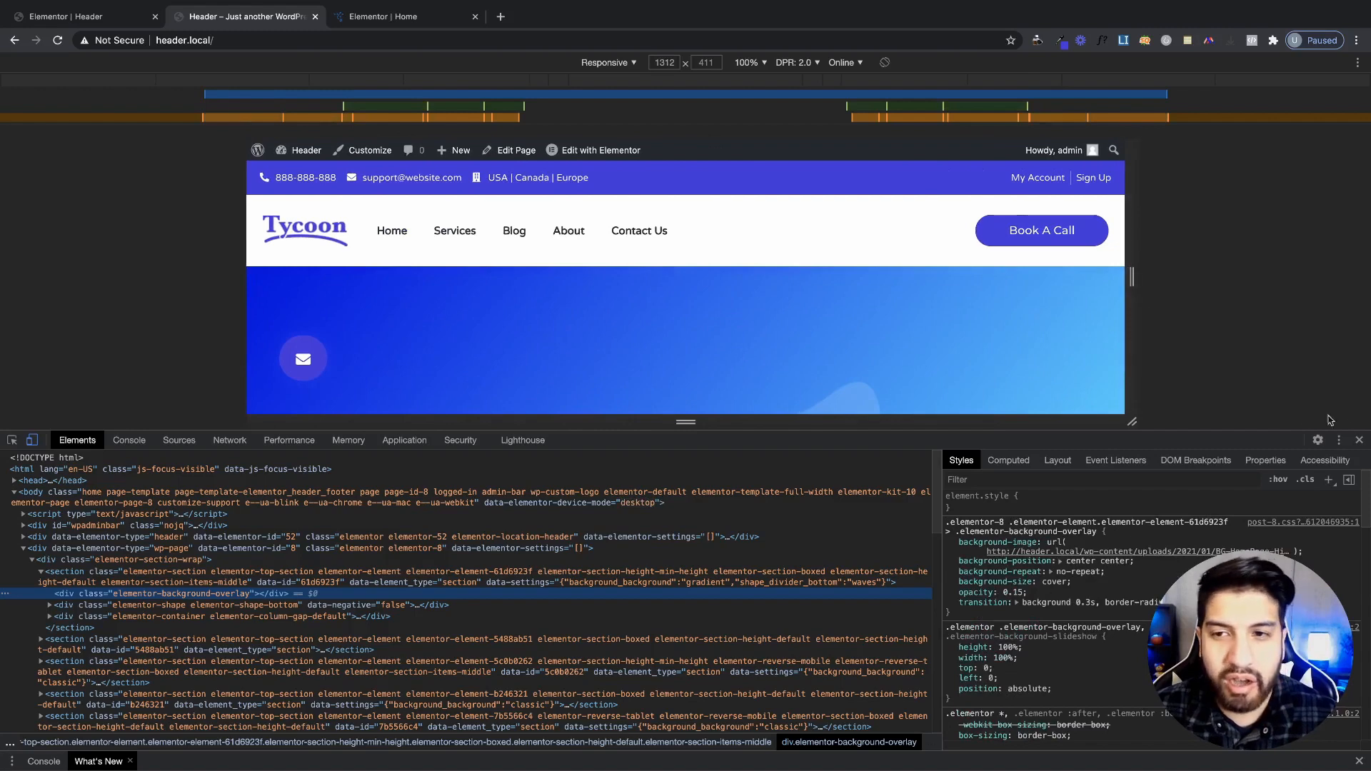
- Close the developer tools and open Elementor's Theme Builder in the site's WordPress dashboard
click(1359, 440)
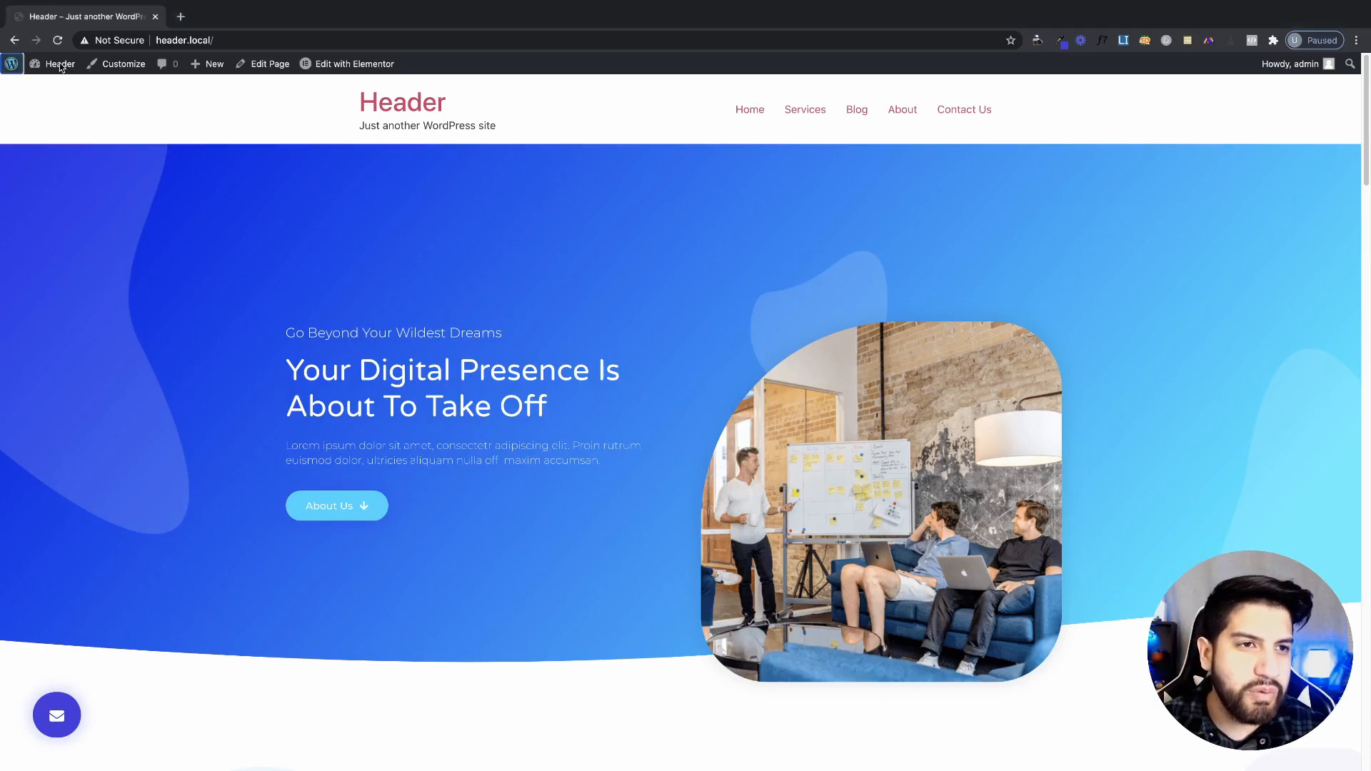
mouse_move(60, 75)
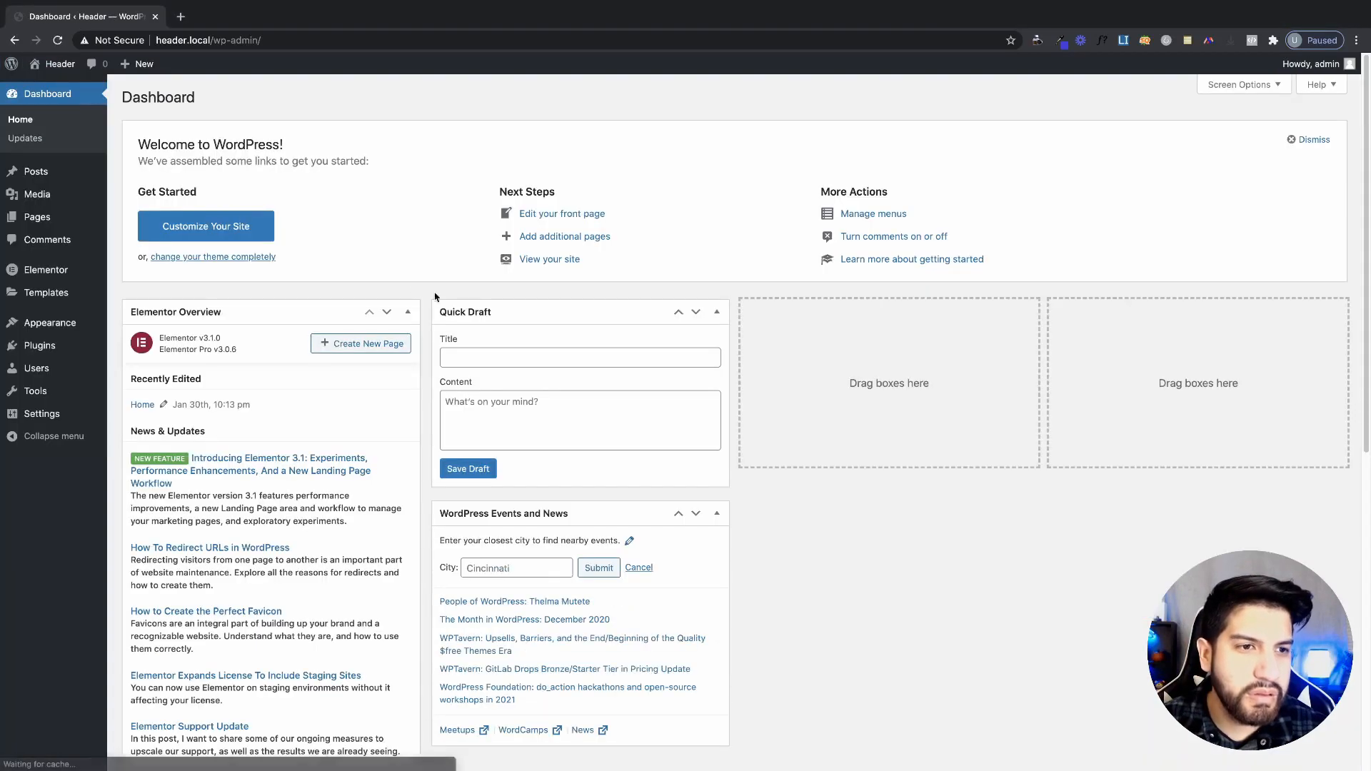
mouse_move(61, 295)
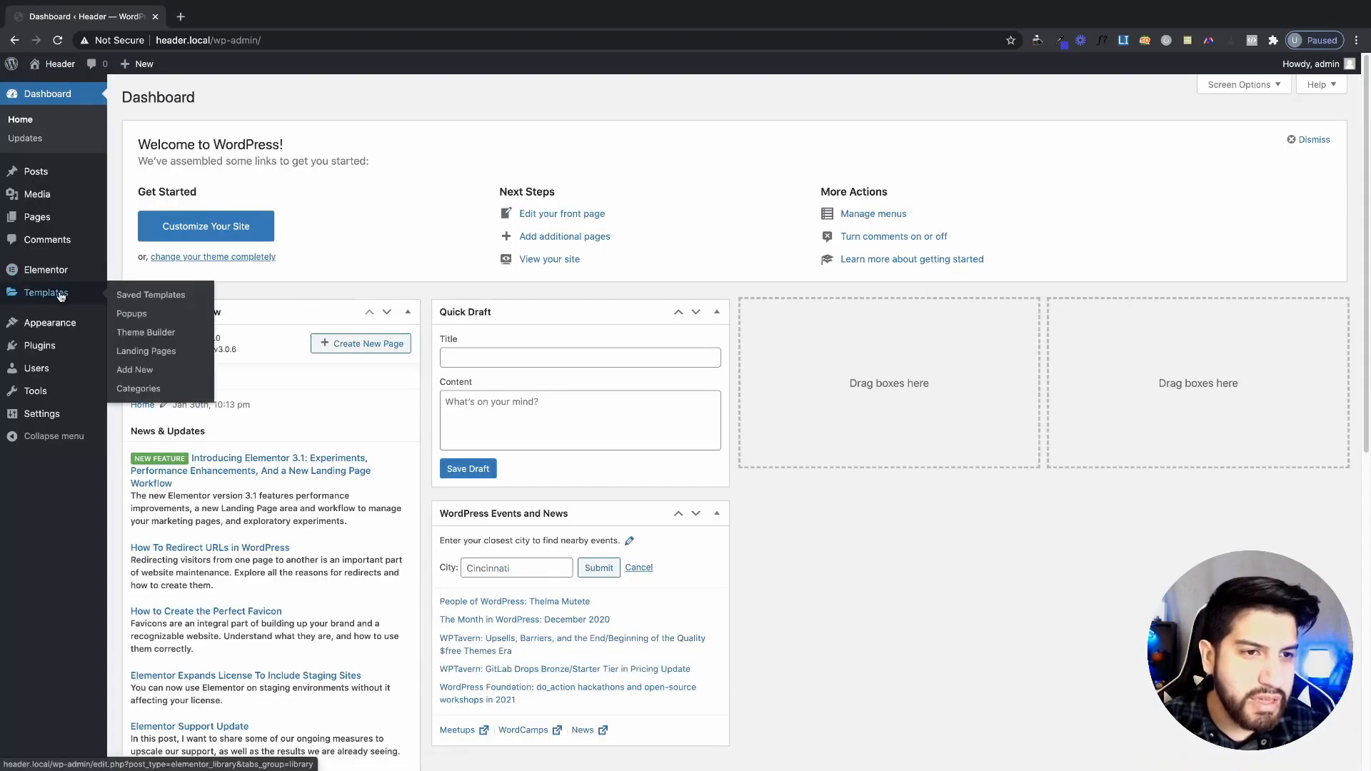
click(147, 333)
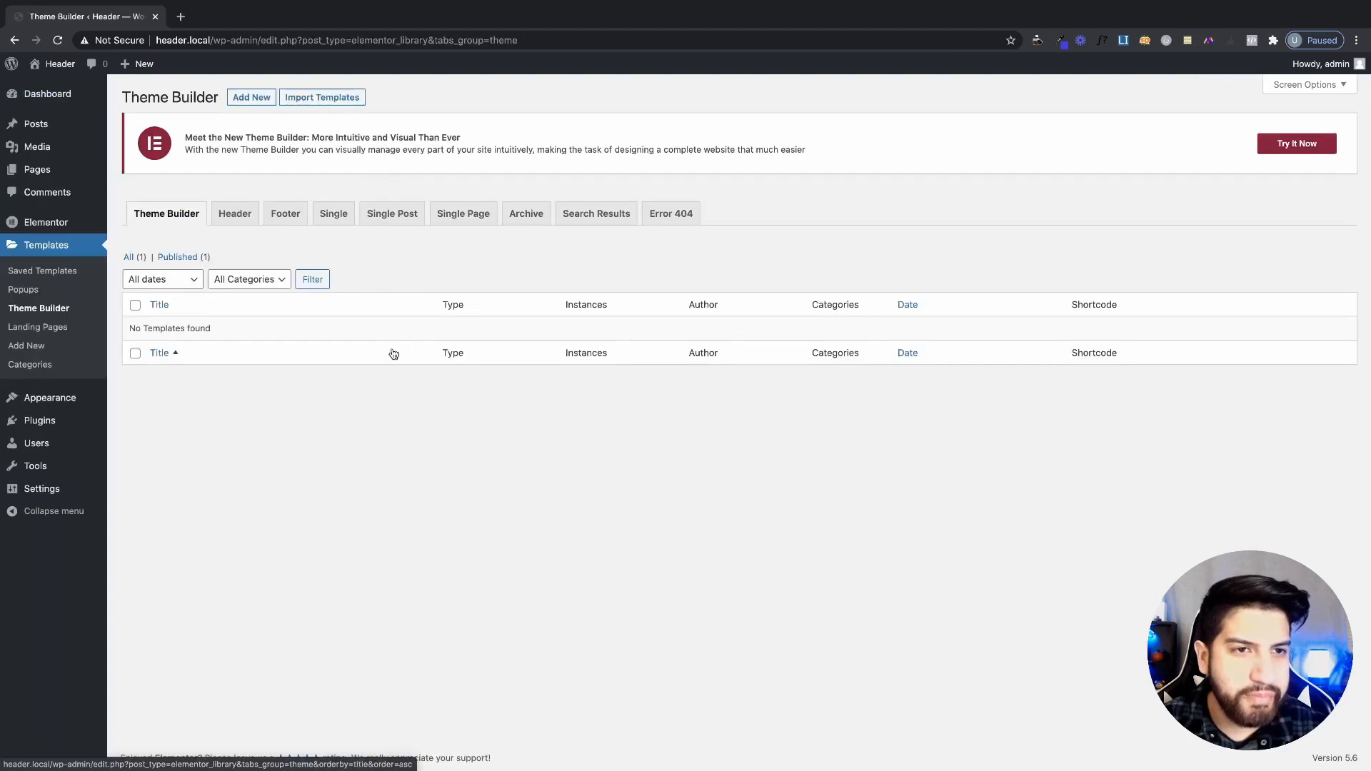
- Create a new Theme Builder template of type Header, named Header
click(248, 99)
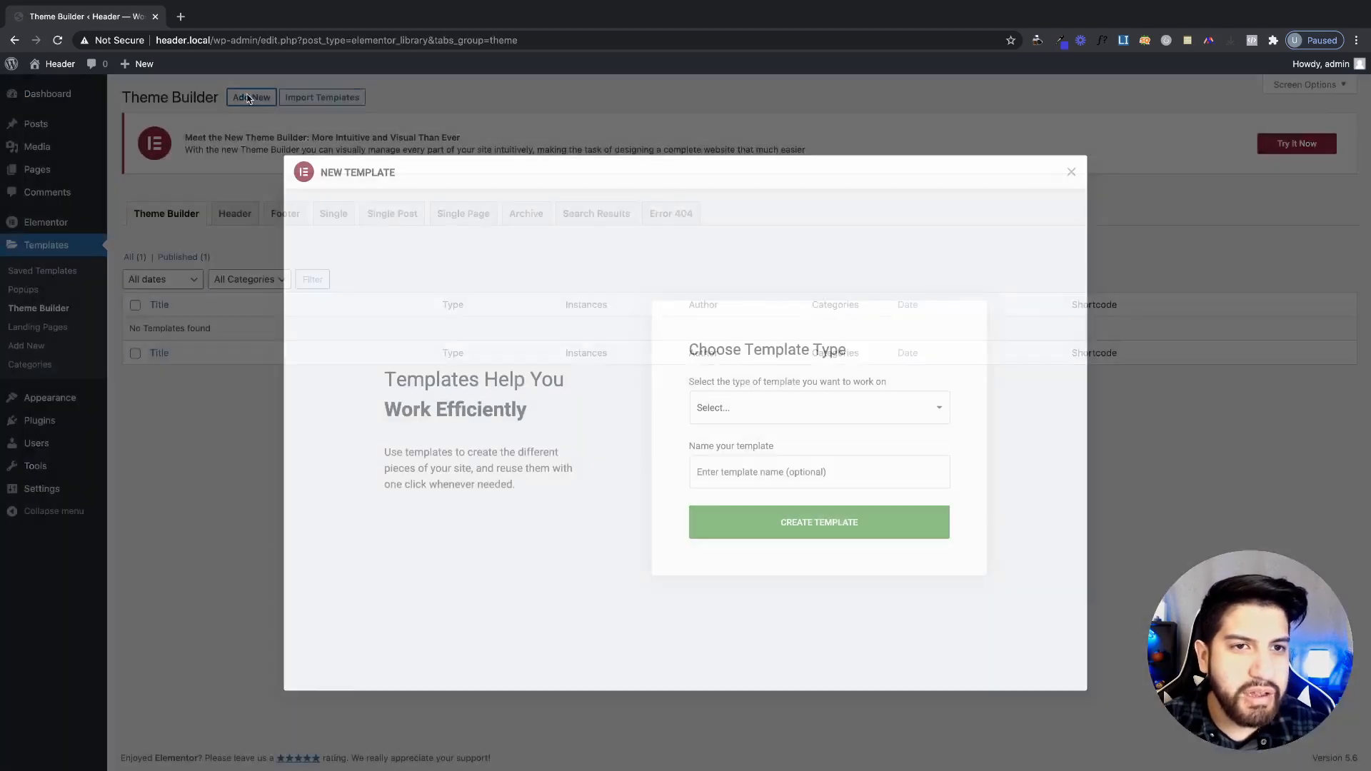
click(748, 417)
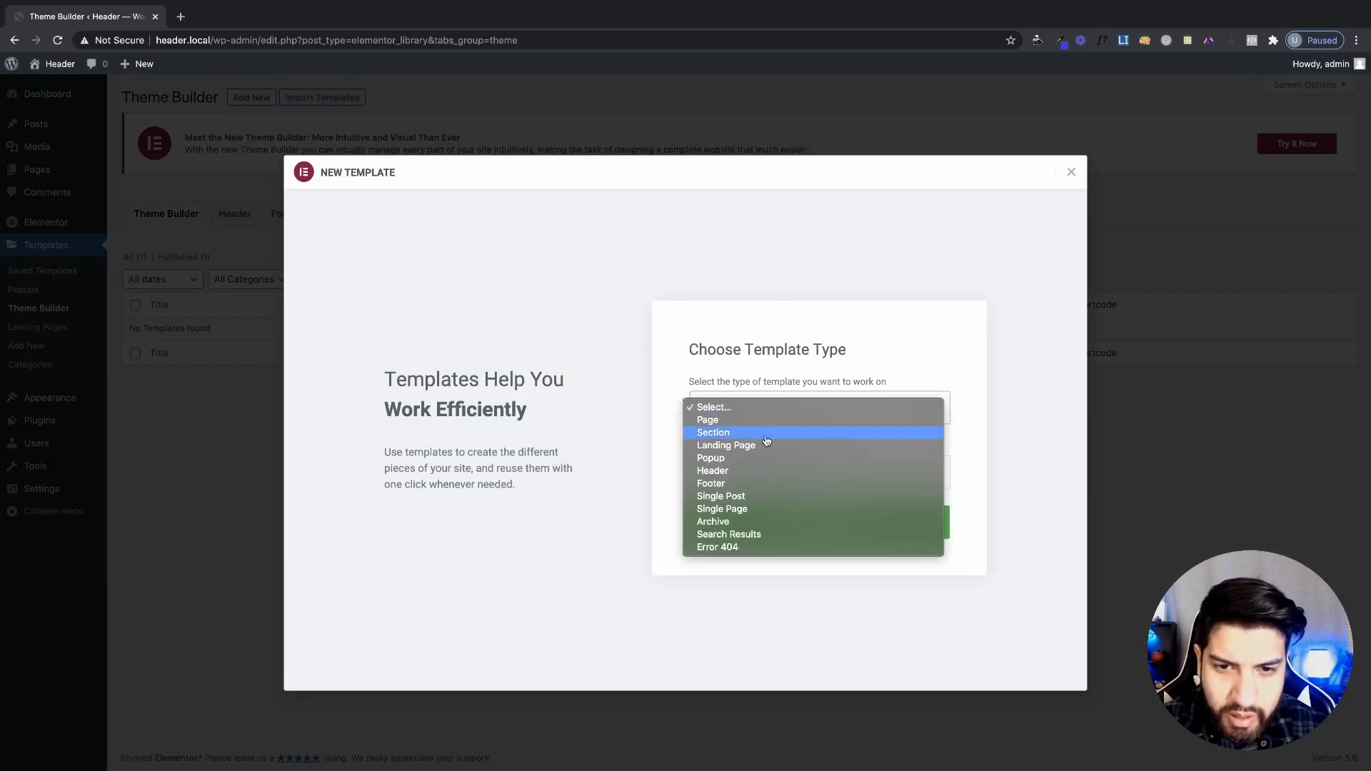
click(762, 472)
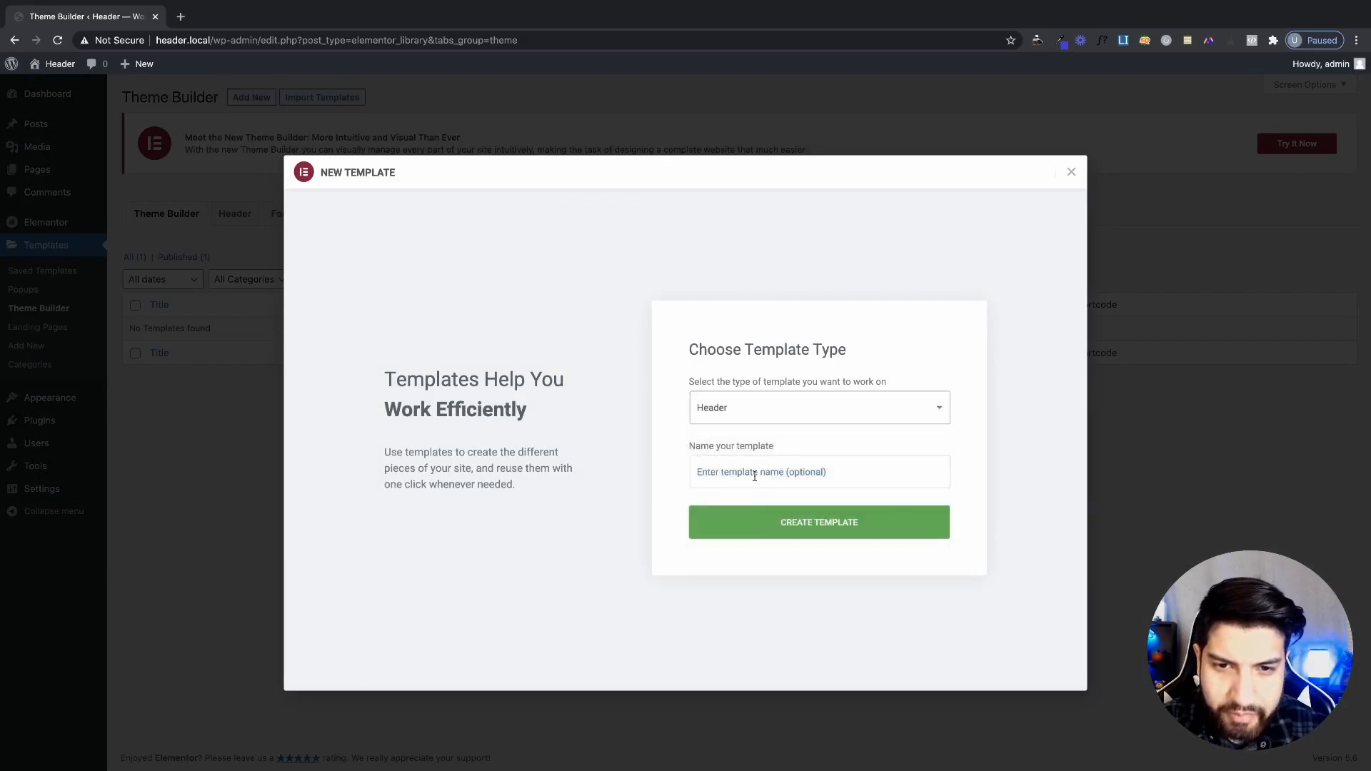
click(760, 475)
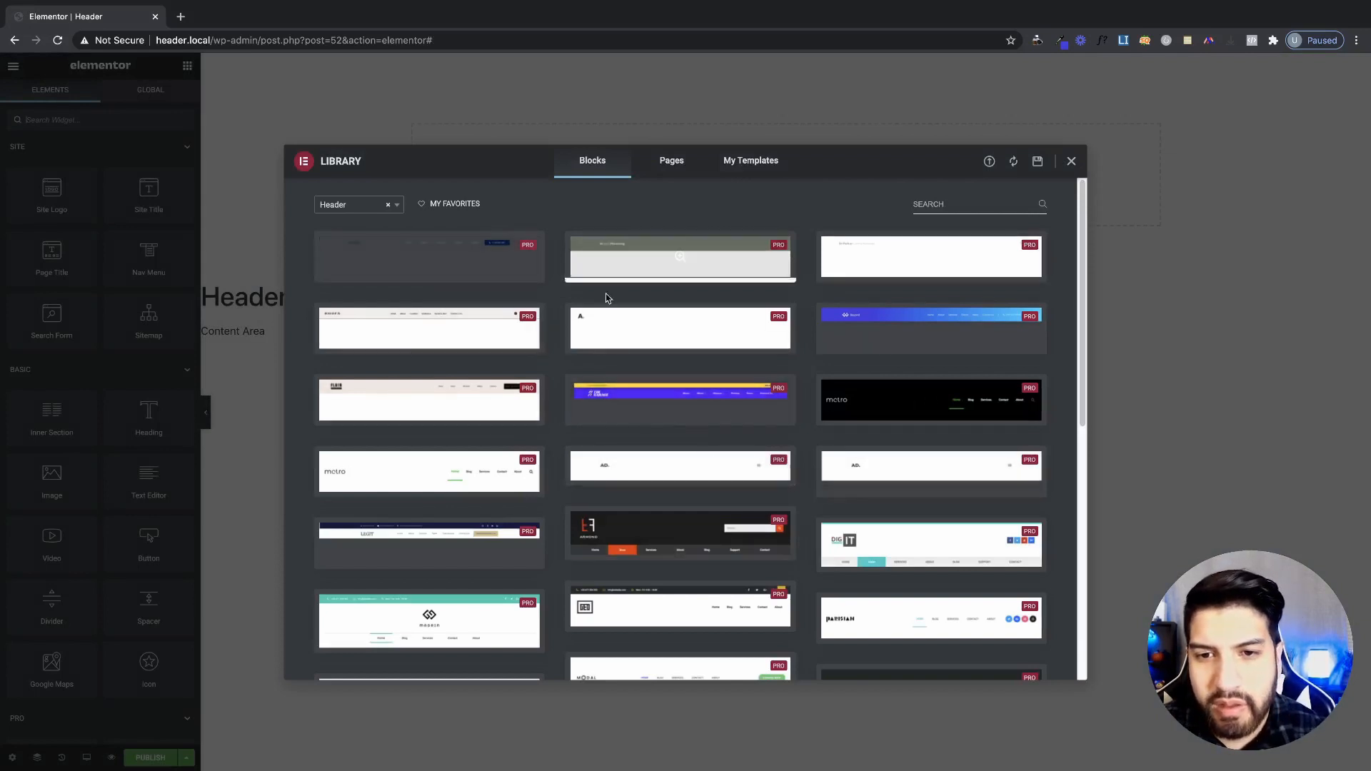
- Skim and dismiss the ready-made header block library, and add a blank section with three equal columns
scroll(864, 443, down, 10)
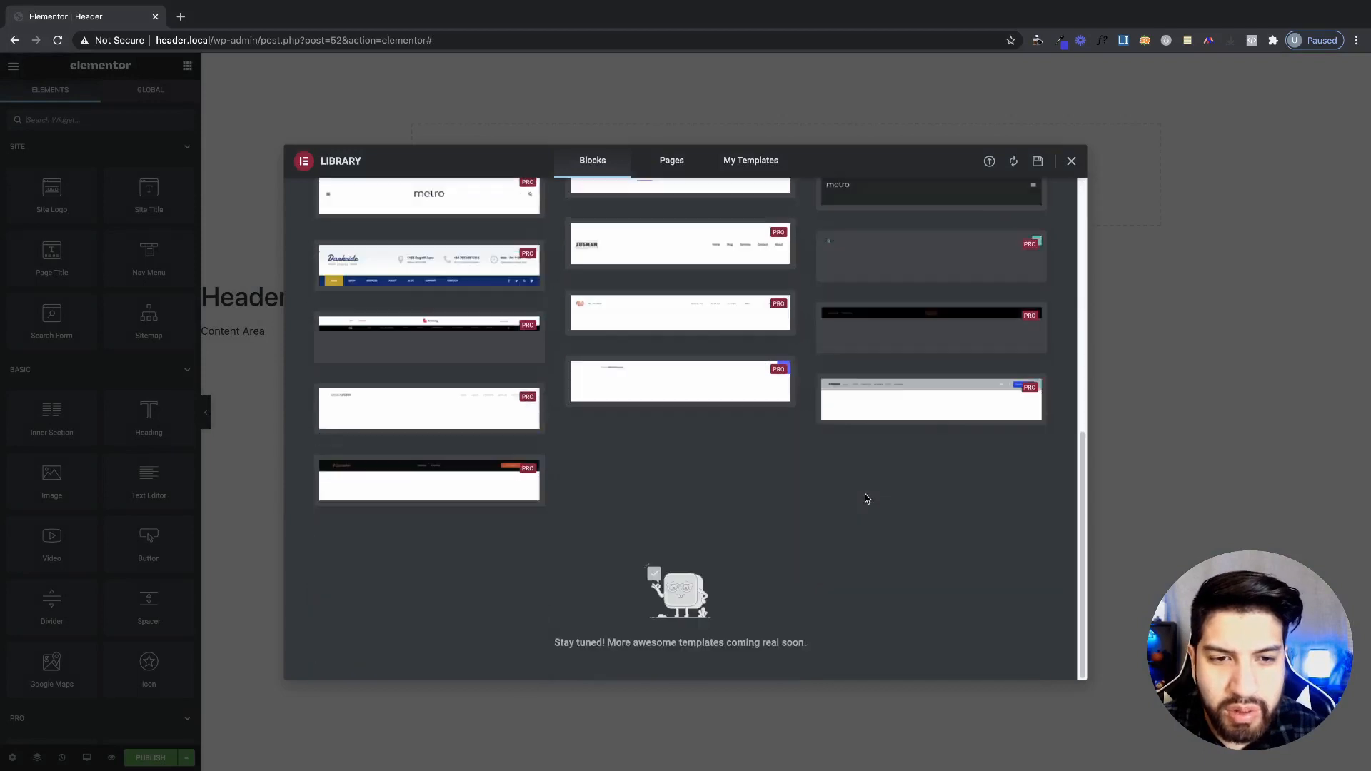
scroll(866, 495, up, 10)
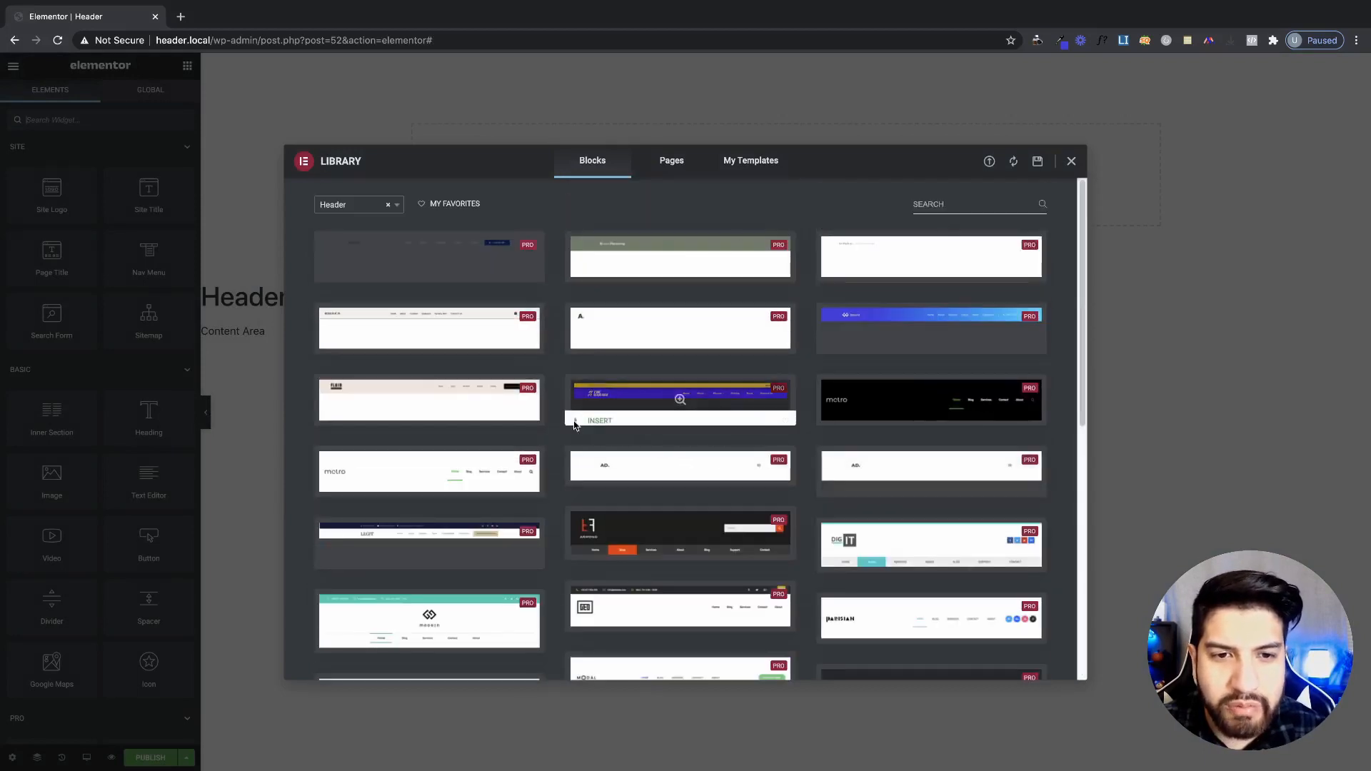
click(1072, 162)
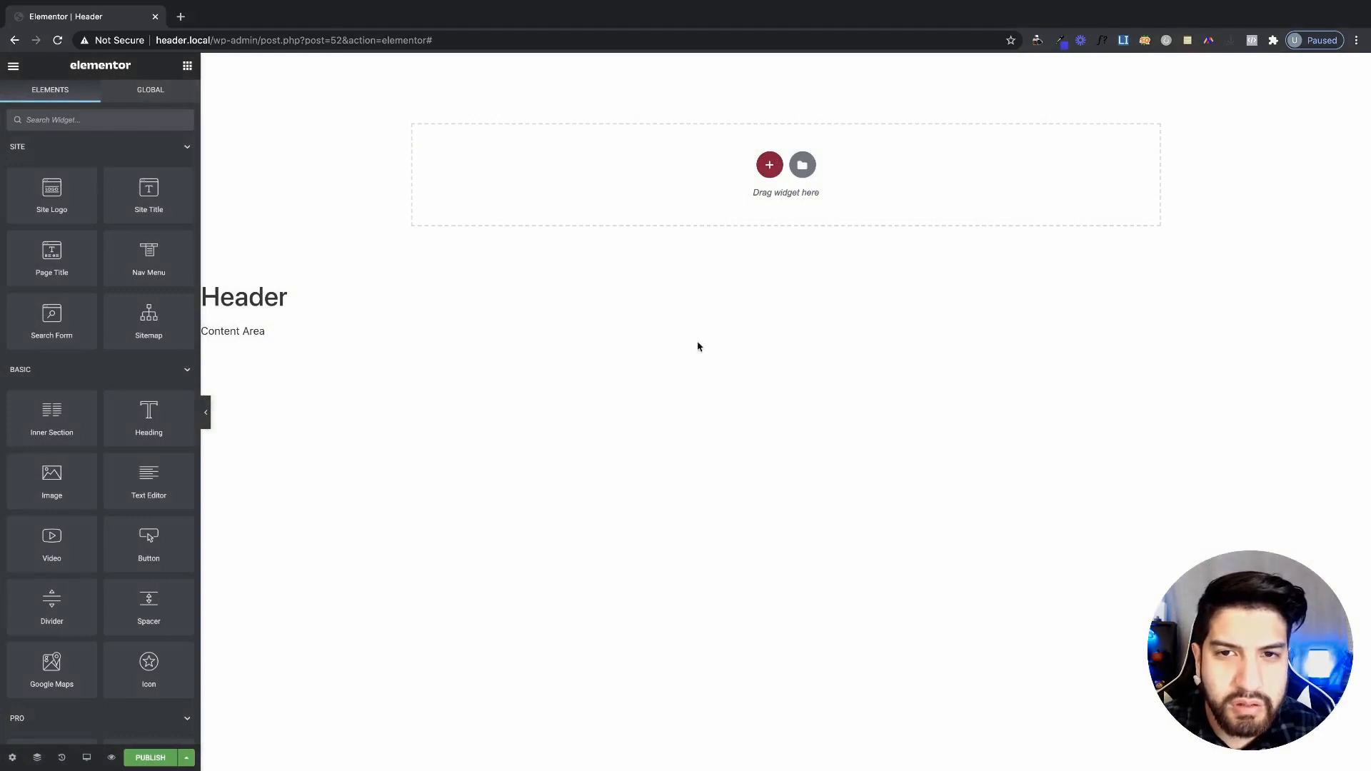
click(770, 165)
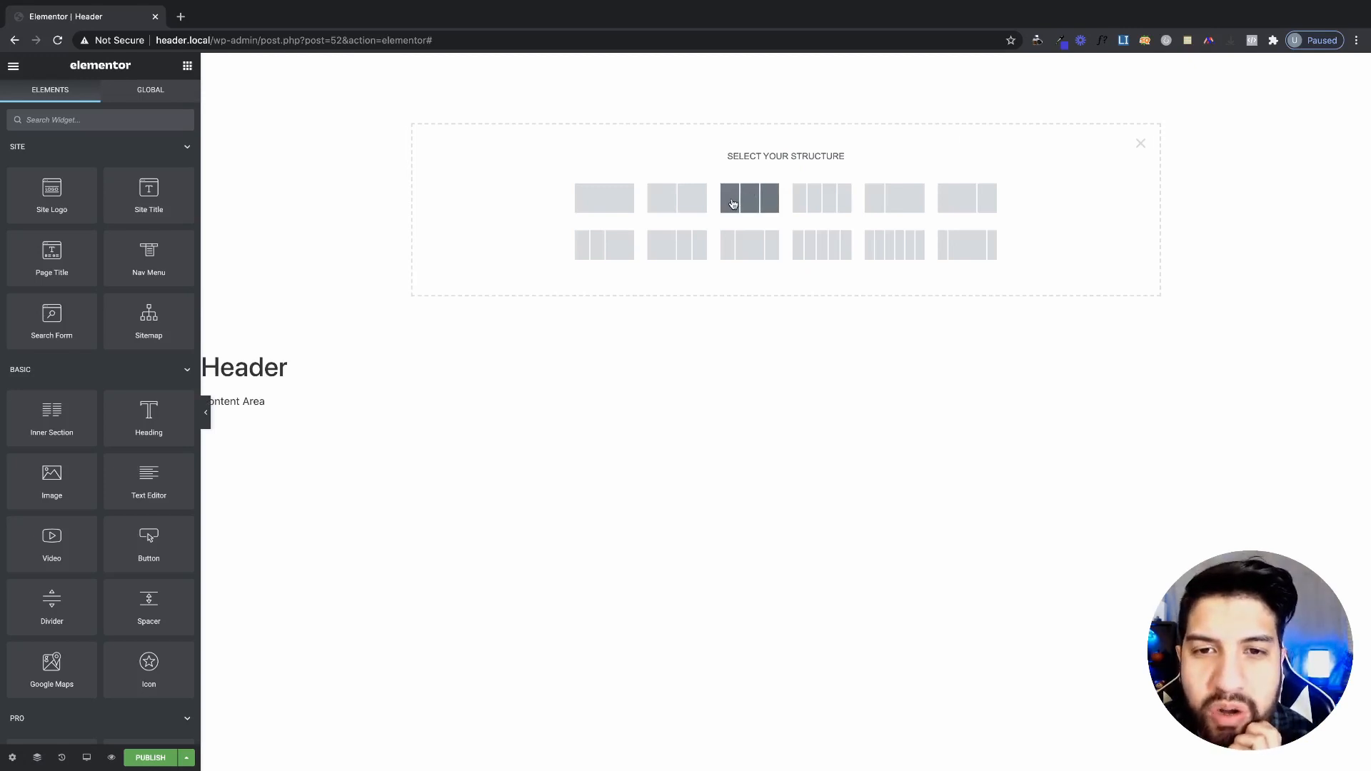
click(775, 202)
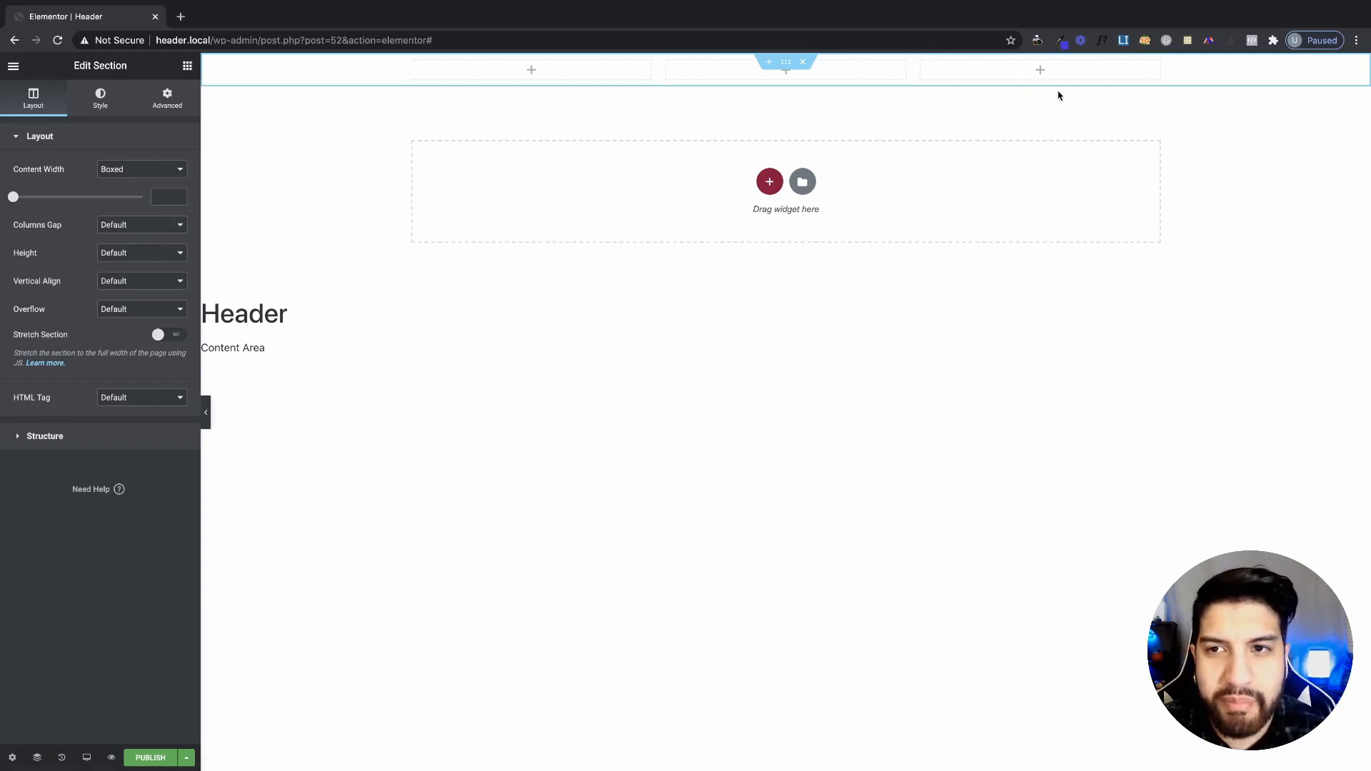
- Place a Site Logo widget in the section's first column and a Nav Menu widget in the middle column
click(188, 68)
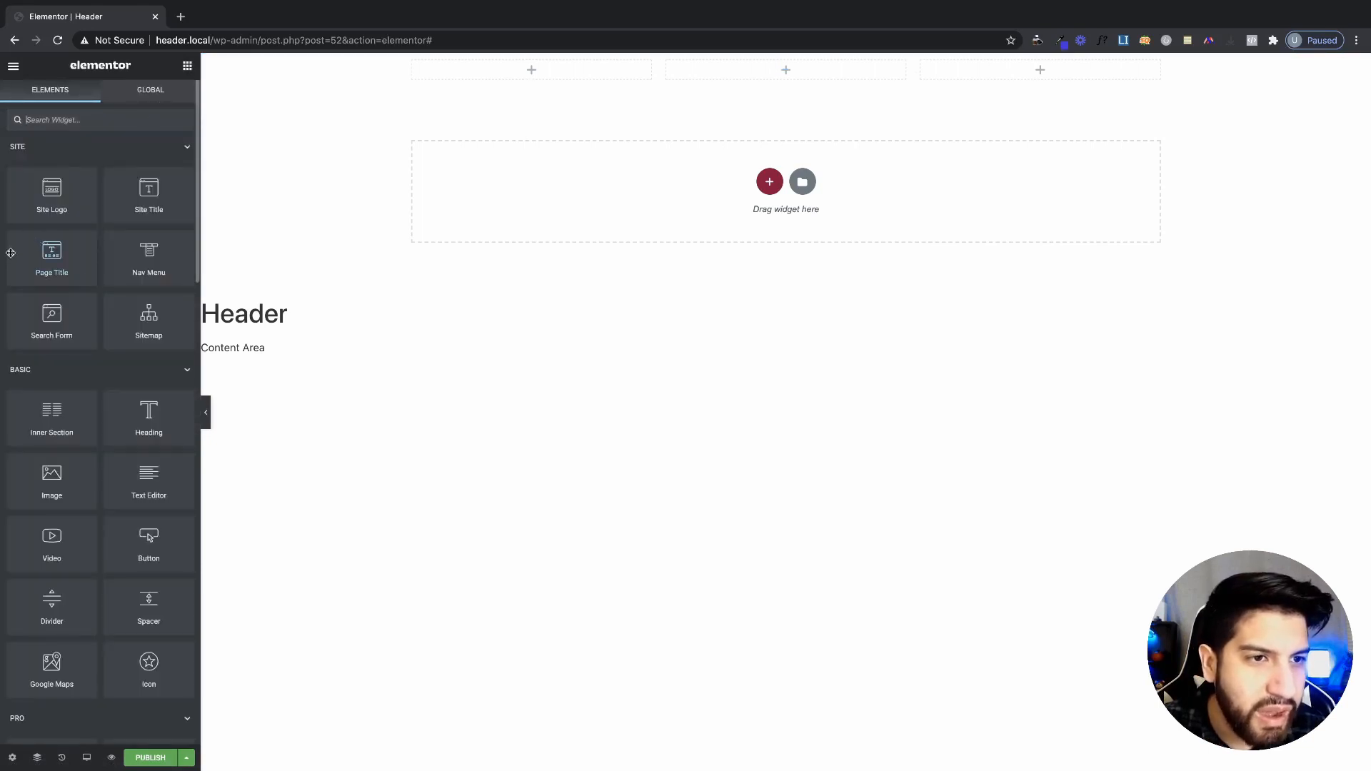
drag(44, 203, 500, 83)
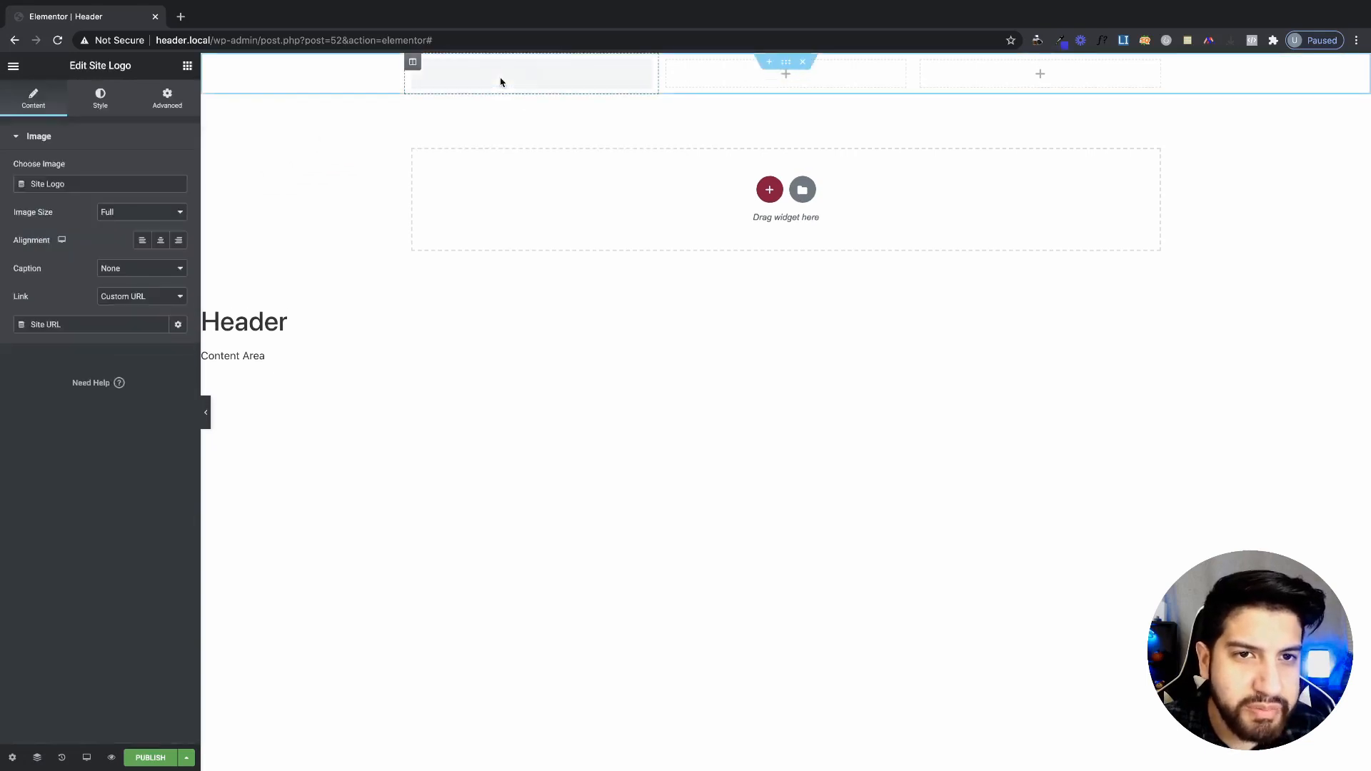
click(187, 66)
drag(148, 286, 785, 135)
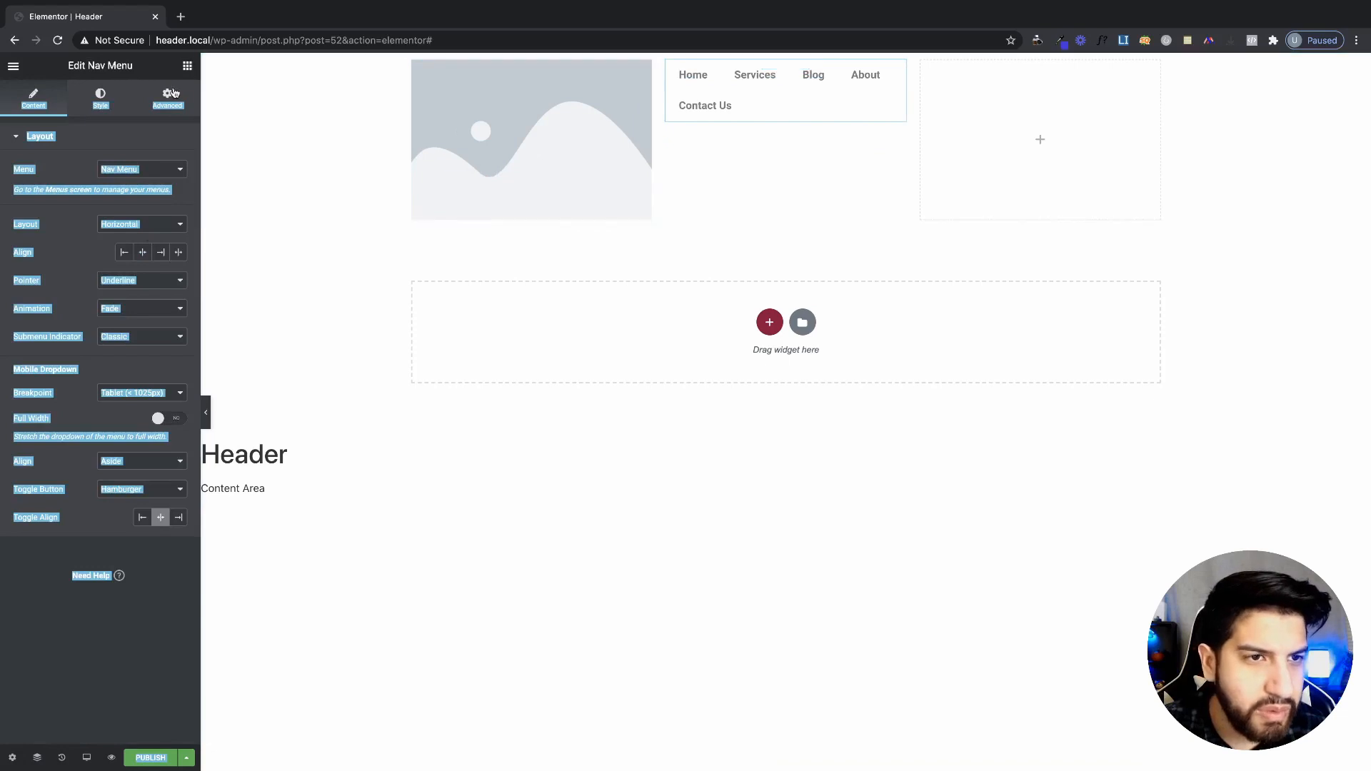
- Add a Button widget to the third column and narrow both outer columns, with the logo column at about 11%
click(187, 66)
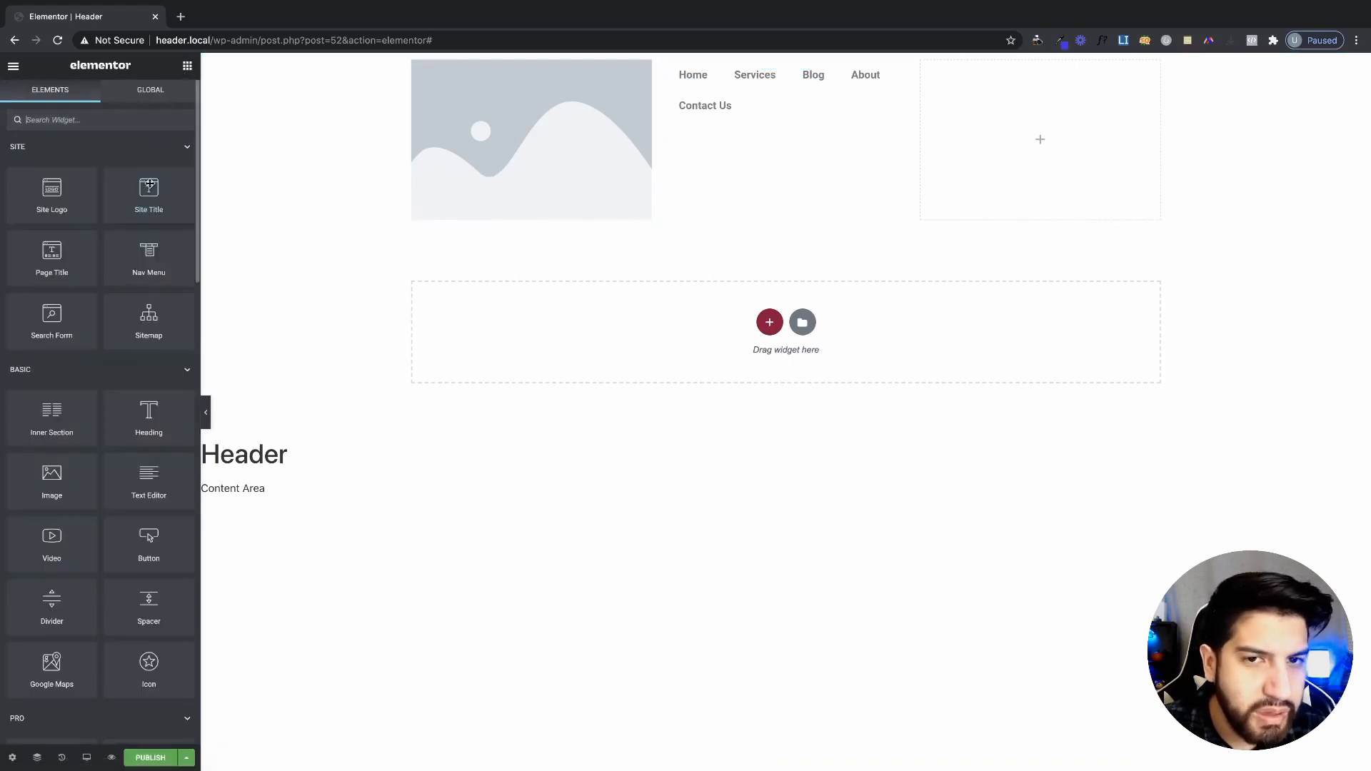
scroll(153, 334, down, 2)
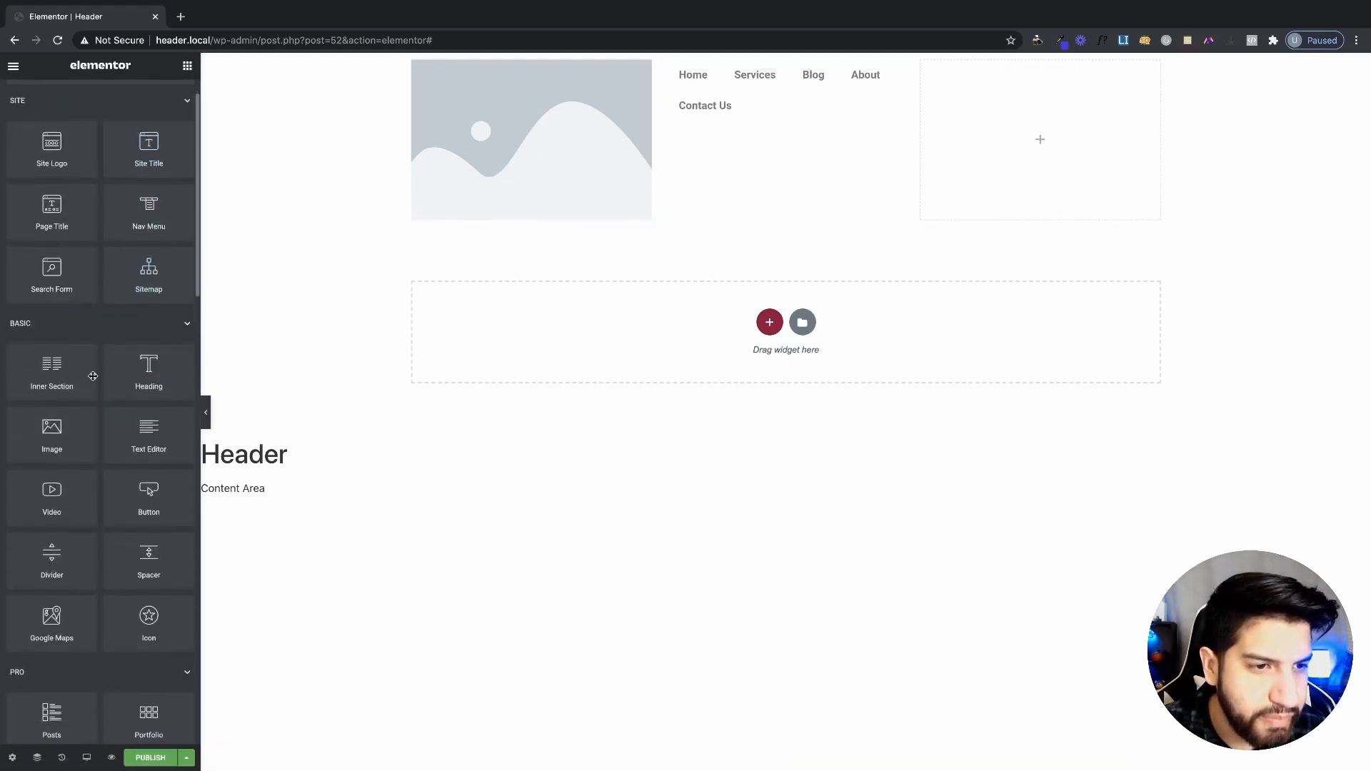
drag(147, 497, 1063, 143)
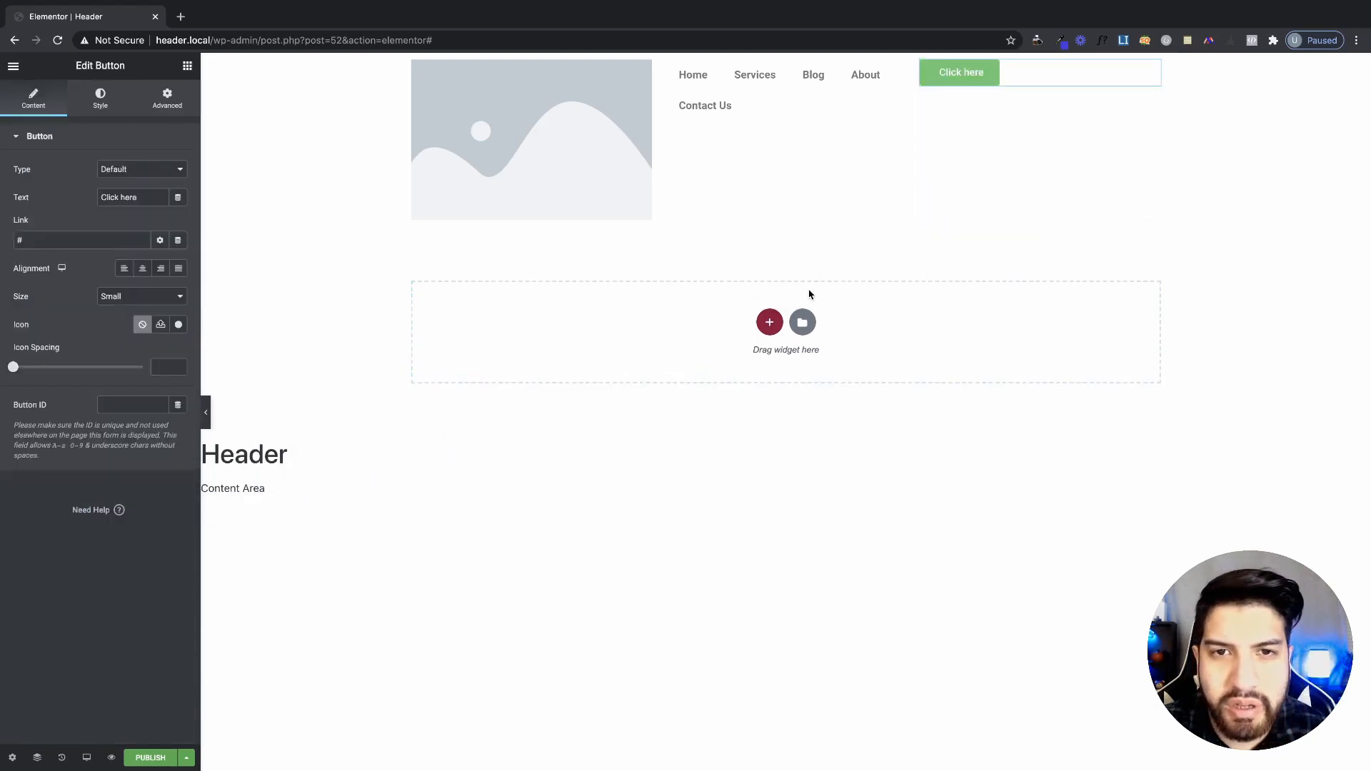
drag(658, 155, 489, 115)
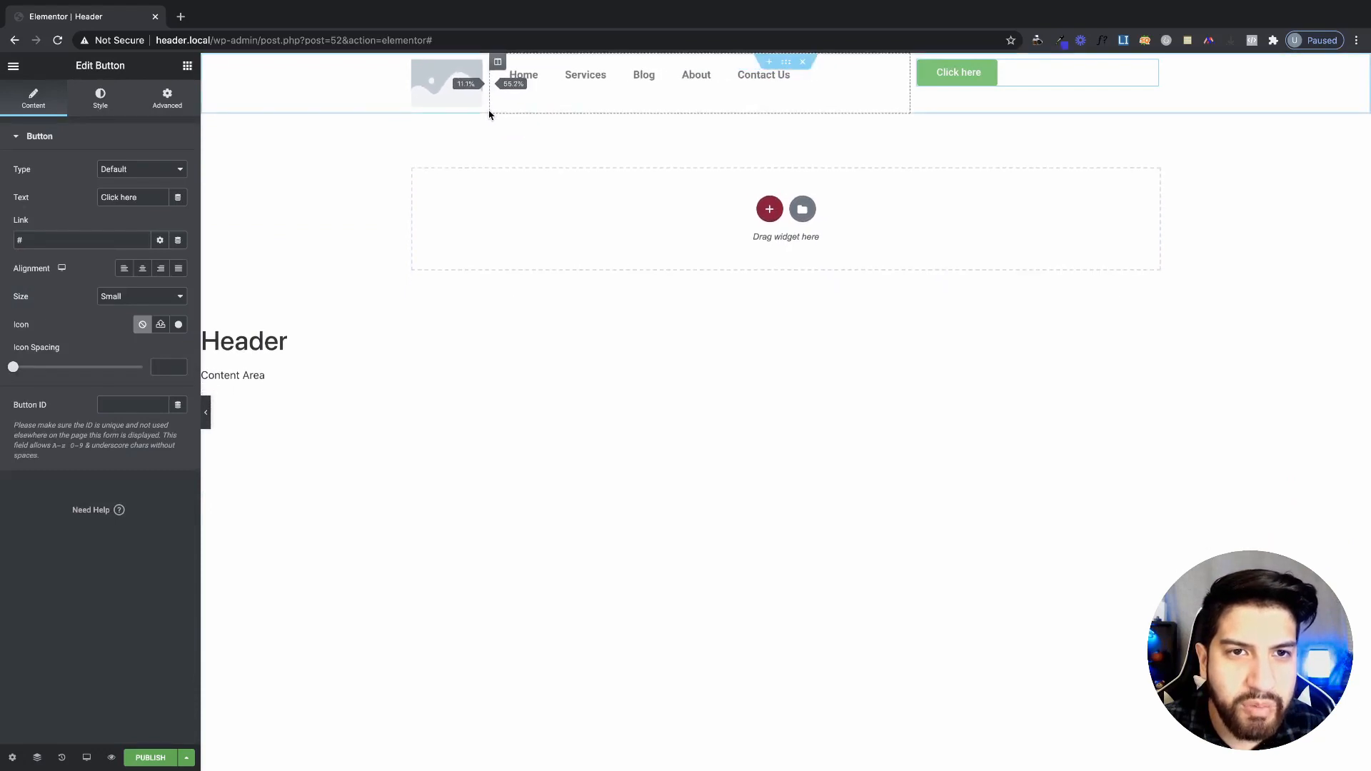
drag(908, 104, 1069, 110)
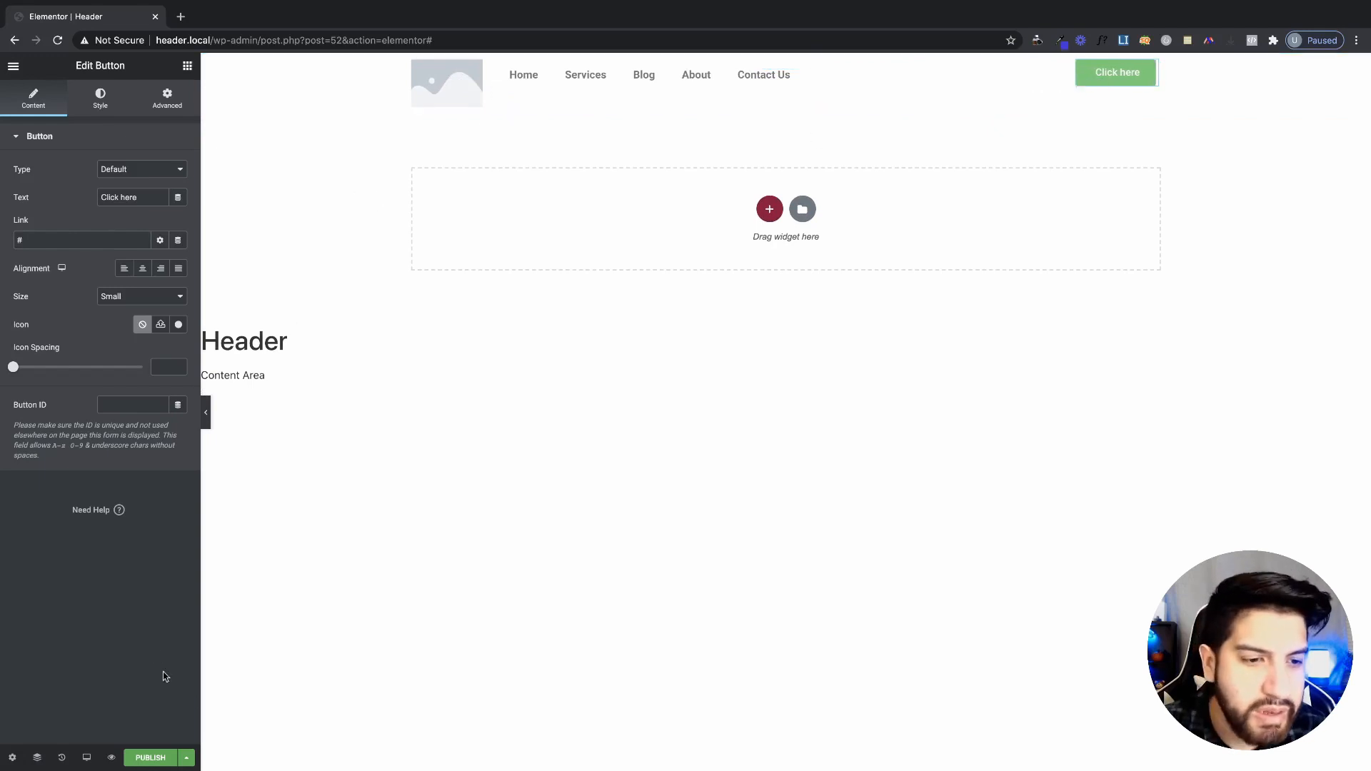
- Publish the header template without adding a display condition and open its preview
click(133, 757)
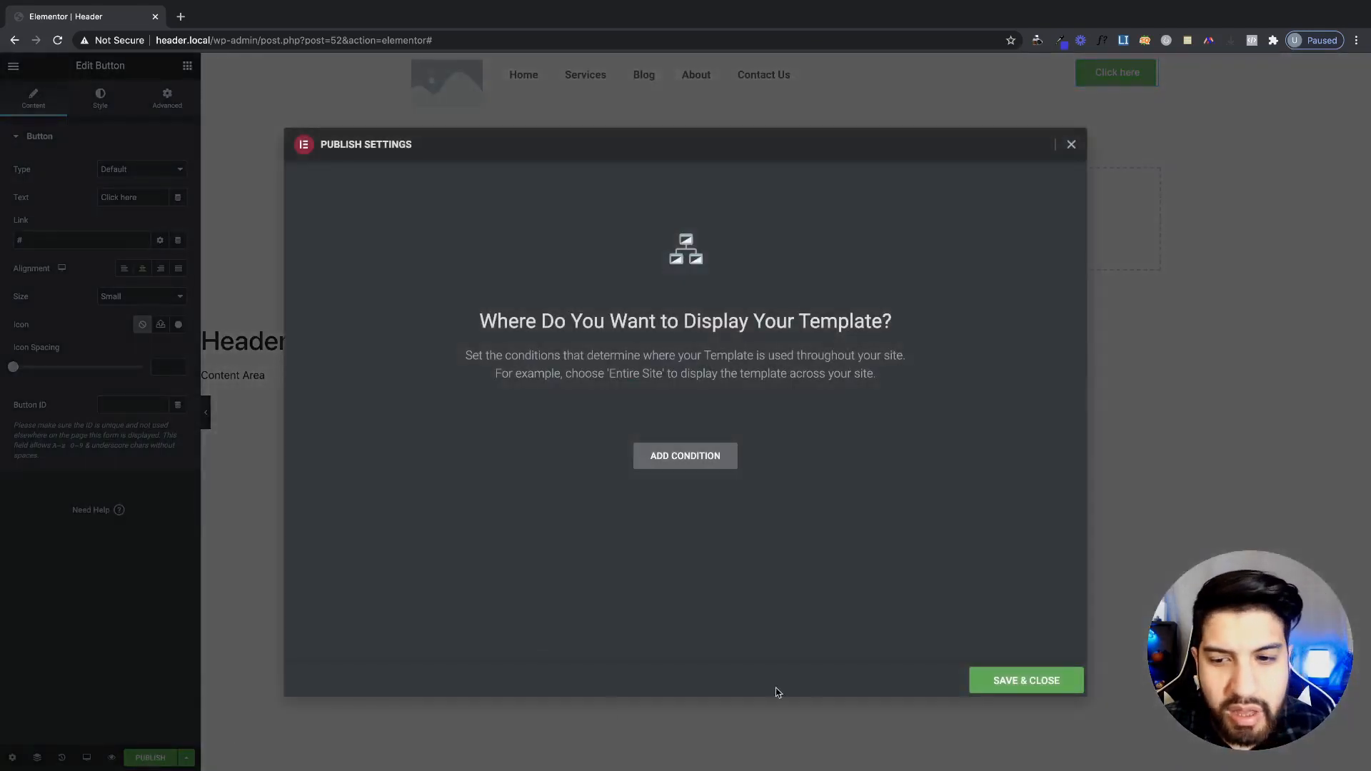
click(1024, 684)
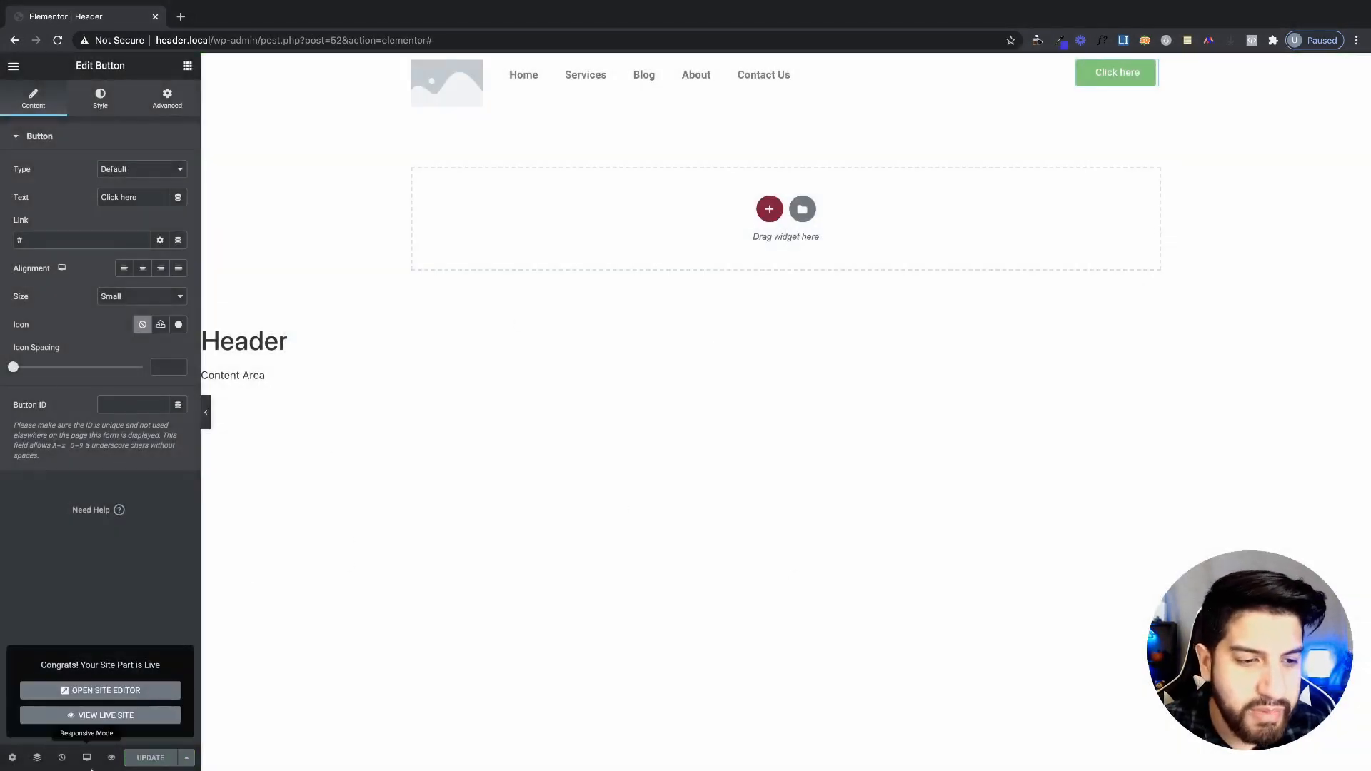
click(111, 757)
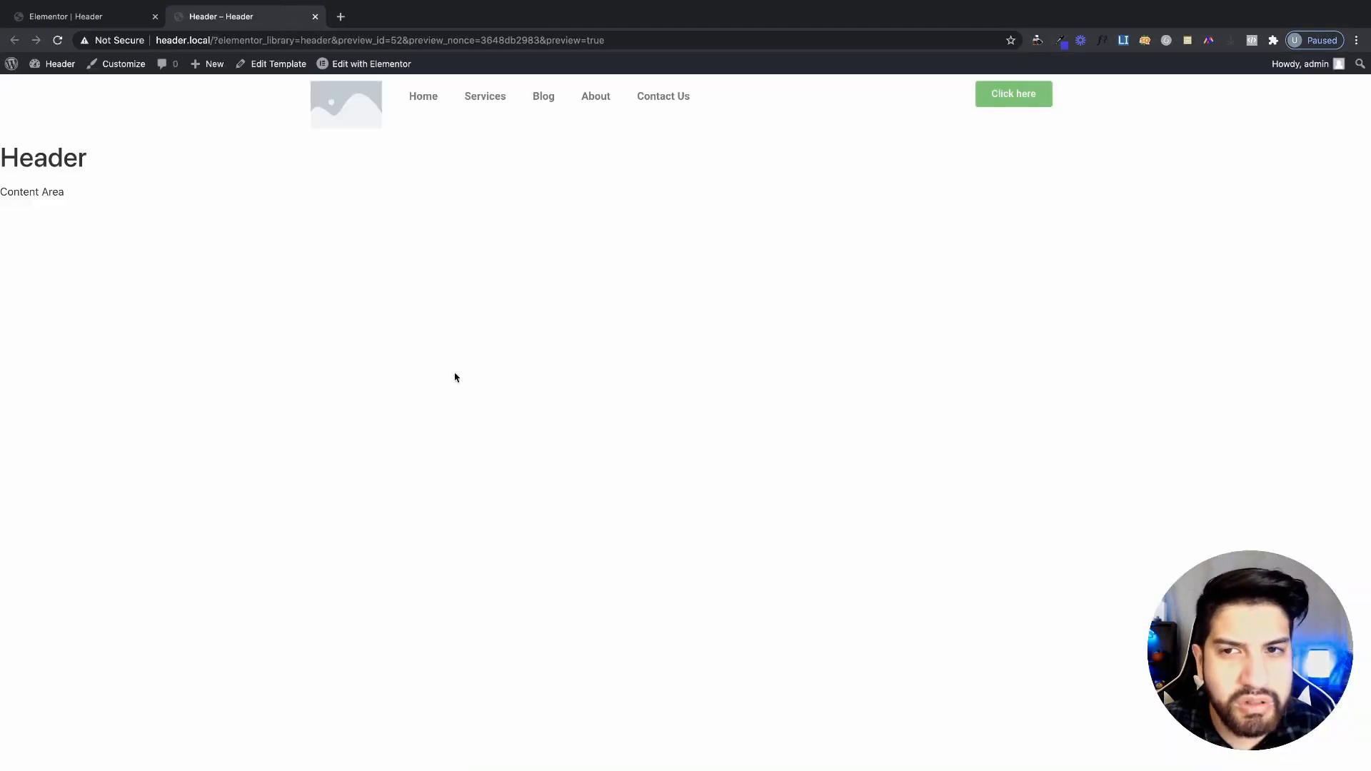
- Set the site logo to the purple Tycoon image logo.png from the media library, accept the suggested crop and publish the change
click(133, 64)
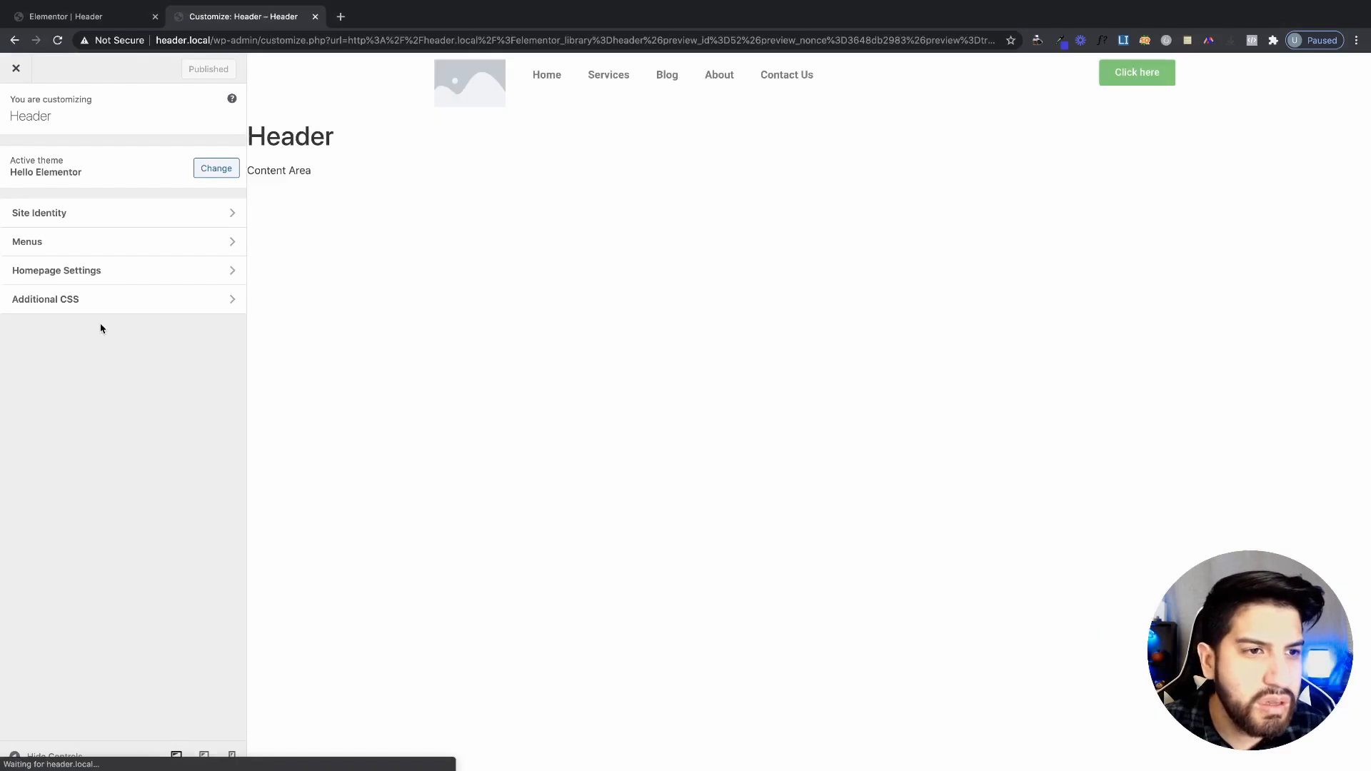
click(91, 218)
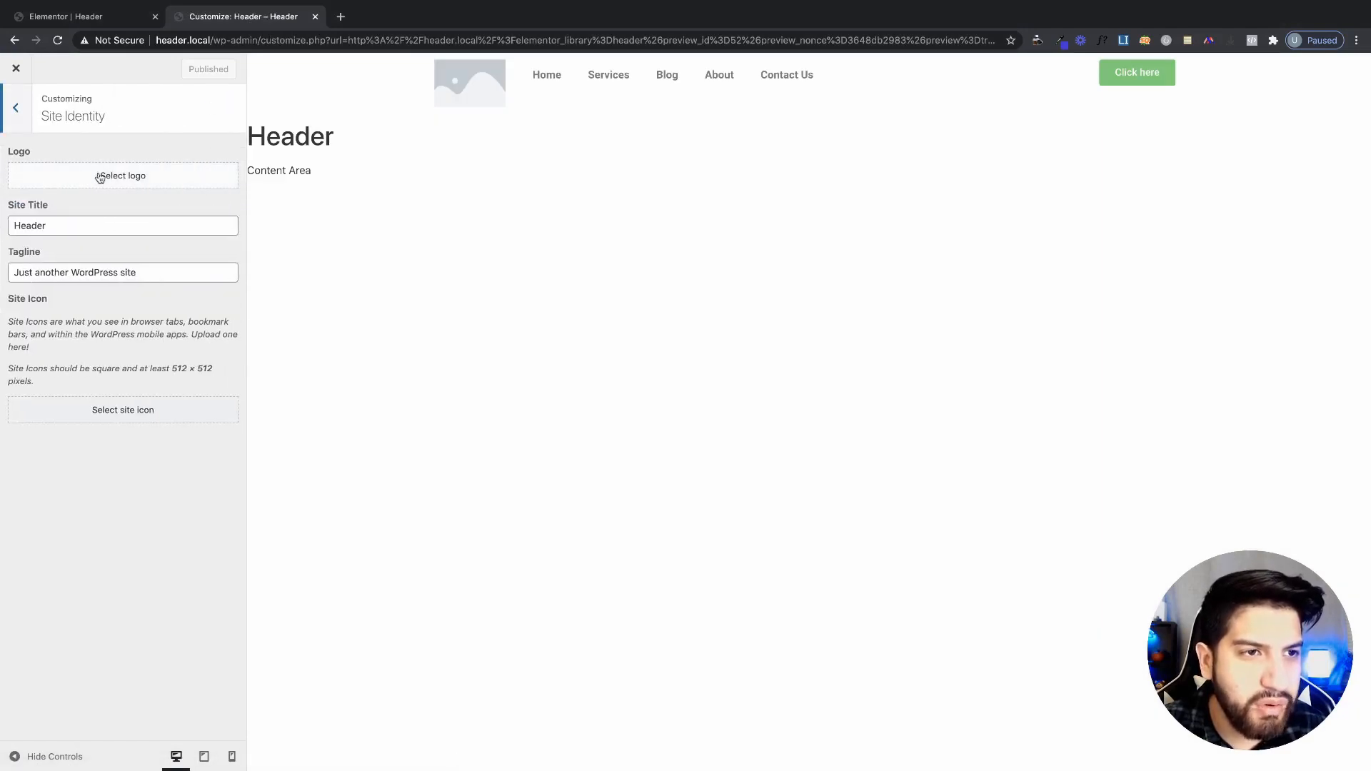
click(126, 186)
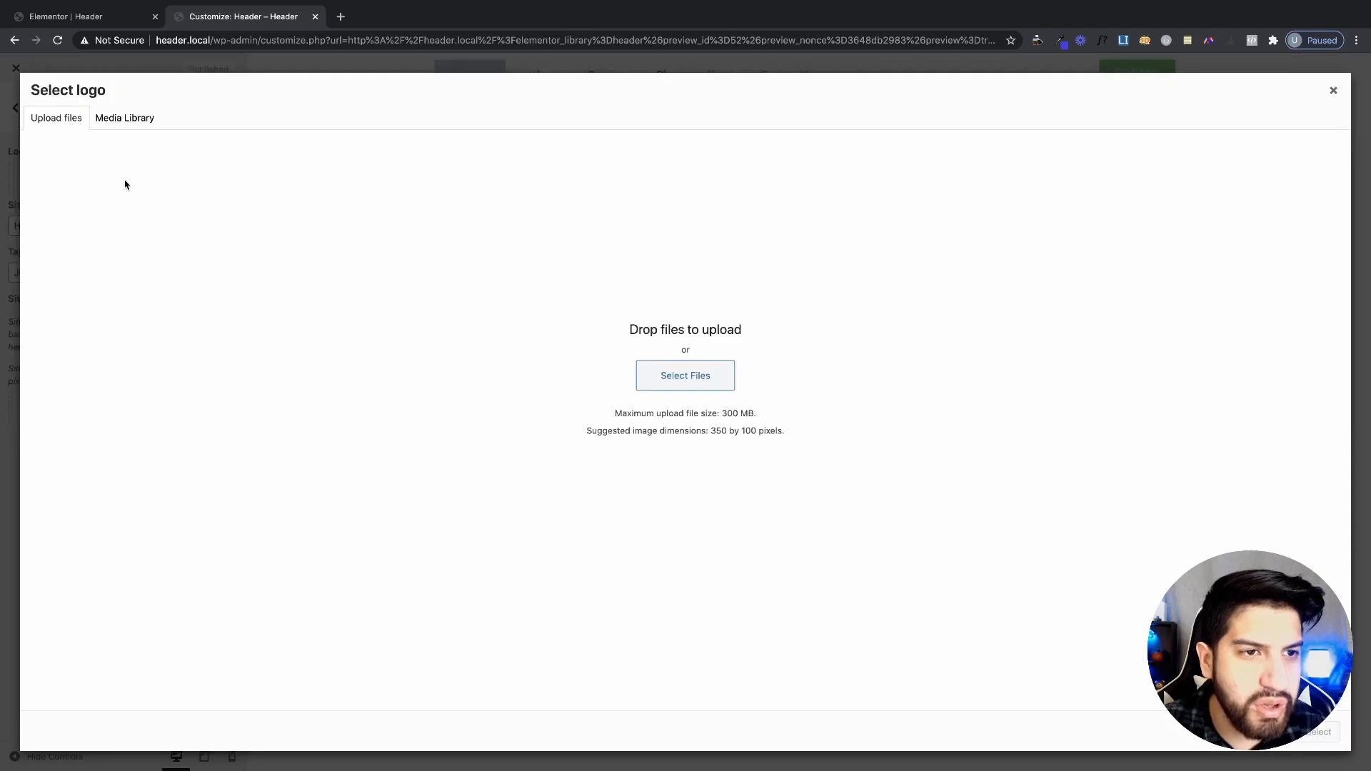
click(118, 128)
click(75, 240)
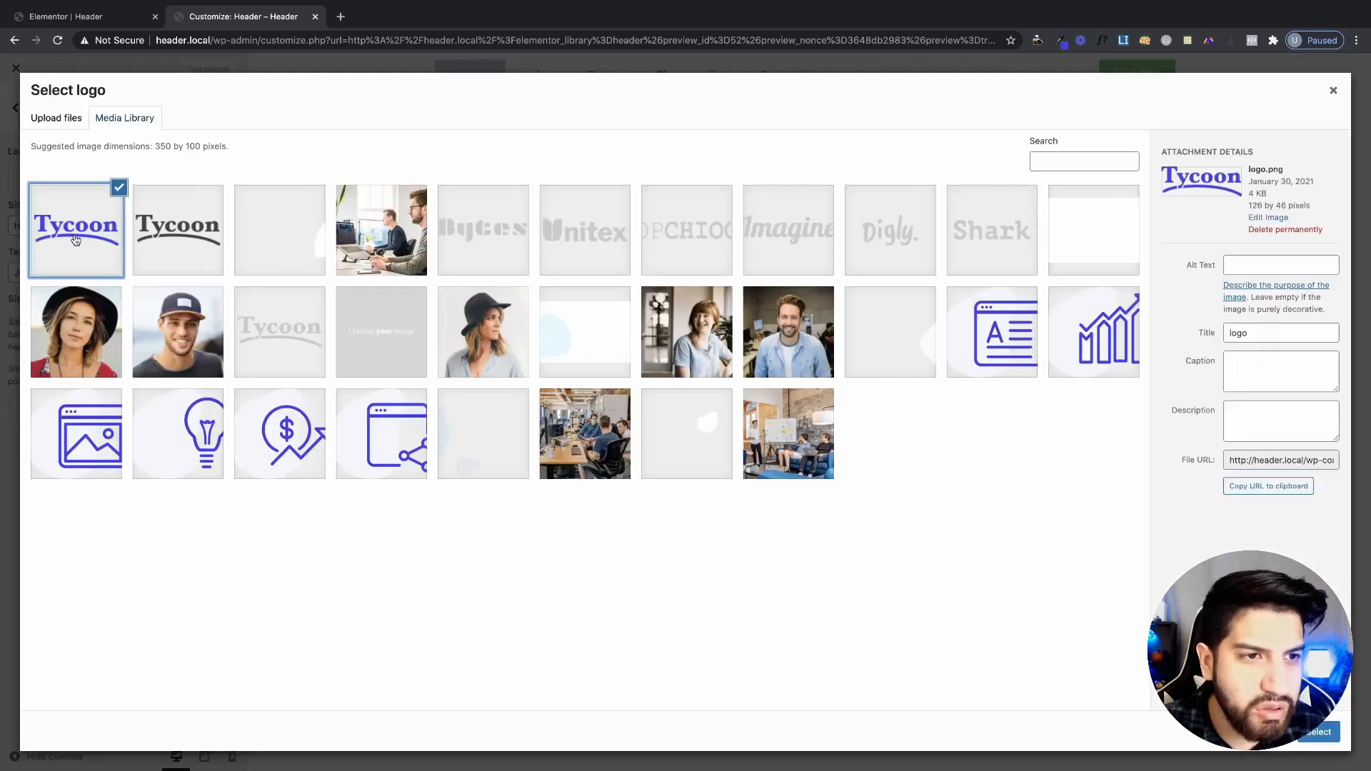
click(1314, 731)
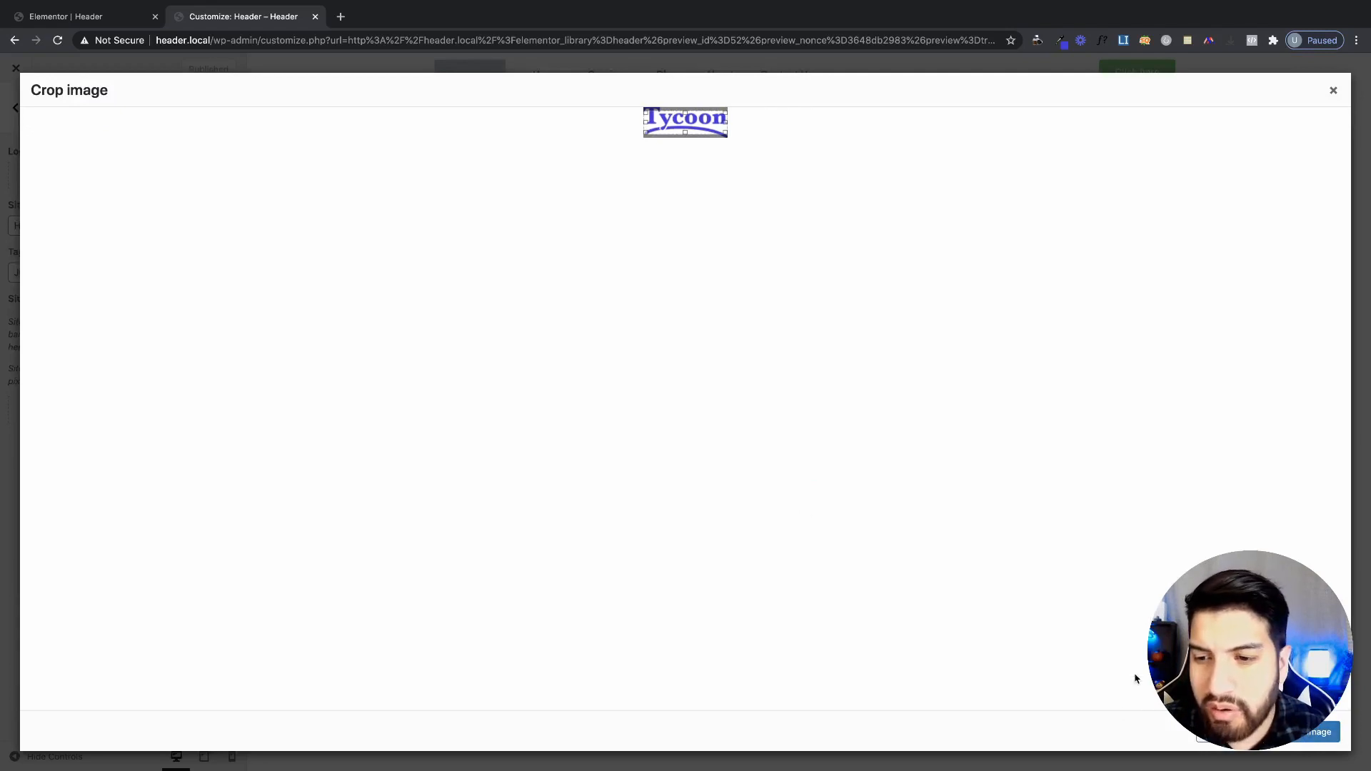
click(1318, 732)
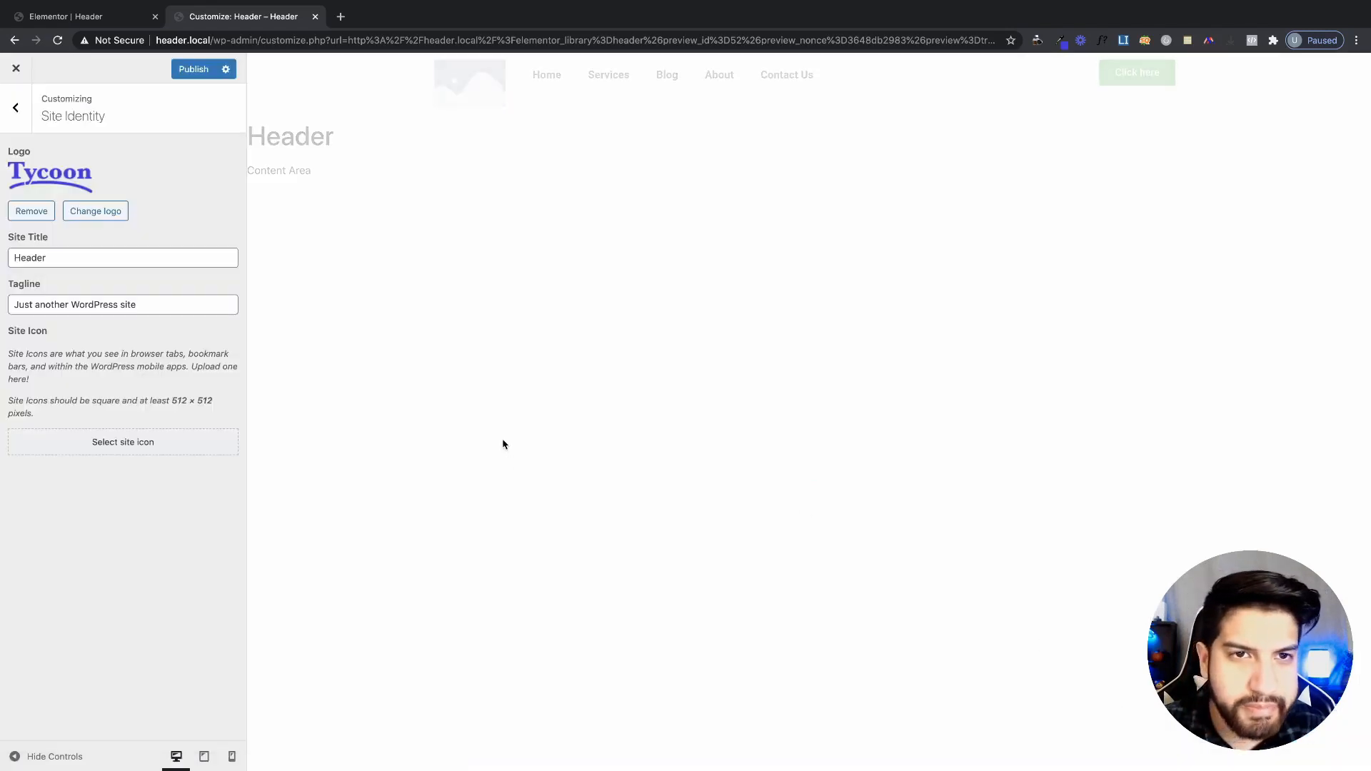
click(194, 71)
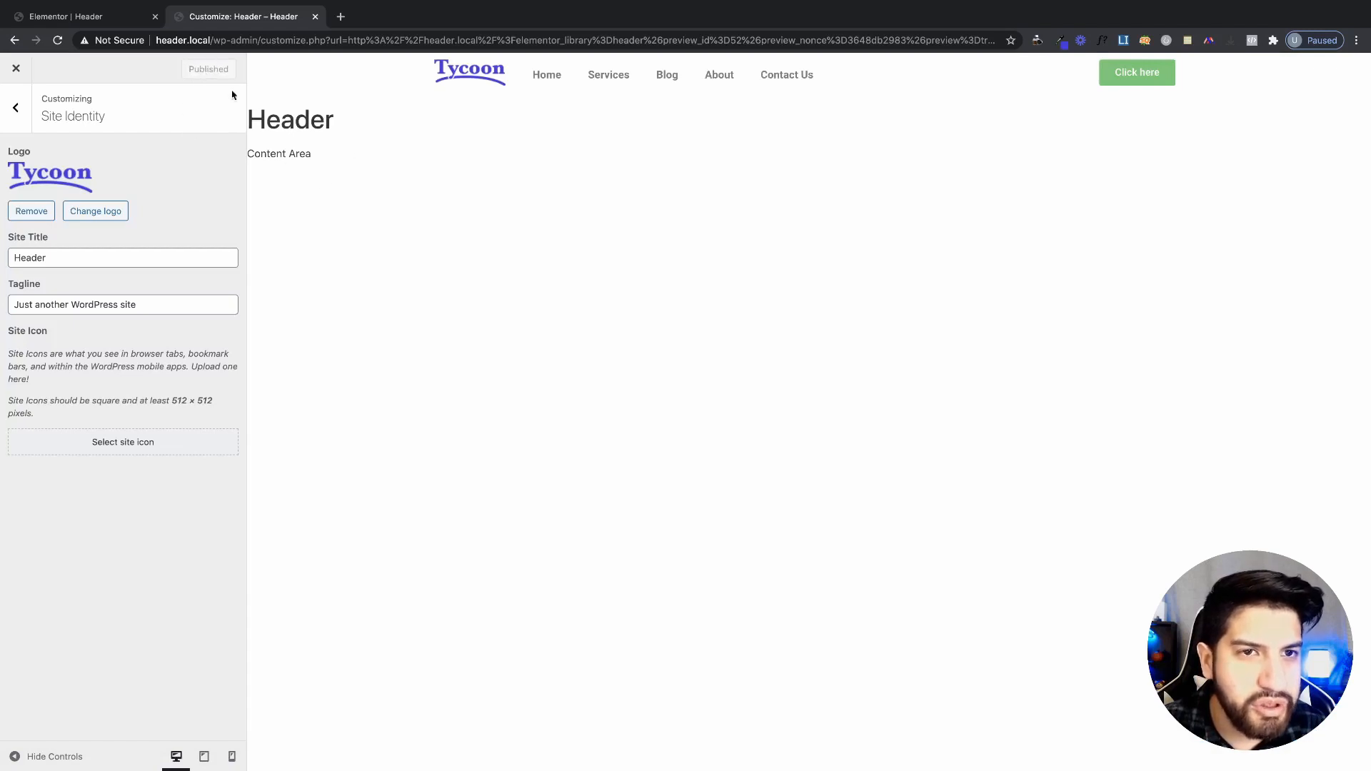
- Return to the header template in the Elementor editor and reload it to load the new site logo
click(83, 22)
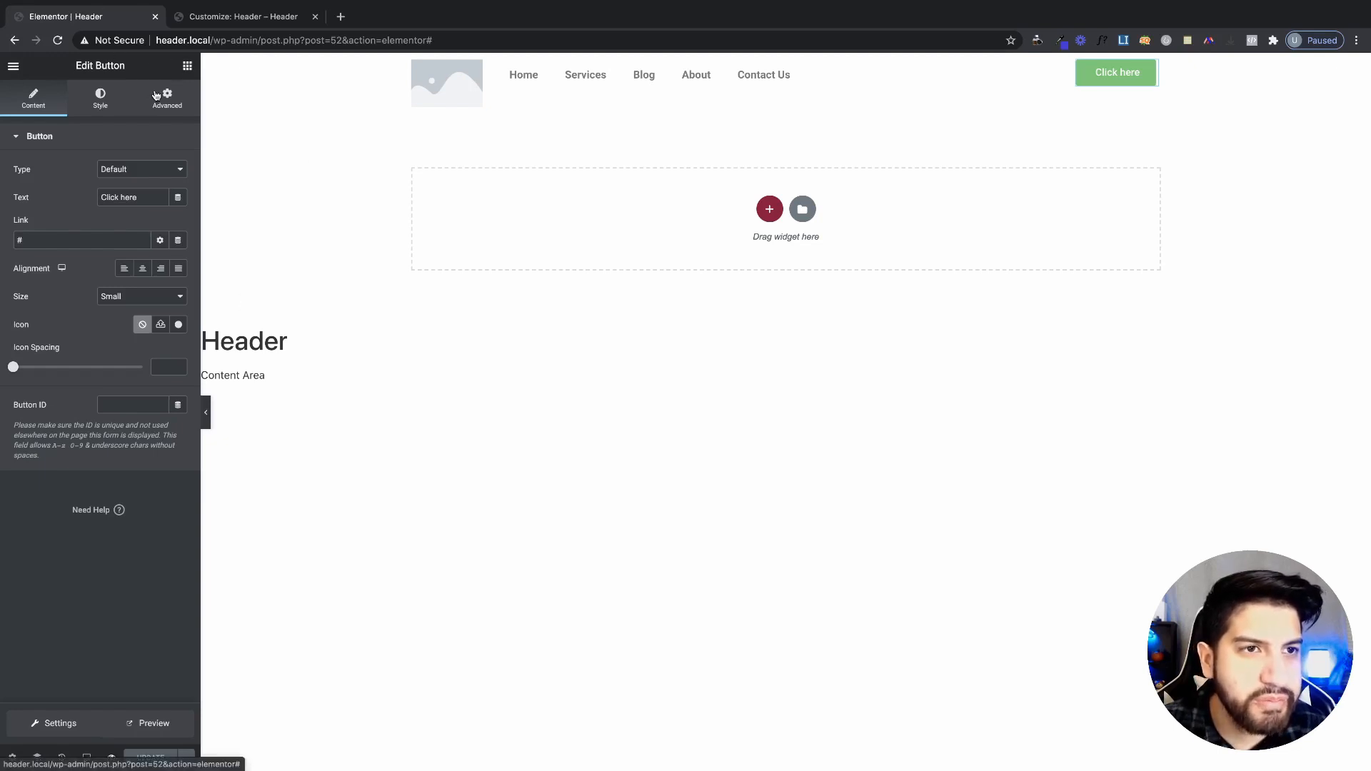
click(57, 39)
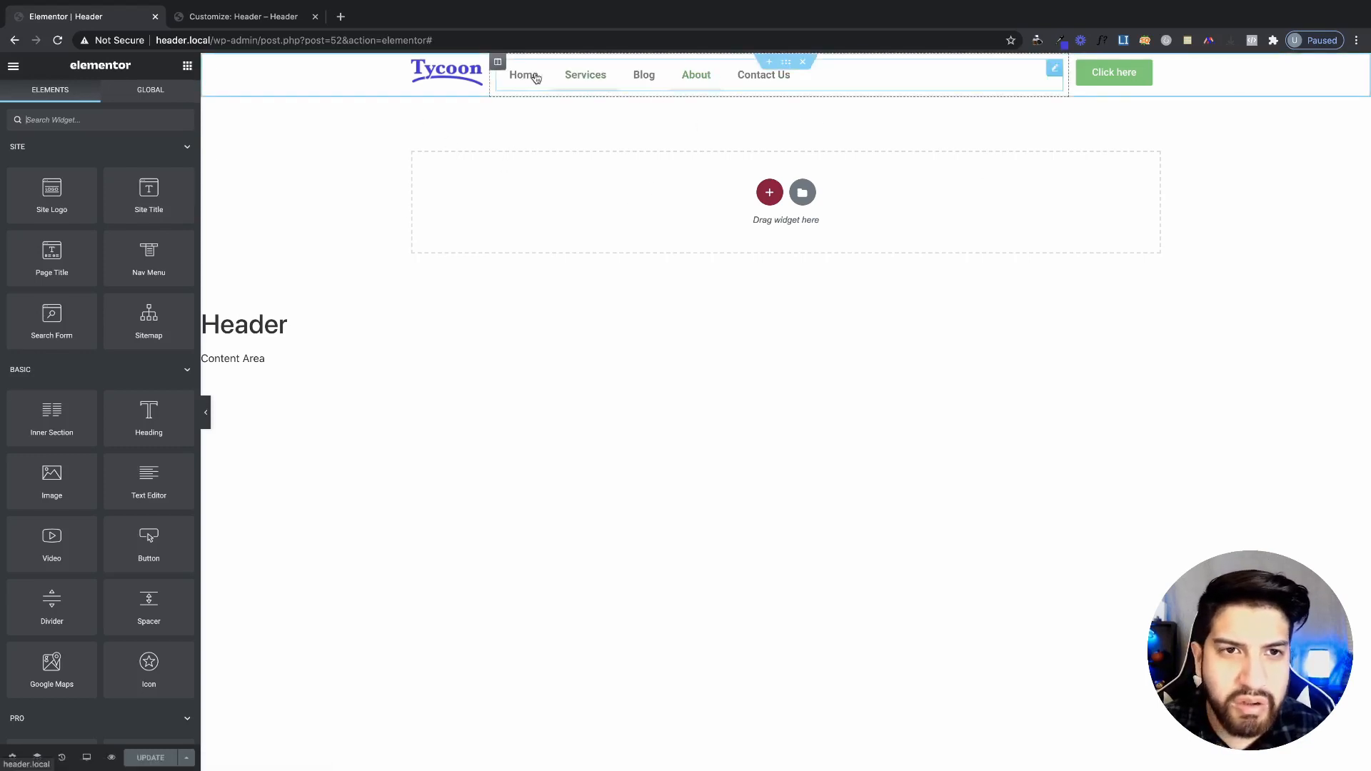
- Set the navigation menu's pointer to None, keeping its layout horizontal
click(703, 87)
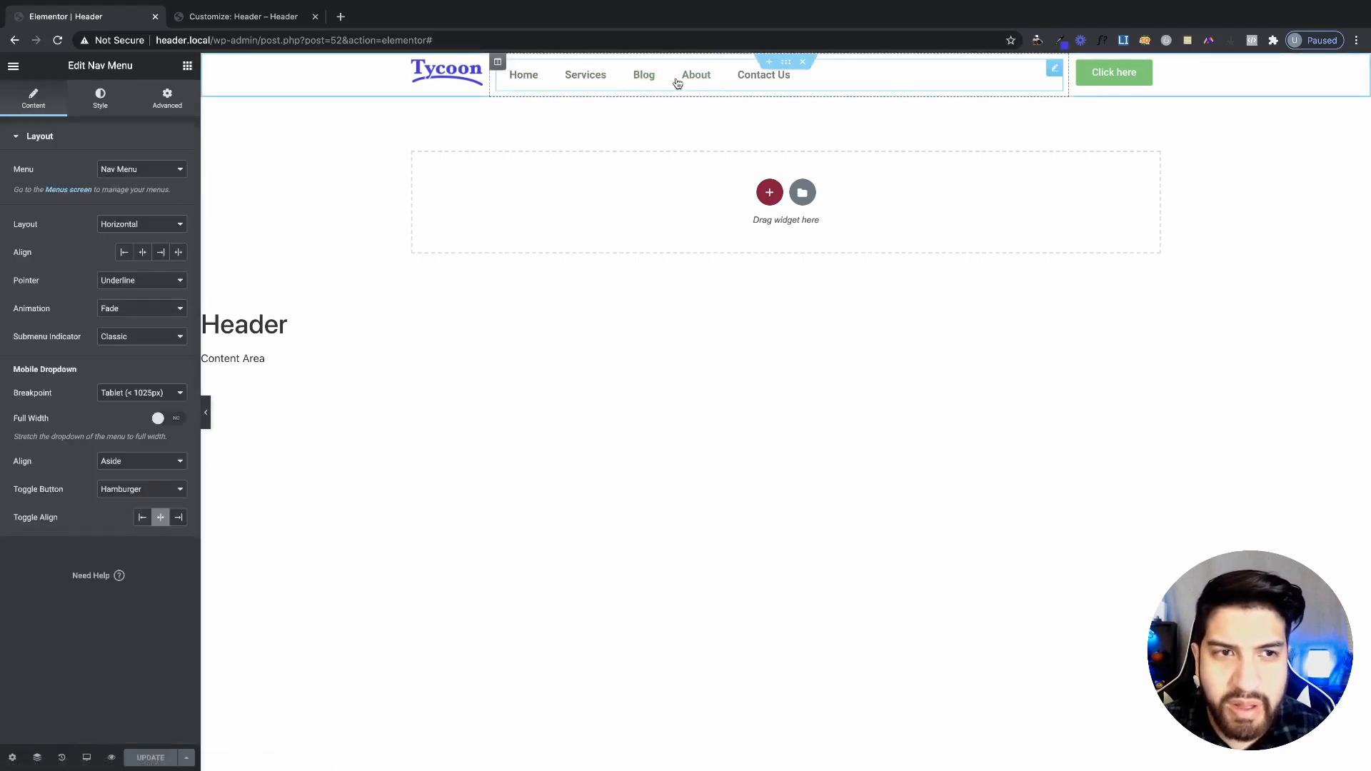
click(141, 225)
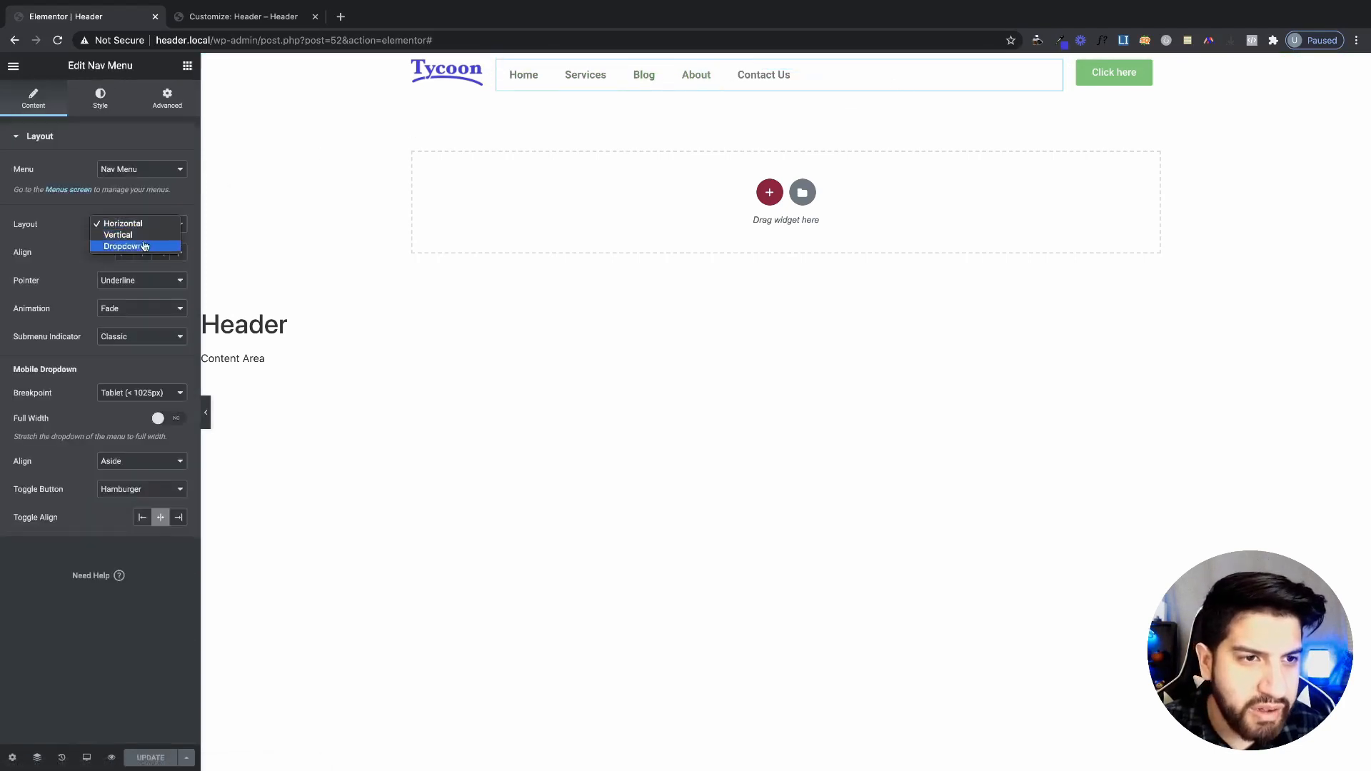
click(69, 263)
click(121, 280)
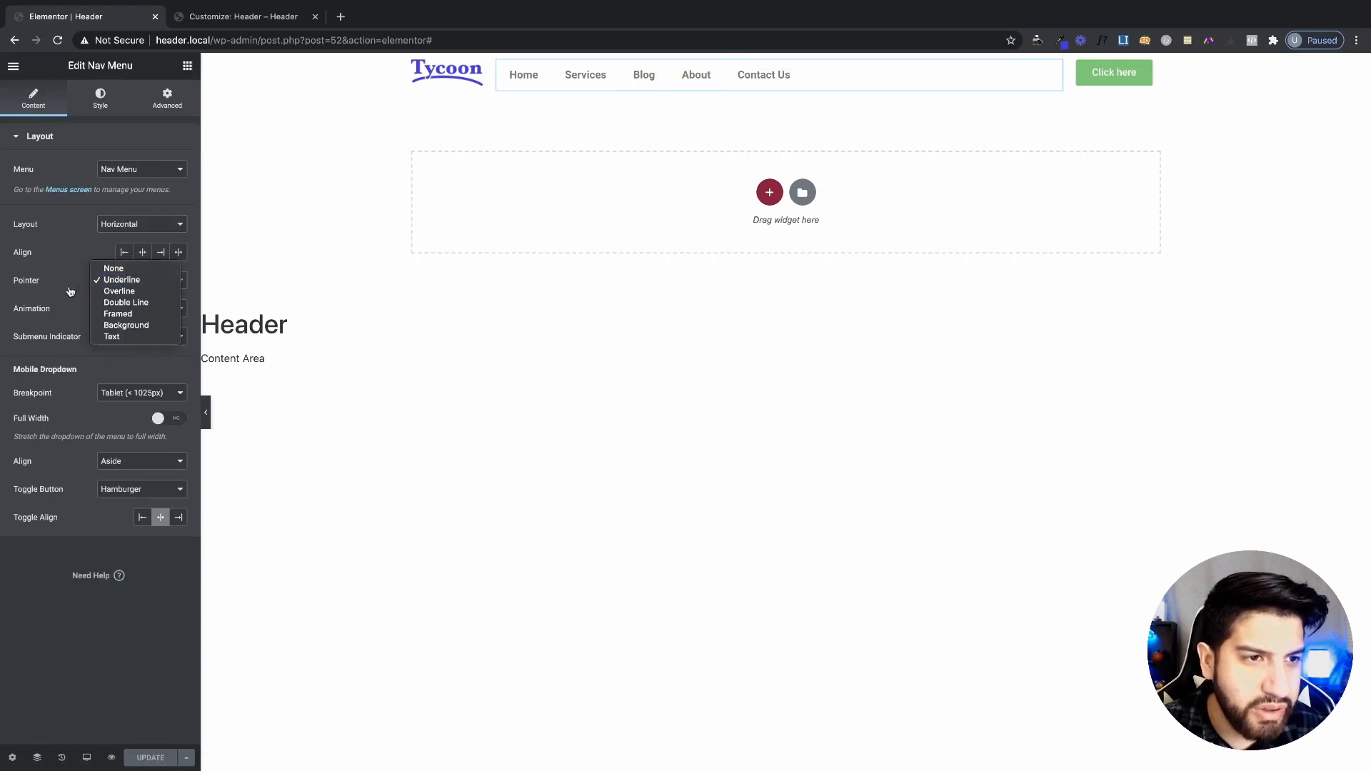
click(116, 269)
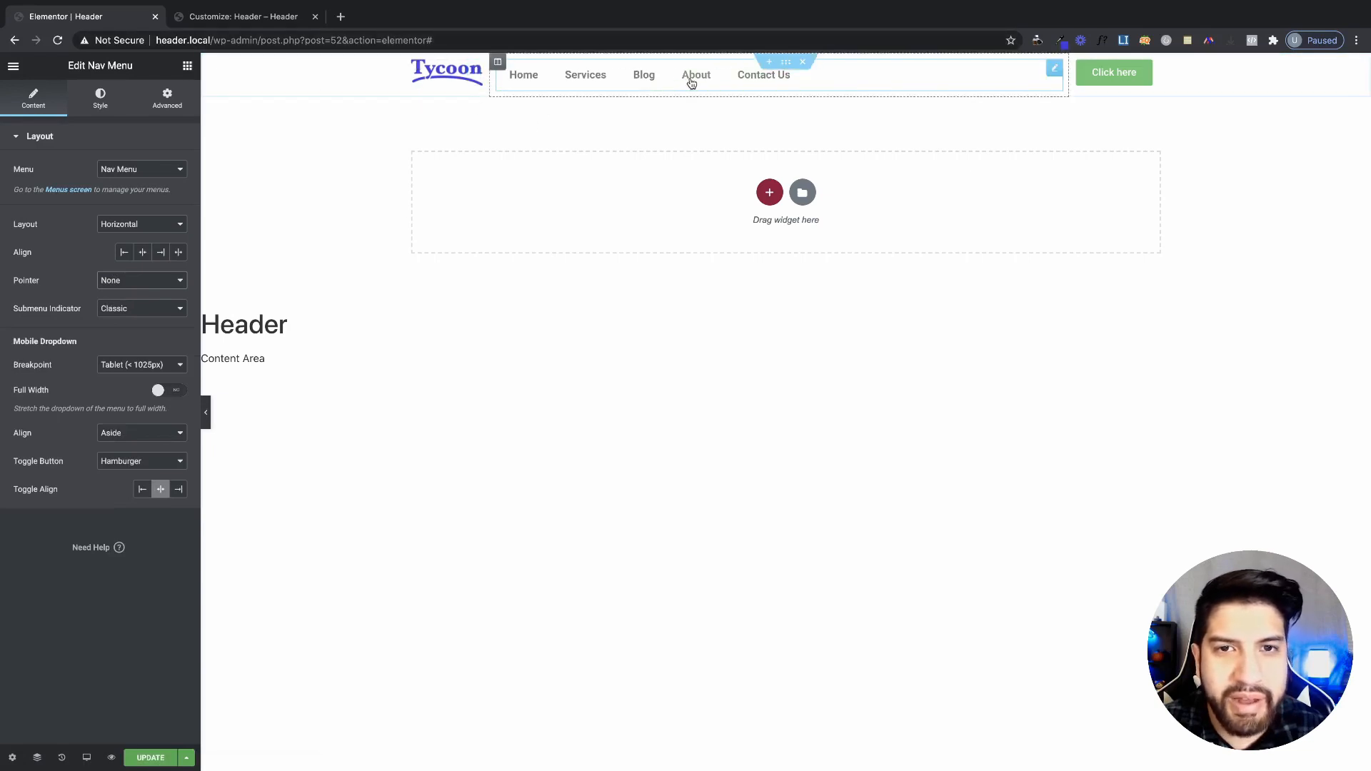
- Unlink the header section's padding values and set both the top and bottom padding to 20 px
click(787, 66)
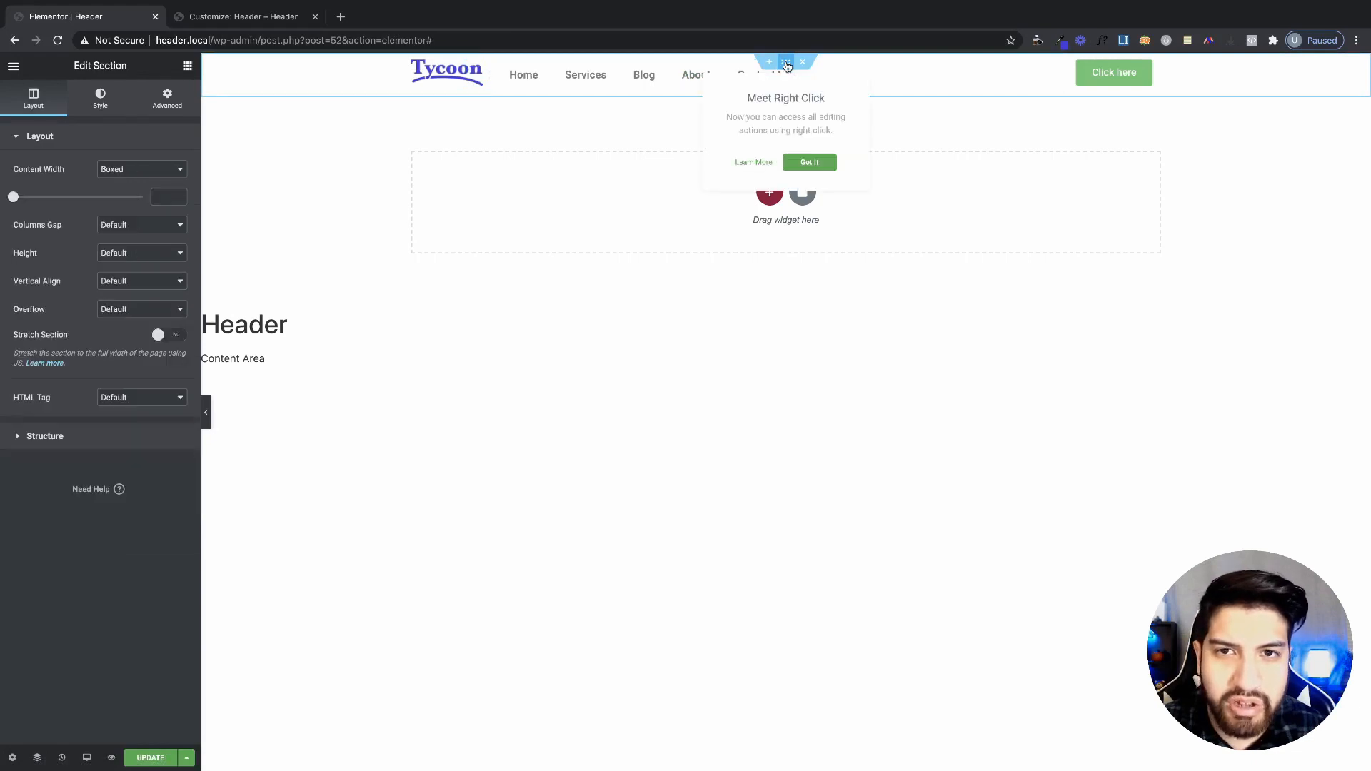
click(166, 107)
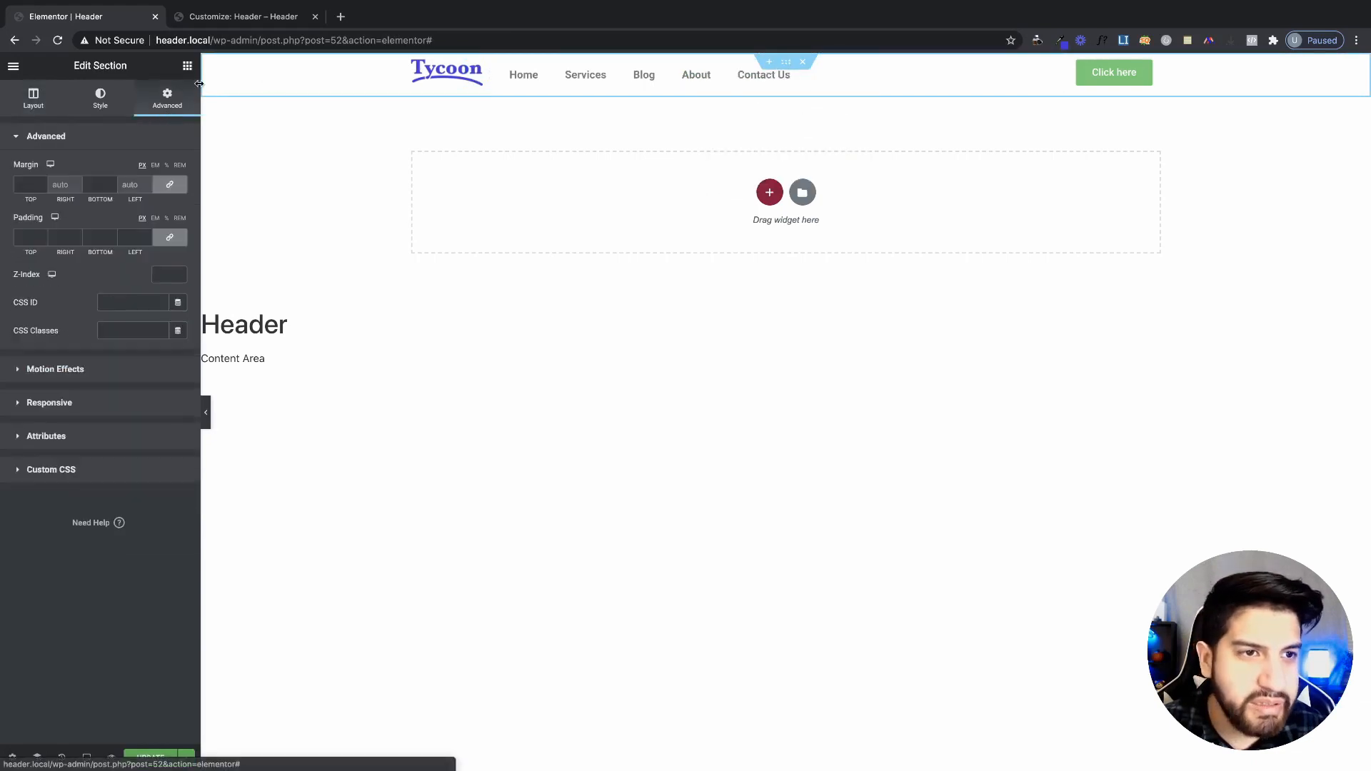
click(169, 237)
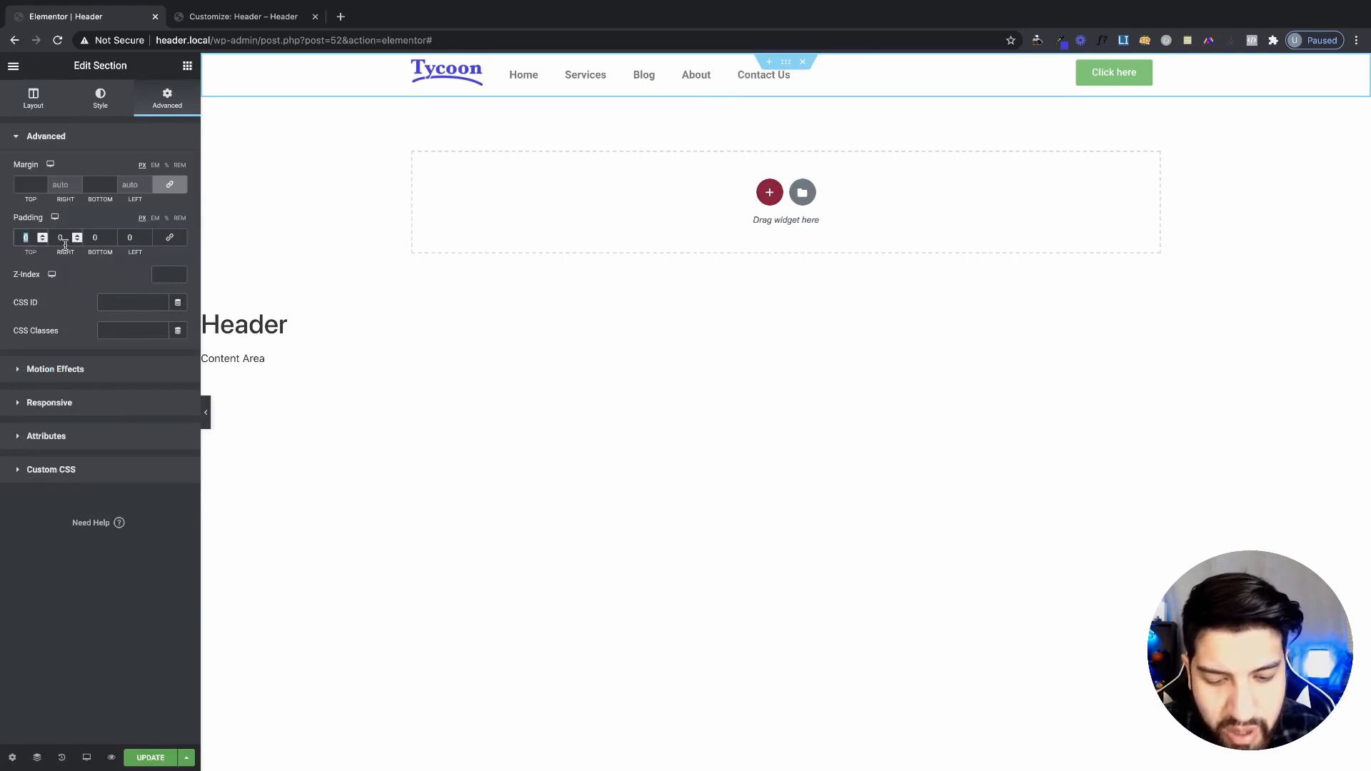
text(20)
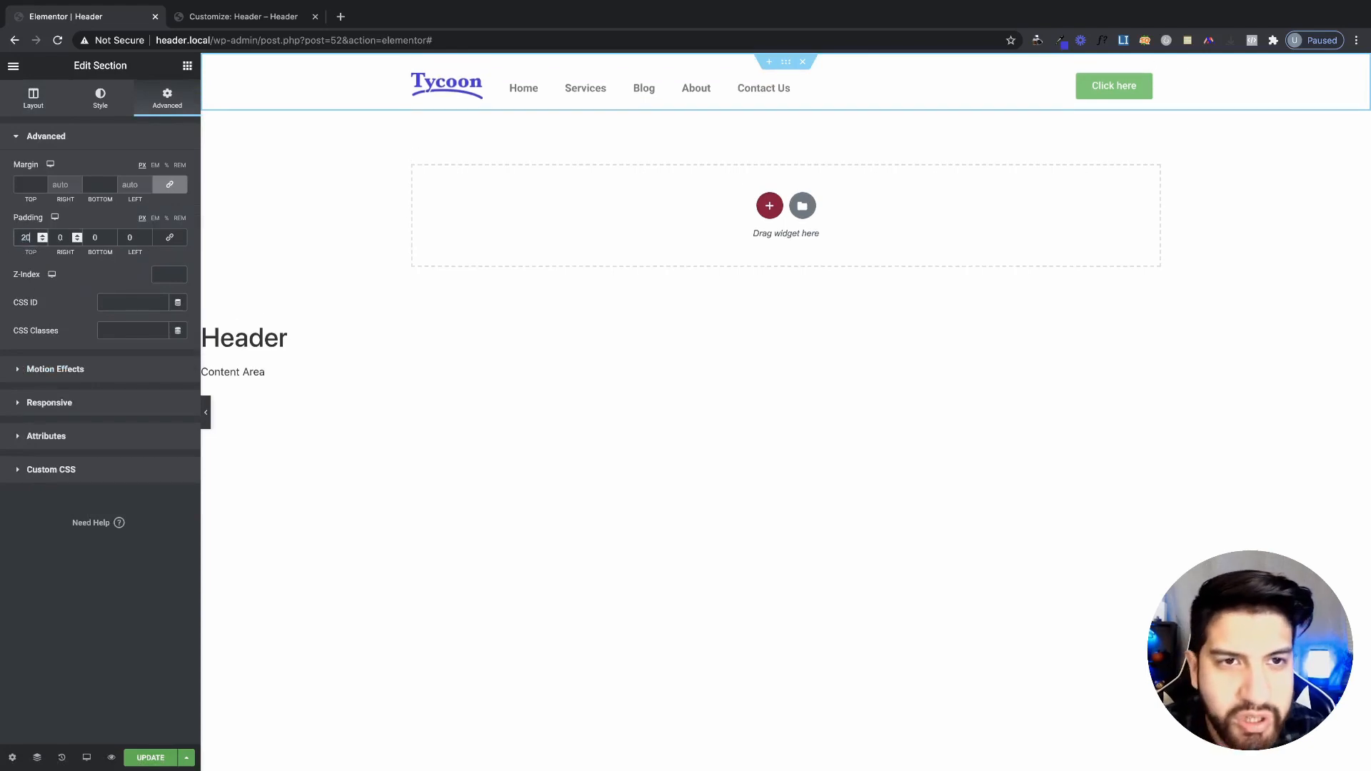
click(108, 239)
text(20)
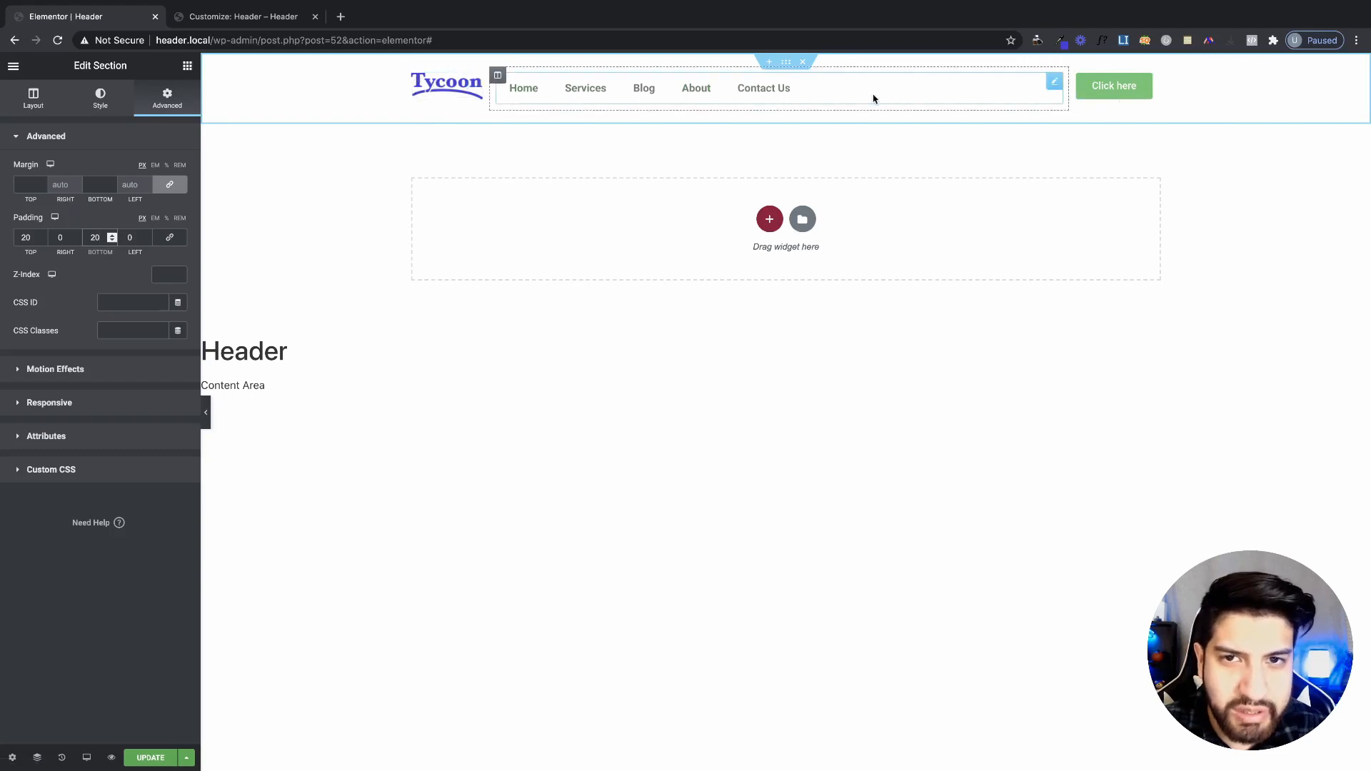
- Set the vertical alignment of the logo, menu and button columns to Middle, and slightly widen the logo column
click(413, 77)
click(433, 176)
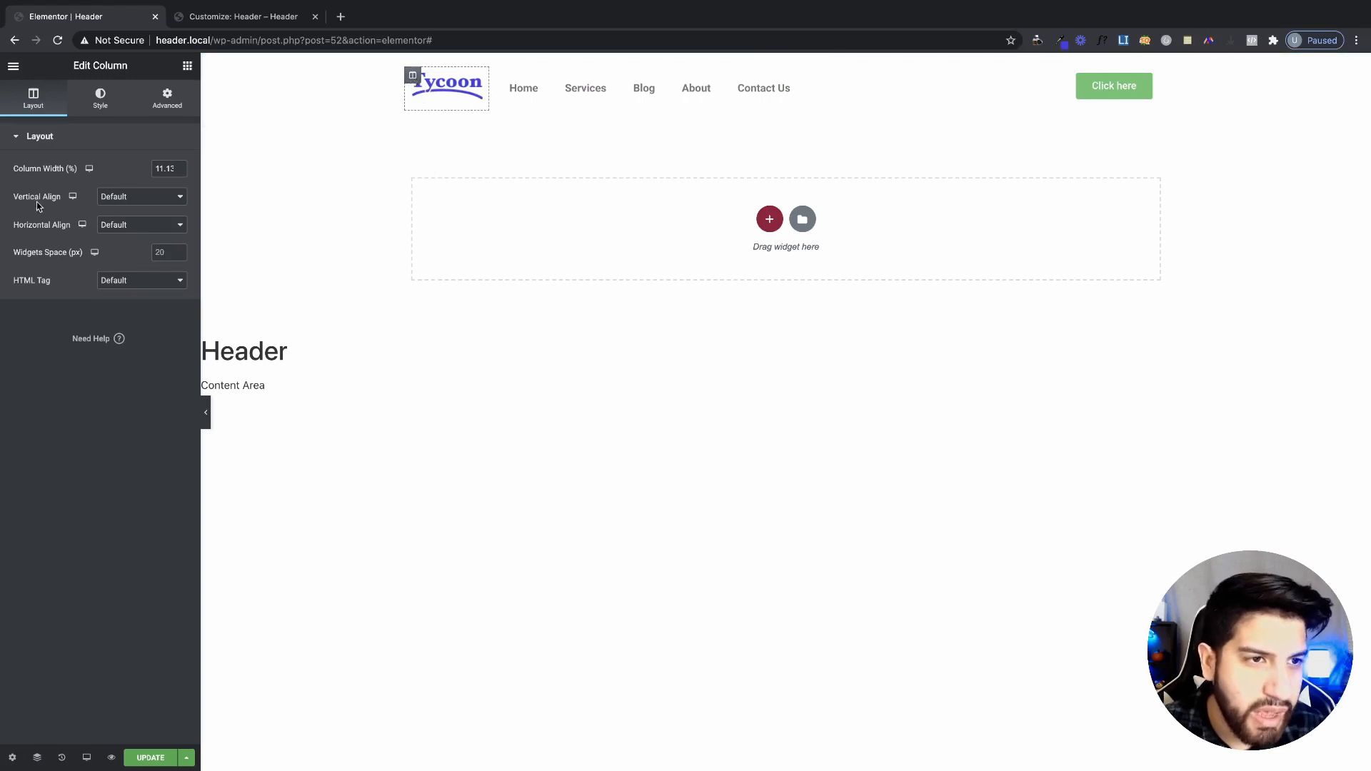
click(114, 202)
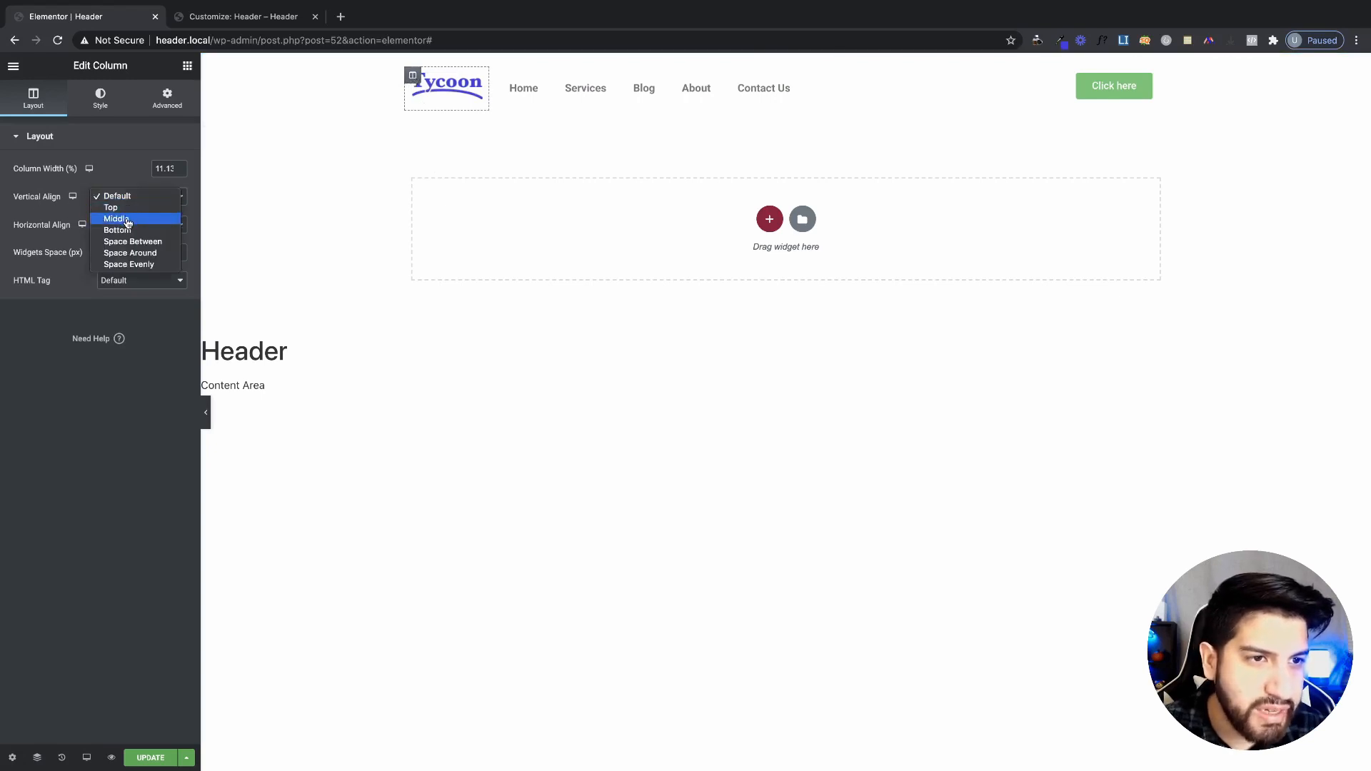
click(127, 220)
click(500, 76)
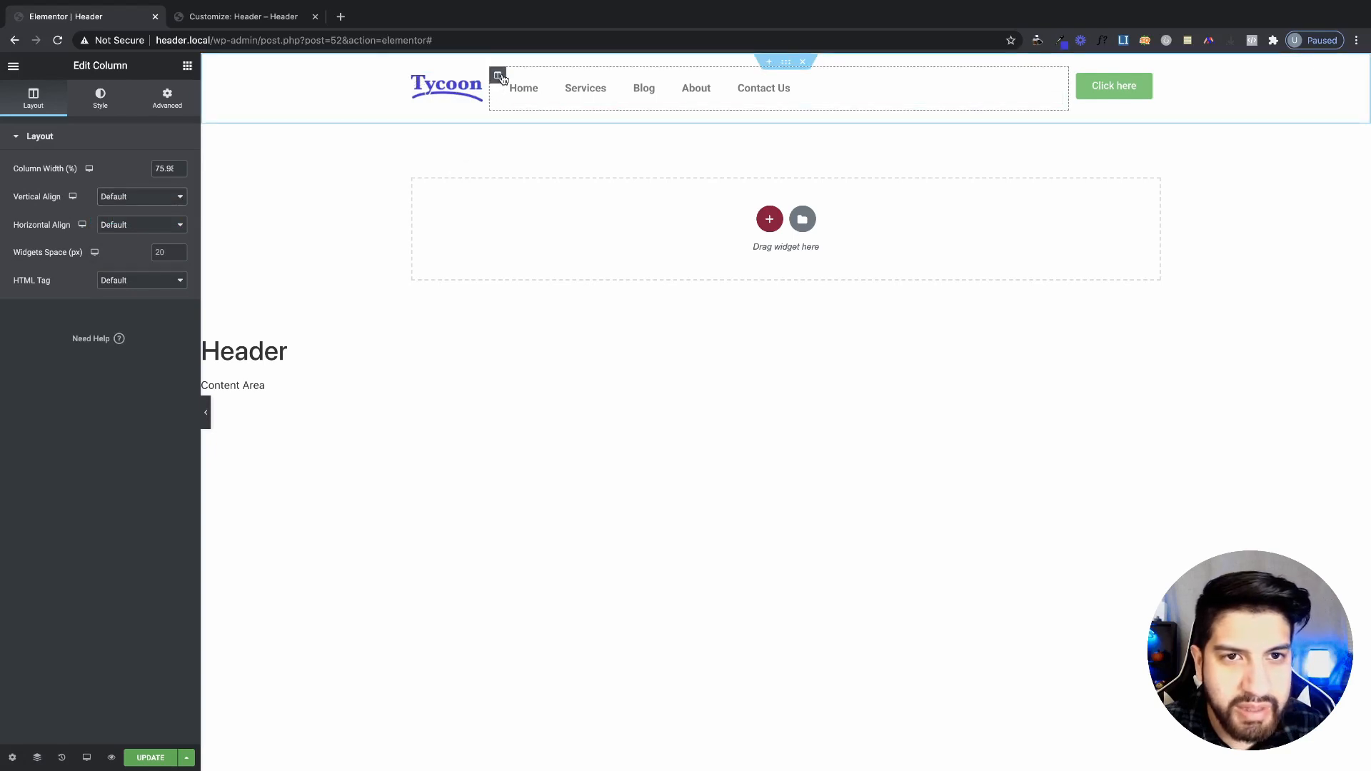
click(126, 200)
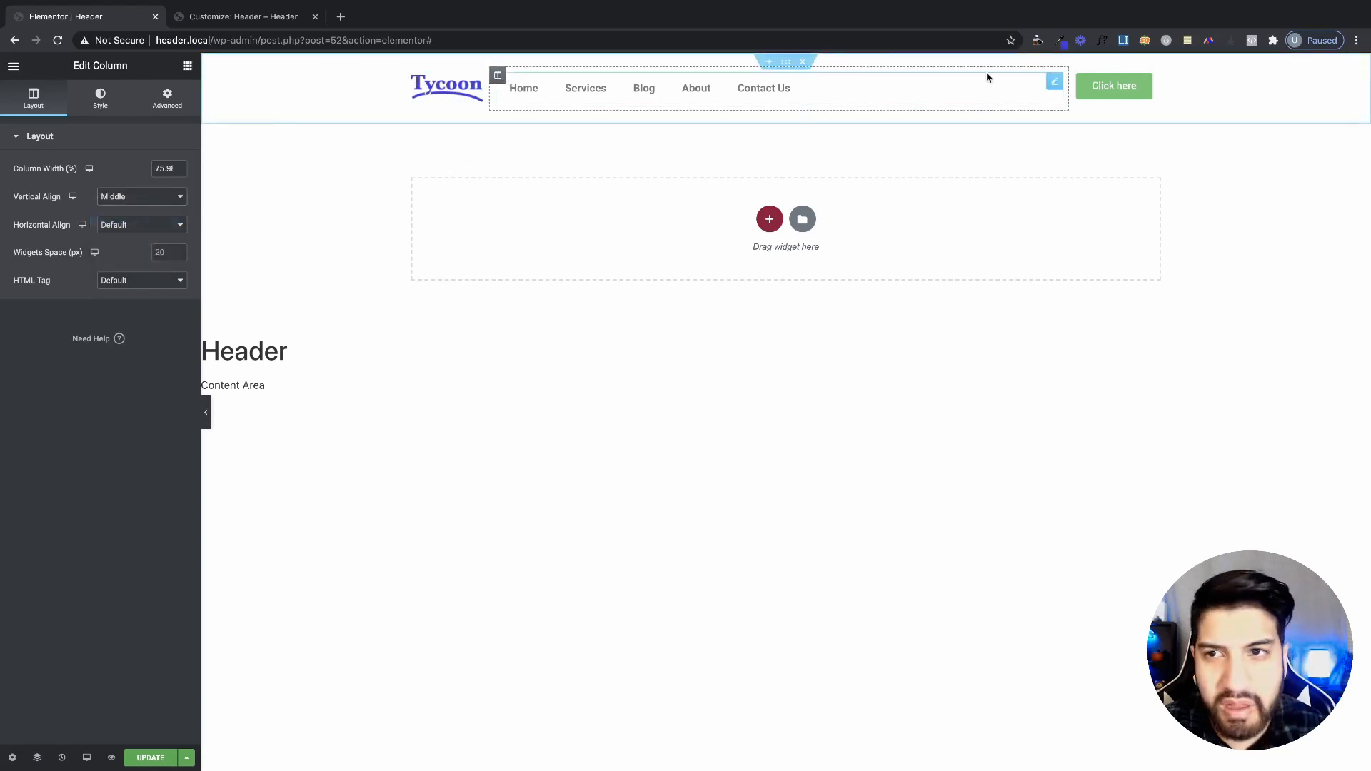
click(1078, 77)
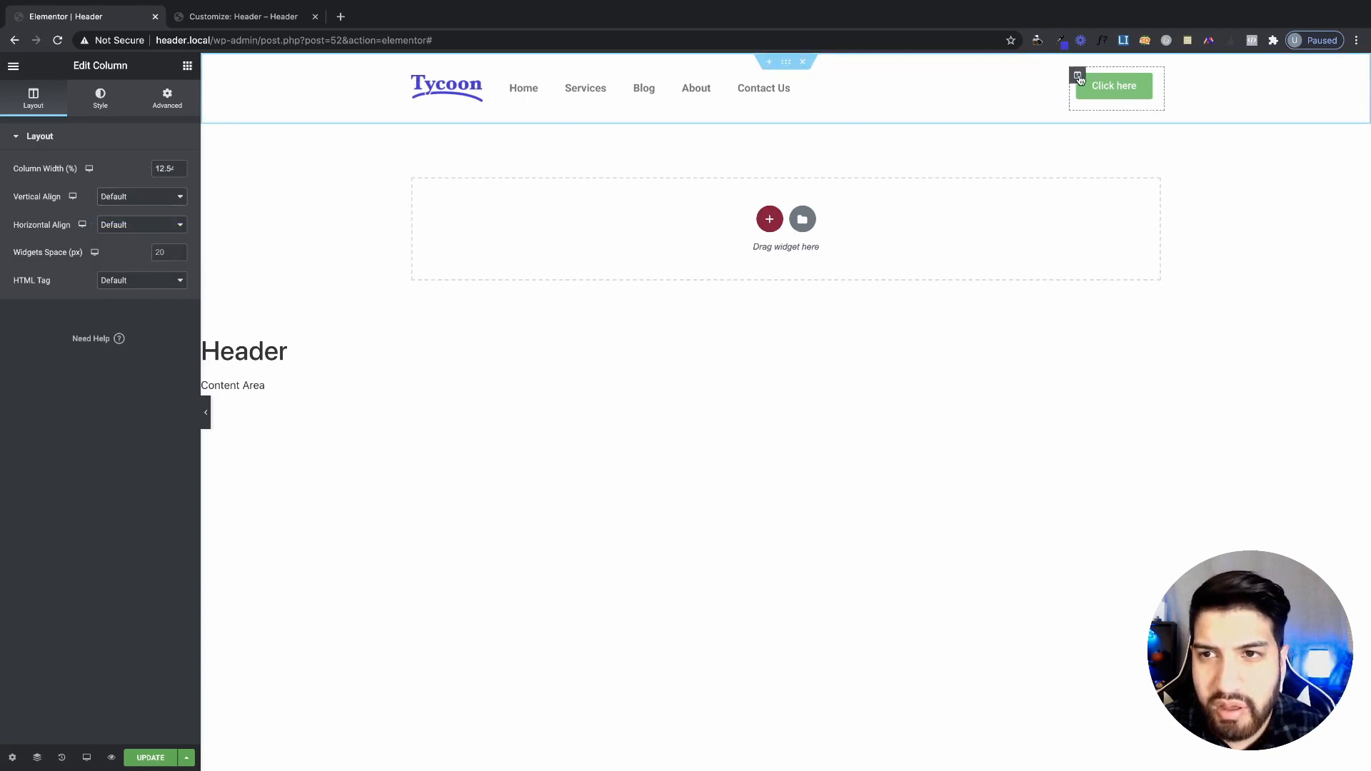
click(133, 202)
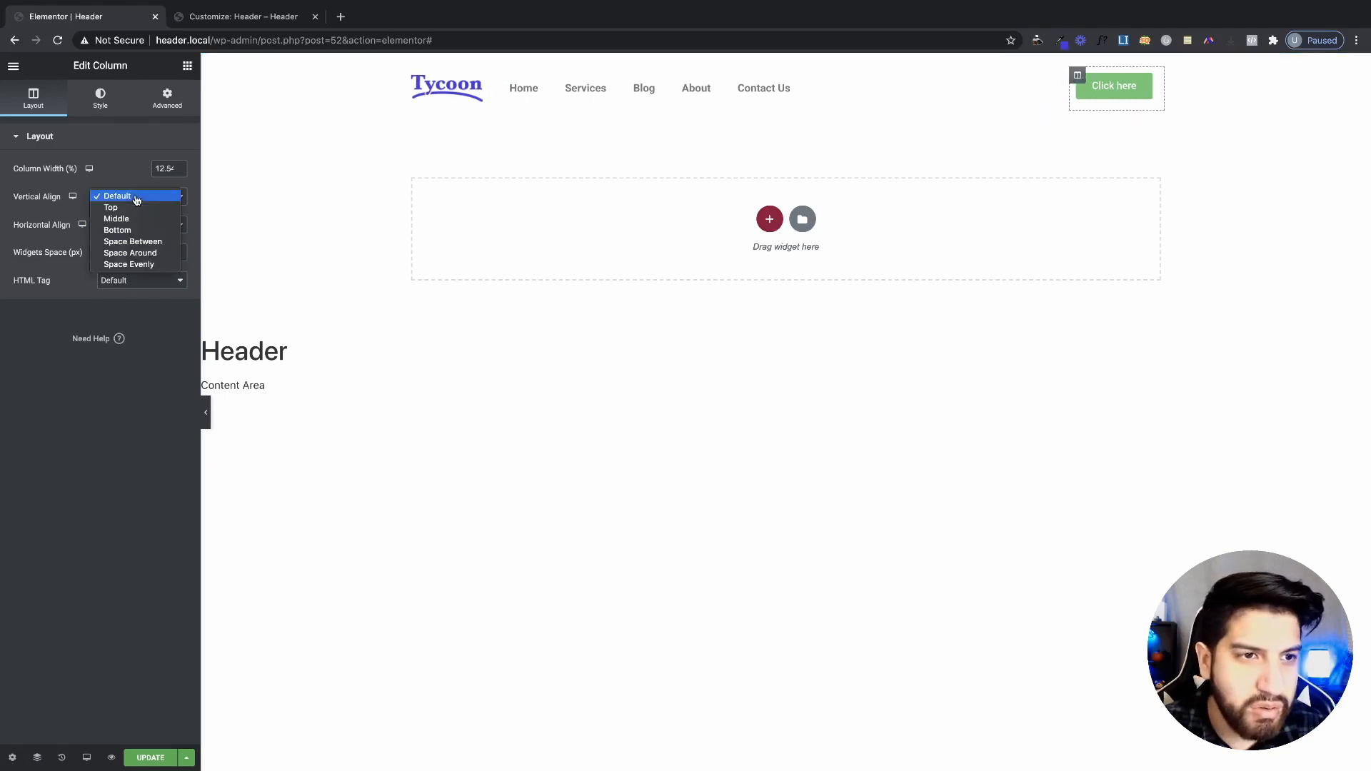
click(133, 220)
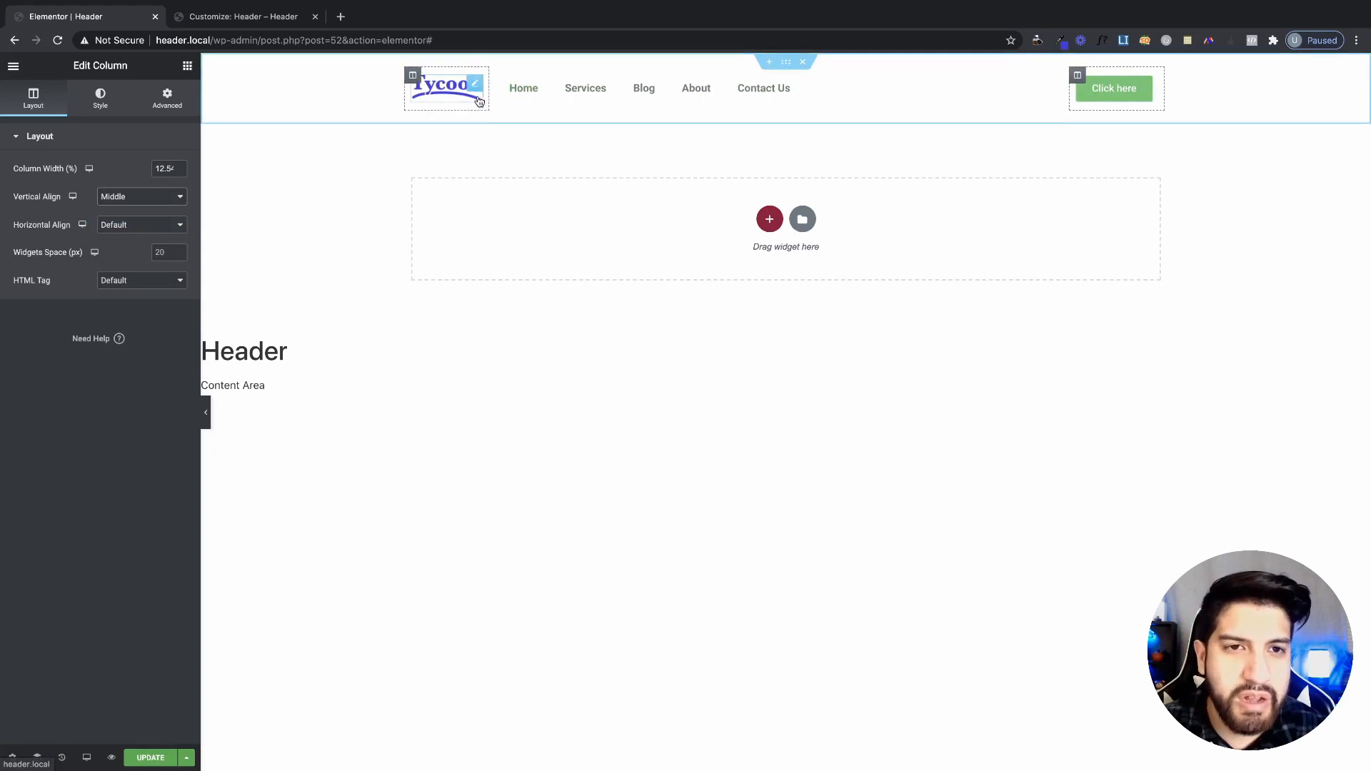
drag(489, 101, 496, 98)
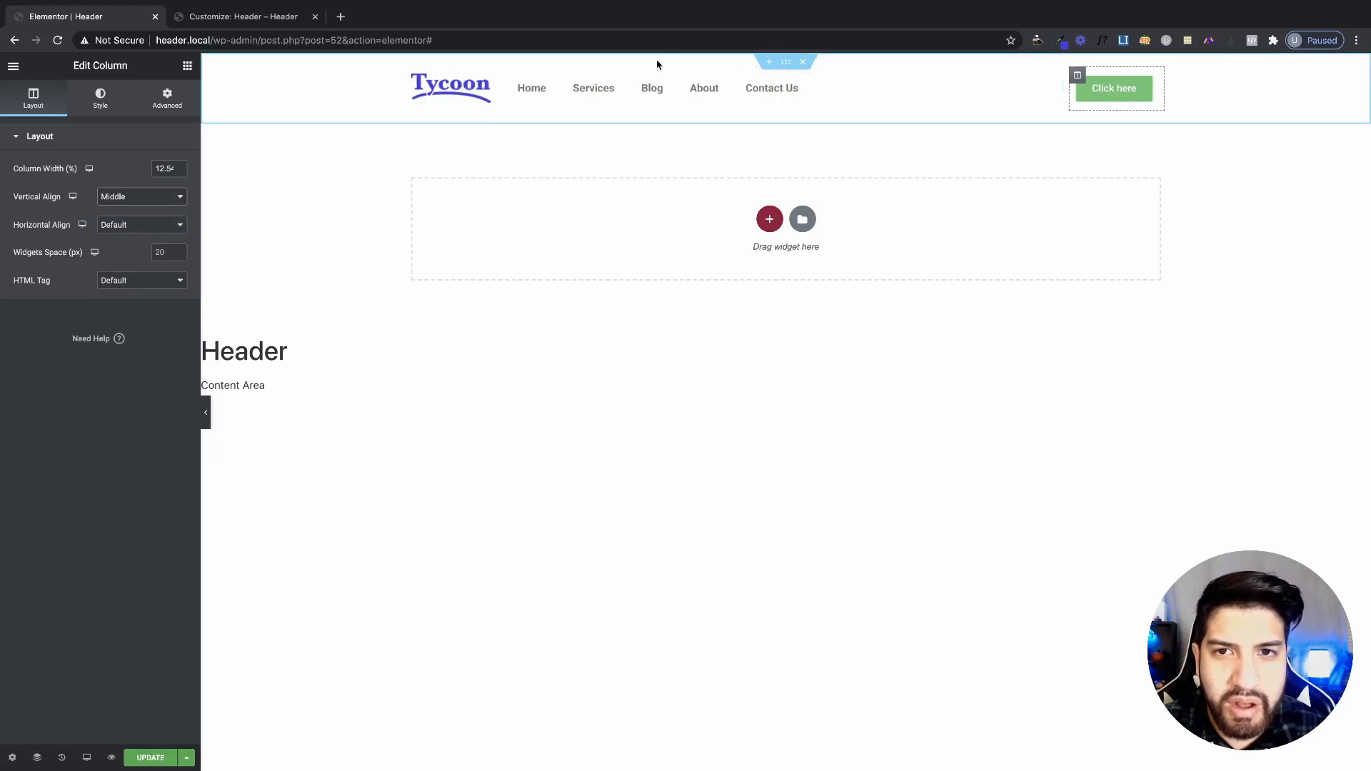
- Set the header section's boxed content width to 1280
click(786, 63)
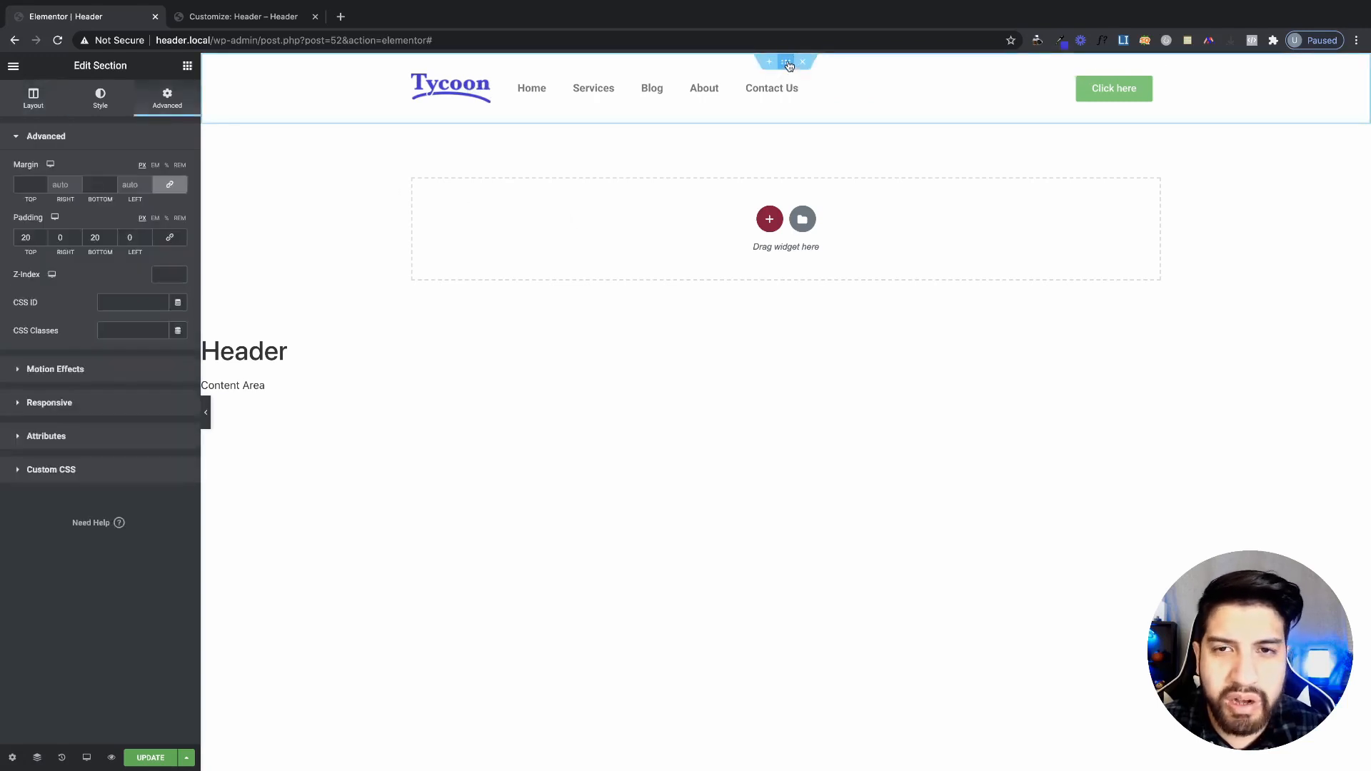
click(32, 99)
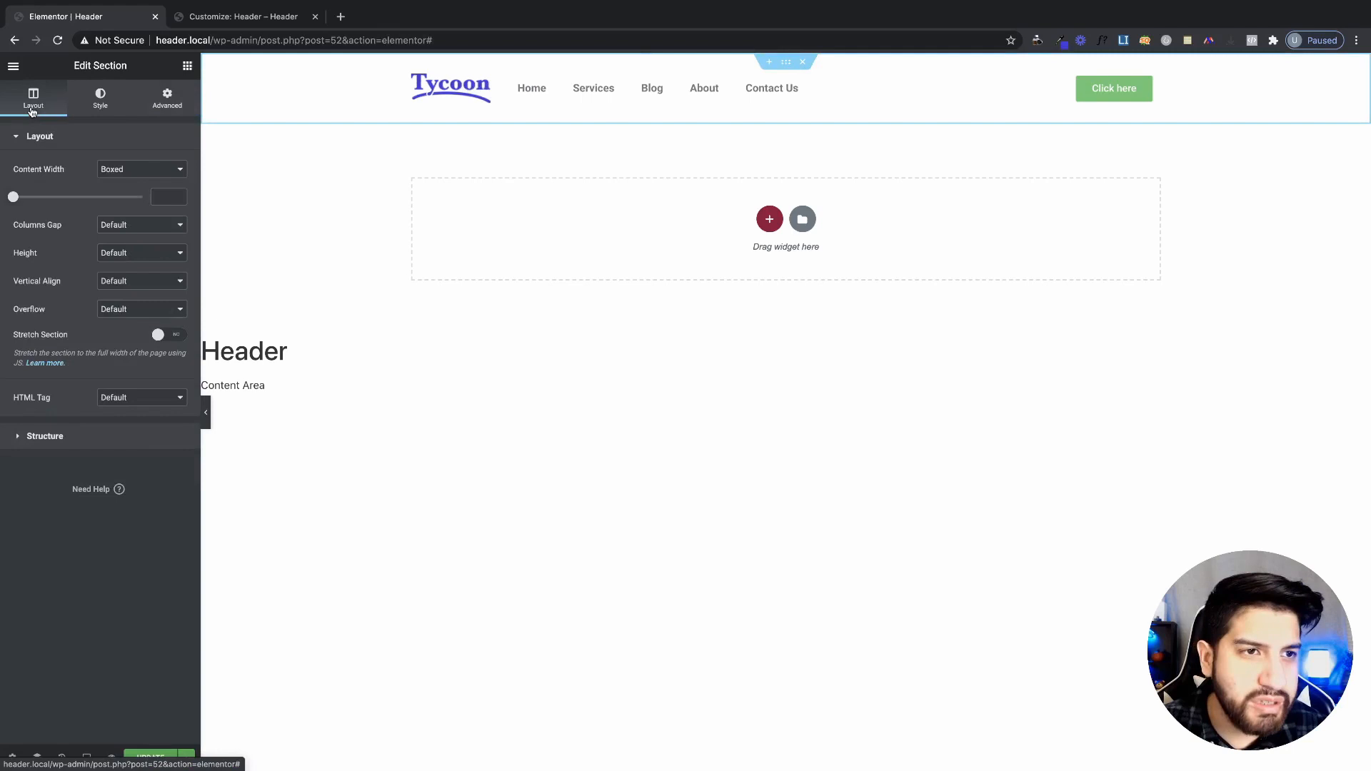
click(166, 200)
text(1280)
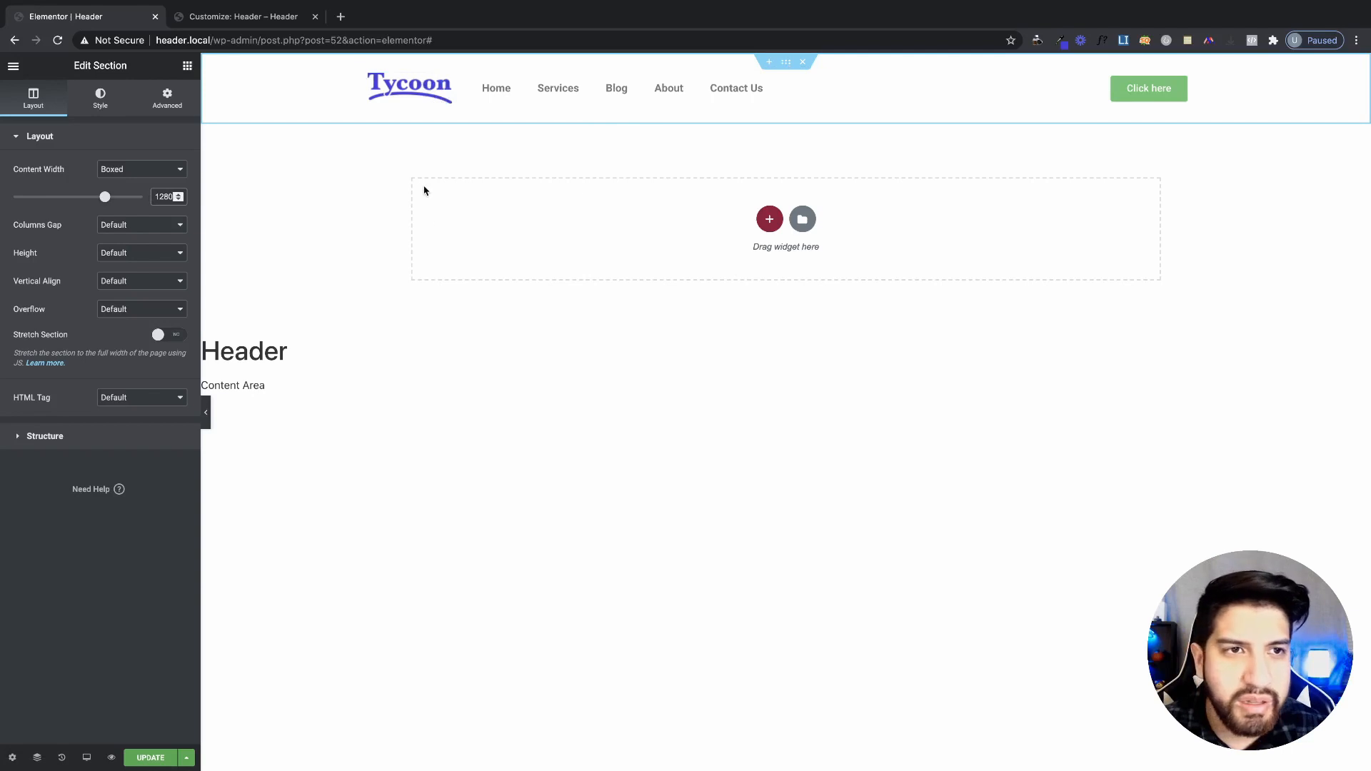
- Close the Customizer and look through the live homepage from its header down to the closing contact section
click(243, 16)
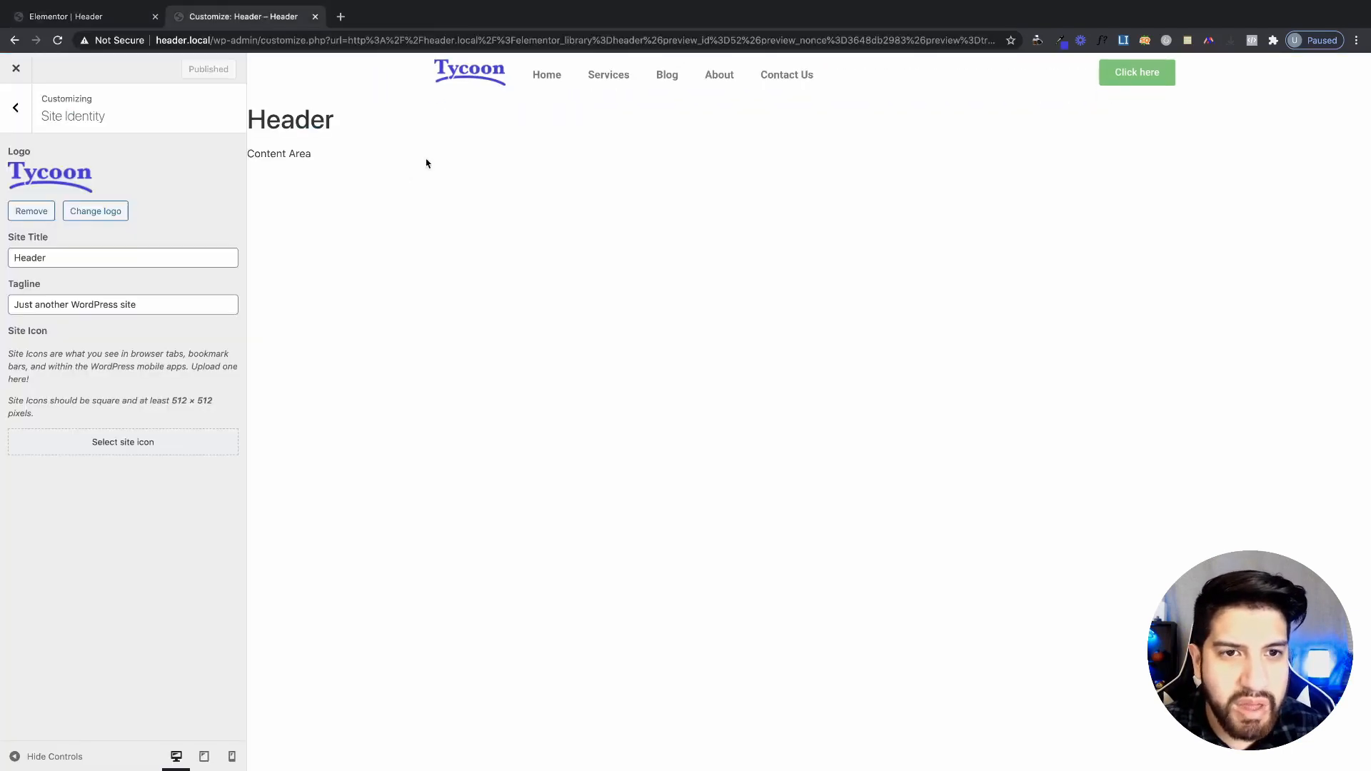
click(15, 67)
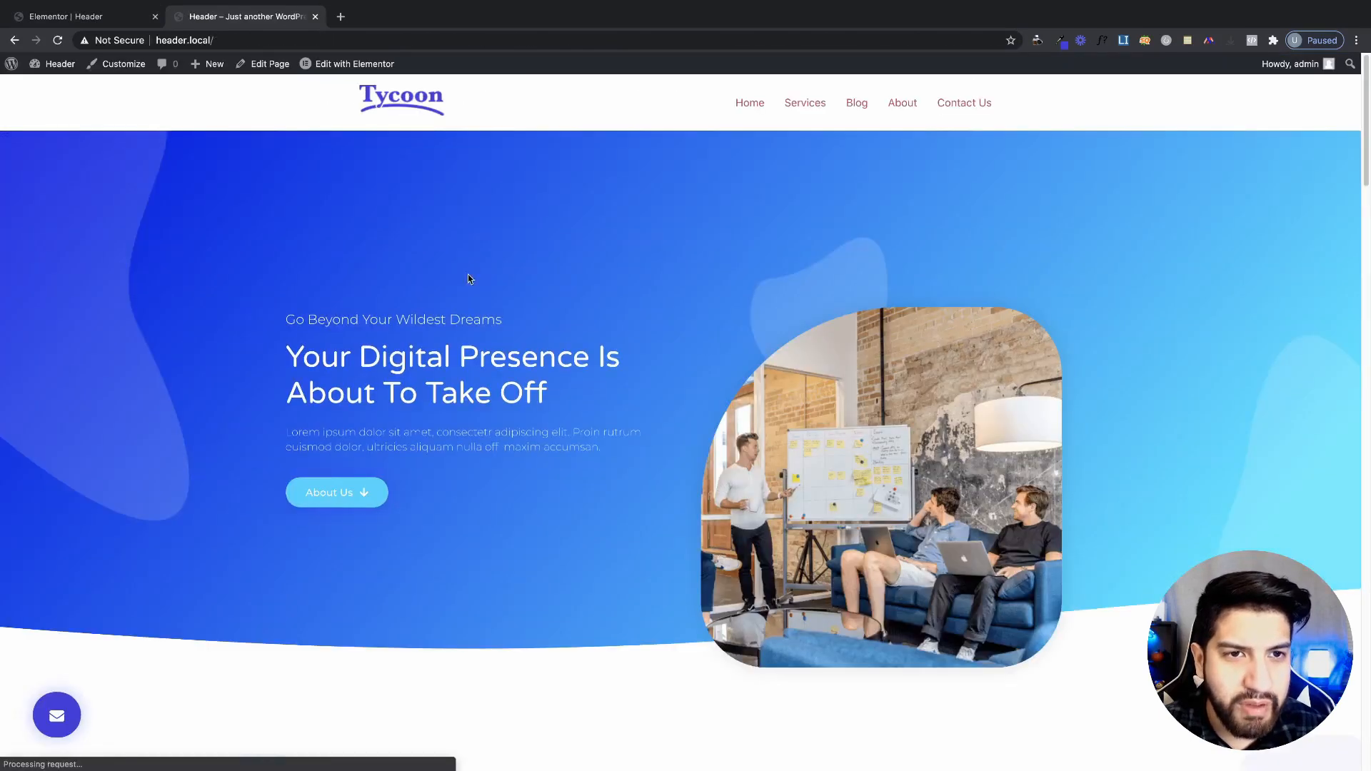
scroll(679, 606, down, 20)
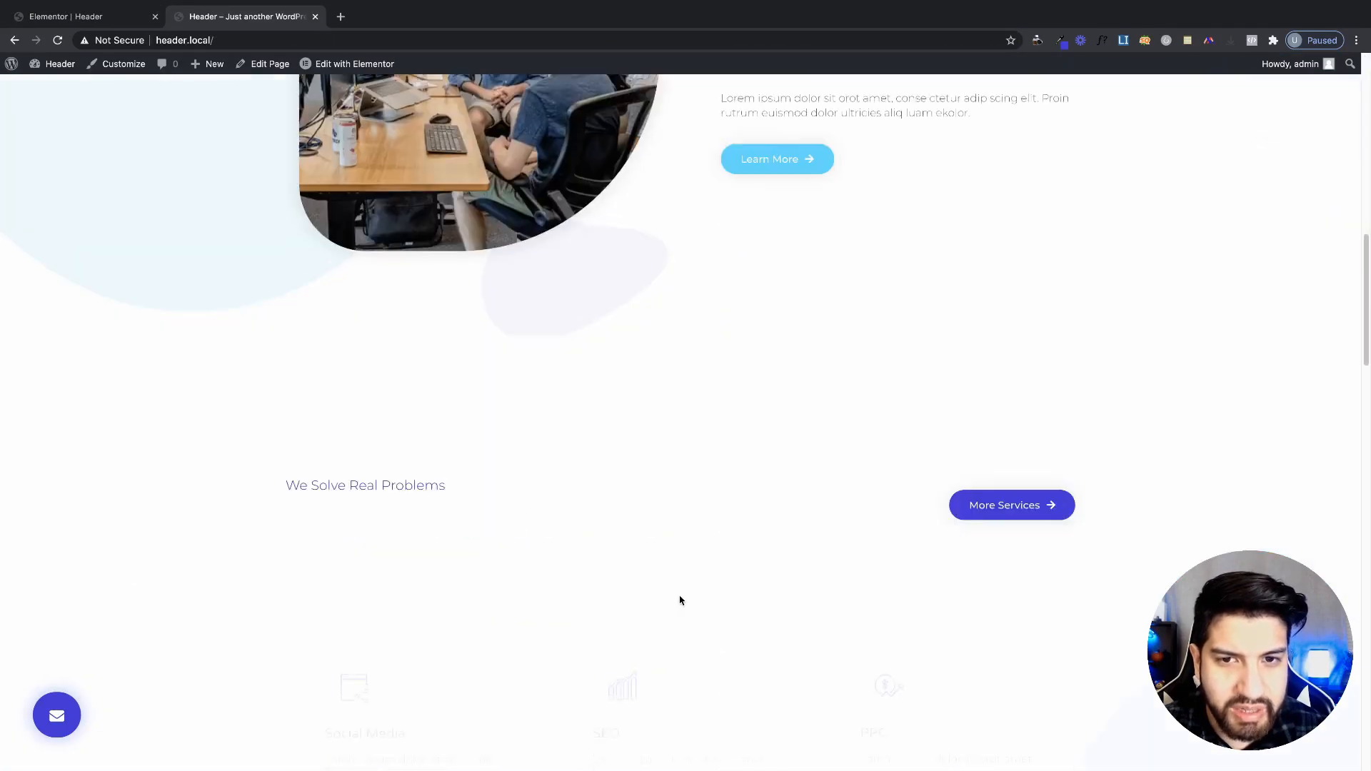
scroll(689, 615, down, 15)
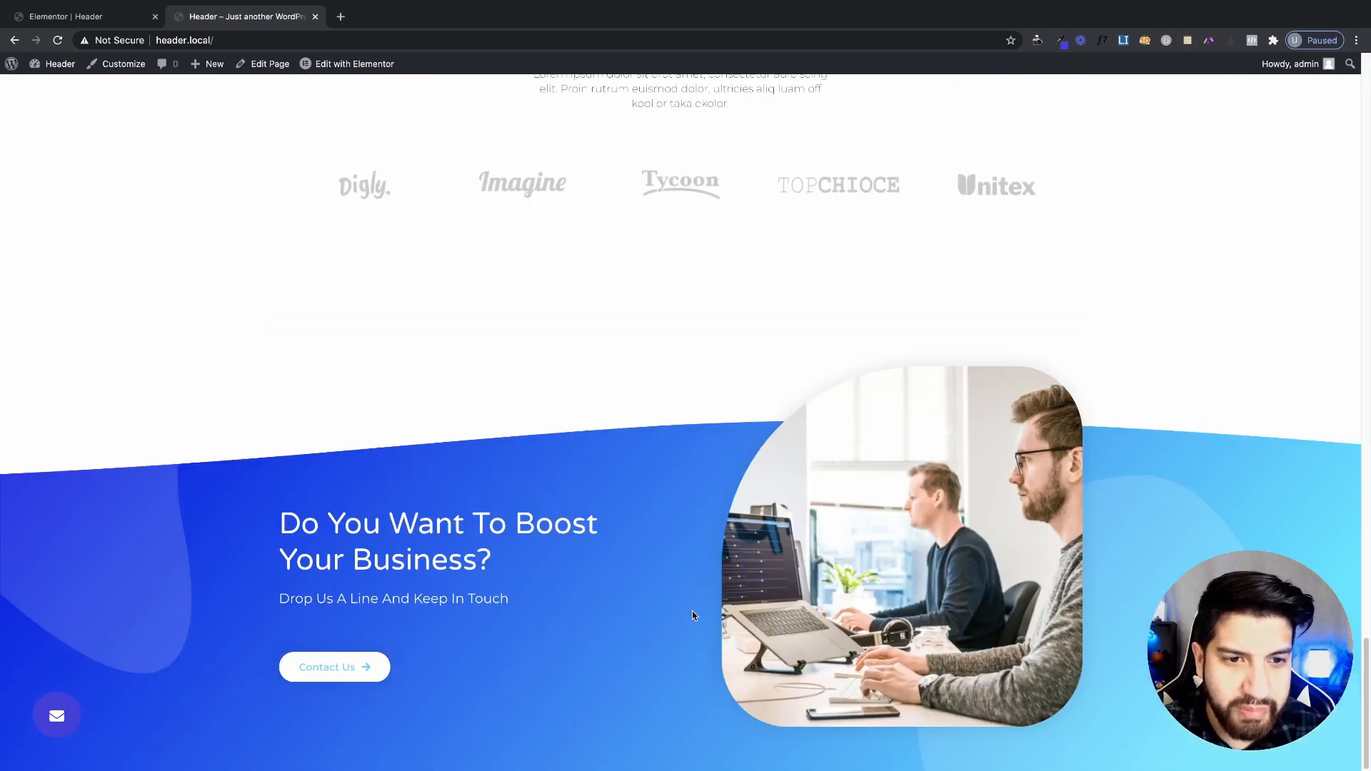
scroll(692, 616, up, 20)
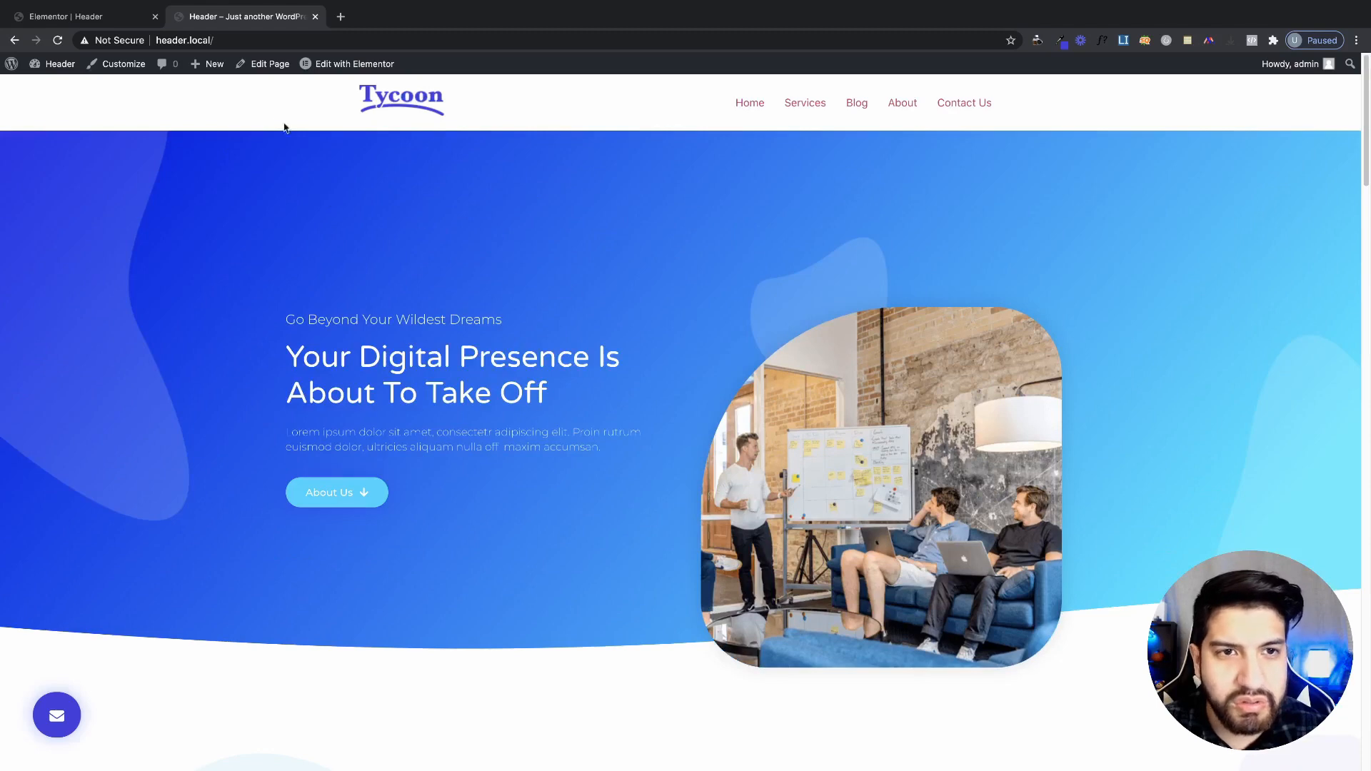
- Return to the header template in the Elementor editor and update it, saving its publish settings so it is applied to the site
click(123, 21)
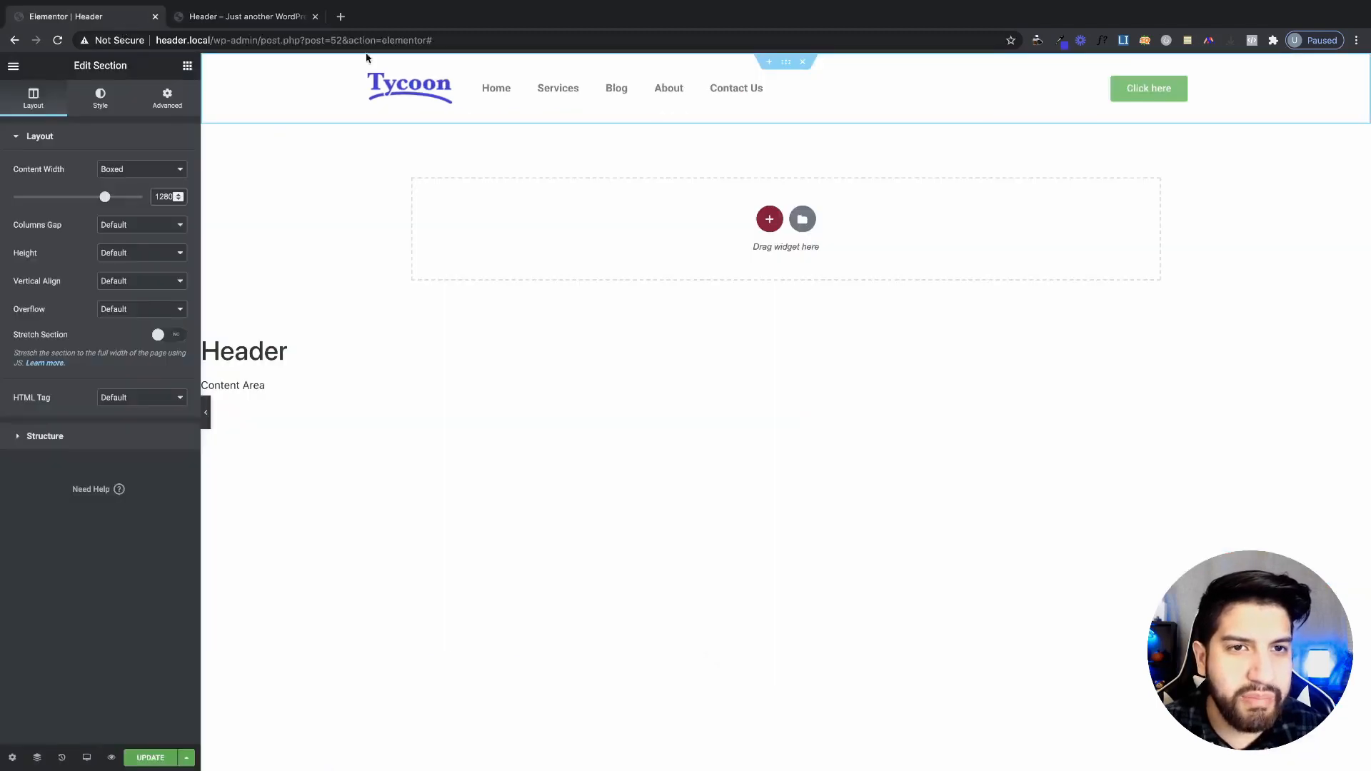
click(149, 761)
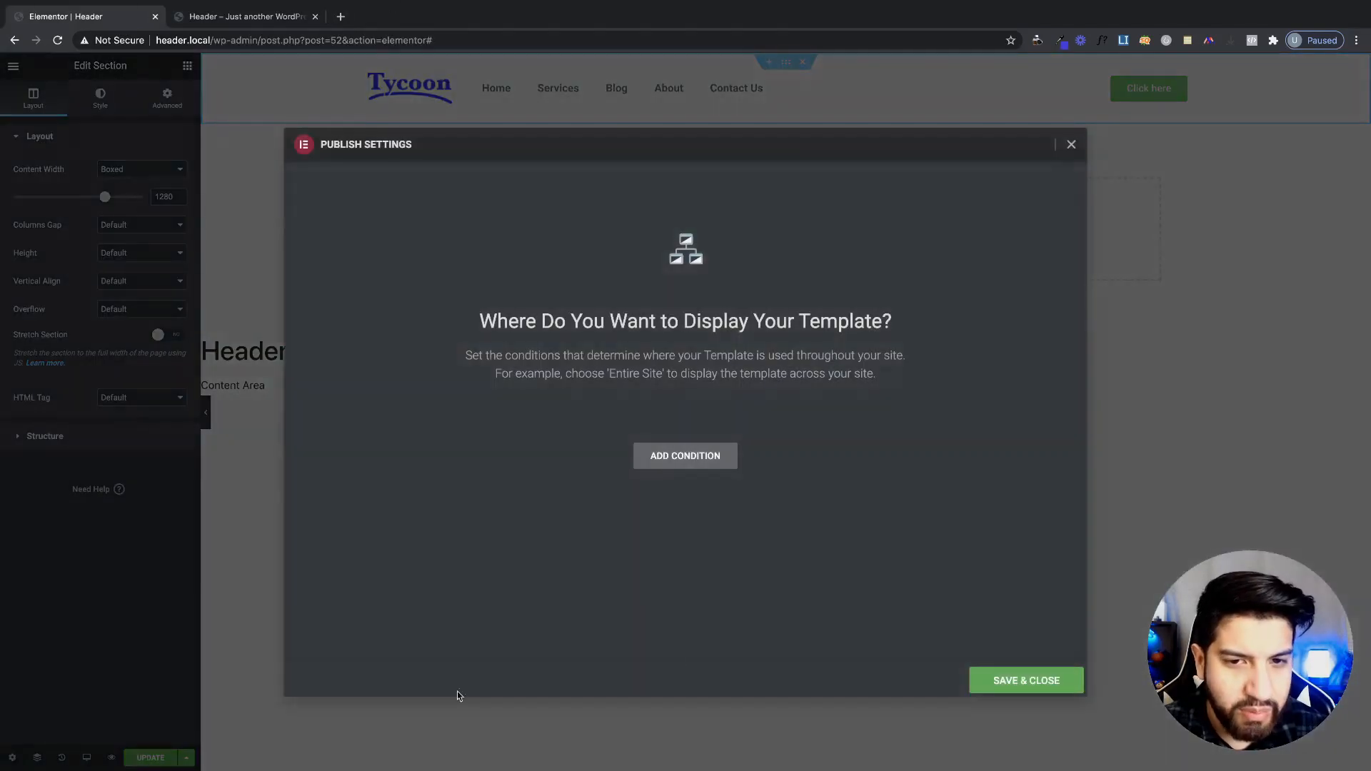
click(1008, 678)
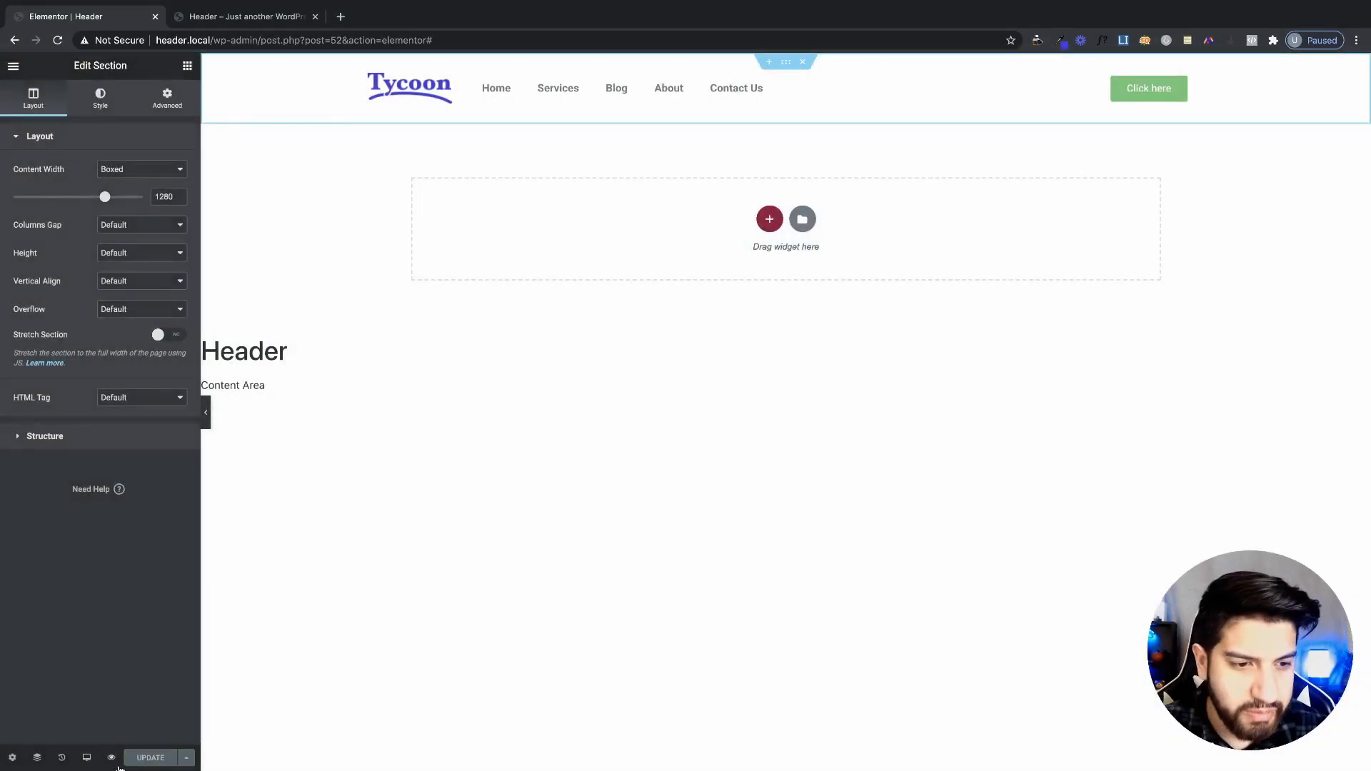
- Open the preview and check how the new header sits on the live homepage
mouse_move(111, 758)
click(147, 727)
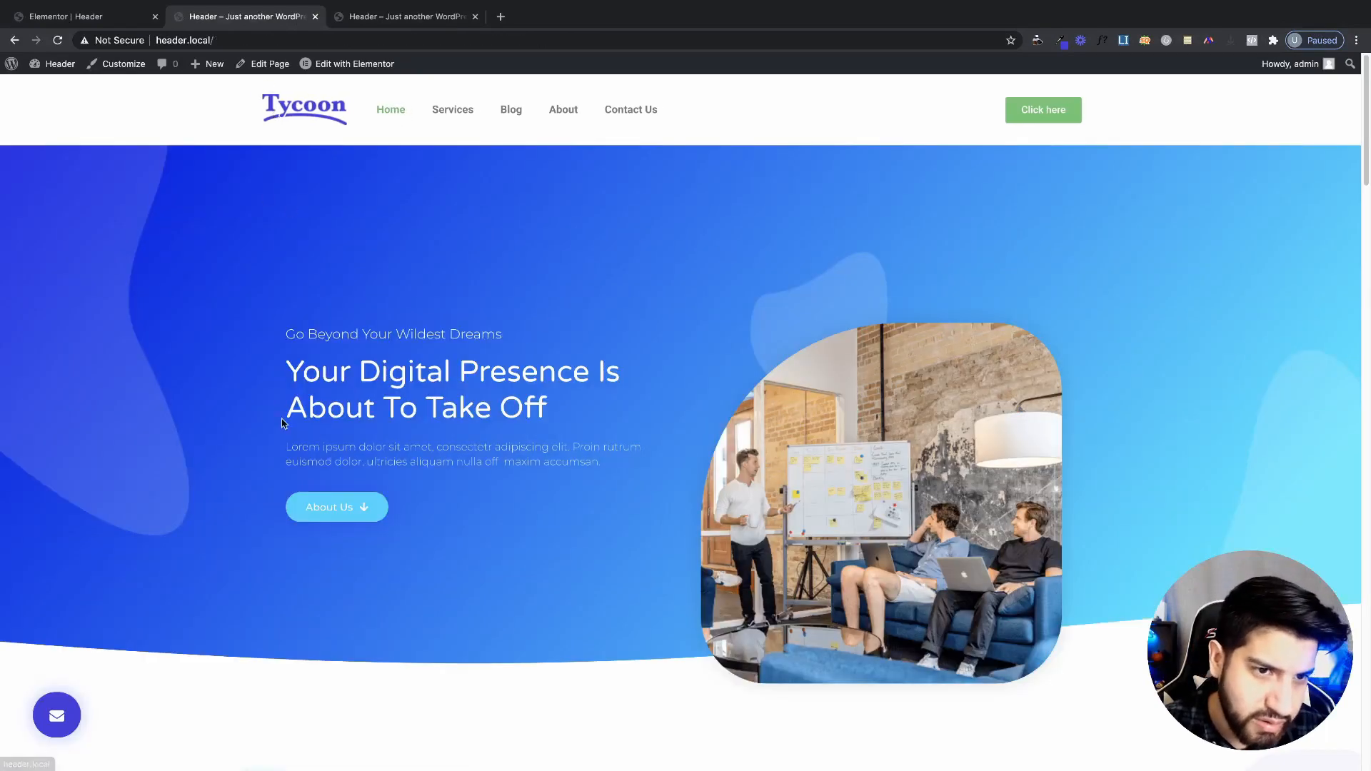
scroll(670, 474, down, 10)
scroll(669, 473, down, 15)
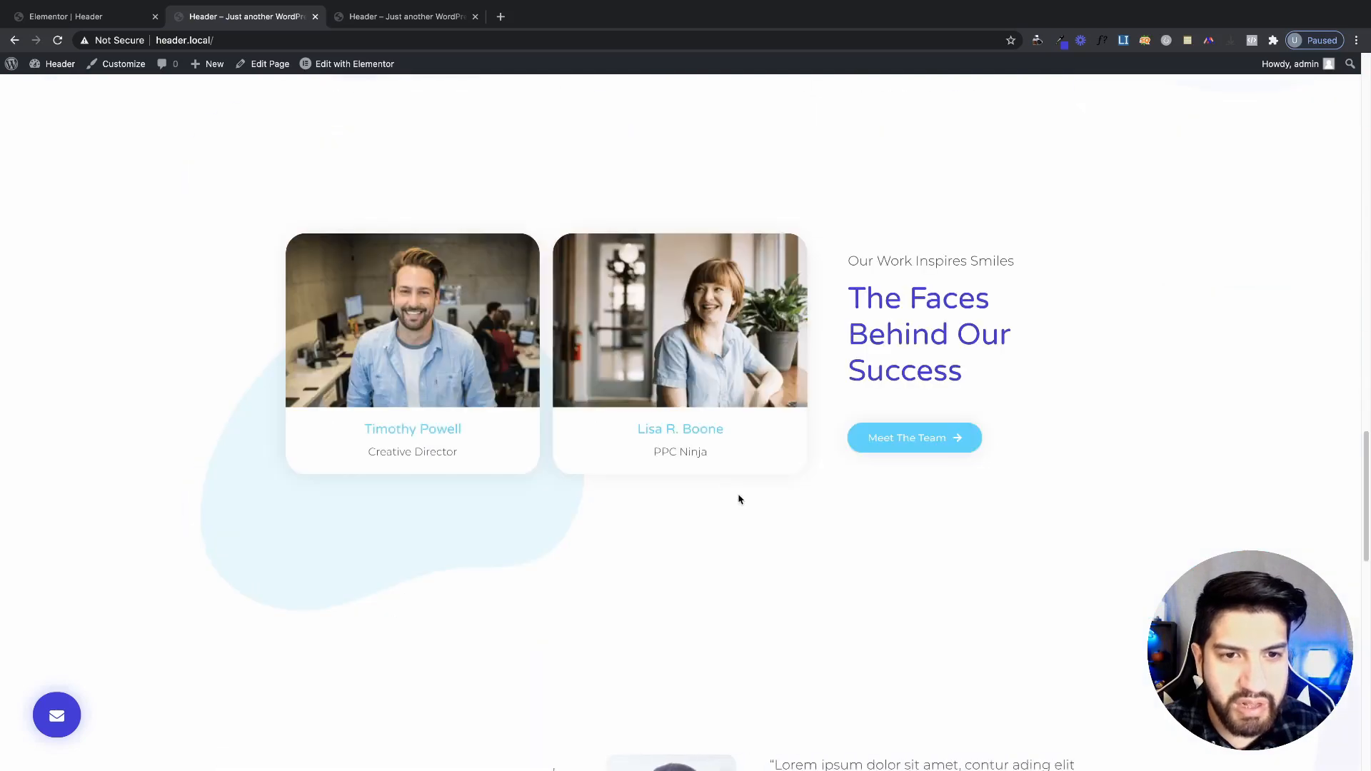
scroll(782, 504, up, 5)
scroll(782, 505, up, 20)
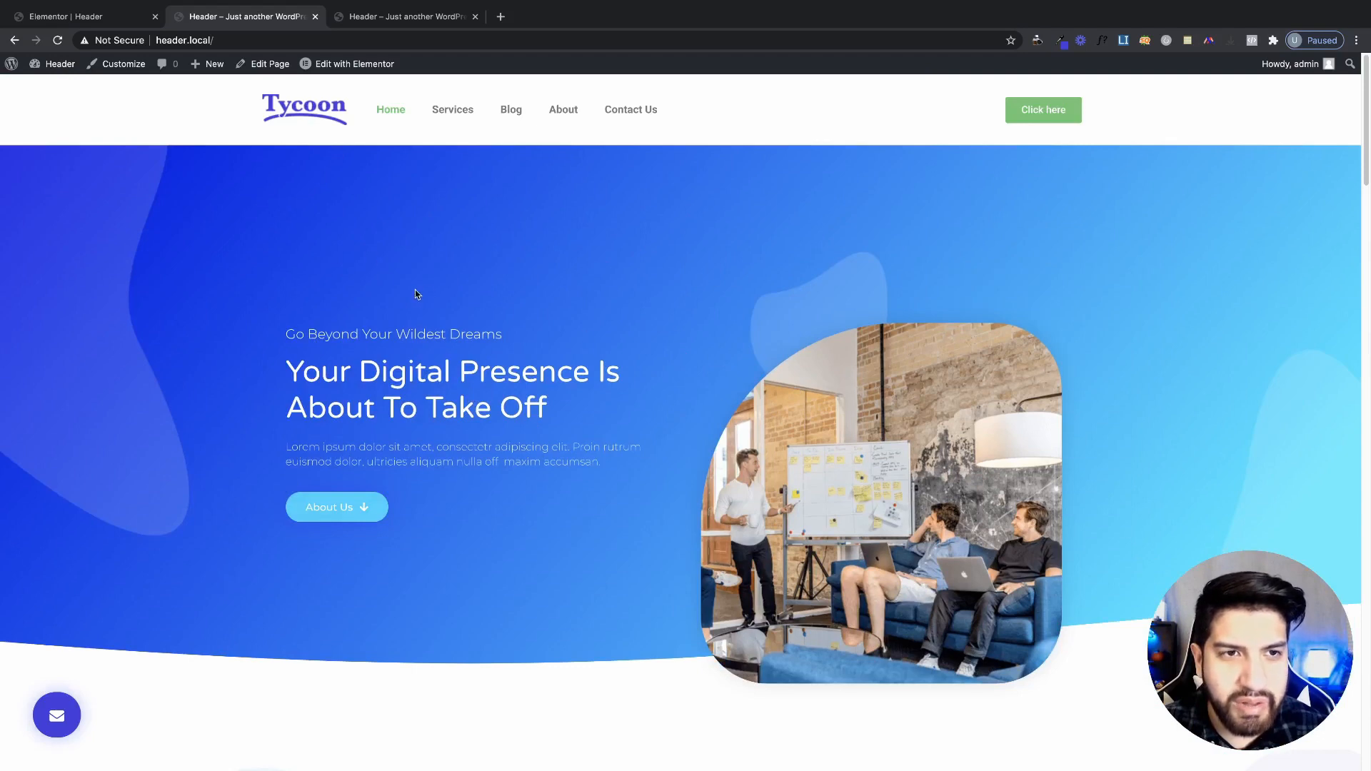
scroll(682, 448, down, 1)
scroll(671, 429, up, 1)
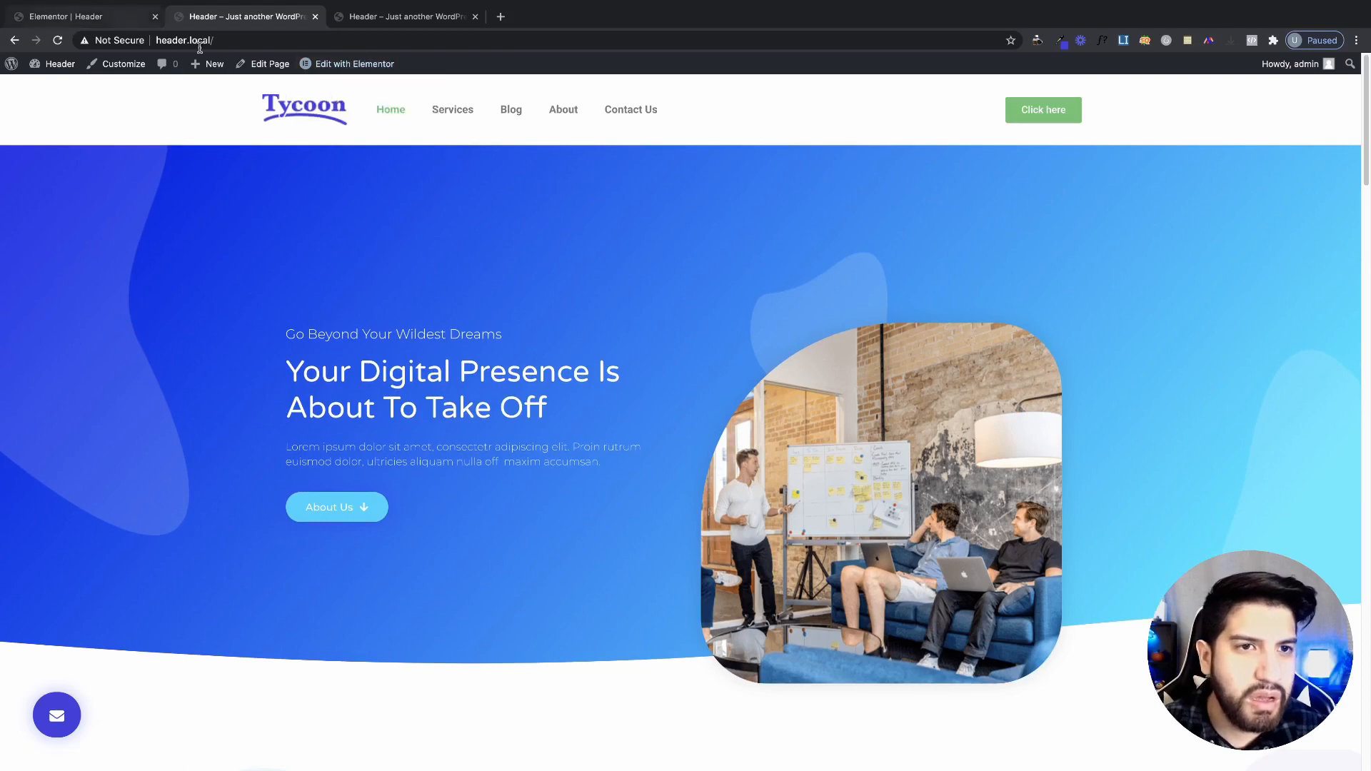
- Open the homepage in the Elementor editor and look over its sections beneath the new header
click(343, 63)
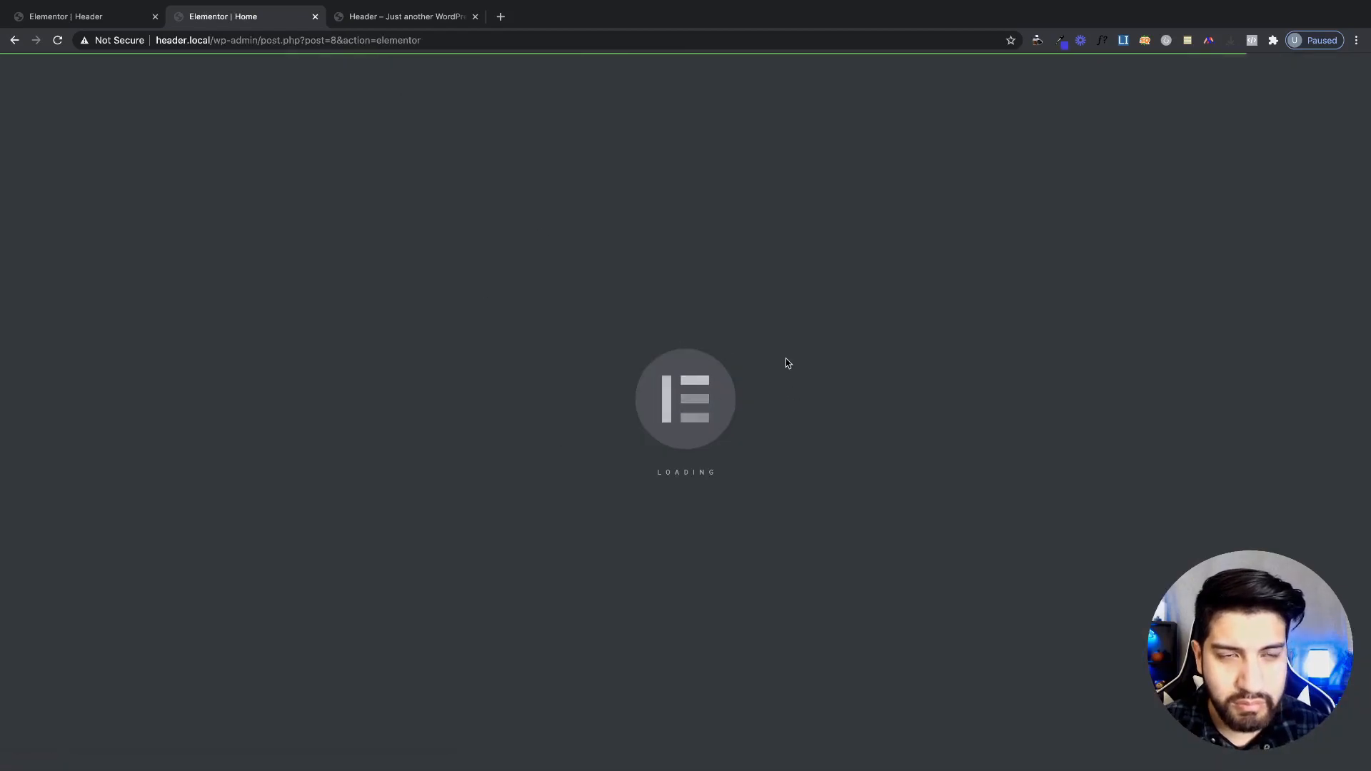
scroll(961, 400, down, 15)
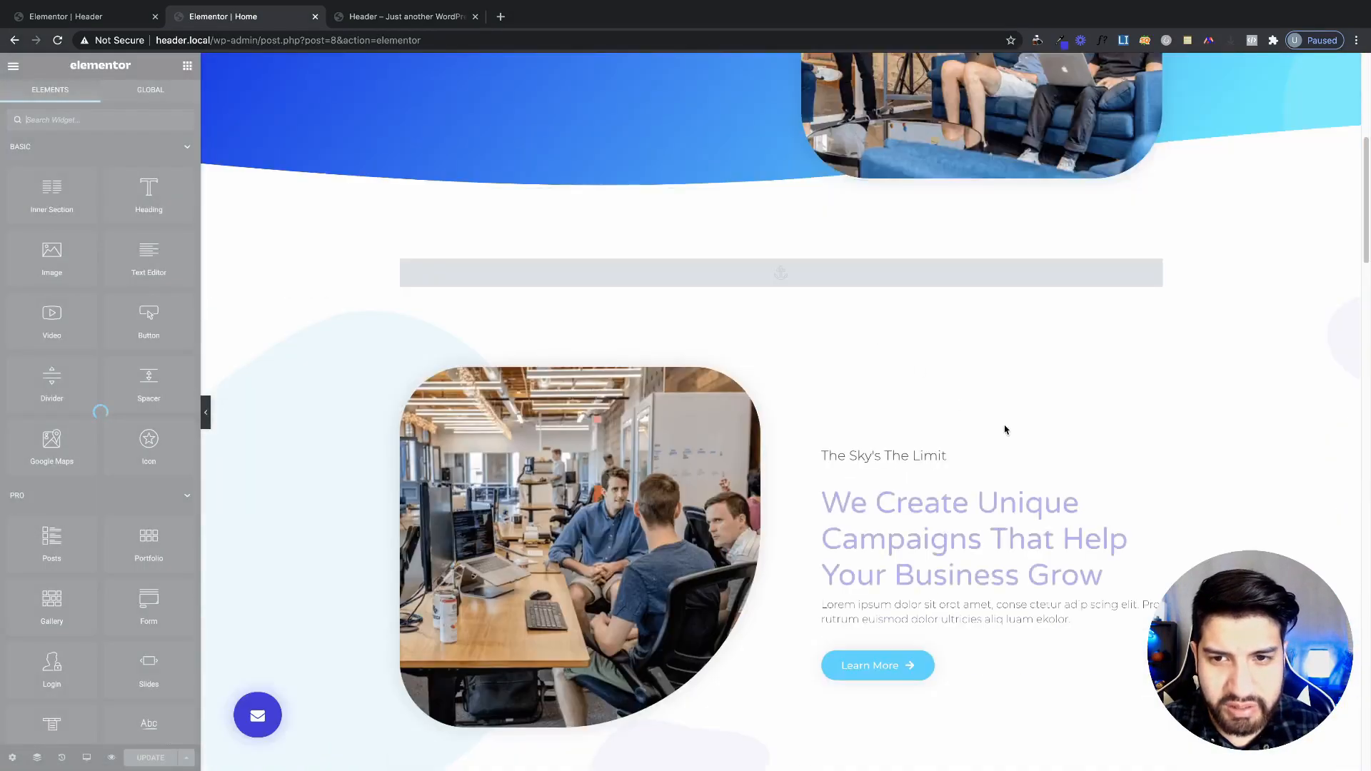
scroll(1014, 414, down, 5)
scroll(1022, 403, up, 20)
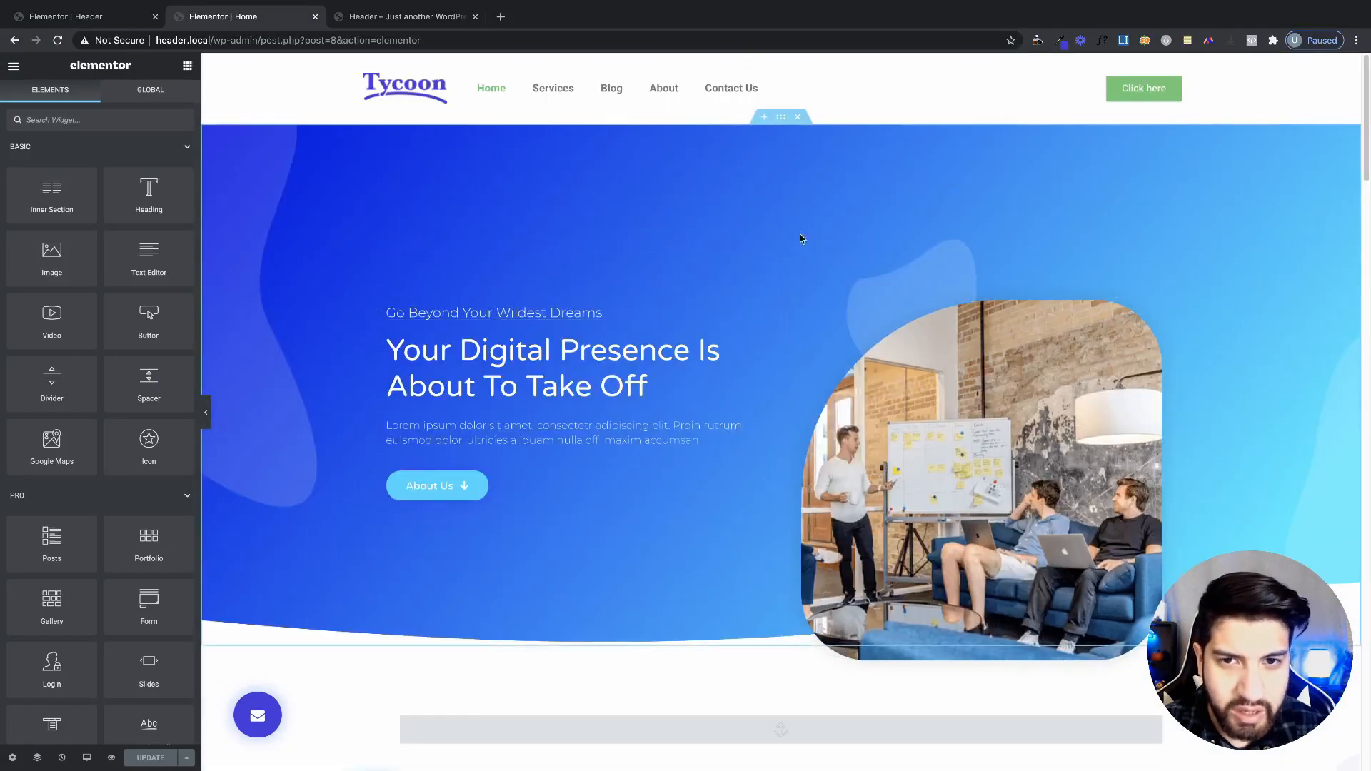
- Set the boxed content width of the homepage's hero section to 1280
click(781, 117)
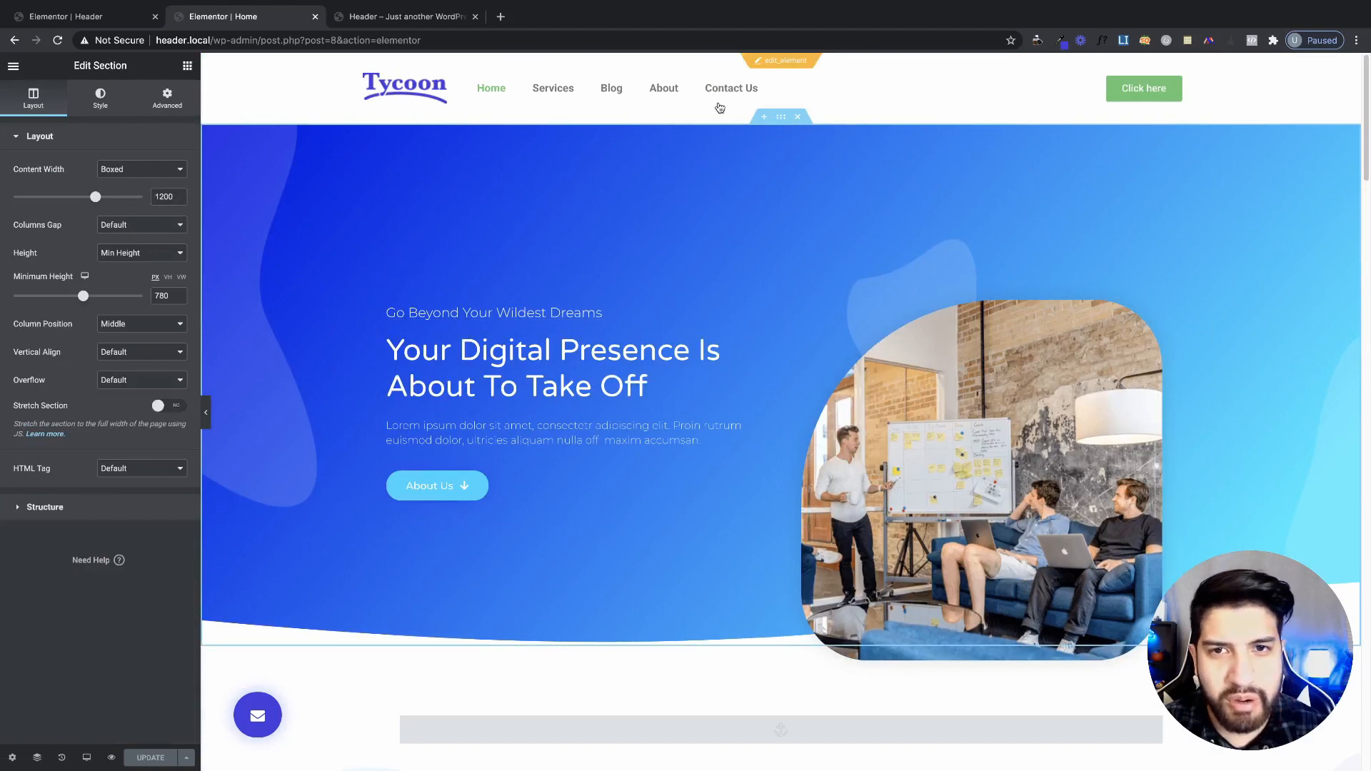
scroll(674, 535, down, 5)
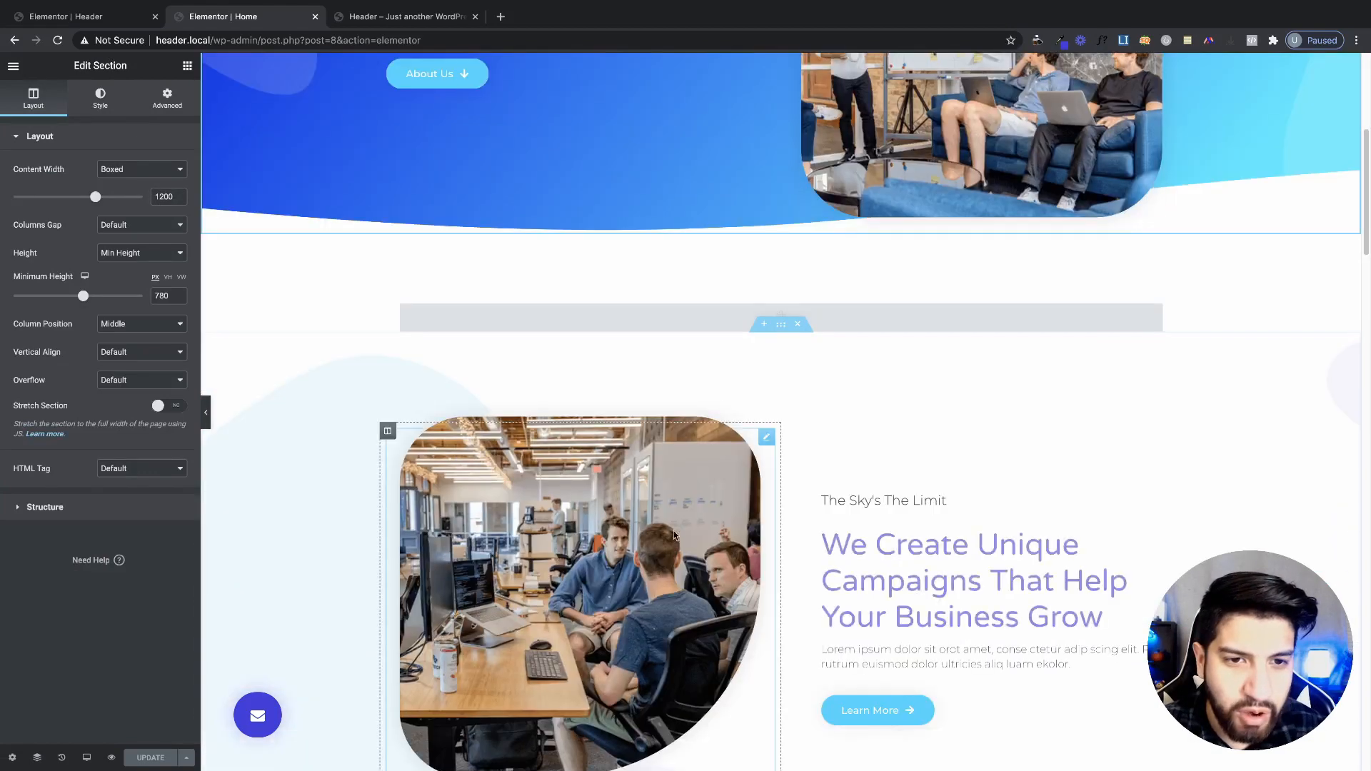
scroll(674, 536, up, 5)
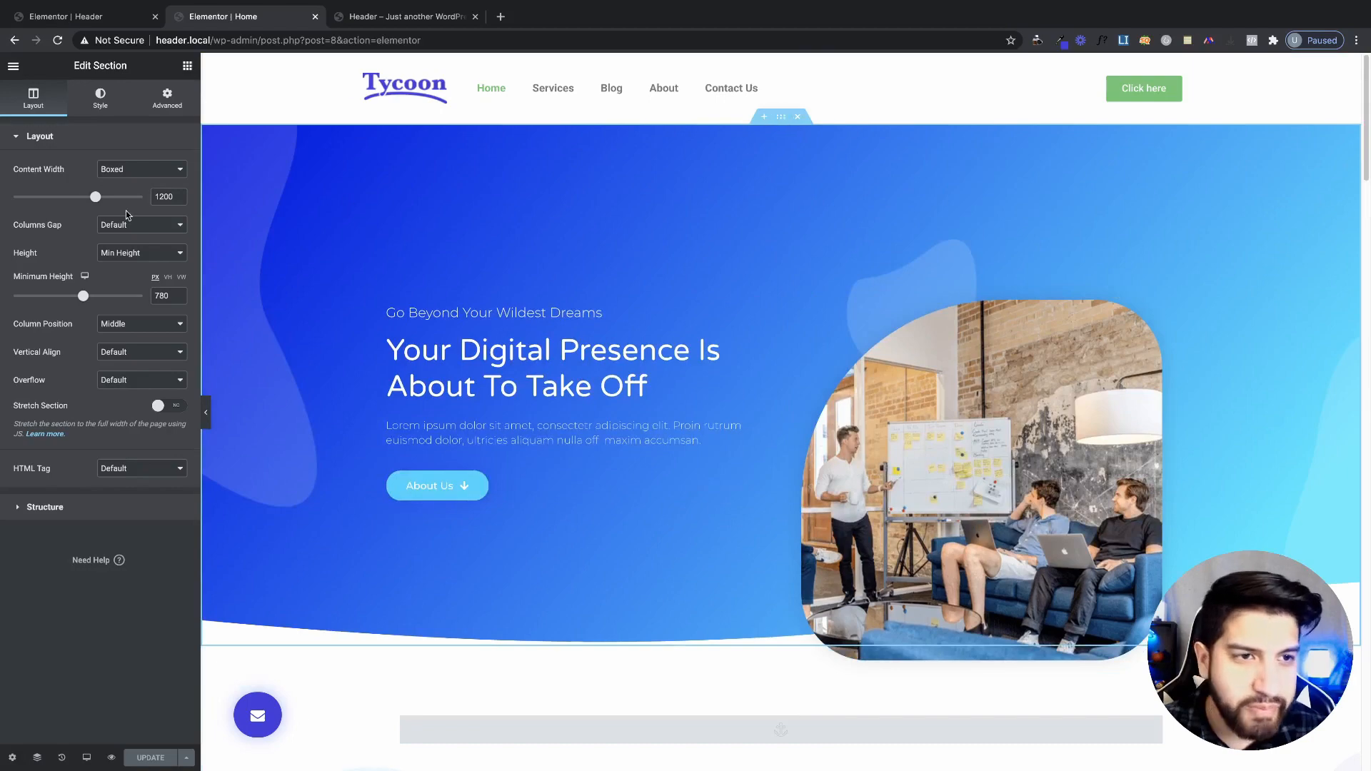
text(1280)
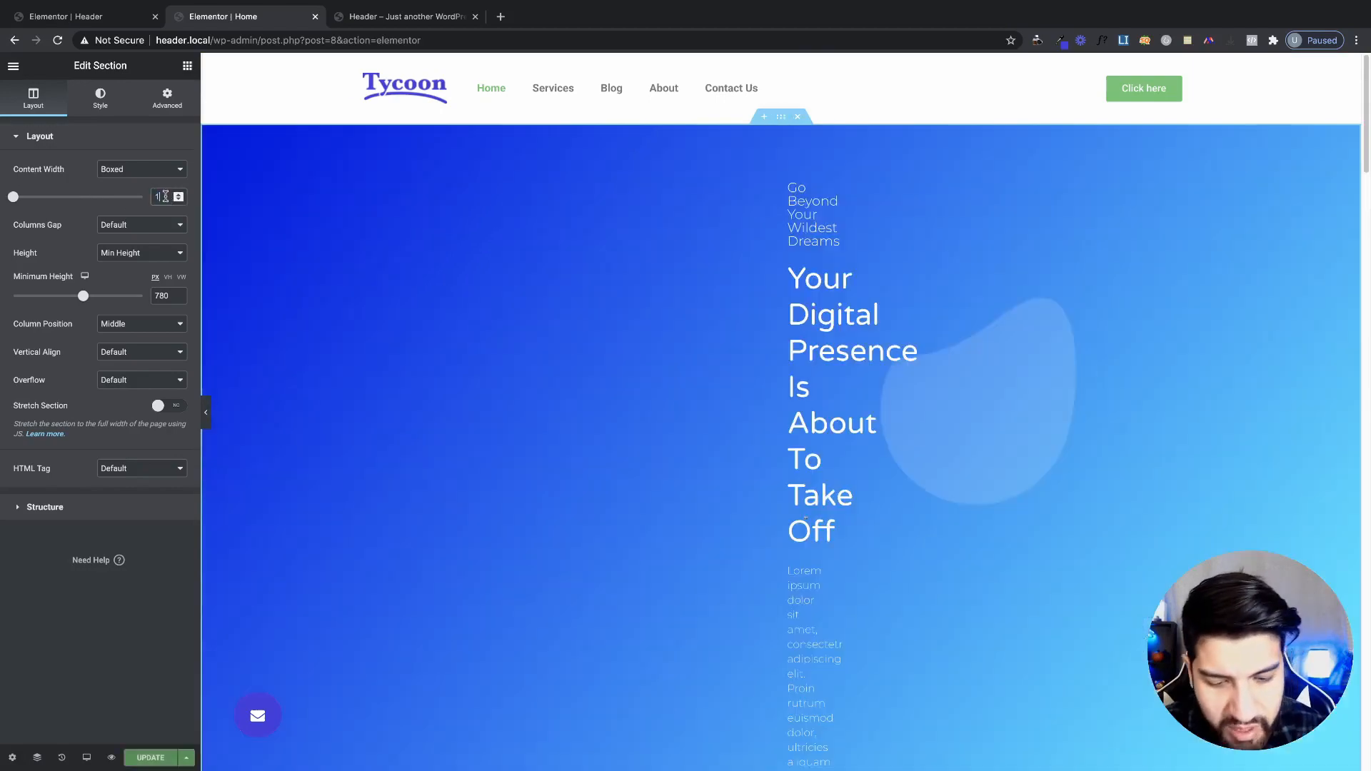
scroll(787, 358, down, 1)
scroll(788, 364, down, 5)
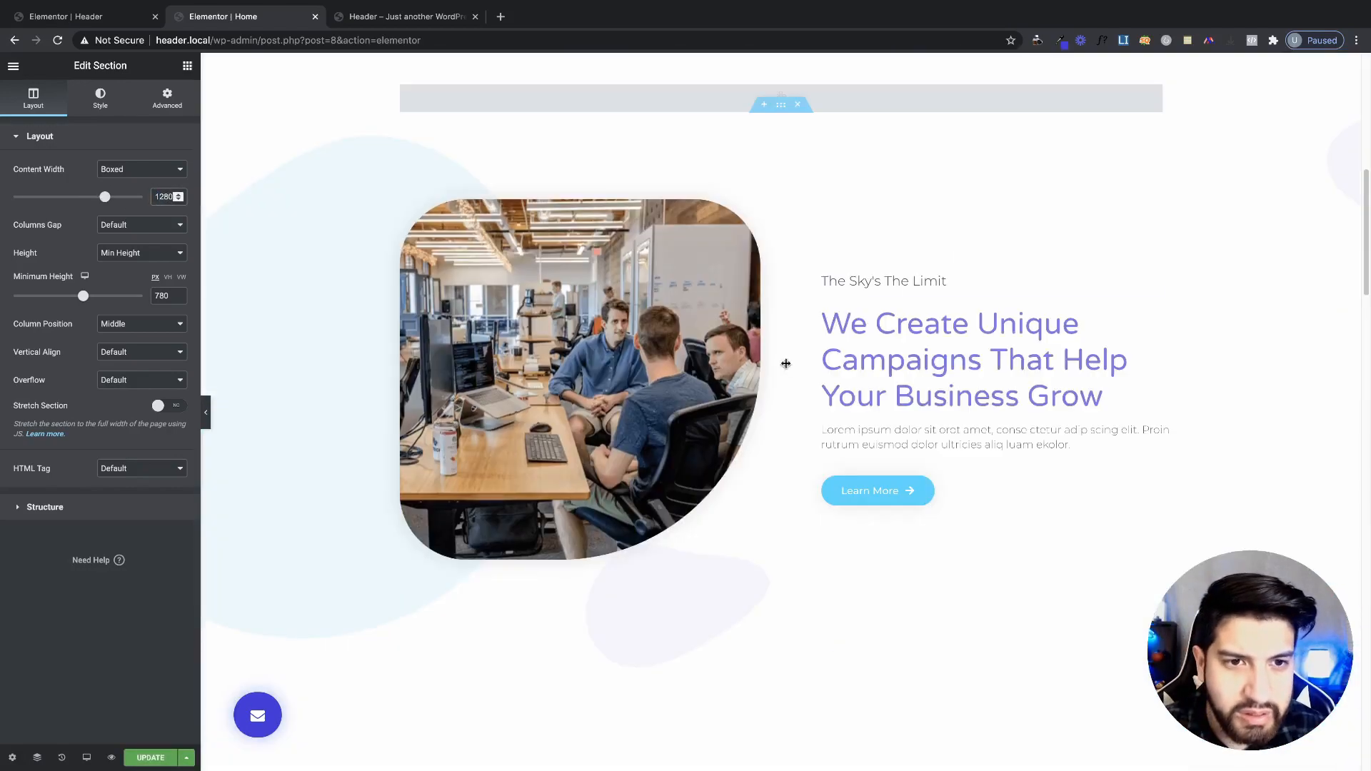
- Set the content width to 1280 for the "We Create Unique Campaigns" section and the narrow anchor section above it
drag(775, 227, 775, 229)
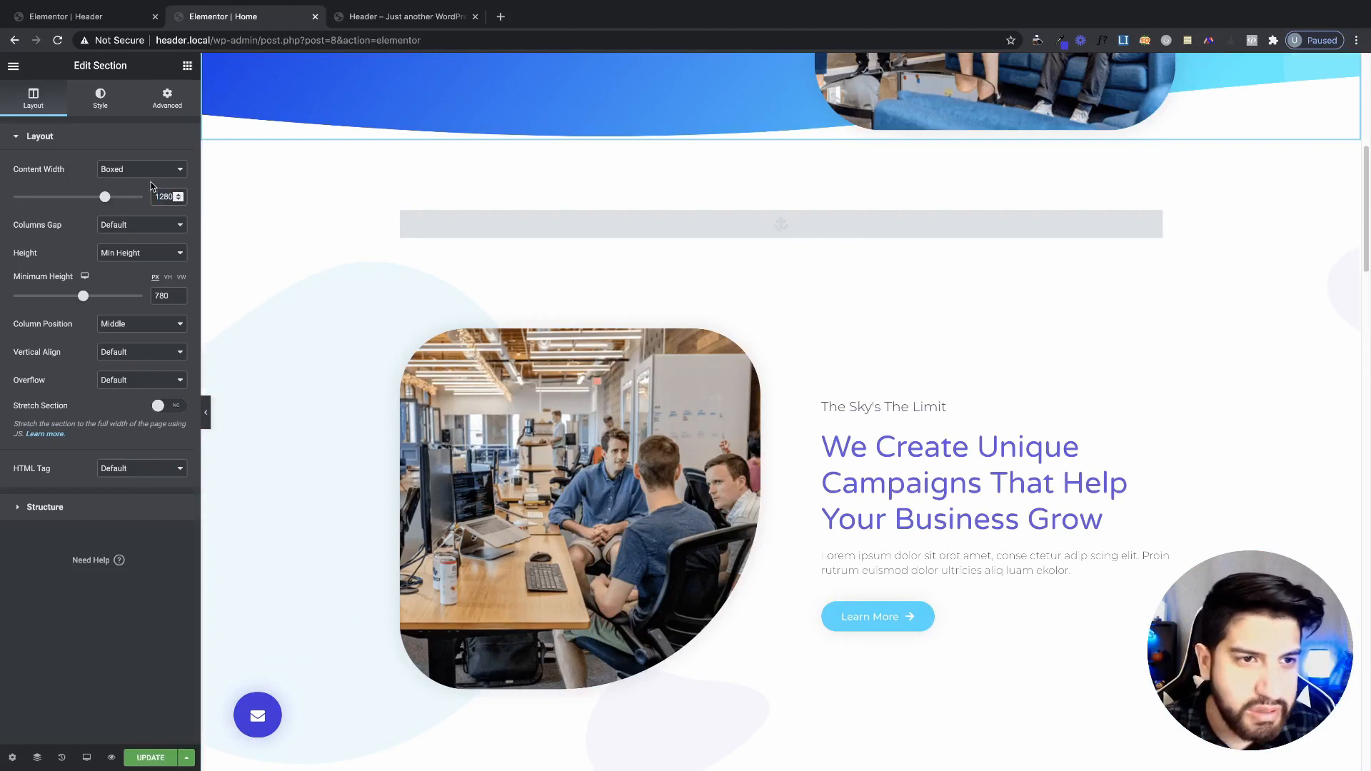
click(781, 230)
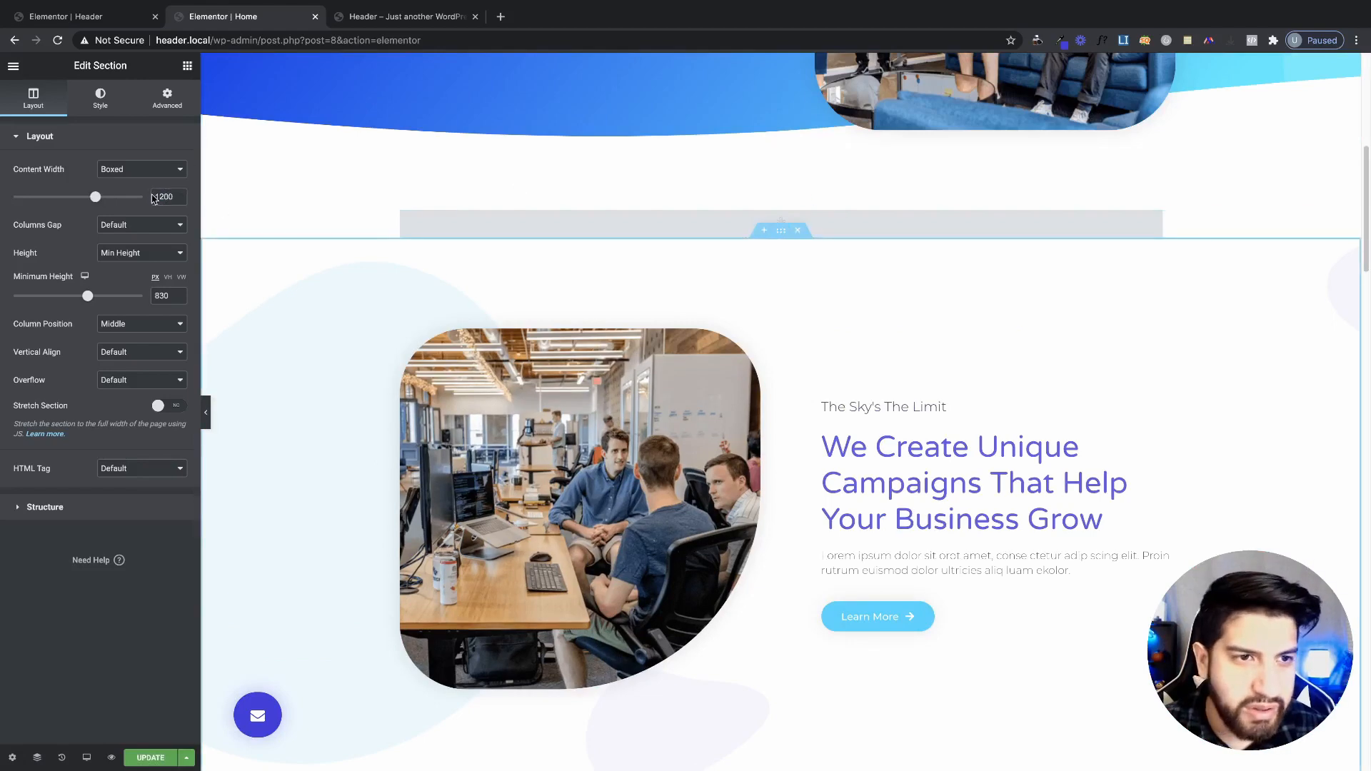
text(1280)
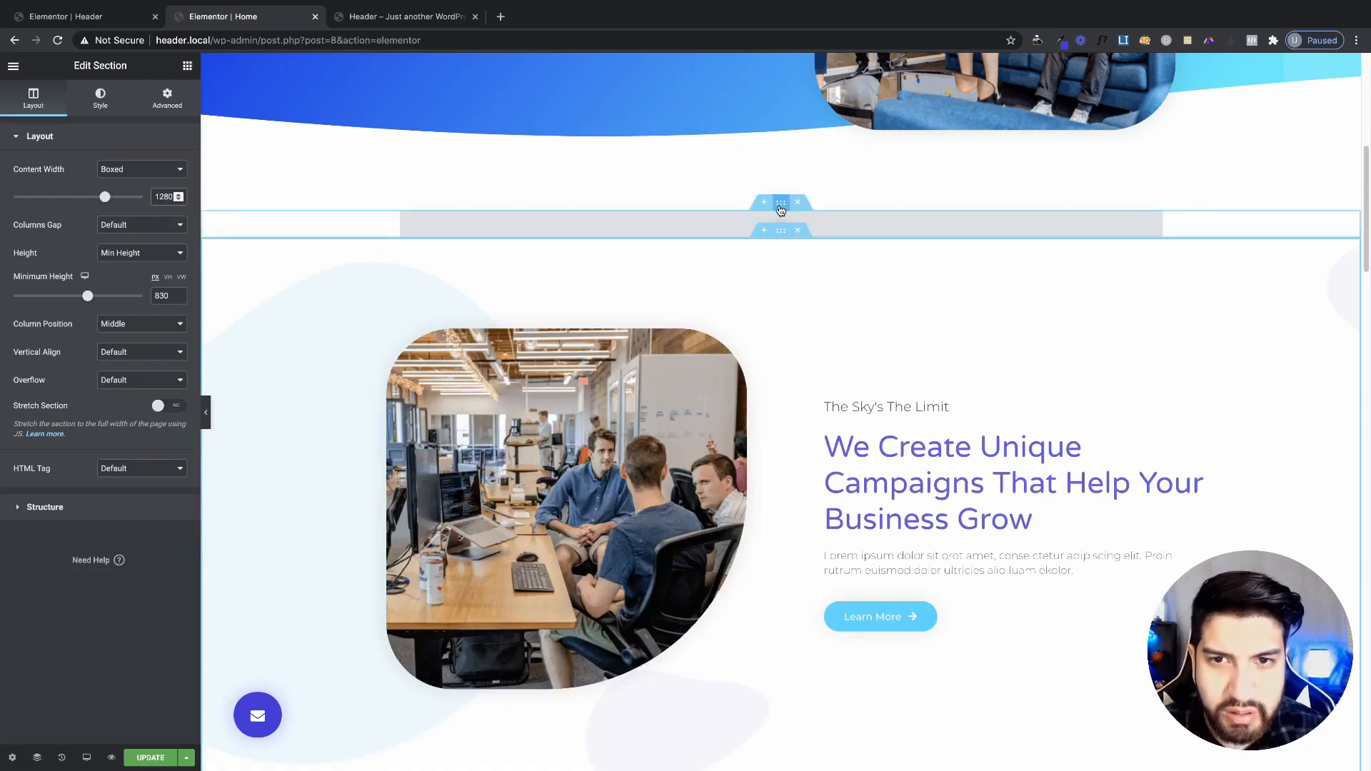
click(781, 222)
text(1)
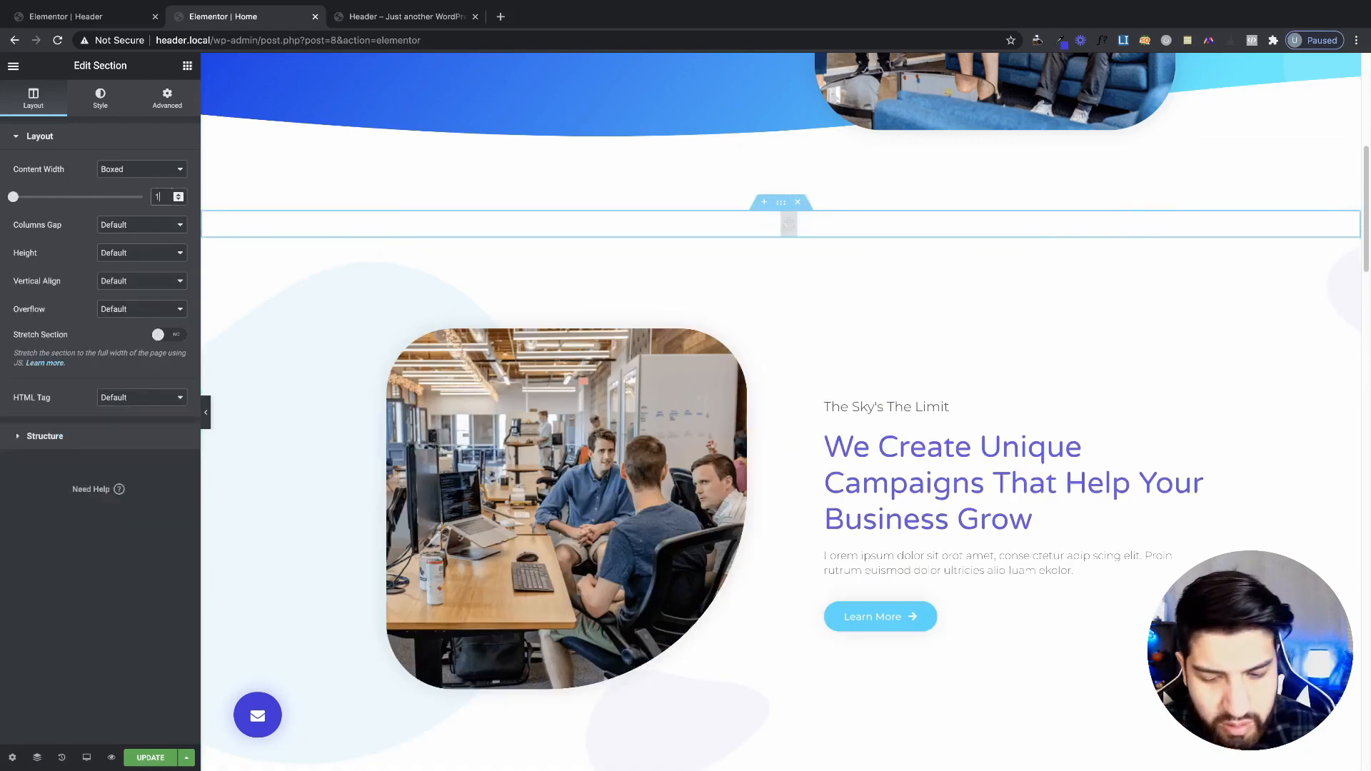
text(280)
- Set the content width of the "What Can We Do For You?" inner section to 1280
scroll(760, 357, down, 8)
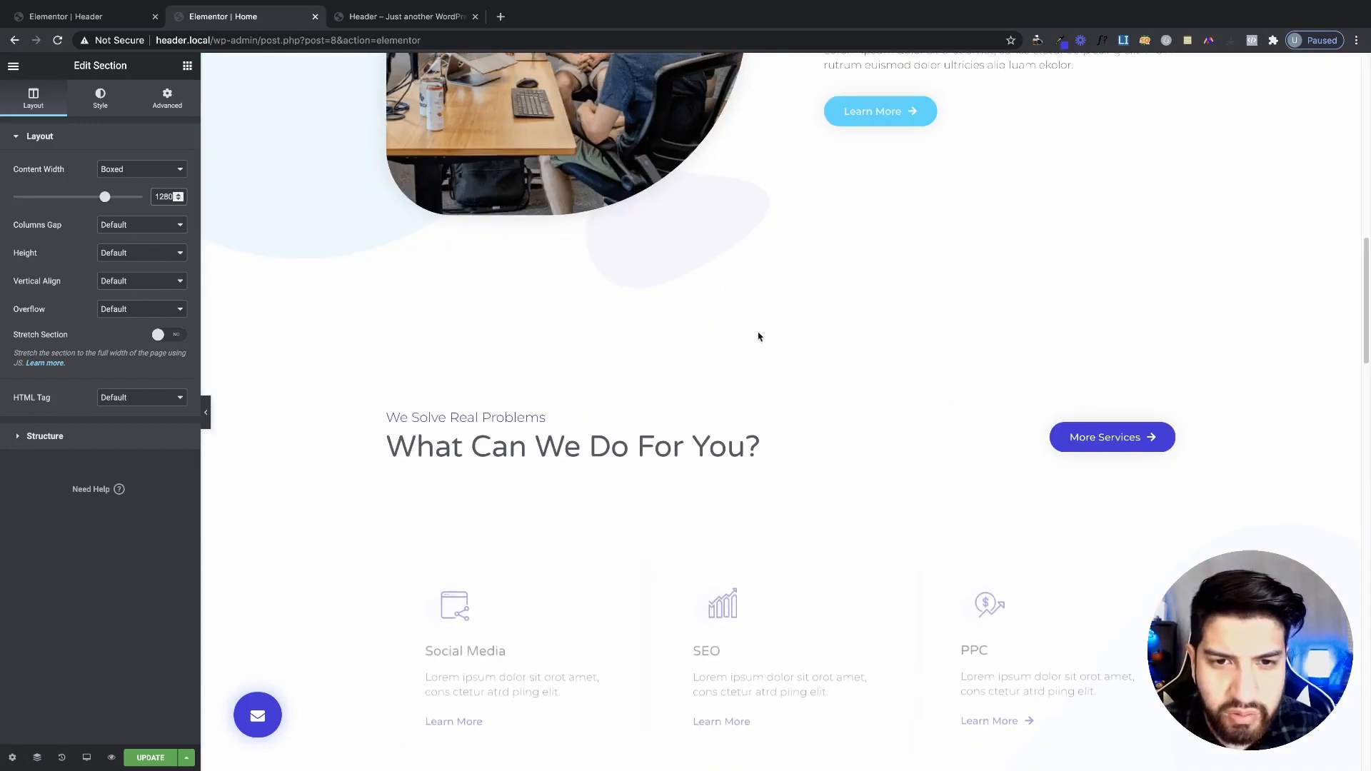
click(773, 289)
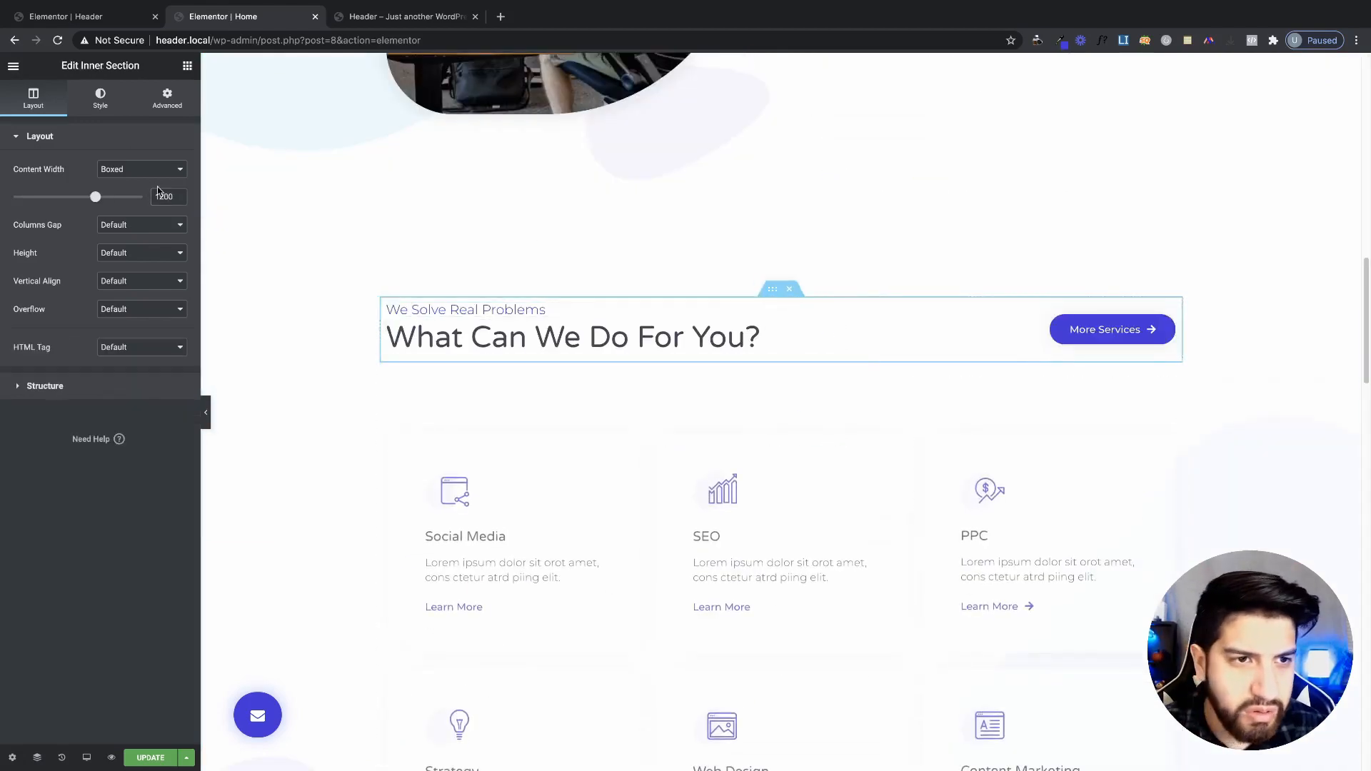
text(1280)
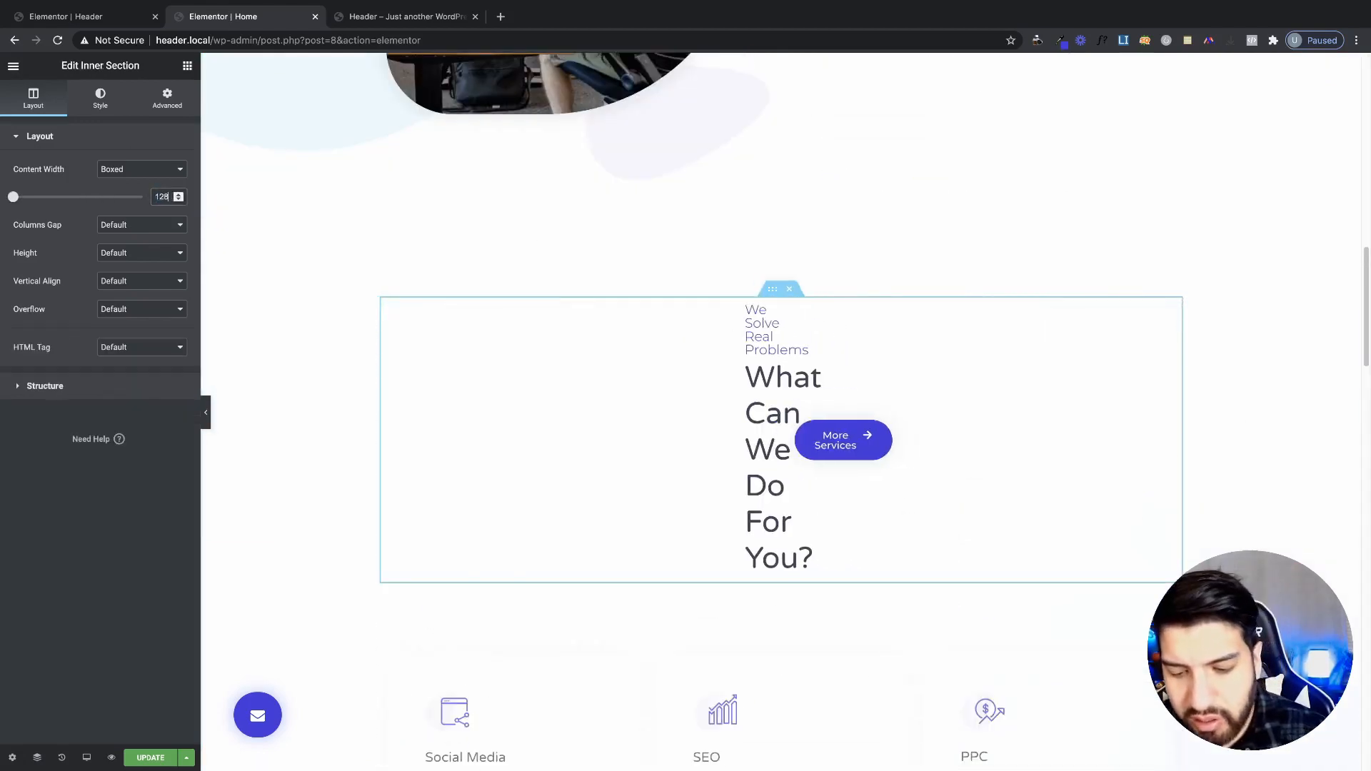
scroll(717, 259, down, 6)
scroll(717, 258, down, 4)
- Set the content width of the "The Faces Behind Our Success" team section to 1280
click(713, 236)
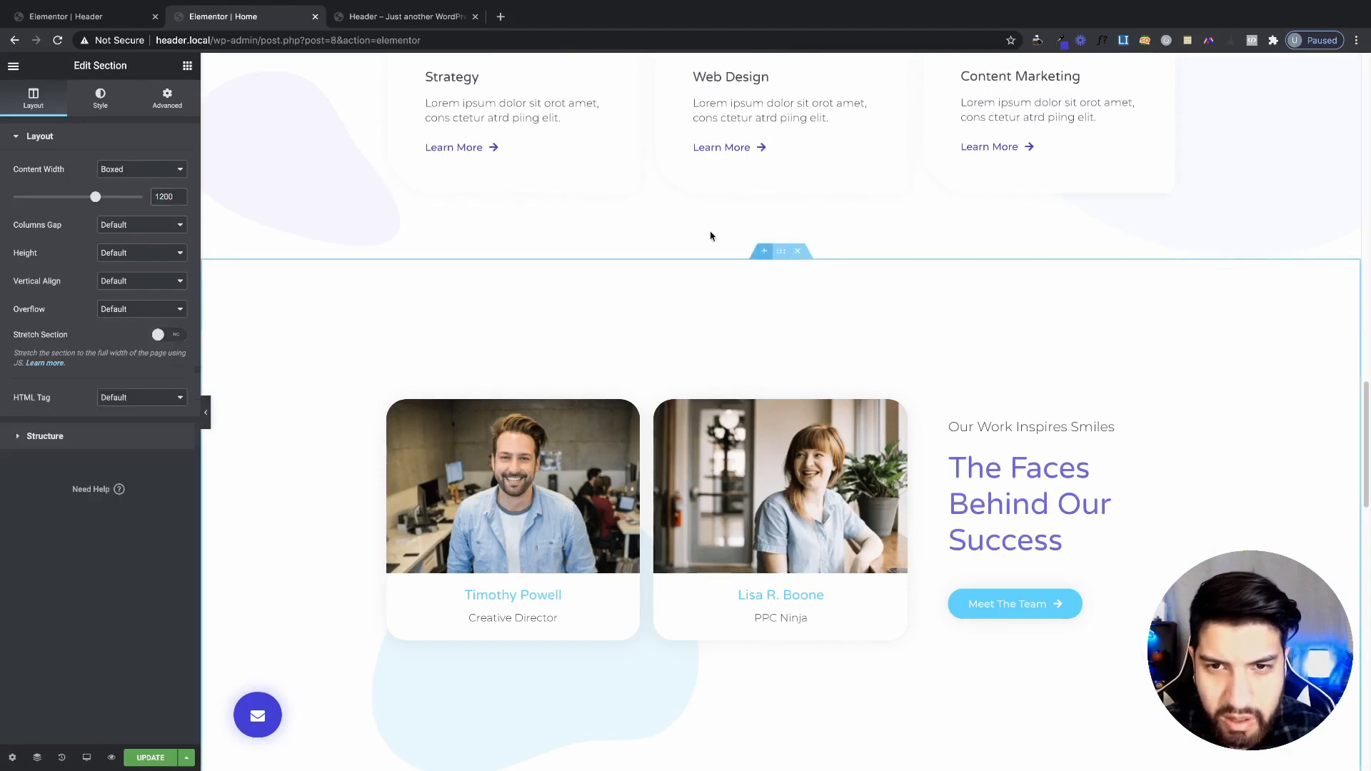
text(12)
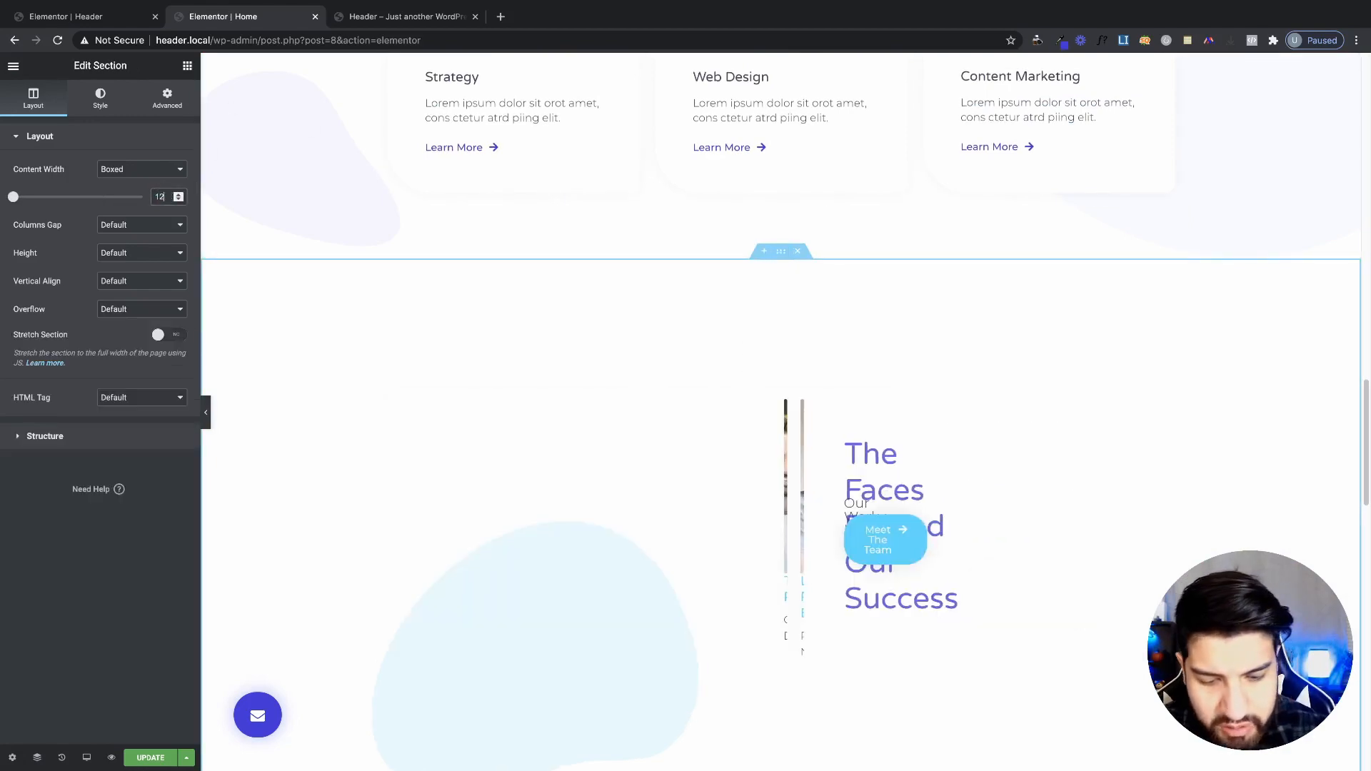
text(80)
scroll(872, 330, down, 6)
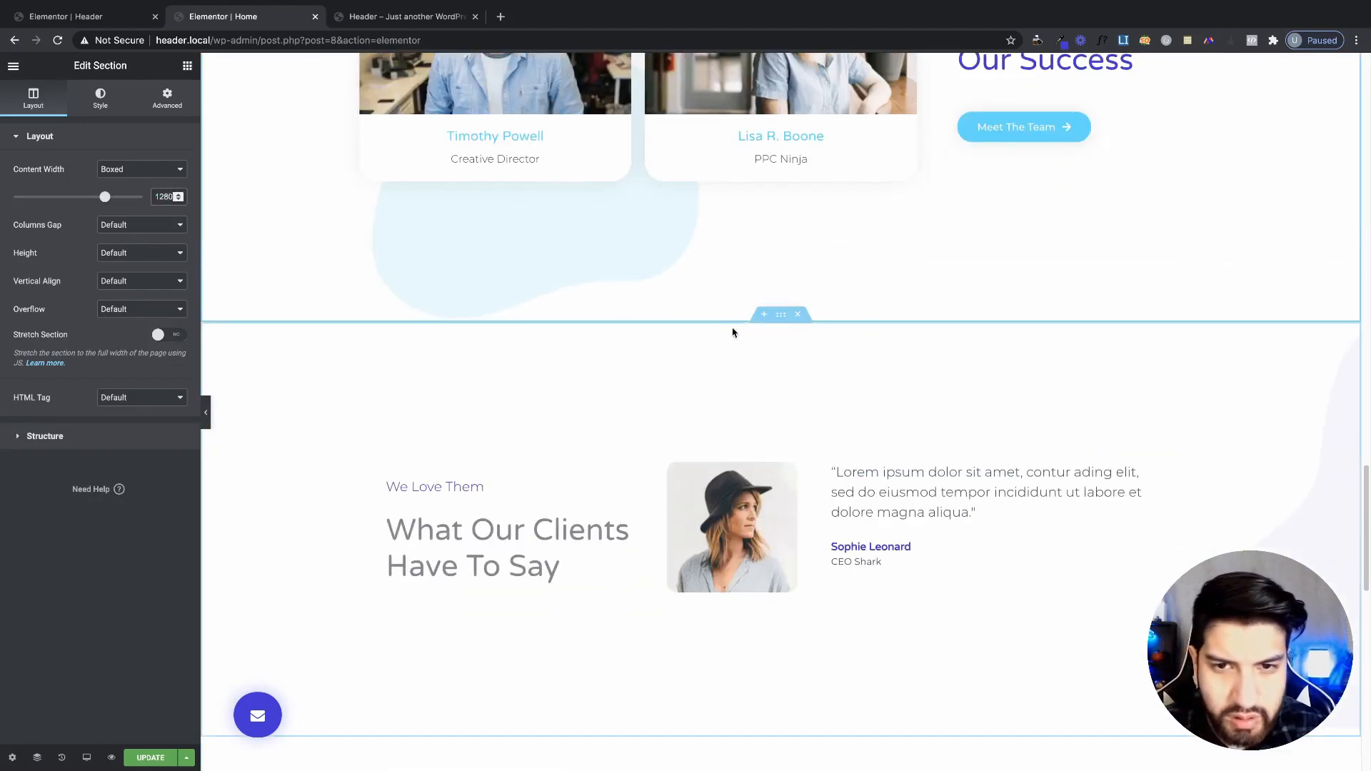
- Set the content width of the "What Our Clients Have To Say" testimonial section to 1280
click(779, 316)
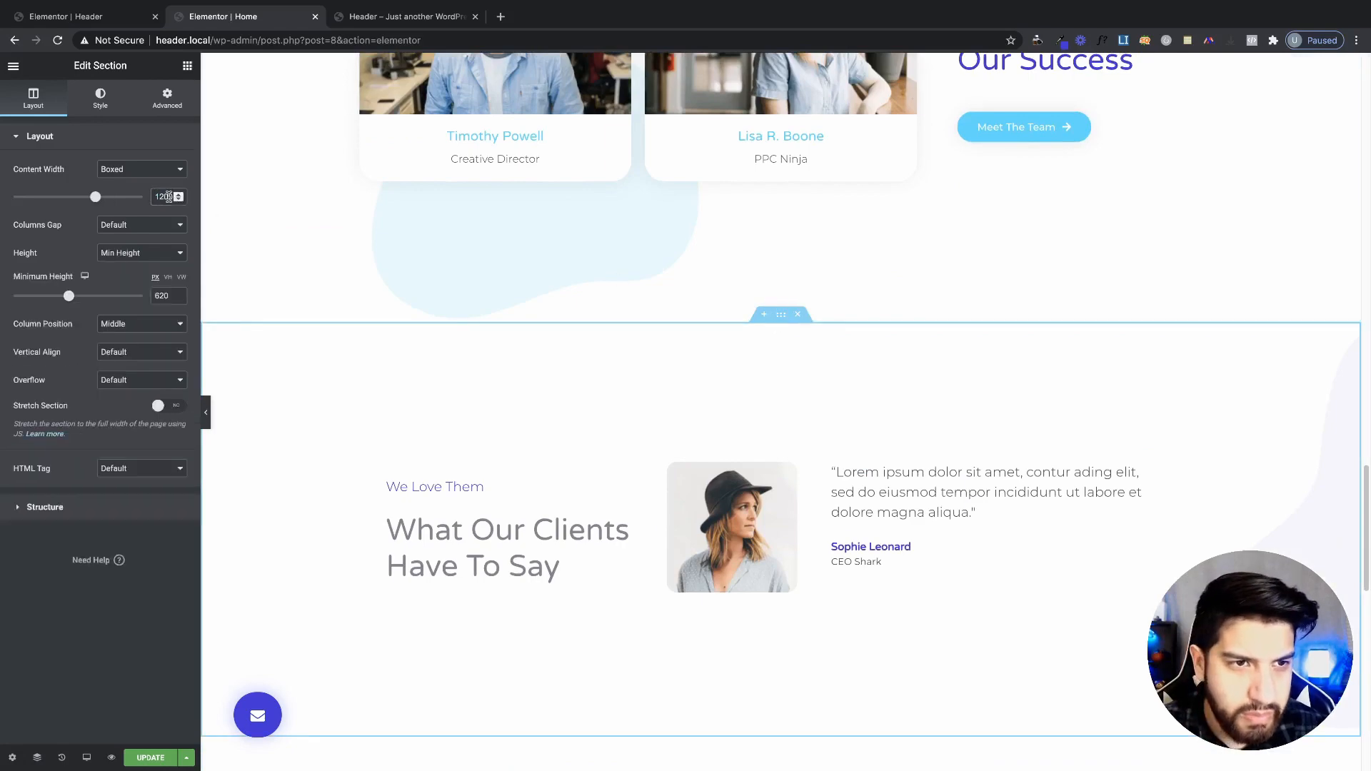
text(12)
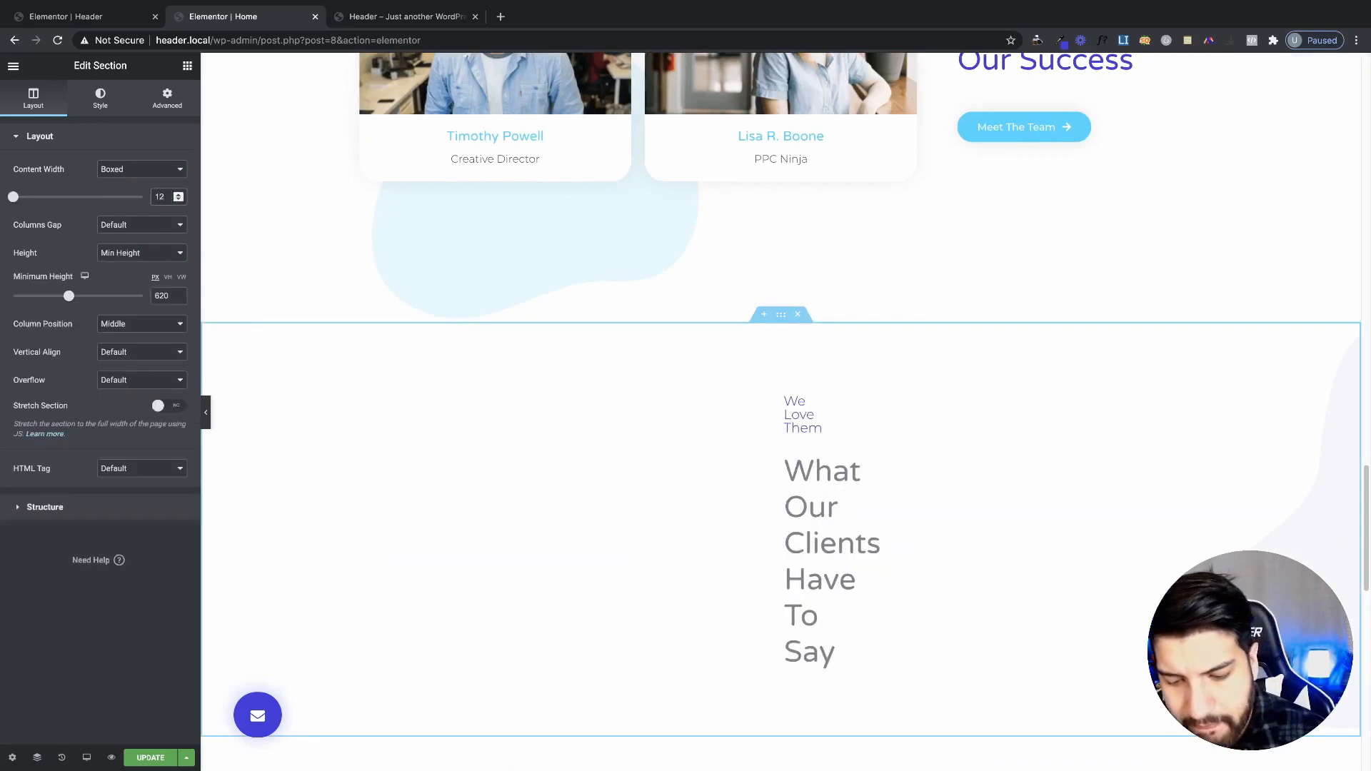
text(80)
scroll(714, 411, down, 8)
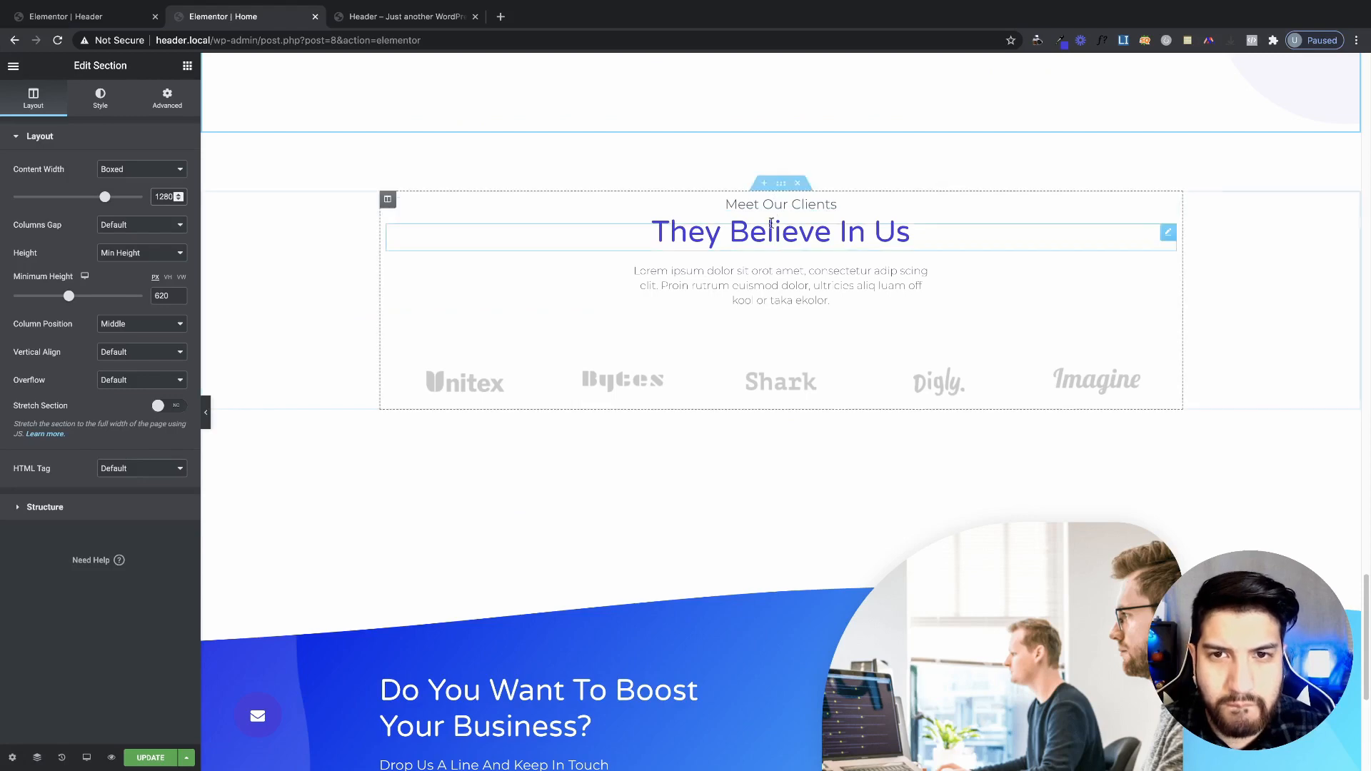
- Set the content width of both the "They Believe In Us" section and the closing "Do You Want To Boost Your Business?" section to 1280
click(780, 183)
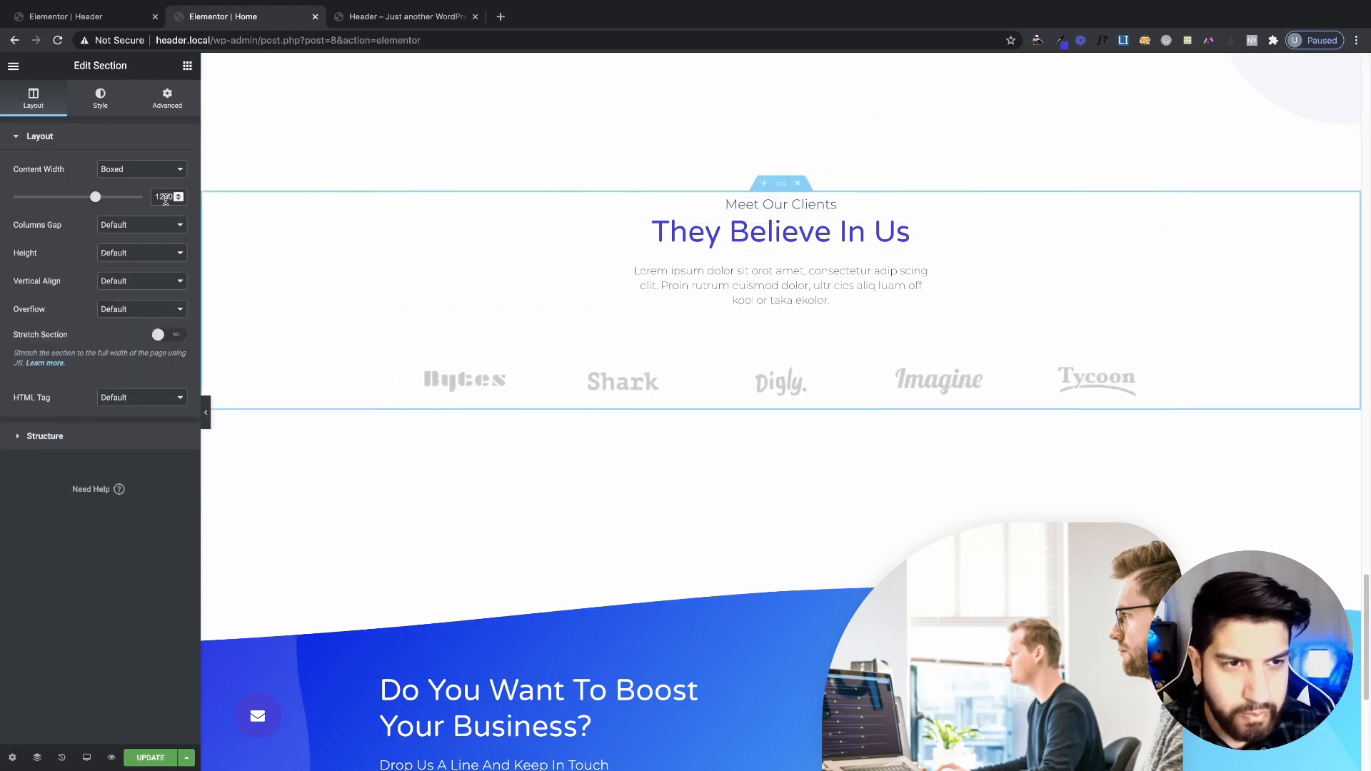
text(1280)
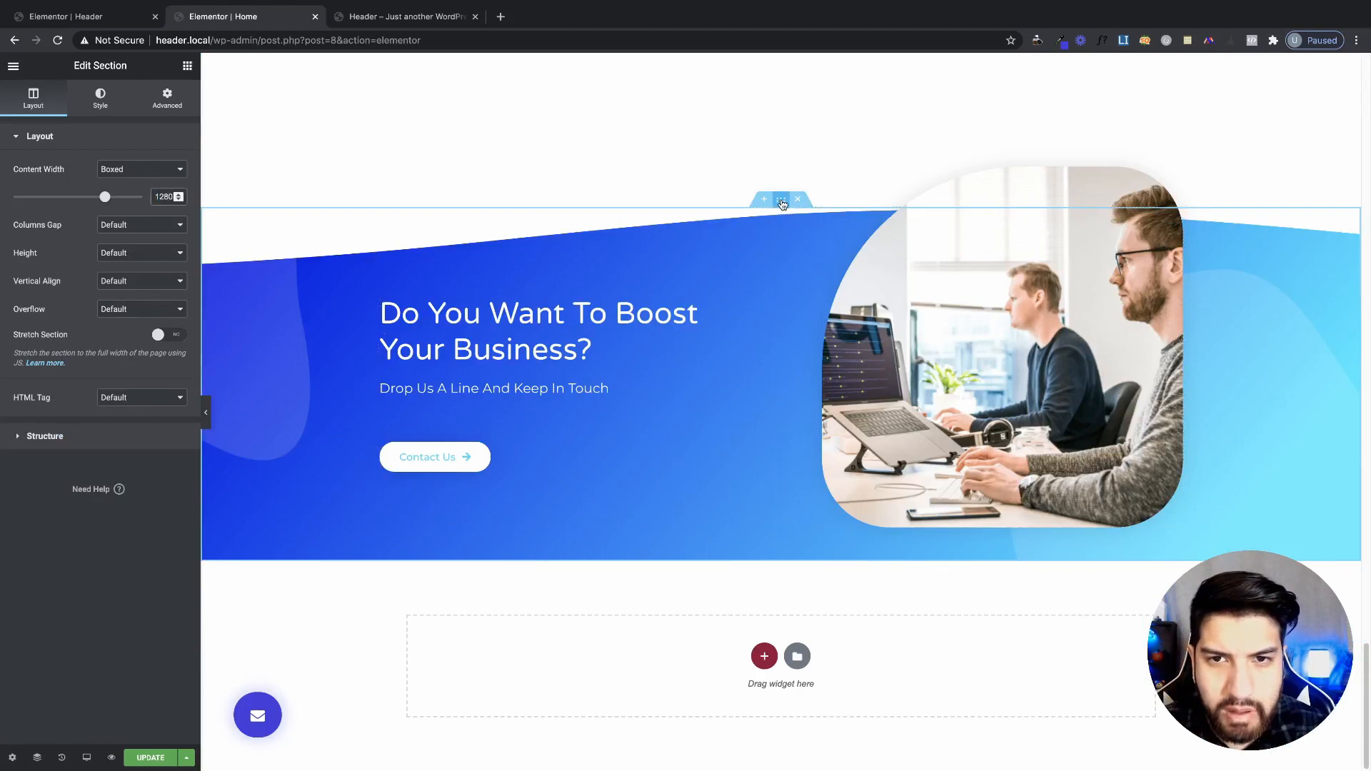
click(783, 205)
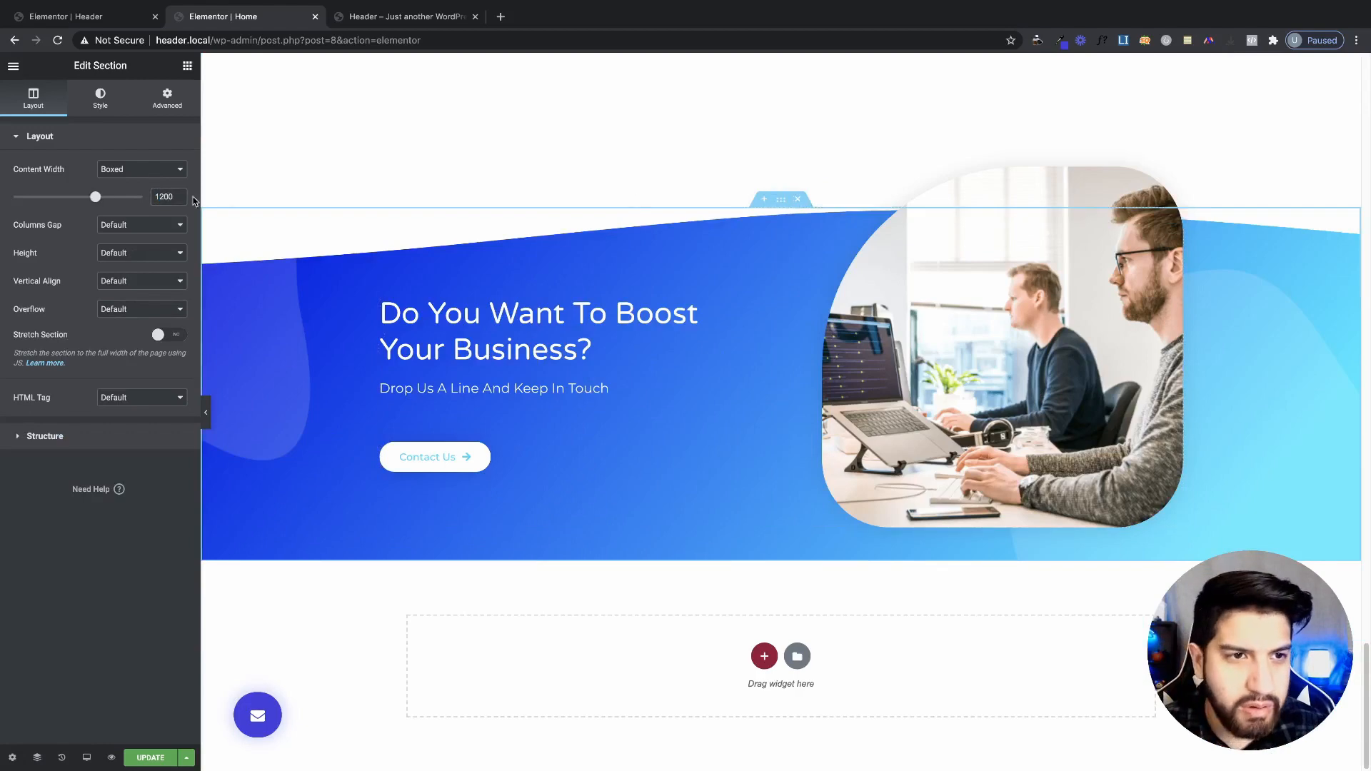
text(1280)
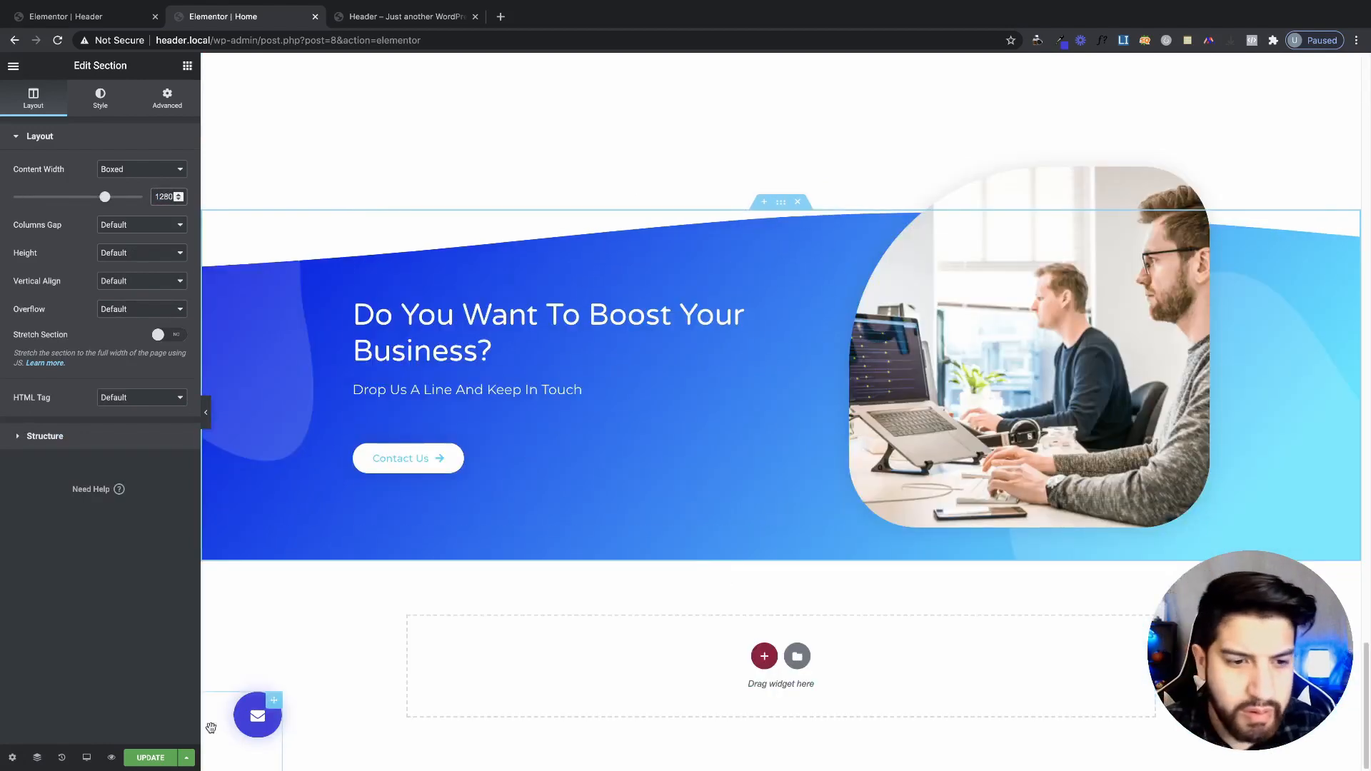
- Update the homepage, preview how its content lines up with the header, and close the homepage's editor tab
click(158, 761)
scroll(655, 489, up, 20)
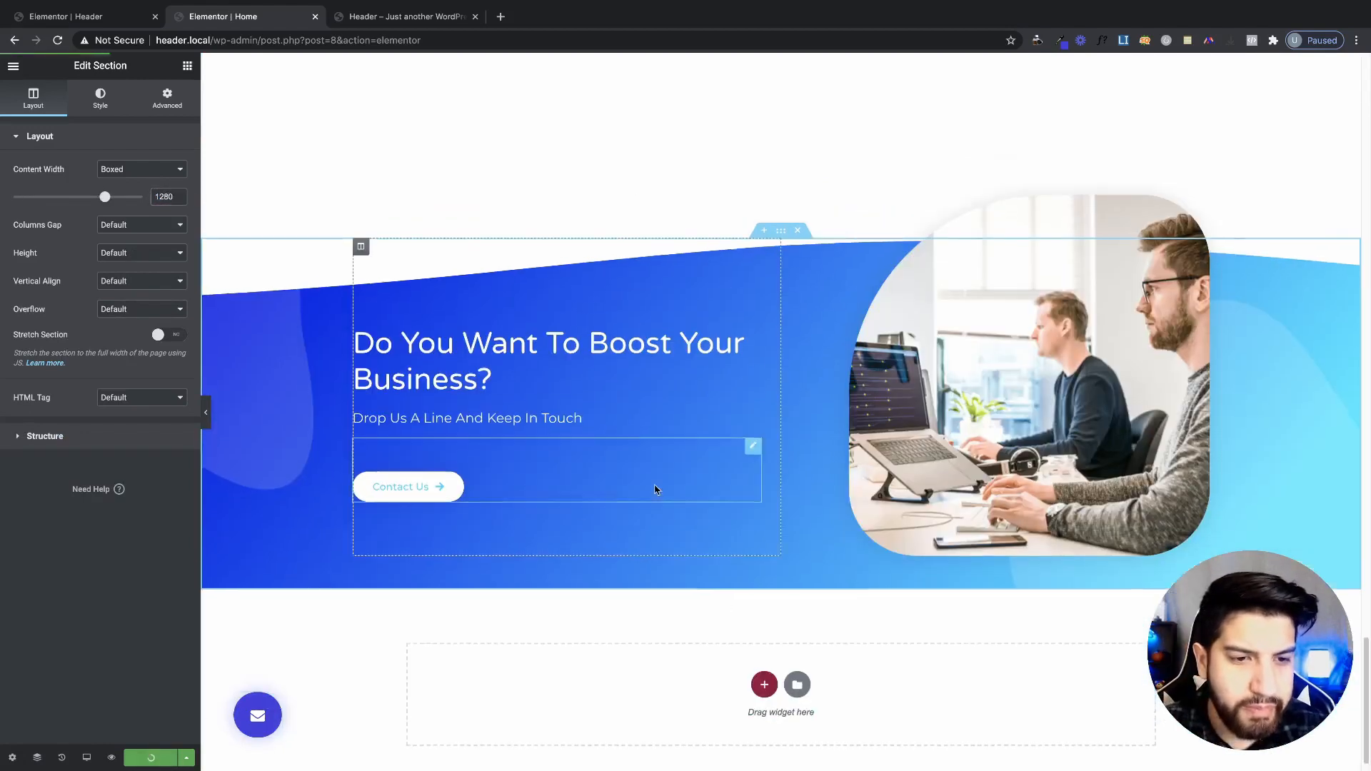
scroll(668, 482, up, 15)
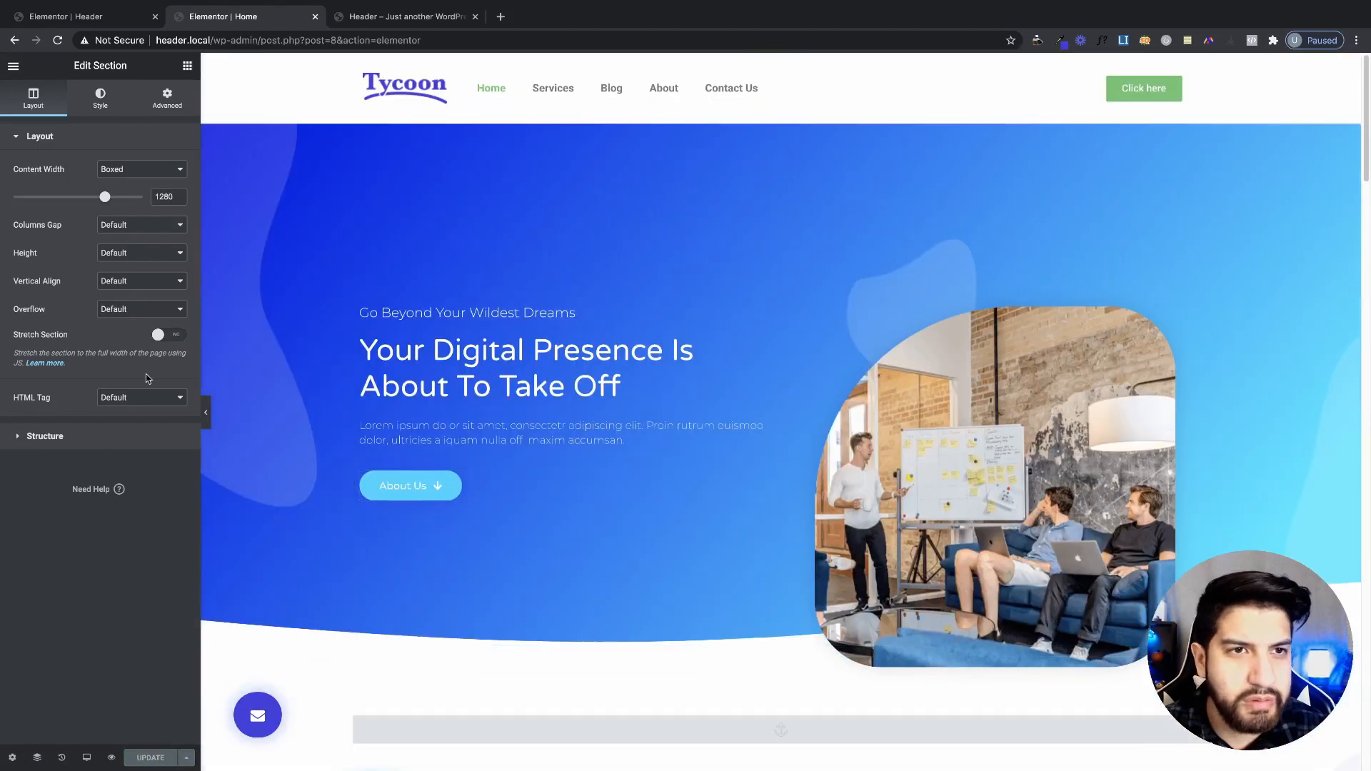
click(110, 758)
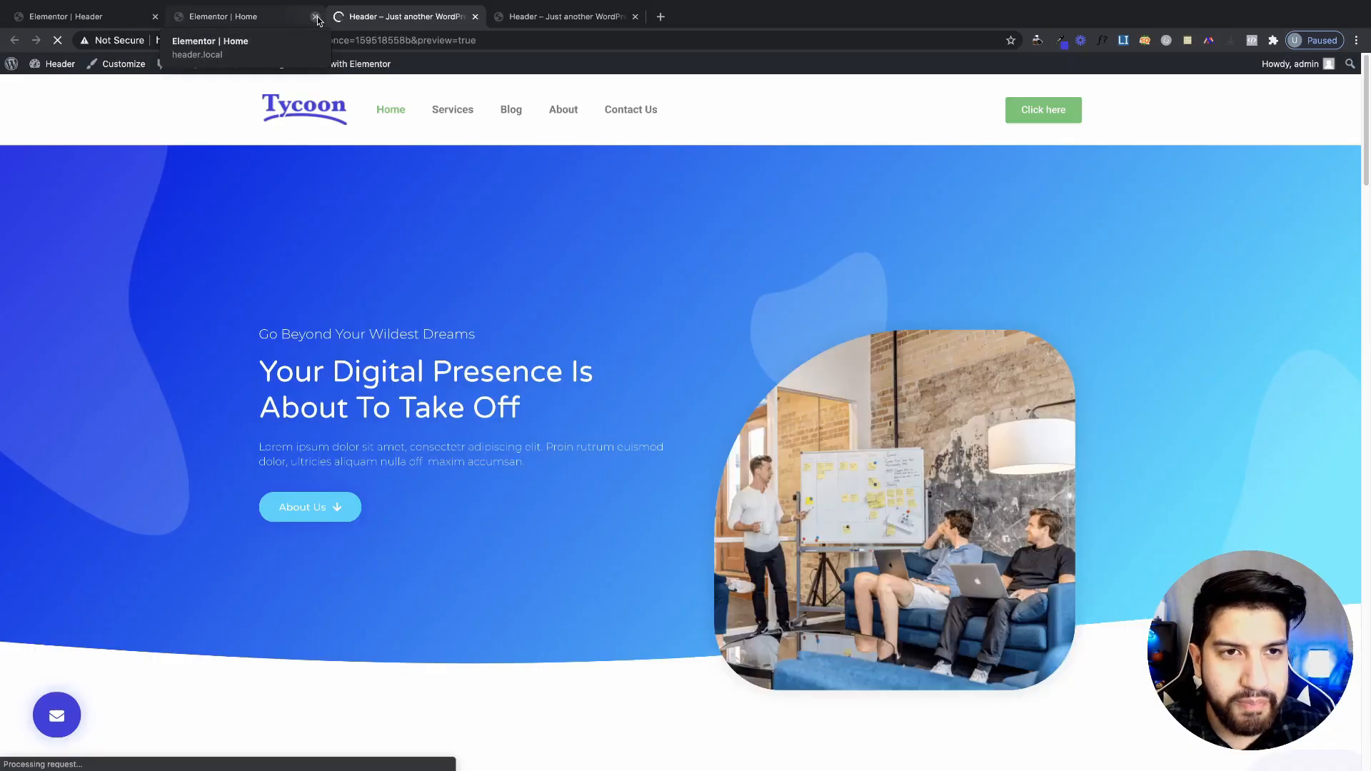
click(315, 16)
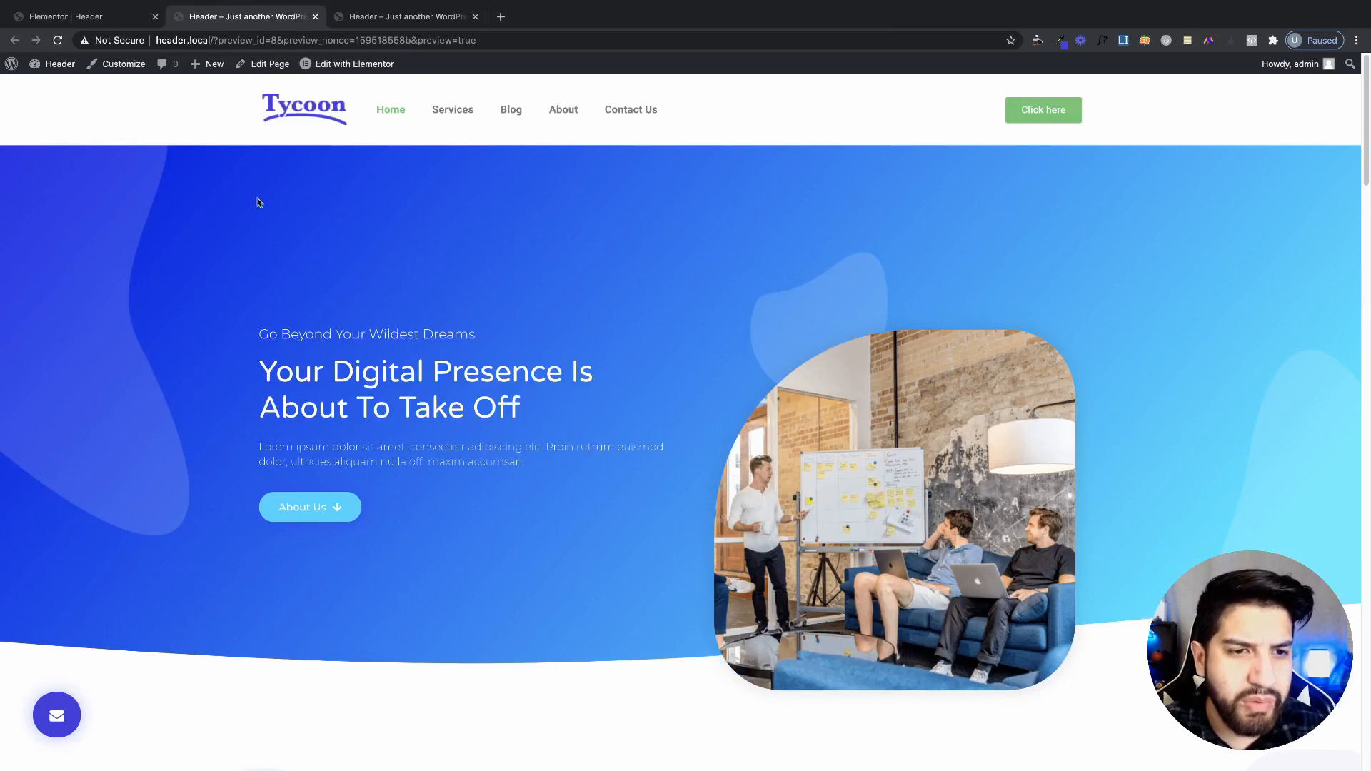
- Return to the header template and set the logo column's width to 12%
click(37, 17)
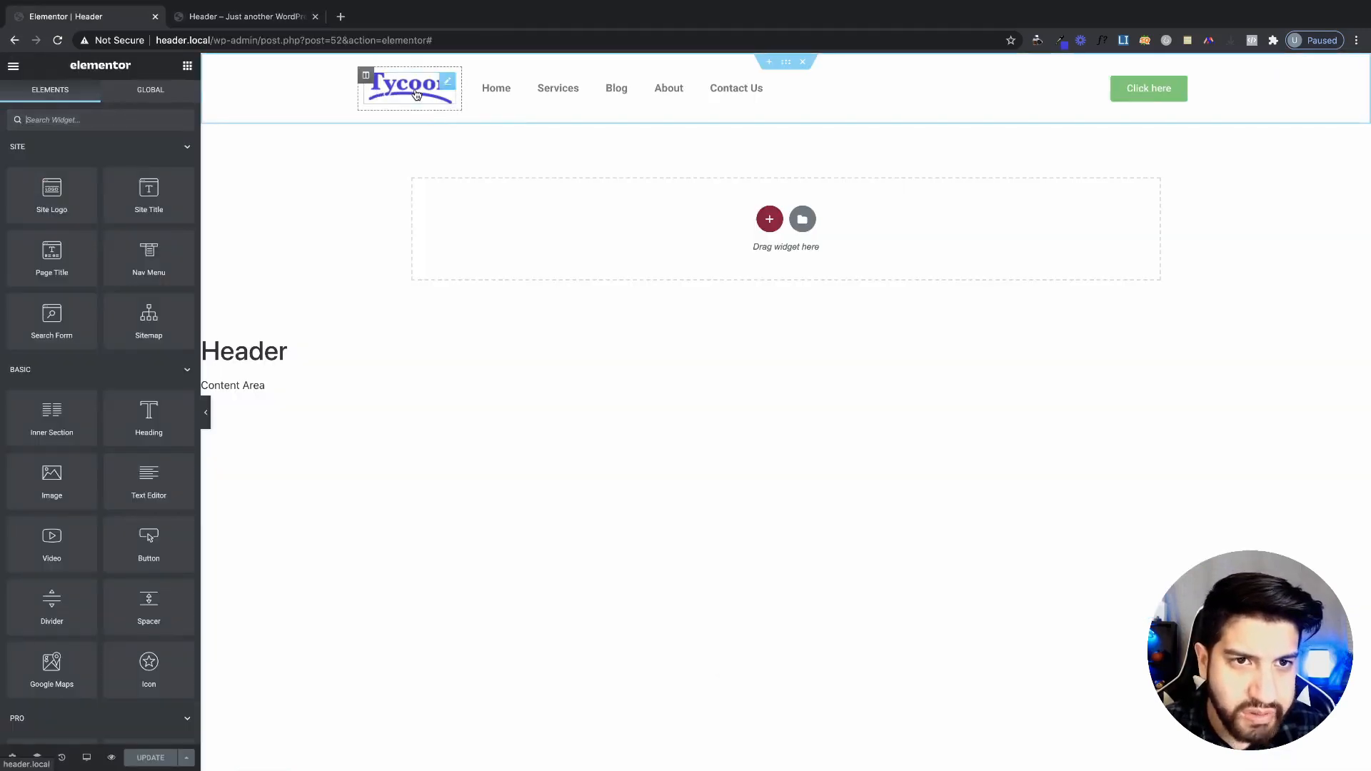
click(365, 77)
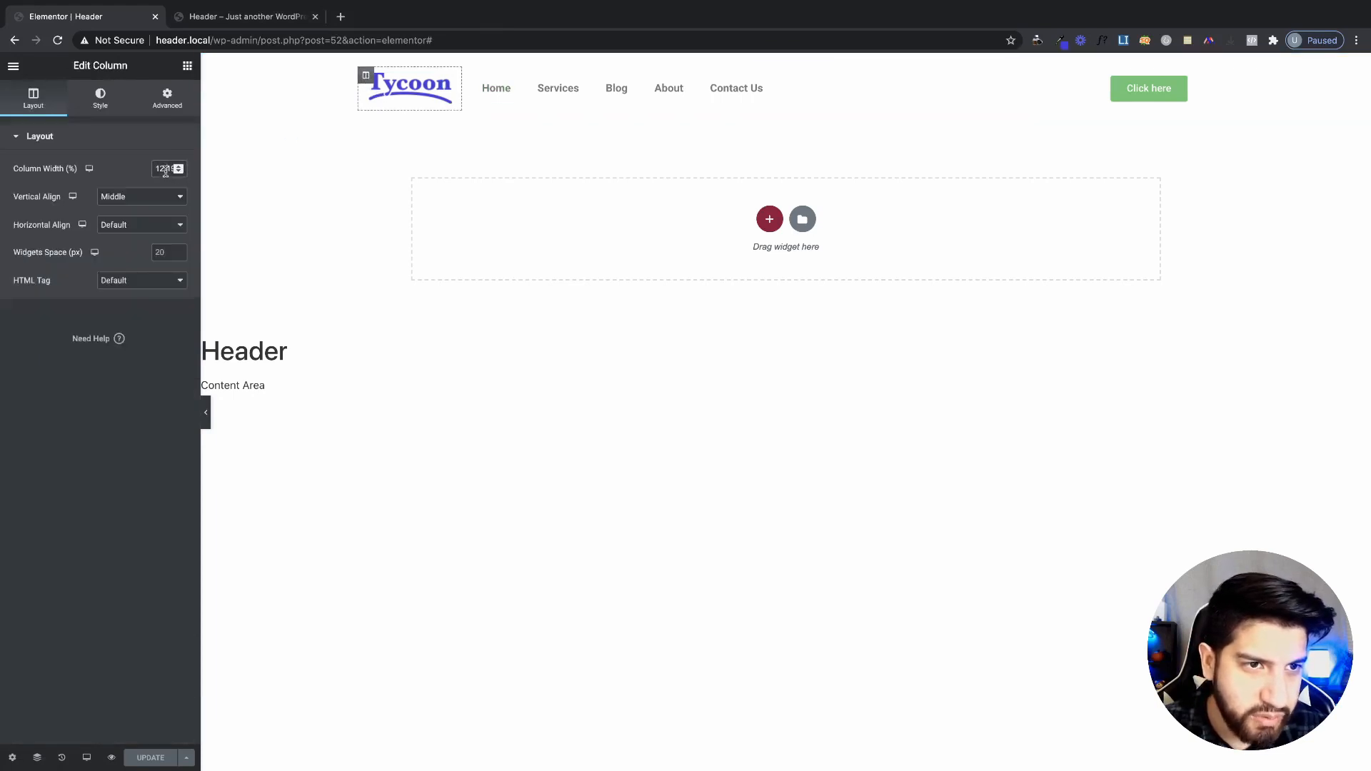
text(12)
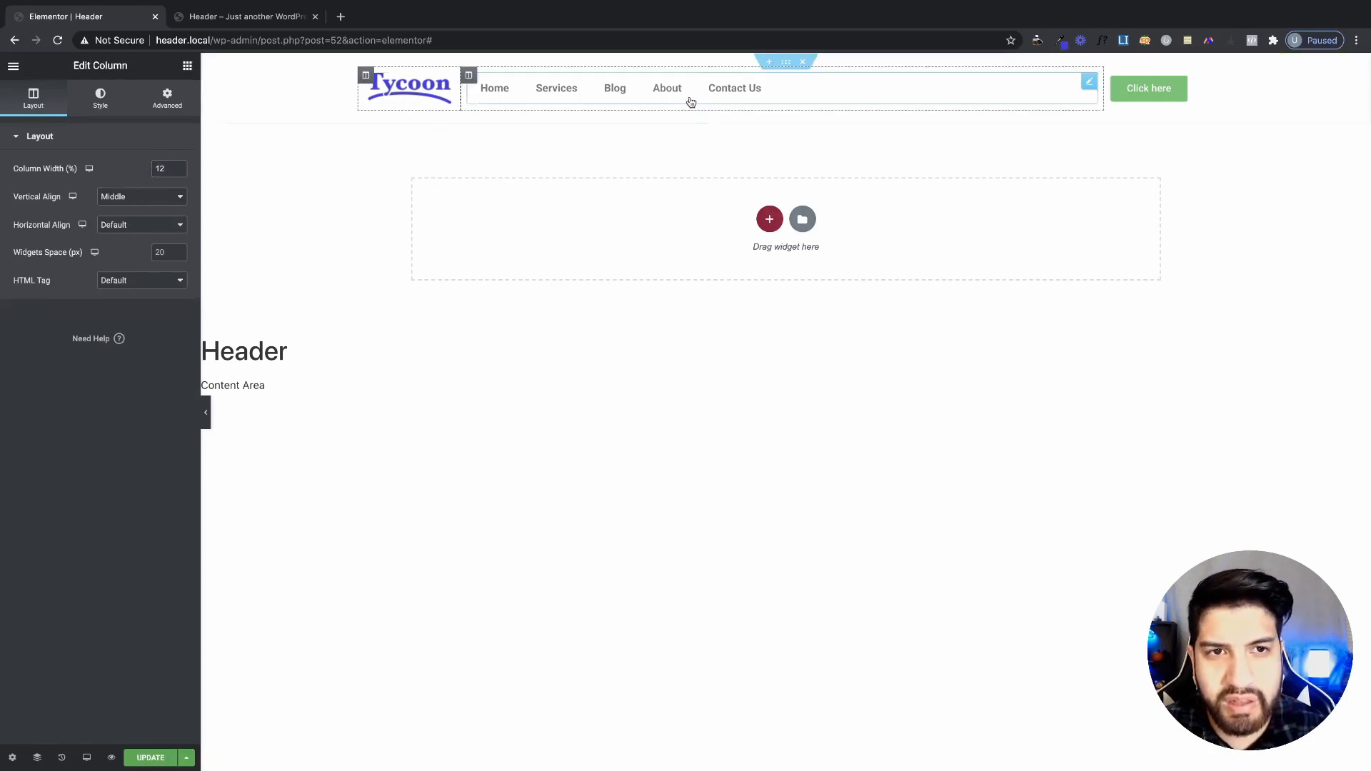
- Compare the header's navigation menu with the live homepage and set the menu's typography family to Varela Round
click(1013, 105)
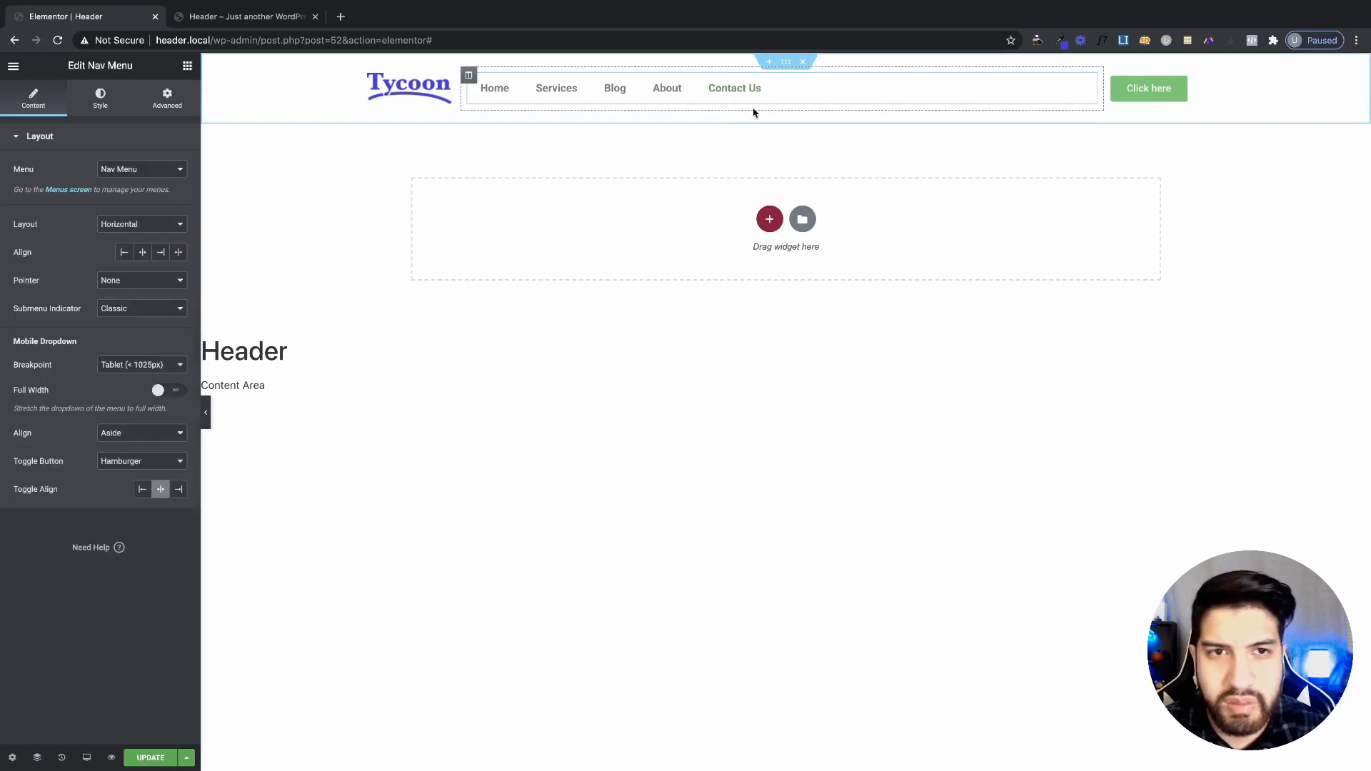
click(219, 21)
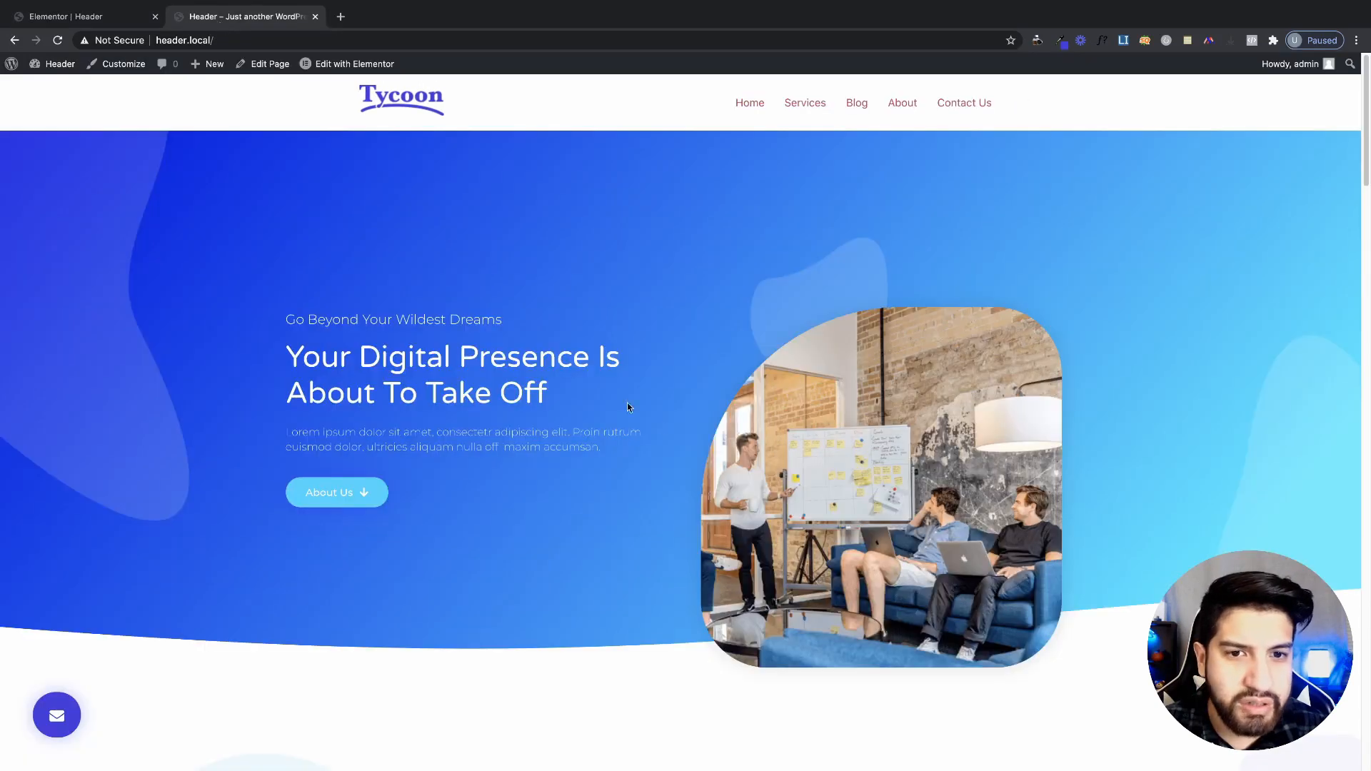
click(70, 17)
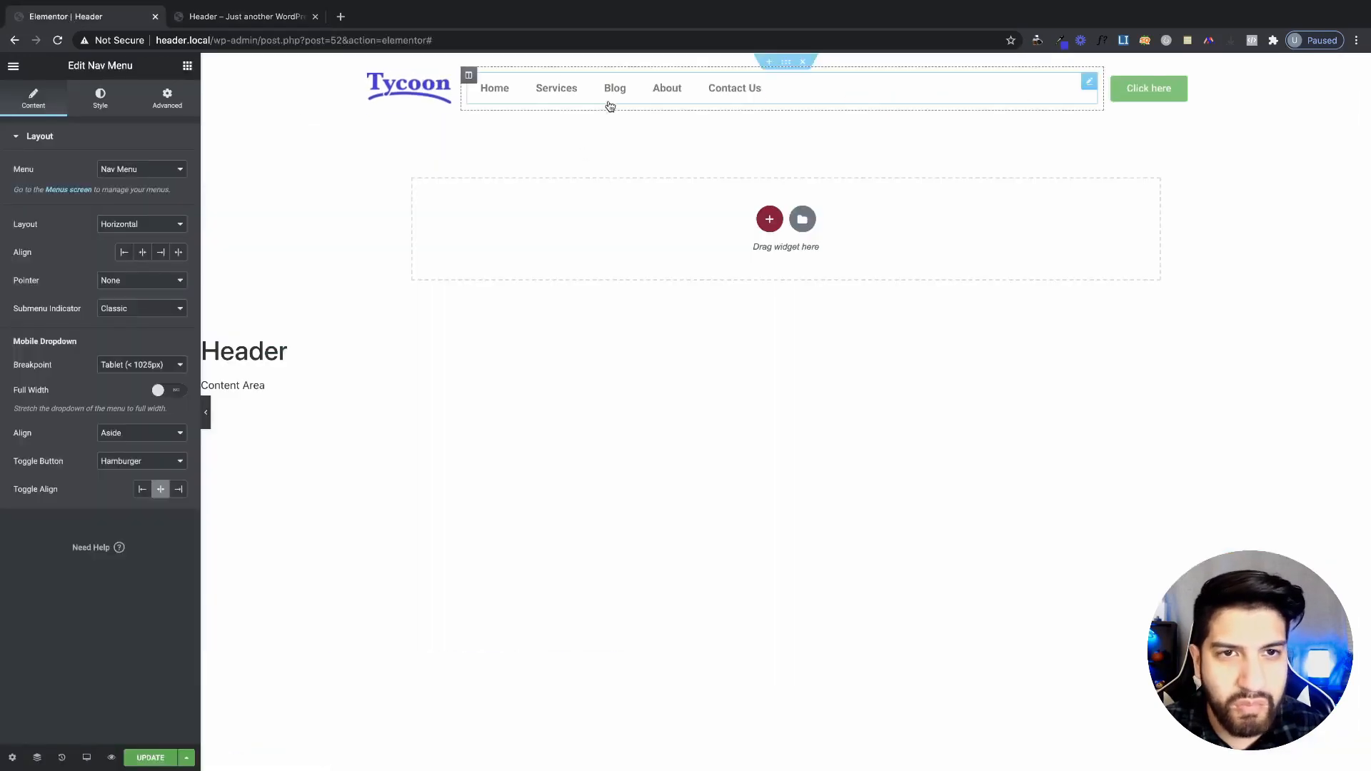
click(240, 15)
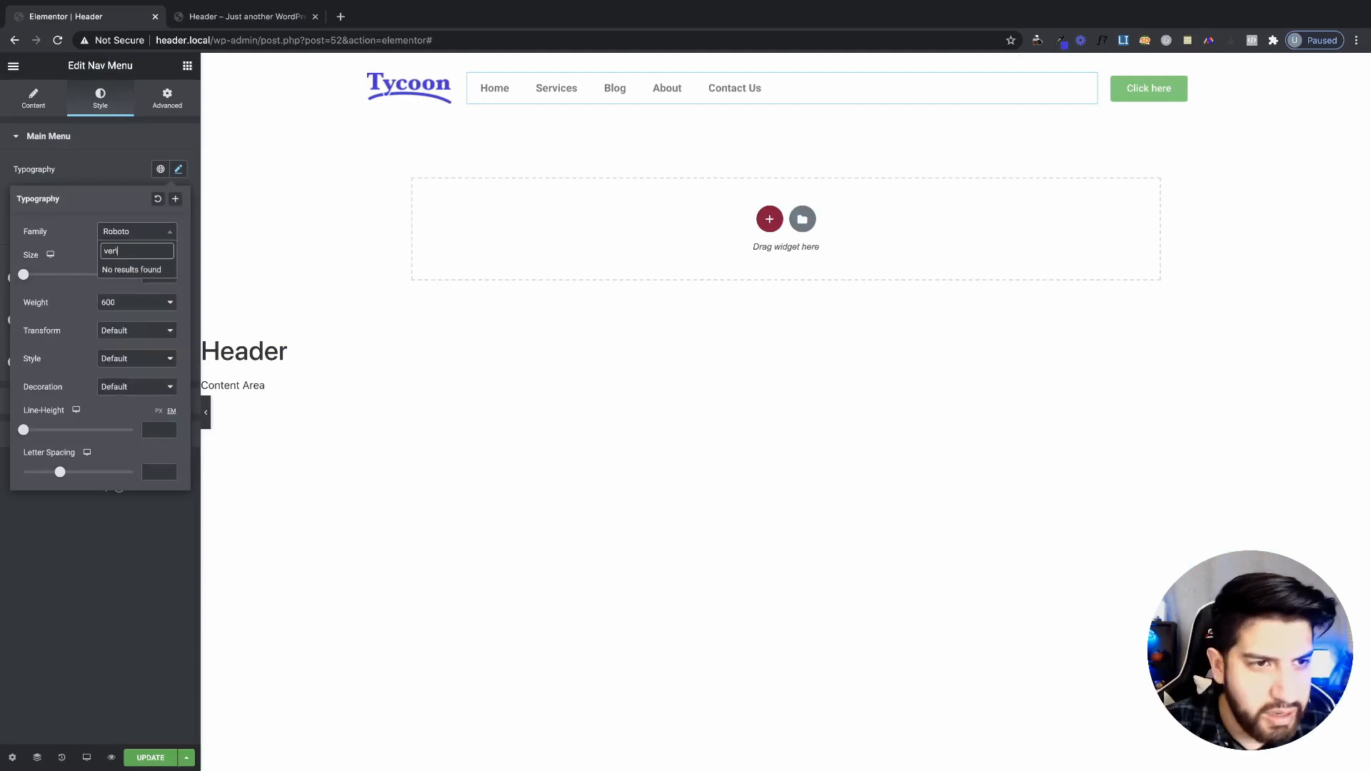
key(BackSpace)
key(BackSpace)
text(arela)
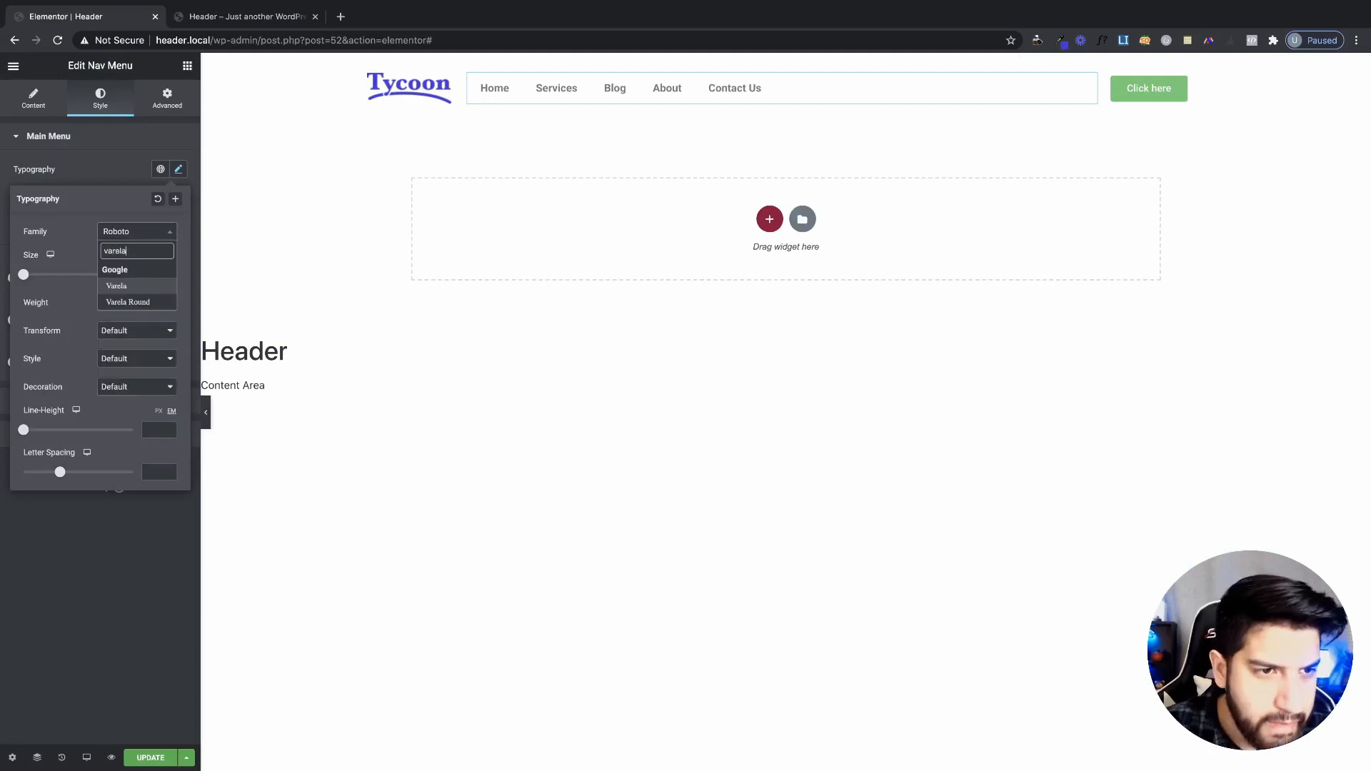
click(141, 302)
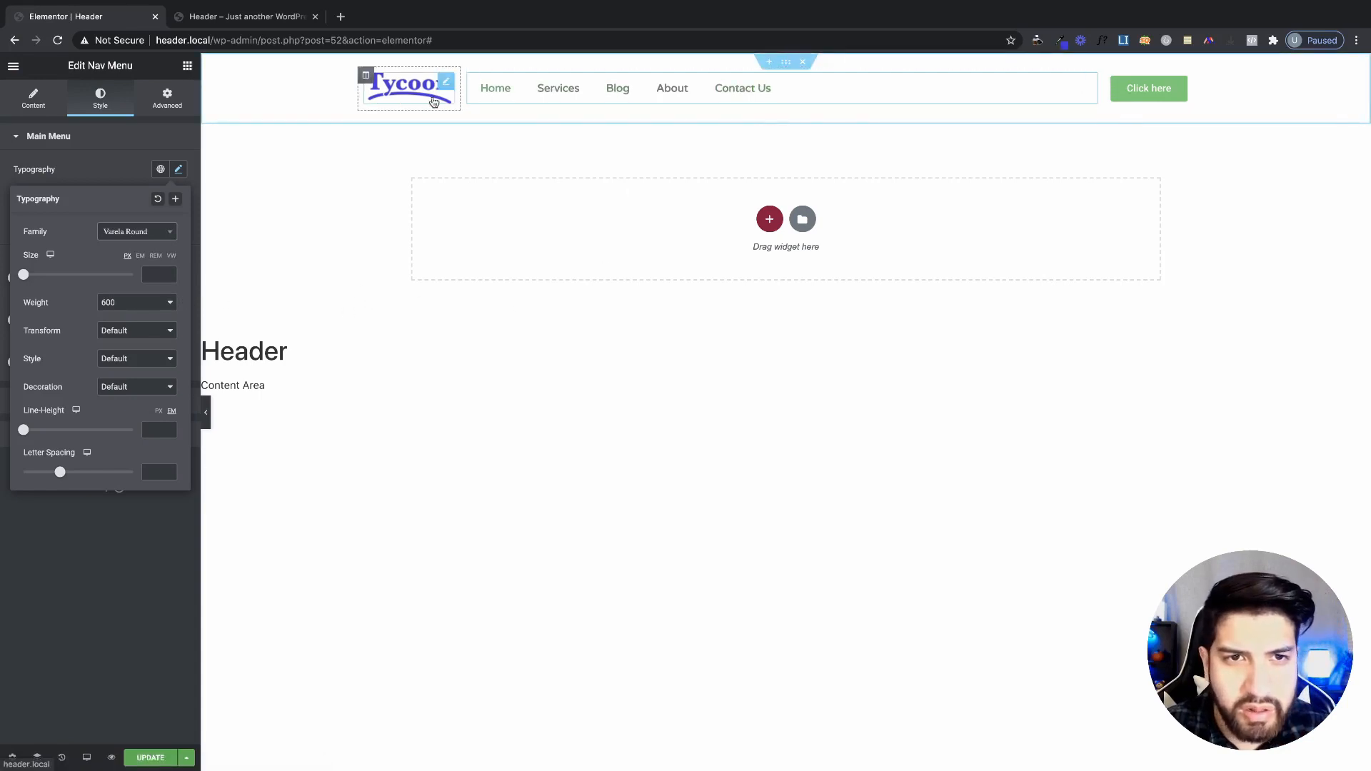
- Set the text color of the header's navigation menu to #000000
click(223, 245)
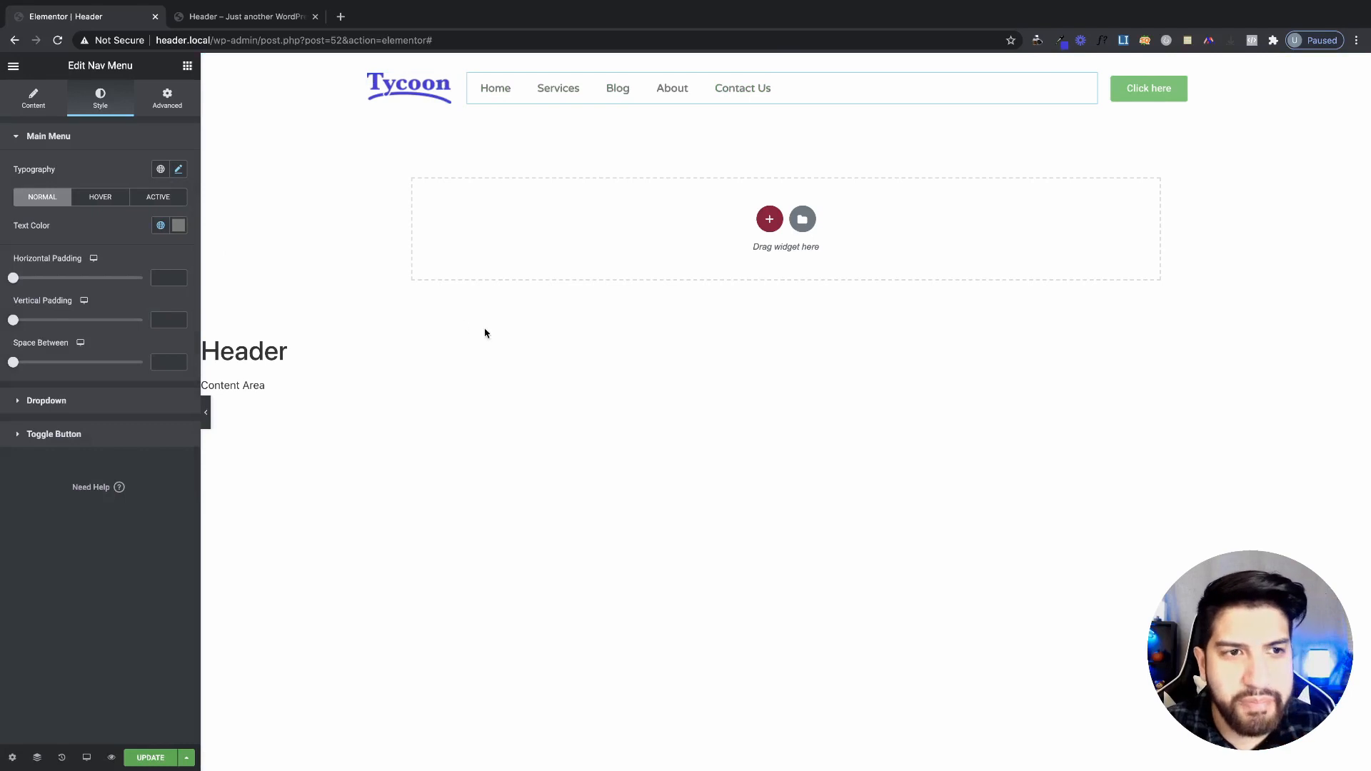
click(179, 225)
text(#000000)
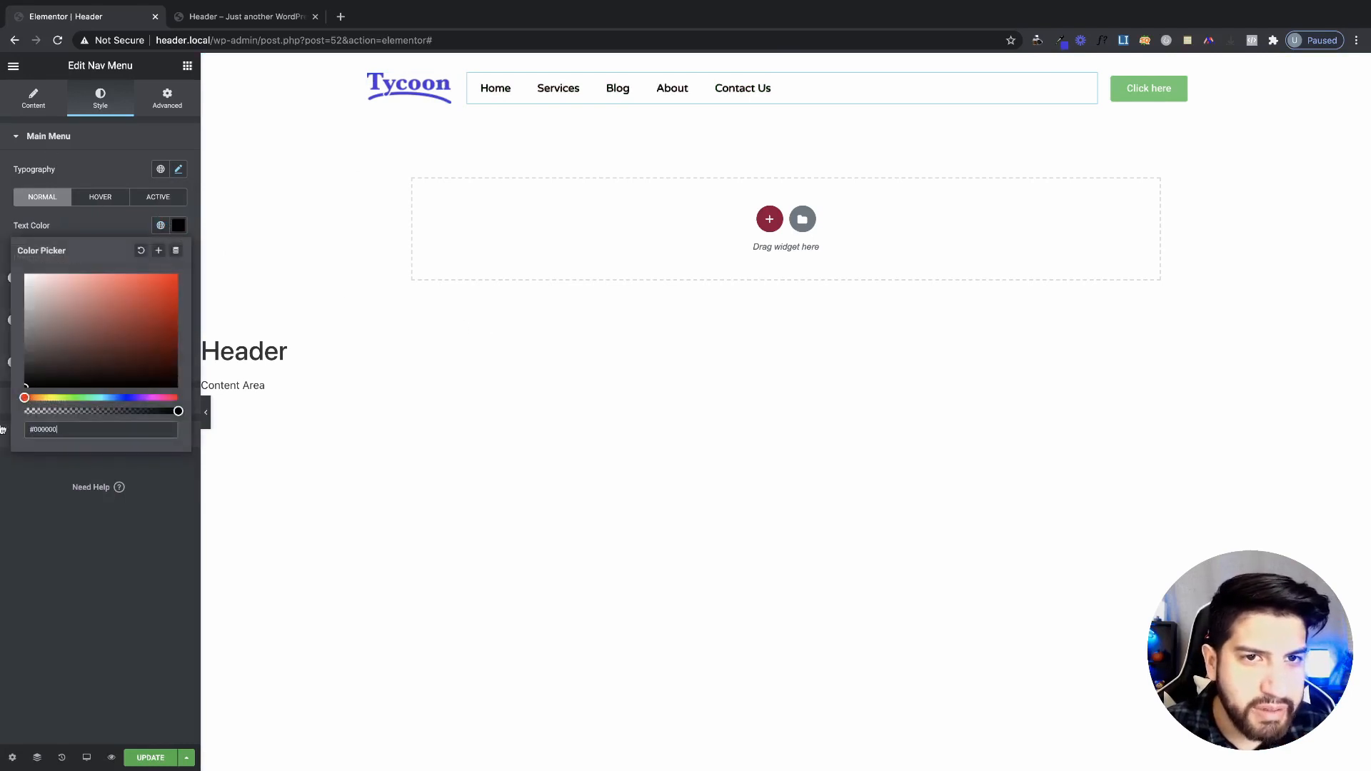
- Examine the fonts and text colors used in the live homepage's headings, service cards and body text
click(236, 17)
scroll(486, 305, down, 8)
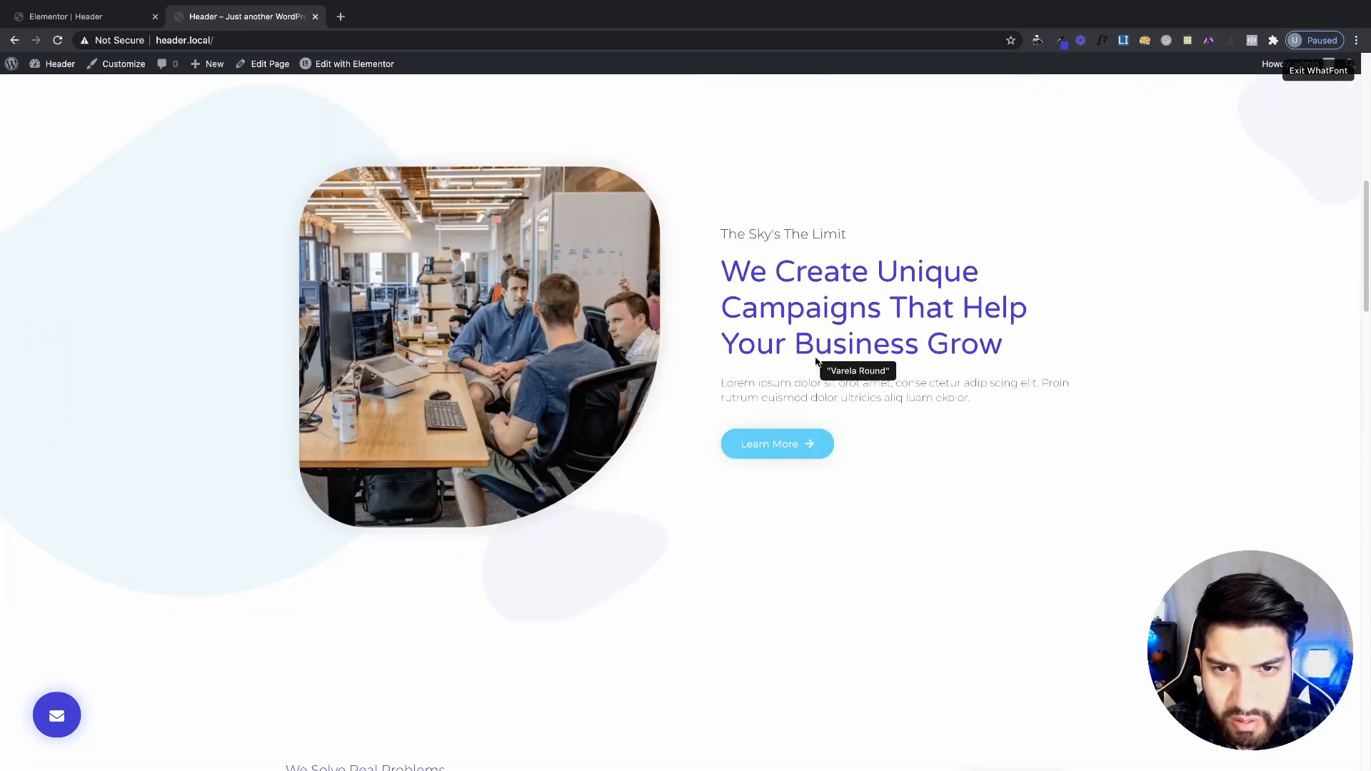
scroll(798, 359, down, 3)
scroll(329, 286, up, 4)
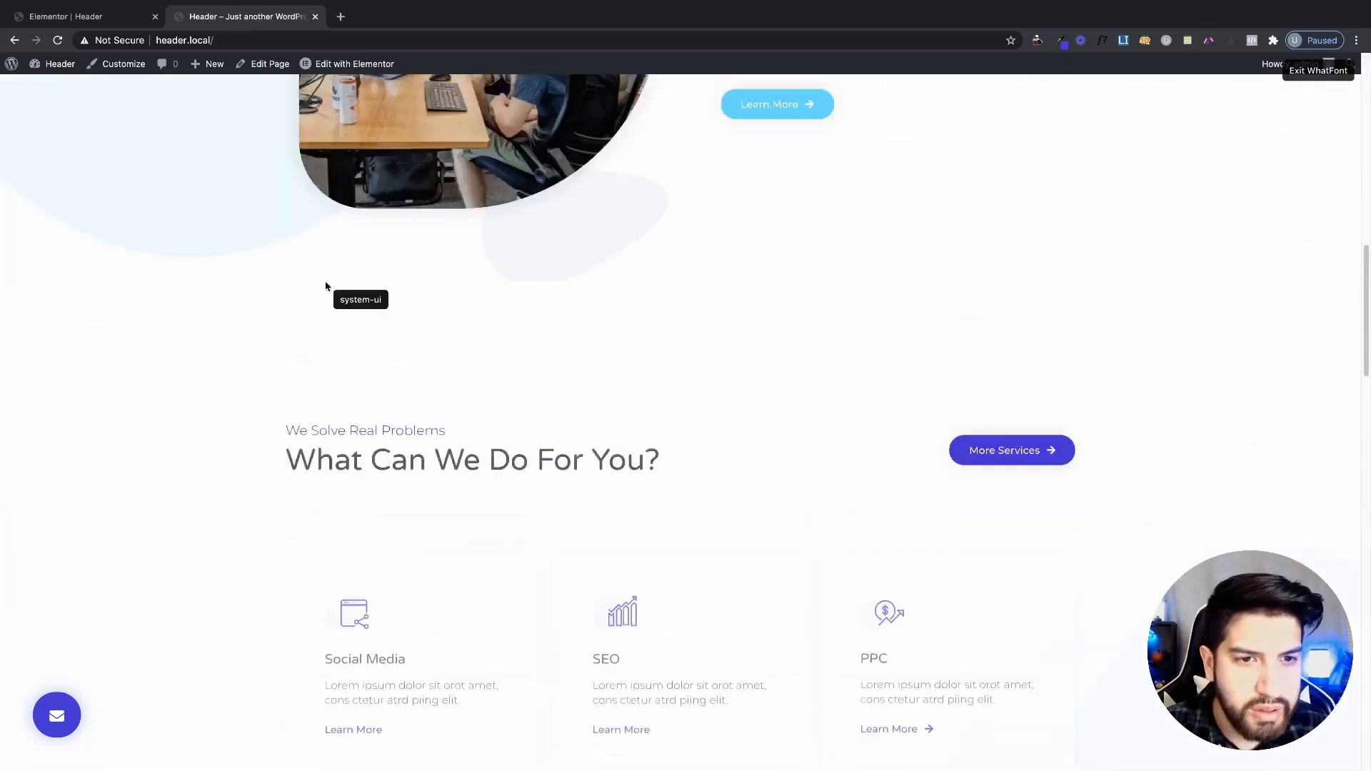
scroll(330, 282, down, 7)
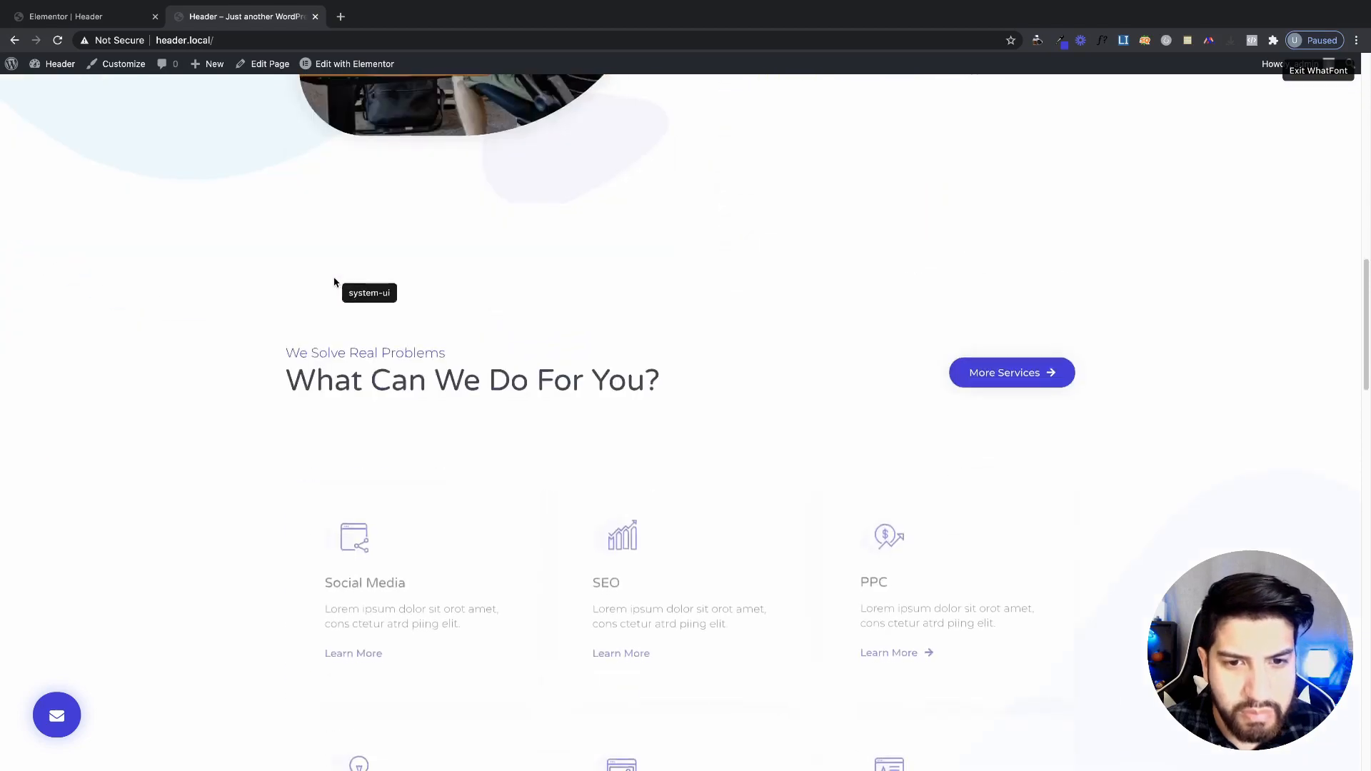
scroll(334, 282, up, 8)
scroll(335, 283, down, 5)
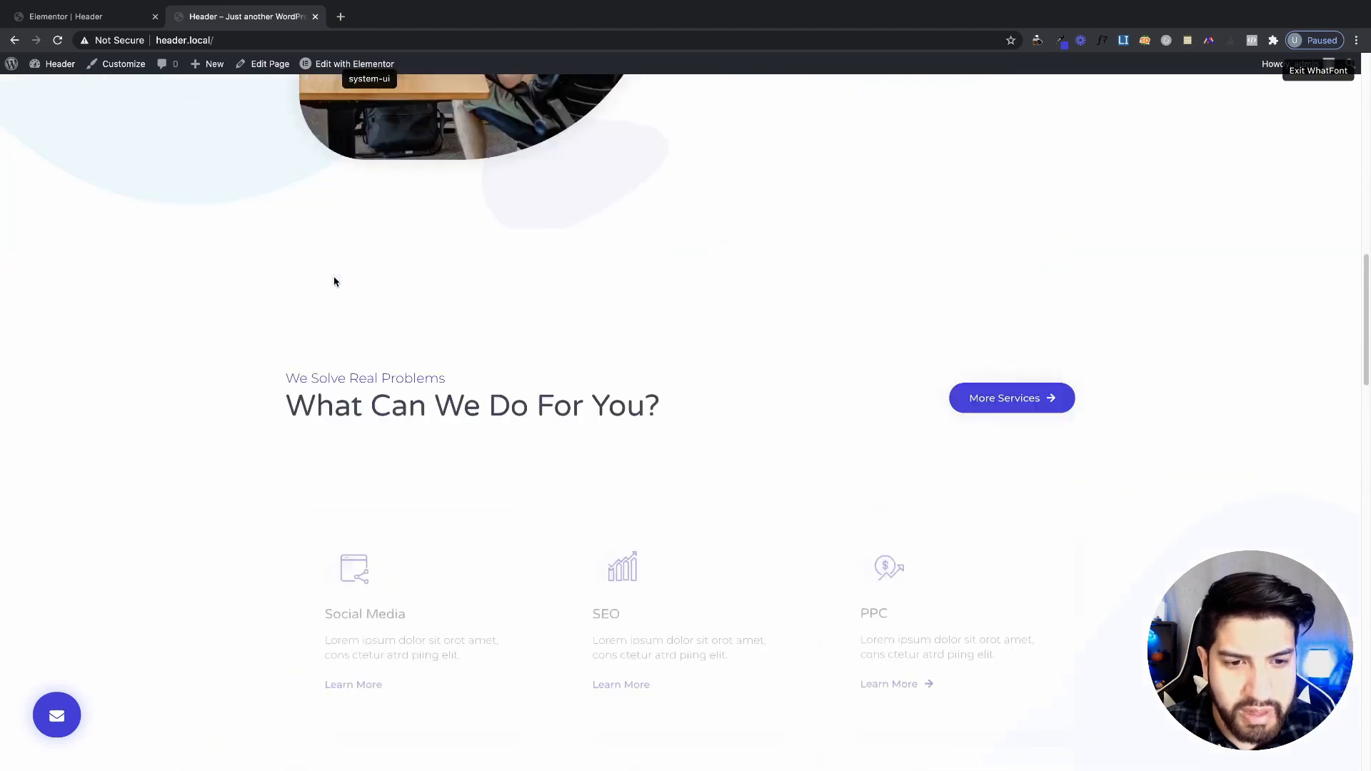
scroll(334, 282, up, 2)
scroll(334, 282, up, 3)
scroll(335, 283, down, 3)
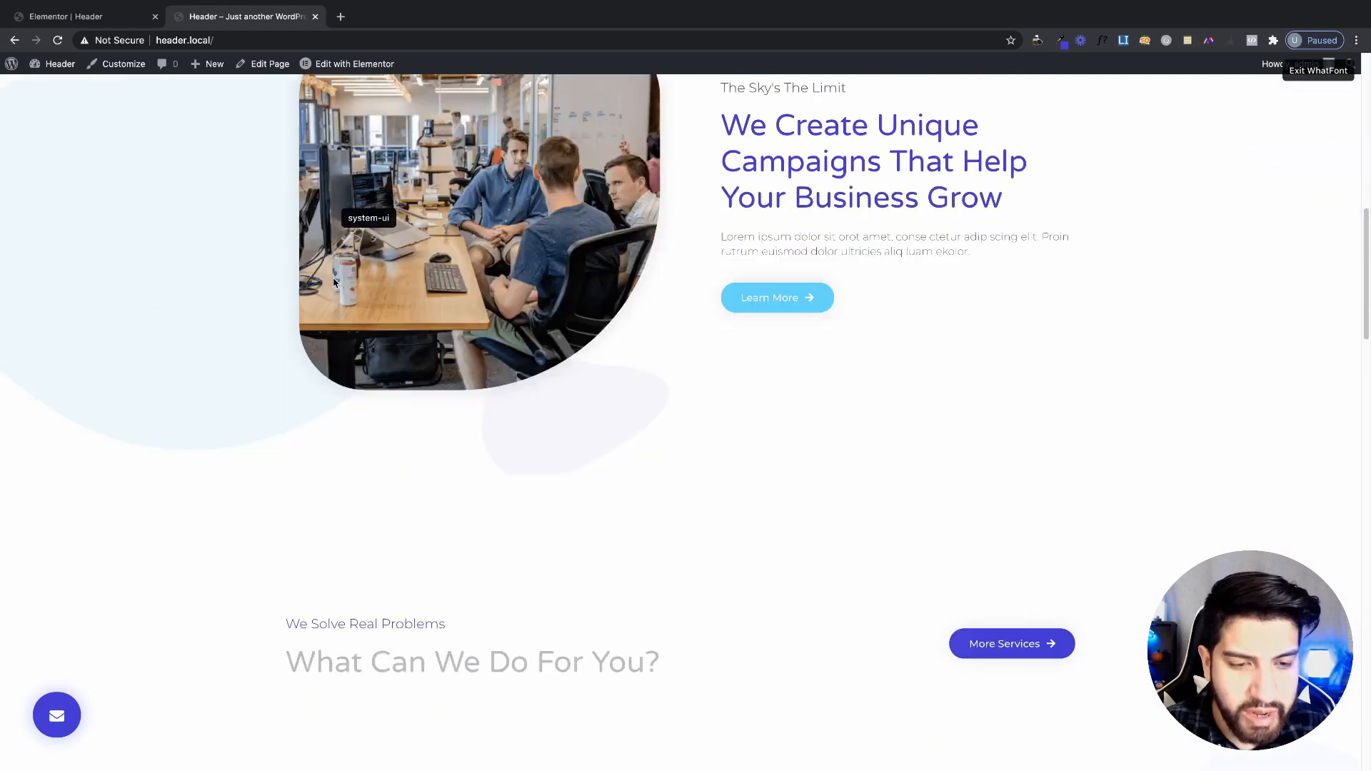
scroll(334, 283, down, 13)
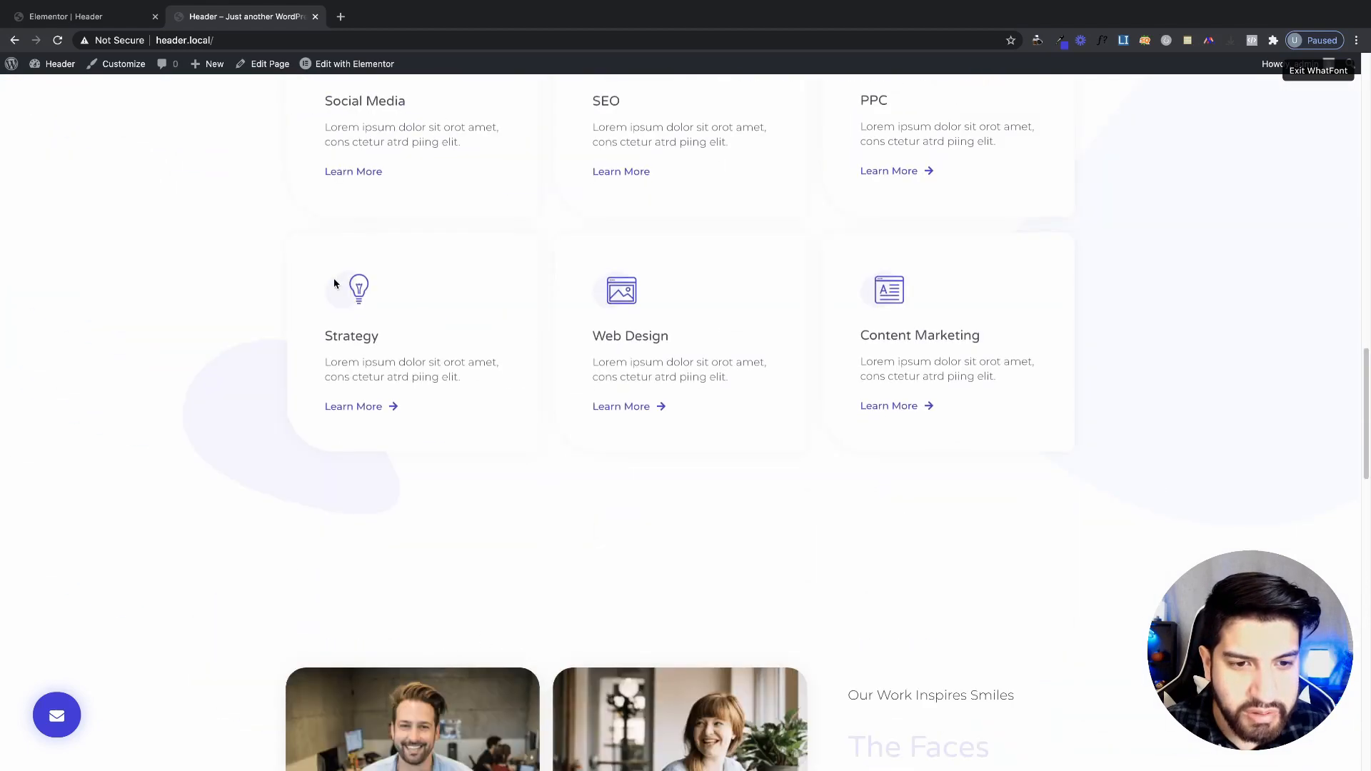
scroll(335, 282, up, 5)
scroll(386, 361, down, 1)
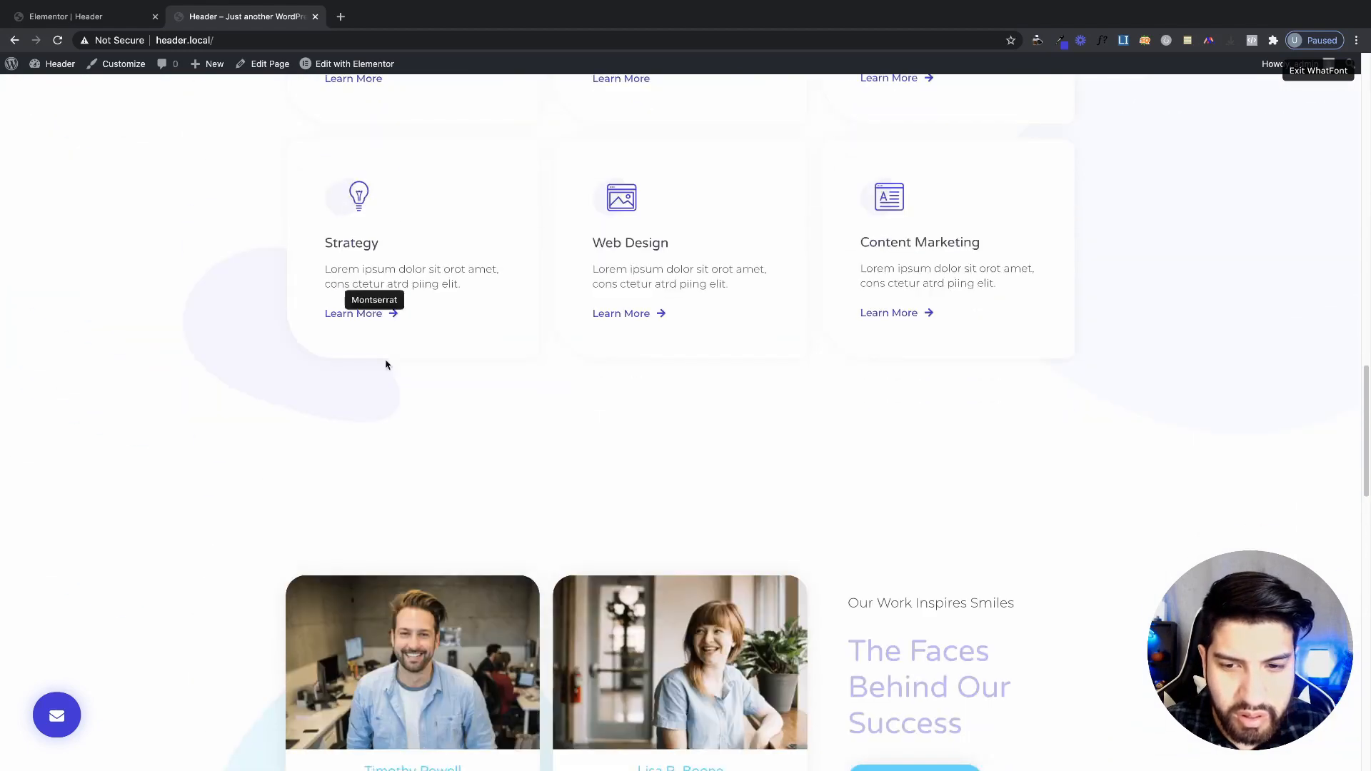
scroll(626, 452, up, 10)
- Return to the header template and change the navigation menu's normal text color to dark grey #606060
click(57, 19)
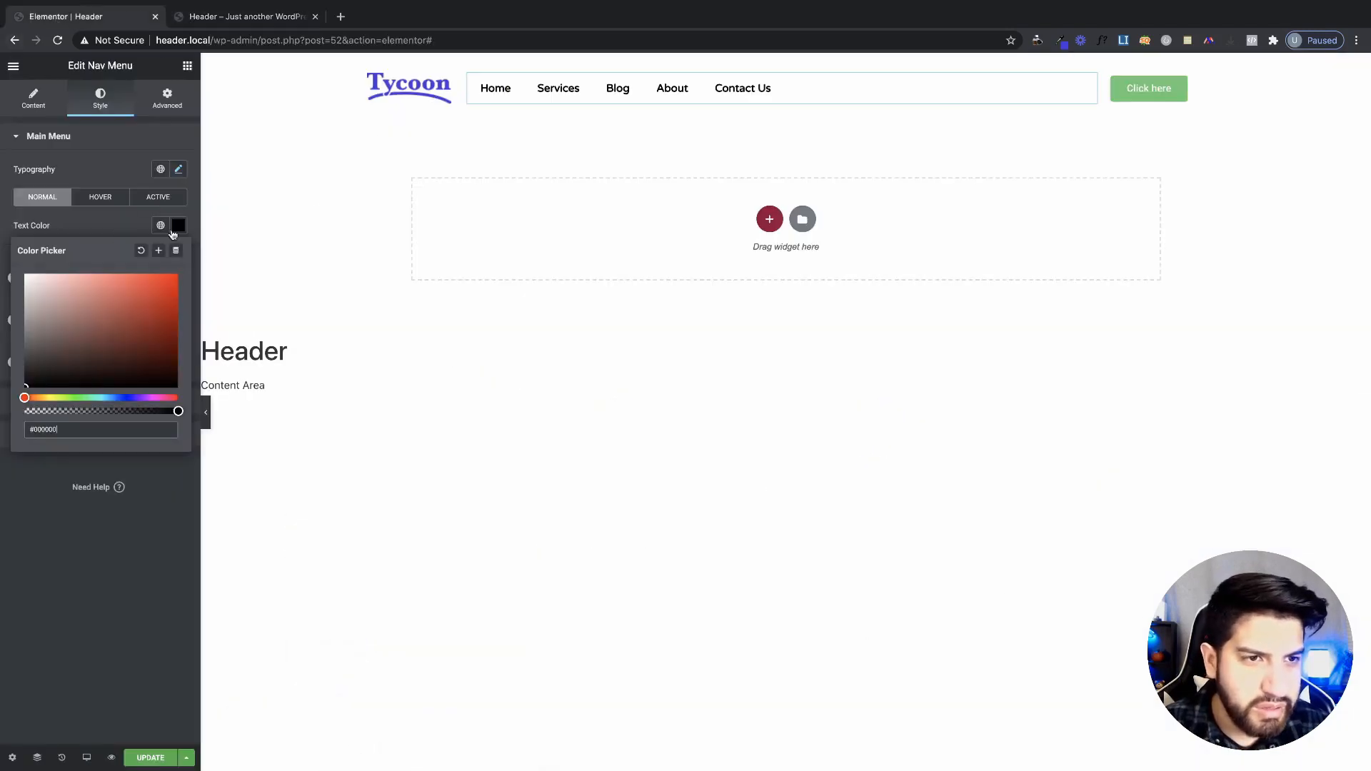
drag(25, 384, 2, 336)
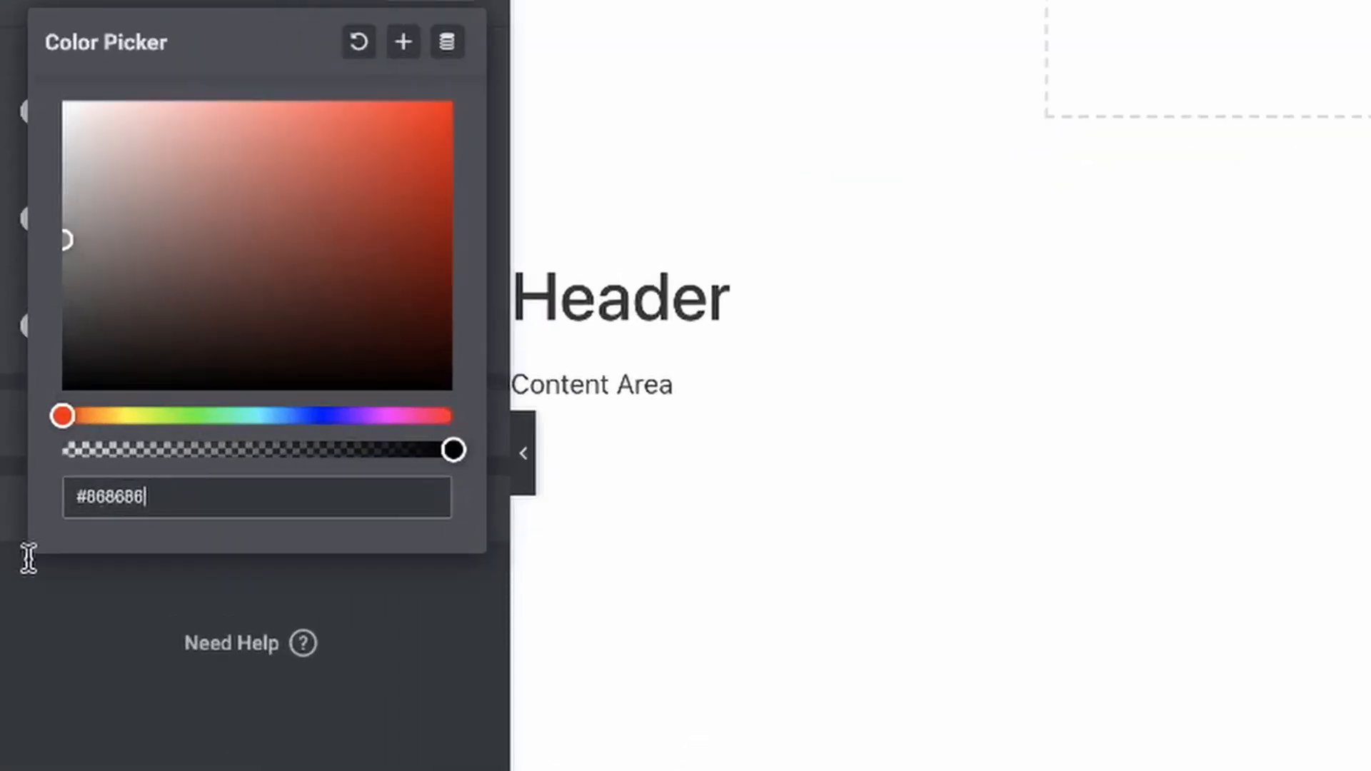
drag(143, 490, 35, 531)
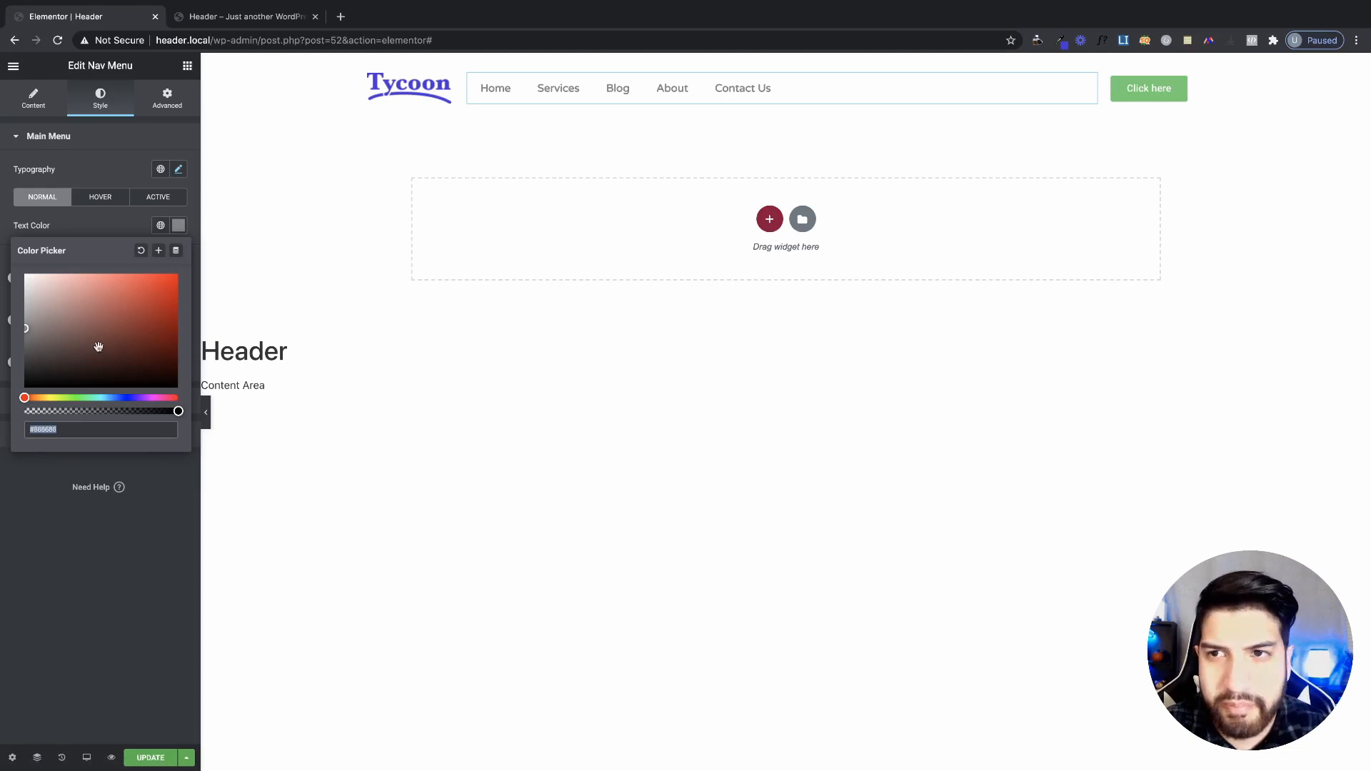
click(205, 308)
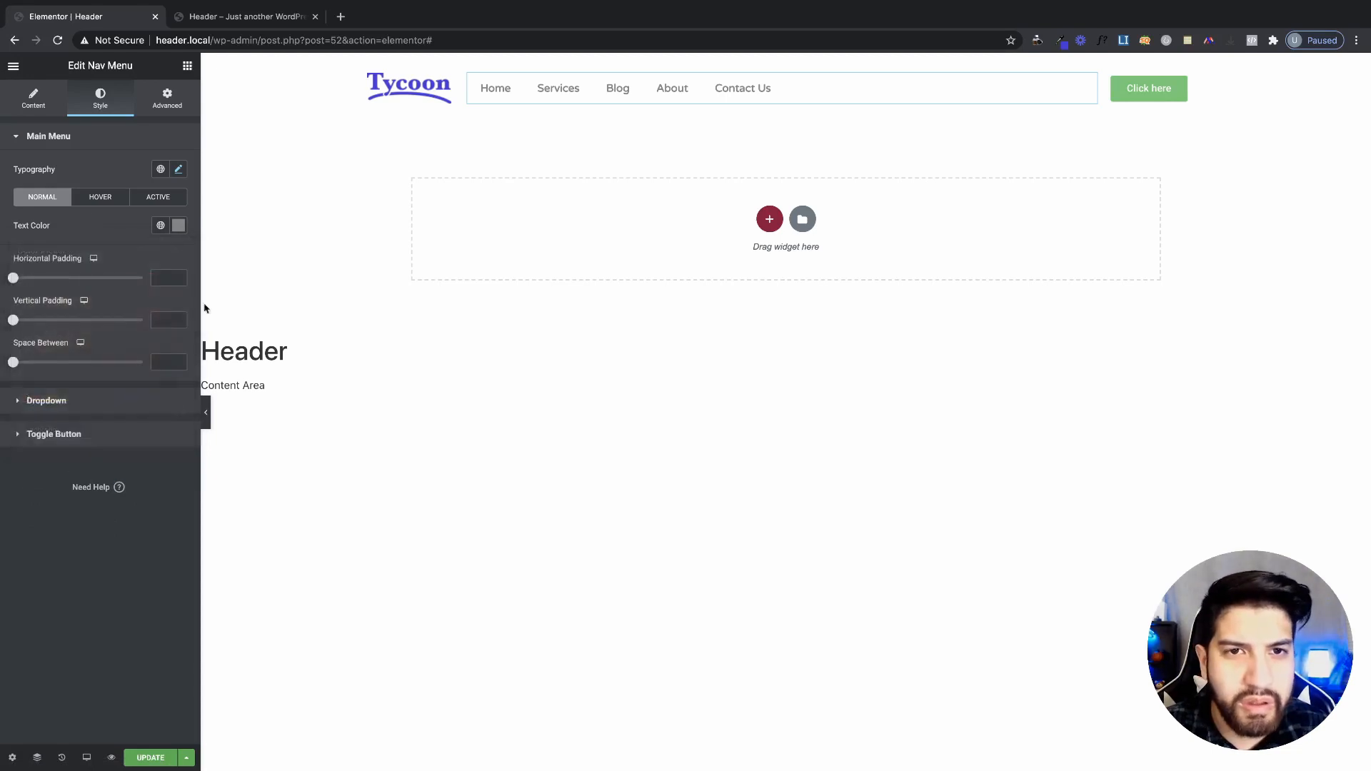
click(178, 225)
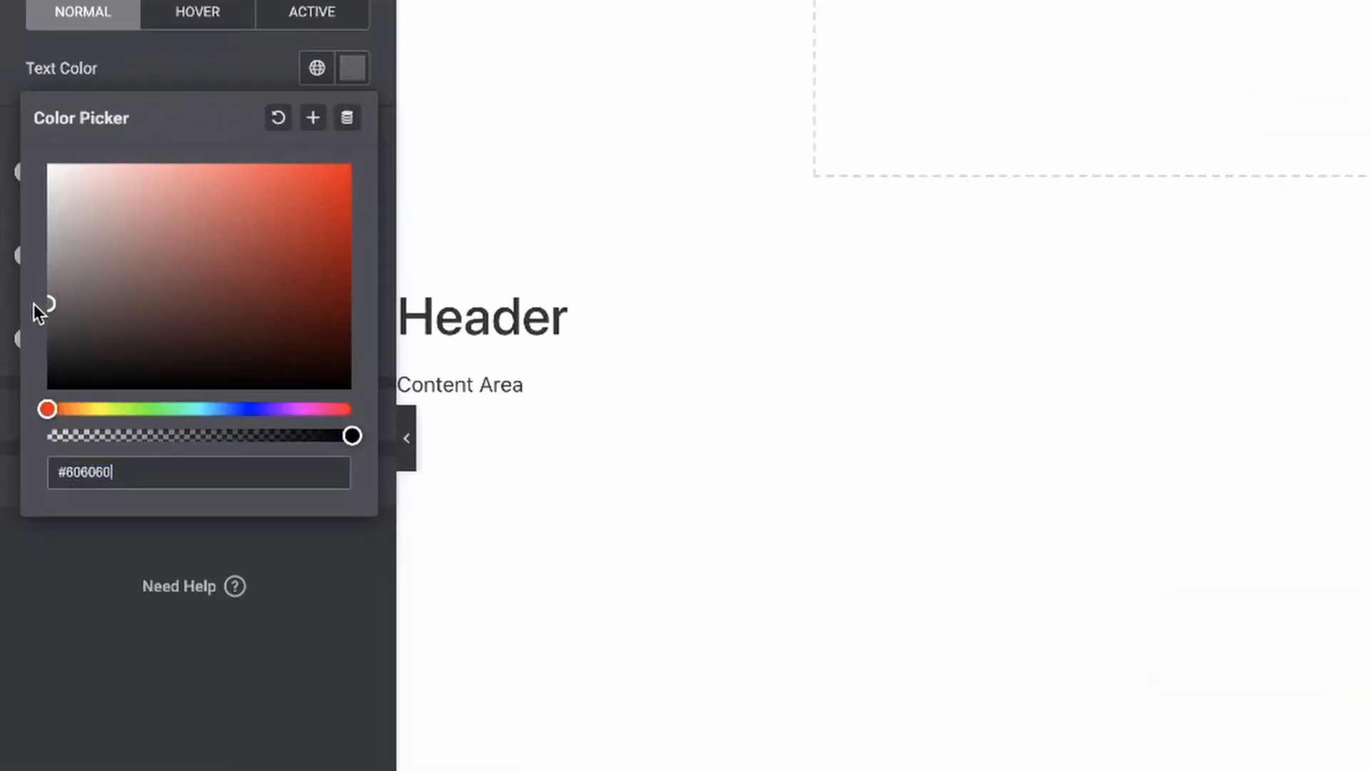
click(23, 348)
click(169, 127)
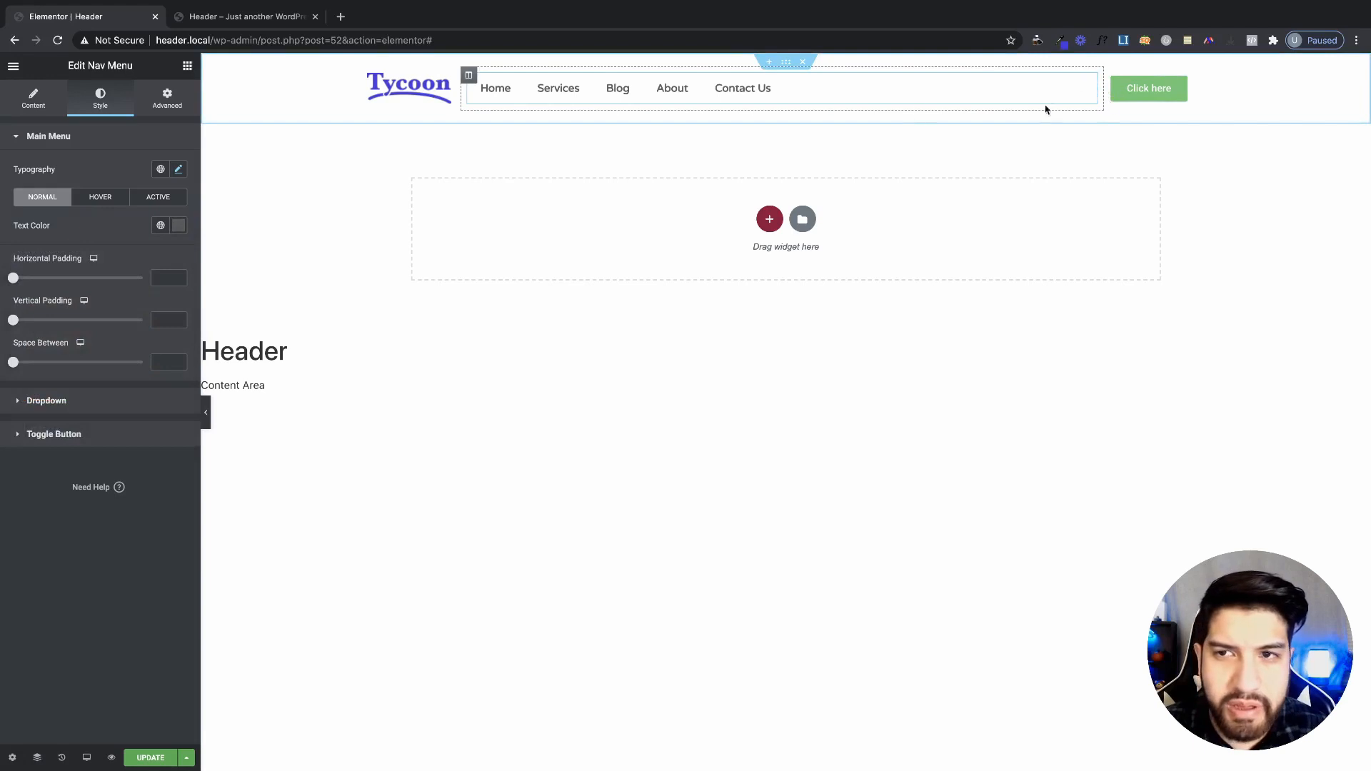
- Get the purple hex code from the Eye Dropper extension and set the header button's background color to #4633da
click(1146, 88)
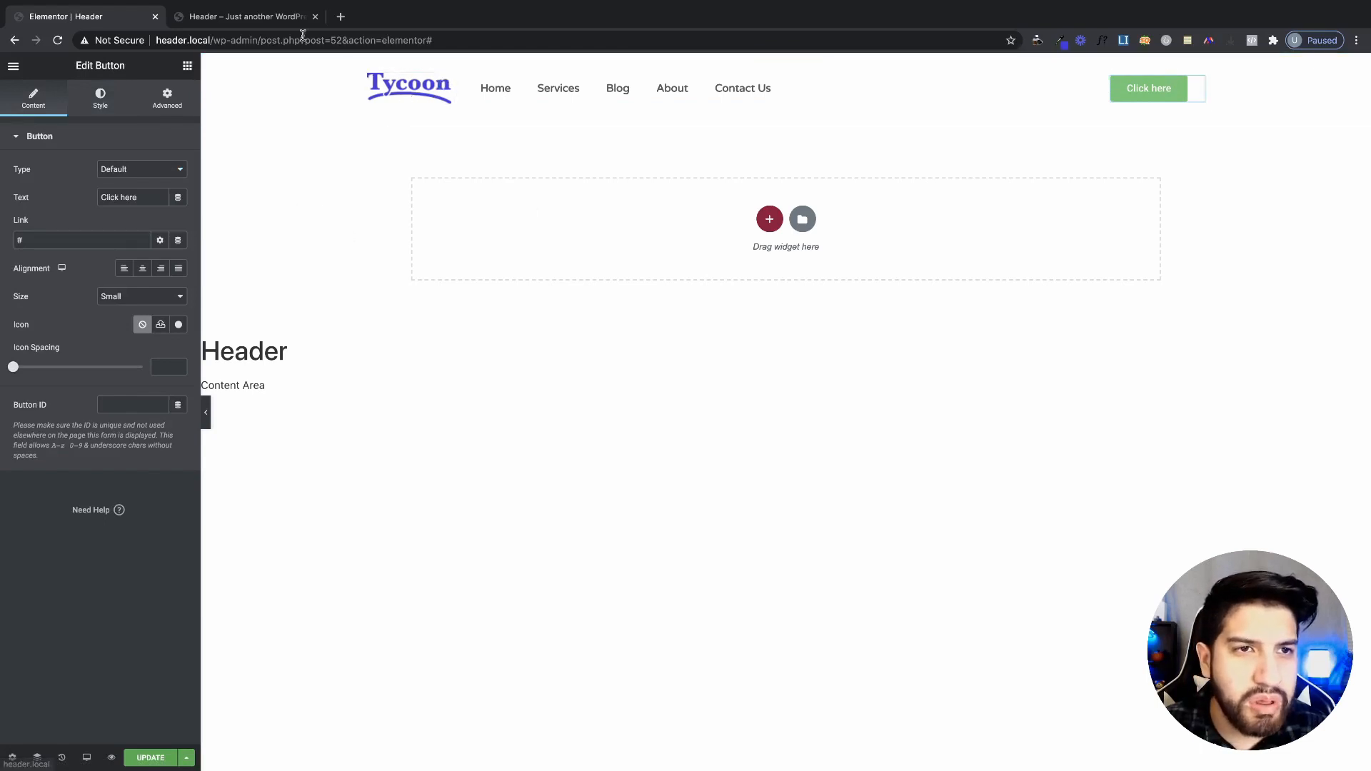
click(1060, 40)
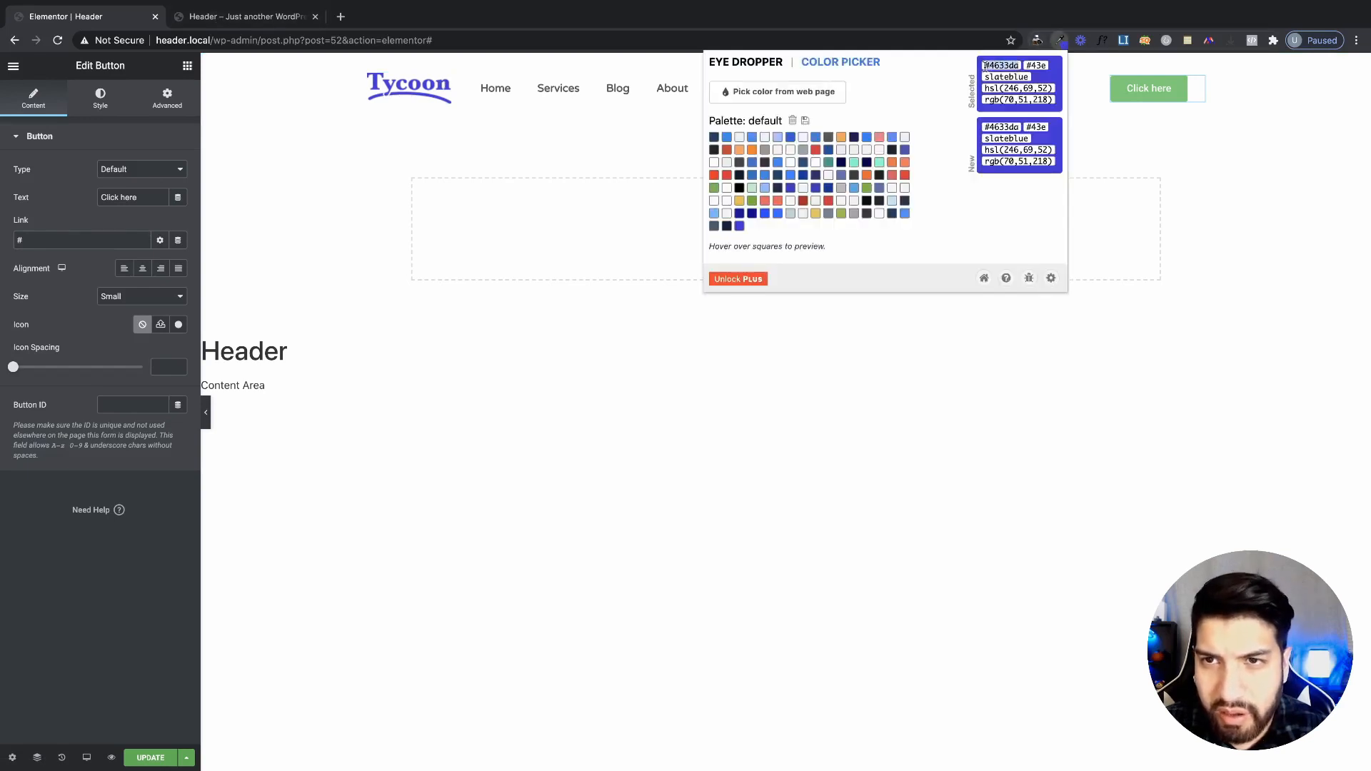
click(1196, 192)
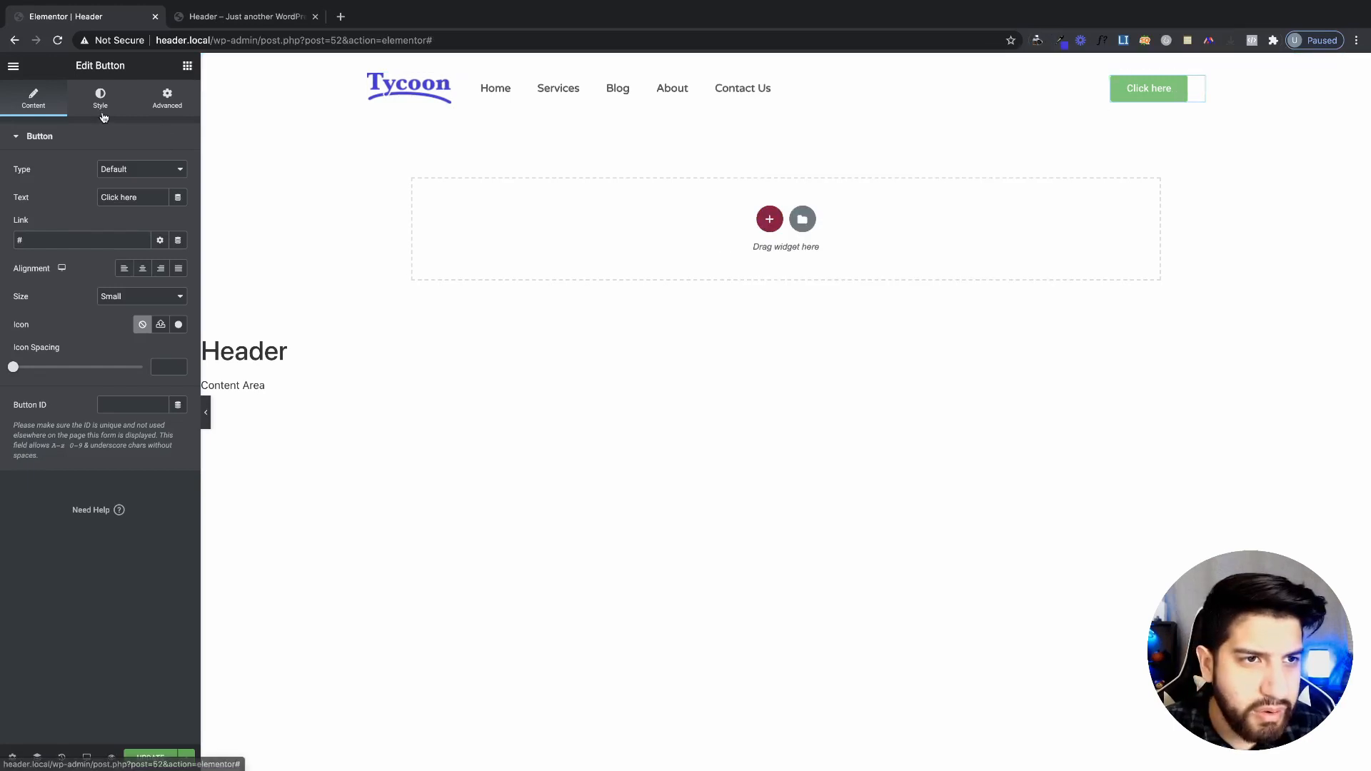
click(101, 112)
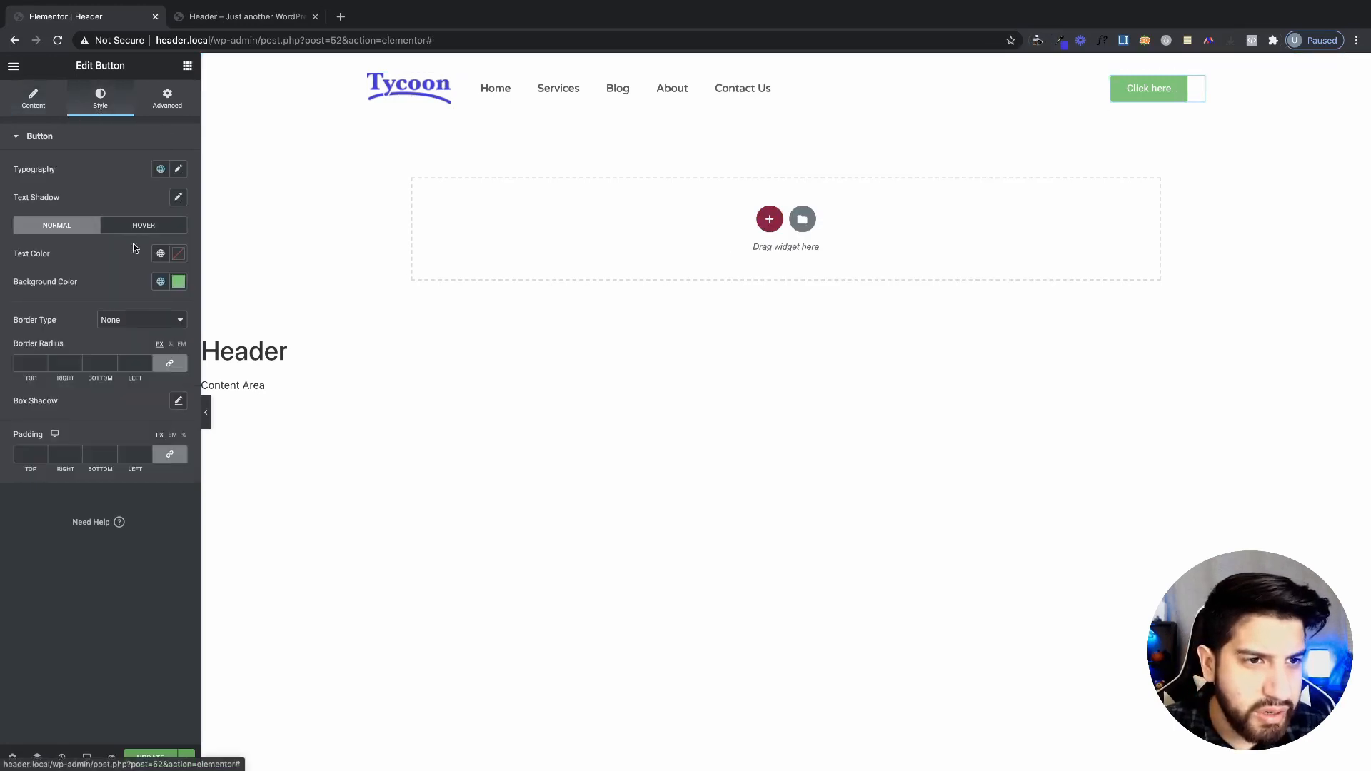
click(164, 286)
click(136, 280)
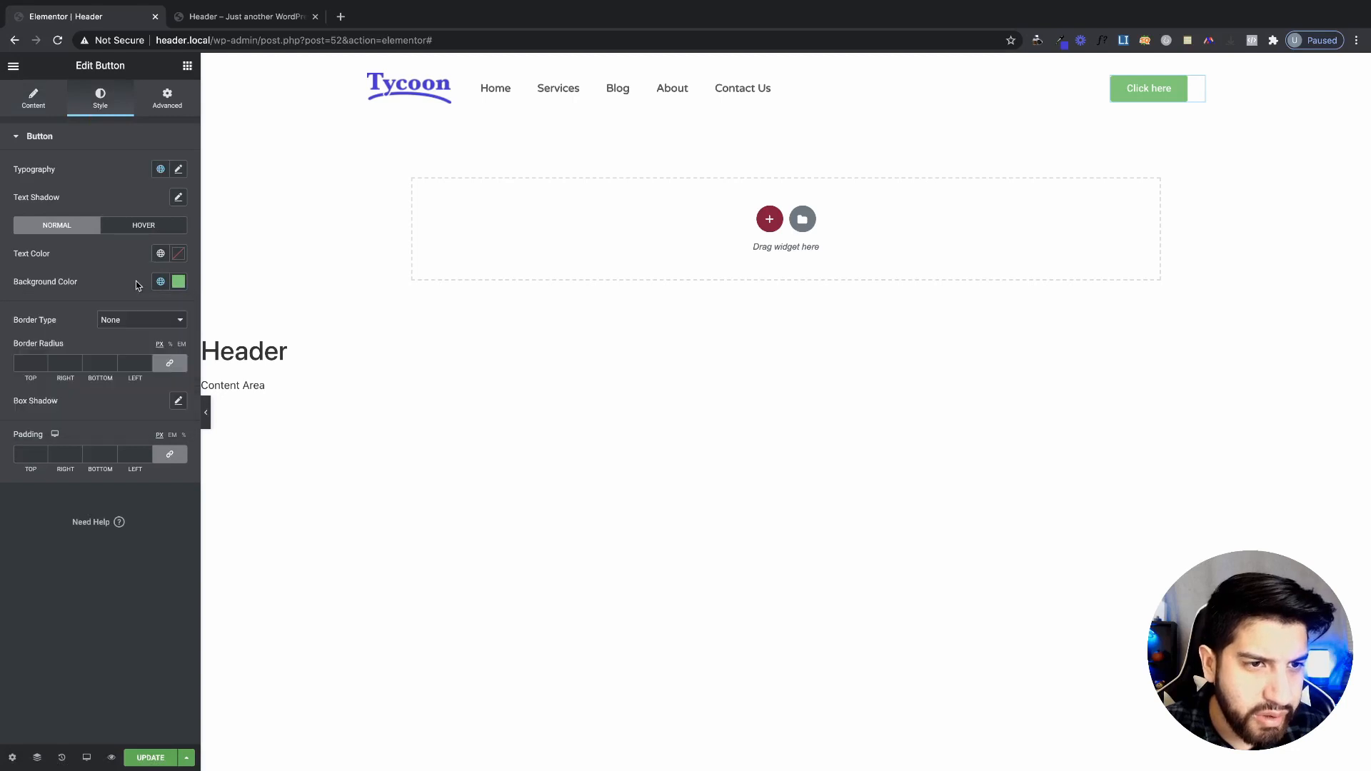
click(178, 282)
text(#4633da)
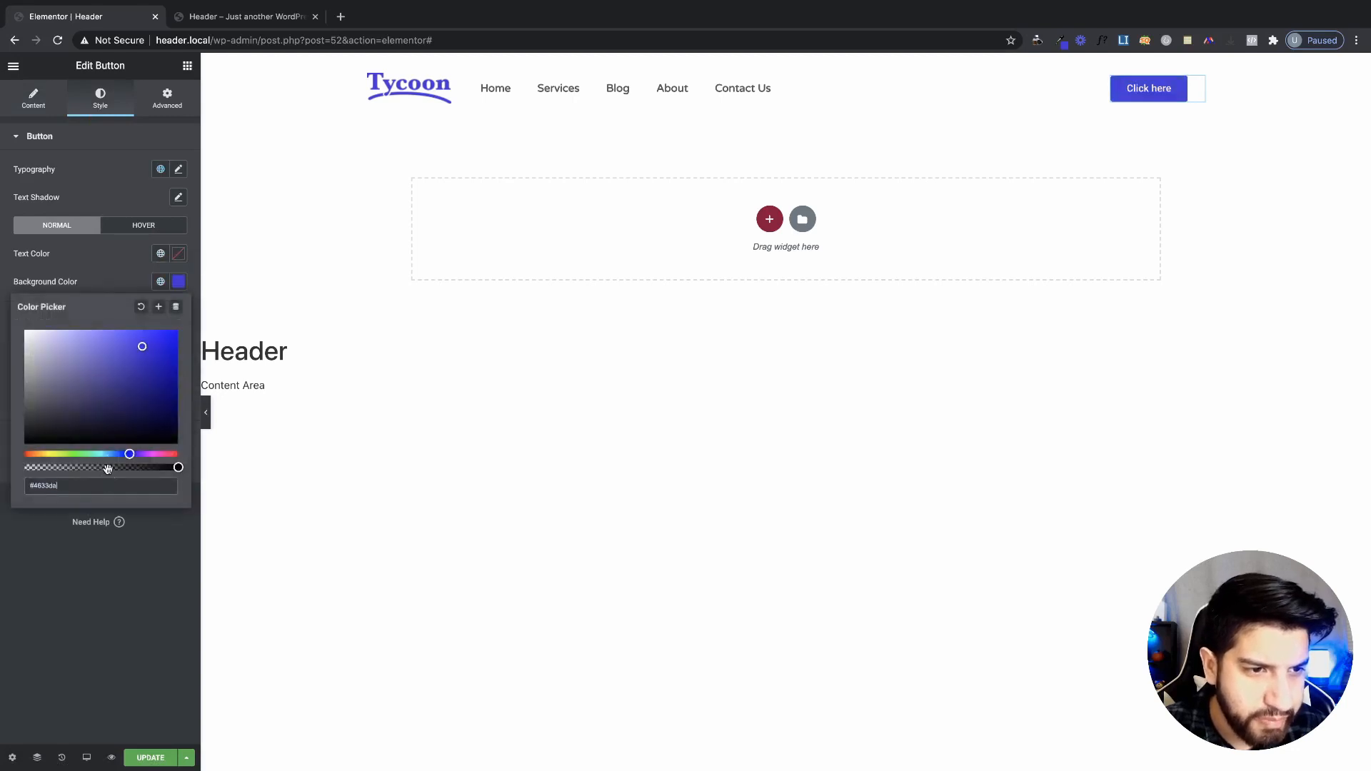
click(79, 289)
click(161, 281)
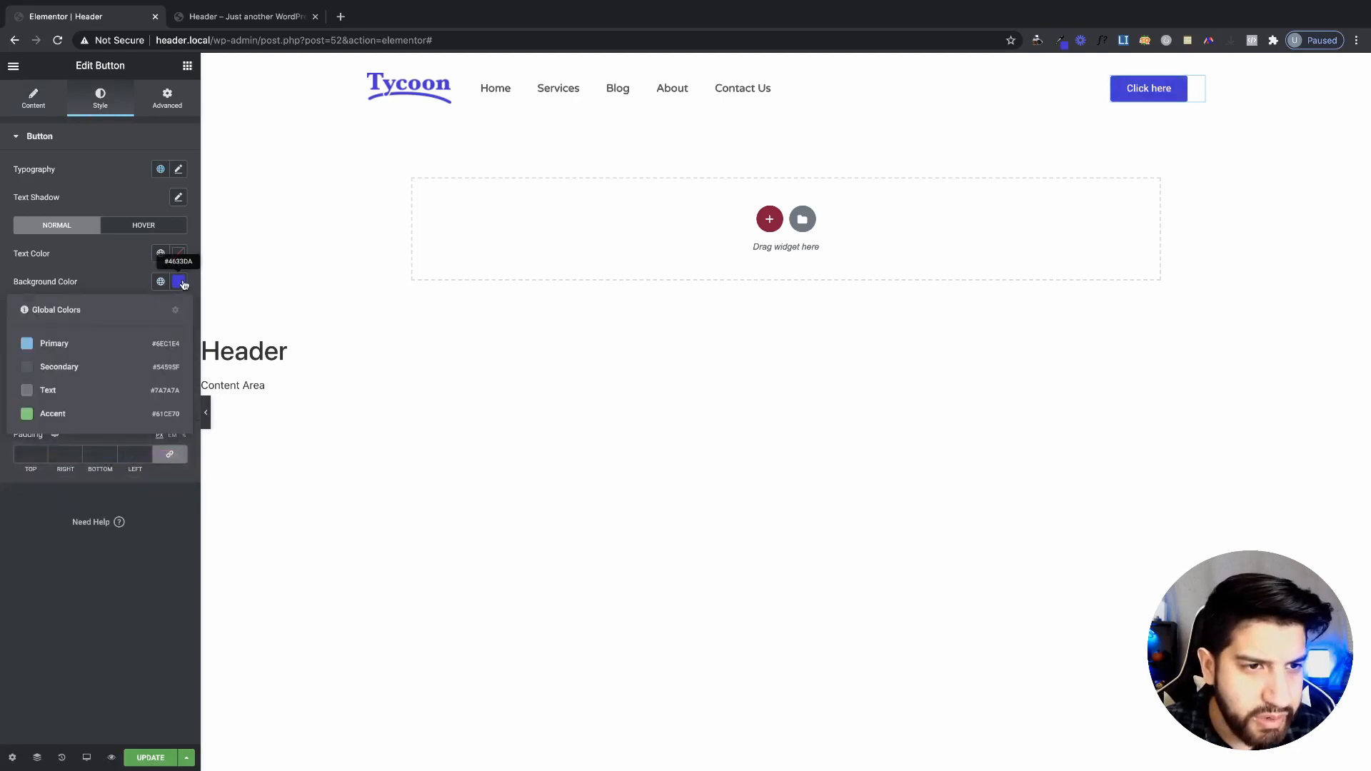
click(178, 281)
click(157, 309)
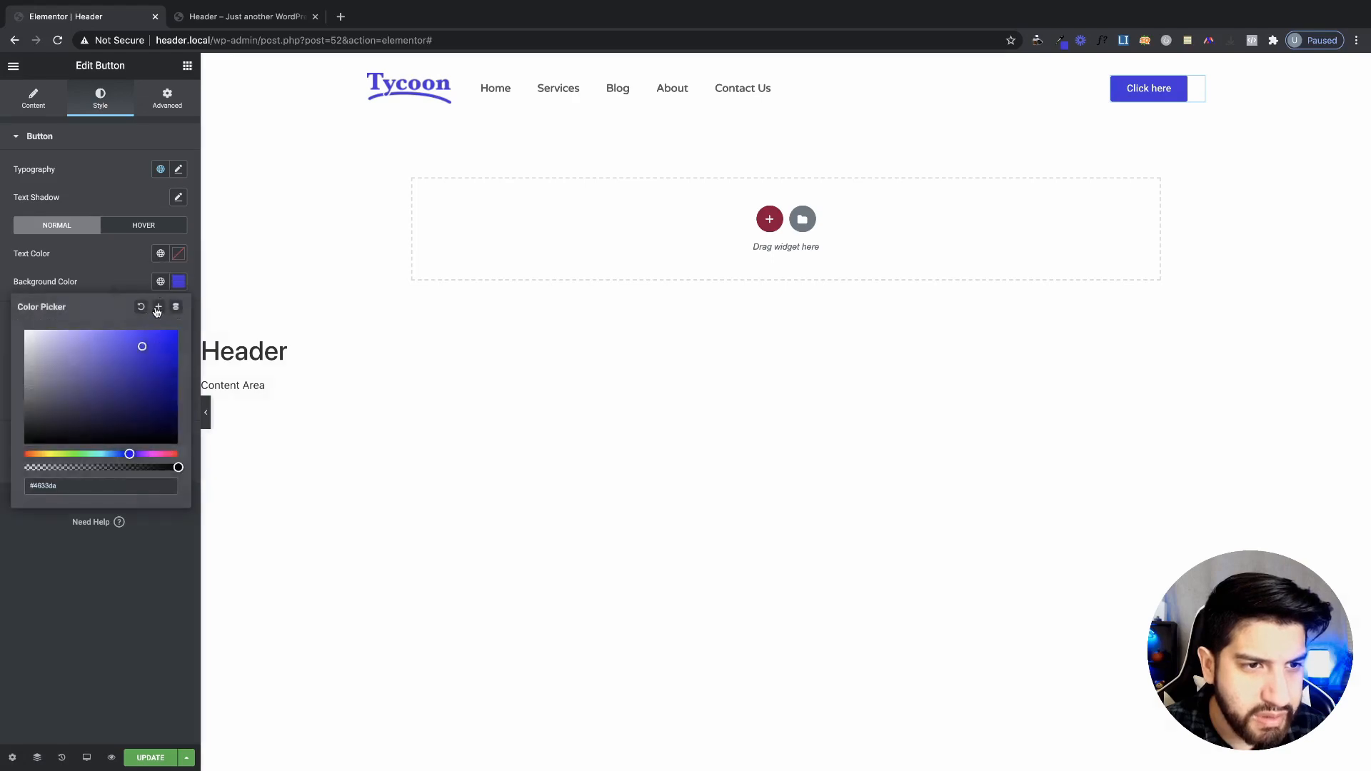
click(735, 469)
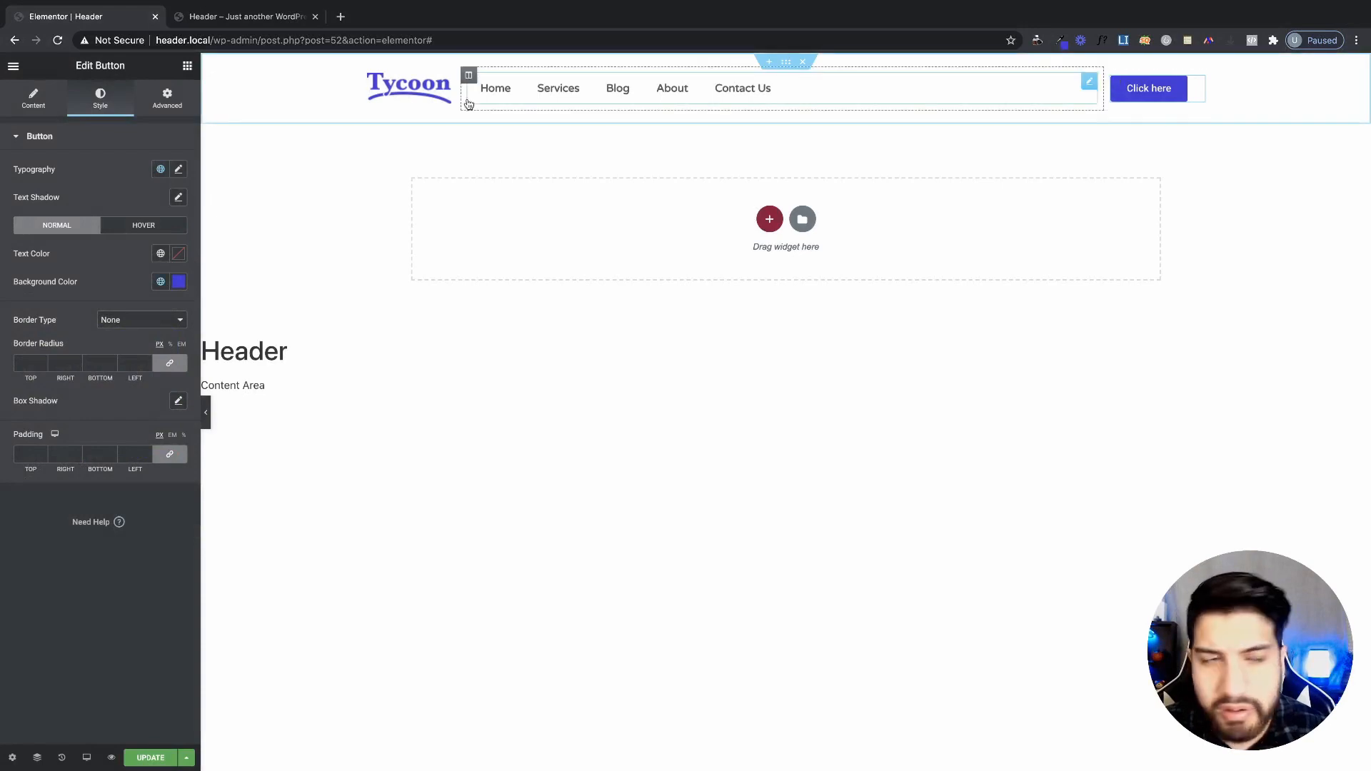
- Check the live homepage, then change the header button's text to "Book A Call" and slightly widen its column
click(24, 100)
click(243, 17)
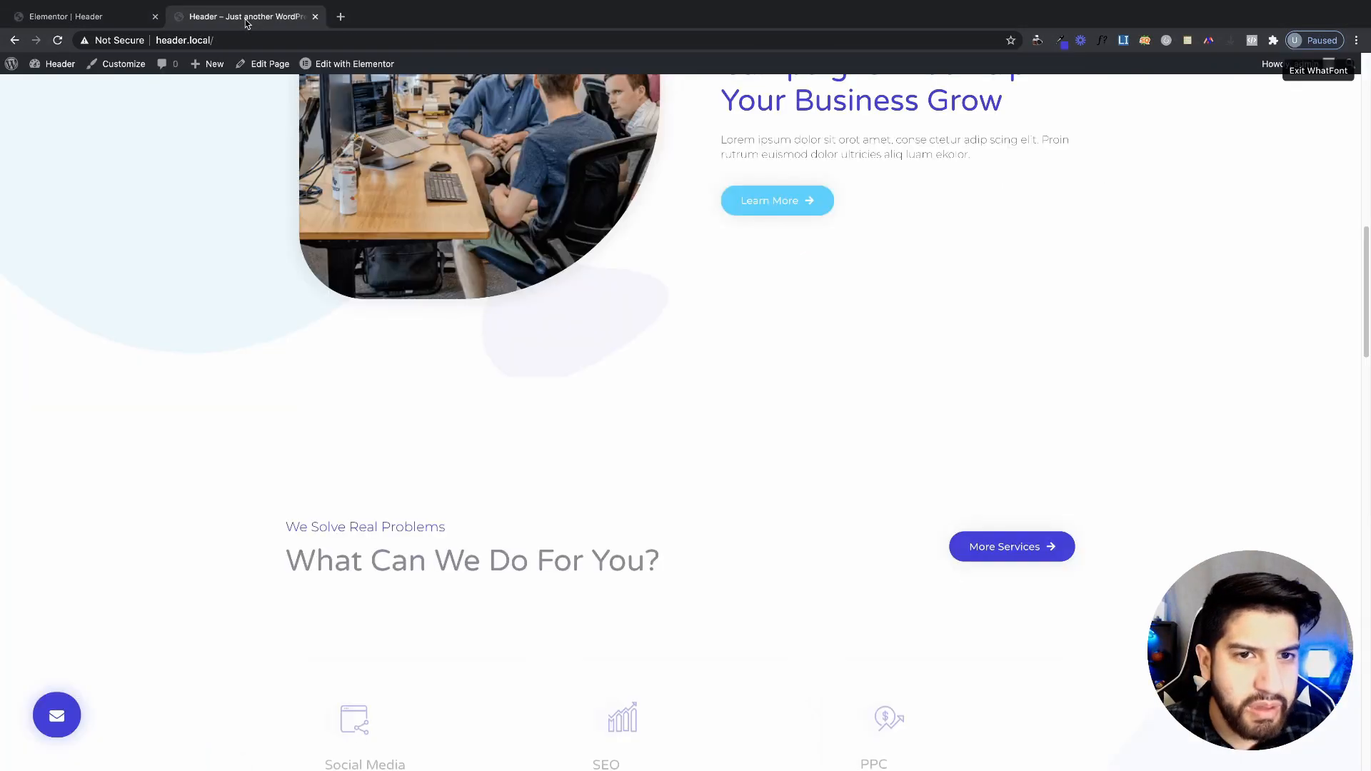
scroll(785, 336, up, 10)
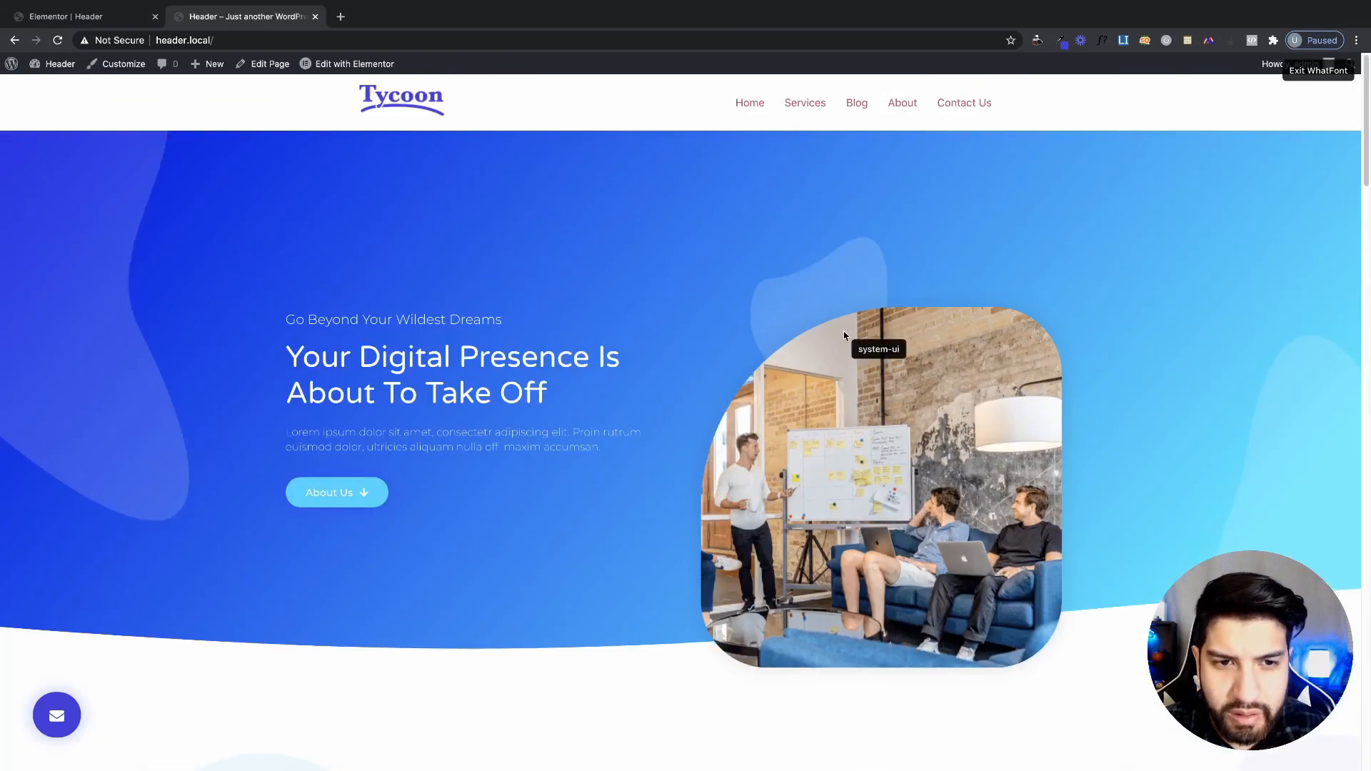
click(85, 15)
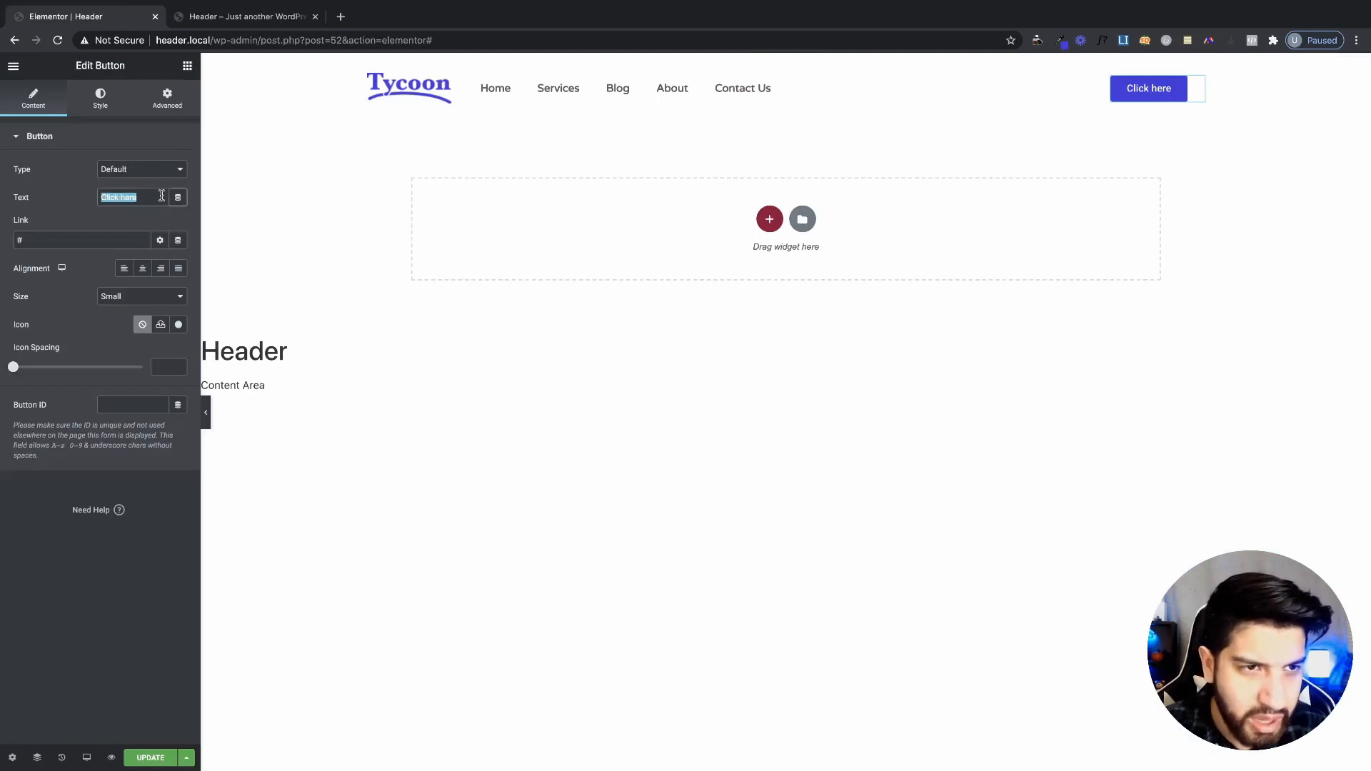
text(Book)
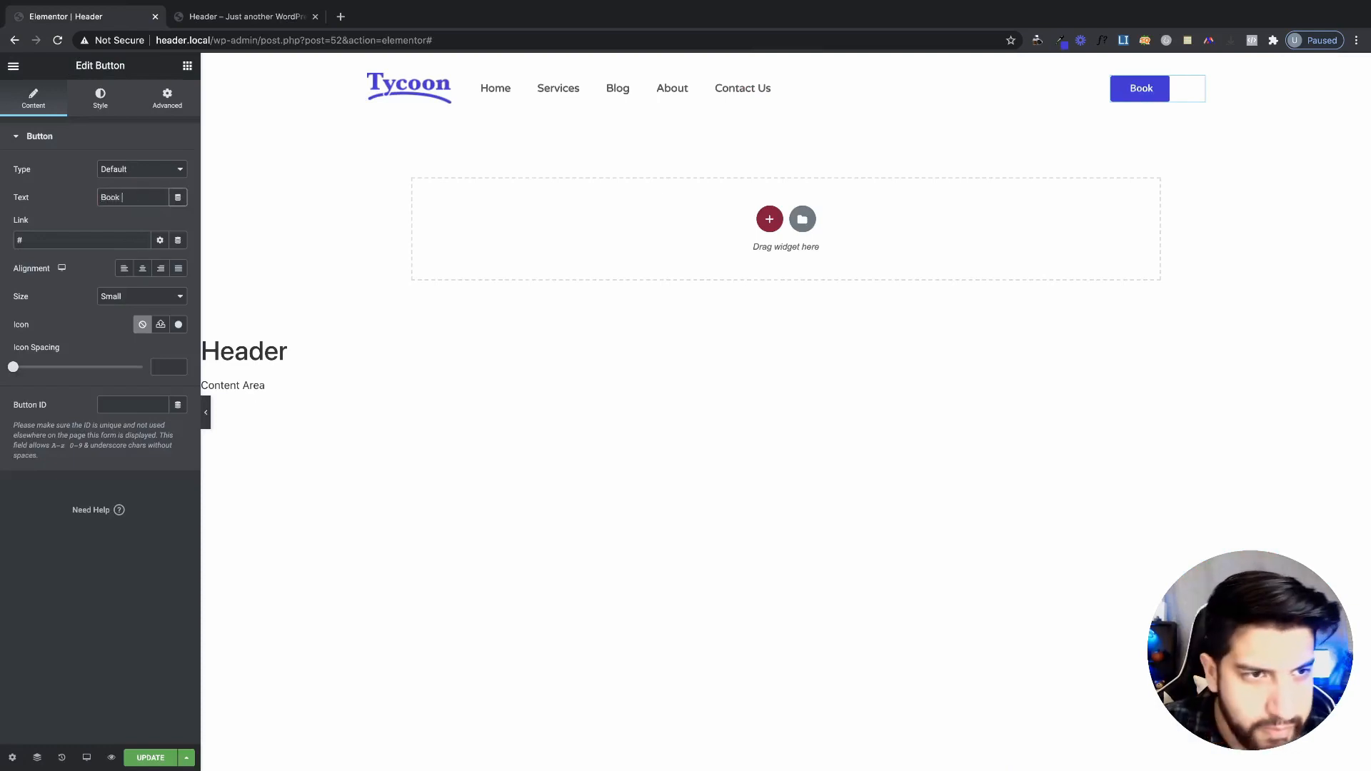
text( A Call)
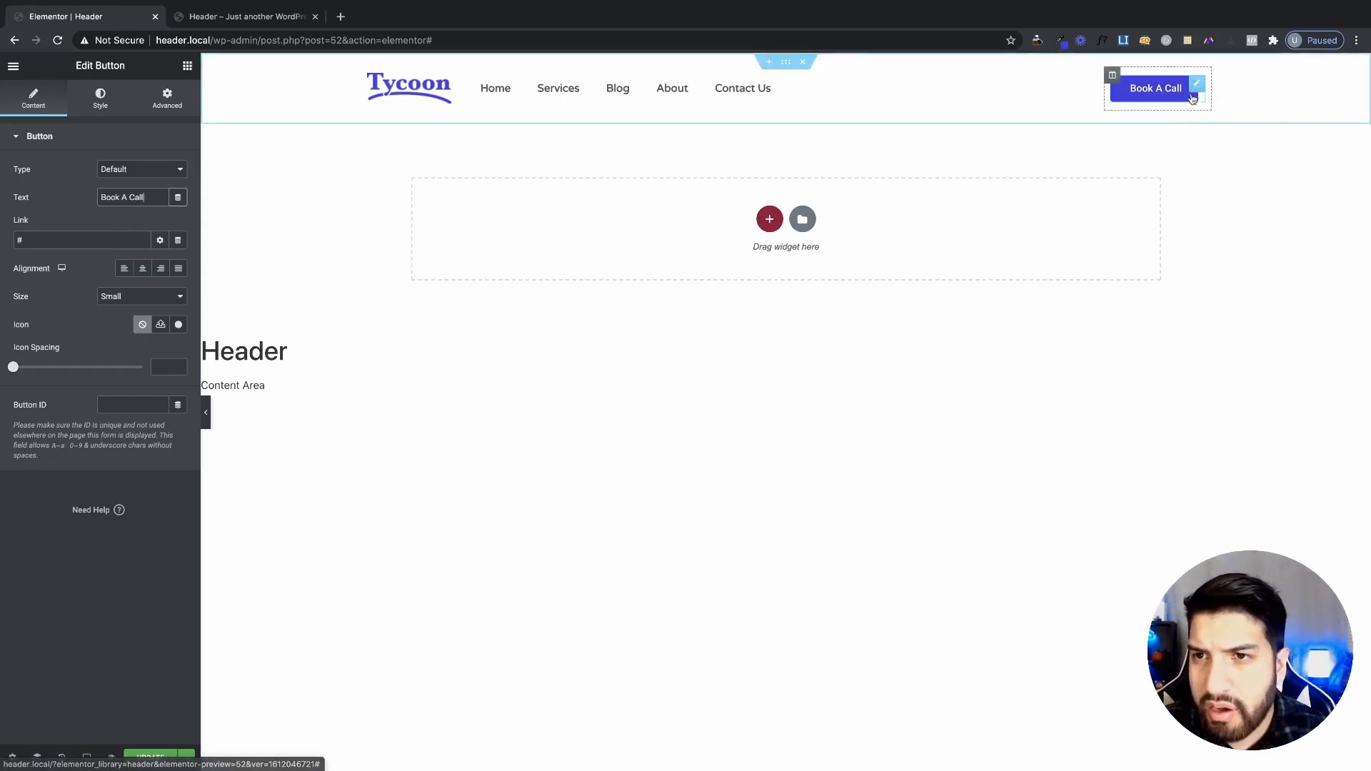
drag(1105, 92, 1097, 91)
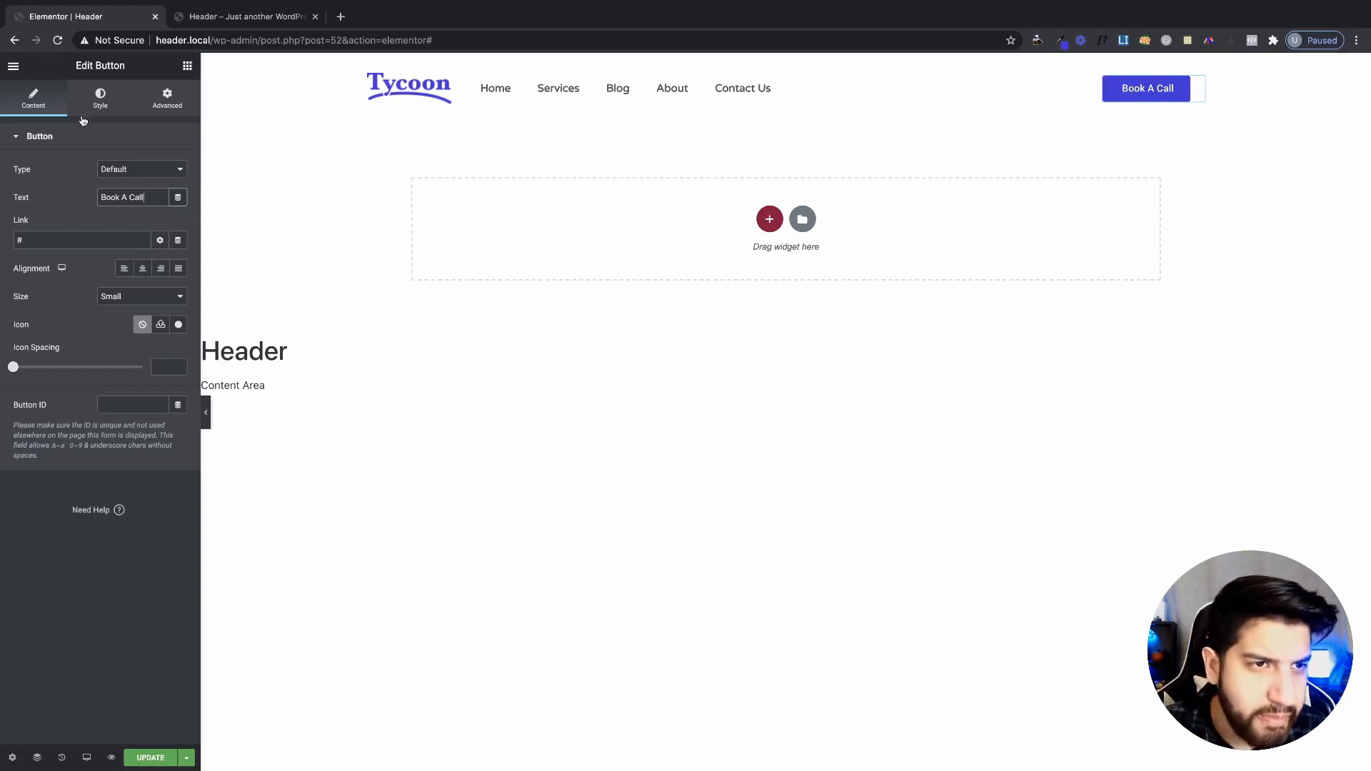
- Adjust the font size in the "Book A Call" button's typography settings
click(100, 98)
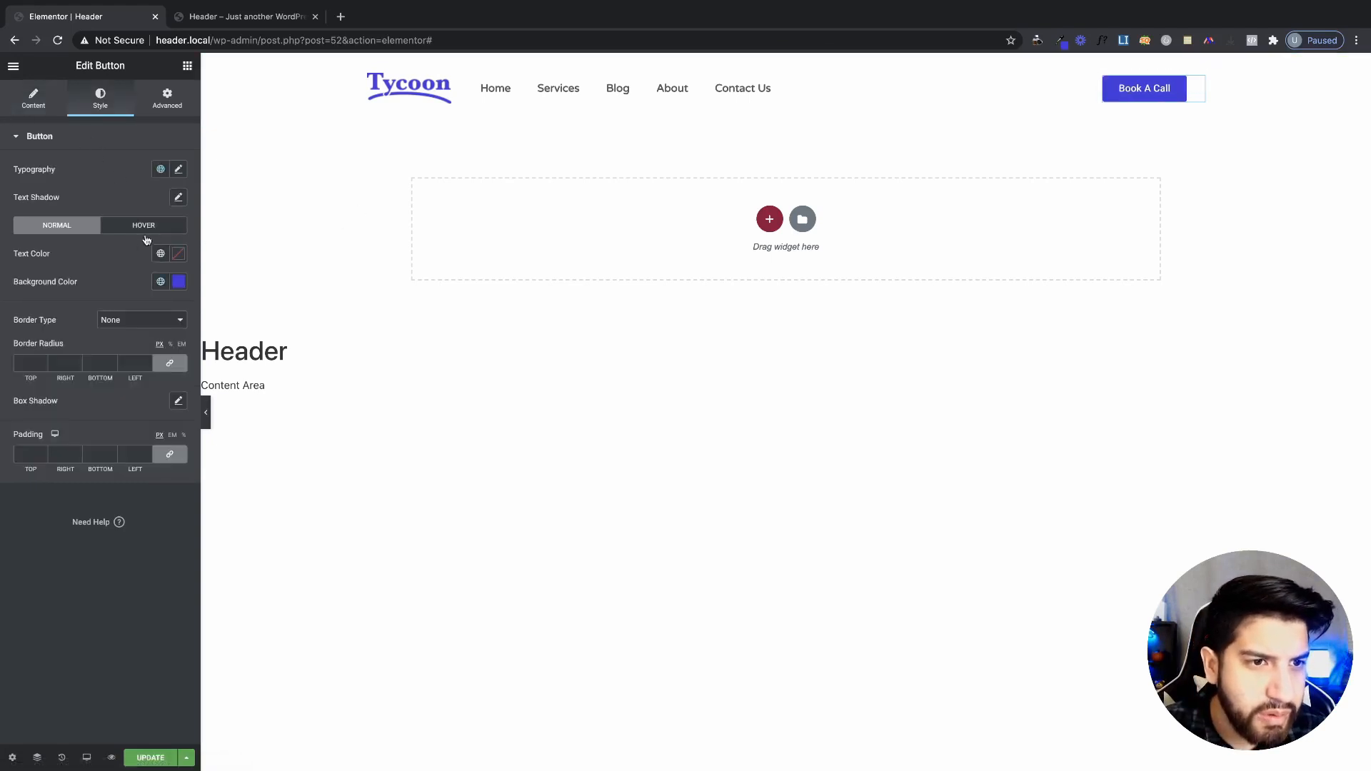
click(178, 170)
drag(24, 276, 28, 277)
- Check the shape of the homepage's buttons, then set the header button's border radius to 100 on all corners
click(236, 15)
scroll(309, 273, down, 5)
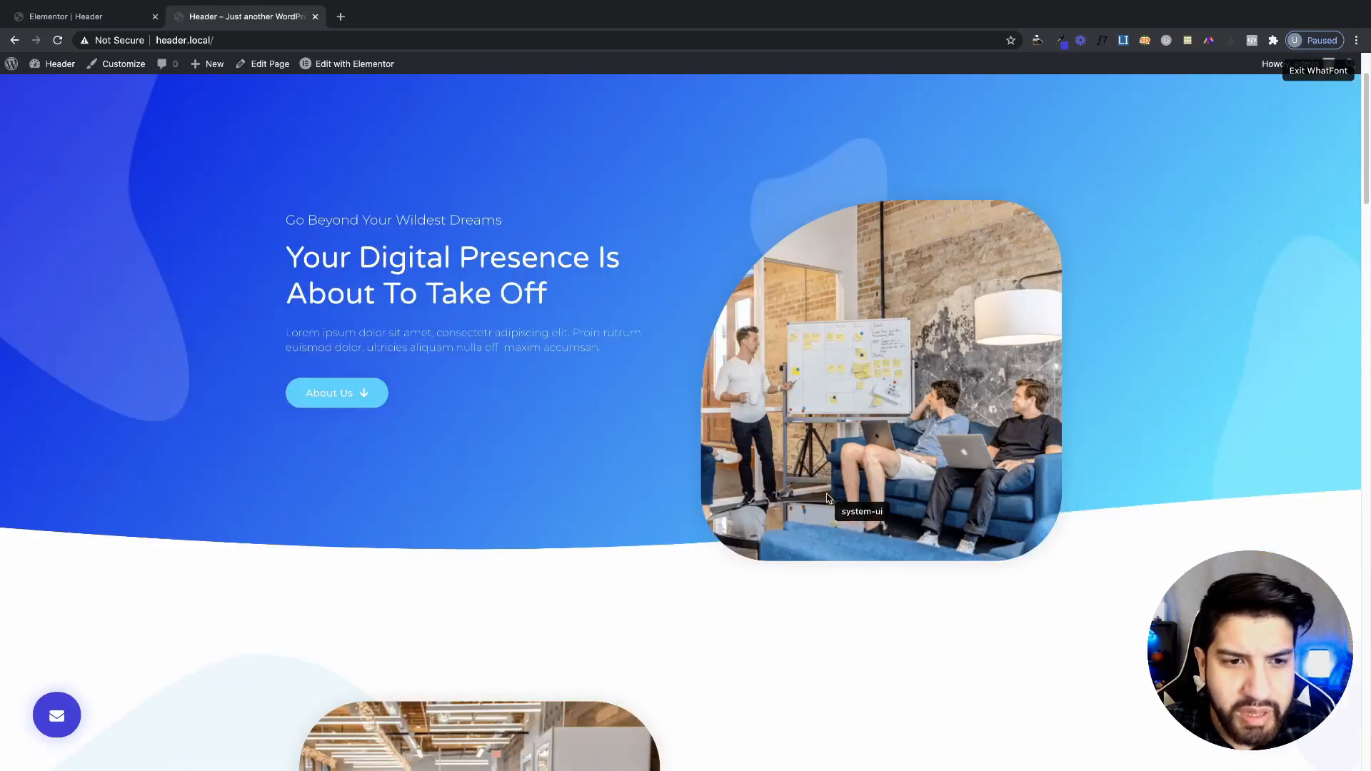
scroll(310, 273, up, 5)
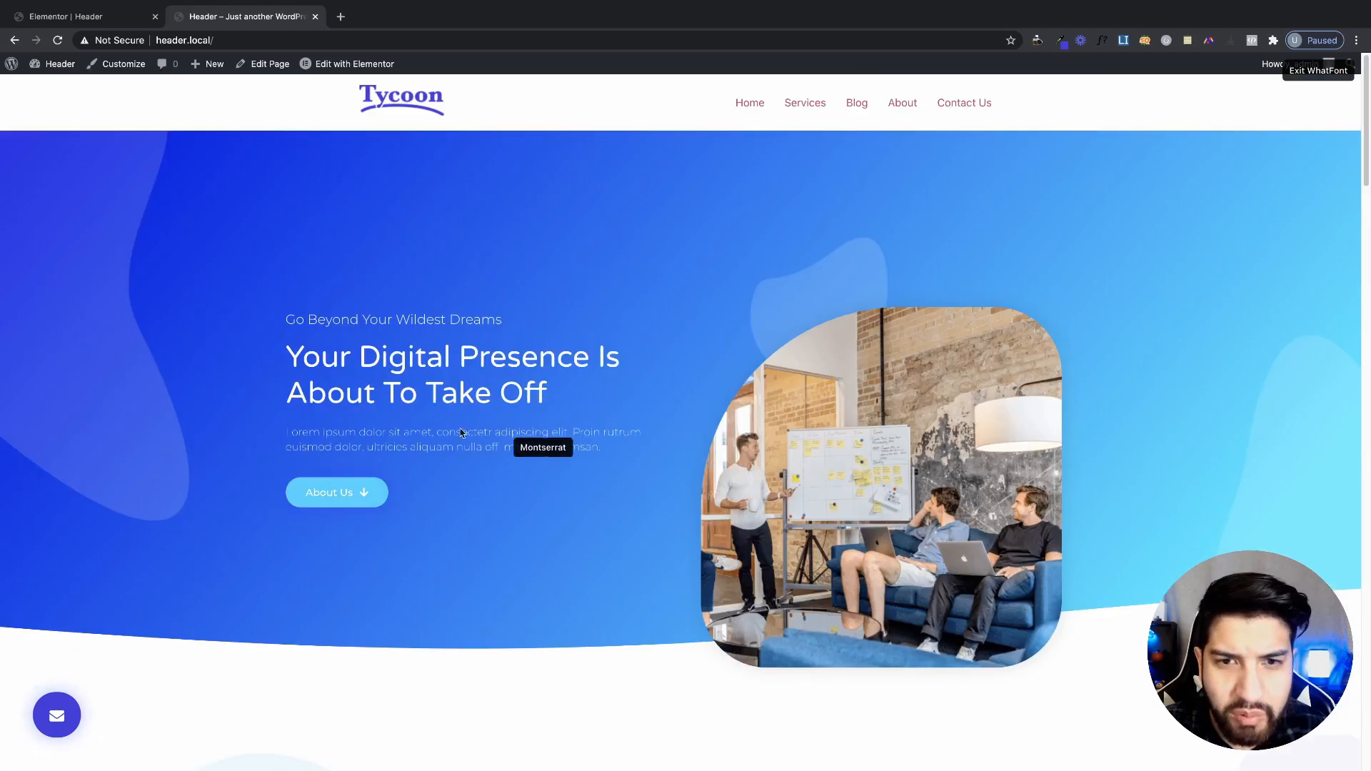
scroll(318, 493, down, 8)
scroll(345, 417, down, 6)
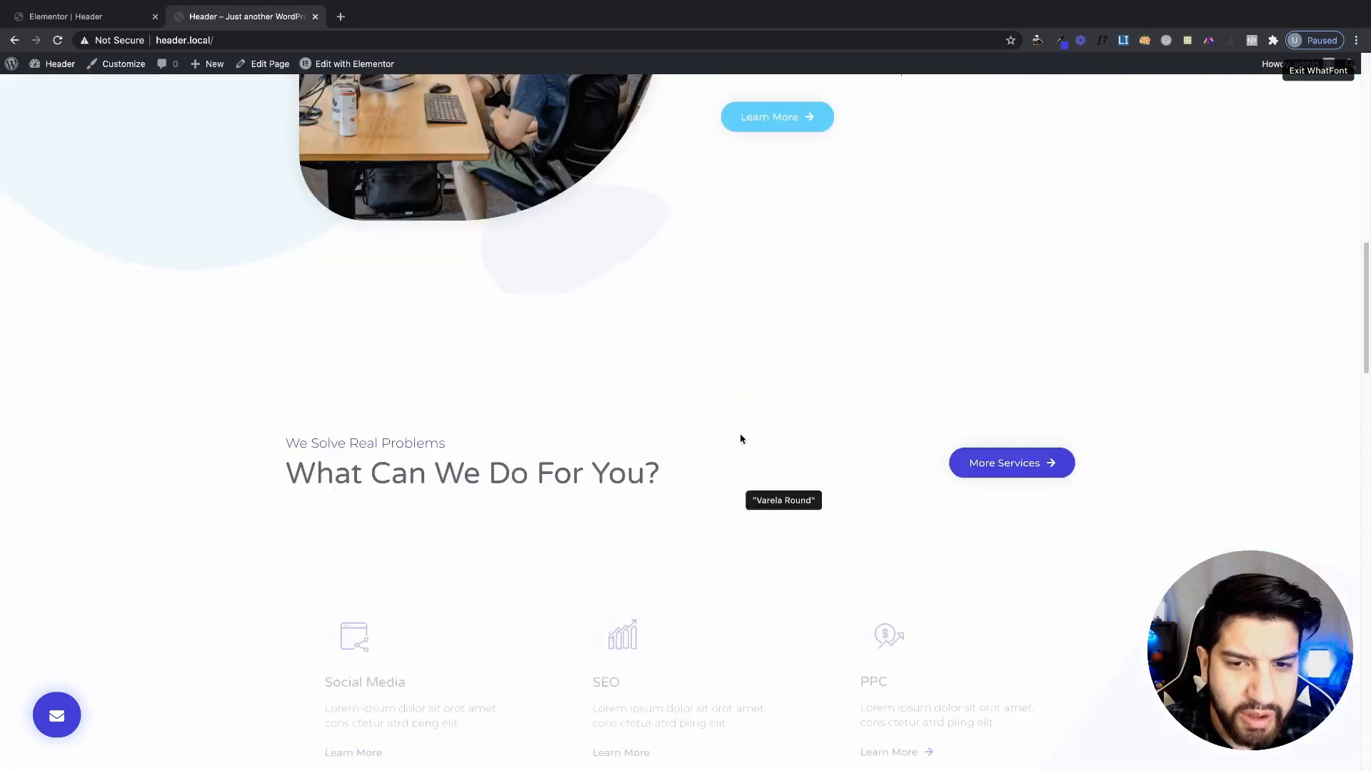
scroll(786, 317, up, 3)
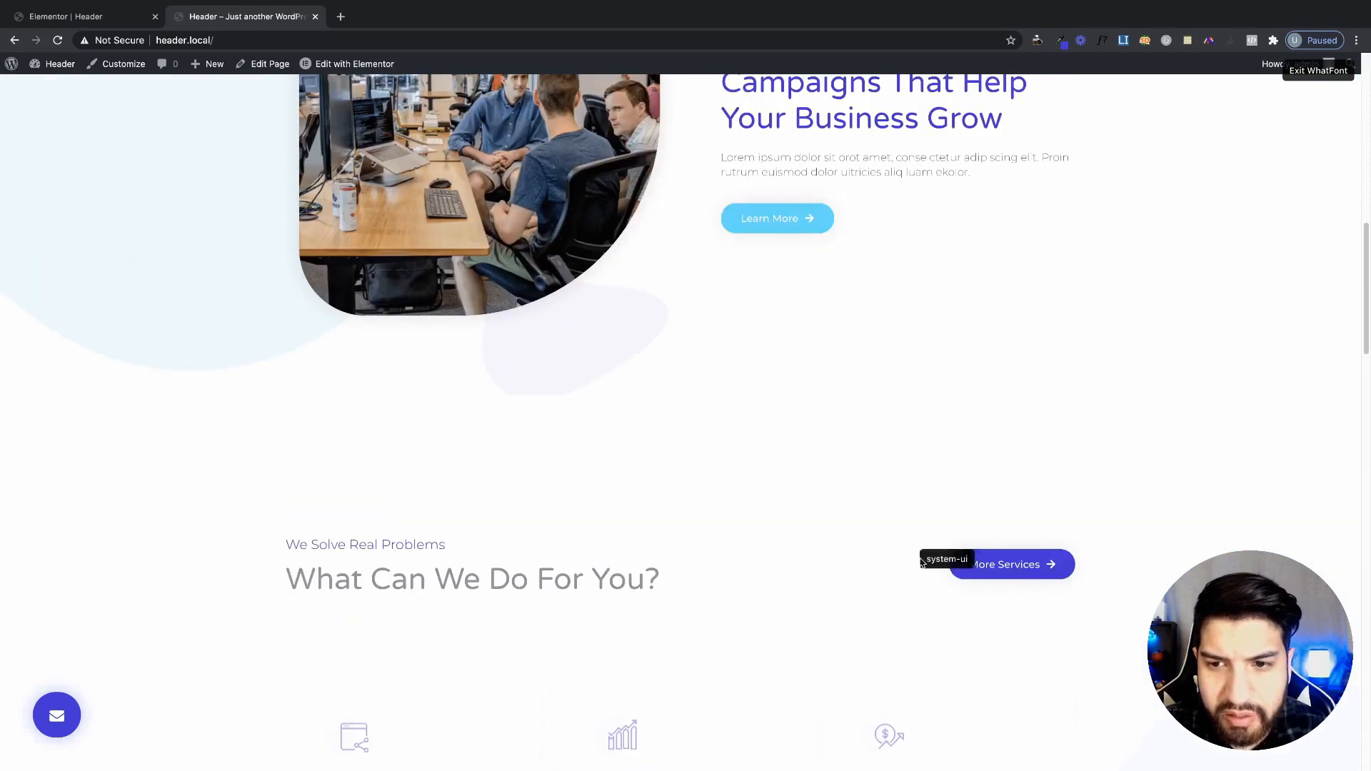
click(69, 22)
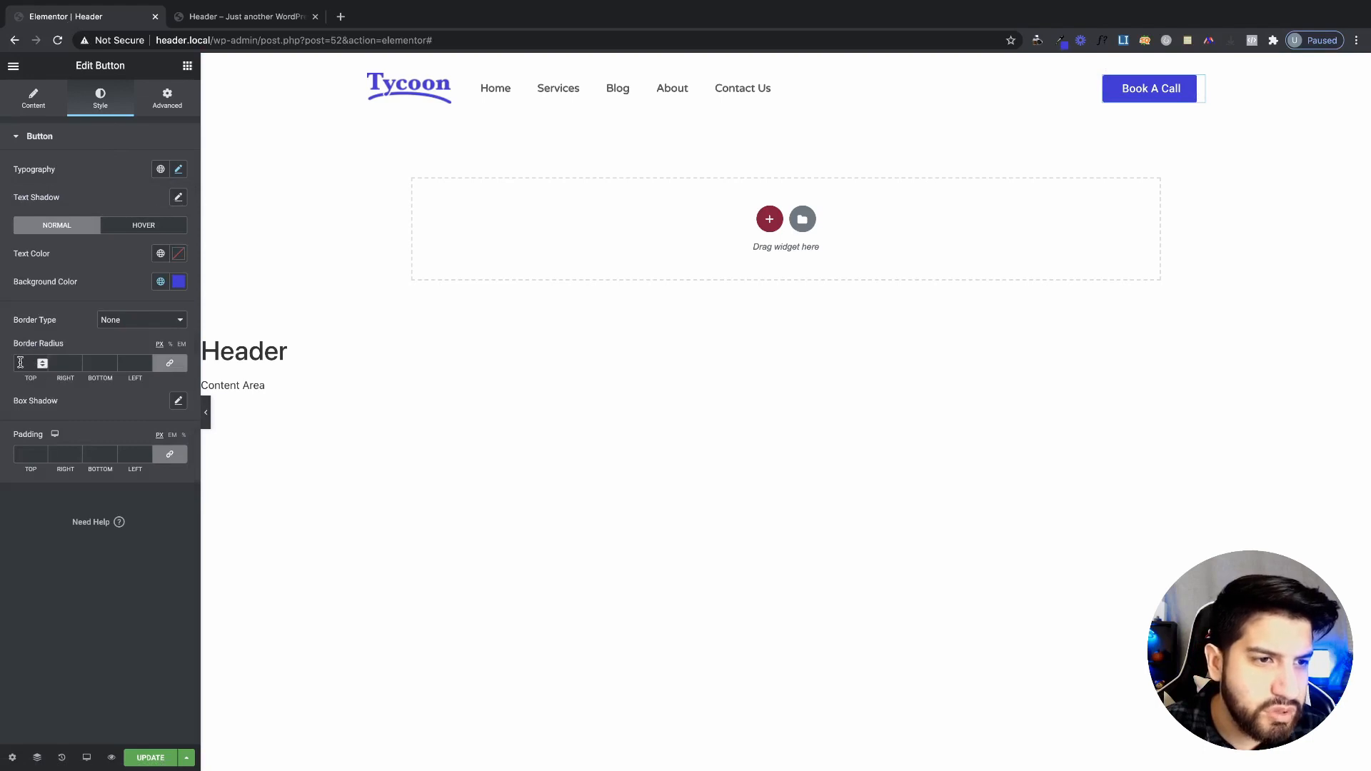
click(60, 363)
text(100)
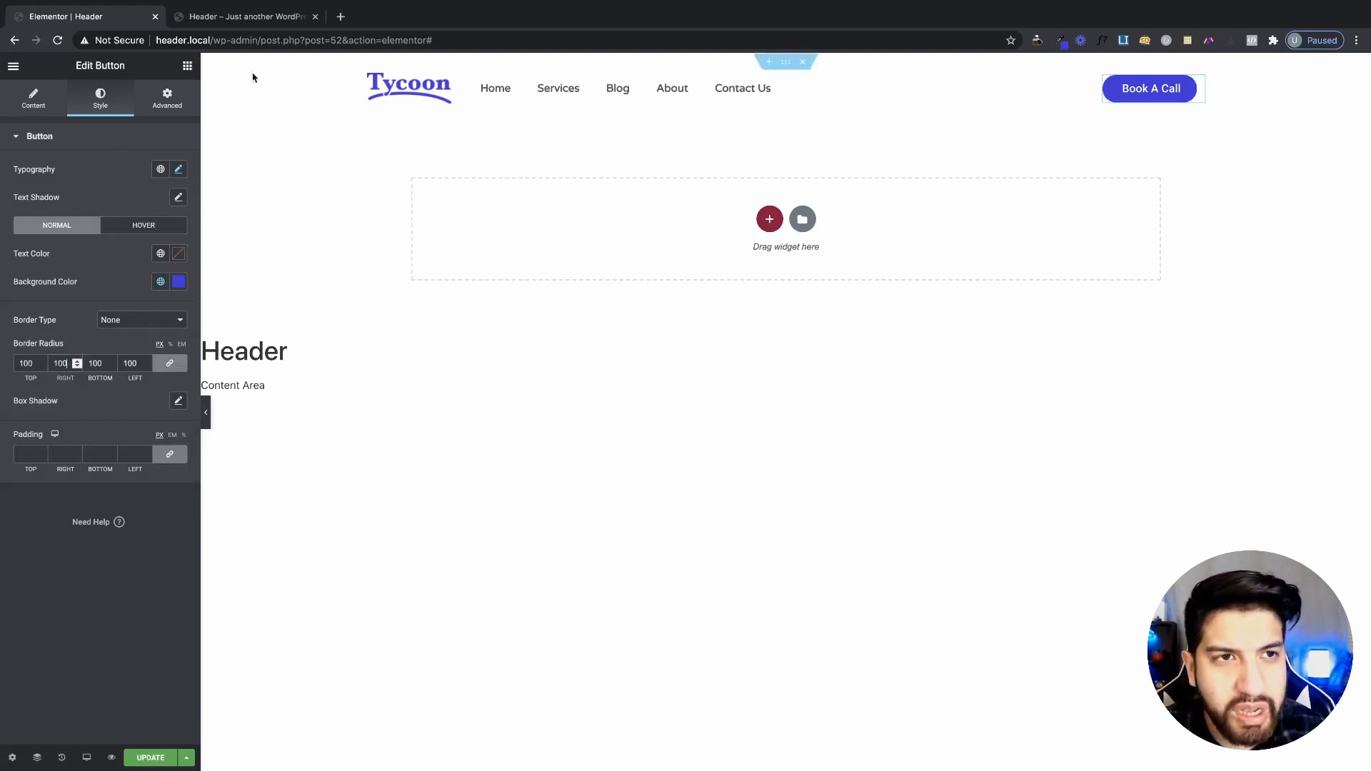
- Check the font of the homepage's "More Services" button, then set the header button's font family to Montserrat
click(240, 17)
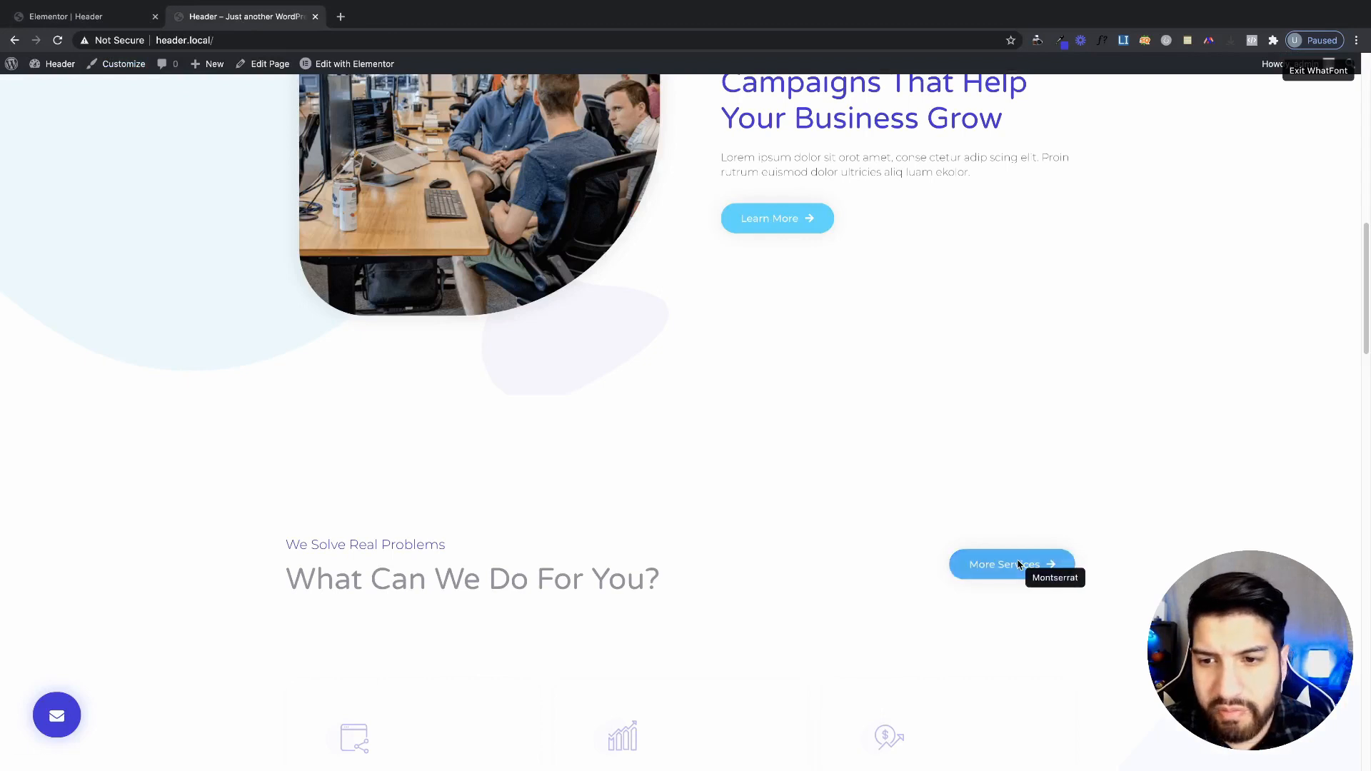
click(84, 20)
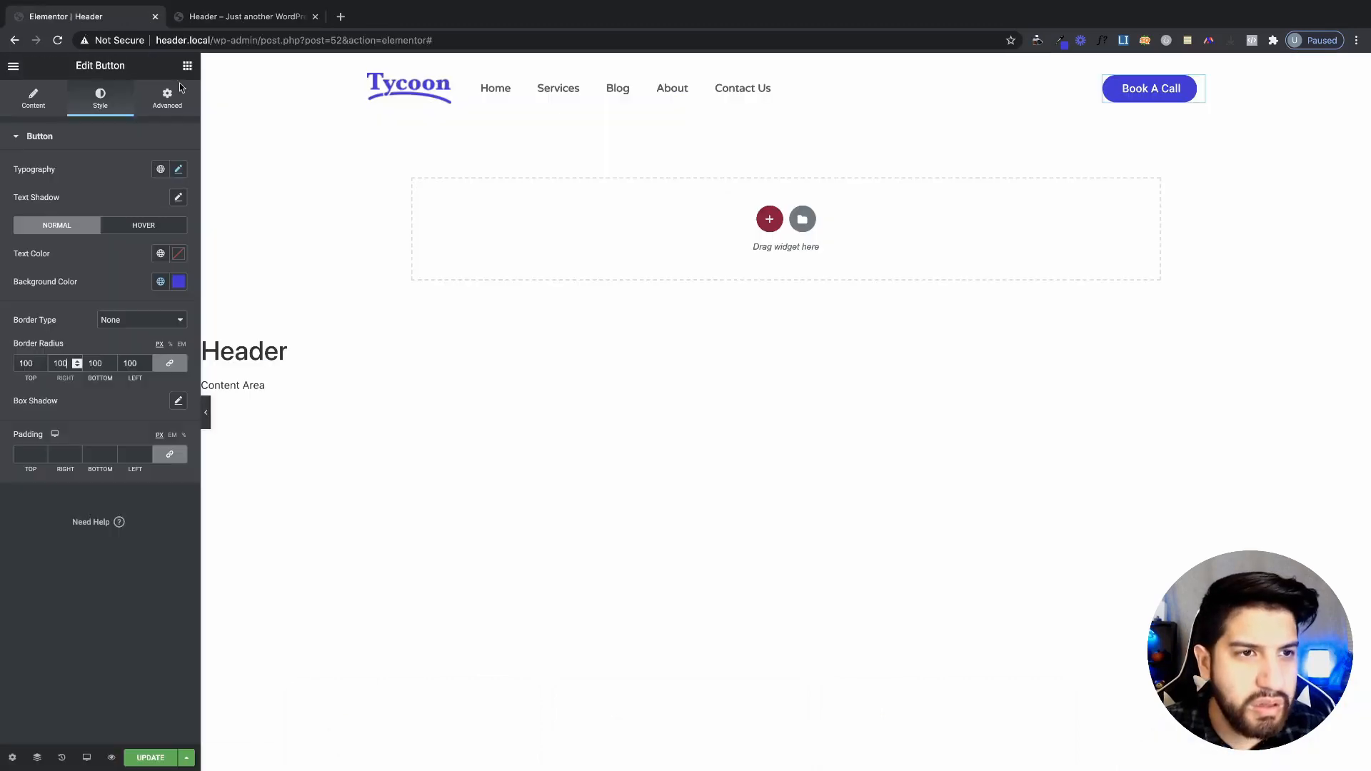
click(179, 169)
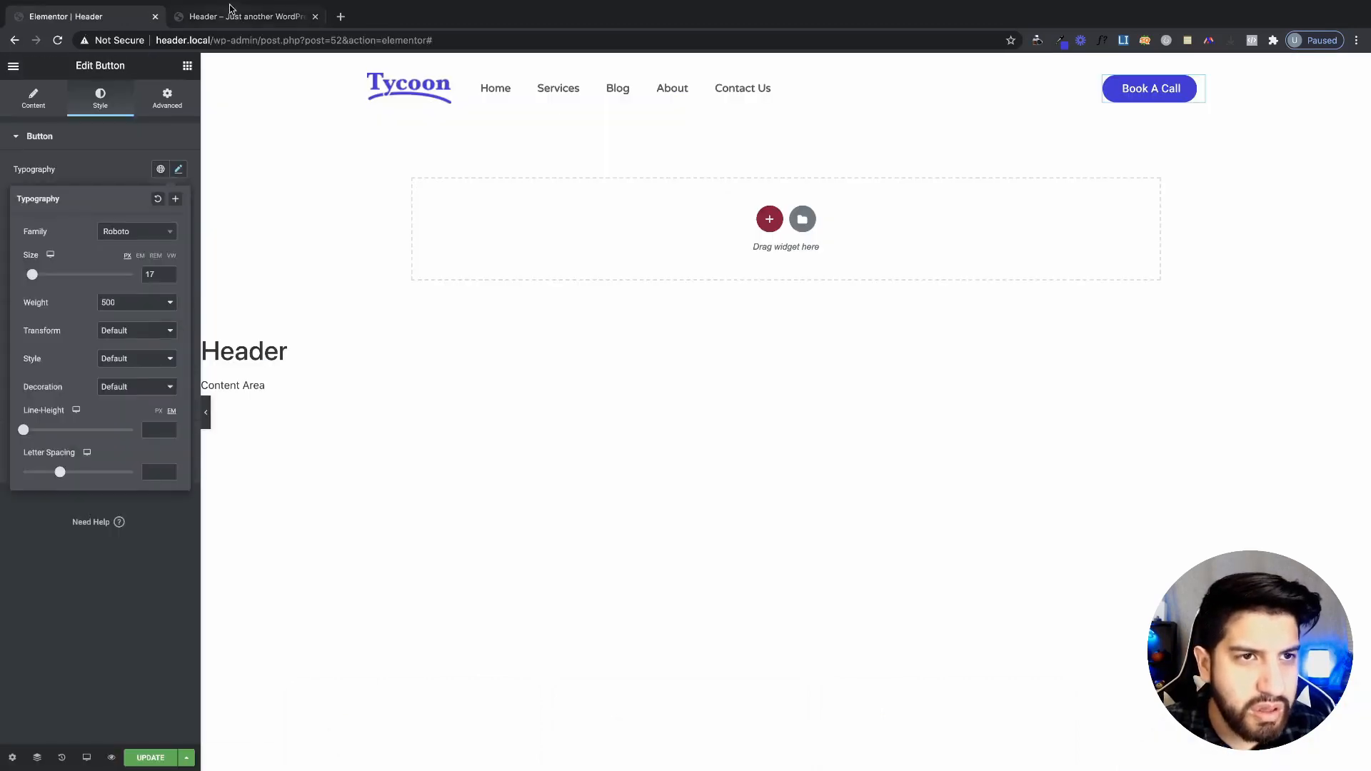
click(116, 233)
text(mont)
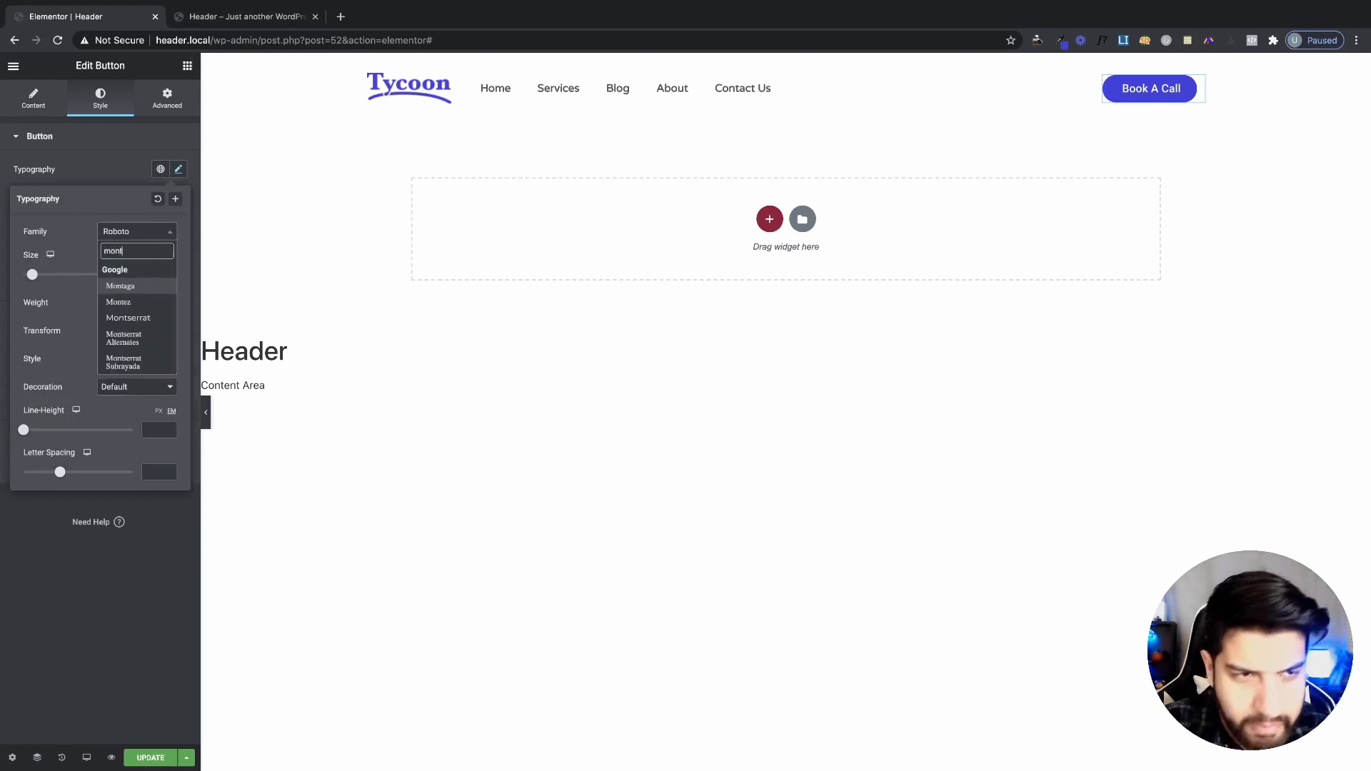
click(133, 318)
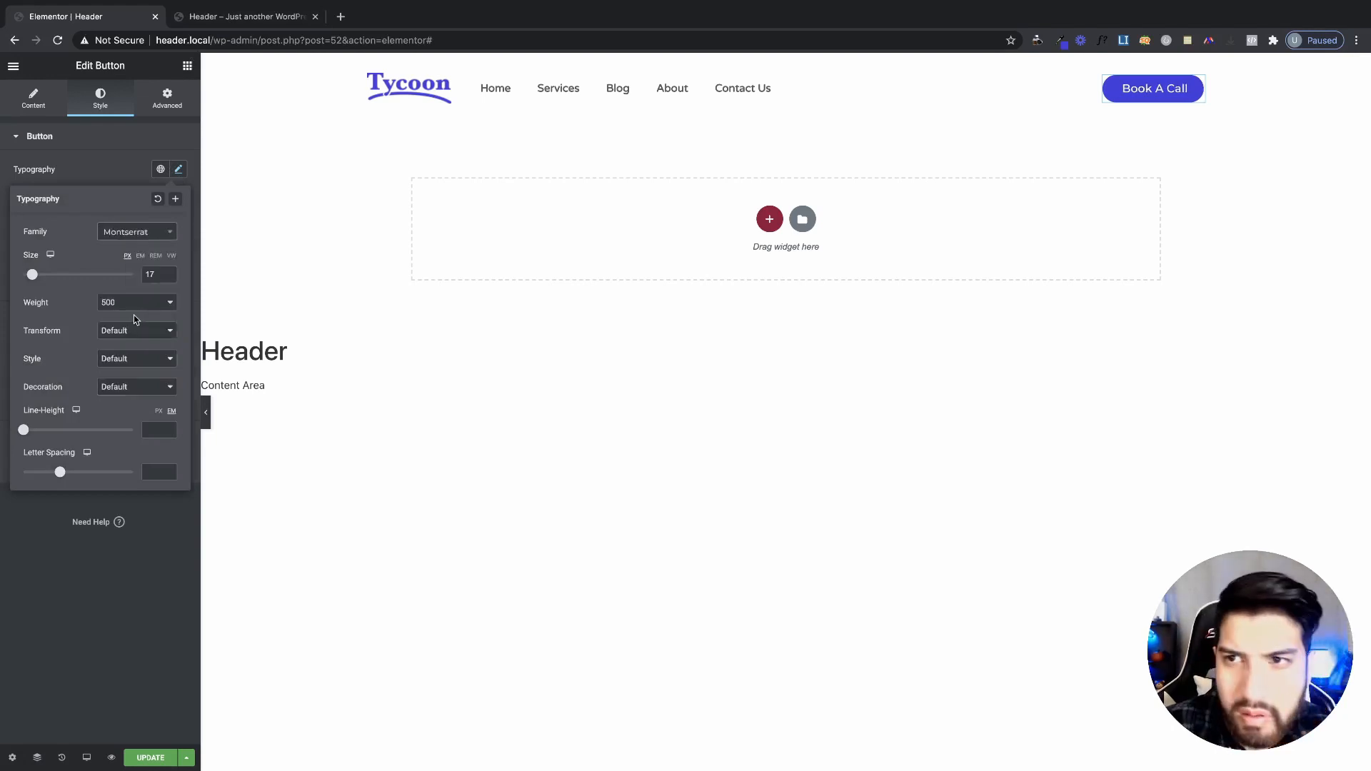
- Compare with the homepage's "More Services" button, then add a right arrow icon positioned after the header button's text
click(254, 16)
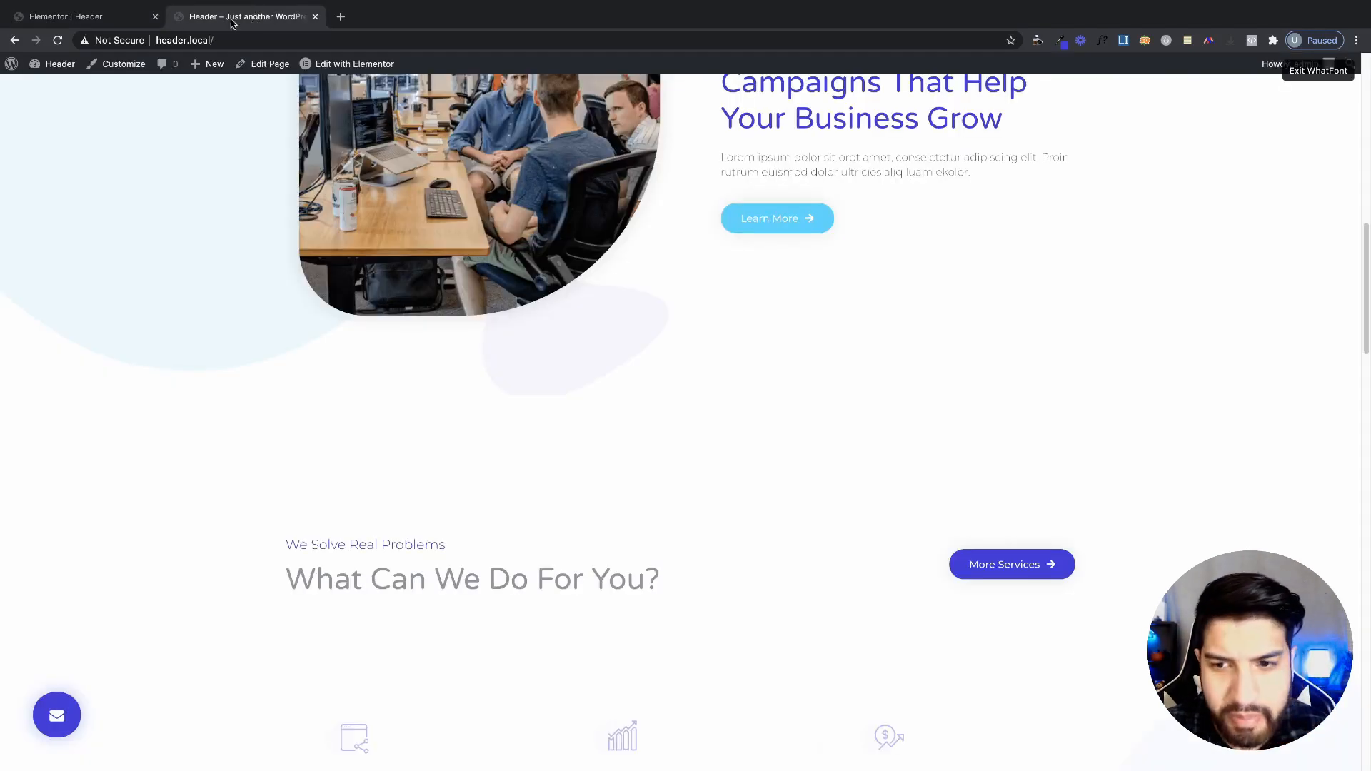
click(100, 16)
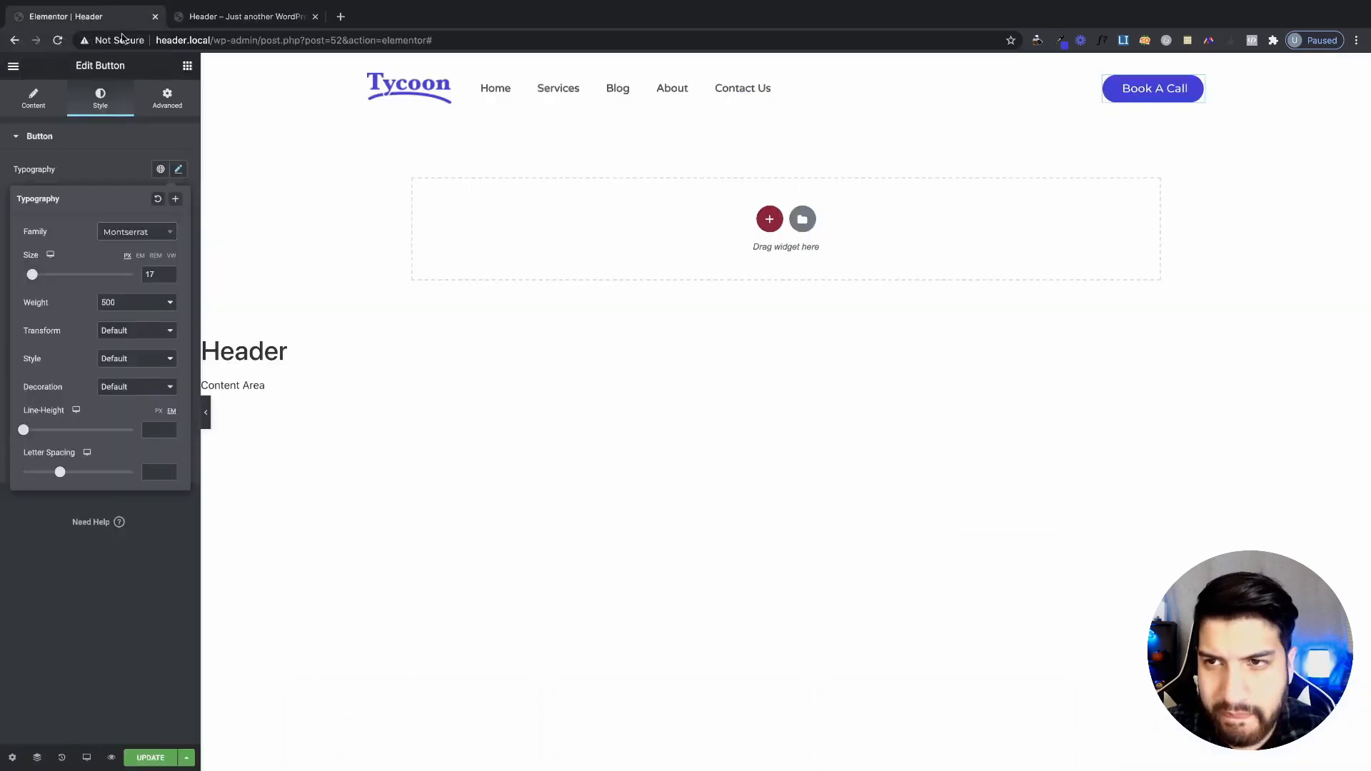
click(36, 103)
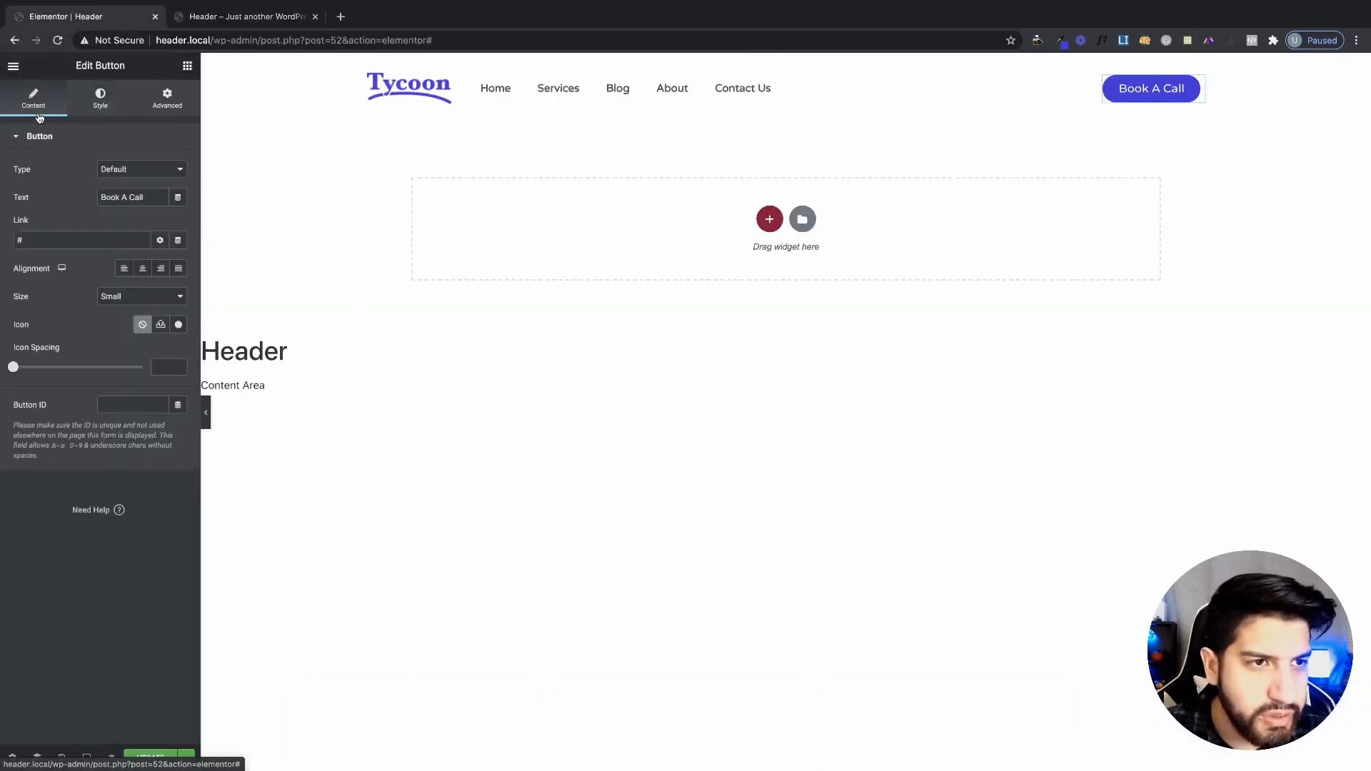
click(176, 325)
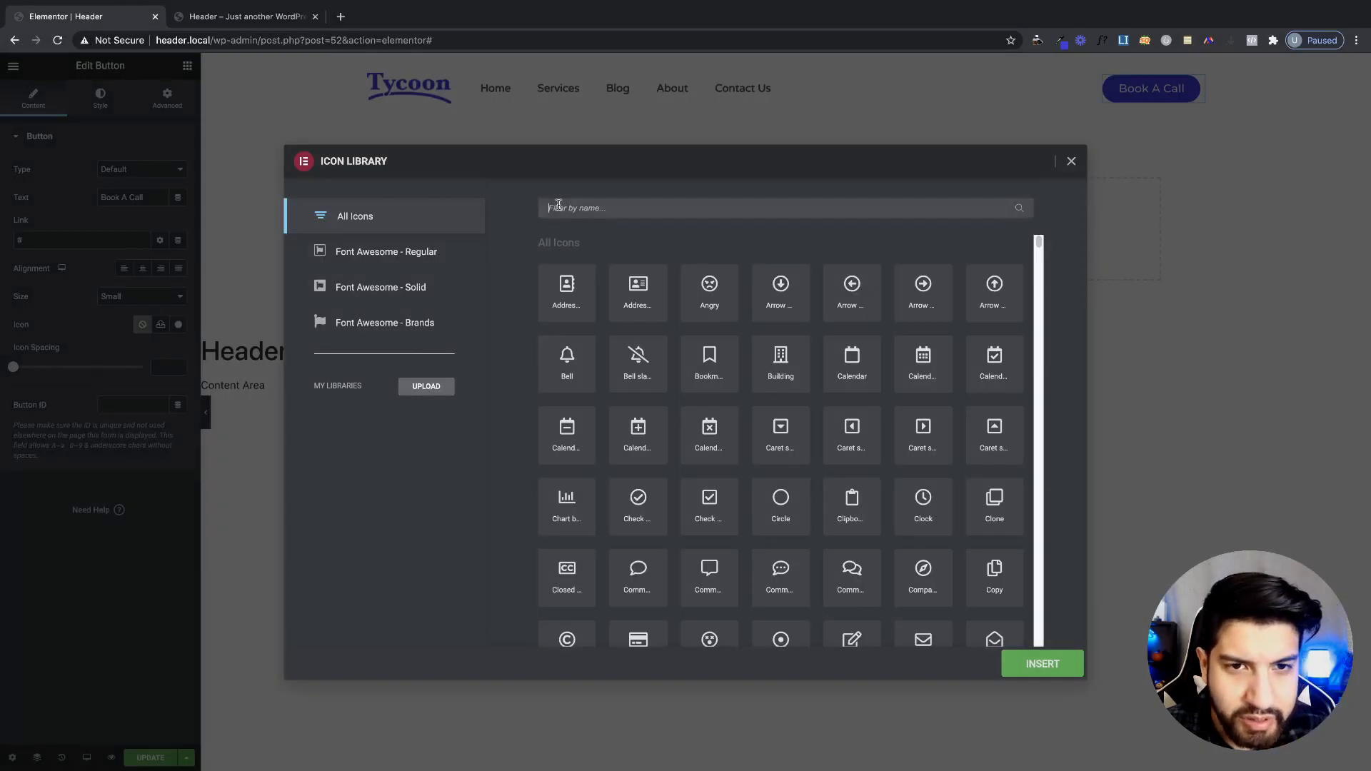
text(arro)
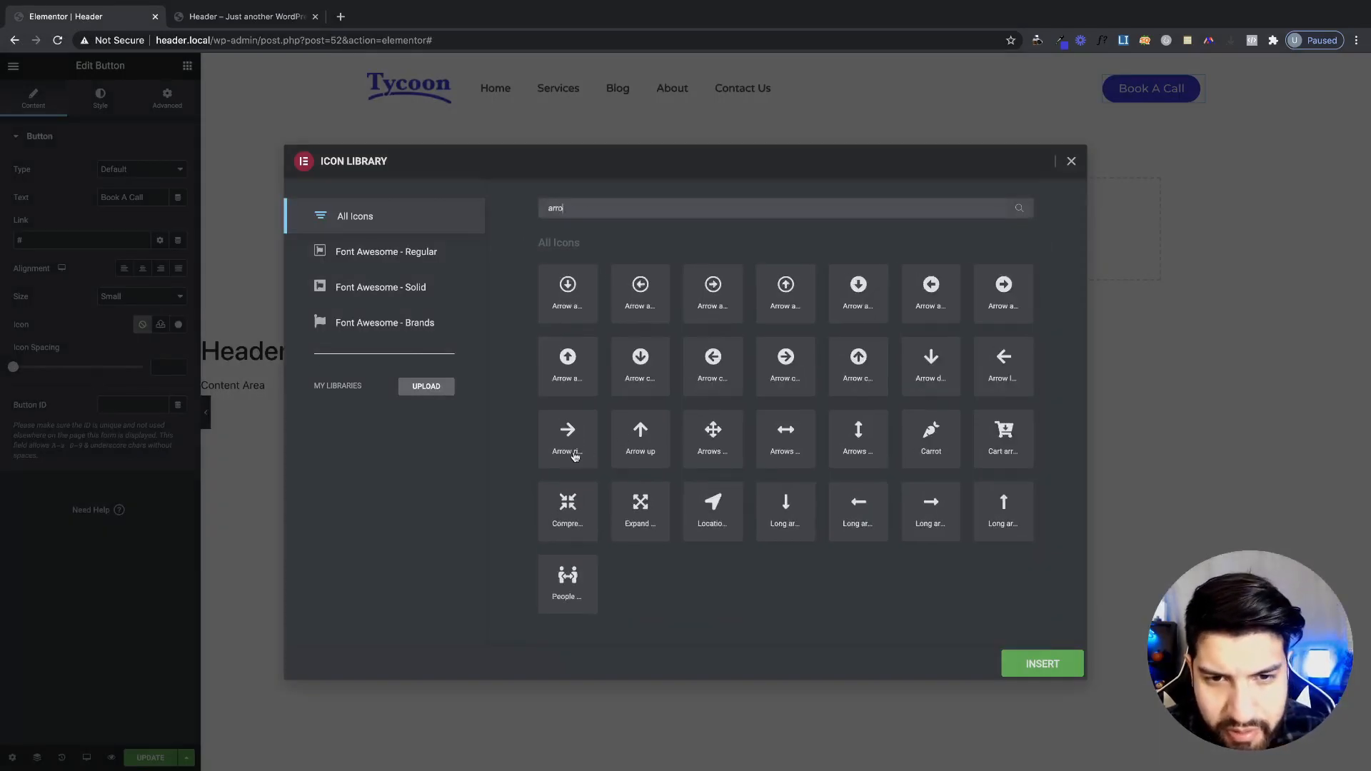
click(568, 432)
click(1043, 664)
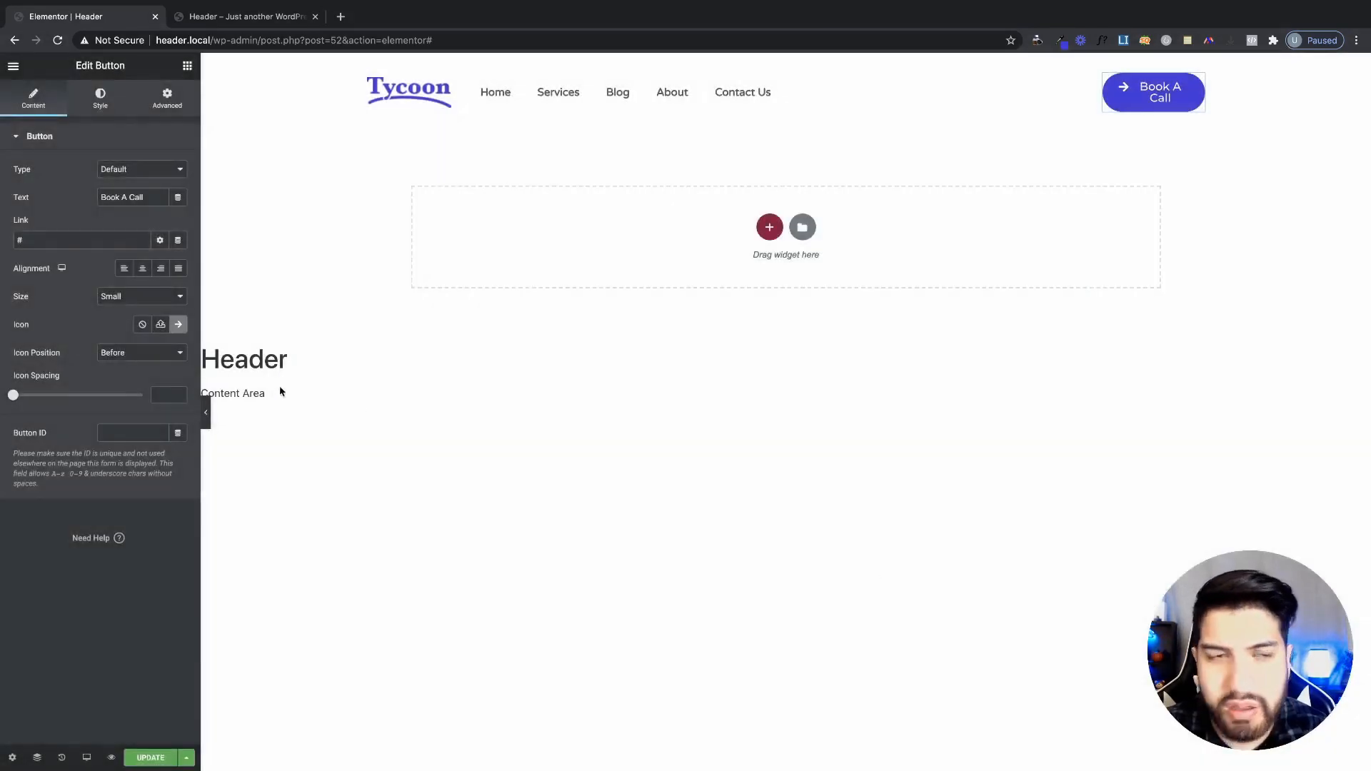
click(130, 352)
click(132, 364)
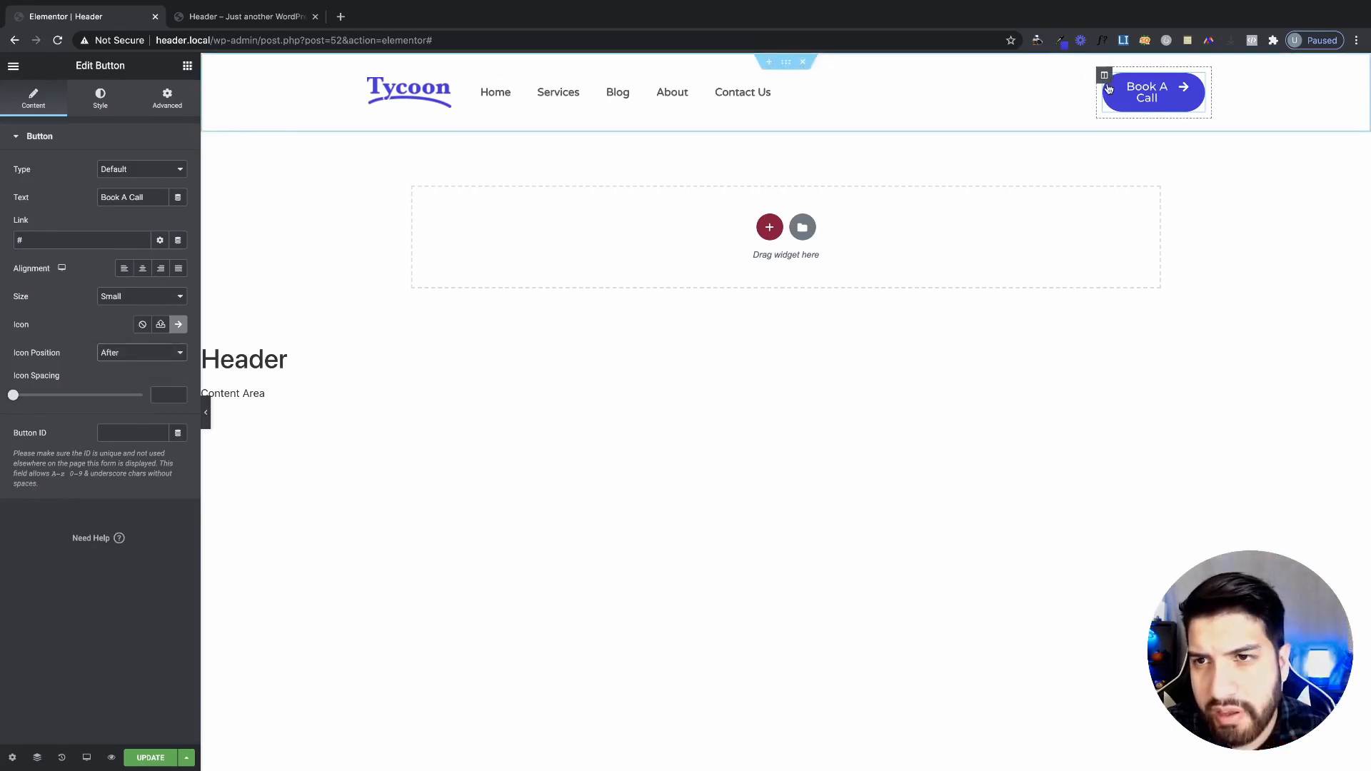
- Remove the arrow icon from the "Book A Call" button and widen the button's column slightly
drag(1097, 93, 1086, 87)
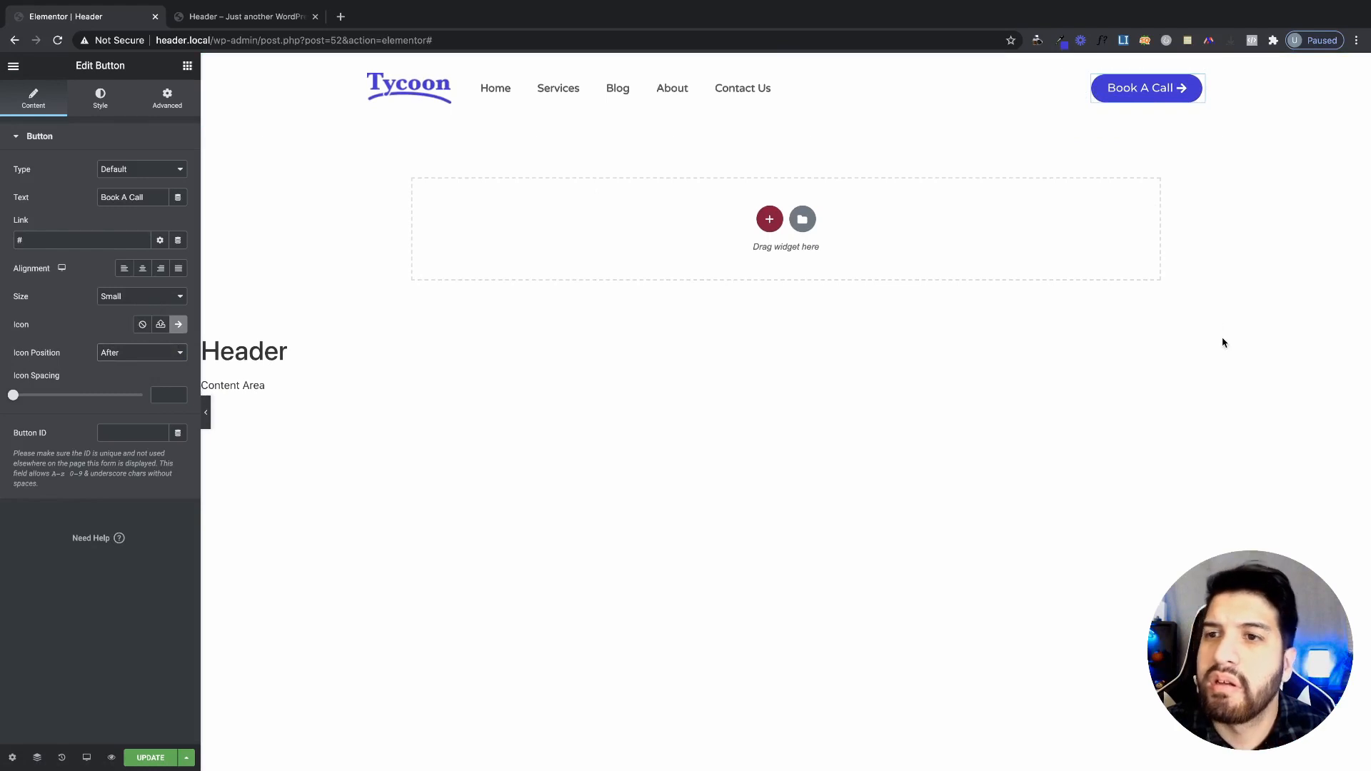
click(142, 327)
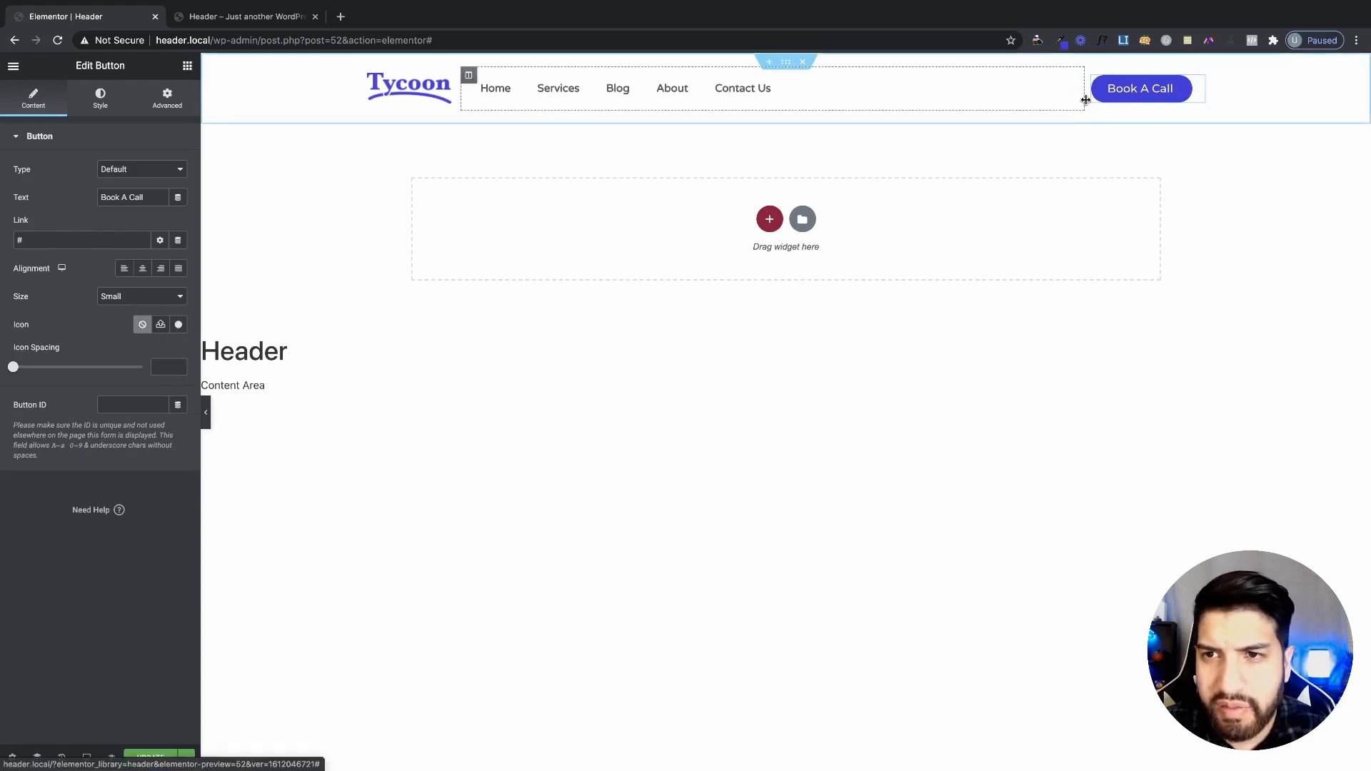
drag(1085, 100, 1078, 100)
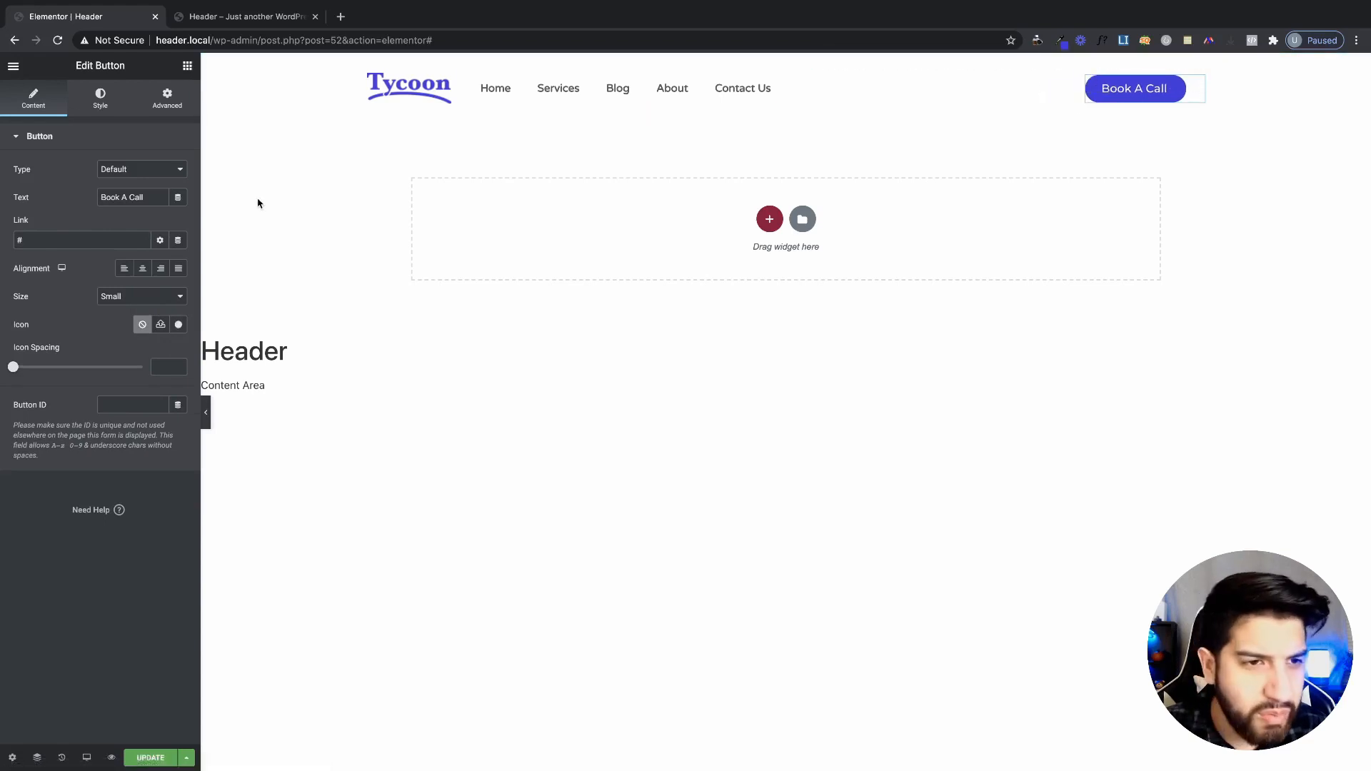
- Unlink the "Book A Call" button's padding values and set its top and bottom padding to 15
click(100, 98)
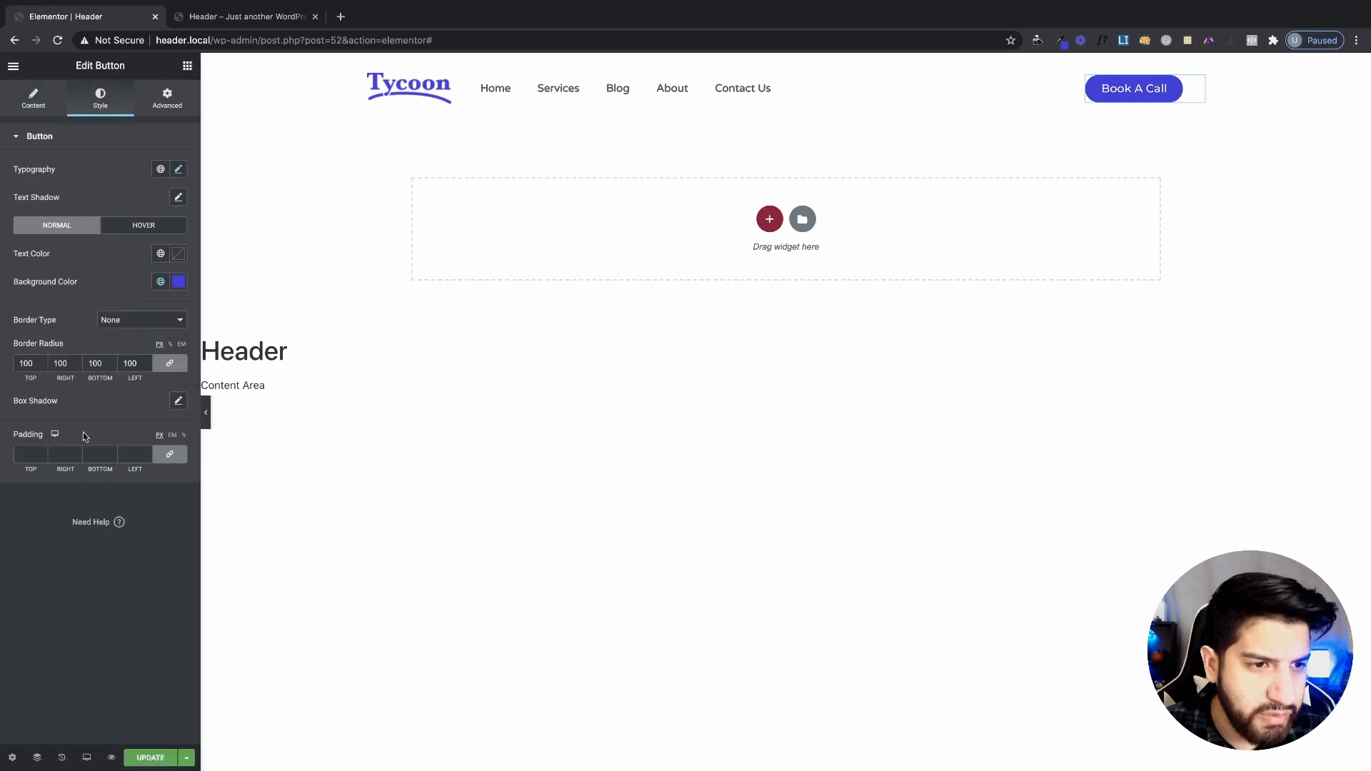
click(170, 454)
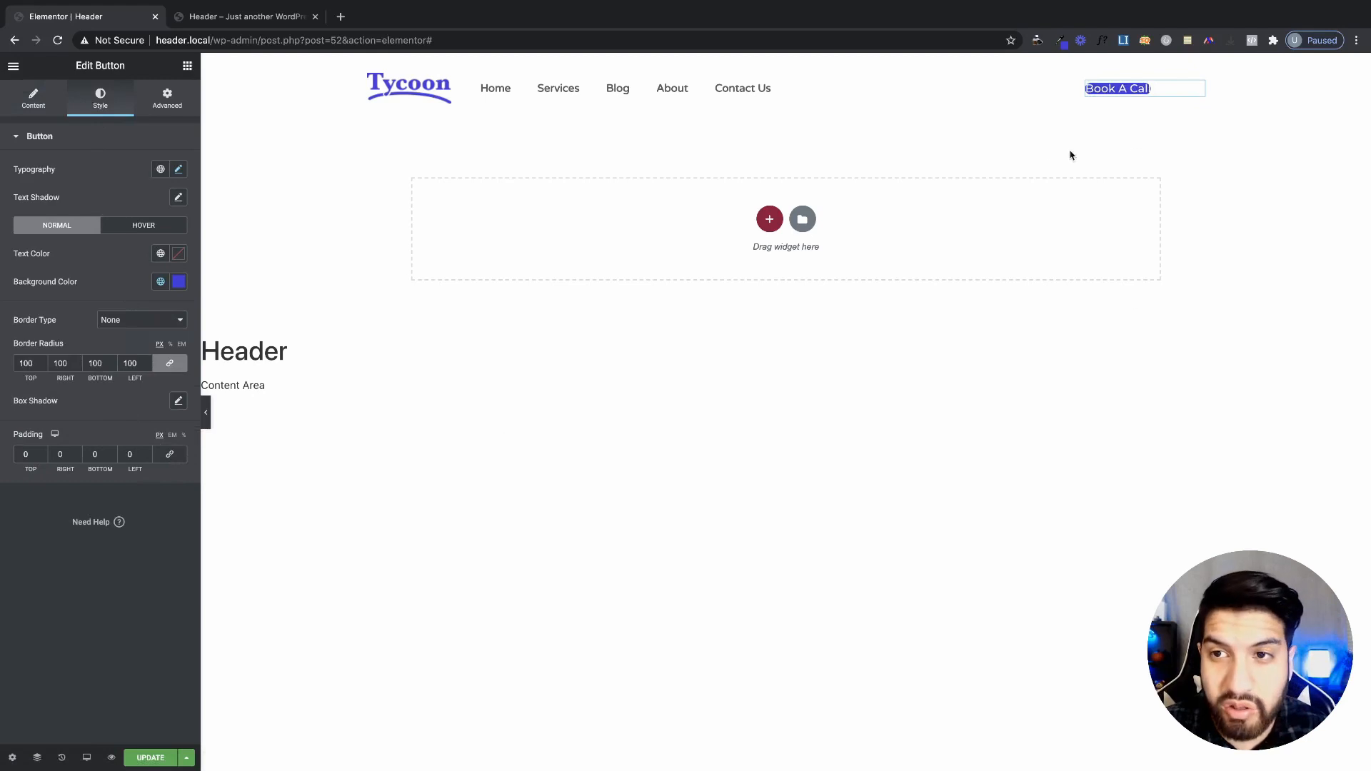
double_click(19, 452)
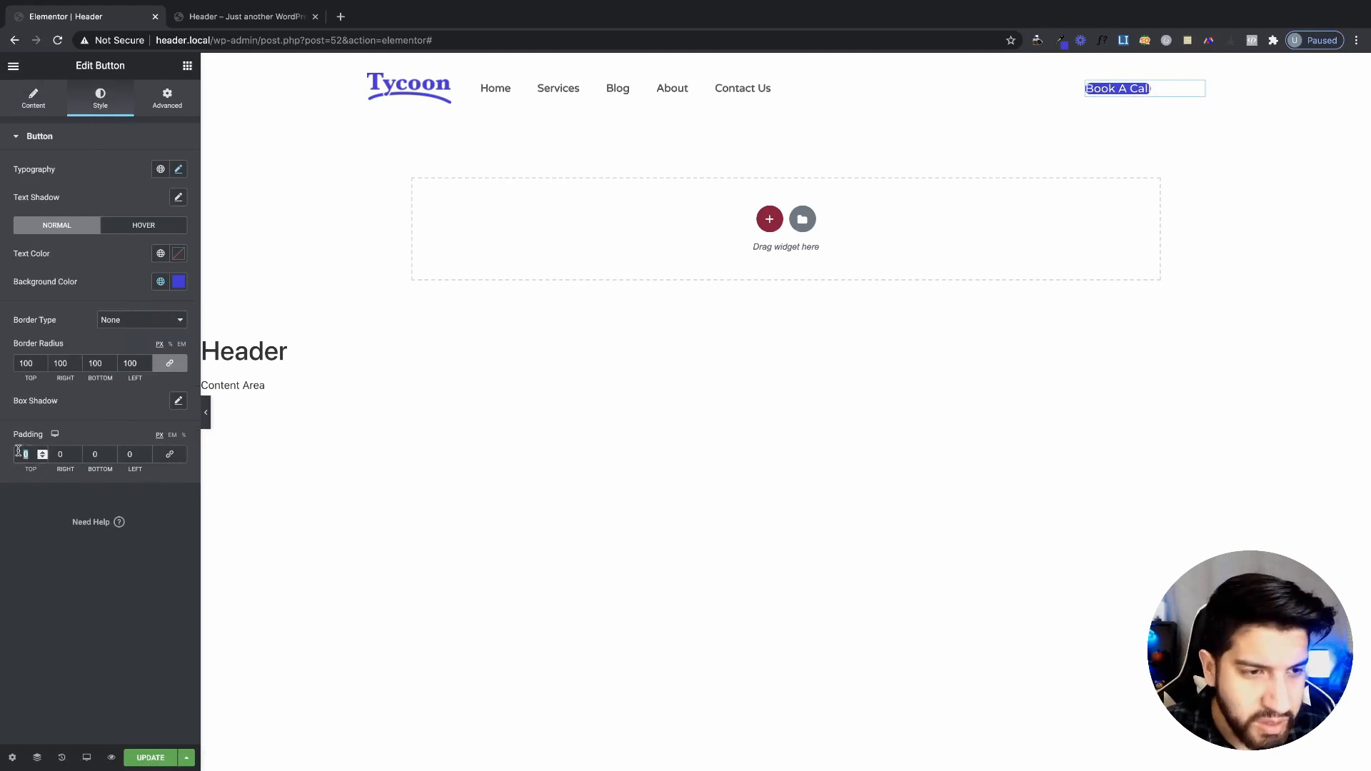
text(30)
key(BackSpace)
key(BackSpace)
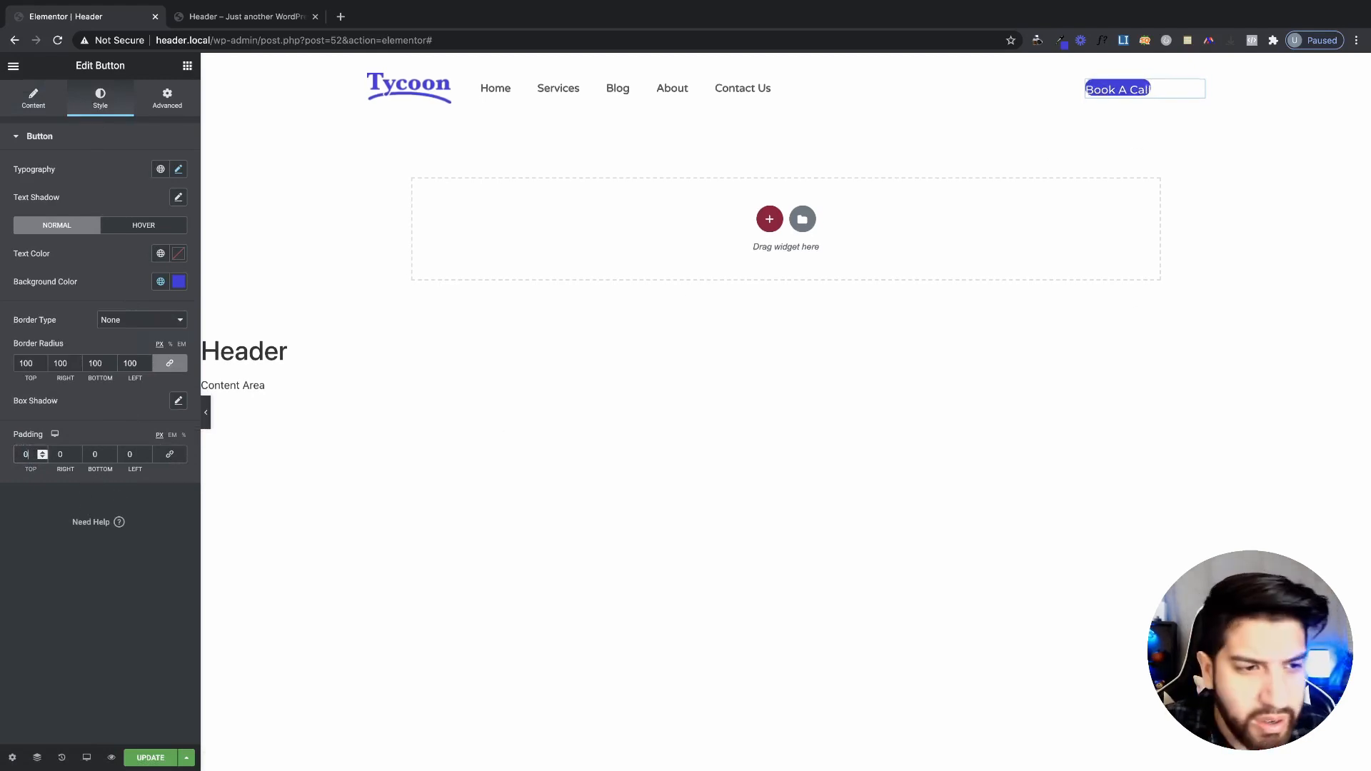
text(15)
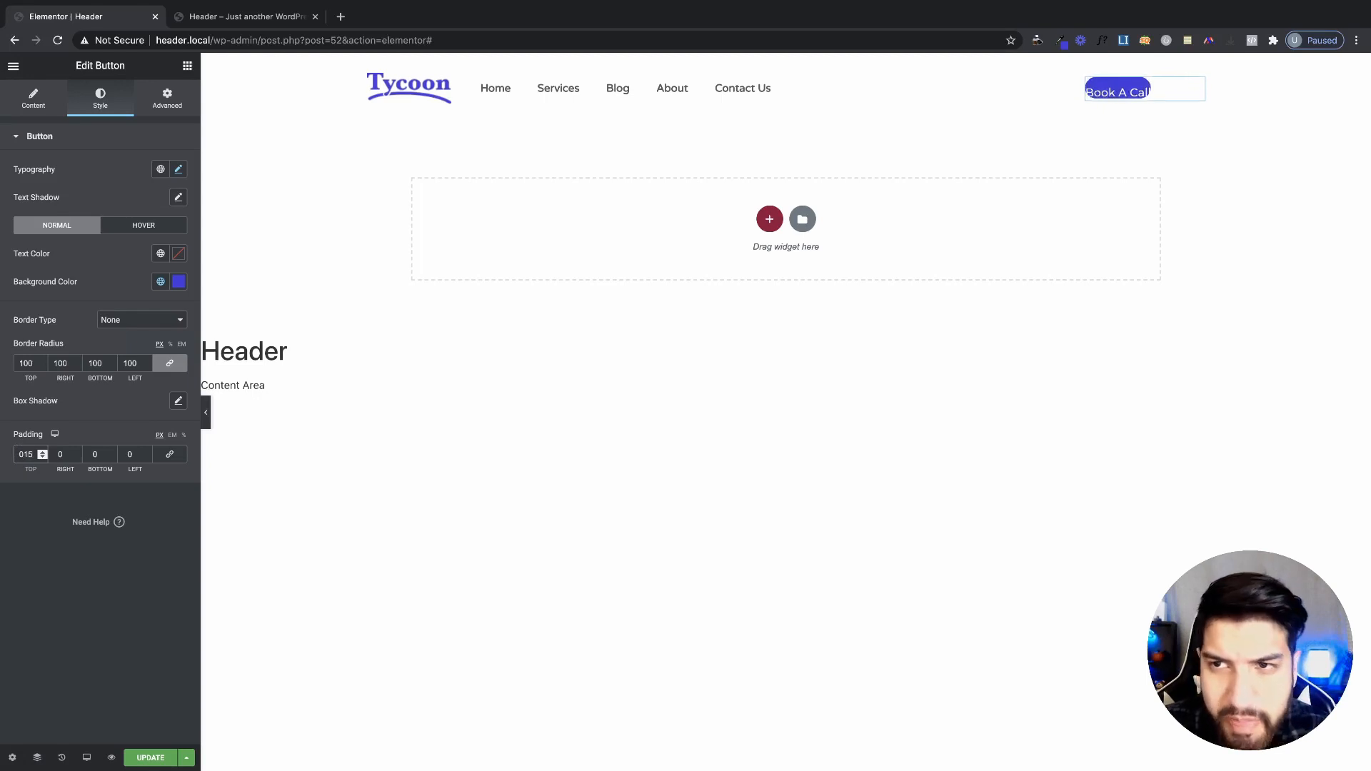
double_click(95, 454)
text(1)
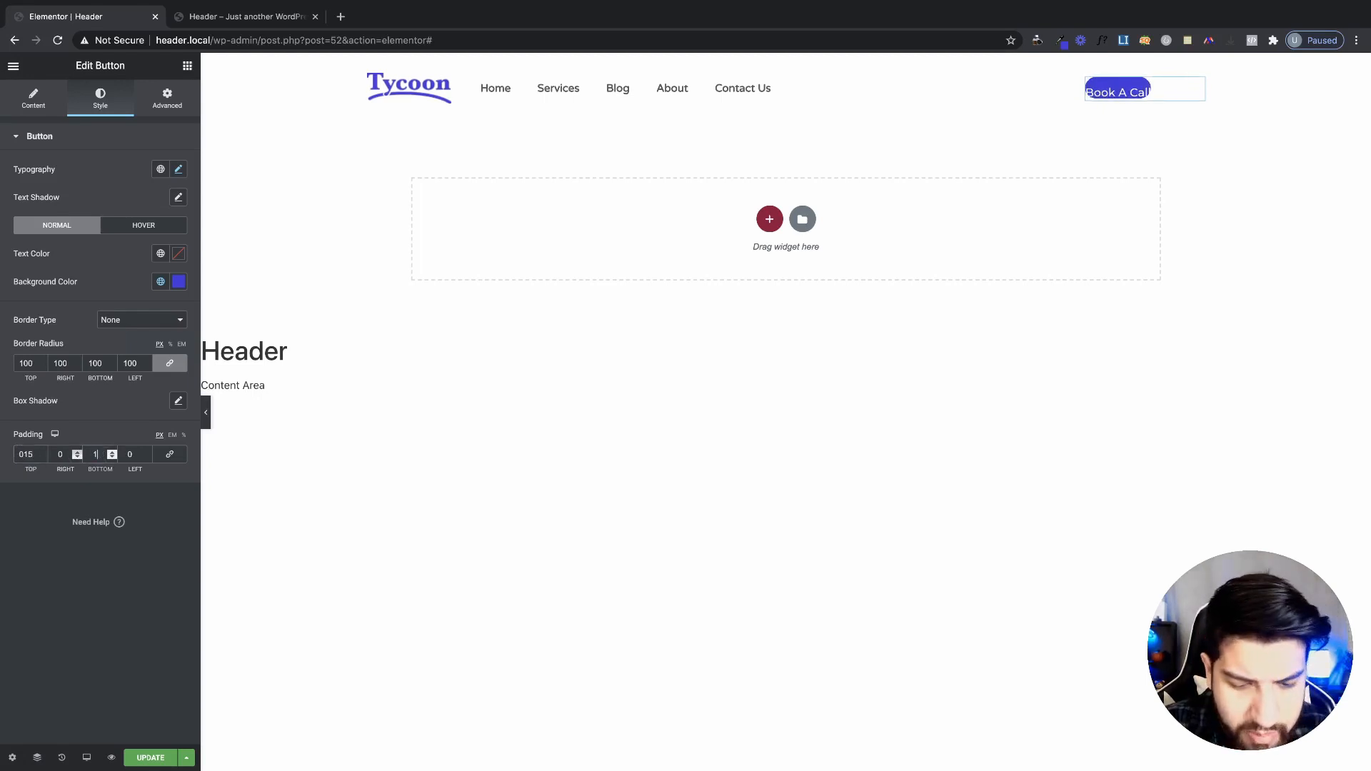
text(5)
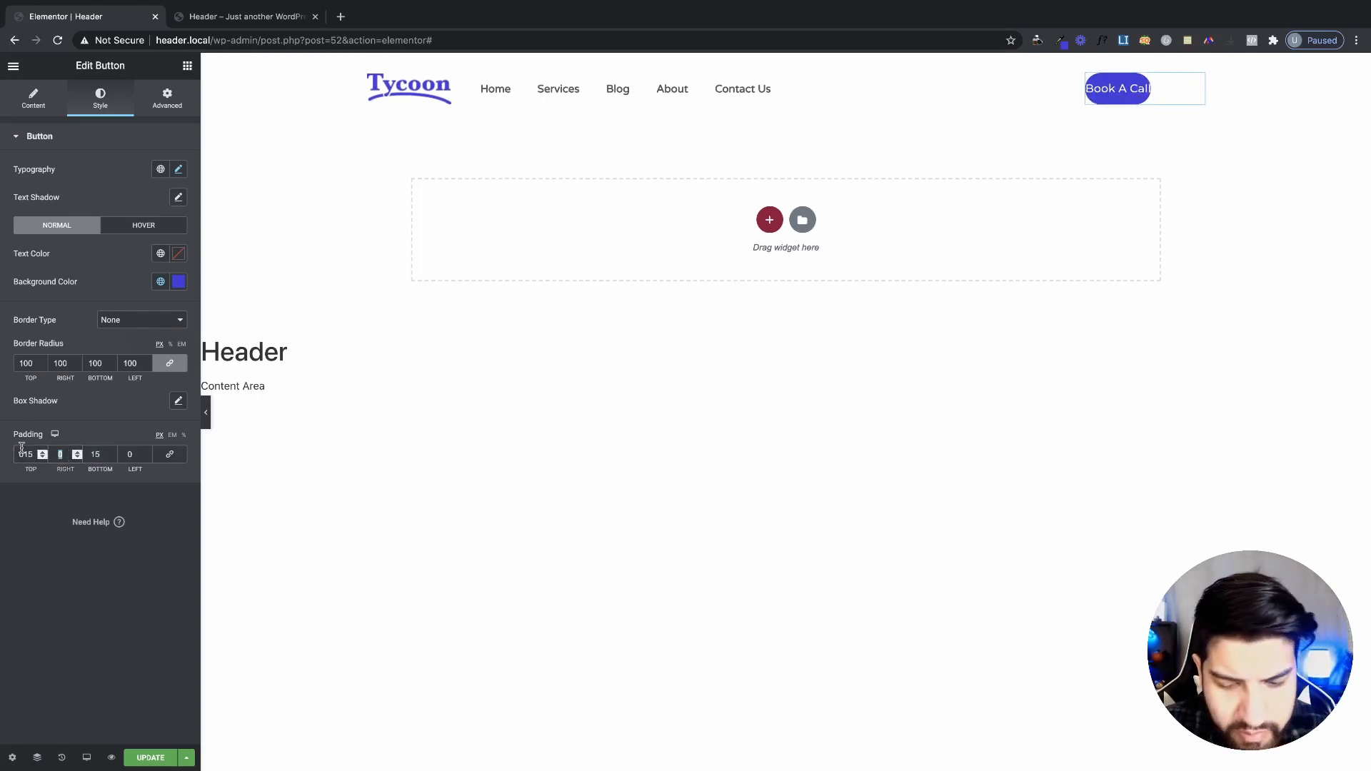
- Set the "Book A Call" button's right and left padding to 50
text(50)
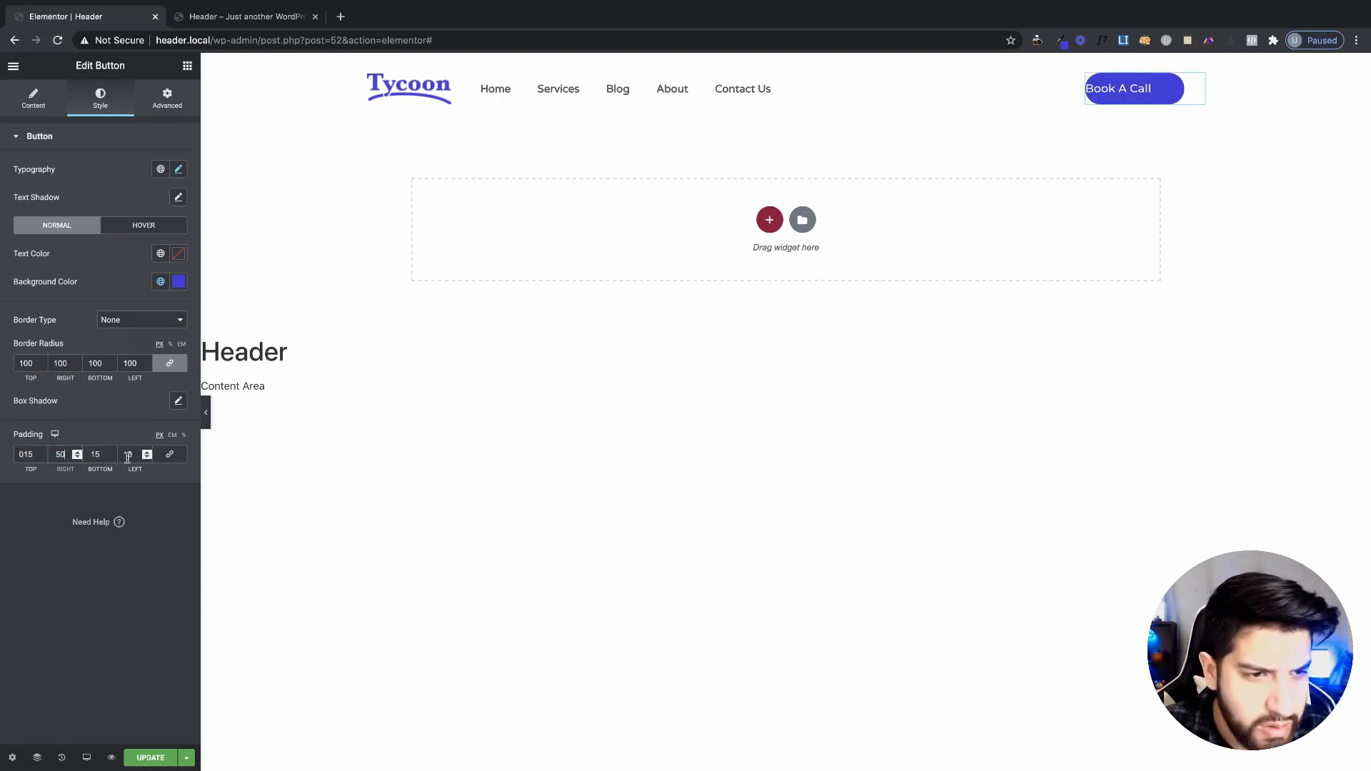
click(146, 457)
click(132, 454)
text(50)
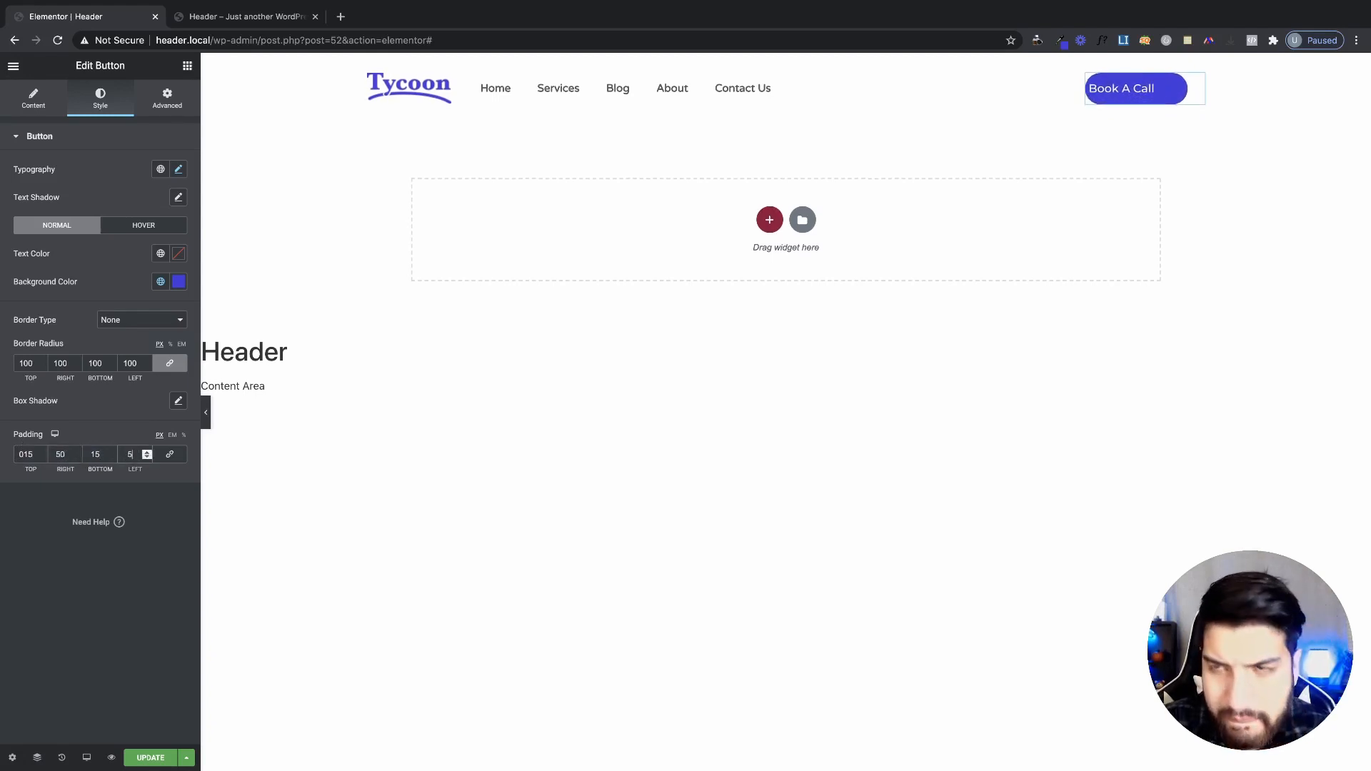
key(BackSpace)
key(BackSpace)
text(1)
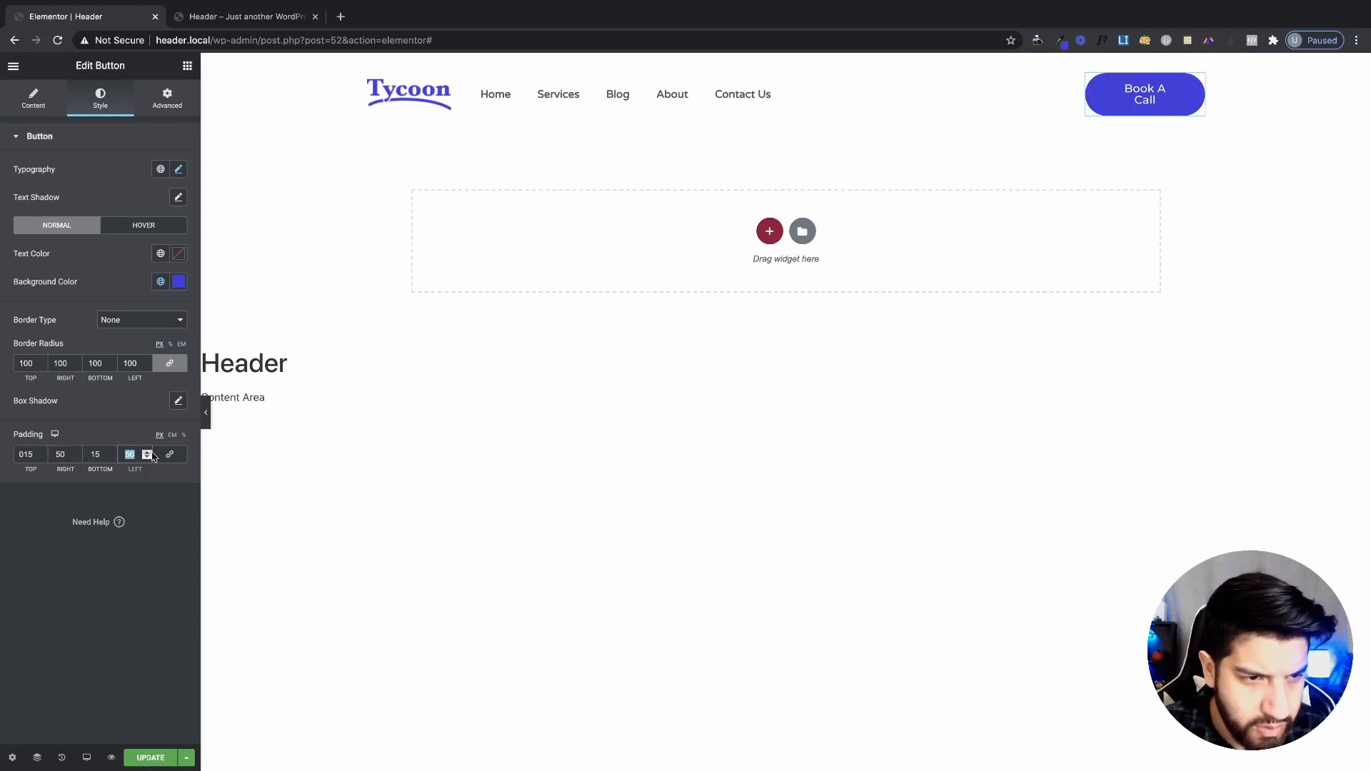
text(5)
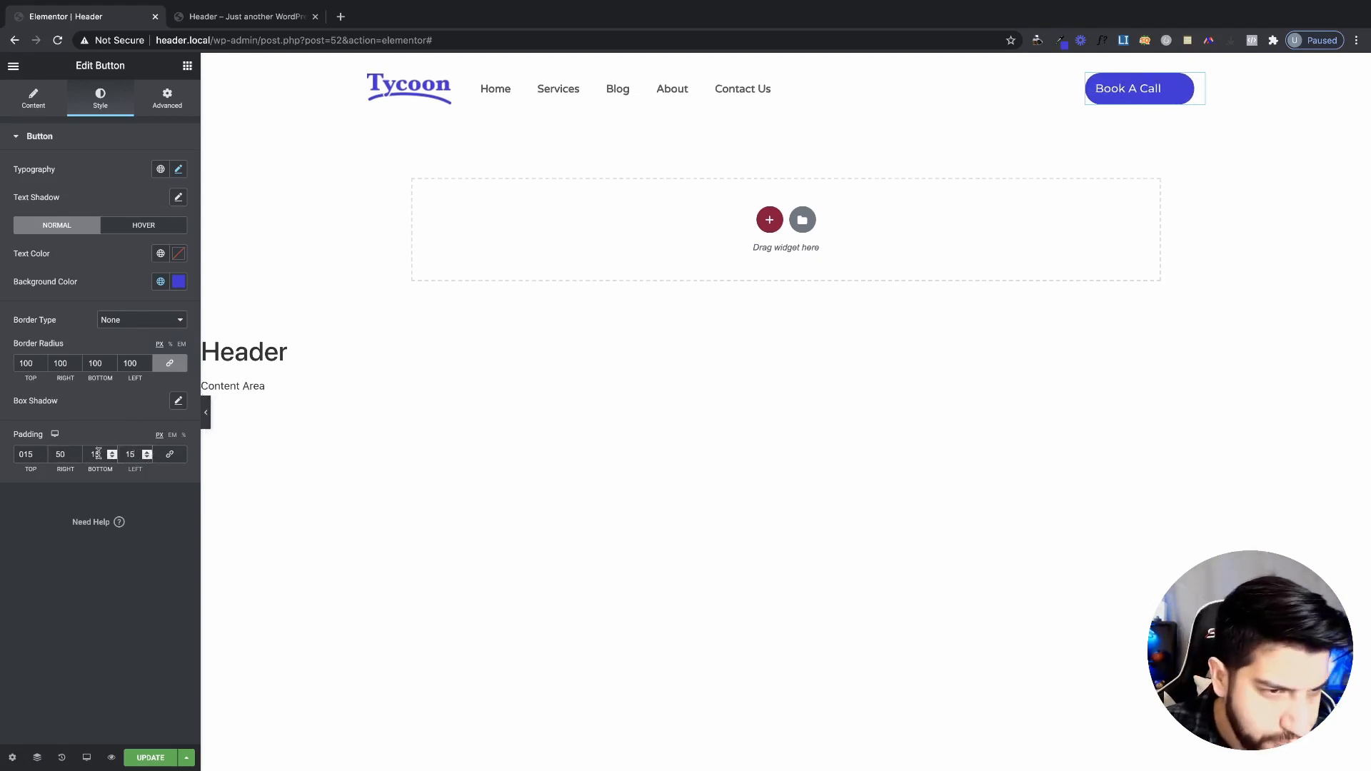
double_click(95, 455)
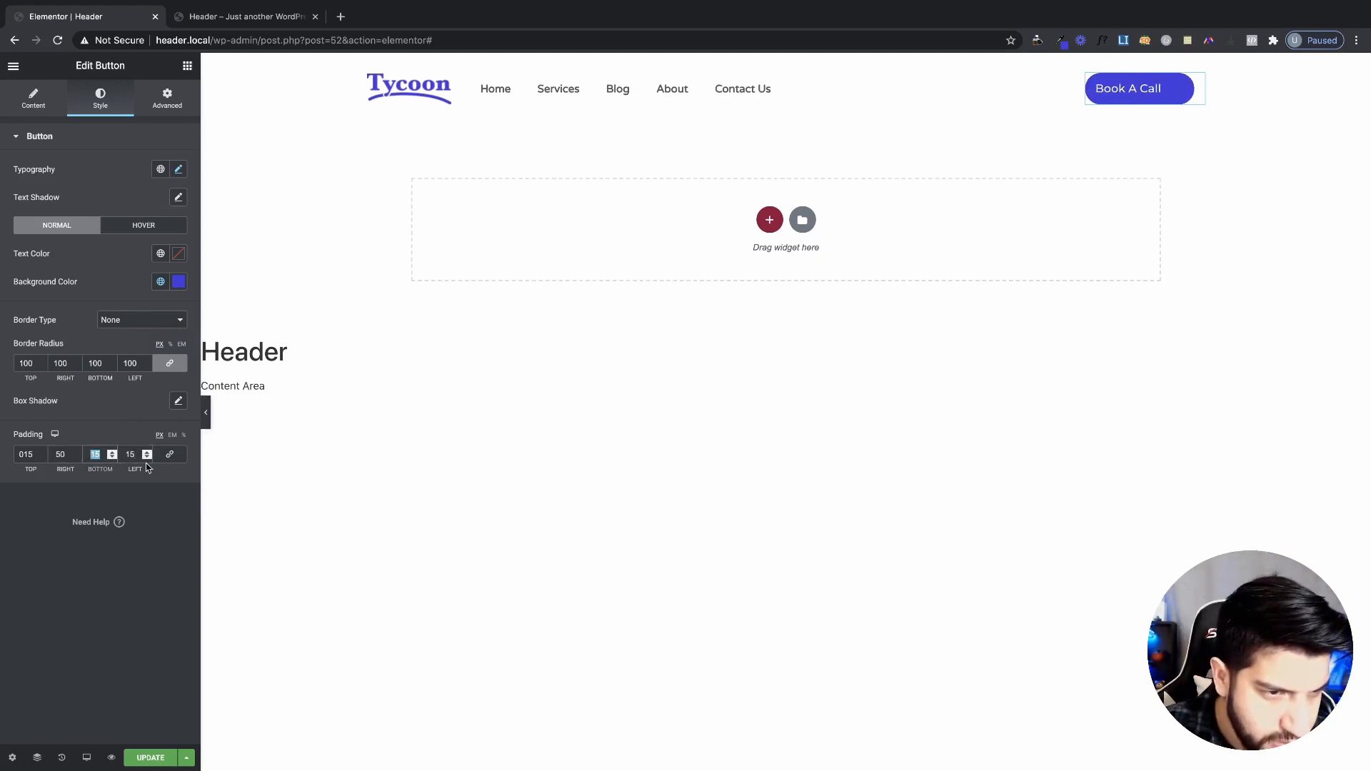
click(133, 456)
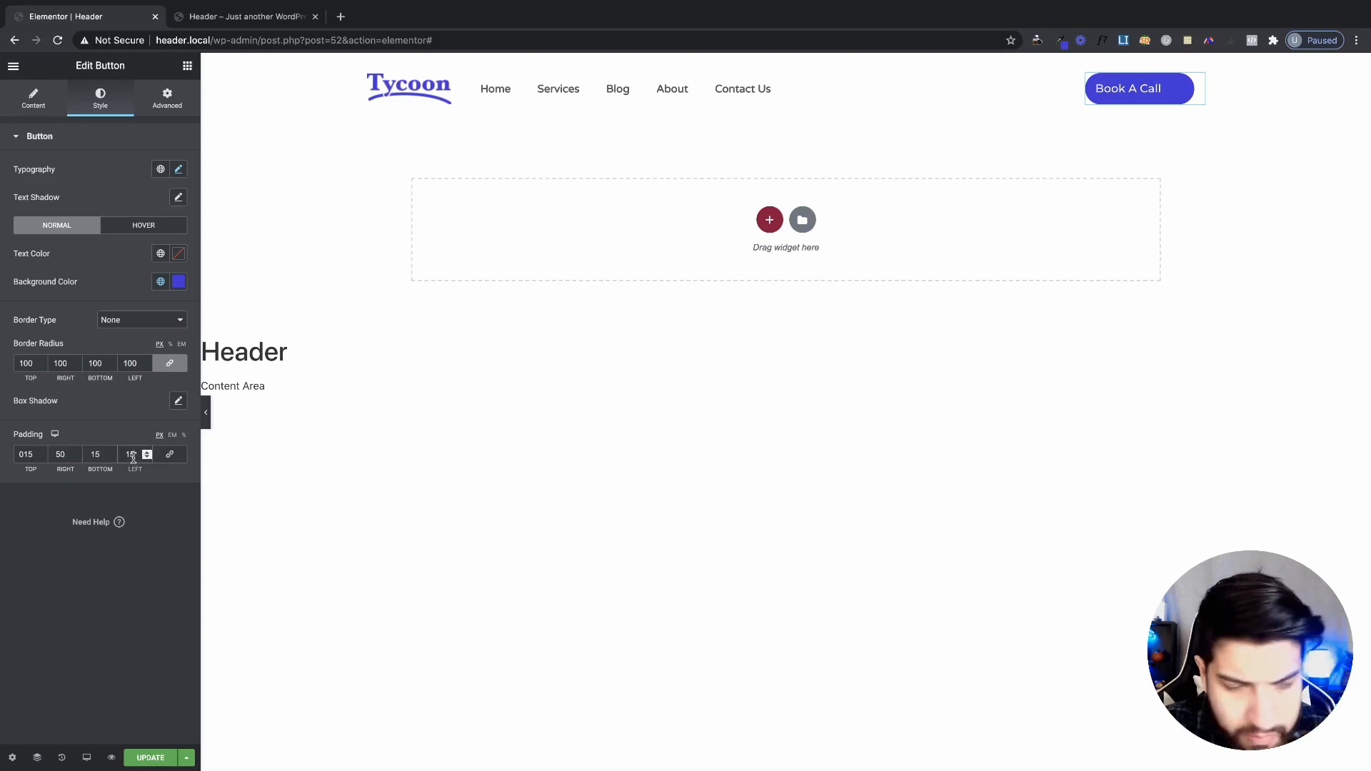
text(50)
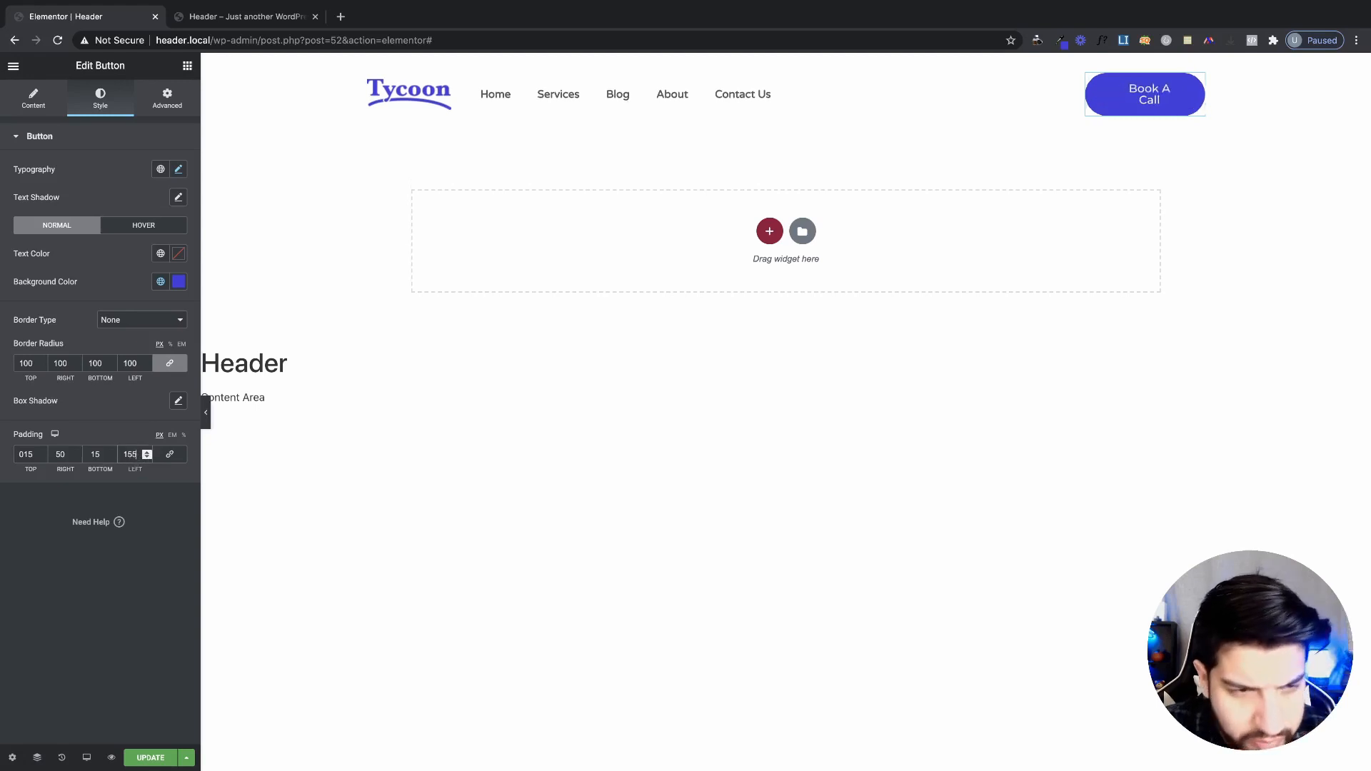
double_click(132, 457)
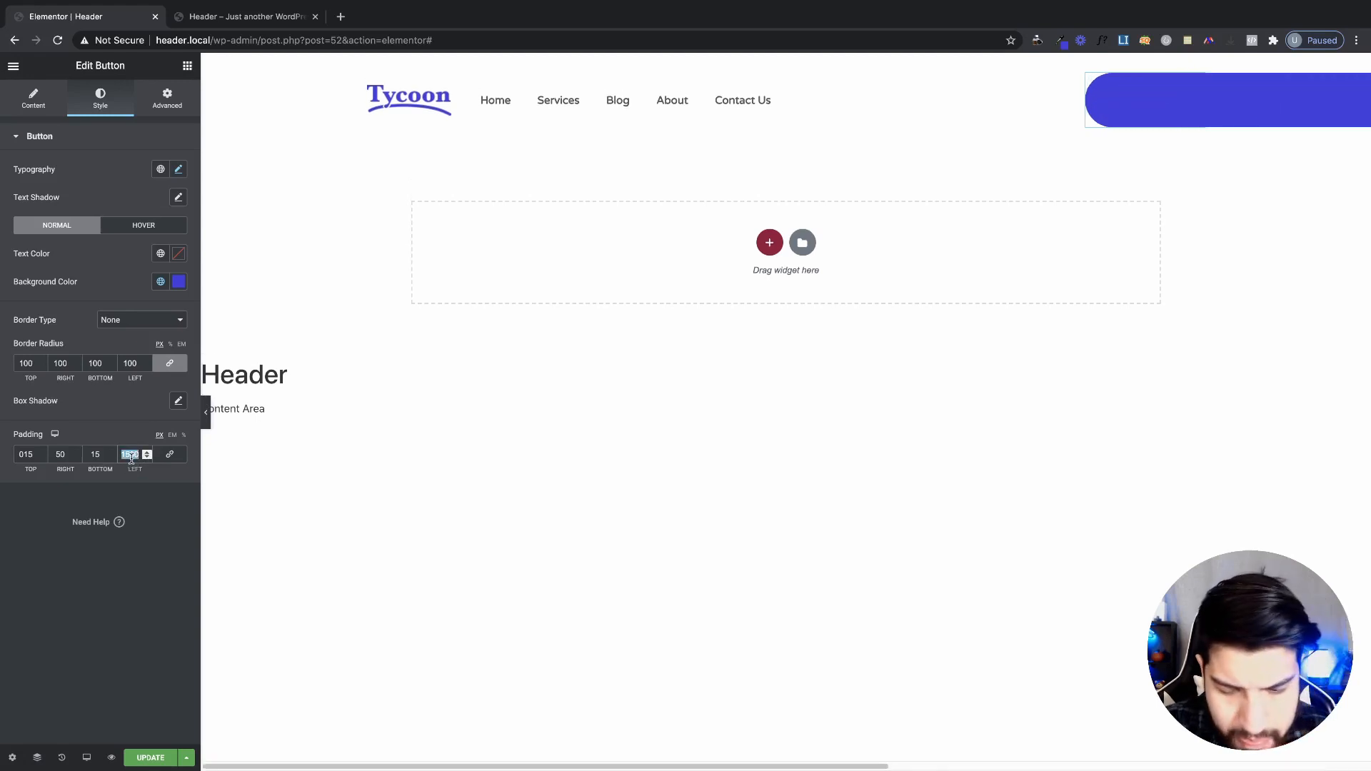
text(50)
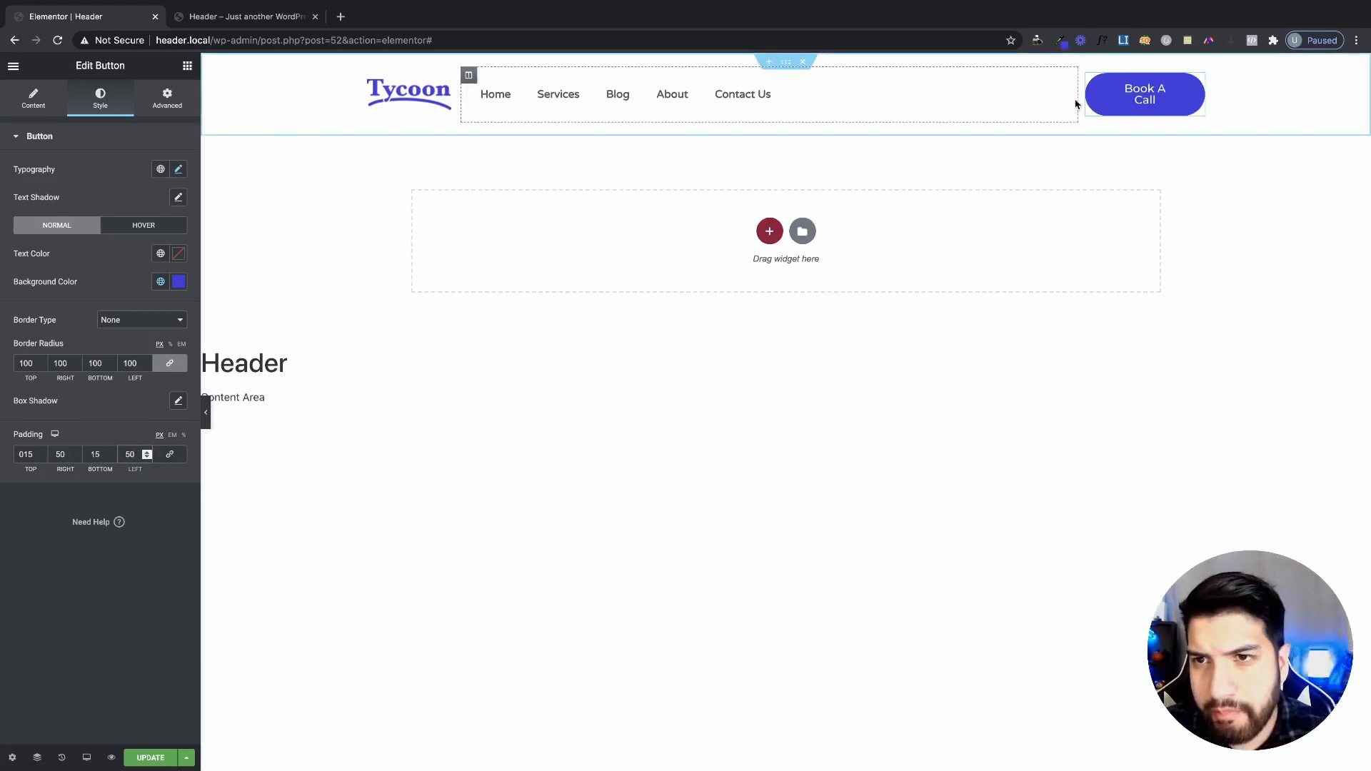
- Widen the "Book A Call" button's column so its text fits on one line, comparing with the homepage's "More Services" button
drag(1078, 100, 1064, 101)
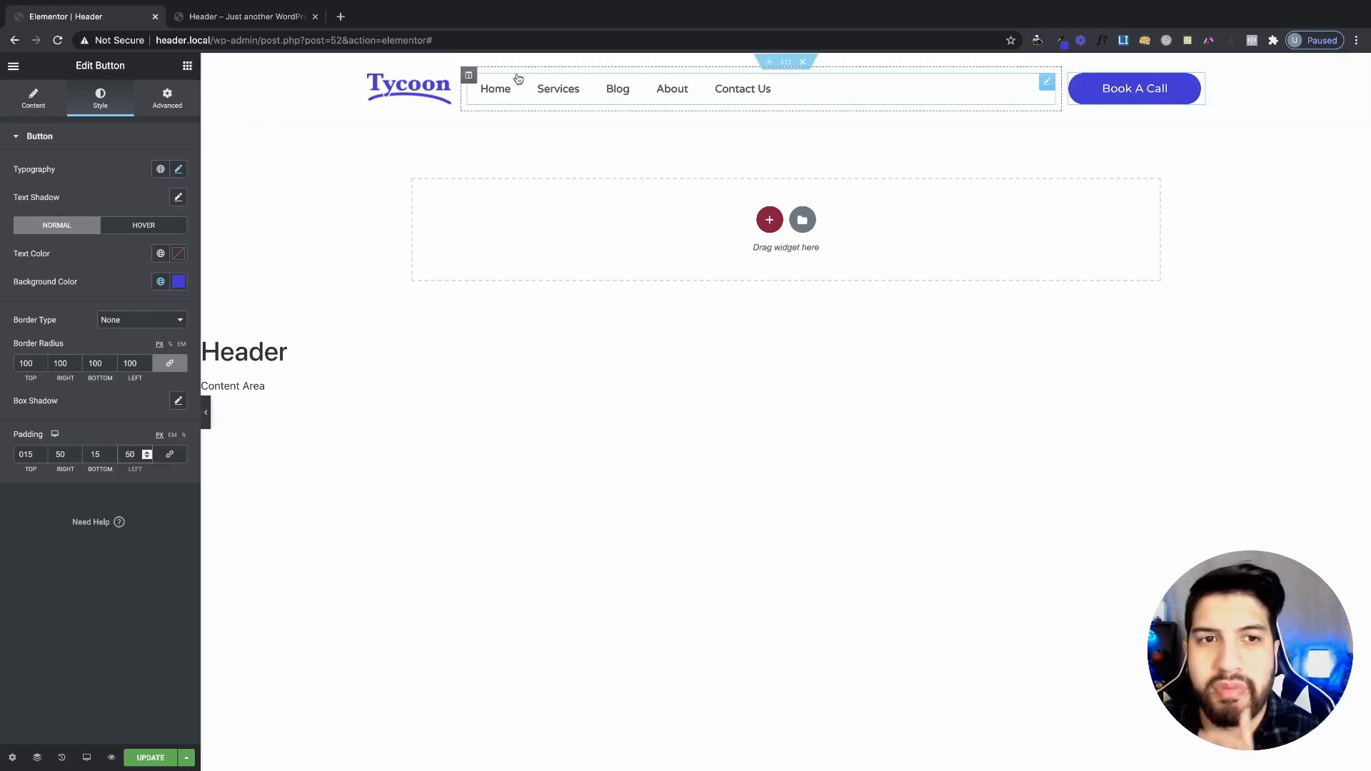
click(280, 15)
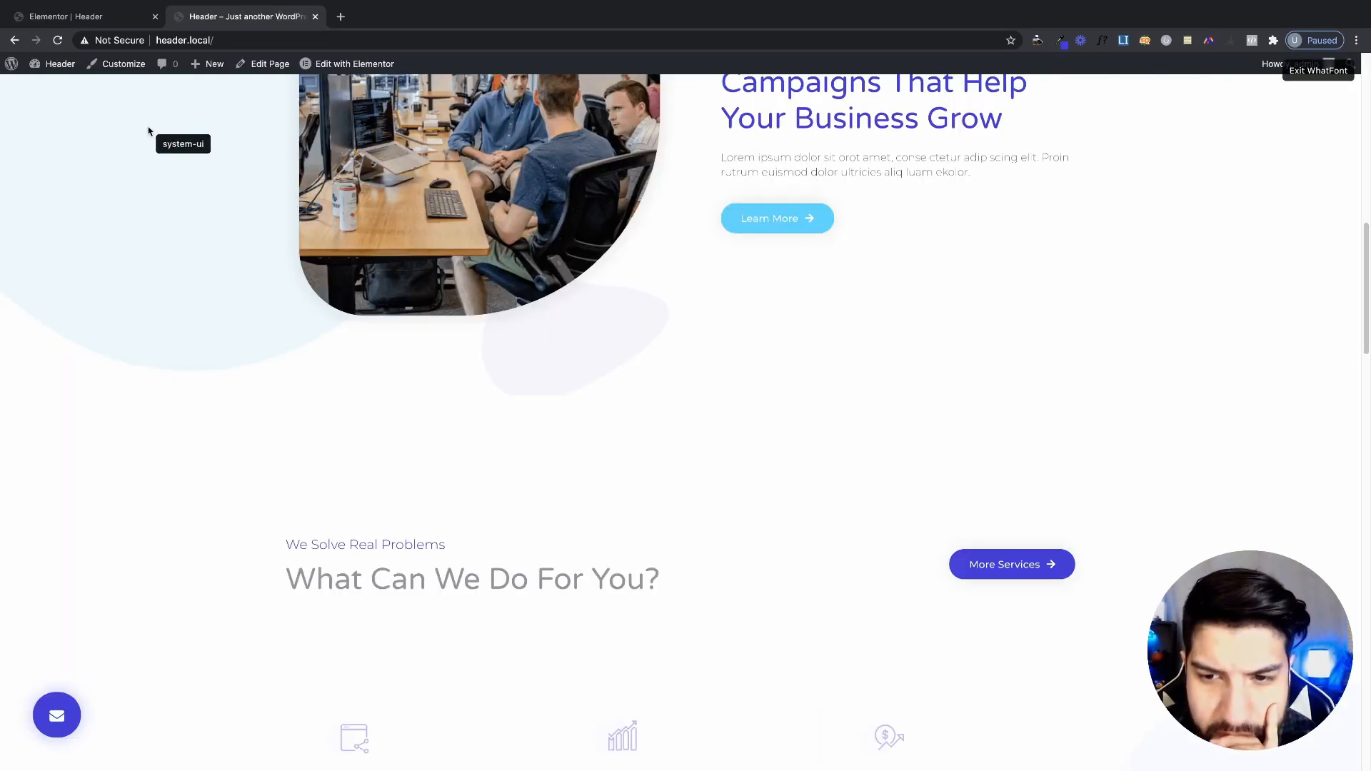
click(93, 16)
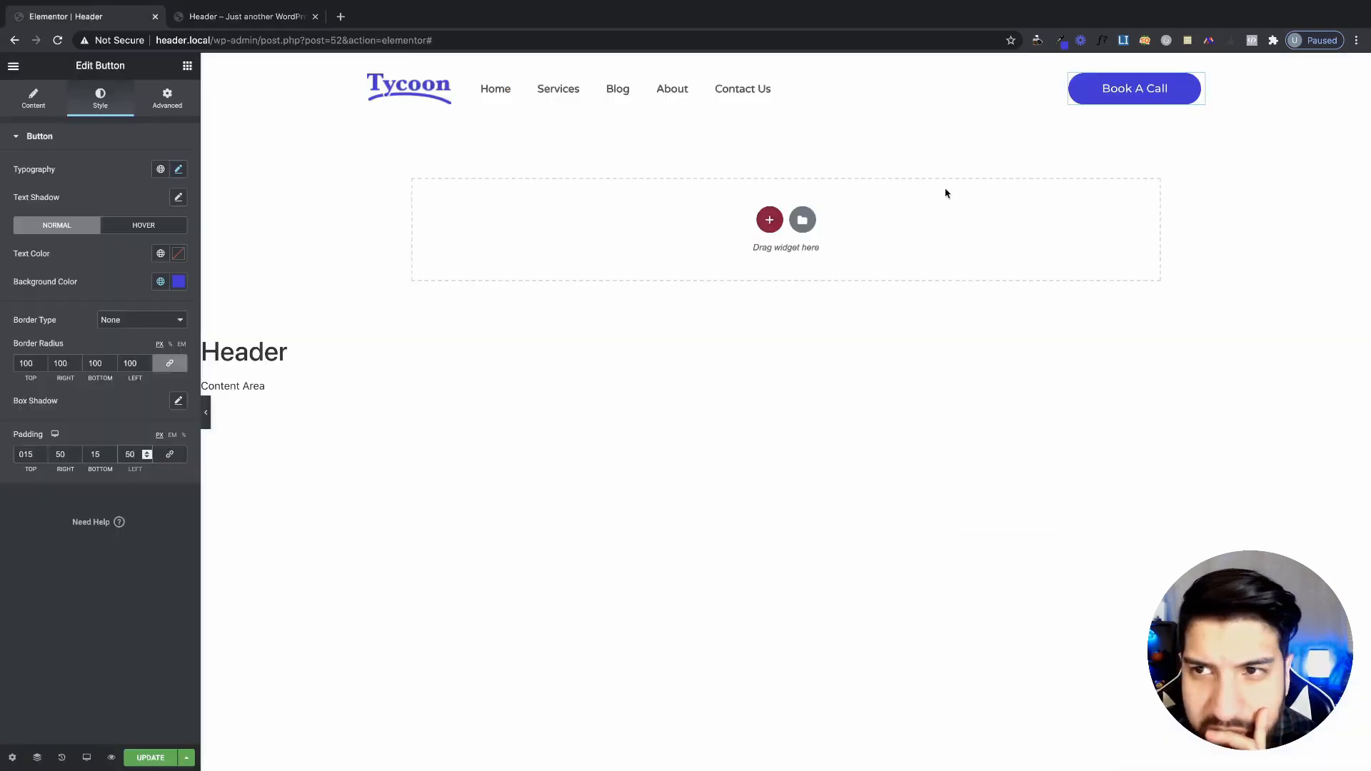
click(243, 11)
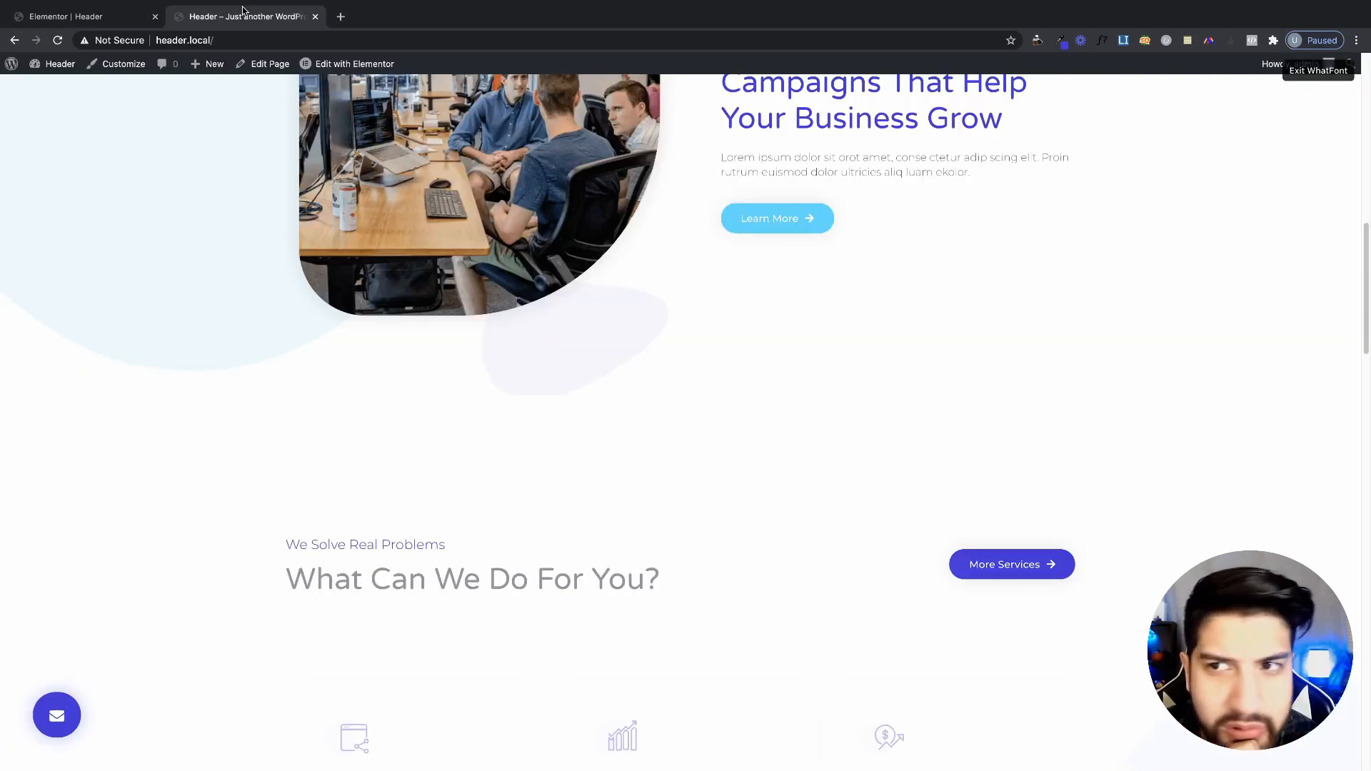
click(85, 19)
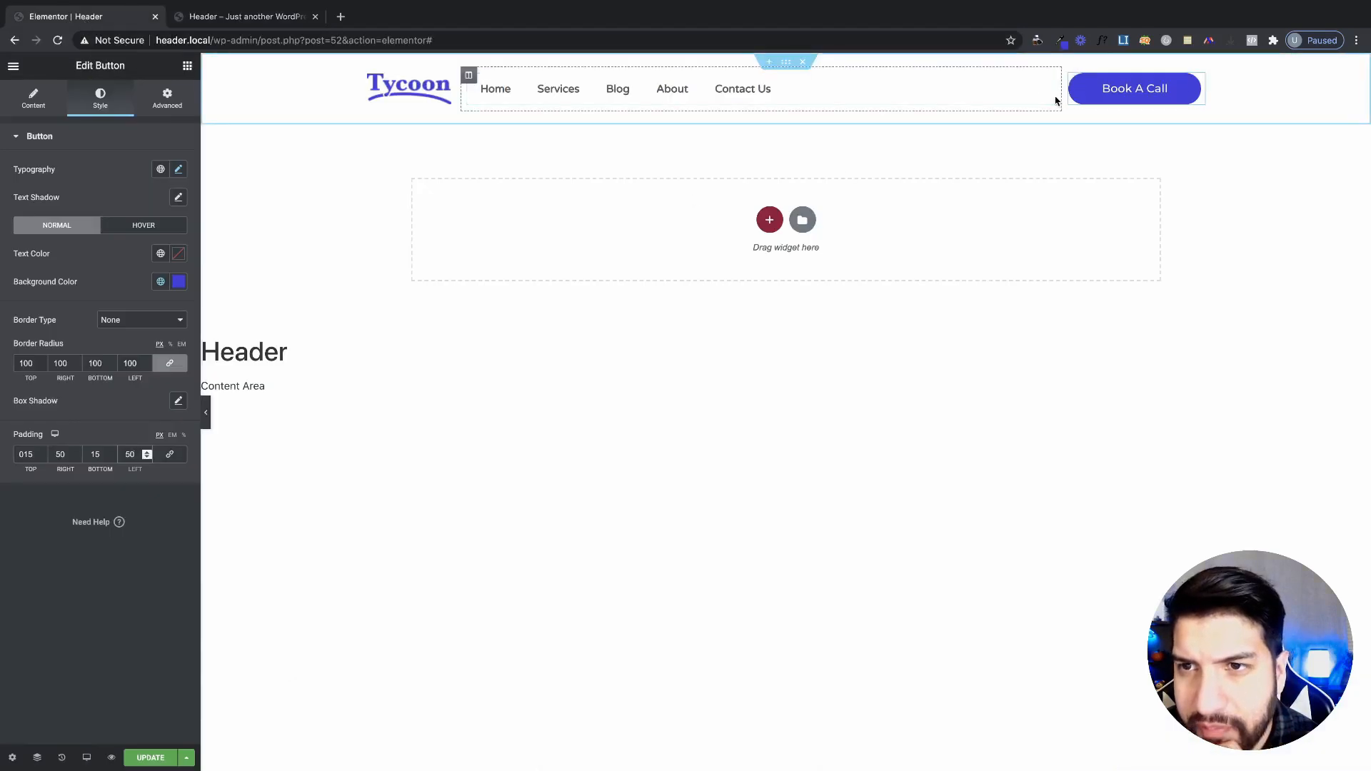
drag(1060, 97, 1059, 103)
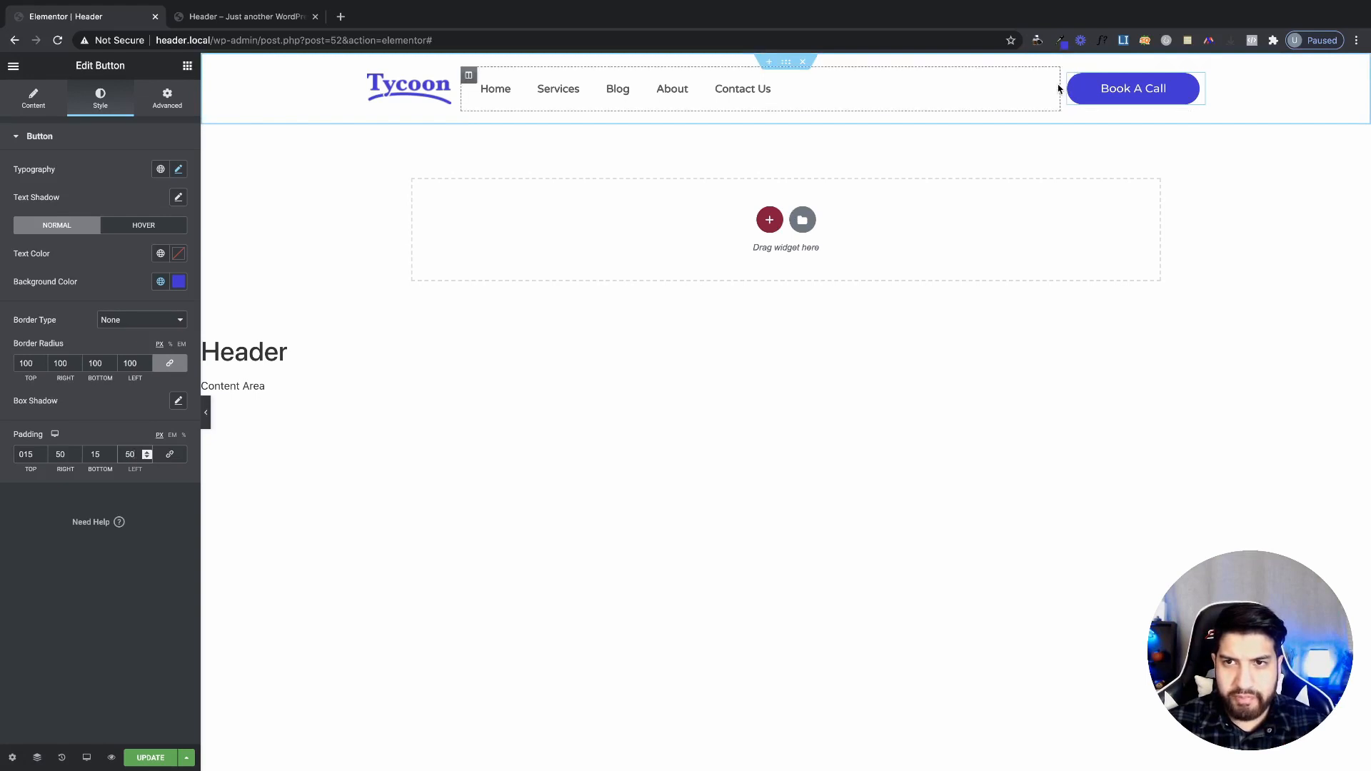
- Update the header template, then reload the homepage and review the restyled header on the live page
click(149, 762)
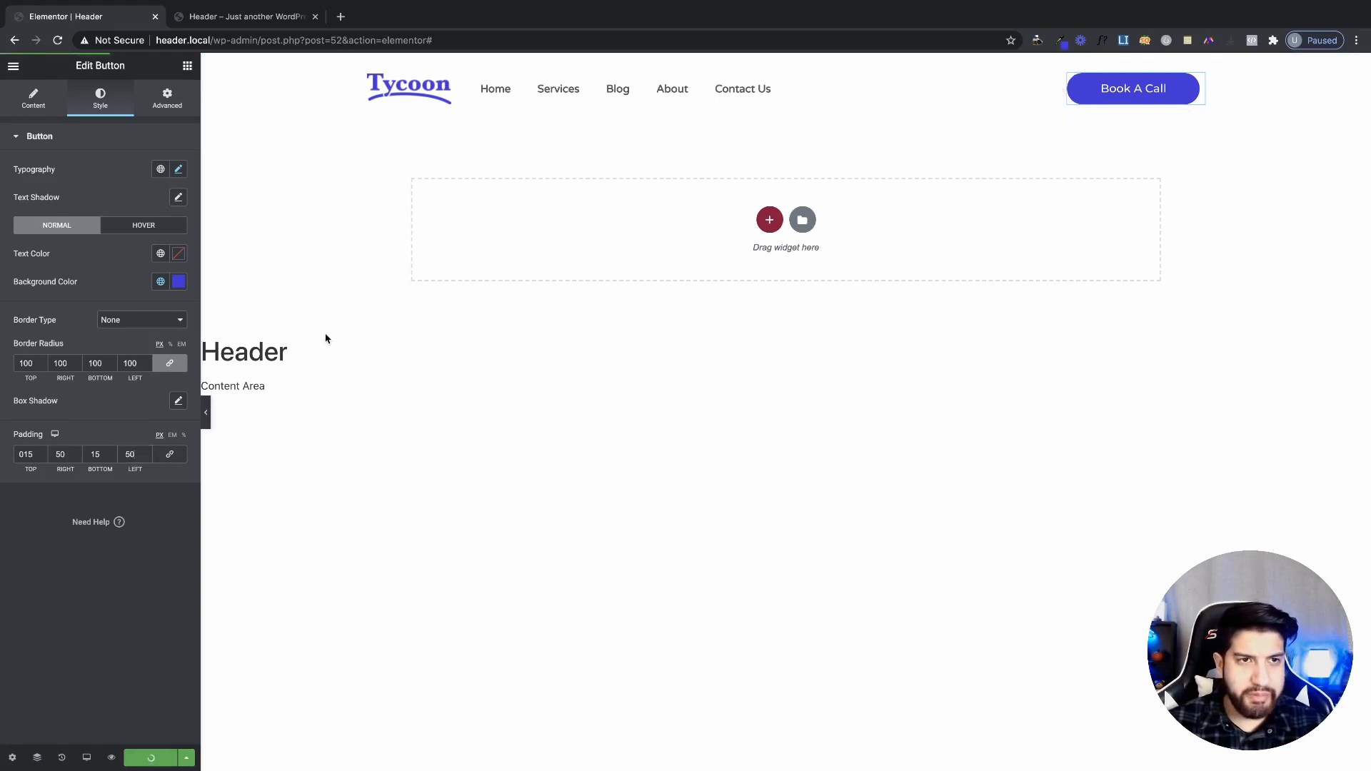
click(253, 16)
click(240, 40)
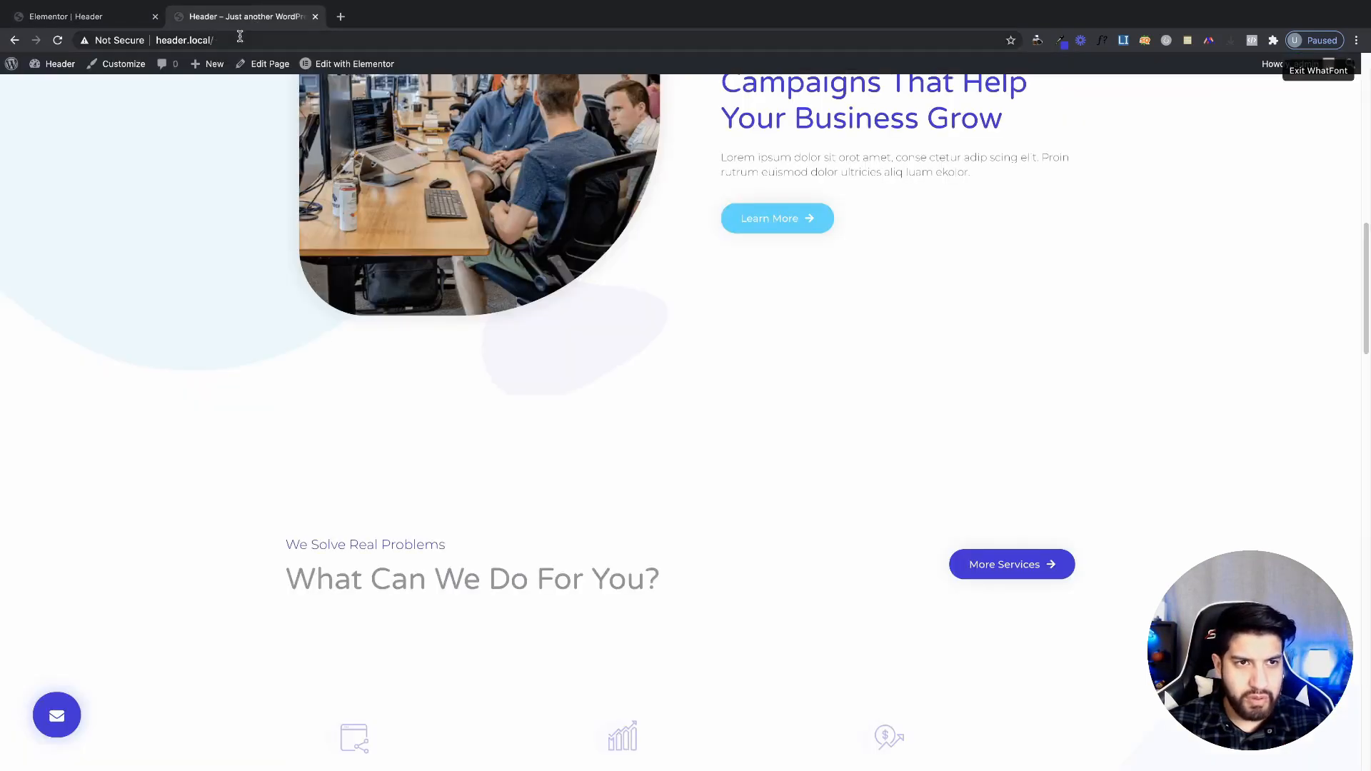
key(Return)
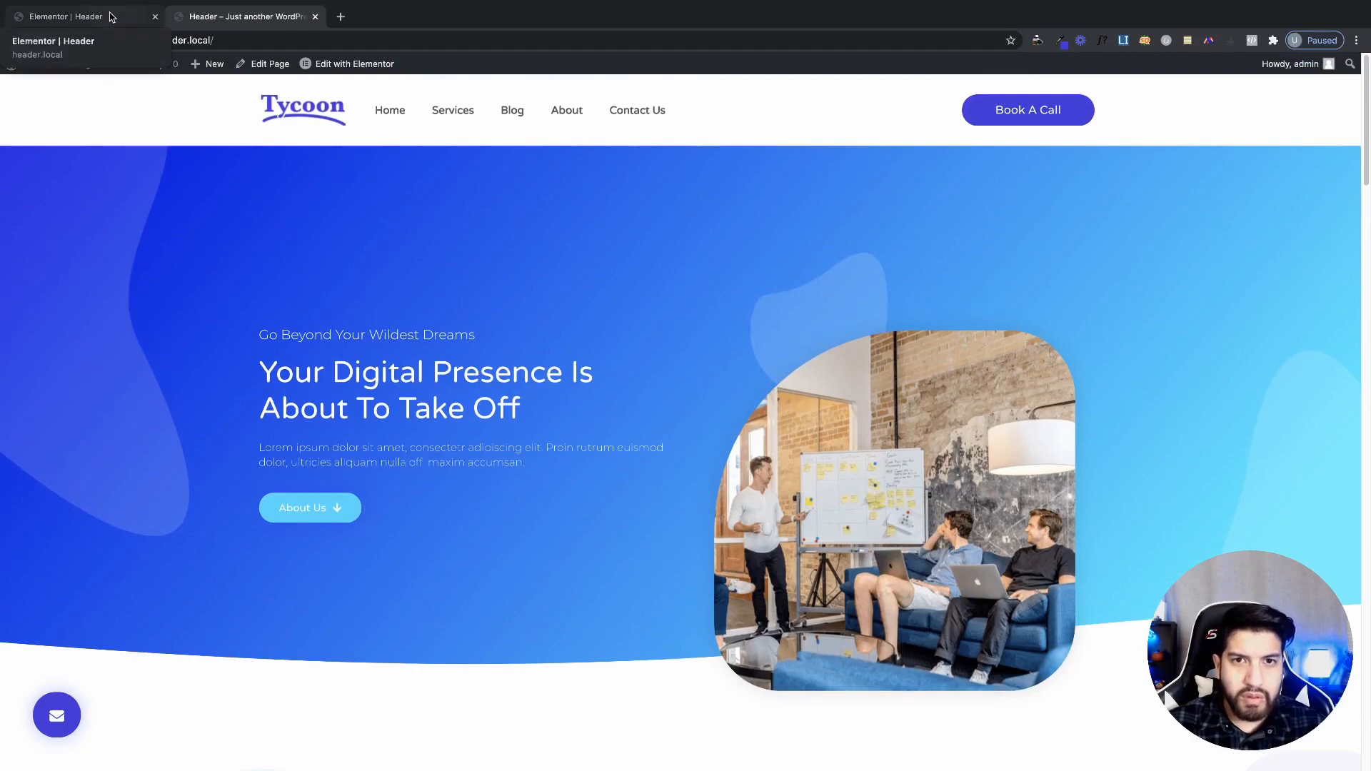
scroll(437, 300, down, 7)
scroll(438, 300, up, 7)
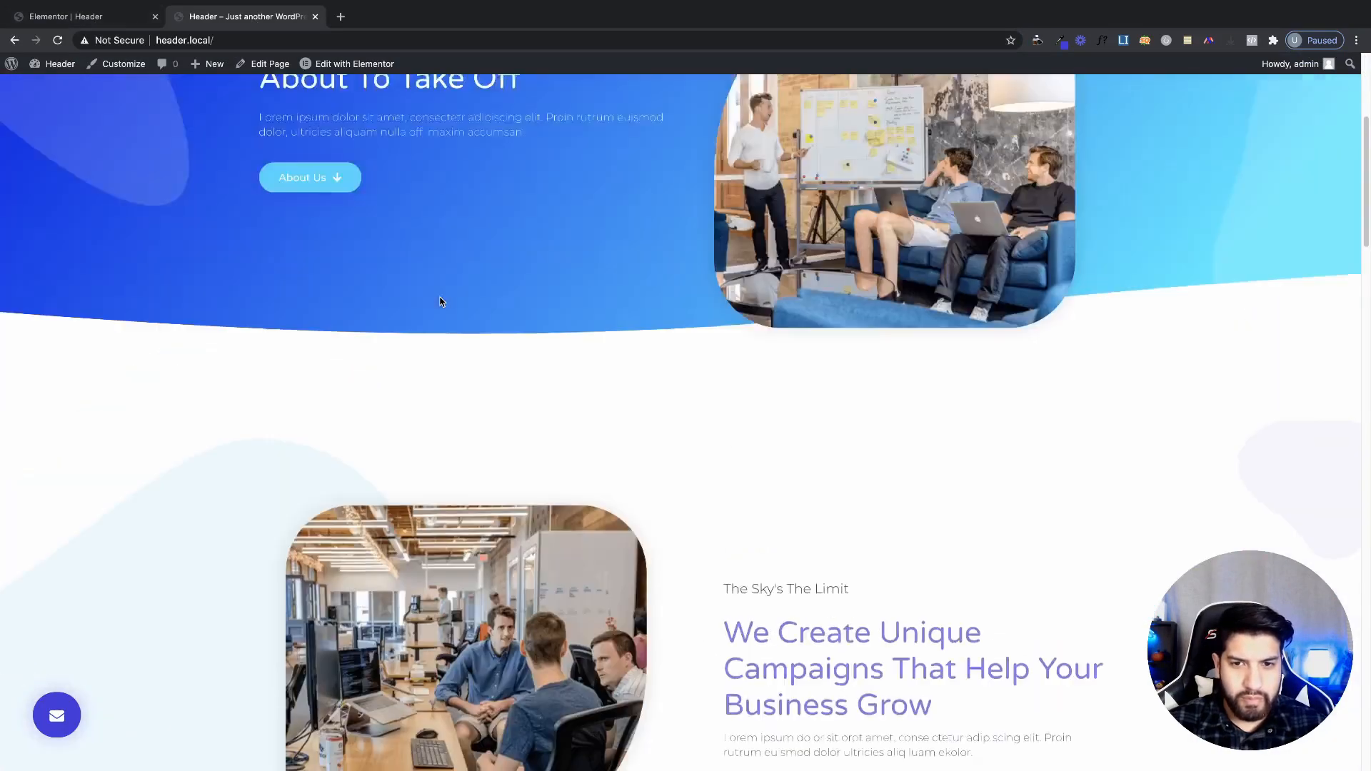
- Return to the header editor and darken the nav menu's normal text color to #2F2F2F
click(58, 15)
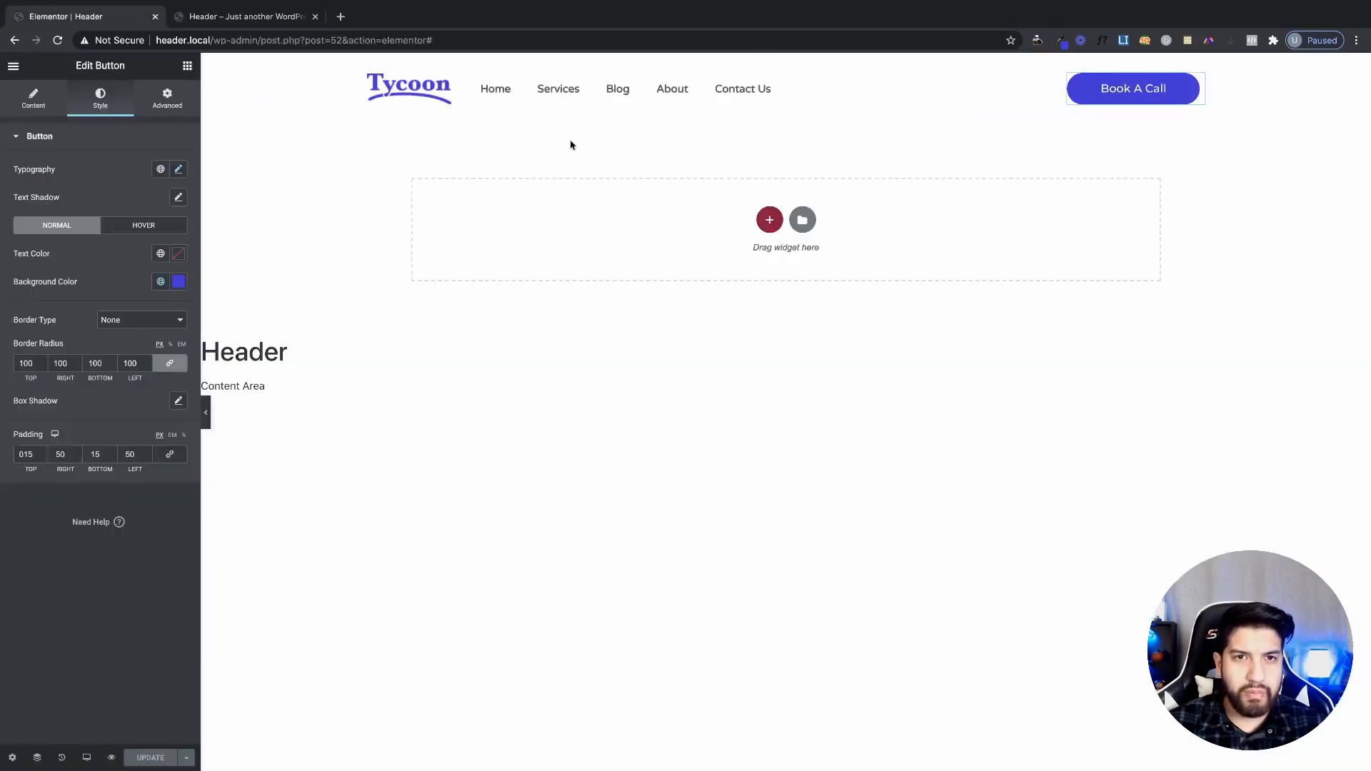
click(891, 91)
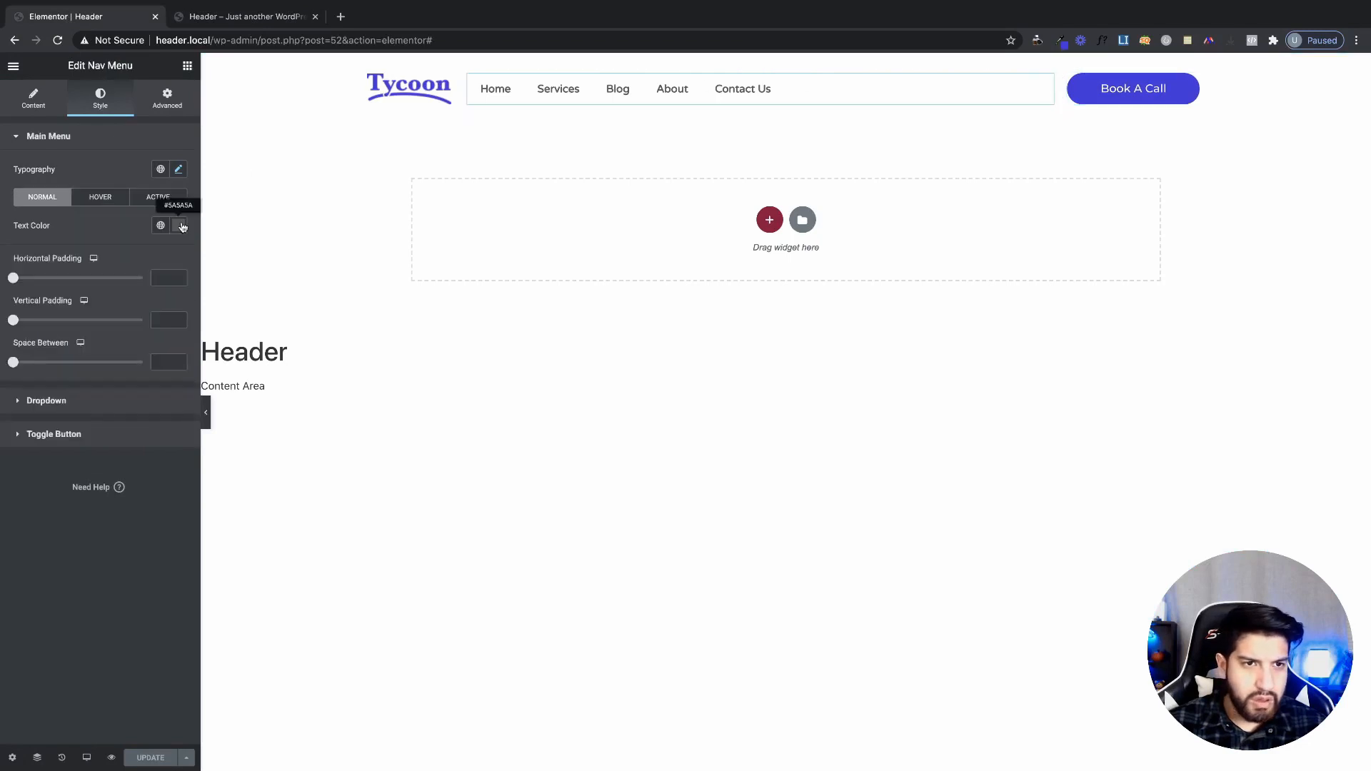
click(161, 225)
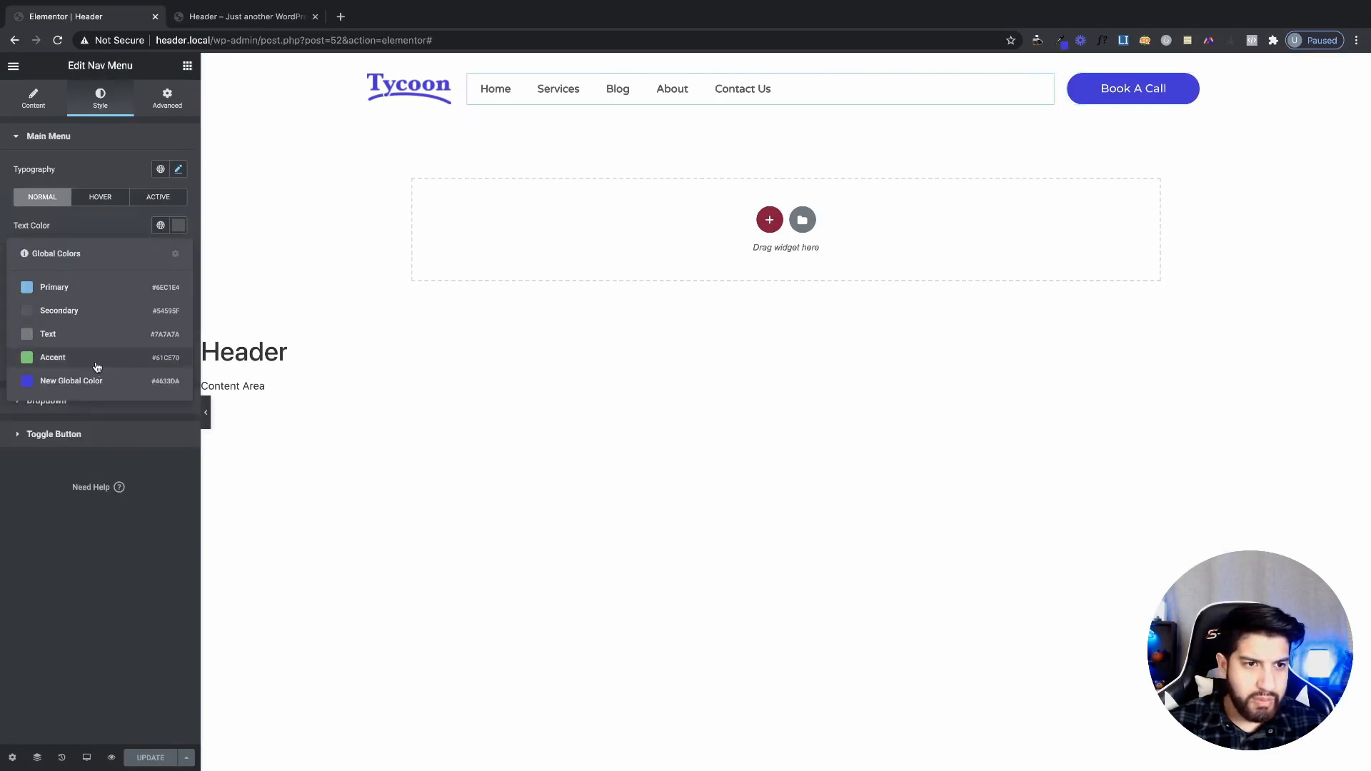
click(179, 225)
drag(24, 355, 12, 371)
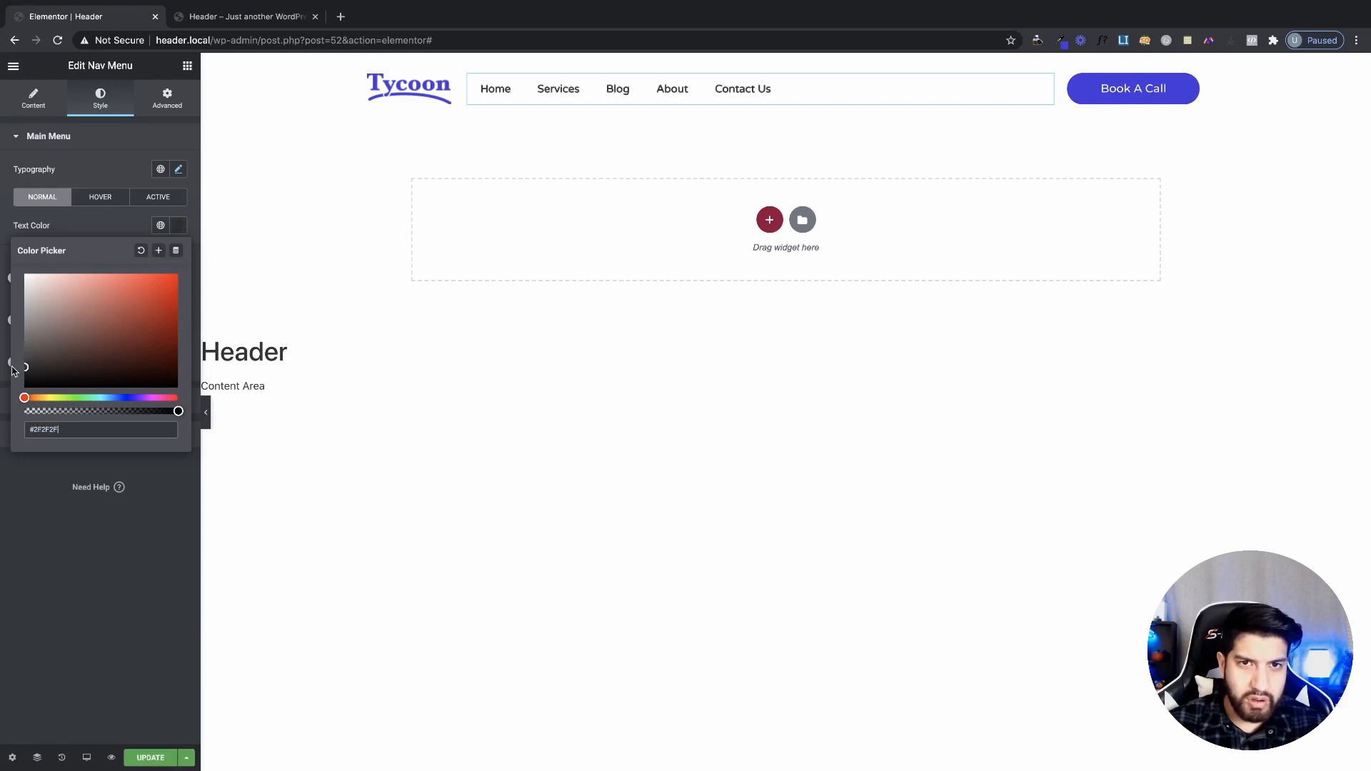
- Save the menu color change and reload the homepage to check the header's menu text
click(141, 759)
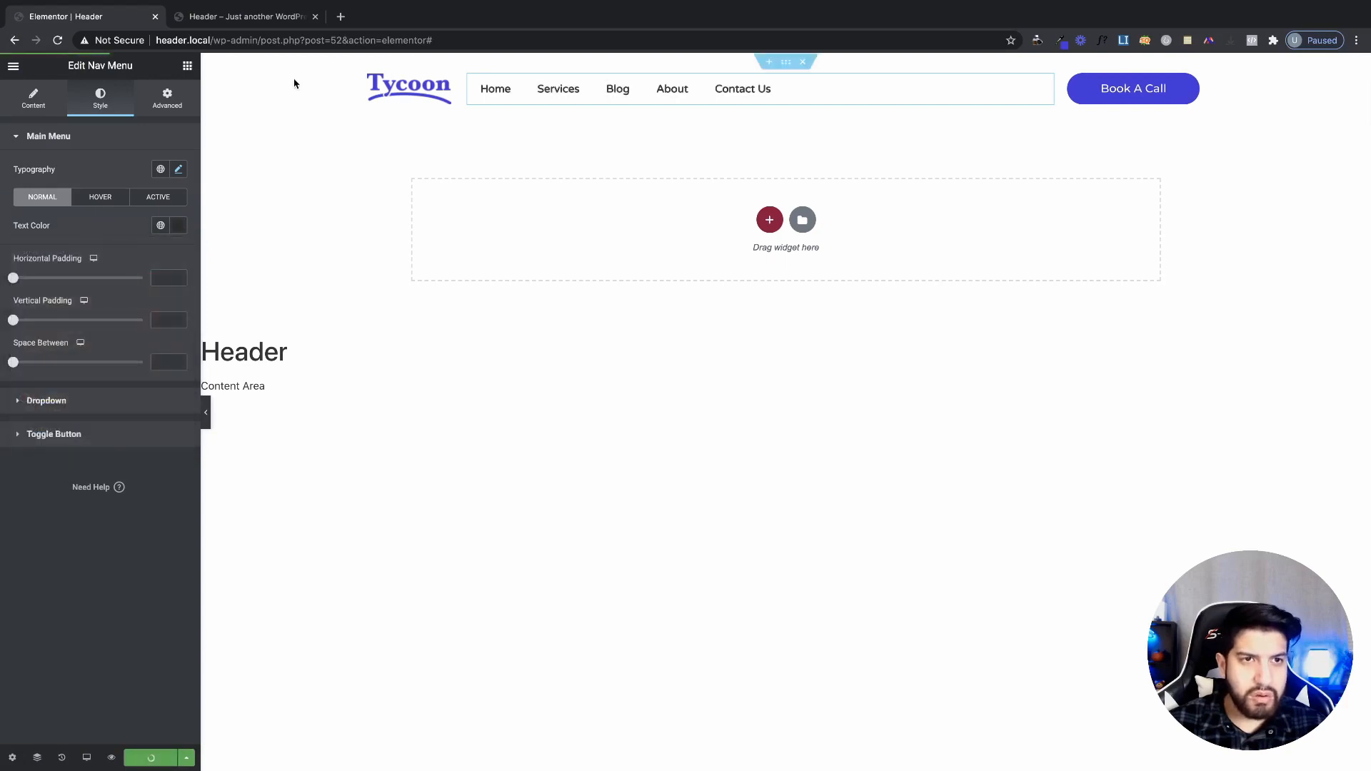
mouse_move(251, 23)
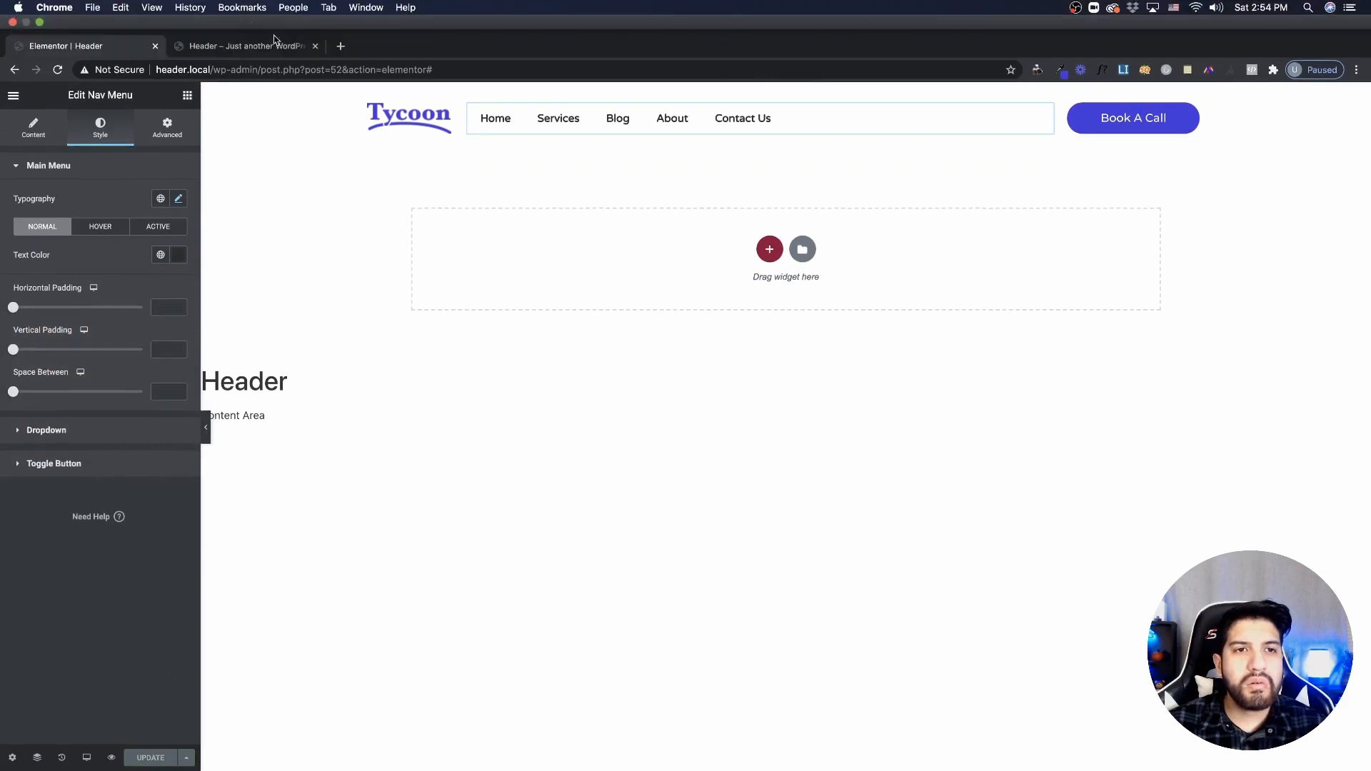
click(259, 19)
click(356, 41)
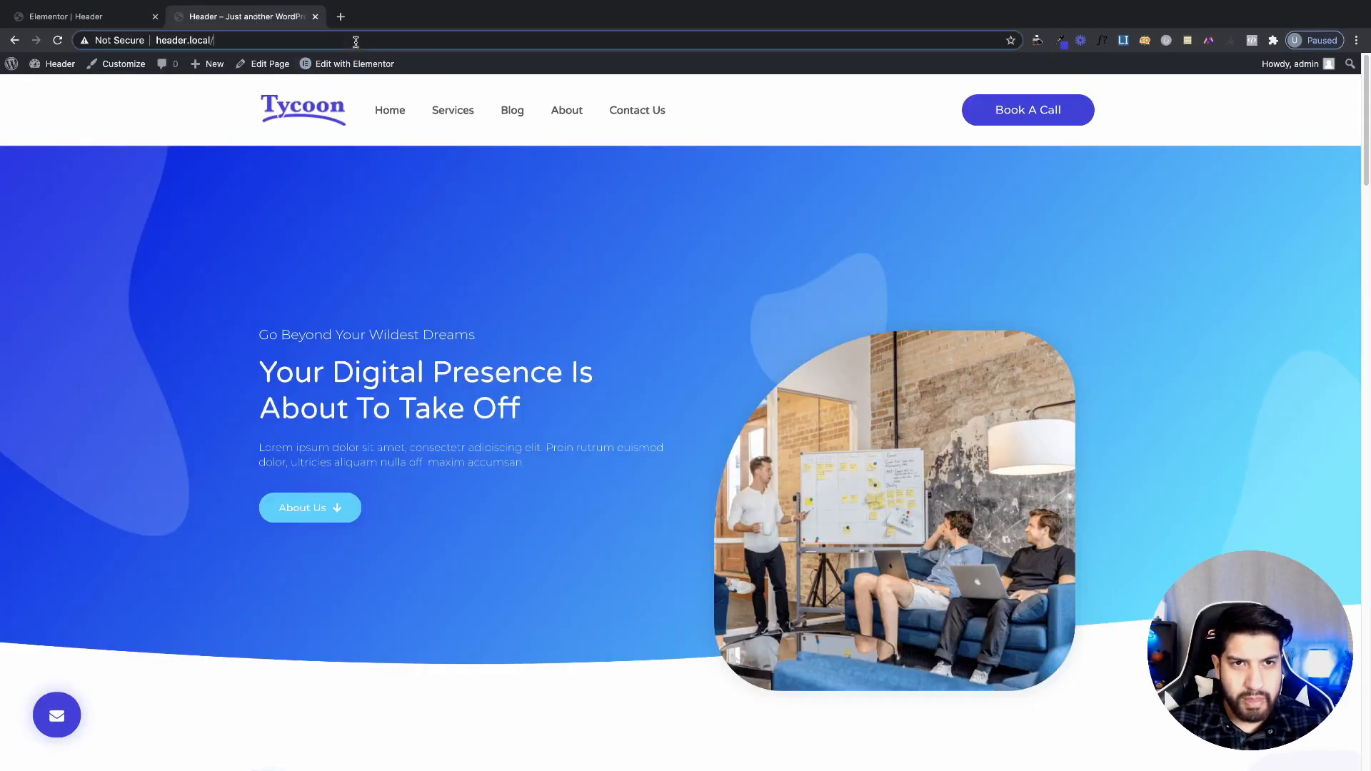
key(Return)
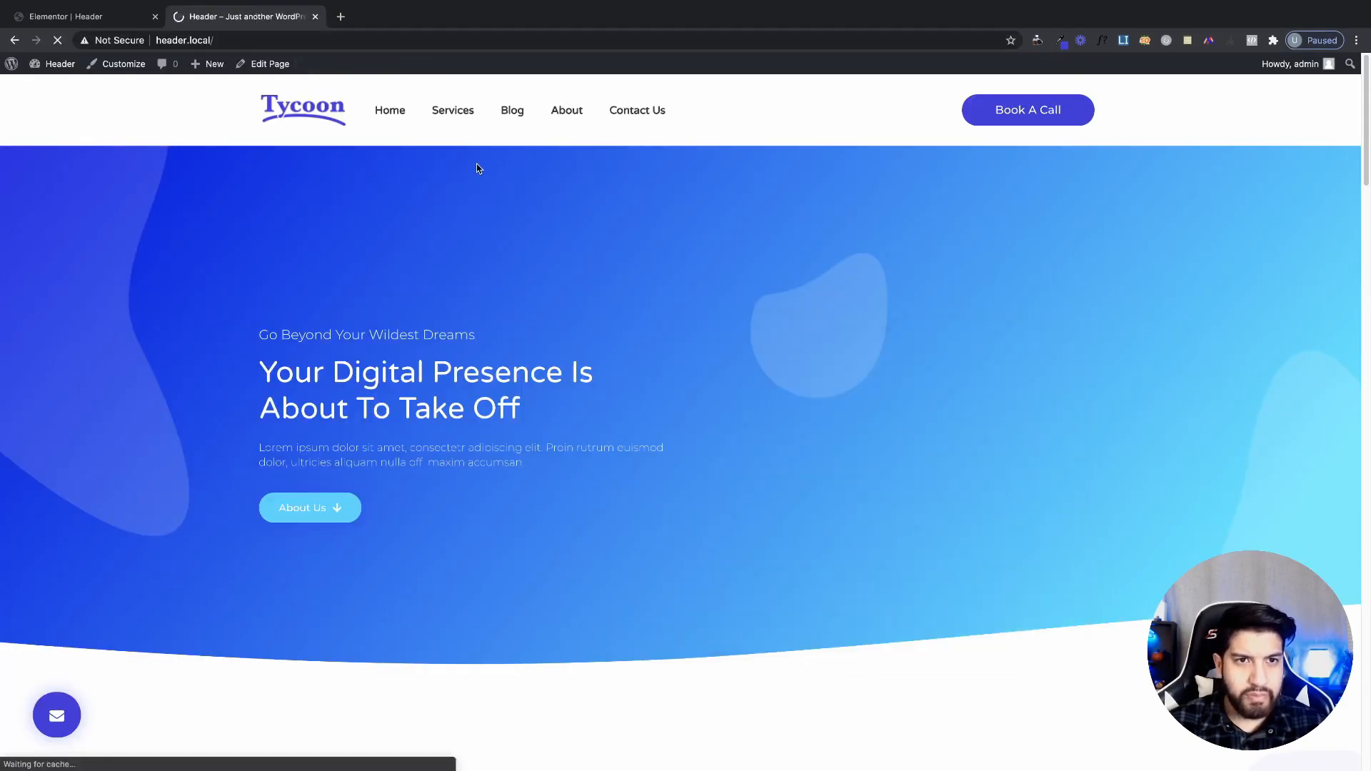
scroll(701, 311, down, 4)
scroll(701, 310, up, 4)
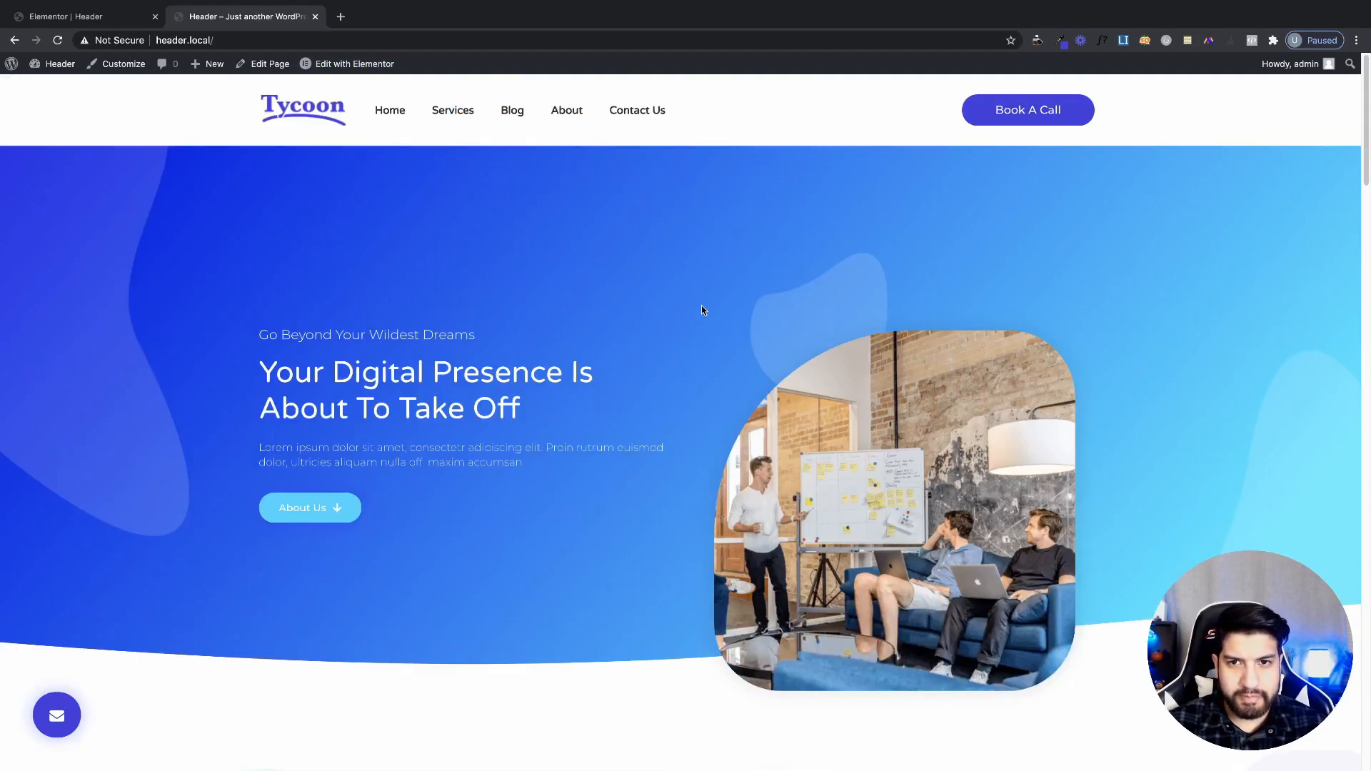
scroll(701, 310, down, 1)
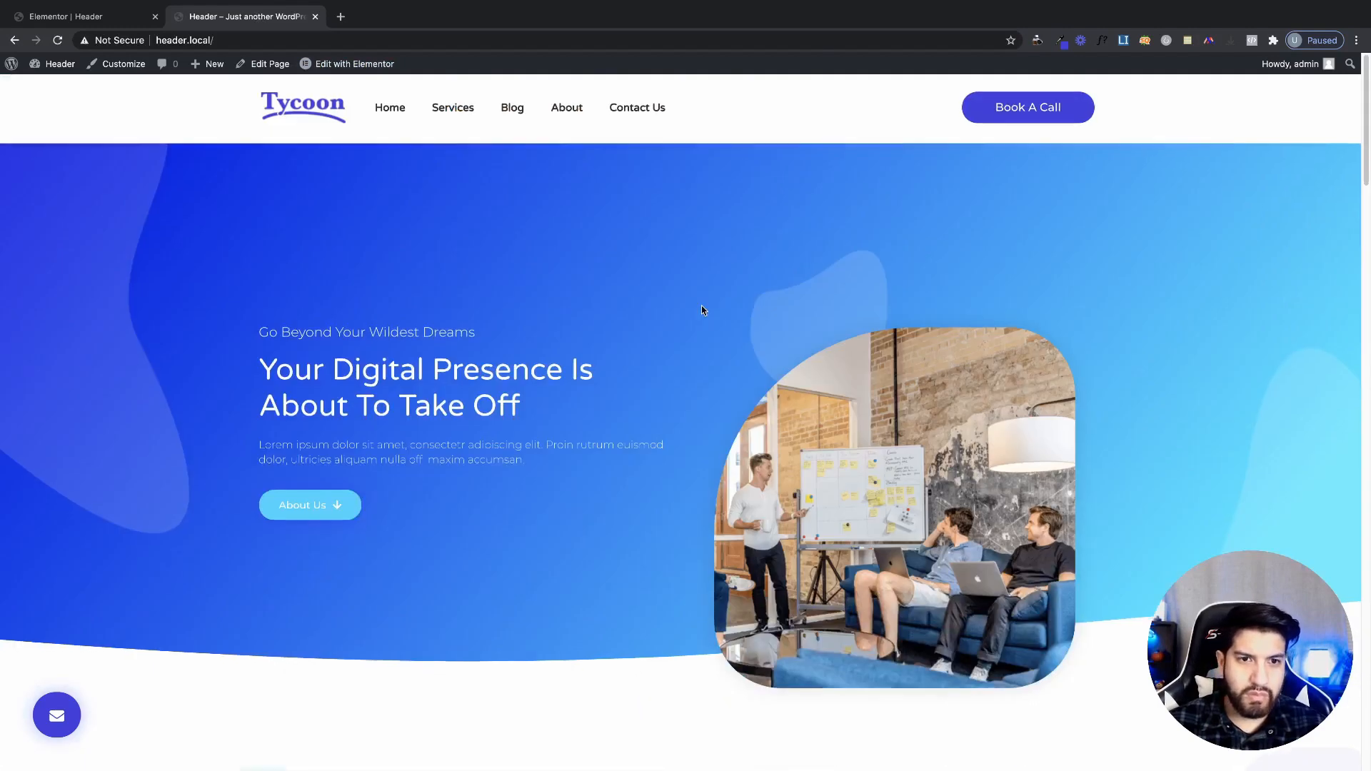
scroll(702, 311, up, 1)
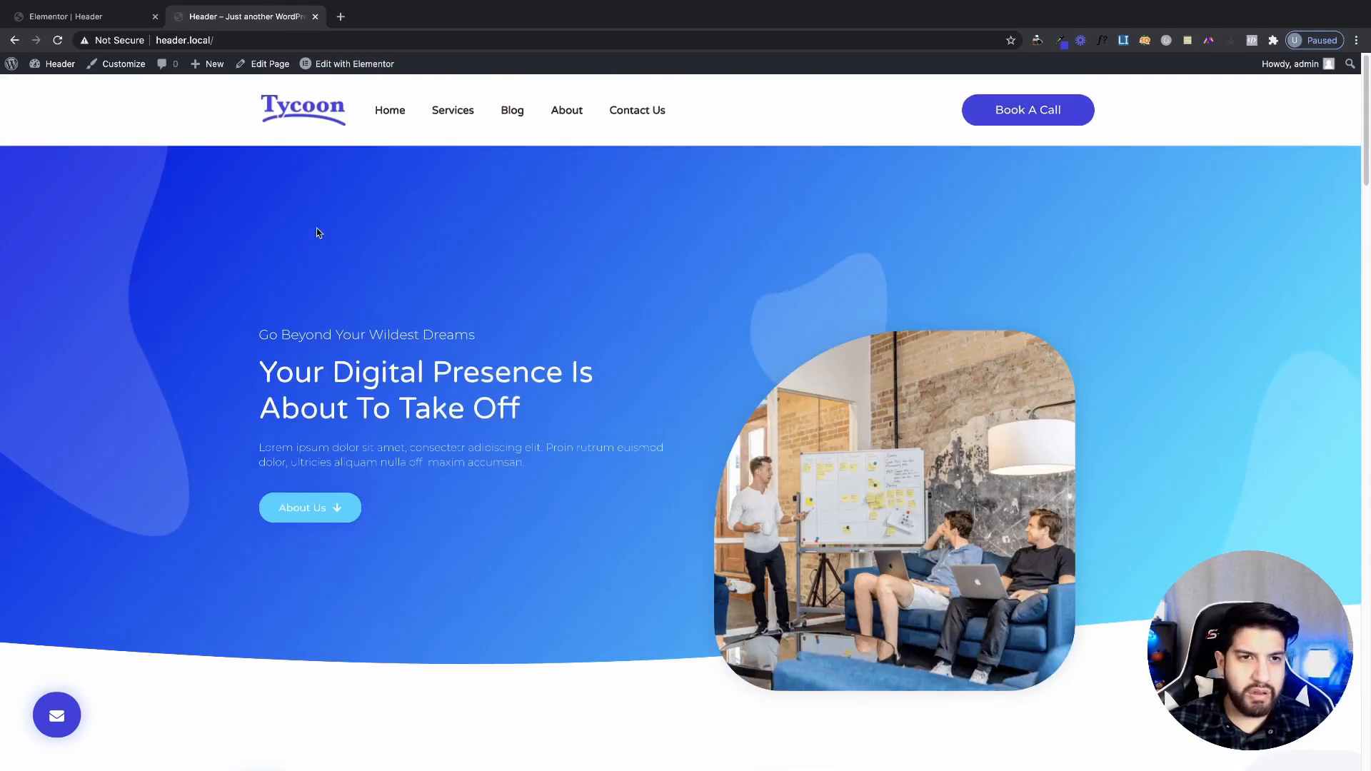
- In the header editor, add a two-column section with equal columns above the menu section and set its boxed content width to 1280
click(99, 16)
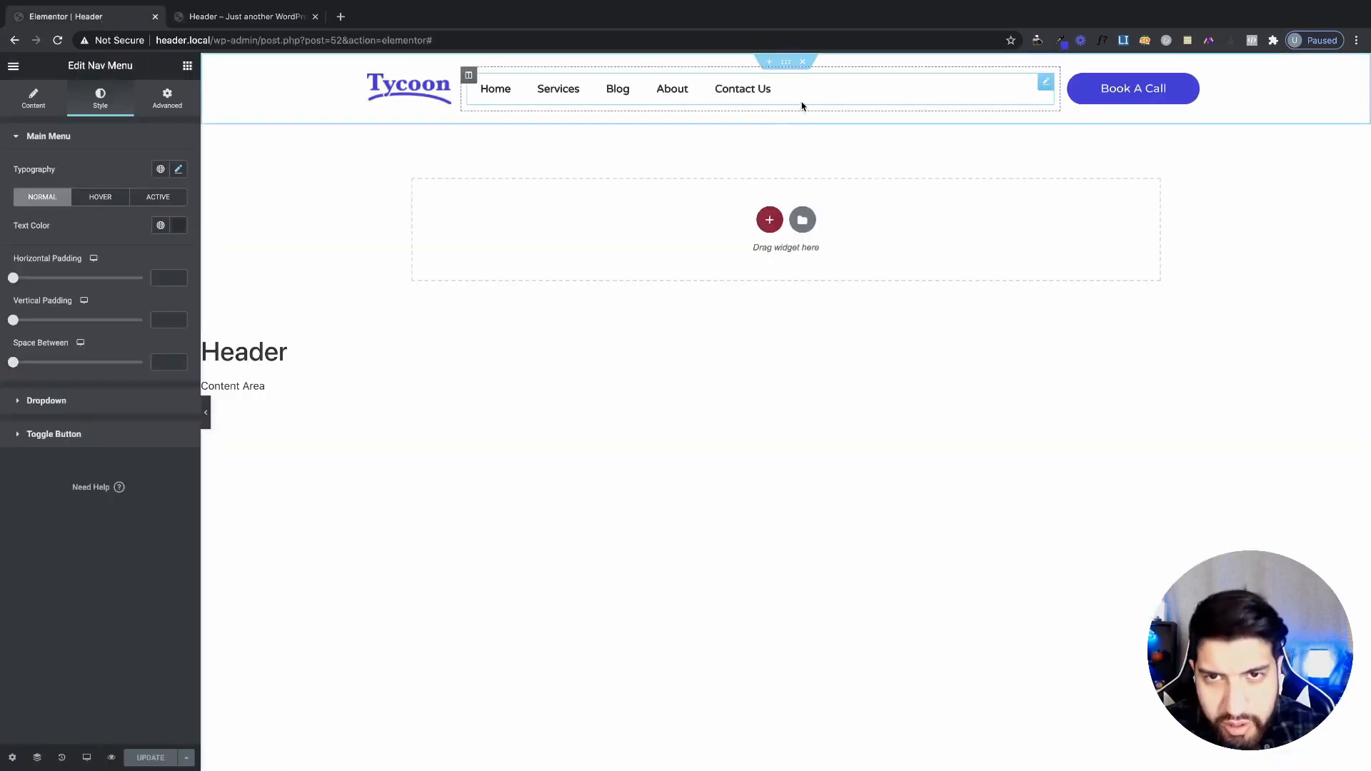
click(767, 63)
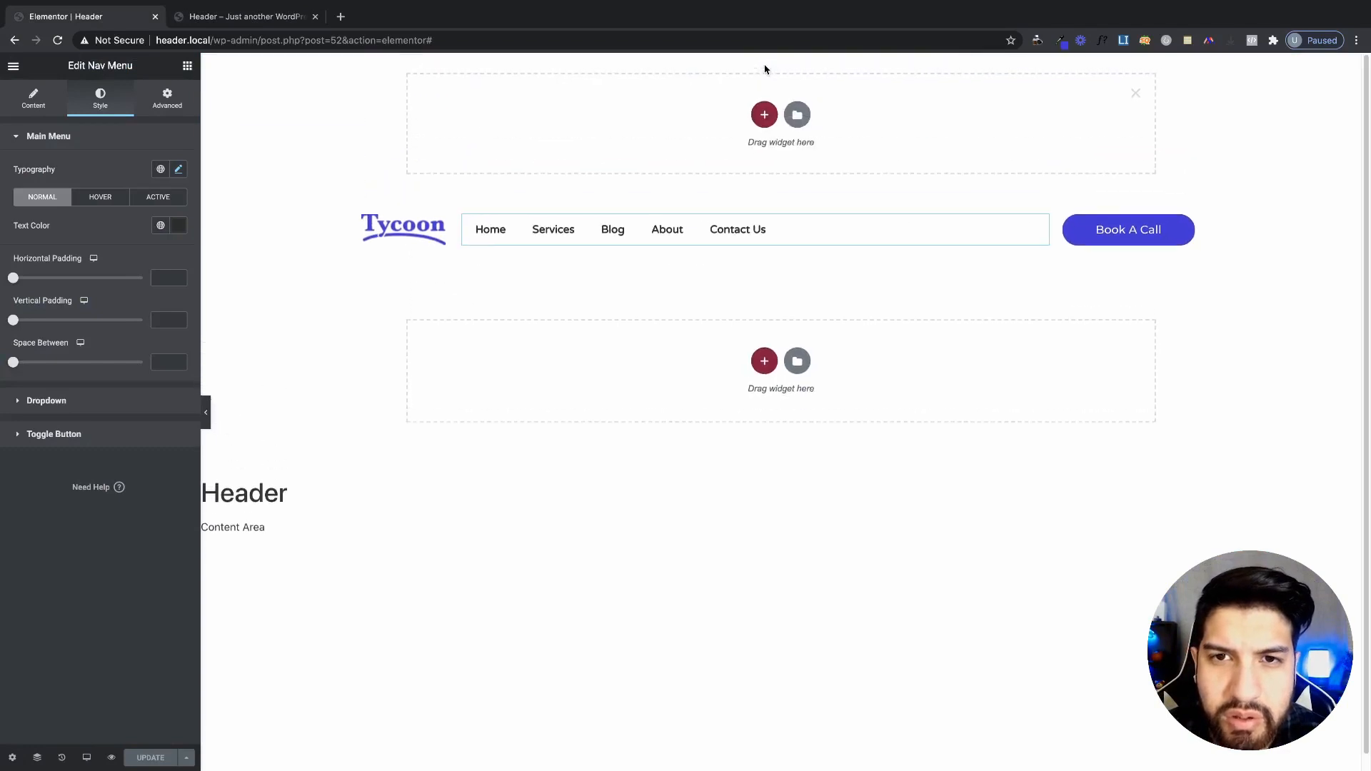
click(764, 114)
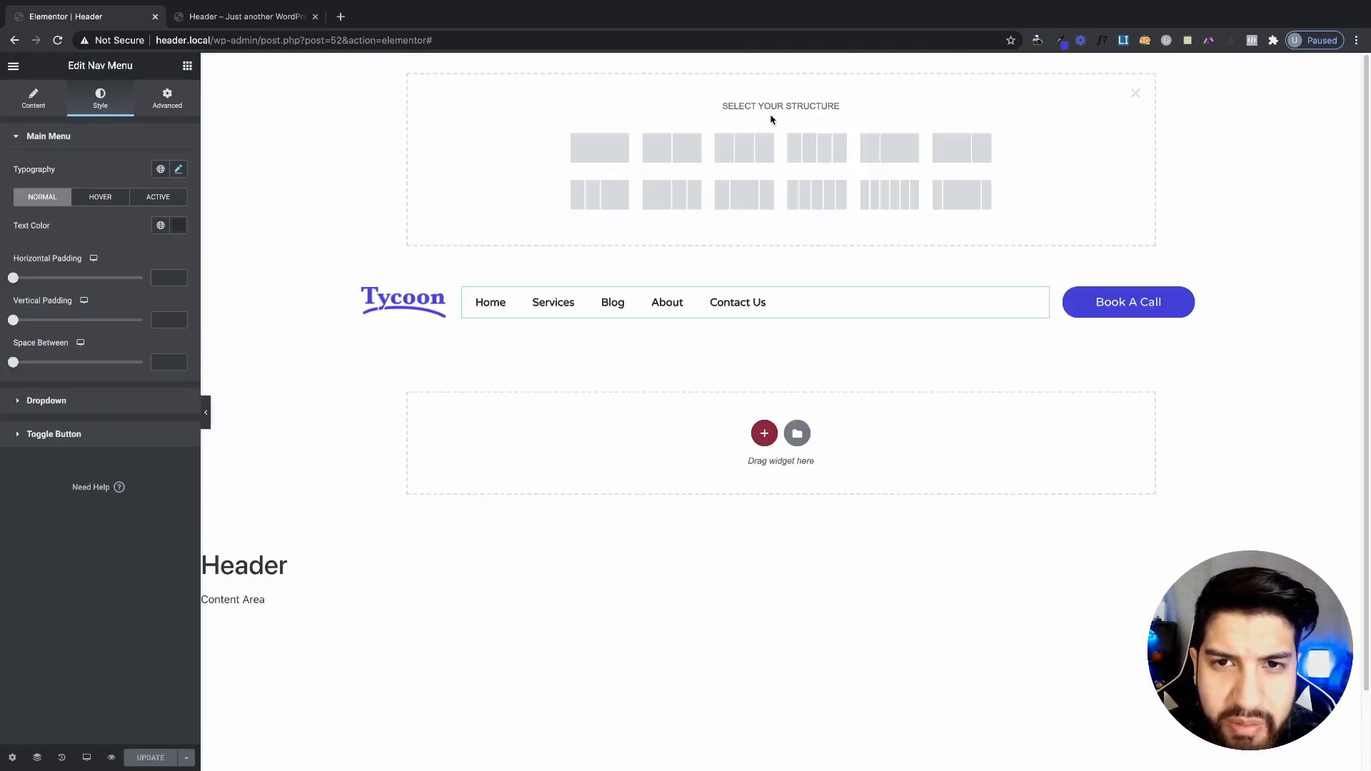
click(671, 155)
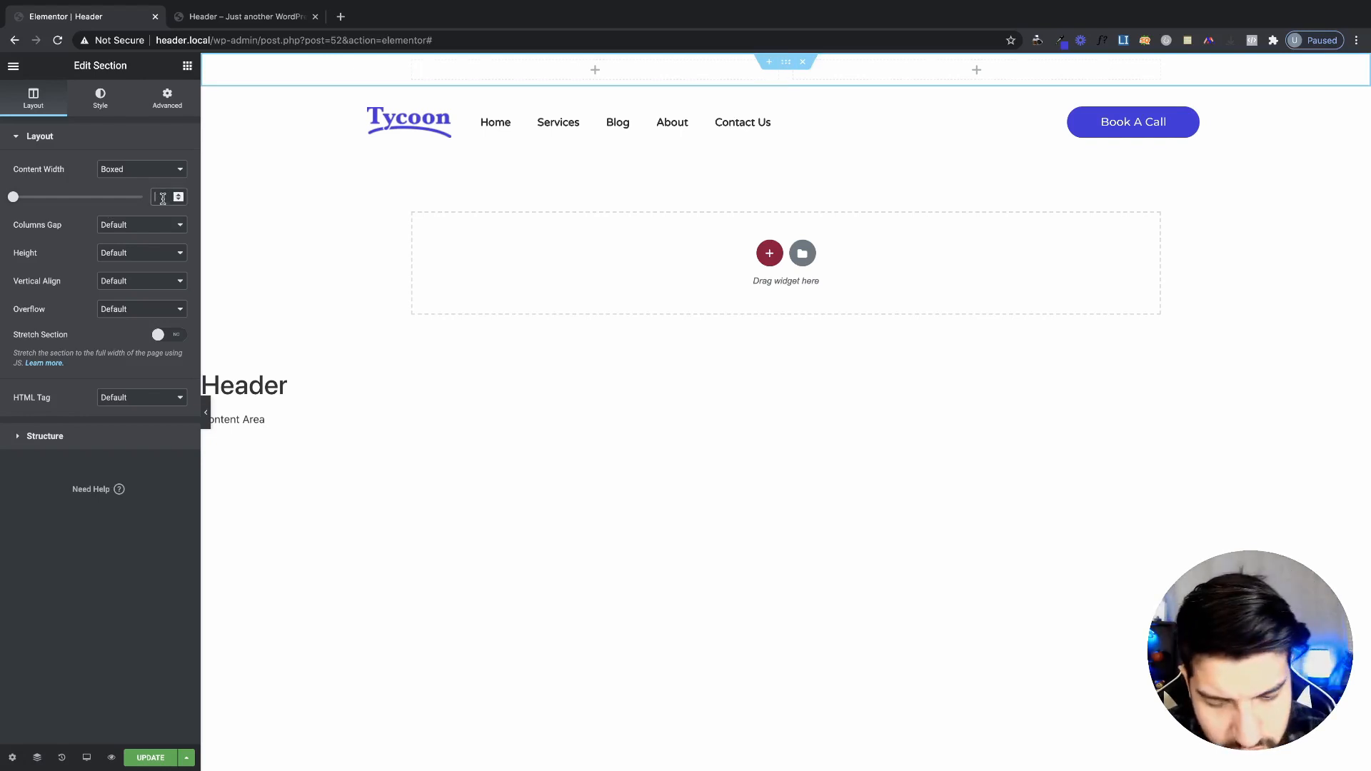
text(1280)
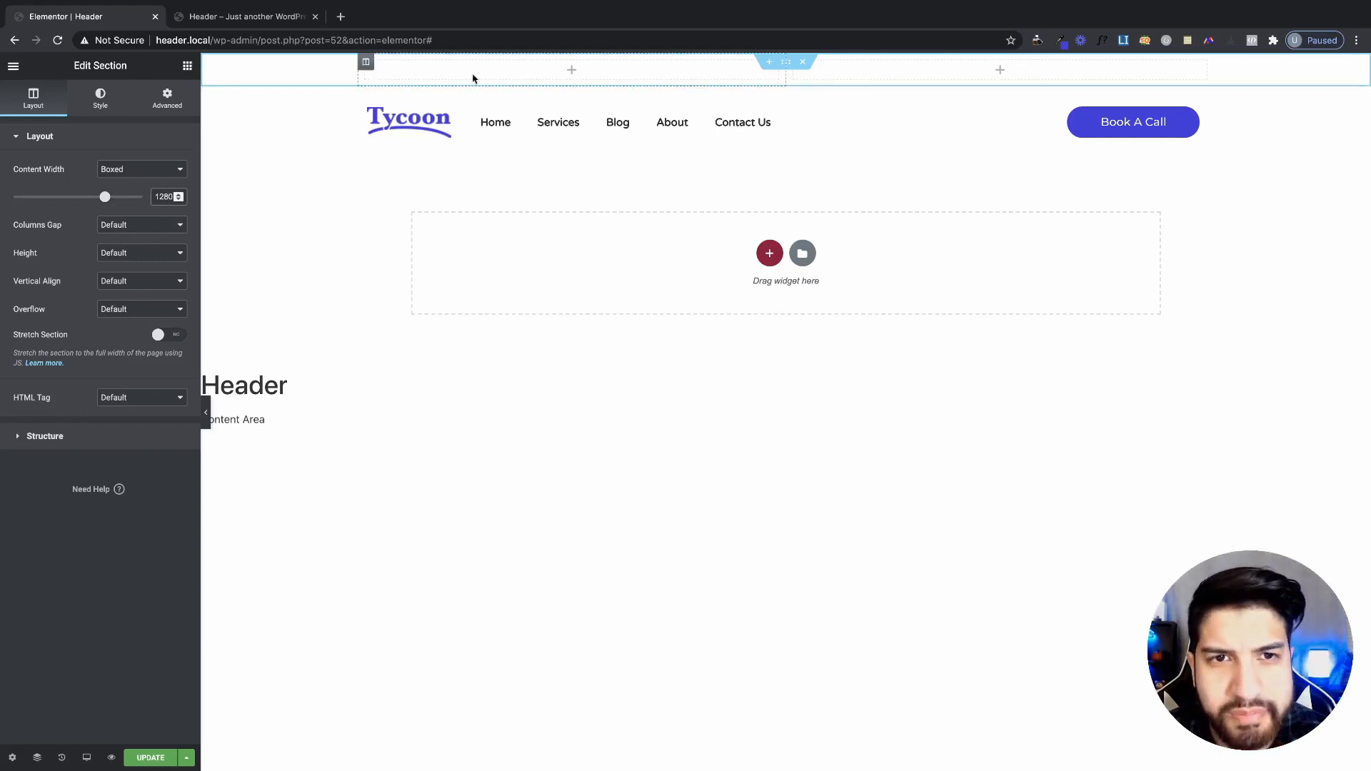
- Add an Icon List widget to the first column of the top bar section and set its layout to inline
click(188, 67)
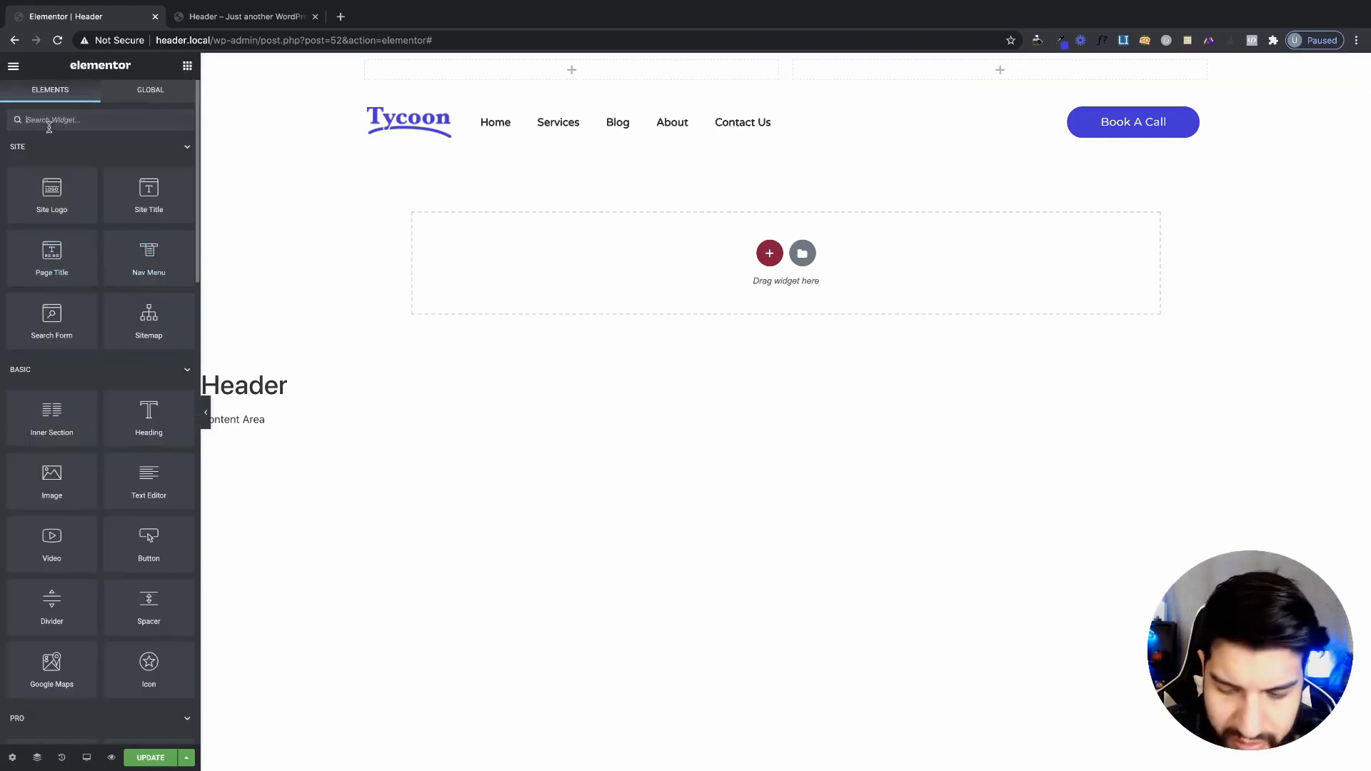
text(list)
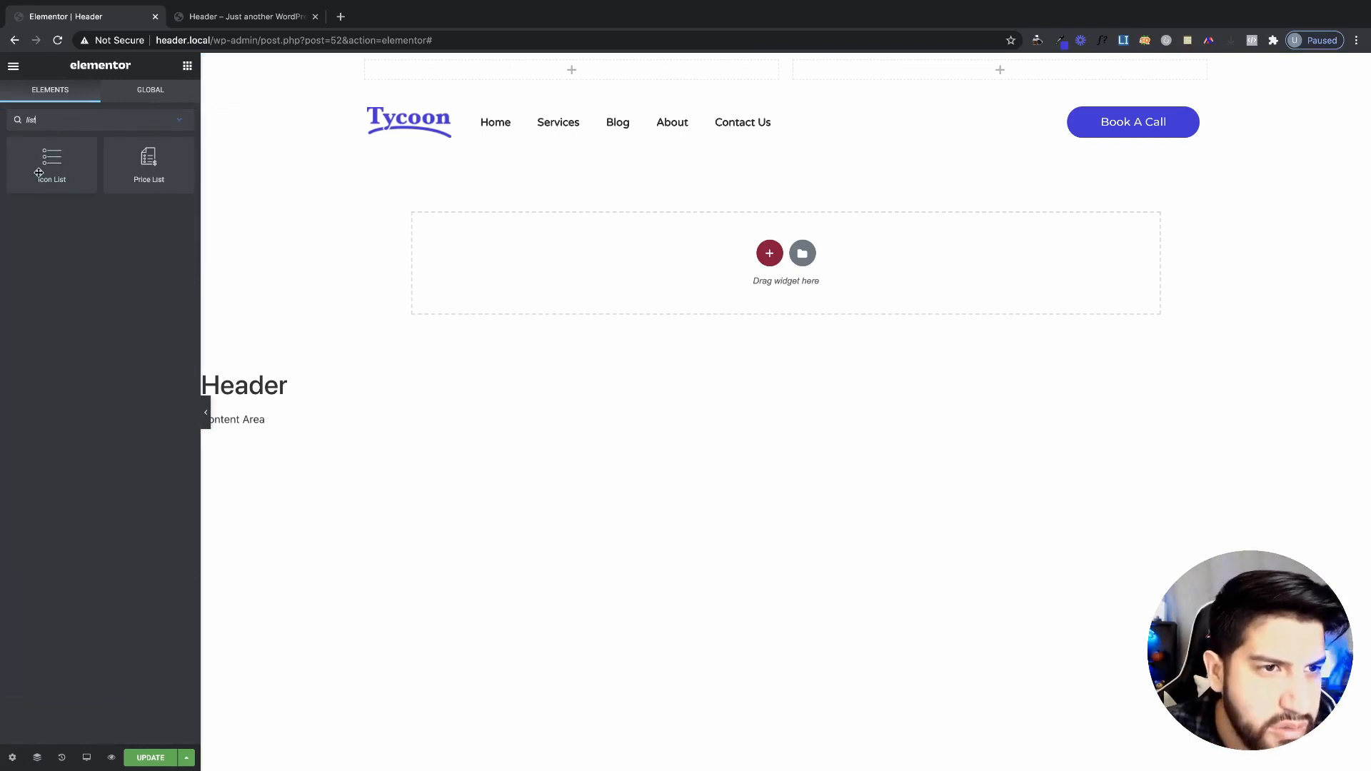
drag(48, 163, 463, 71)
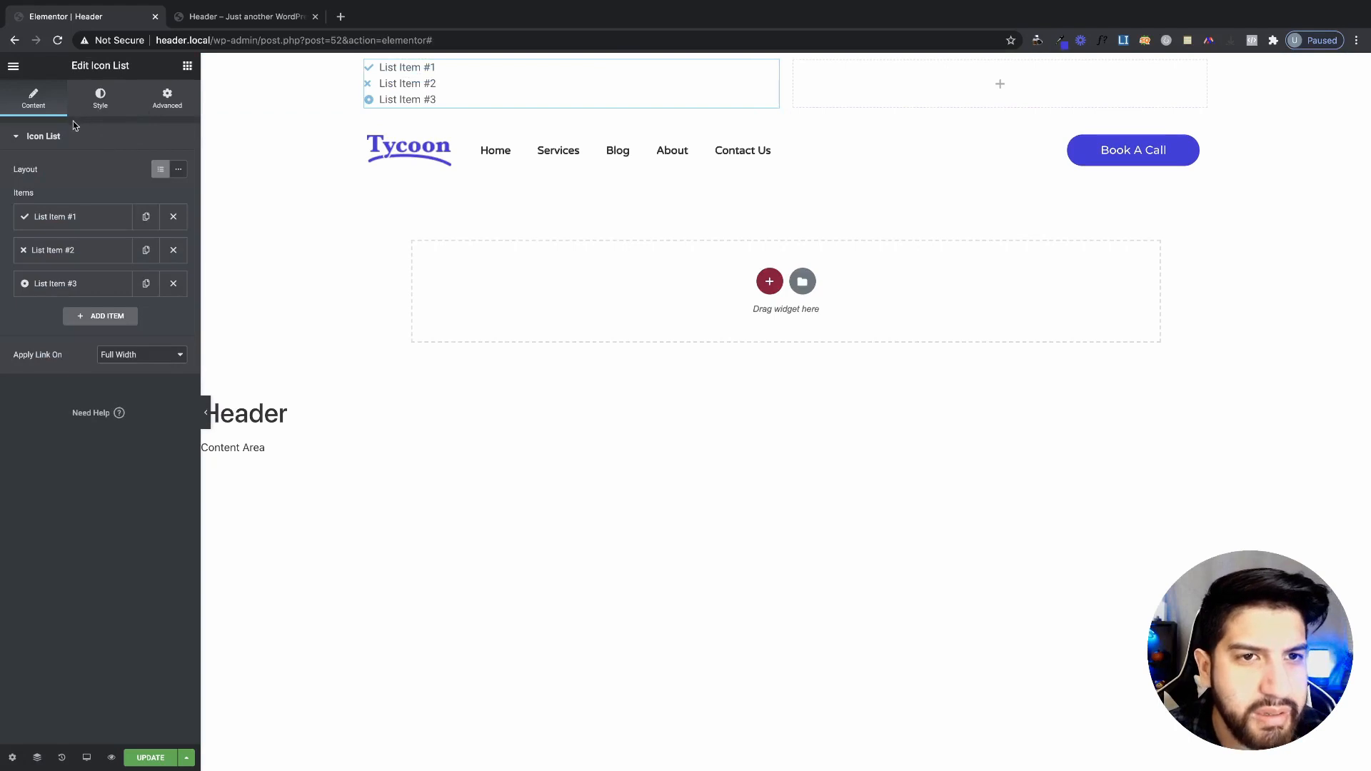
click(179, 172)
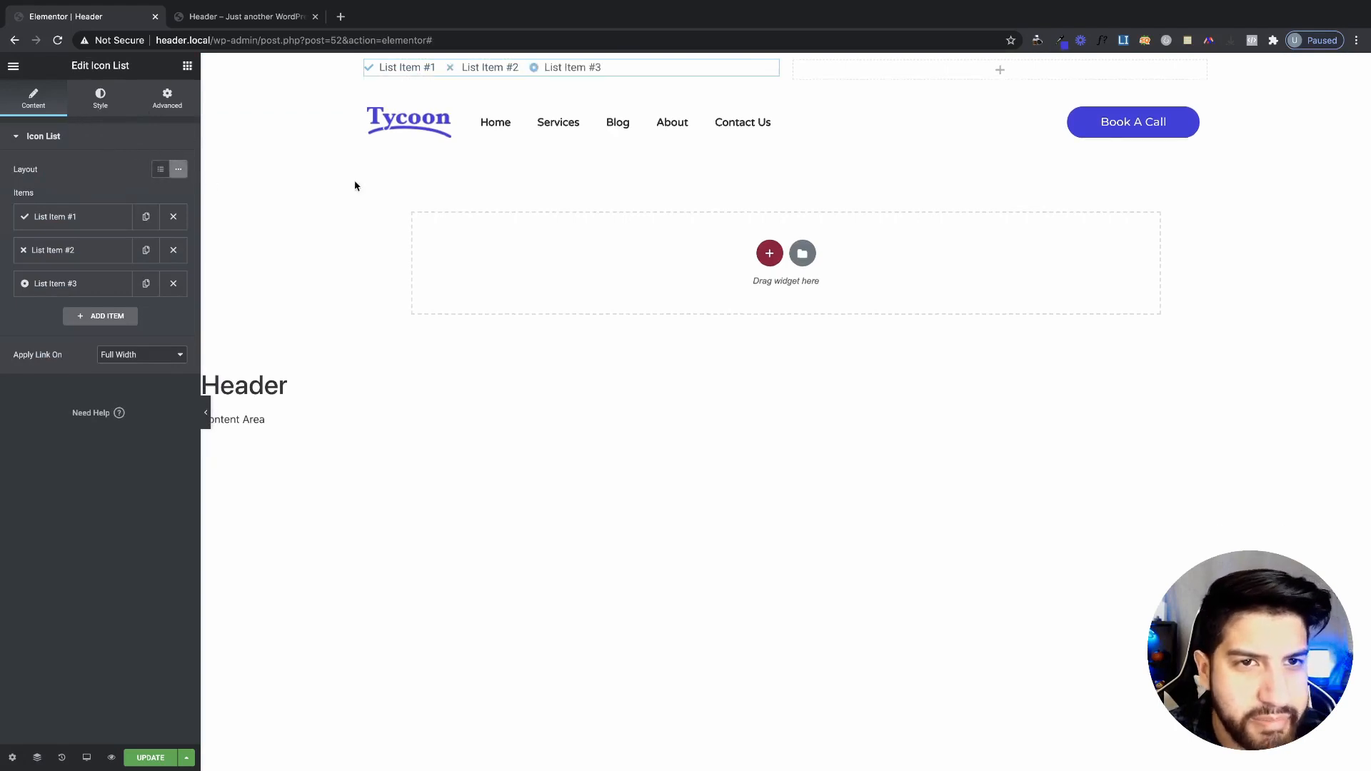
- Replace the first icon list item's text with the business phone number
click(60, 216)
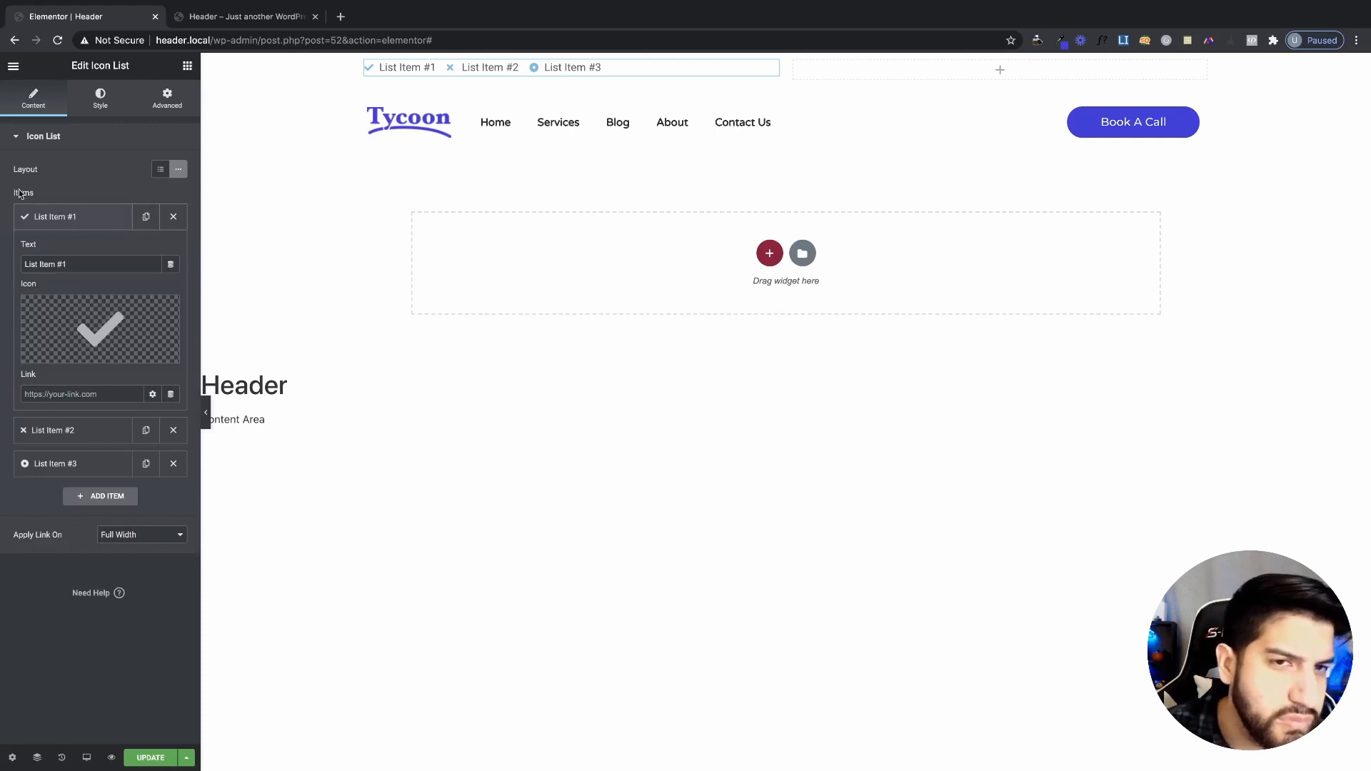
triple_click(118, 266)
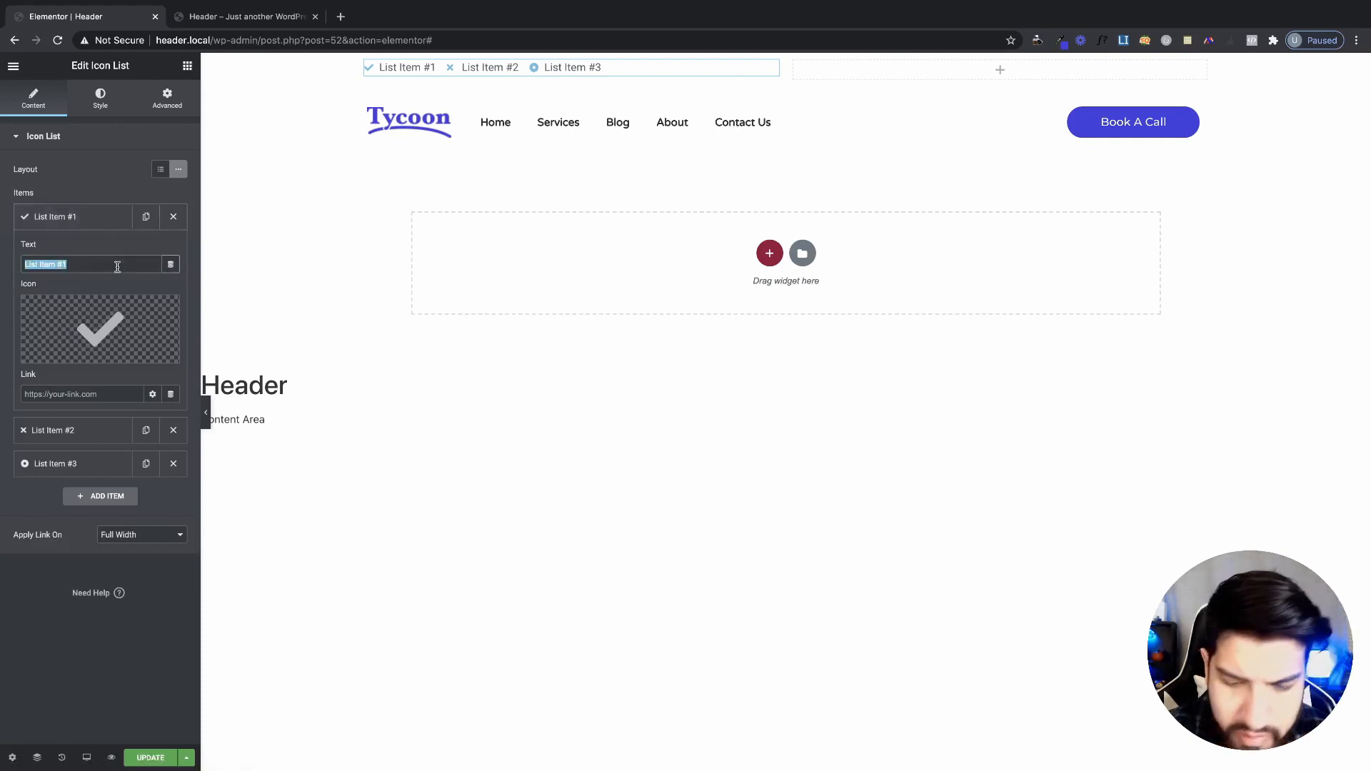
key(BackSpace)
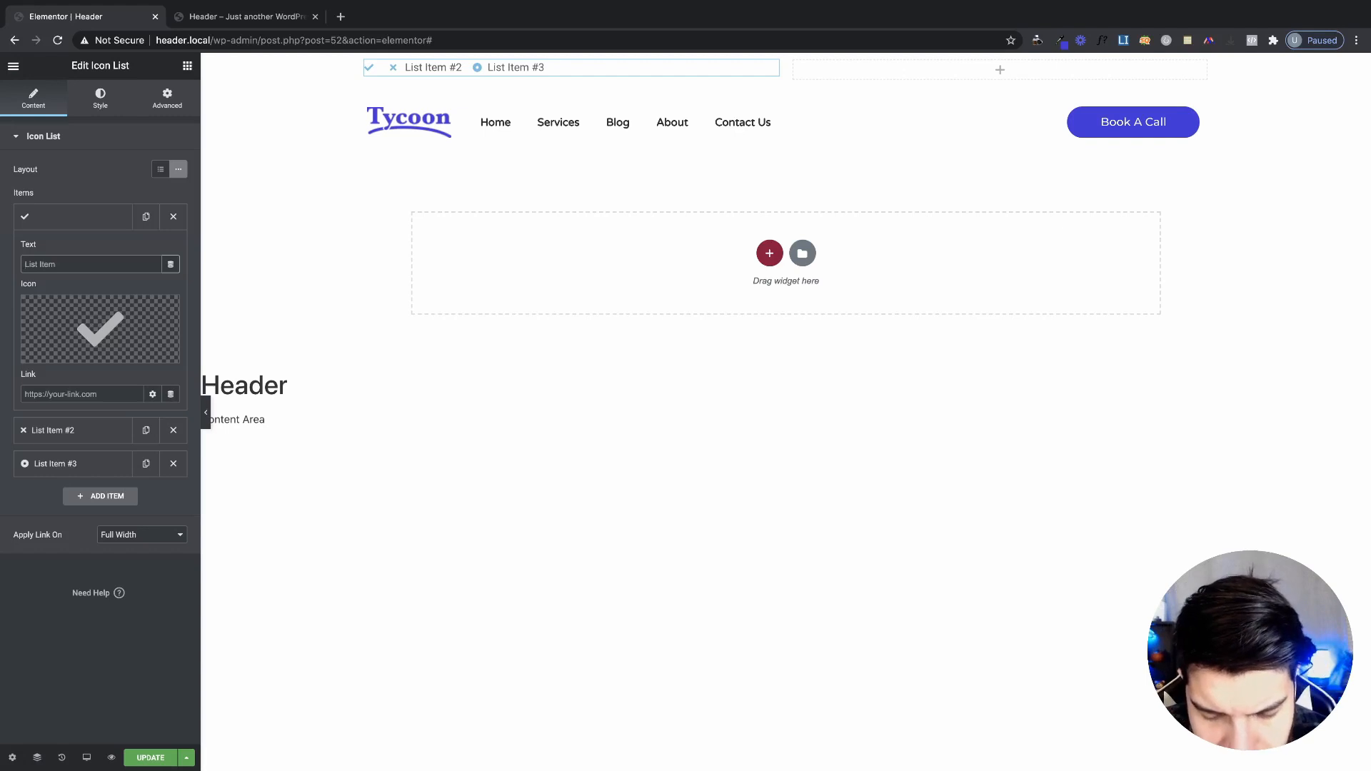
text(888-)
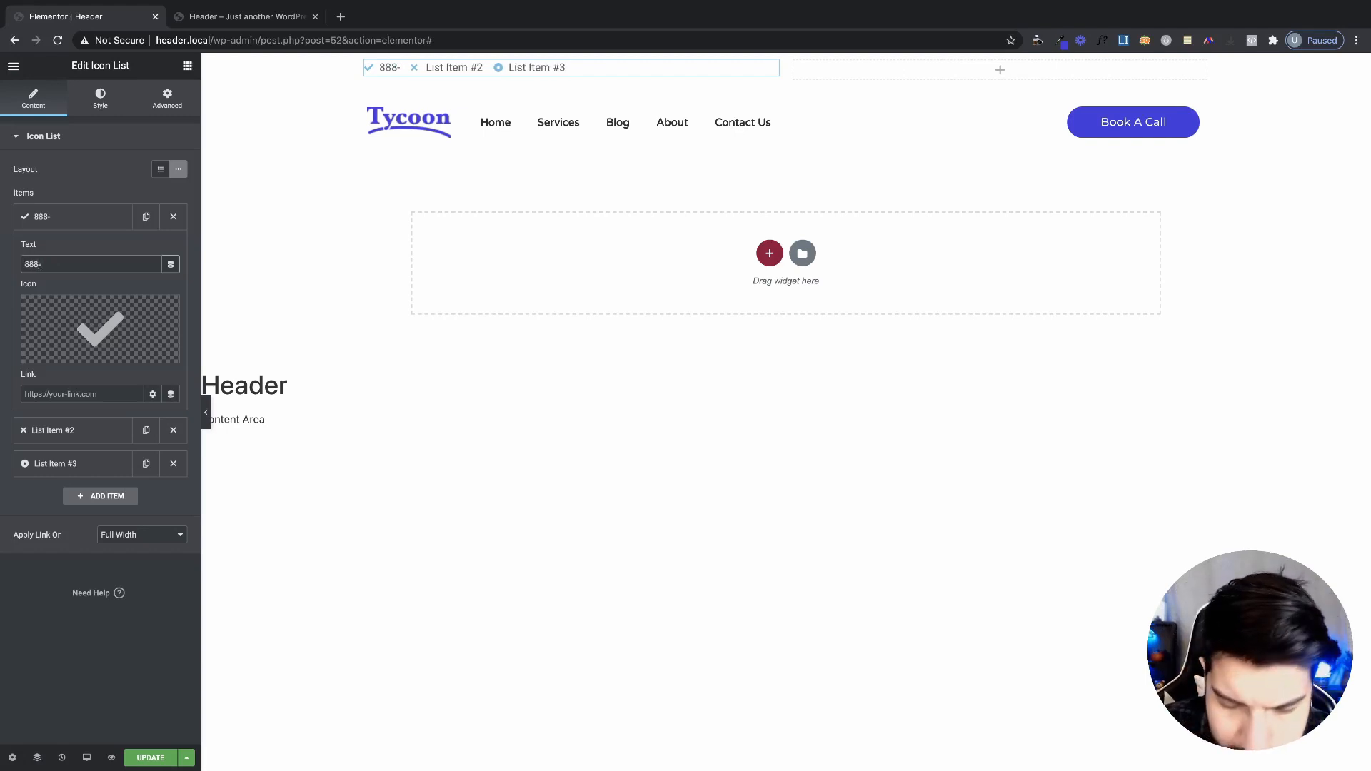
text(888-888-)
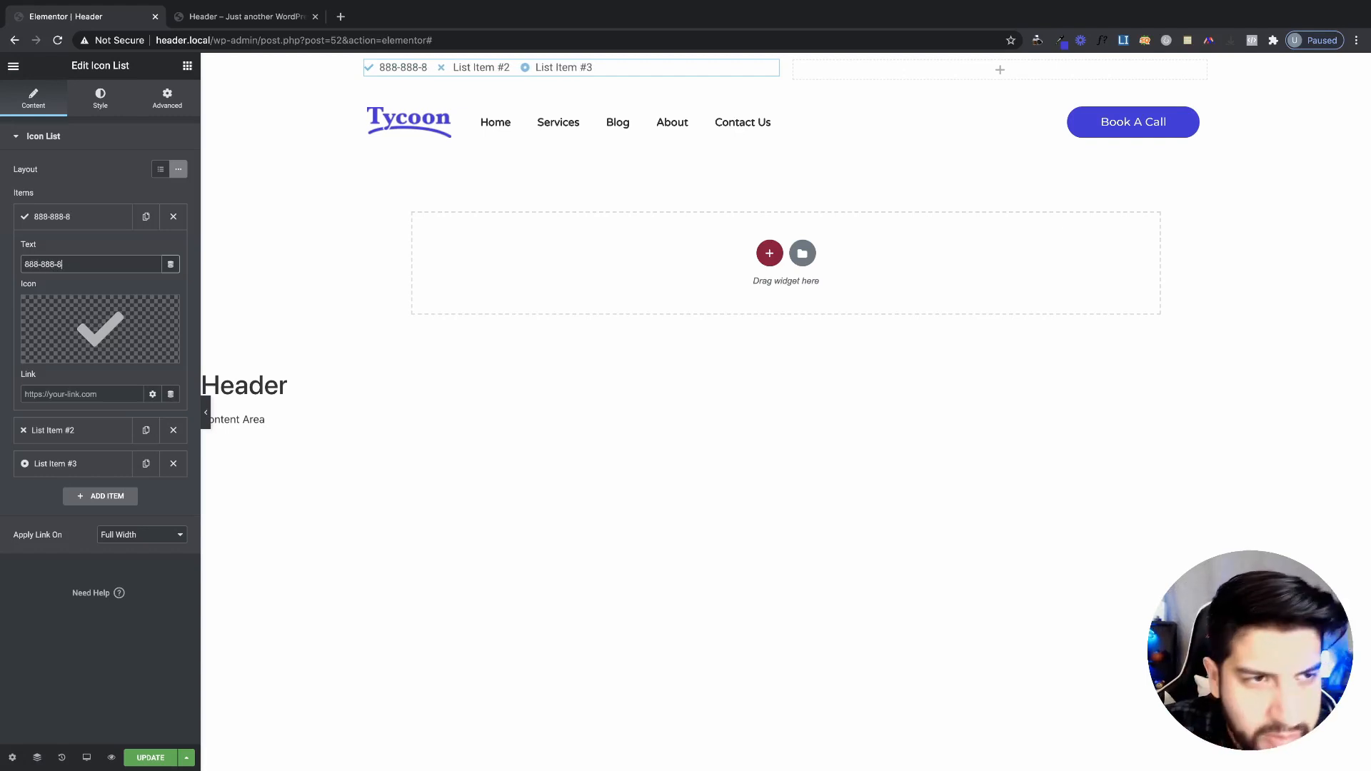
text(8)
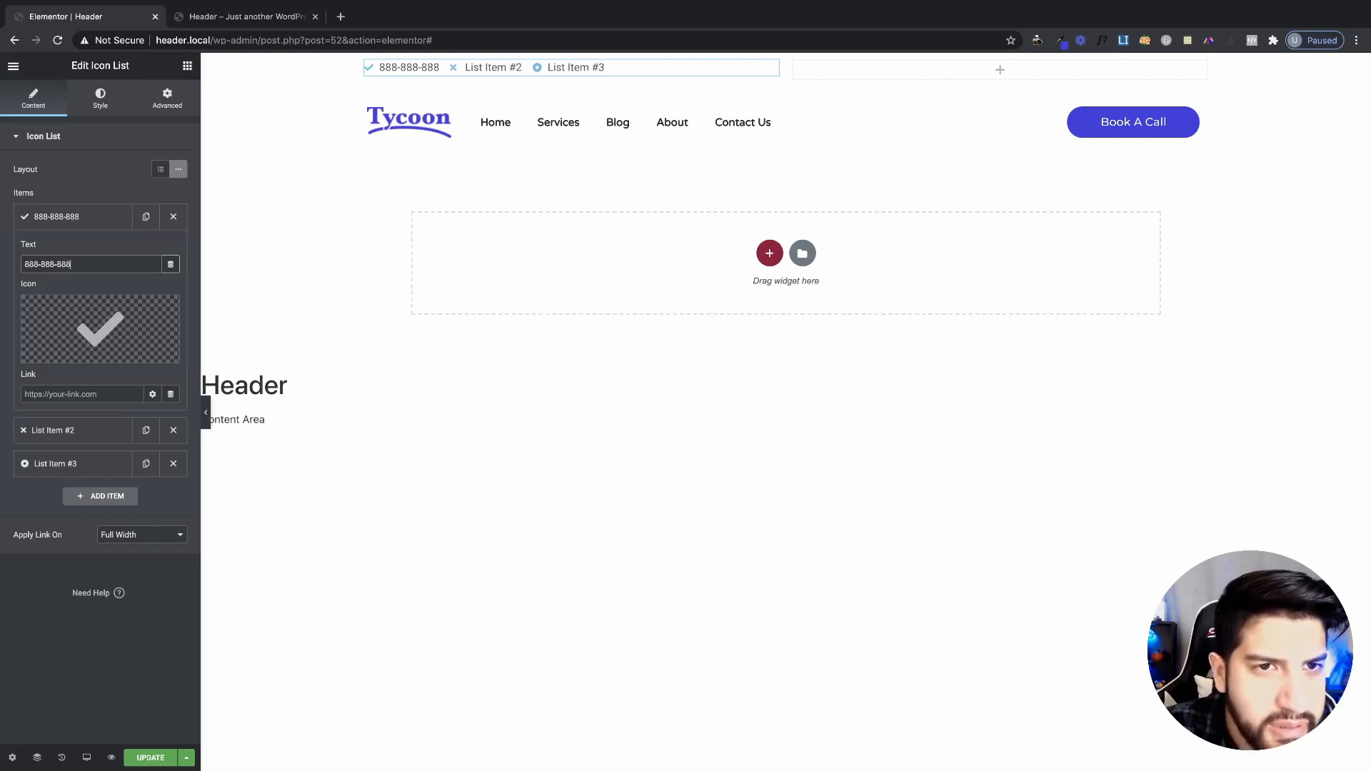
- Find the Phone alt icon in the icon library and insert it for the phone number item
click(143, 330)
click(613, 209)
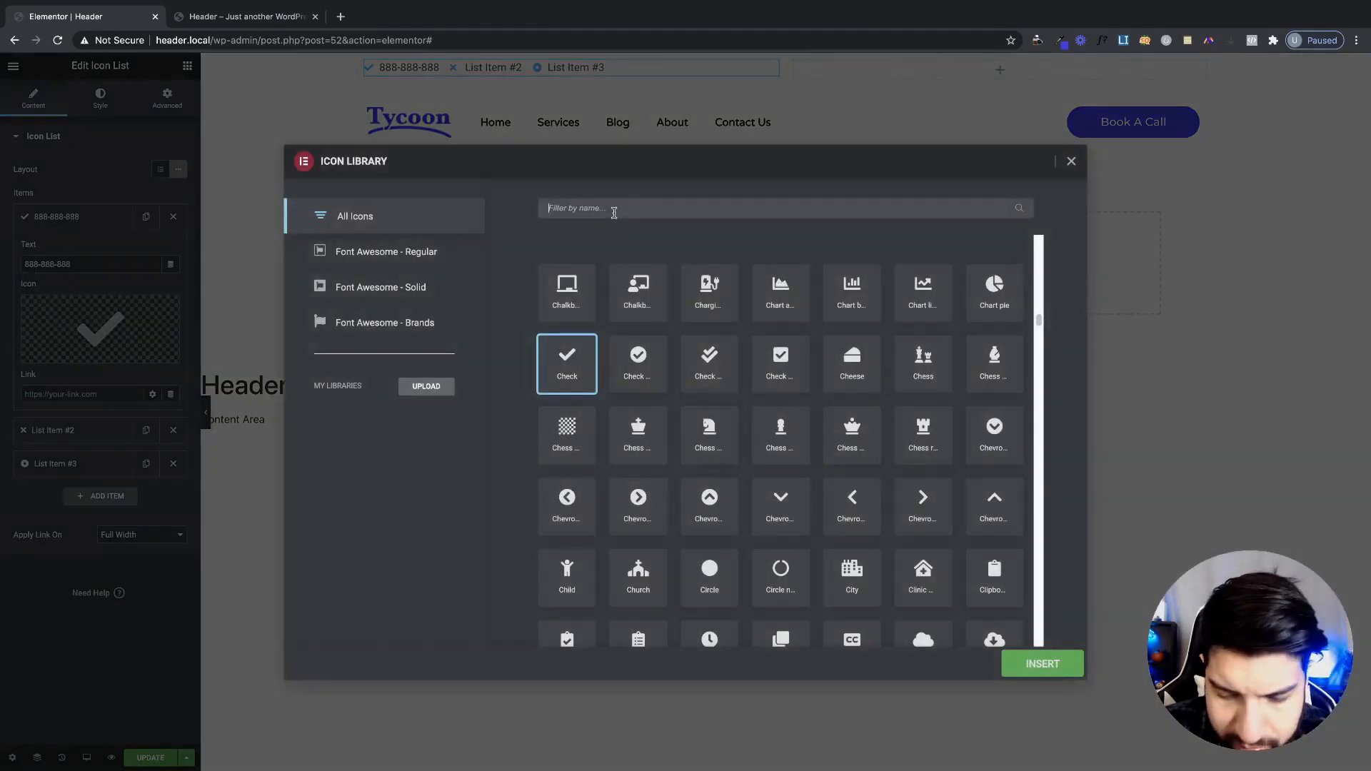
text(ph)
key(BackSpace)
key(BackSpace)
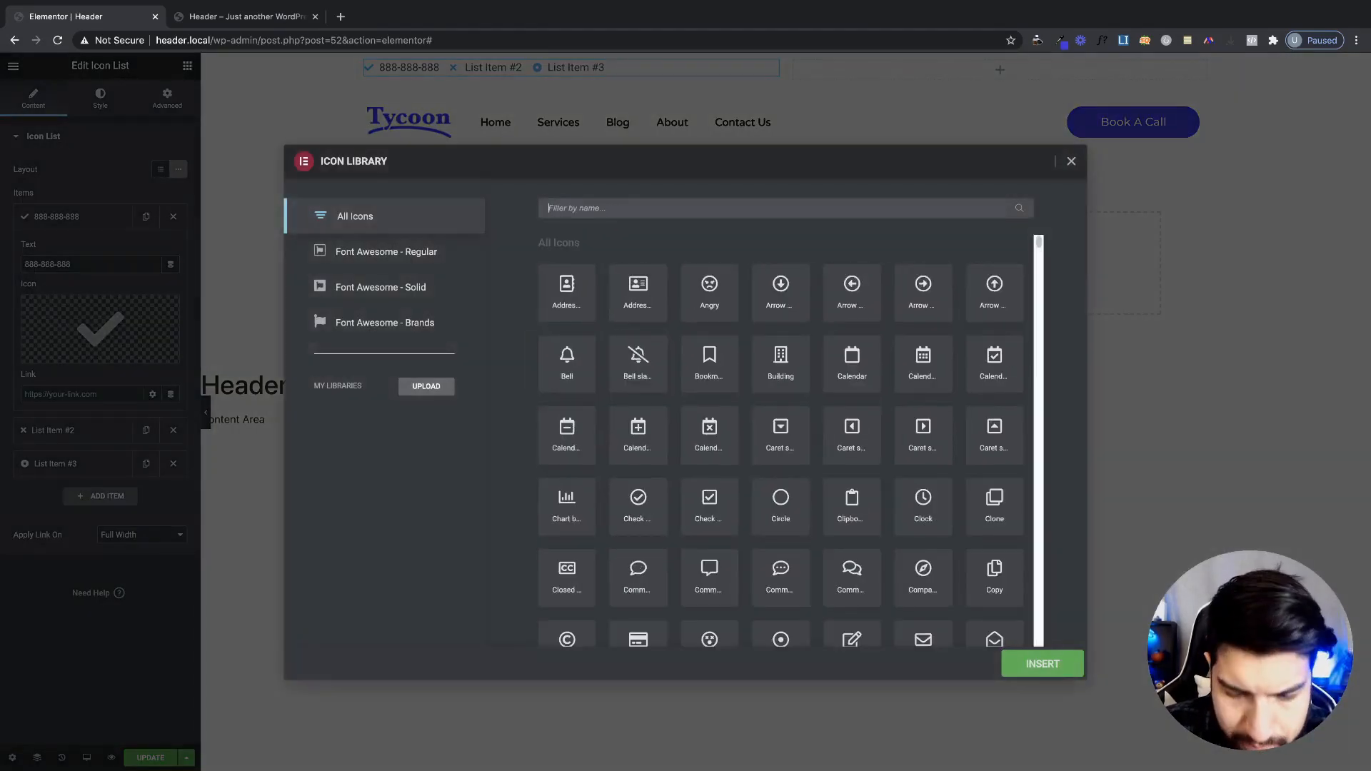
text(mobil)
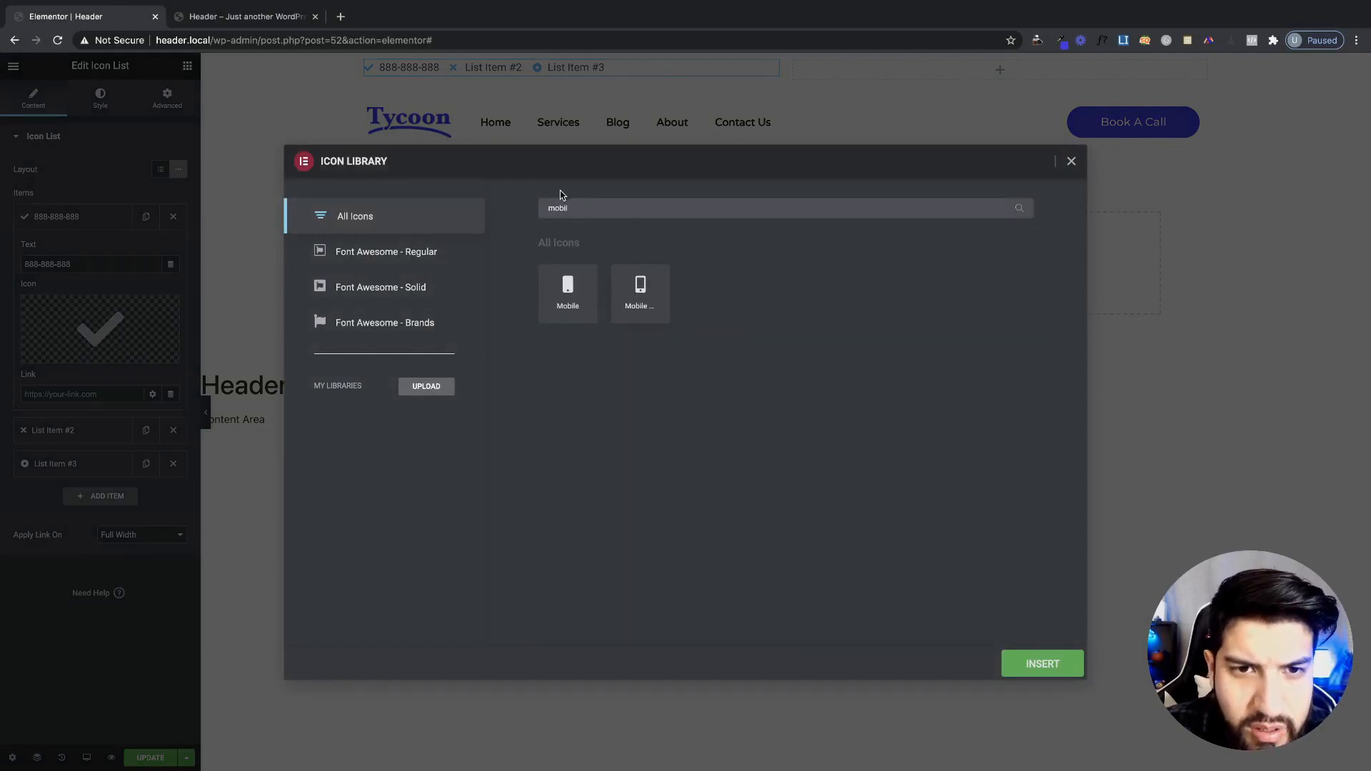
key(ctrl+a)
key(BackSpace)
text(hone)
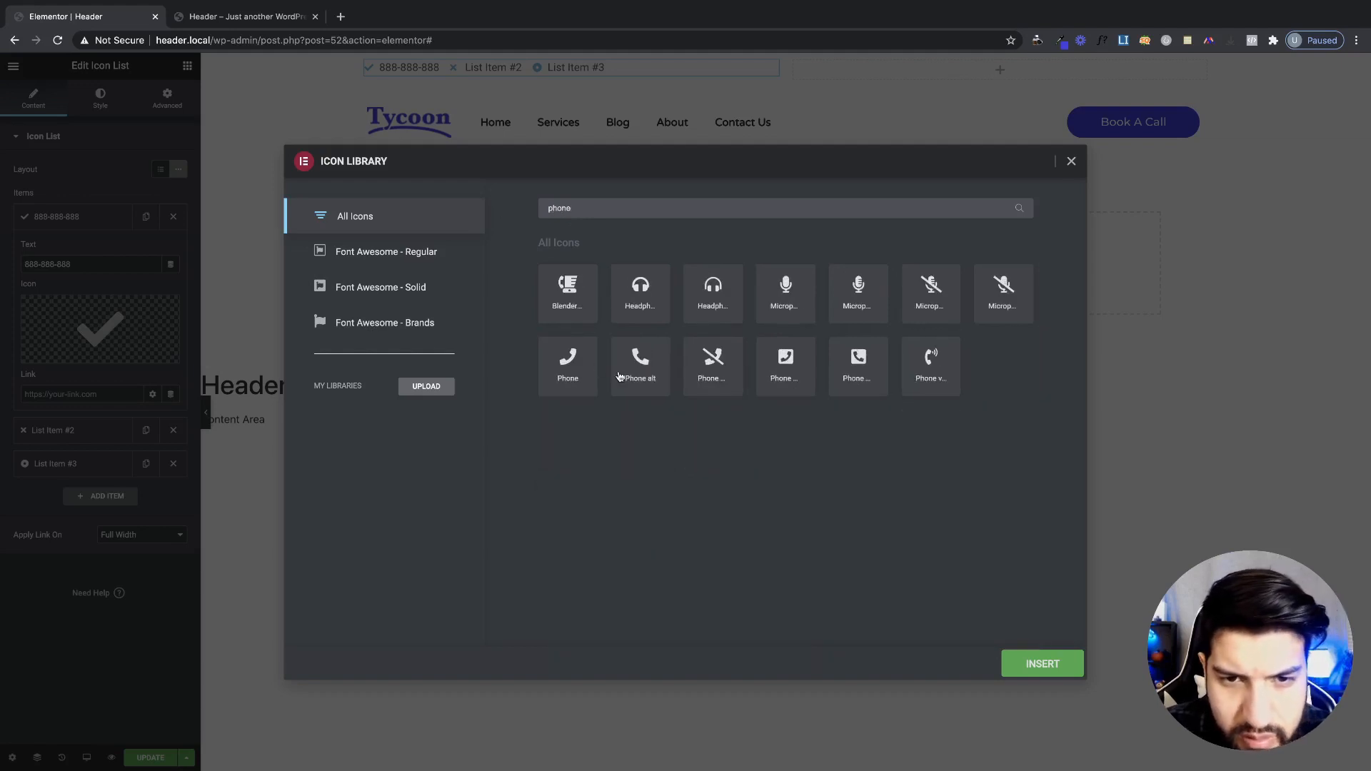
click(620, 377)
click(1021, 666)
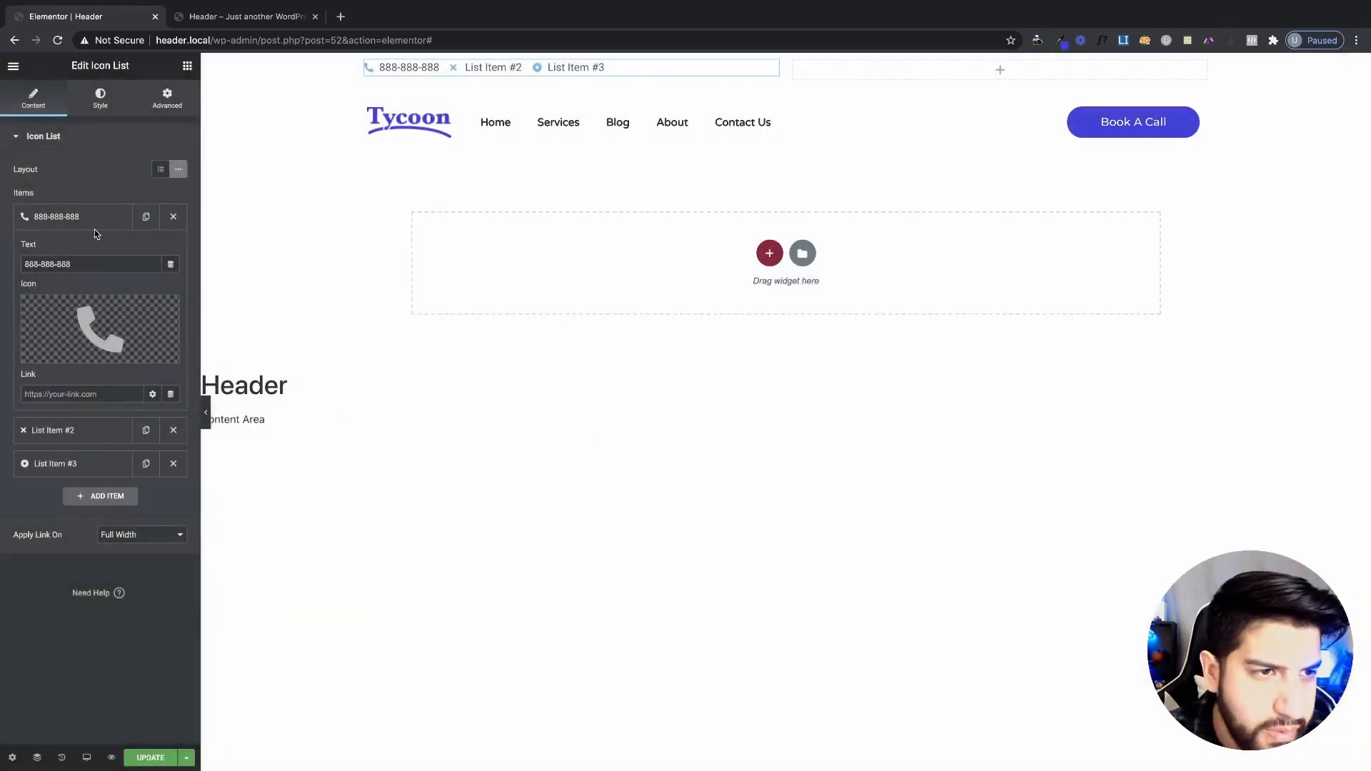
- Replace the second icon list item's text with the support e-mail address
click(93, 223)
click(91, 251)
drag(71, 297, 1, 283)
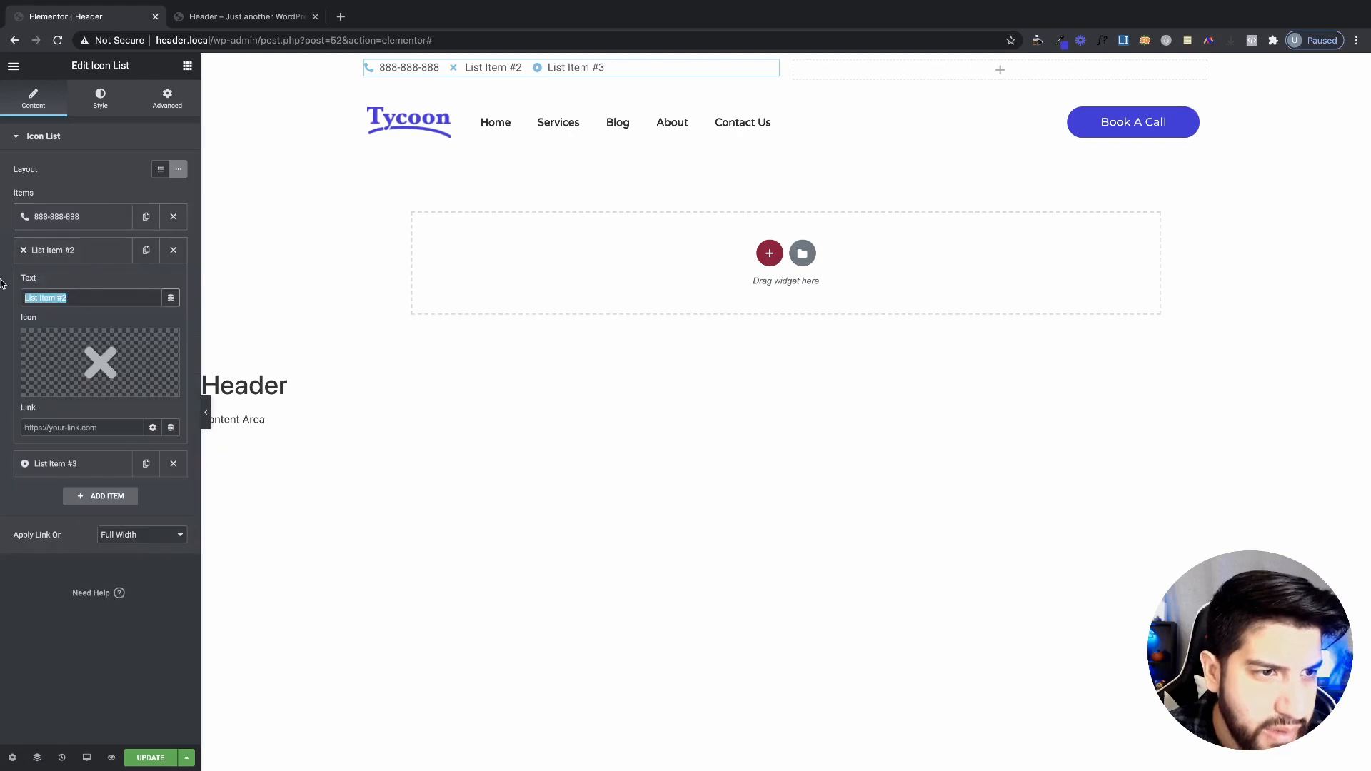
key(BackSpace)
text(myeamil)
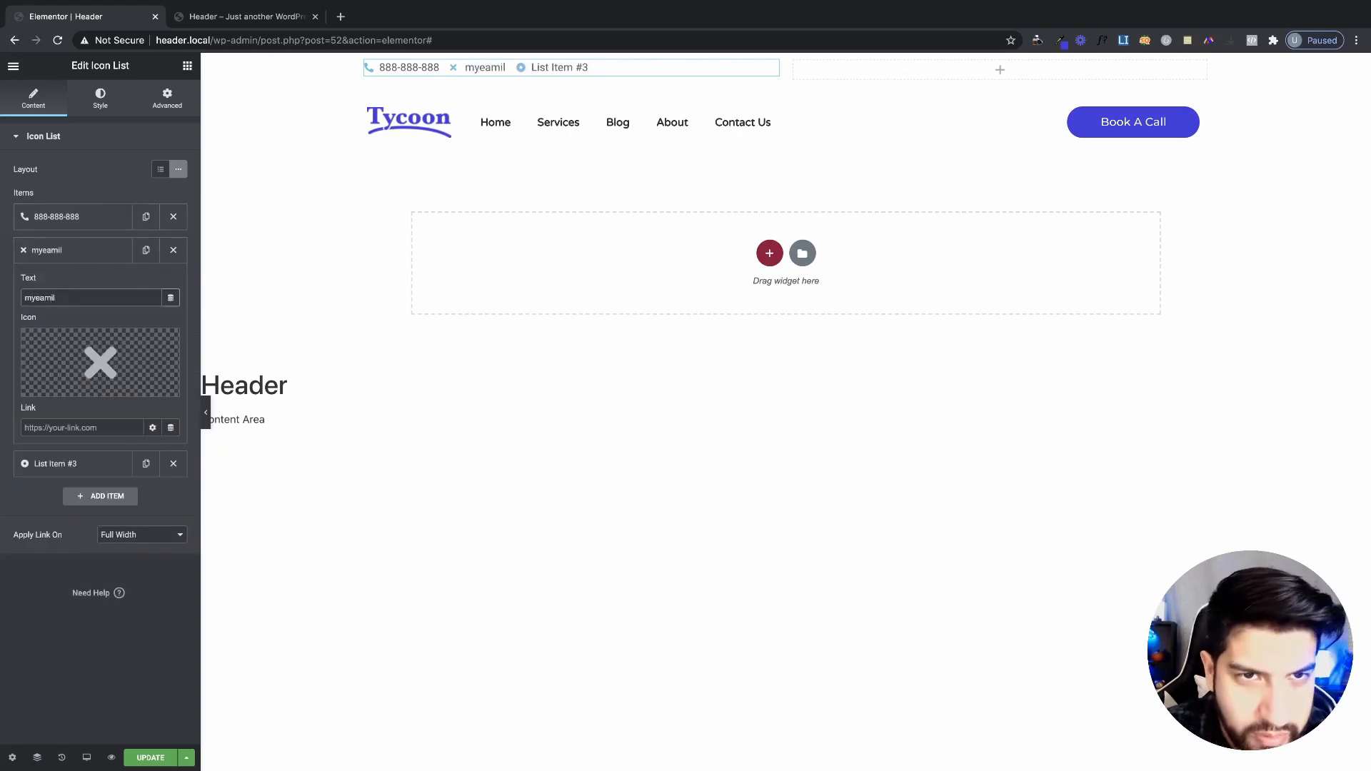
text(@we)
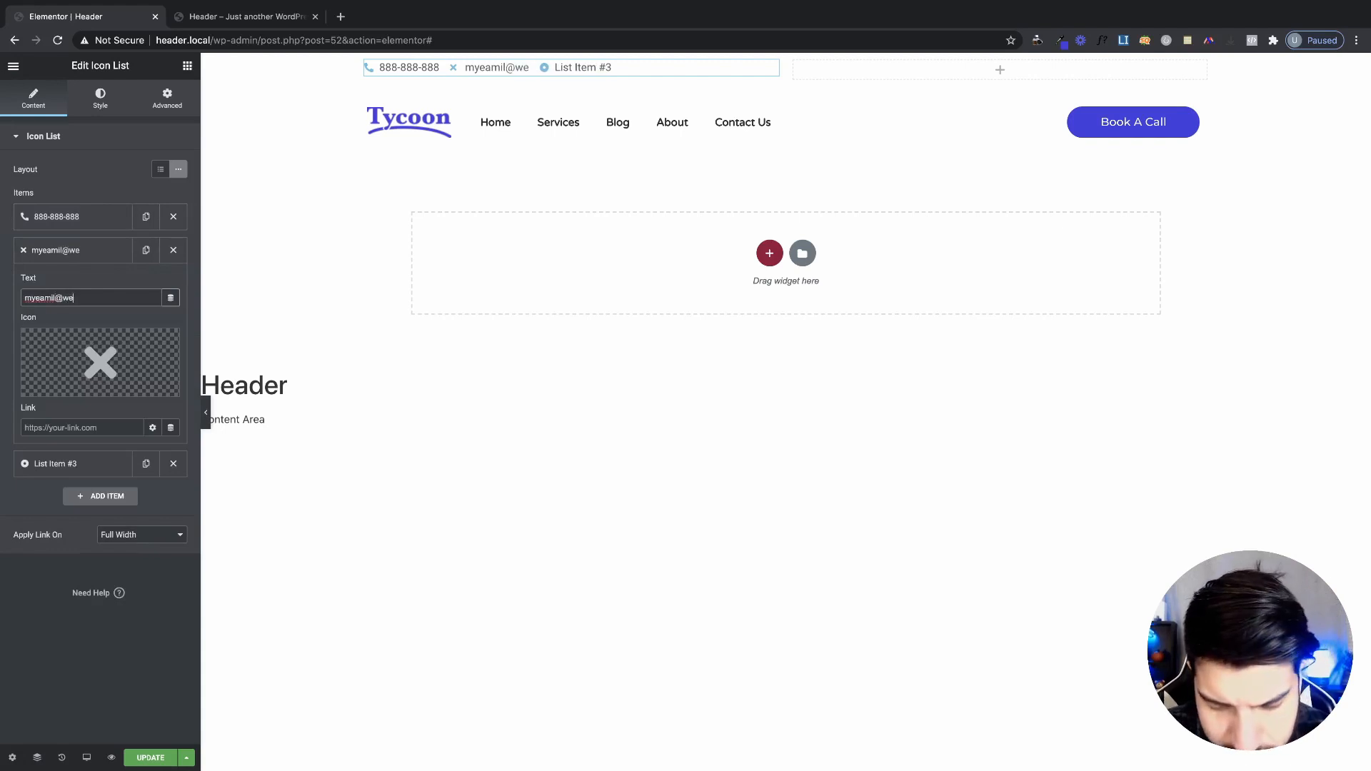
text(bsite.com)
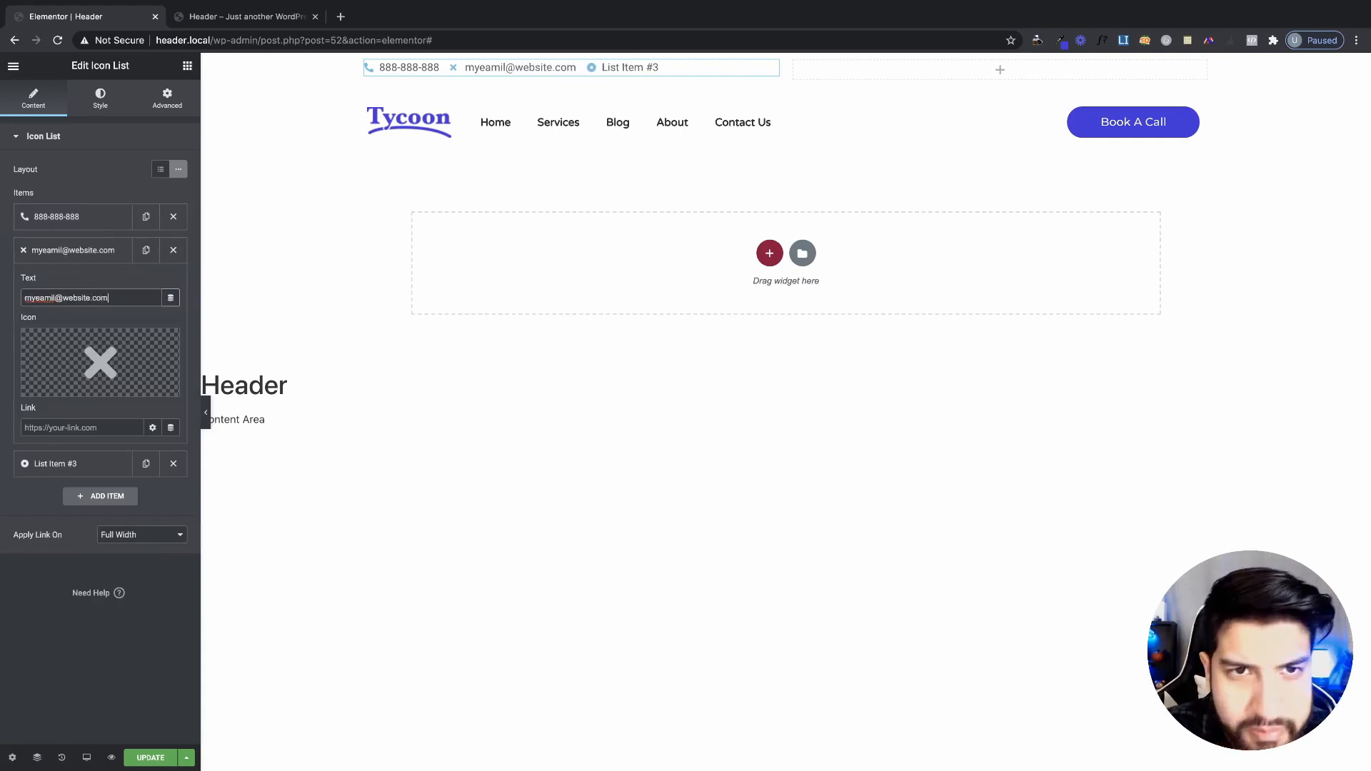
drag(57, 297, 7, 291)
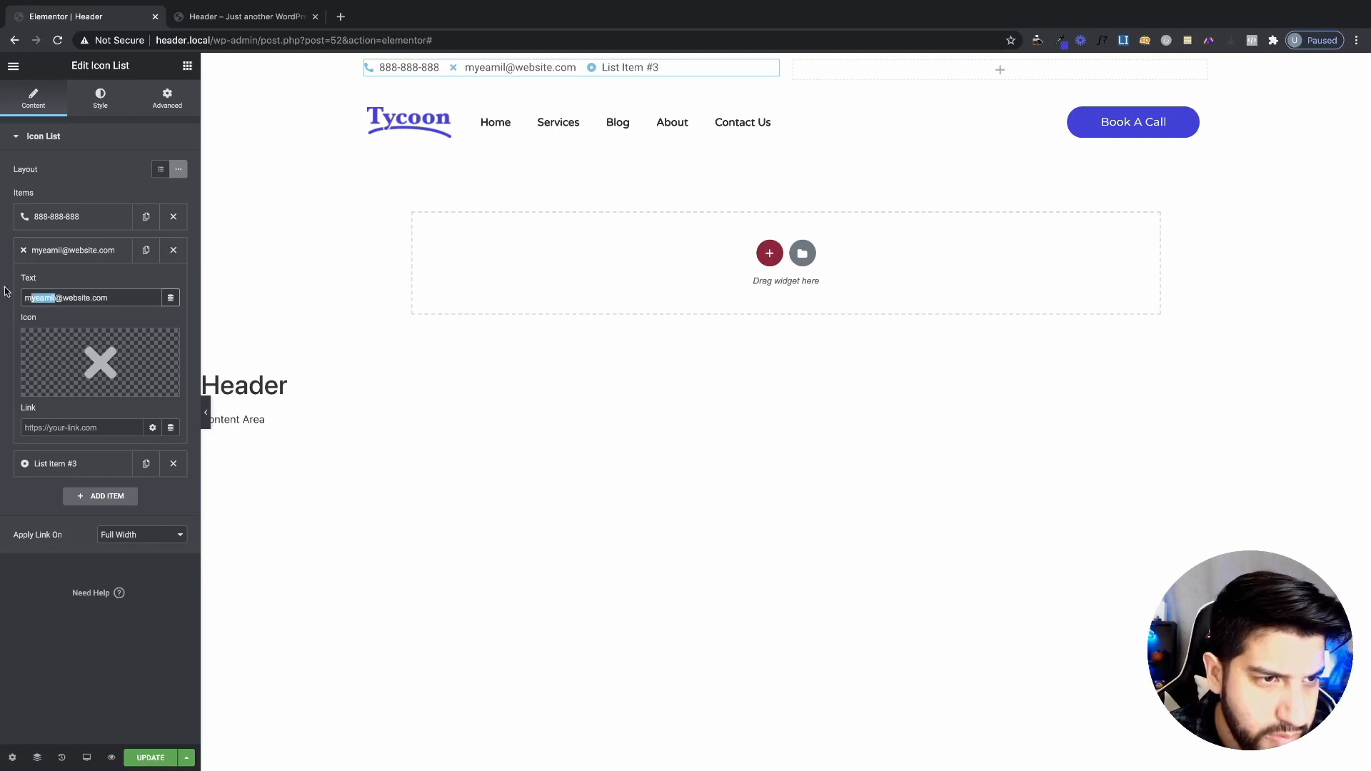
text(support)
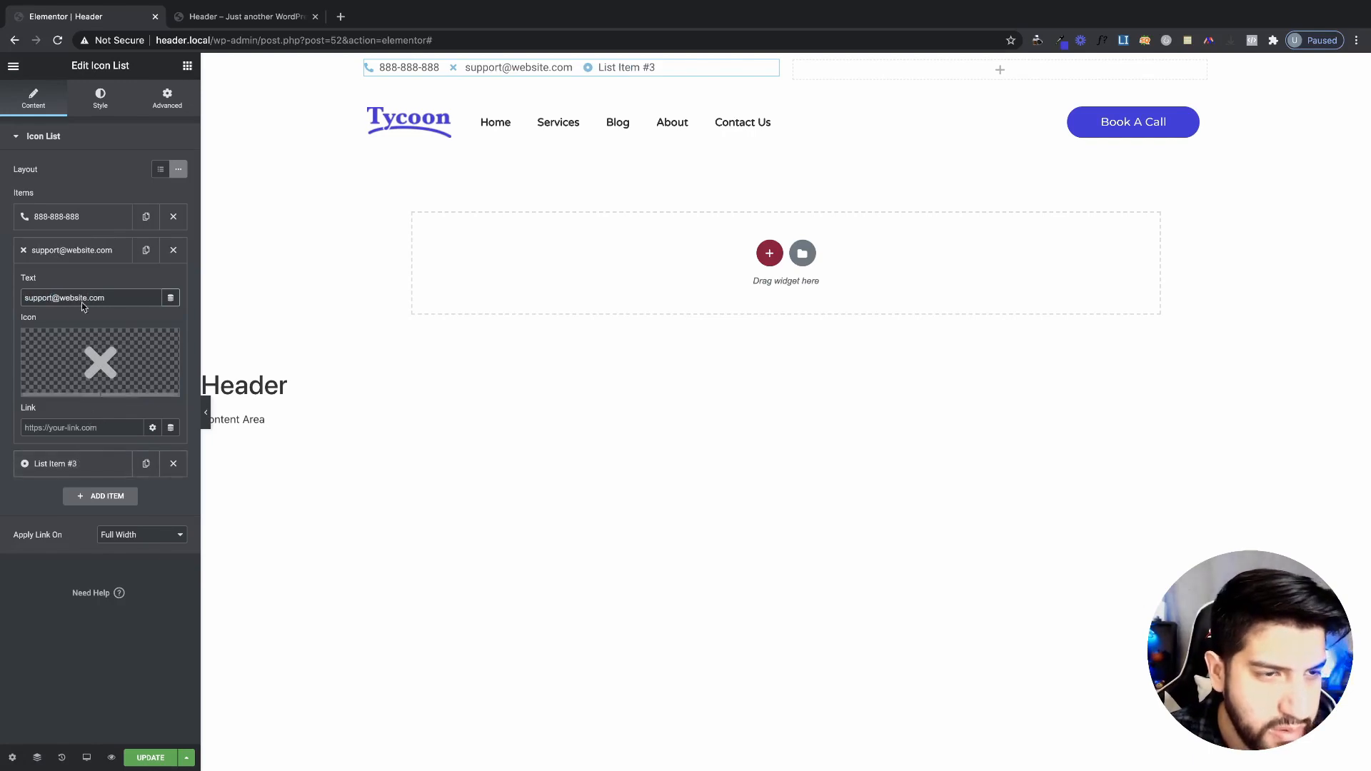
- Set the e-mail item's icon to the solid Envelope from the icon library
click(58, 388)
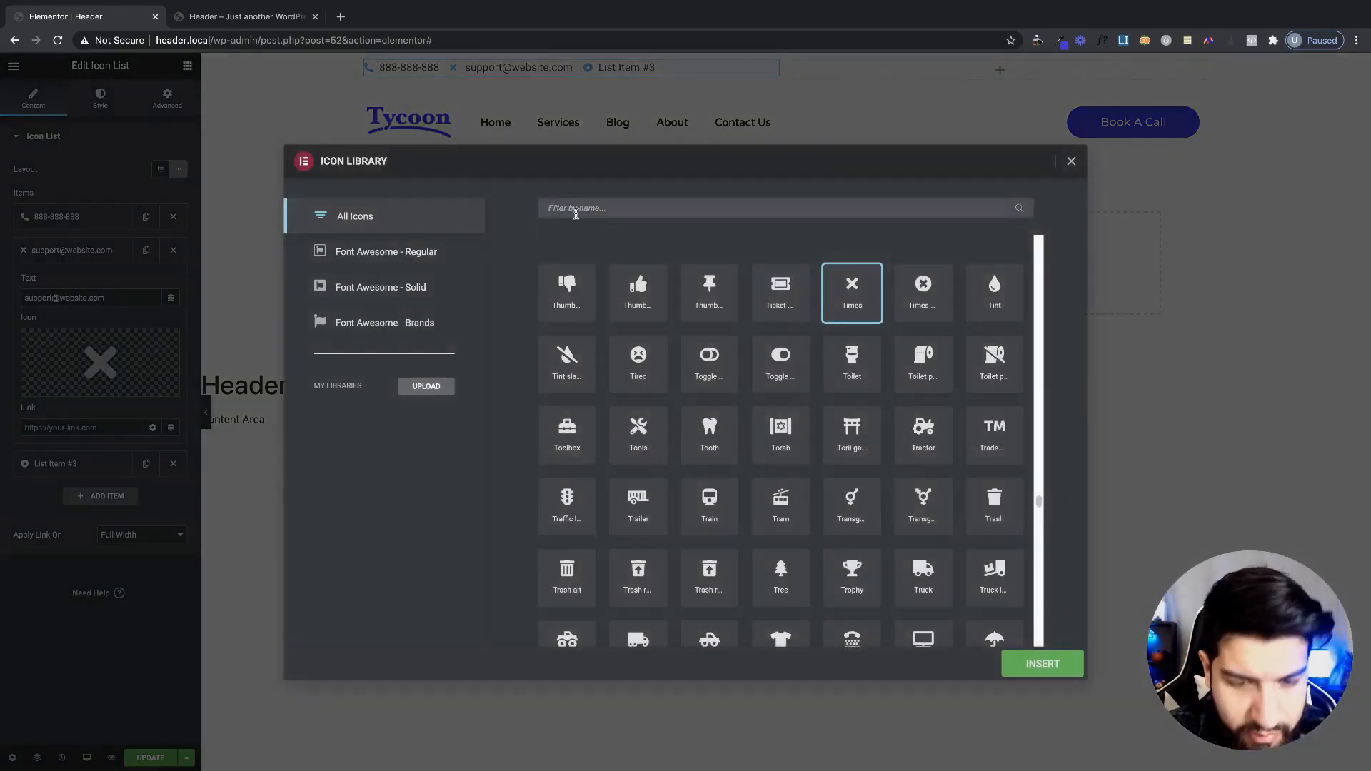
click(576, 208)
text(env)
click(715, 314)
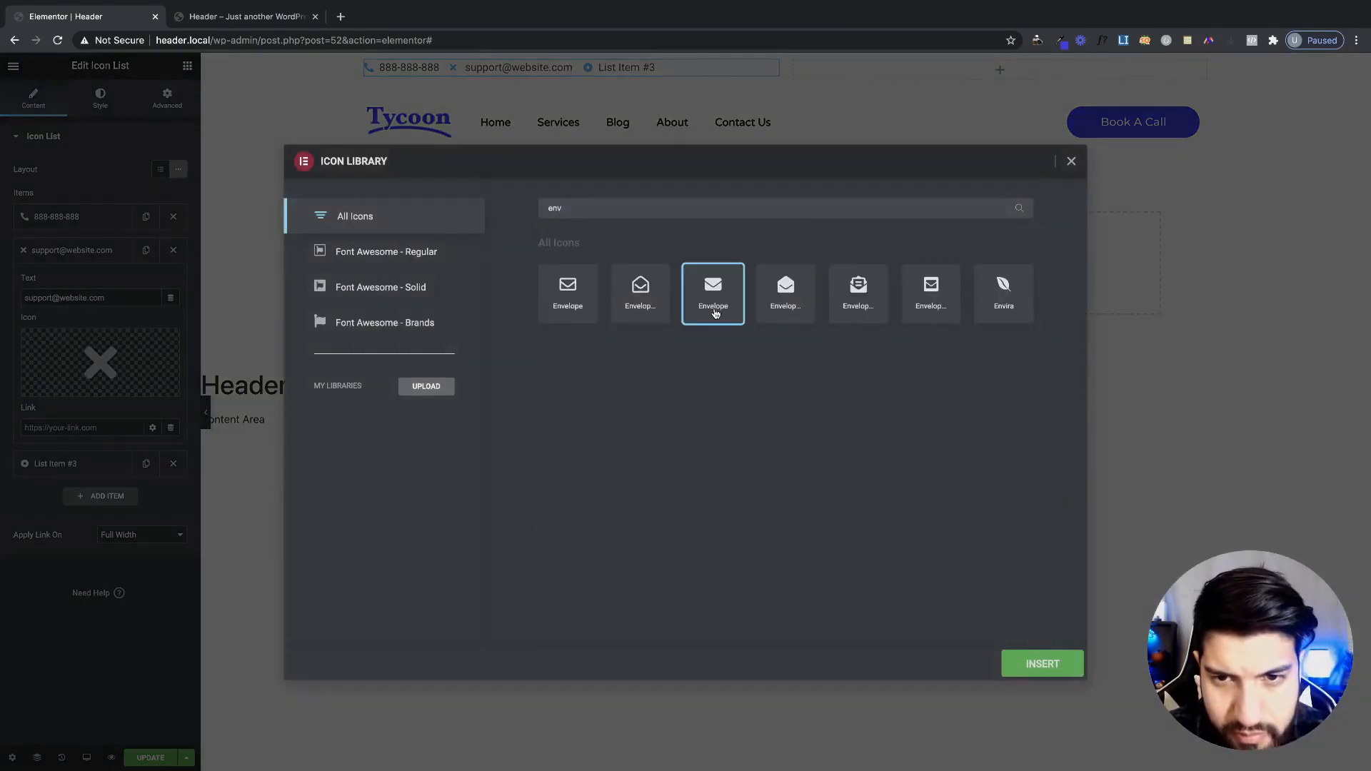
click(1043, 664)
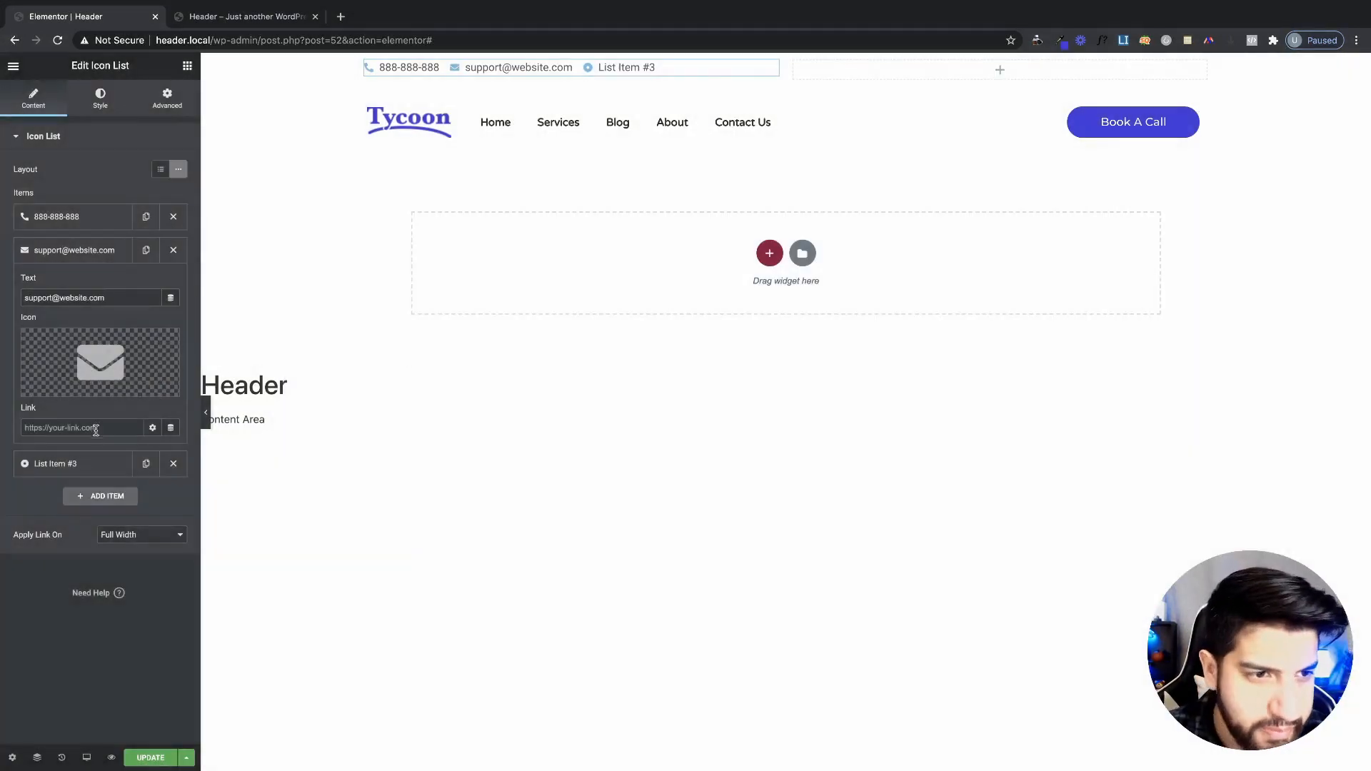
- Set the third list item's icon to the solid Building from the icon library
click(86, 463)
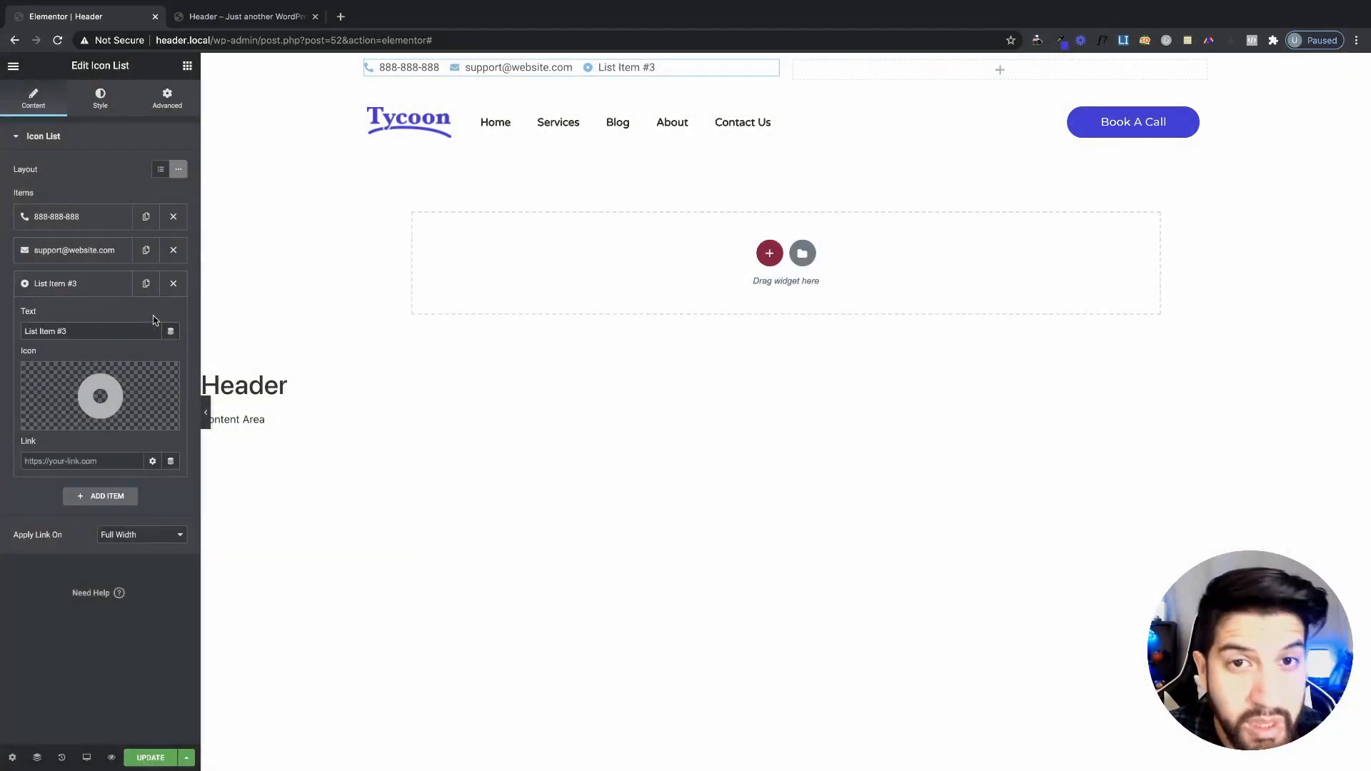
click(69, 416)
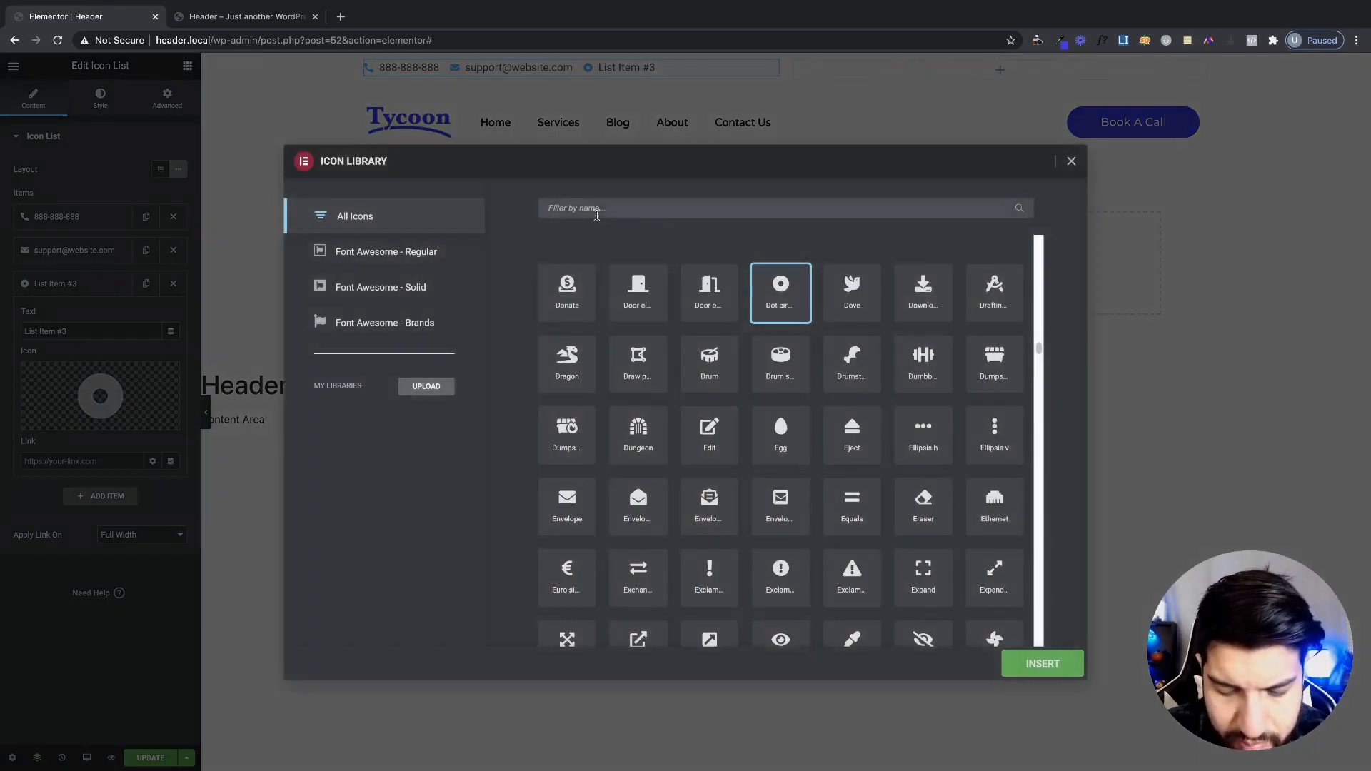
text(buil)
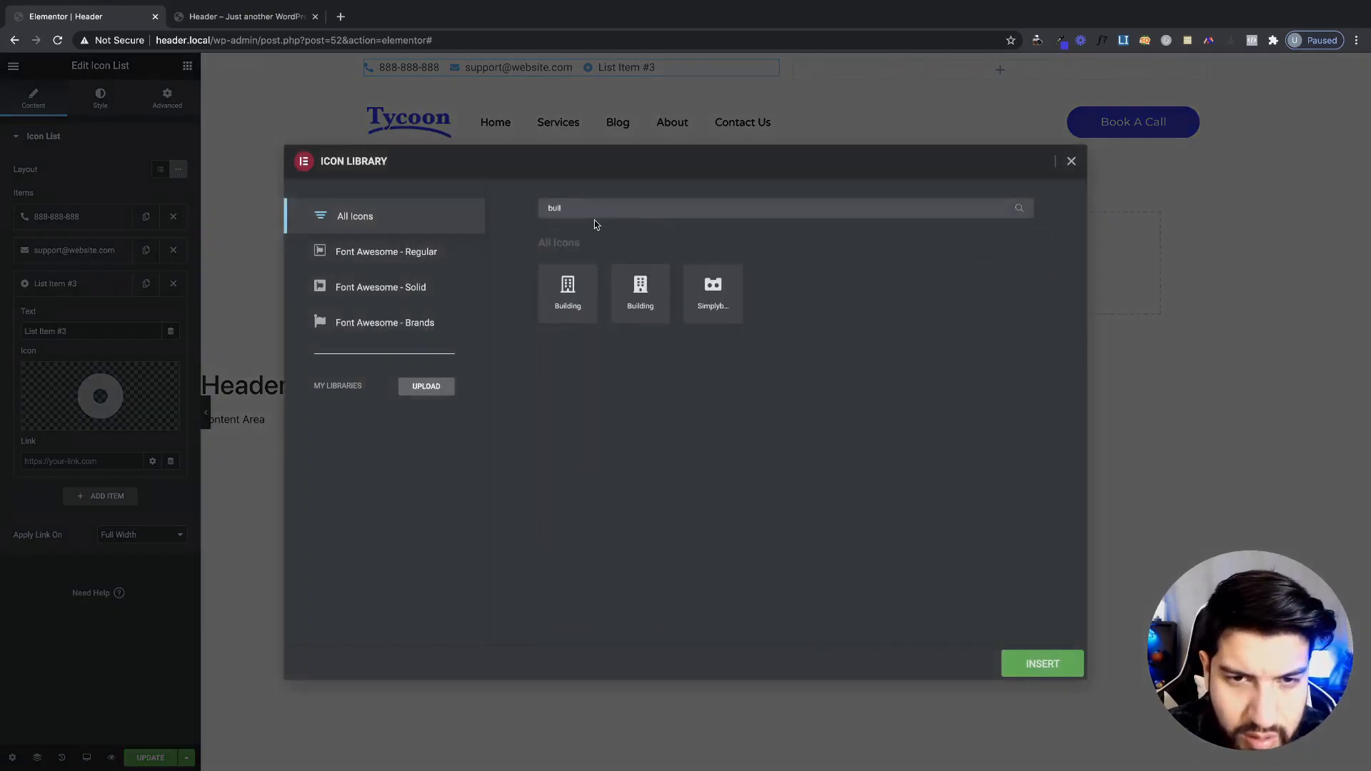
click(646, 307)
click(1035, 664)
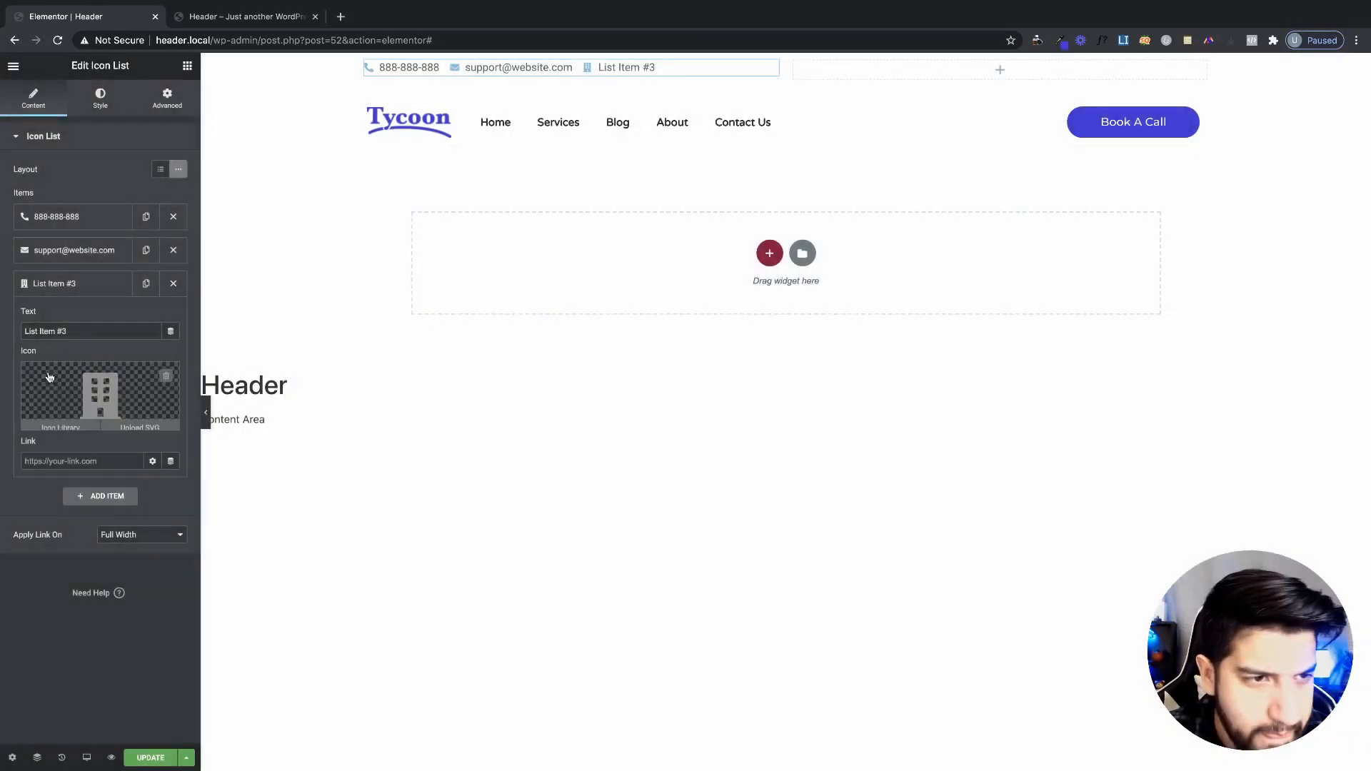
- Change the third list item's text to "USA | Canada | Europe" and collapse the item
triple_click(66, 332)
key(BackSpace)
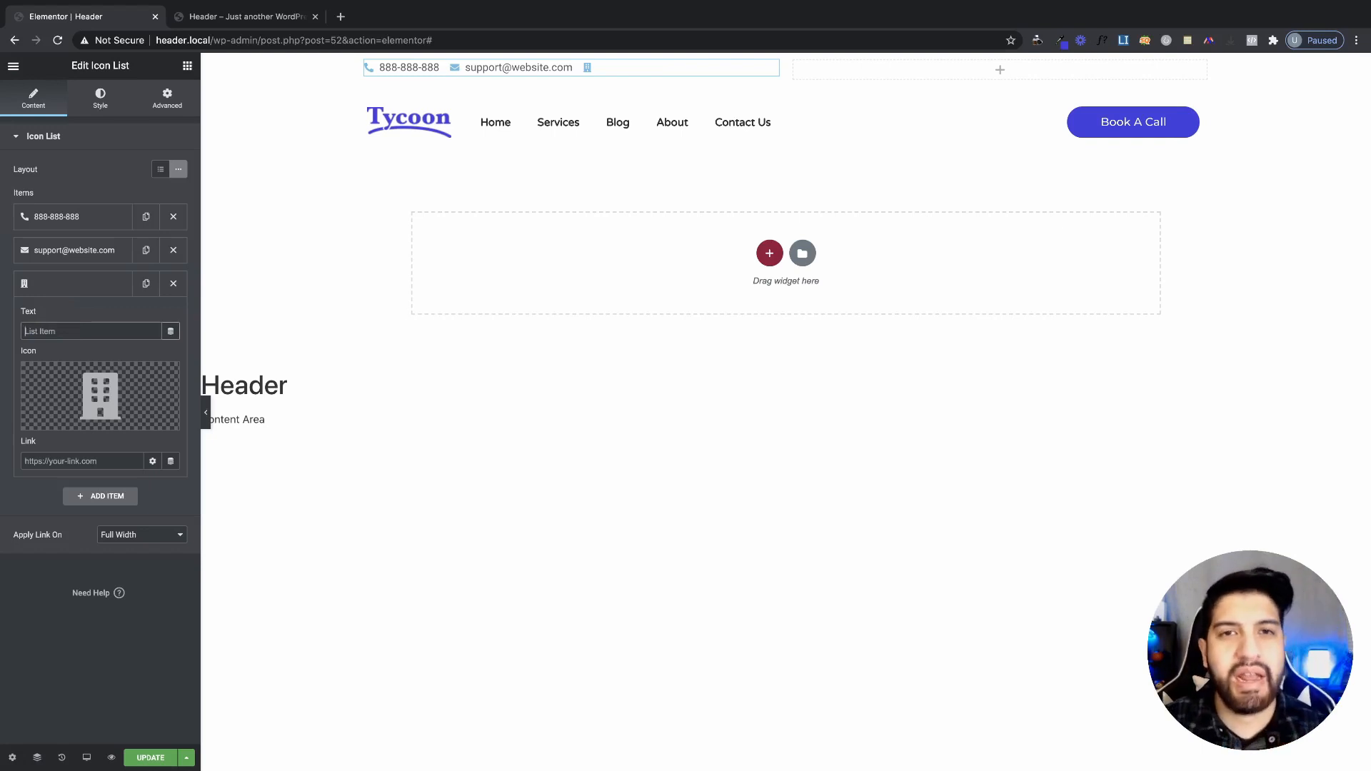
text(USA |)
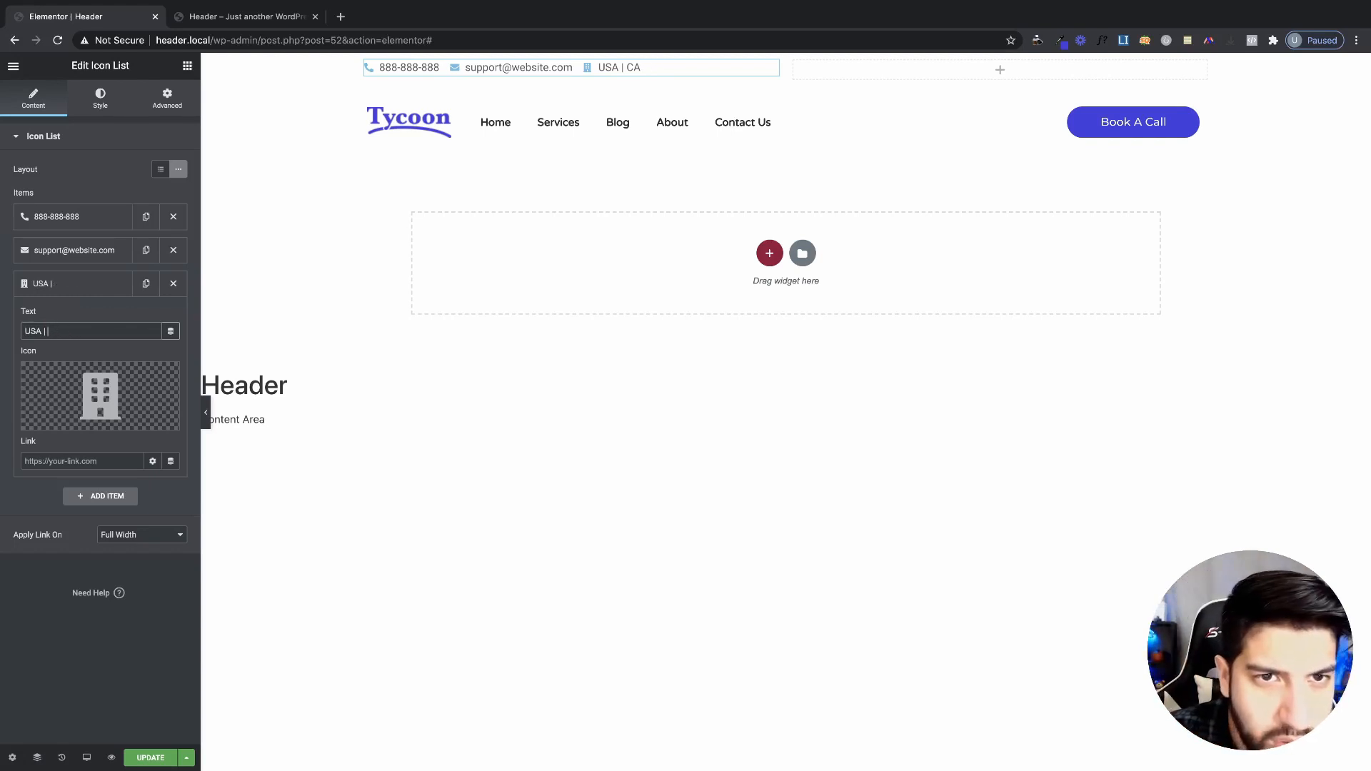
key(BackSpace)
key(BackSpace)
key(BackSpace)
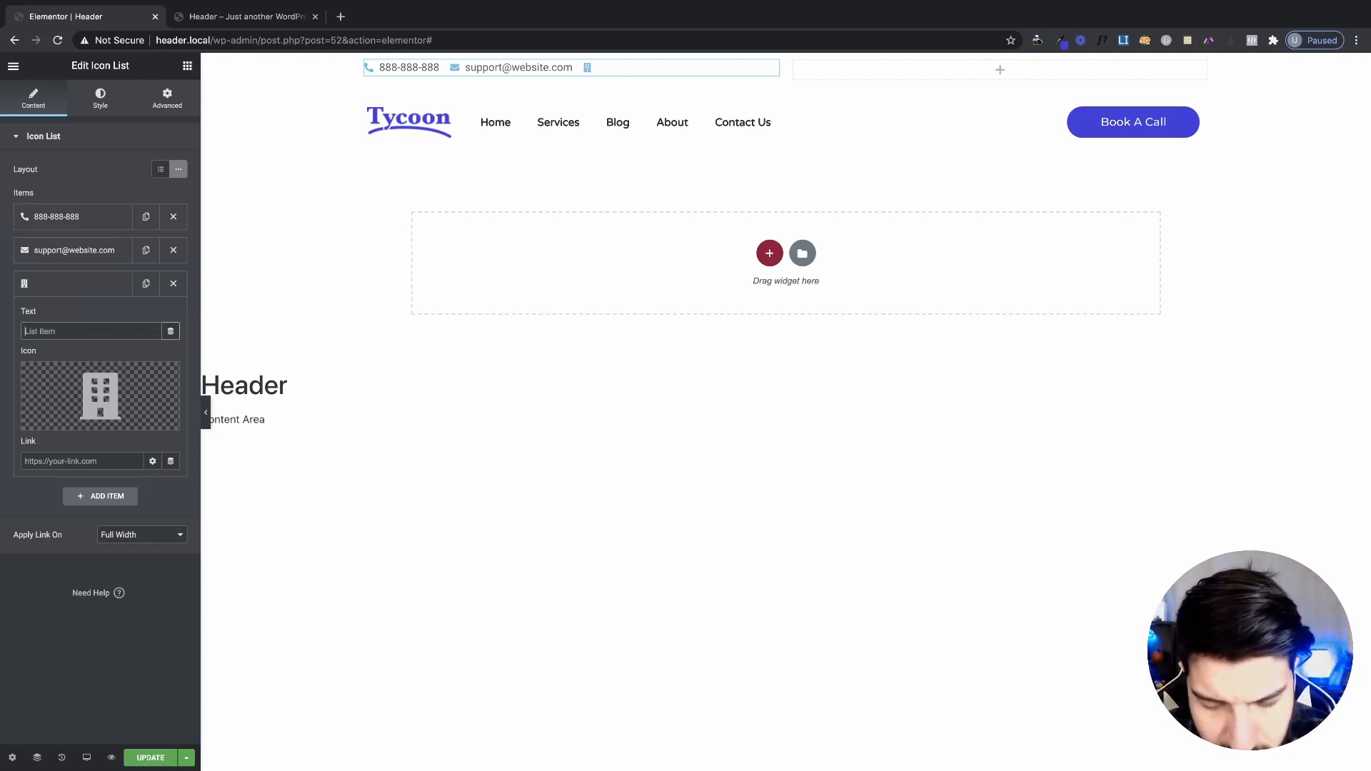
text(USA |)
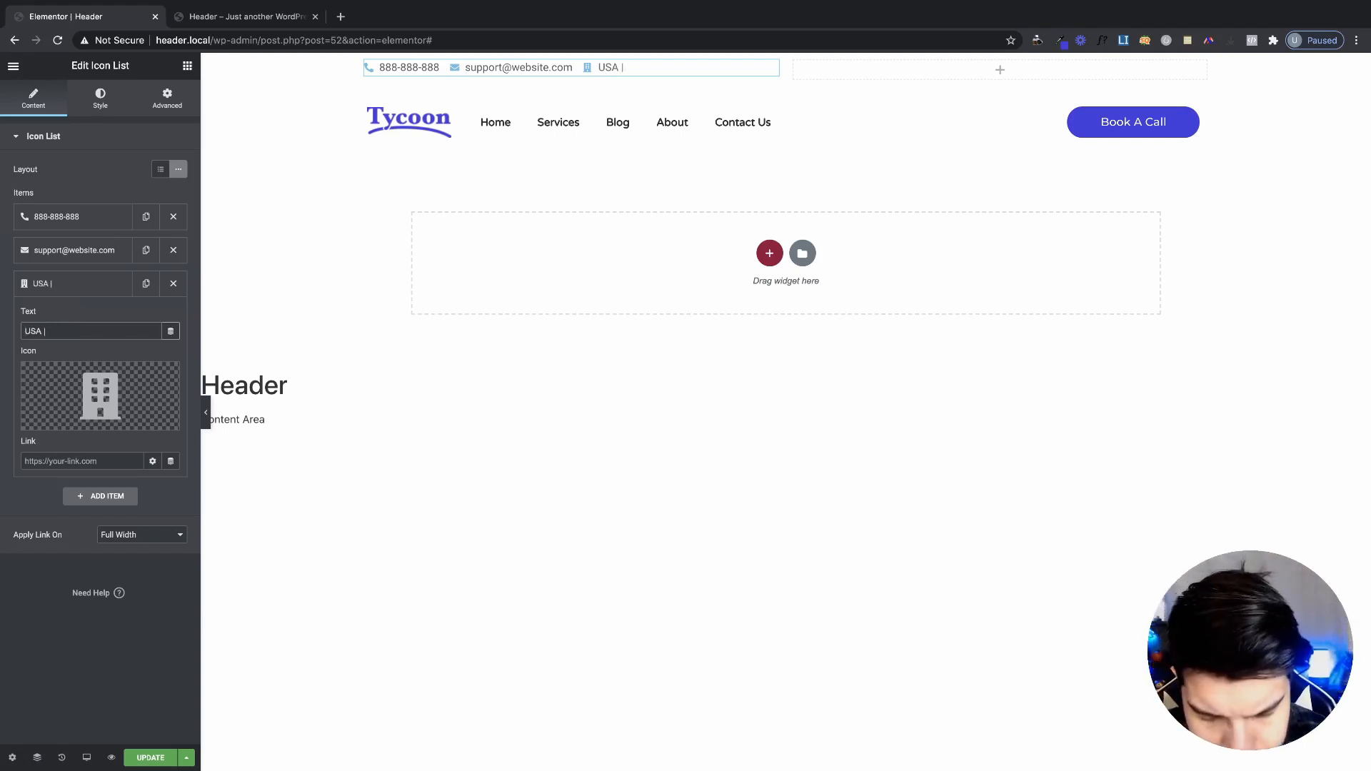
text( Canada | Europe)
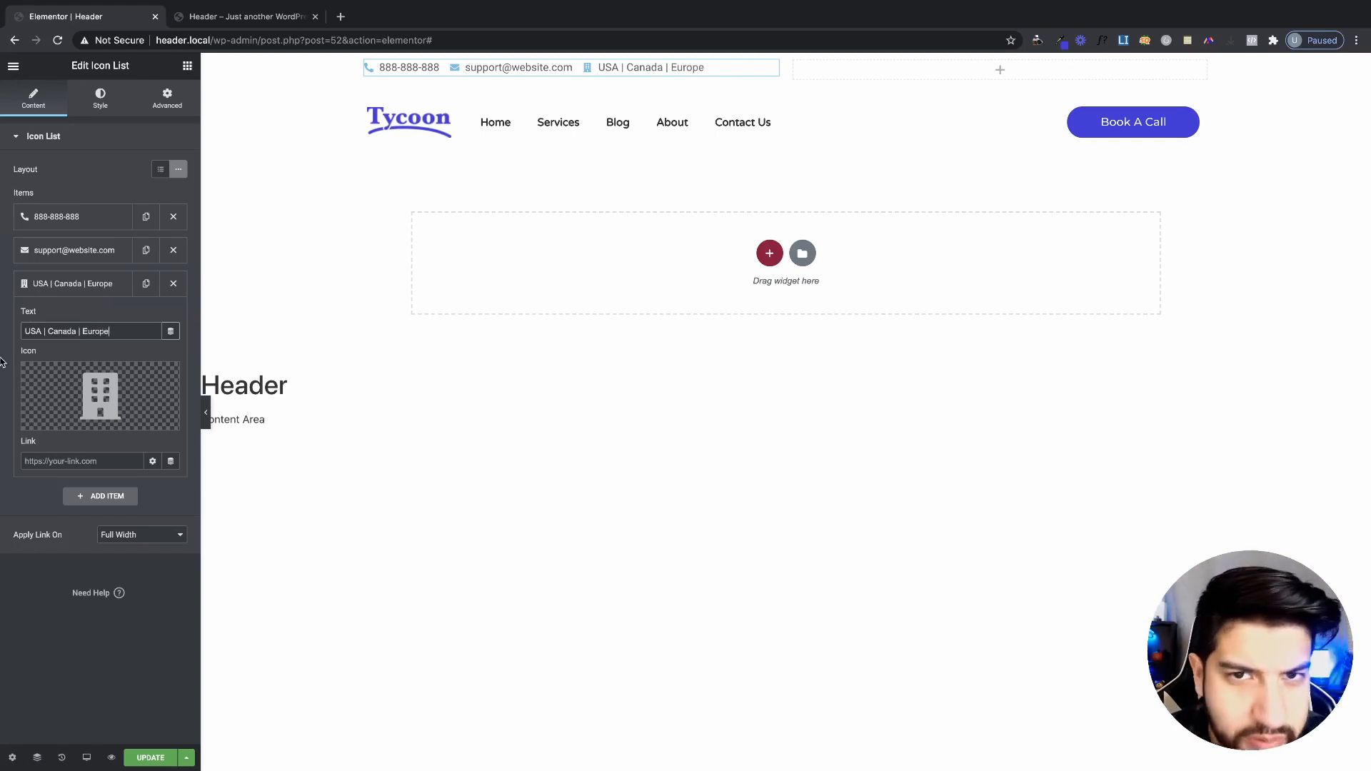
click(75, 287)
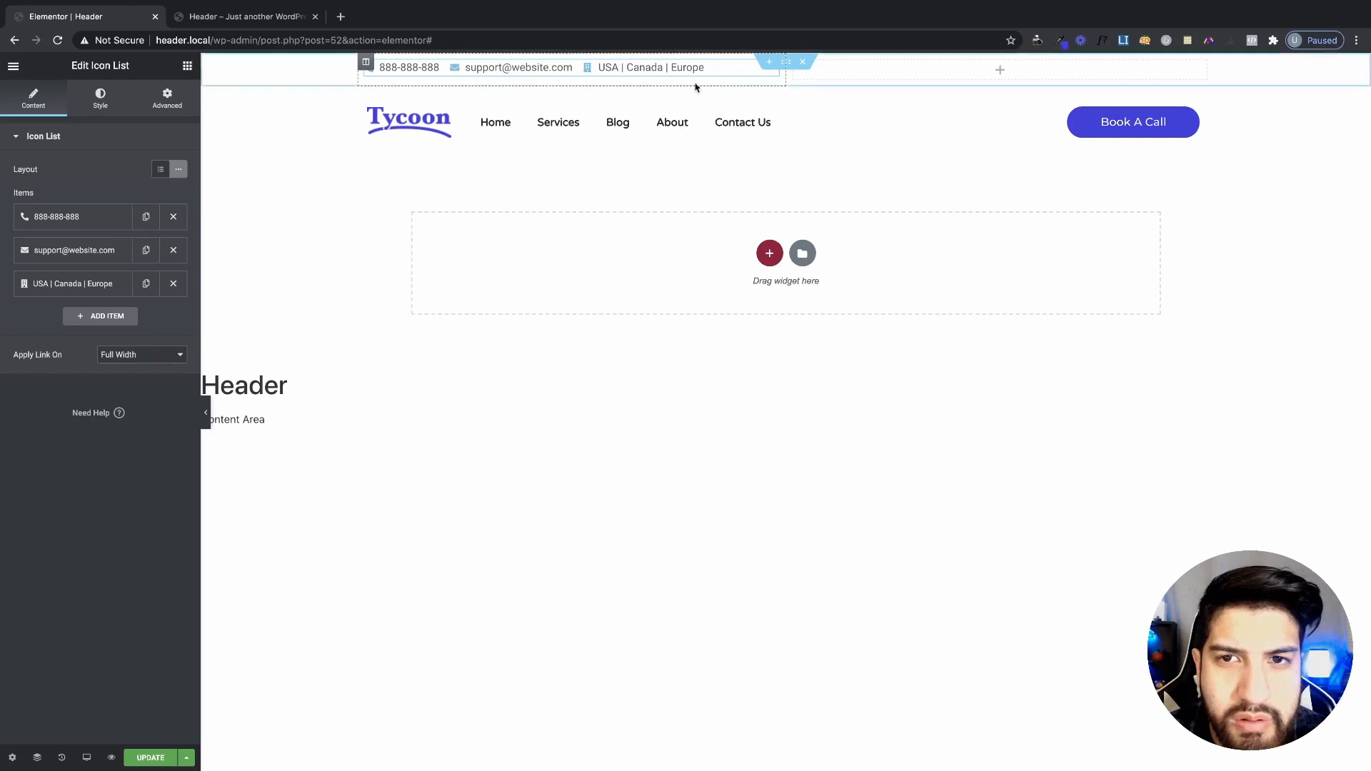
- Set the icon list's icon color to the New Global Color (#4633DA)
click(100, 97)
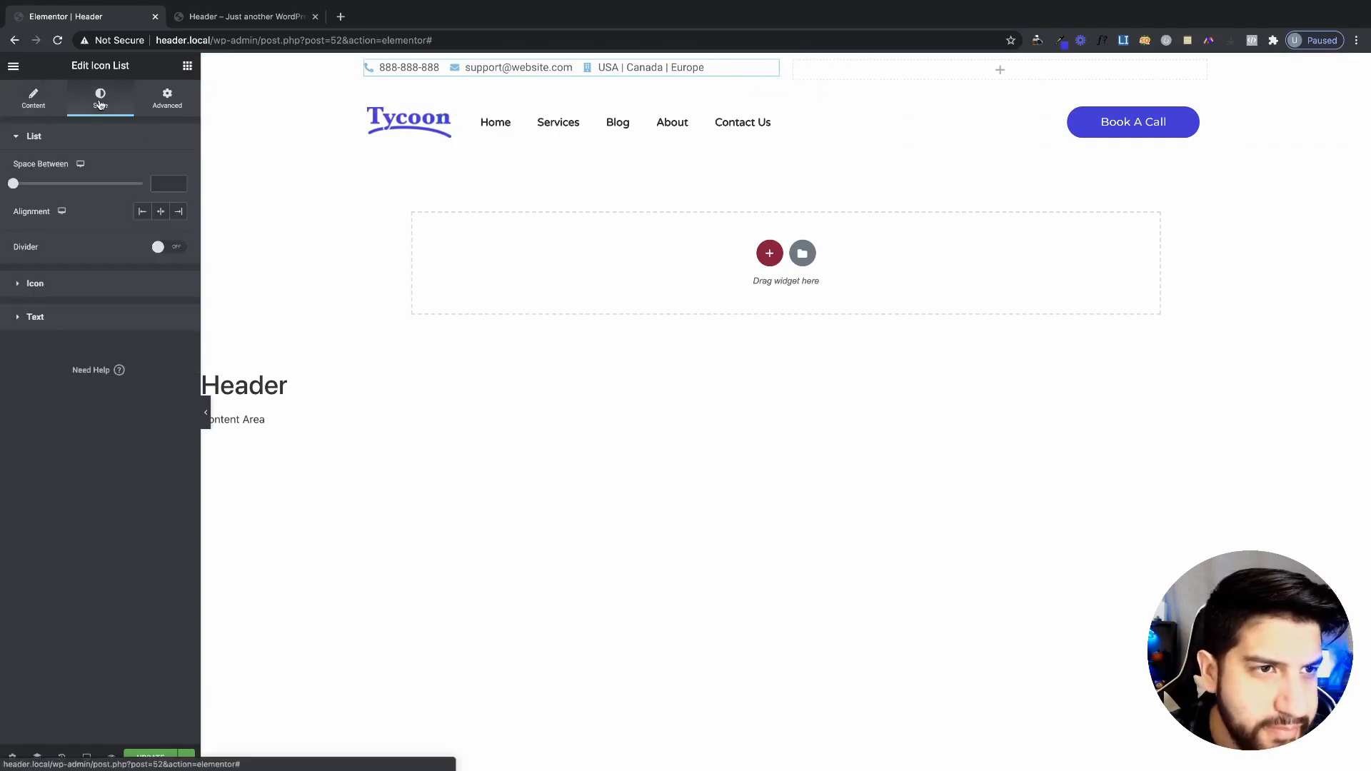
click(72, 290)
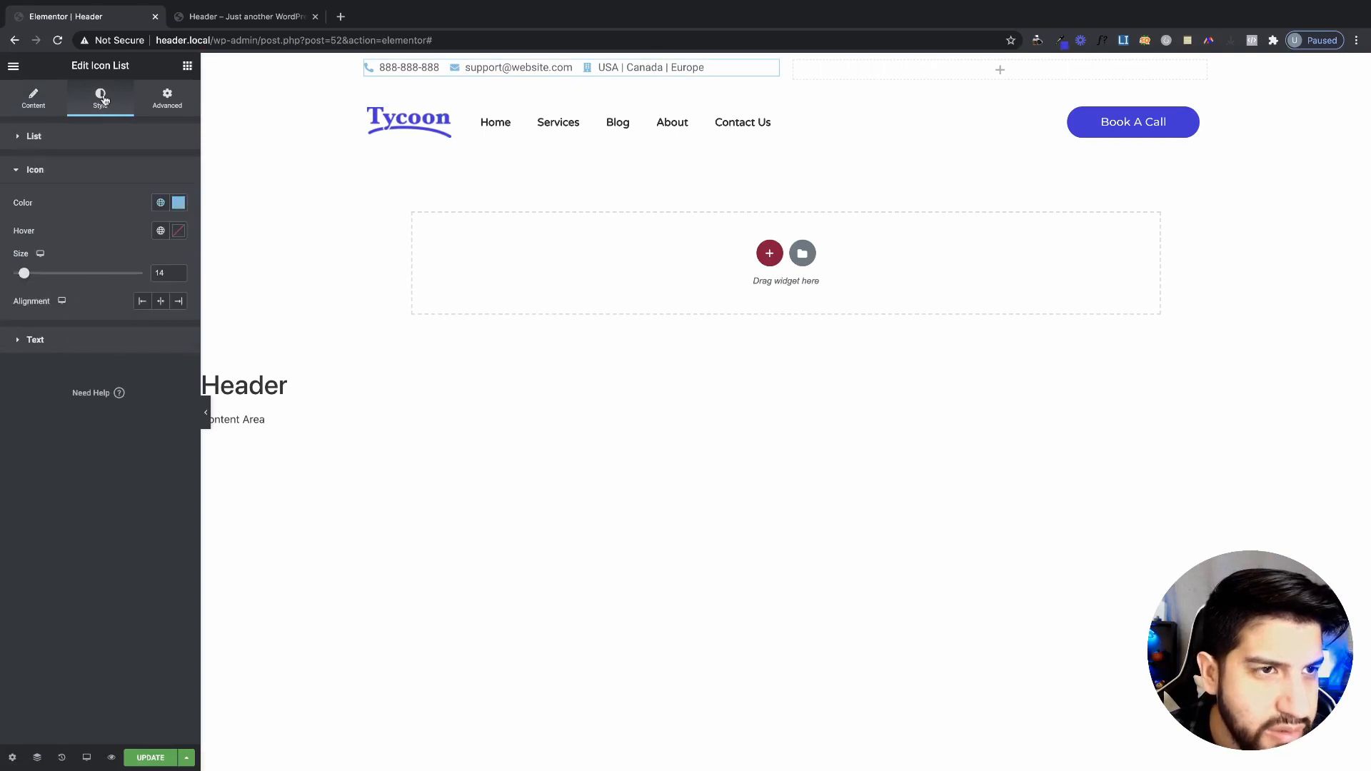
click(161, 204)
click(71, 357)
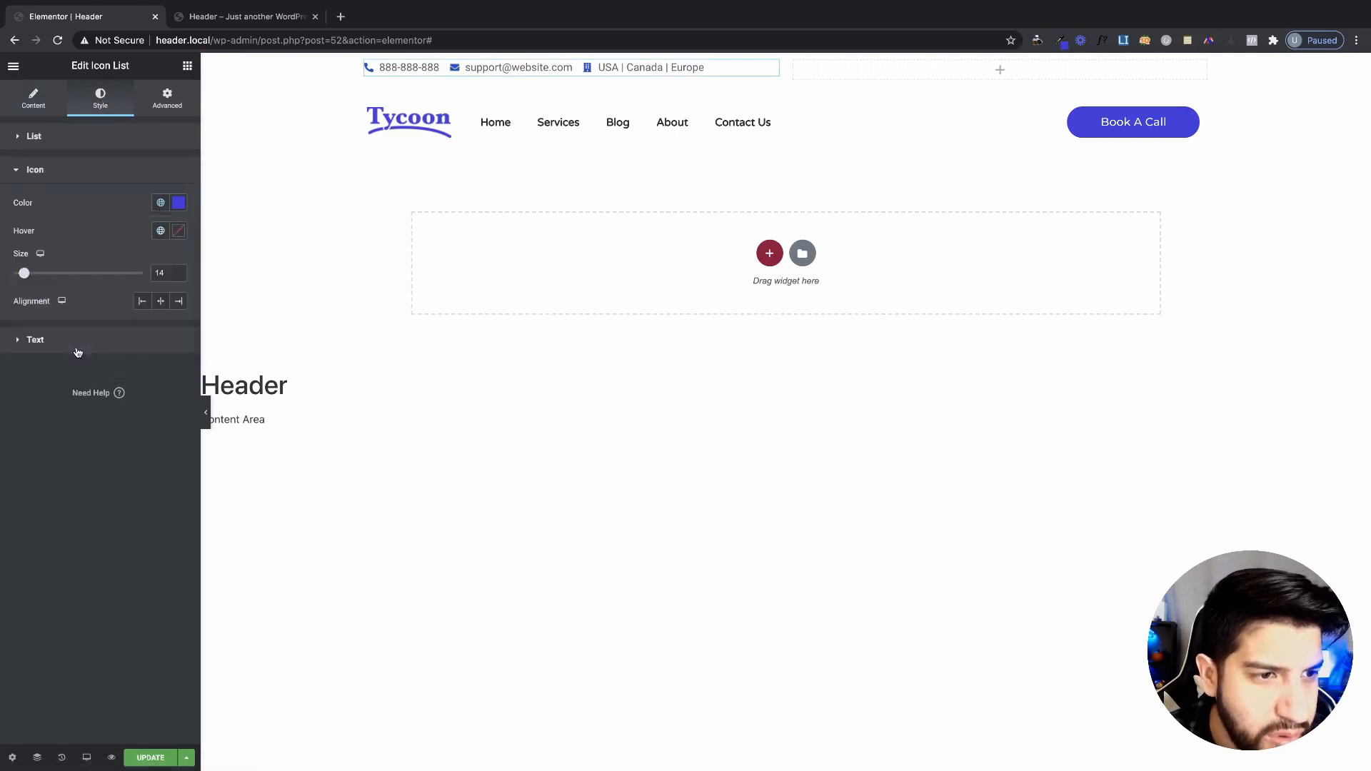
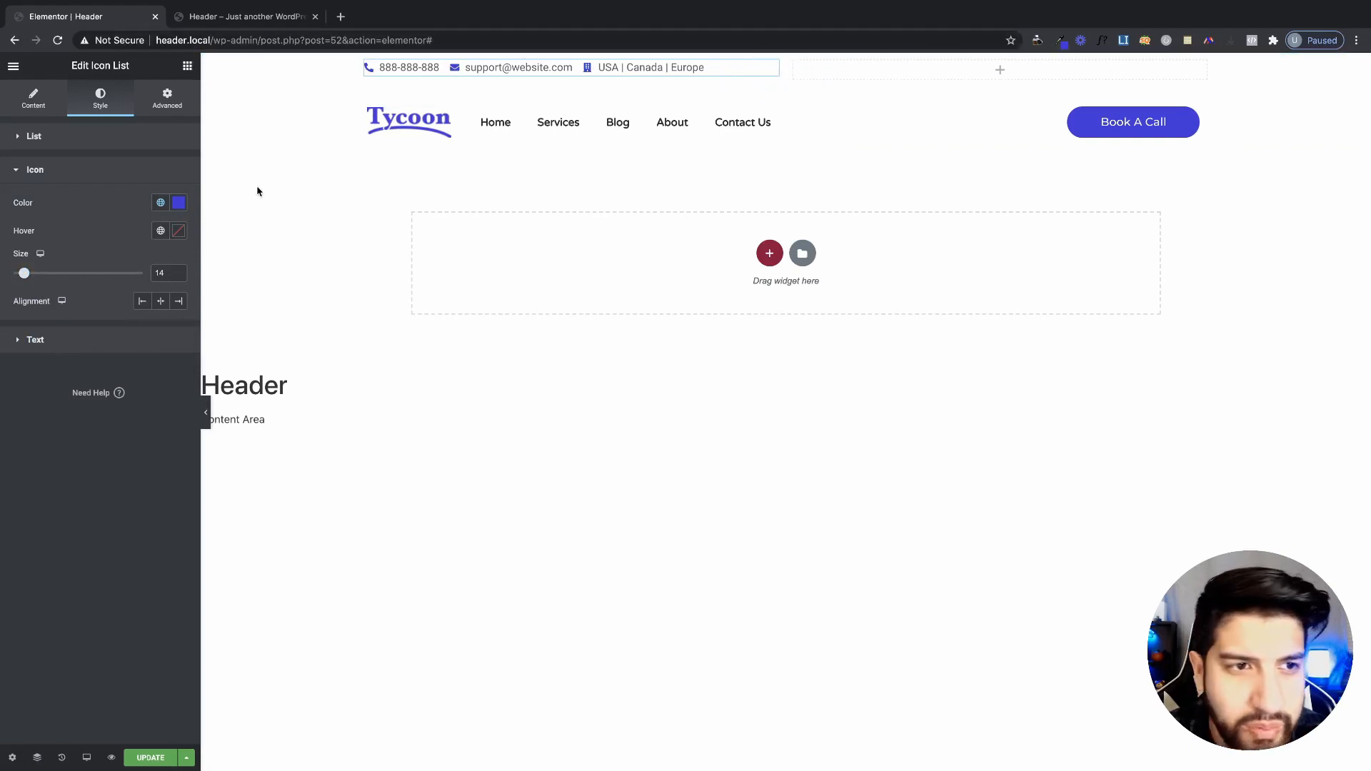
- Change the icon list's icon color to white (#FFFFFF) and collapse the icon settings
click(182, 204)
drag(136, 266, 2, 213)
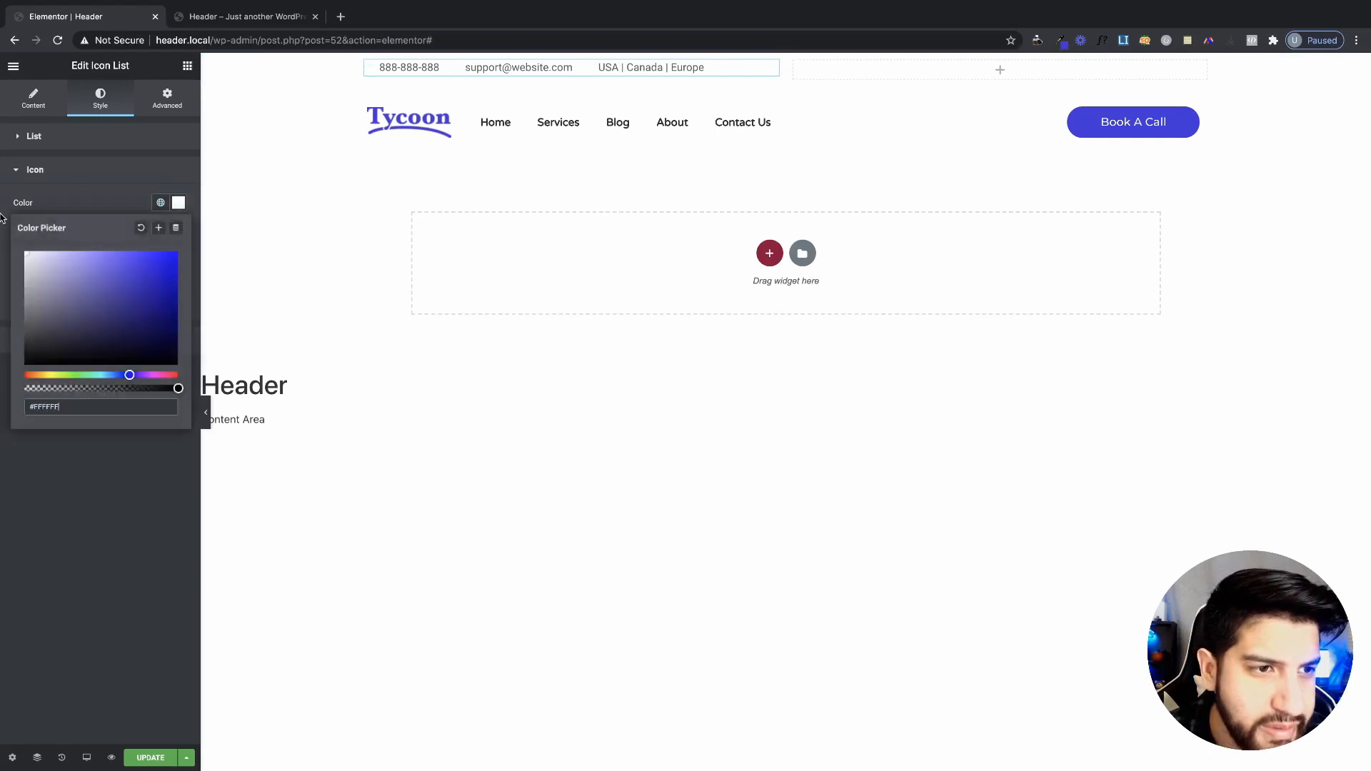
click(69, 178)
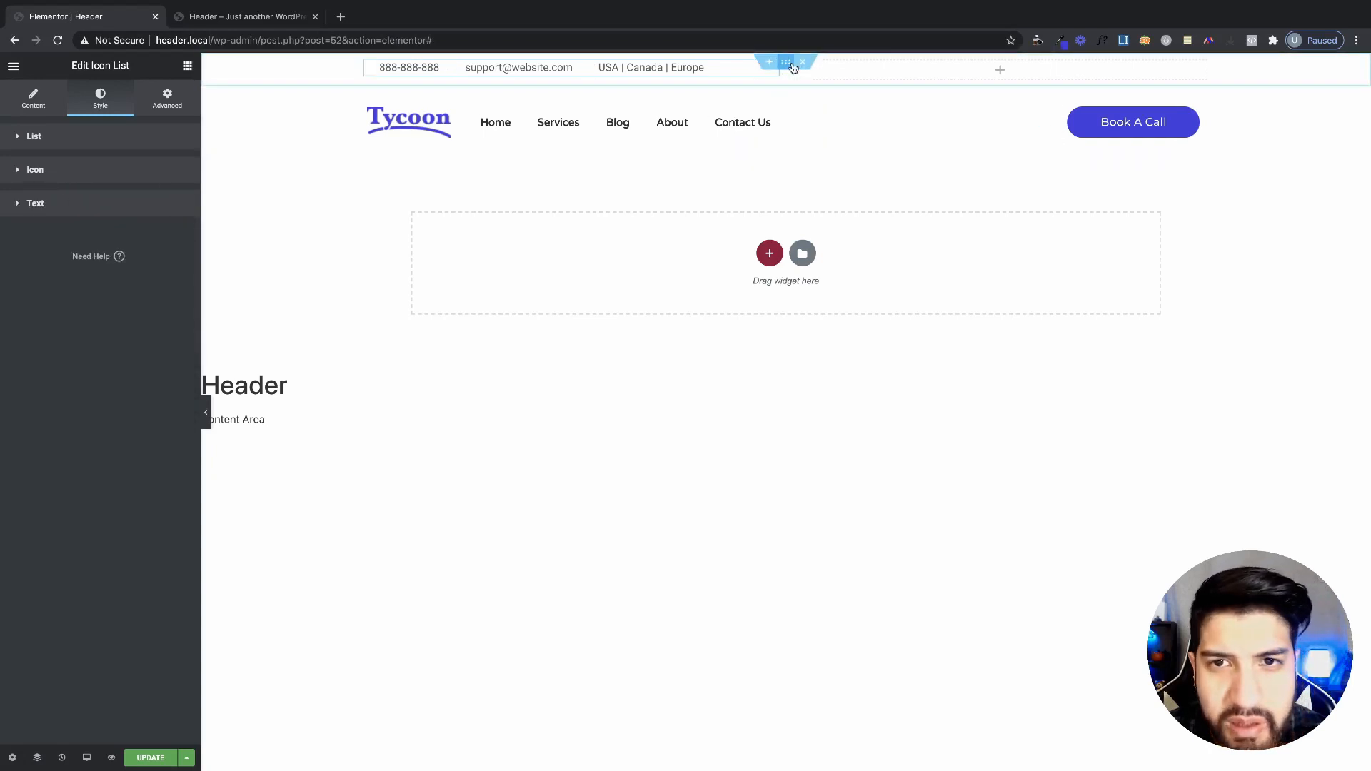
- Give the top bar section a classic background in the New Global Color (#4633DA)
click(787, 64)
click(100, 111)
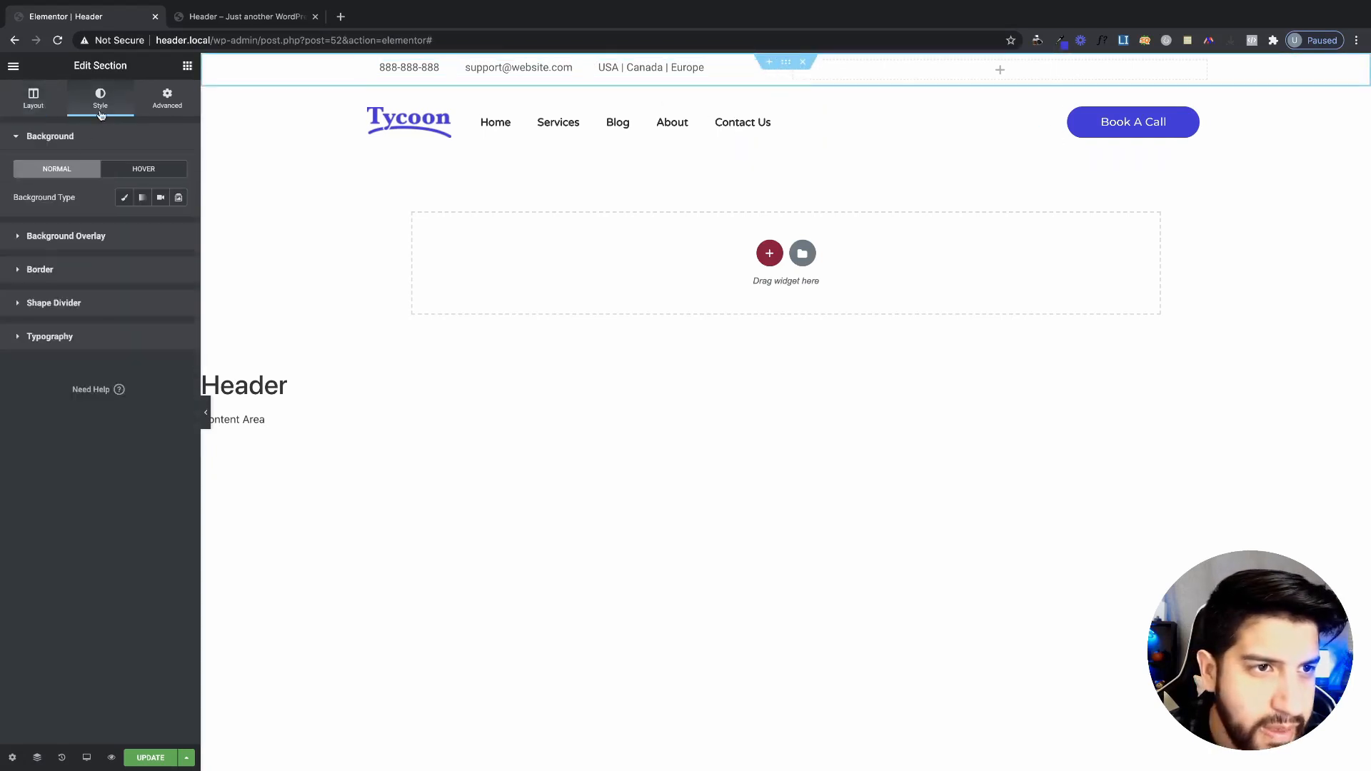
click(125, 201)
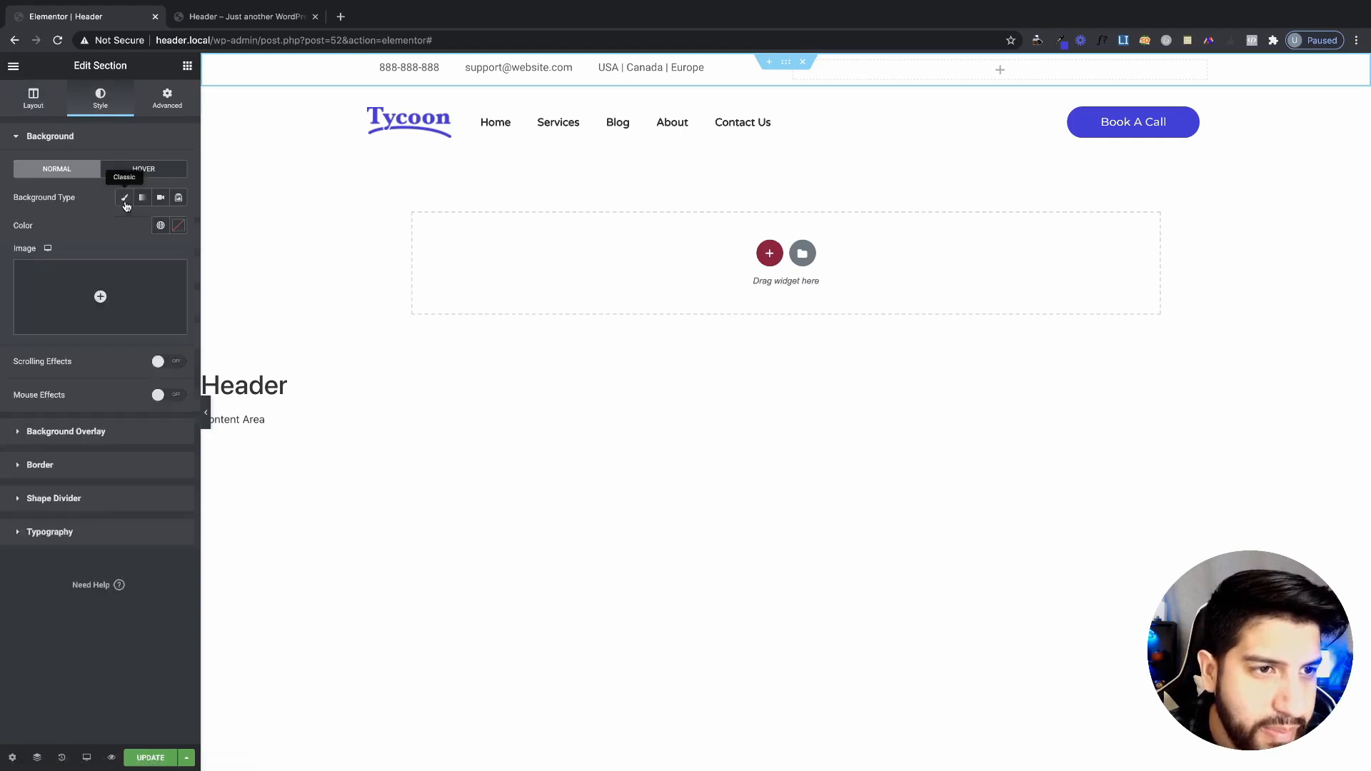
click(160, 225)
click(97, 389)
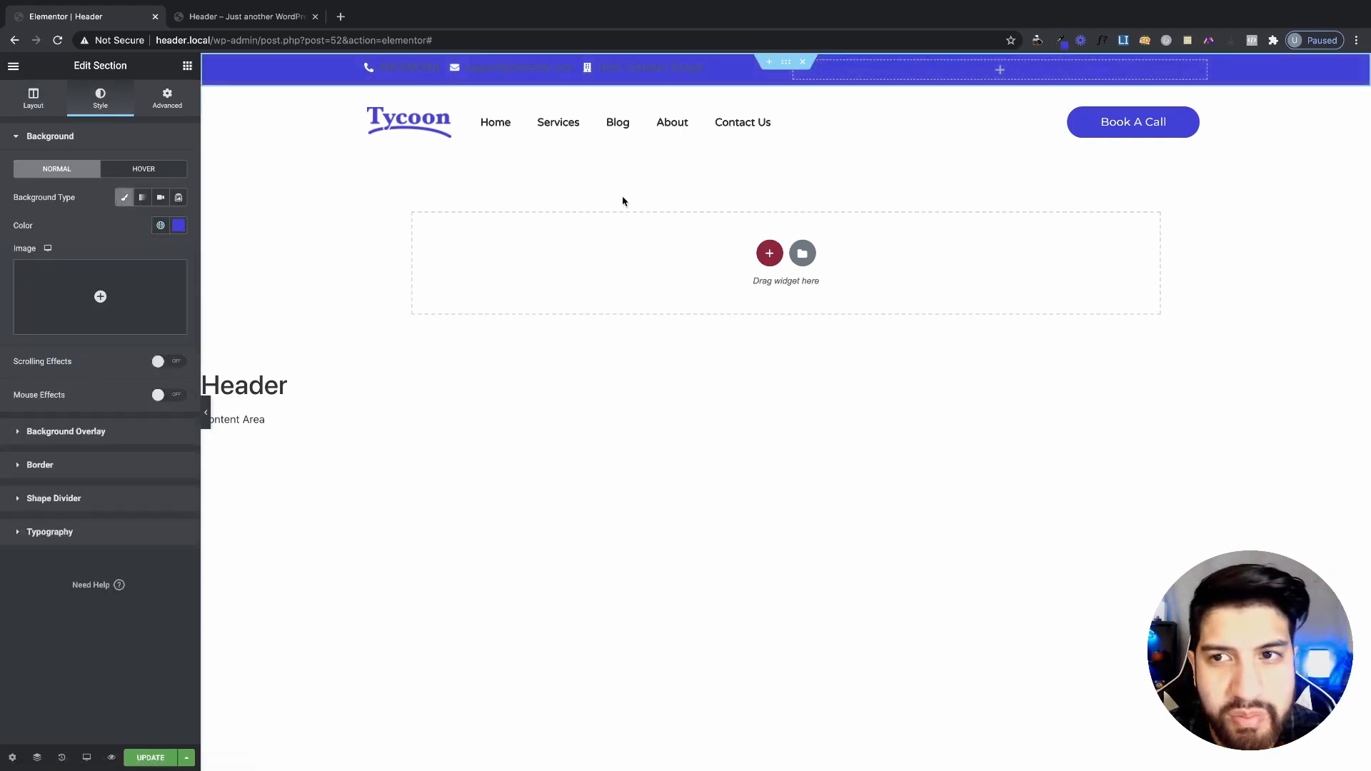
- Try a light grey and a brighter blue as the top bar's background, and reapply the New Global Color
click(178, 229)
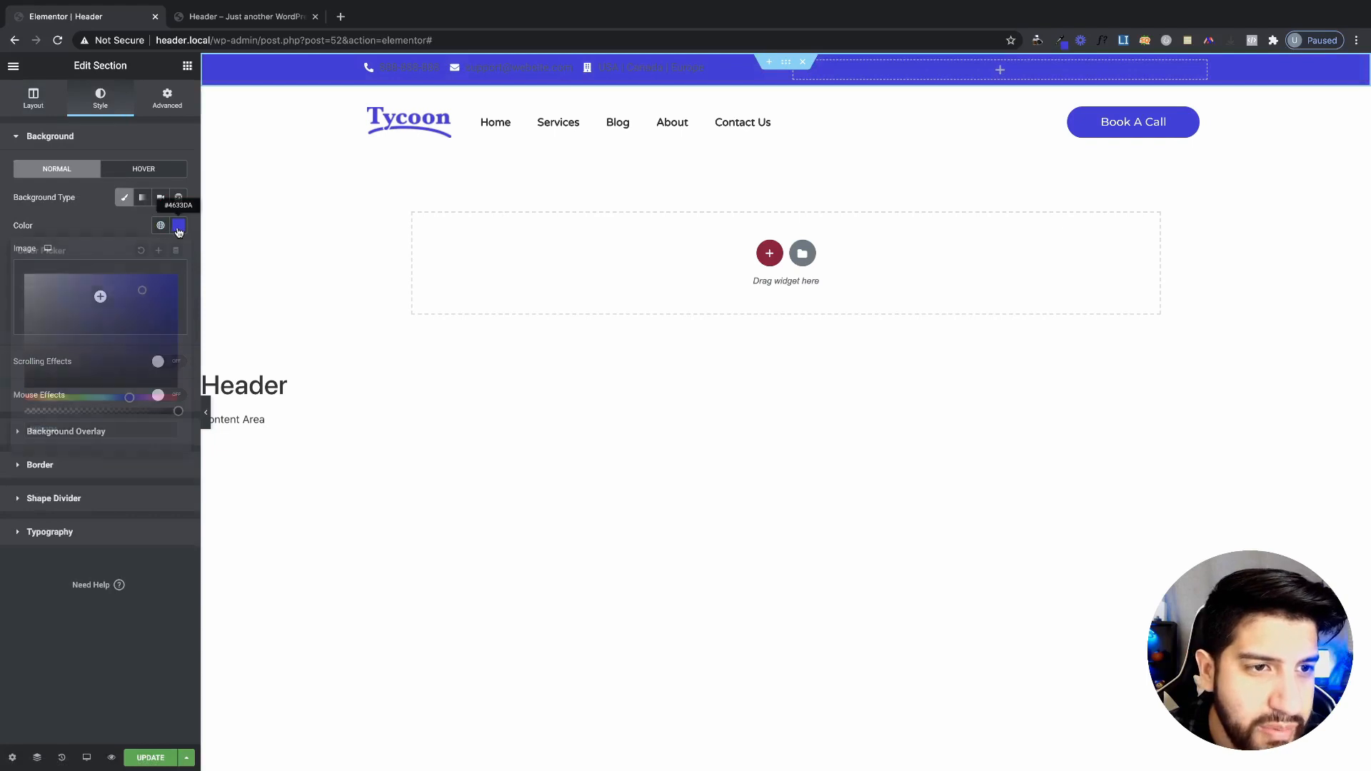
drag(93, 287, 2, 287)
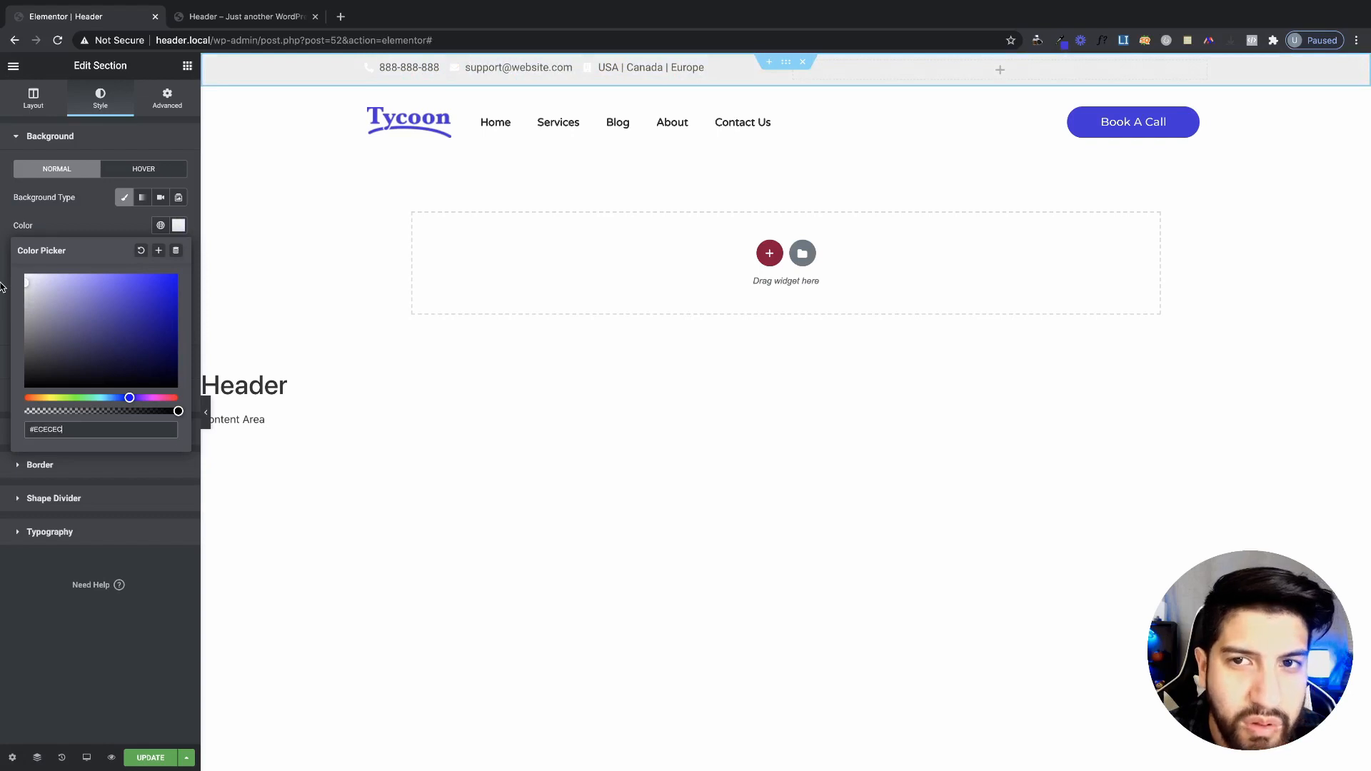
drag(168, 300, 172, 277)
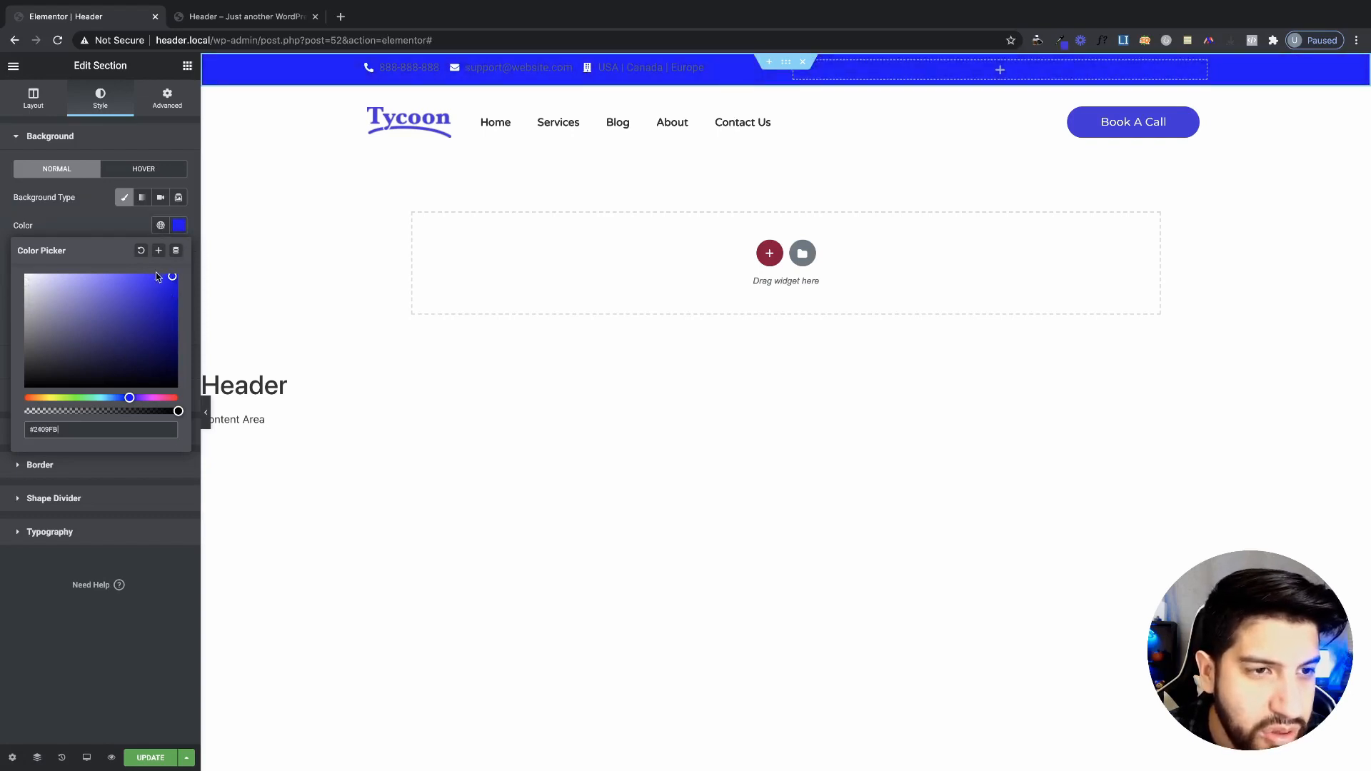
click(164, 225)
click(56, 382)
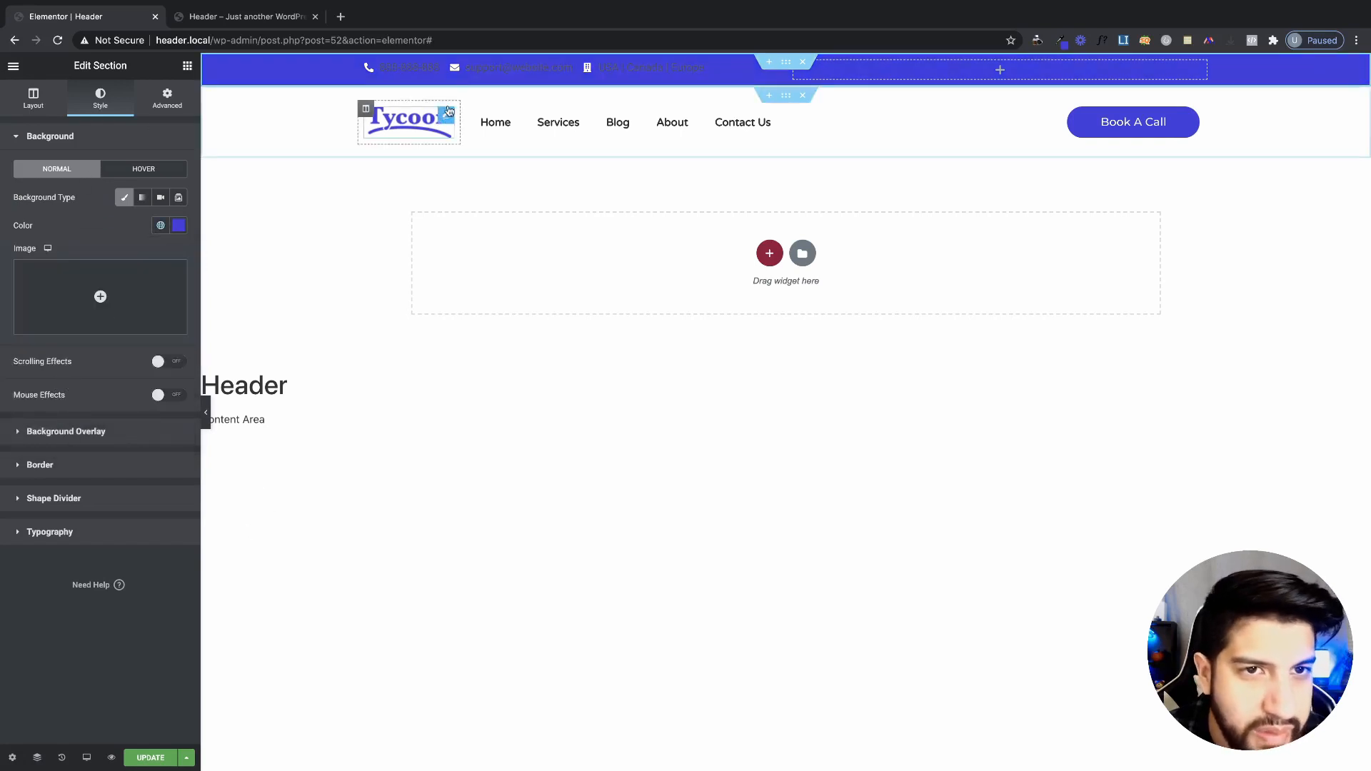
- Set the icon list's text color to white and collapse the text settings
click(515, 70)
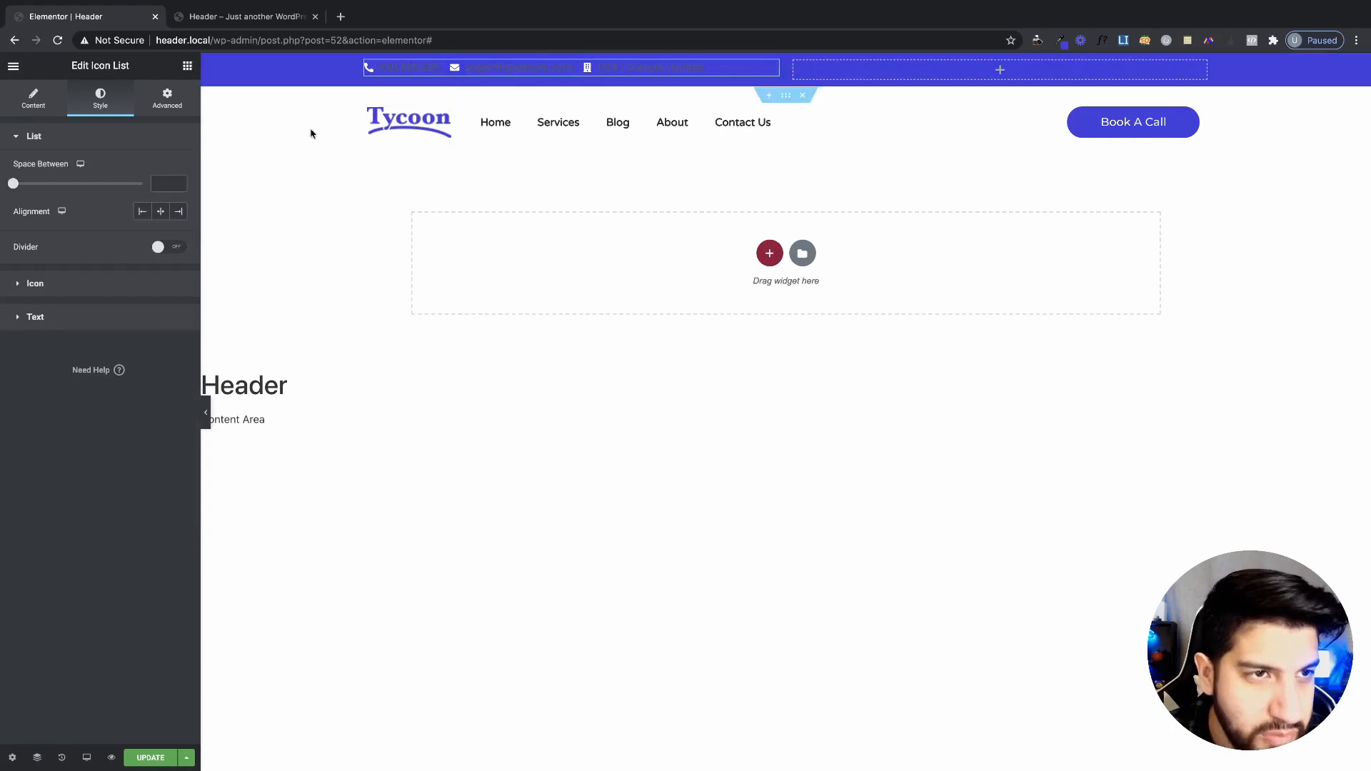
click(47, 285)
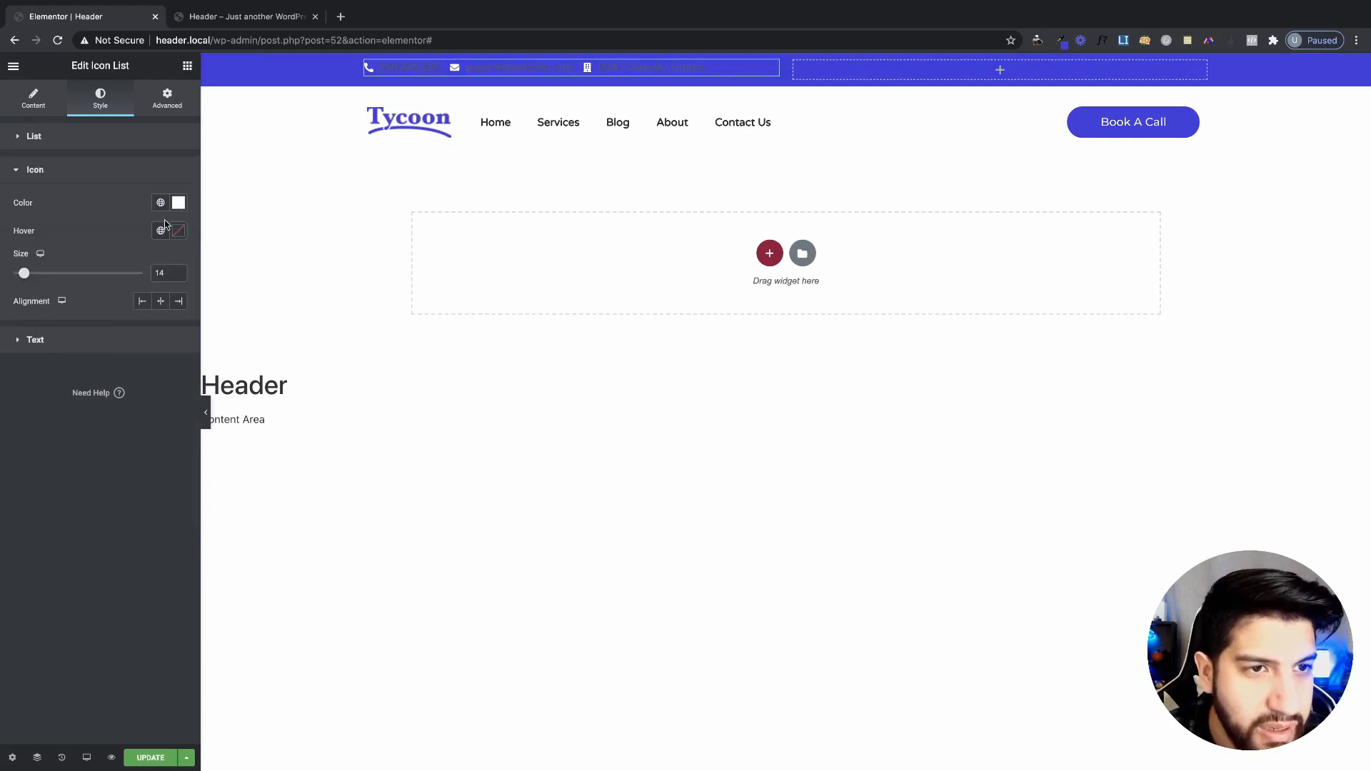
click(93, 332)
click(162, 237)
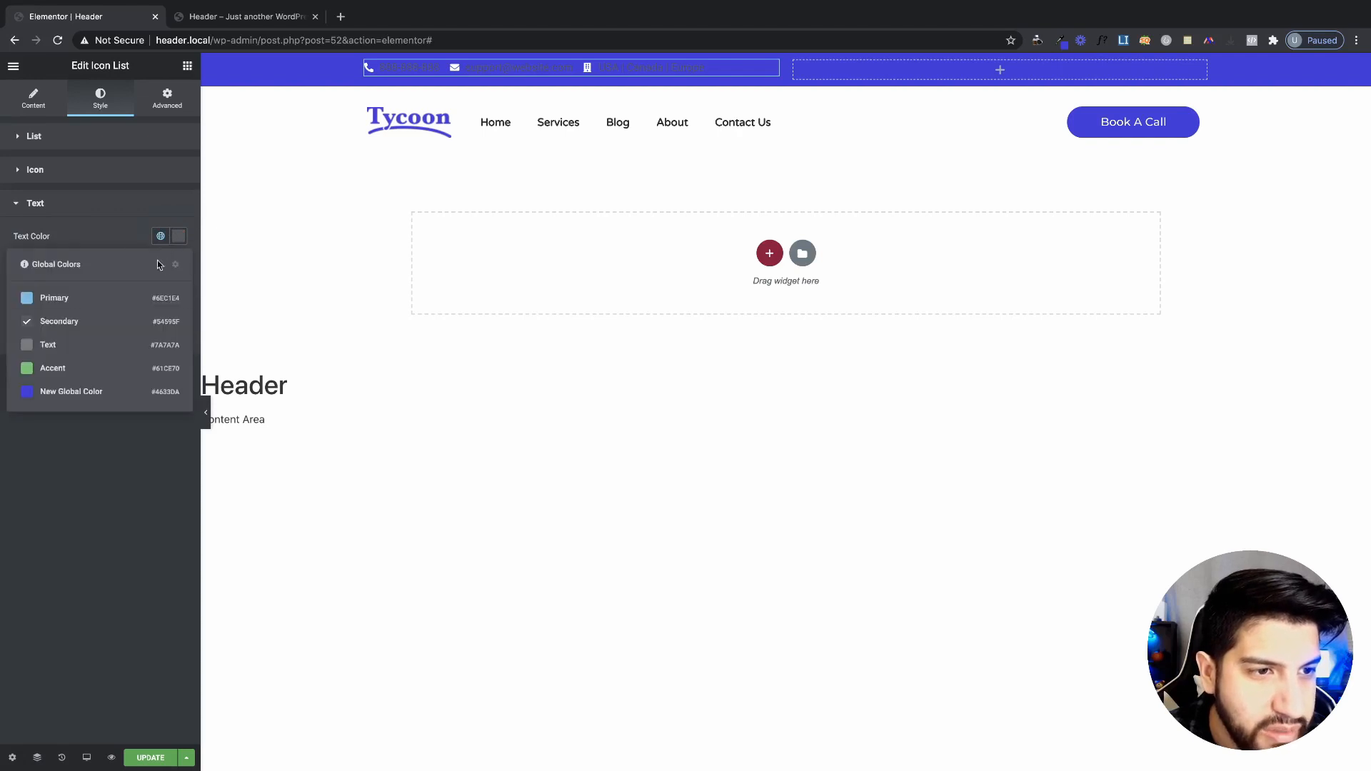
click(179, 236)
drag(132, 324, 4, 223)
click(80, 211)
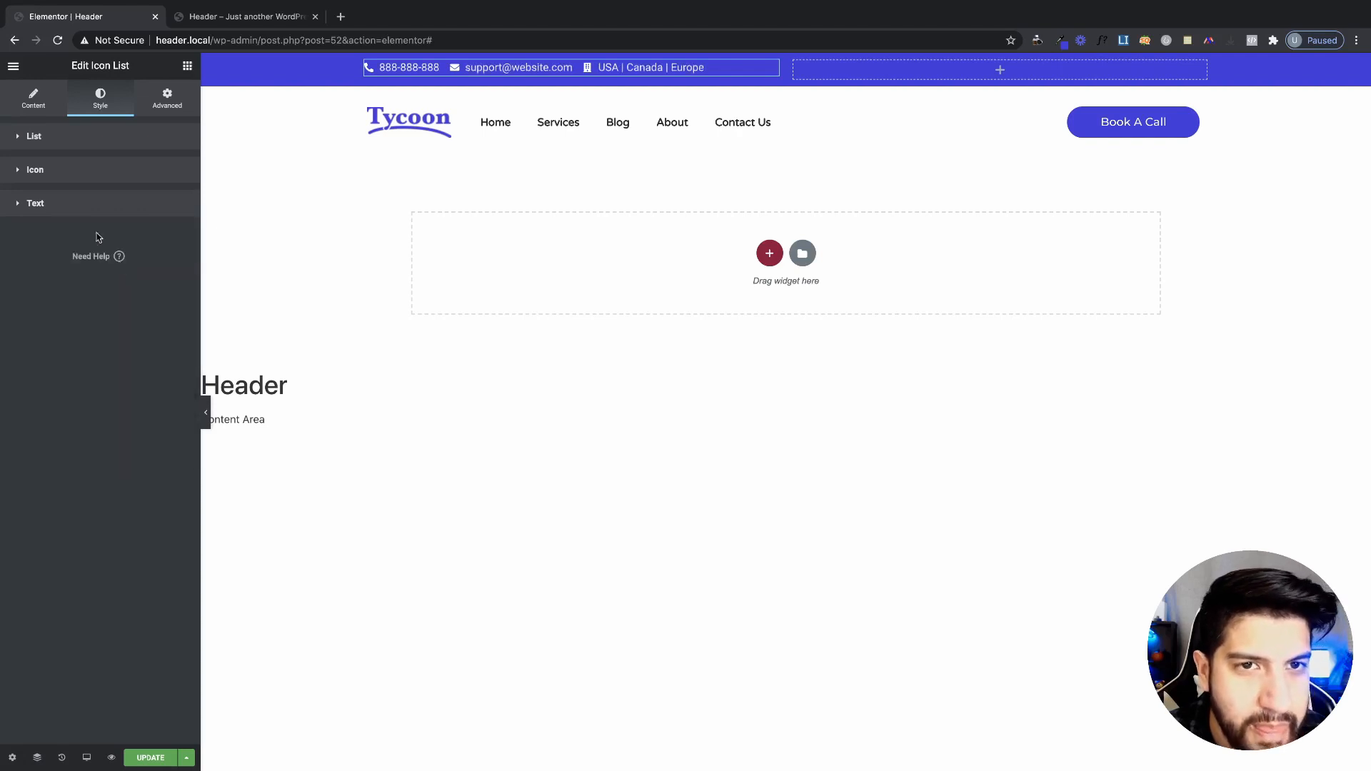
- Compare the font choices of the icon list text with the typography settings of the navigation menu
click(128, 210)
click(179, 334)
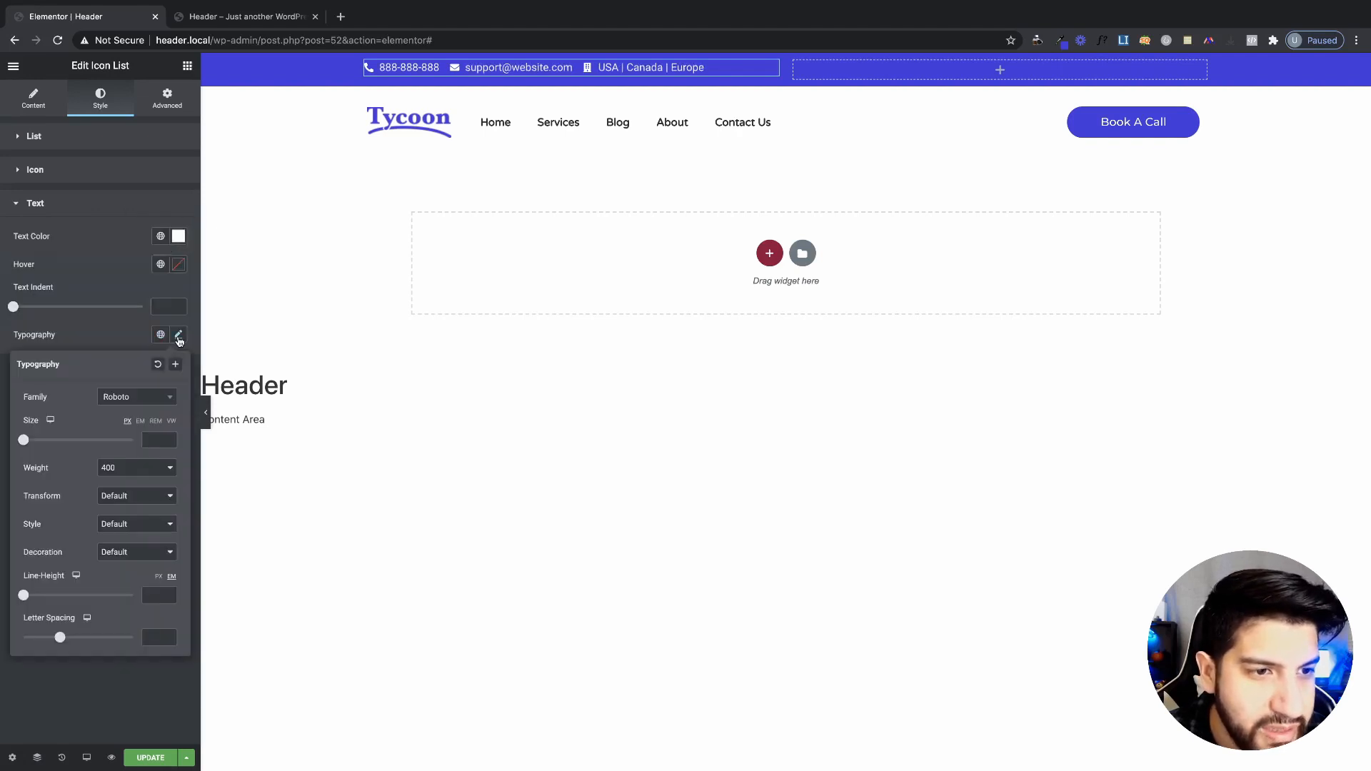
click(123, 397)
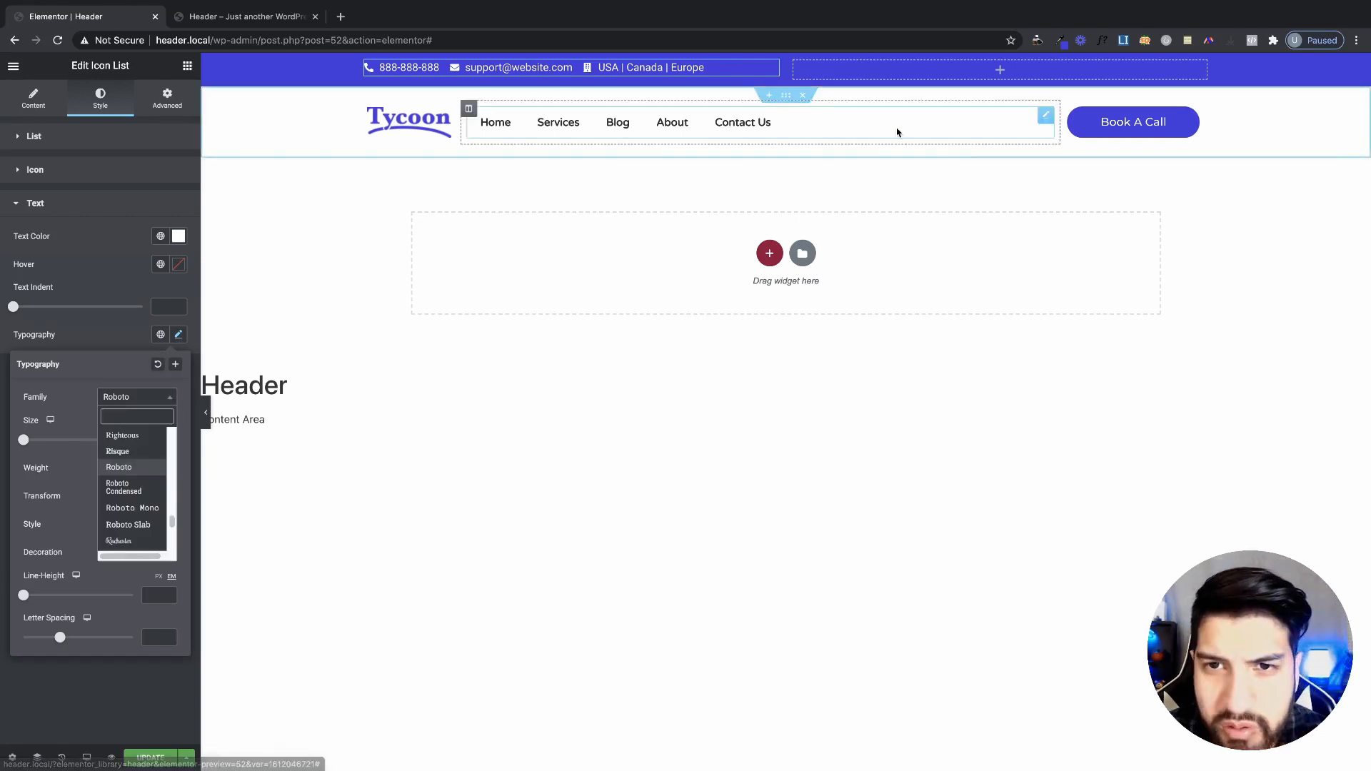
click(850, 120)
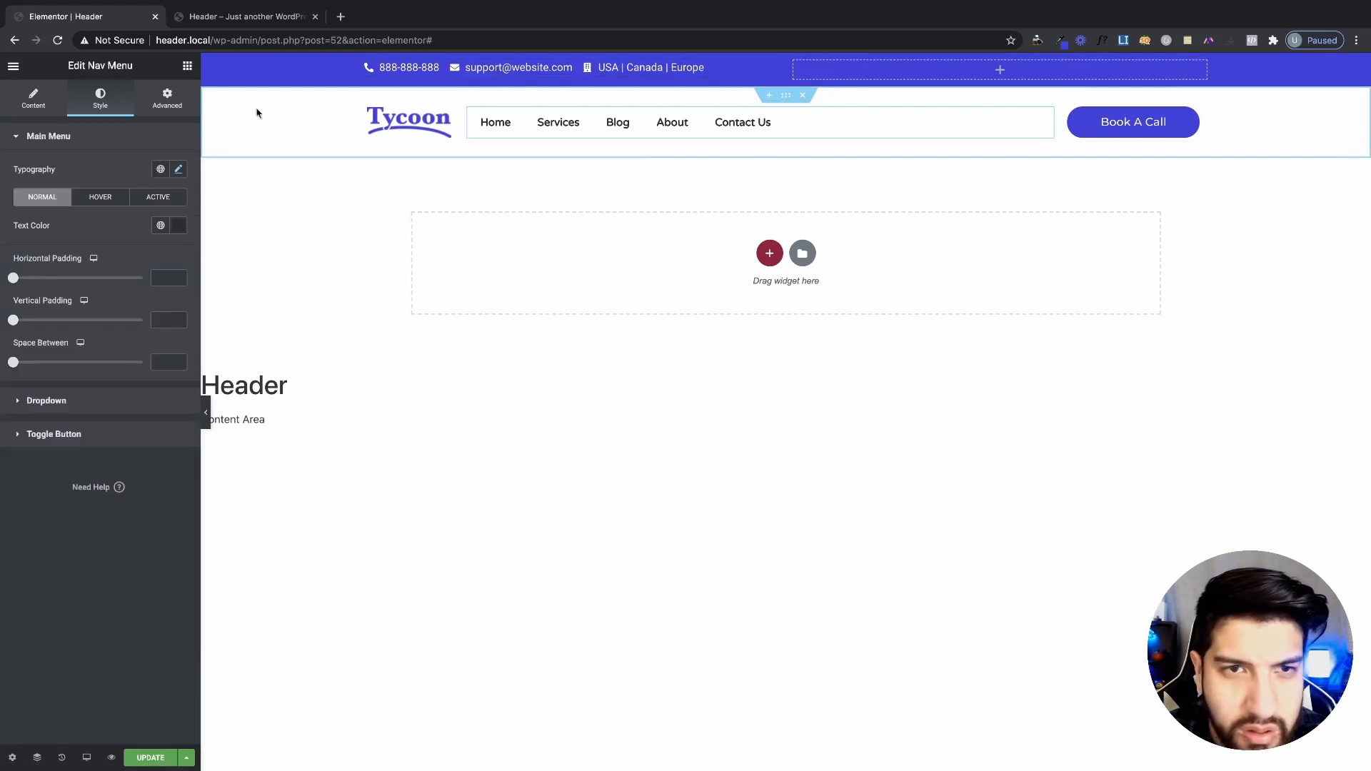
click(178, 169)
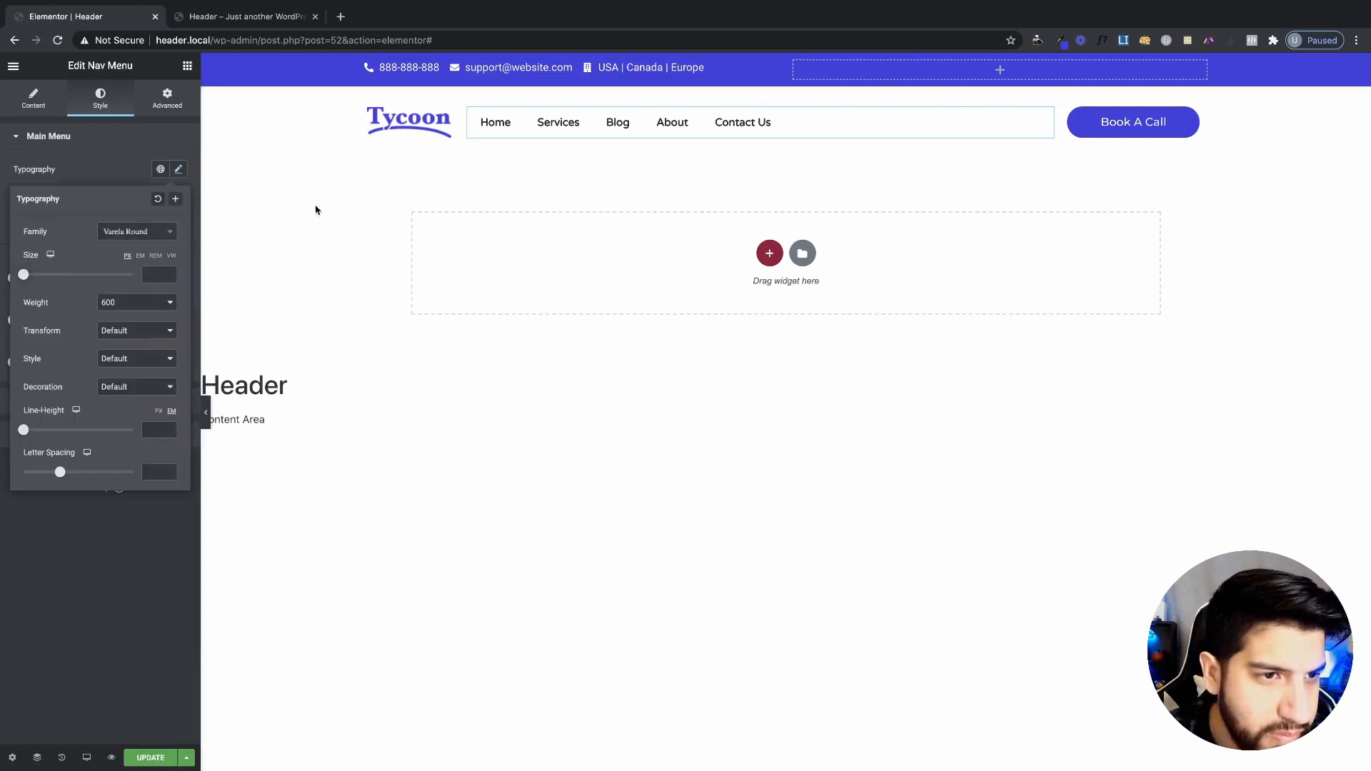
- Set the icon list text's font family to Varela Round
click(532, 81)
click(531, 81)
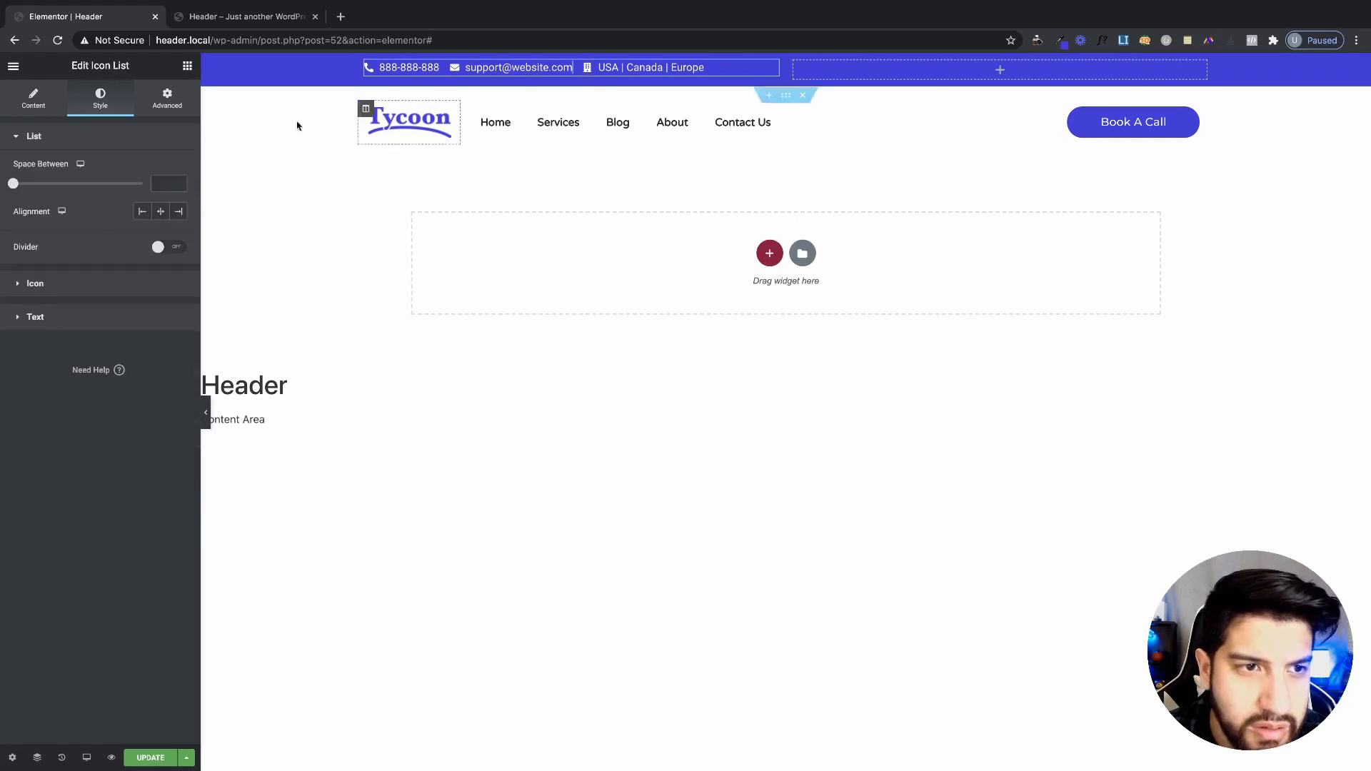
click(110, 318)
click(179, 341)
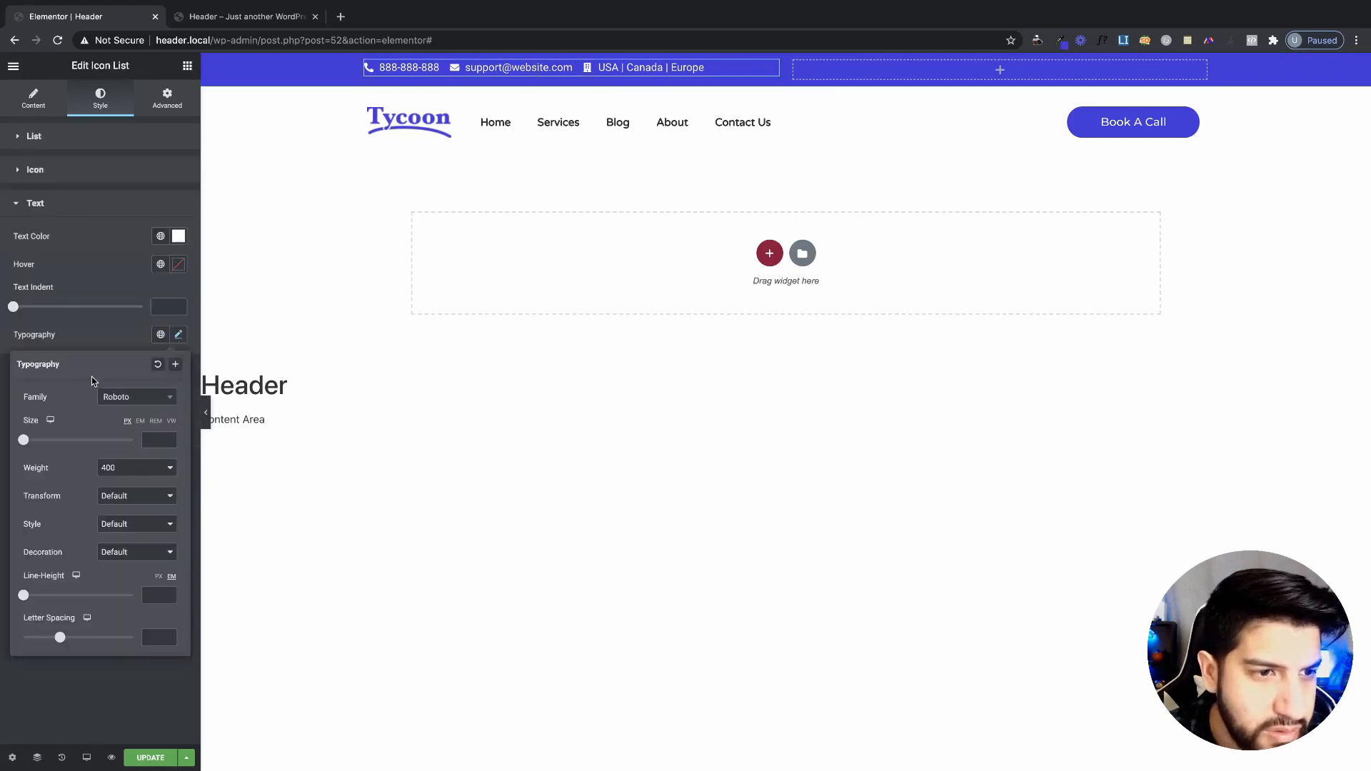
click(127, 399)
text(var)
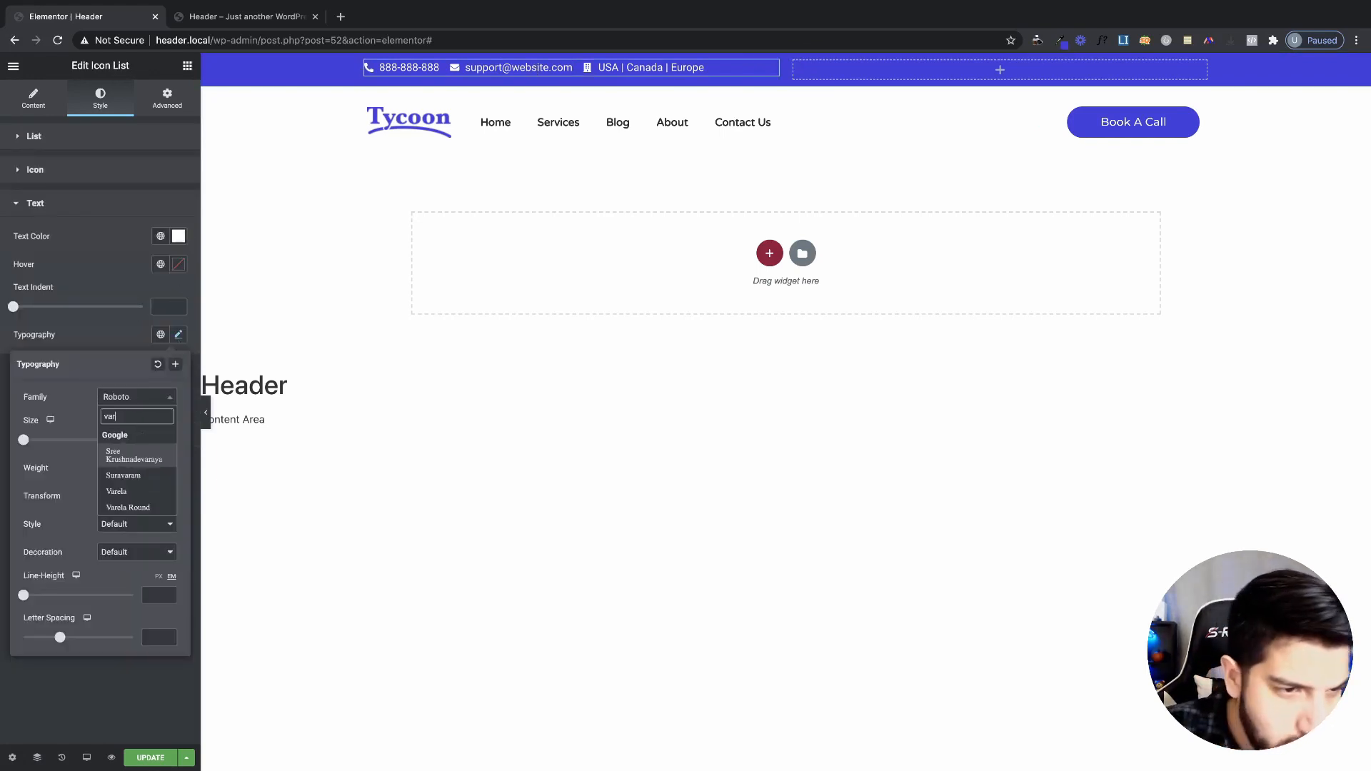
text(ela)
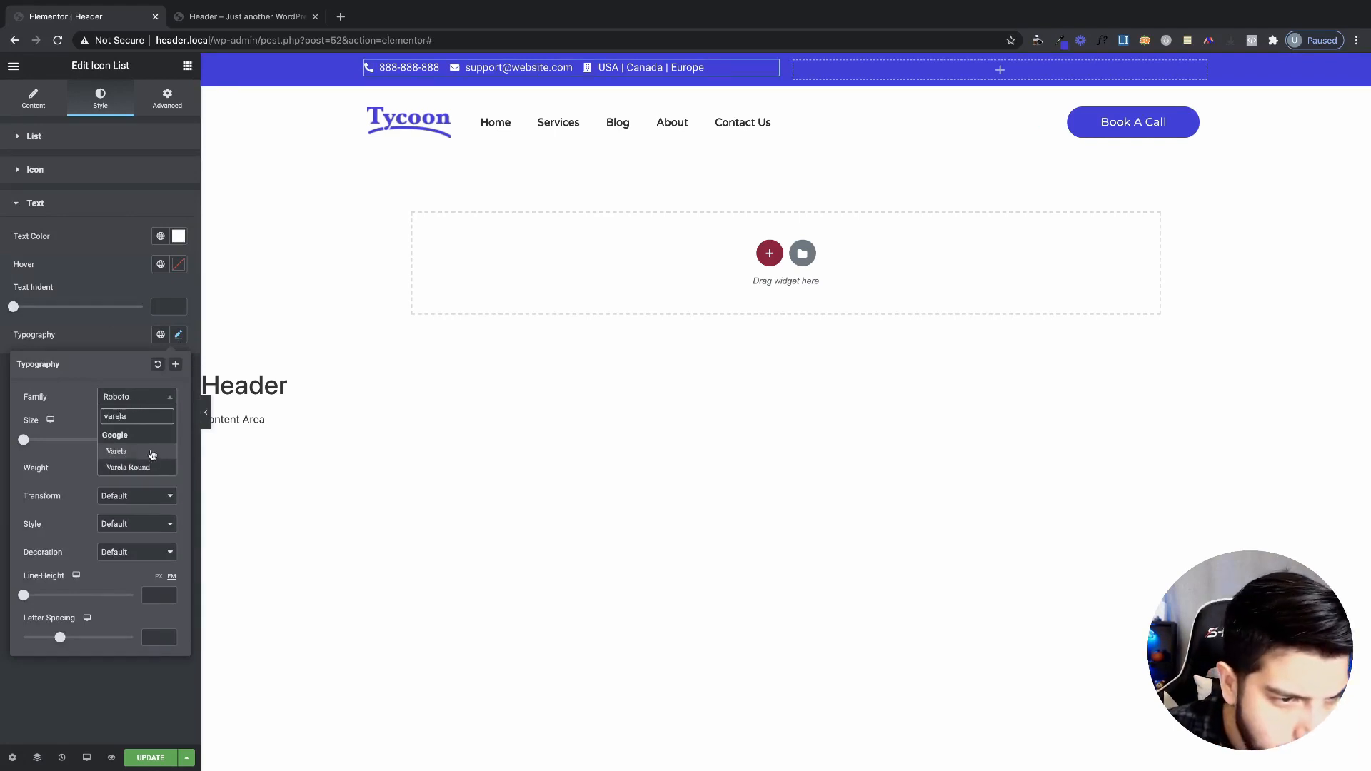
click(140, 467)
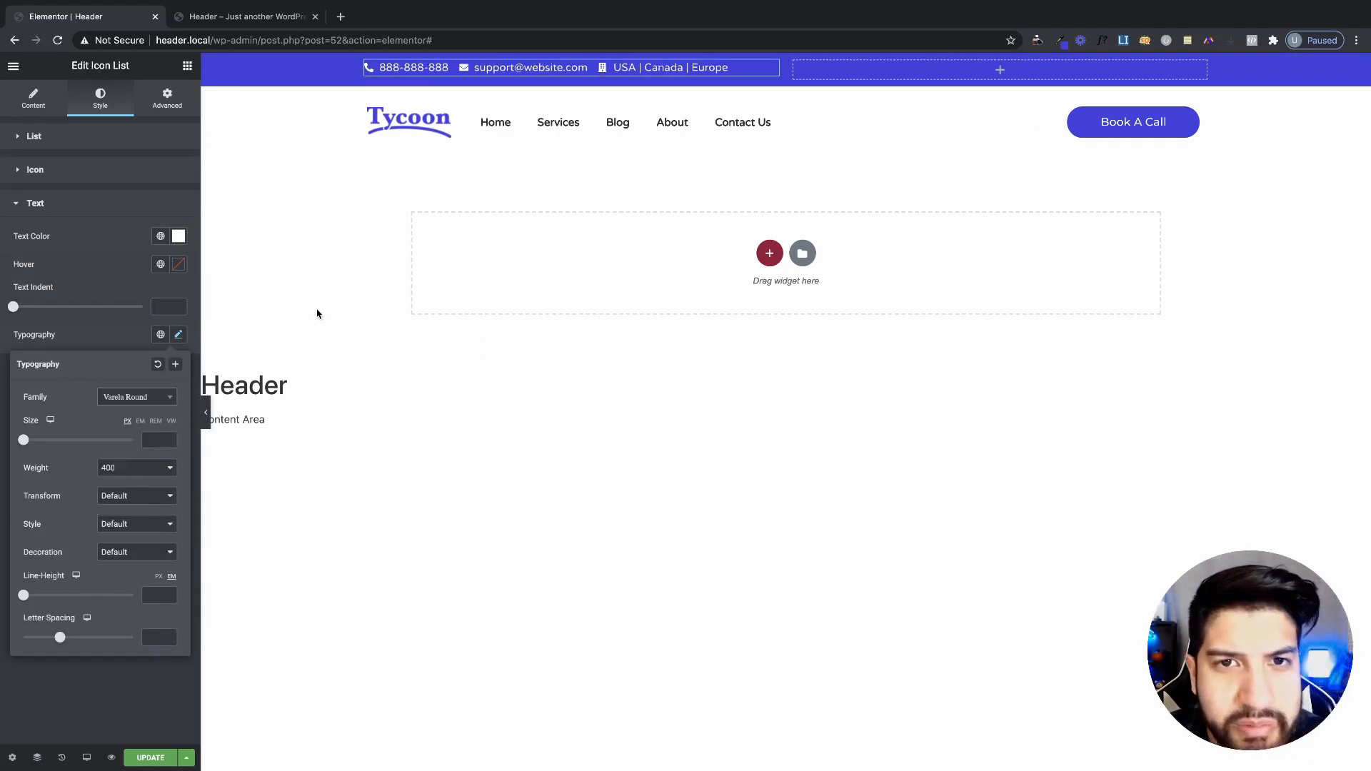
- Set the icon list text's font size to 14 px
click(175, 341)
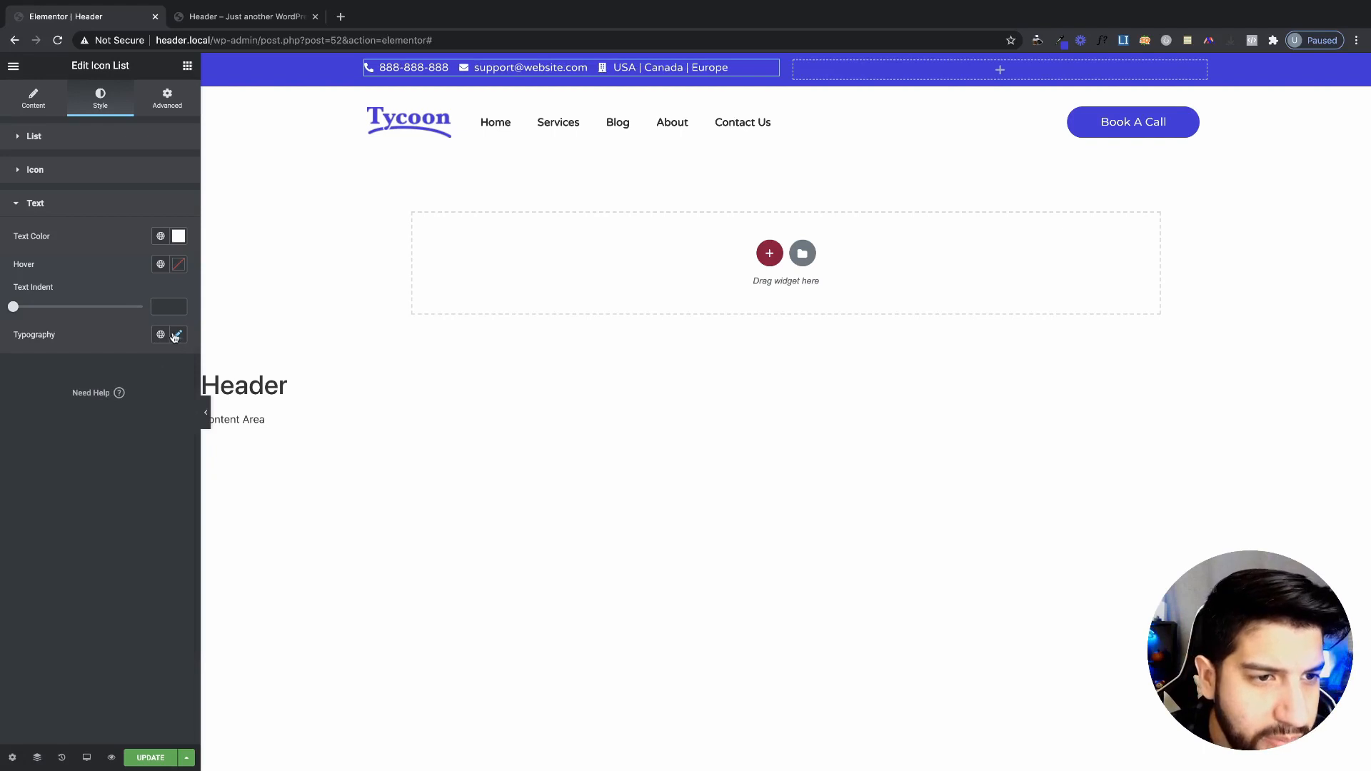
click(177, 336)
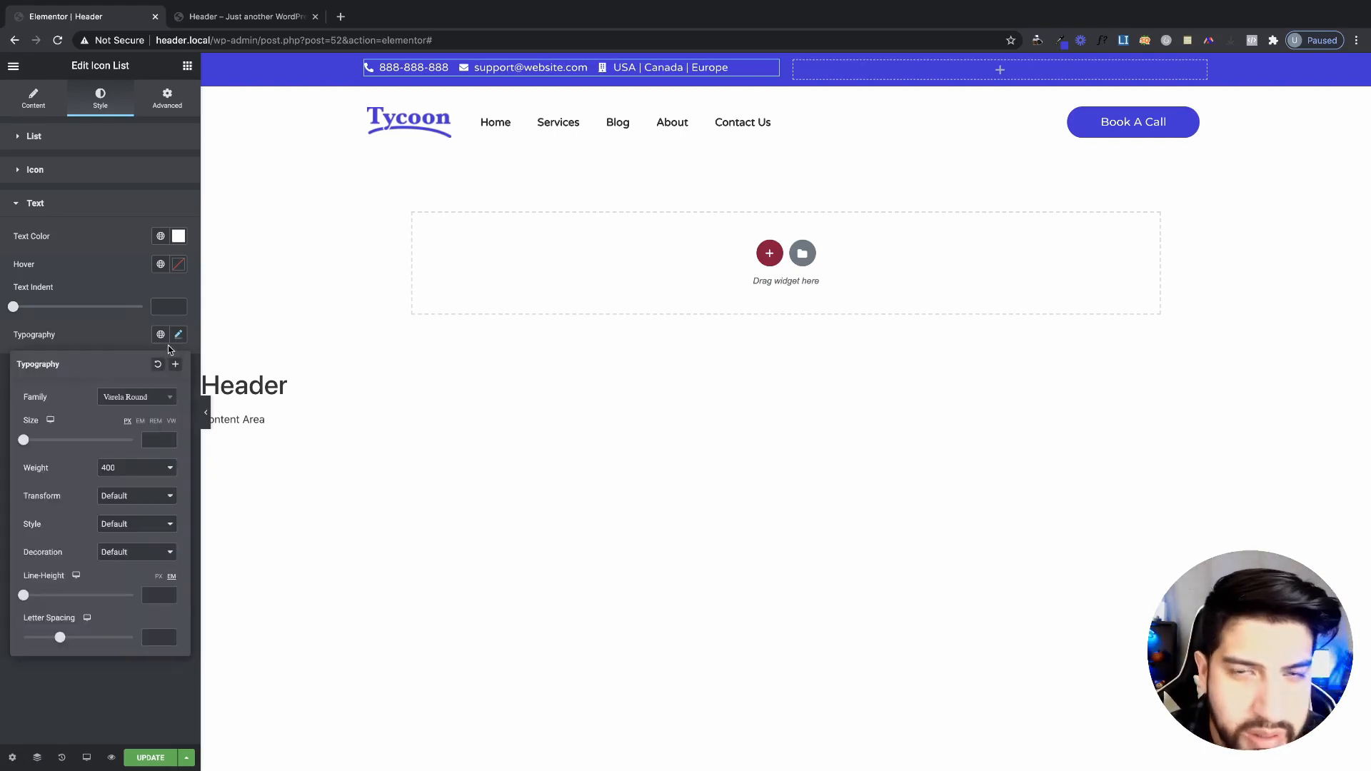
drag(22, 443, 29, 442)
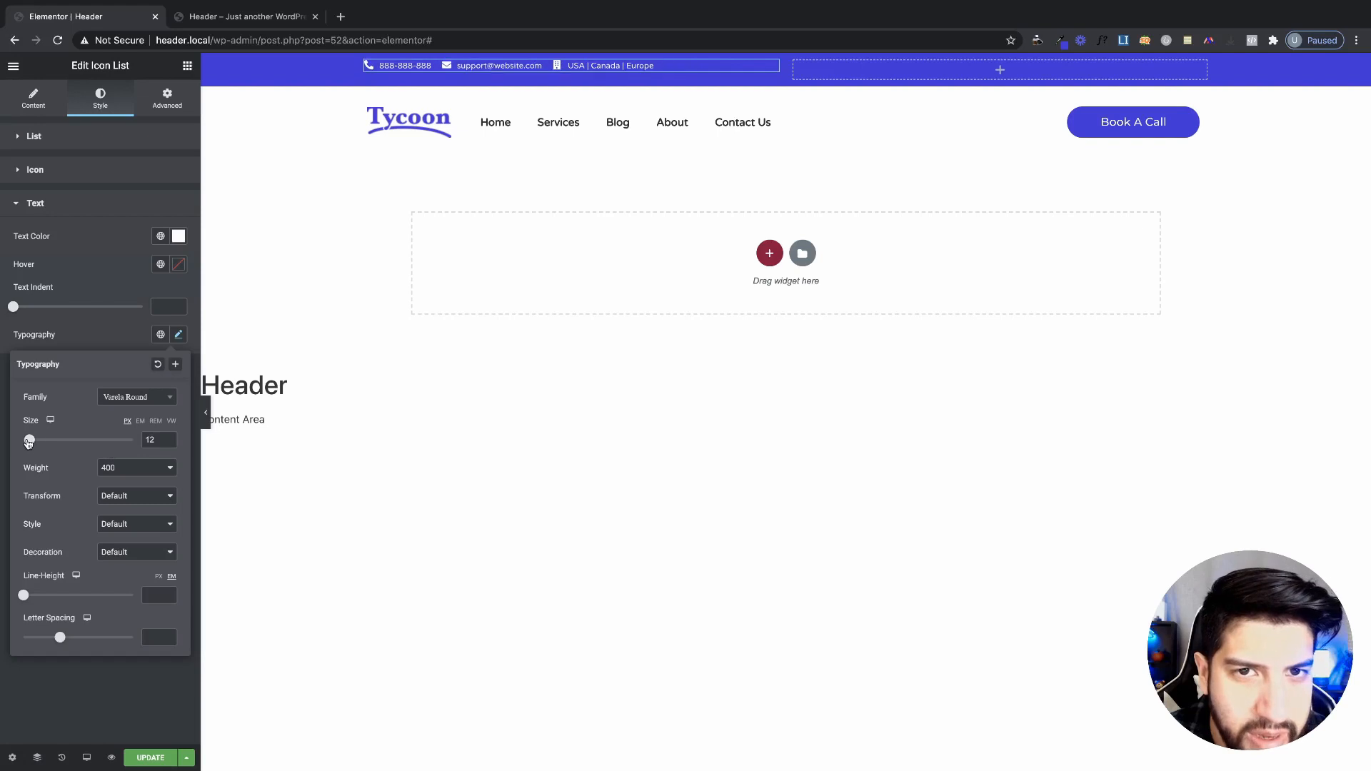
click(169, 438)
click(169, 438)
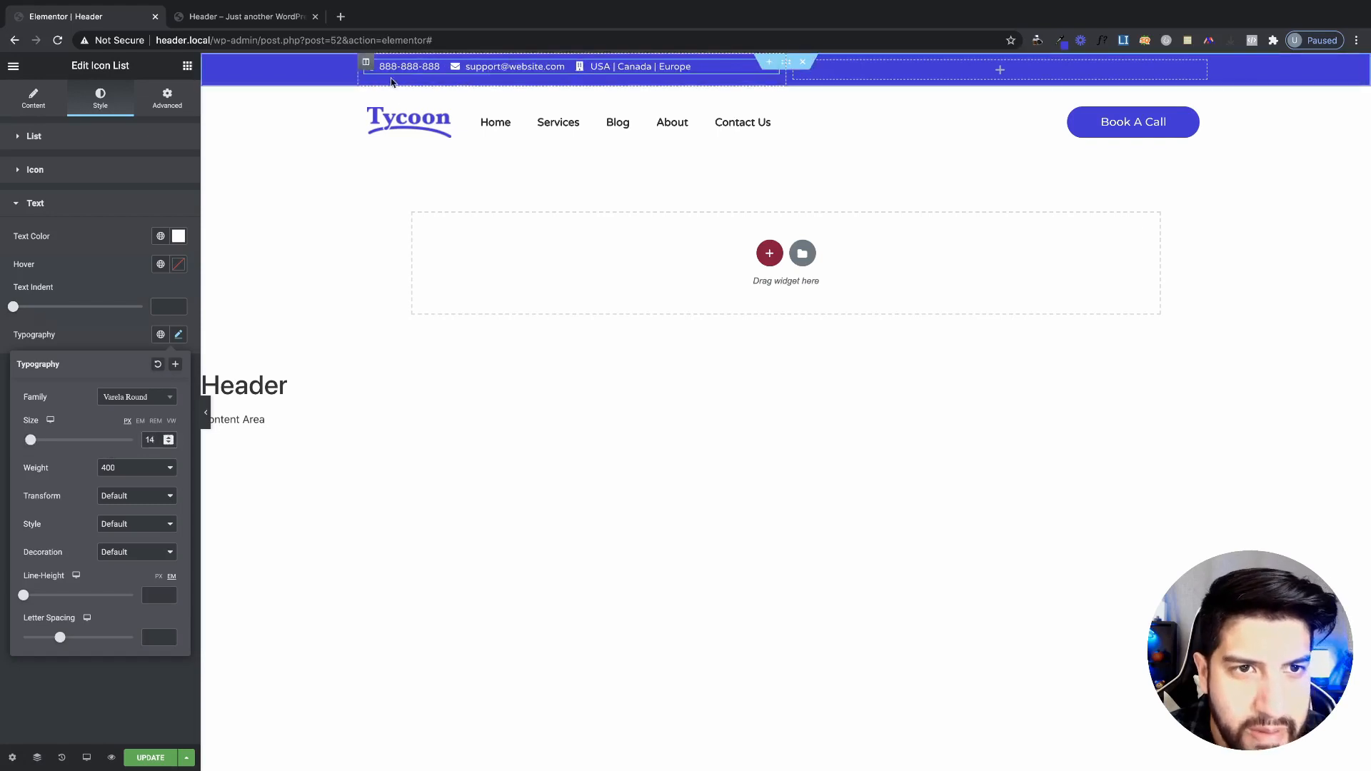
- Align the contact list's column vertically to the middle and preview the header without the editing panel
click(366, 62)
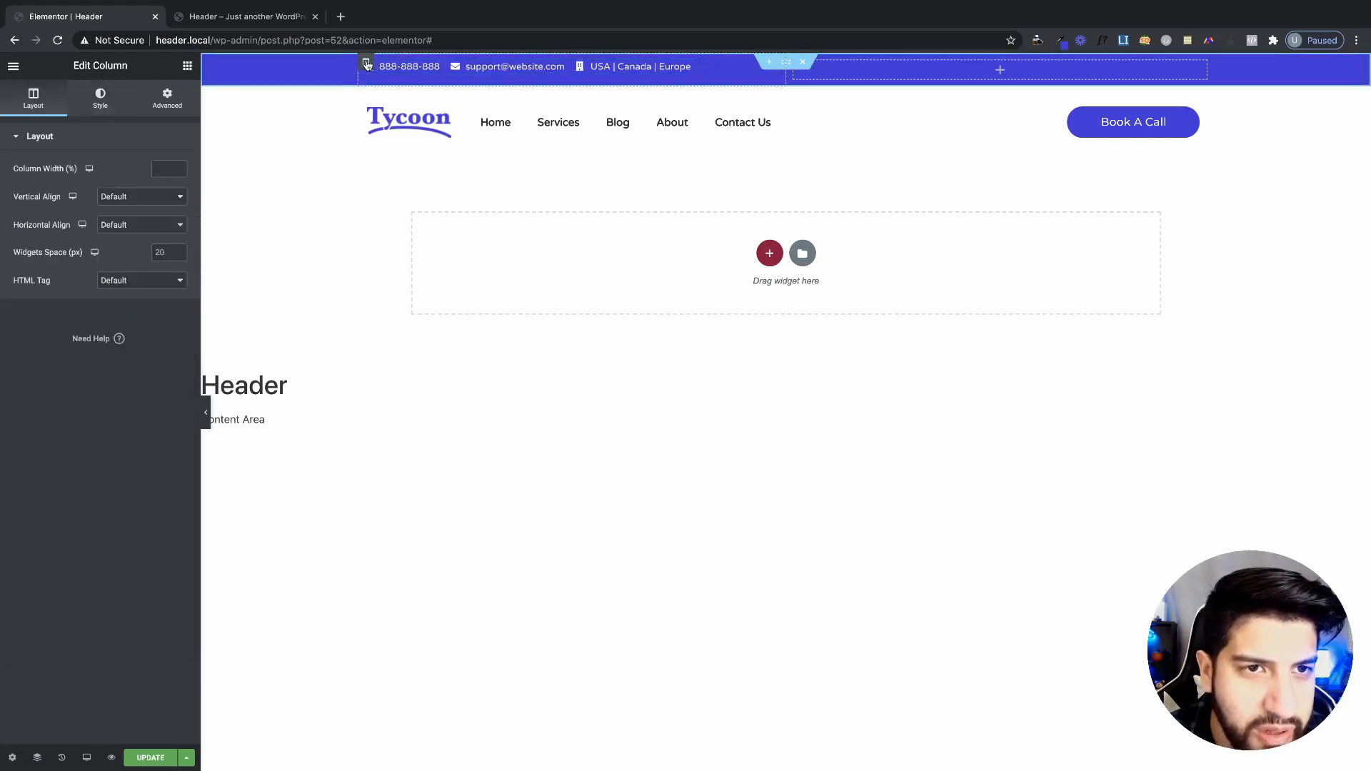
click(118, 197)
click(124, 221)
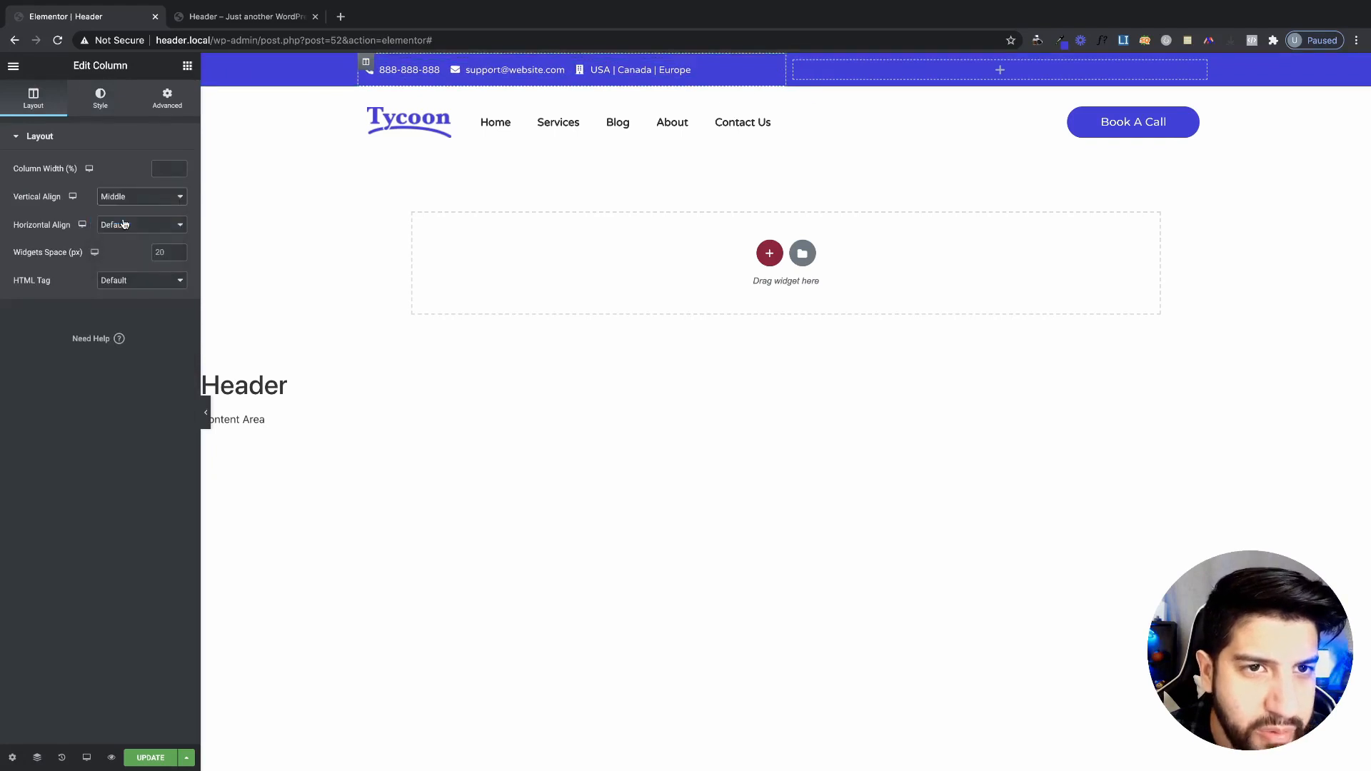
click(205, 412)
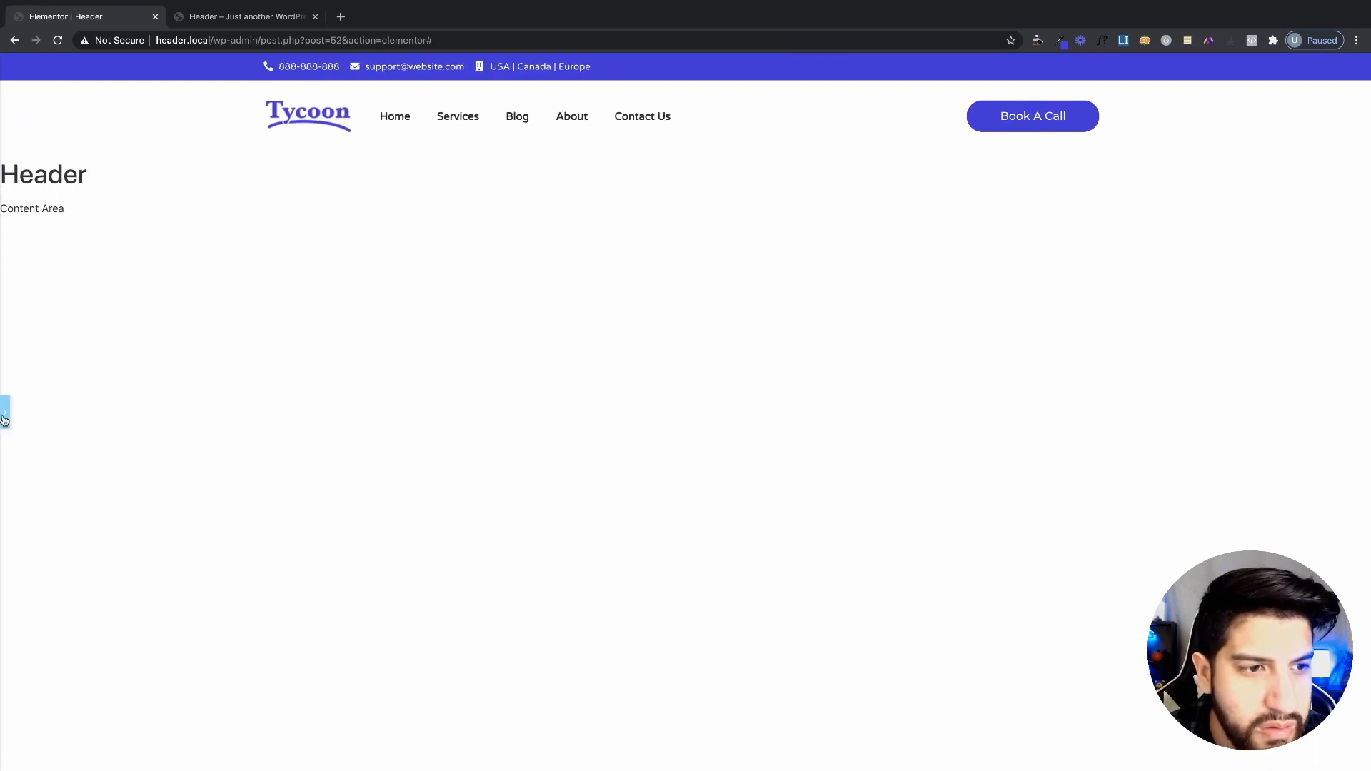
click(5, 411)
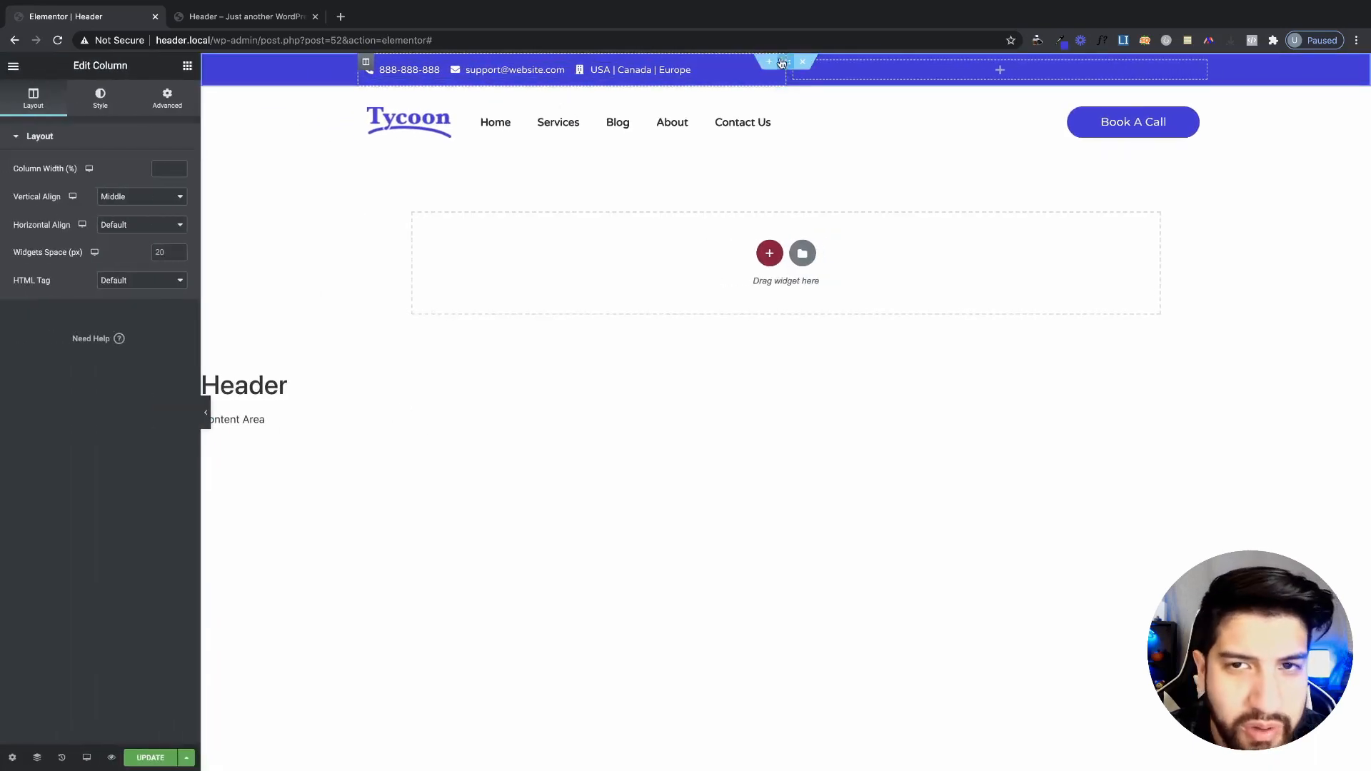
- Unlink the top bar section's padding values, set the top and bottom padding to 5 px, and preview the header without the editing panel
click(786, 63)
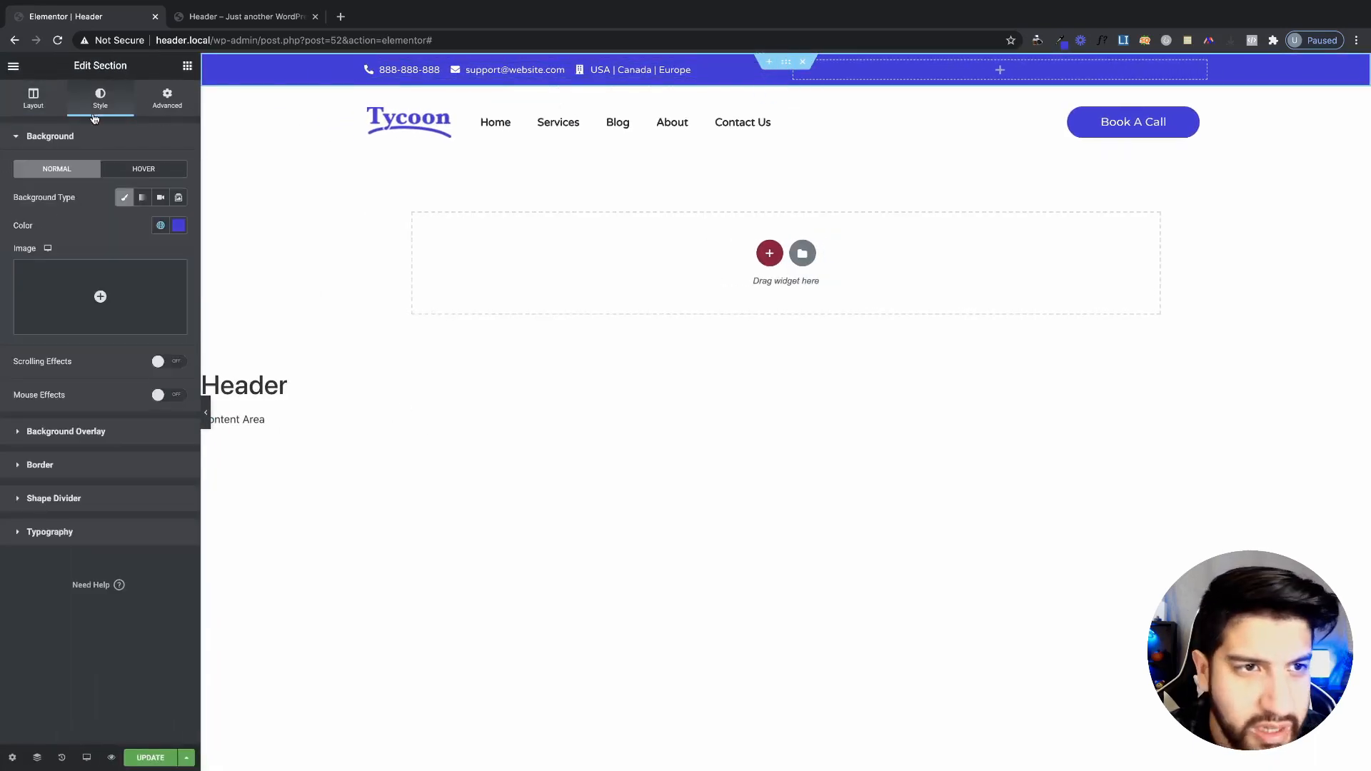
click(169, 106)
click(169, 237)
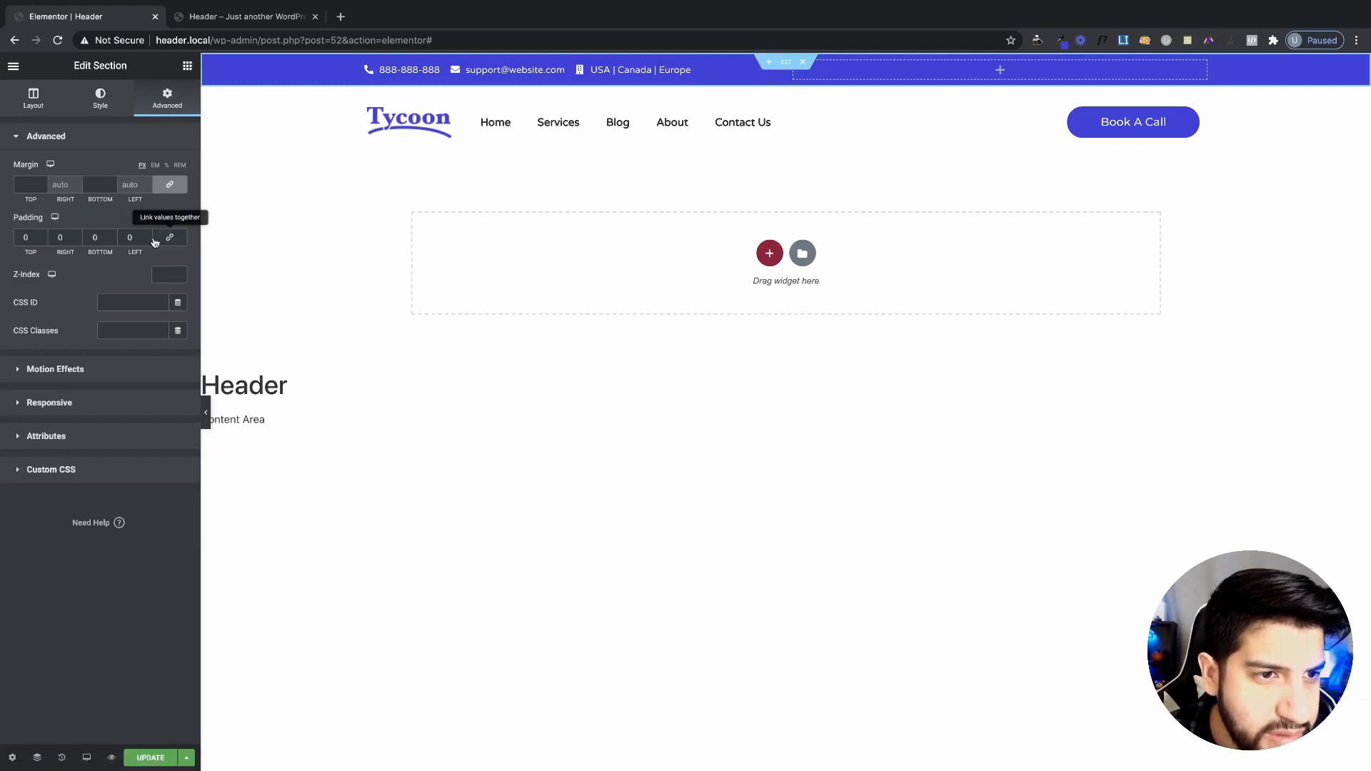
click(18, 237)
text(10)
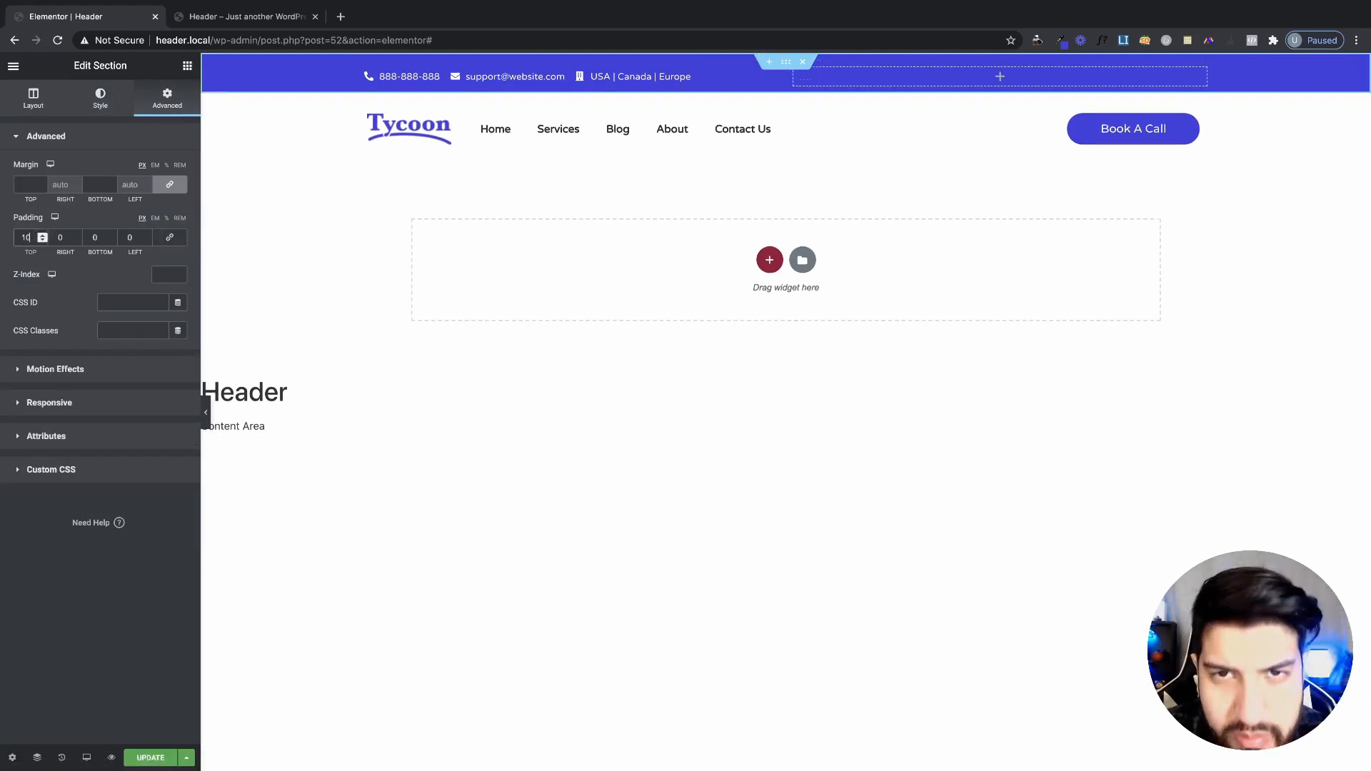
key(BackSpace)
key(BackSpace)
text(05)
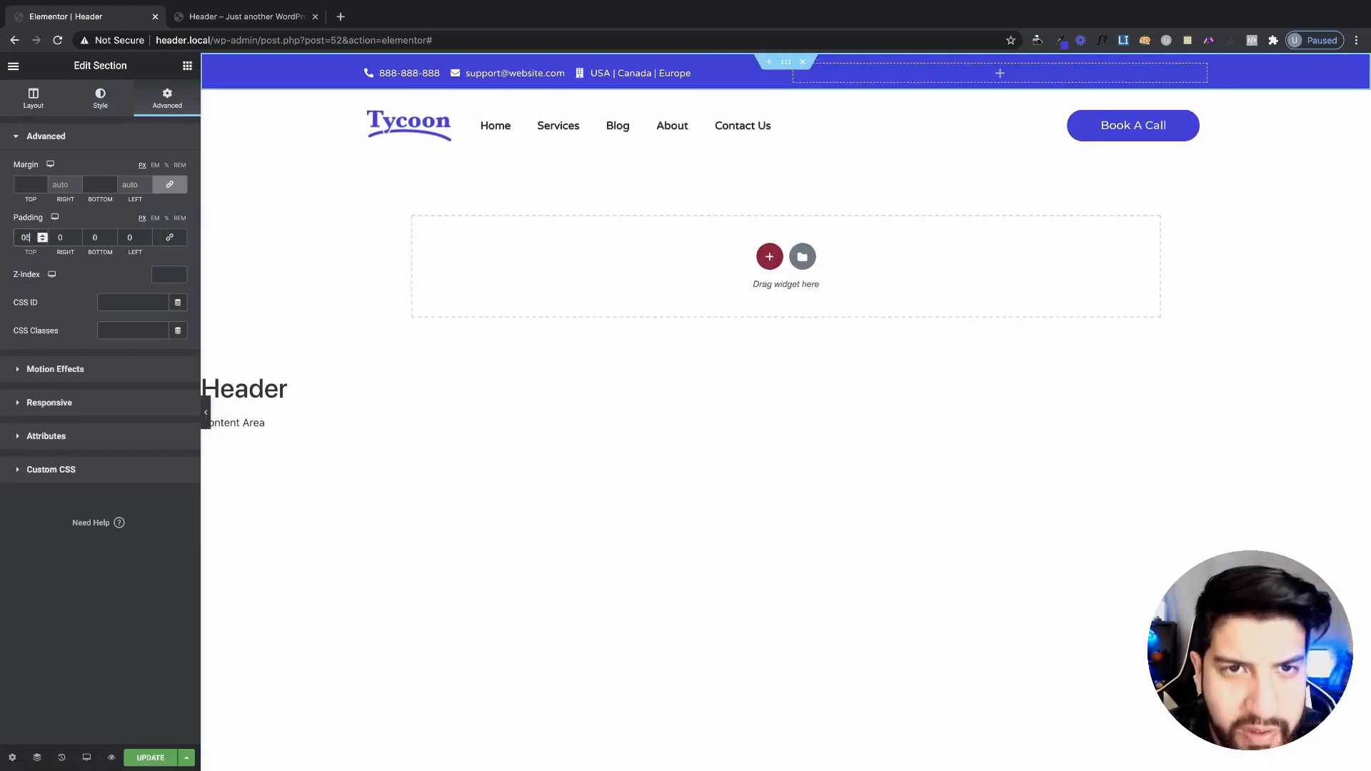
click(98, 237)
text(5)
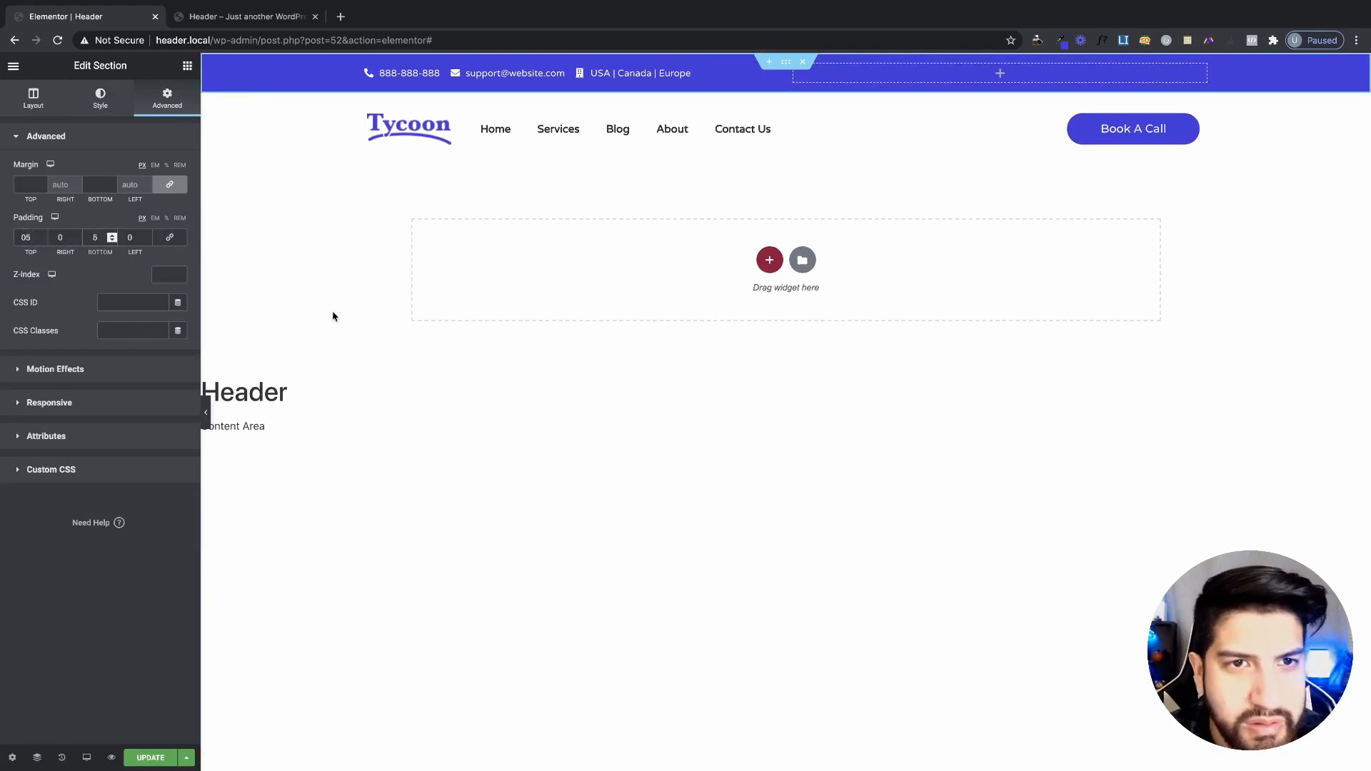
click(206, 412)
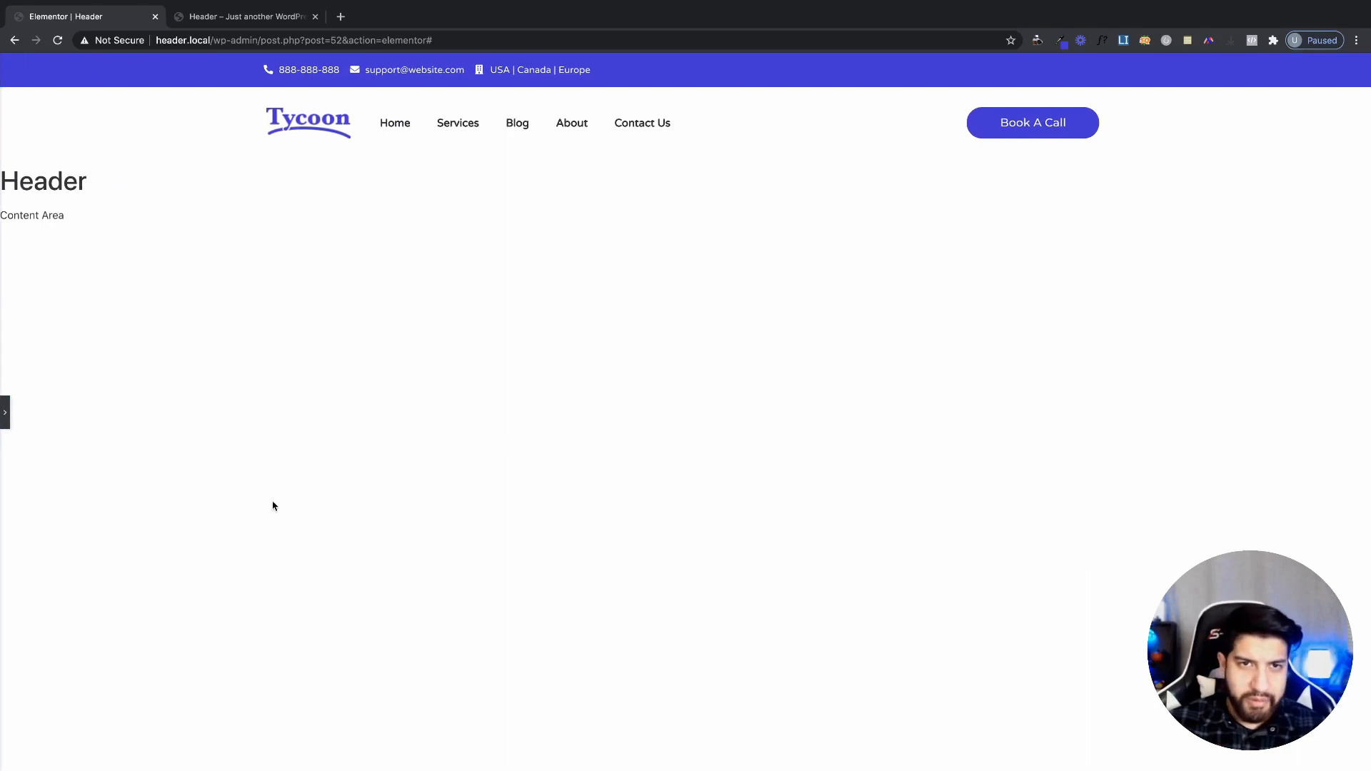
click(5, 414)
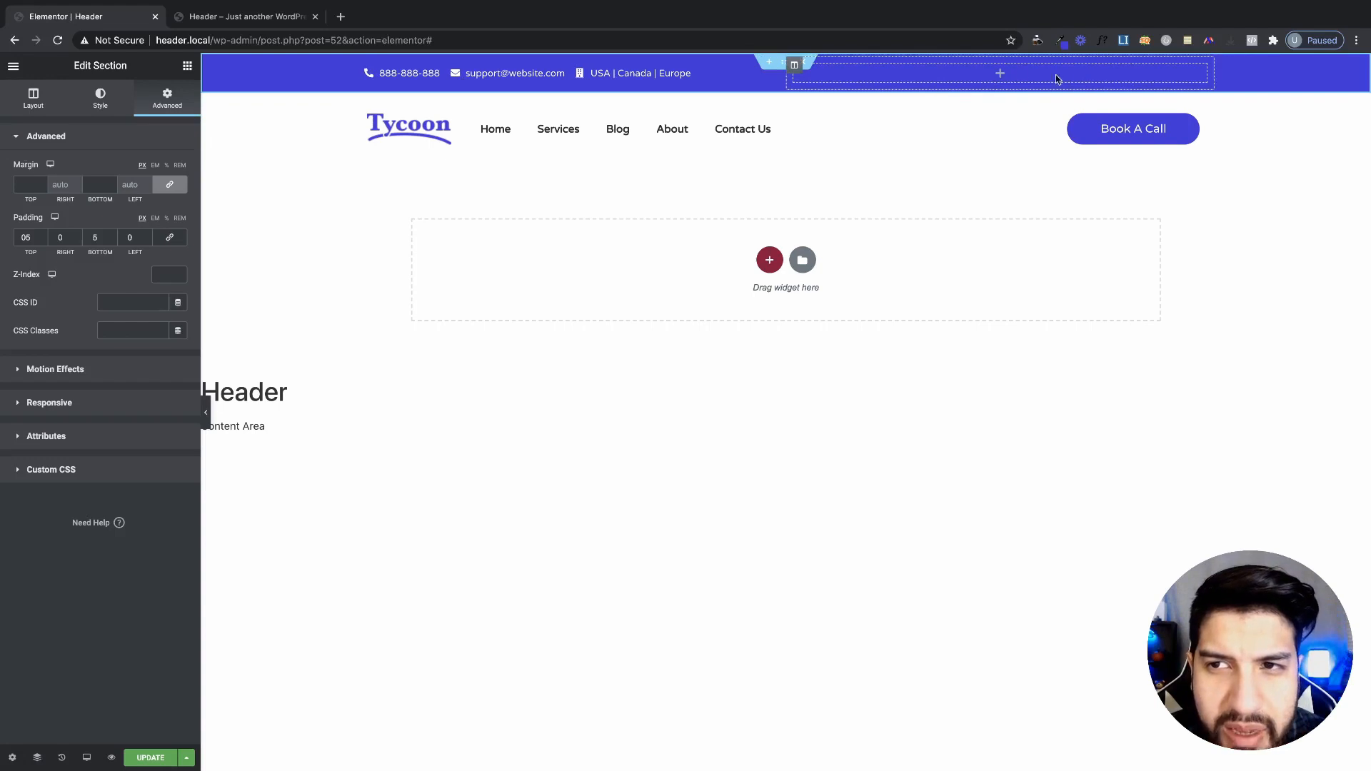
click(187, 65)
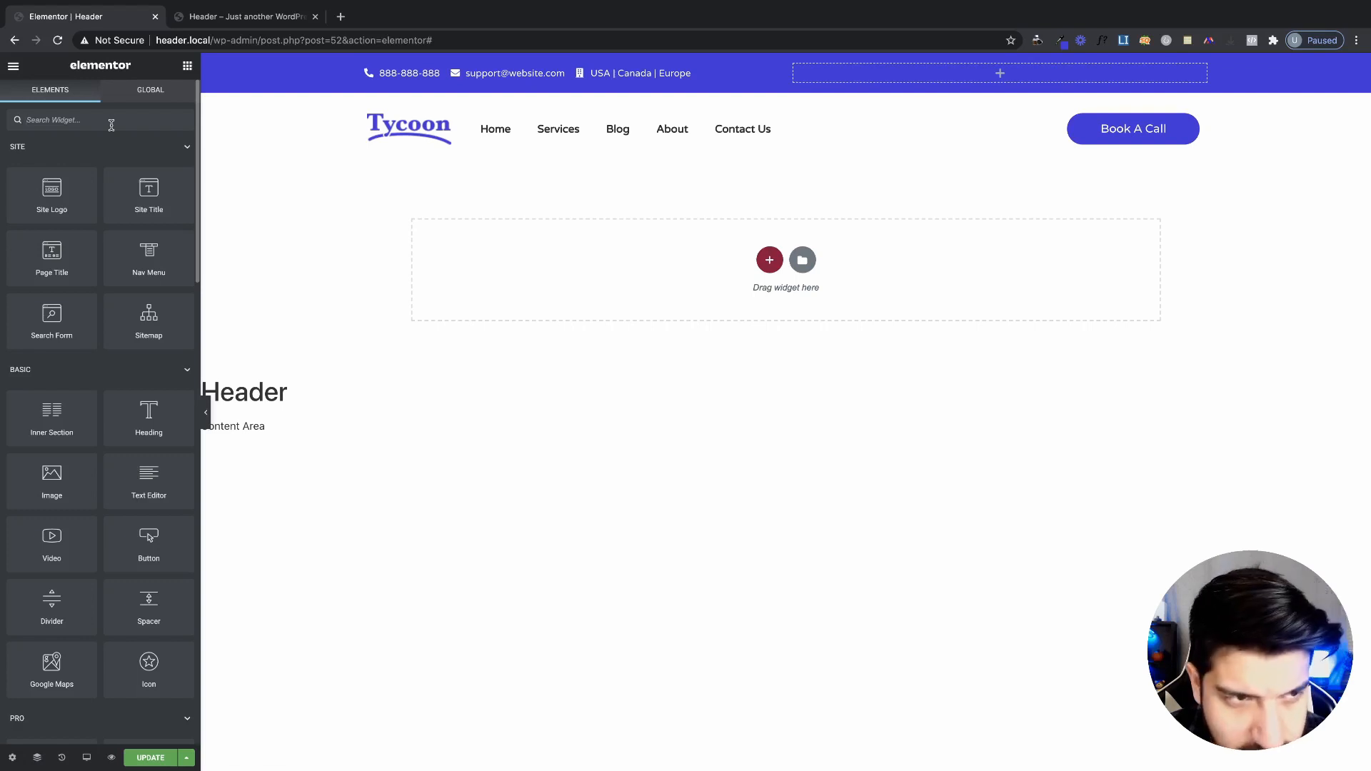
text(icon)
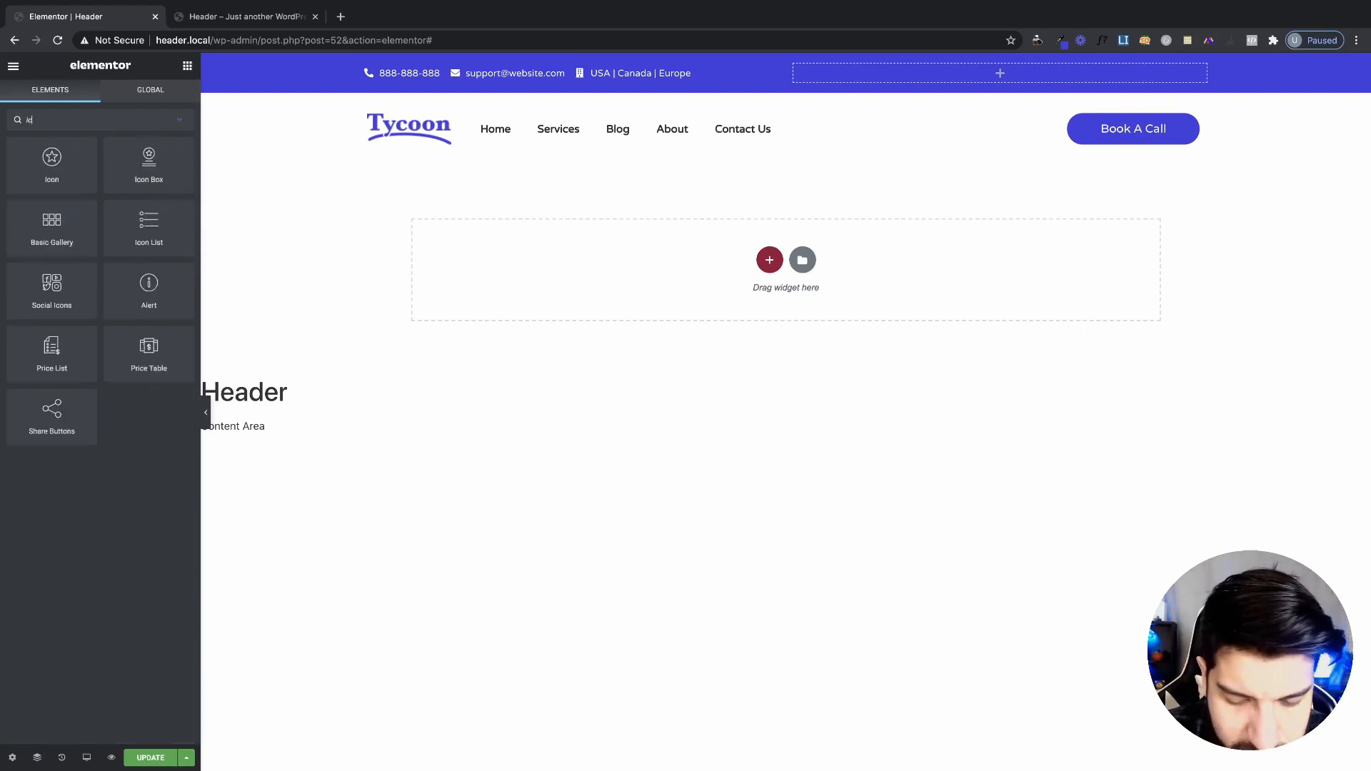
key(BackSpace)
key(BackSpace)
key(BackSpace)
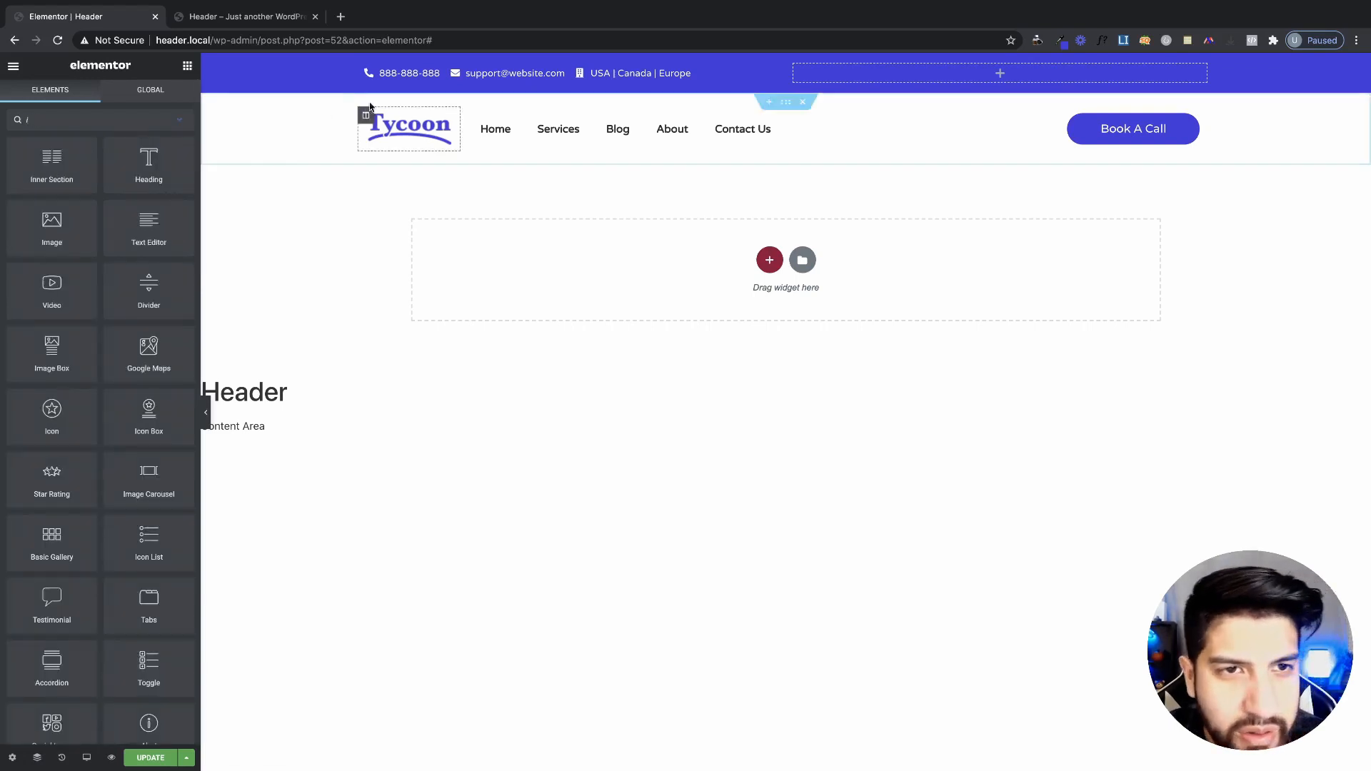
- Copy the contact icon list into the top bar's empty second column and align the copied list to the right
right_click(421, 87)
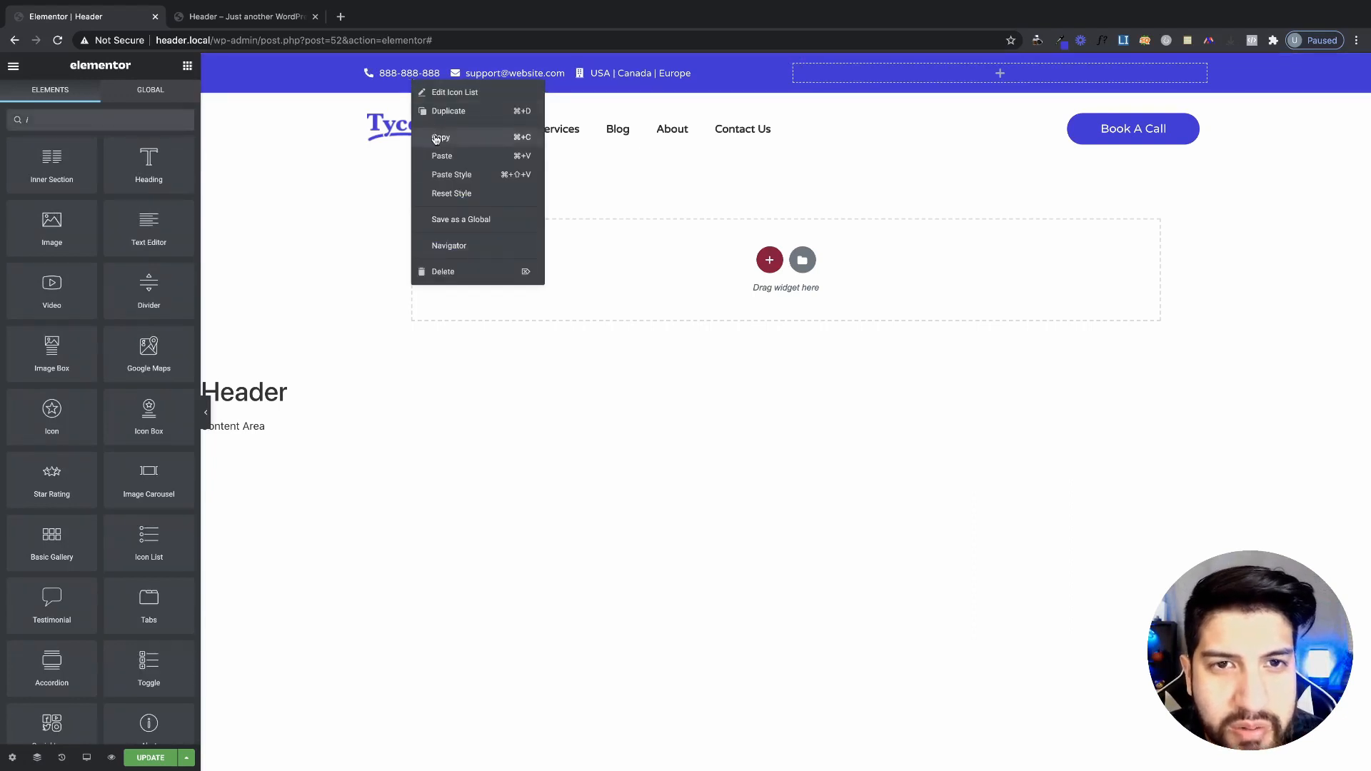
right_click(859, 77)
click(891, 178)
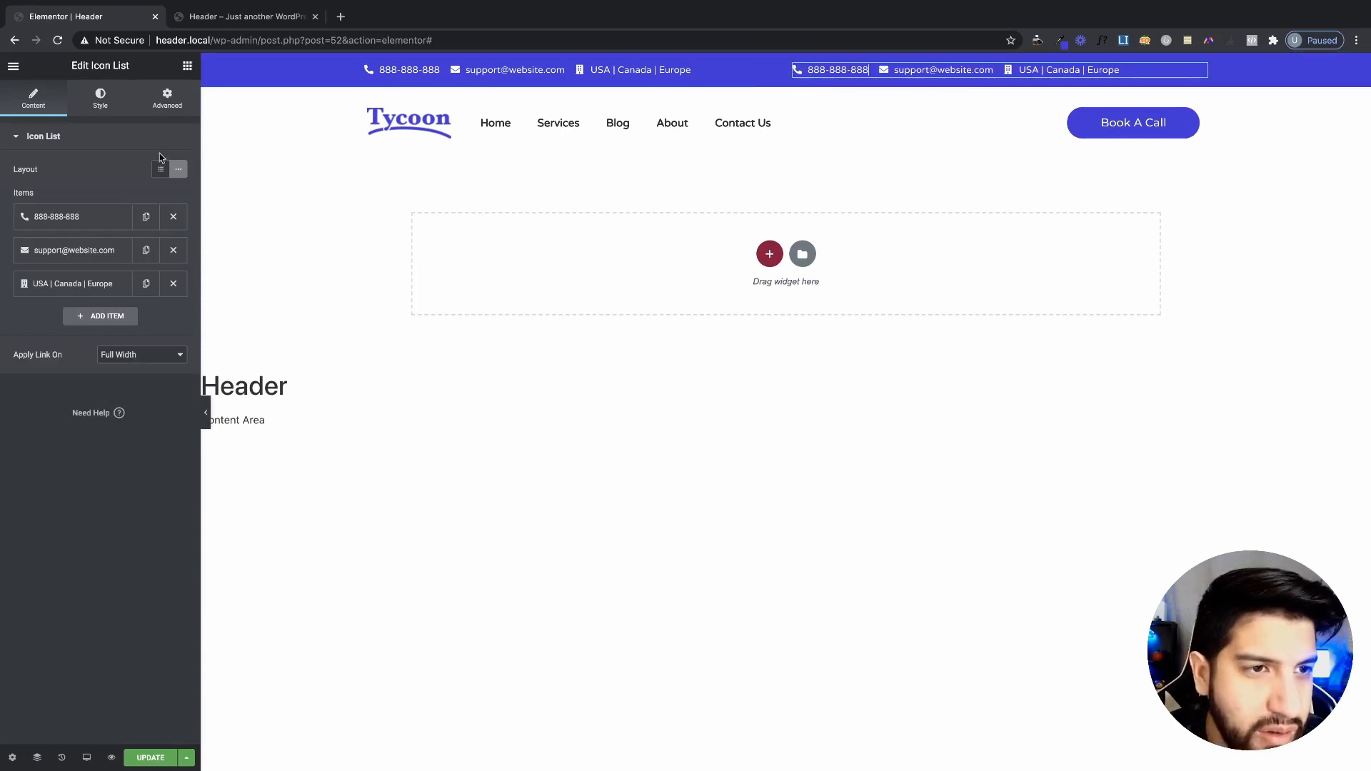
click(100, 98)
click(178, 211)
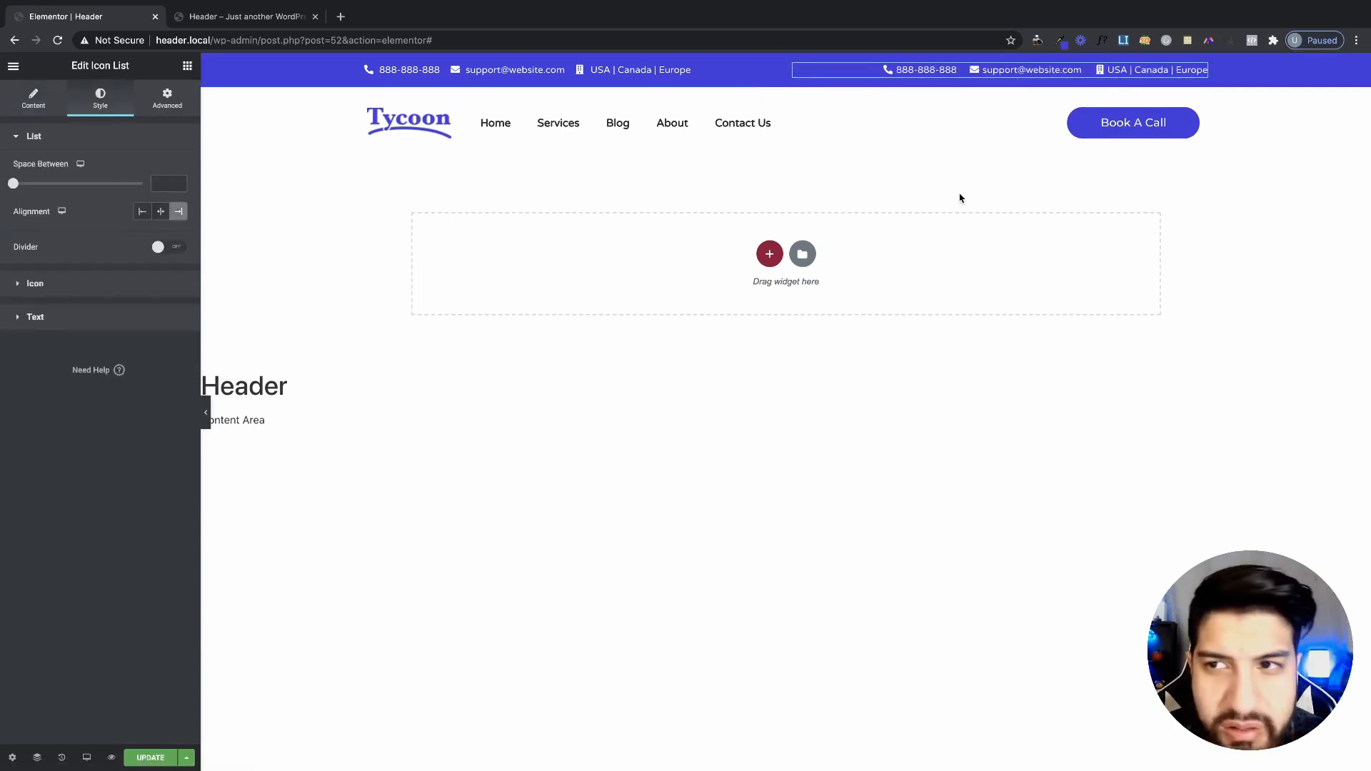
- Remove the "USA | Canada | Europe" item from the copied icon list and change the phone item's text to "My Account"
click(34, 99)
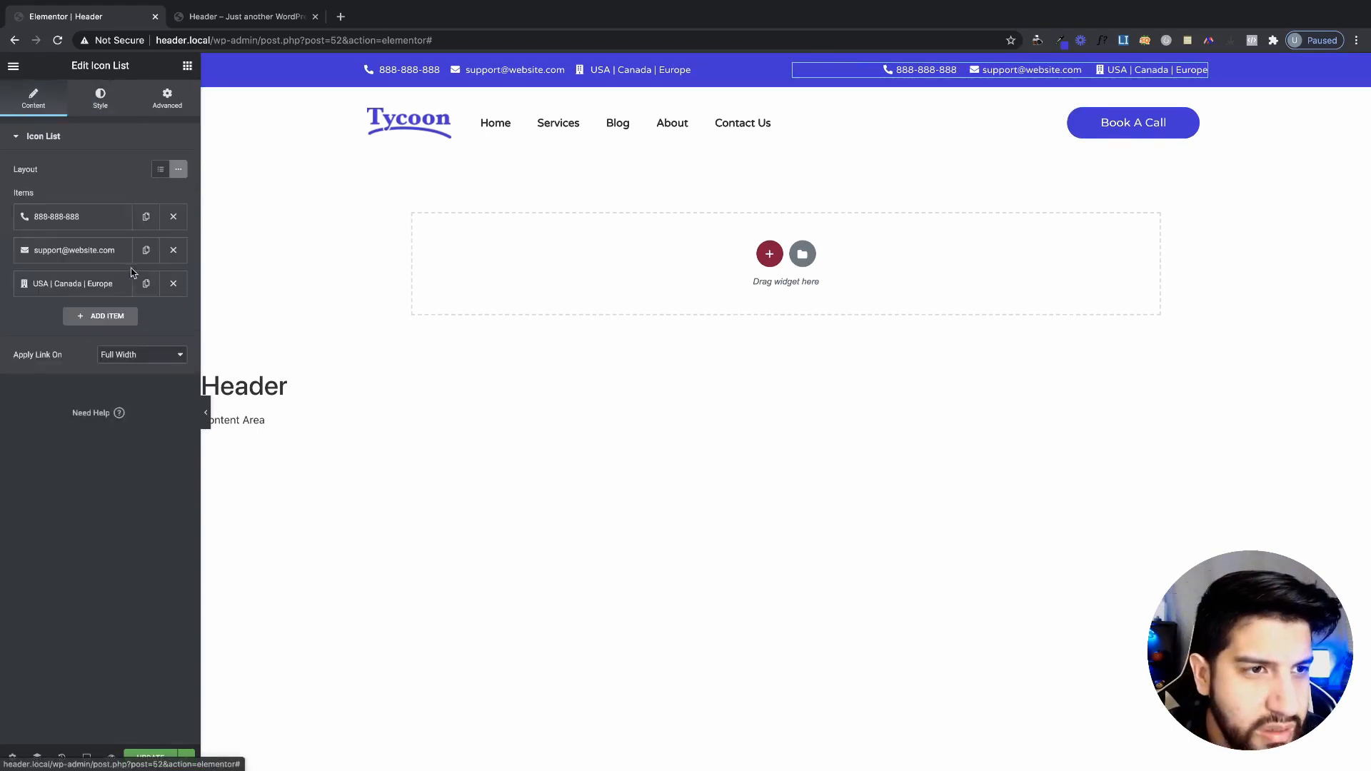
click(172, 283)
click(111, 228)
drag(80, 268, 2, 237)
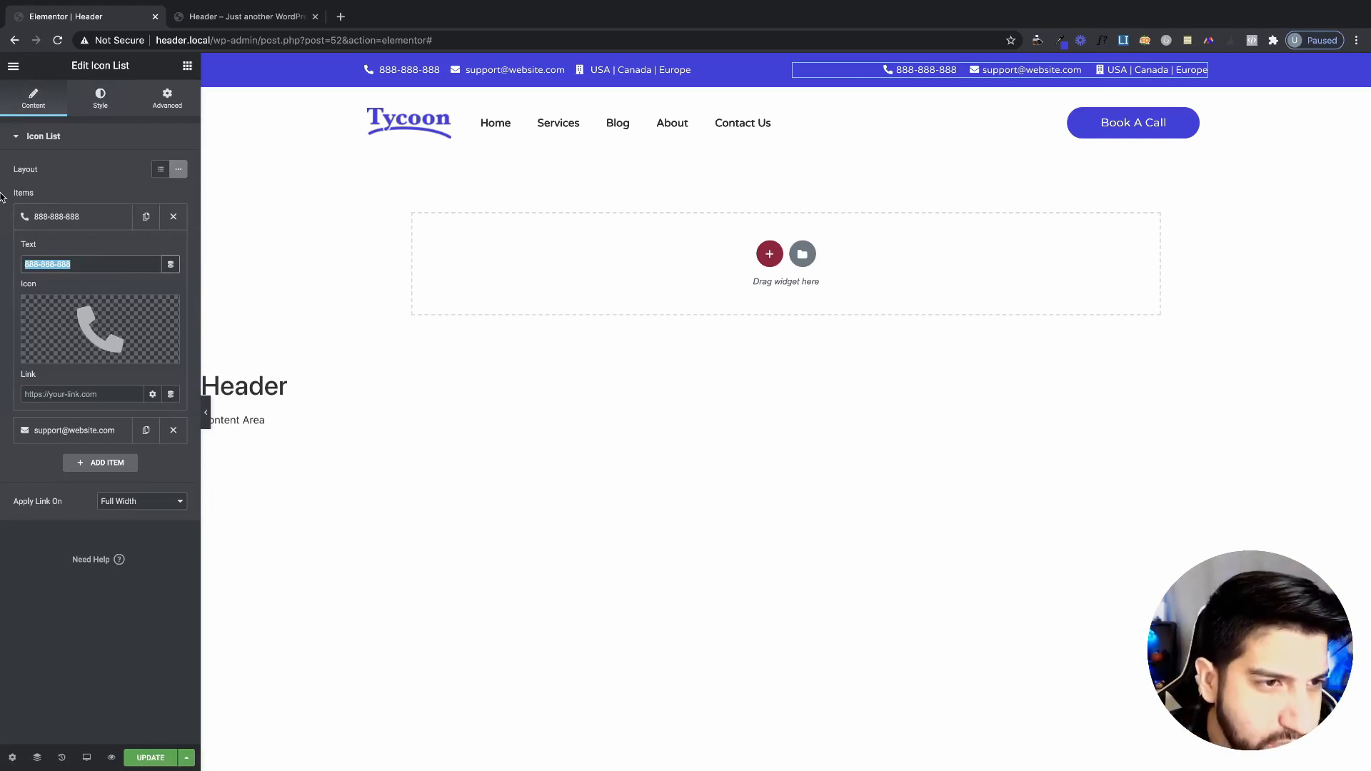
text(My )
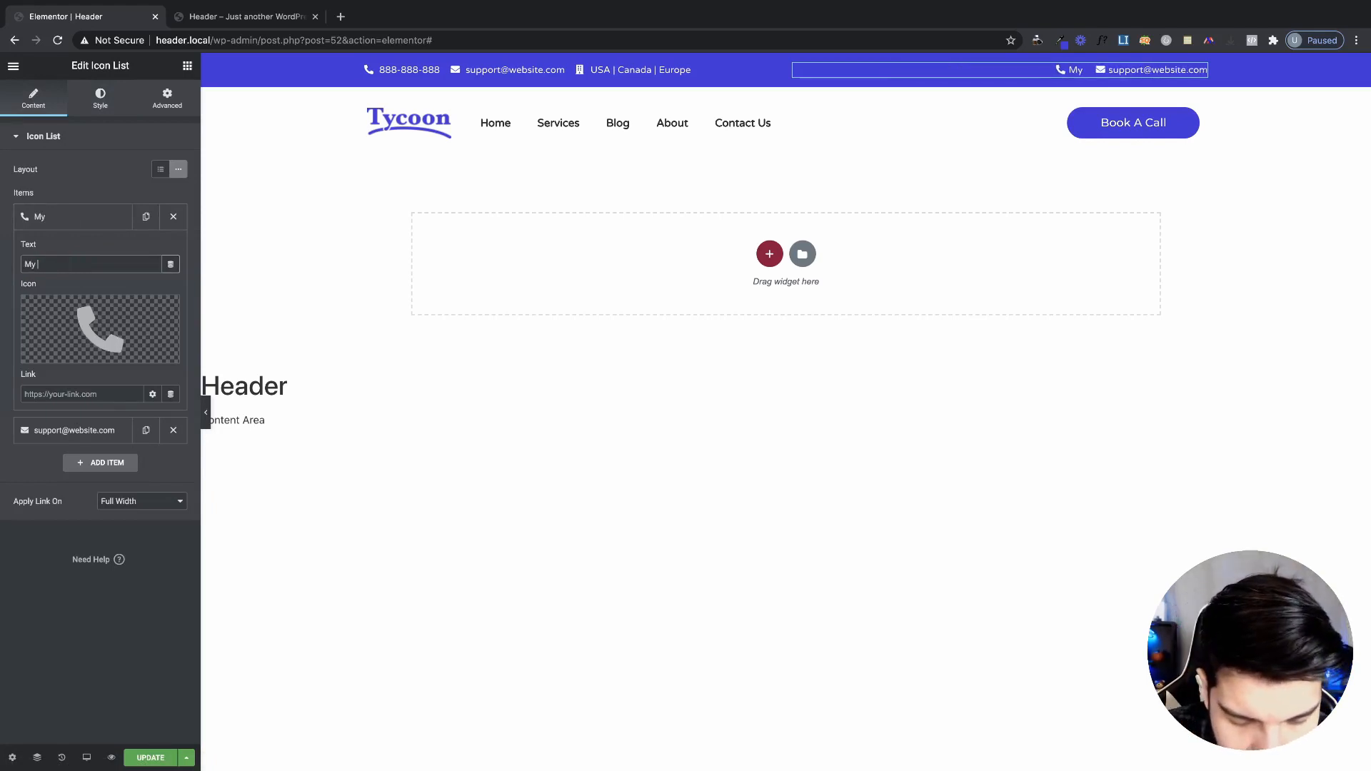
text(Accout)
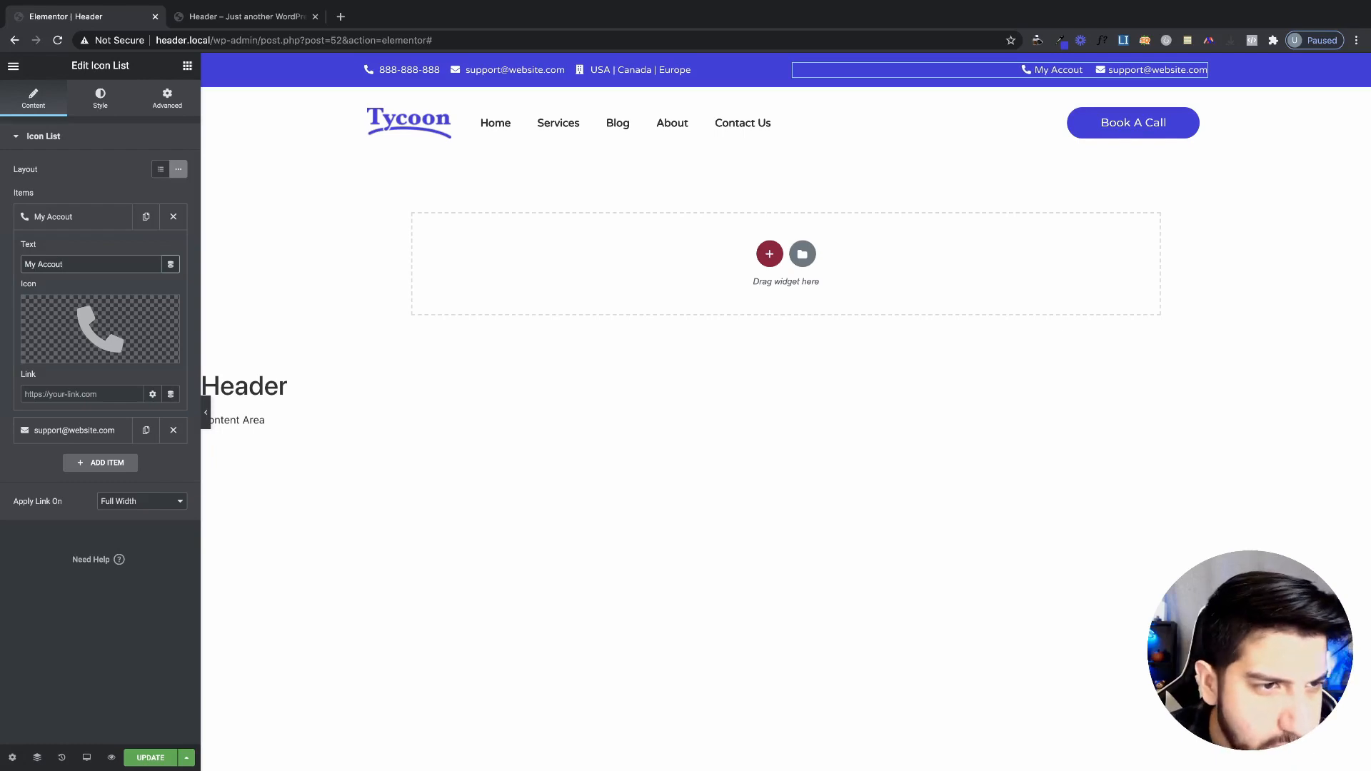
key(BackSpace)
text(n)
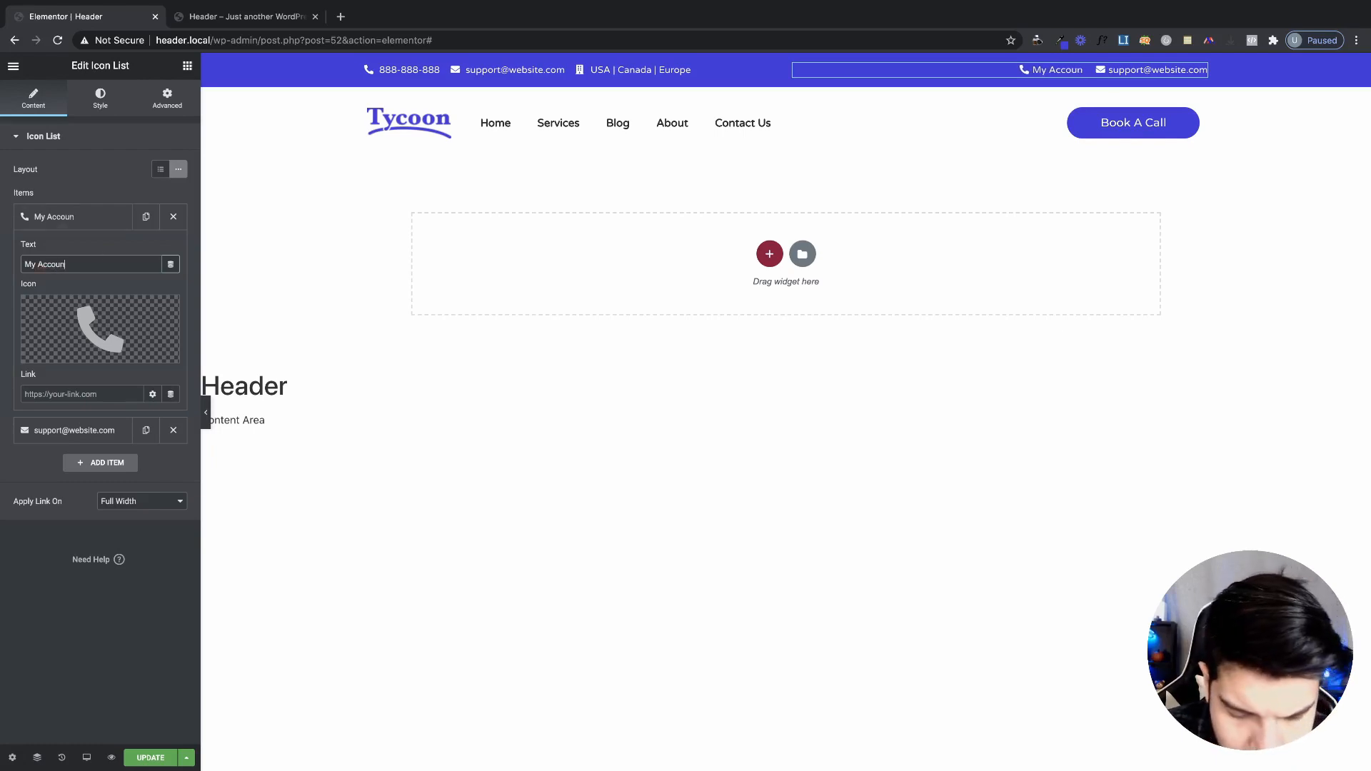
text(t)
- Search the icon library for "user" and replace the My Account item's phone icon with the two-person user icon
click(61, 350)
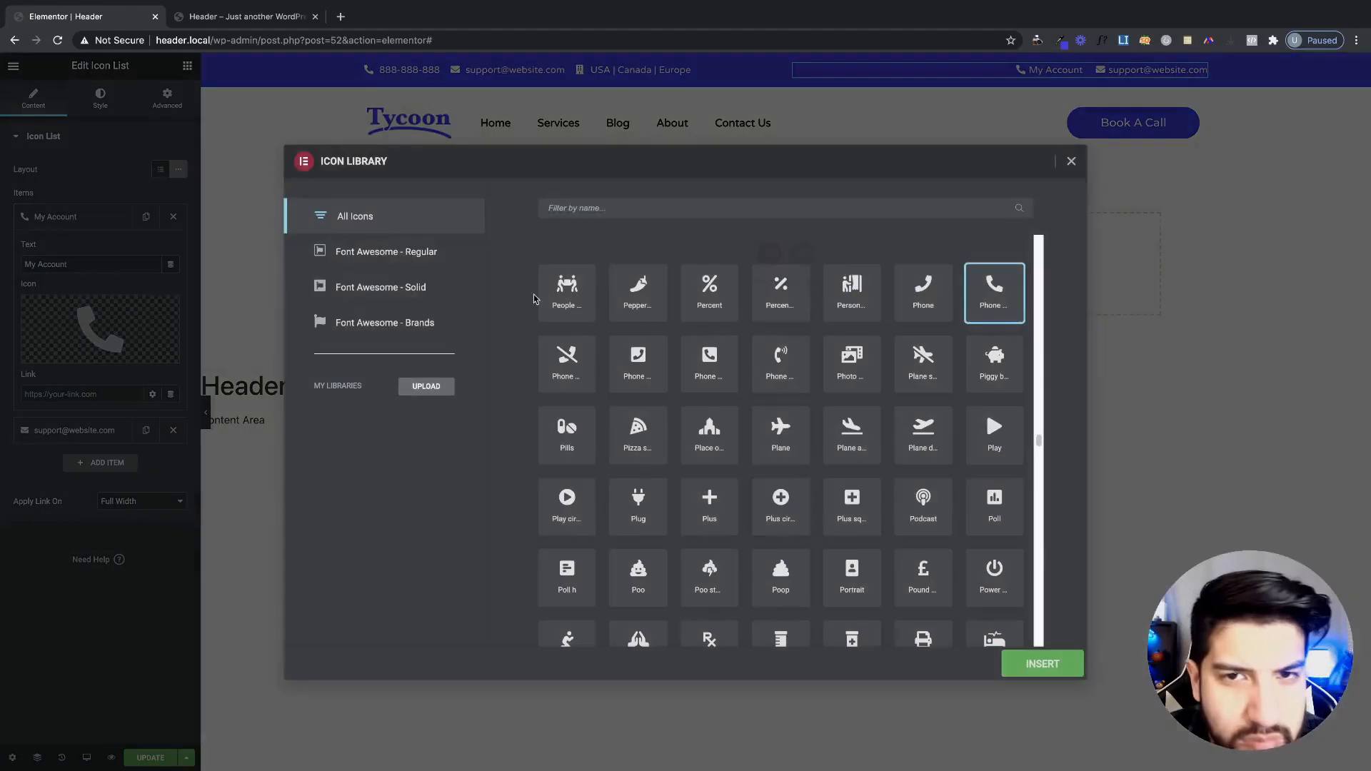
click(616, 201)
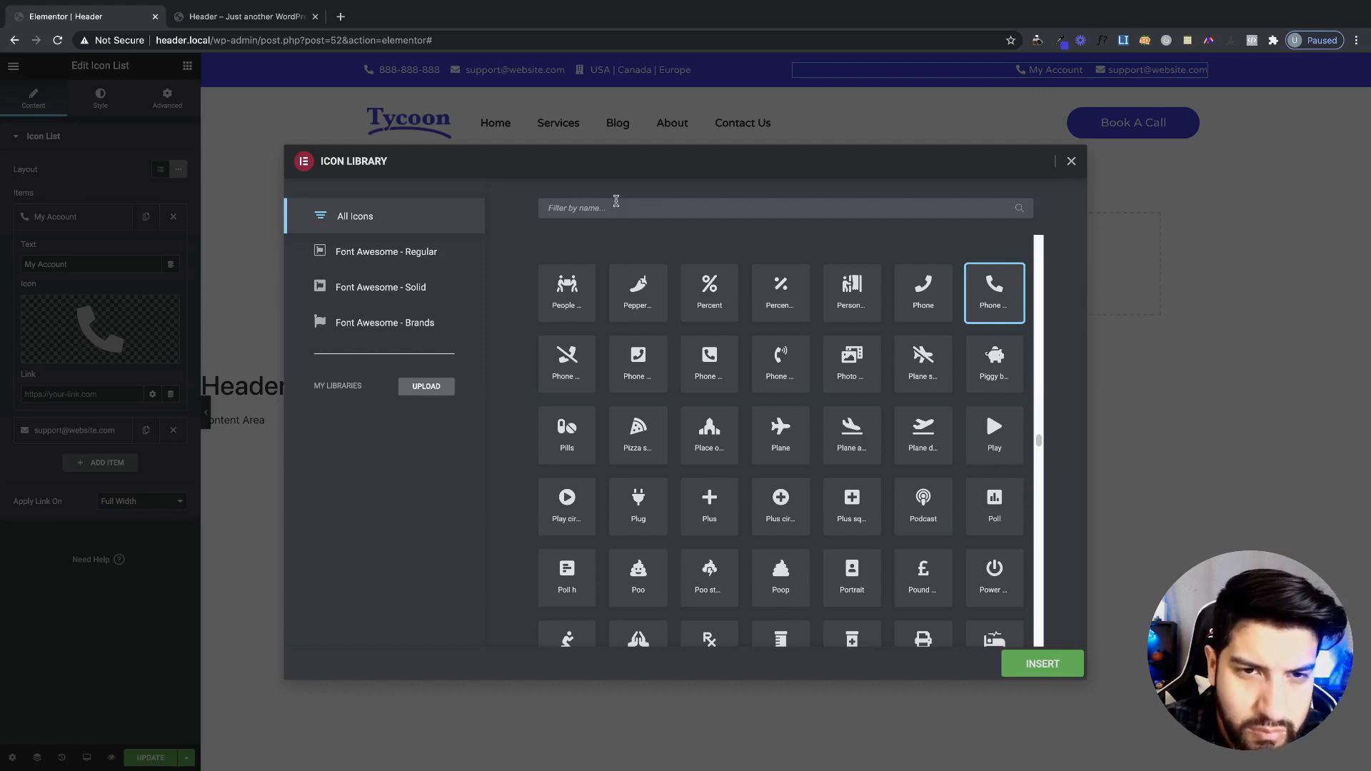
click(616, 207)
text(user)
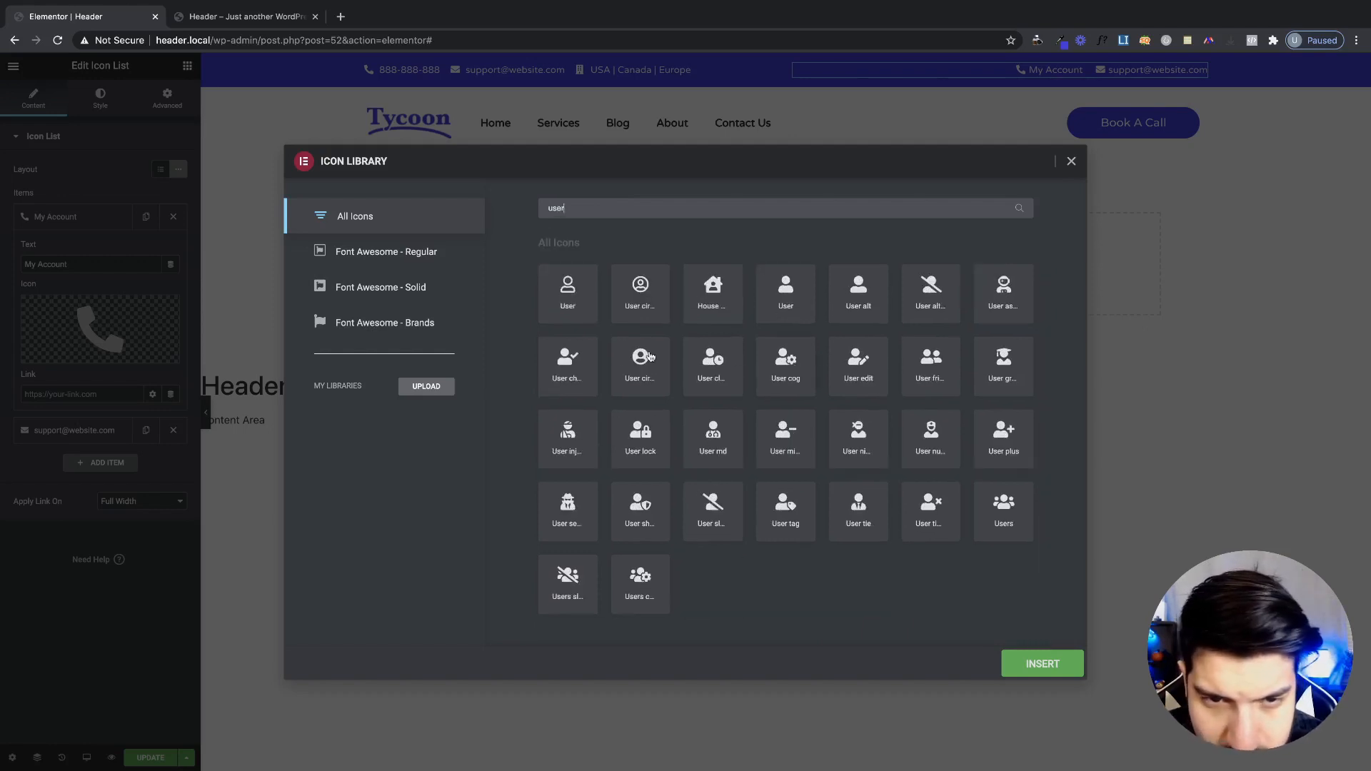
click(939, 361)
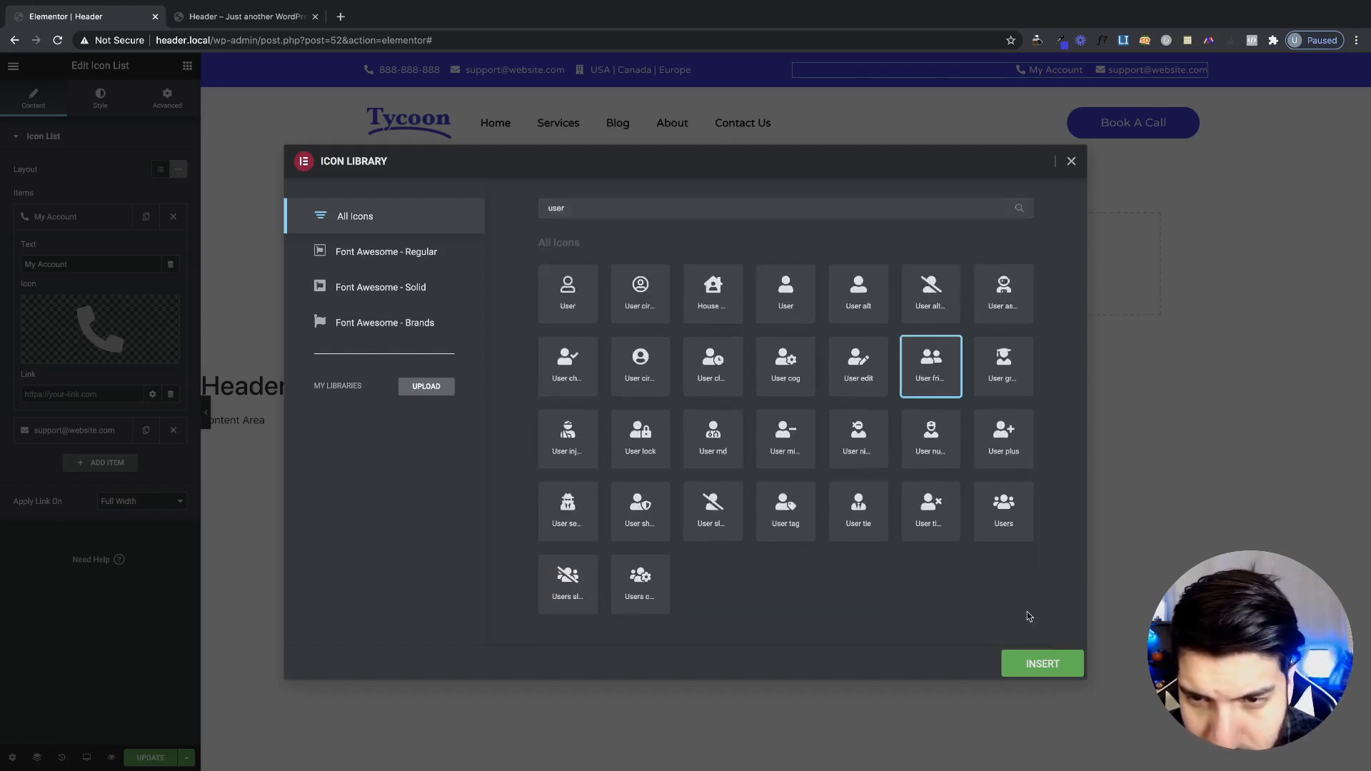
click(1042, 666)
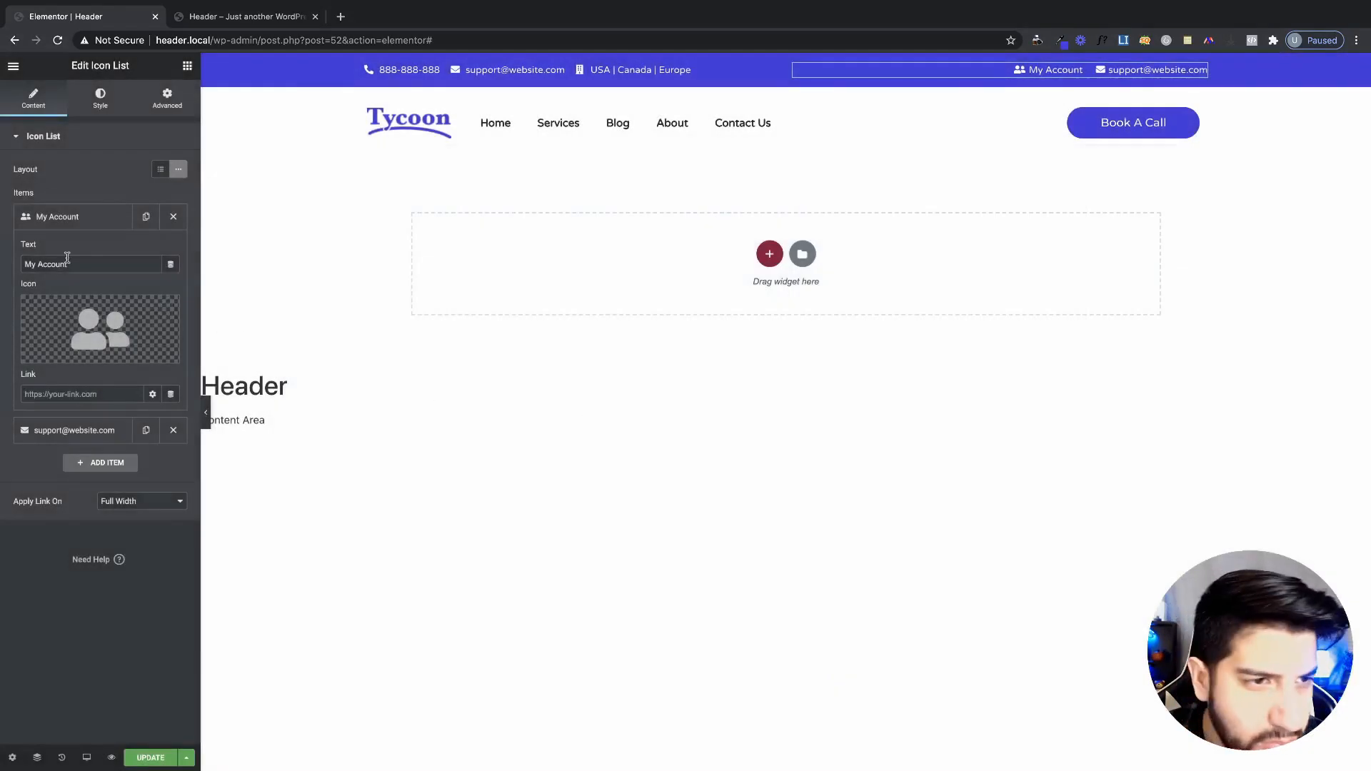
- Change the text of the copied list's e-mail item to "Sign Up"
click(84, 217)
click(77, 252)
drag(108, 297, 4, 293)
text(Register)
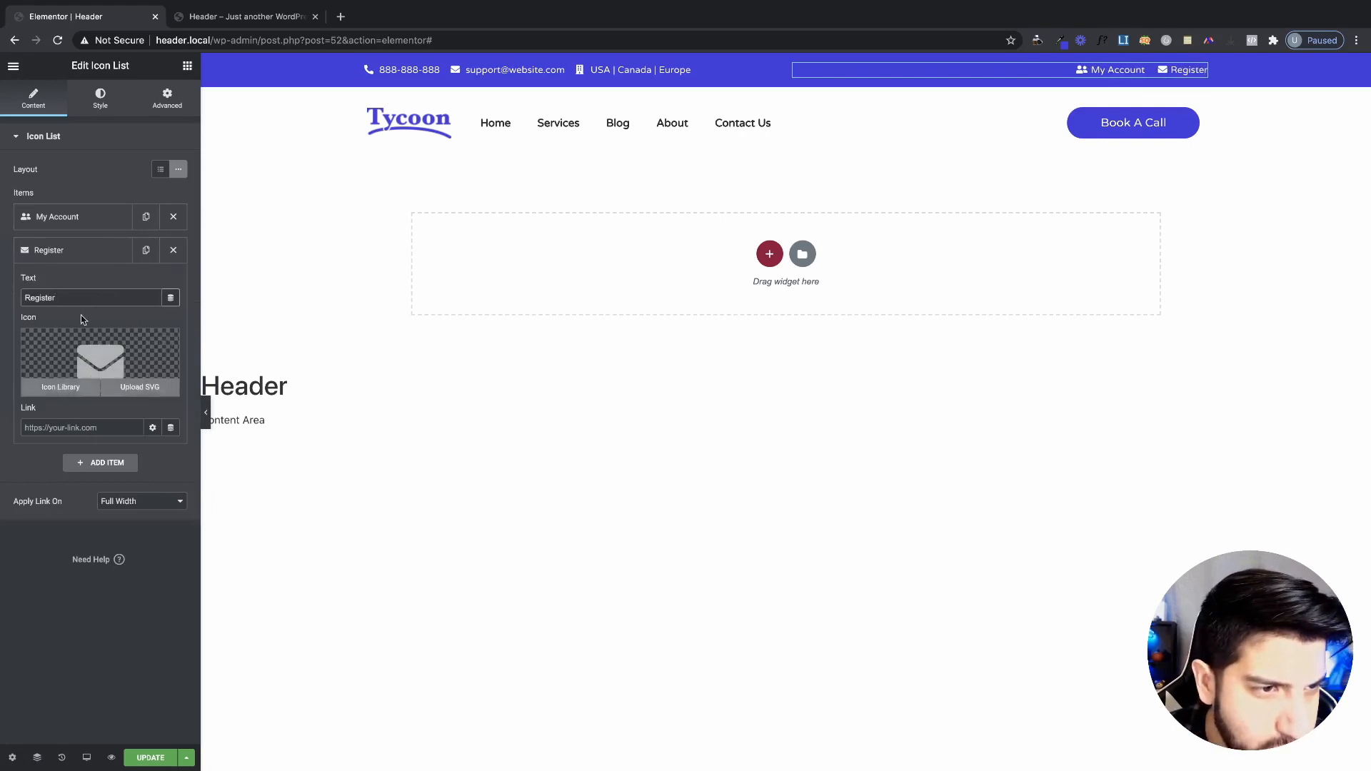
key(ctrl+a)
text(Si)
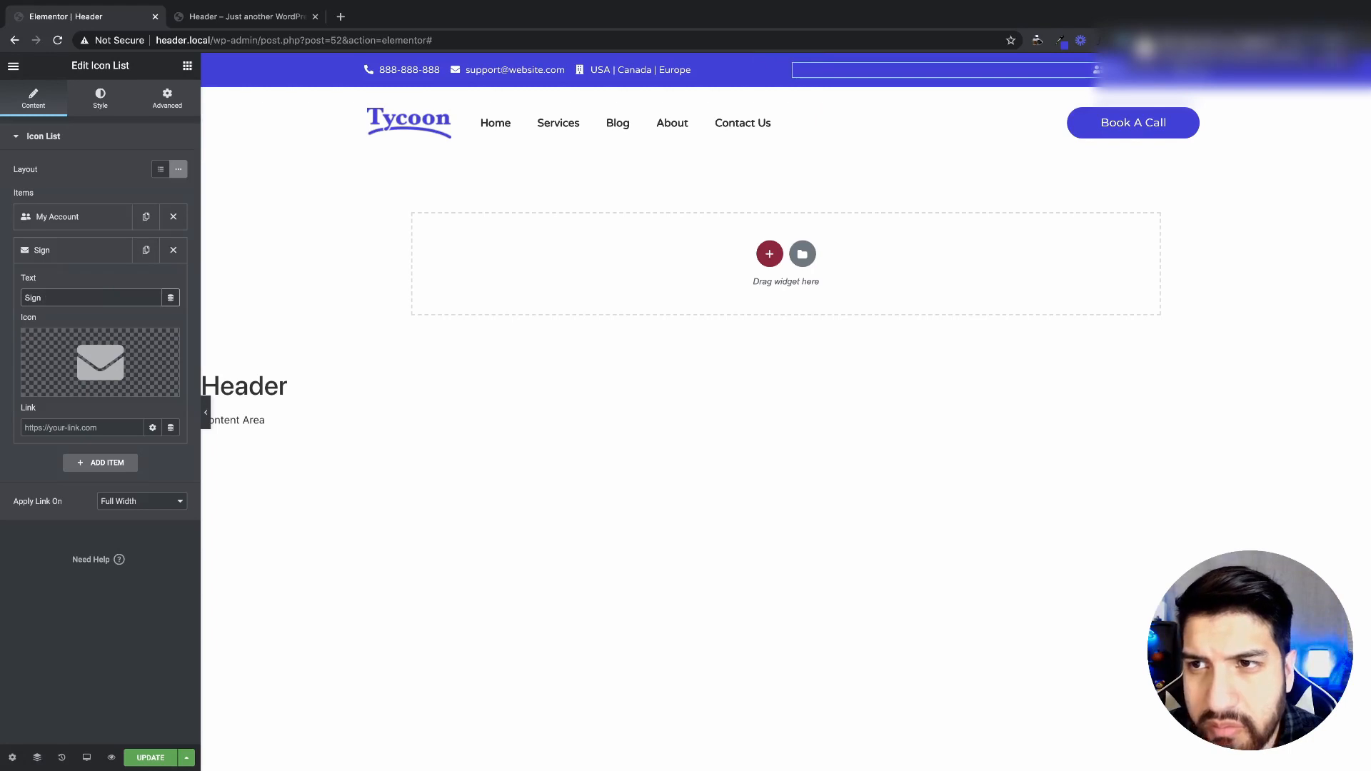
text(gn)
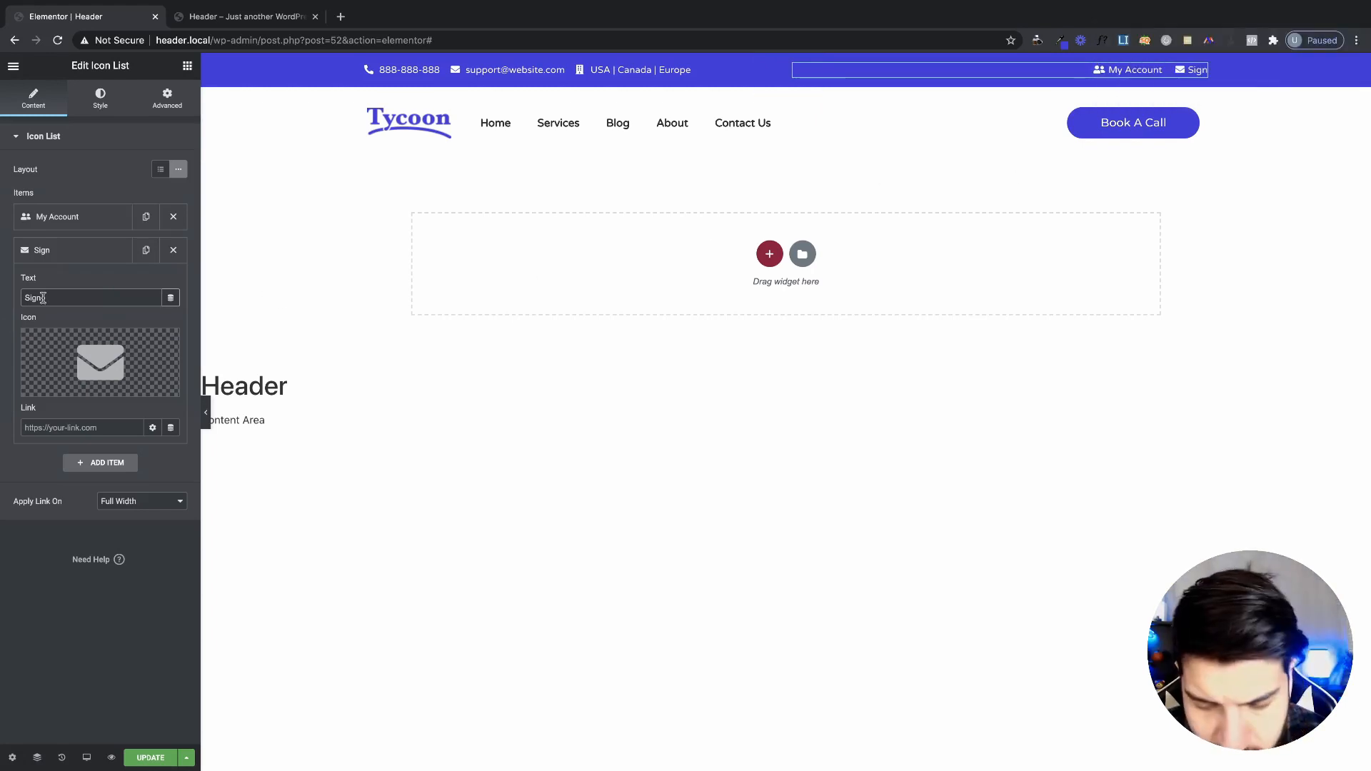
text( Up)
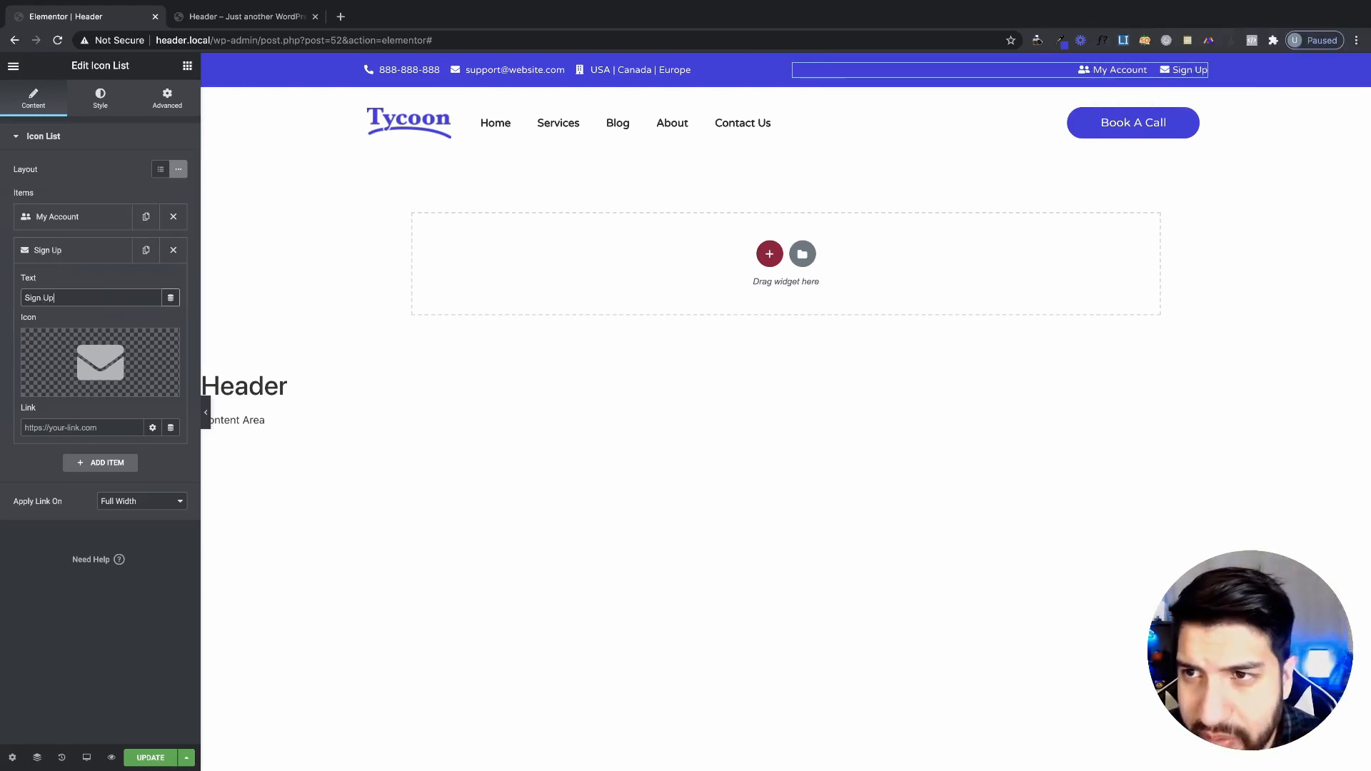
click(123, 361)
click(686, 213)
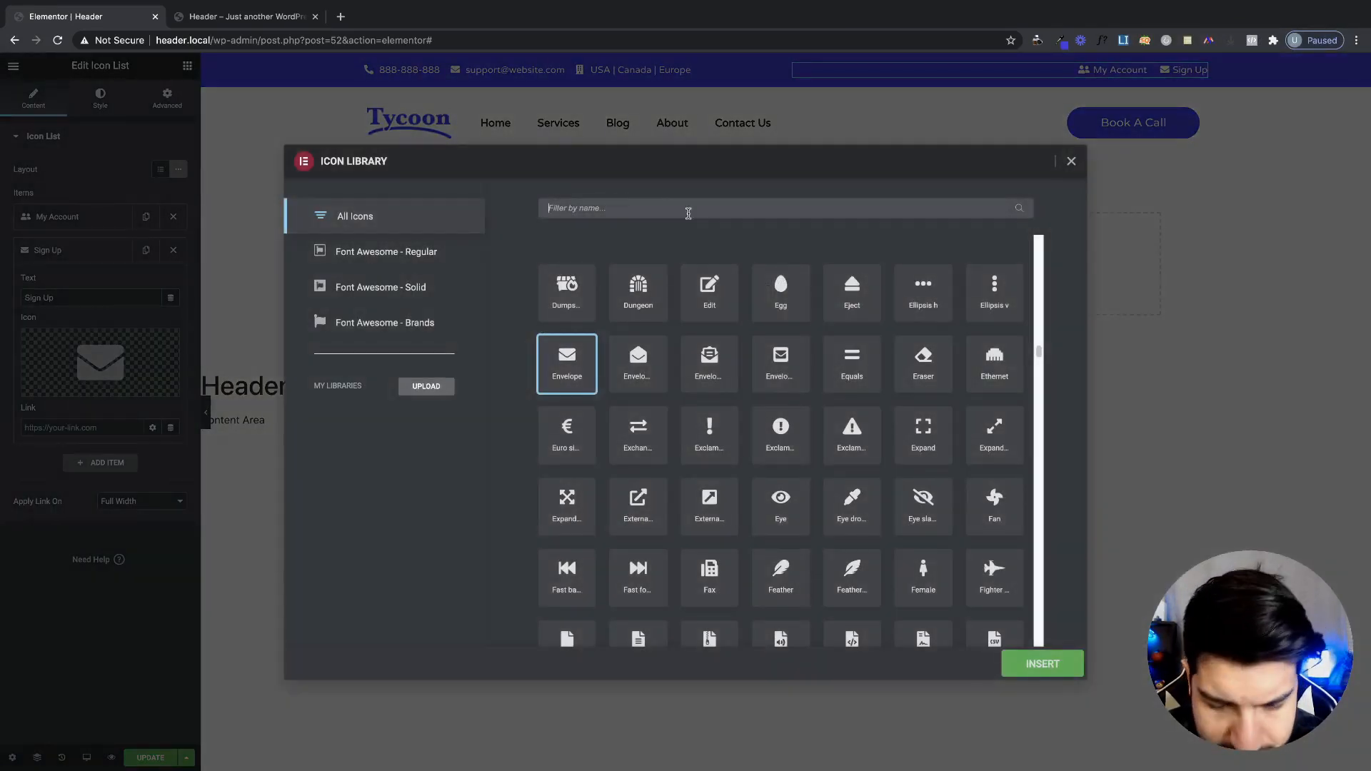
scroll(811, 411, down, 1)
scroll(810, 411, up, 4)
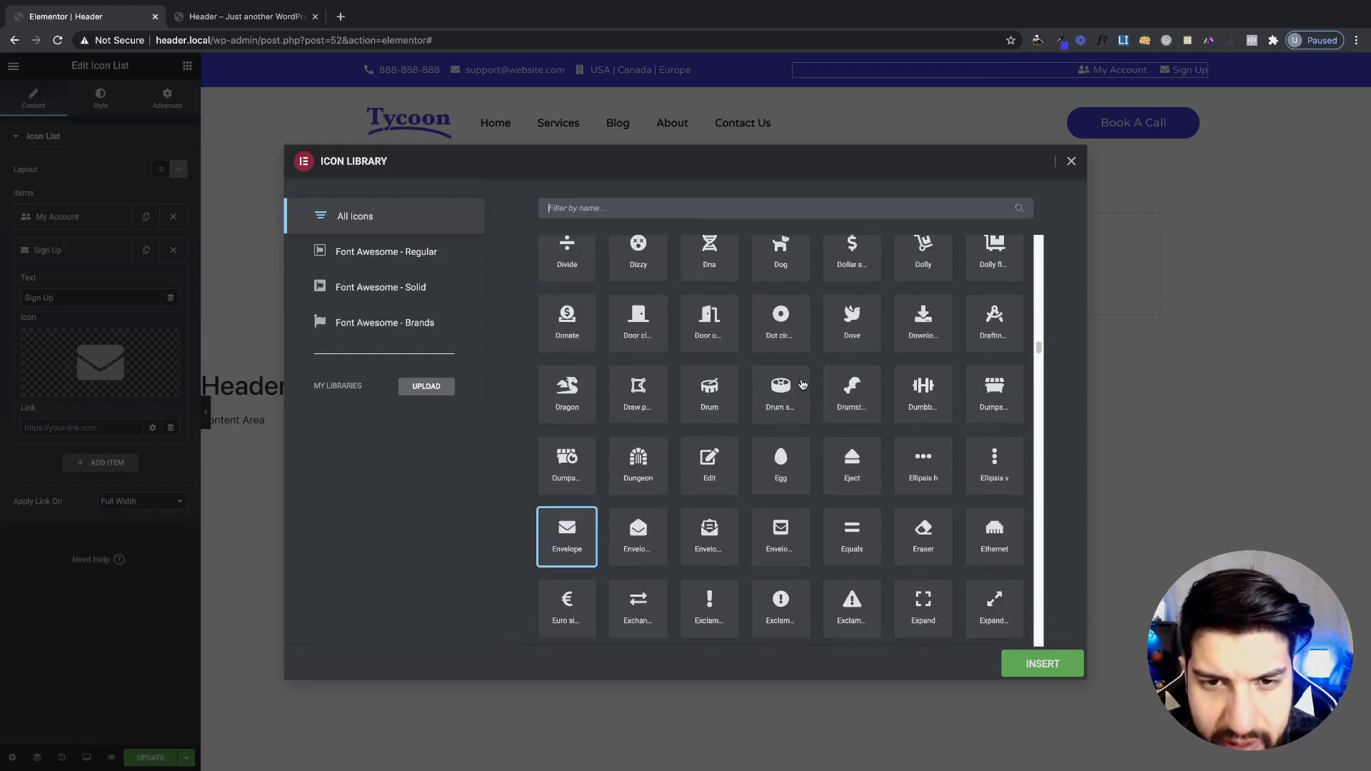
scroll(803, 385, up, 20)
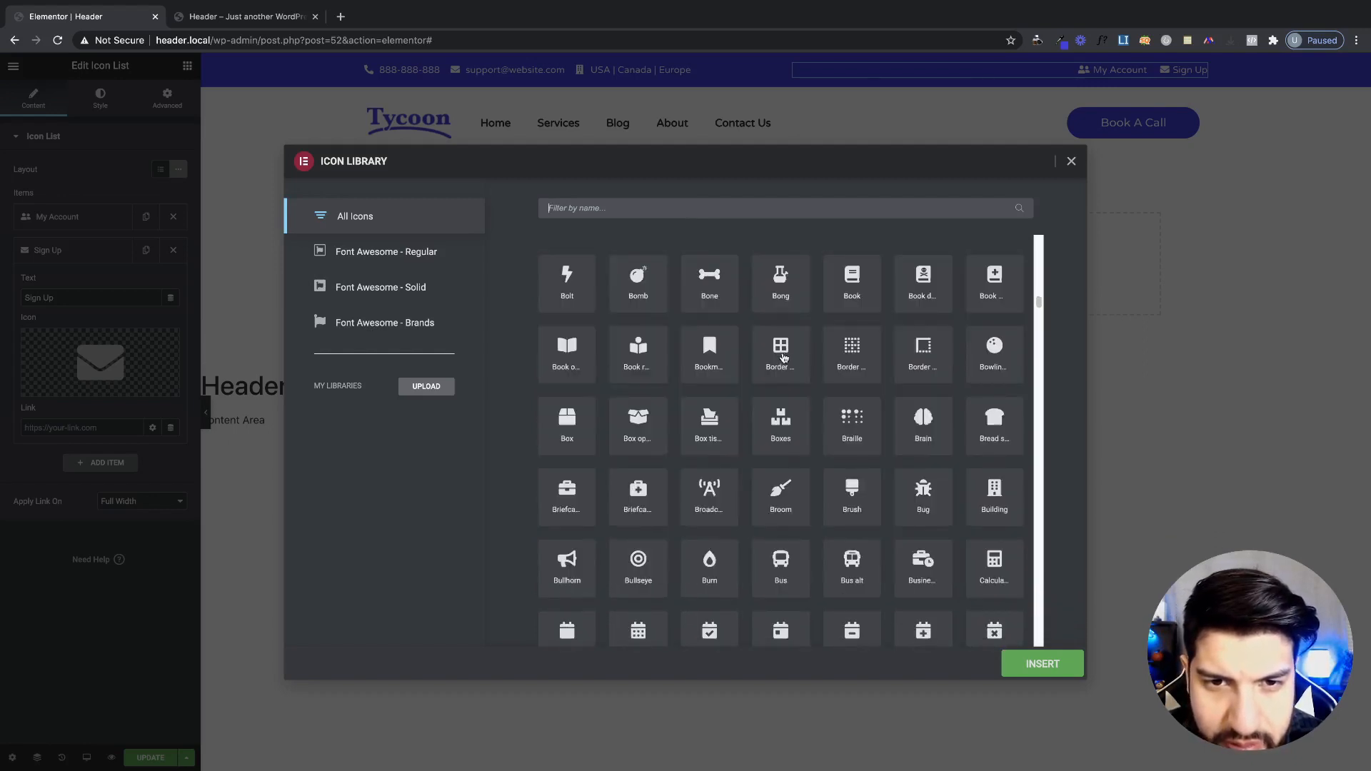
scroll(783, 357, up, 10)
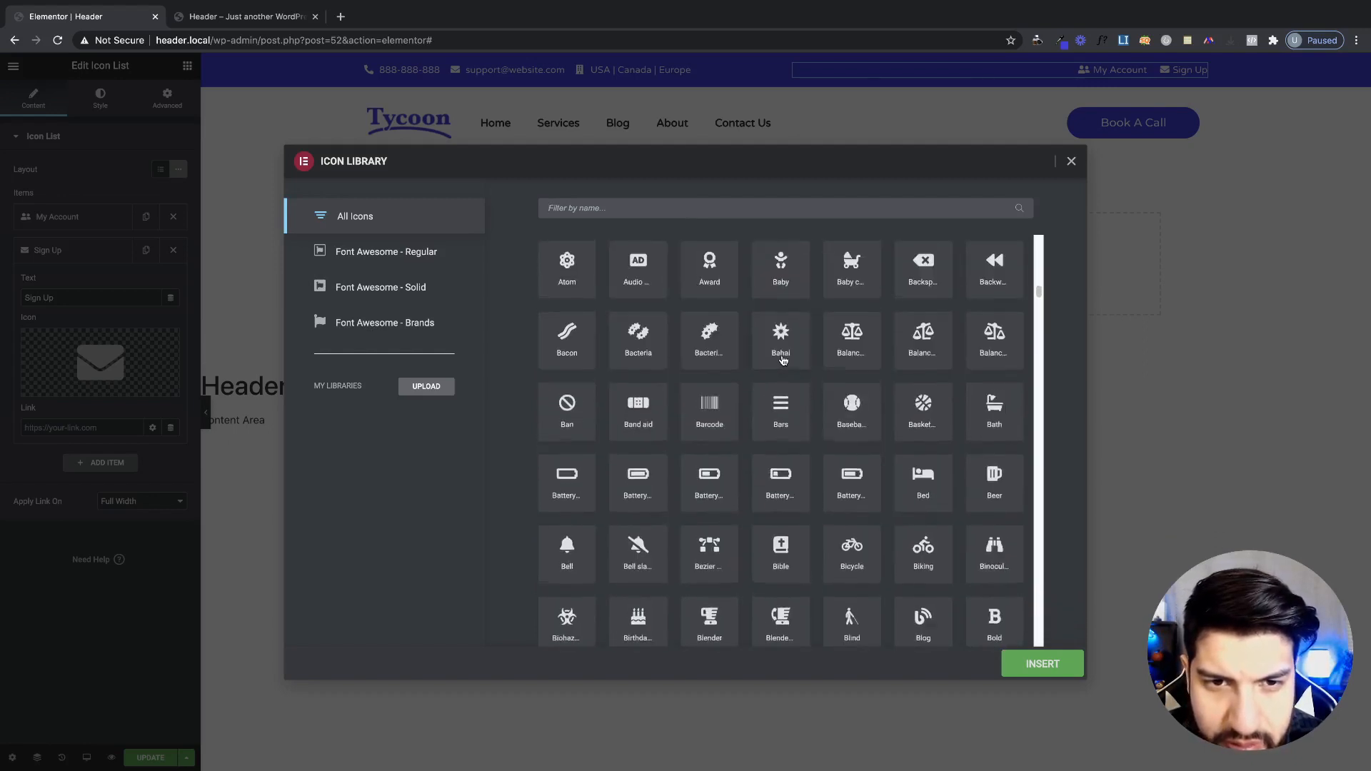
click(1071, 160)
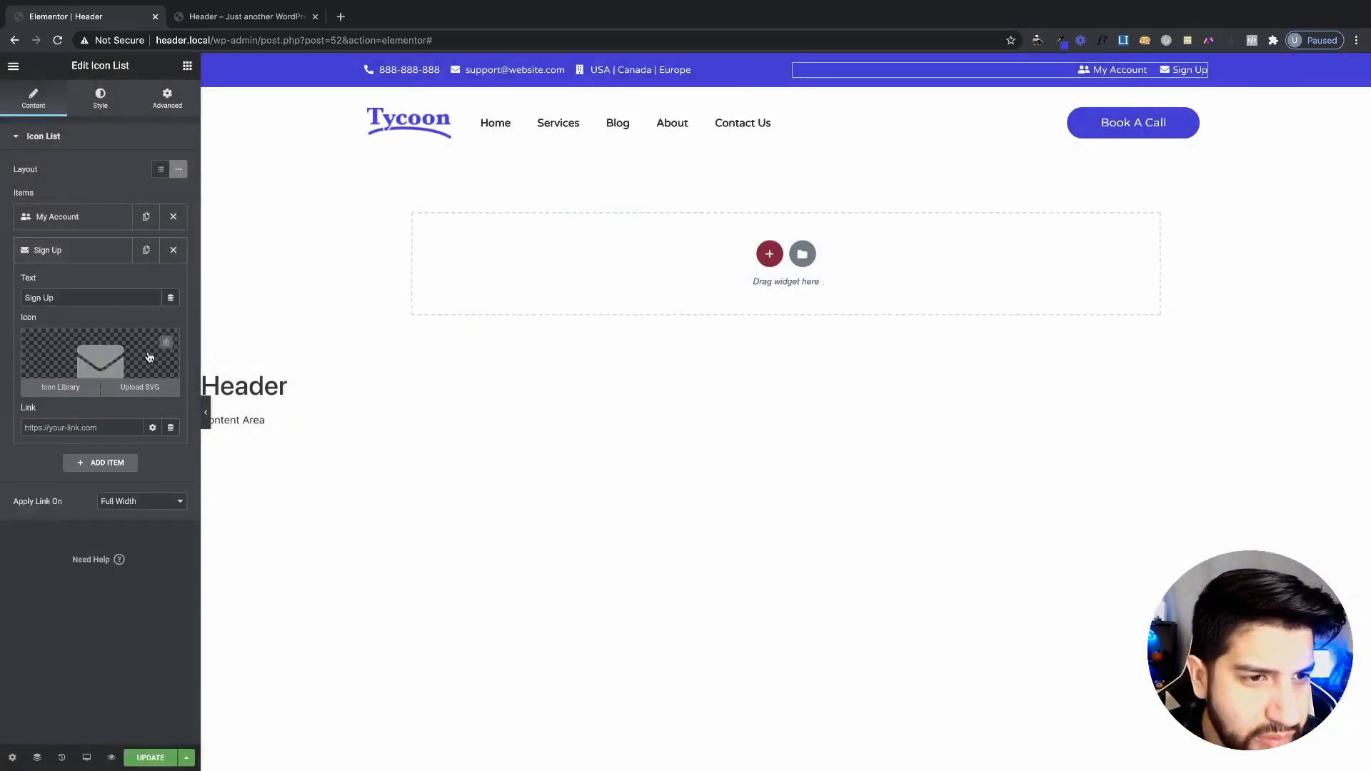
- Remove the icons from the Sign Up and My Account items of the second icon list
click(173, 348)
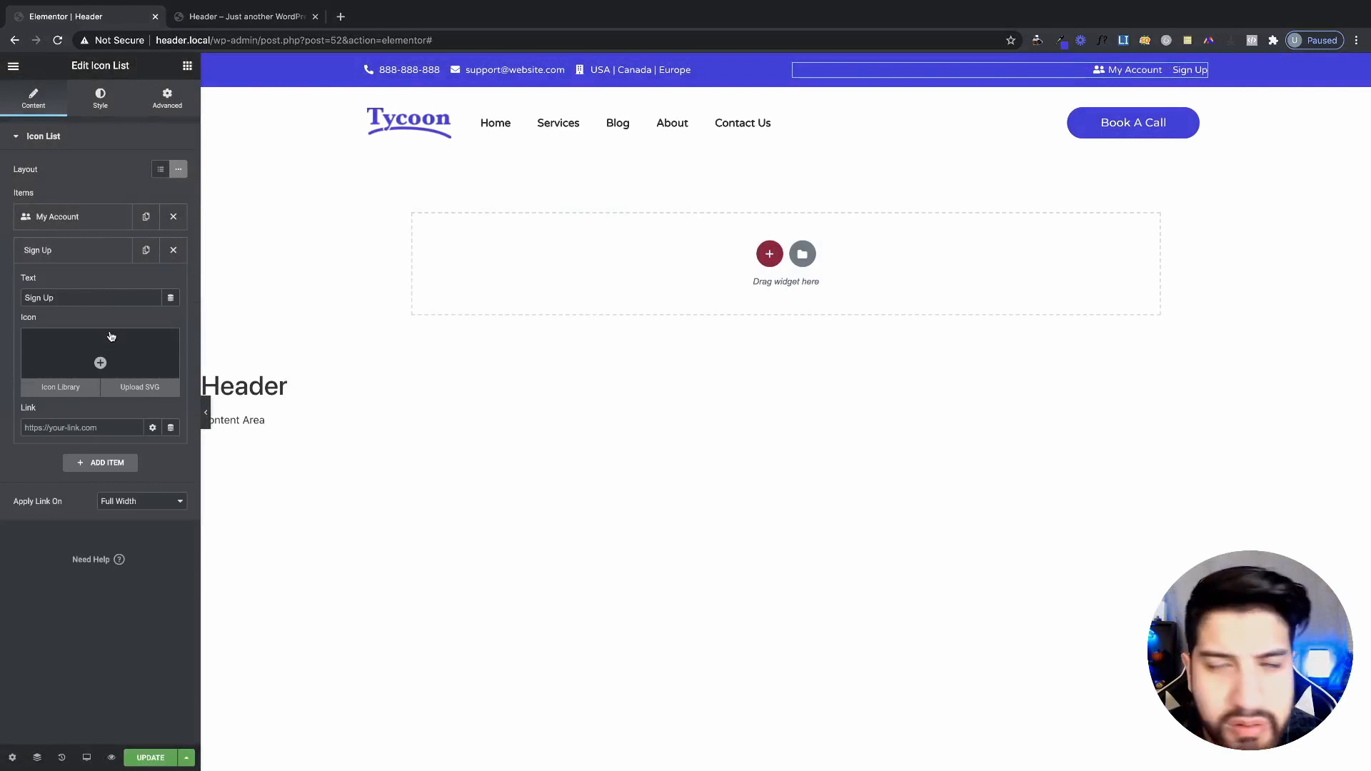
click(102, 223)
click(167, 311)
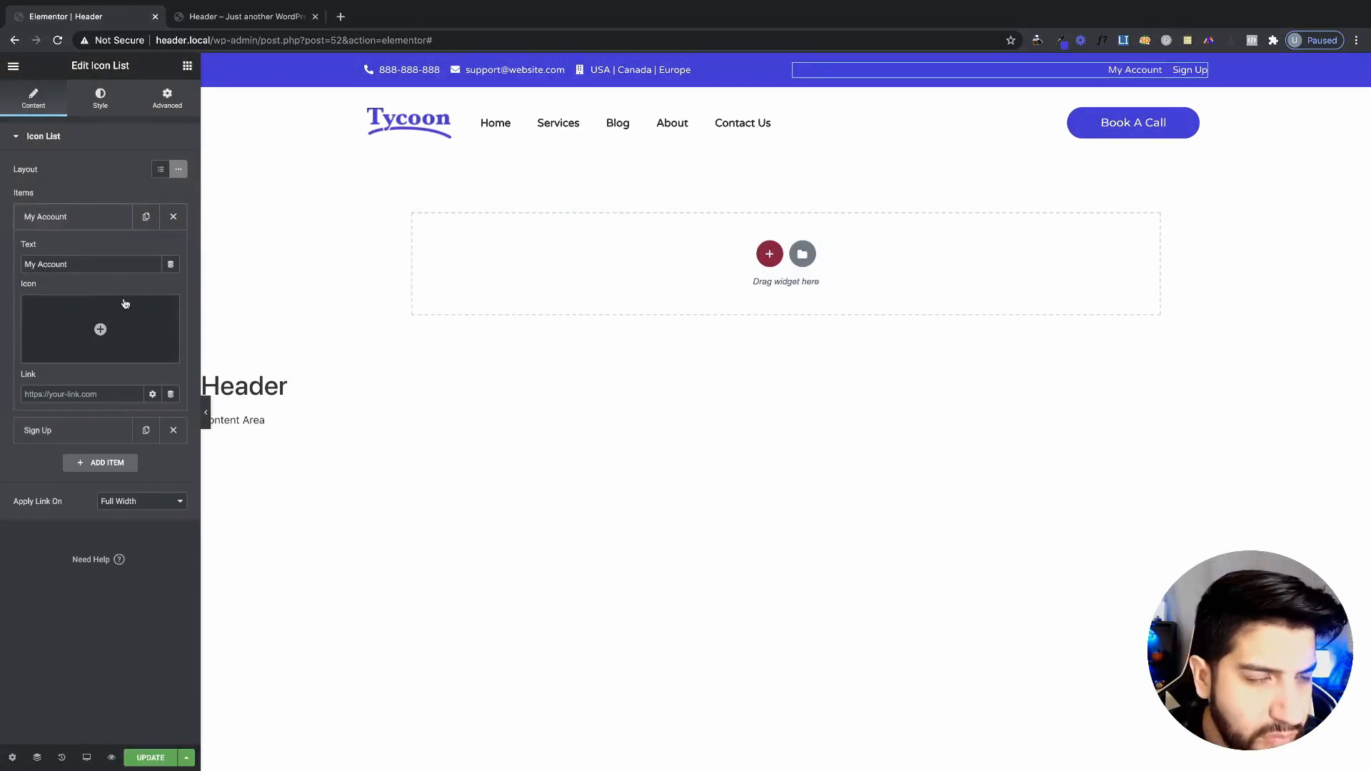
- Turn on the divider between the My Account and Sign Up items, make its light grey color about half transparent, and preview the header
click(100, 100)
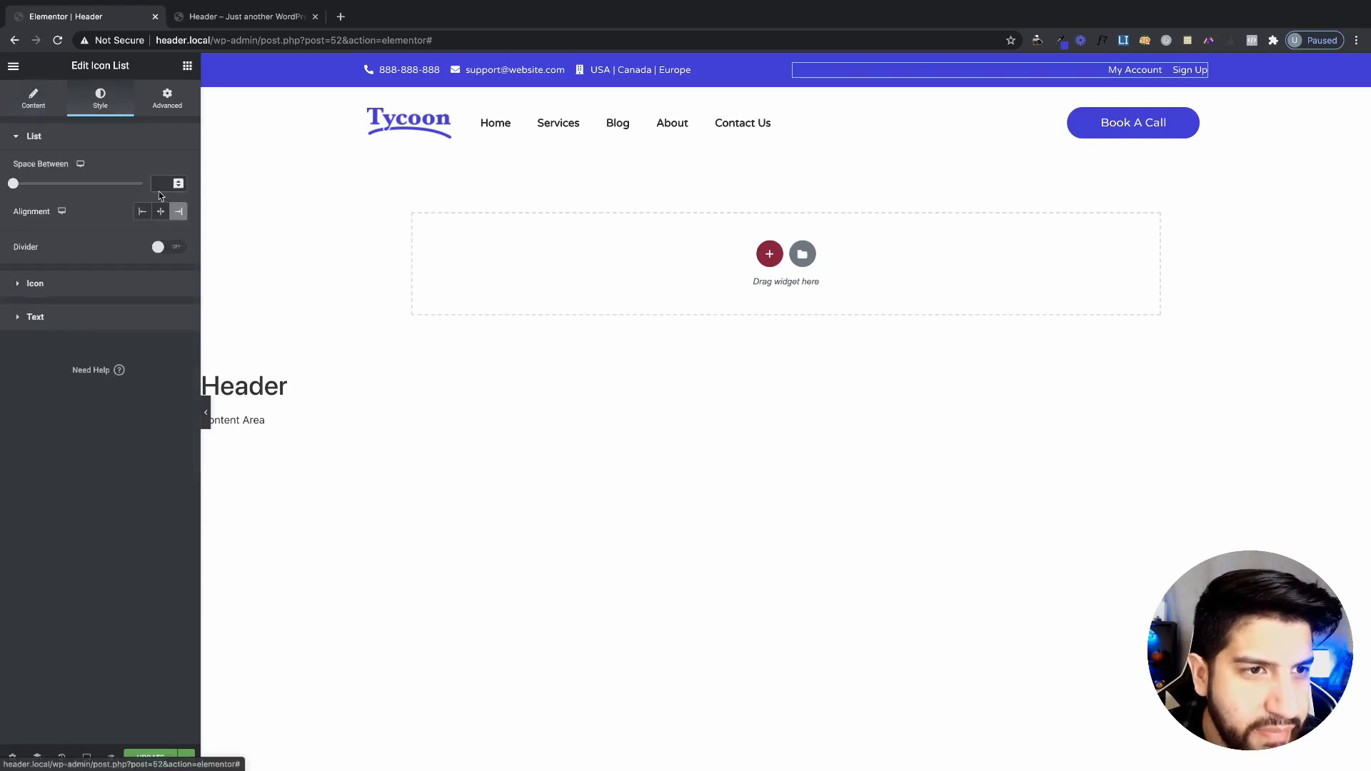
click(166, 248)
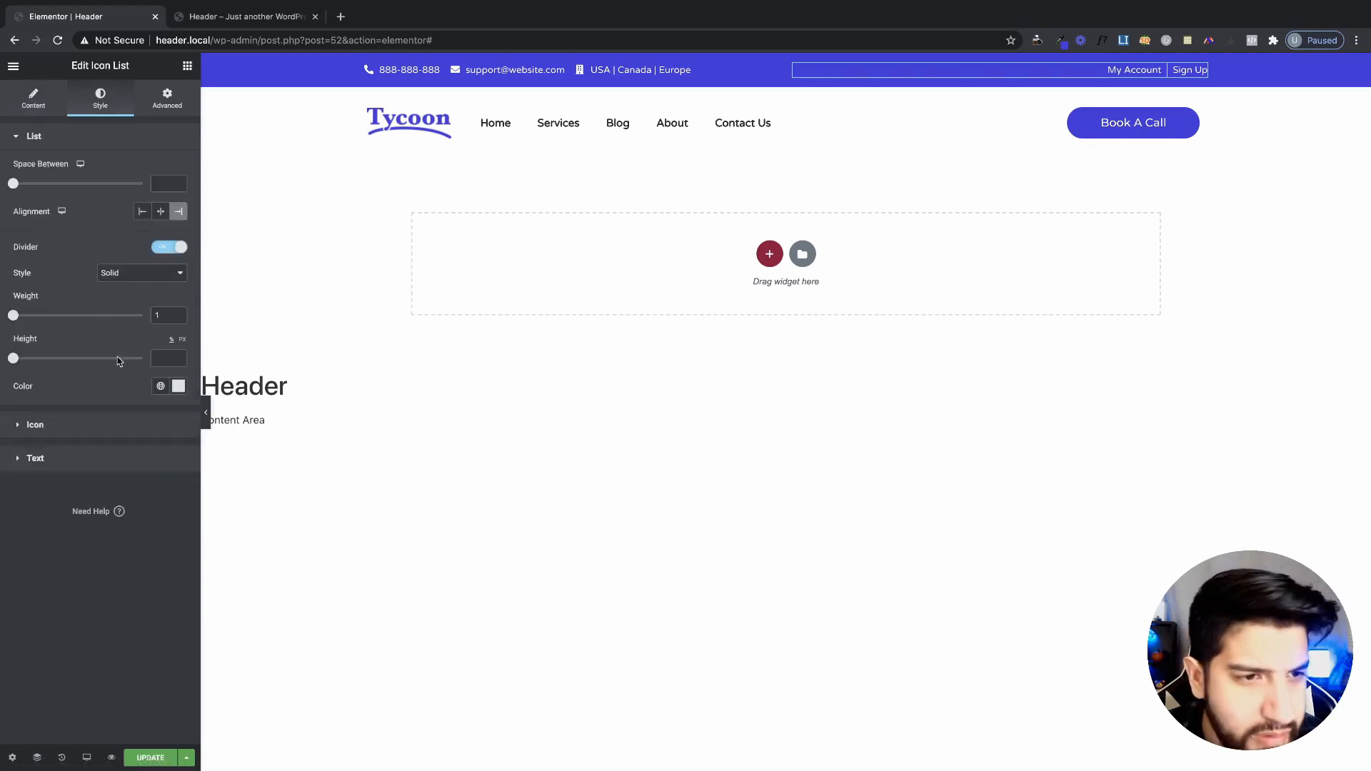
click(178, 386)
drag(178, 572, 104, 571)
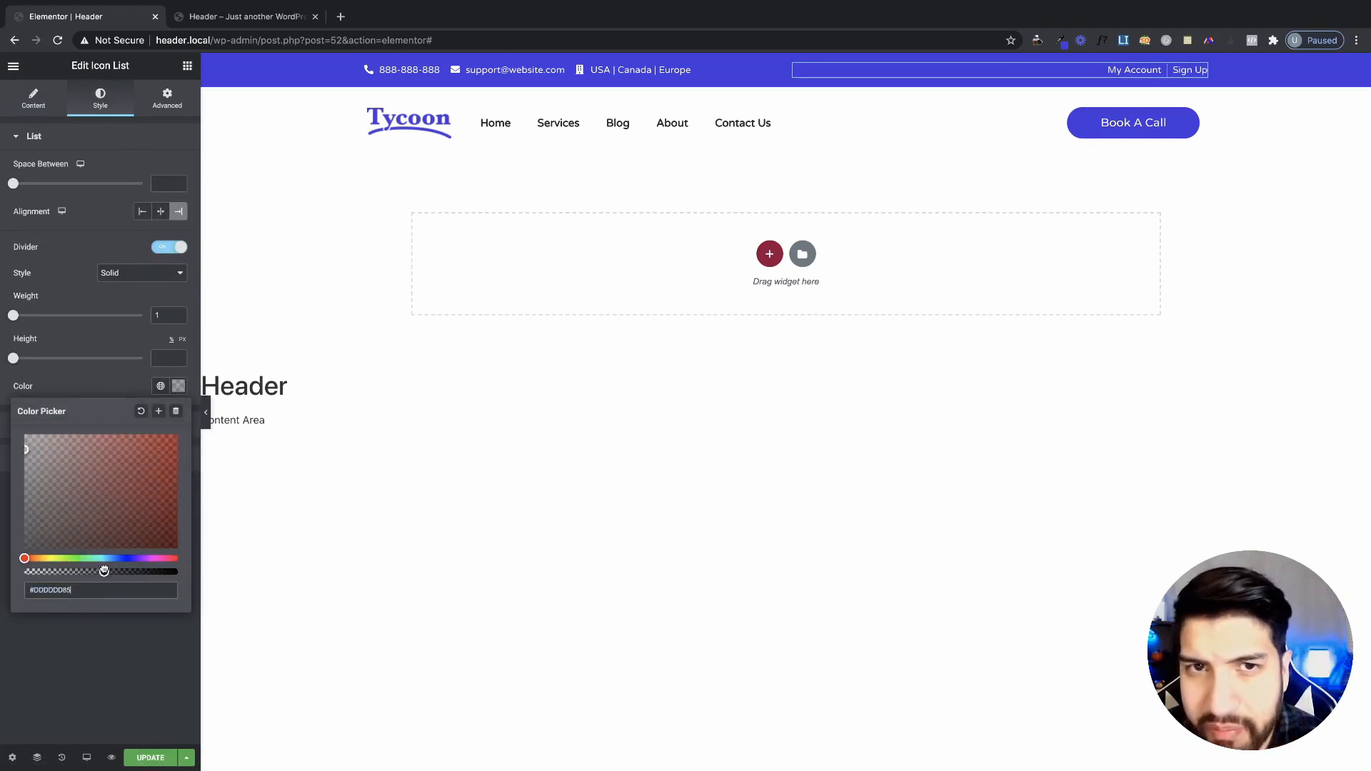
click(204, 414)
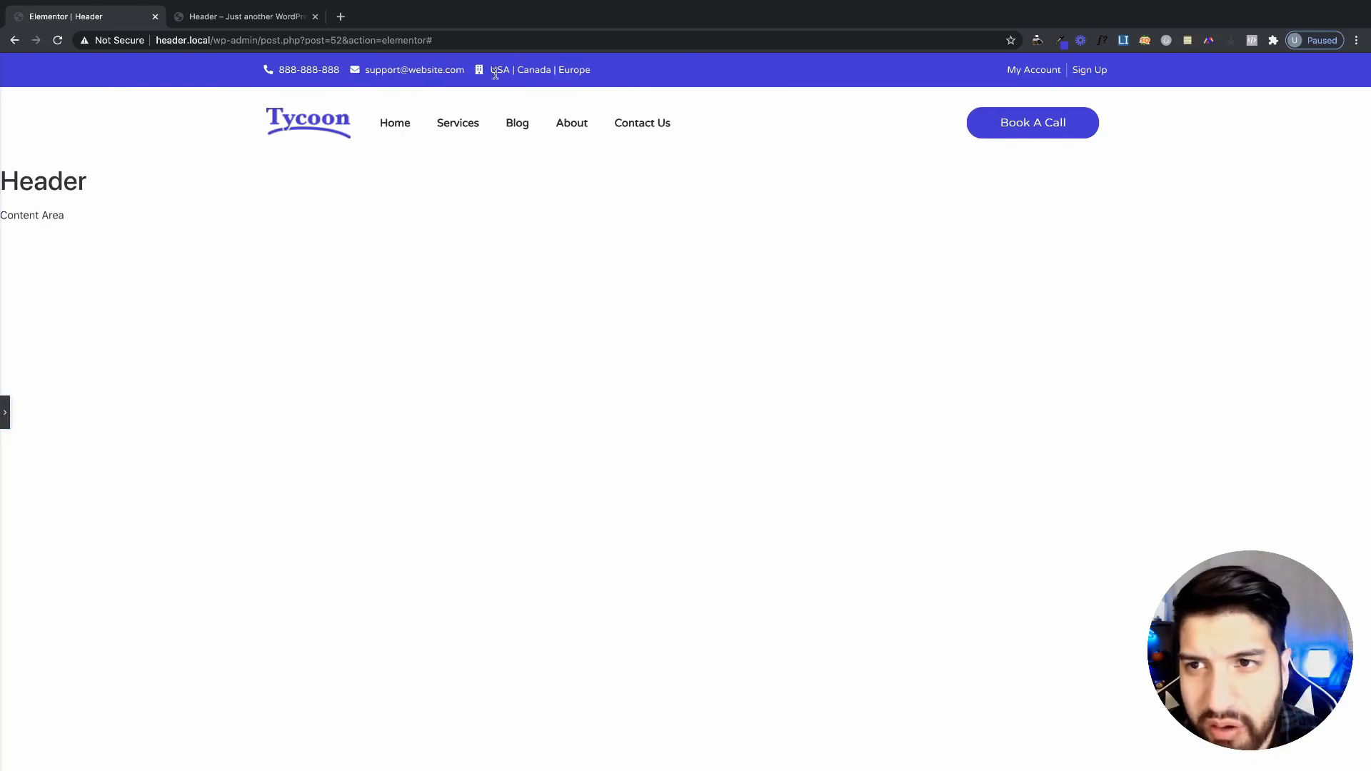
click(5, 413)
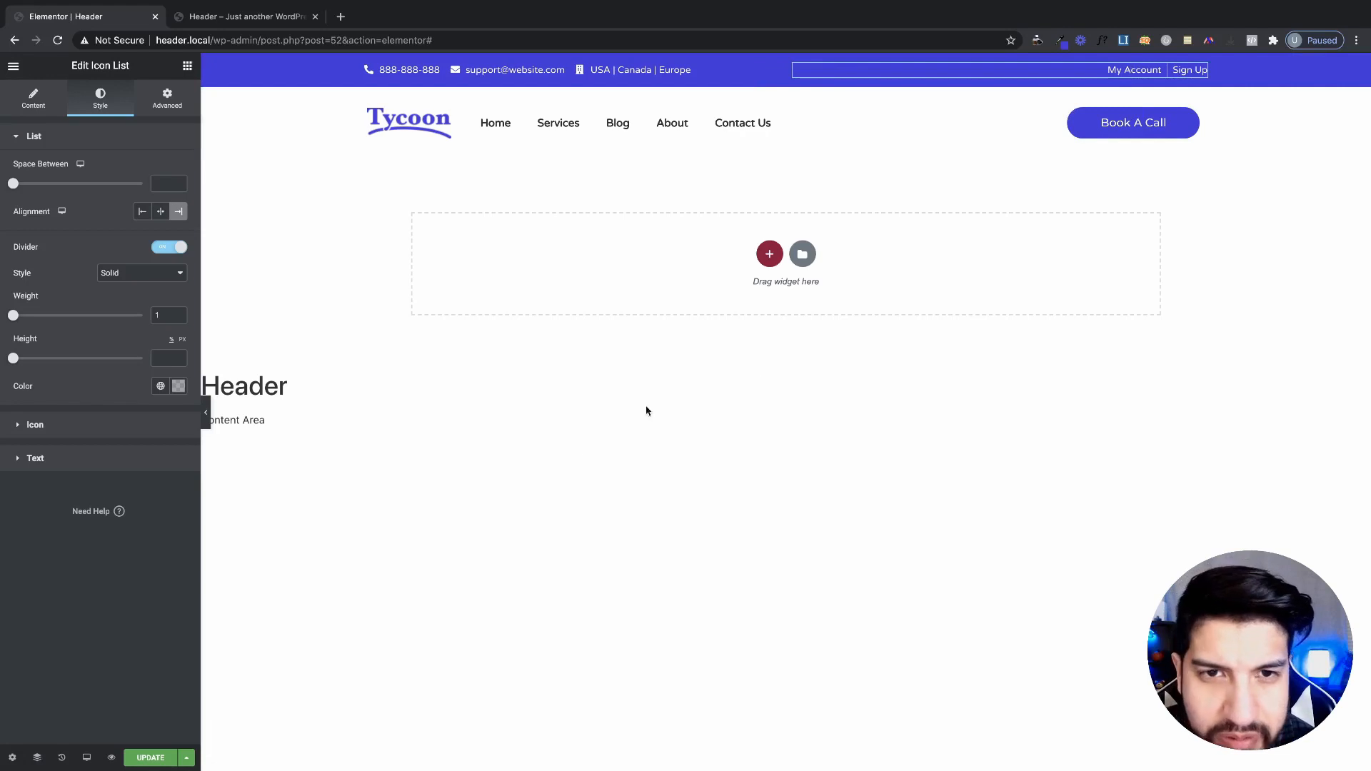
- Update the header template and reload the live home page to check the new top bar
click(151, 757)
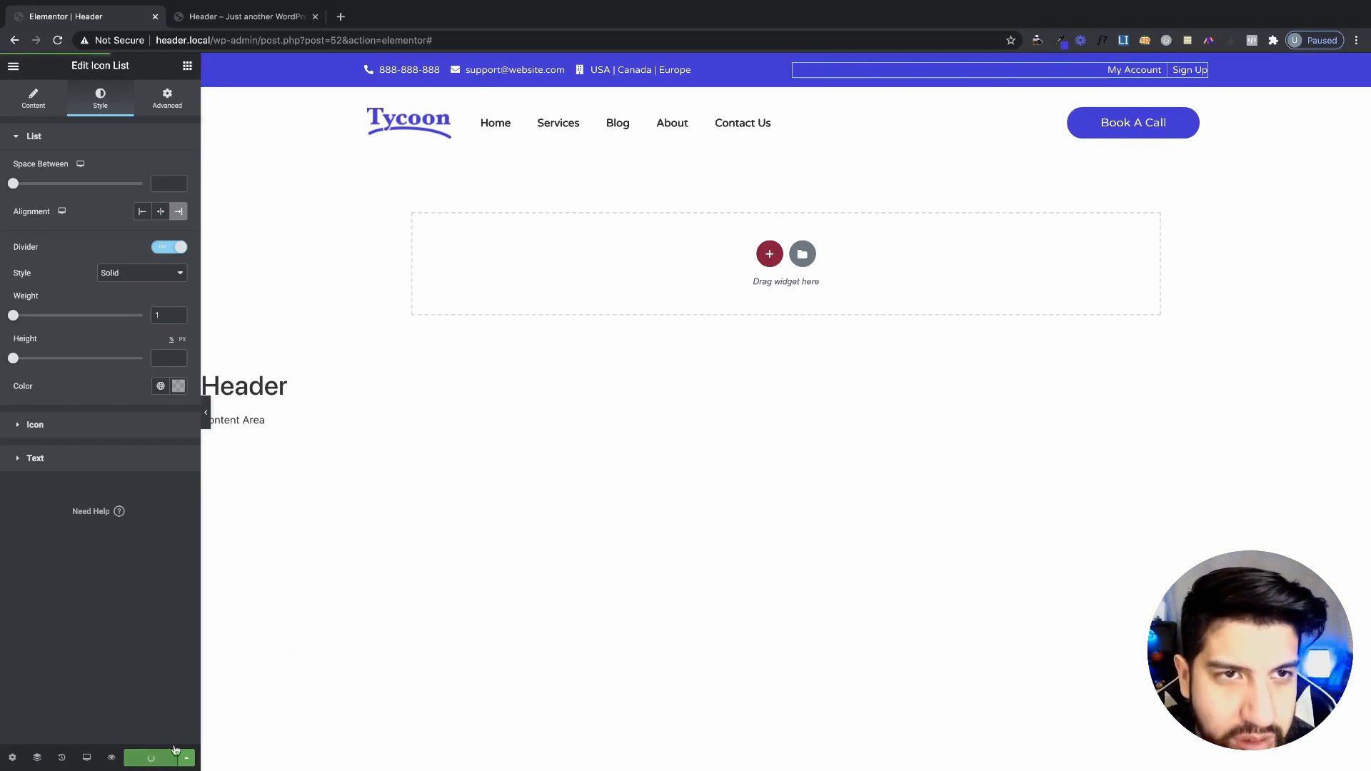
click(242, 17)
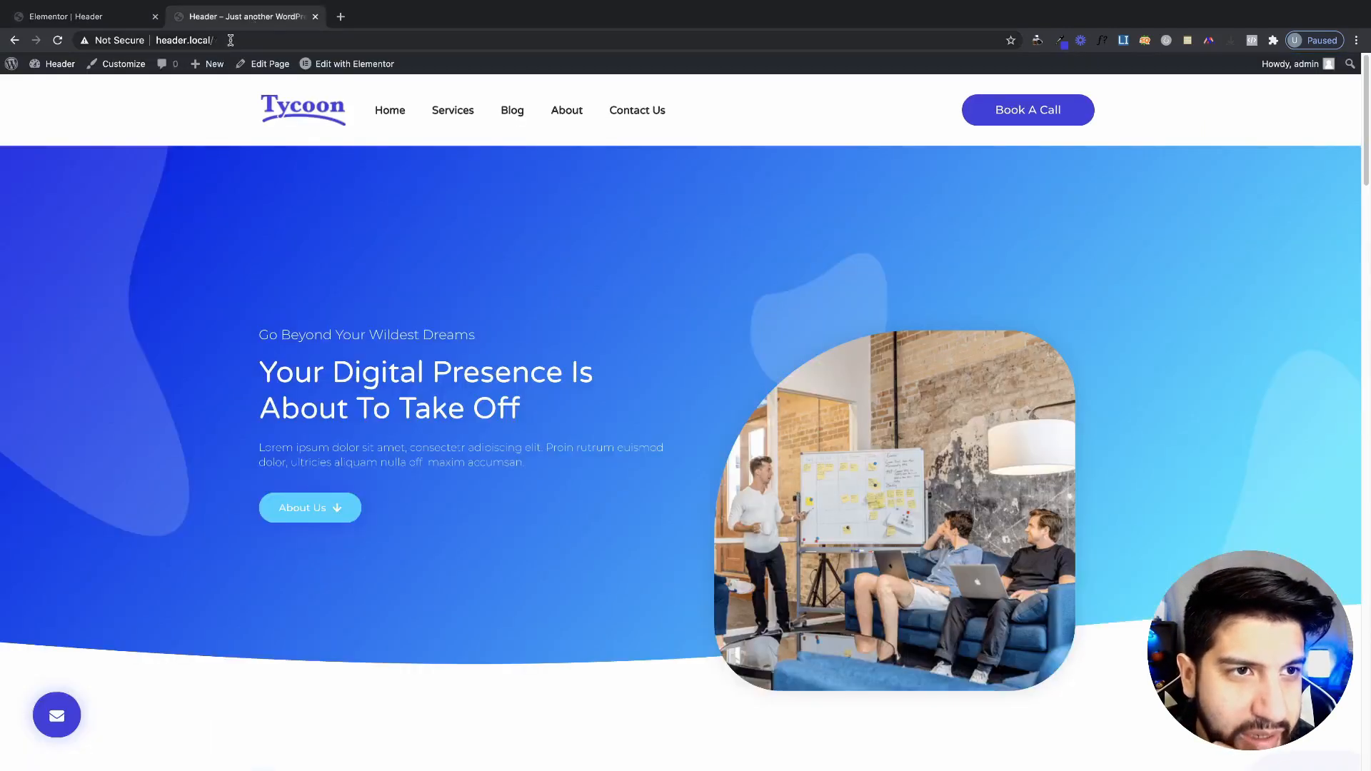
click(229, 39)
key(Return)
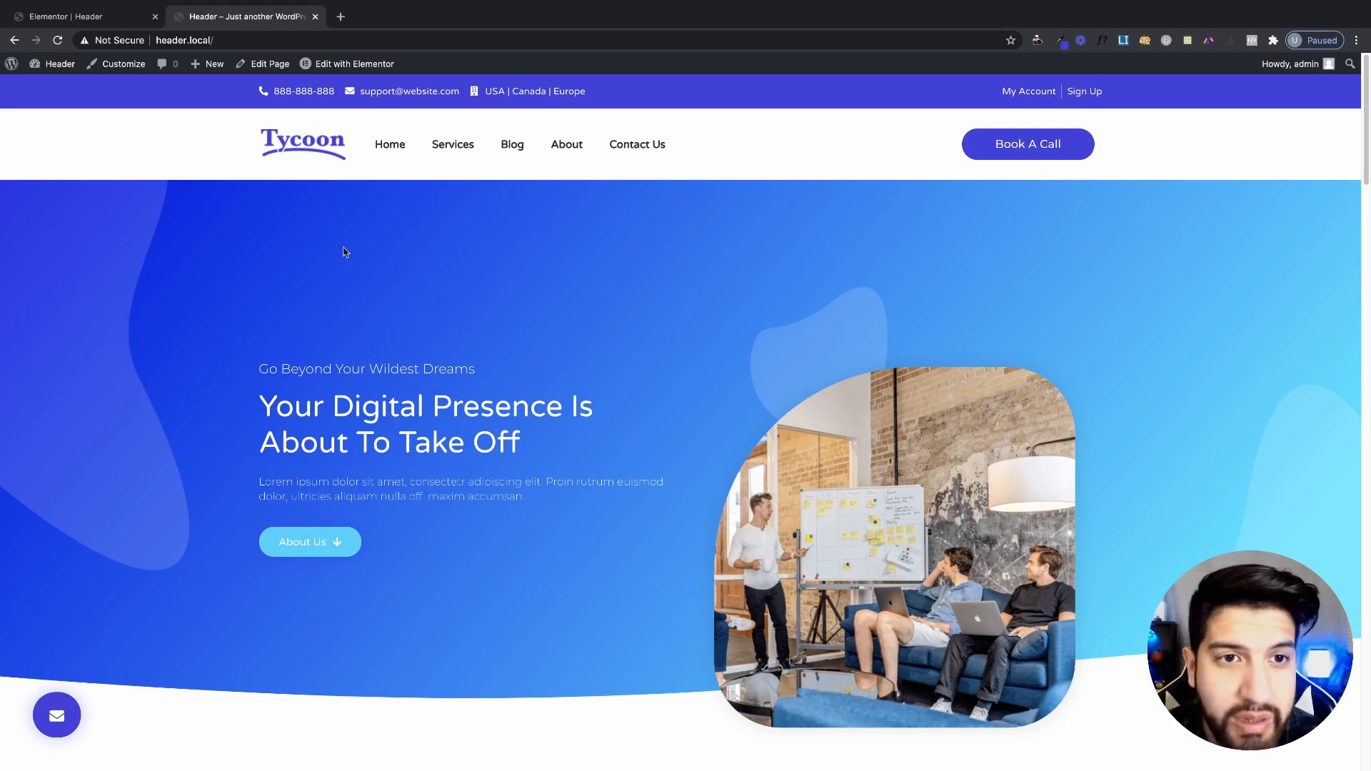
- Set the alignment of the Book A Call button to right in the header template
click(117, 17)
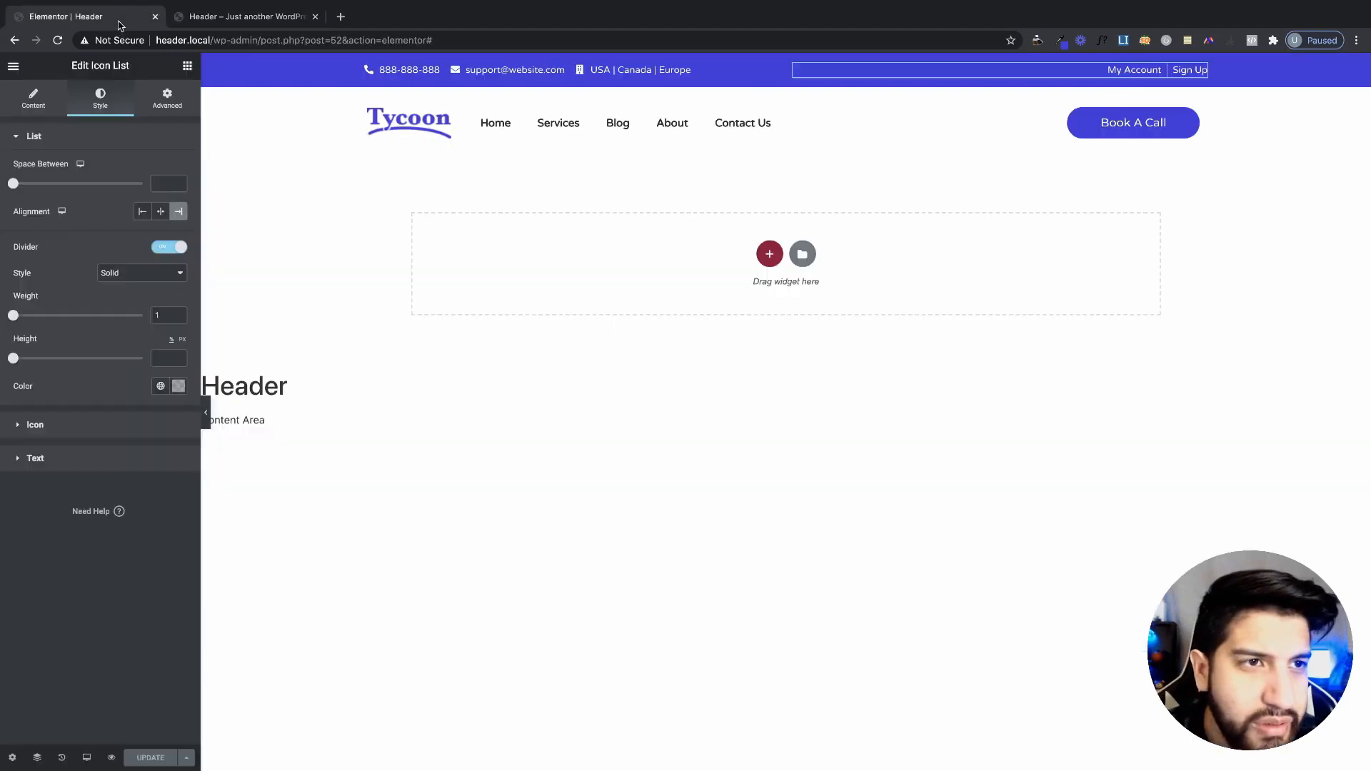
click(1191, 123)
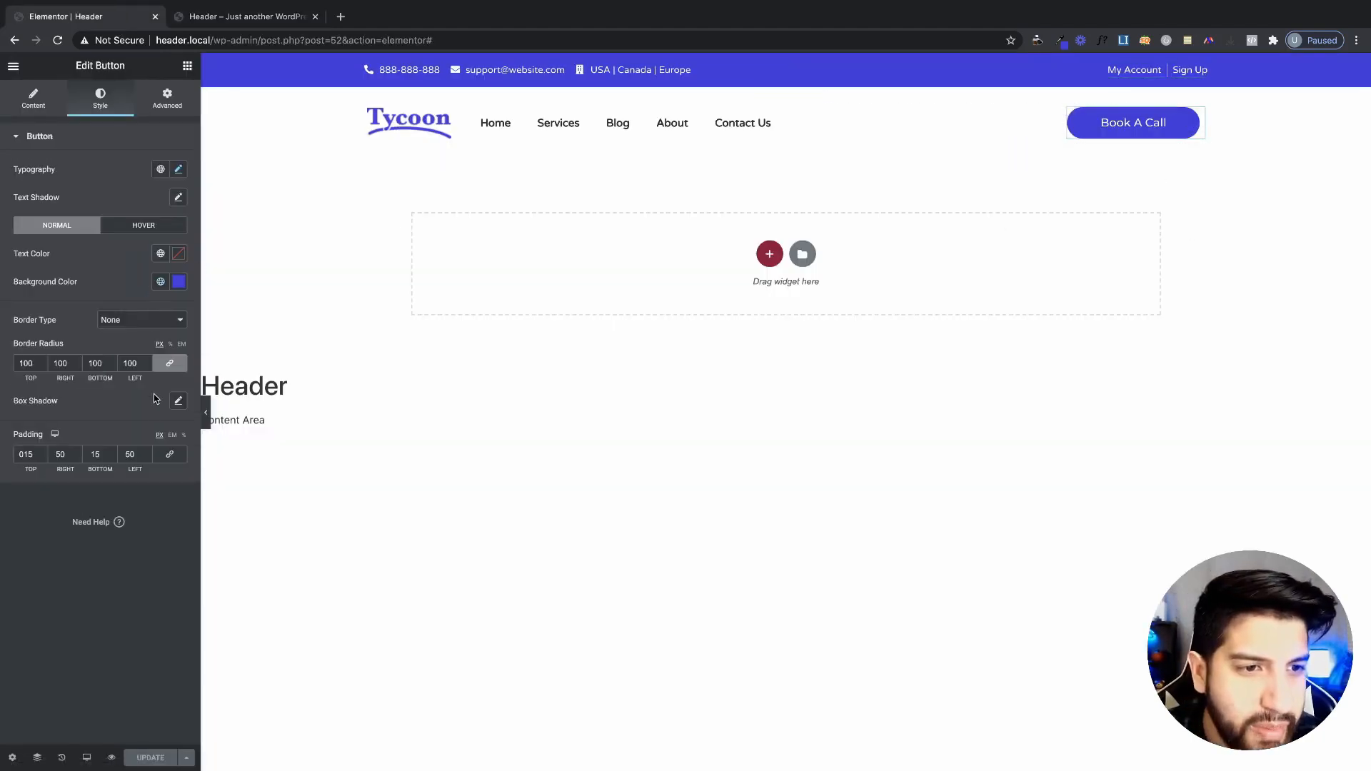
click(45, 111)
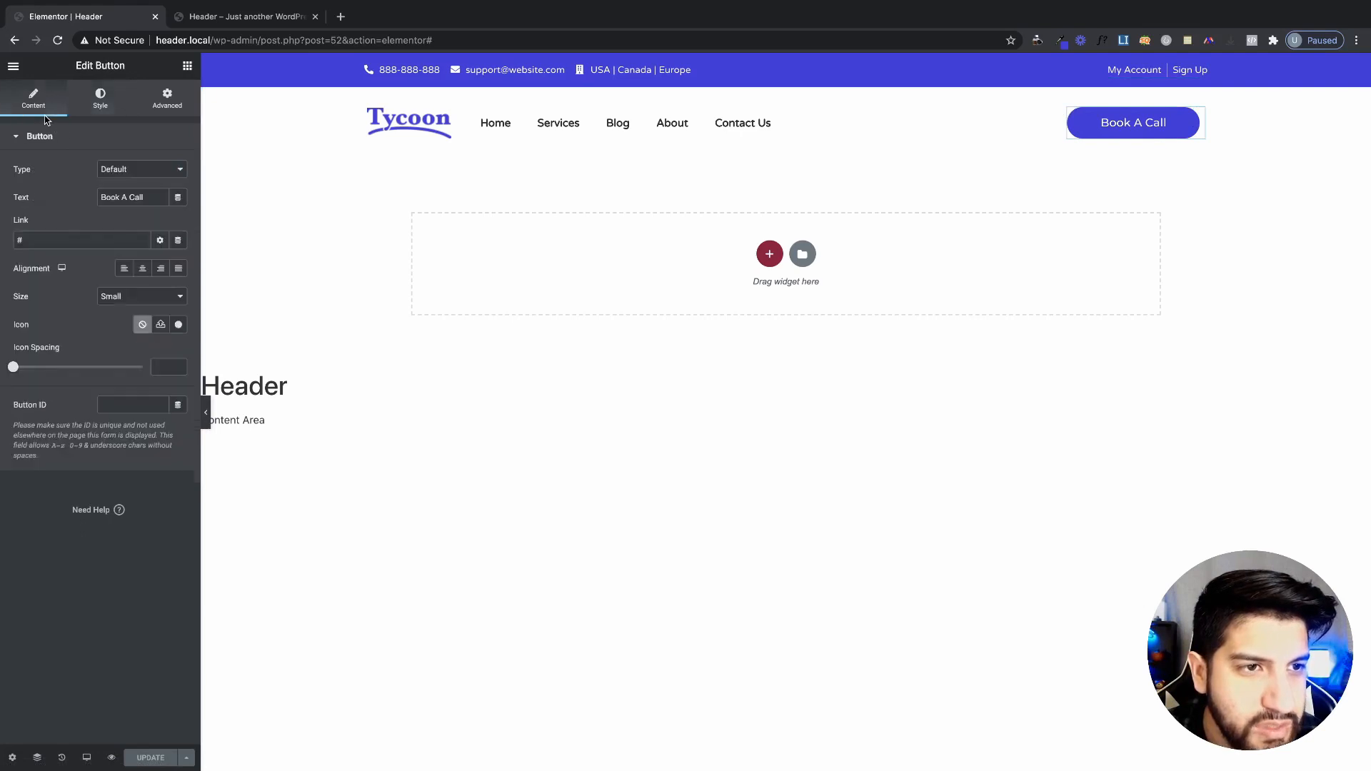
click(160, 272)
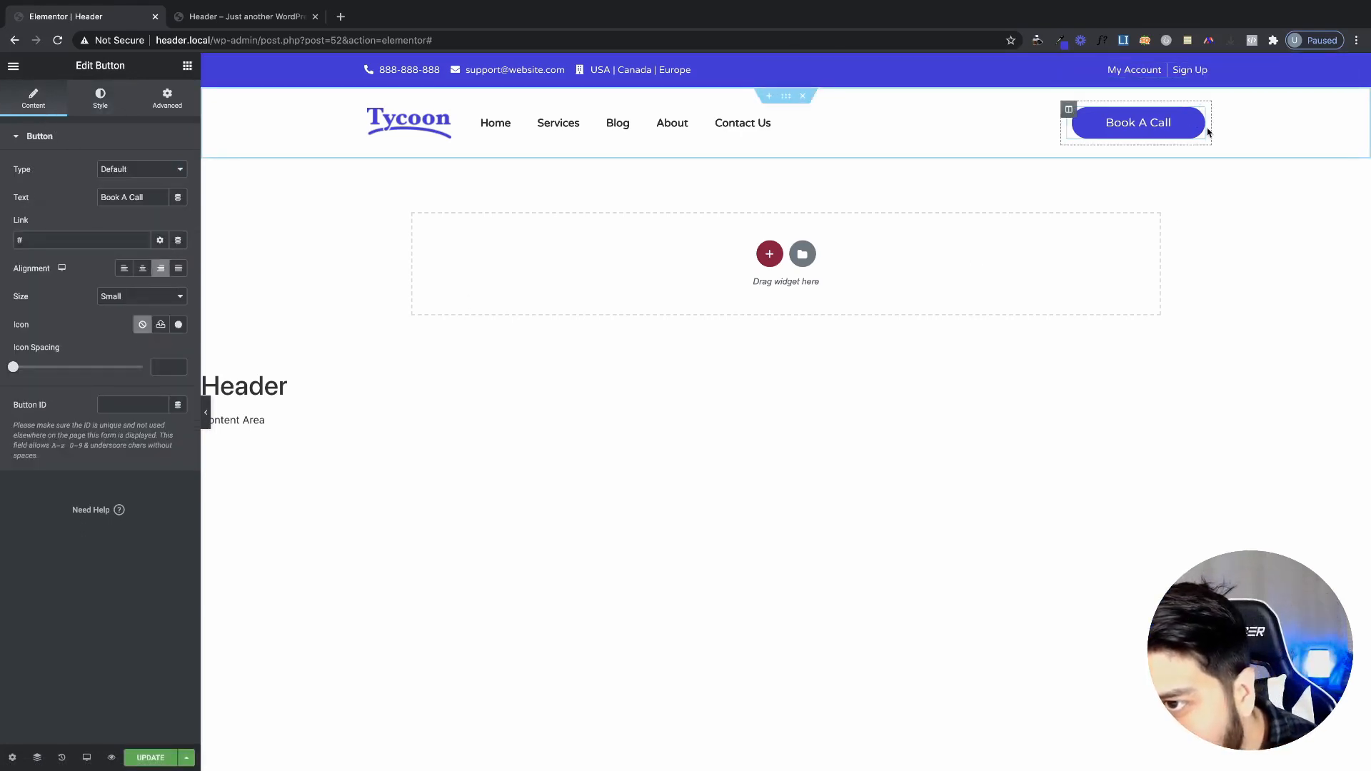
- Save the button alignment change and reload the live home page to check the button's position
click(137, 761)
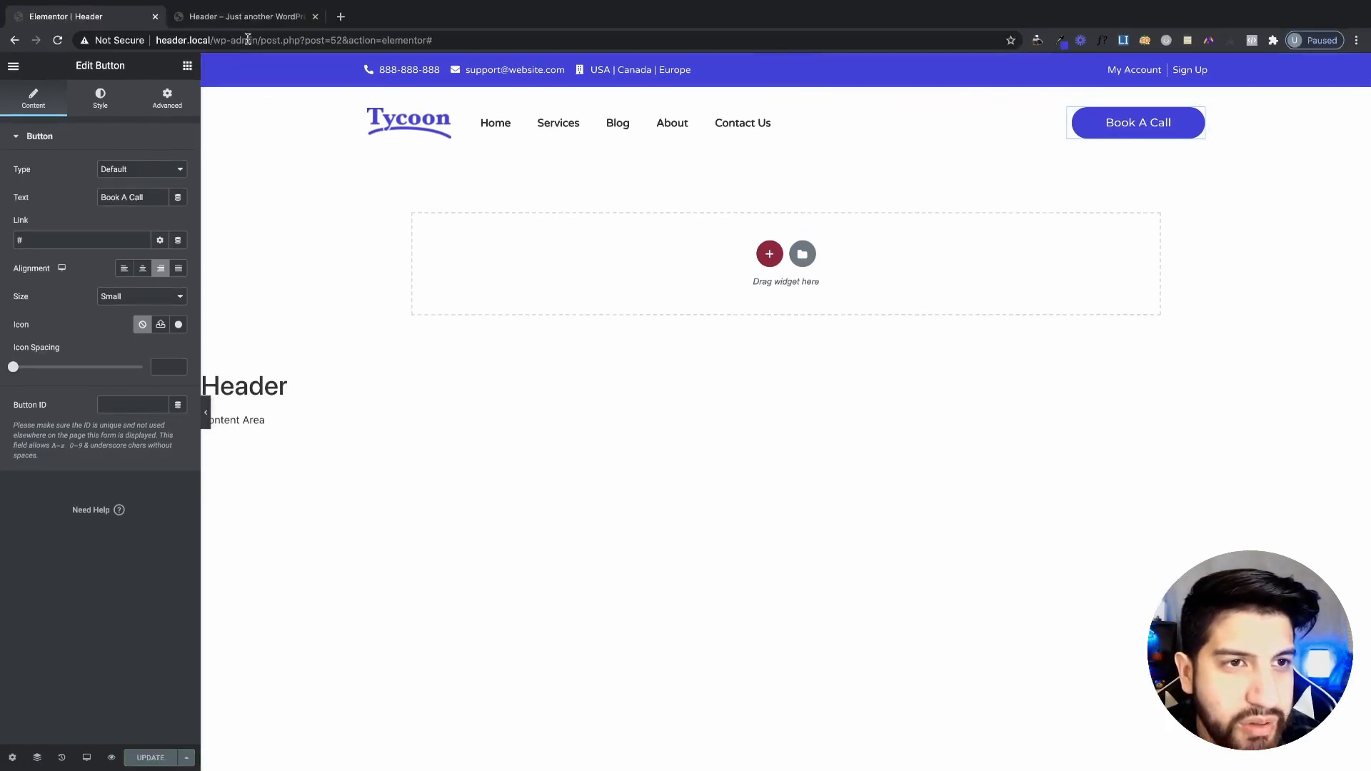
click(219, 21)
click(241, 47)
key(Return)
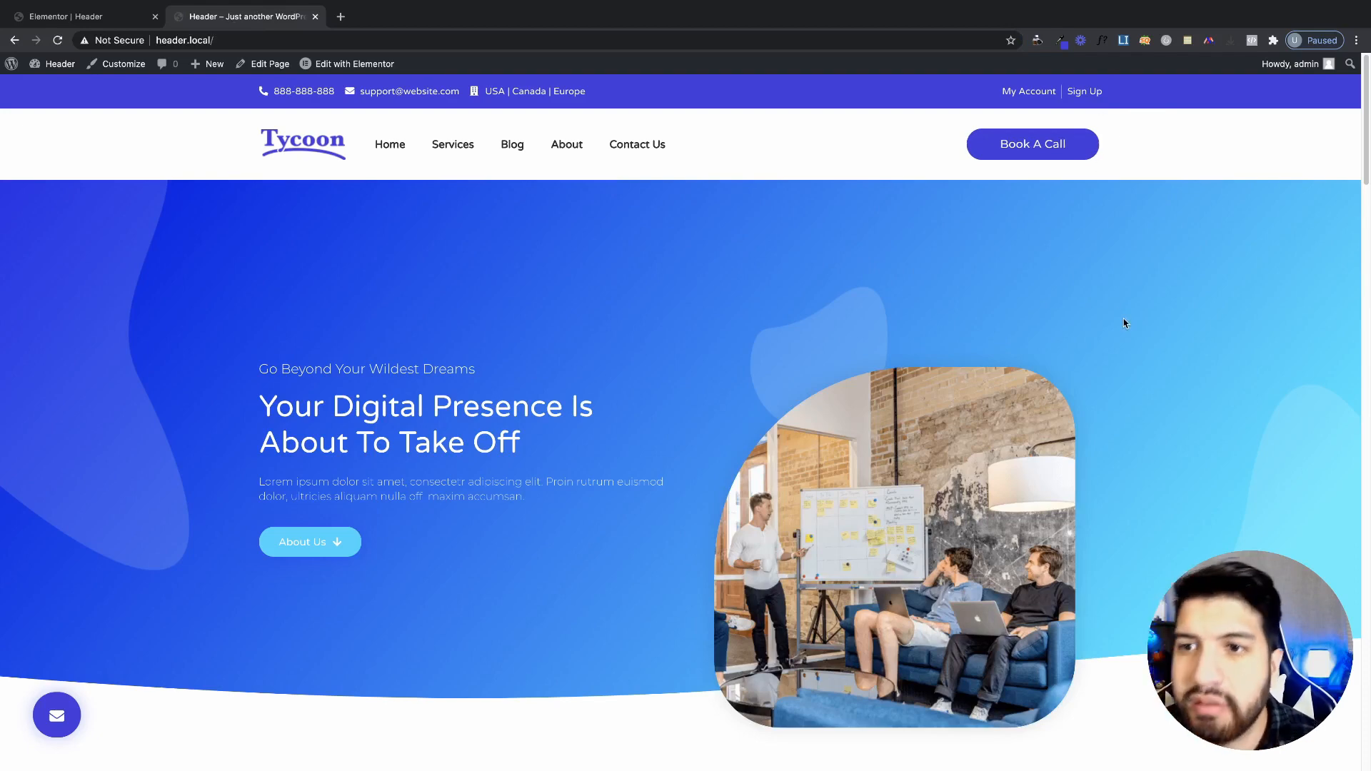
- Inspect the live page in the browser's responsive view, resizing it to 998 px and back to 1033 px to examine the header
click(108, 24)
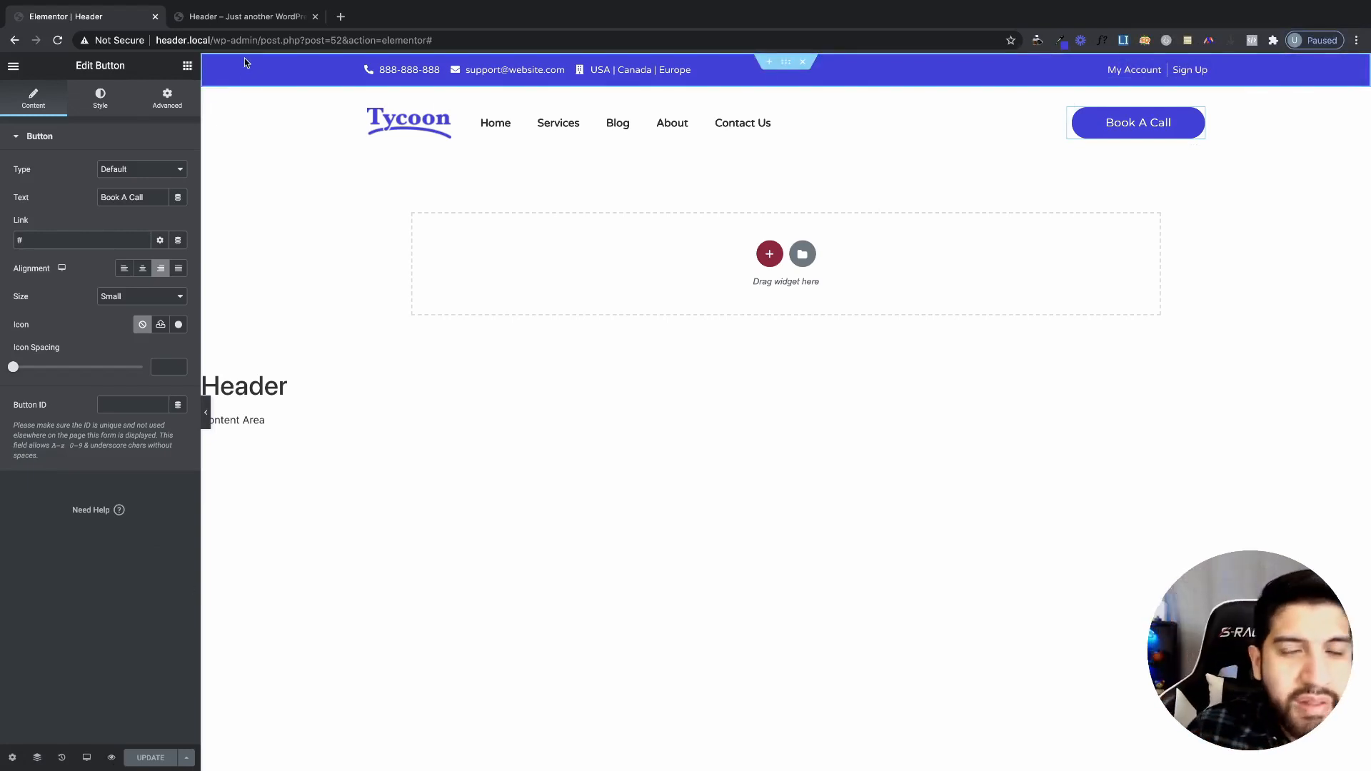
click(254, 17)
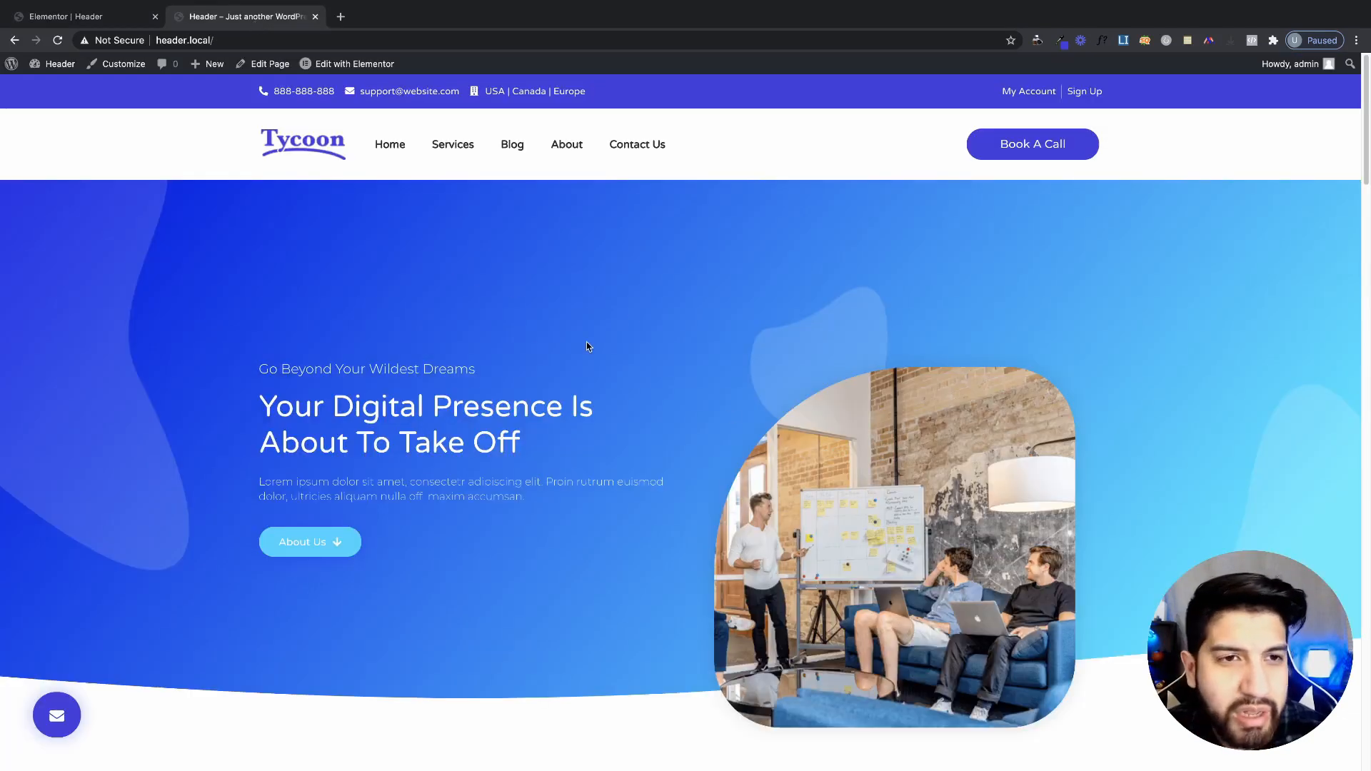
right_click(781, 340)
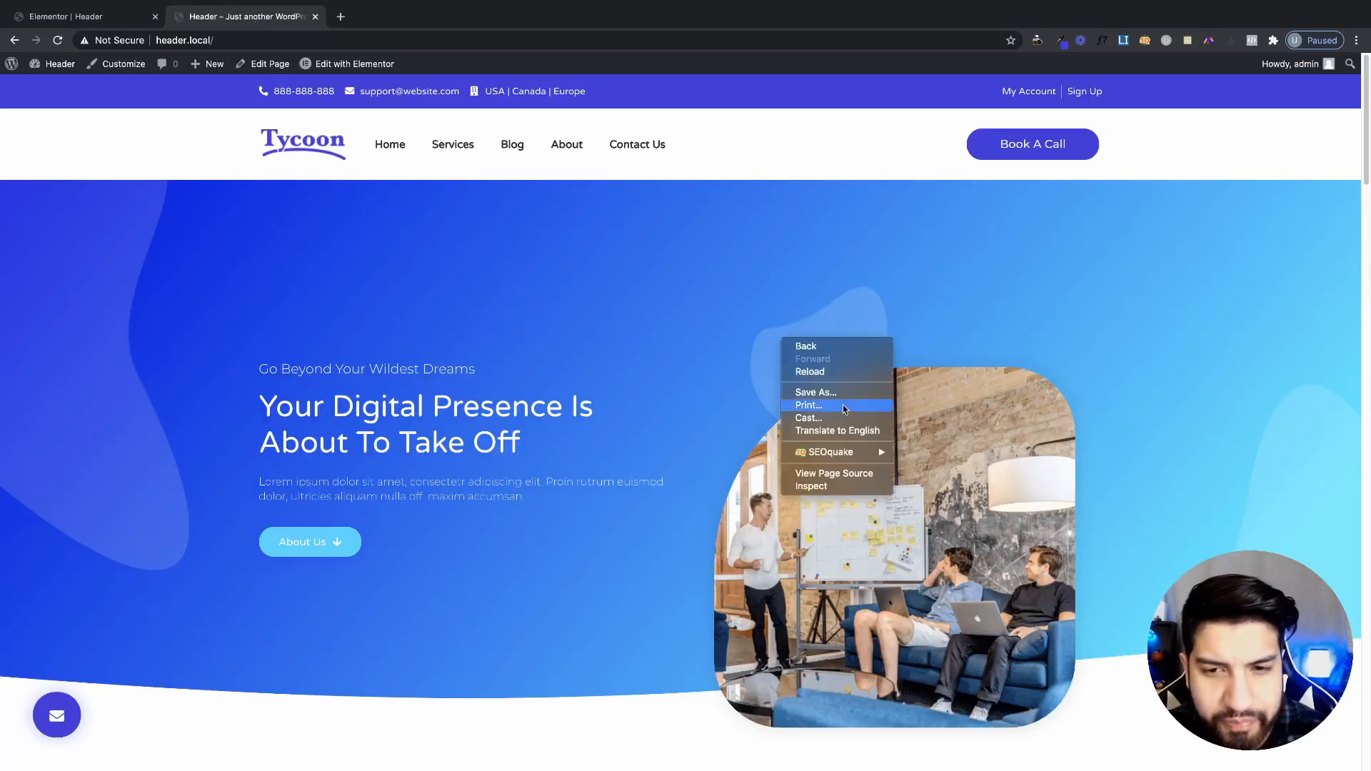
click(811, 487)
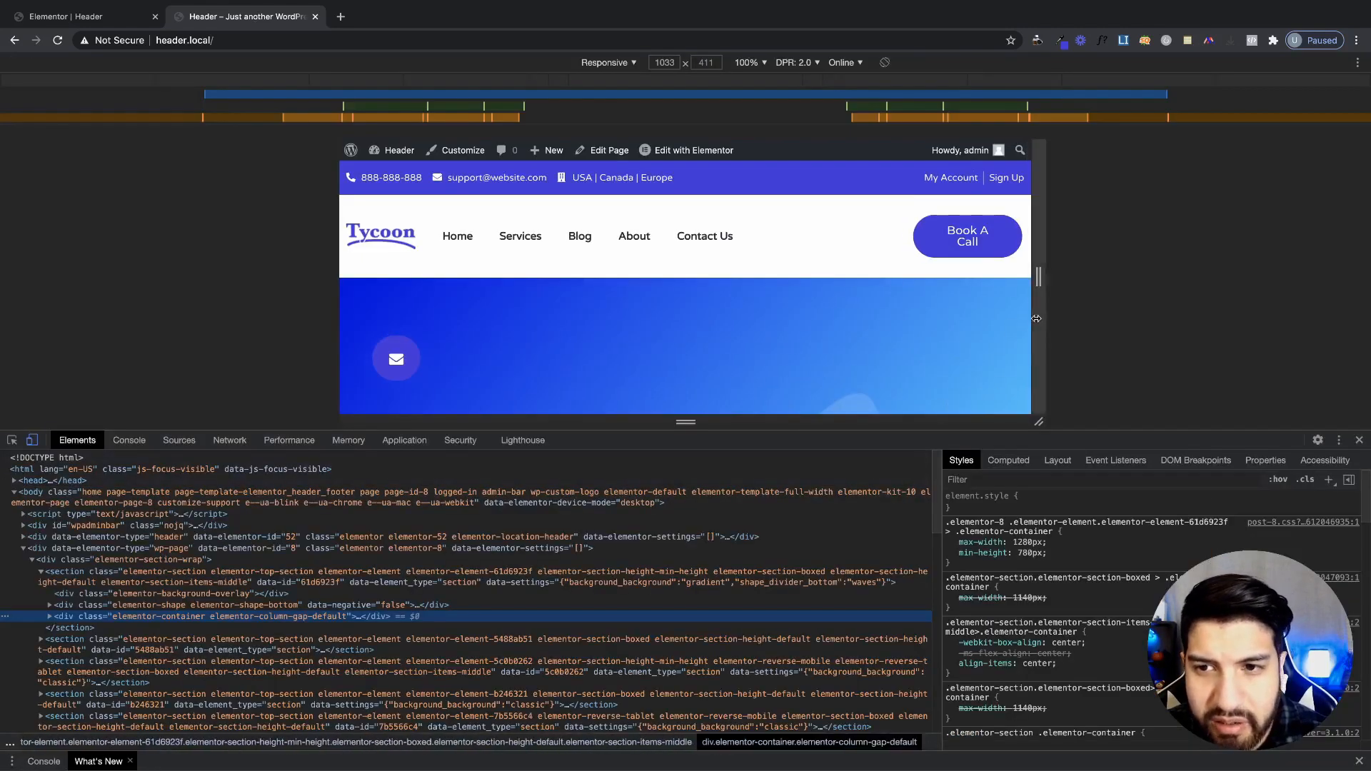
mouse_move(1036, 318)
mouse_down()
mouse_move(1195, 317)
mouse_move(1028, 341)
mouse_up()
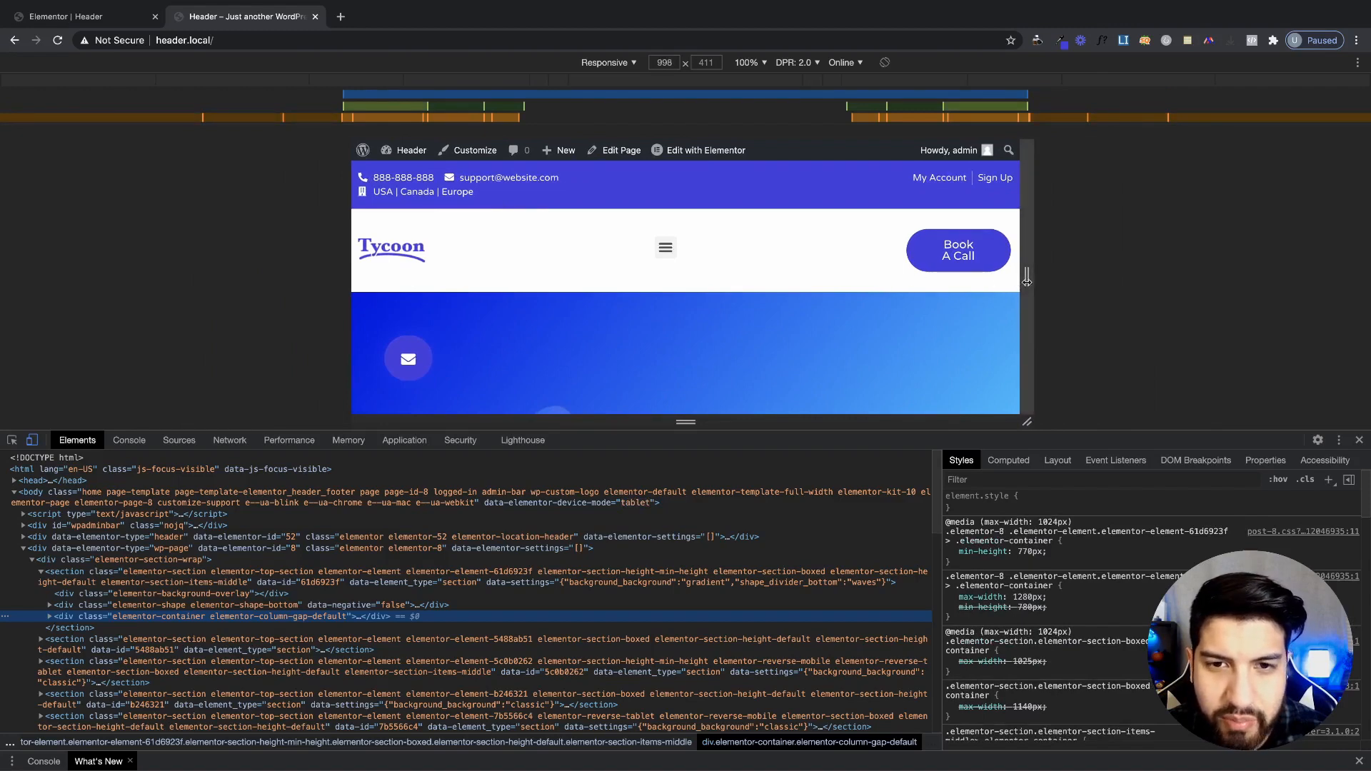
drag(1026, 281, 1038, 281)
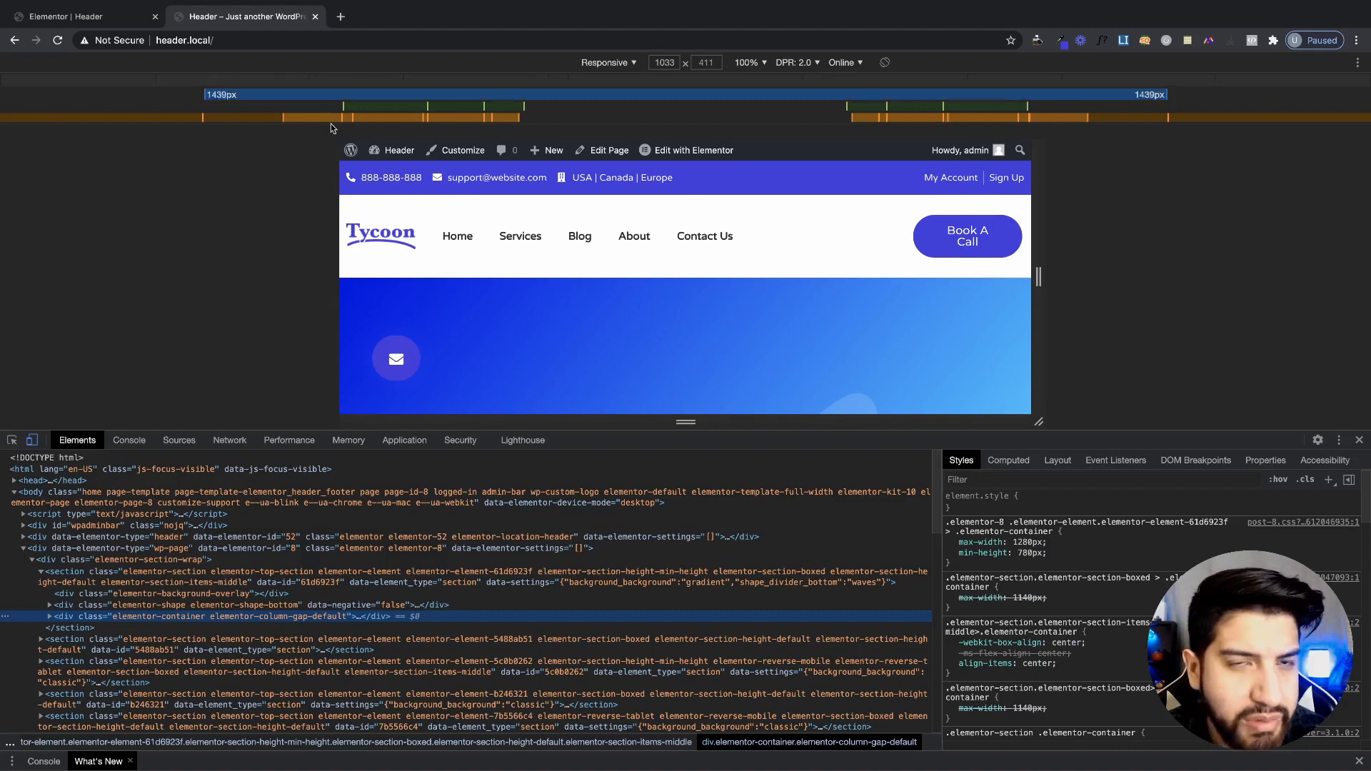
- Return to the Elementor editor and set the top bar section's boxed content width to 1300
click(79, 22)
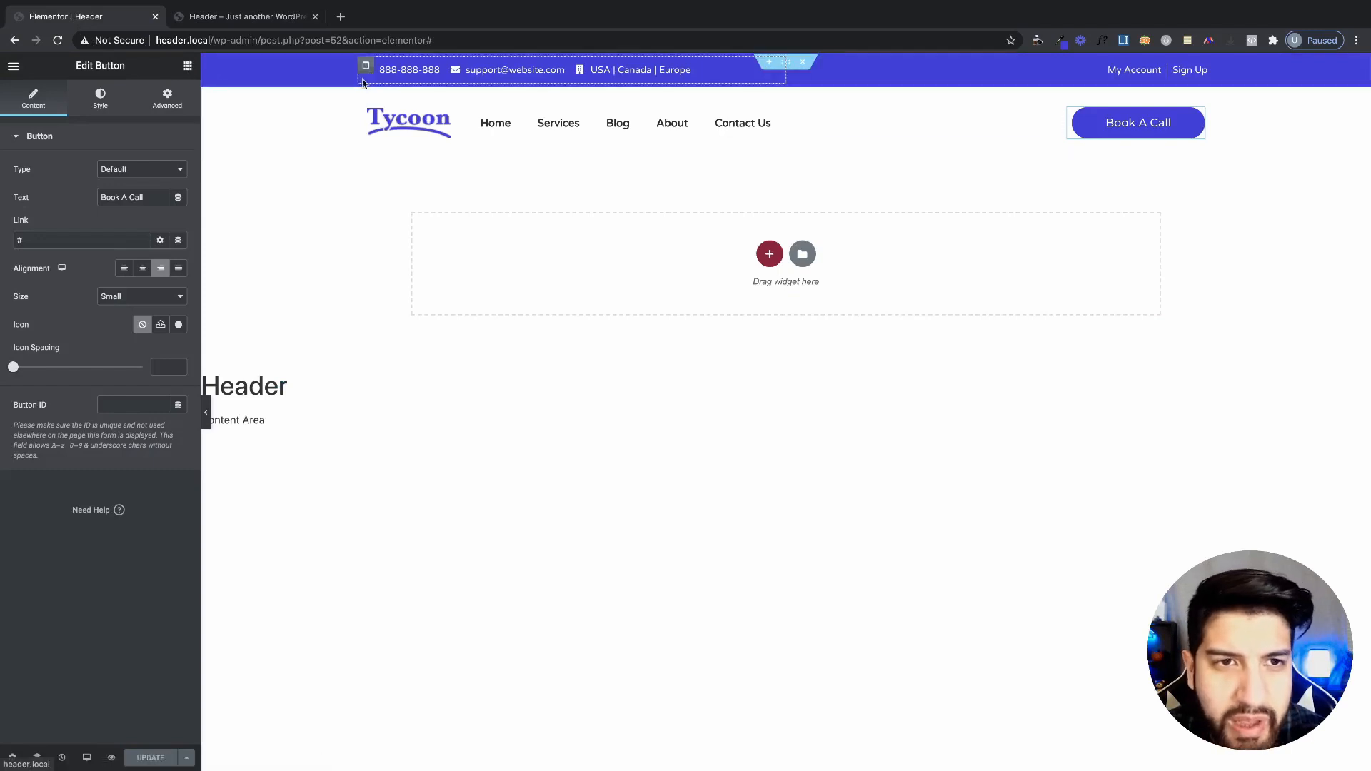
click(786, 67)
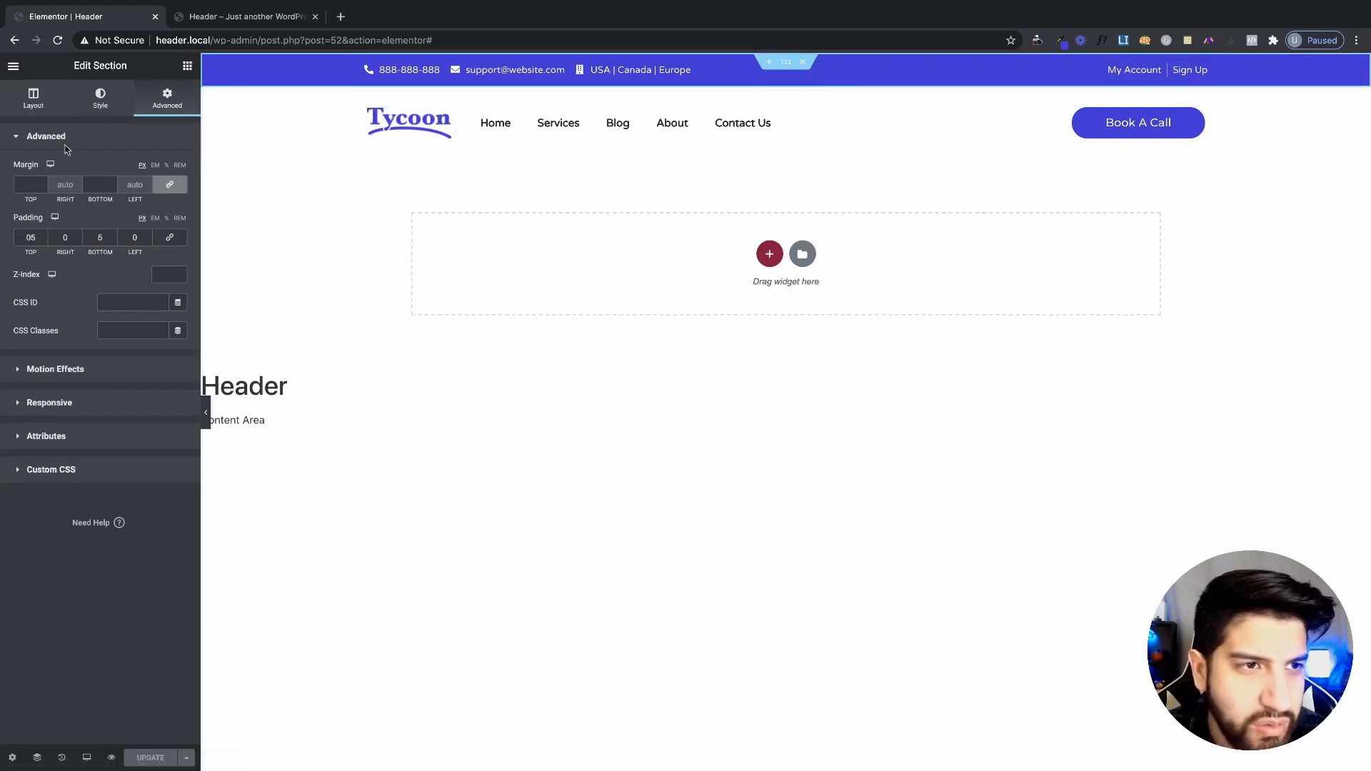
click(38, 106)
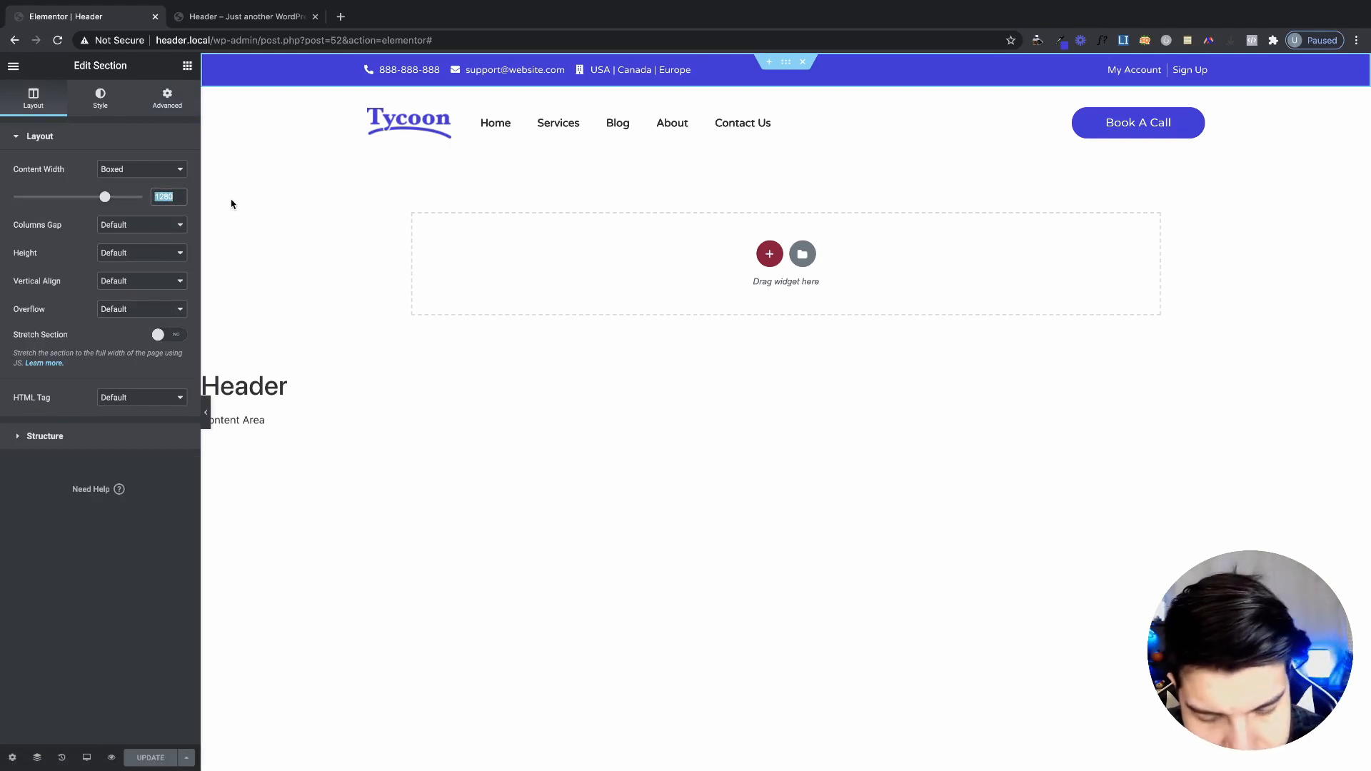
text(1290)
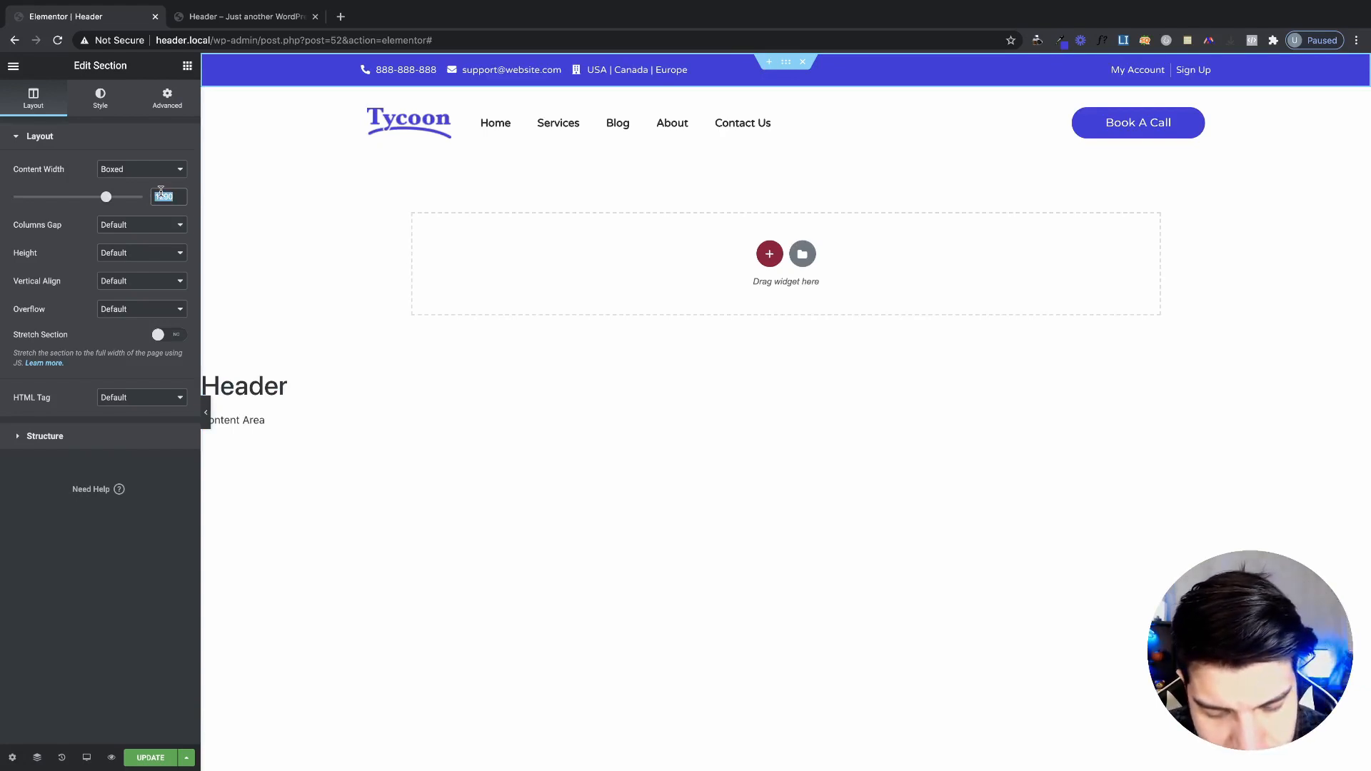
text(13)
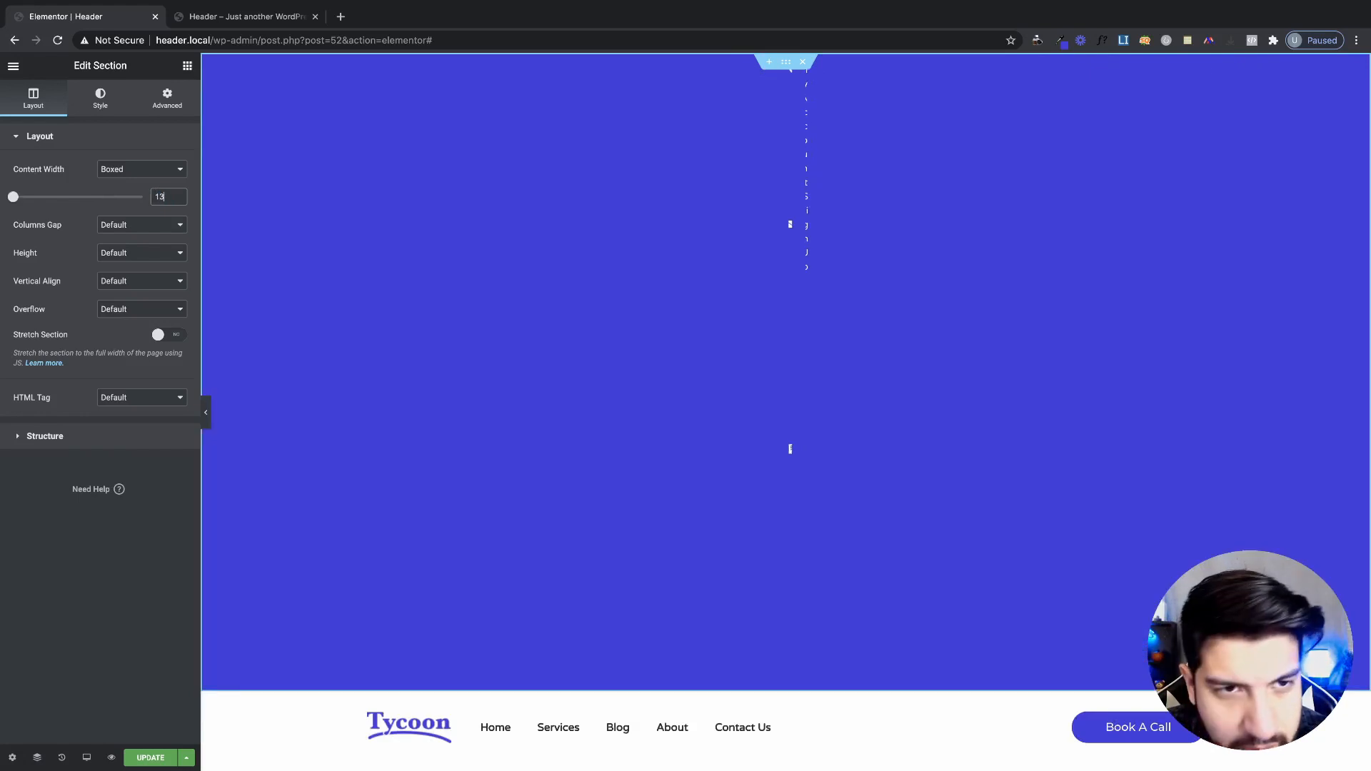
text(00)
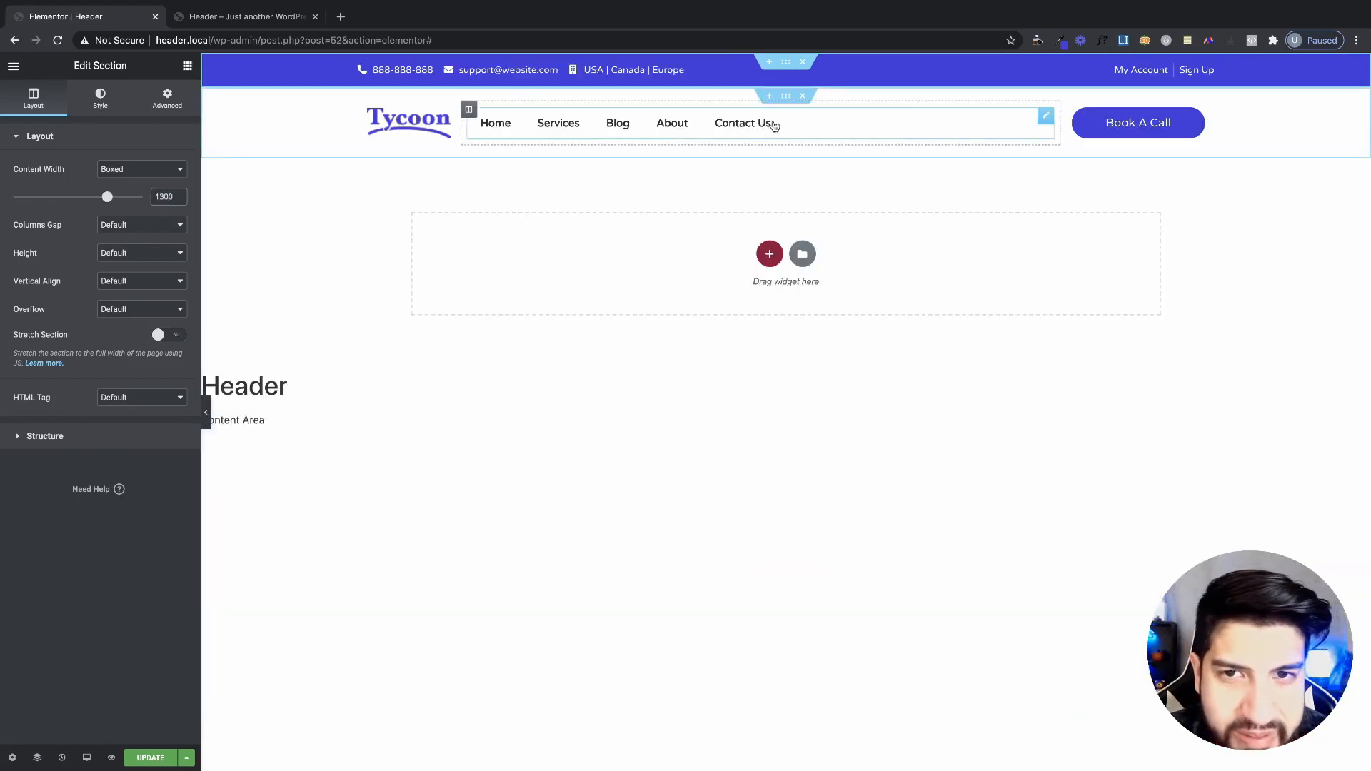
- Set the boxed content width of the section with the logo and navigation menu to 1300
click(786, 96)
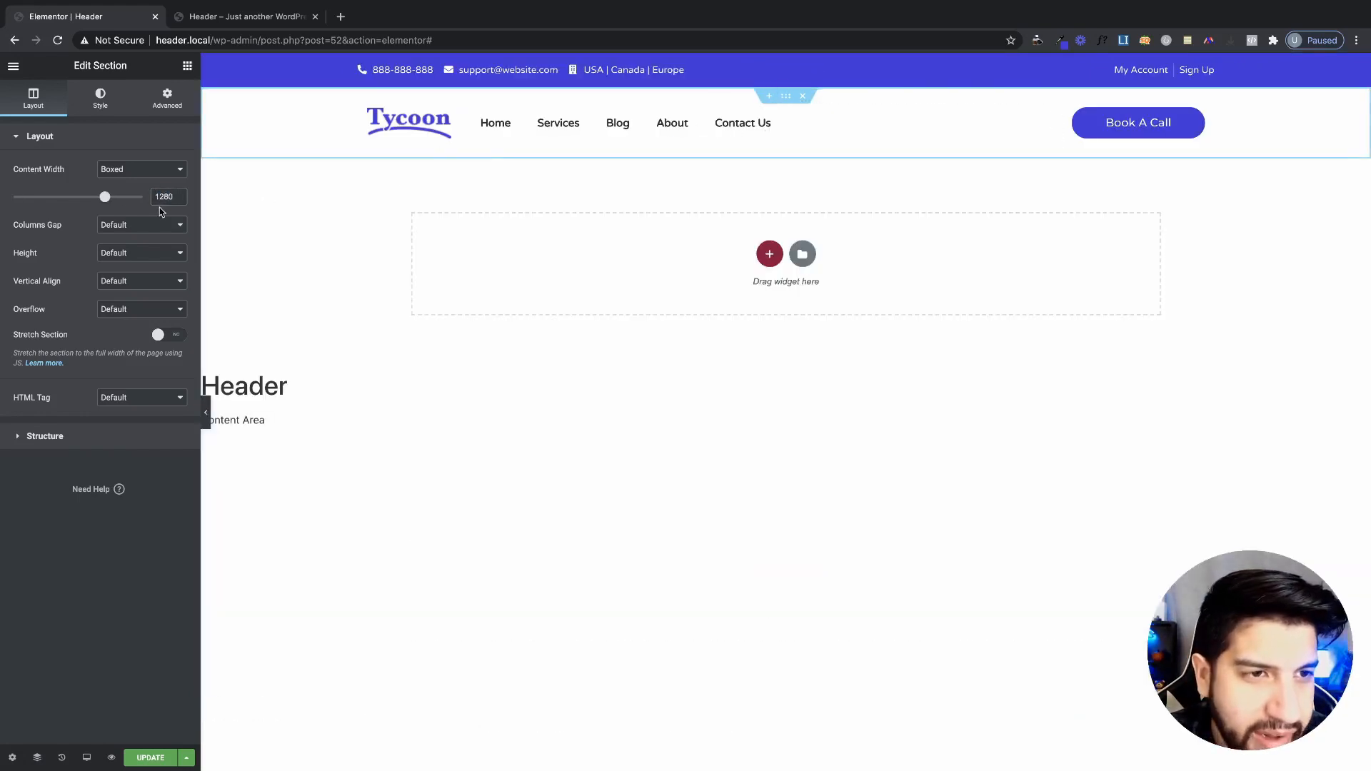
text(130)
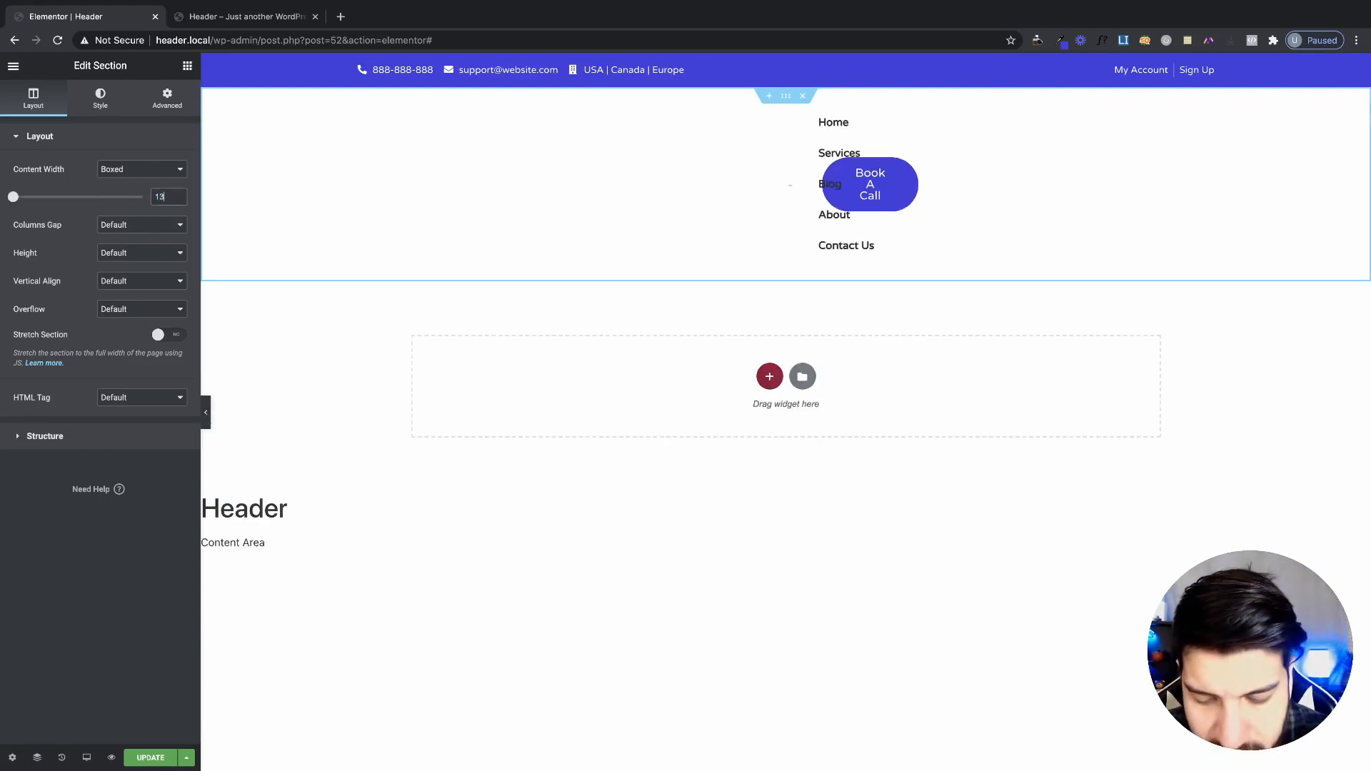
key(BackSpace)
key(BackSpace)
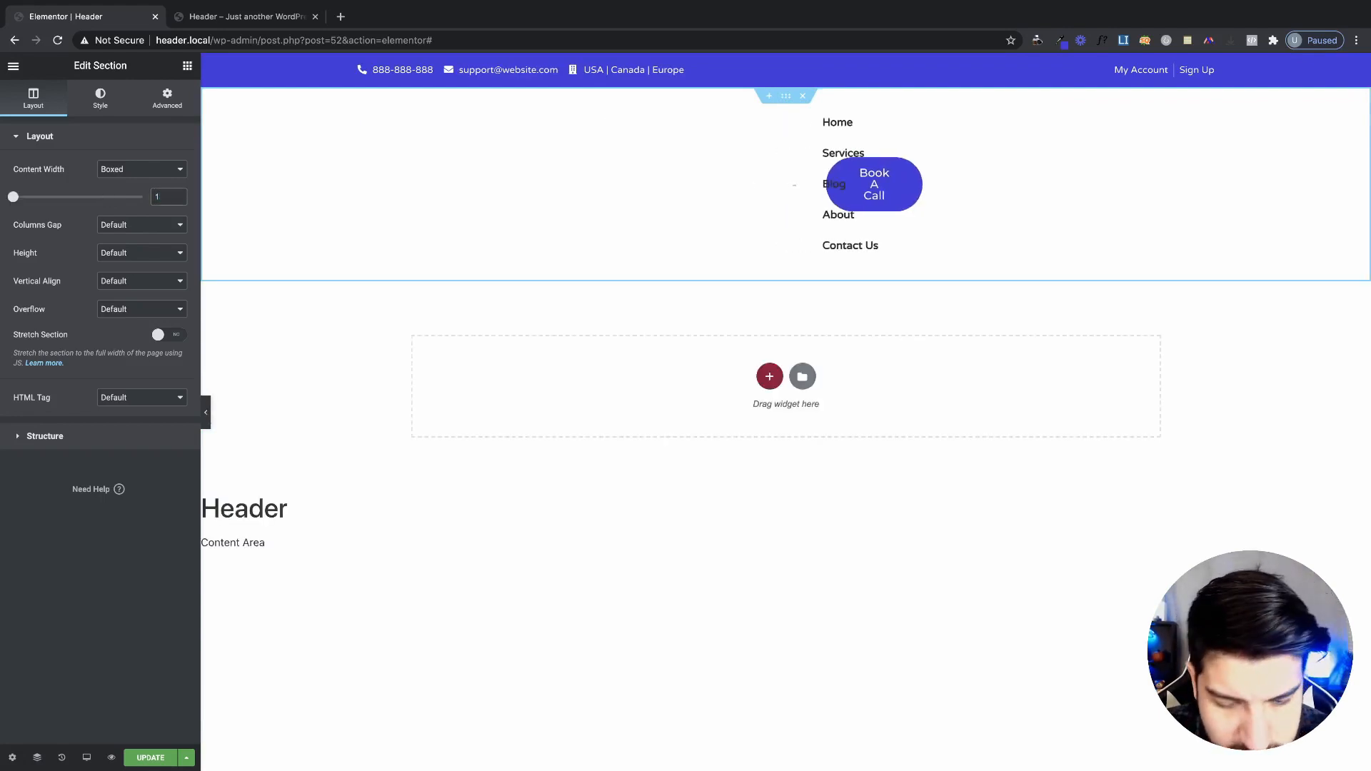
text(300)
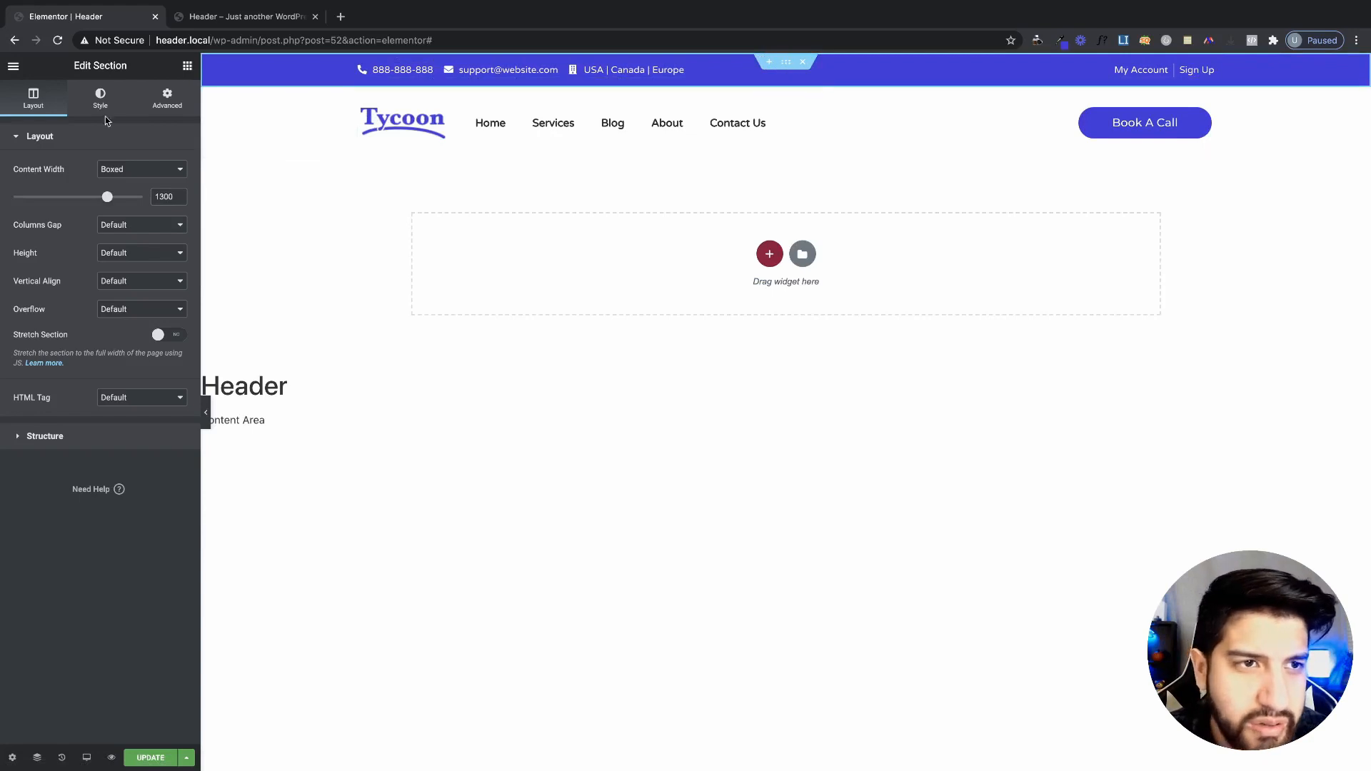
- Set the top bar section's left and right padding to 10 px each
click(167, 97)
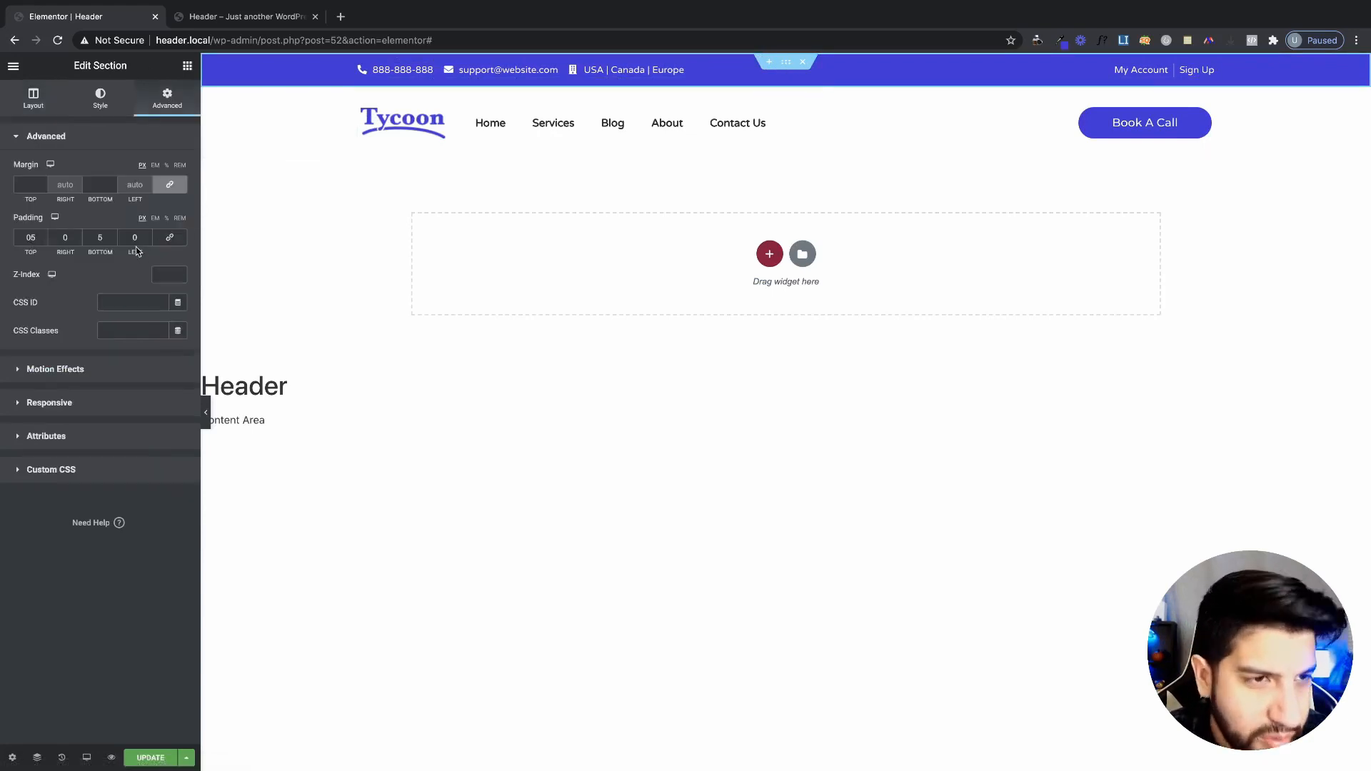
text(10)
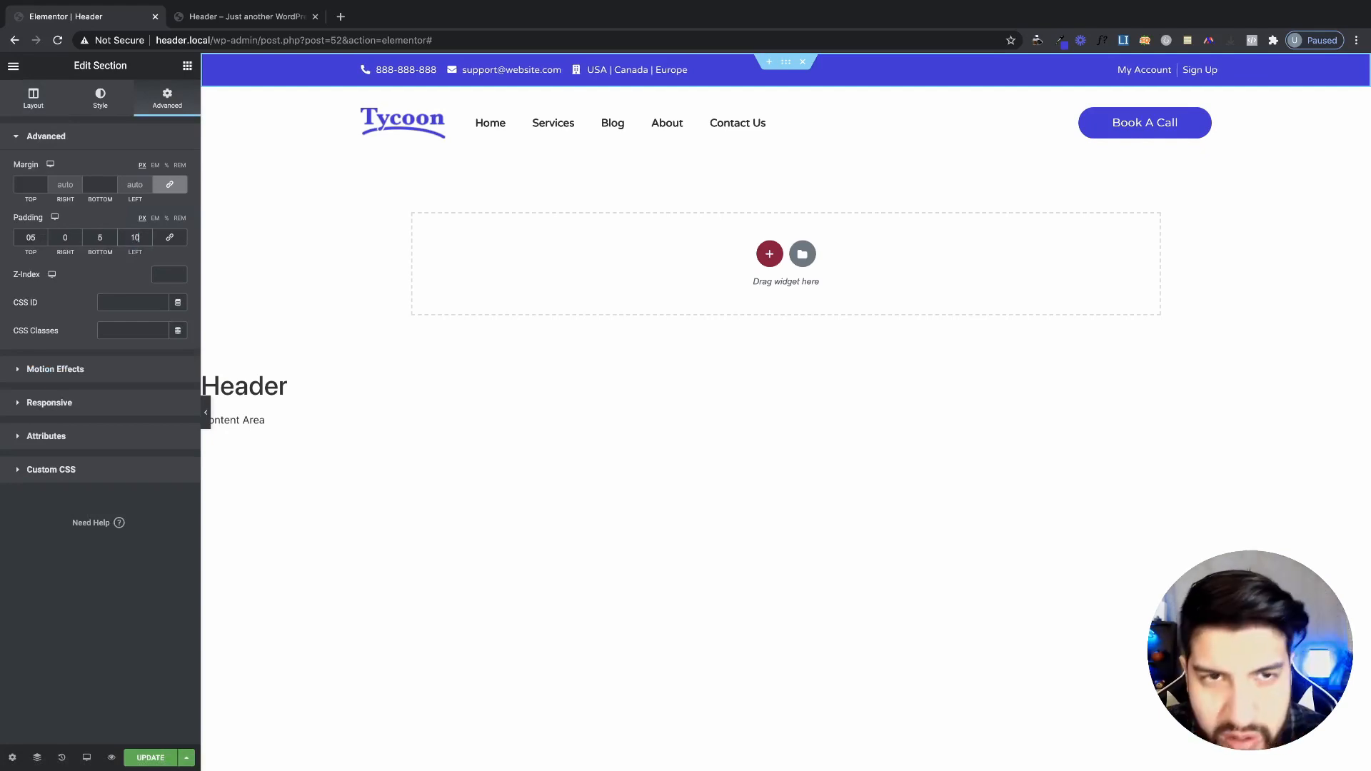
double_click(68, 238)
text(1)
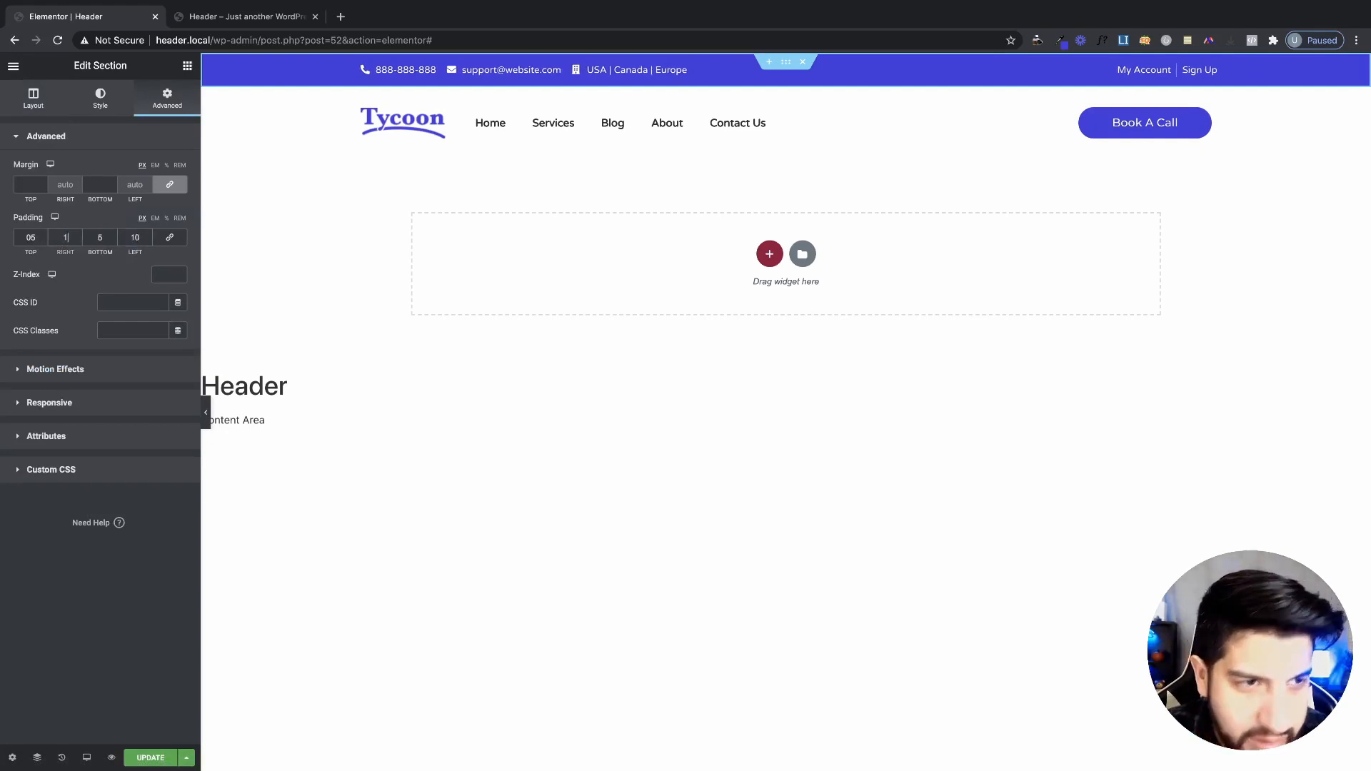
text(0)
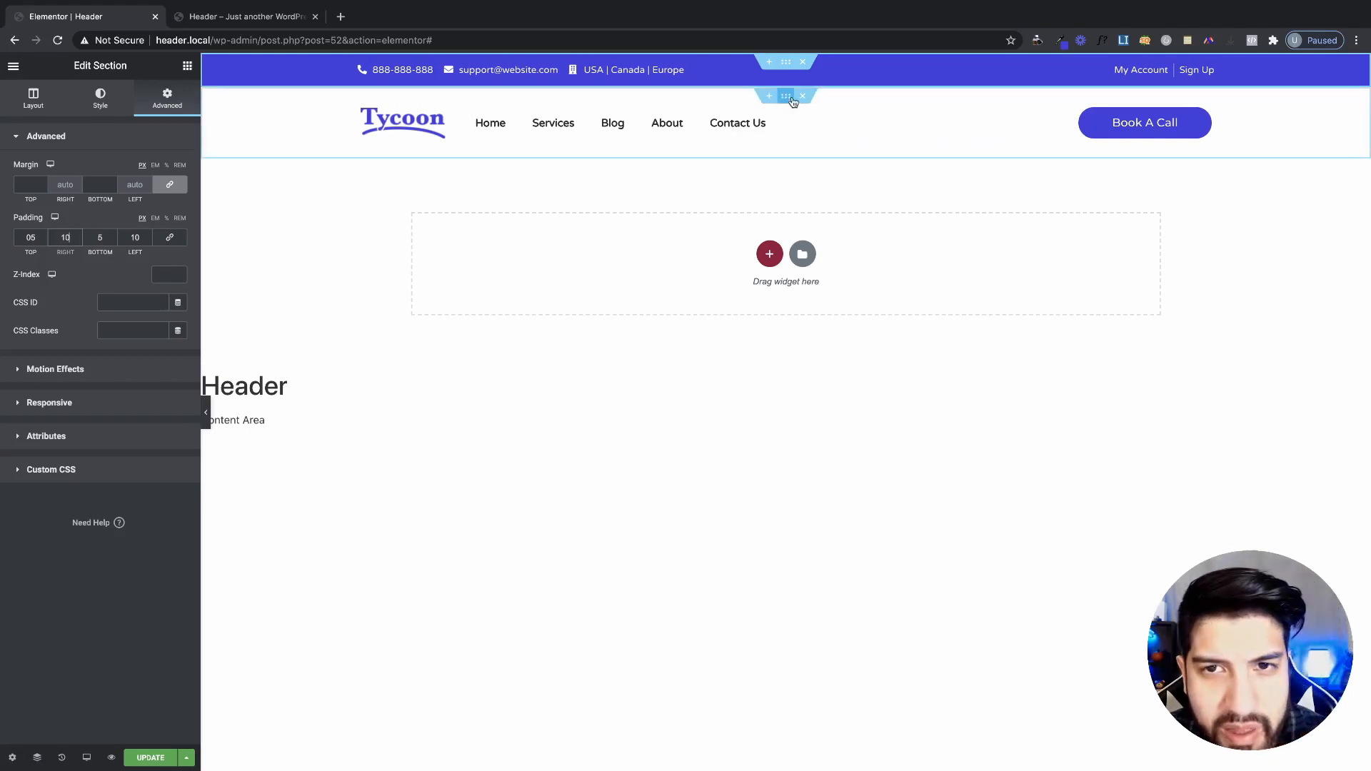
- Set the left and right padding of the logo and navigation menu section to 10 px each and update the header
click(783, 98)
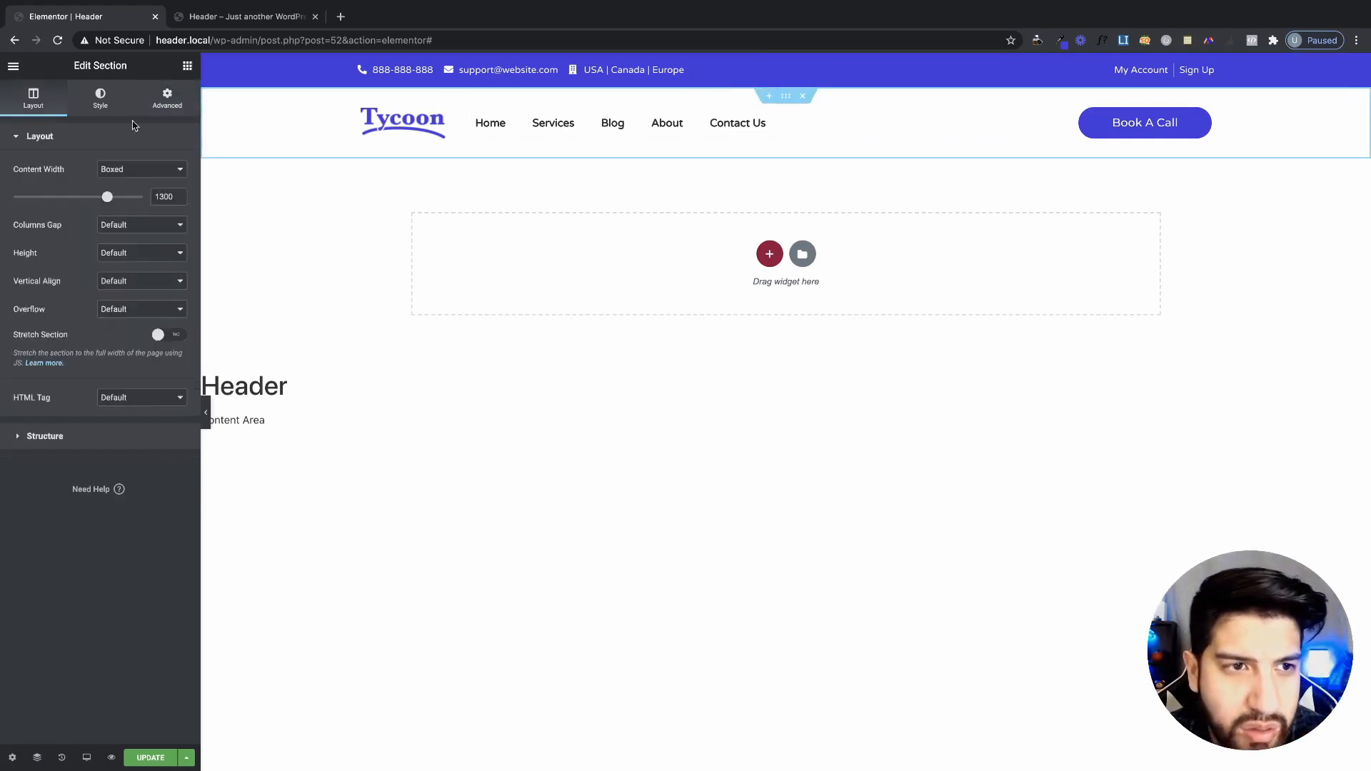
click(171, 99)
text(10)
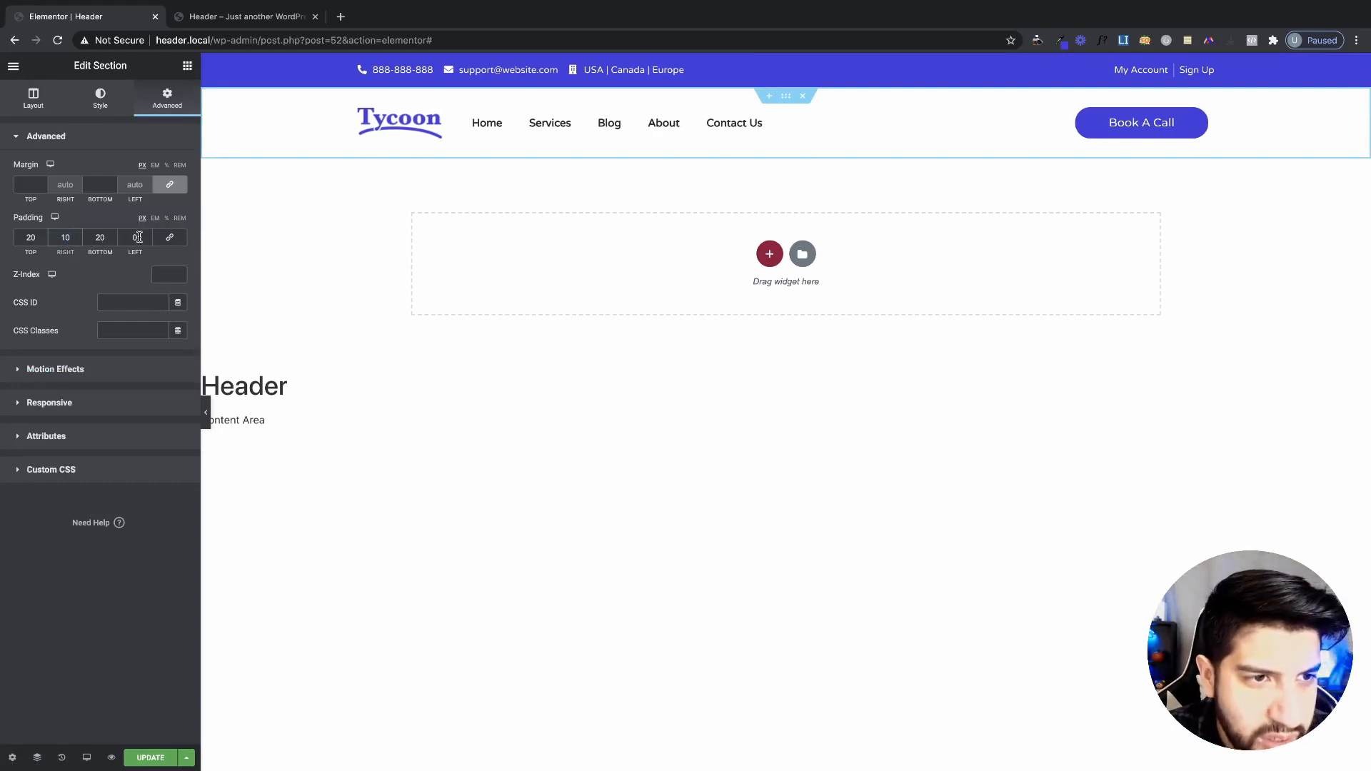
text(10)
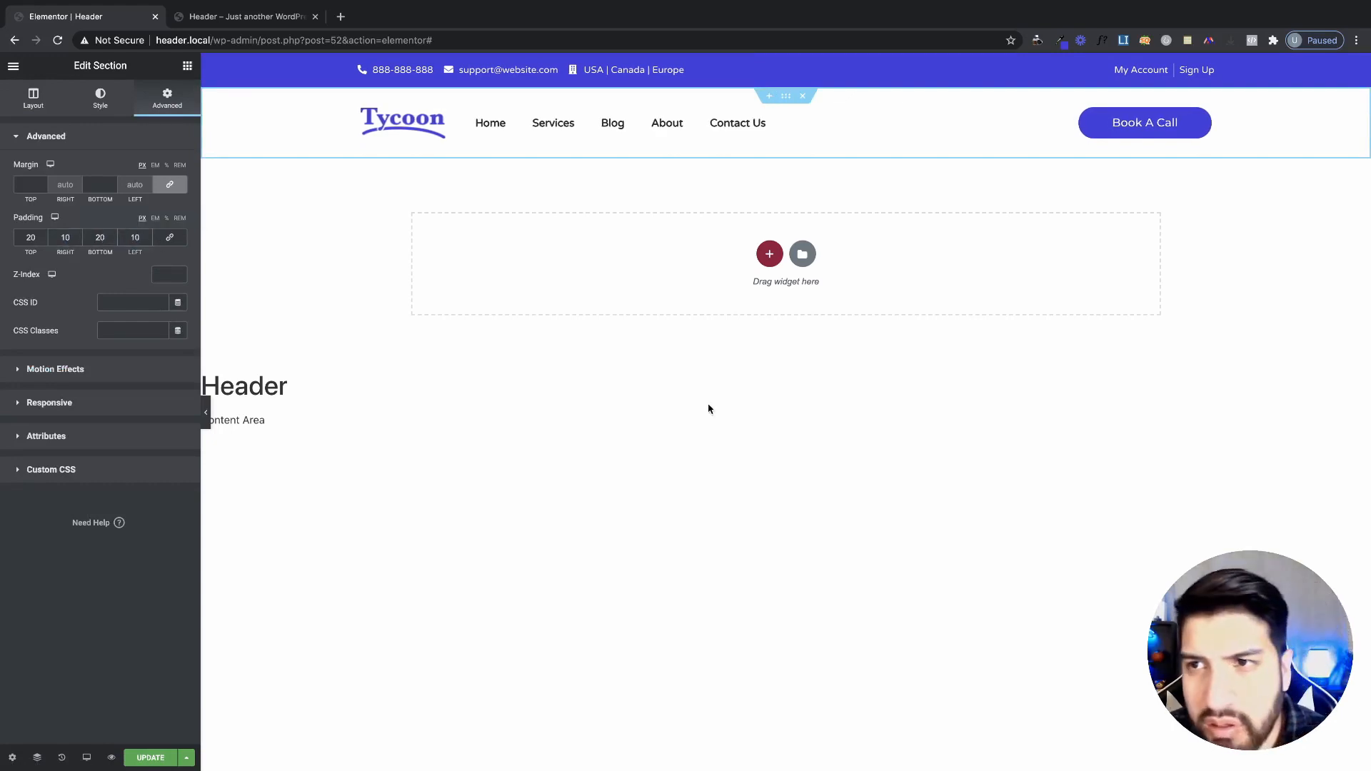
click(150, 758)
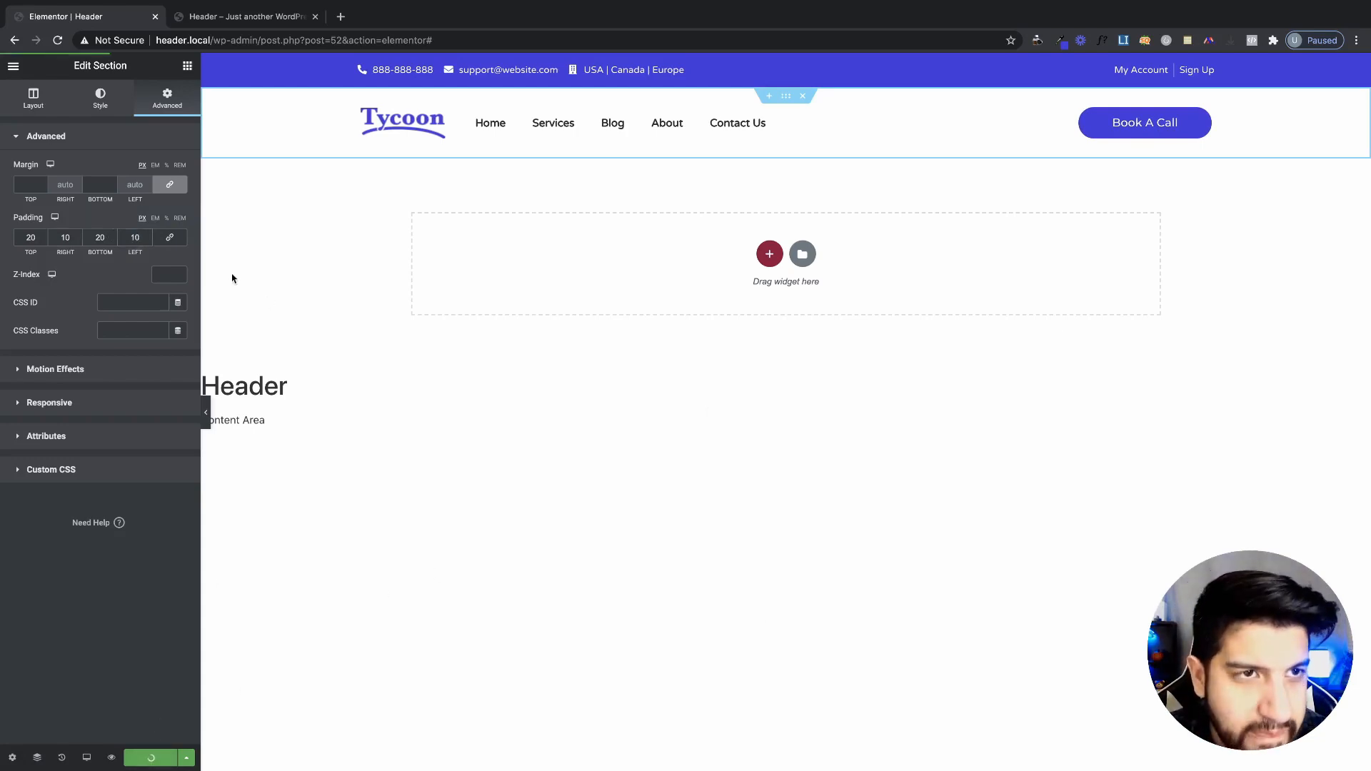
- Reload the live page and widen its responsive view to 1152 px to examine the header's padding and call button
click(236, 17)
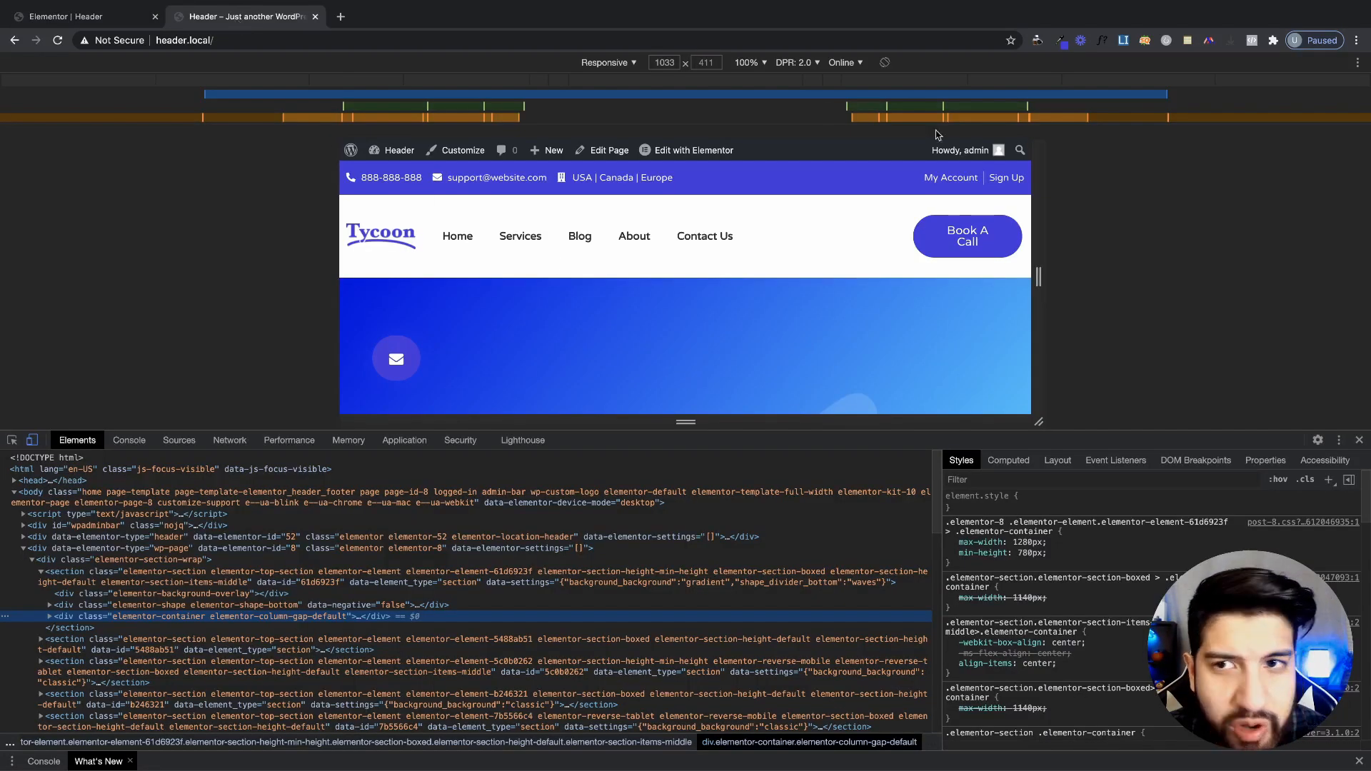
click(277, 40)
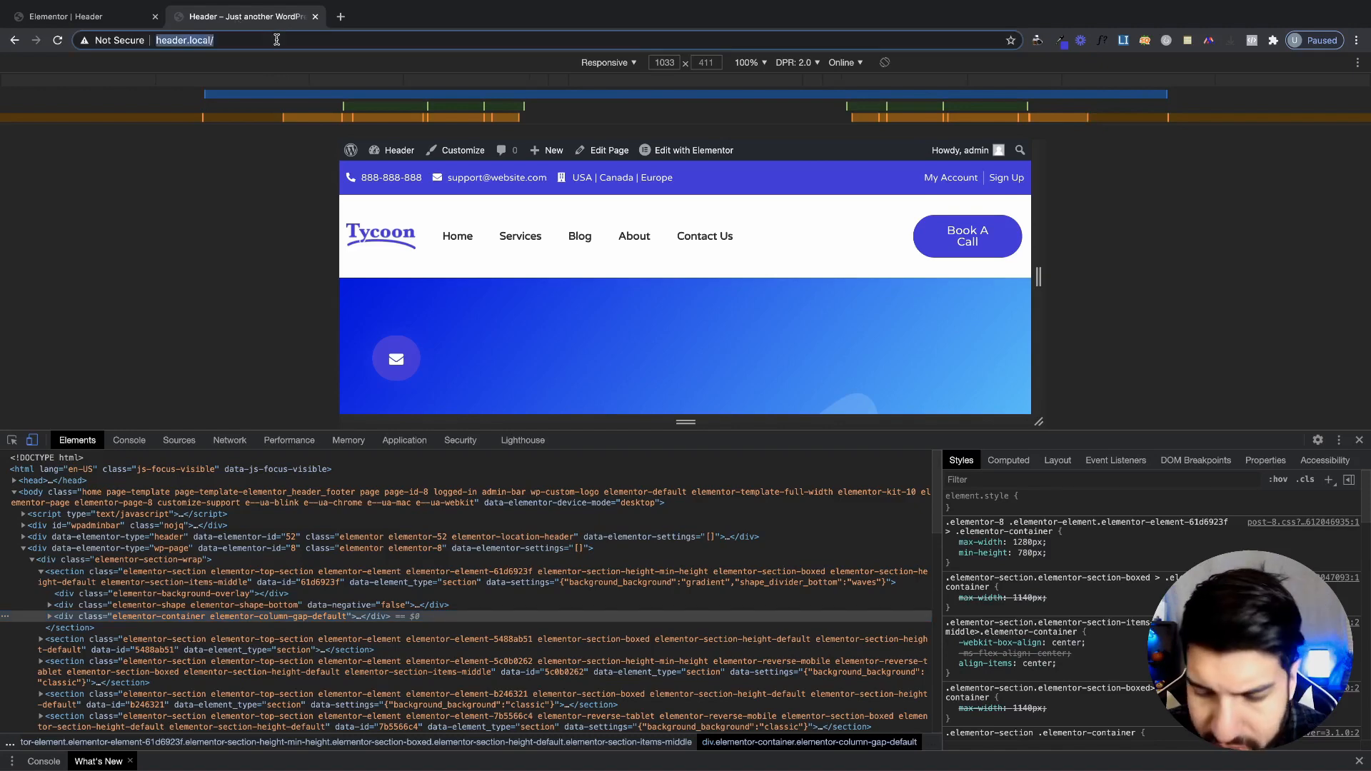
key(Return)
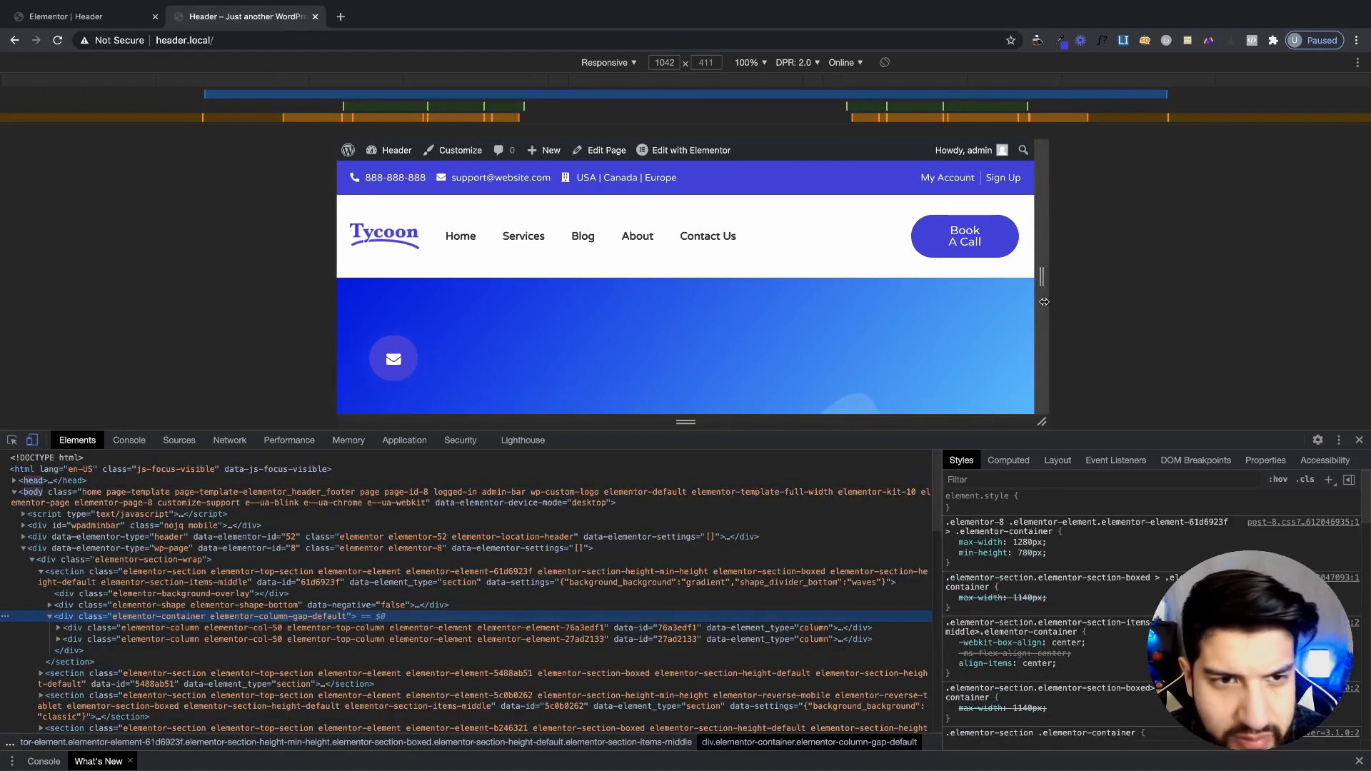
drag(1043, 303, 1080, 337)
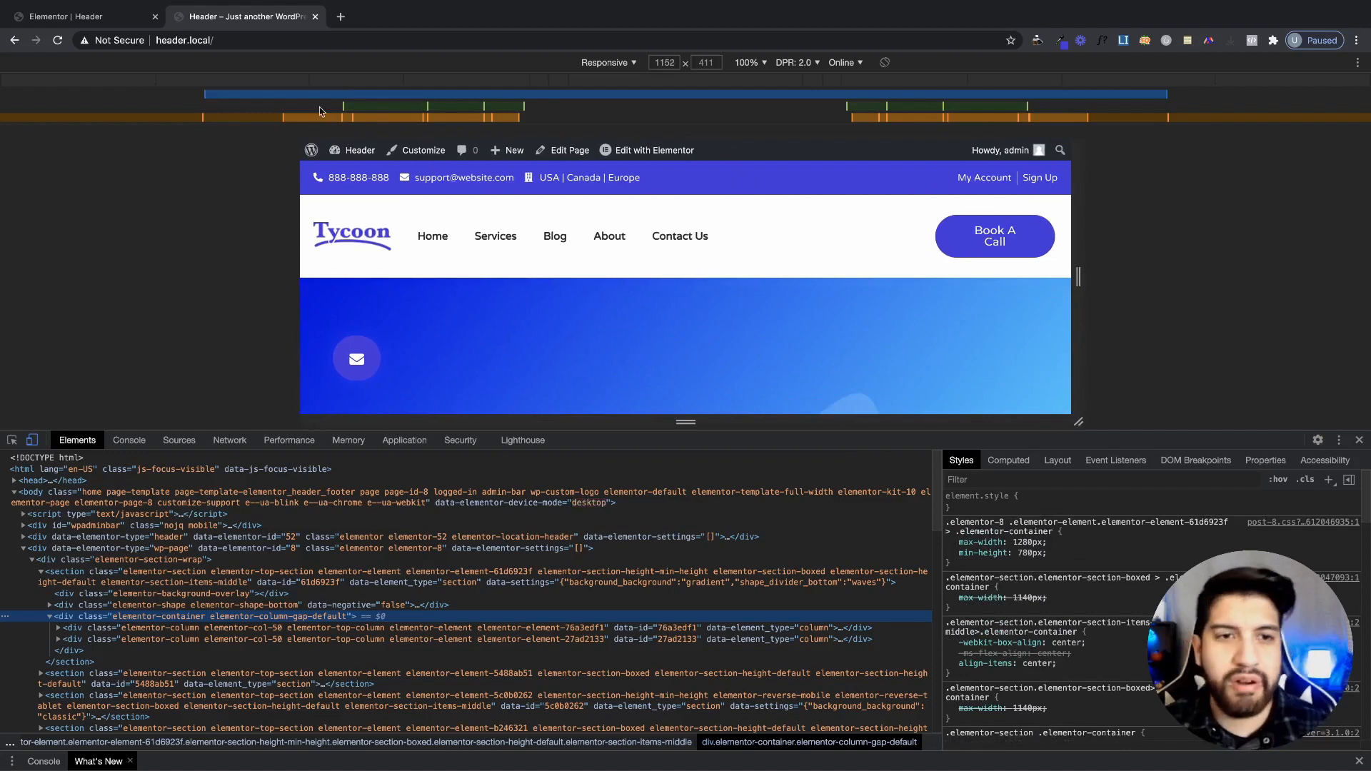
- Return to the Elementor editor, narrow the navigation menu column to widen the Book A Call column, and update the header
click(97, 19)
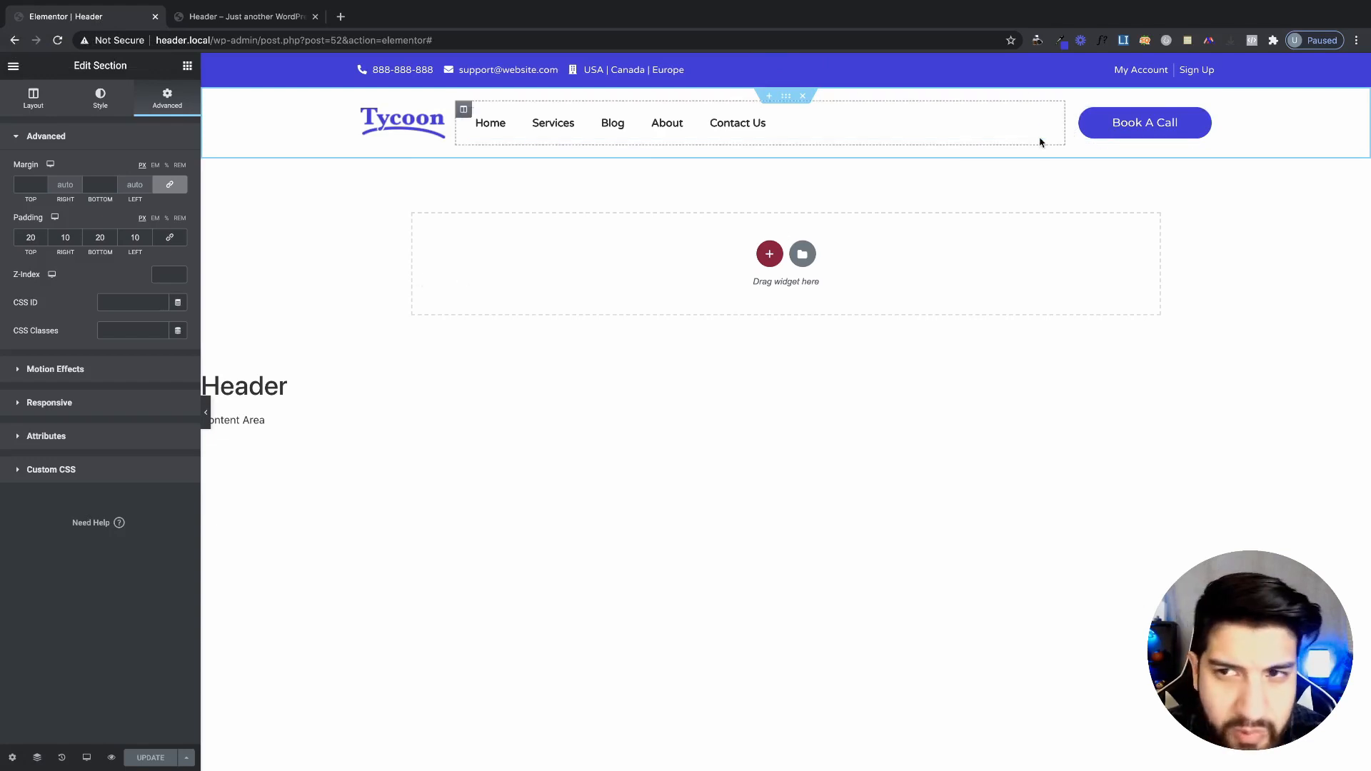
drag(1064, 120, 1028, 125)
click(151, 758)
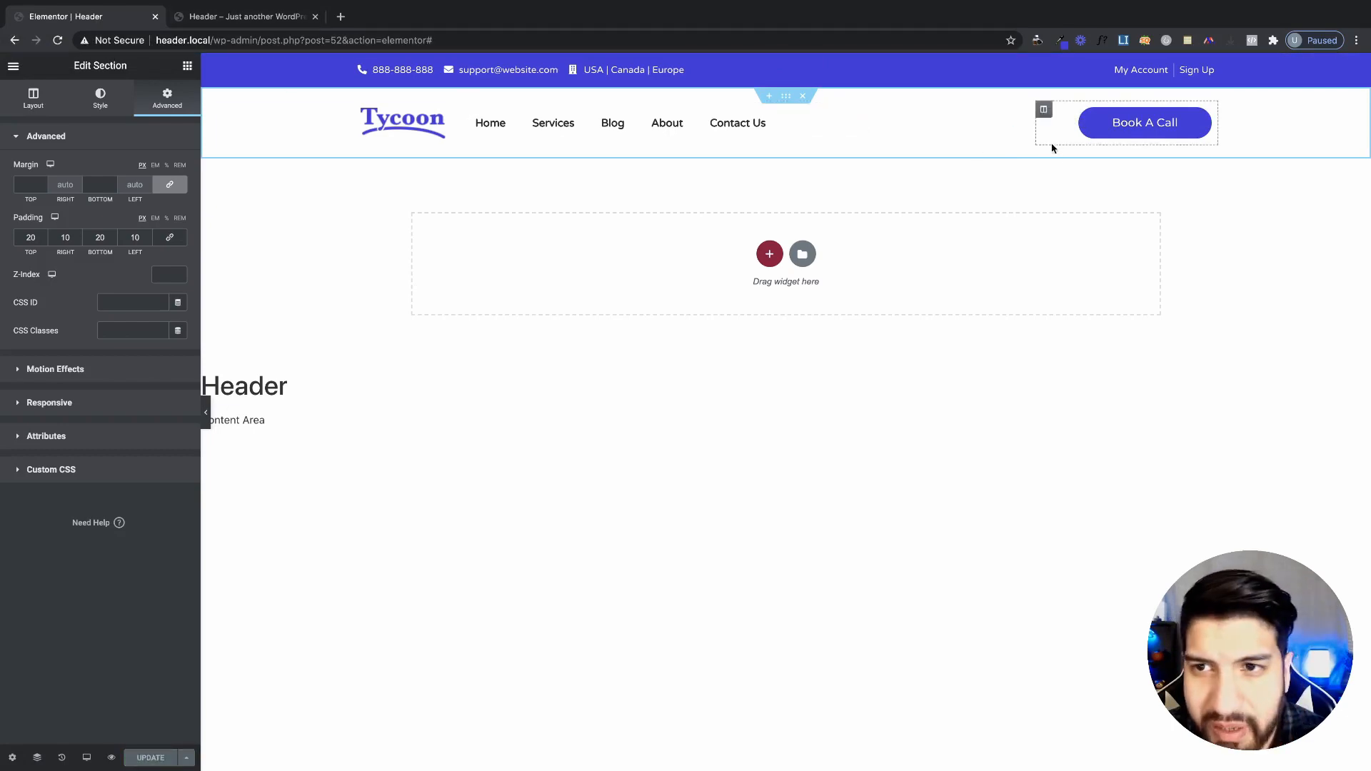
- Reload the live page and narrow its responsive view to 1029 px to check how the Book A Call button fits
click(274, 16)
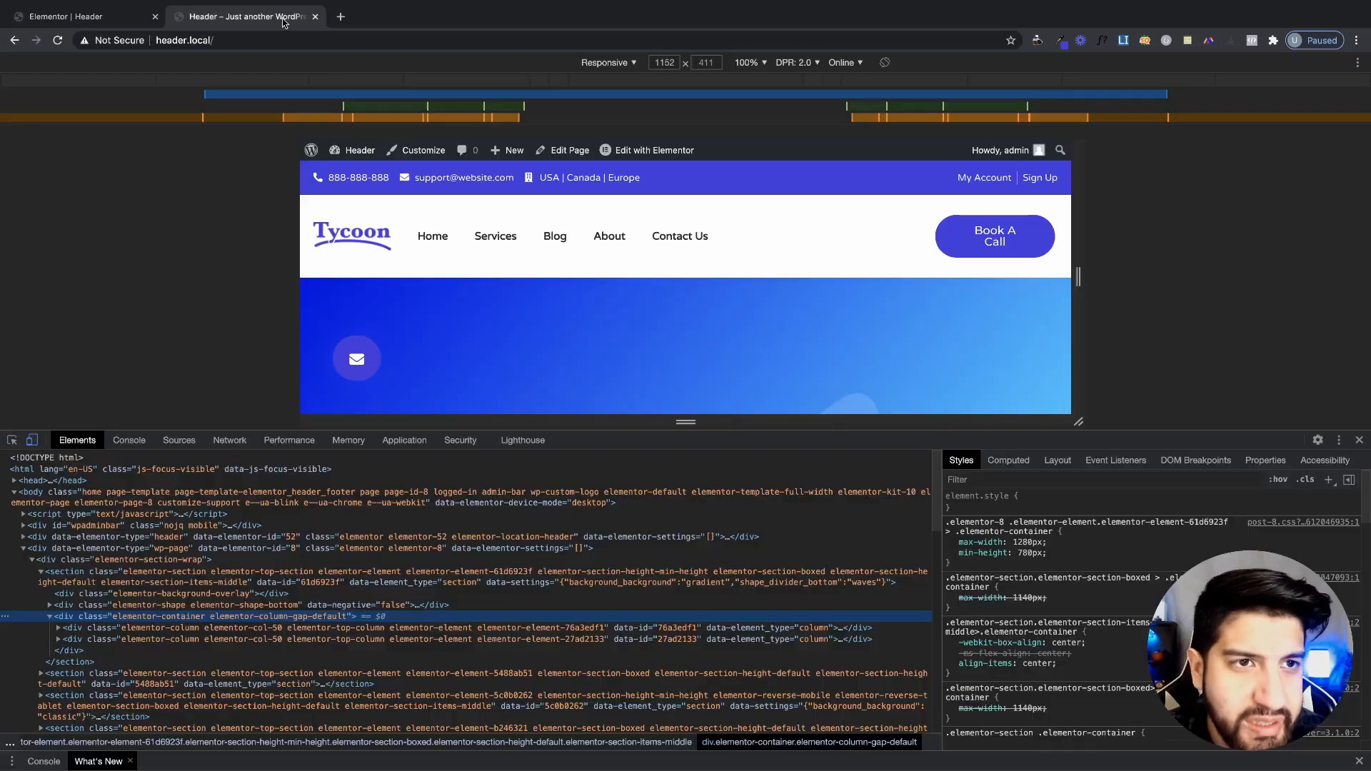
click(57, 40)
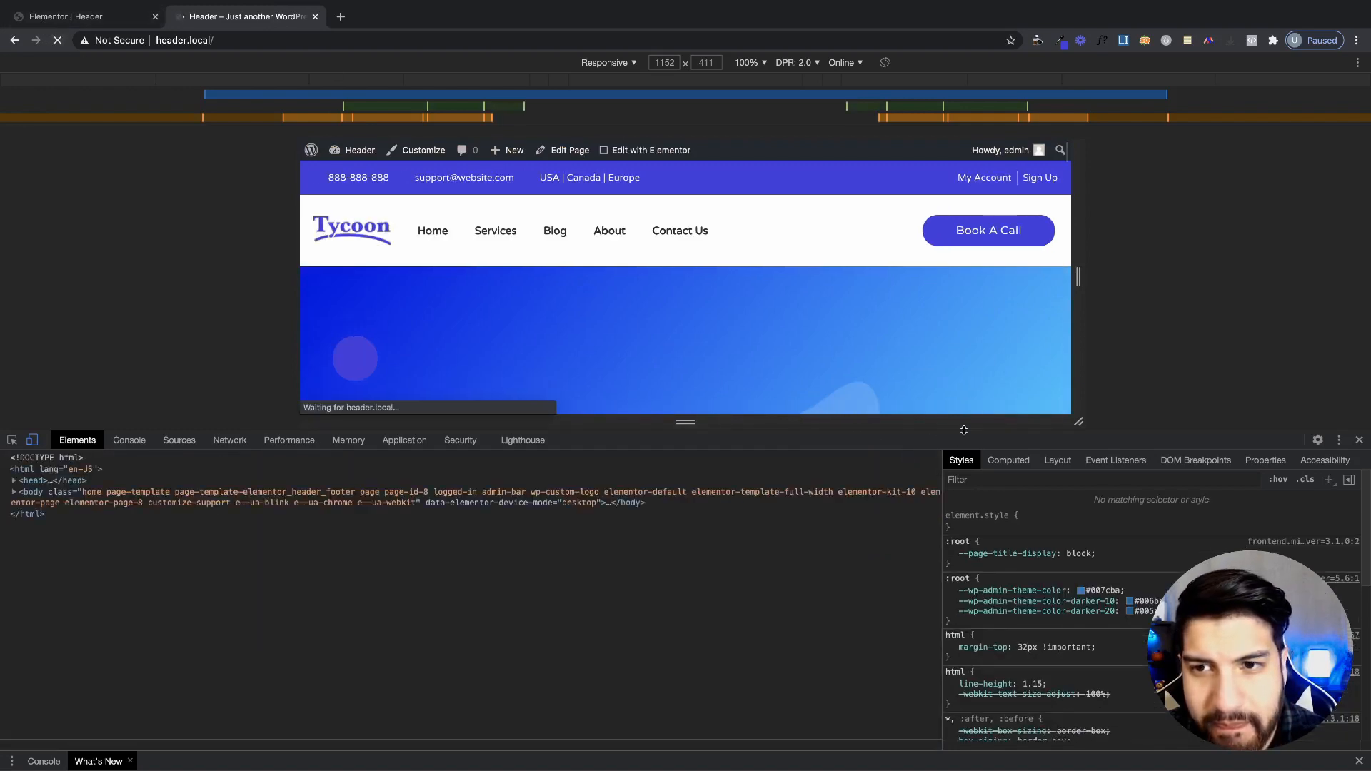
drag(1083, 358, 1038, 364)
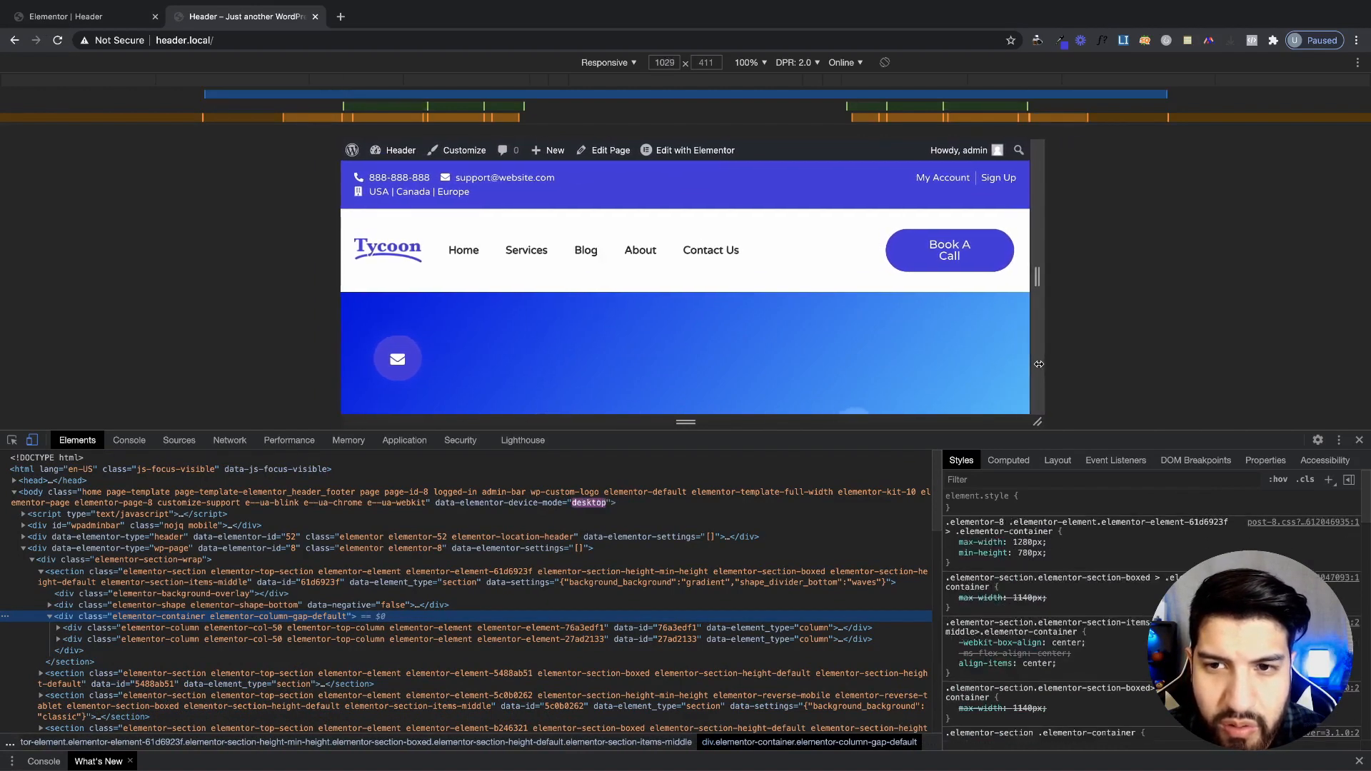
- Back in the Elementor editor, widen the Book A Call column further into the menu column and update the header
click(88, 17)
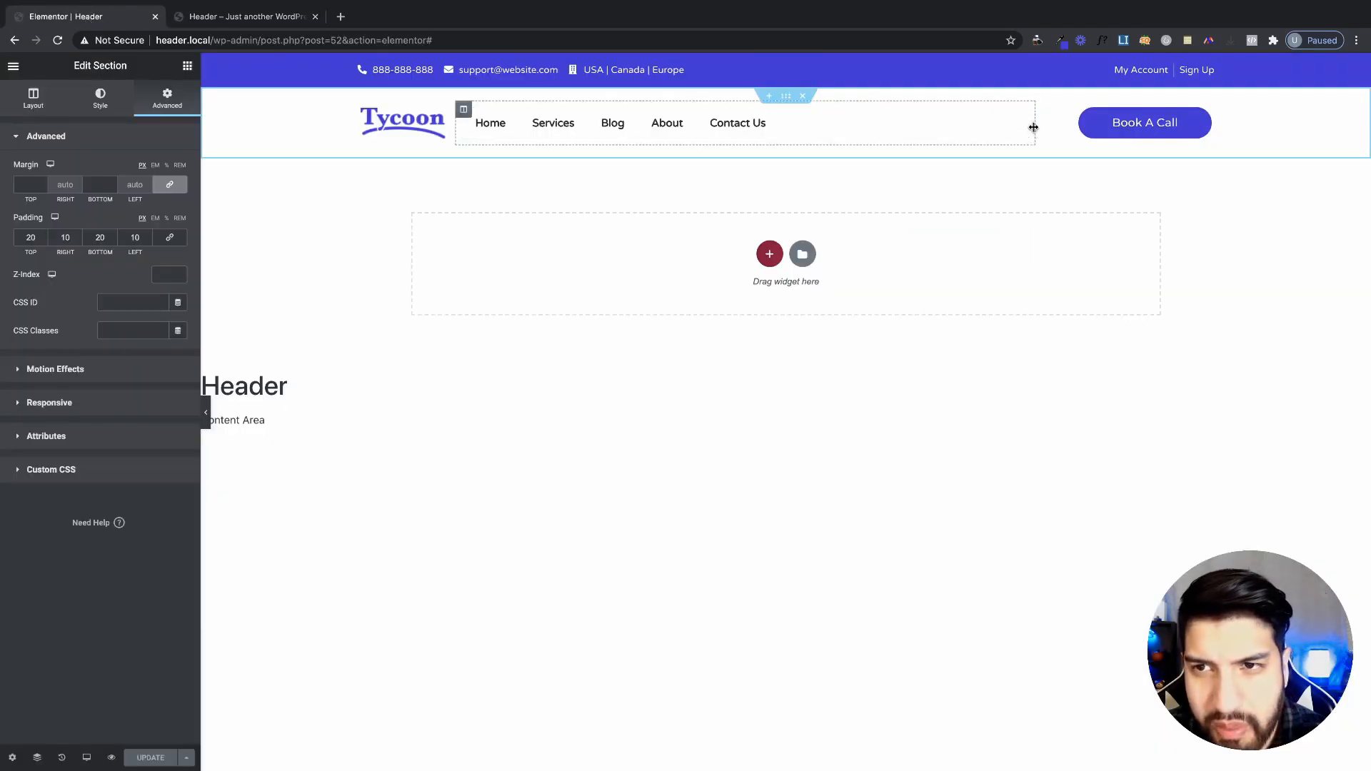
drag(1031, 125, 964, 165)
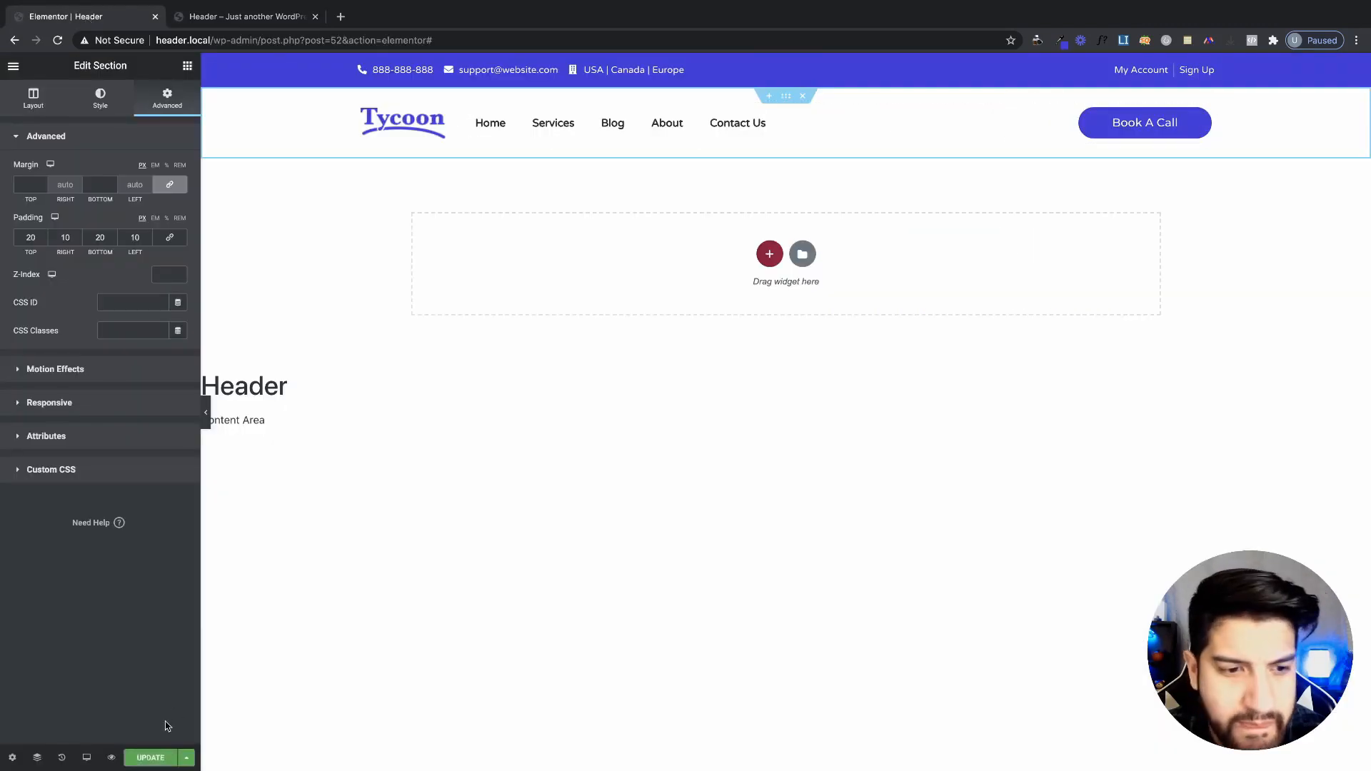
click(150, 758)
- Reload the live page, examine the header at 1038 px in the responsive view, and close the developer tools
click(243, 17)
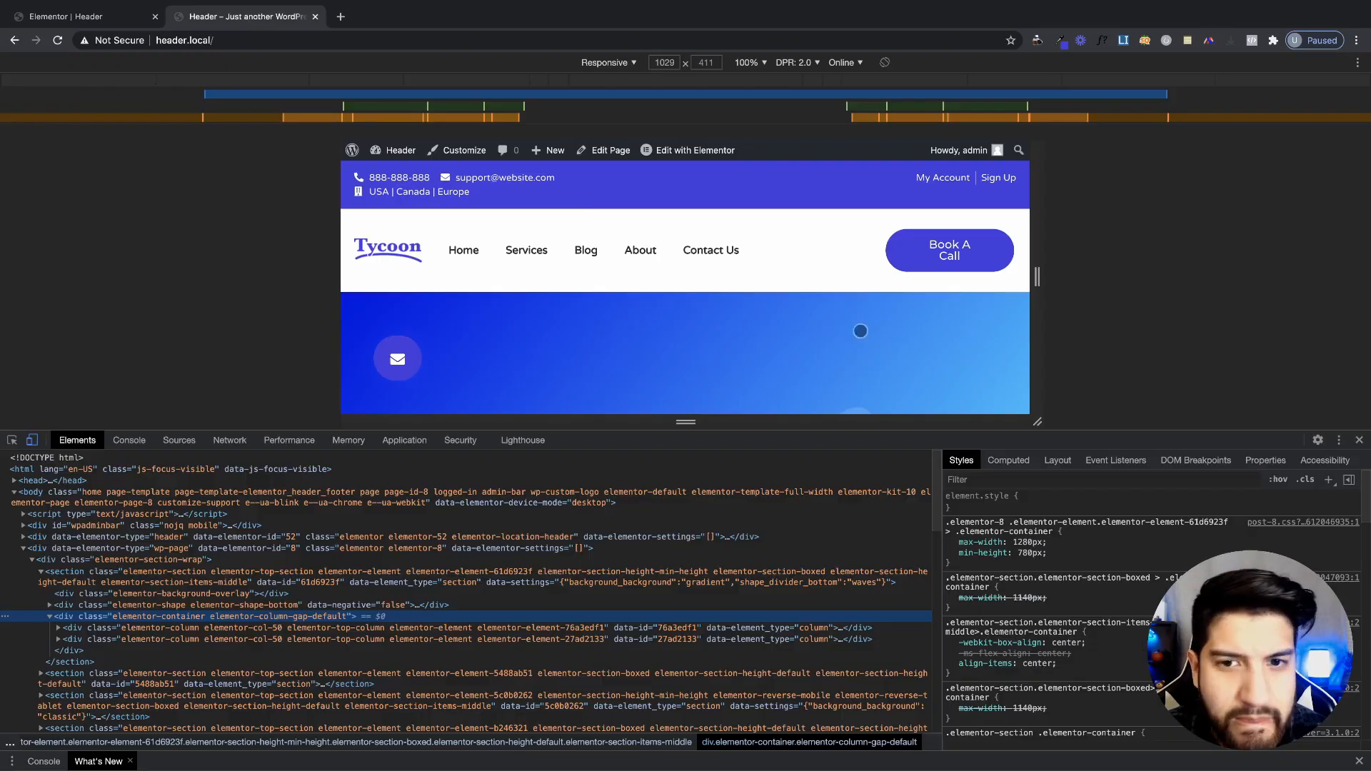
click(61, 43)
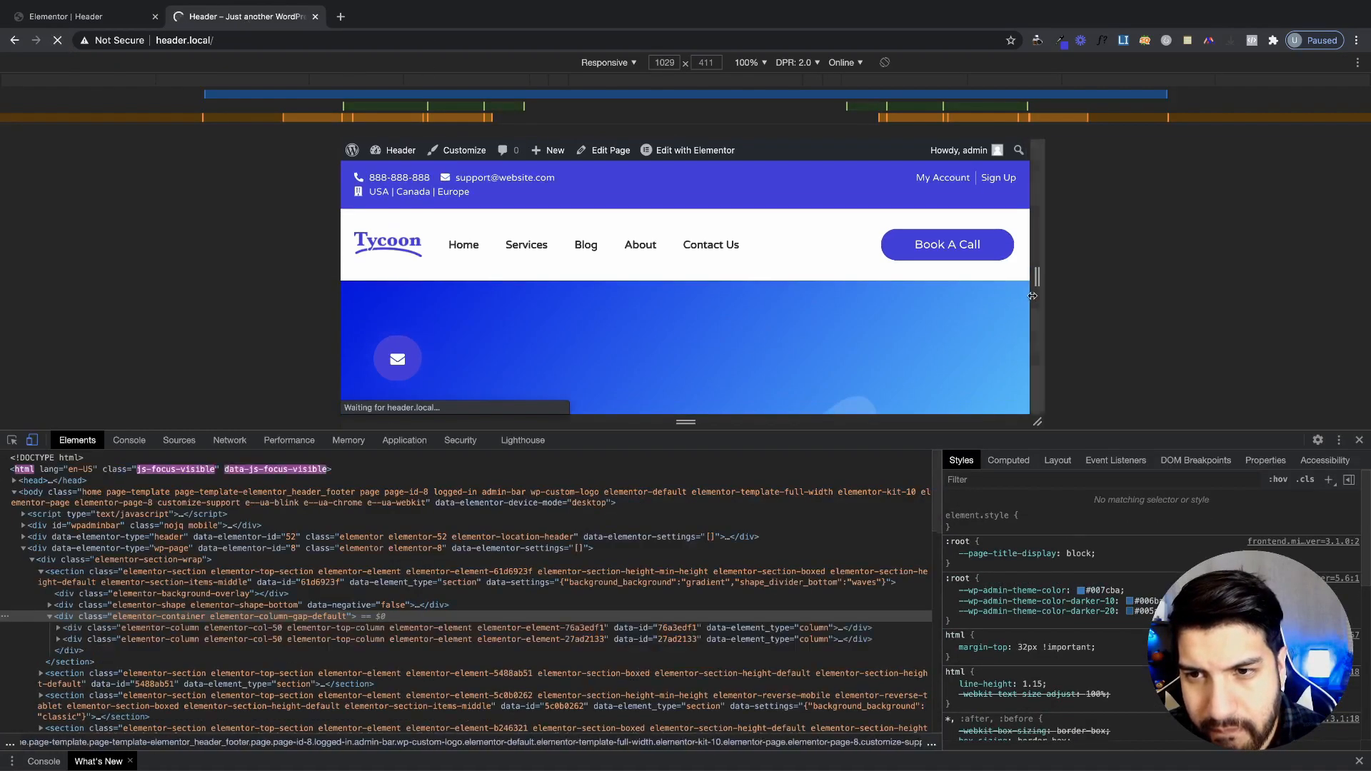
mouse_move(1032, 296)
mouse_down()
mouse_move(1270, 297)
mouse_move(1040, 285)
mouse_move(1288, 320)
mouse_move(1037, 315)
mouse_up()
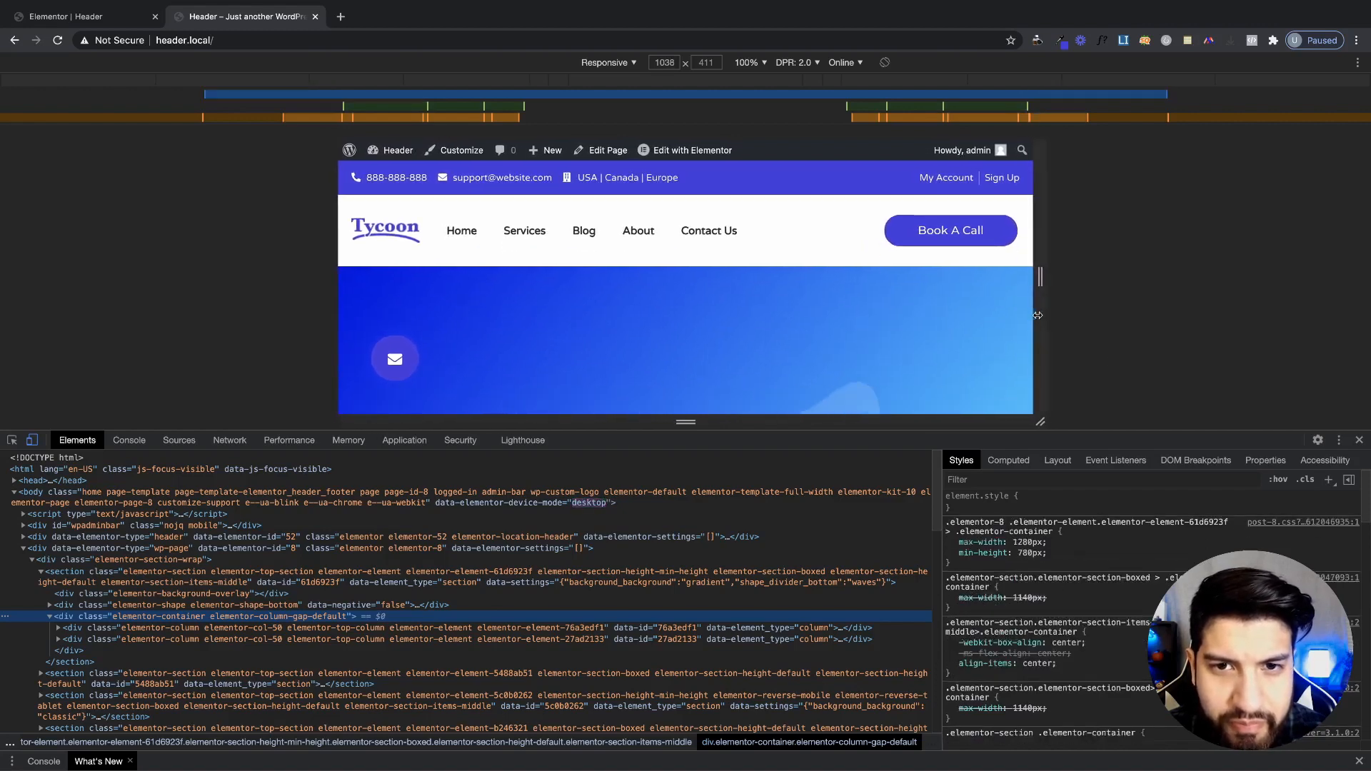
click(1358, 442)
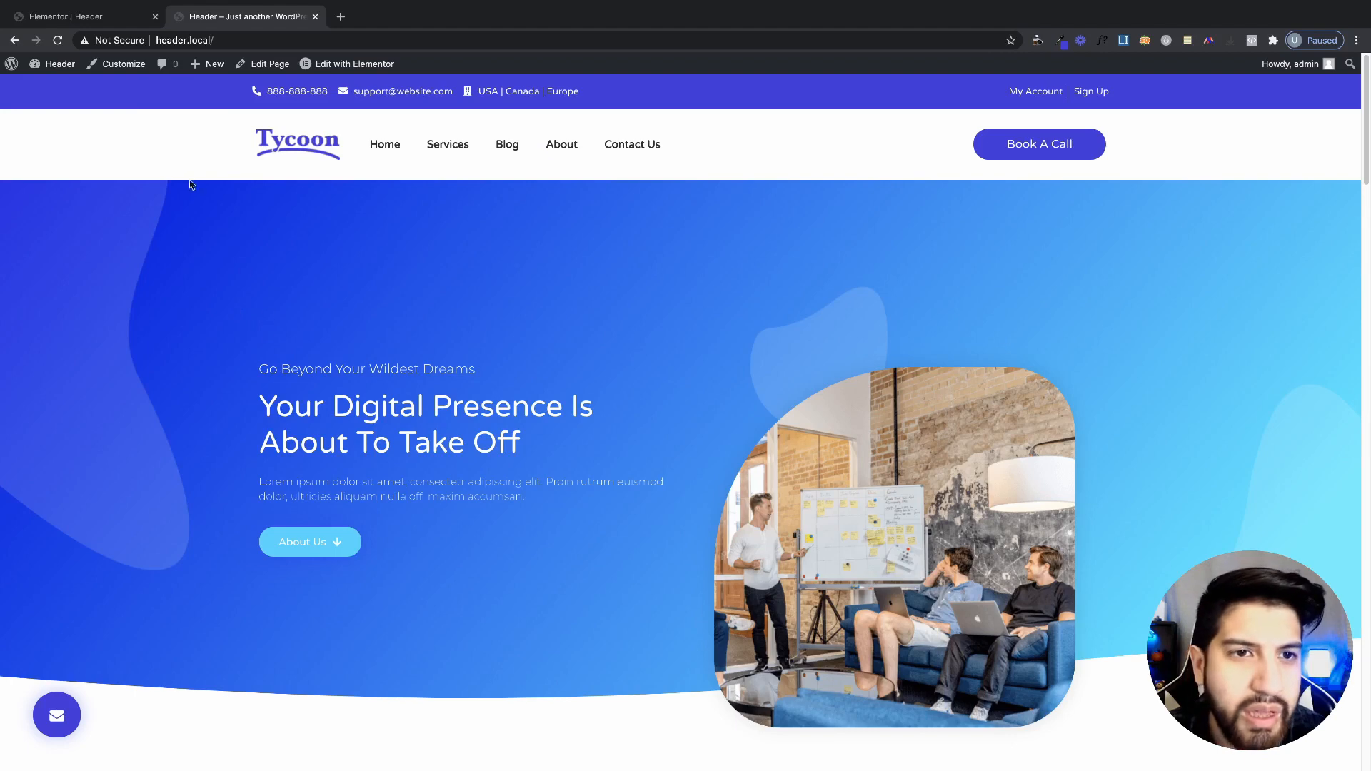
- Reopen the developer tools on the live page and narrow the responsive view to 990 px to examine the collapsed menu
click(98, 22)
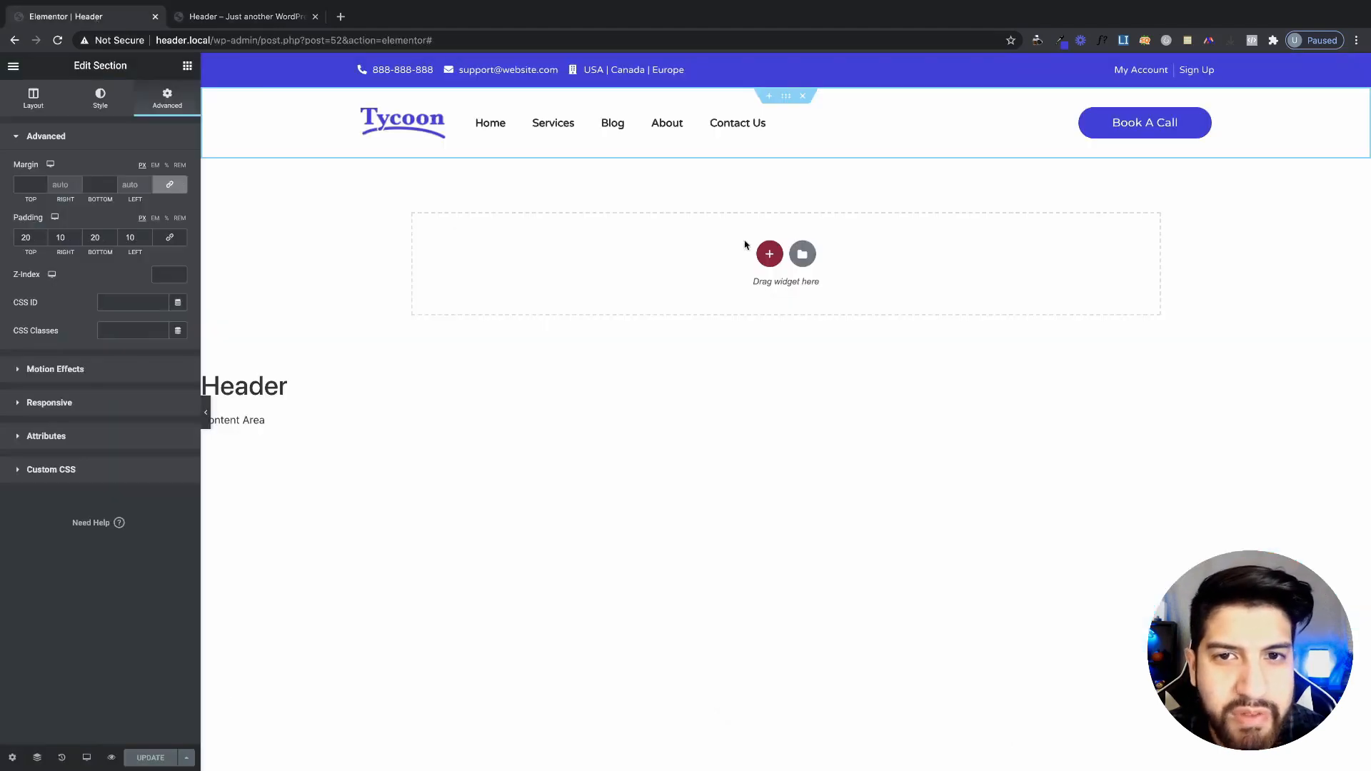
click(270, 24)
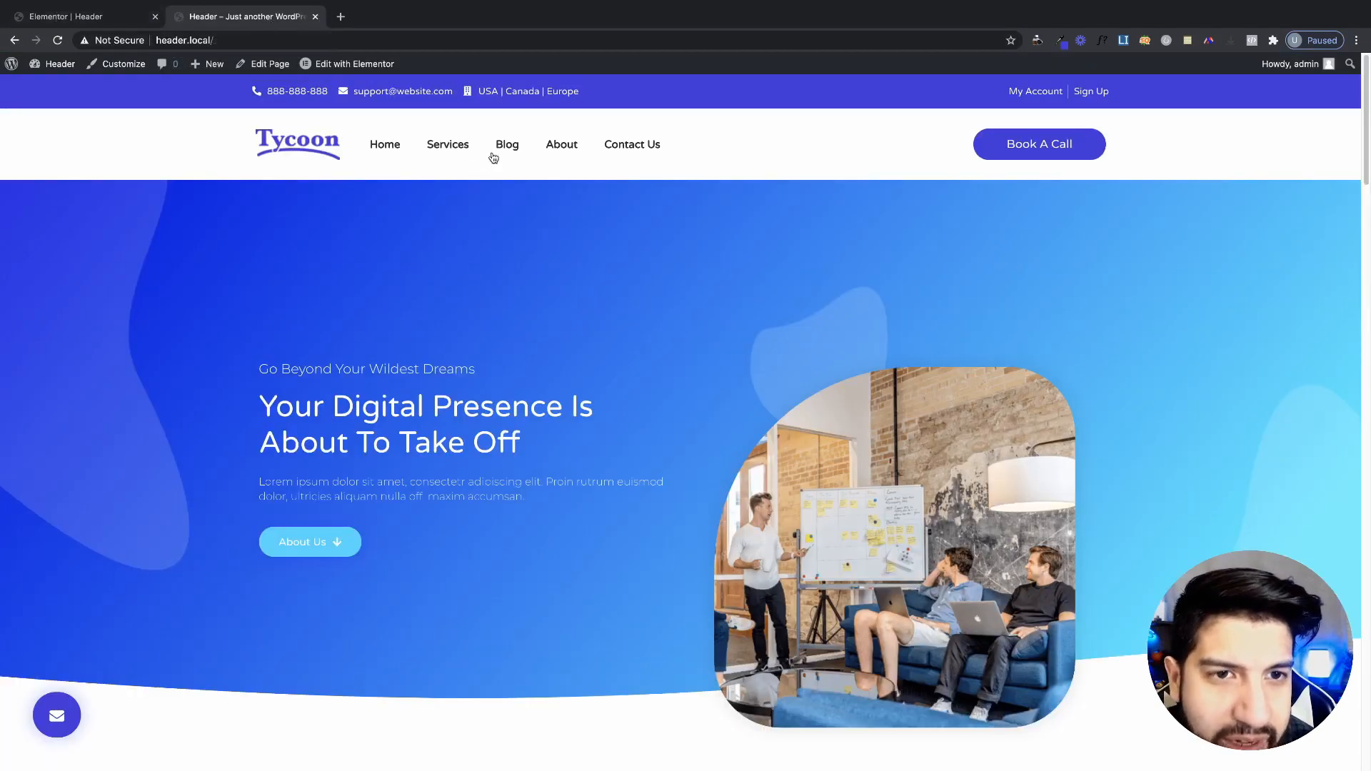
right_click(953, 369)
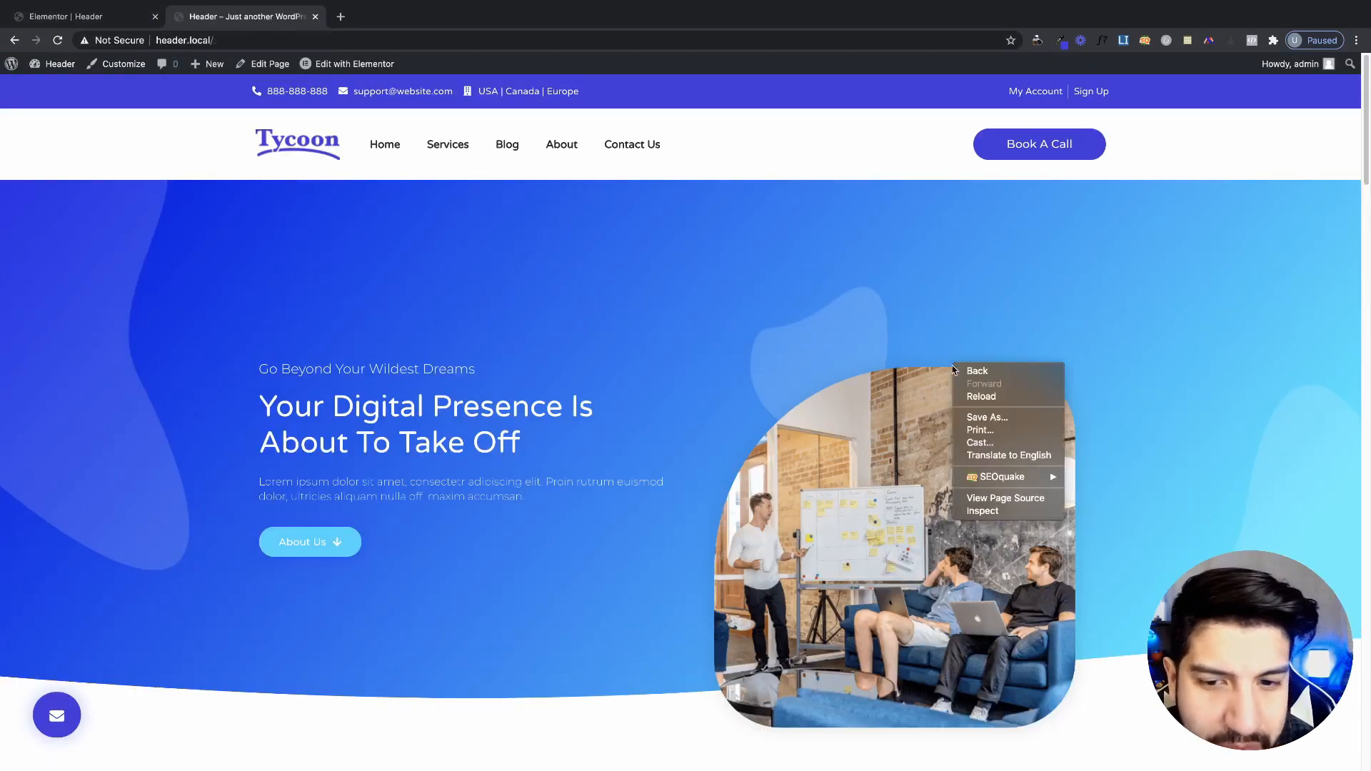
click(1026, 513)
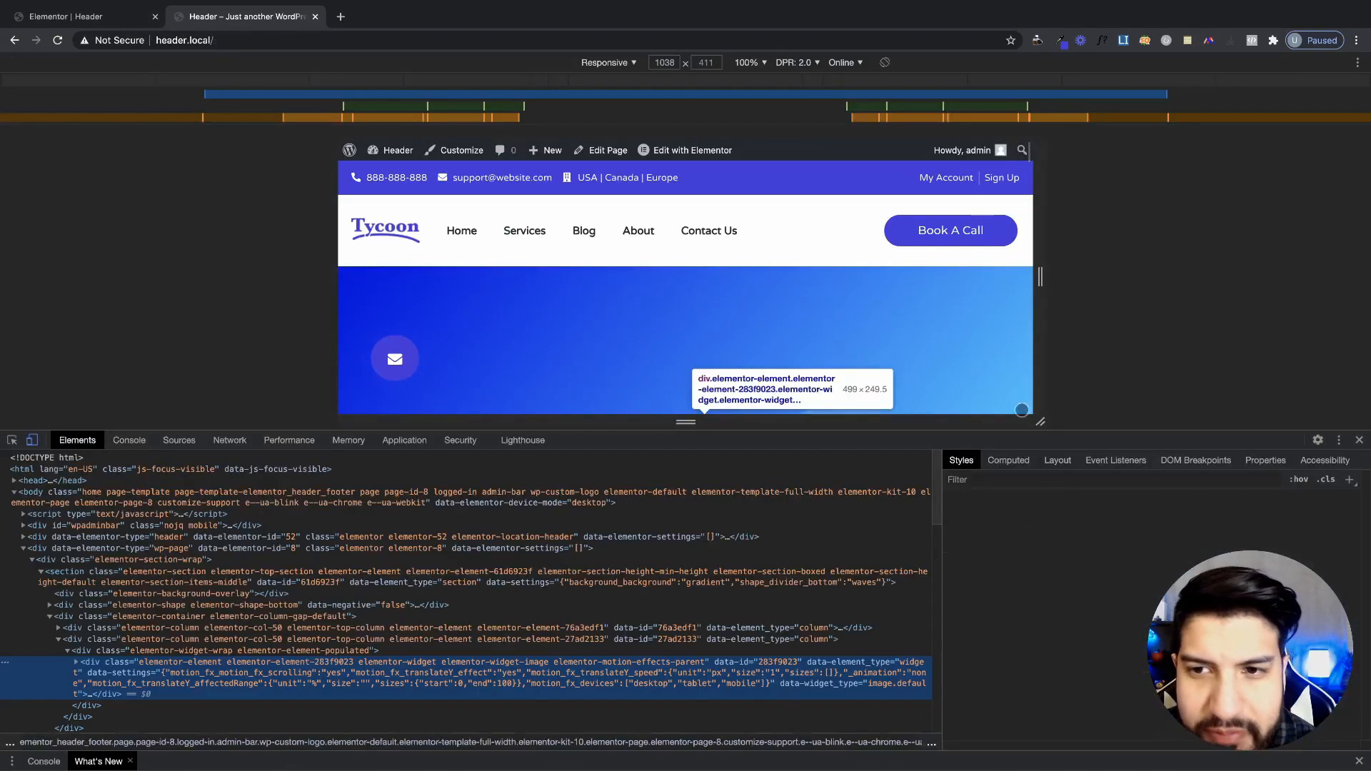
drag(1043, 384, 1026, 385)
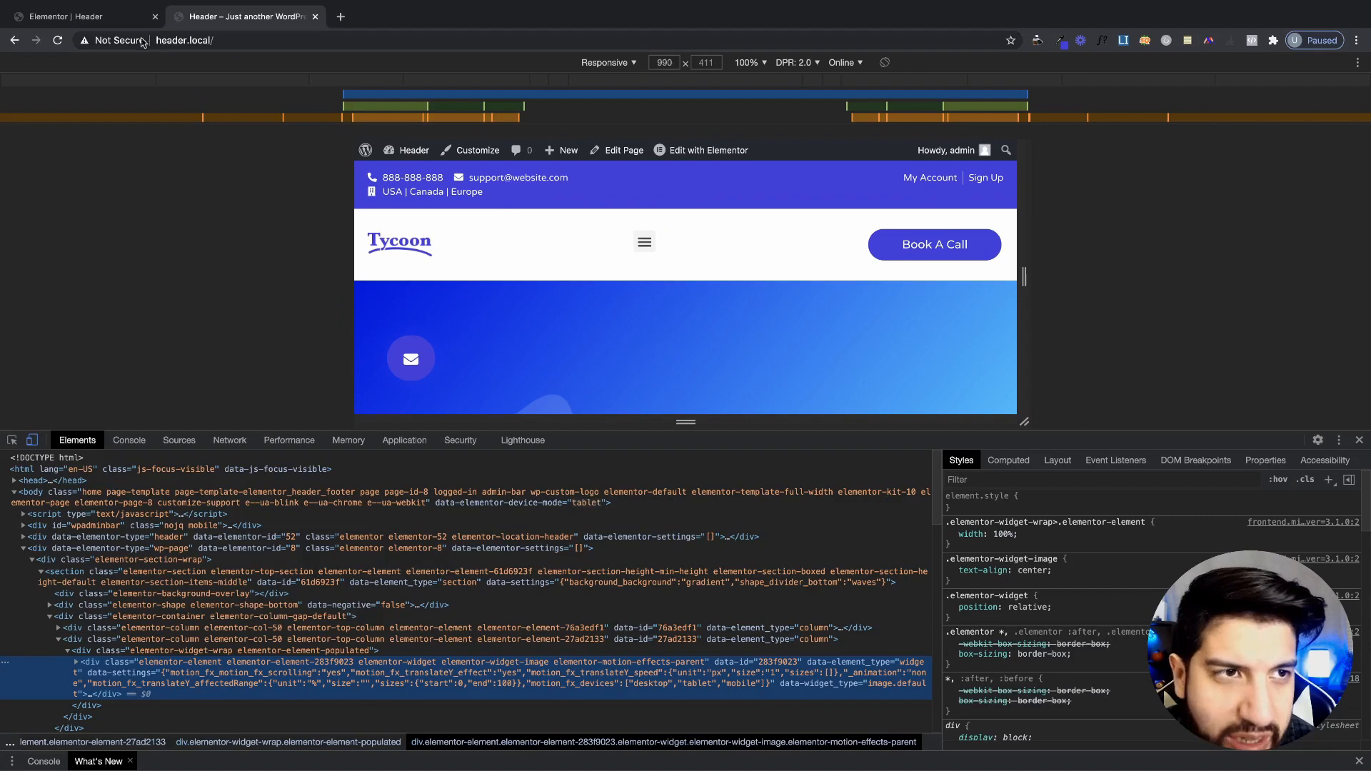
- Set the navigation menu's mobile dropdown breakpoint to Mobile (< 768px) in the Elementor editor and update the header
click(100, 19)
click(628, 128)
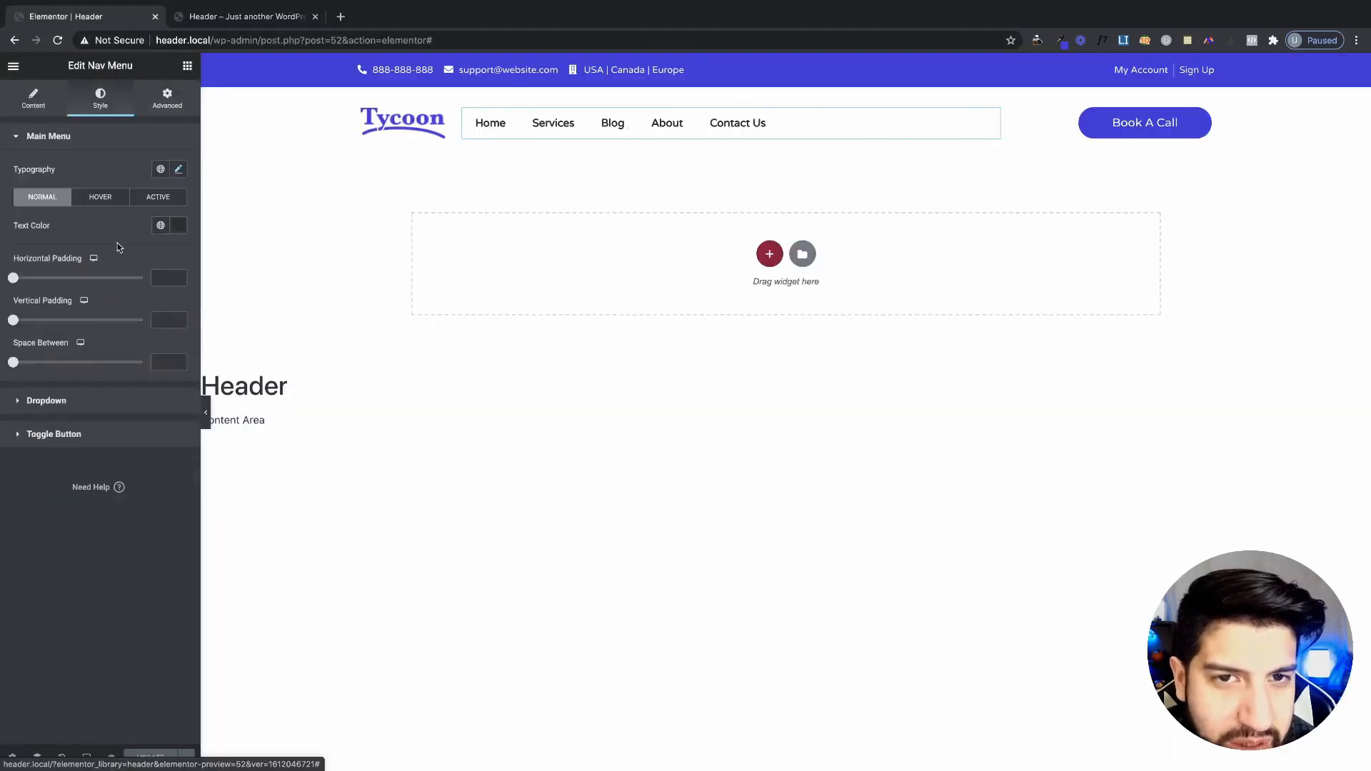
click(30, 106)
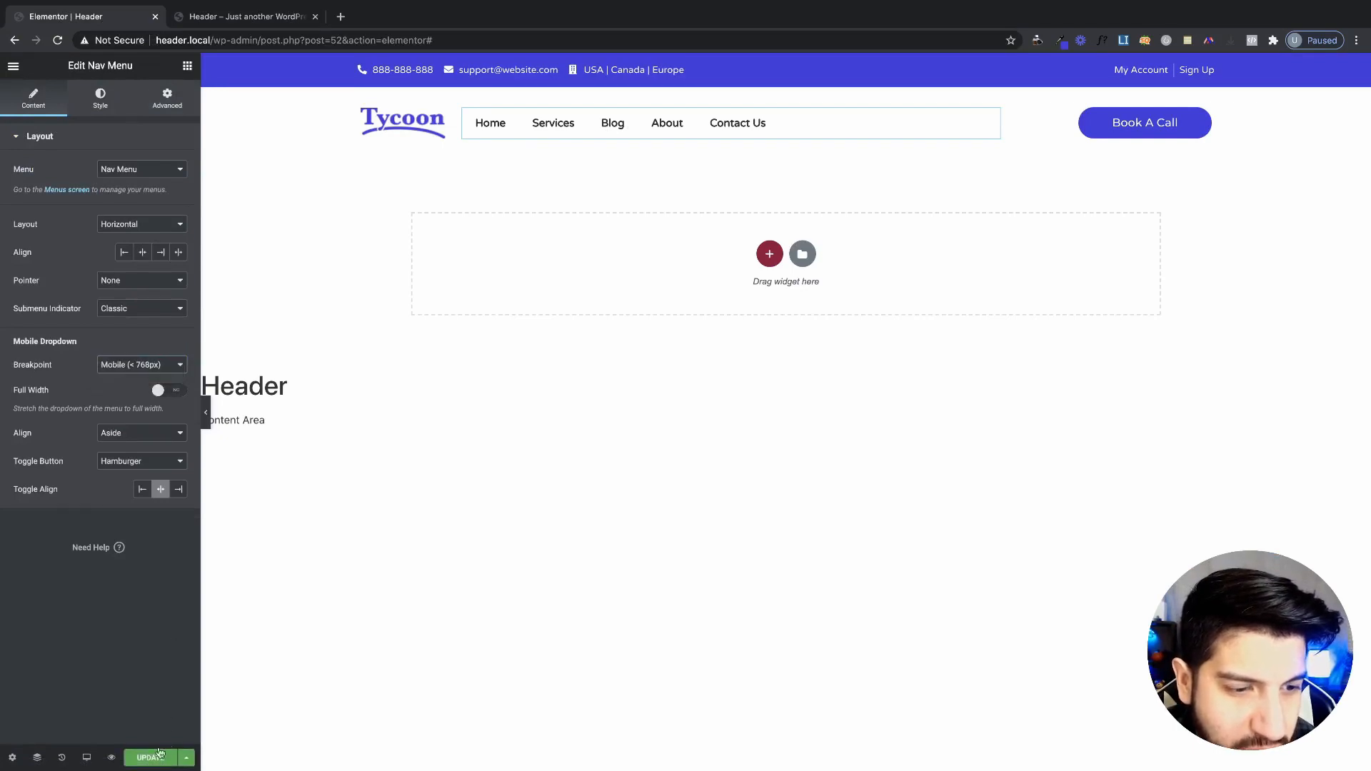
- Reload the live page and resize its responsive view to 785 px and 933 px to examine the uncollapsed menu
click(232, 15)
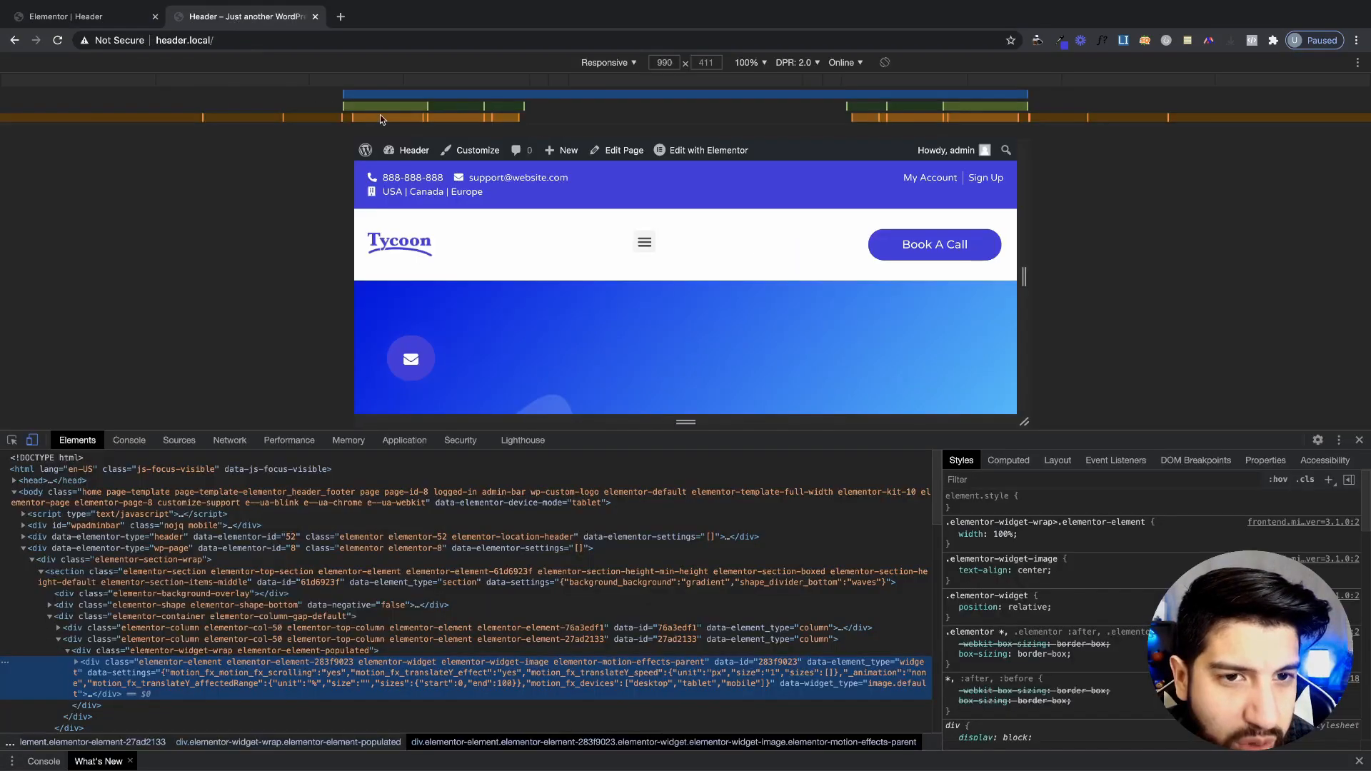
click(205, 39)
key(Return)
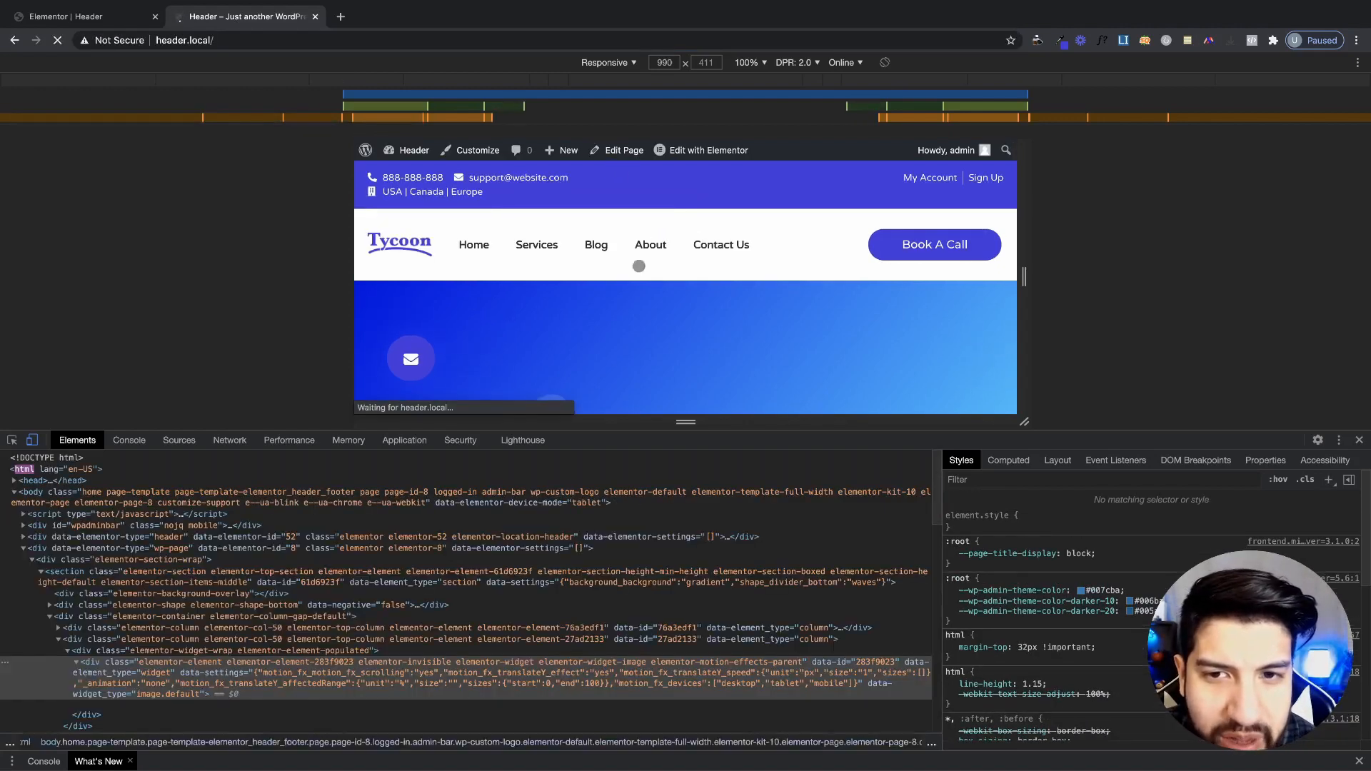
drag(1023, 274, 957, 266)
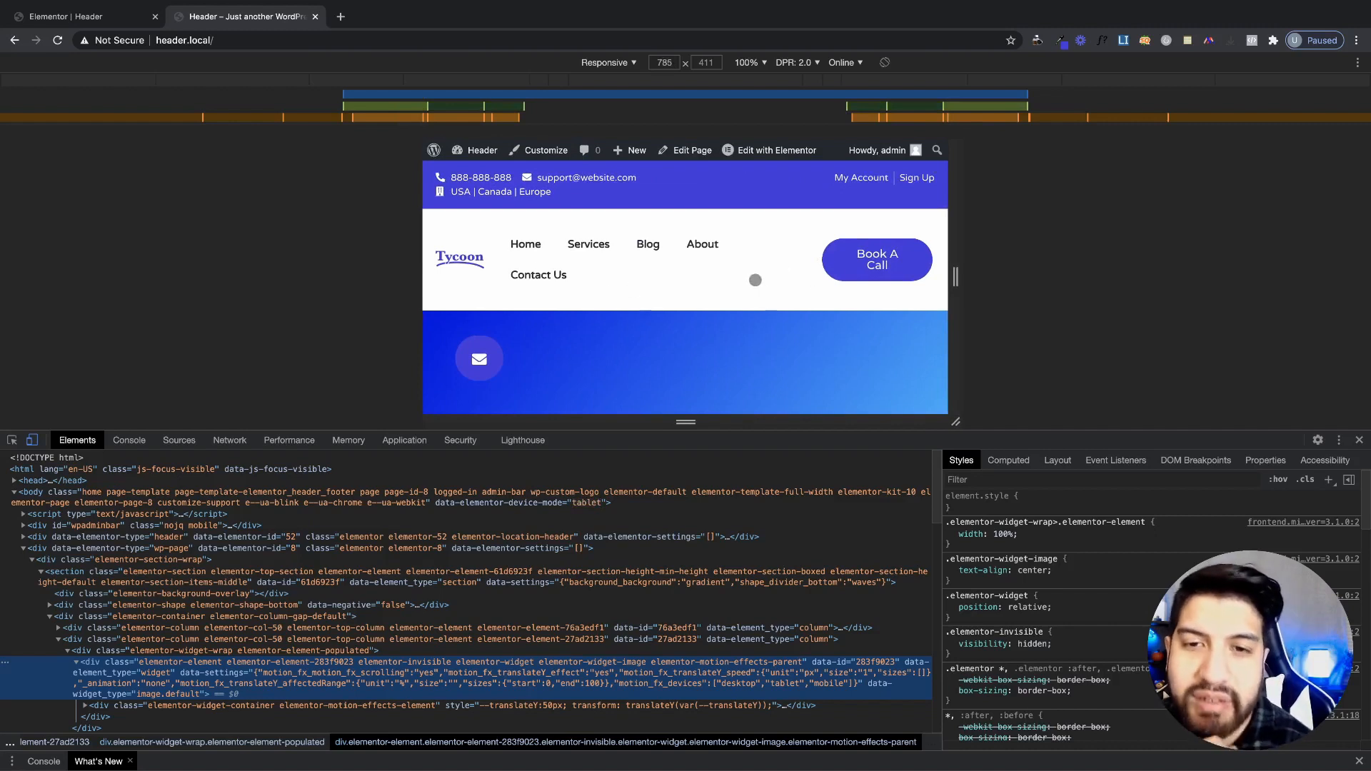
drag(955, 277, 1016, 294)
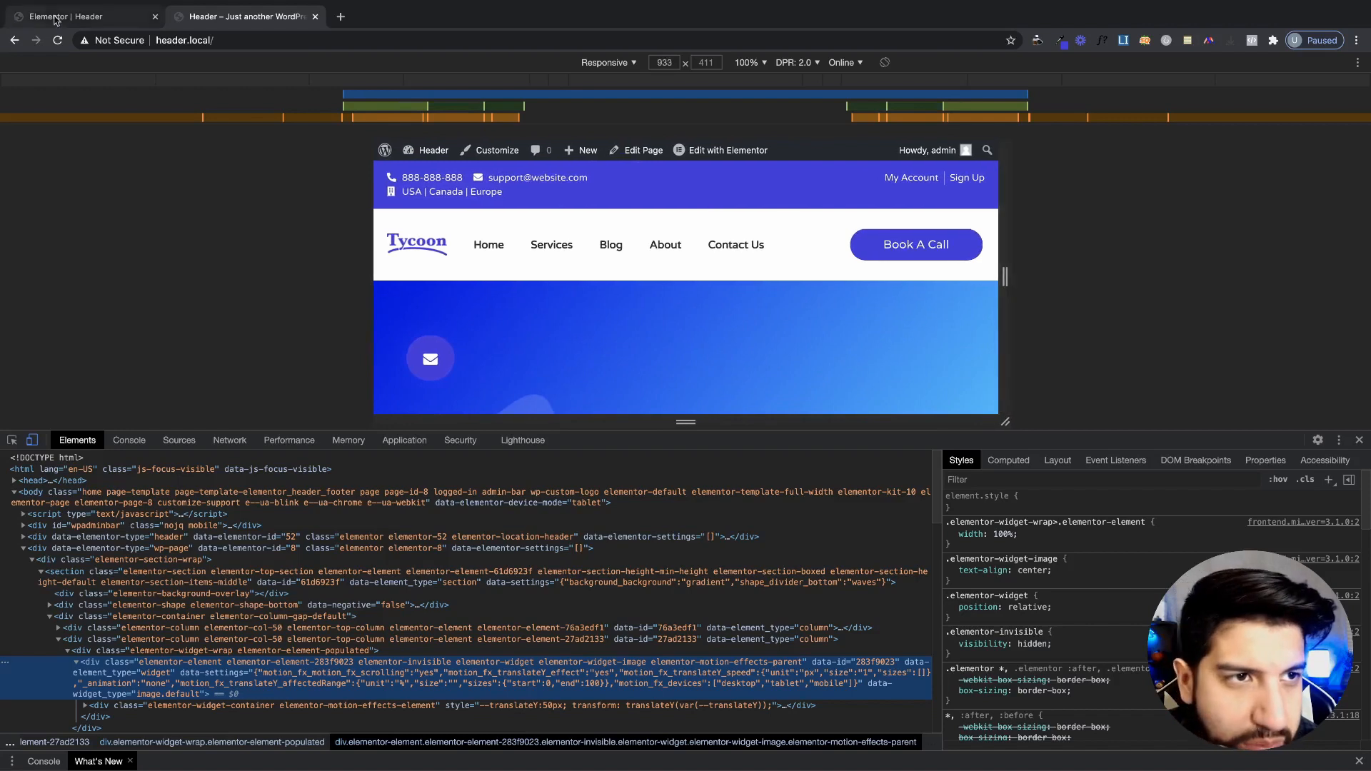
- Set the navigation menu's mobile dropdown breakpoint to Tablet (< 1025px), update the header, and close the live page
click(71, 16)
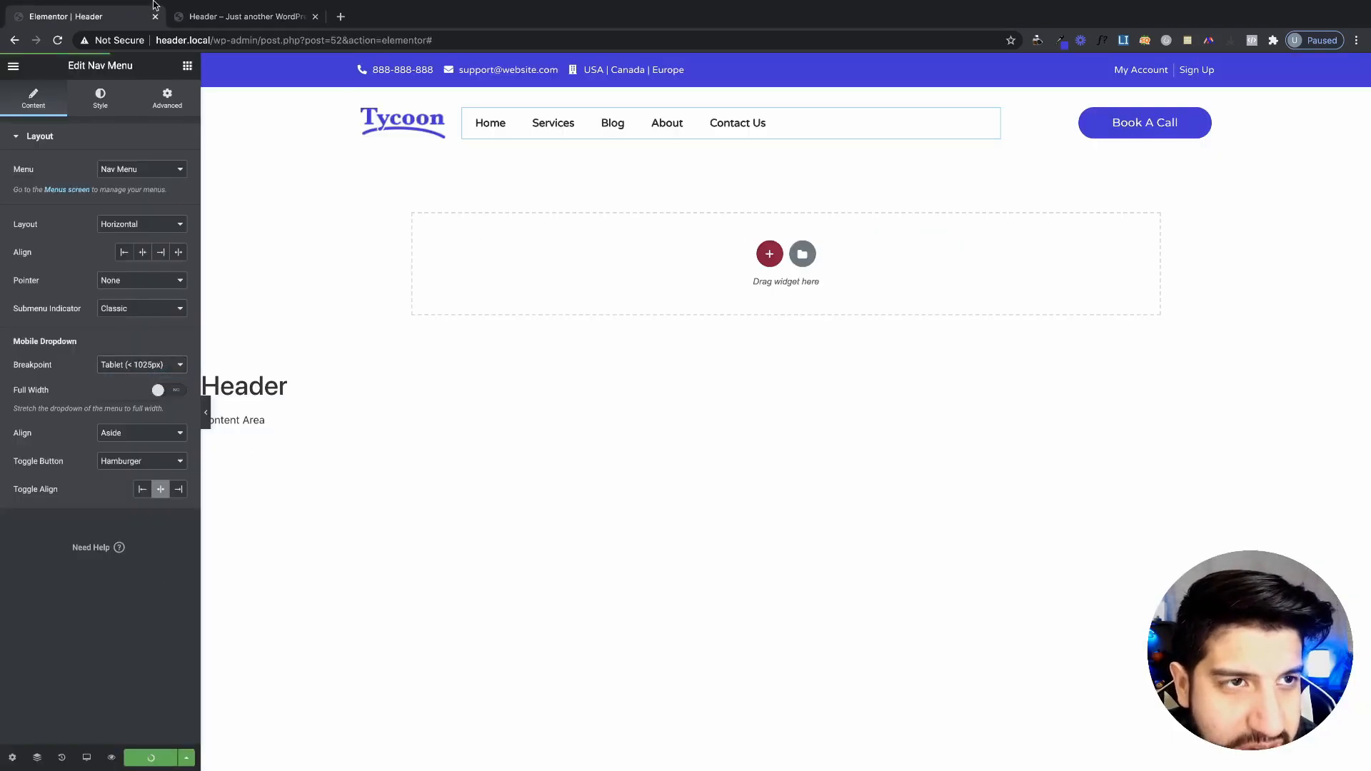
click(213, 22)
click(204, 40)
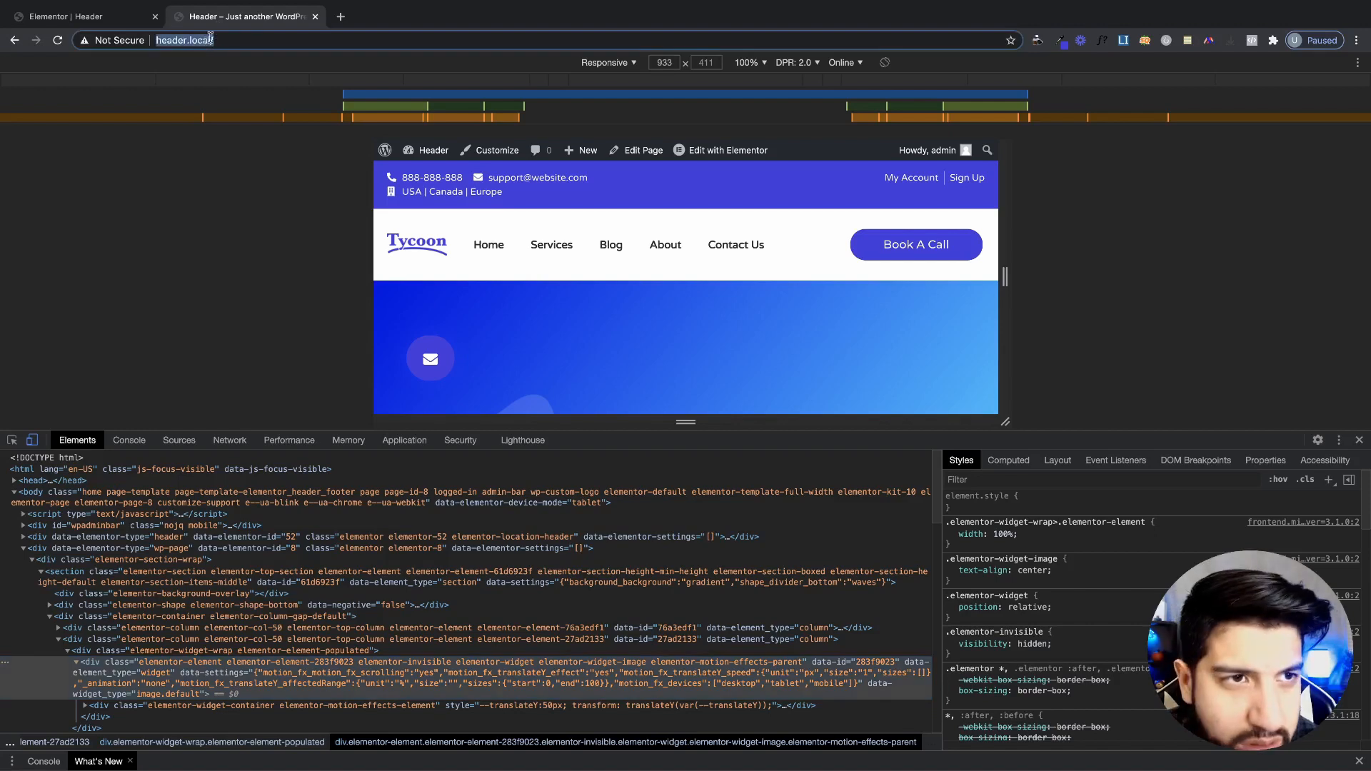
click(137, 16)
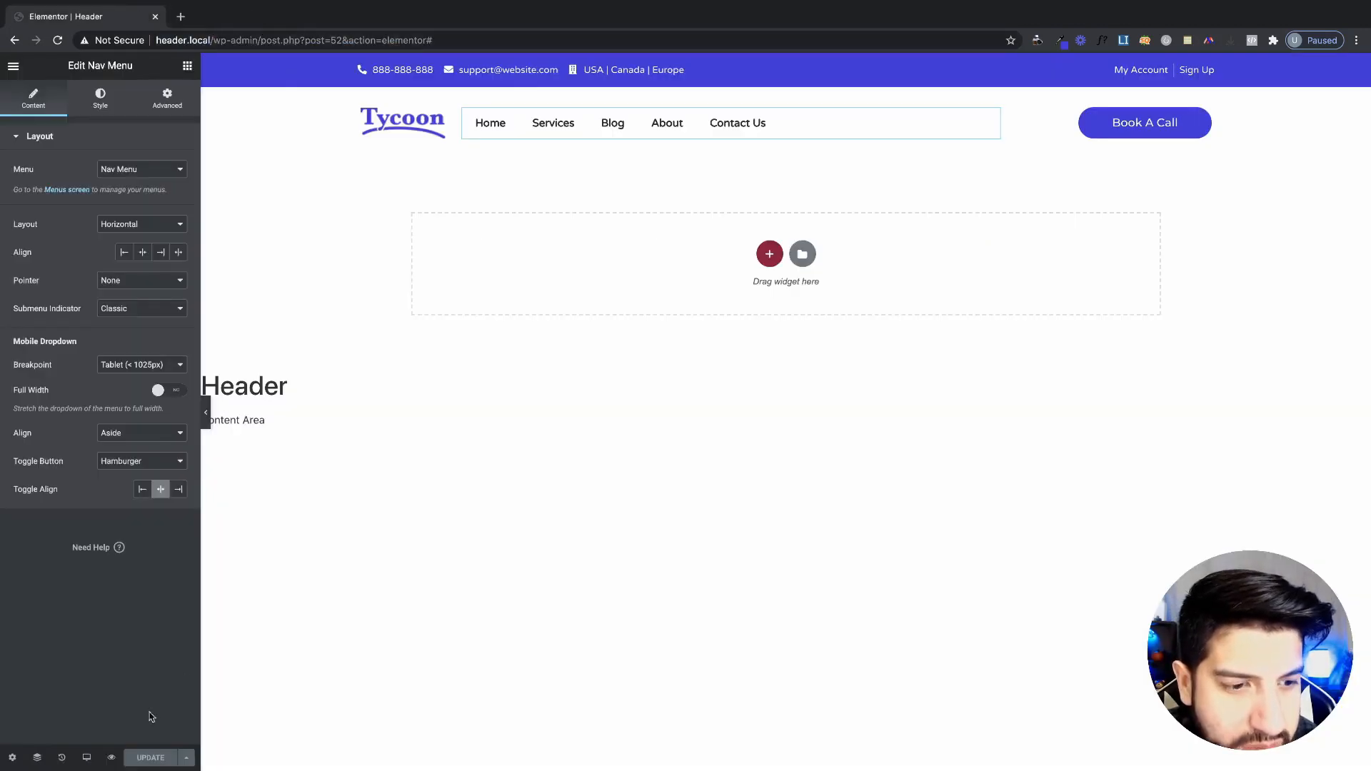
- Preview the header on the live site and inspect its responsive layout at a width of about 929 px
click(139, 733)
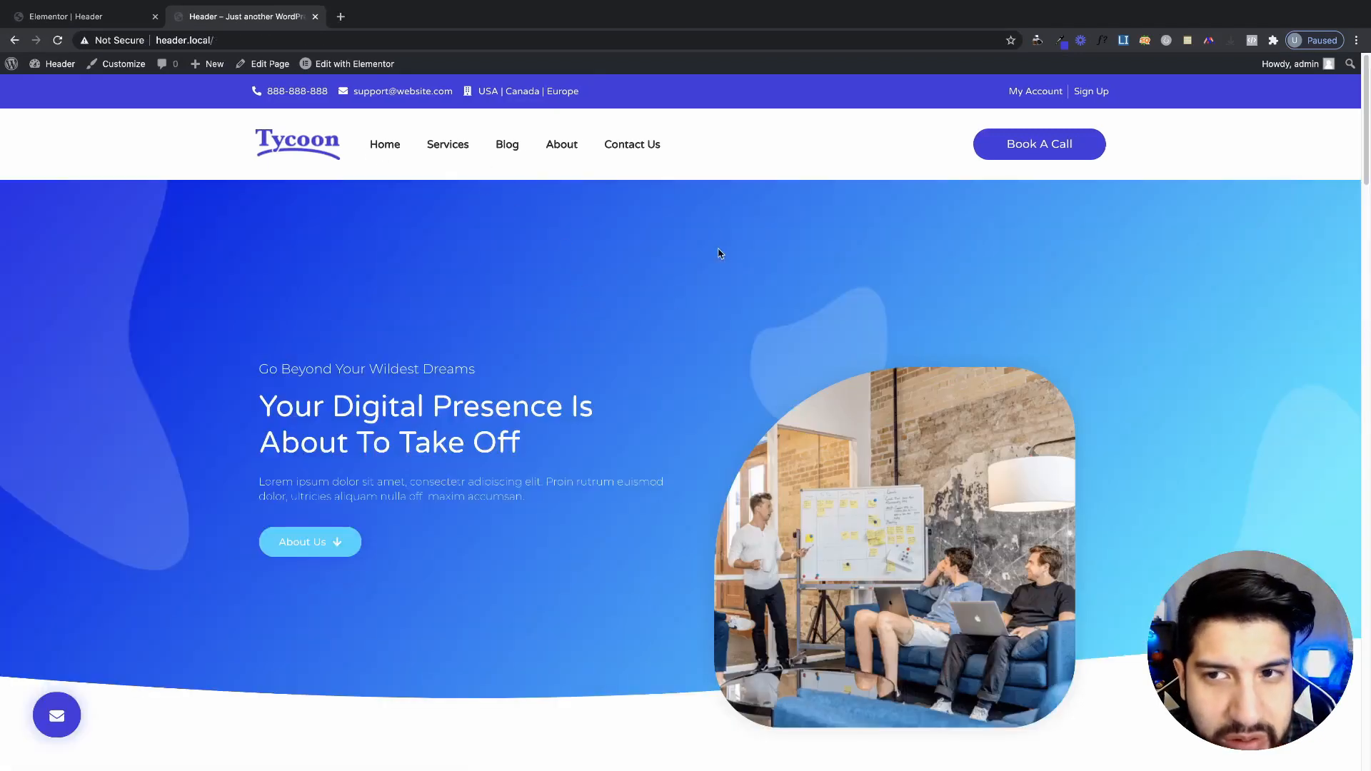
right_click(790, 374)
click(804, 516)
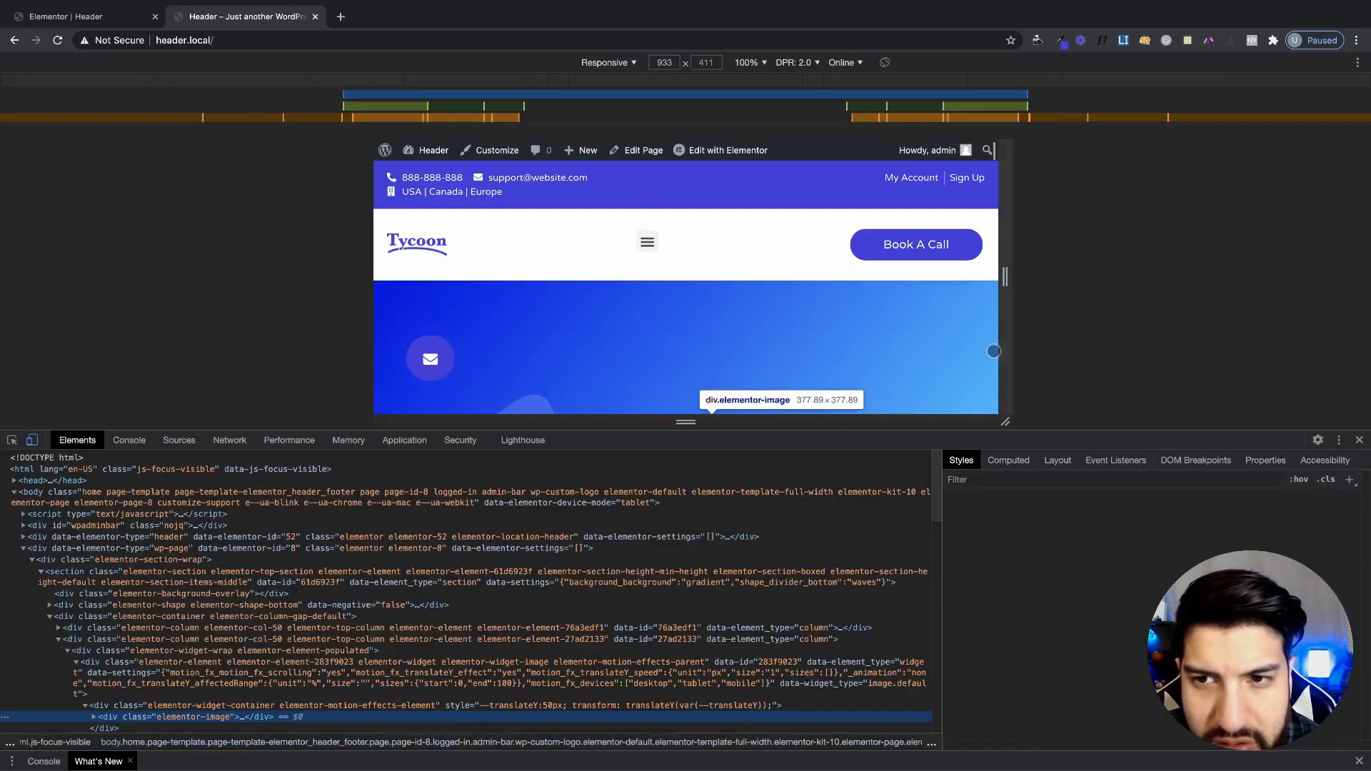
mouse_move(1005, 335)
mouse_down()
mouse_move(1038, 327)
mouse_move(1009, 328)
mouse_up()
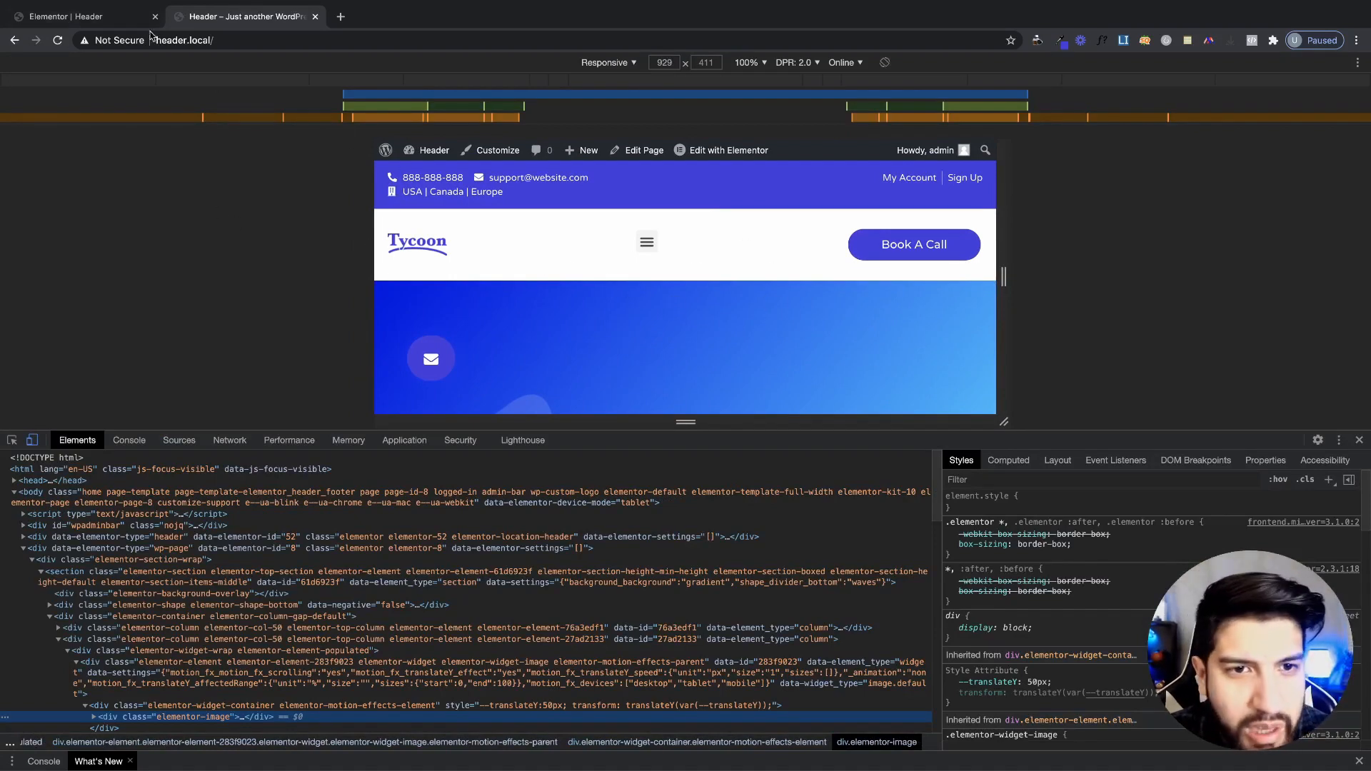
- Return to the header editor, switch it to the tablet view, and set the contact details column's vertical alignment to Middle
click(95, 22)
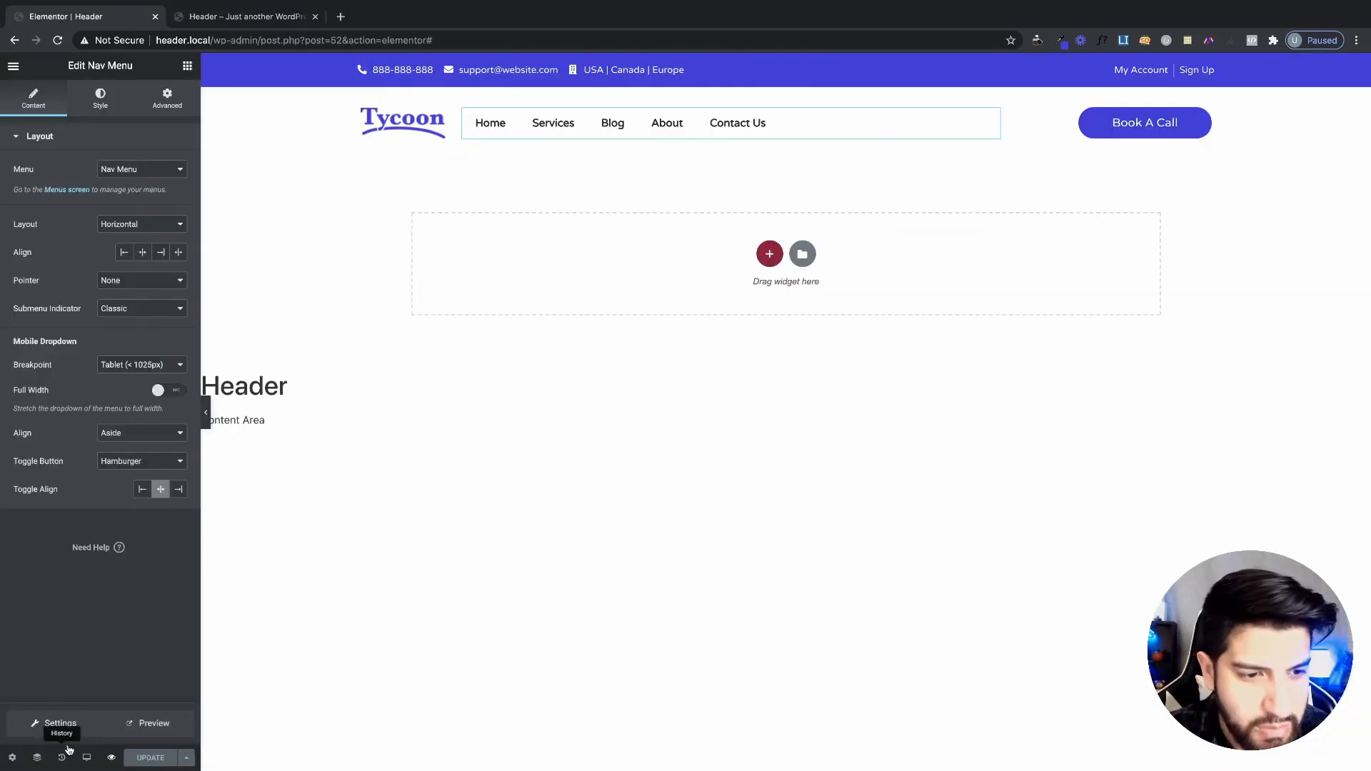
click(86, 758)
click(93, 698)
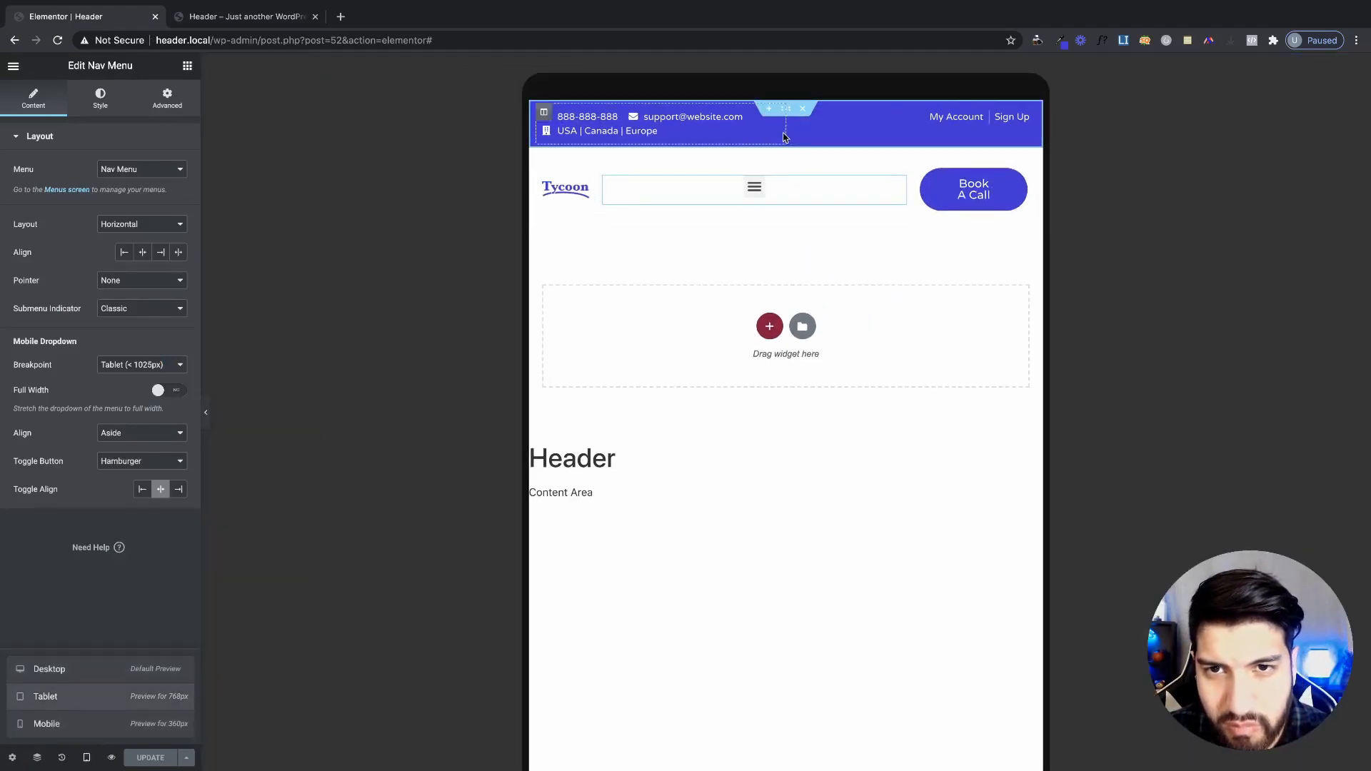
click(544, 113)
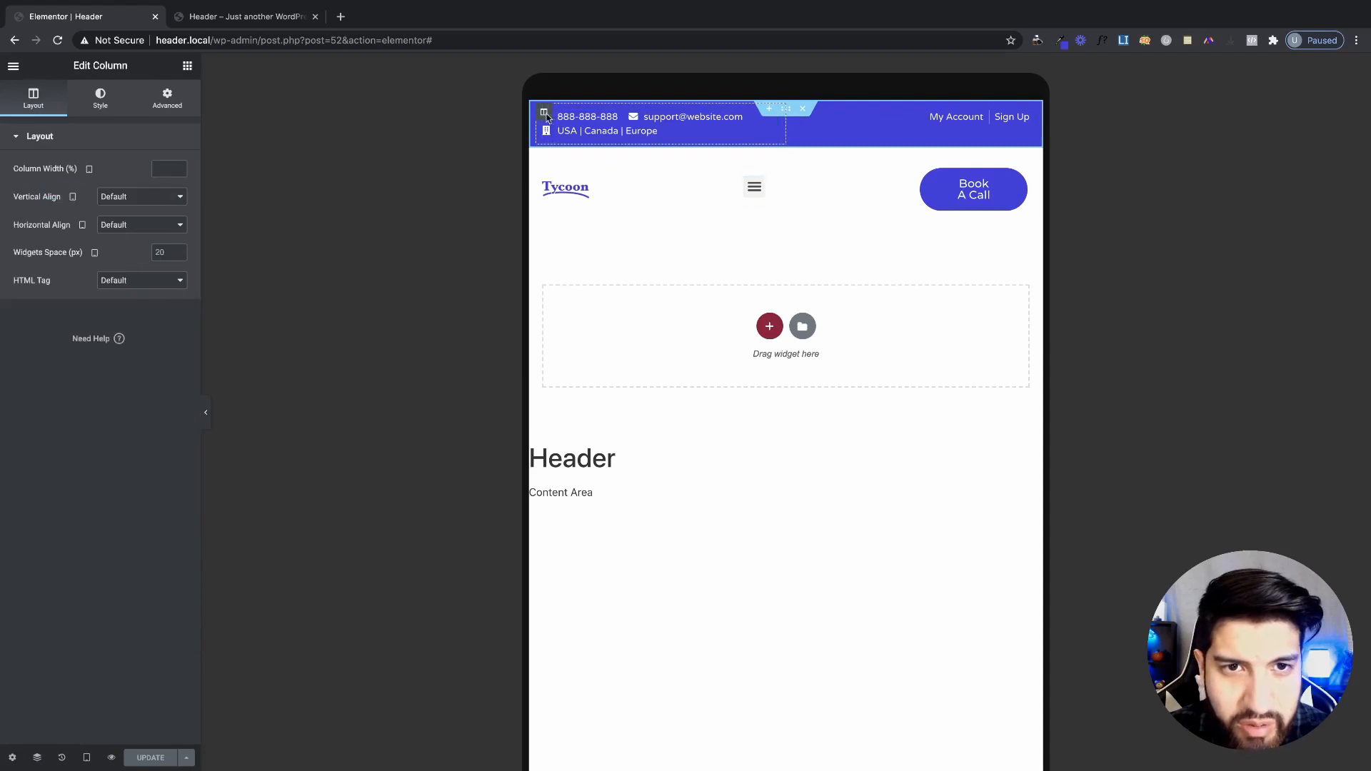
click(159, 200)
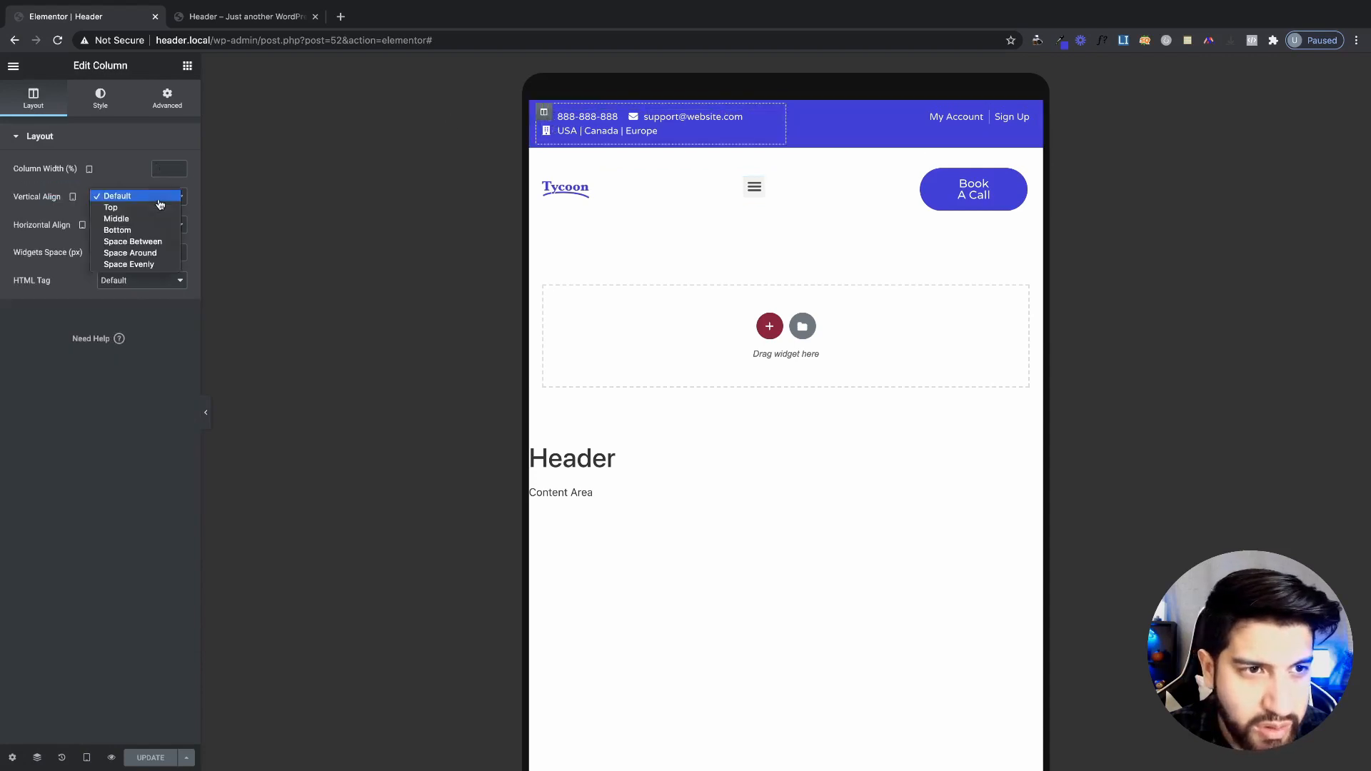
click(154, 222)
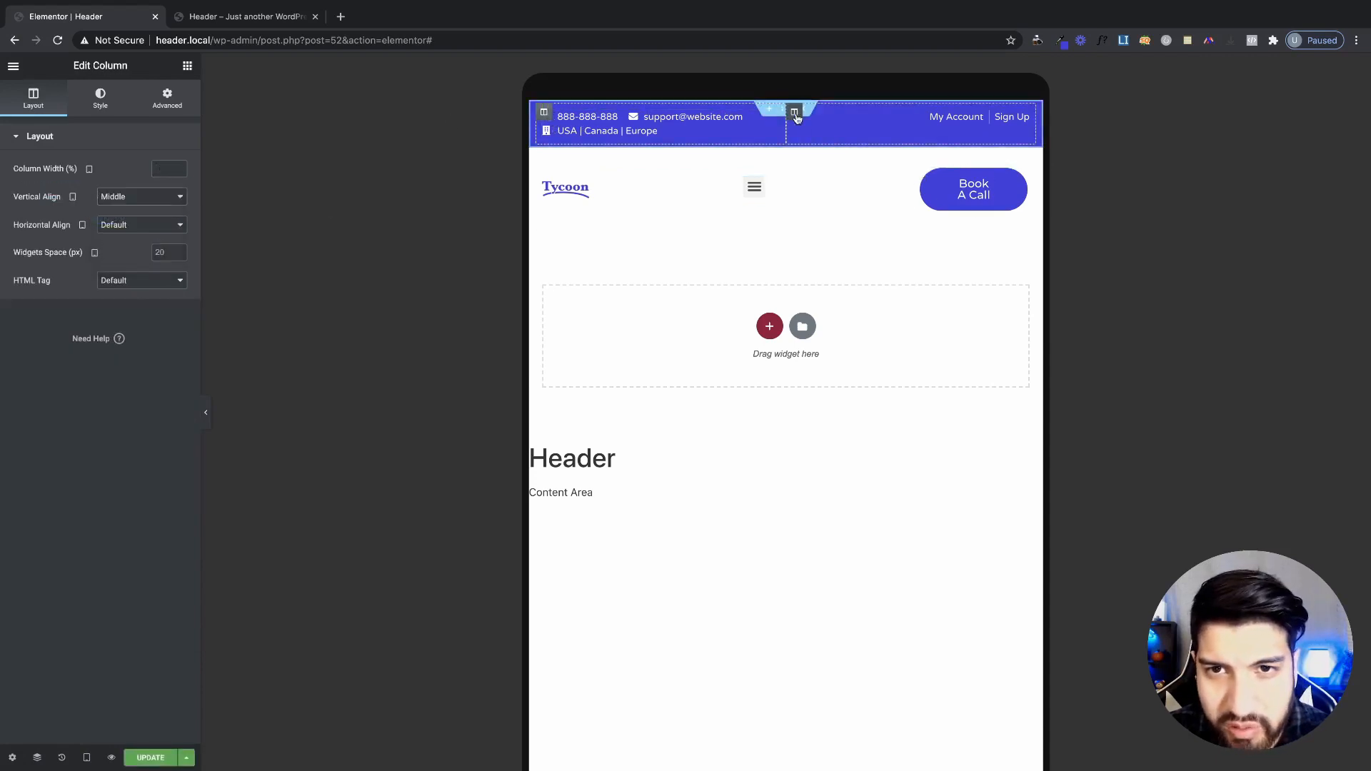
- In the desktop view, set the vertical alignment of the column holding My Account and Sign Up to Middle
click(795, 114)
click(118, 204)
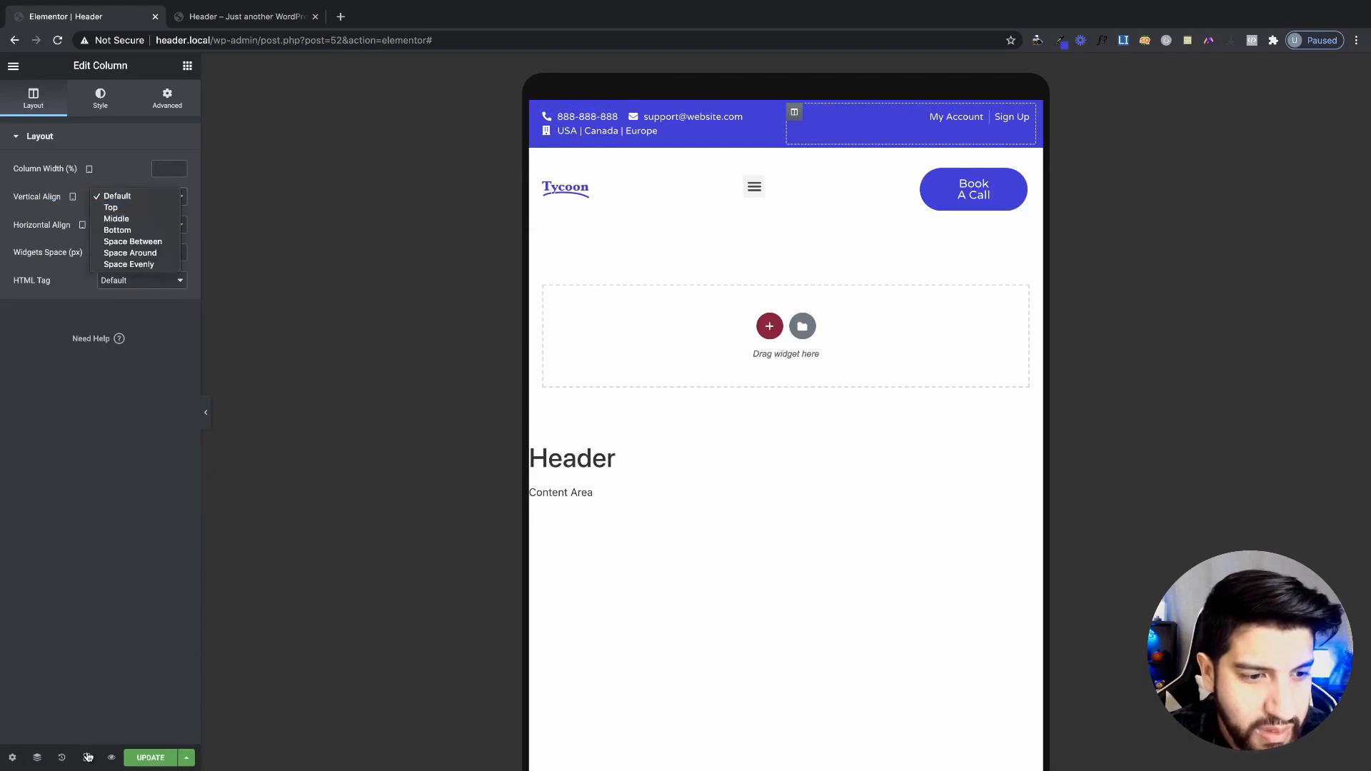
click(84, 732)
click(86, 756)
click(72, 669)
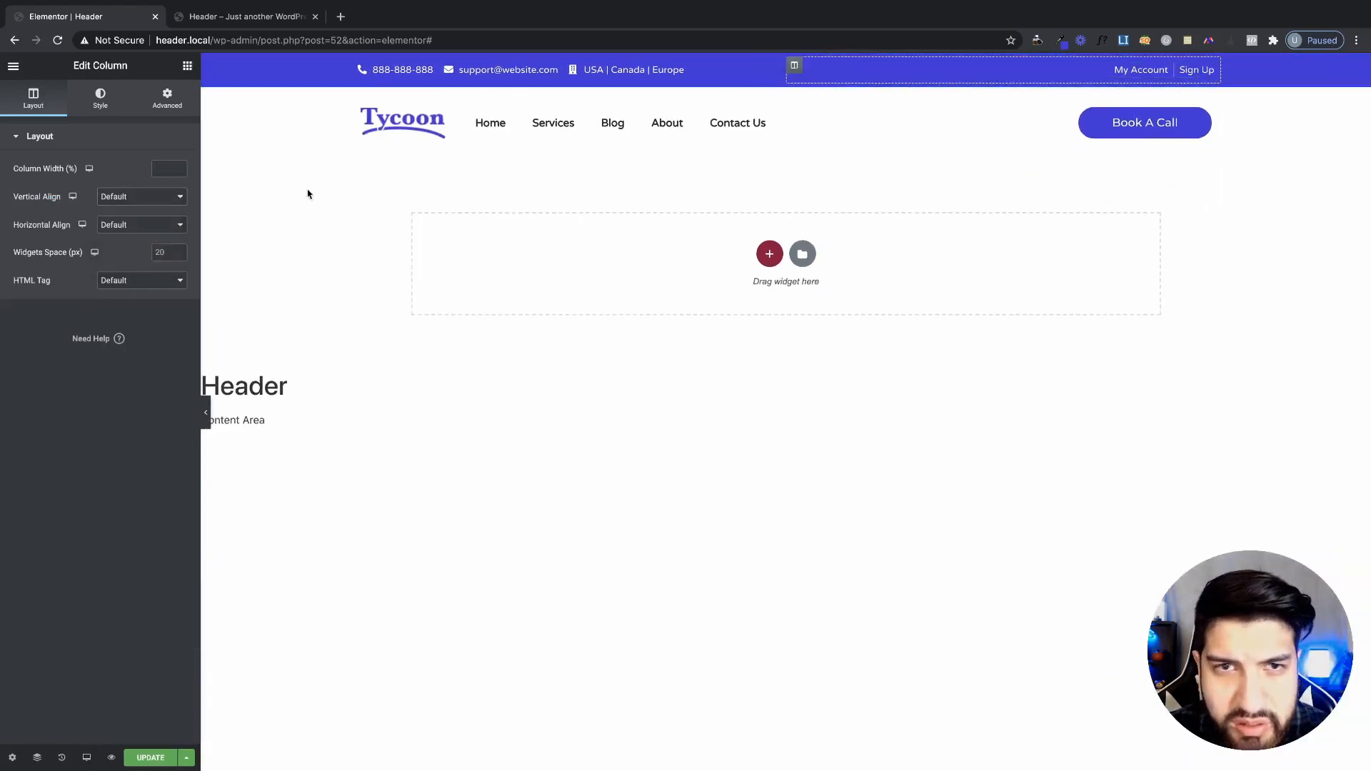
click(133, 197)
click(131, 219)
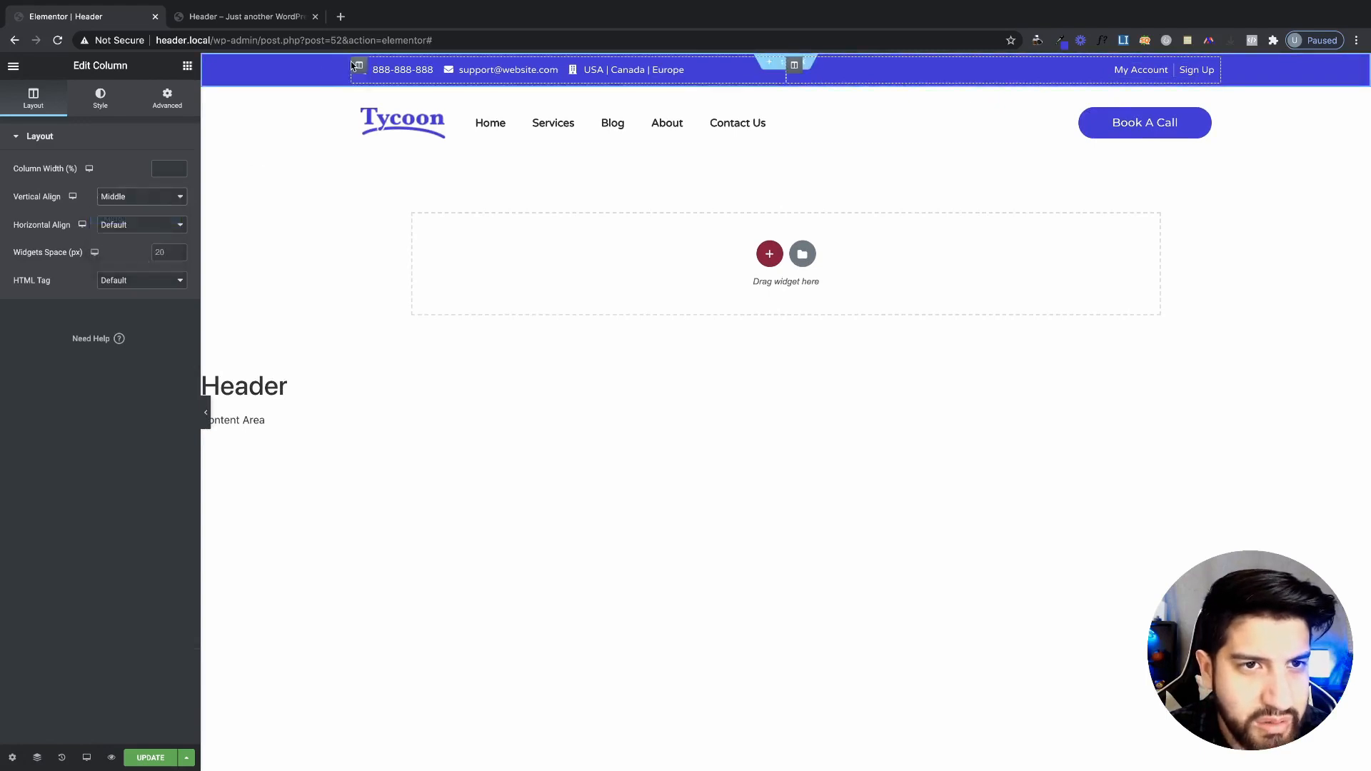
- In the tablet view, set the width of the column holding My Account and Sign Up to 23%
click(92, 764)
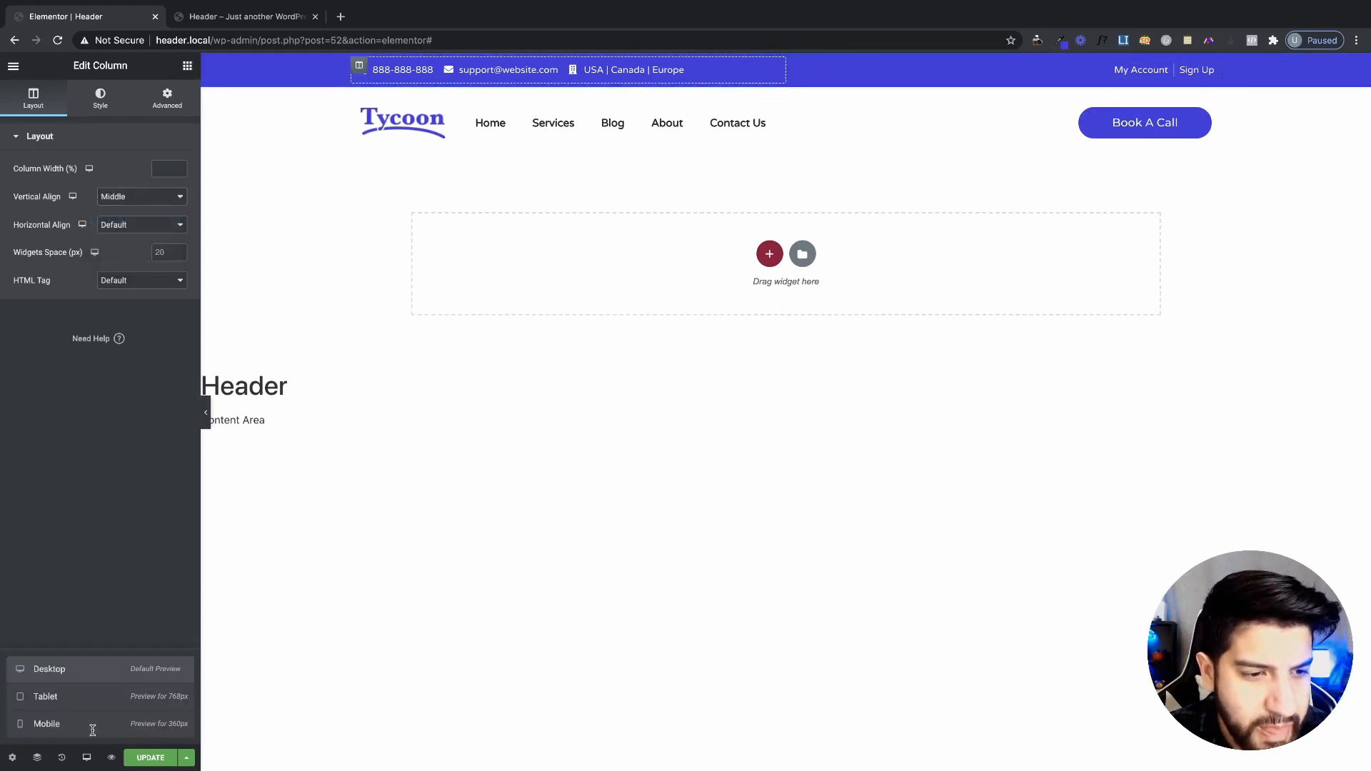
click(95, 704)
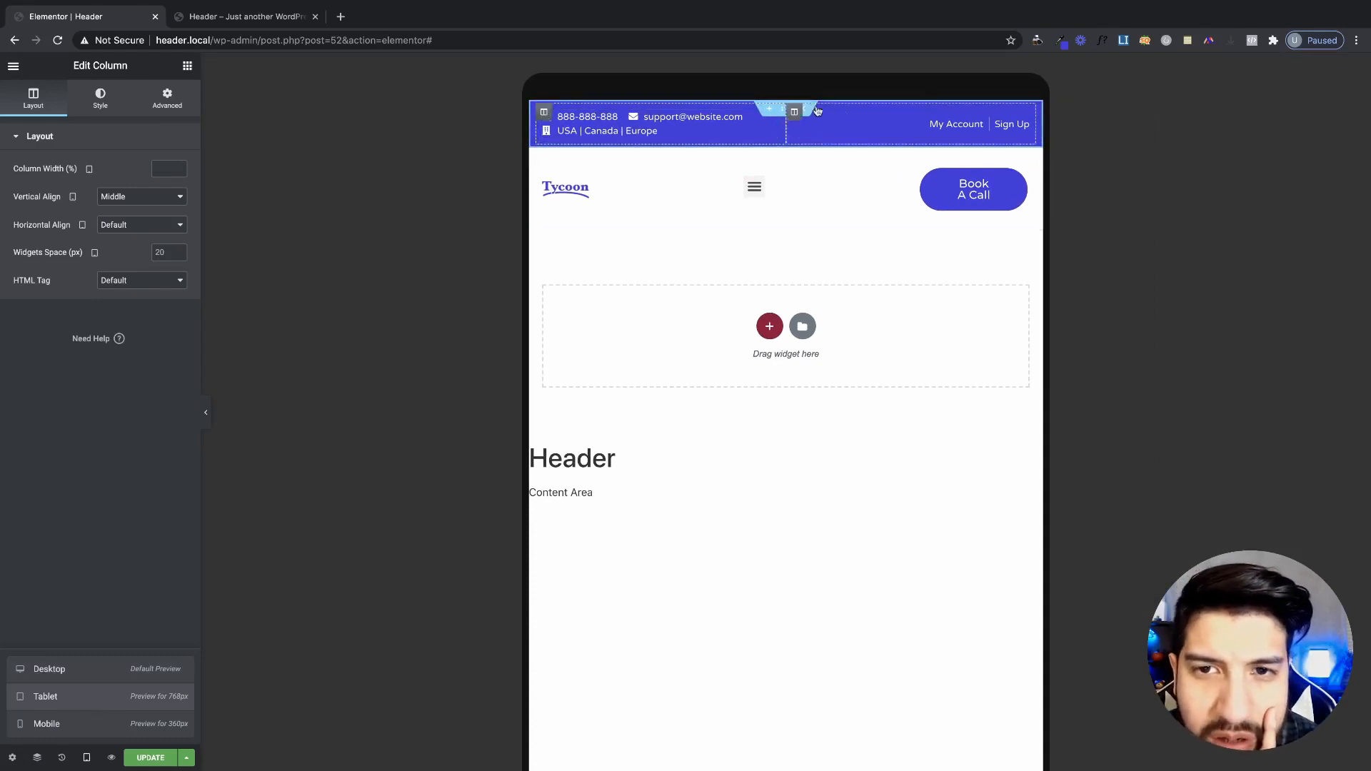
click(794, 116)
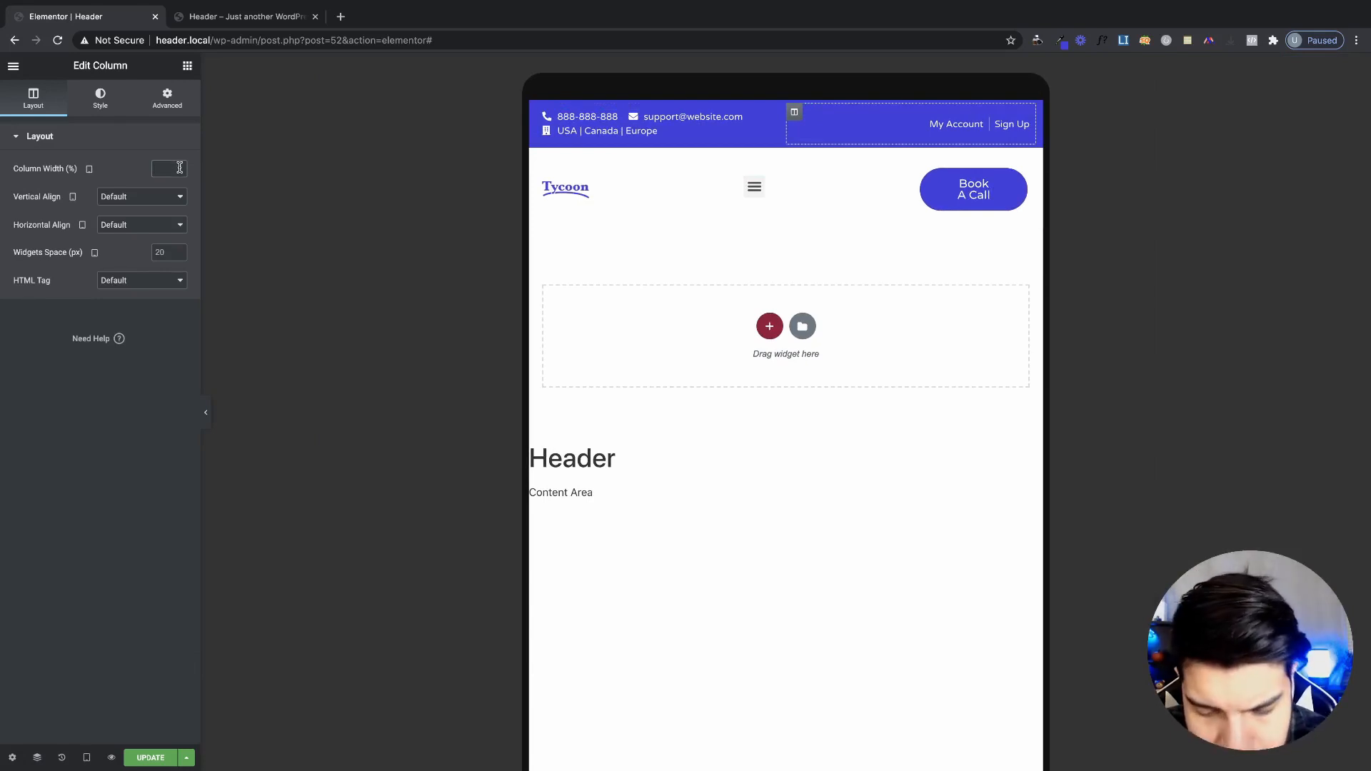
text(3)
key(BackSpace)
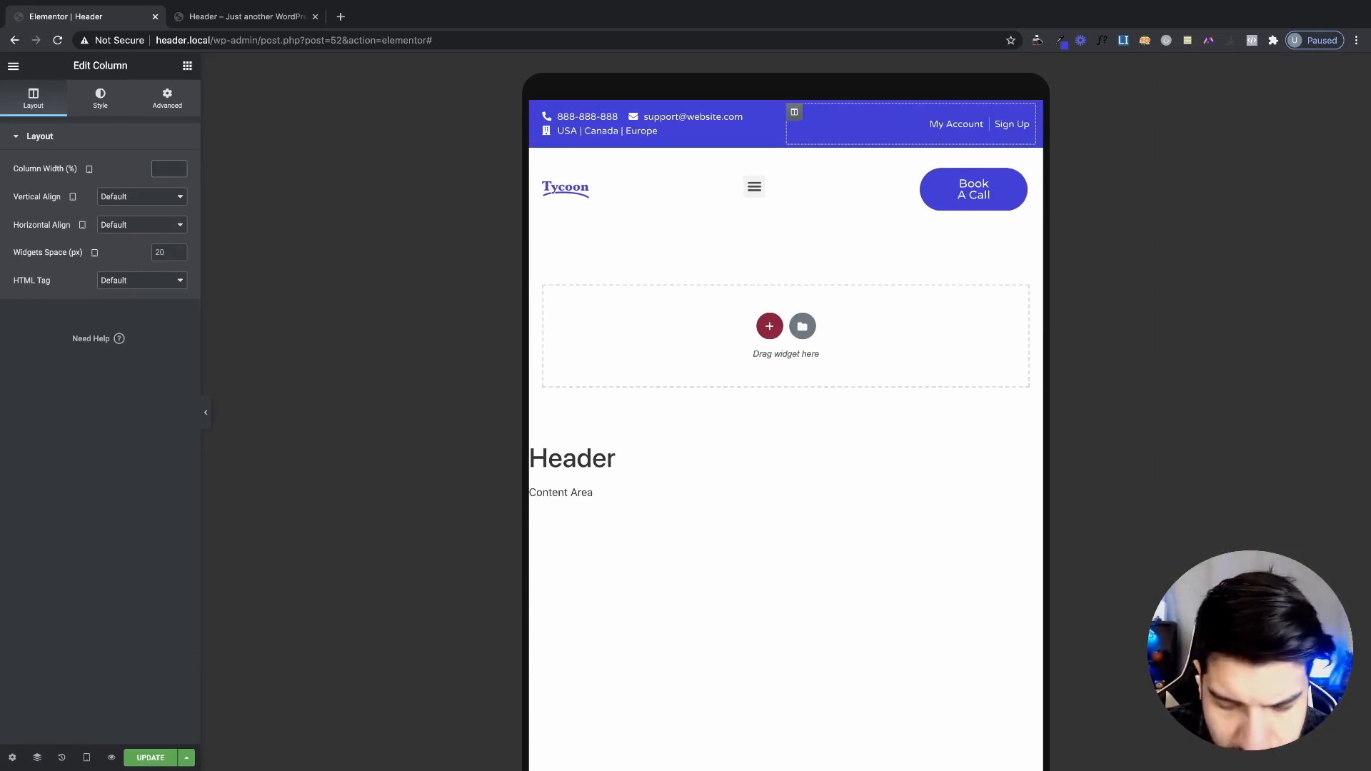
text(20)
key(BackSpace)
key(BackSpace)
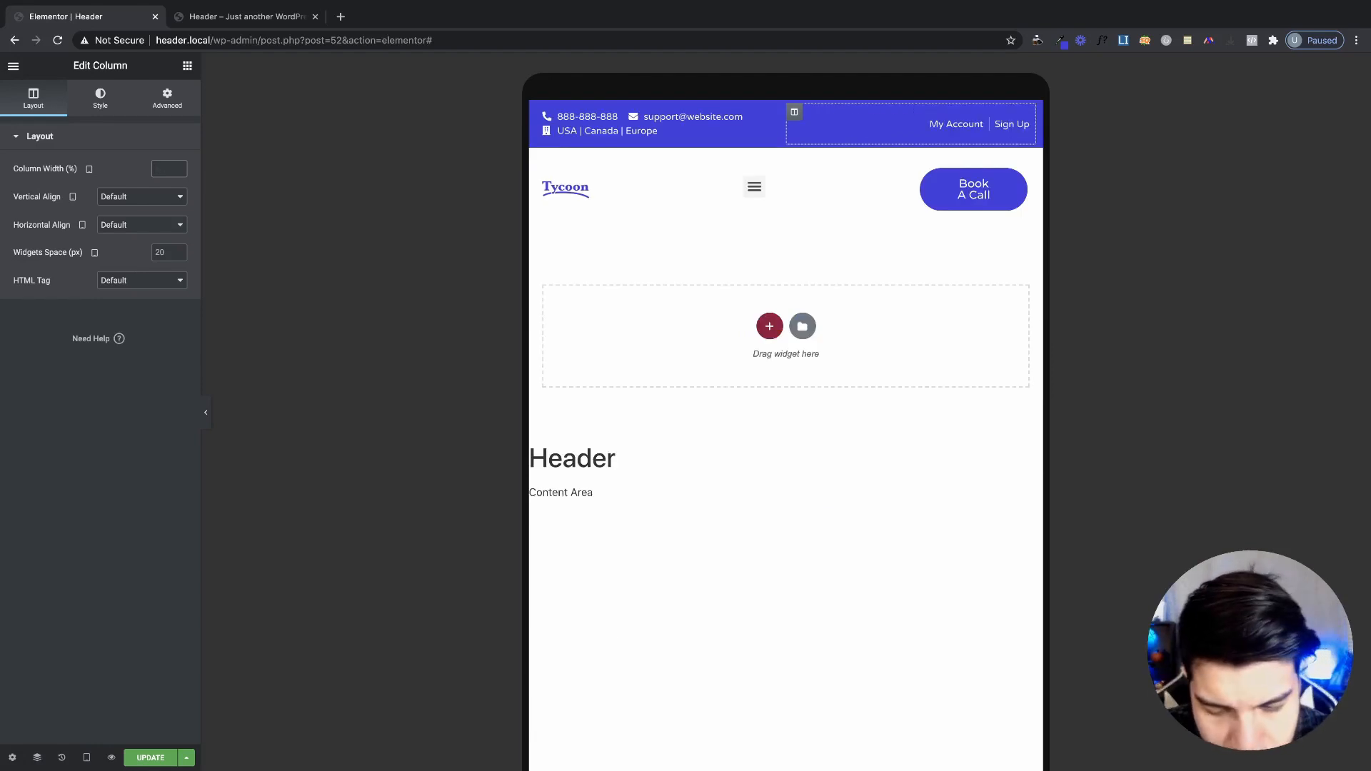
text(25)
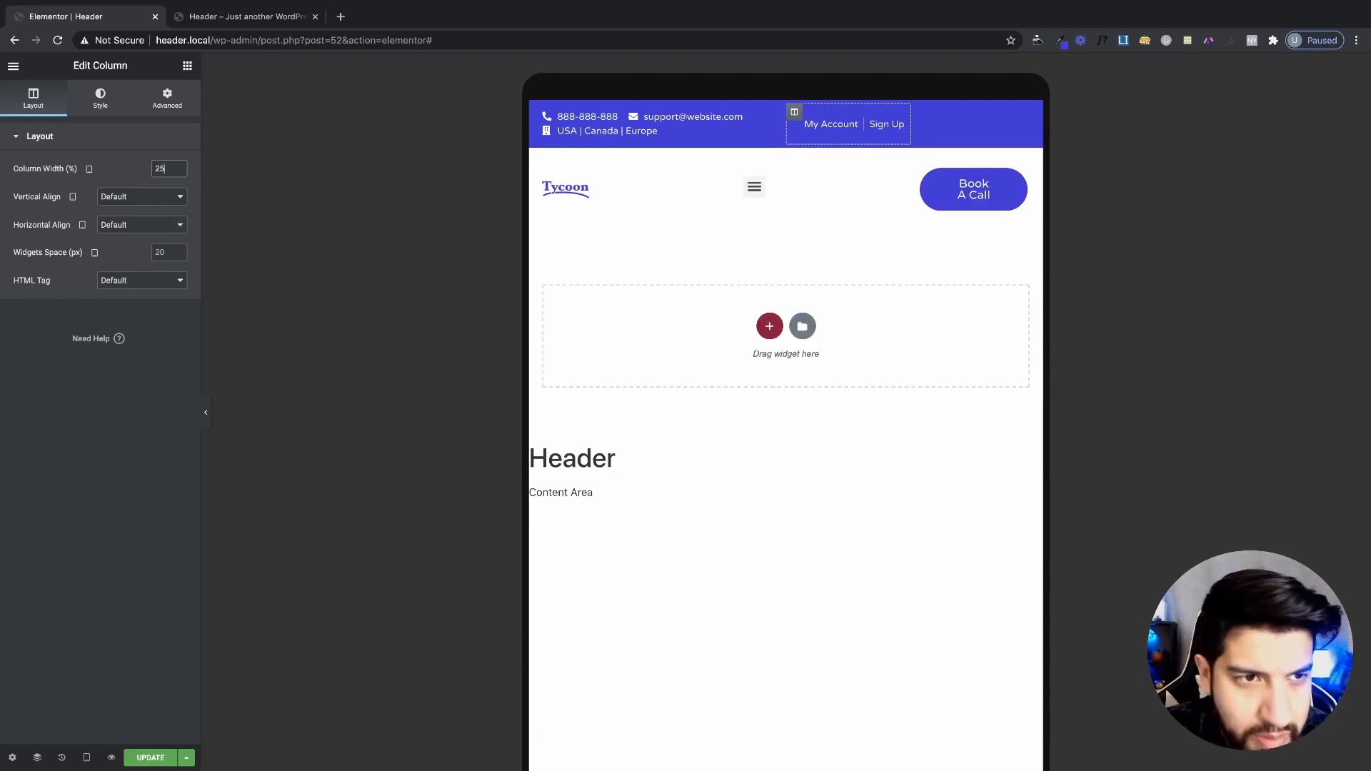
key(BackSpace)
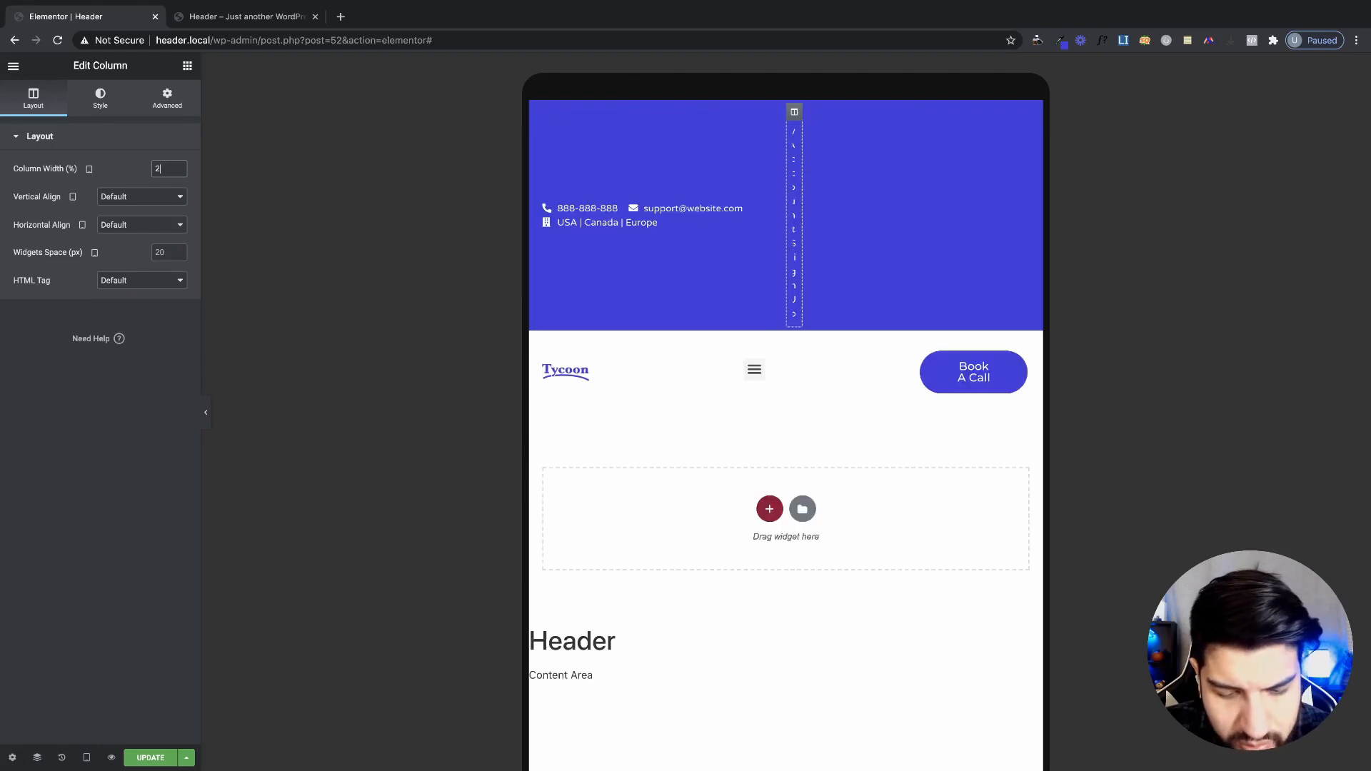
text(3)
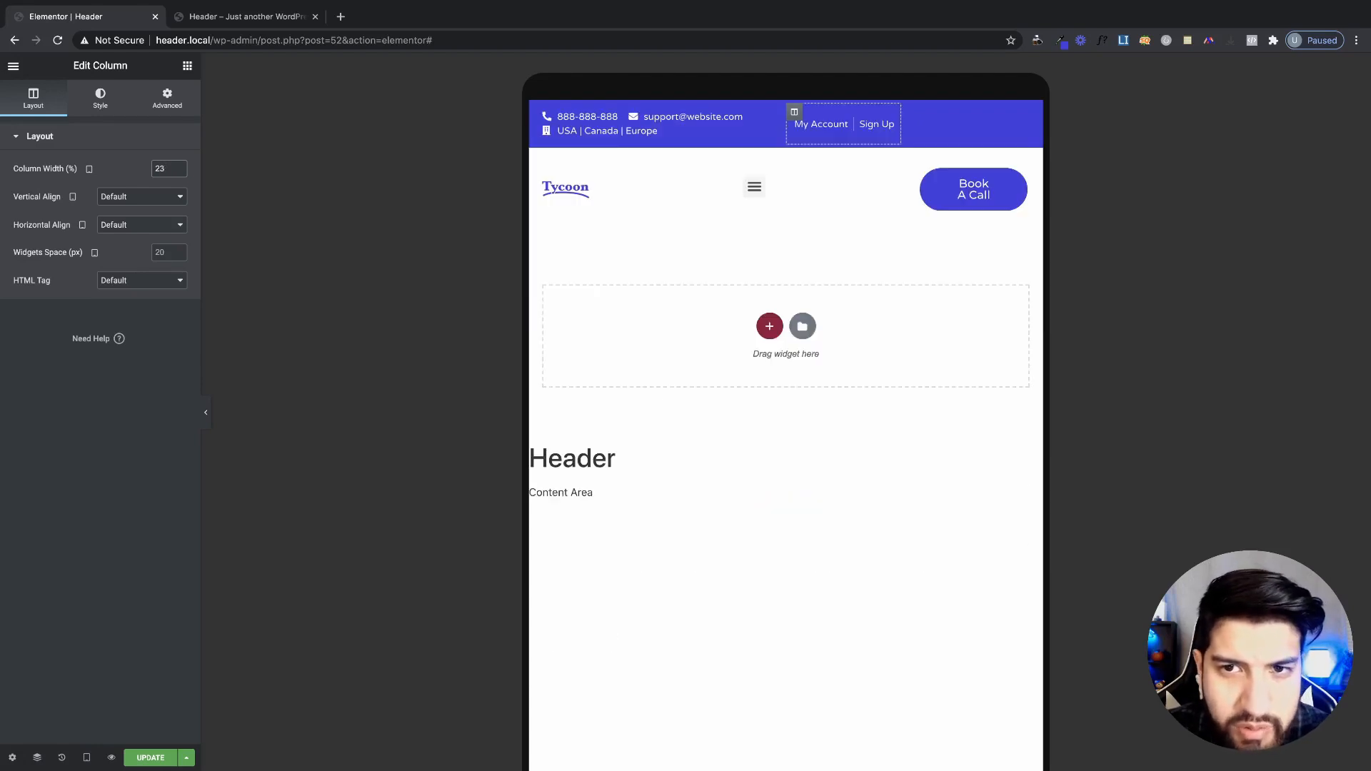
- Set the contact details column's tablet width to 77% and check the header with the editing panel hidden
click(543, 112)
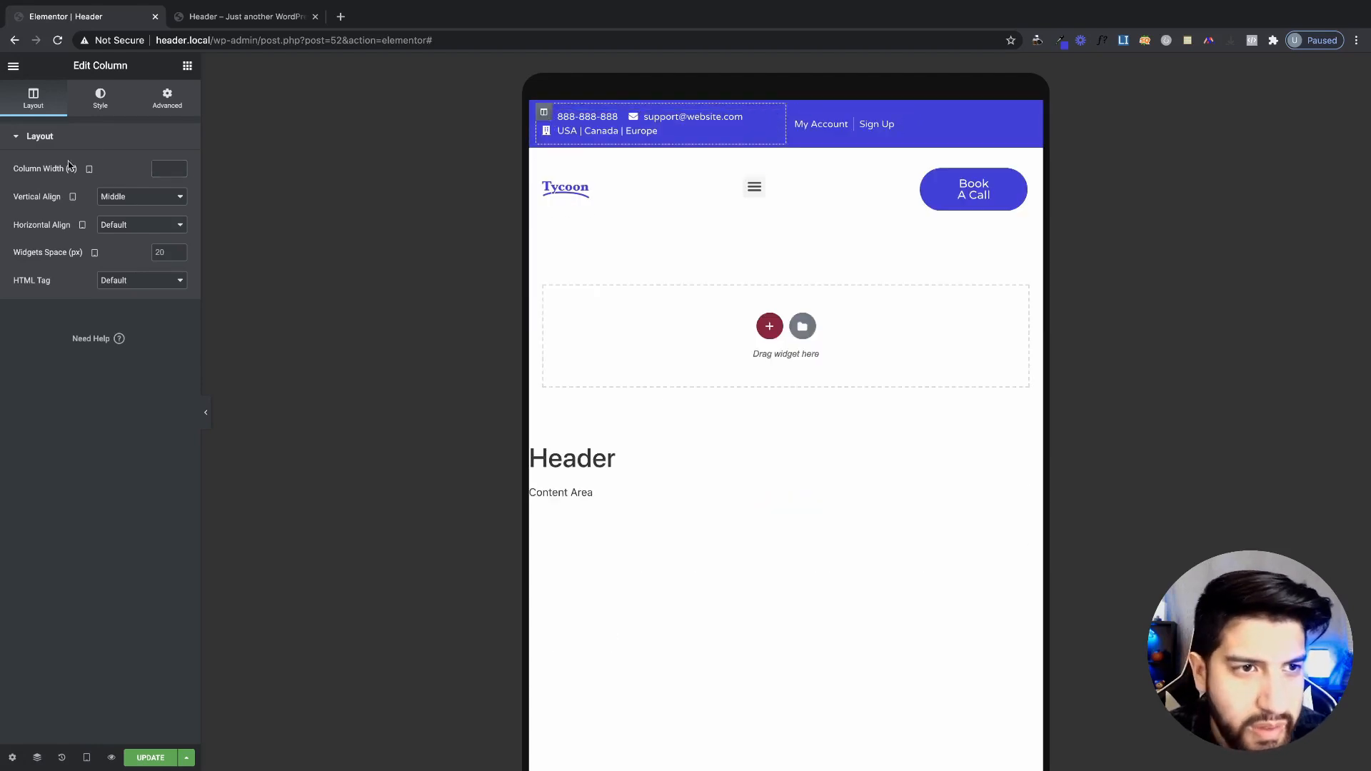
click(171, 169)
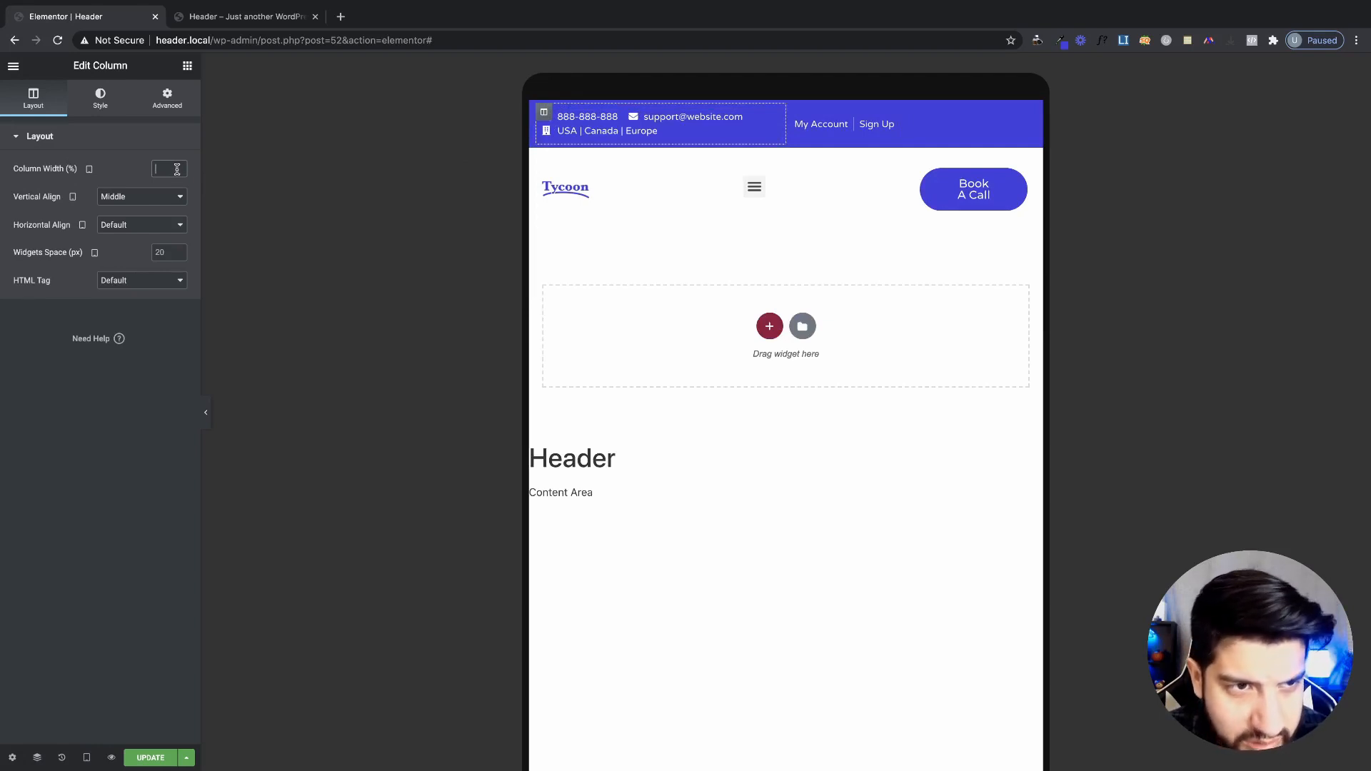
text(77)
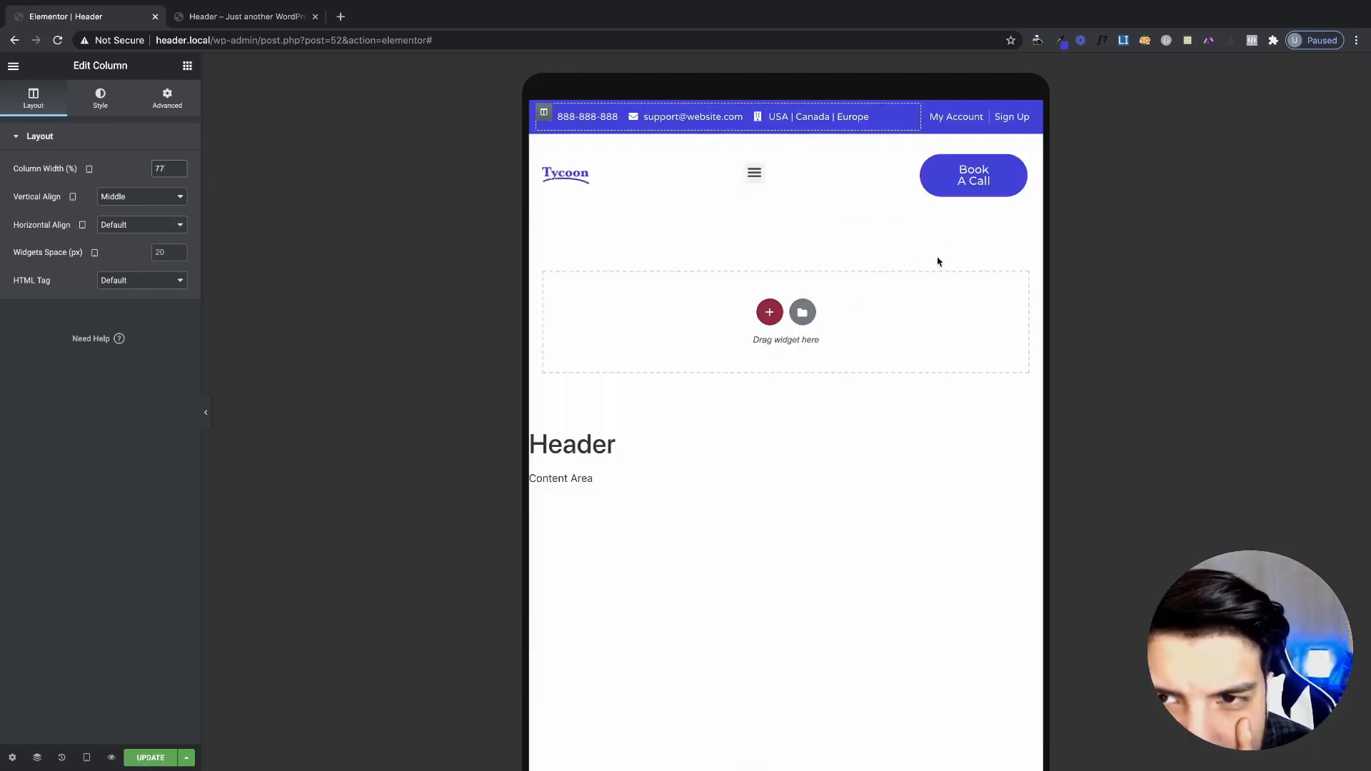
click(208, 419)
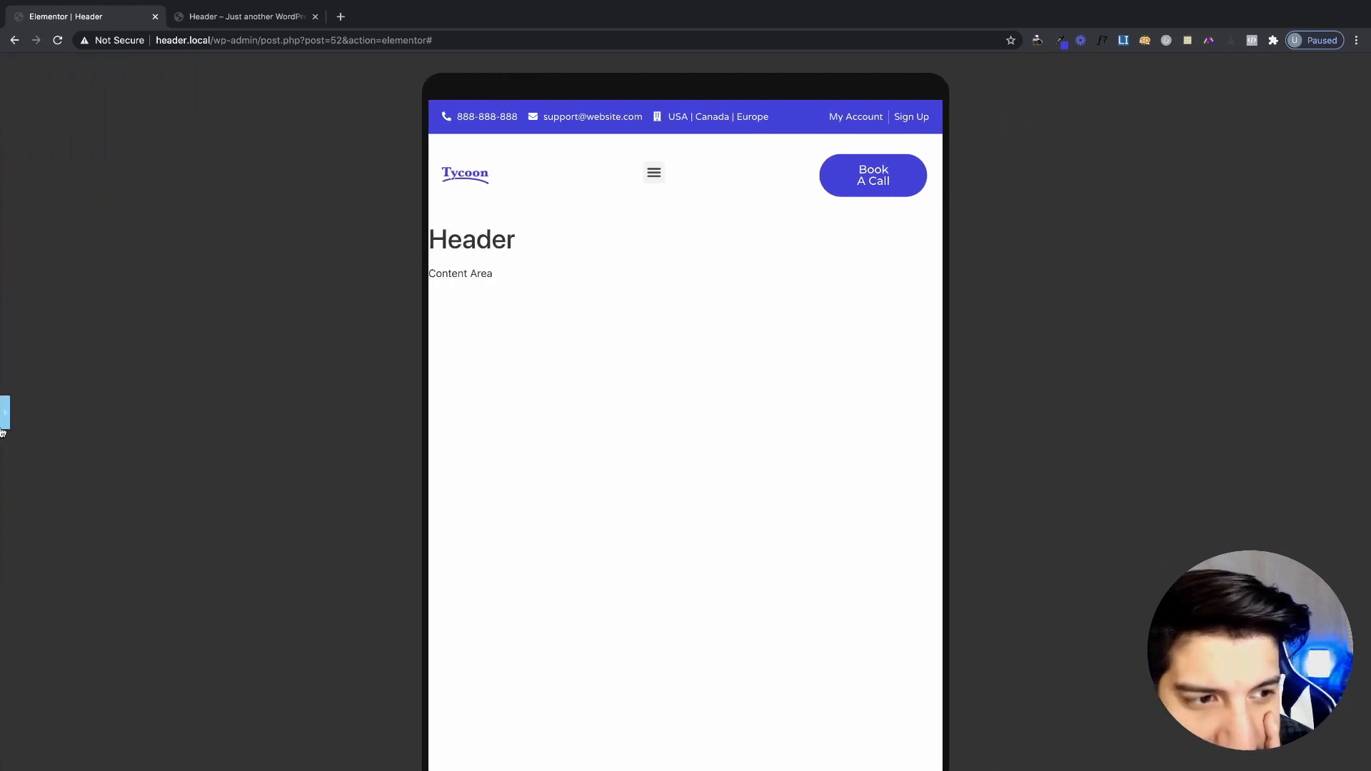
click(6, 418)
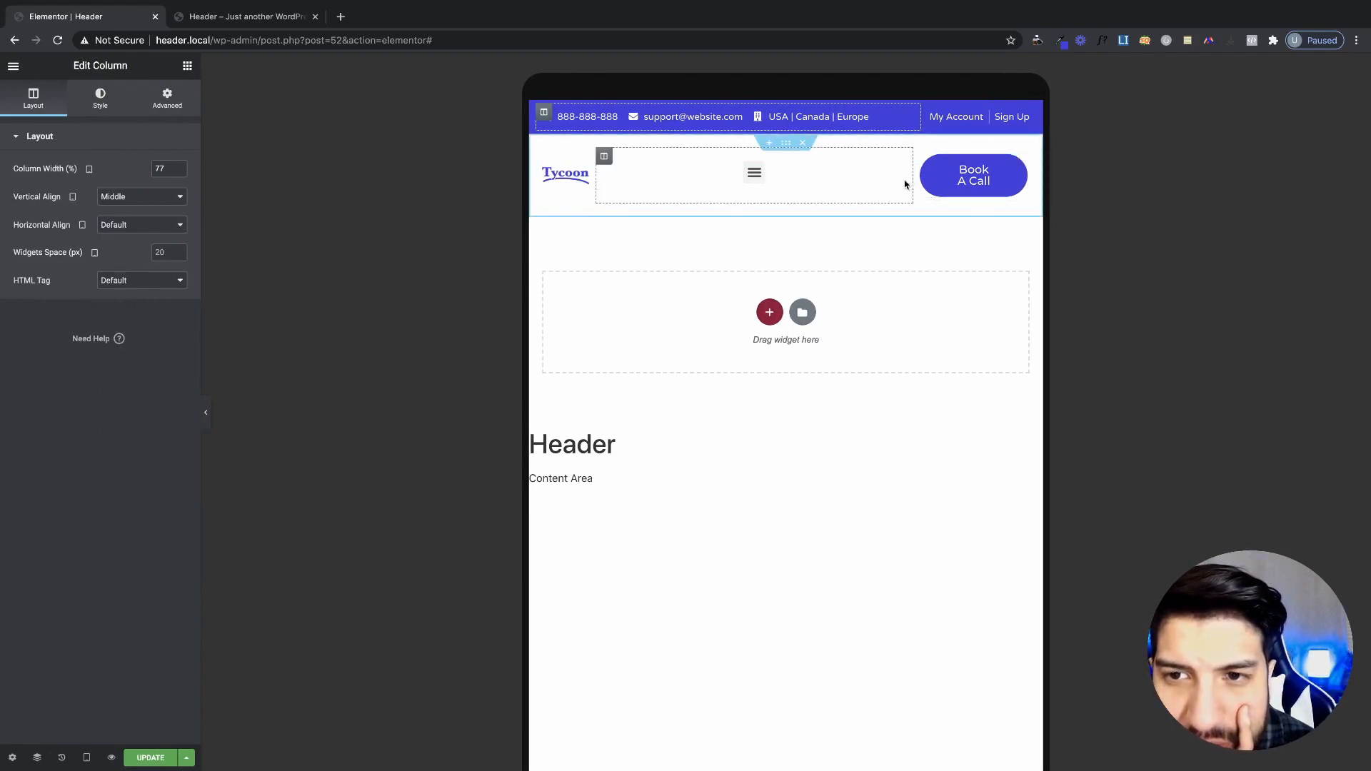
- Set the tablet width of the Book A Call button's column to 35%, trying 30% first
click(604, 156)
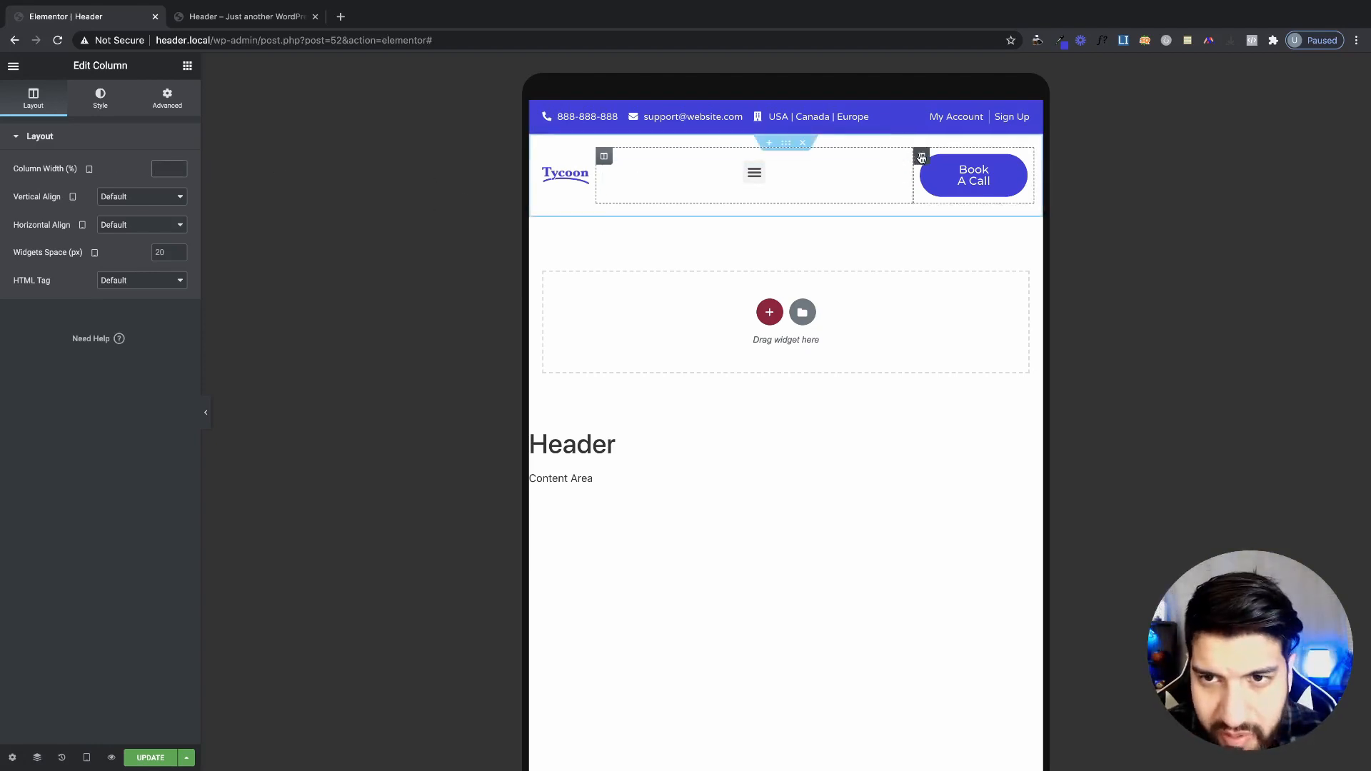
click(921, 156)
click(178, 163)
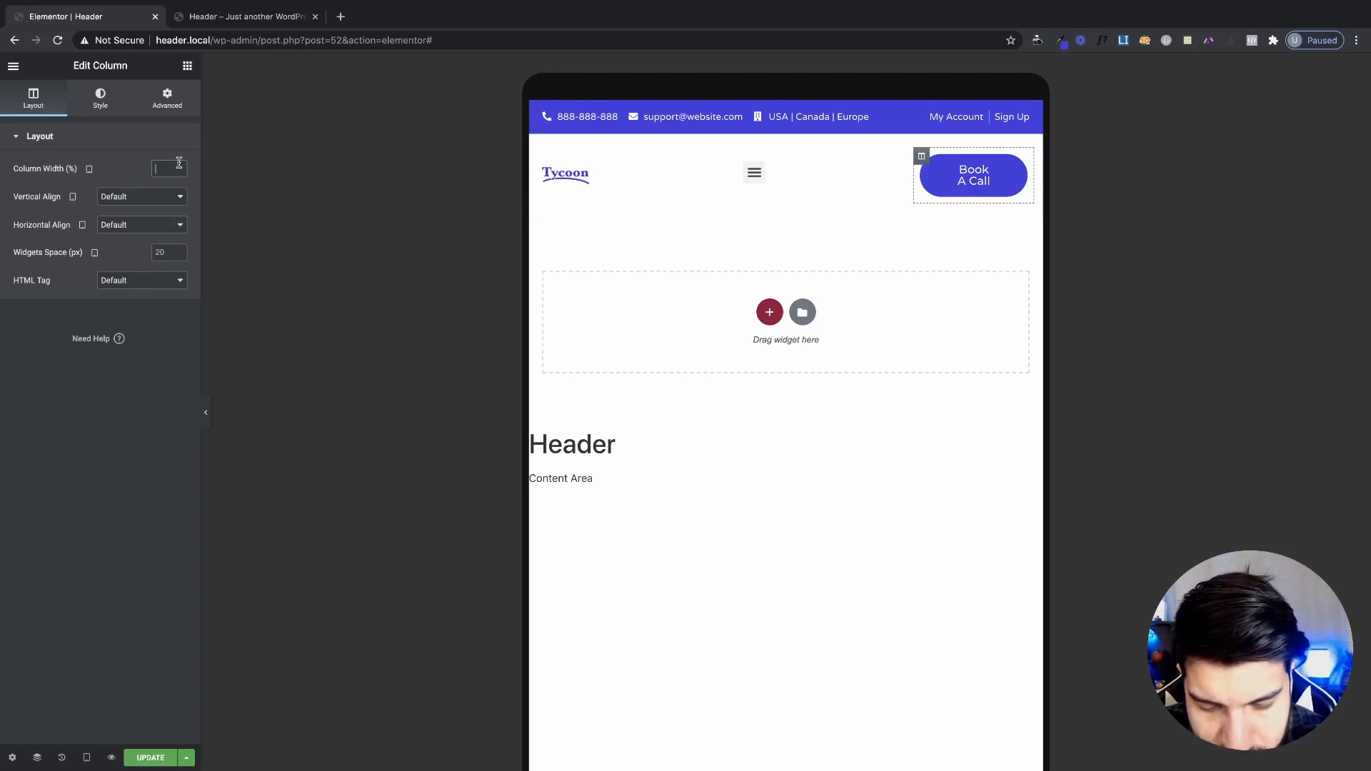
text(40)
key(BackSpace)
key(BackSpace)
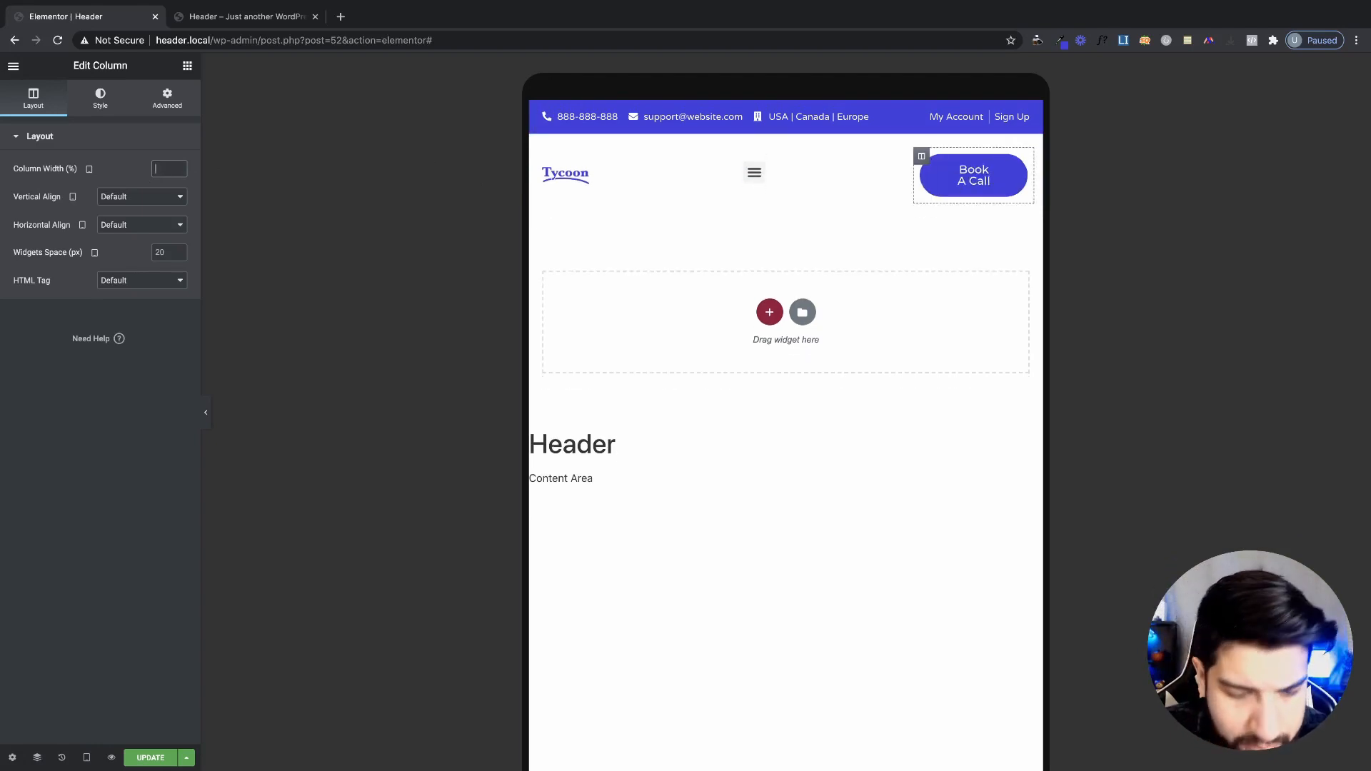
text(30)
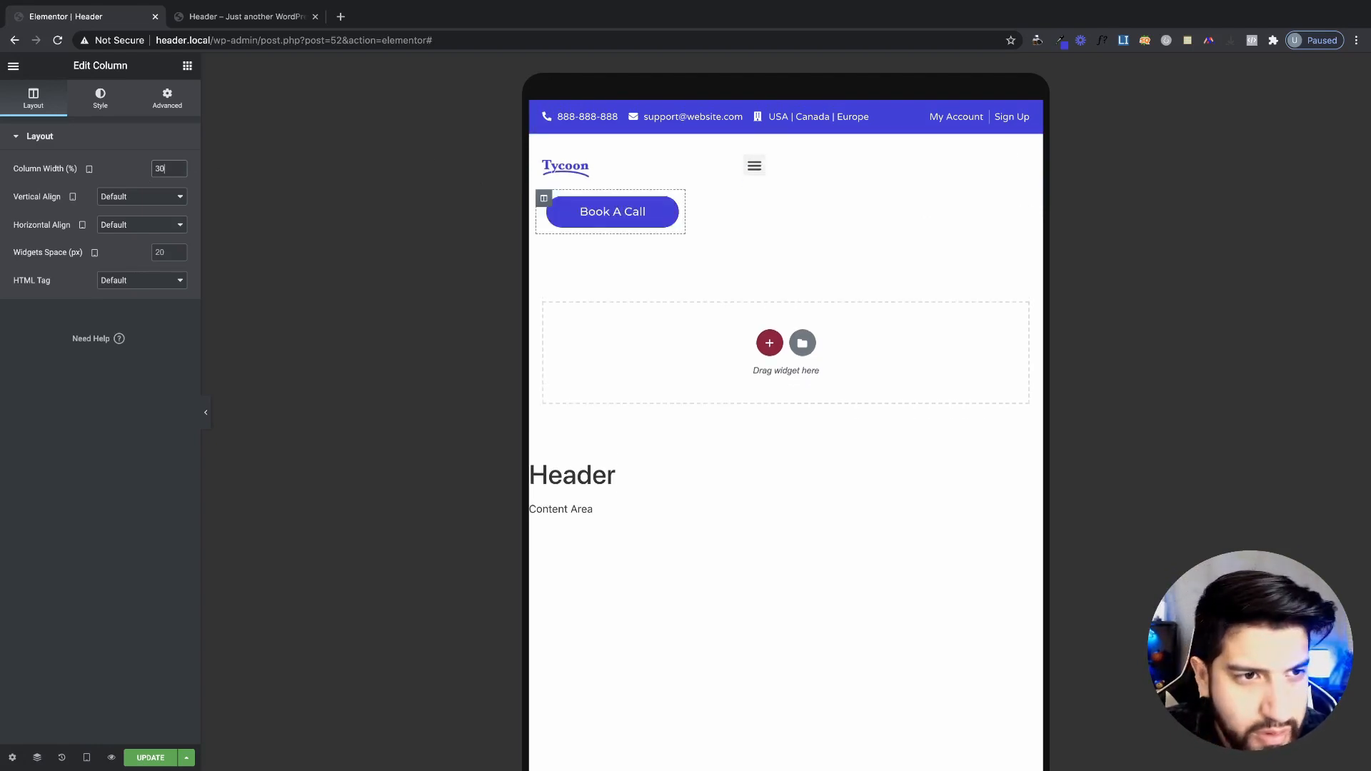
key(BackSpace)
text(5)
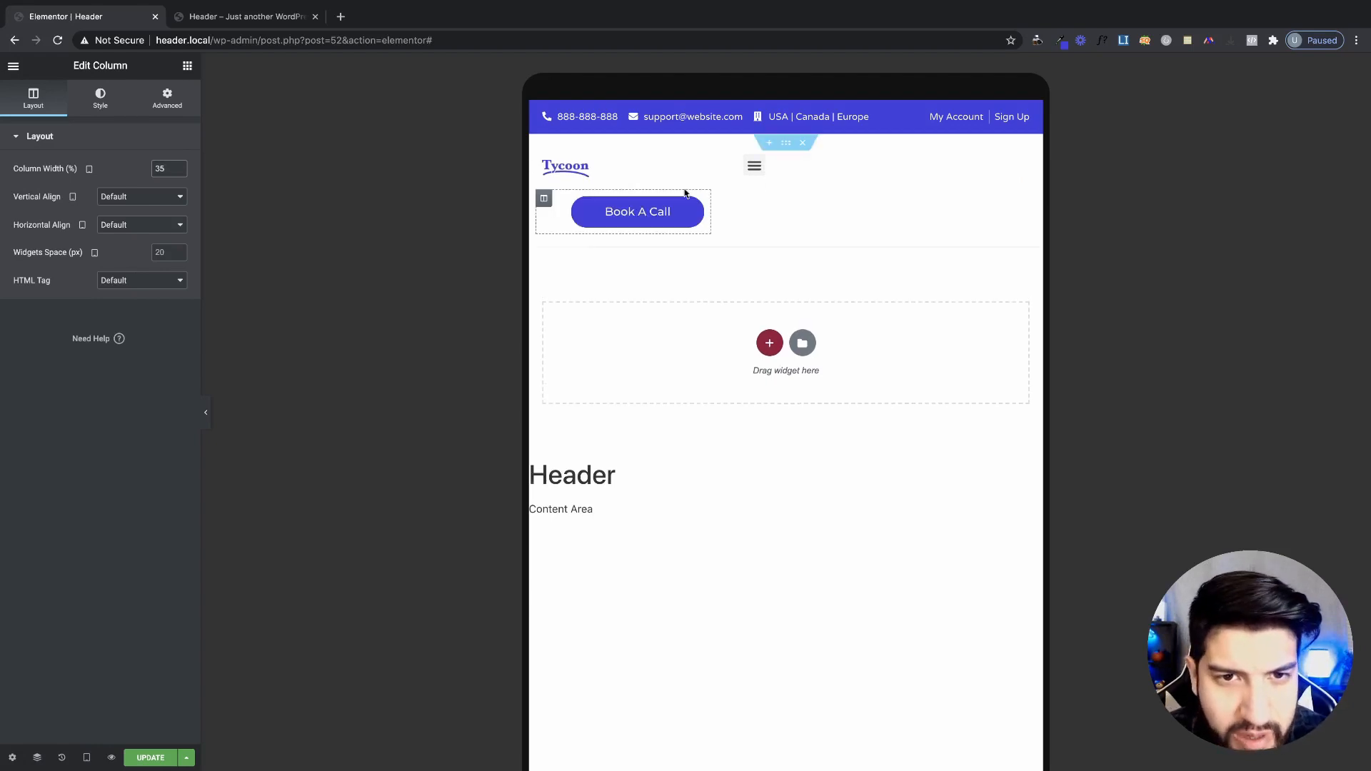
- Try tablet widths of 40%, 50% and 60% for the hamburger menu's column, and set it to 55%
key(BackSpace)
key(BackSpace)
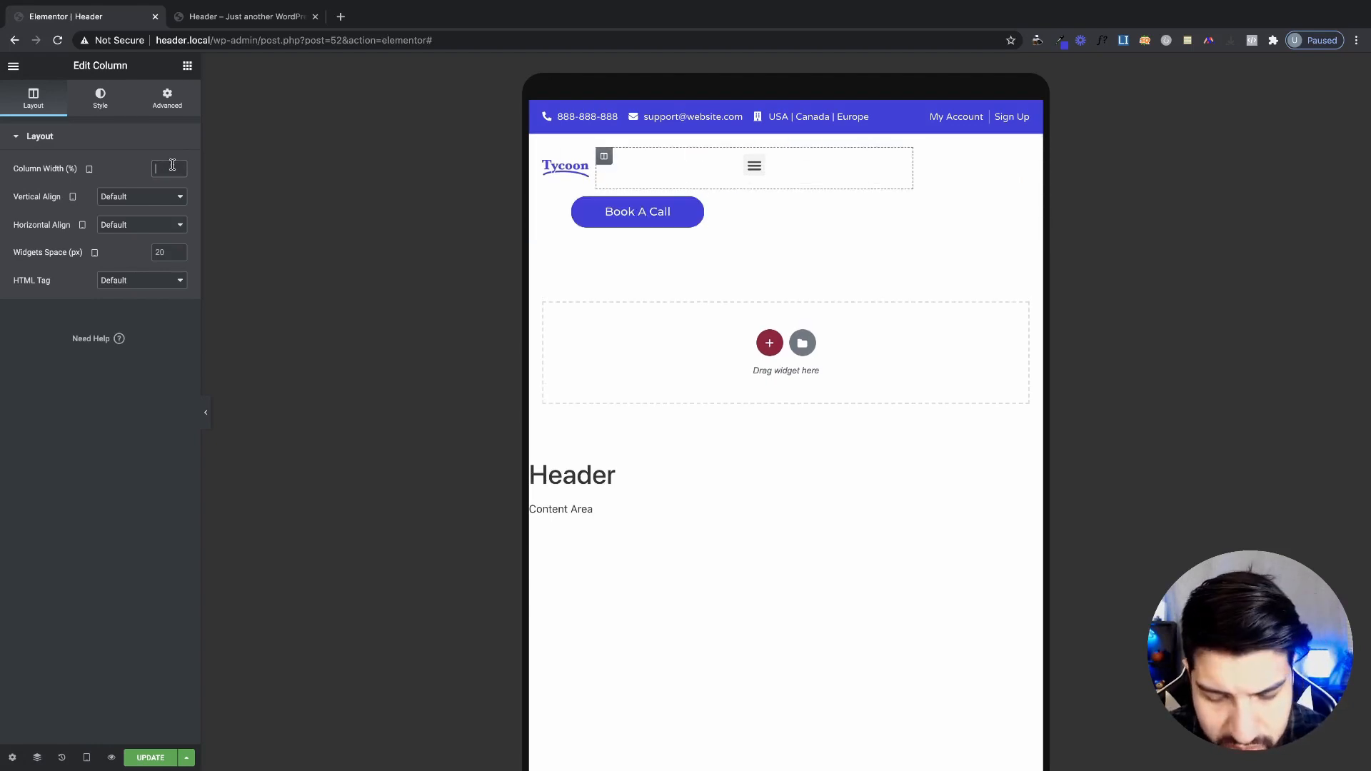
text(40)
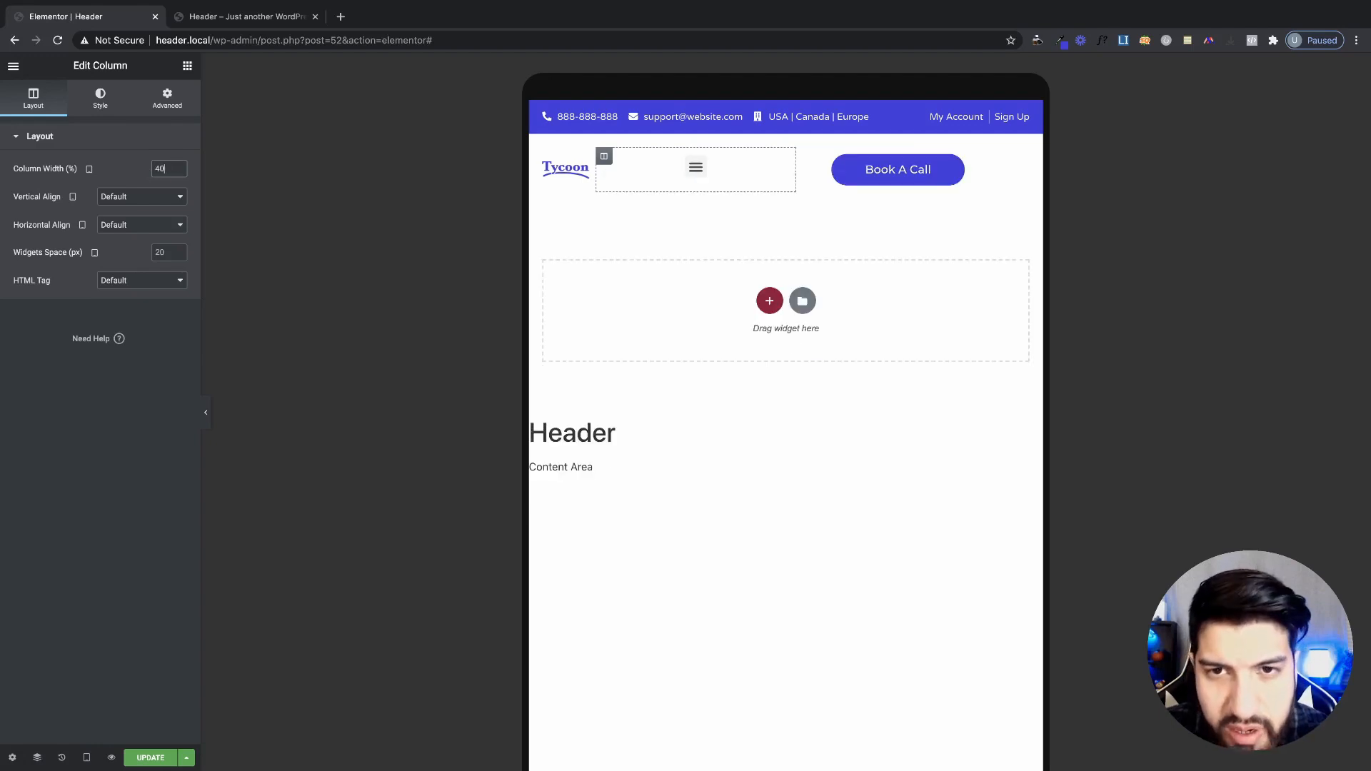
key(BackSpace)
key(BackSpace)
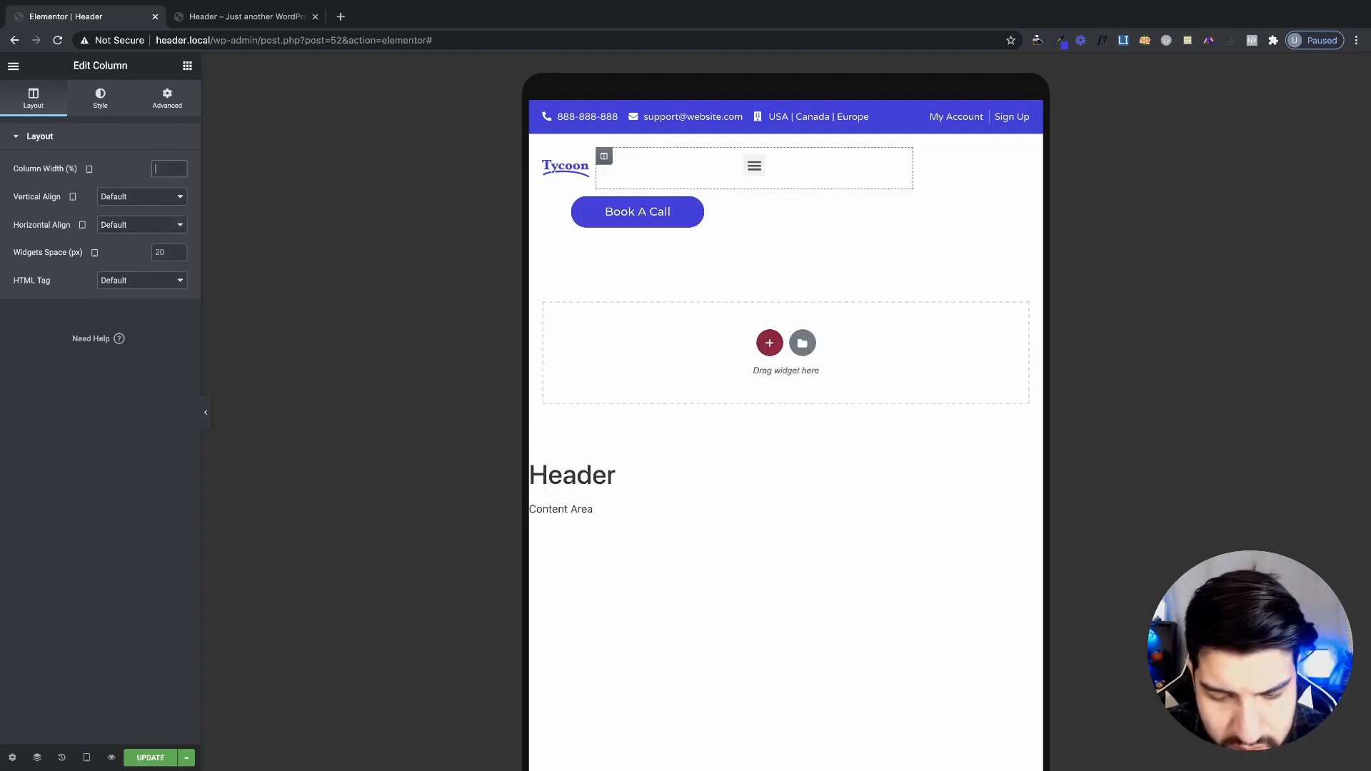
text(50)
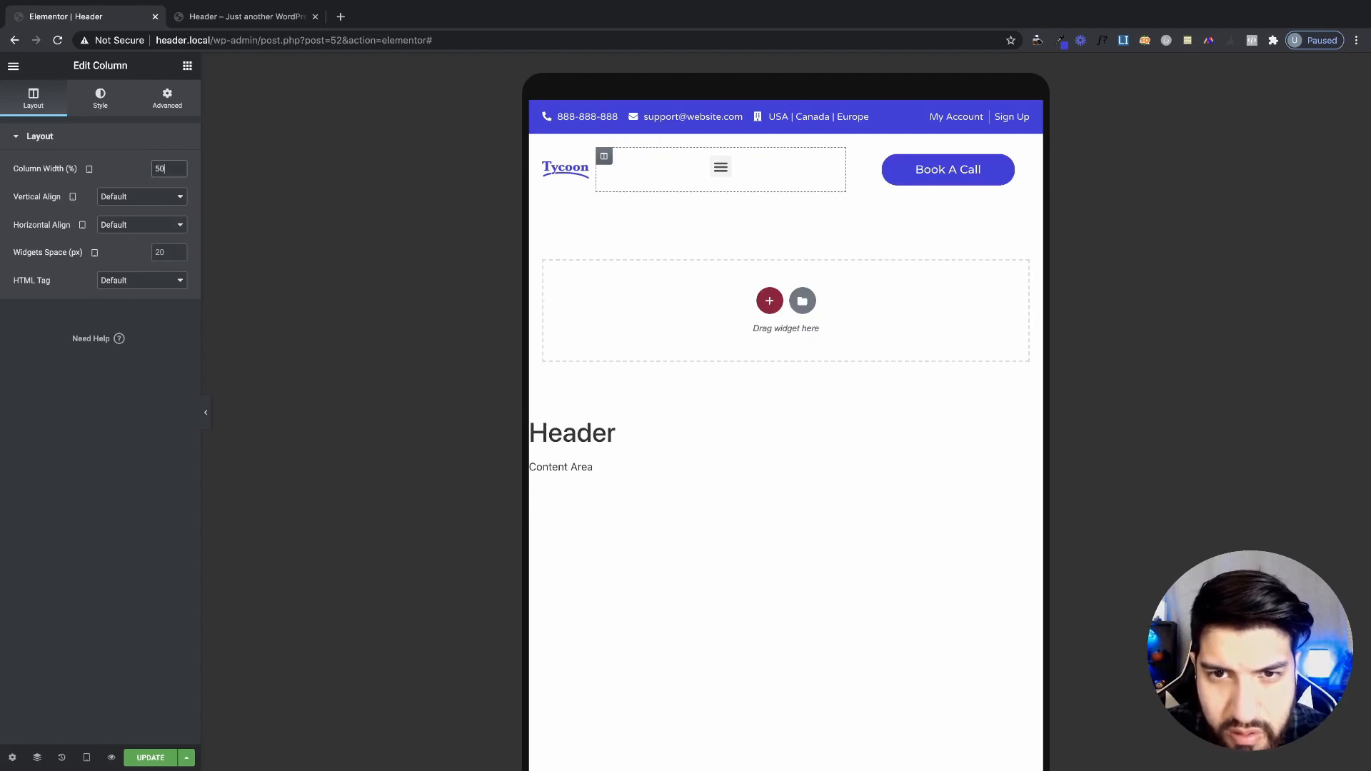
key(BackSpace)
key(BackSpace)
text(60)
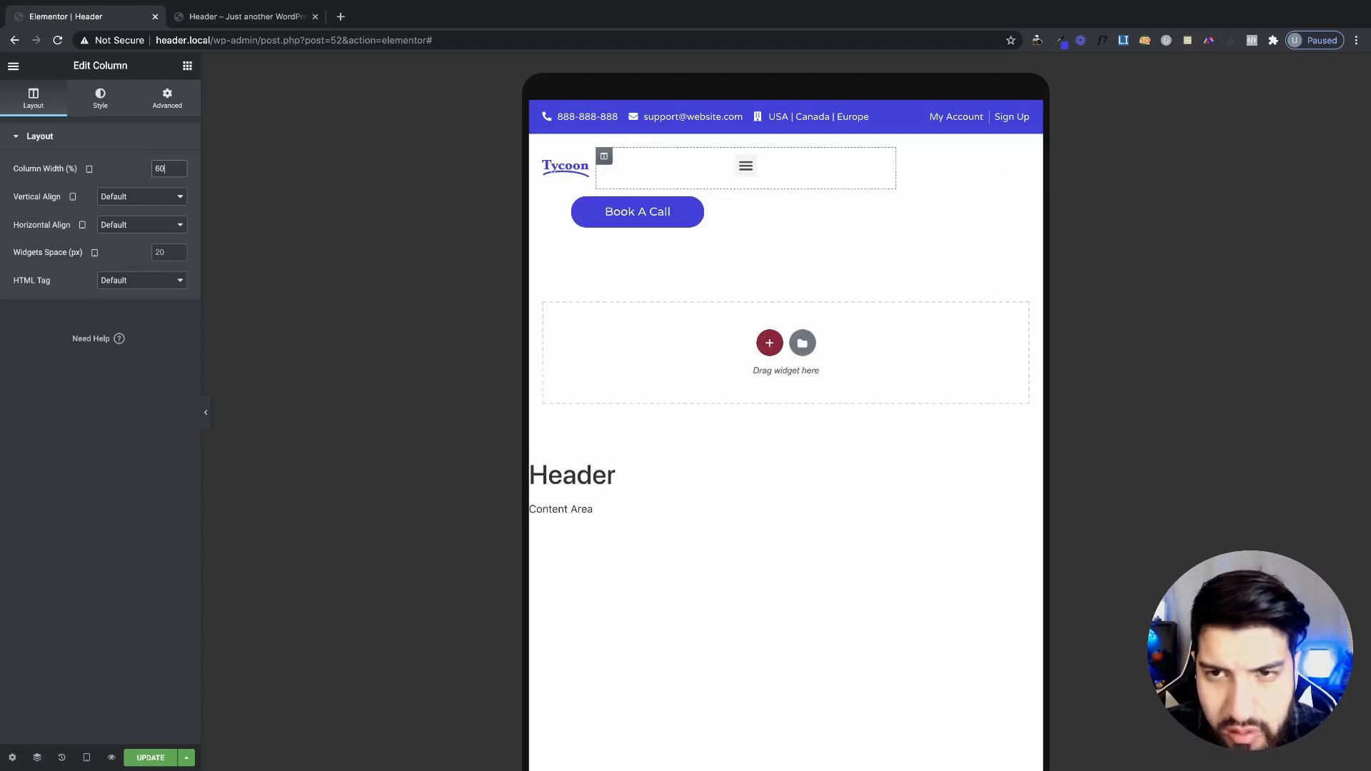
key(BackSpace)
key(BackSpace)
text(55)
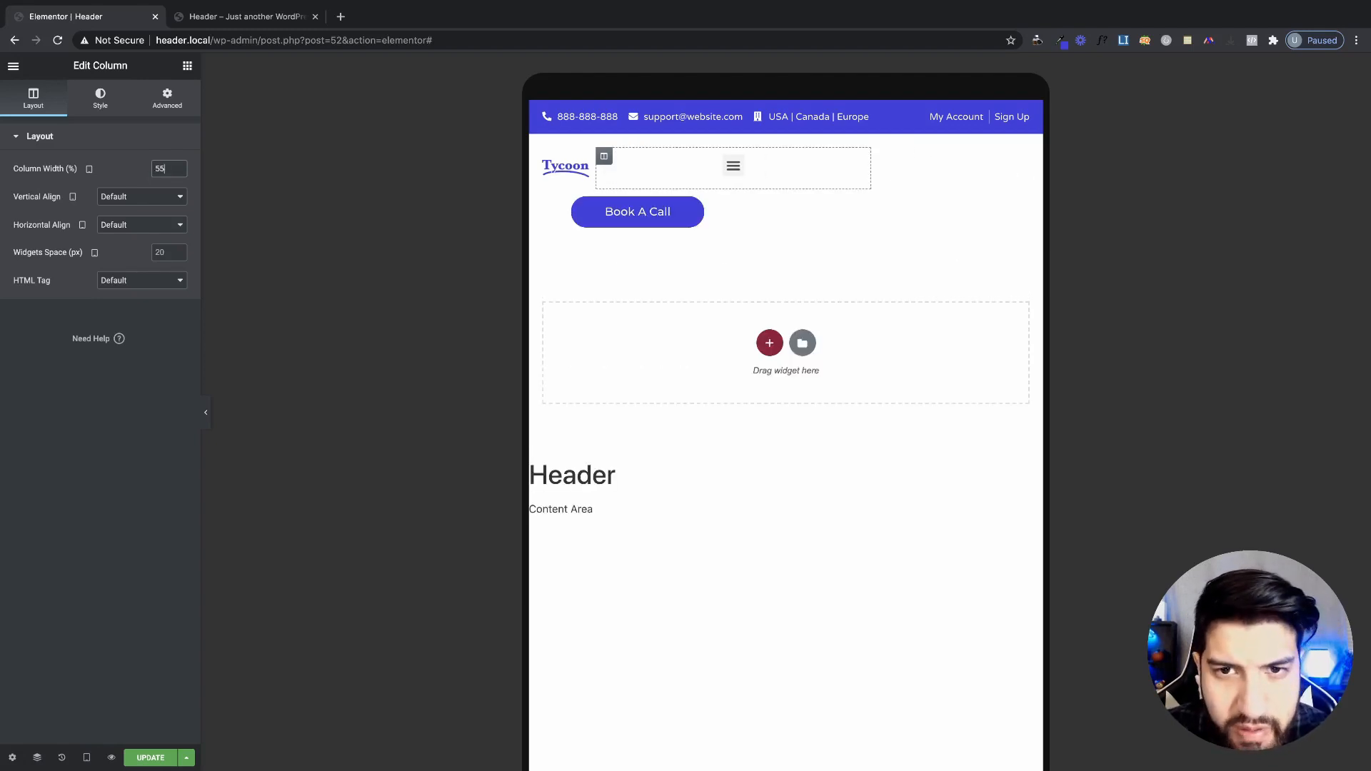
- Set the tablet width of the hamburger menu's column to 53%
key(BackSpace)
key(BackSpace)
text(5)
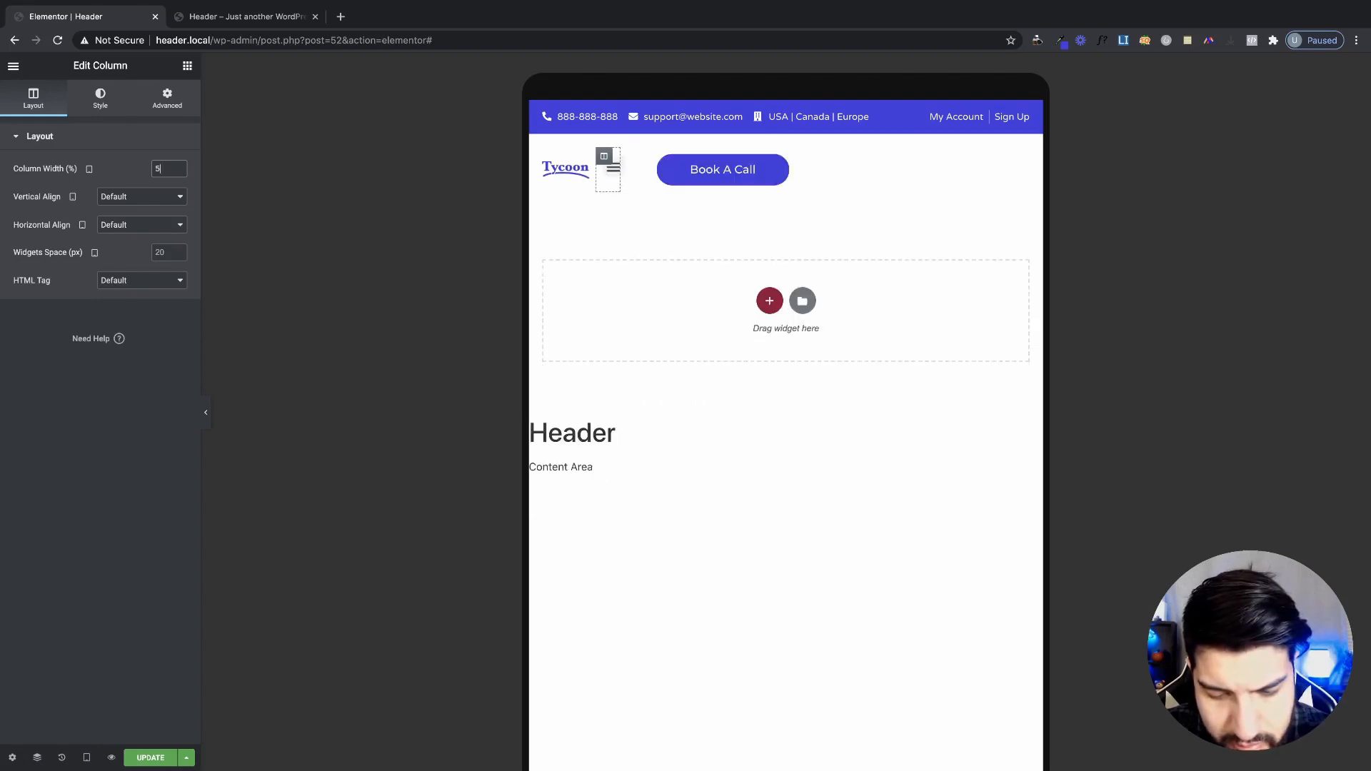
text(3)
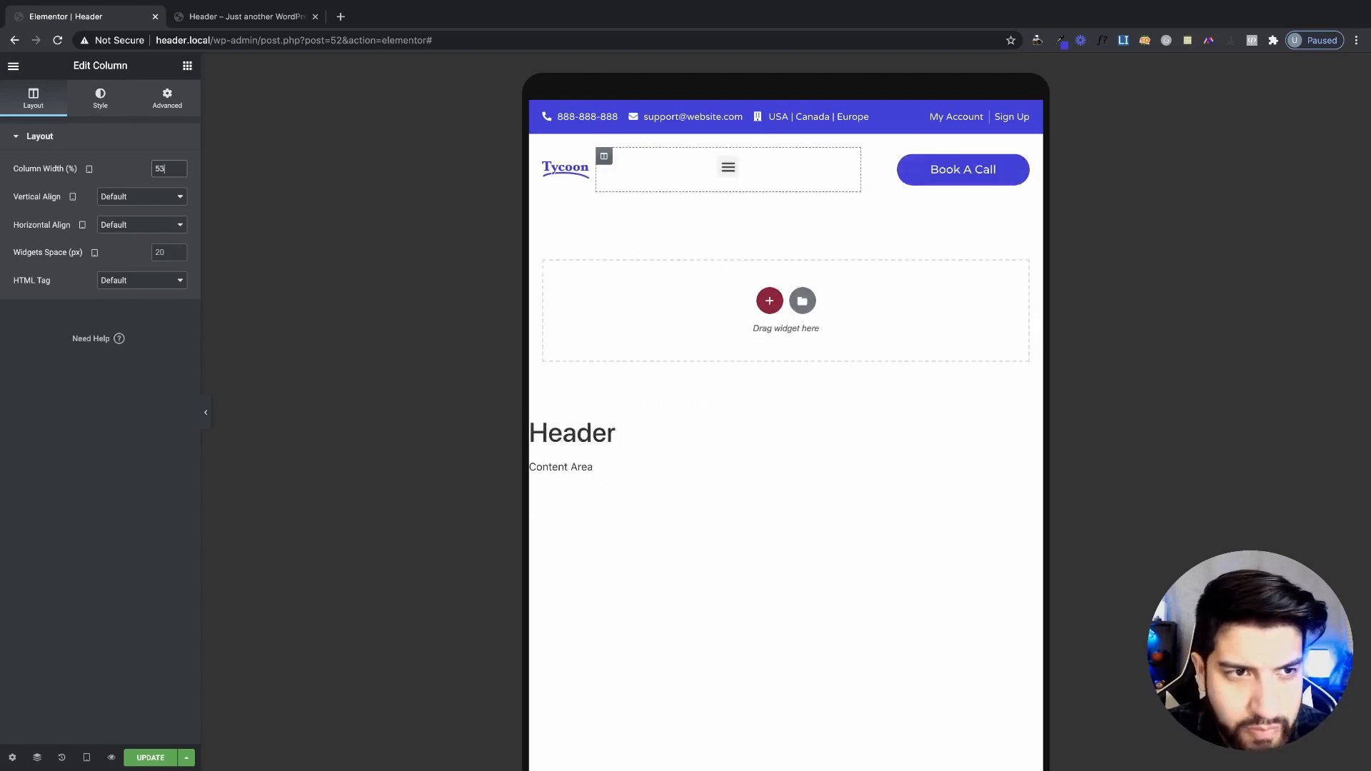
key(BackSpace)
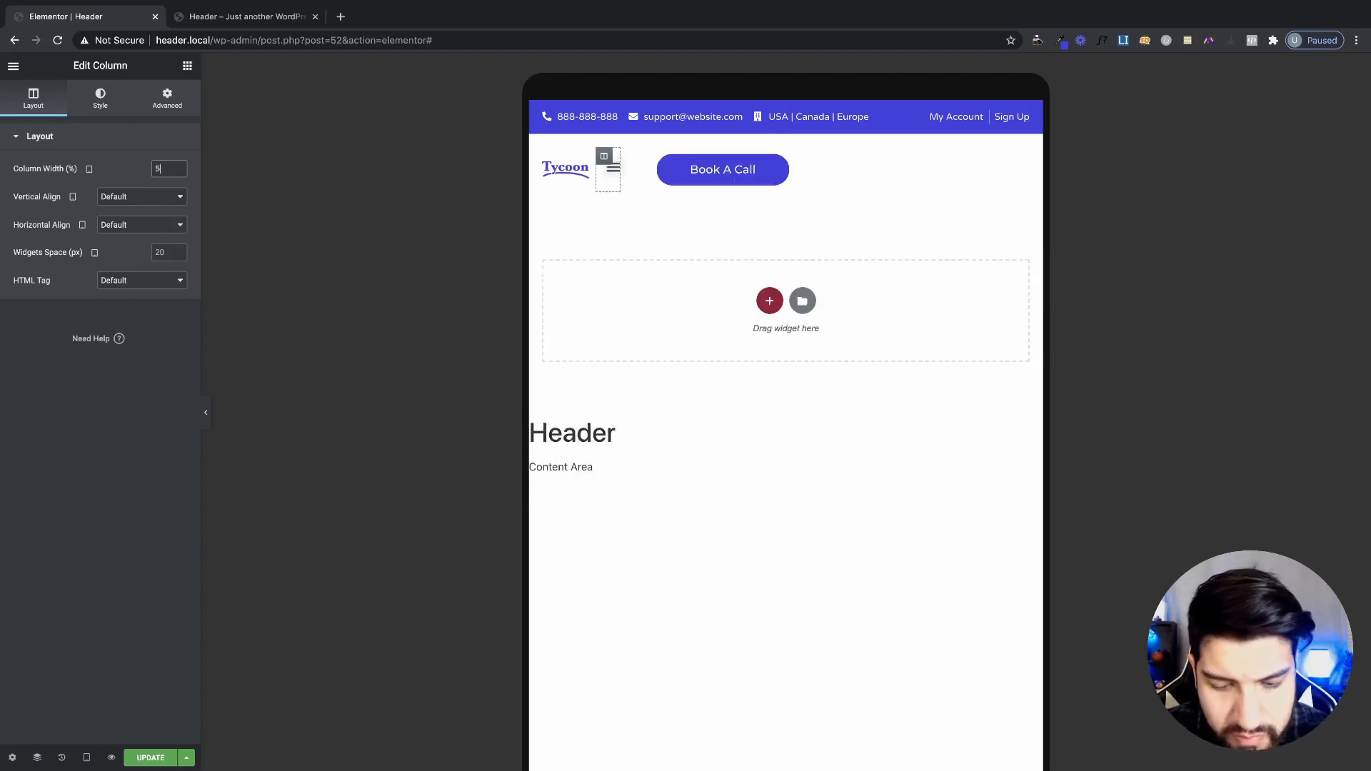
text(3)
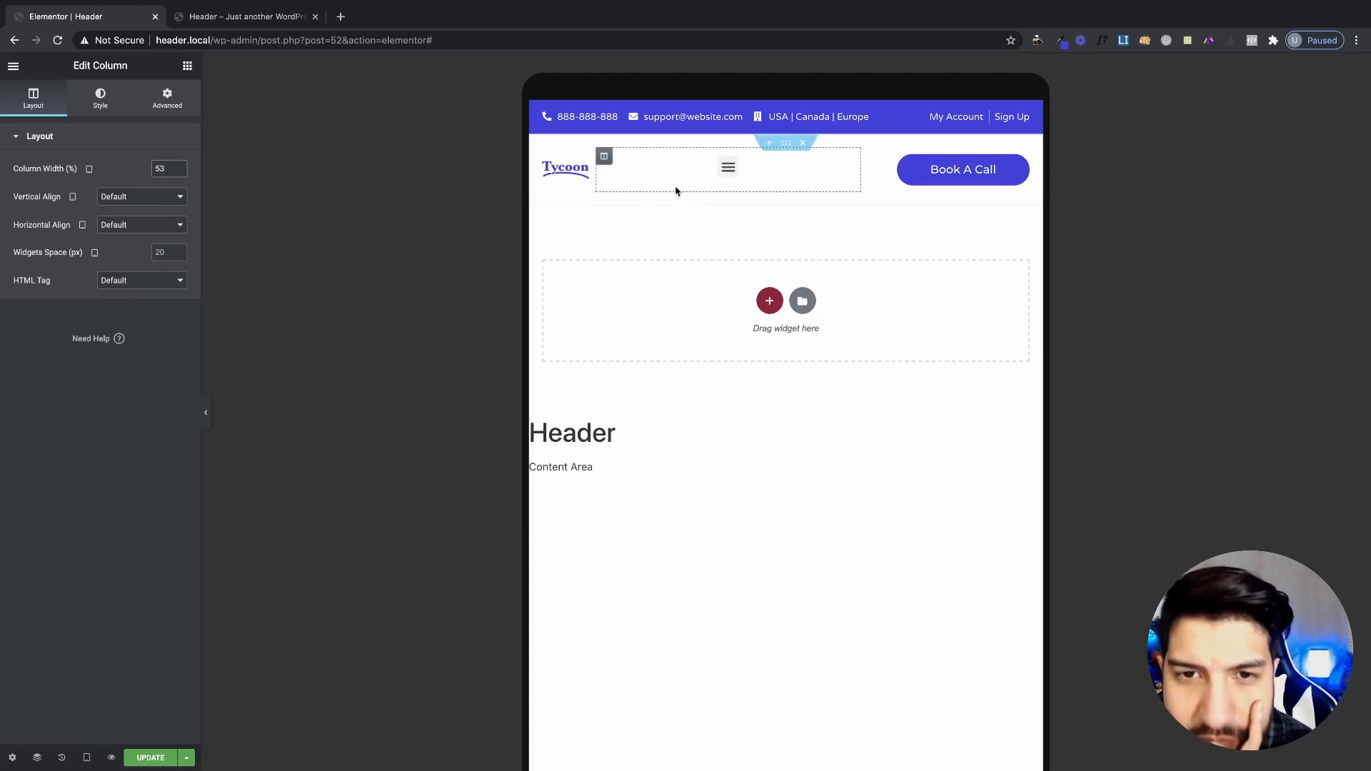
- Try Middle vertical alignment for the hamburger menu's column, returning it to Default
click(142, 197)
click(621, 233)
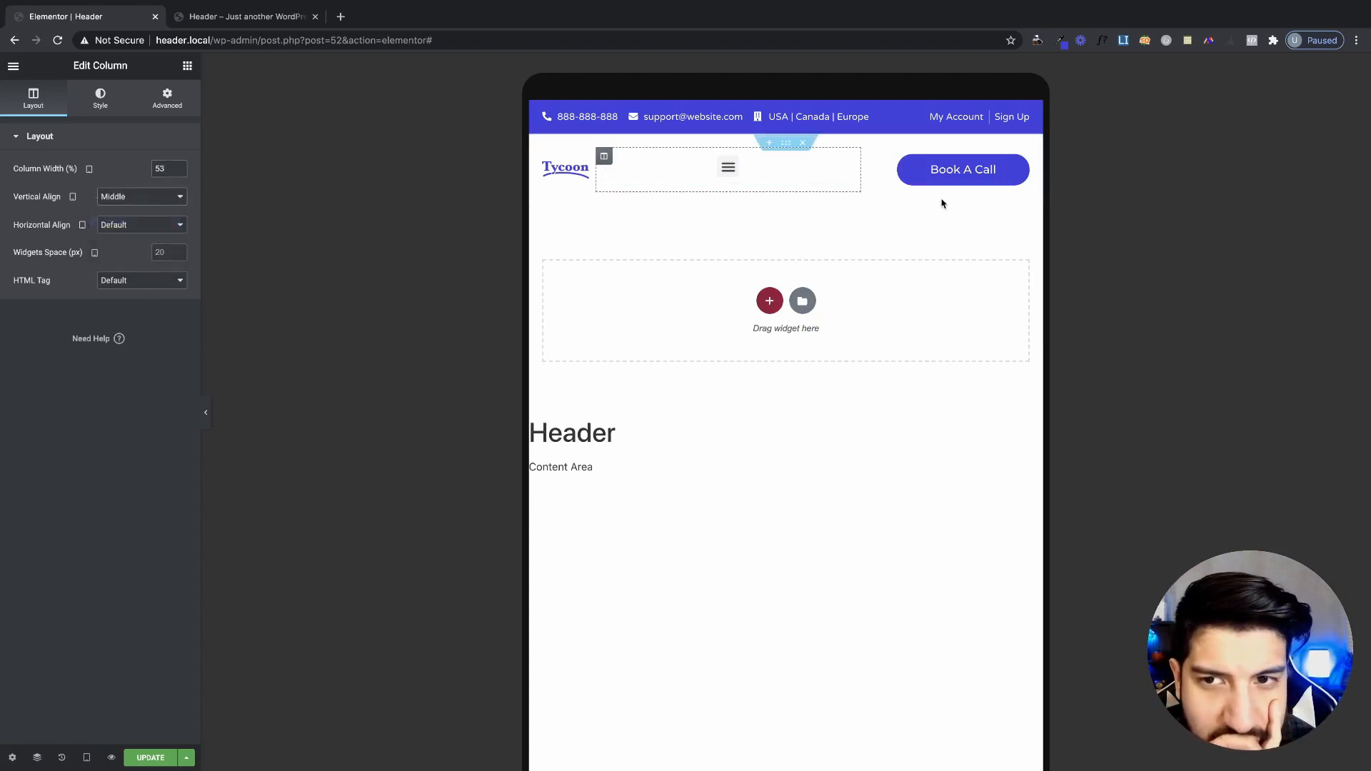
click(136, 197)
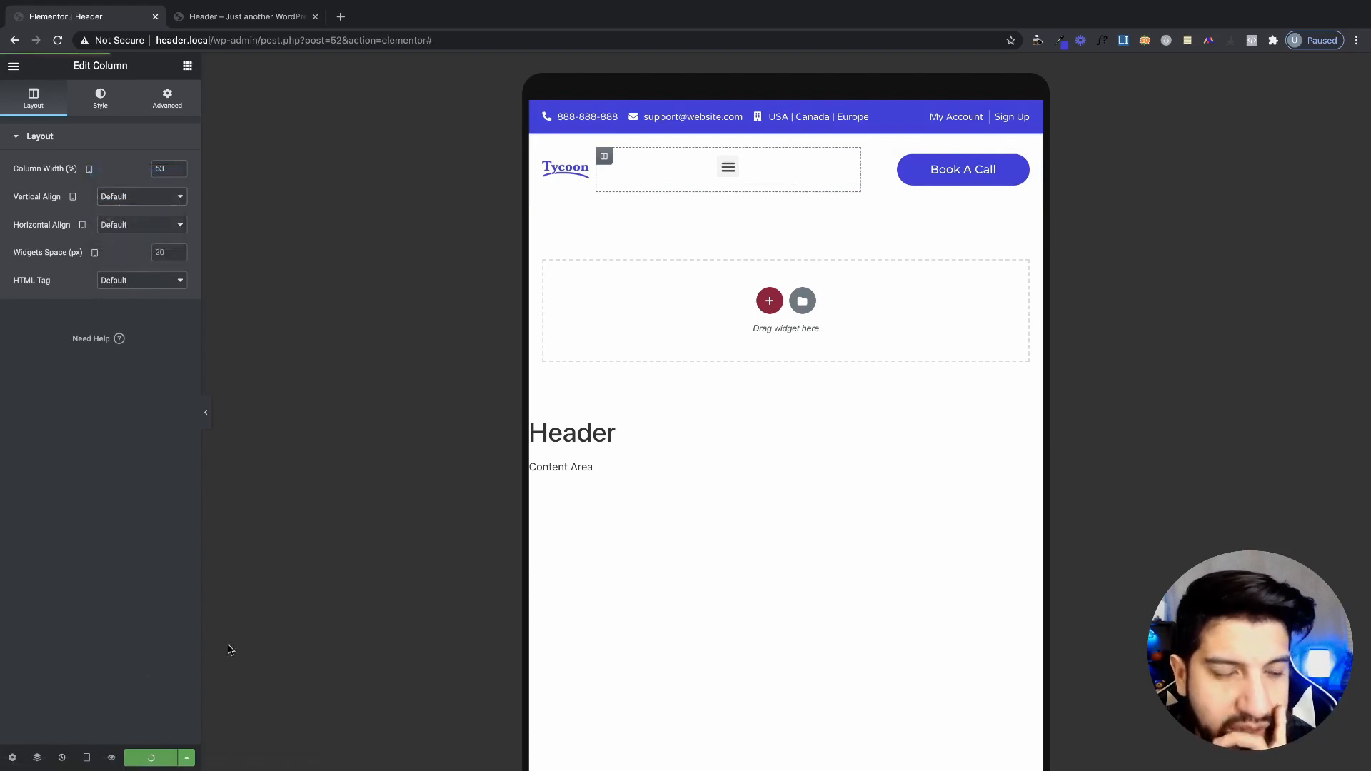
- Check the header preview at full desktop width and in the browser's responsive mode, widening the viewport to 975 px
click(217, 19)
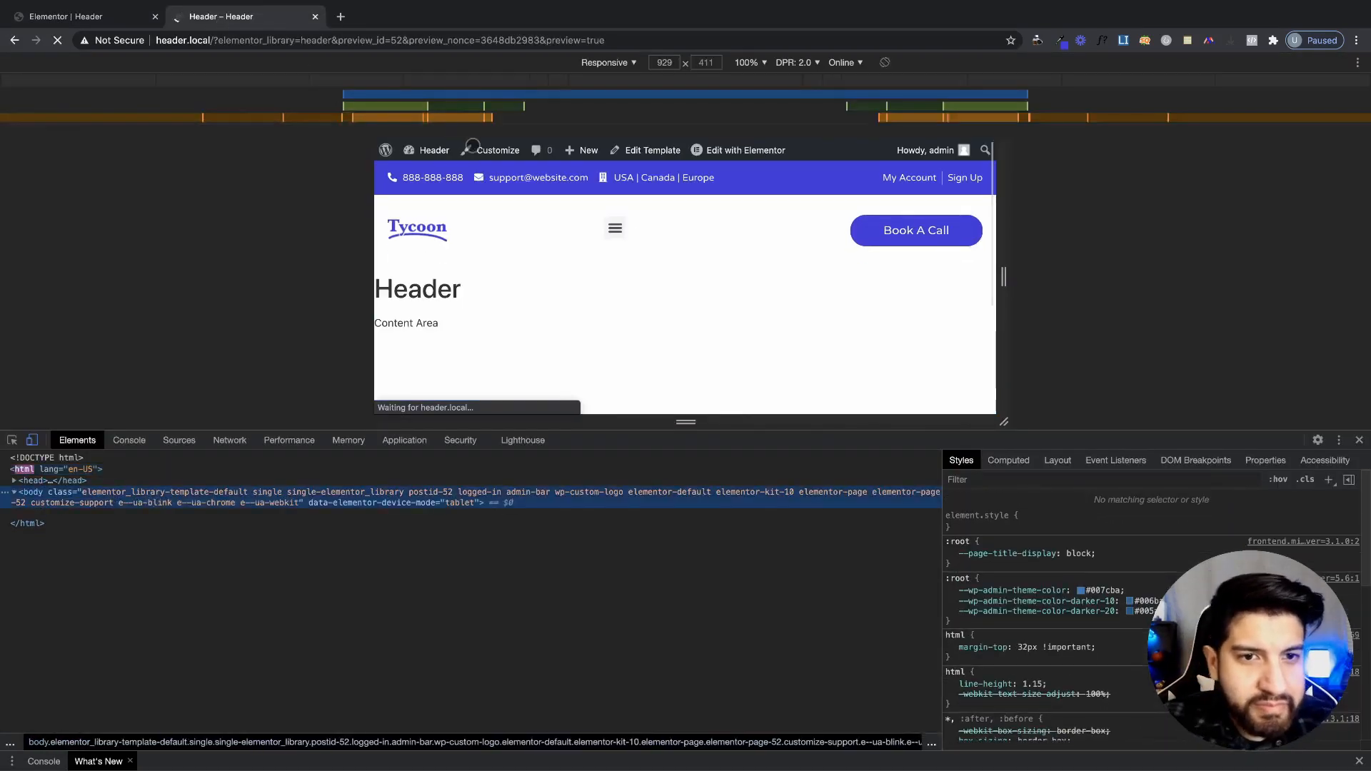
click(1358, 440)
right_click(671, 383)
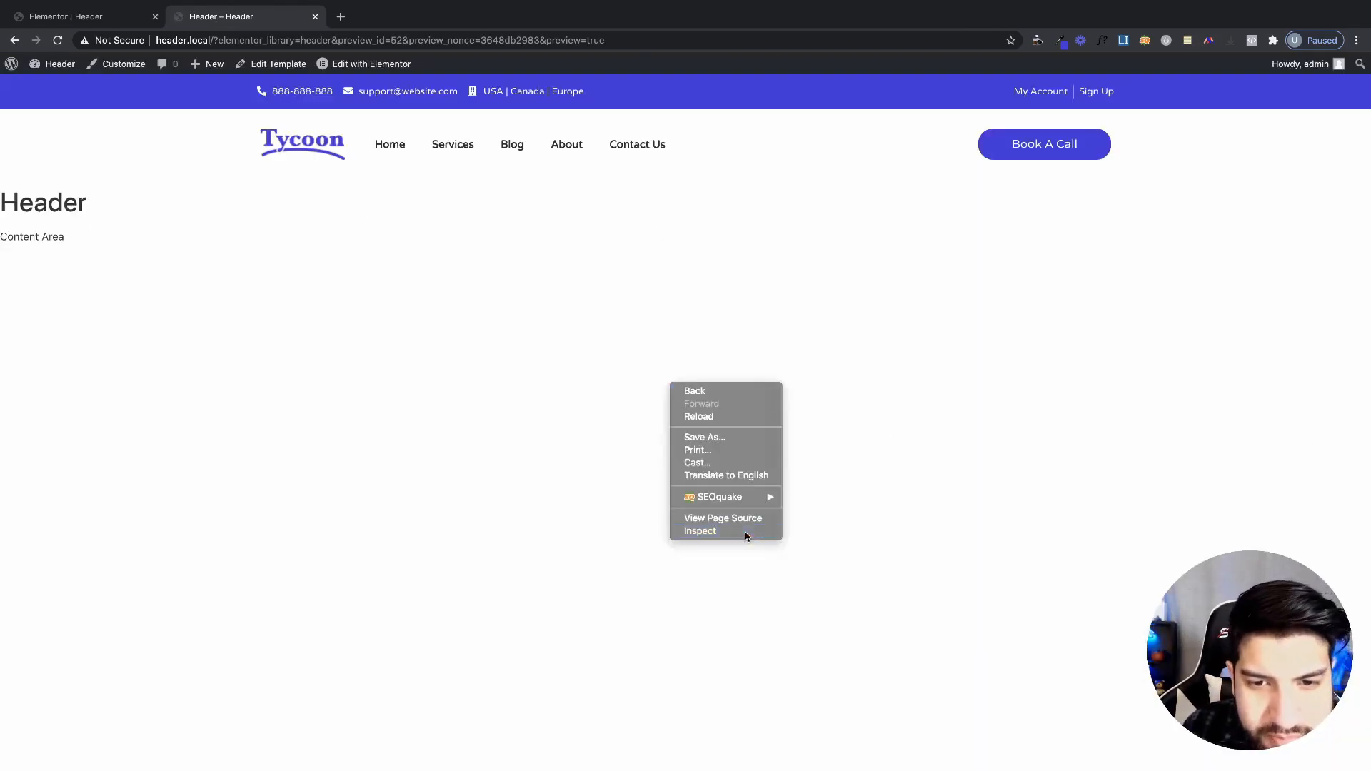
click(745, 532)
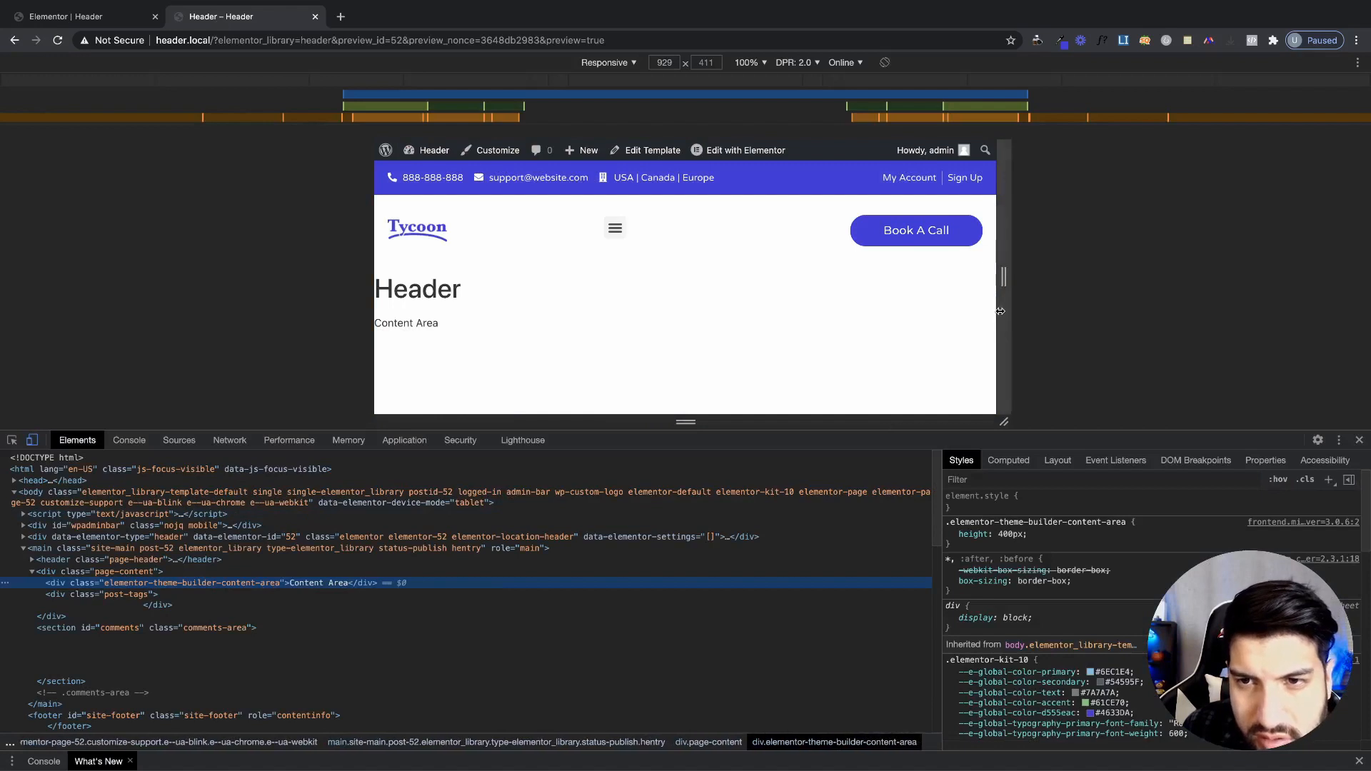
mouse_move(1000, 311)
mouse_down()
mouse_move(983, 310)
mouse_move(1083, 307)
mouse_move(1015, 307)
mouse_up()
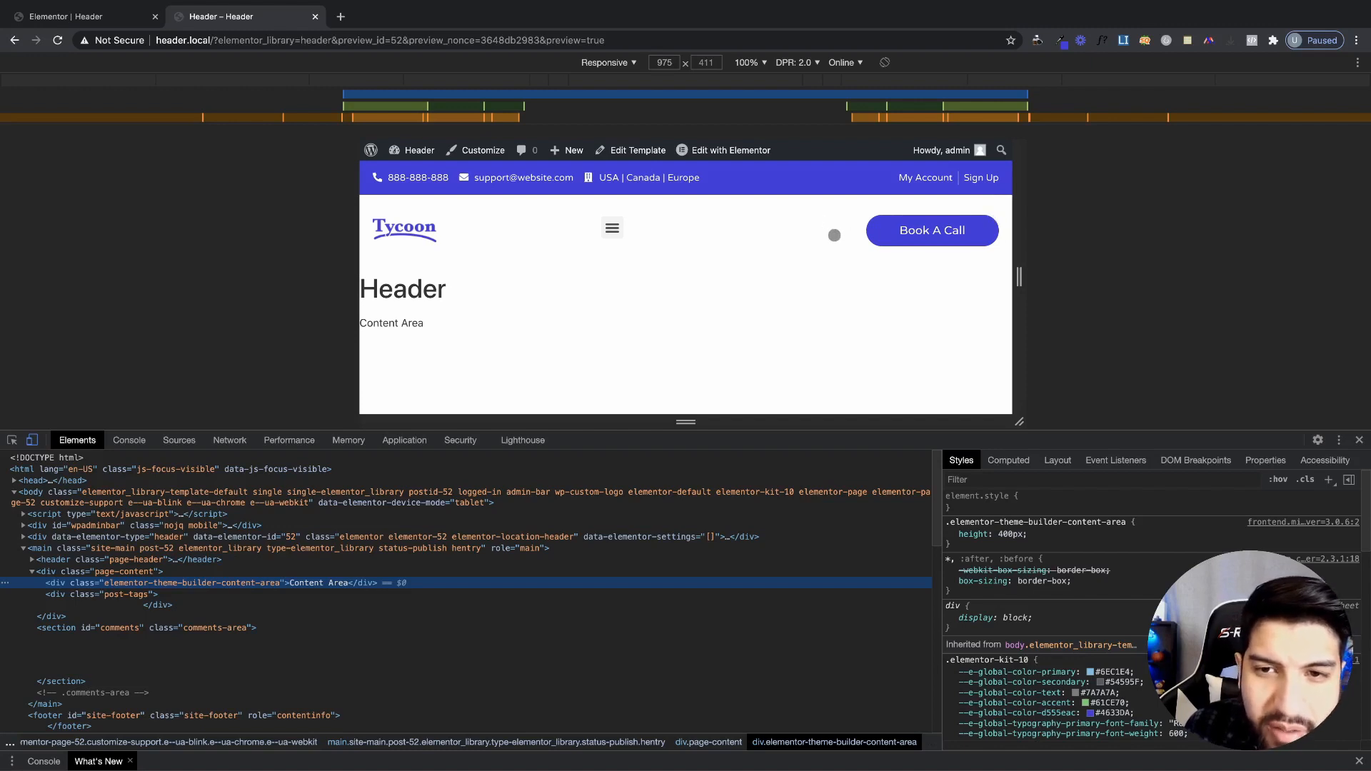
- Back in the editor, look through the layout, style, advanced and responsive settings of the Book A Call button's column
click(102, 22)
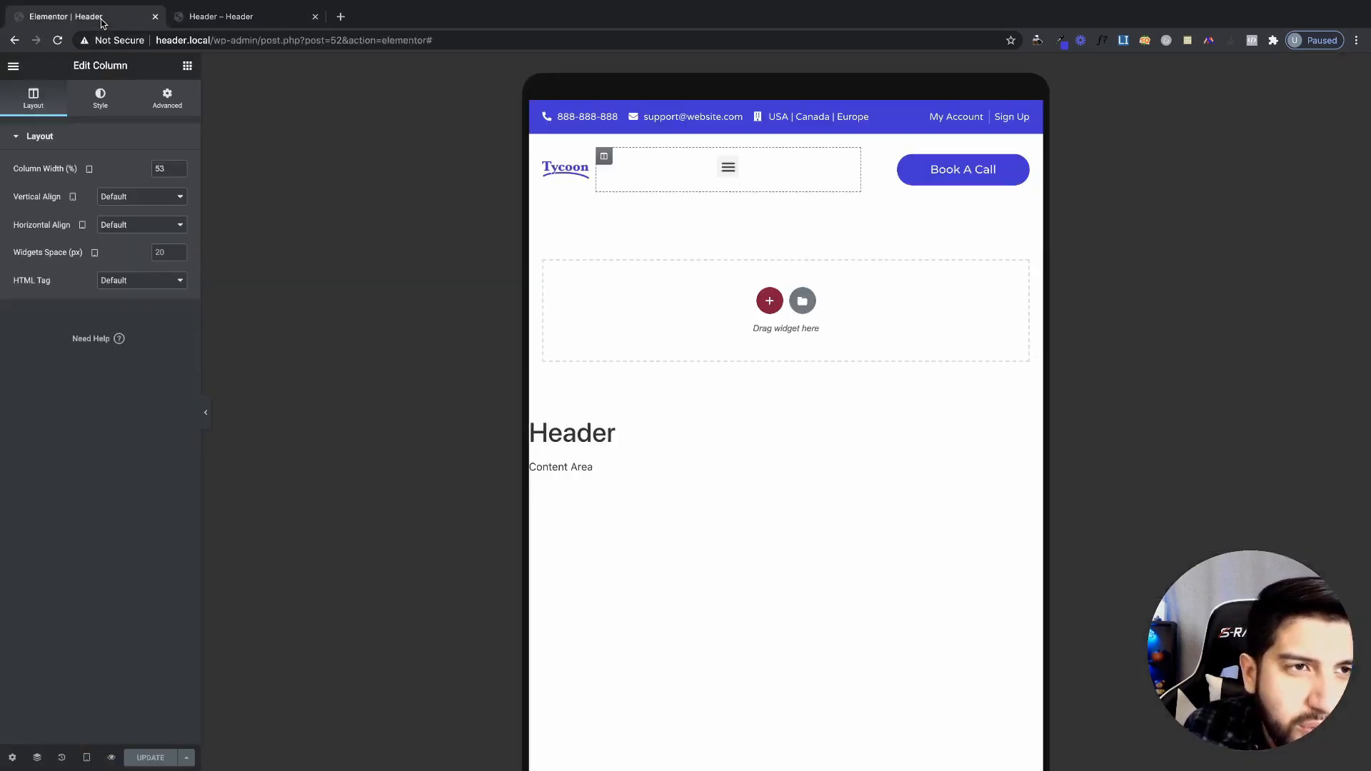
click(869, 158)
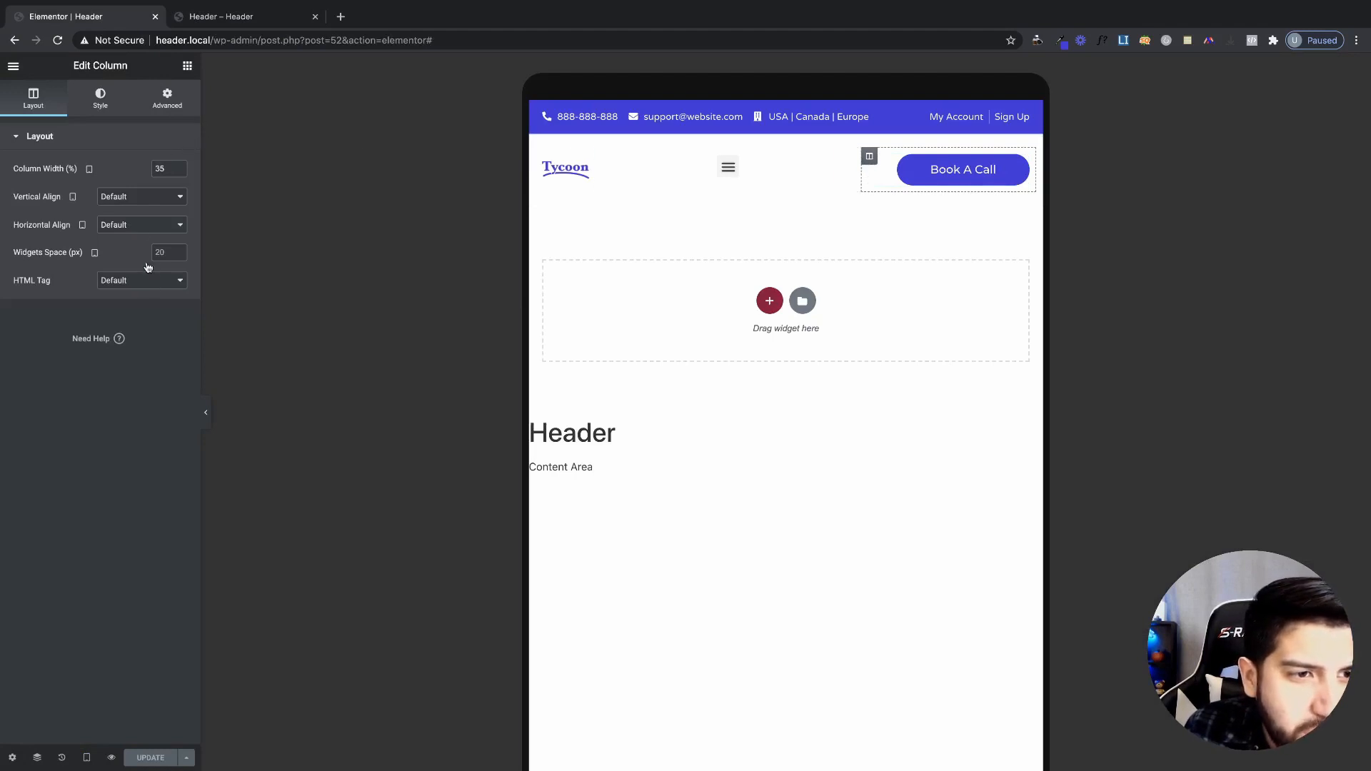
click(167, 99)
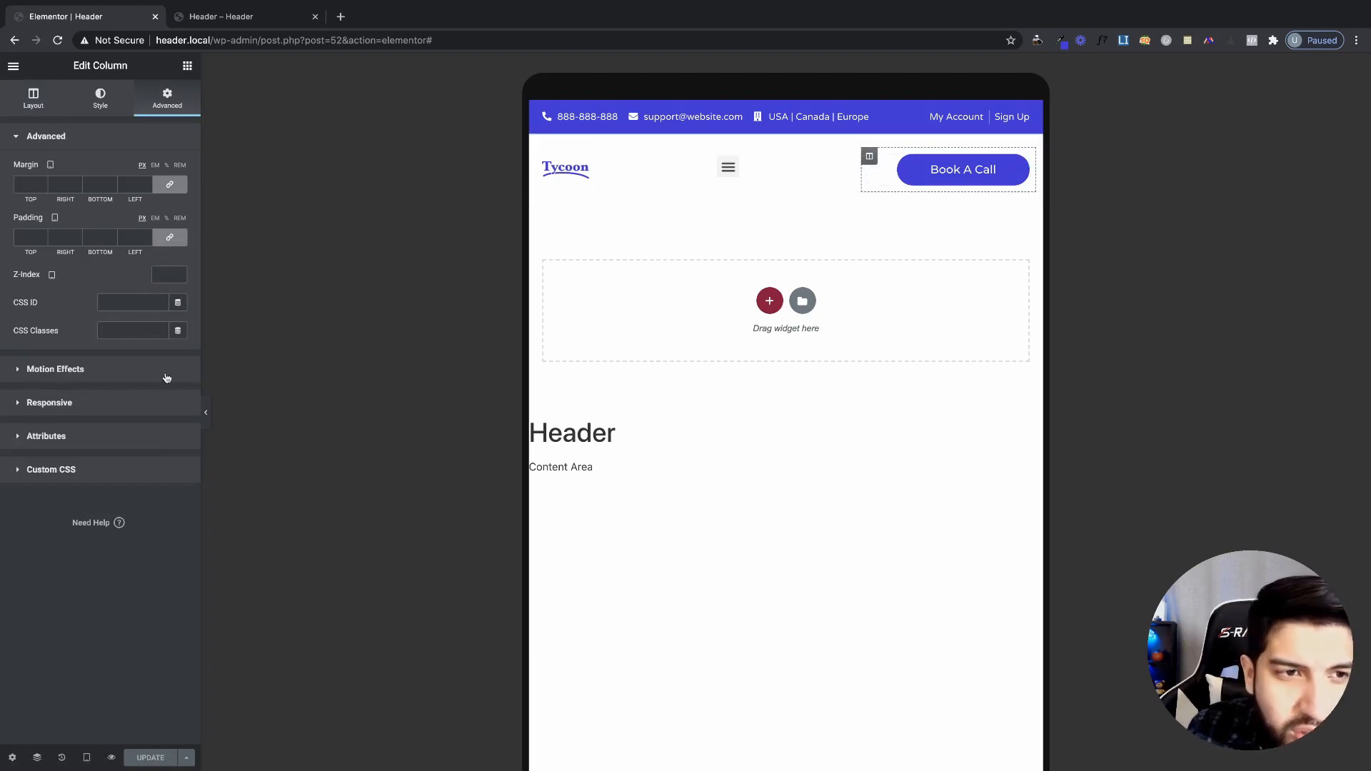
click(85, 410)
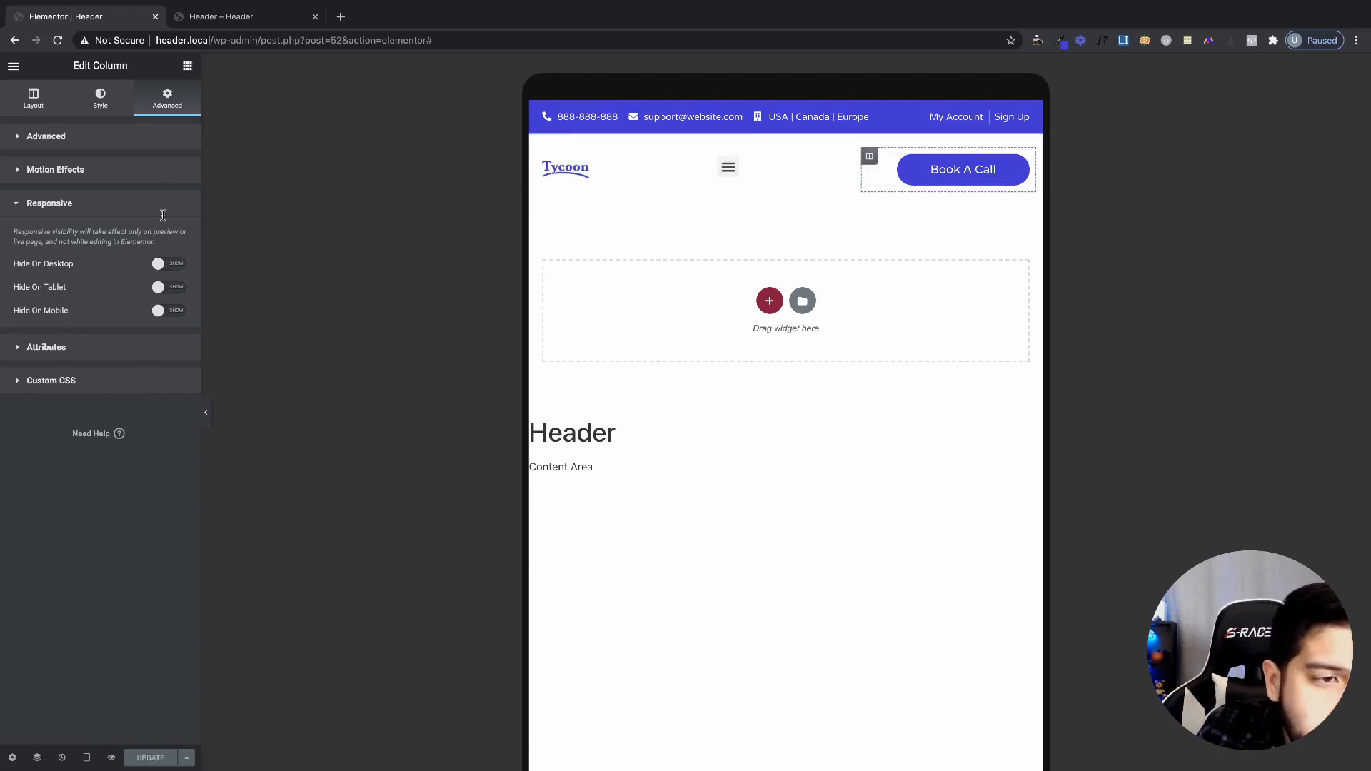
click(145, 139)
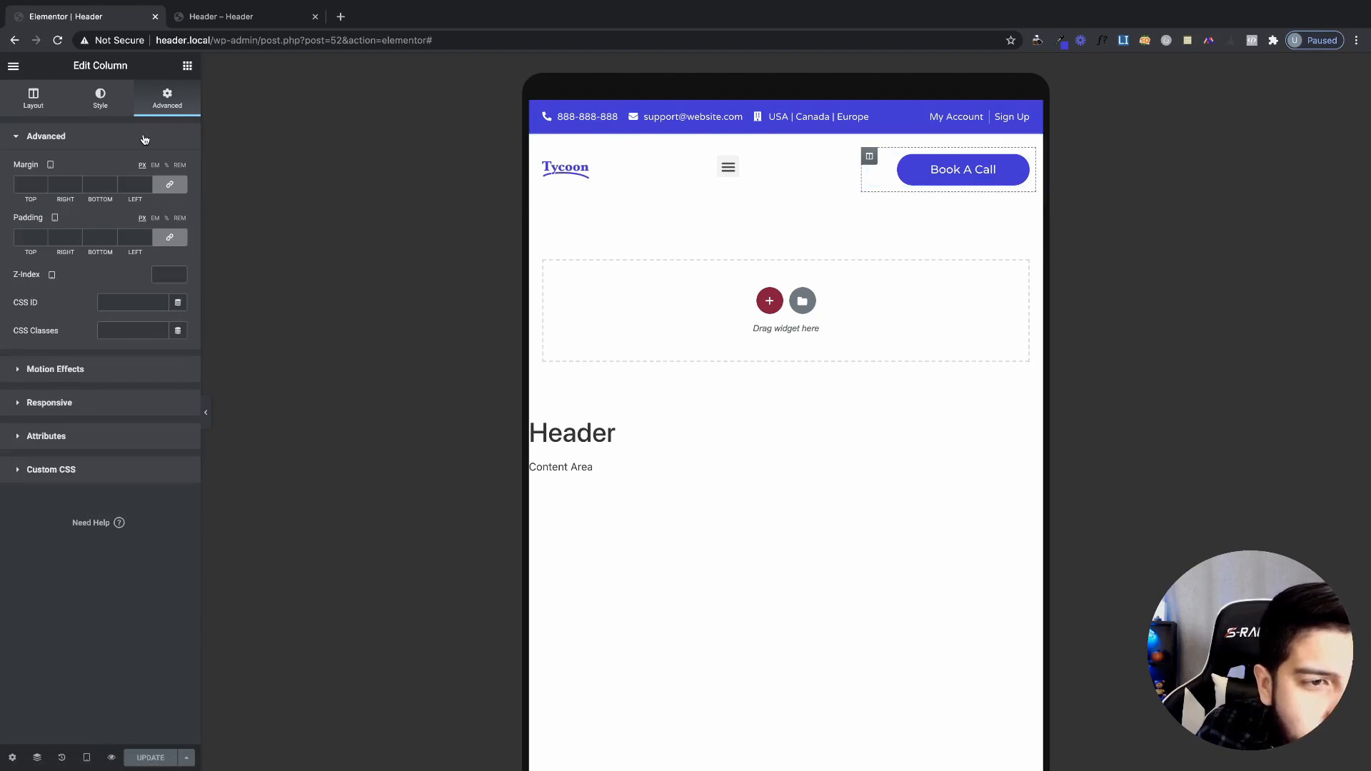
click(33, 100)
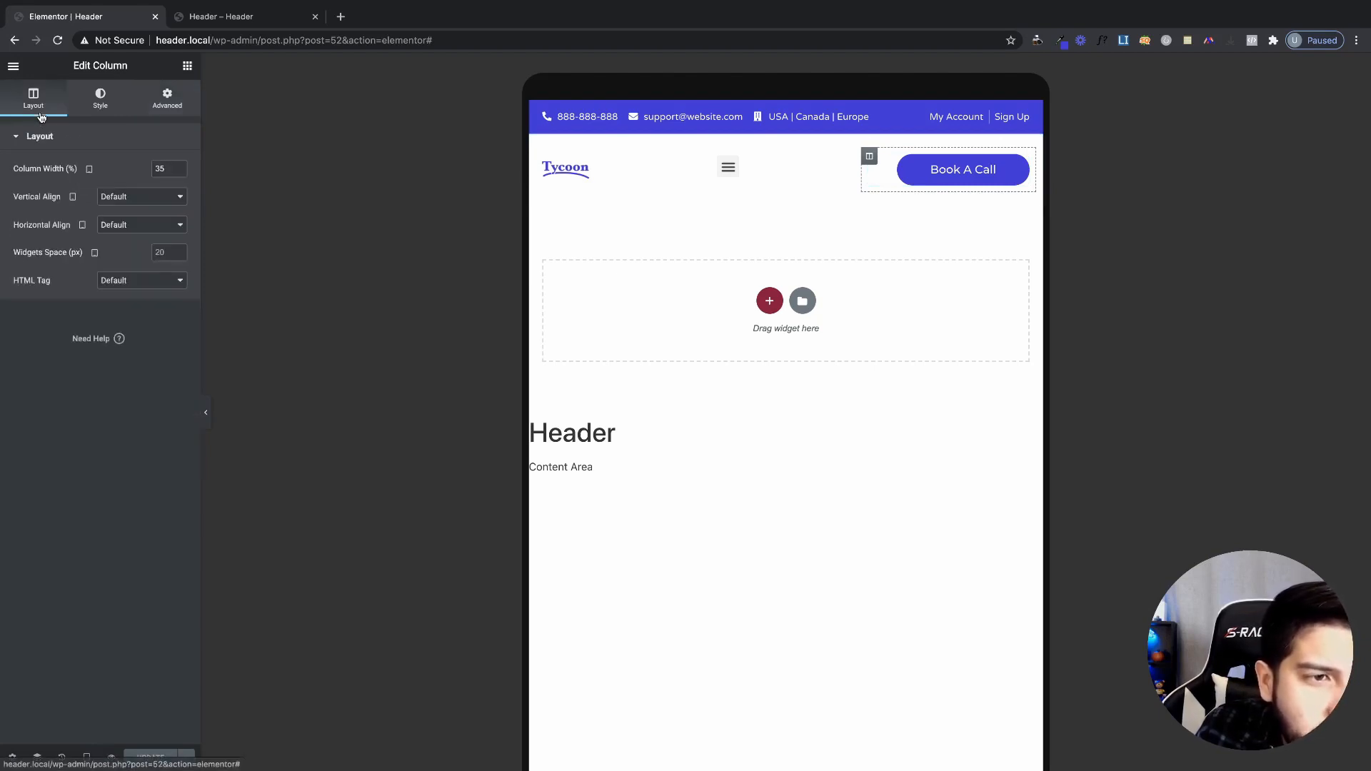
click(90, 106)
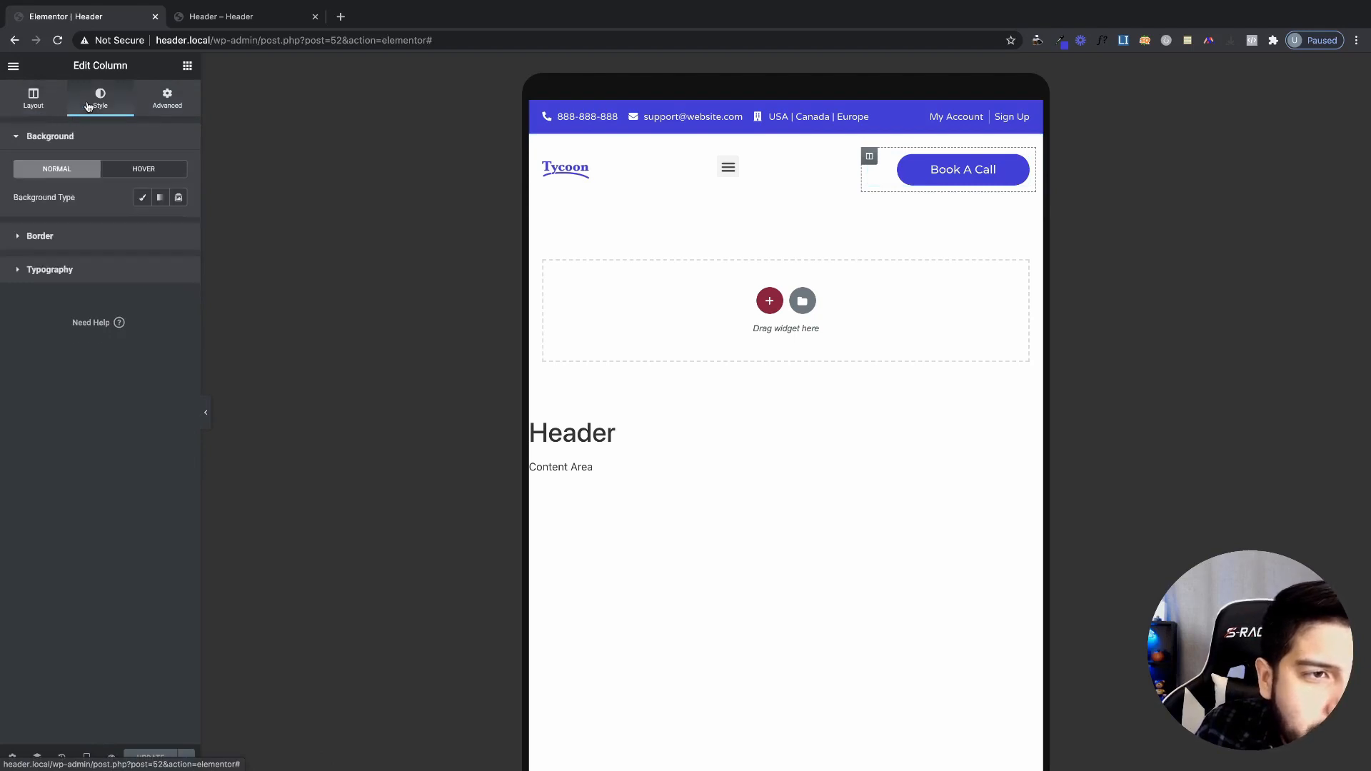
click(161, 100)
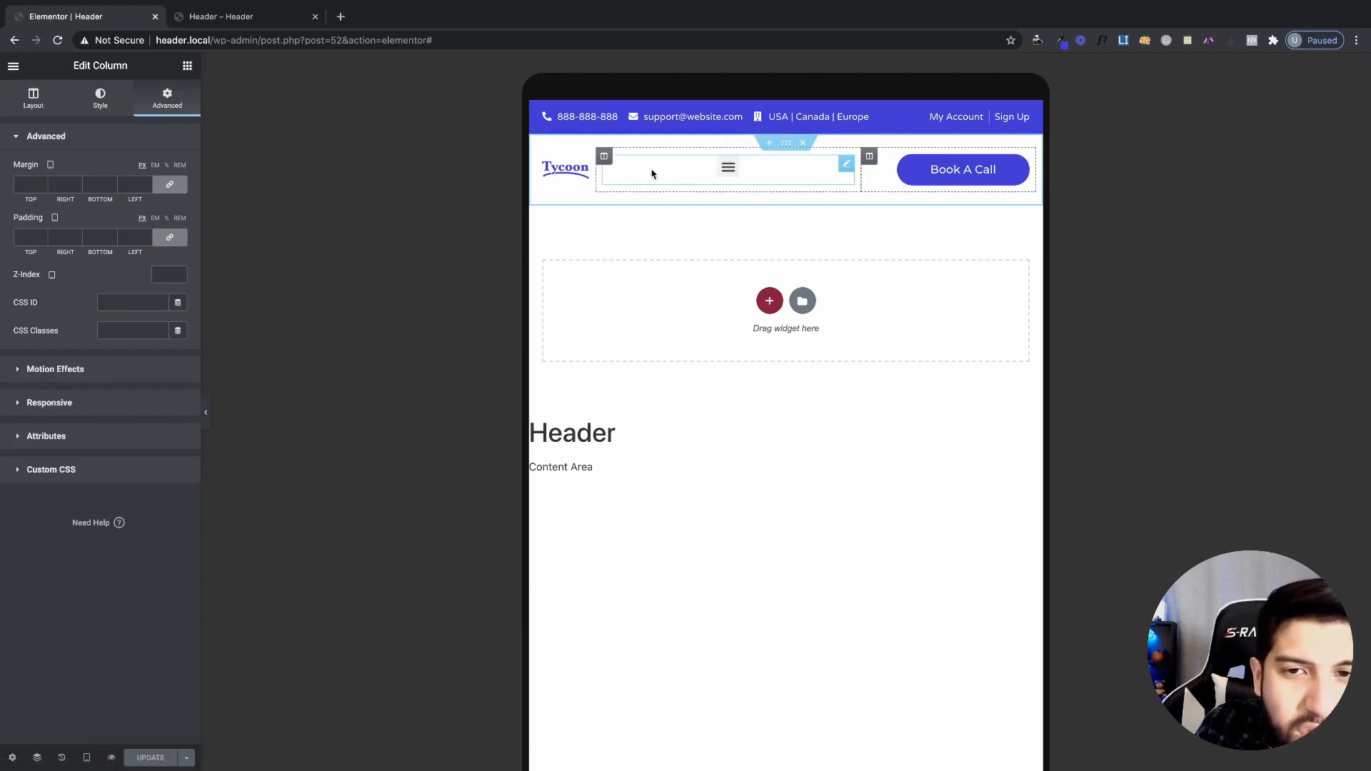
- Add the custom CSS rule "selector { order: 3; }" to the hamburger menu's column
click(604, 155)
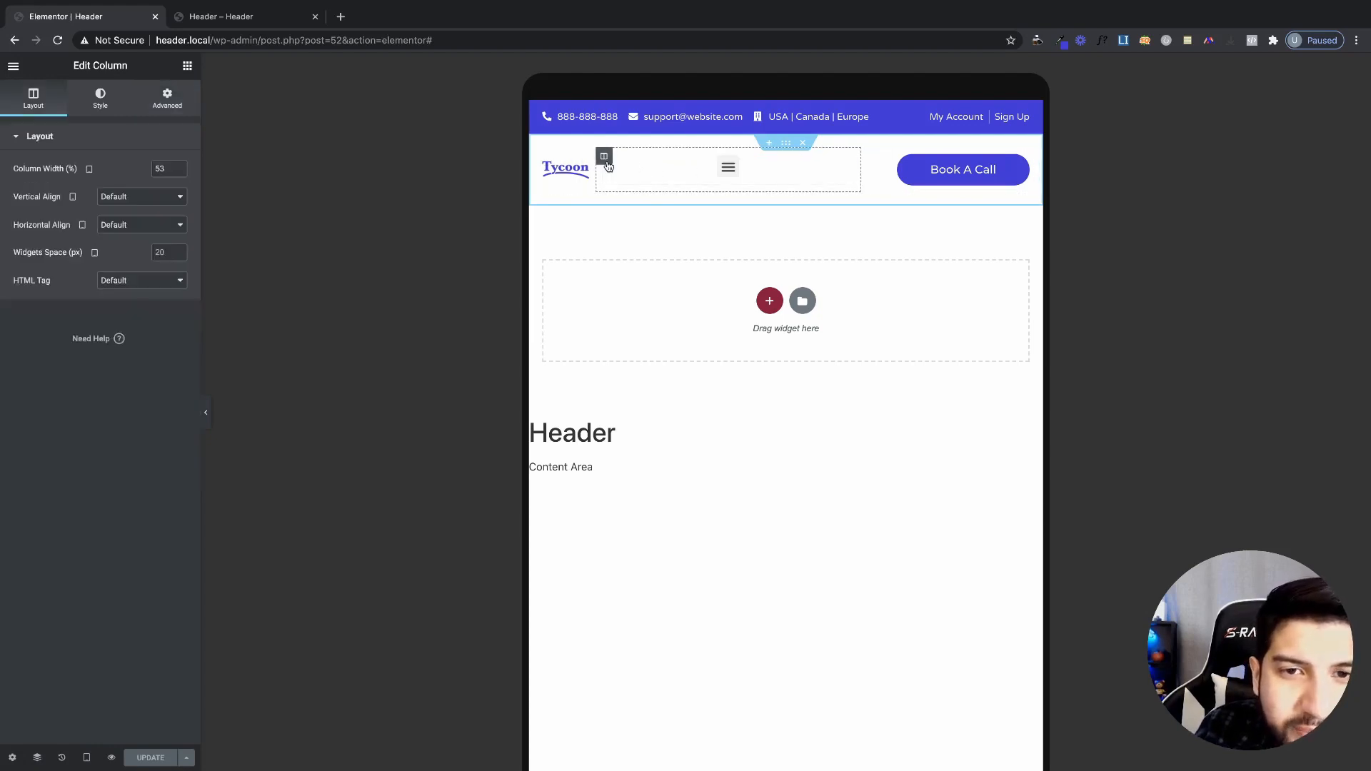
click(178, 109)
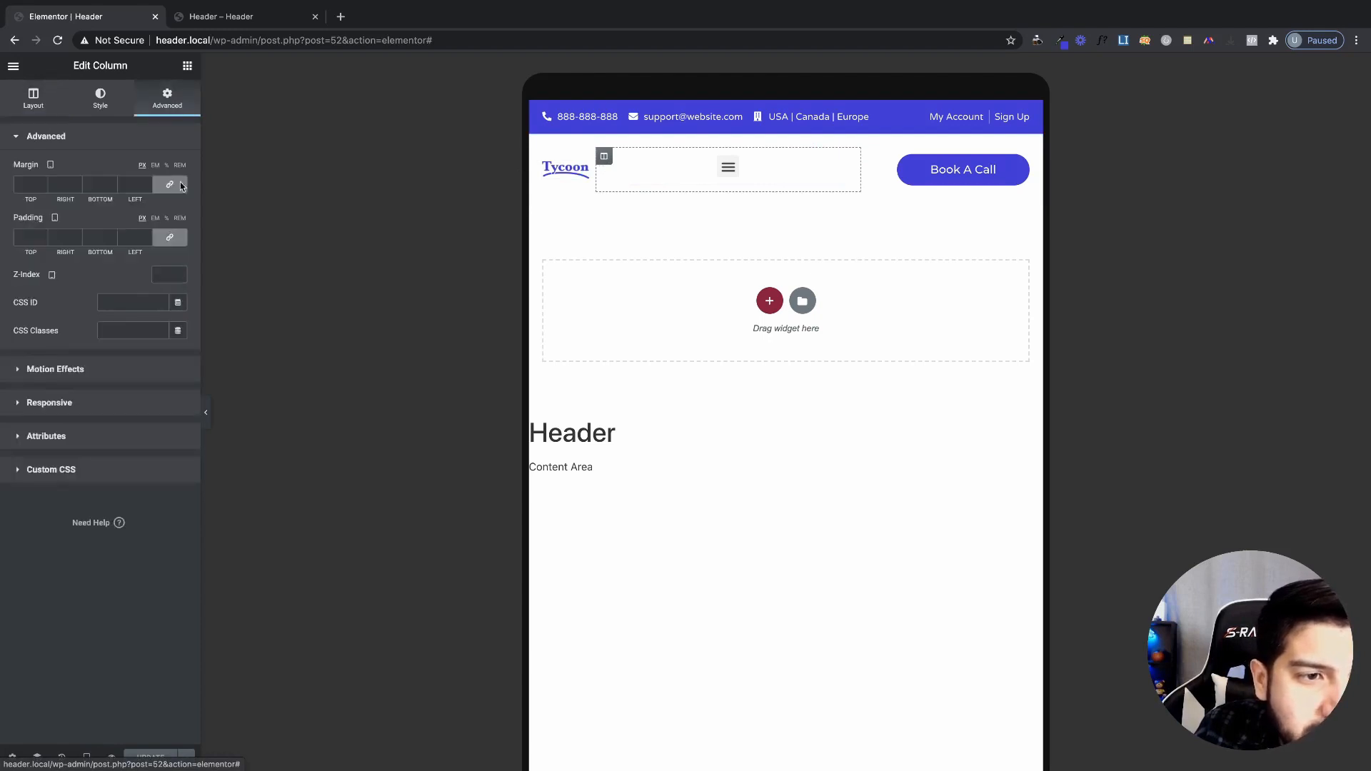
click(111, 463)
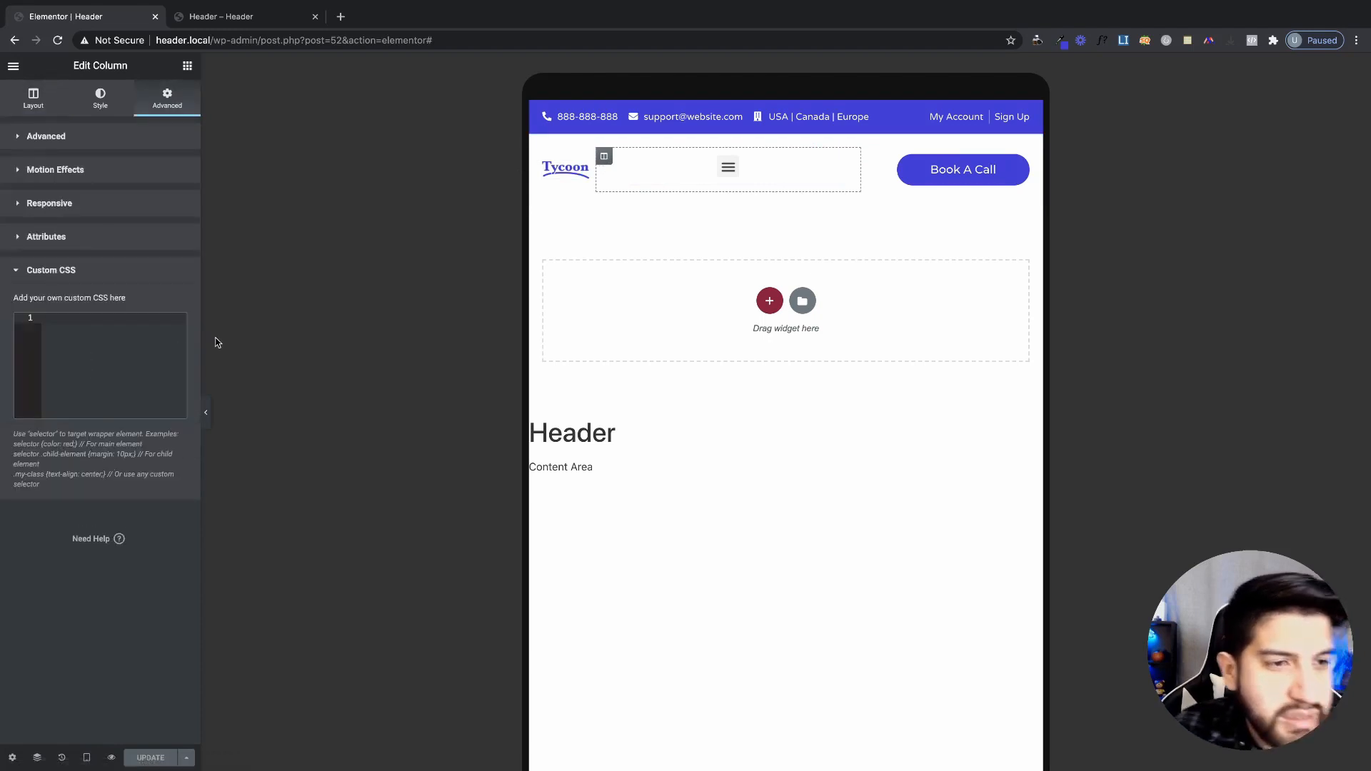
text(selec)
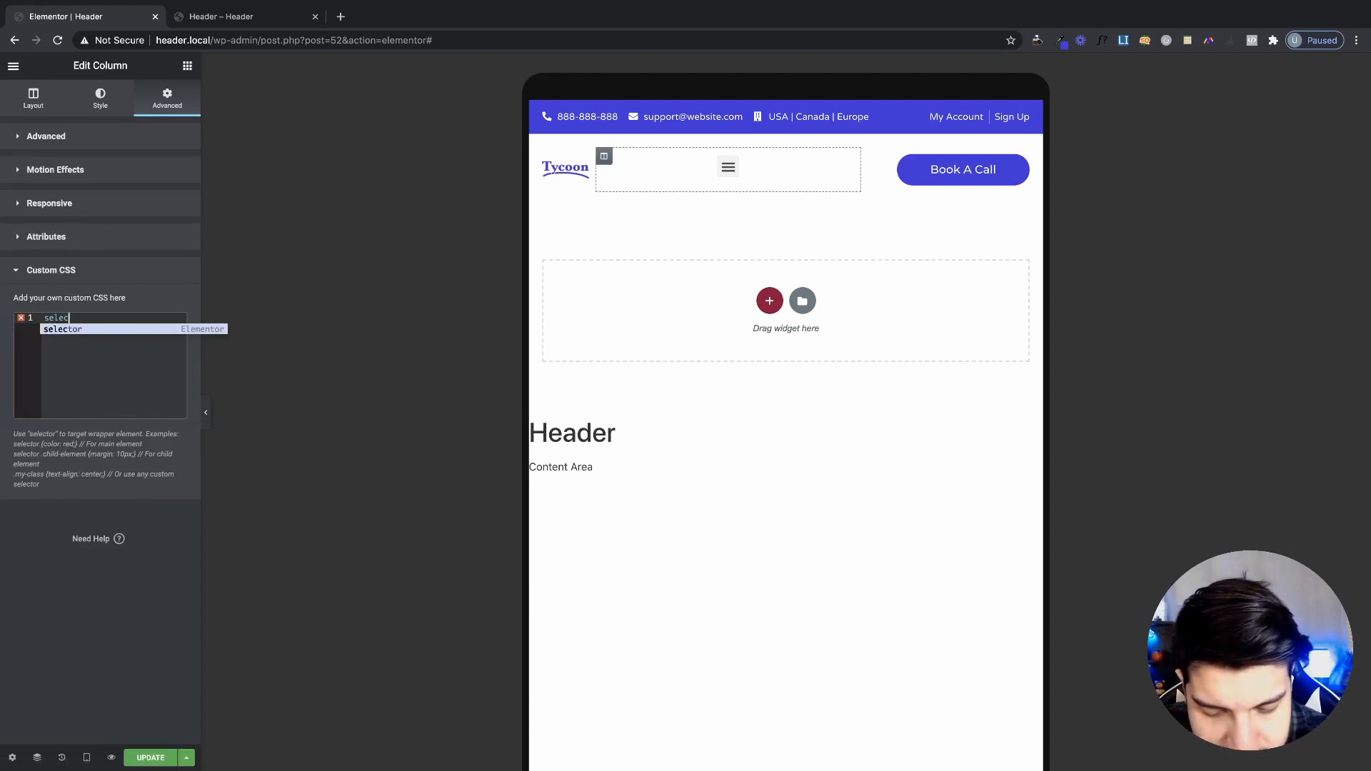
key(Return)
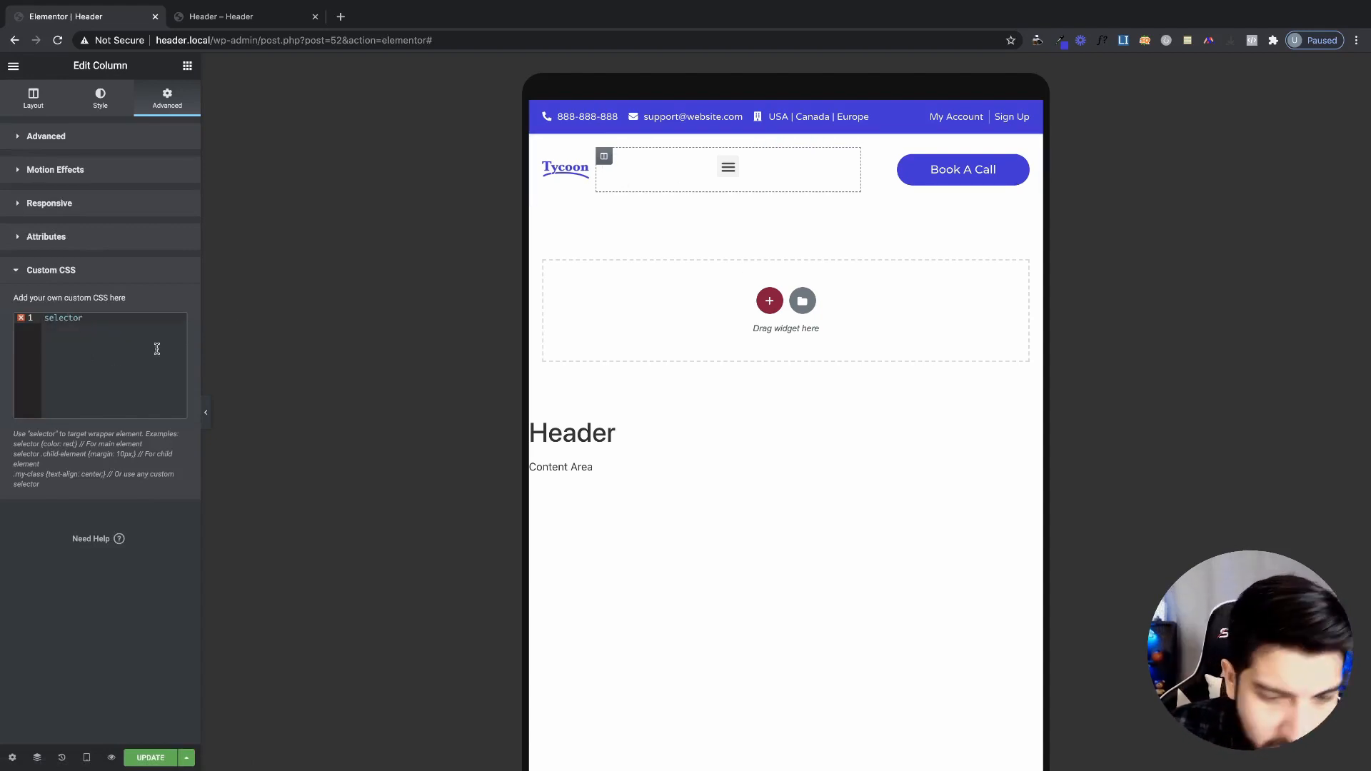
text({)
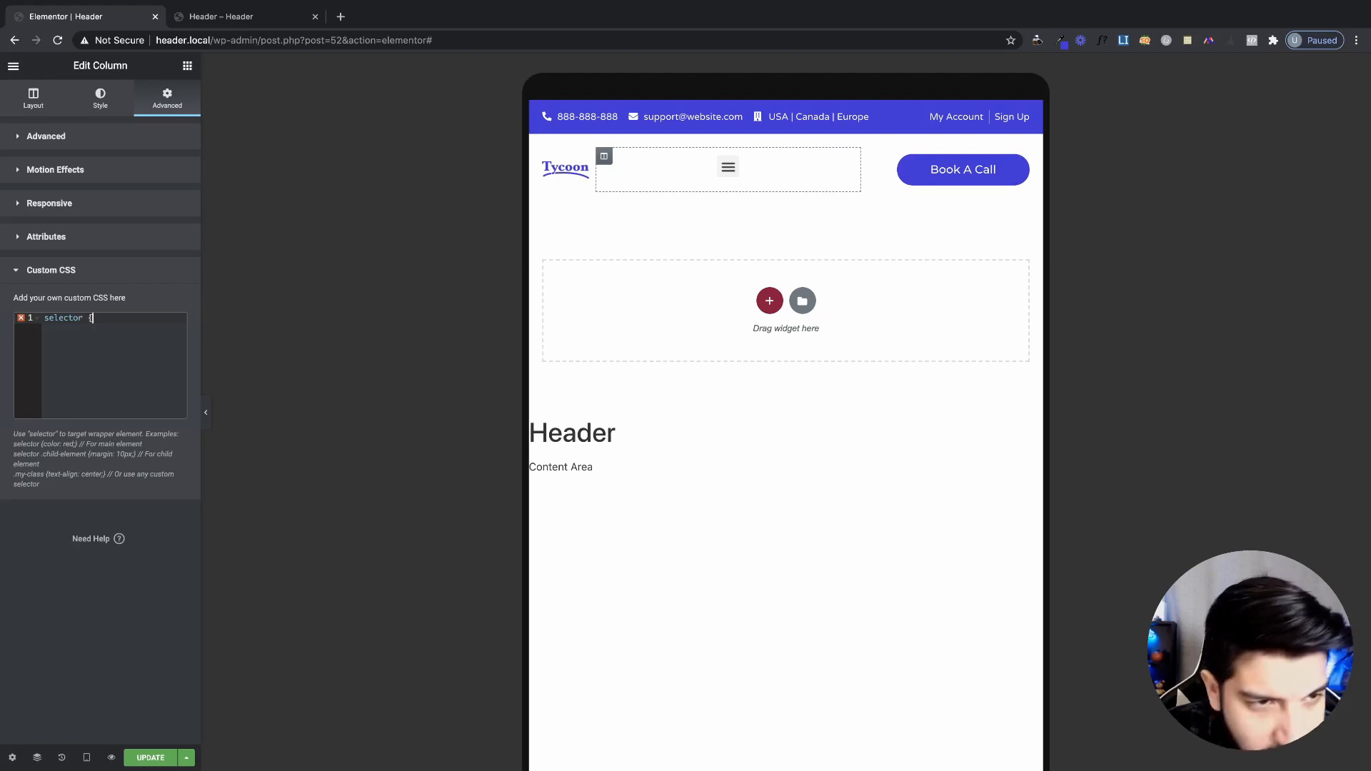
key(Return)
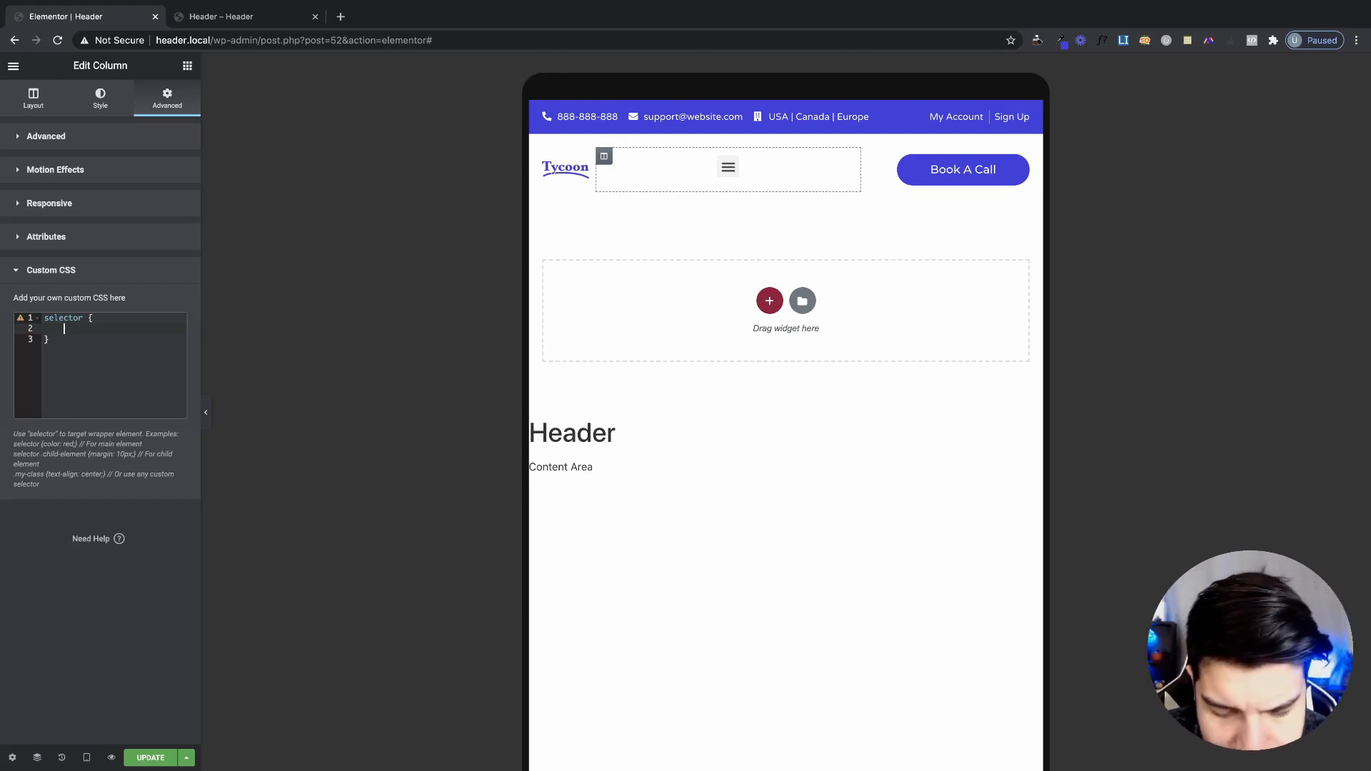
text(order)
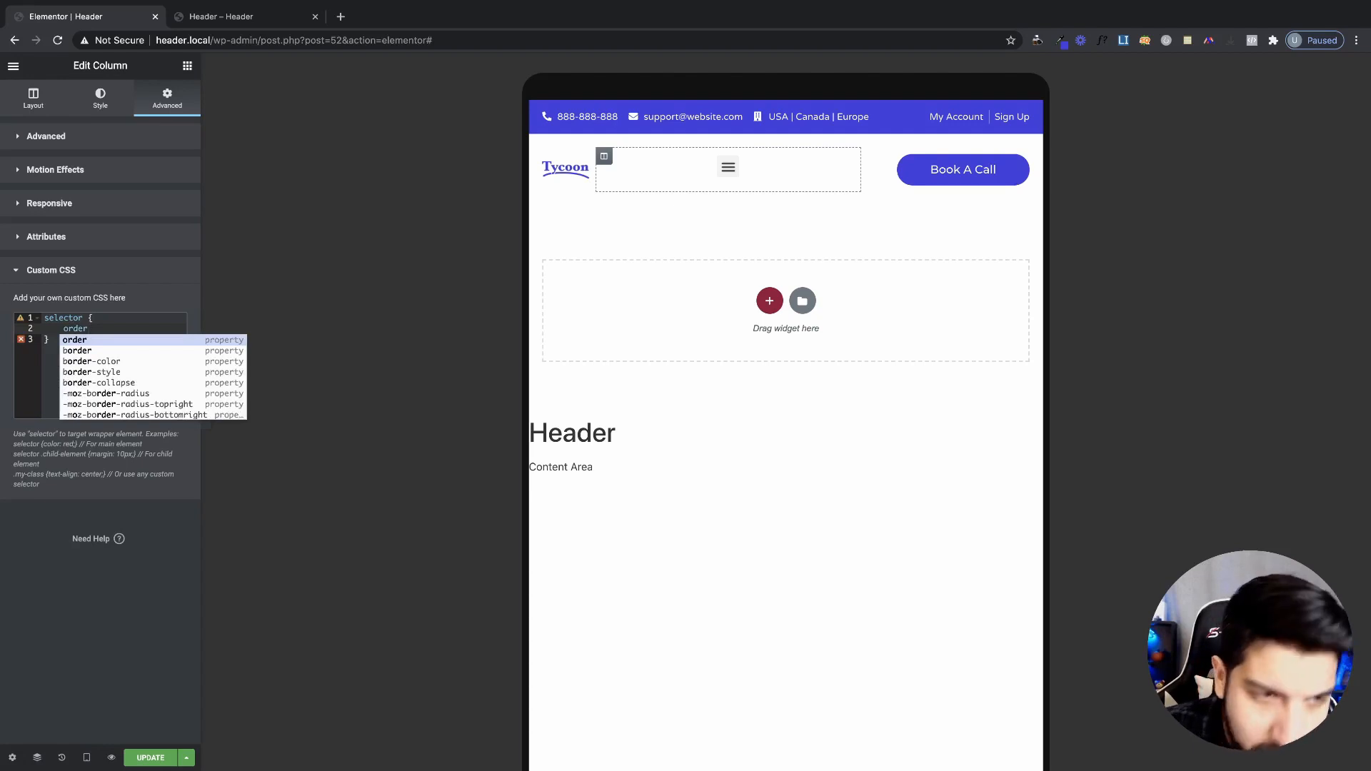
key(Return)
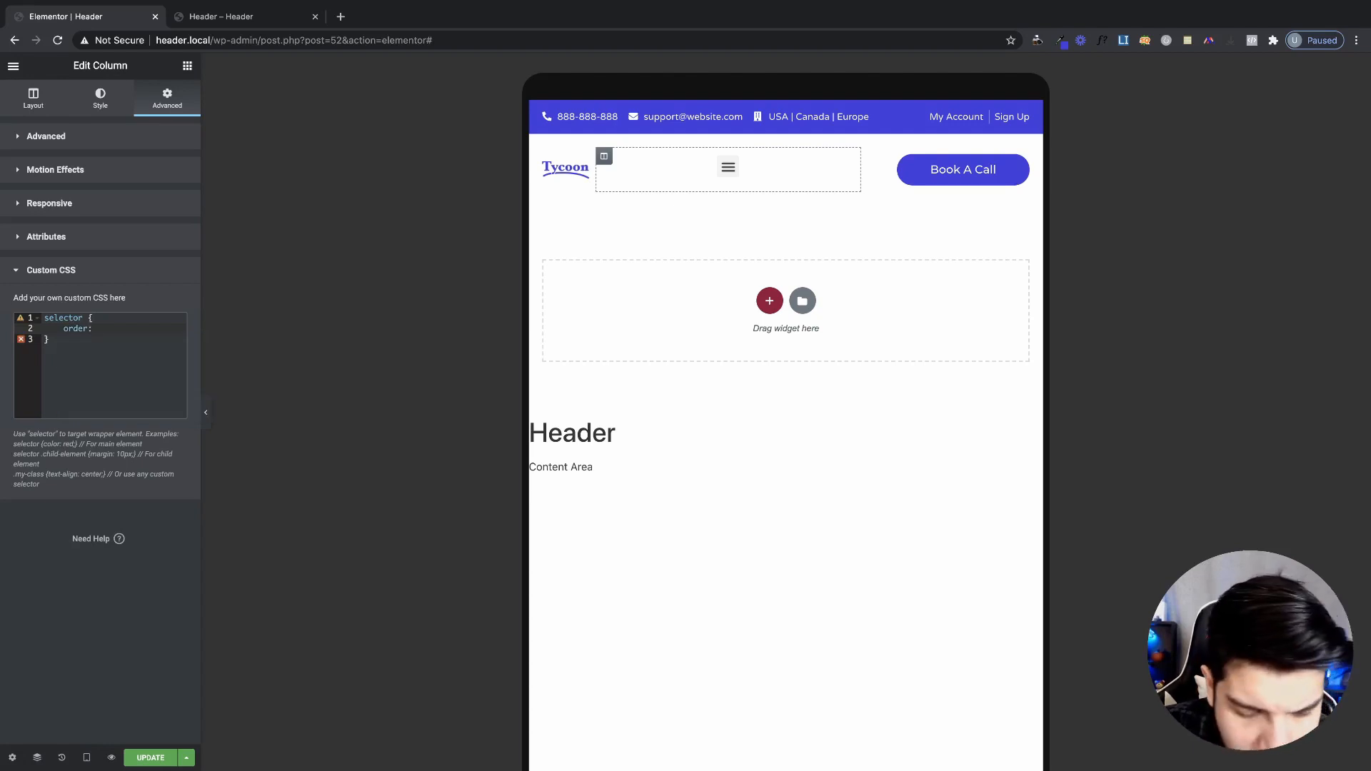
text(3)
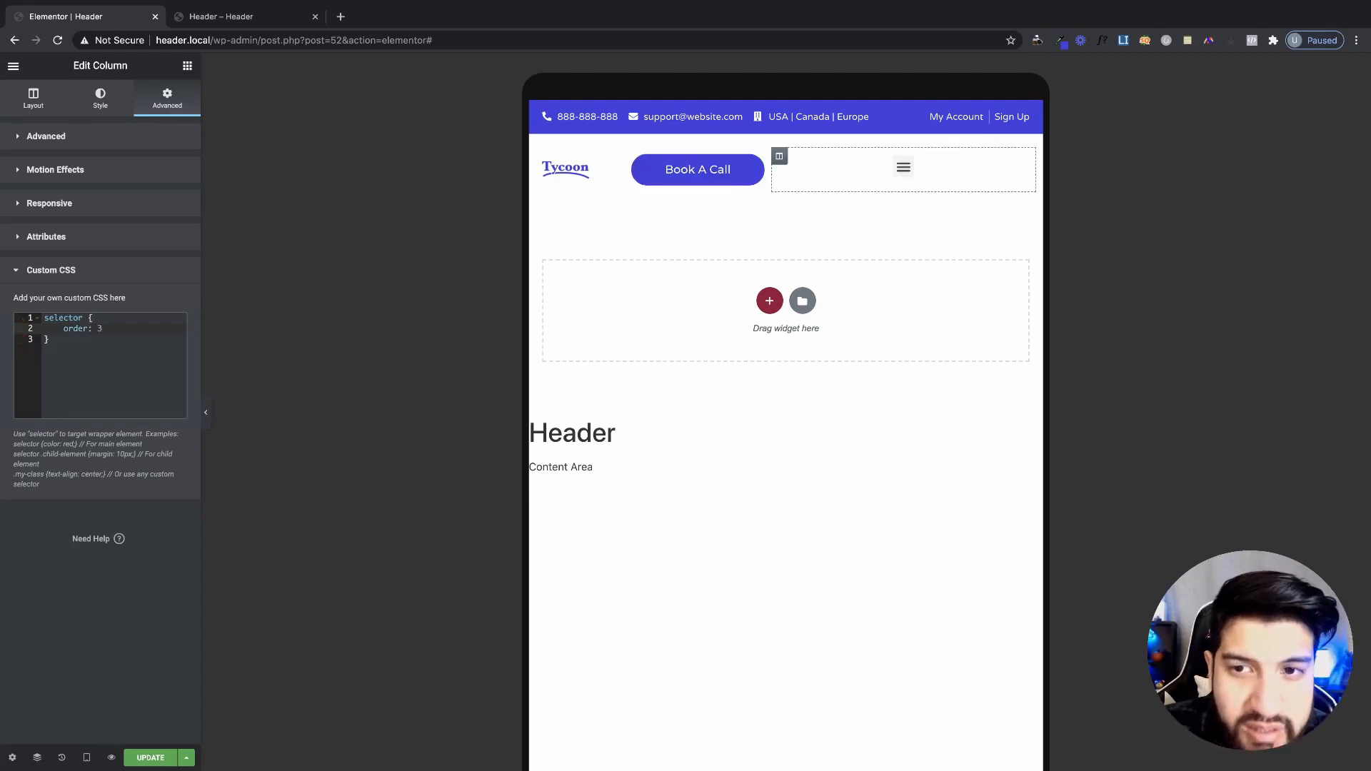
text(;)
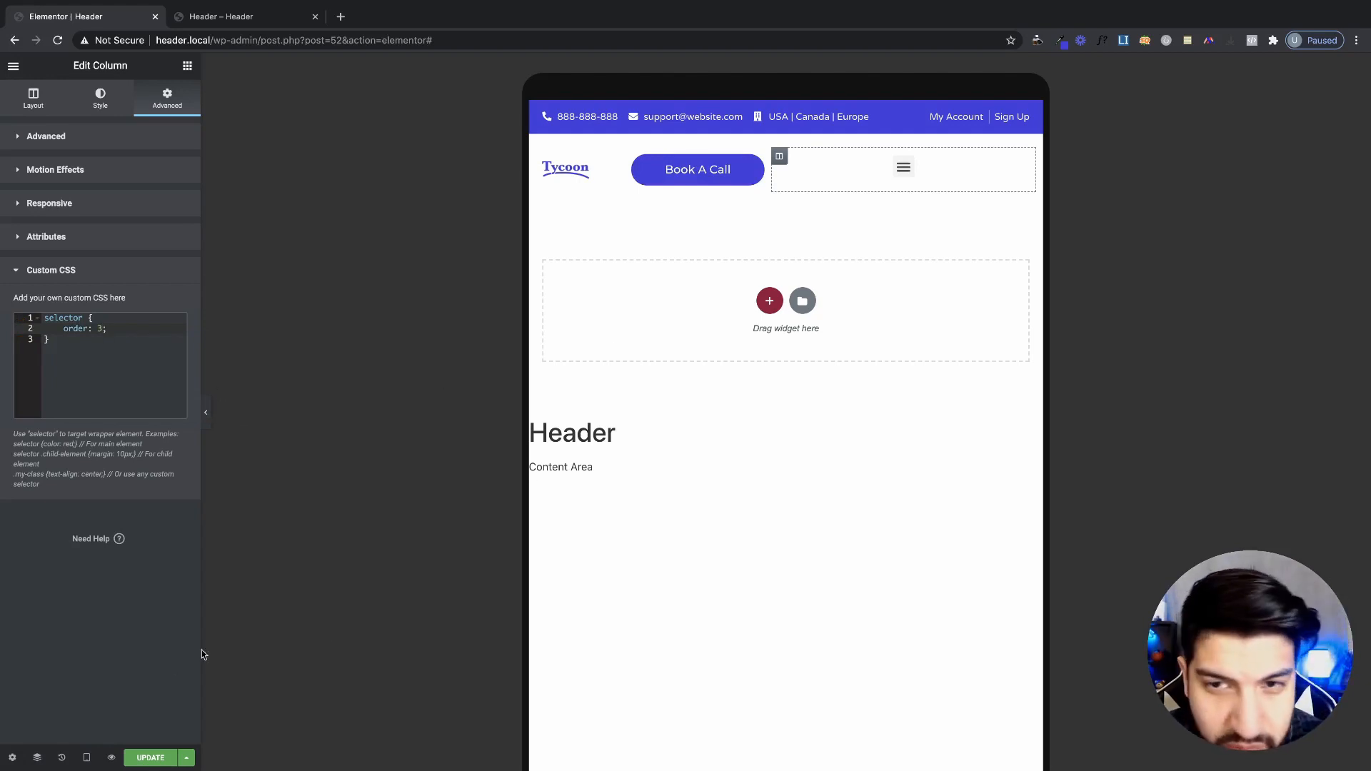
- Save the header template and check the column order in the preview at full desktop width
click(154, 757)
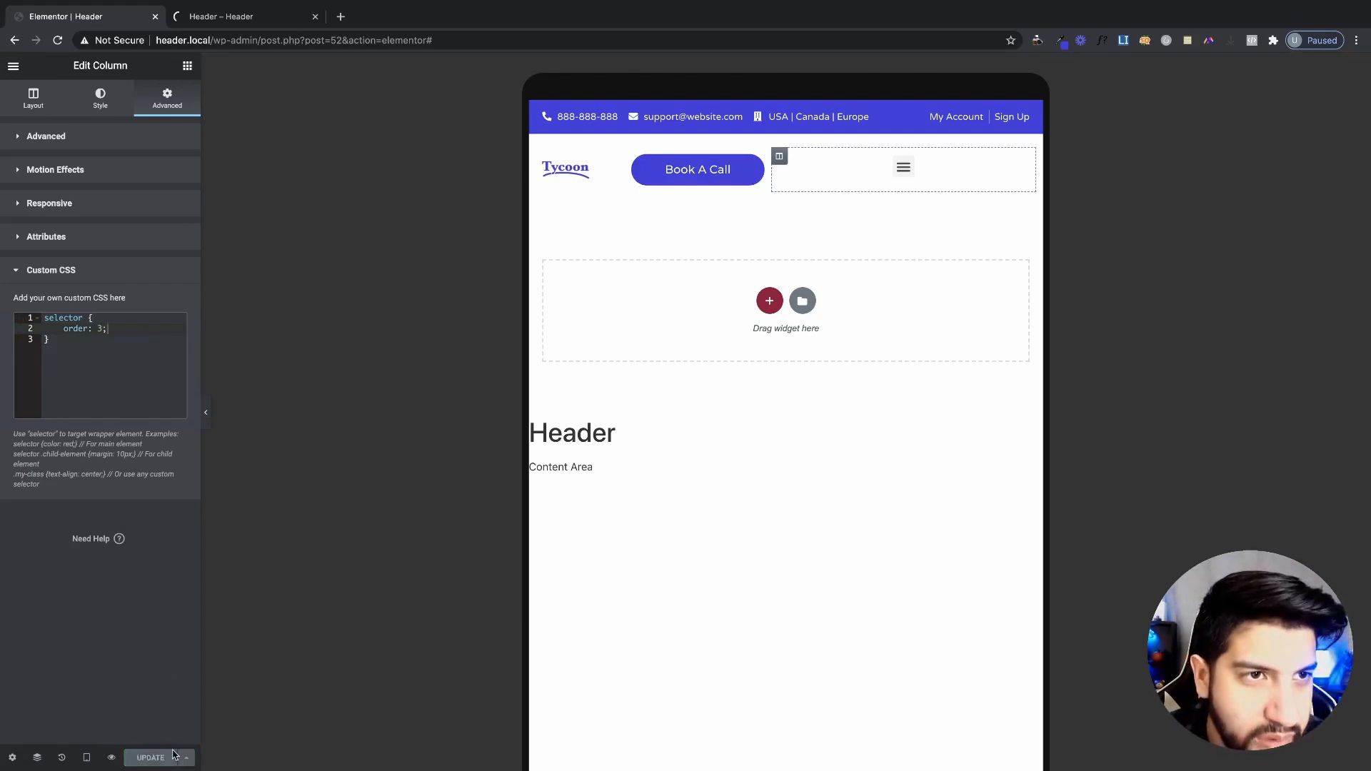
click(257, 15)
click(1359, 441)
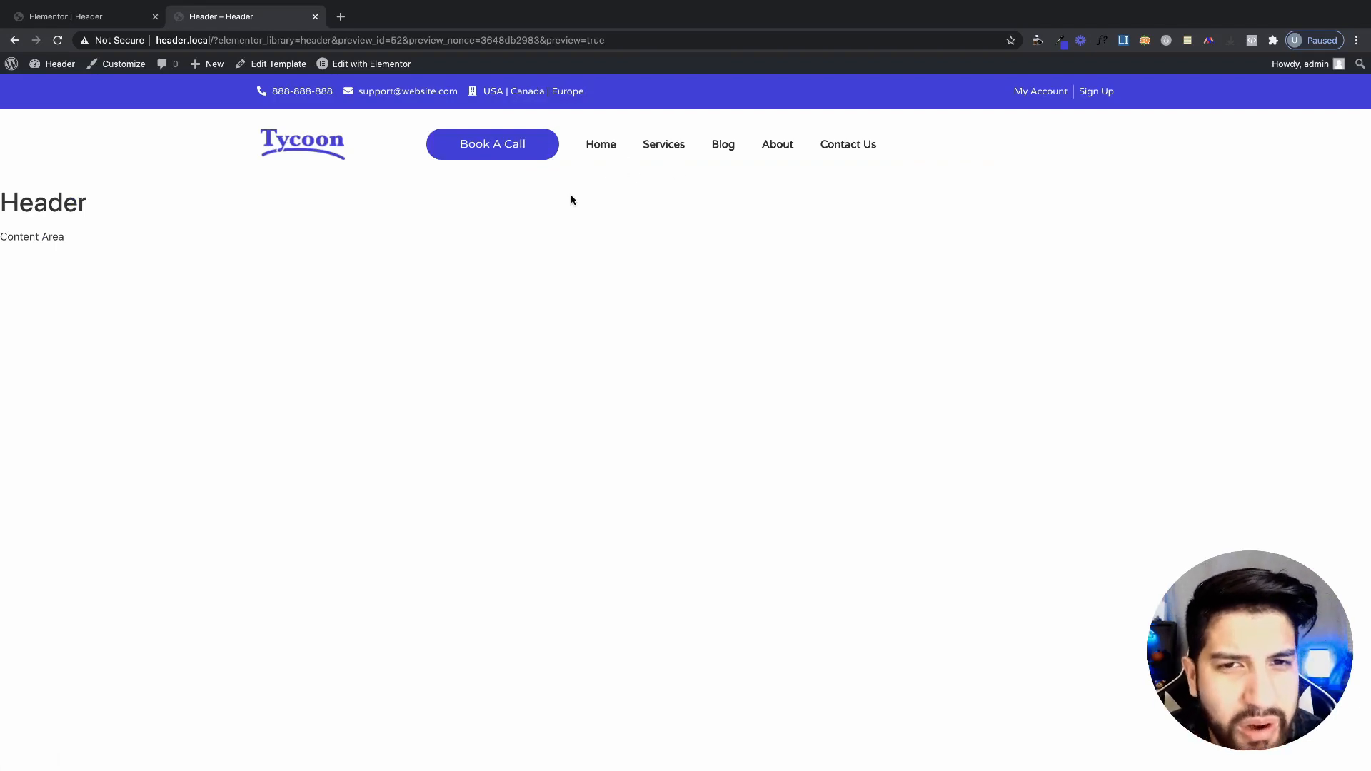
click(101, 19)
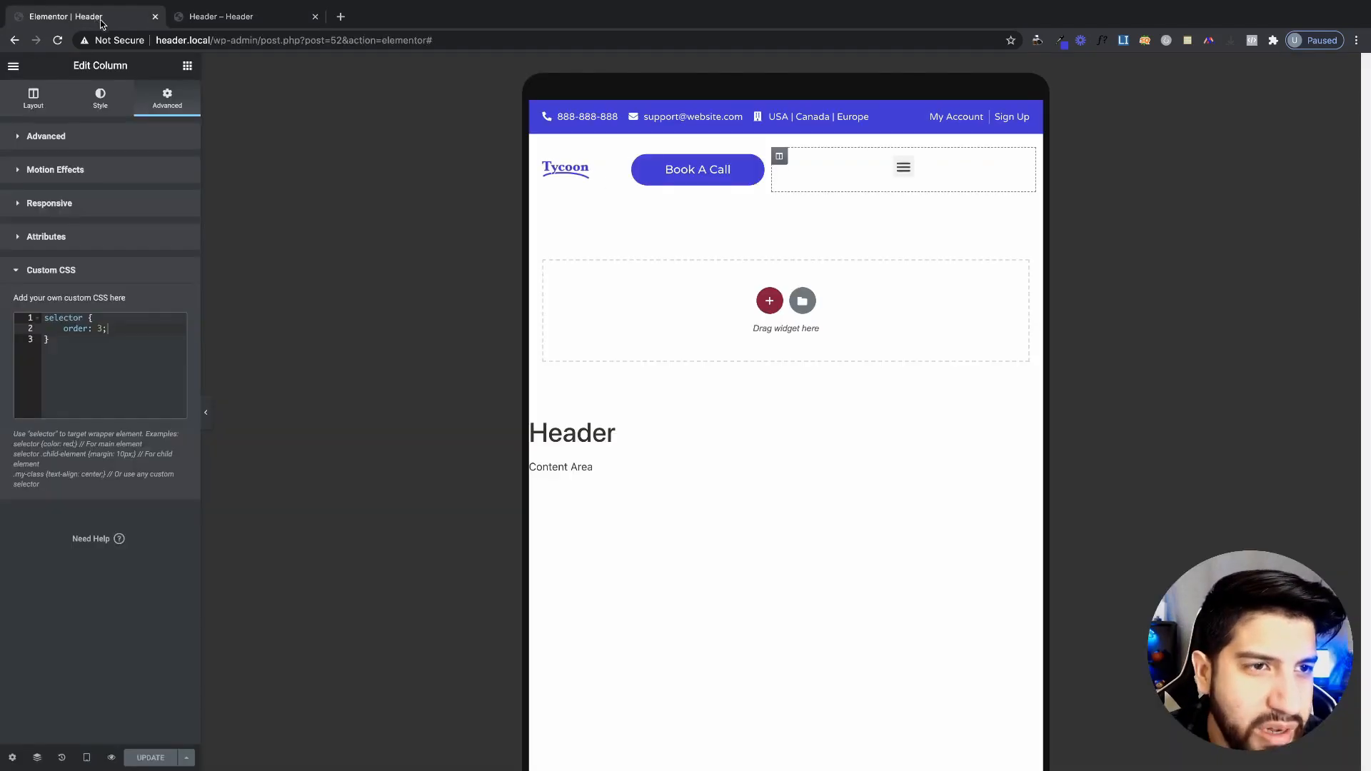
click(61, 357)
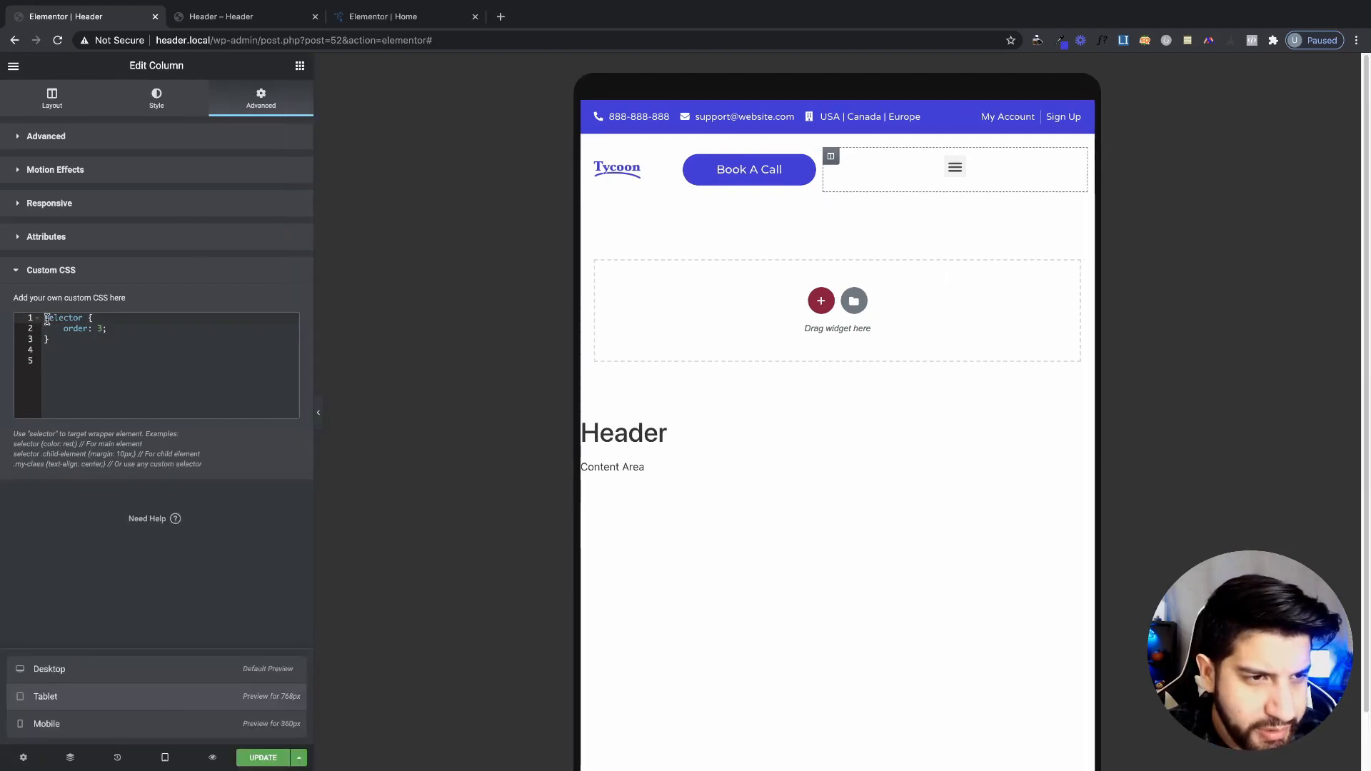
key(Return)
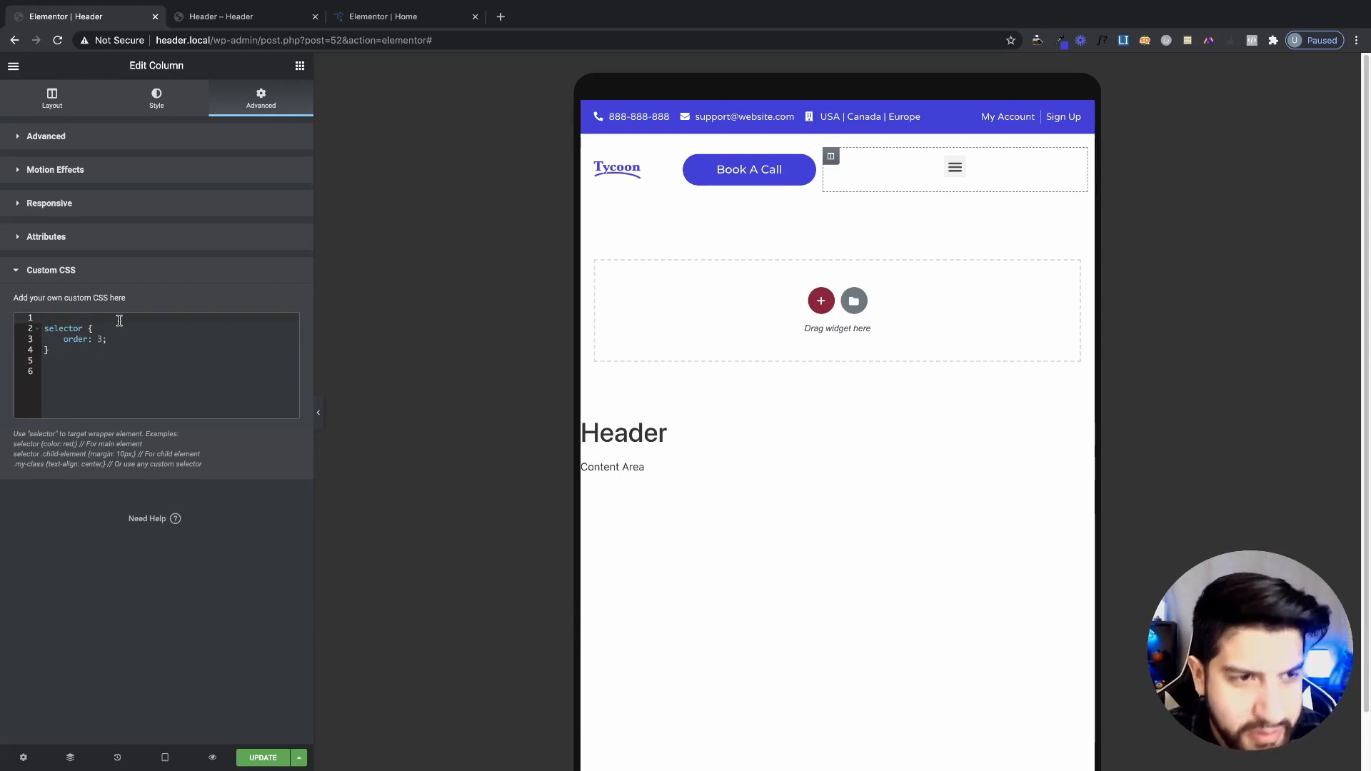
text(@m)
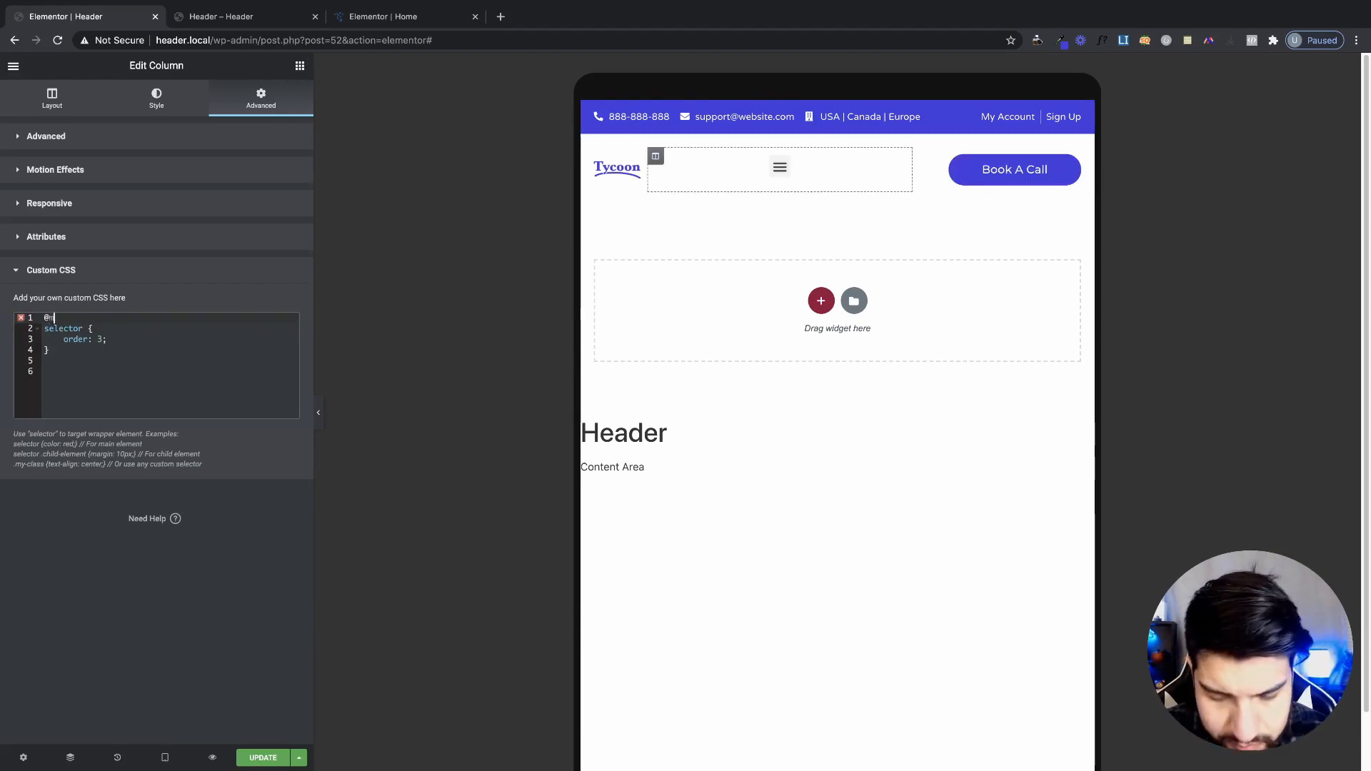
text(edia on)
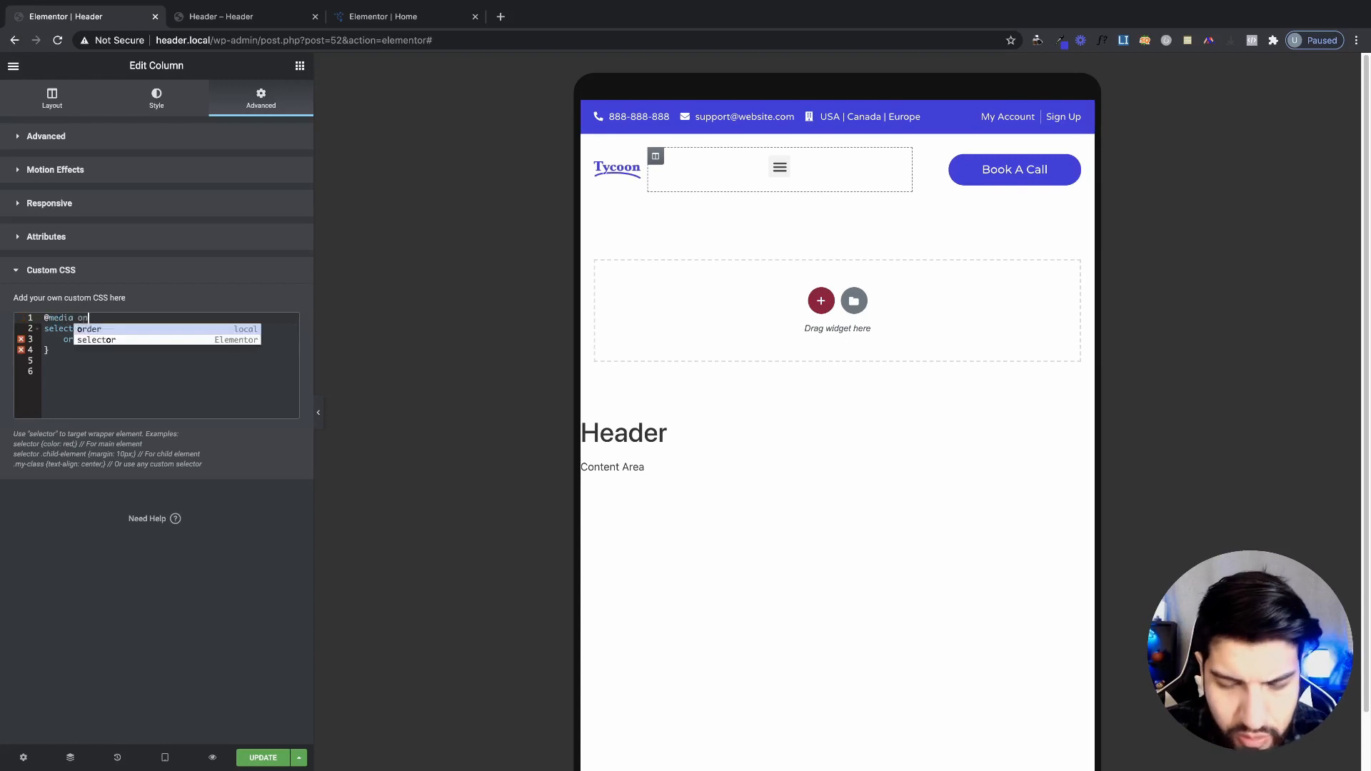
text(ly )
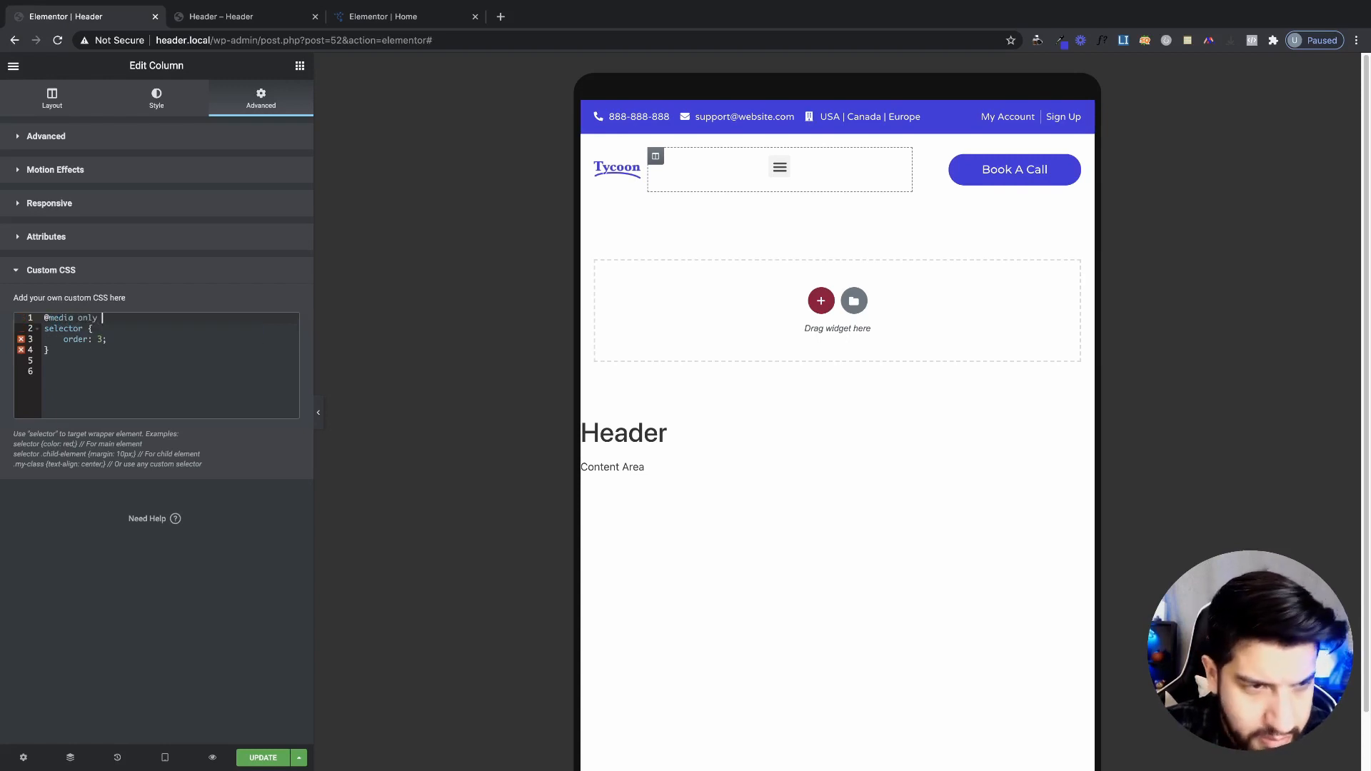
text(screen)
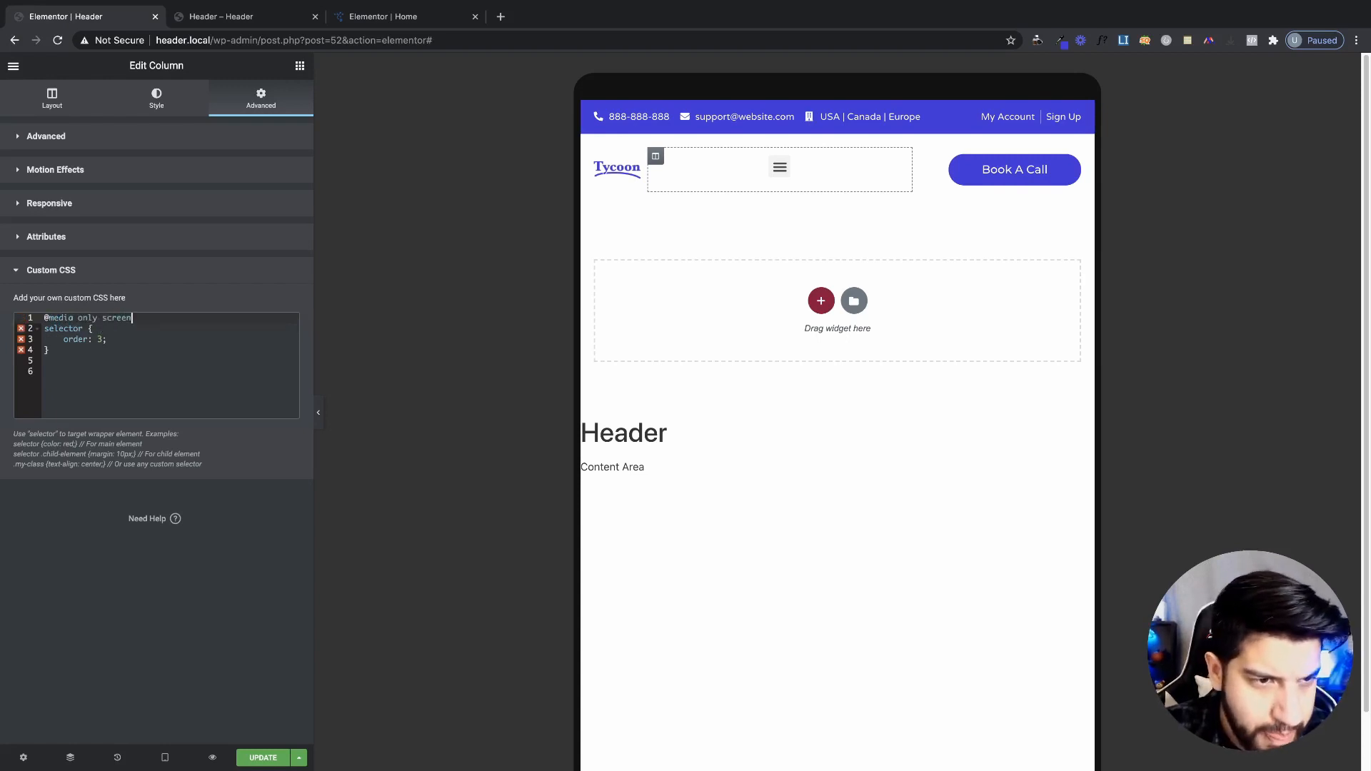
text( and )
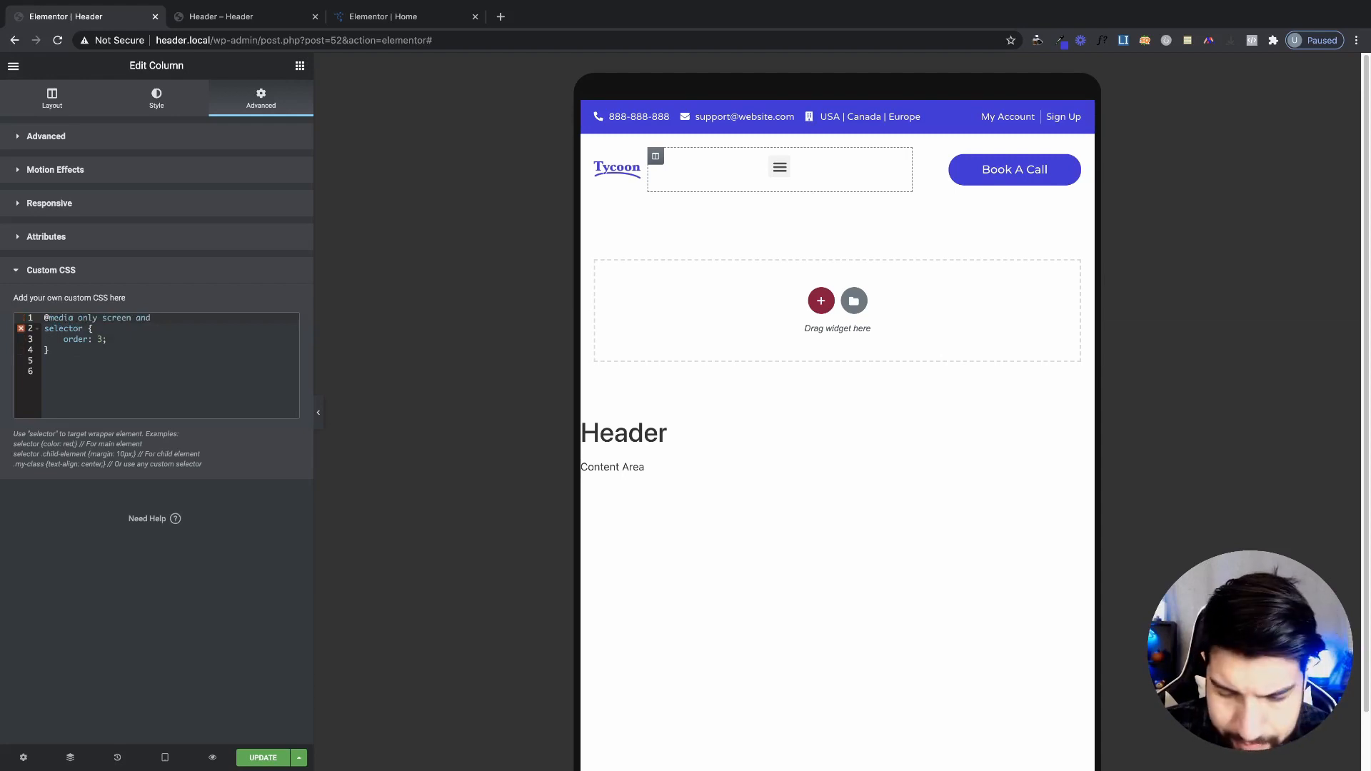
- Add the condition "(max-width: 1025px)" to the media query in the hamburger column's custom CSS
text(()
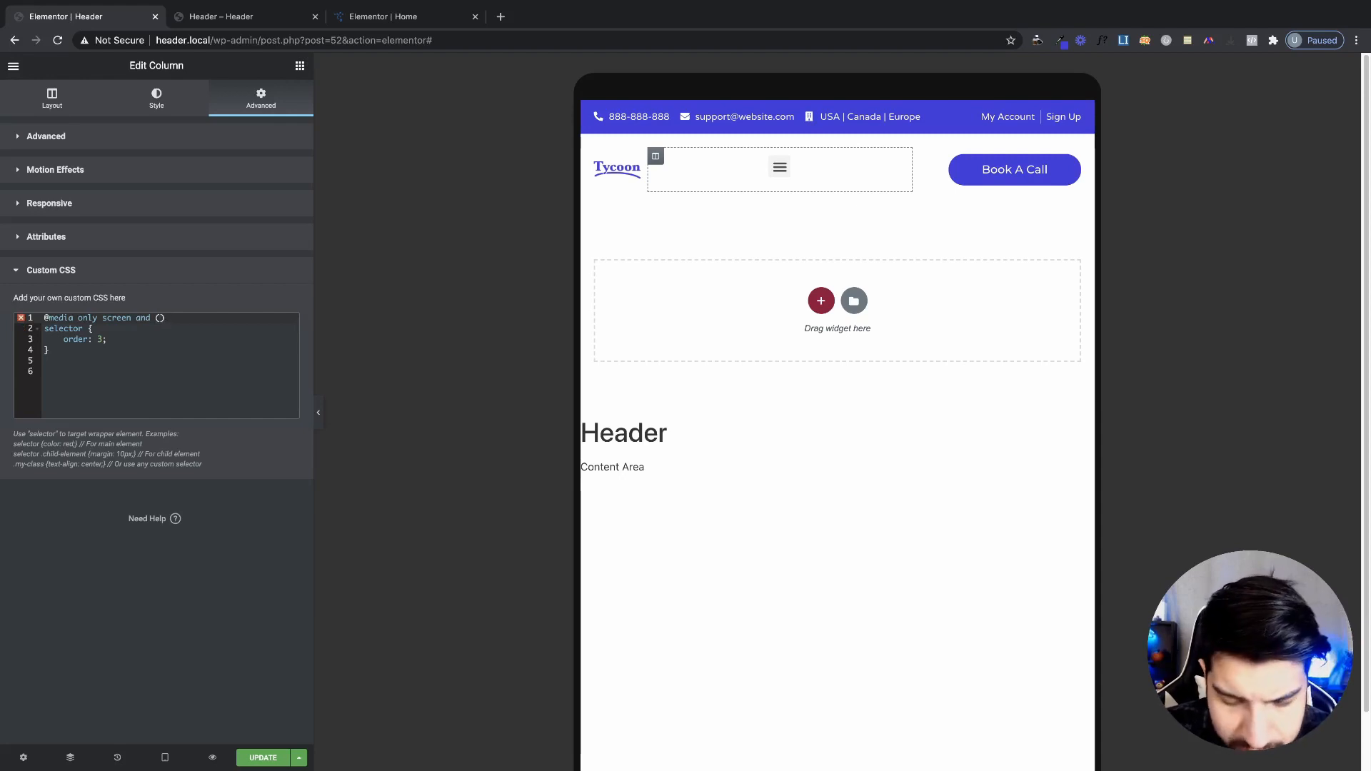
text(max-)
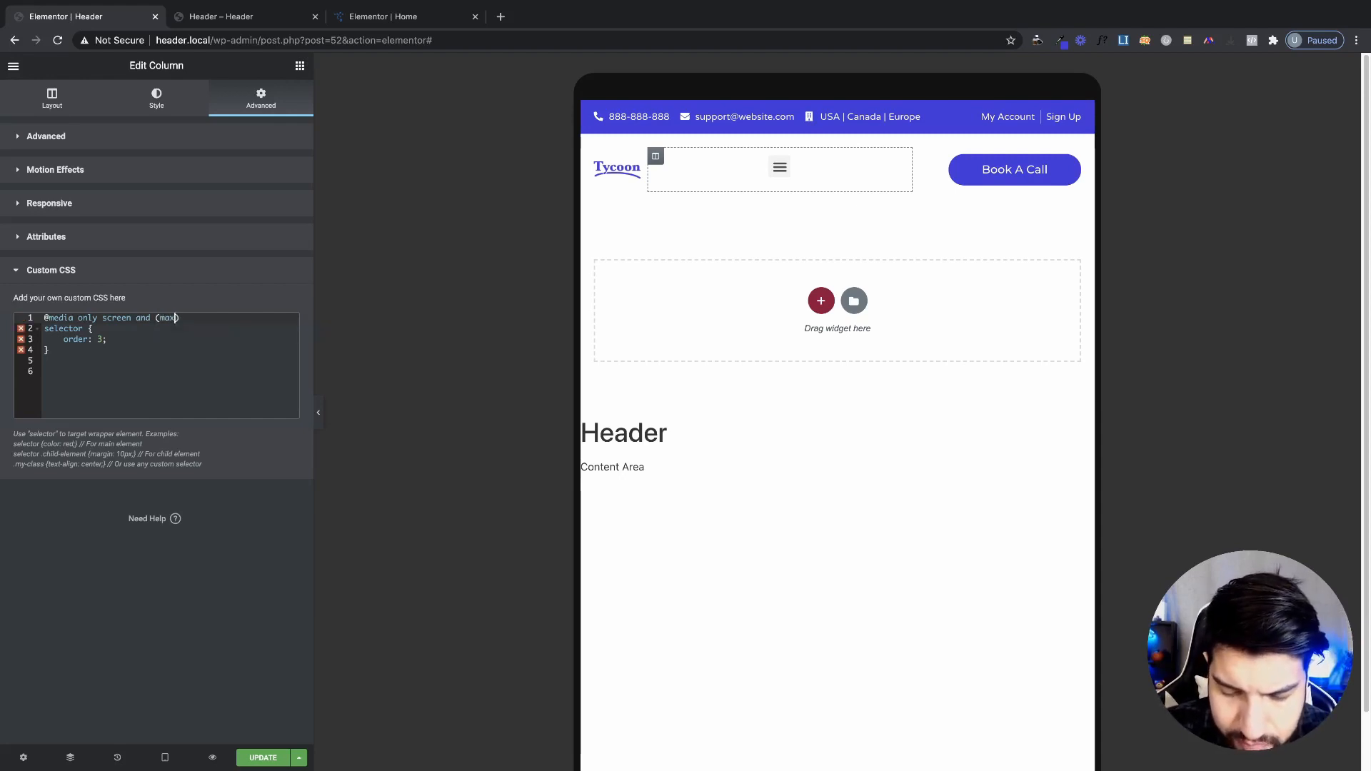
text(width)
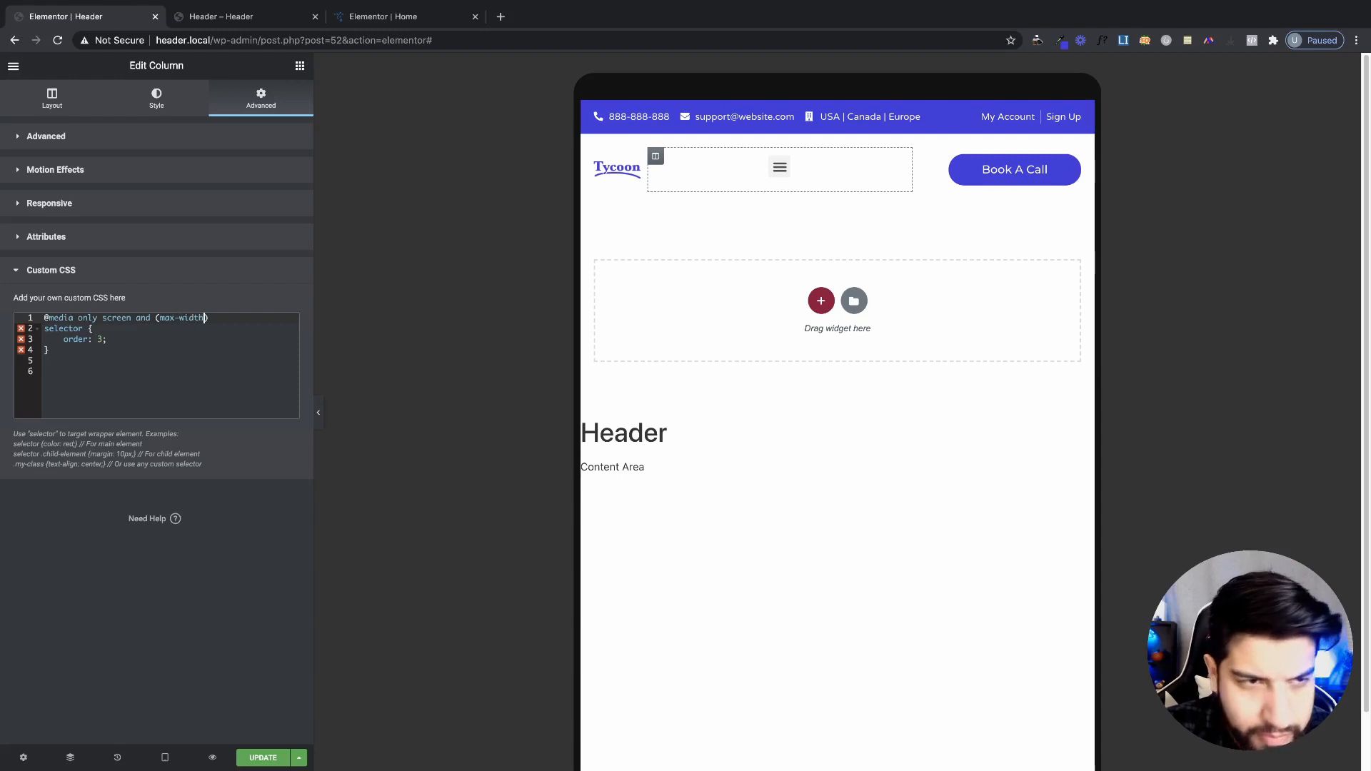
text(20)
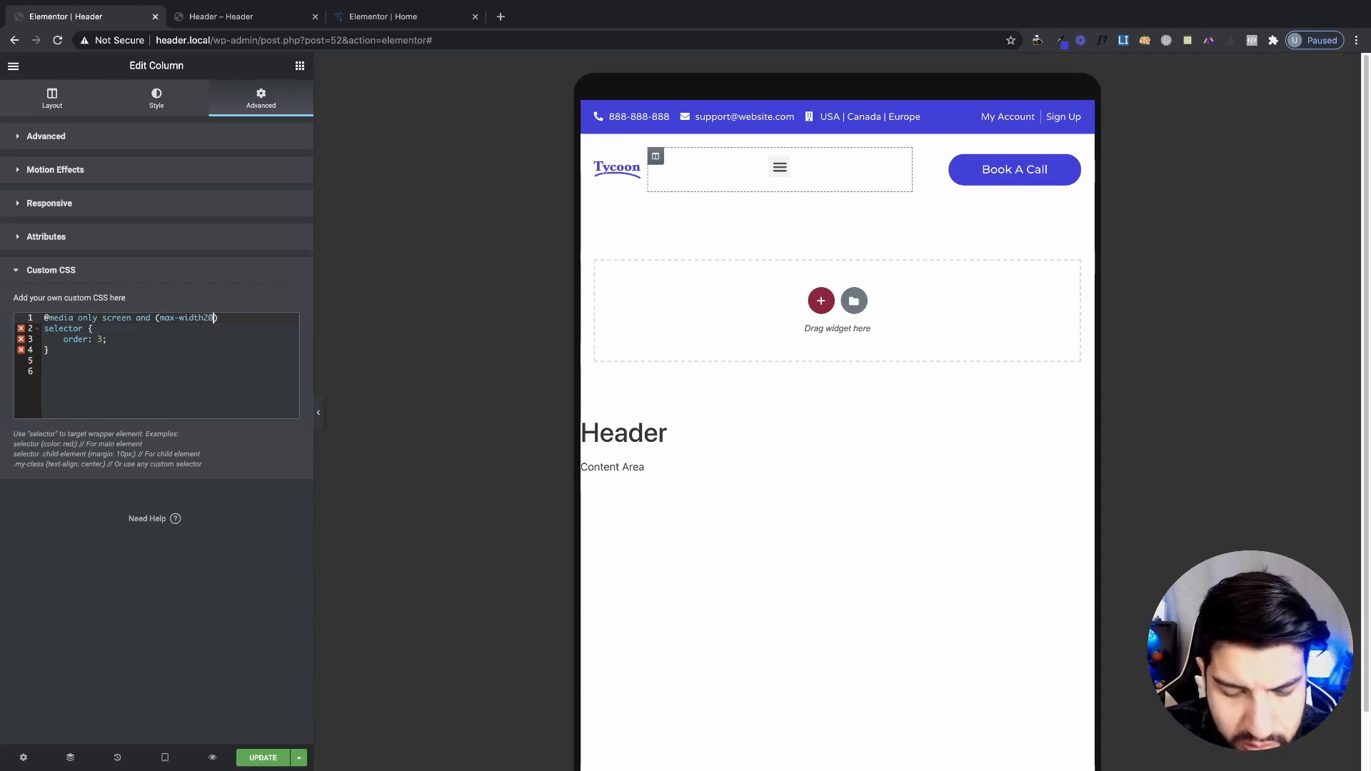
text(25)
key(Left)
key(Left)
key(Left)
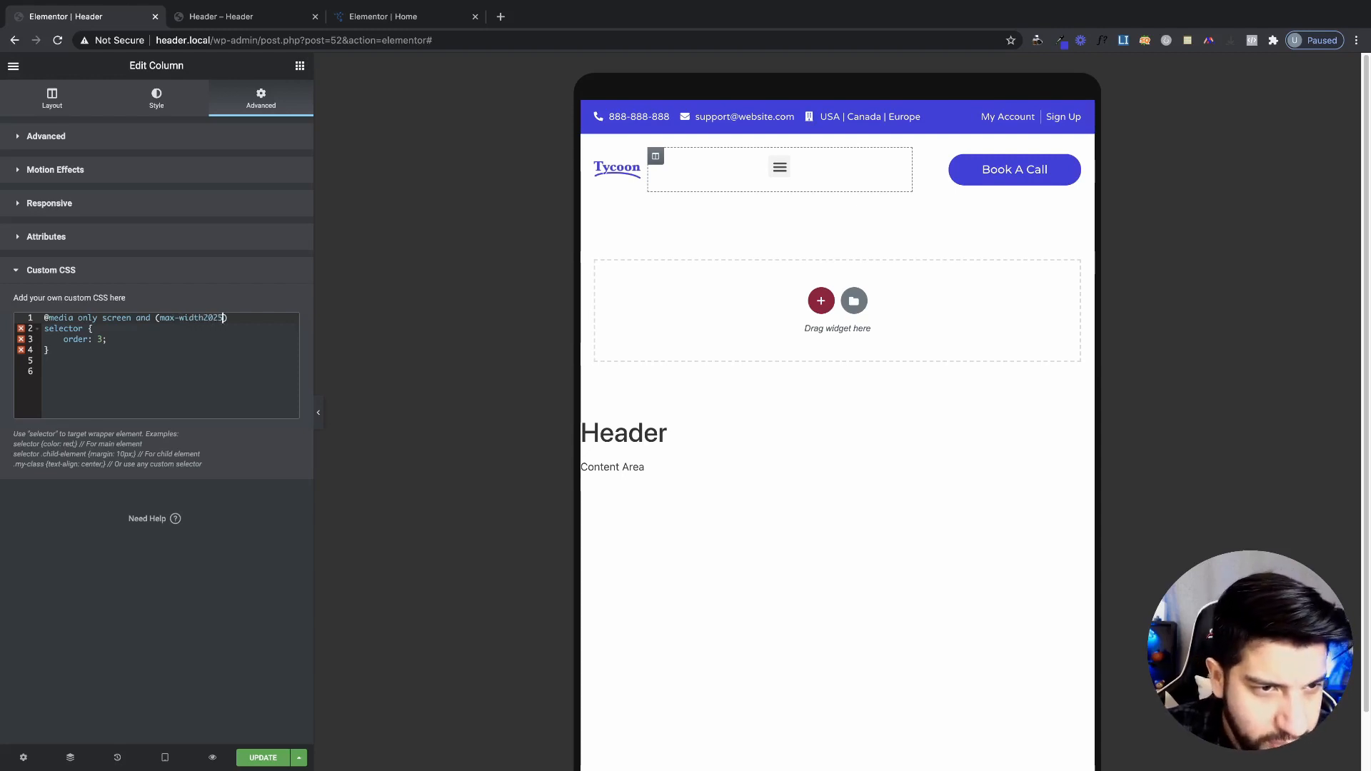
text(:)
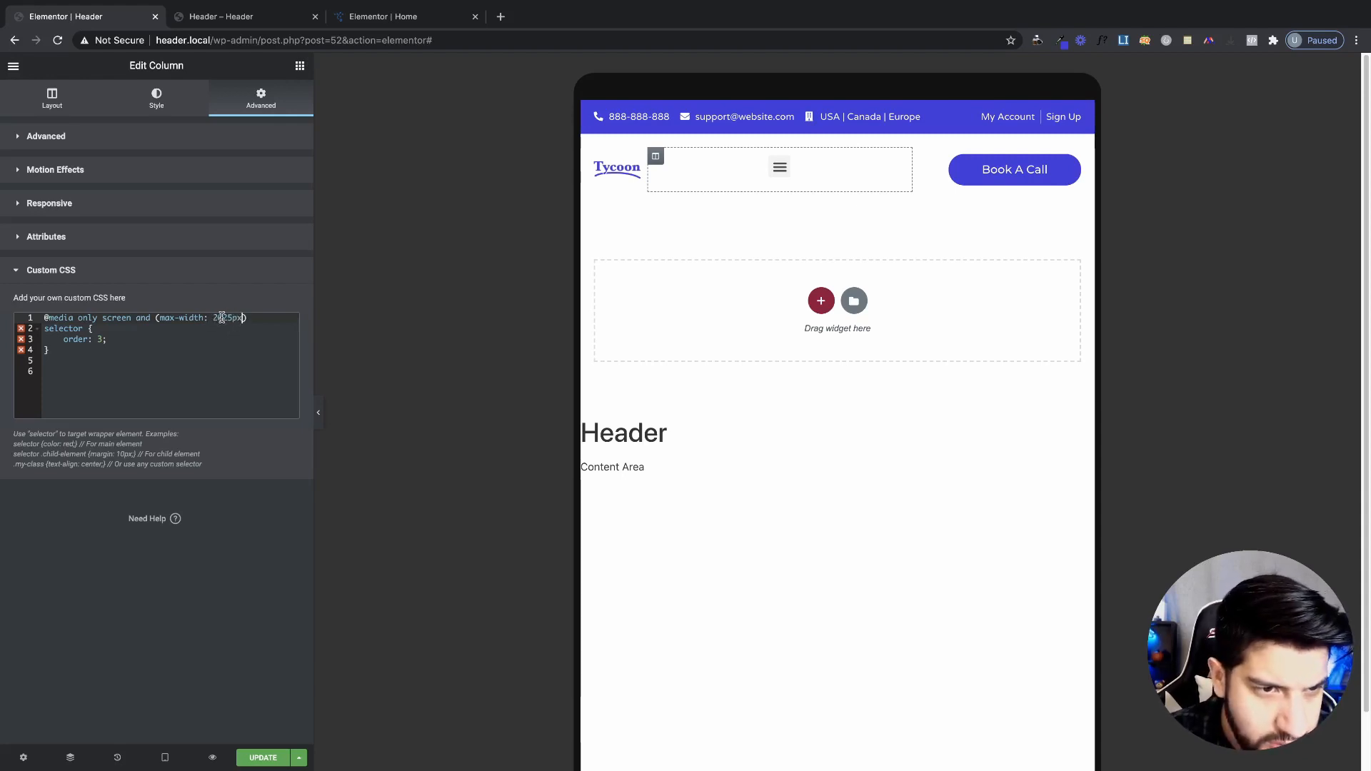
text(1)
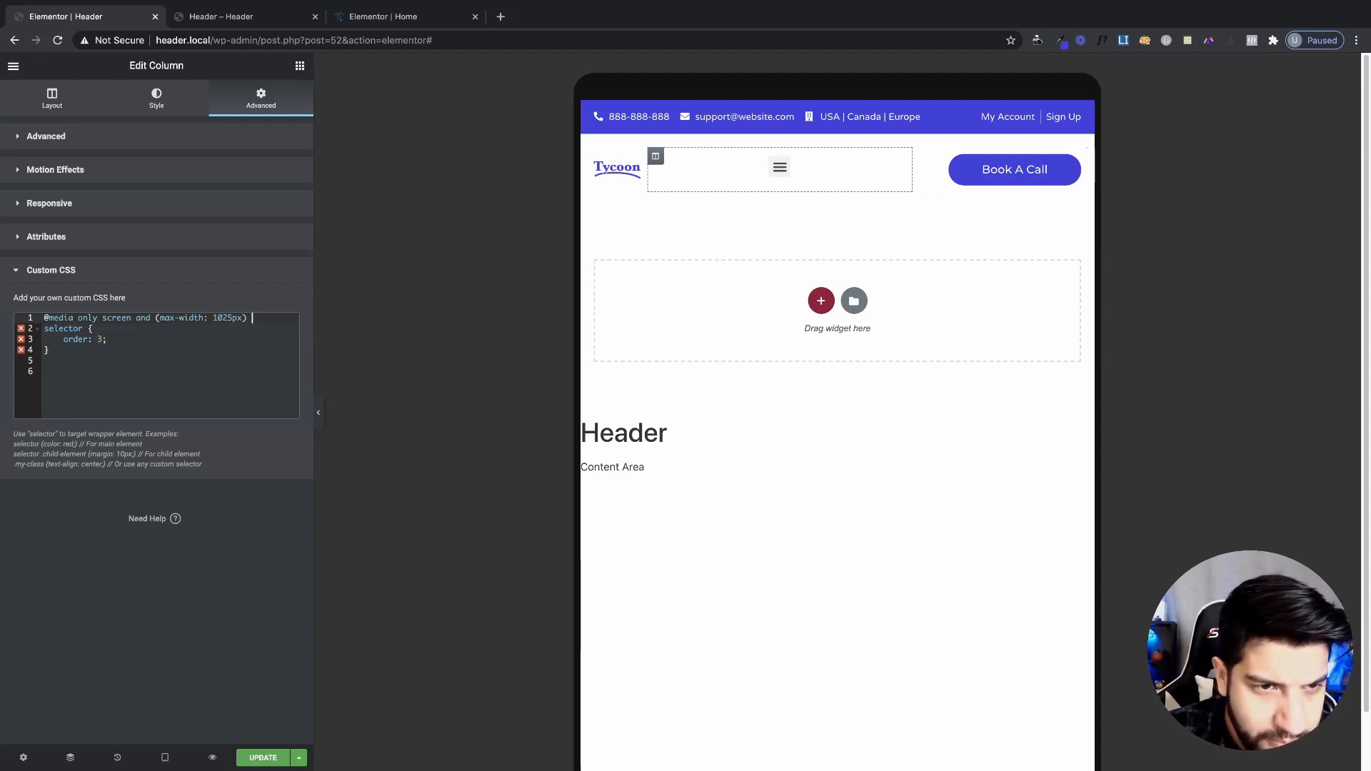
- Enclose the "selector { order: 3; }" rule in the media query's braces, add blank lines for spacing, and select all the code
text({)
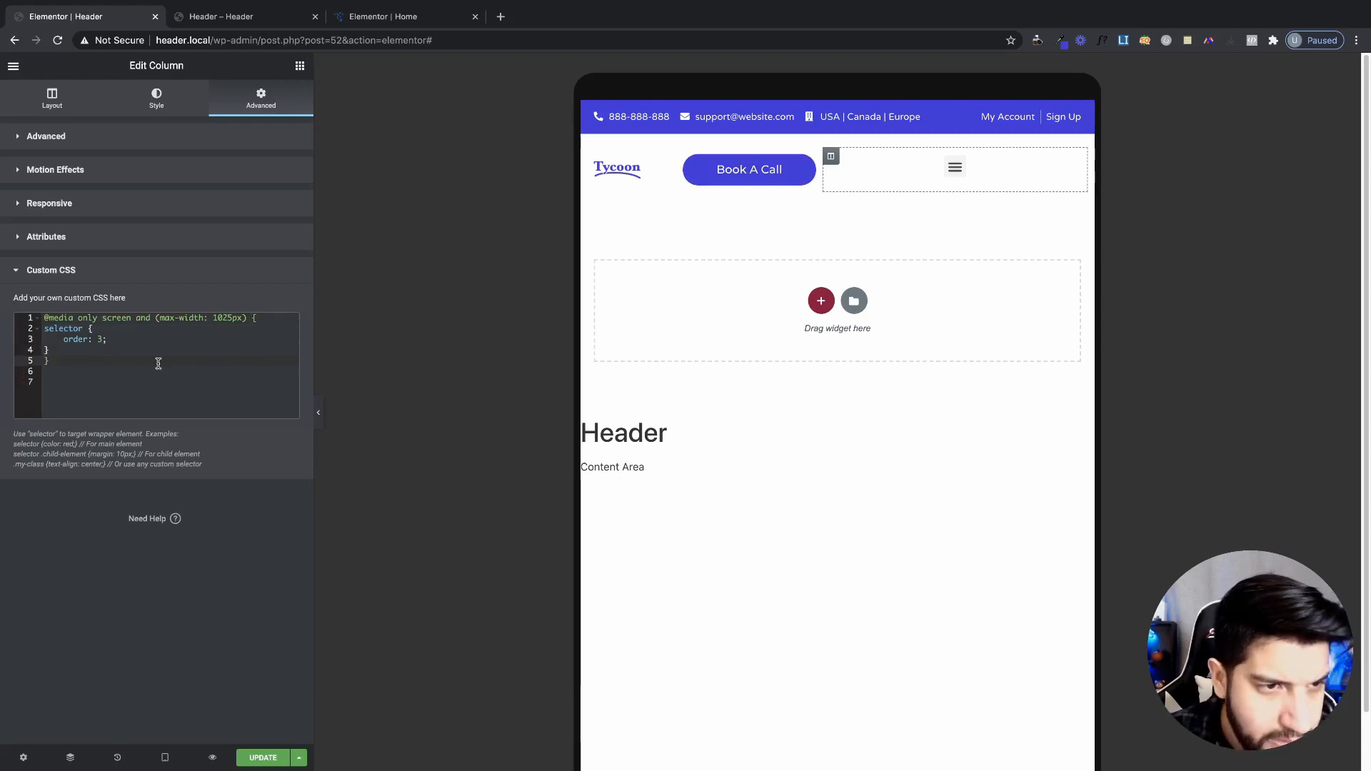
key(Return)
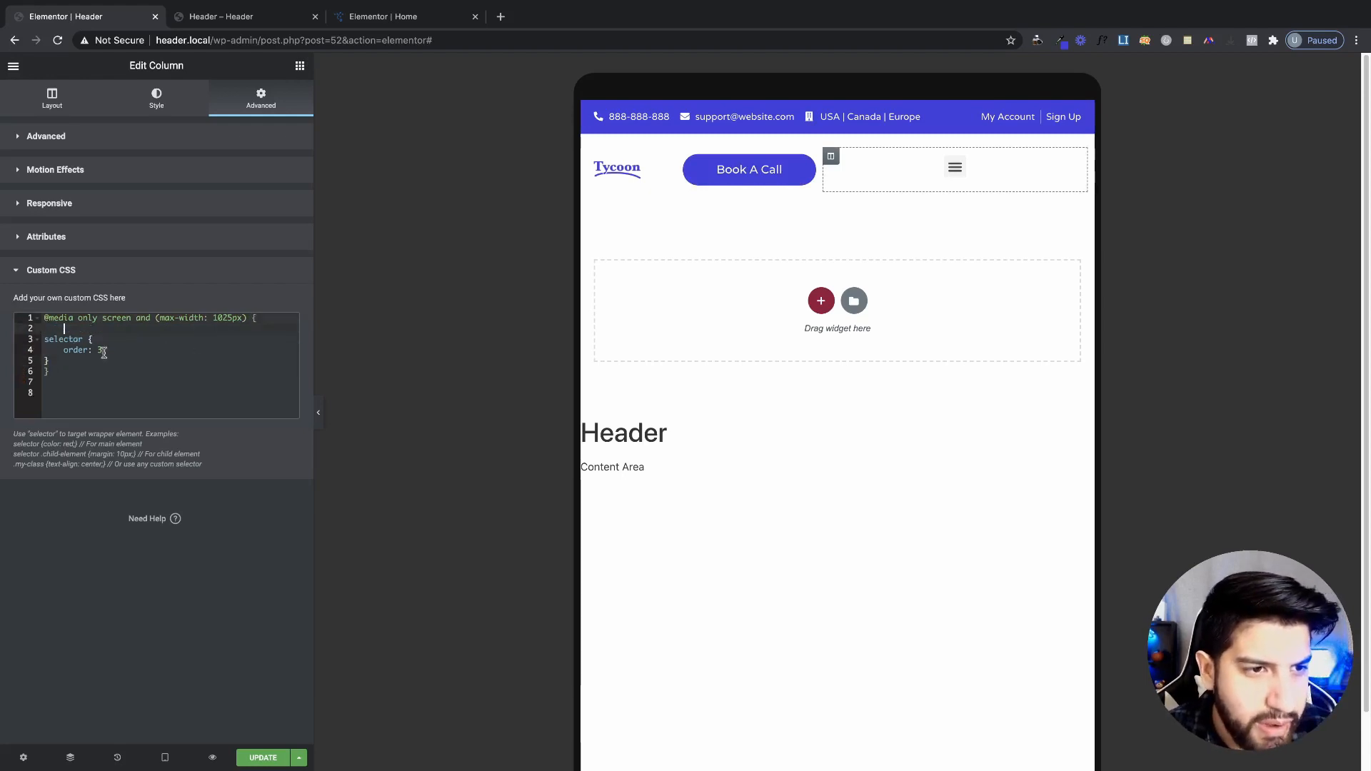
key(Return)
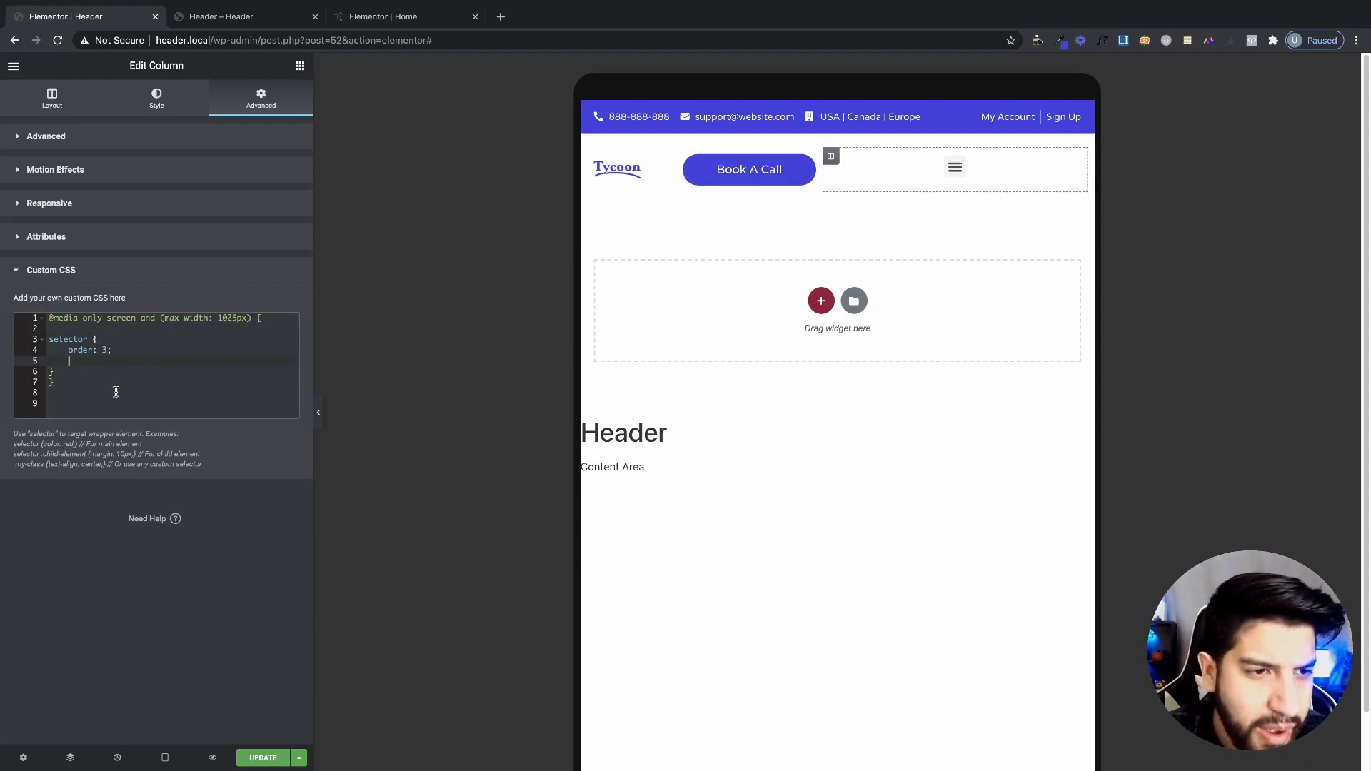
key(ctrl+a)
- Check the header's column order in the desktop preview, and return to the tablet preview
click(164, 757)
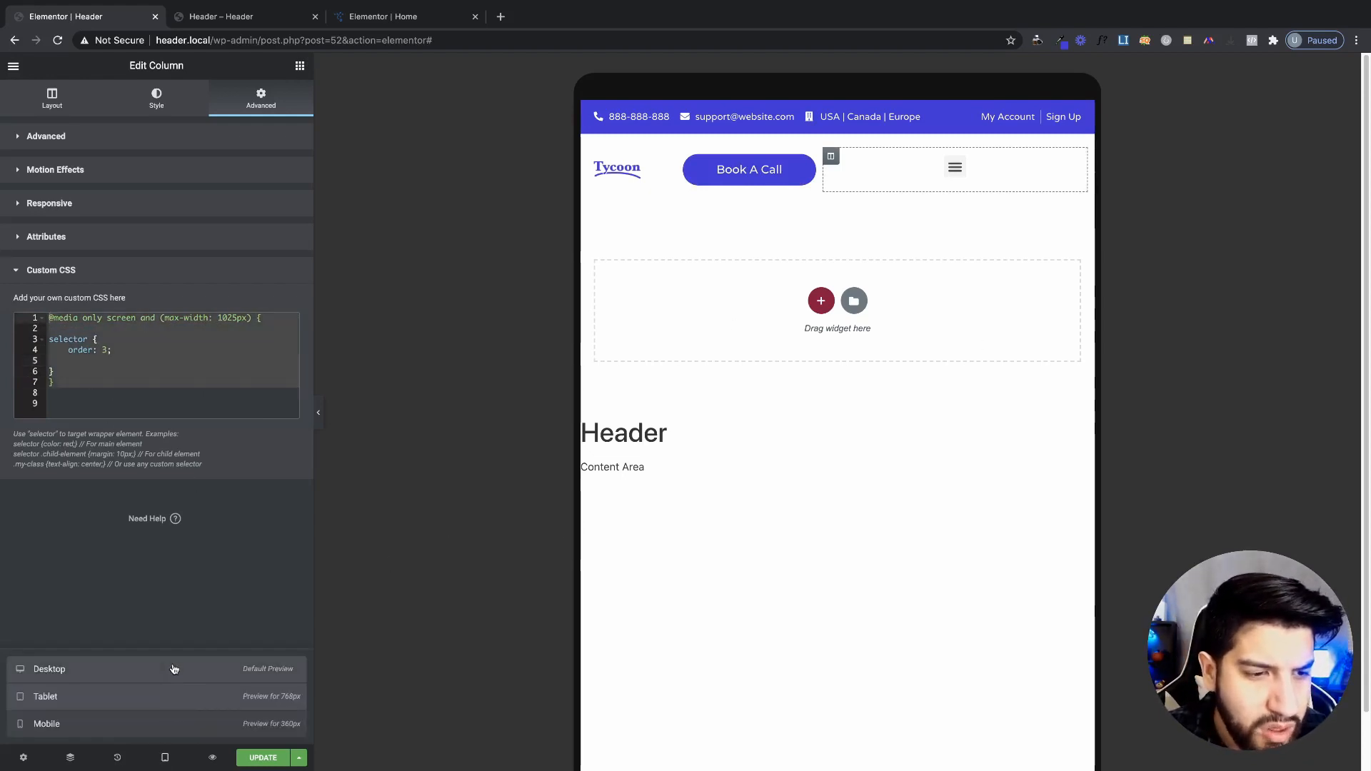
click(228, 669)
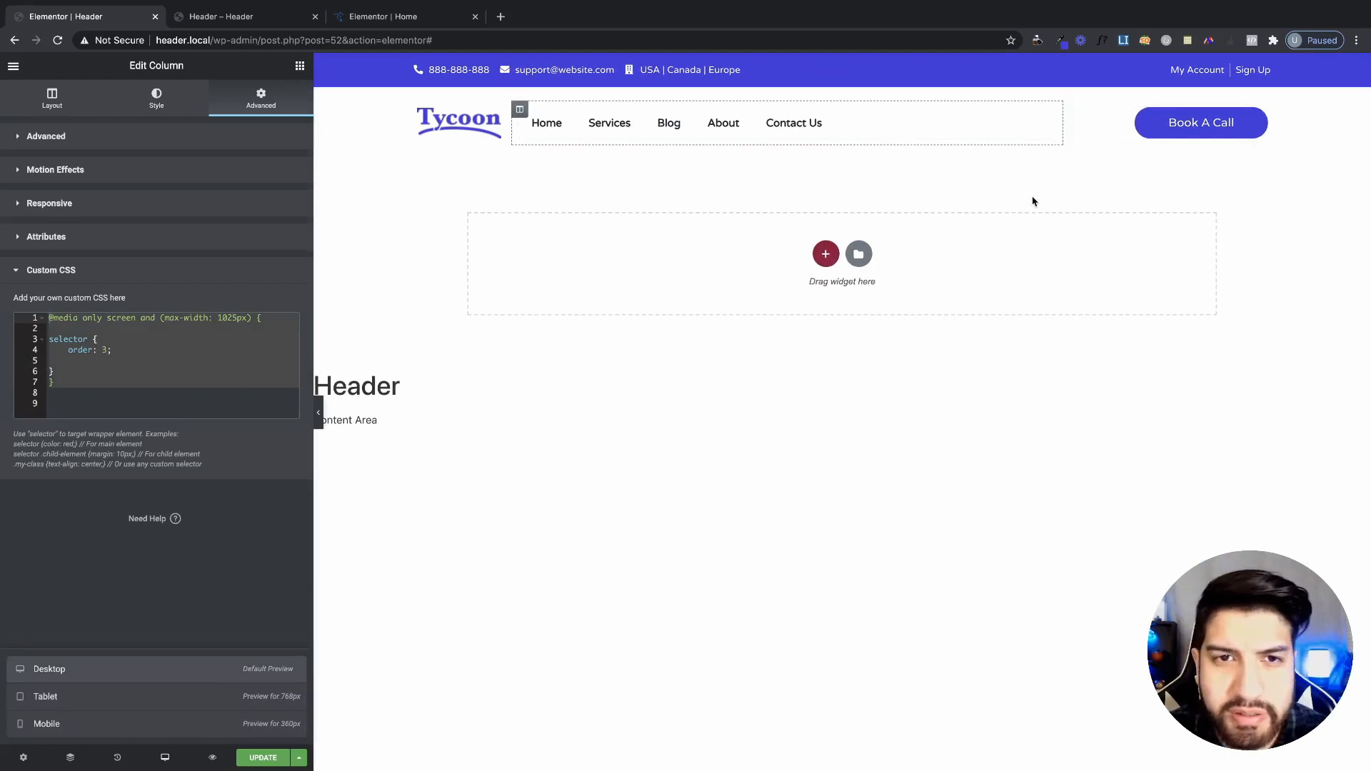
click(161, 696)
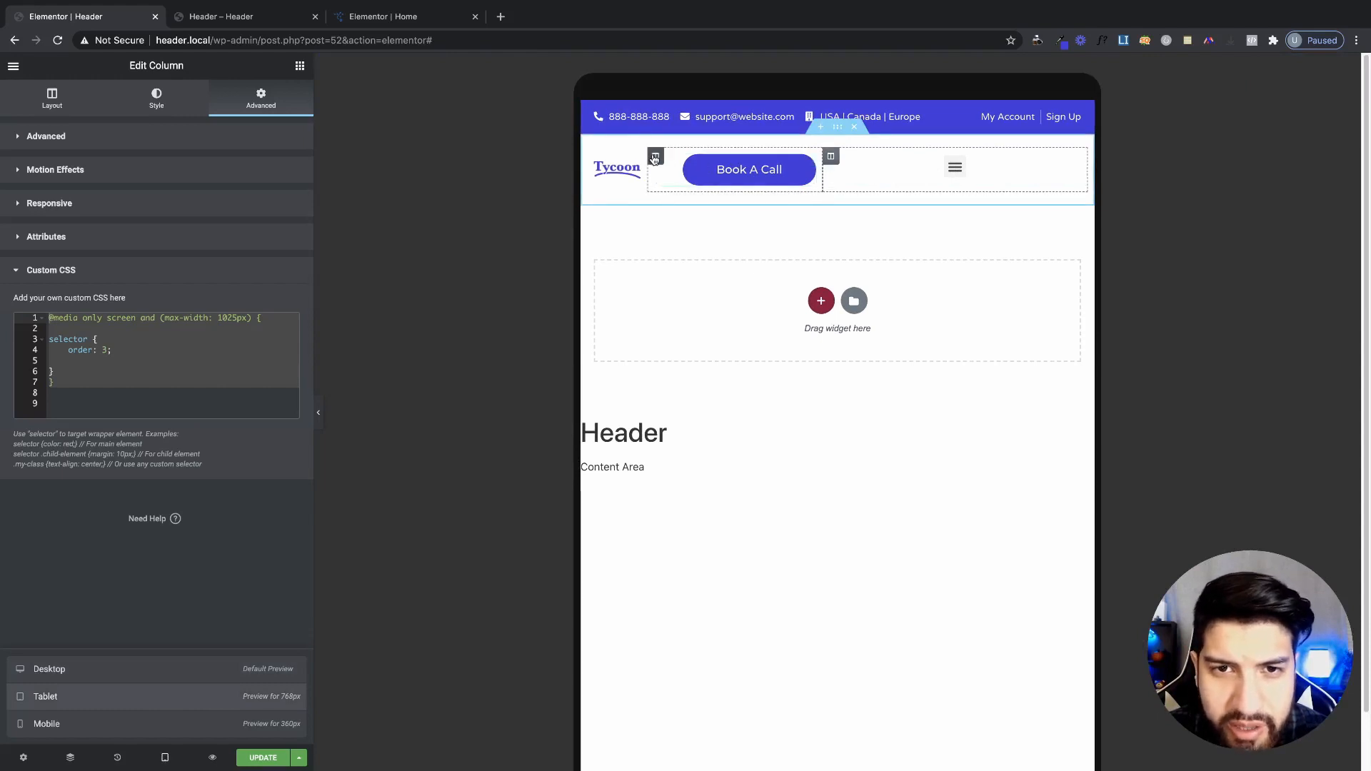
- Set the hamburger menu column's width to 10% for tablet
click(830, 156)
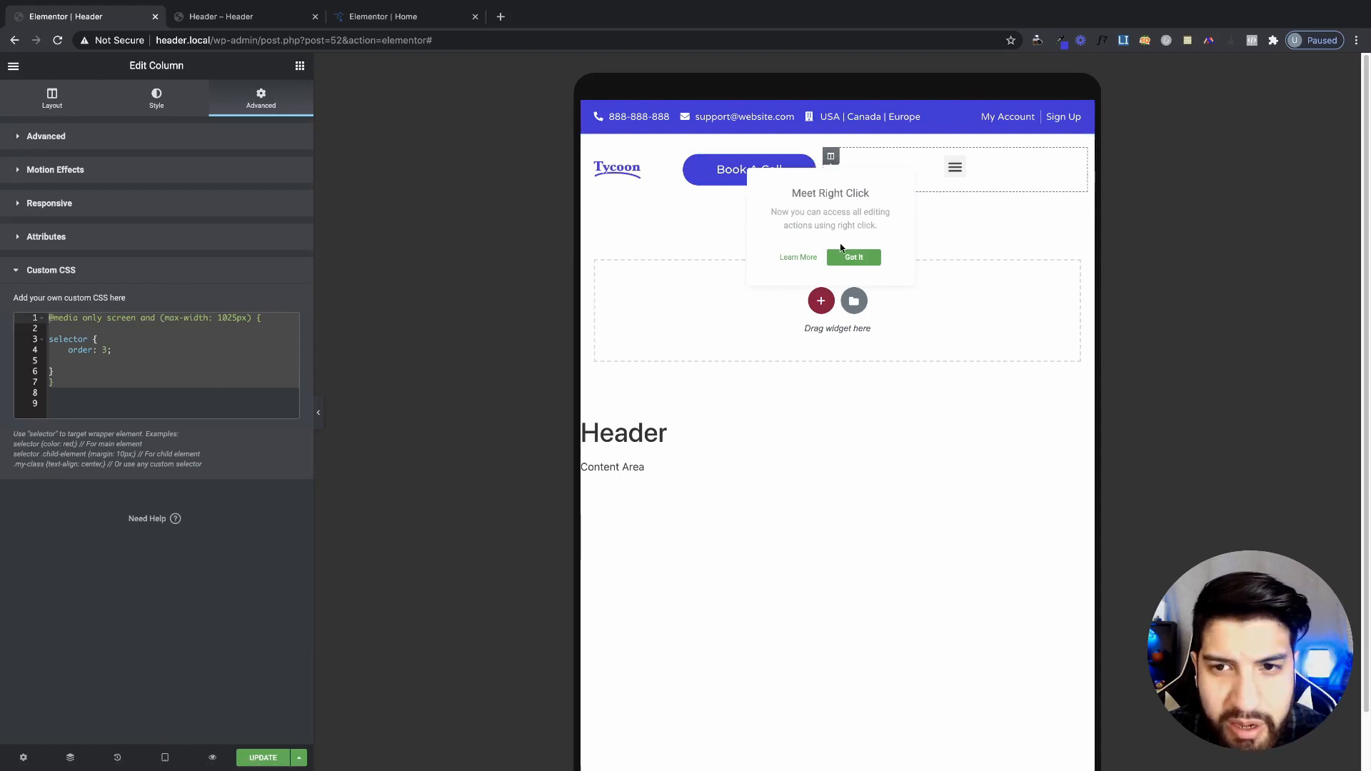
click(847, 256)
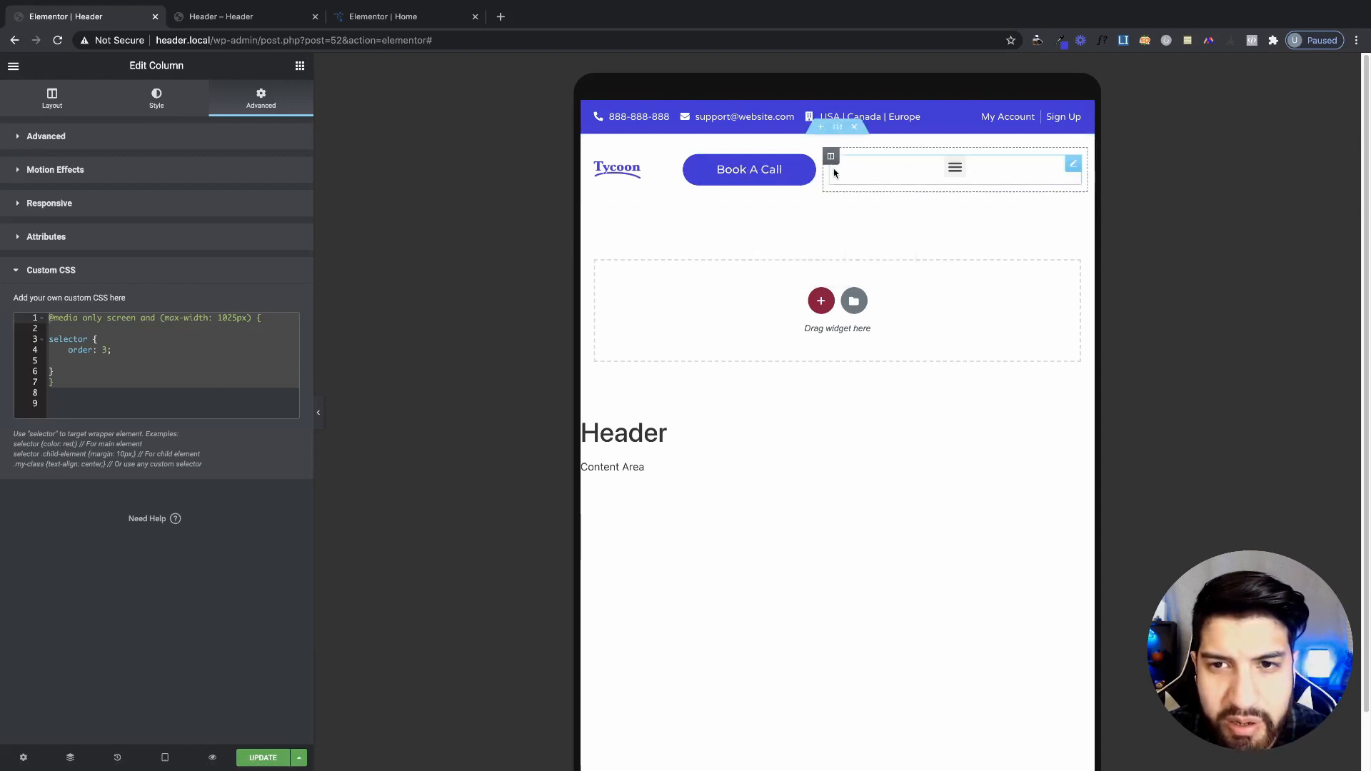
click(61, 112)
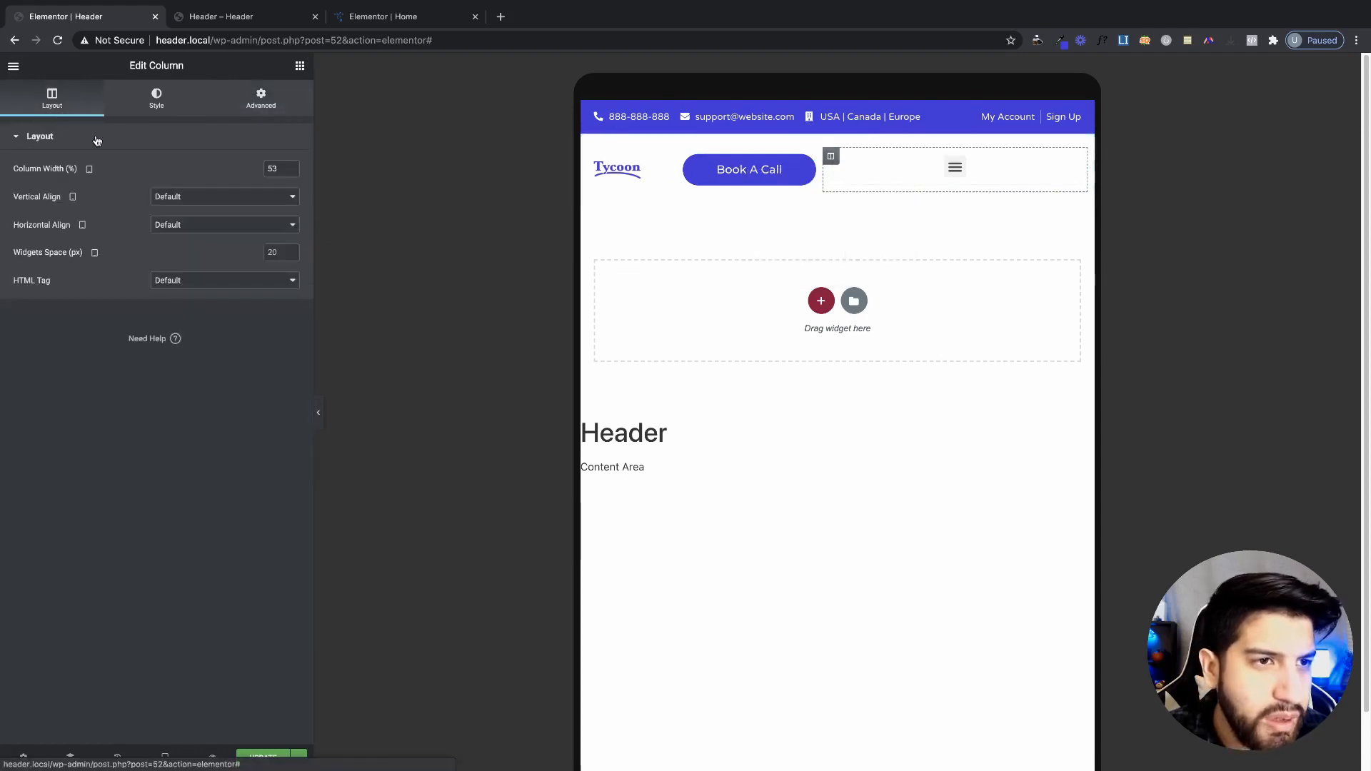
double_click(268, 169)
text(10)
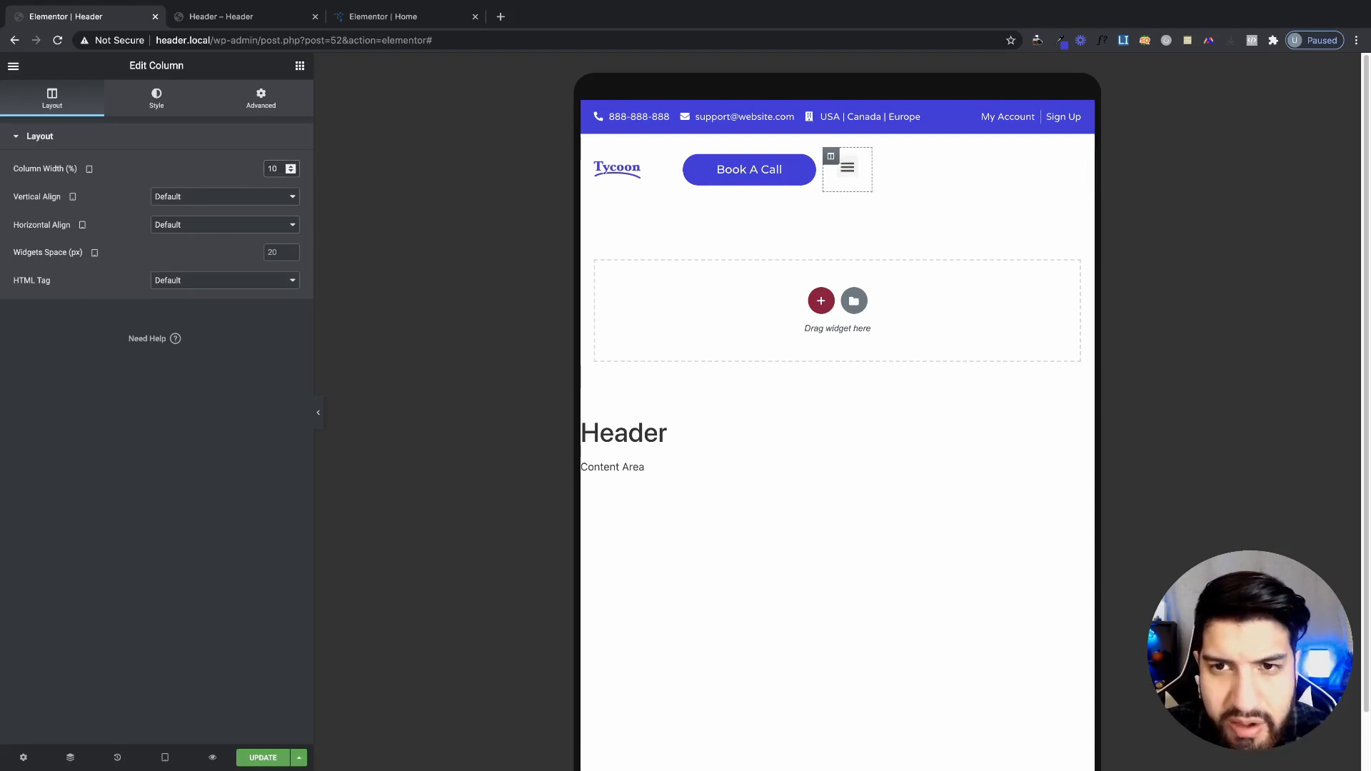
key(BackSpace)
text(5)
key(BackSpace)
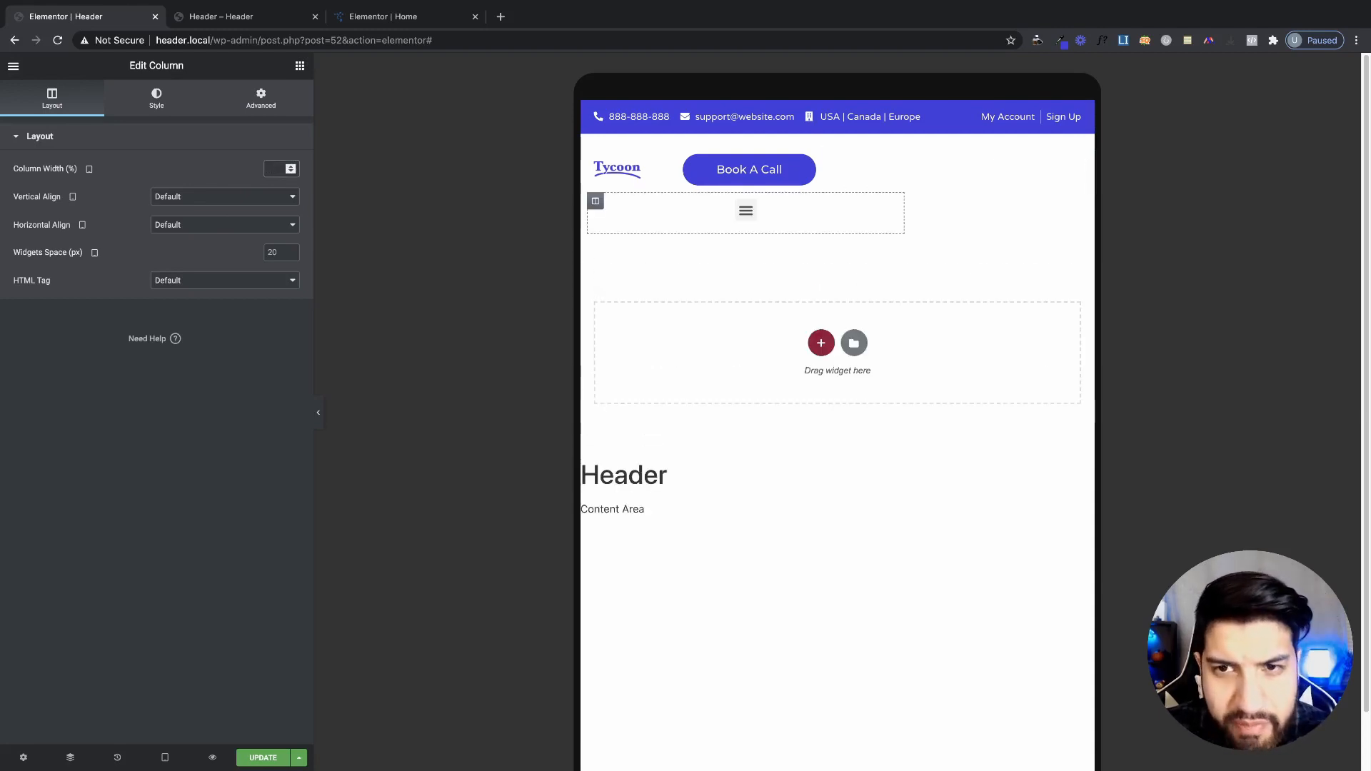
text(10)
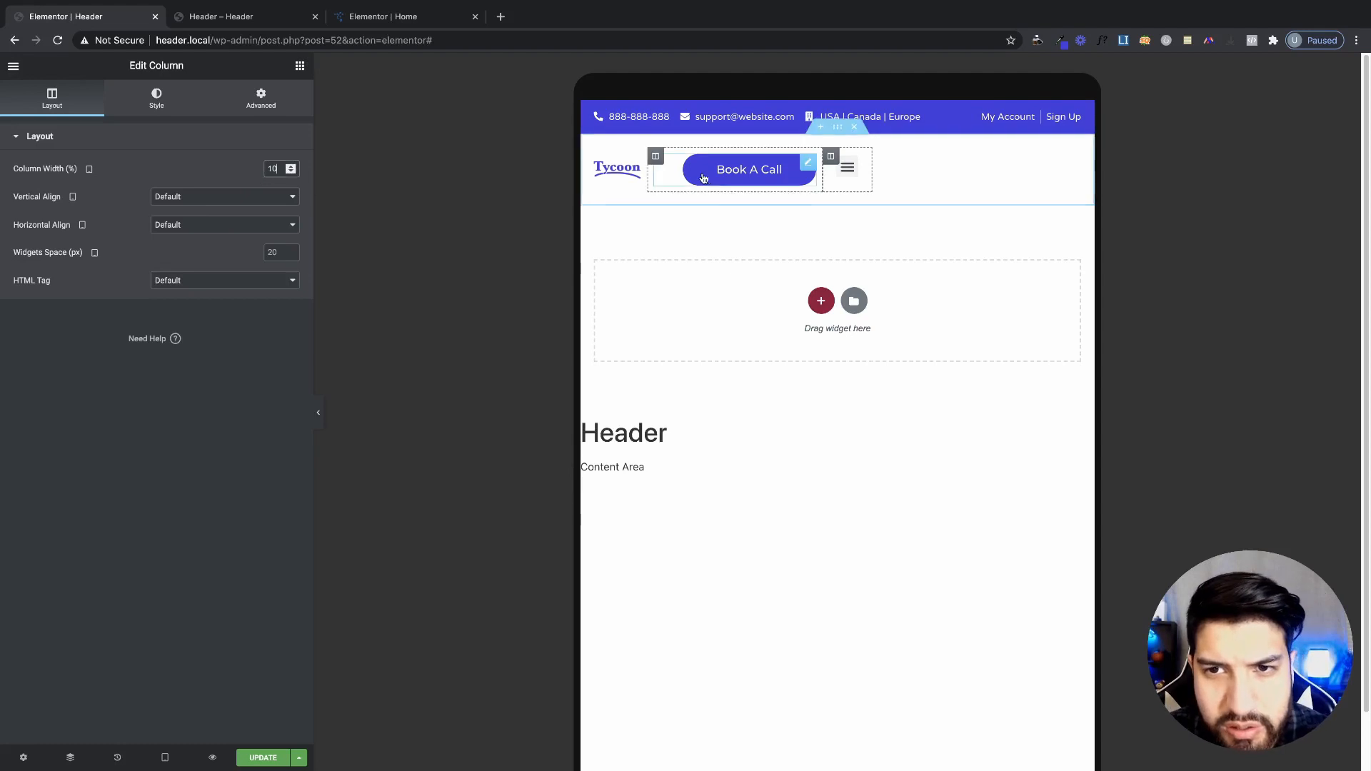
- Set the Book A Call button column's tablet width to 78%, trying 70% and 80% first
click(655, 156)
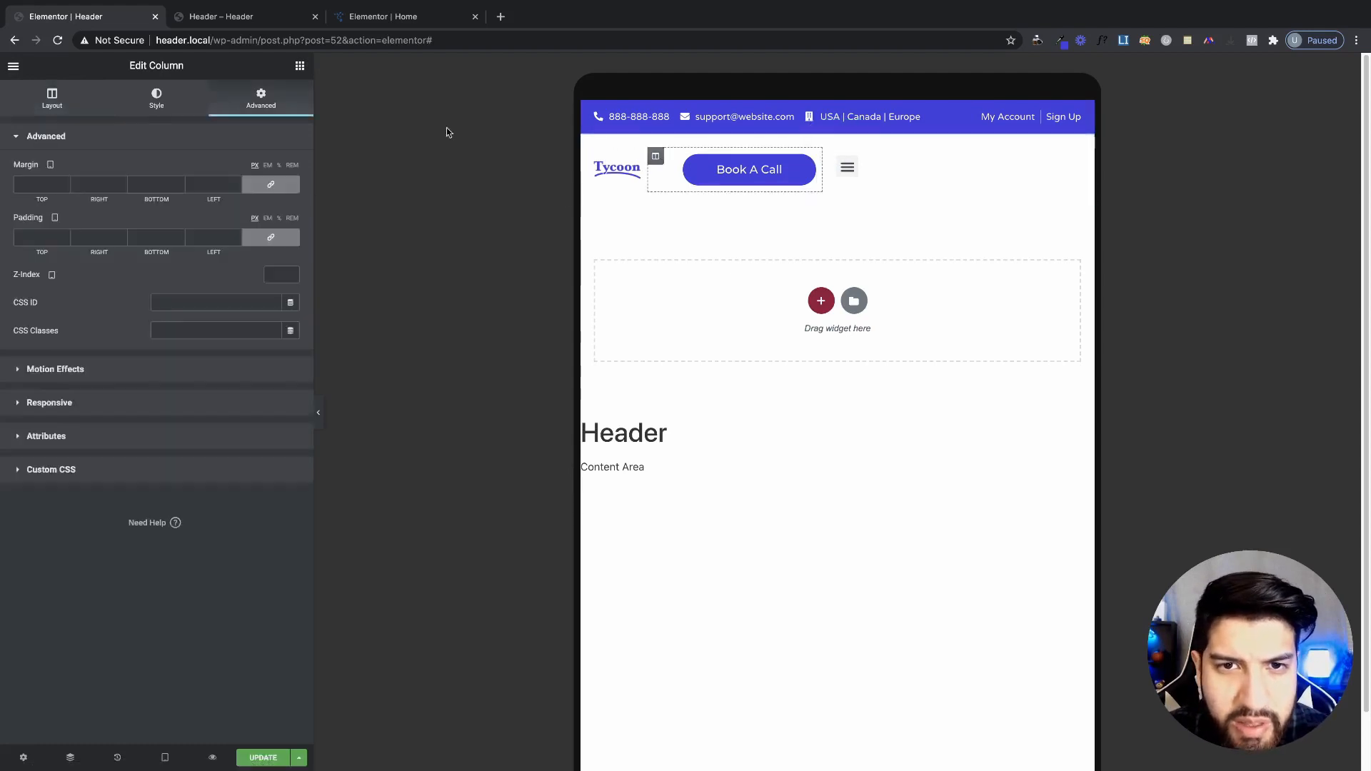
click(73, 99)
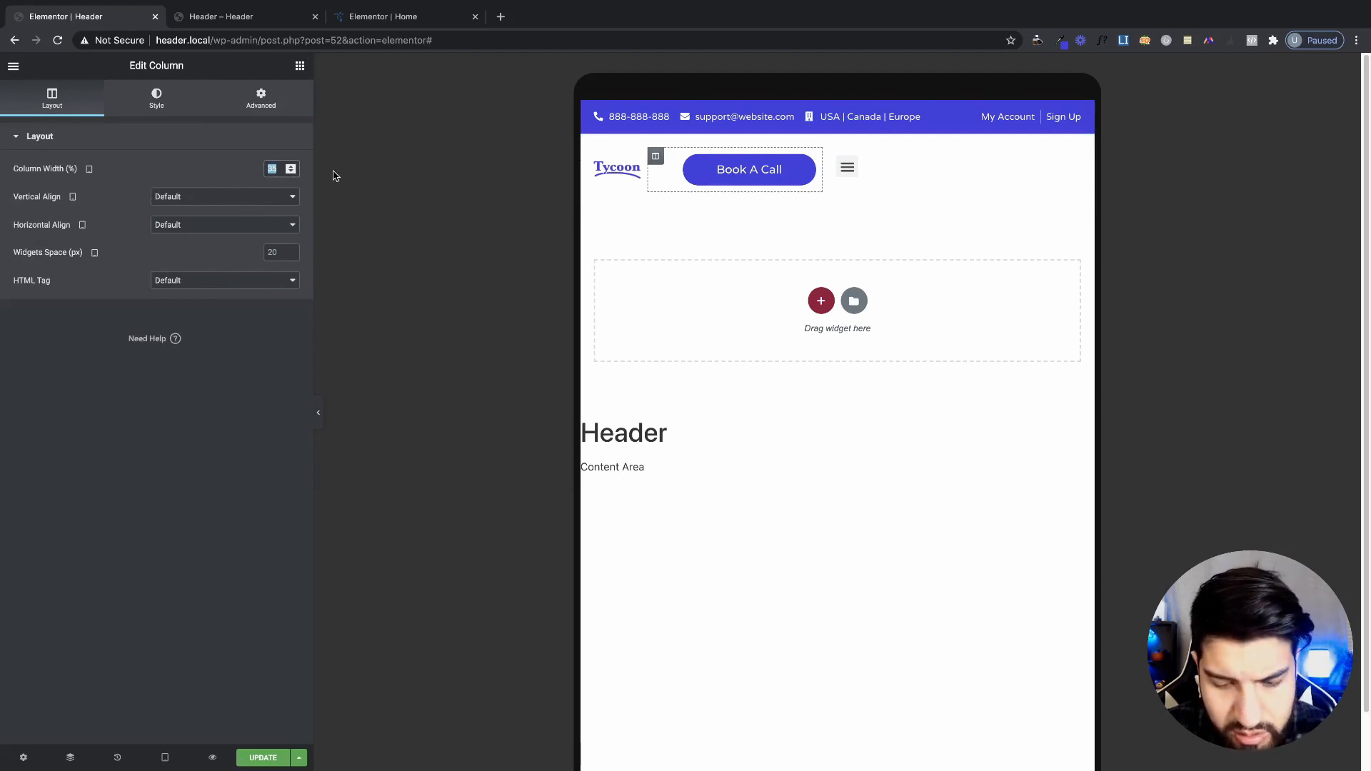
text(0)
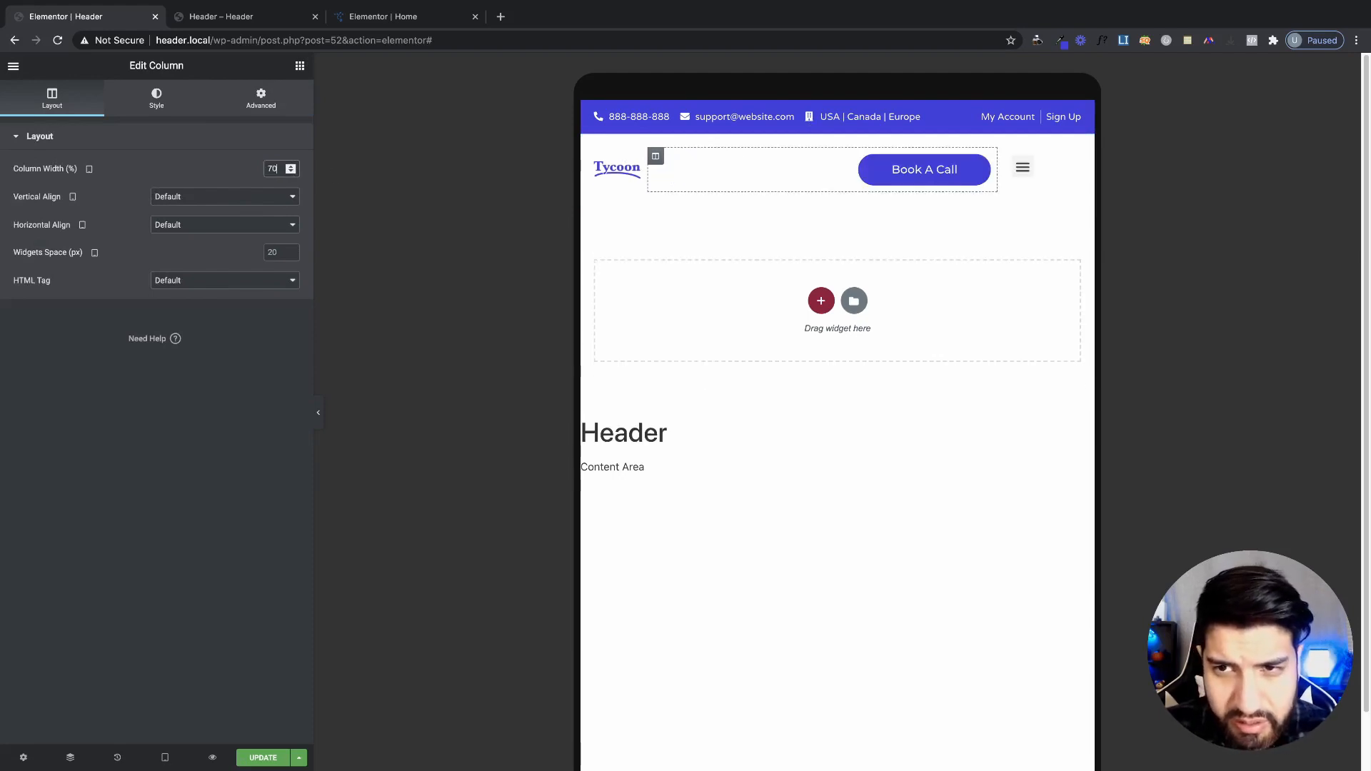
key(BackSpace)
key(BackSpace)
text(80)
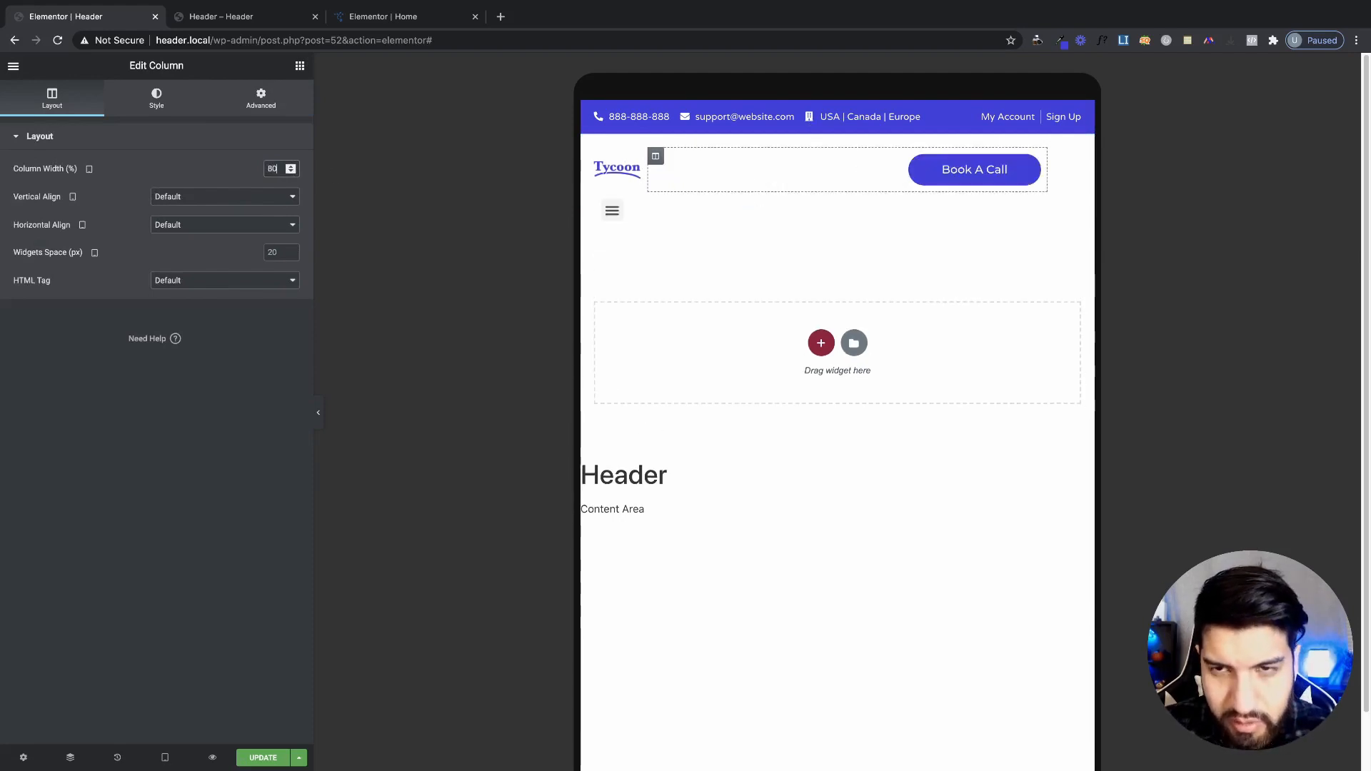
key(BackSpace)
key(BackSpace)
text(7)
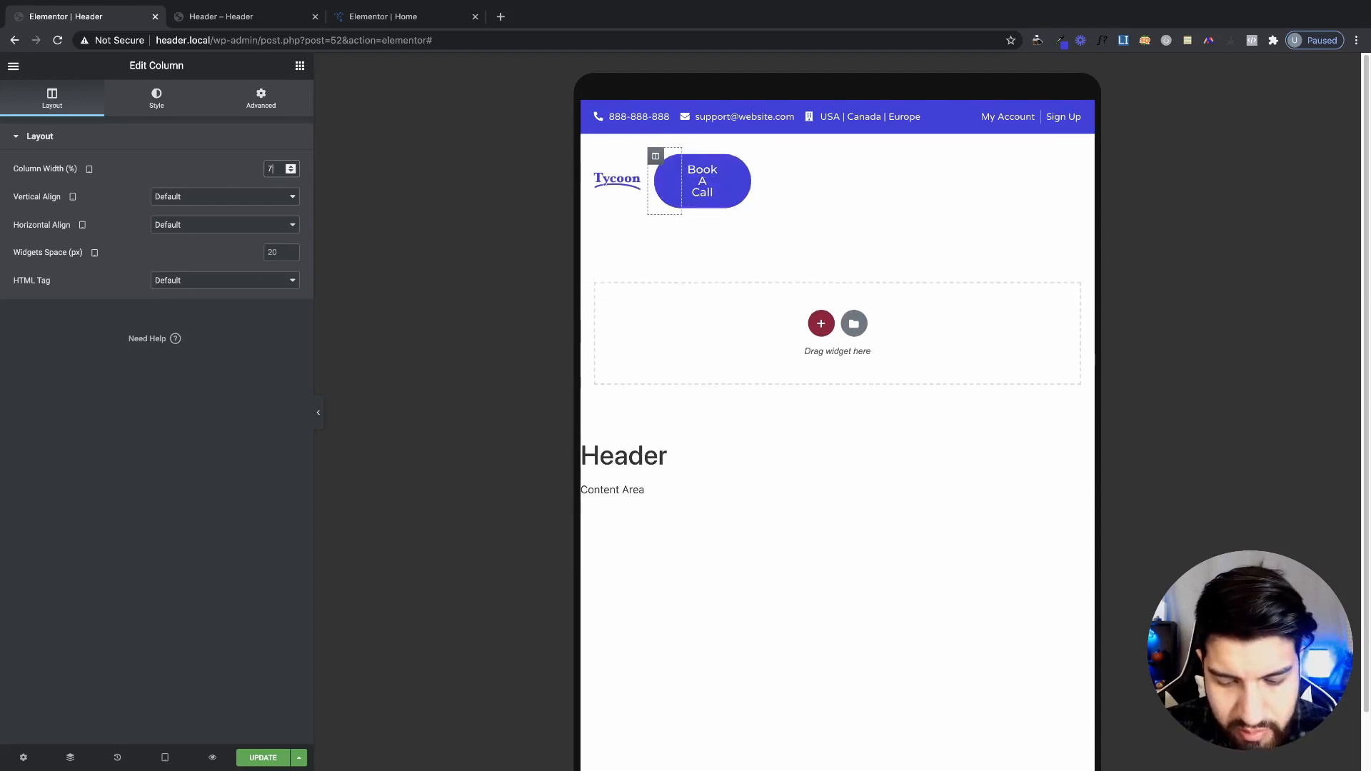
text(5)
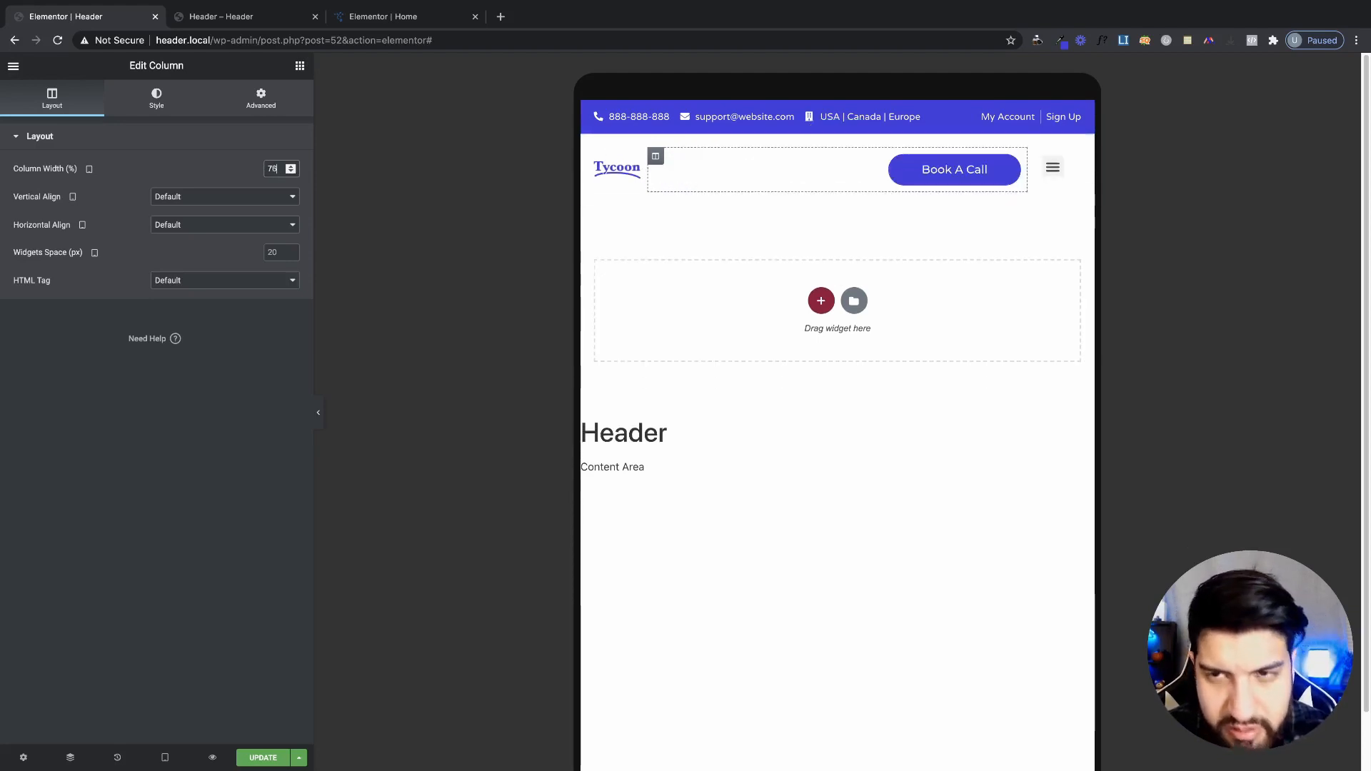
key(Up)
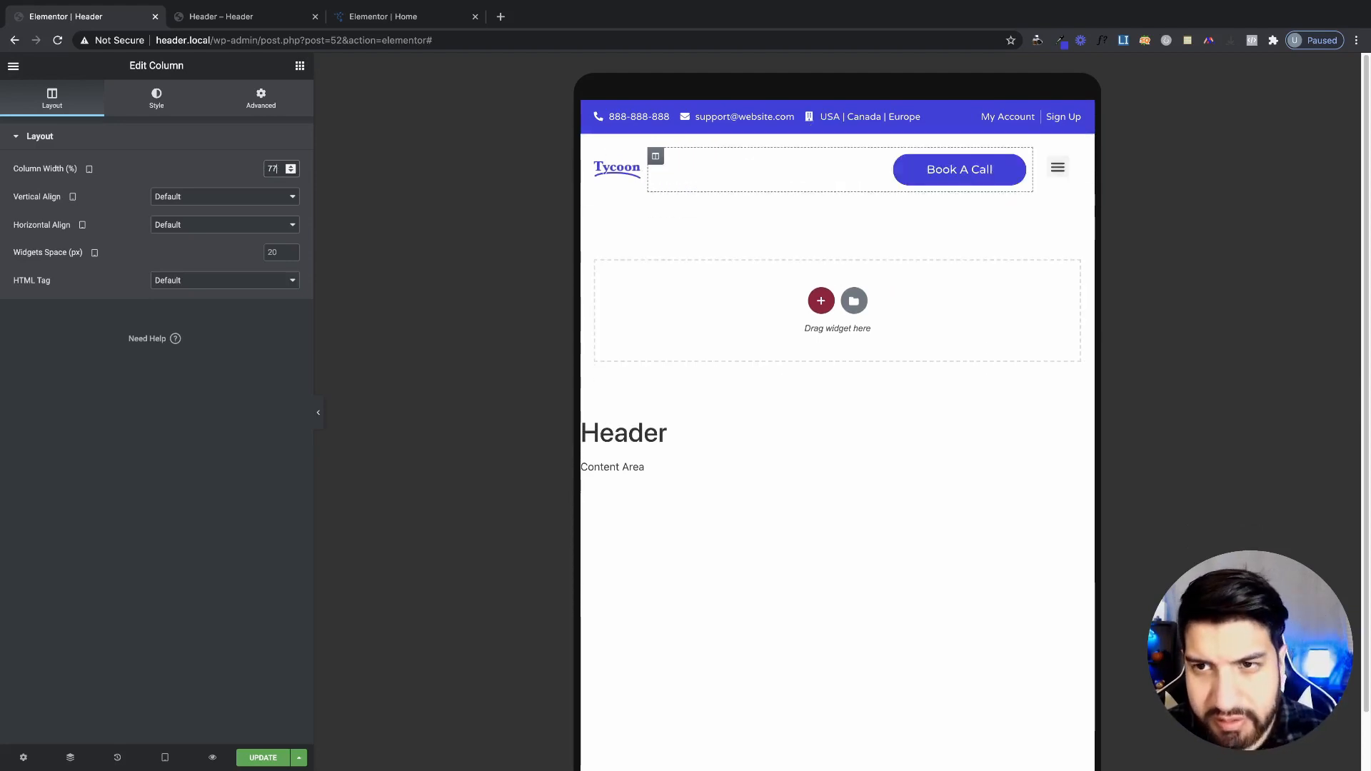
key(Up)
key(Up)
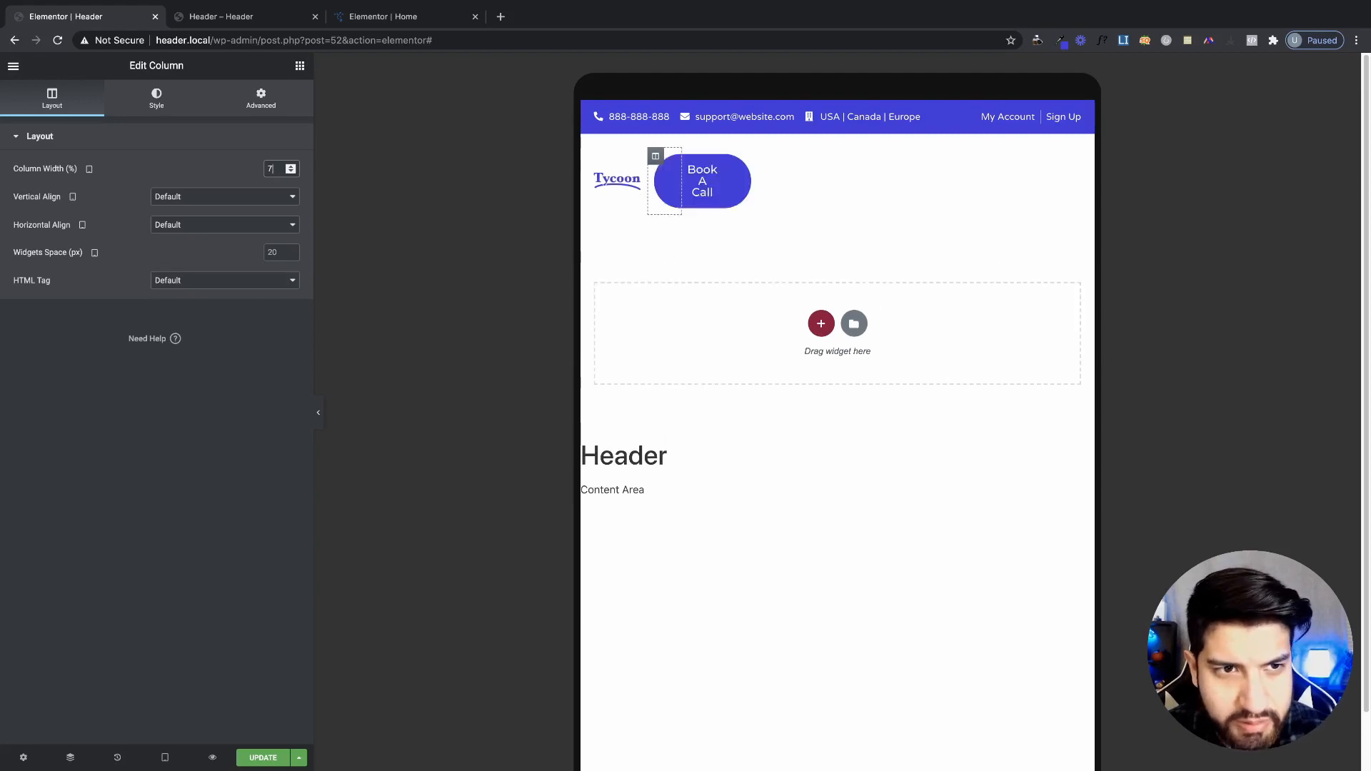
key(Down)
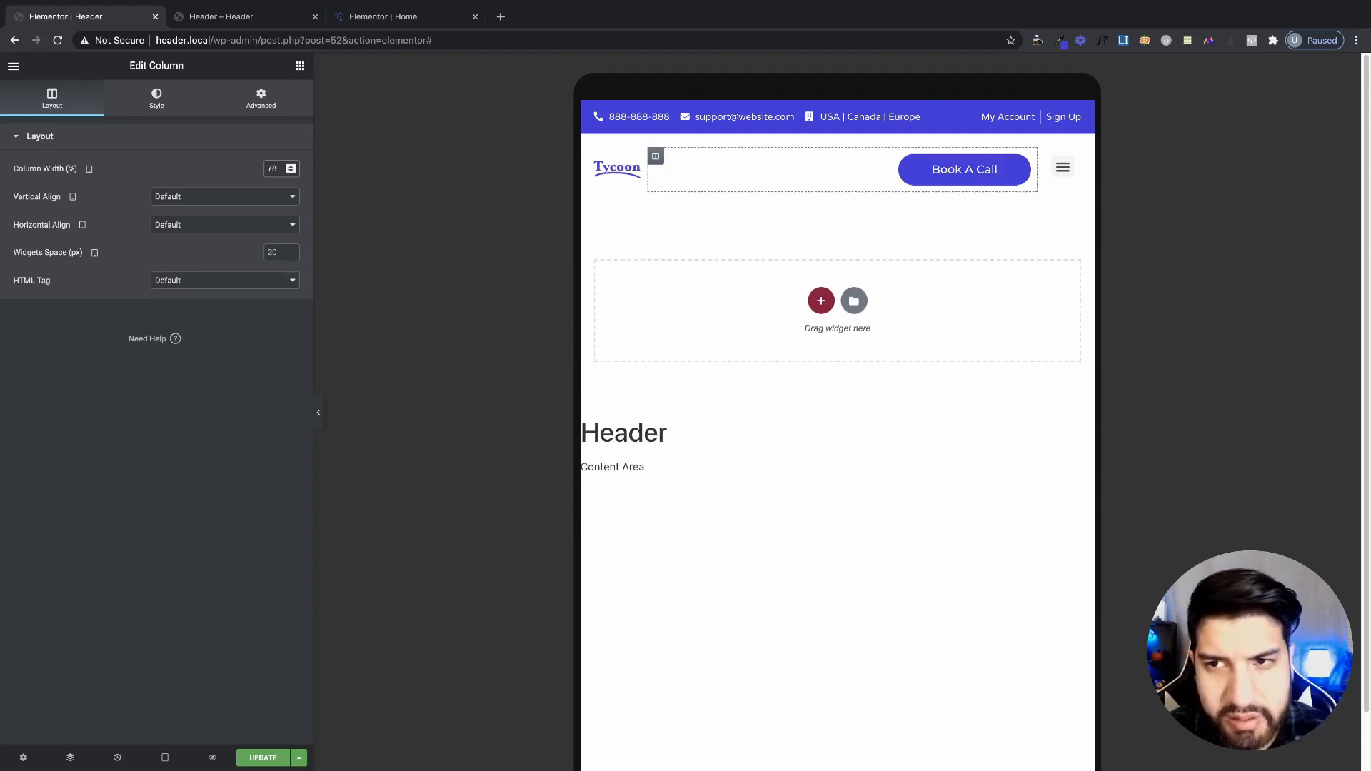
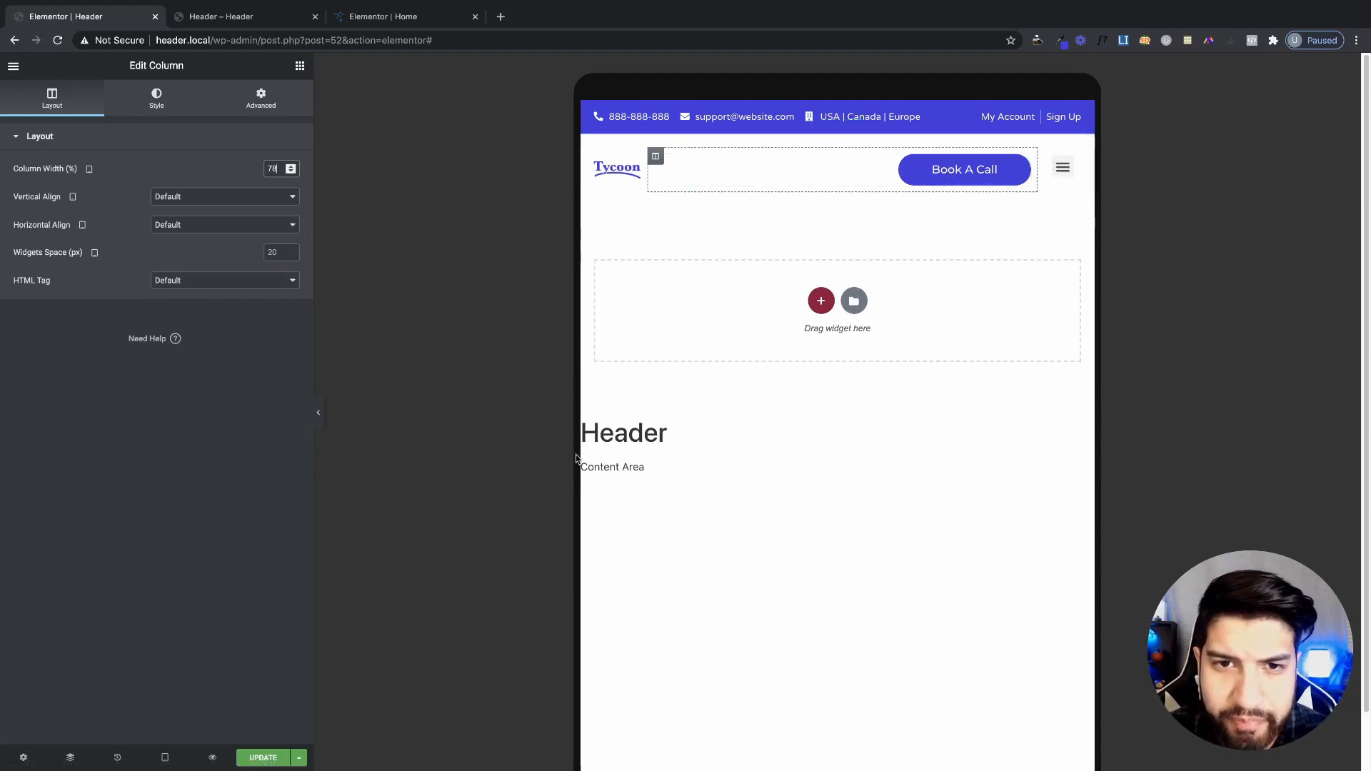
- Inspect the header's preview page in the browser's responsive device view at 869 px wide, and return to the header editor
click(231, 25)
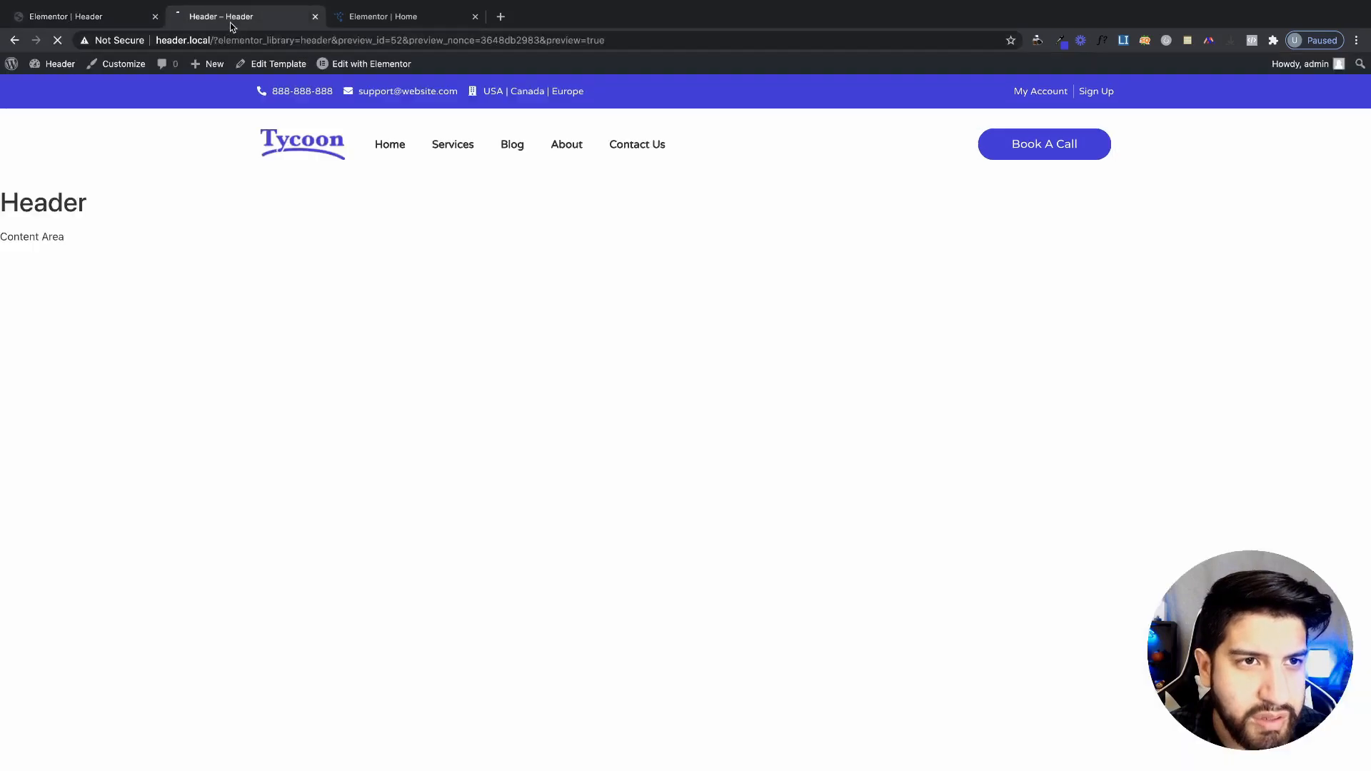
right_click(805, 479)
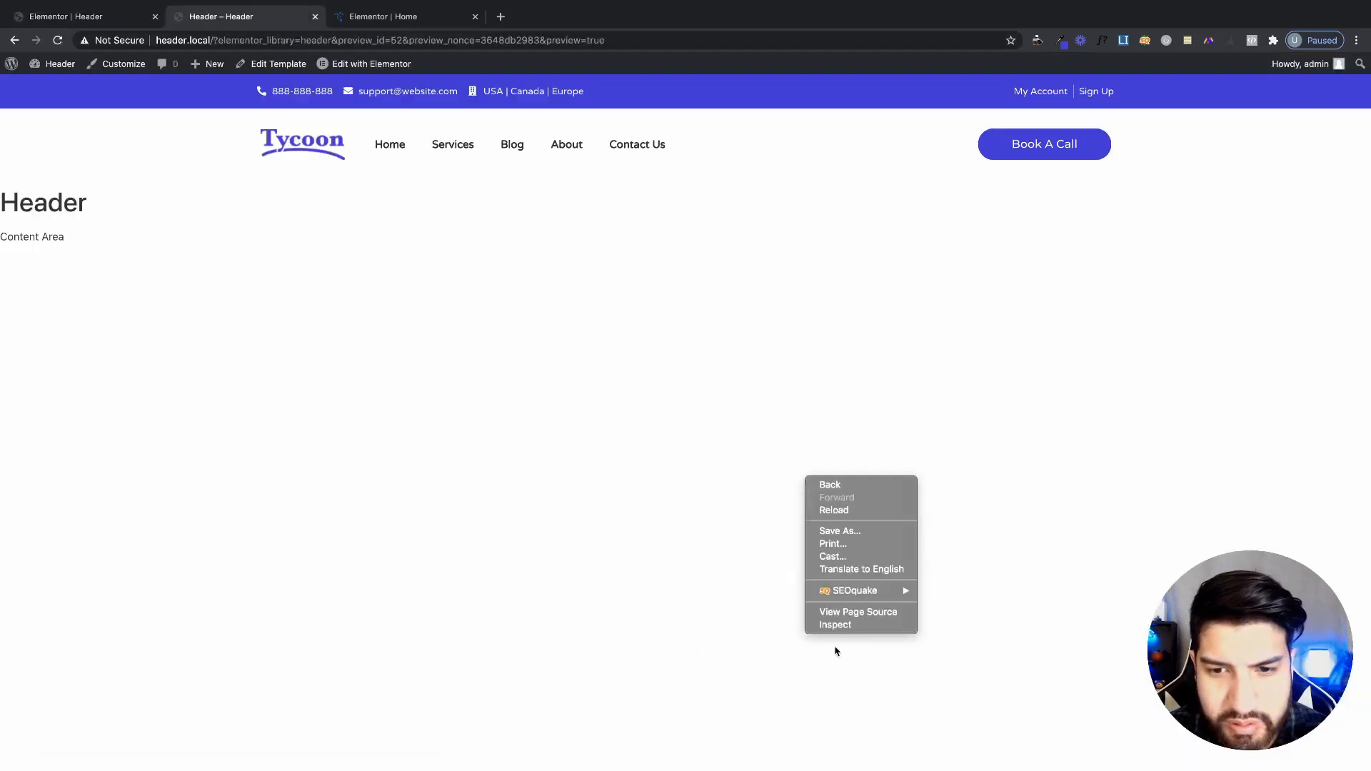
click(836, 625)
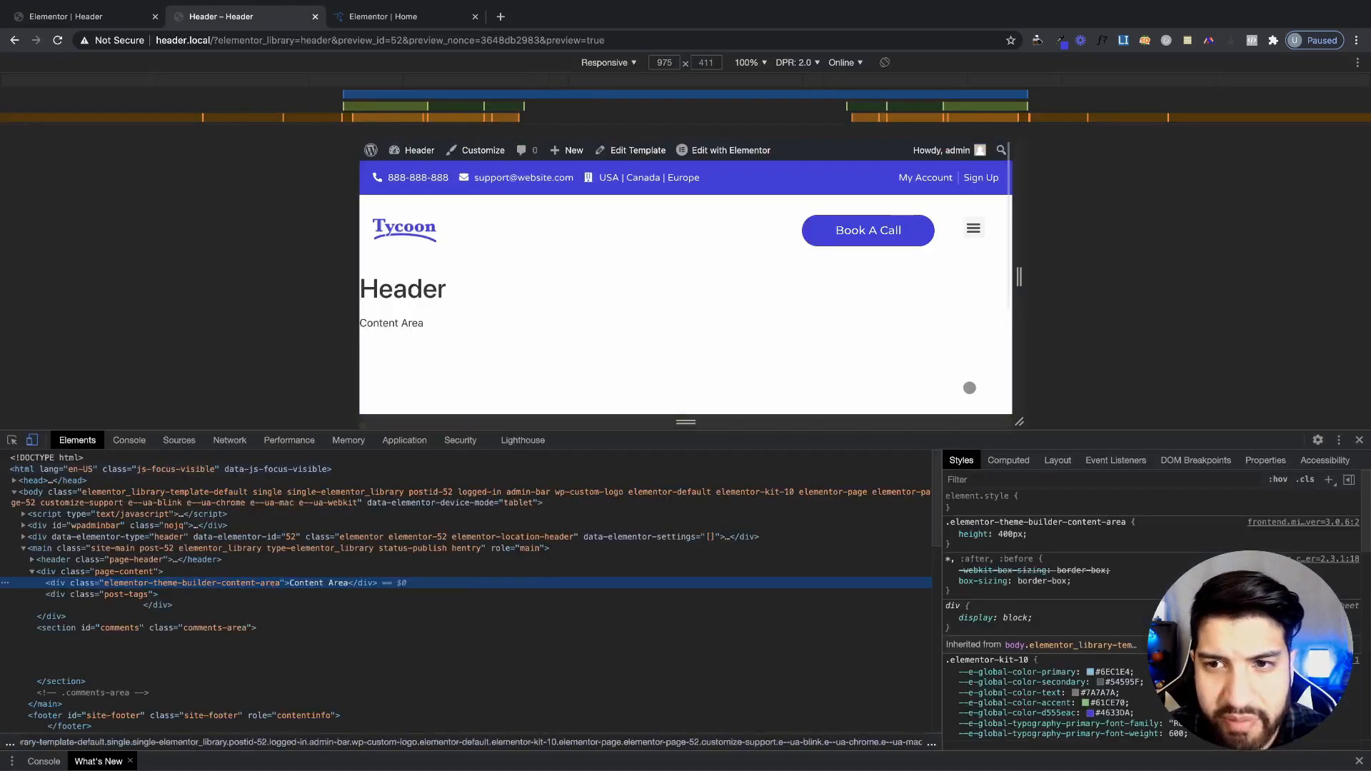
drag(1019, 345, 984, 346)
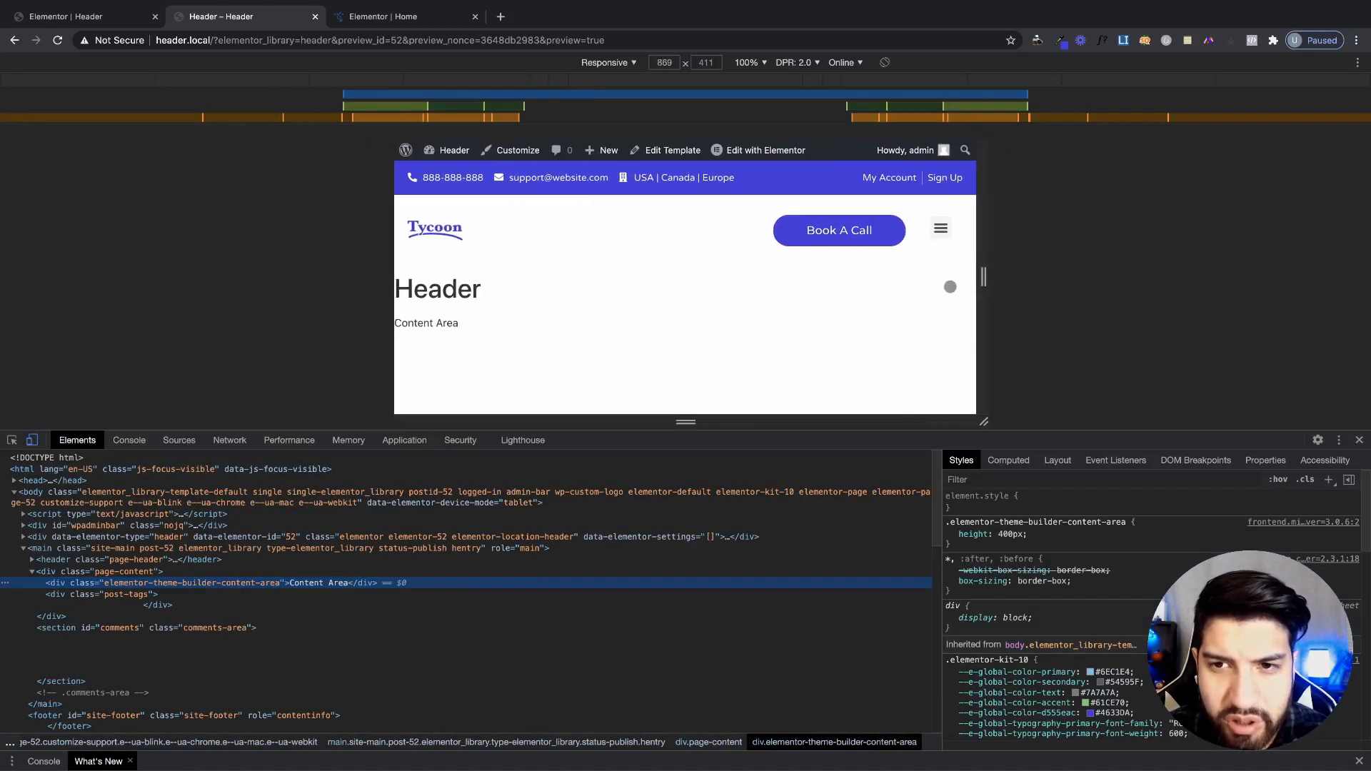
click(24, 12)
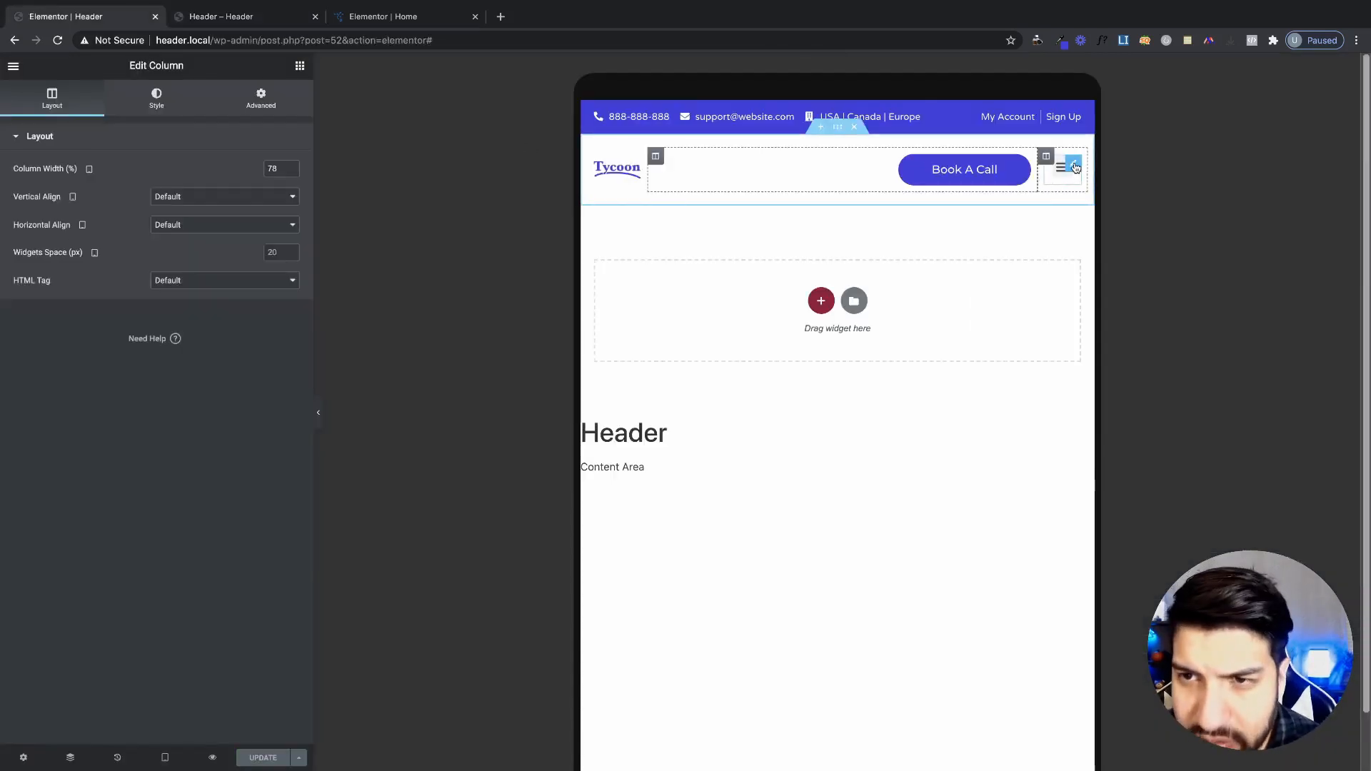
- Style the hamburger toggle button with the New Global Color background, a white #FFFFFF icon and size 26
click(1075, 167)
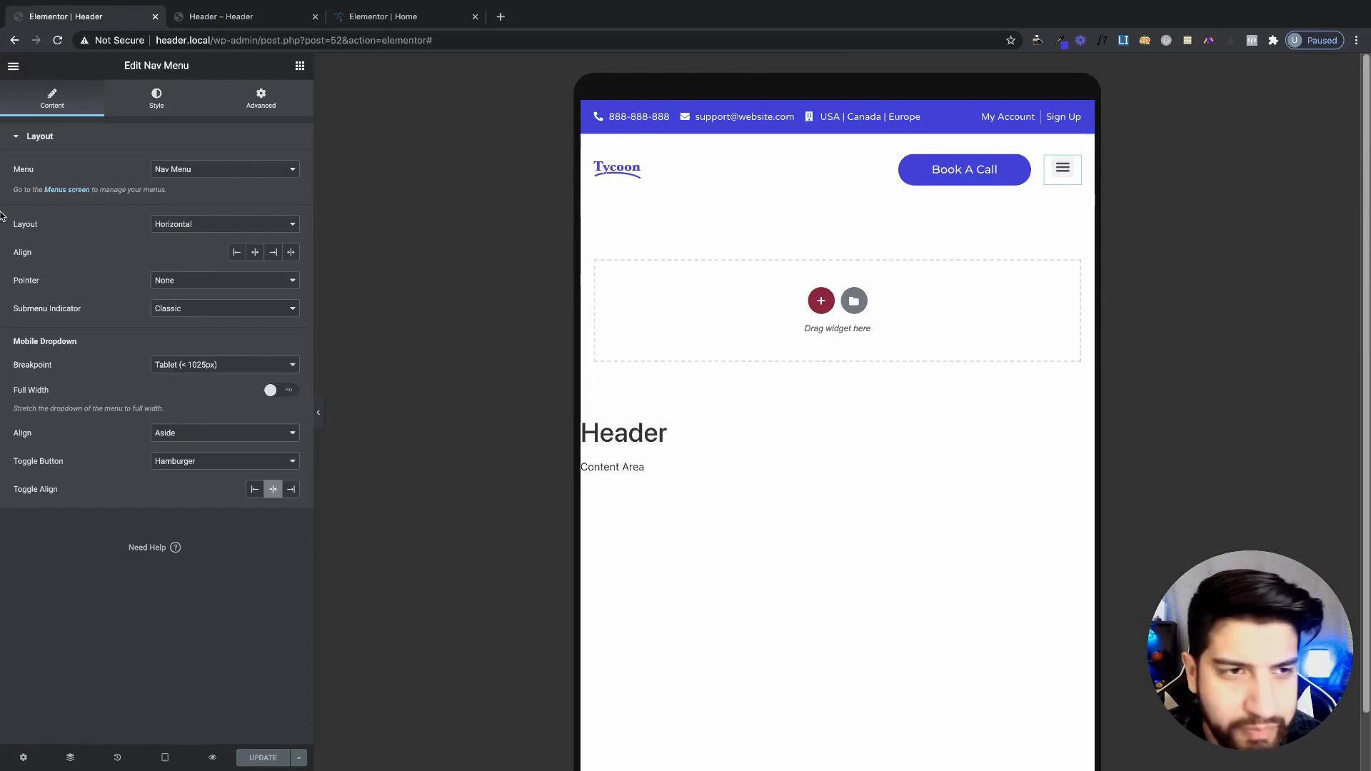
click(156, 98)
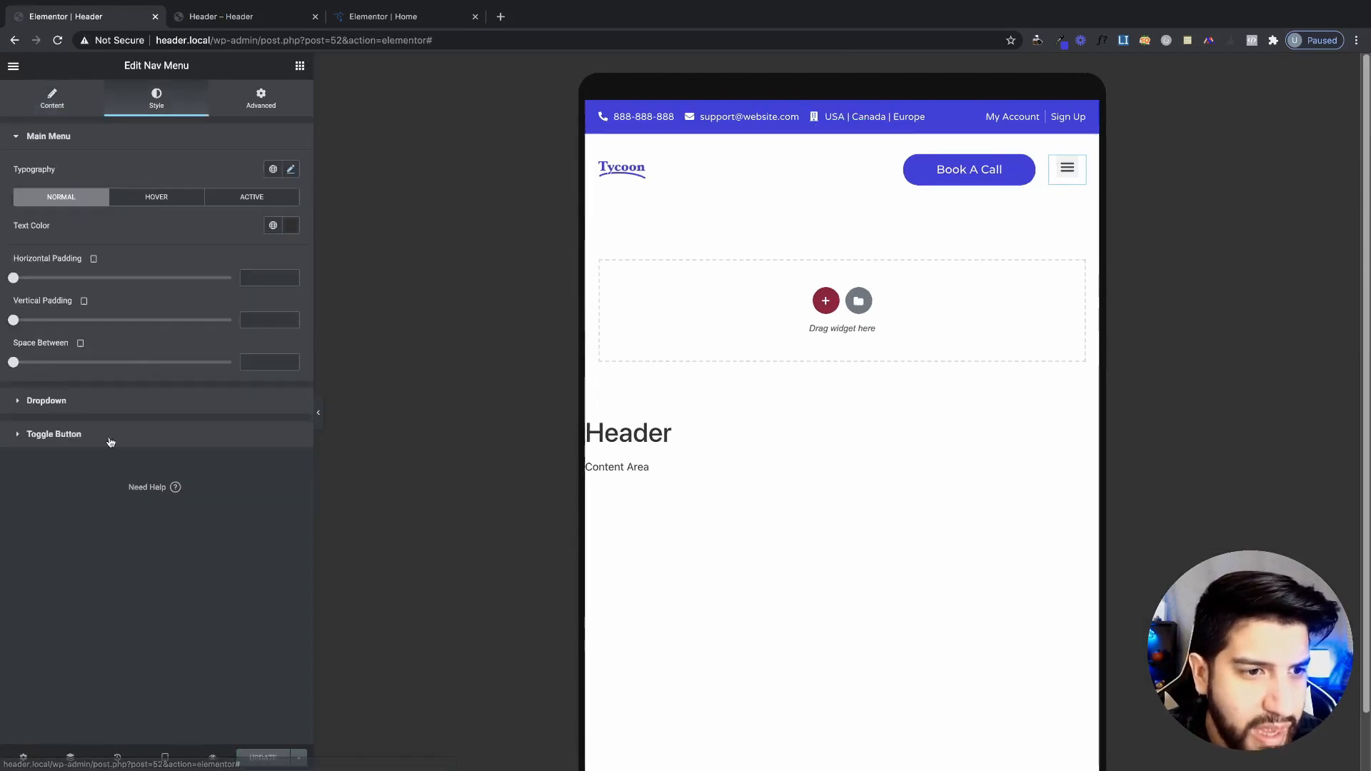
click(55, 434)
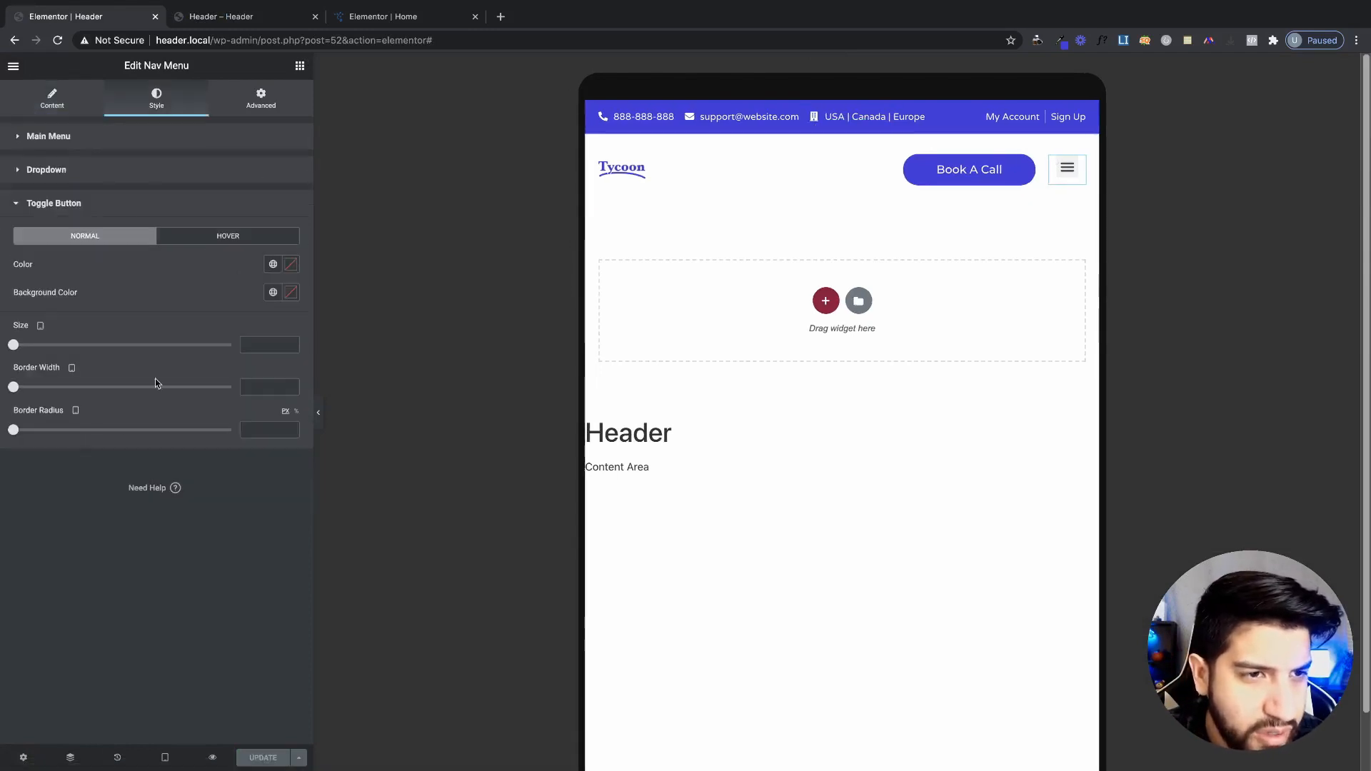
click(273, 294)
click(143, 448)
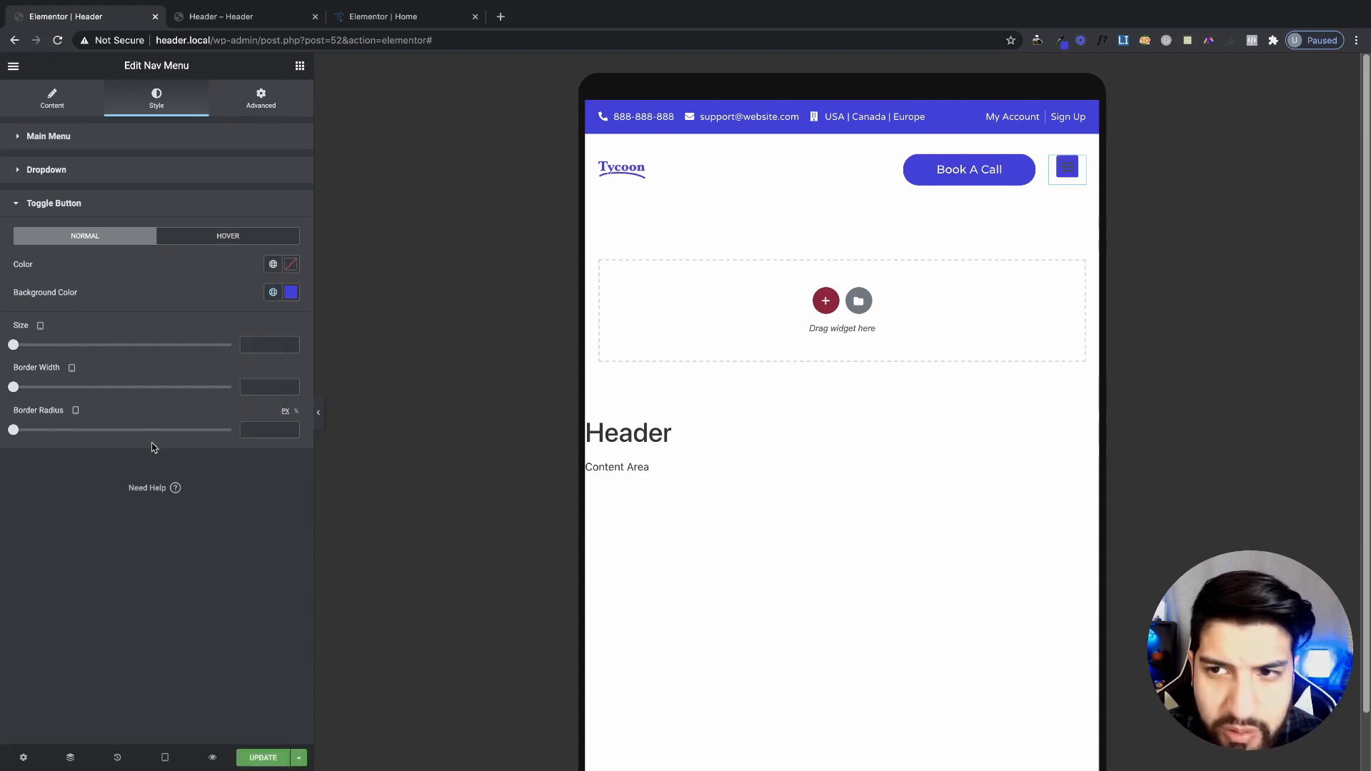
click(285, 270)
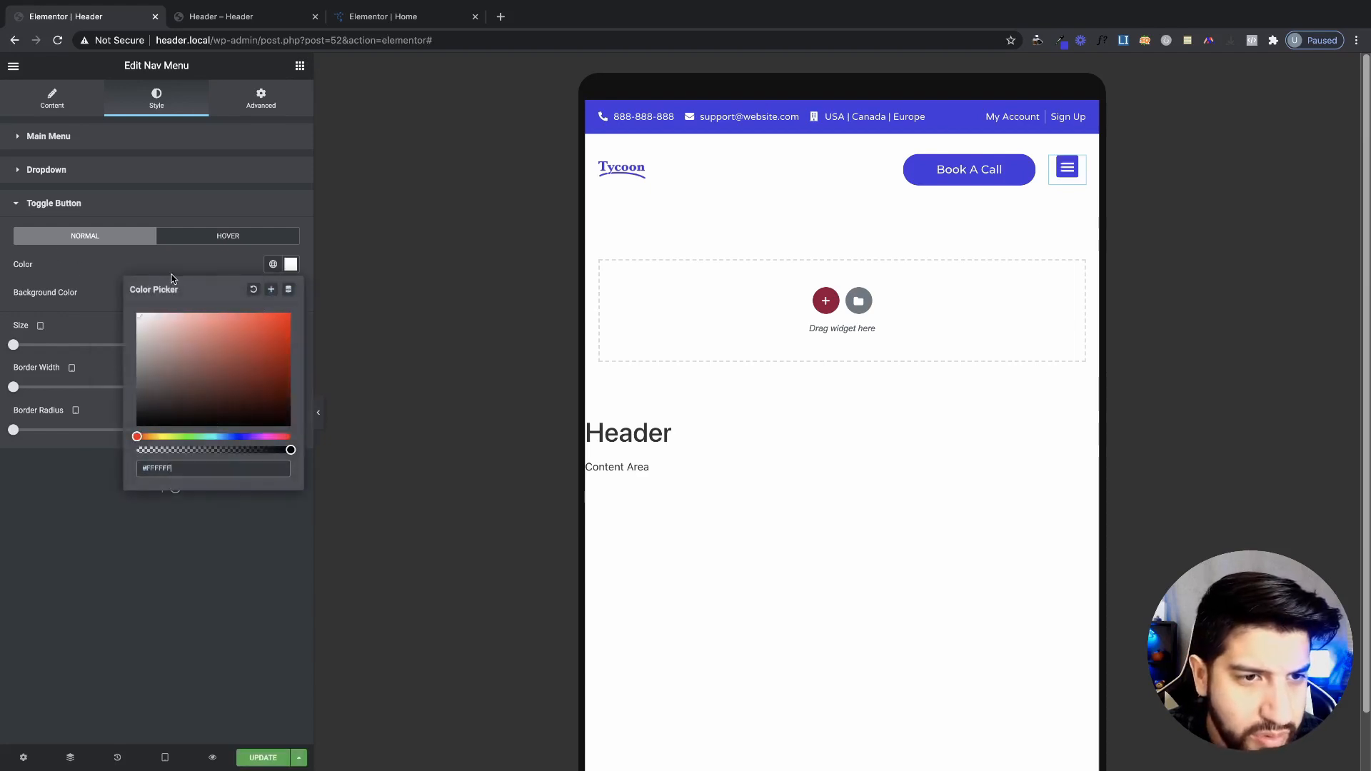
click(205, 259)
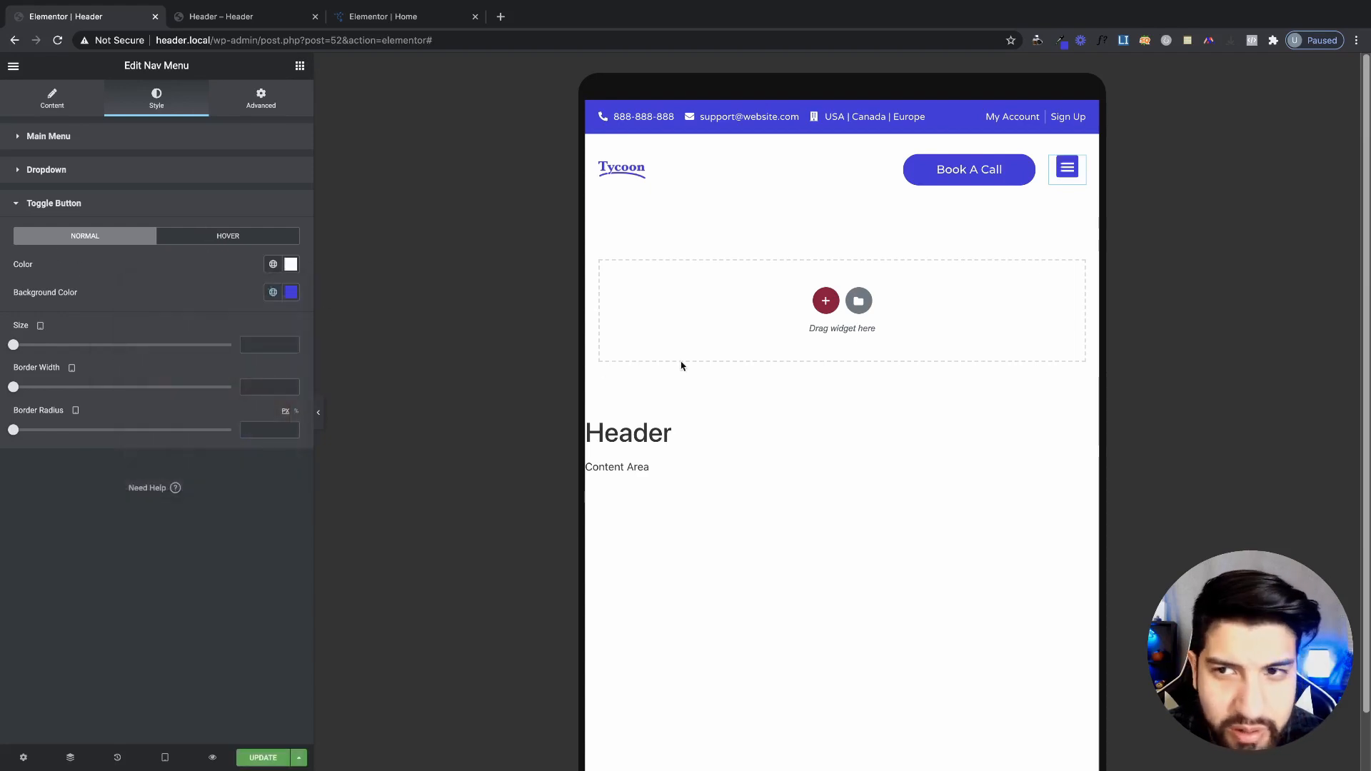
drag(14, 345, 41, 345)
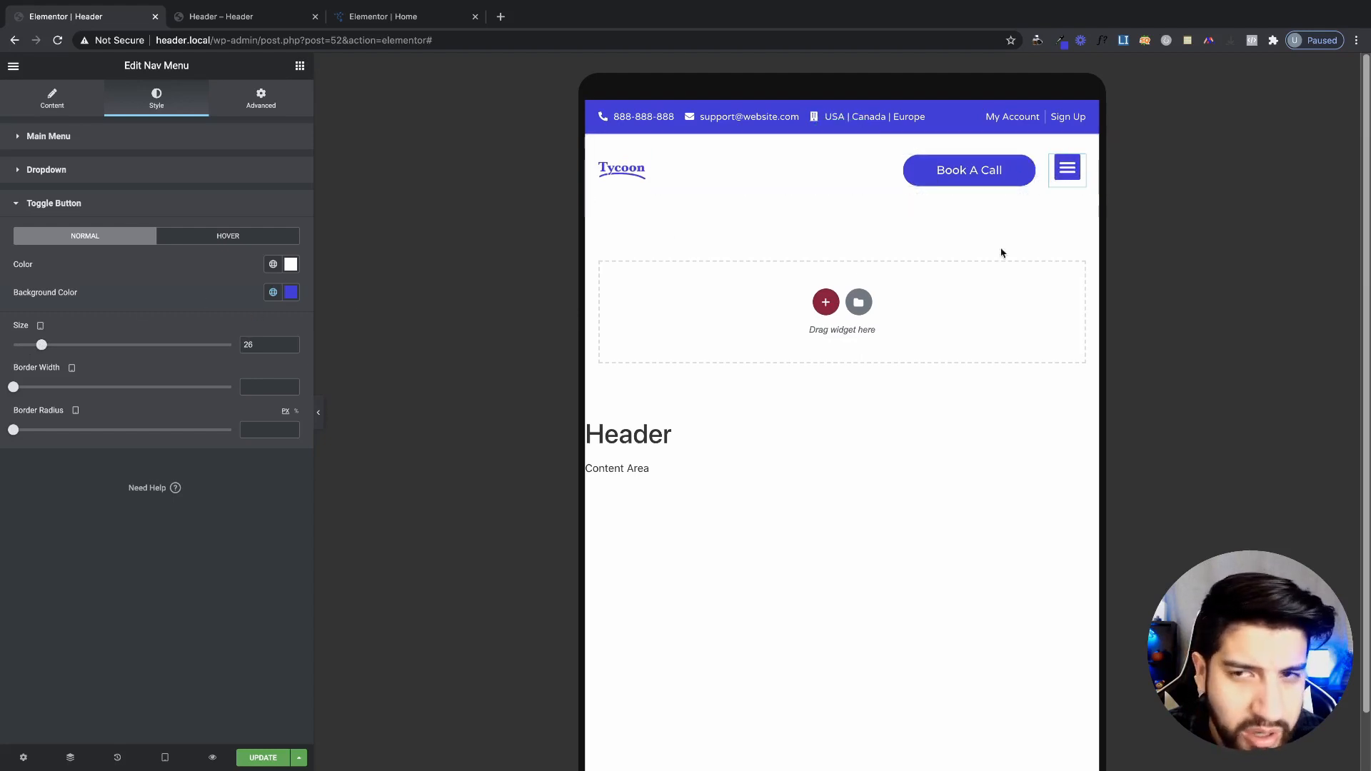
- Make the hamburger toggle button's background fully transparent, its icon dark grey and its size 37
click(273, 292)
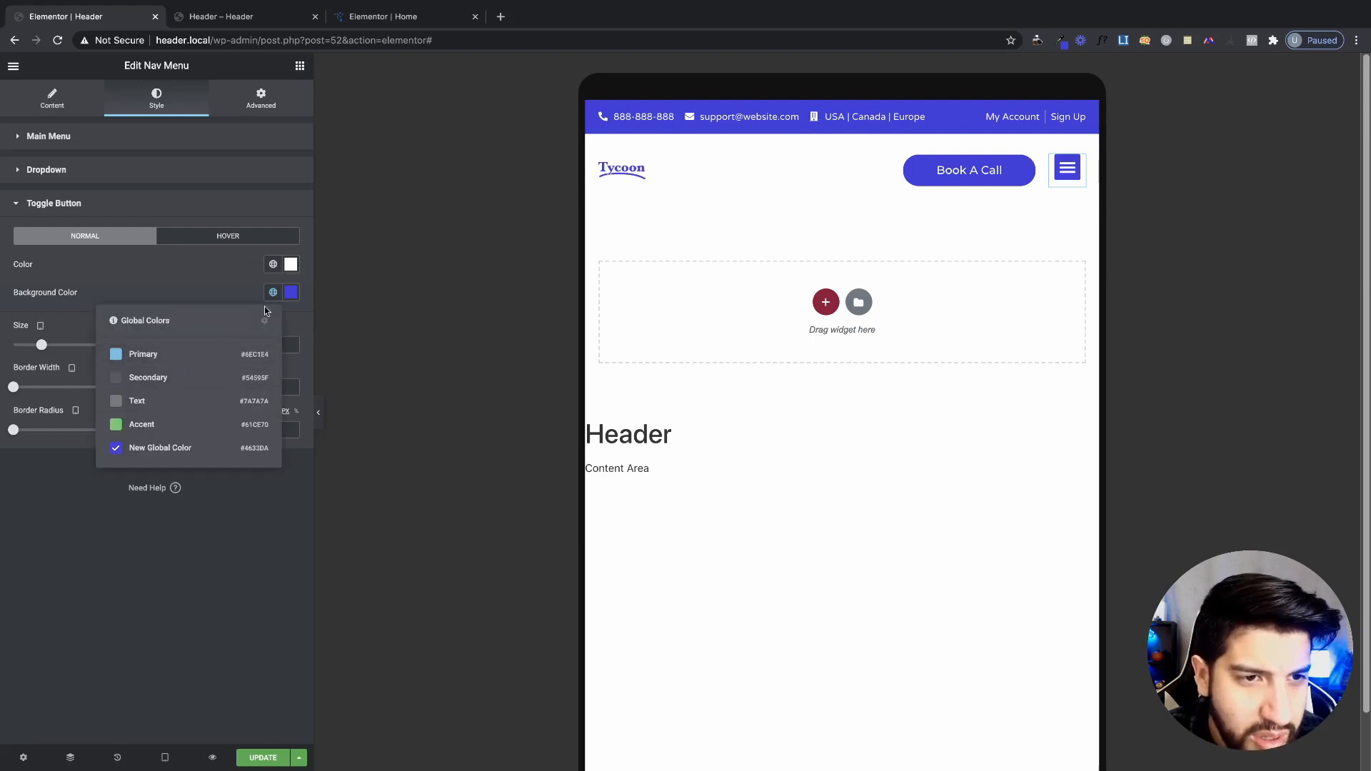
click(294, 292)
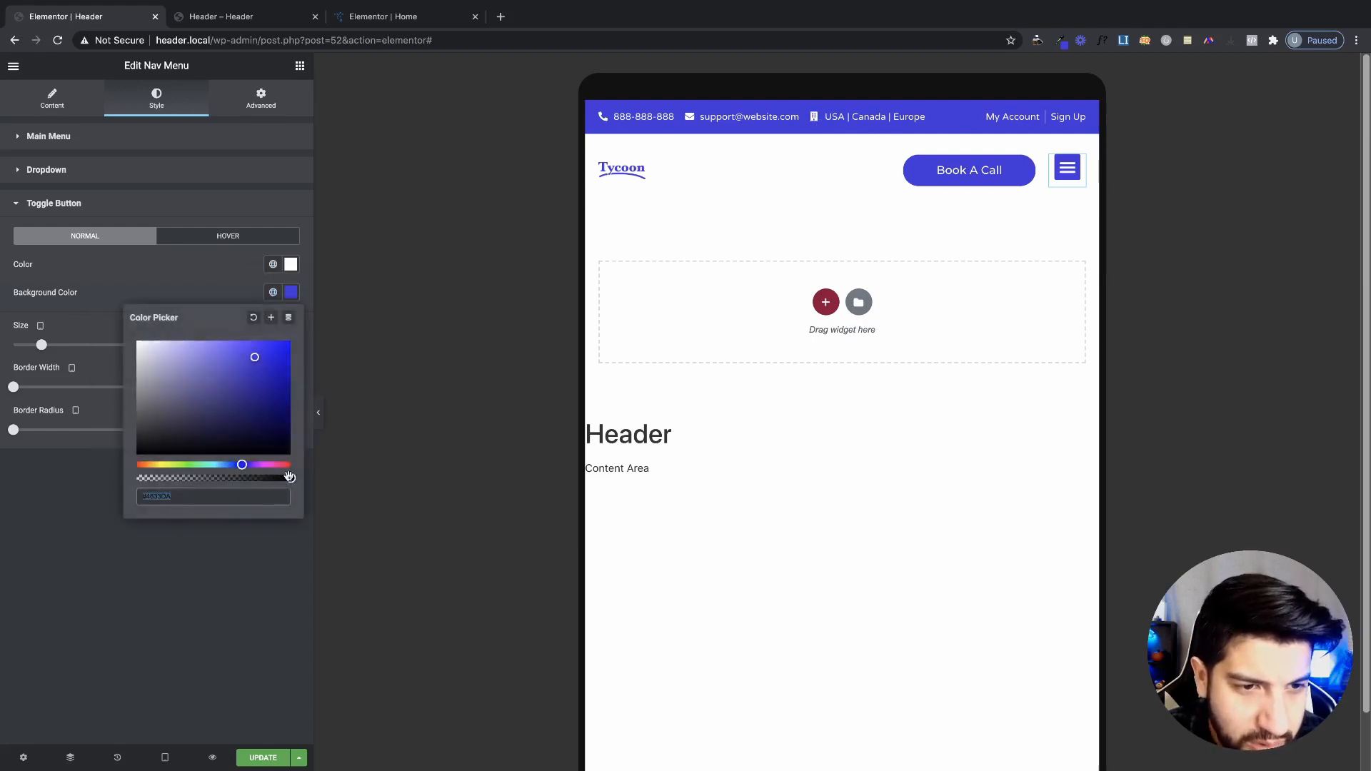
click(138, 478)
click(272, 292)
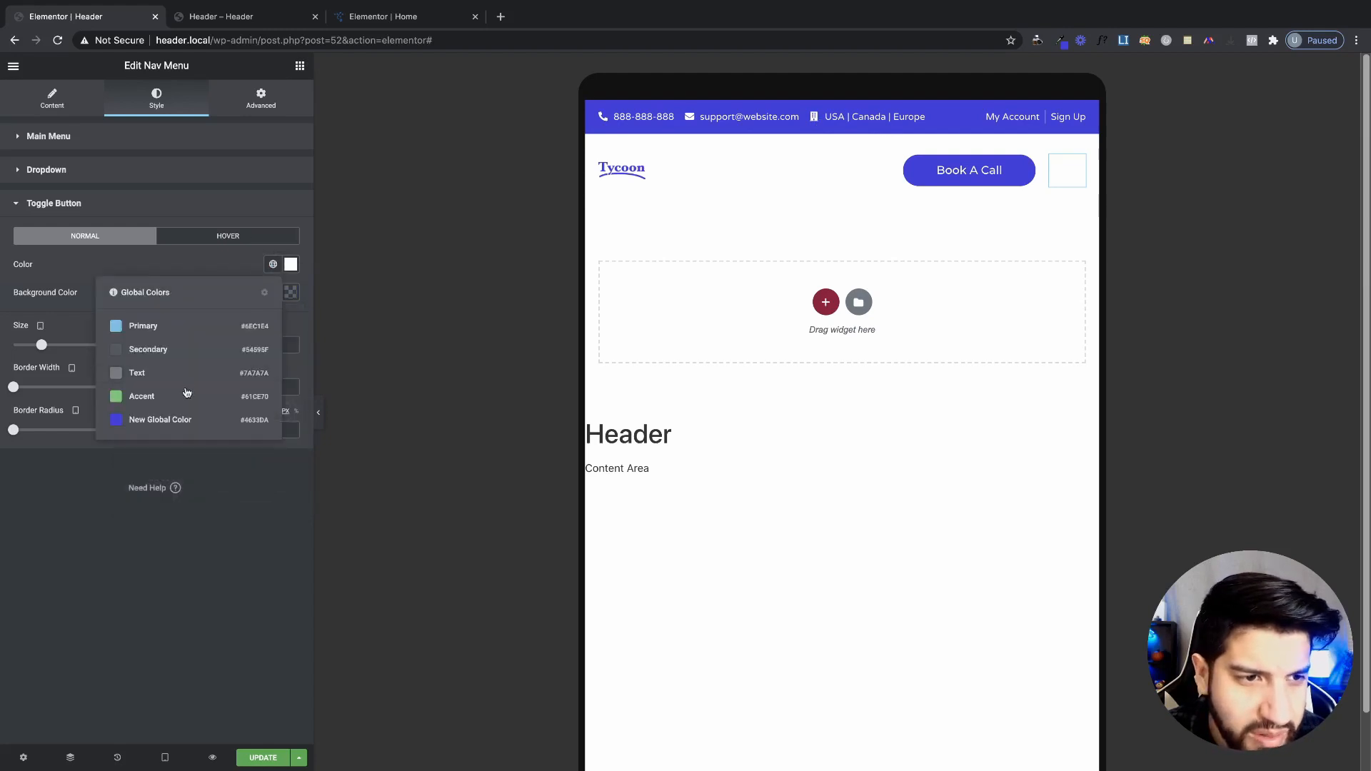
click(290, 265)
drag(147, 336, 184, 265)
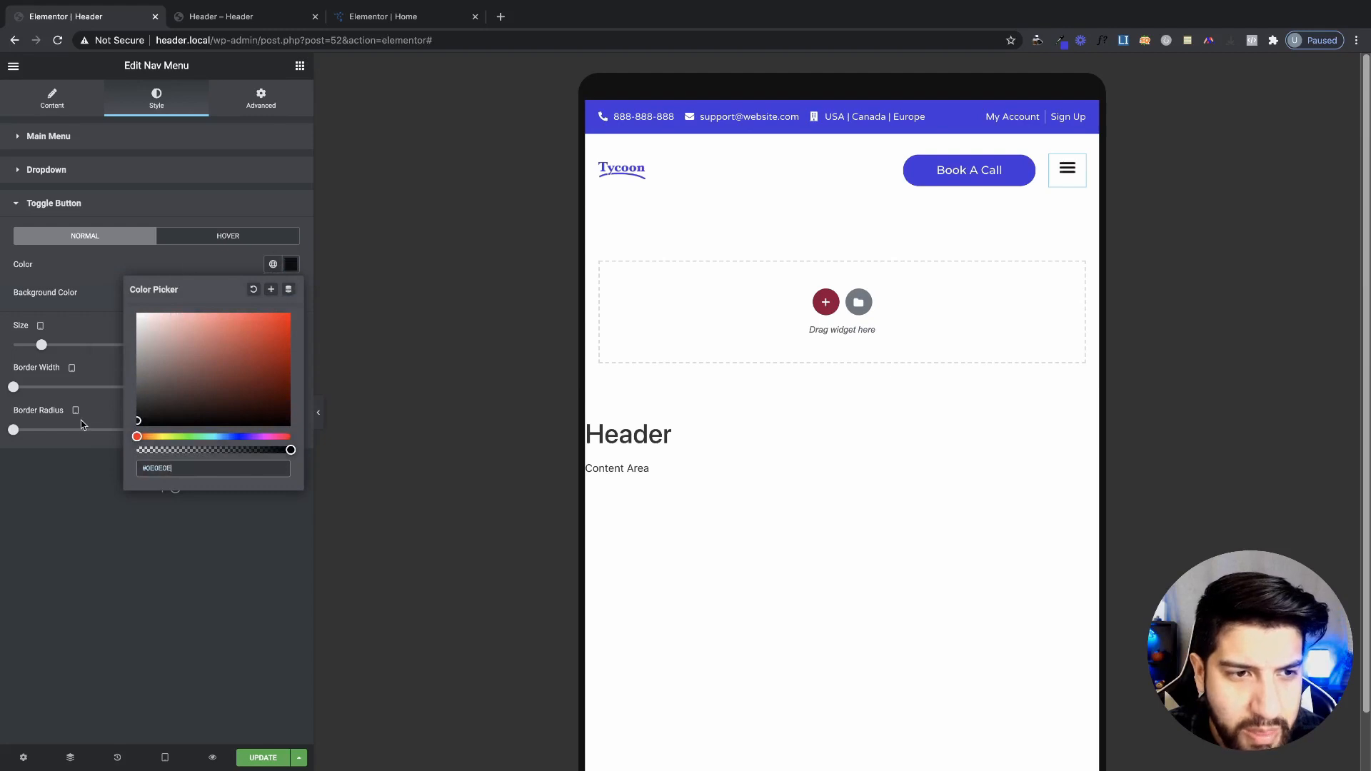
click(83, 400)
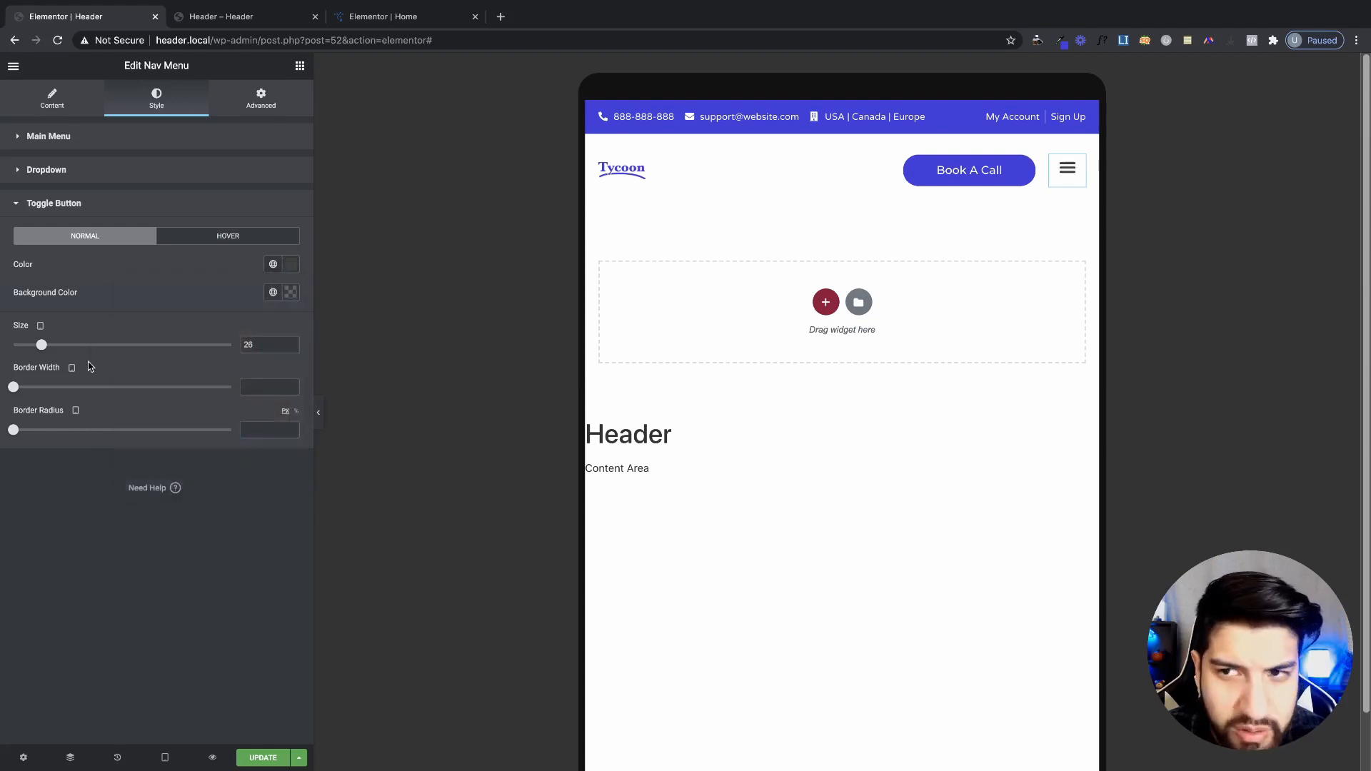
drag(41, 344, 70, 348)
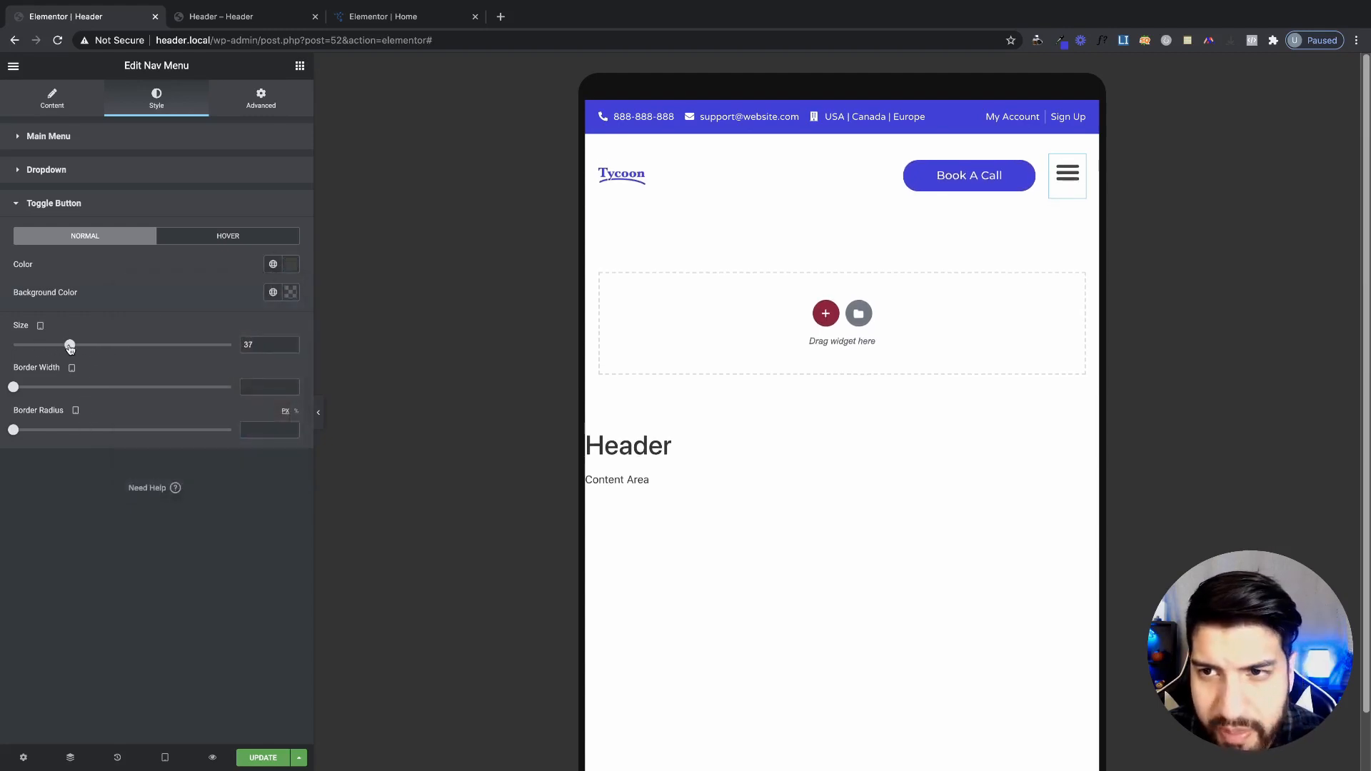
- Set the hamburger menu column's vertical alignment to Middle
click(1050, 156)
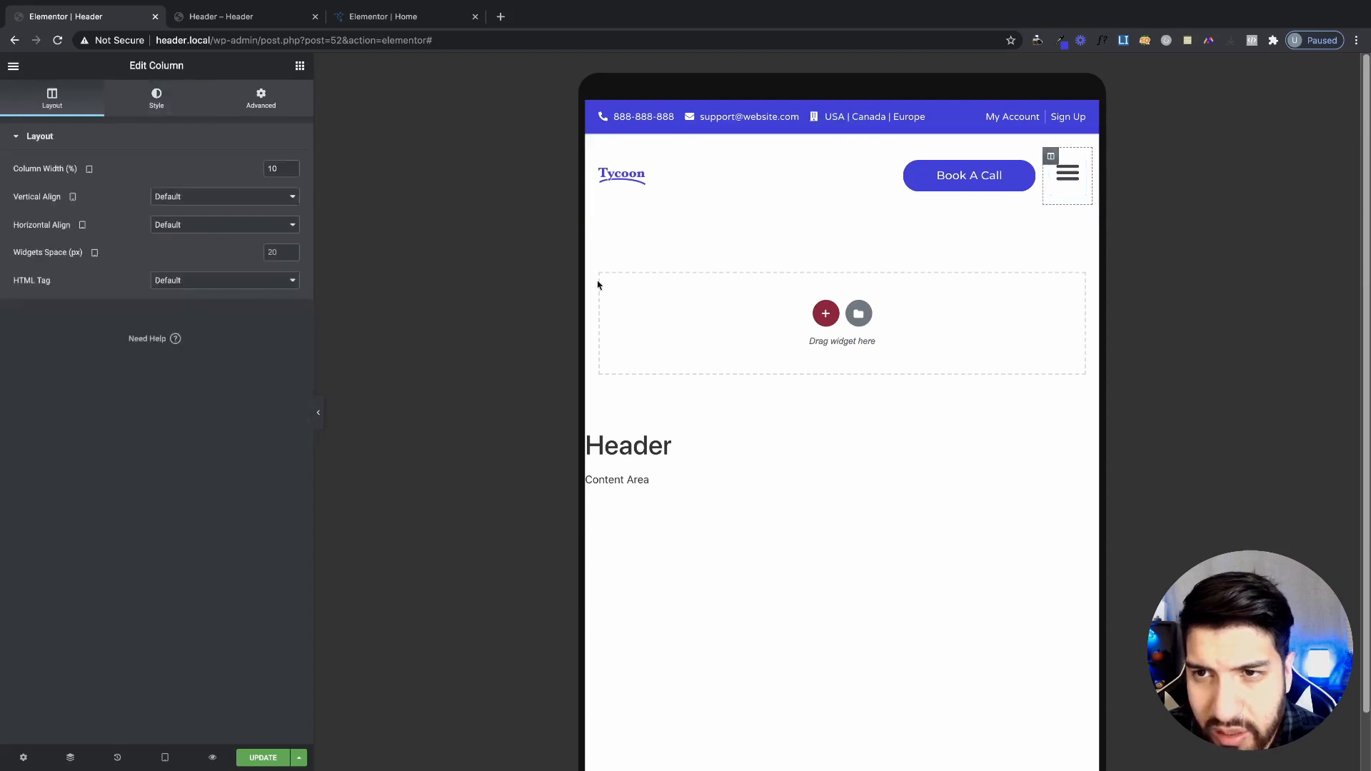
click(234, 205)
click(214, 221)
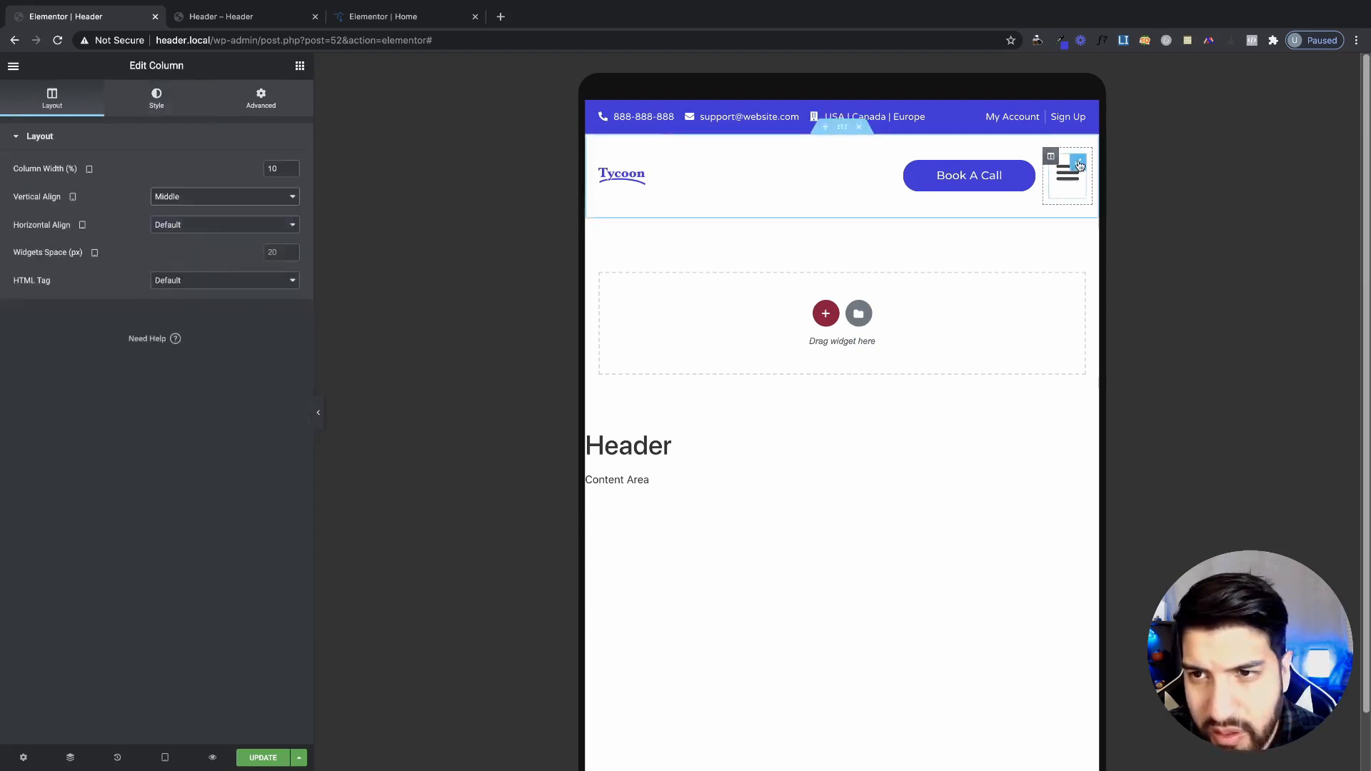
- Unlink the hamburger Nav Menu widget's margin values and set its top margin to -10 px
click(1080, 165)
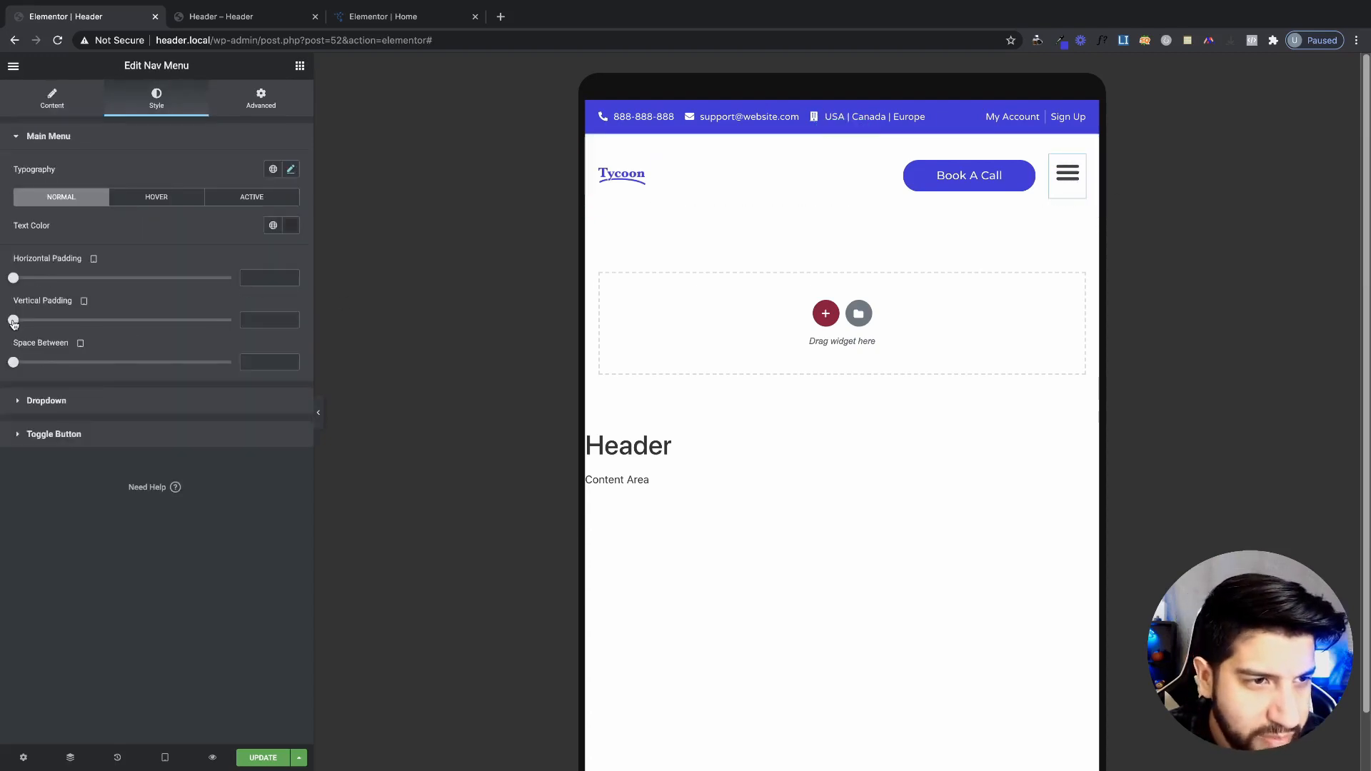
click(73, 433)
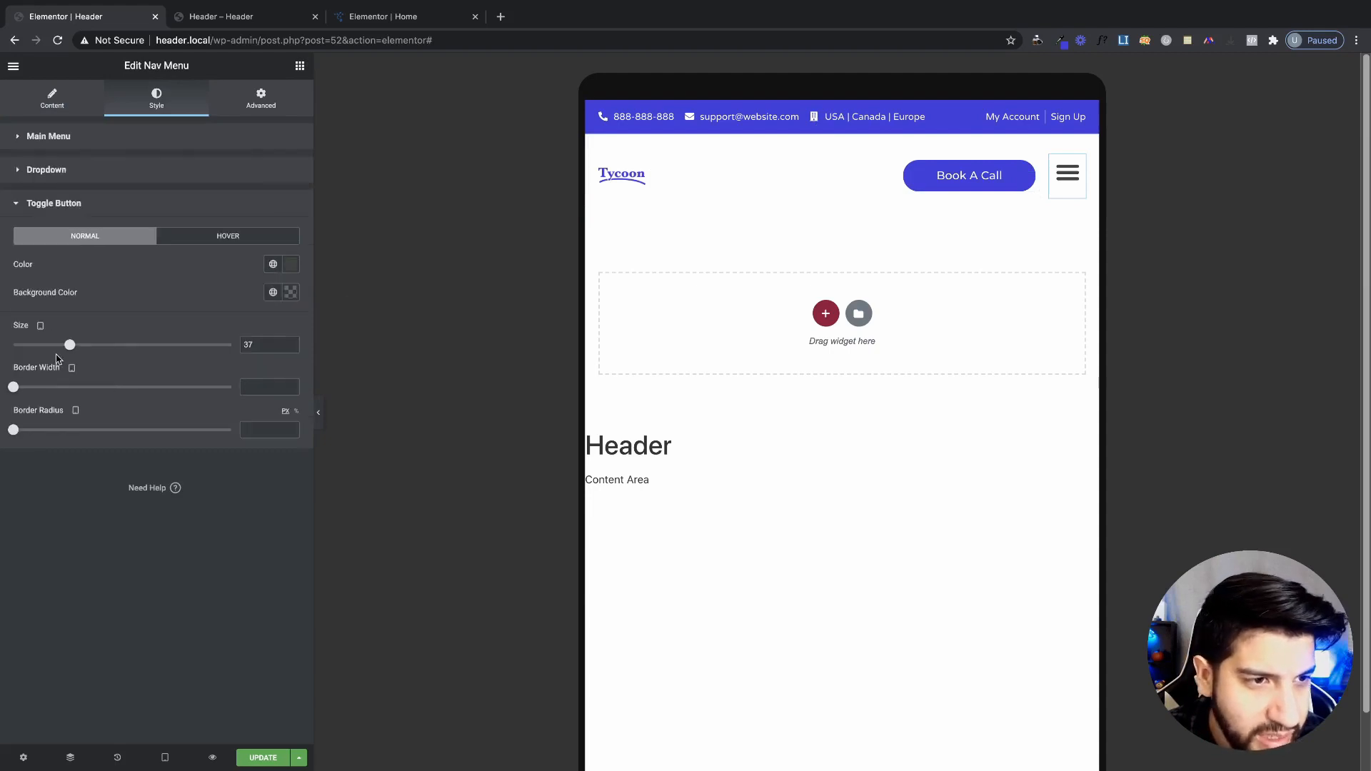
click(258, 111)
click(42, 114)
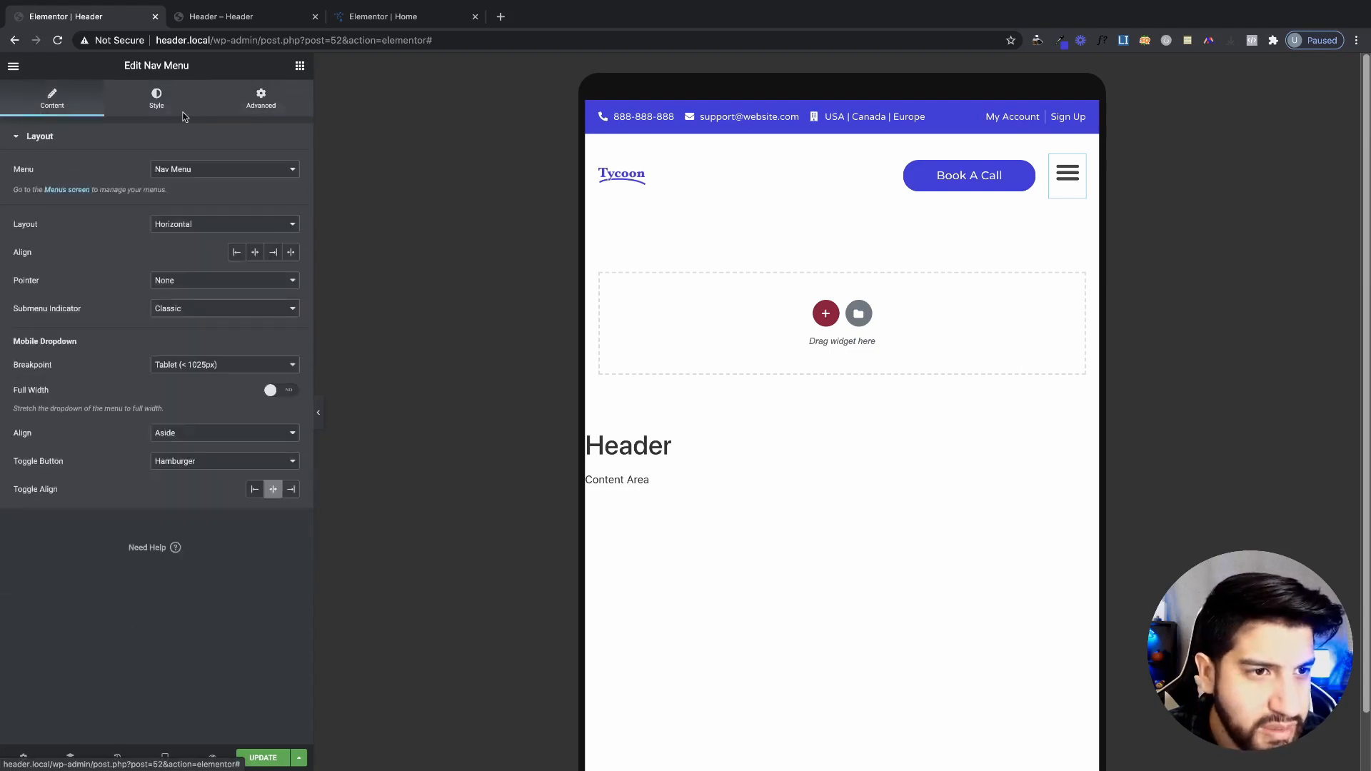
click(258, 106)
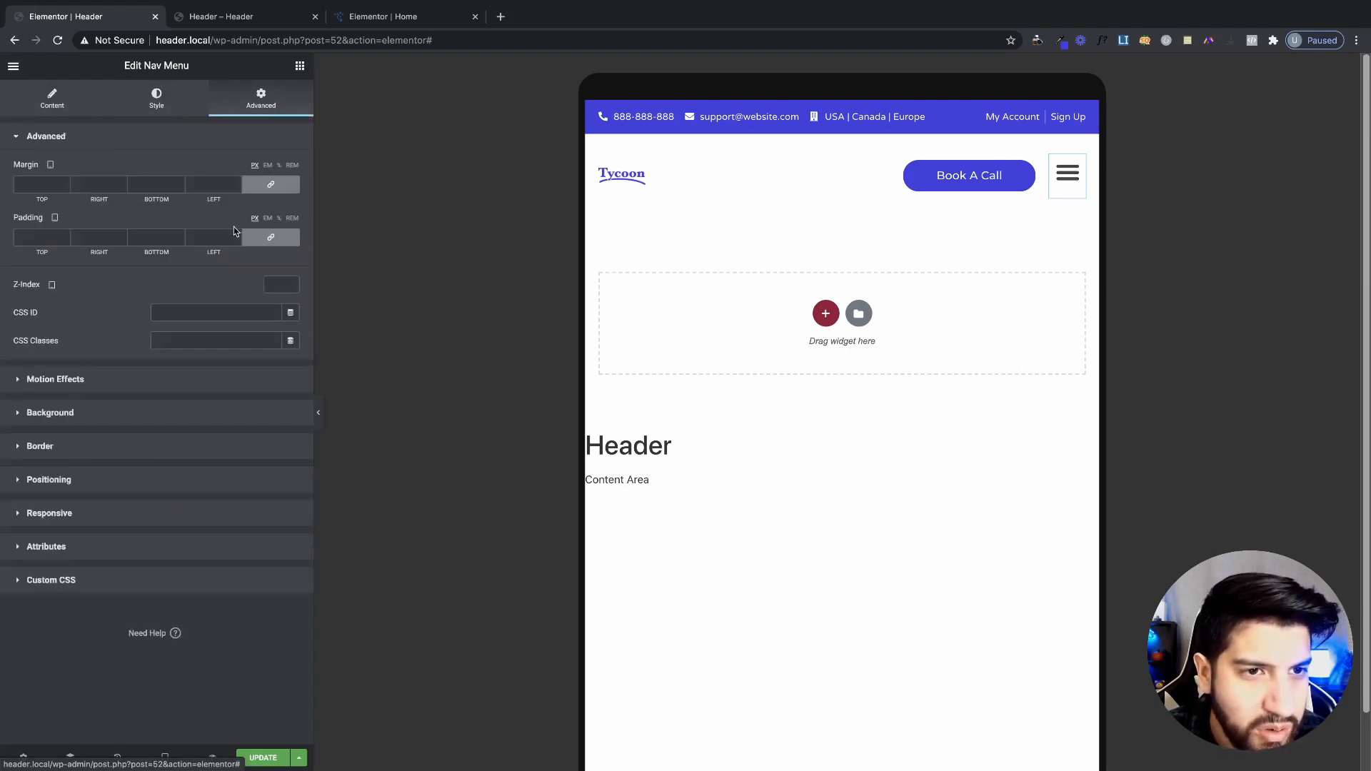
click(272, 185)
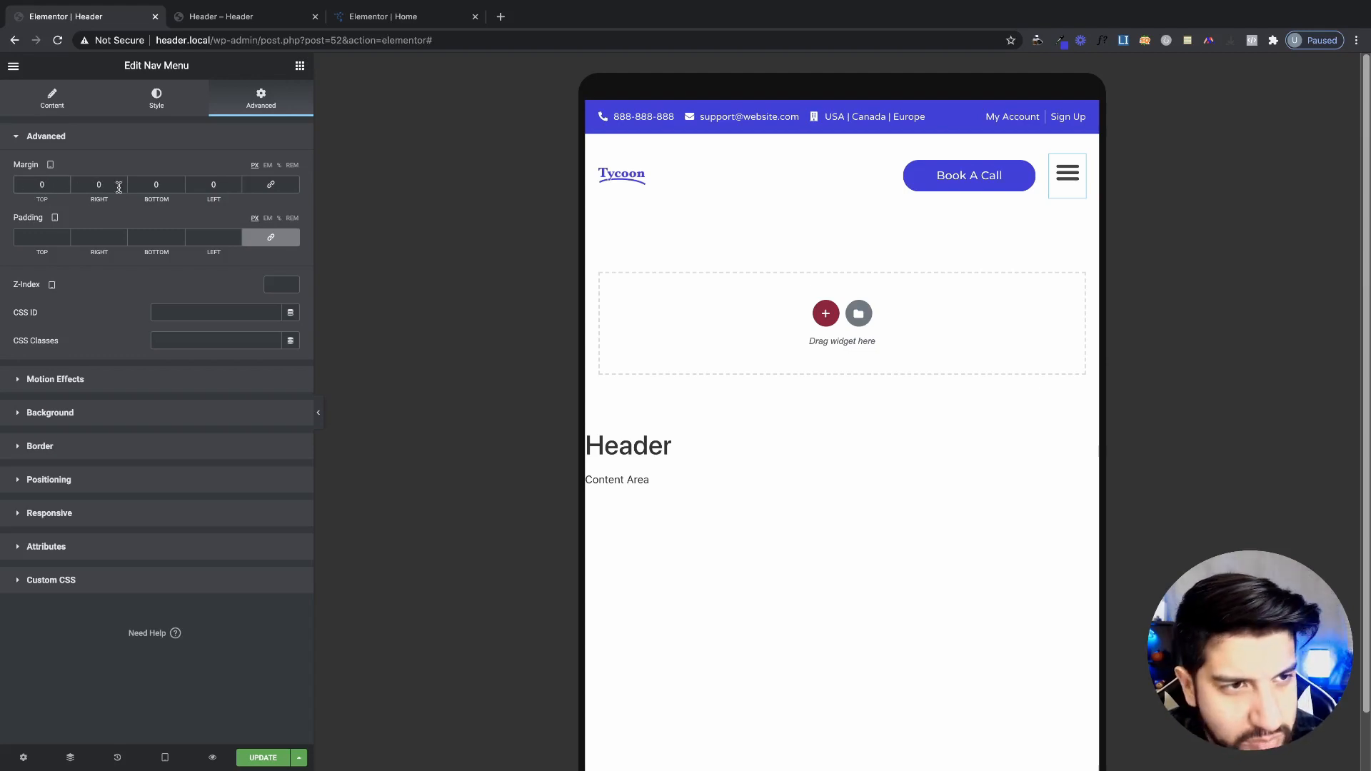
text(1)
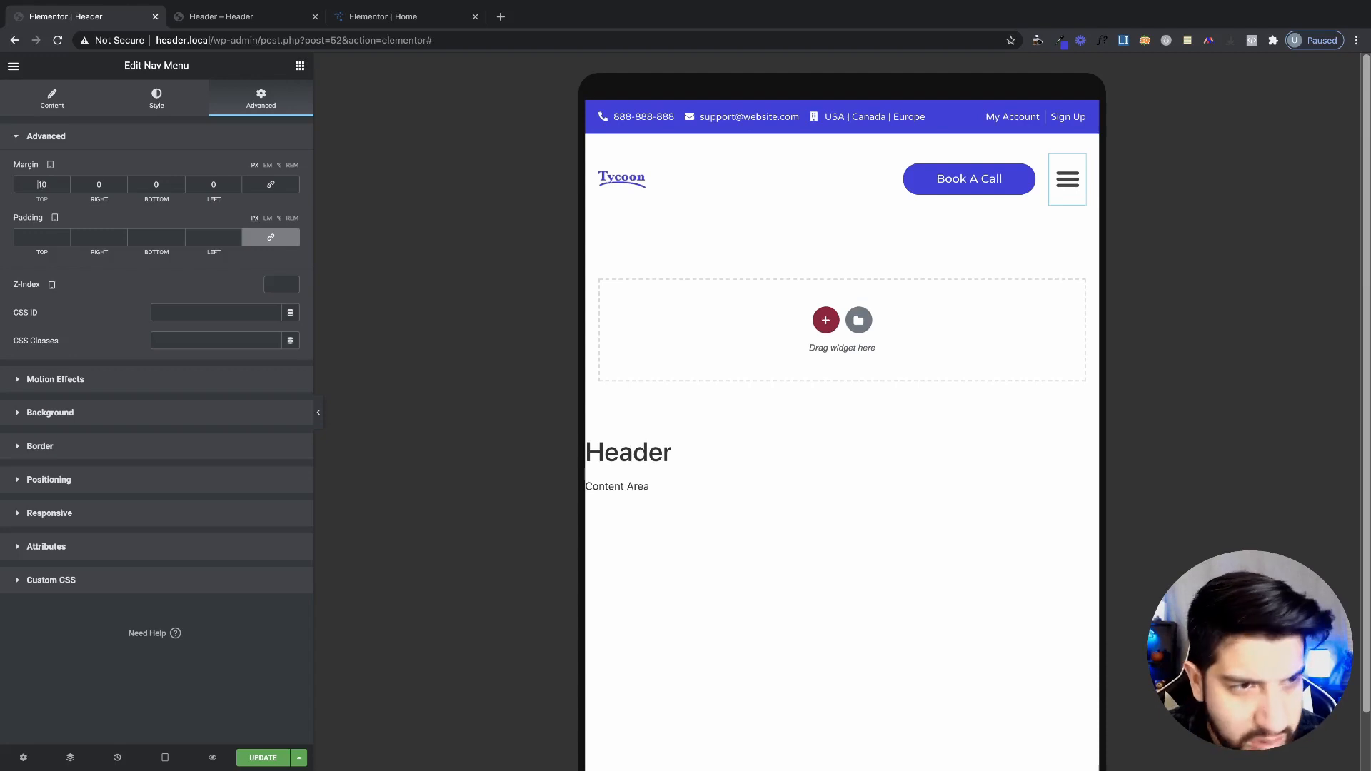
key(Left)
text(-)
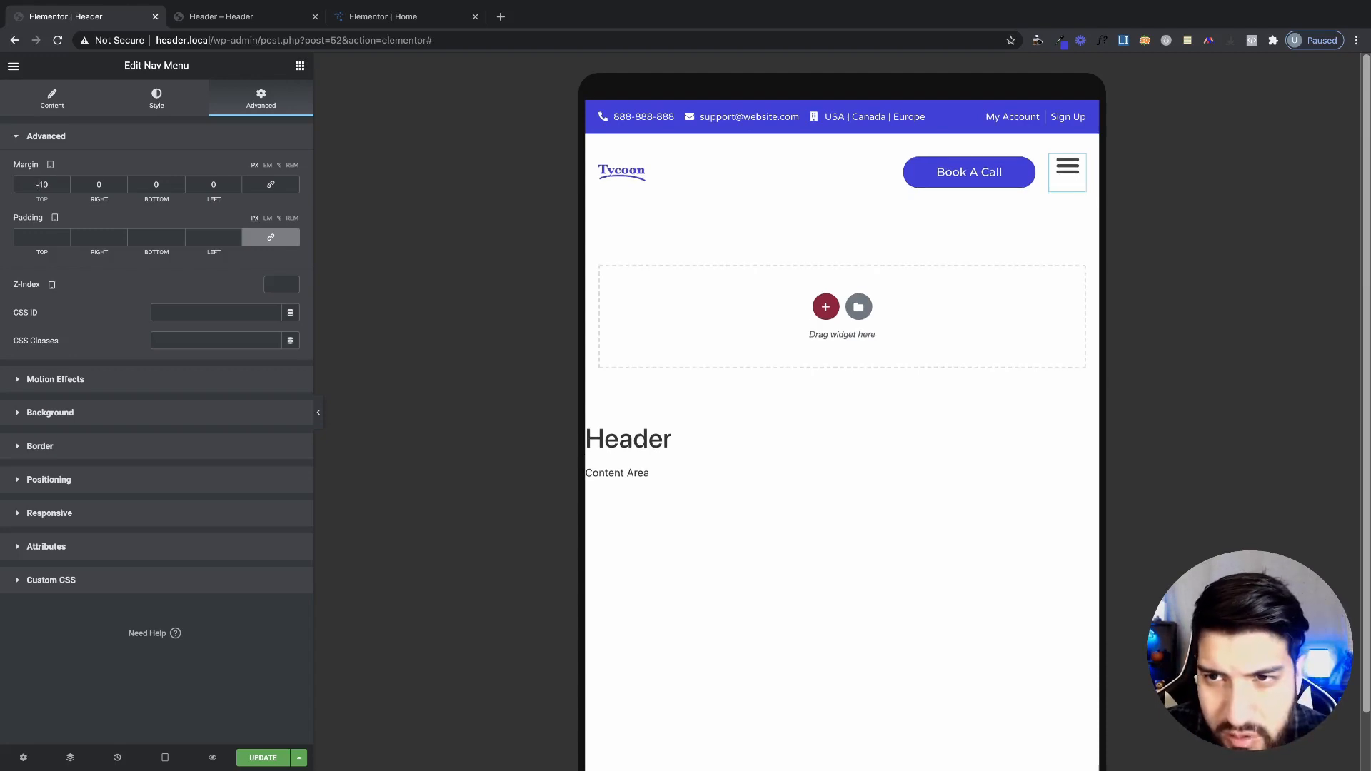
- Set the Nav Menu widget's bottom margin to -10 px and check the header's alignment with the editing panel hidden
click(154, 186)
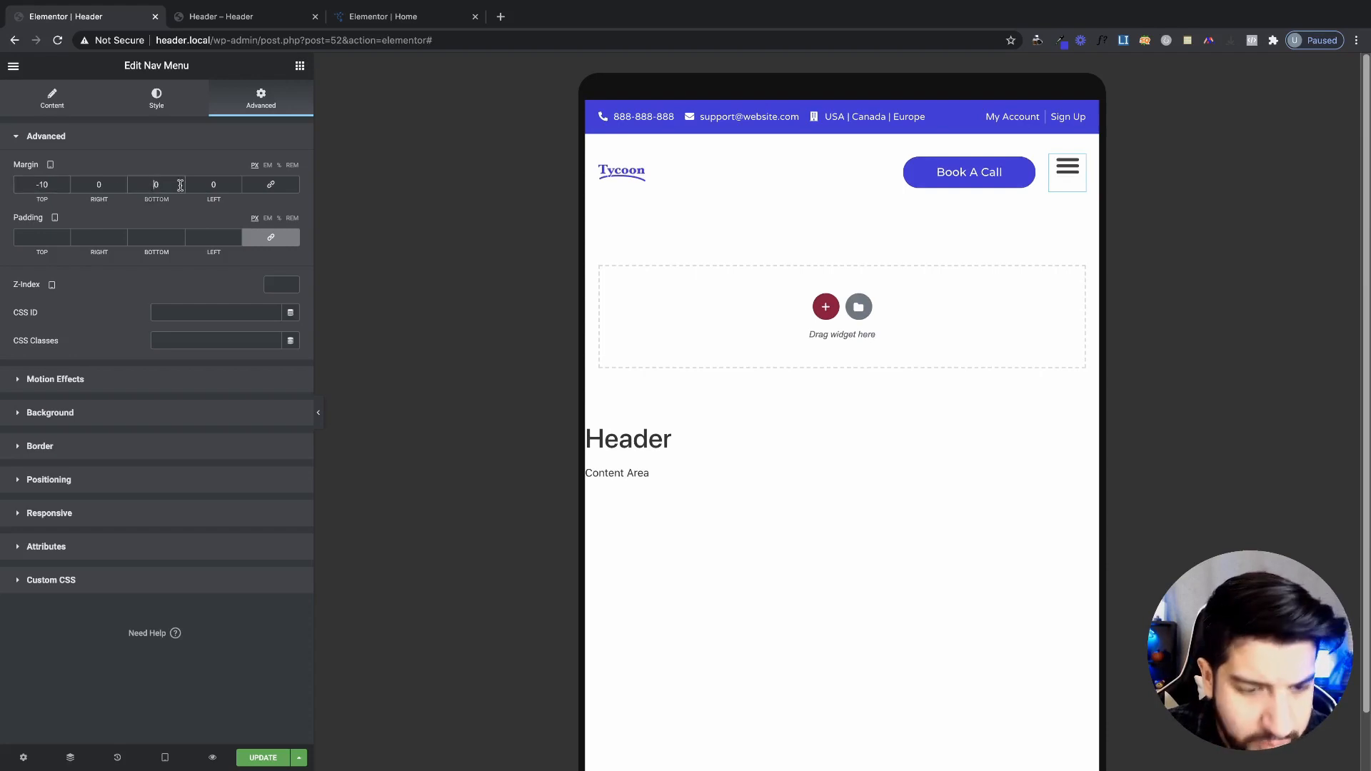
text(-1)
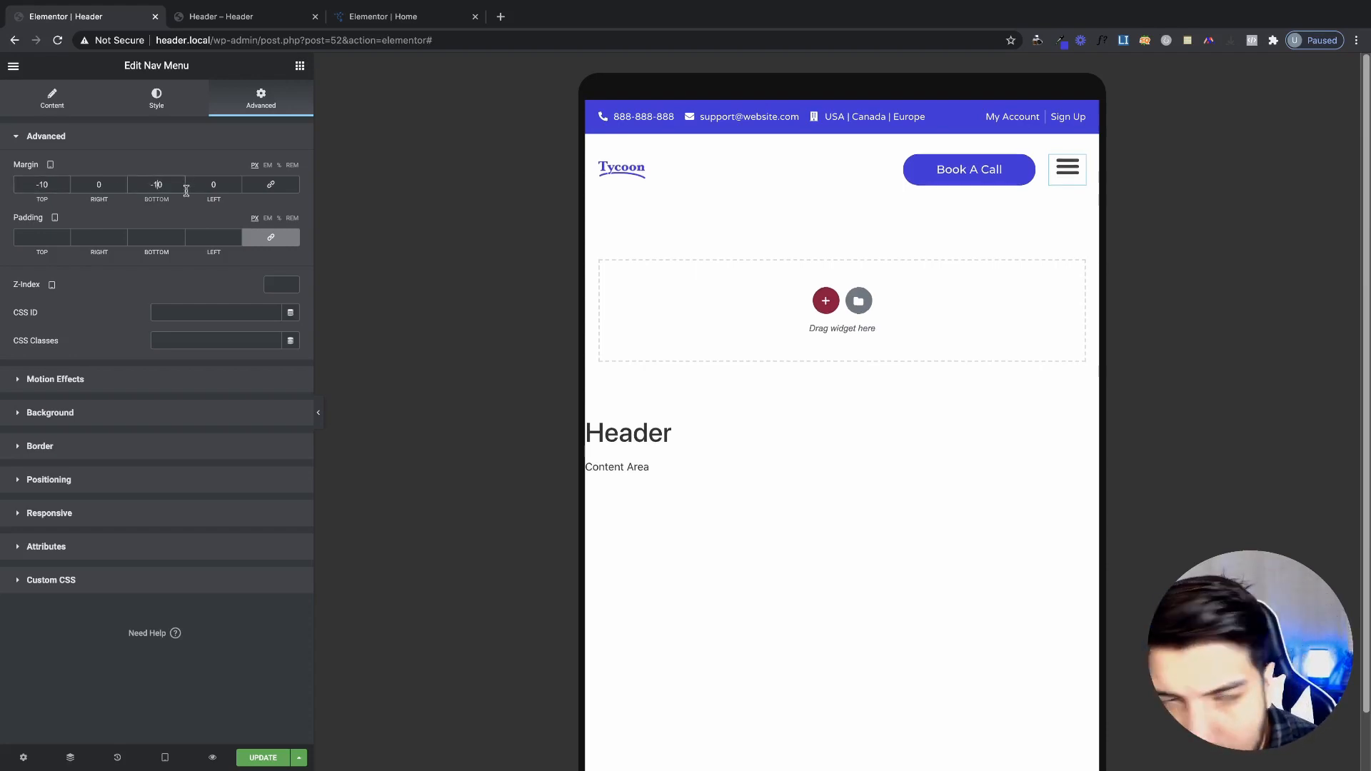
click(318, 412)
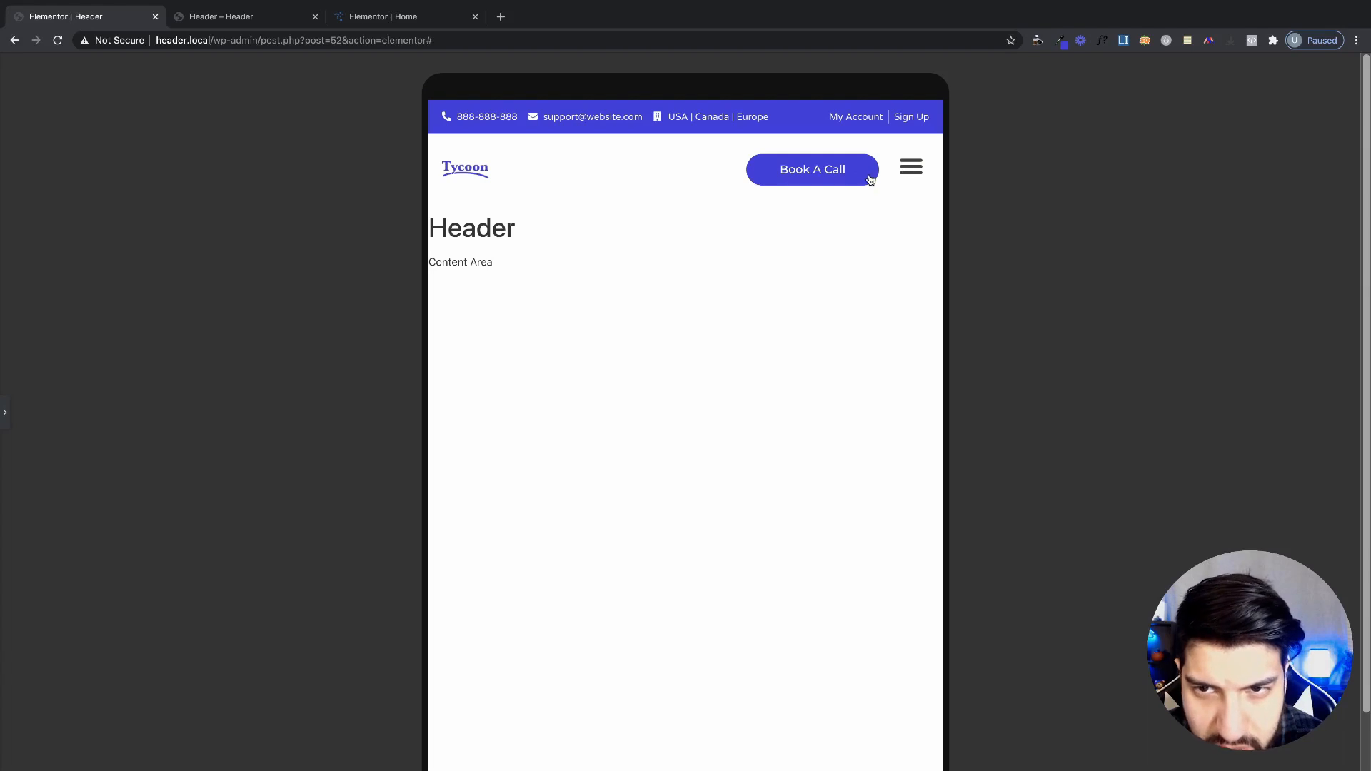
click(5, 412)
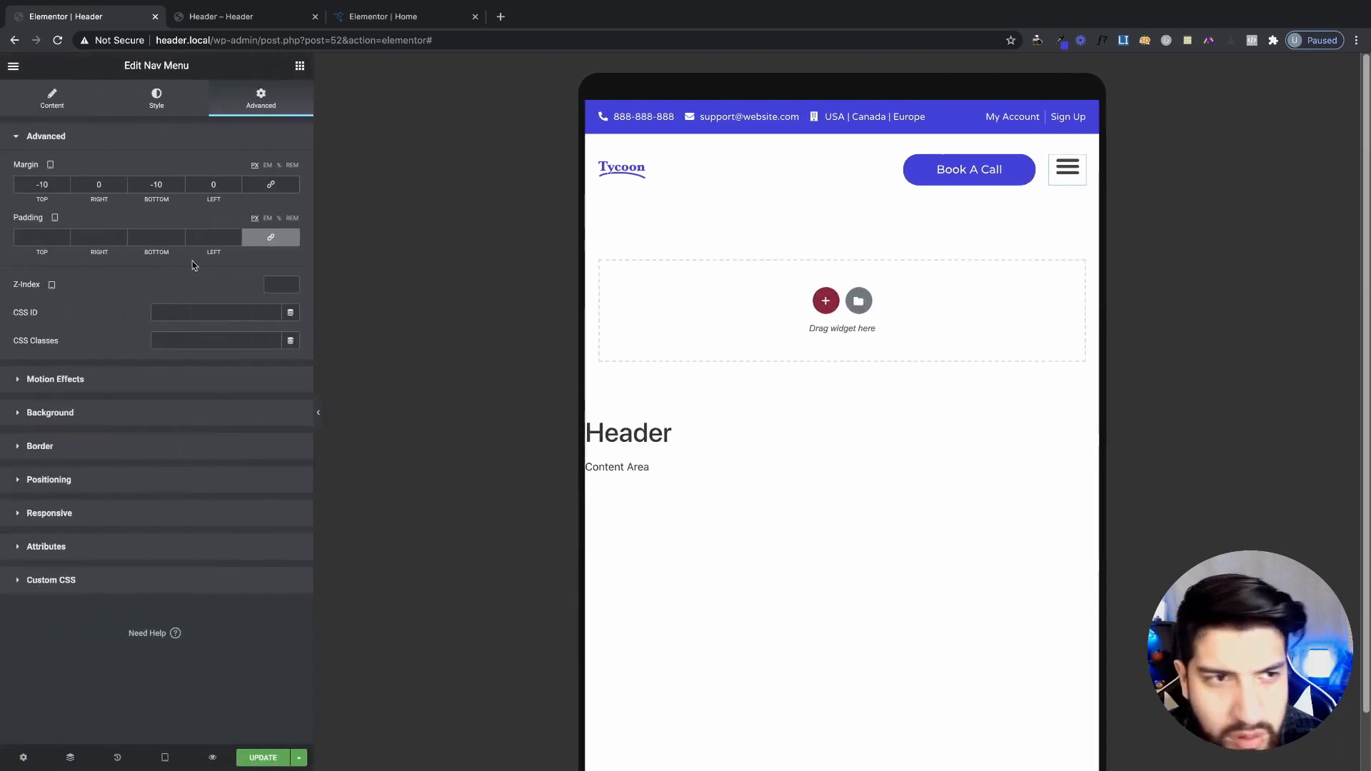
- Set the hamburger Nav Menu widget's bottom margin to -15 px and check the header with the editing panel hidden
click(157, 185)
key(BackSpace)
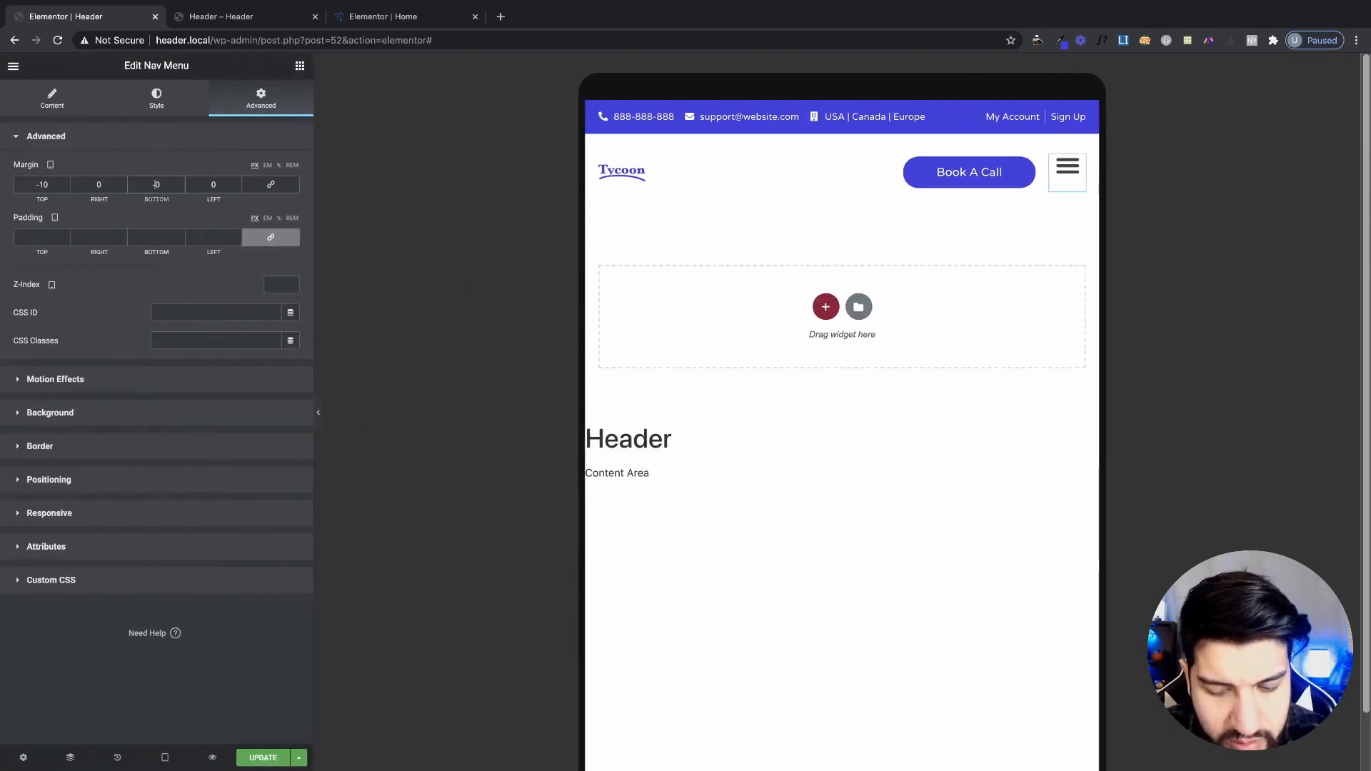
text(5)
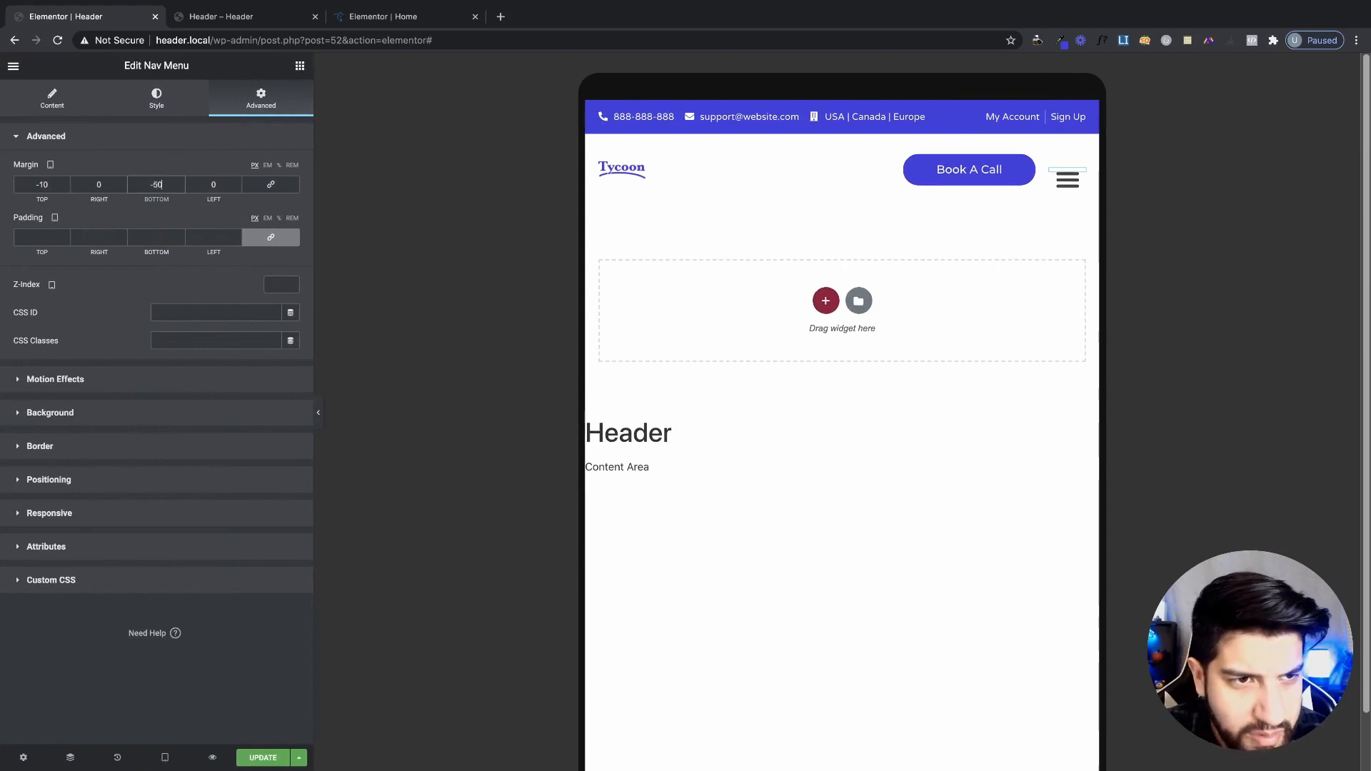
key(BackSpace)
key(BackSpace)
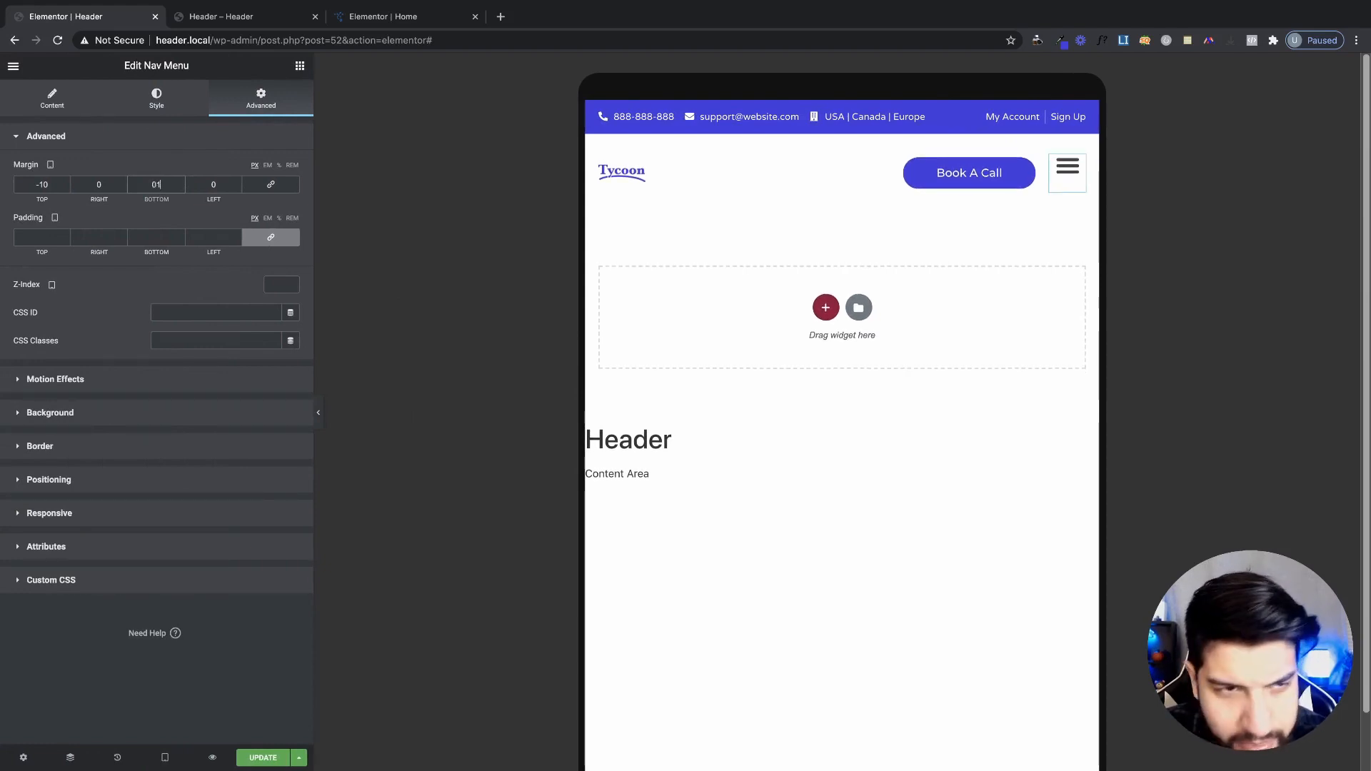
text(15)
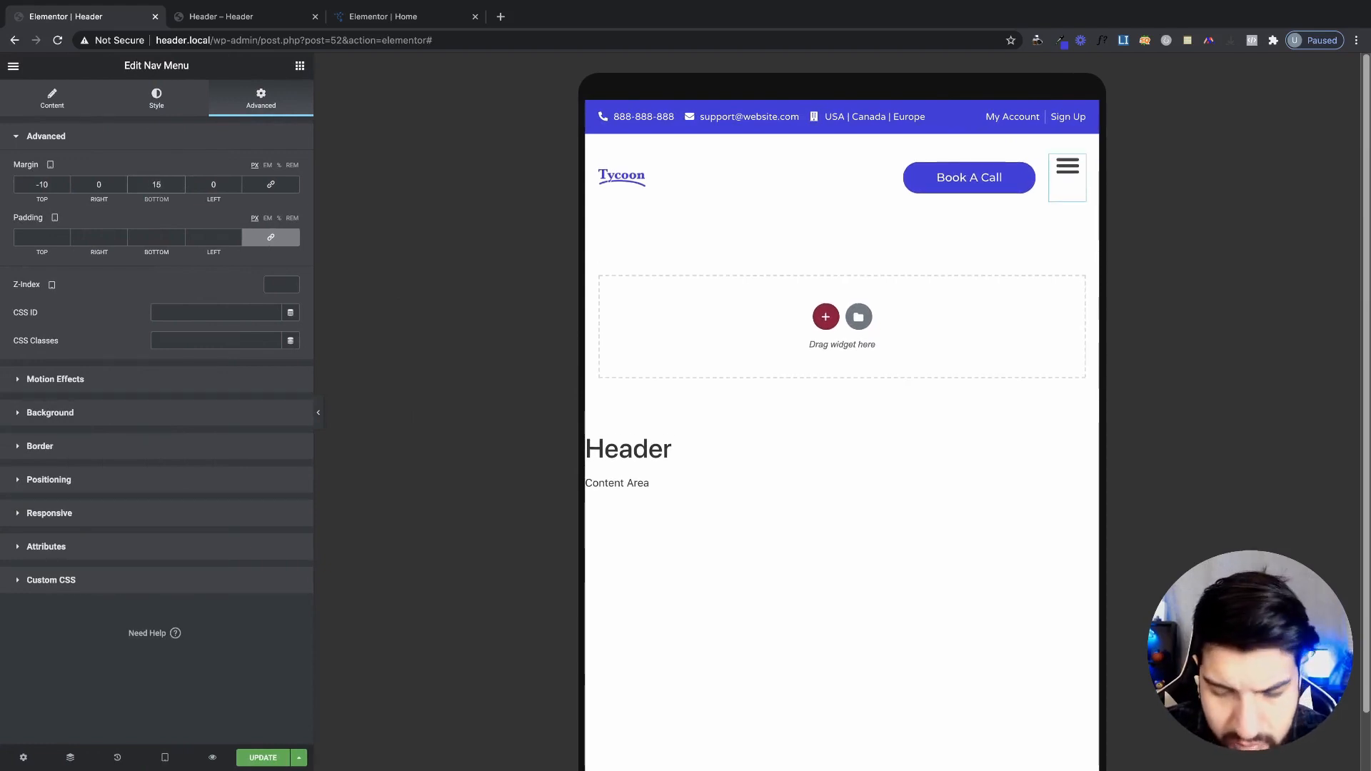
key(BackSpace)
text(-)
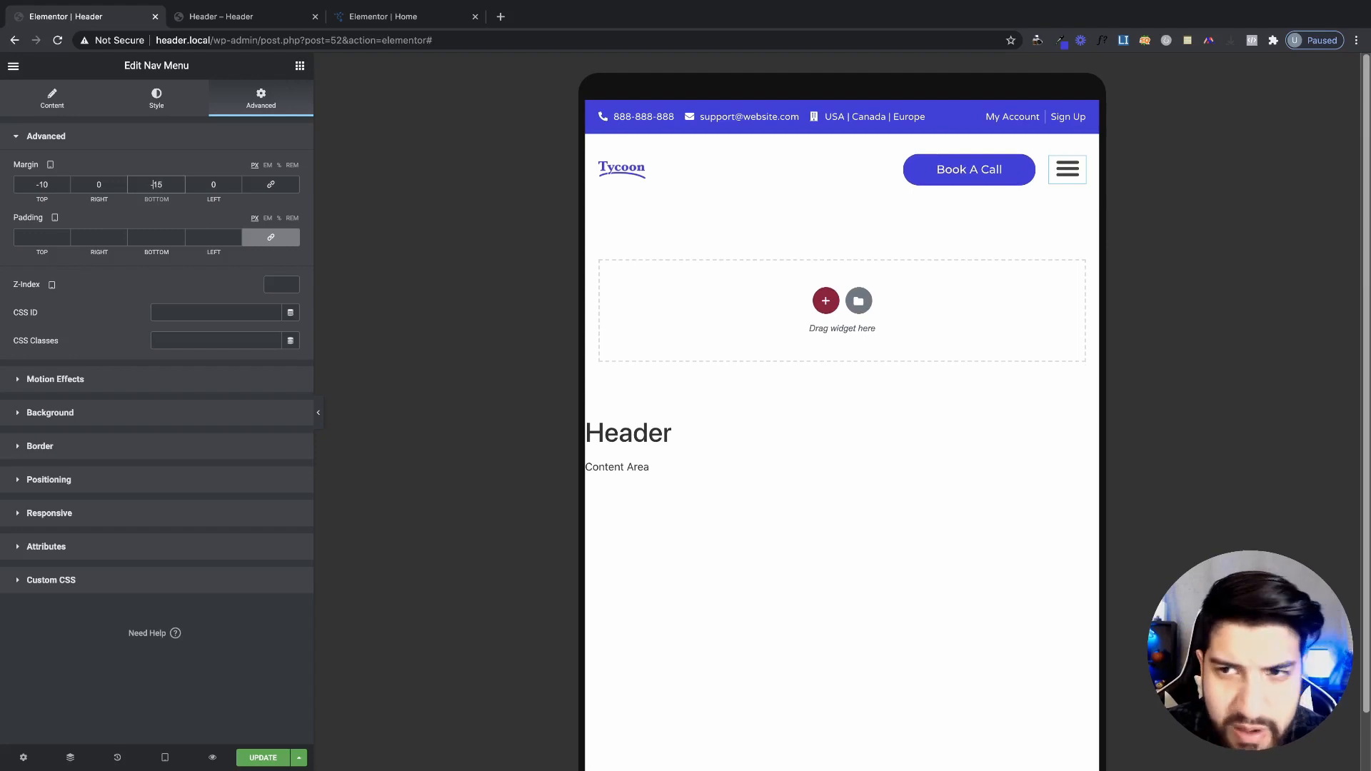
click(319, 416)
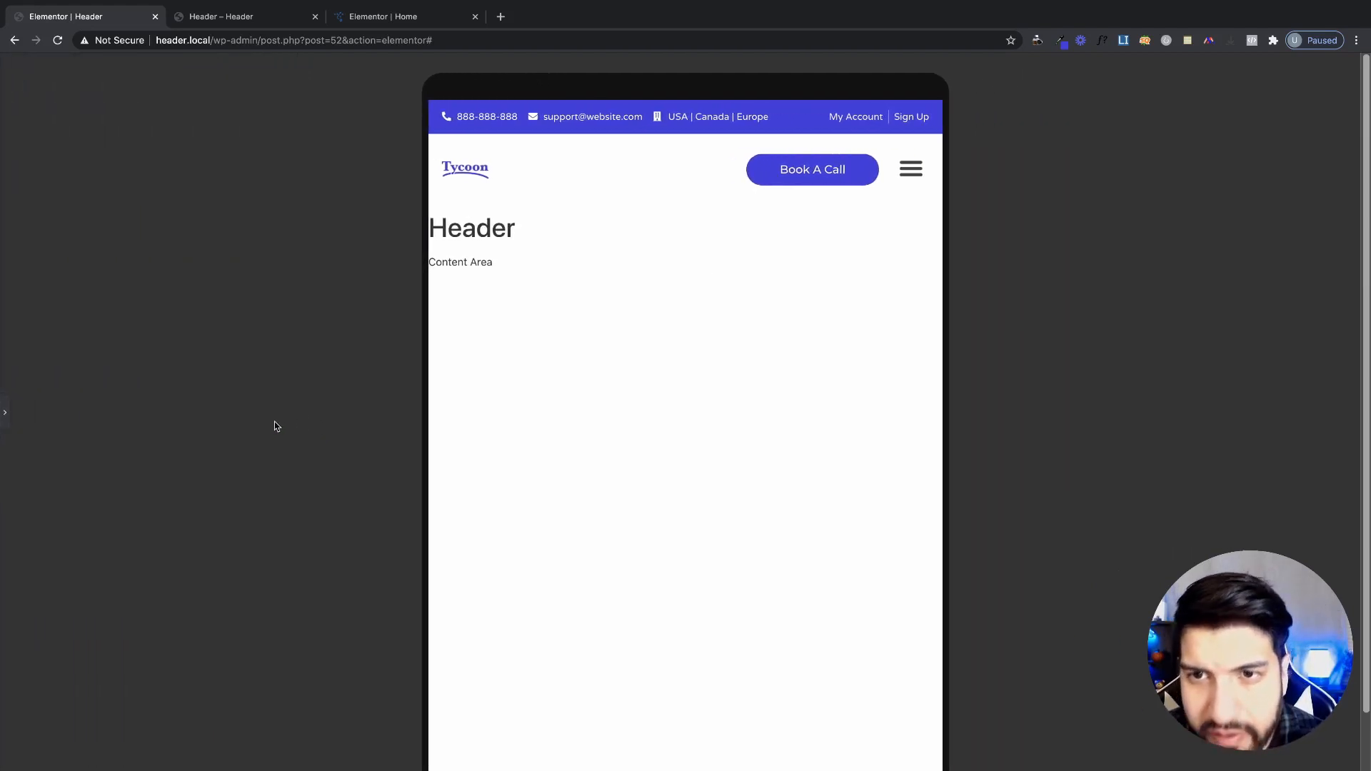
- Increase the hamburger toggle button's size to 41
click(6, 416)
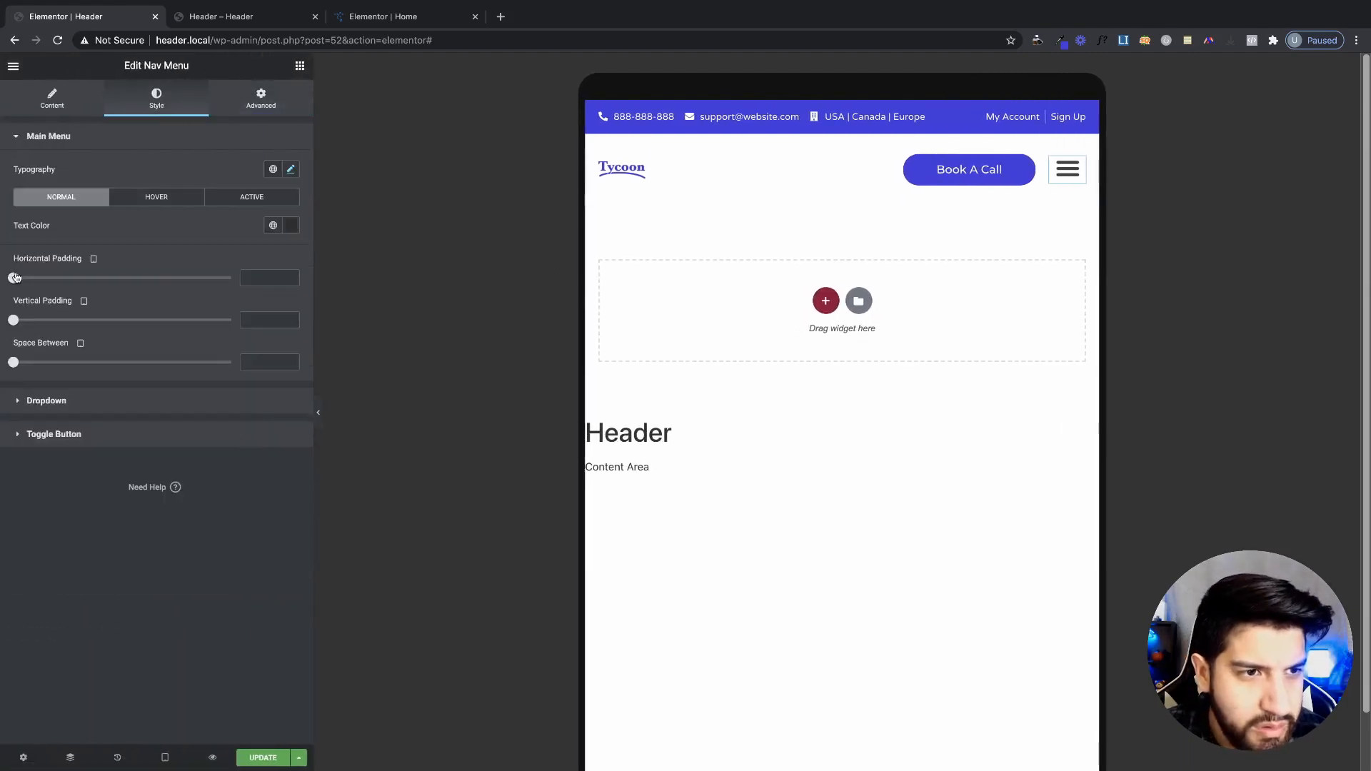
click(54, 434)
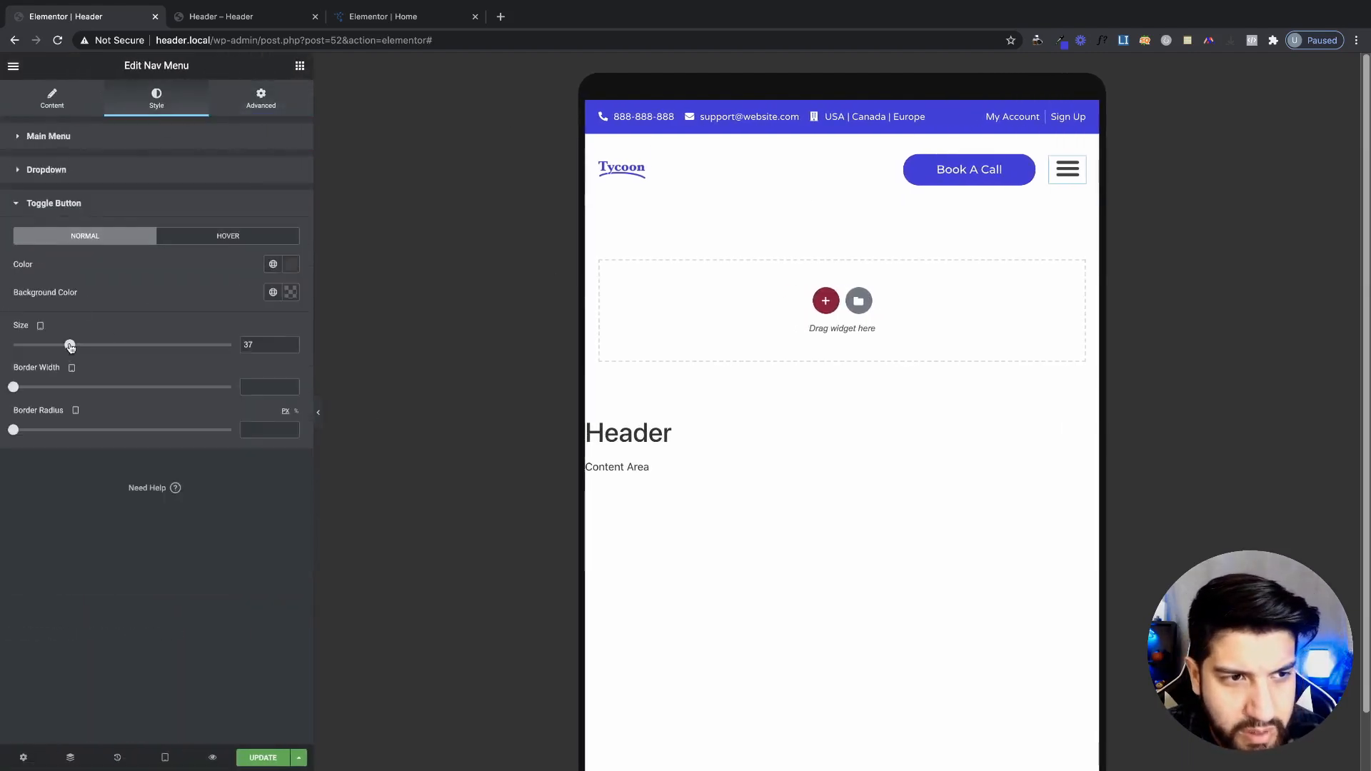
drag(70, 347, 82, 347)
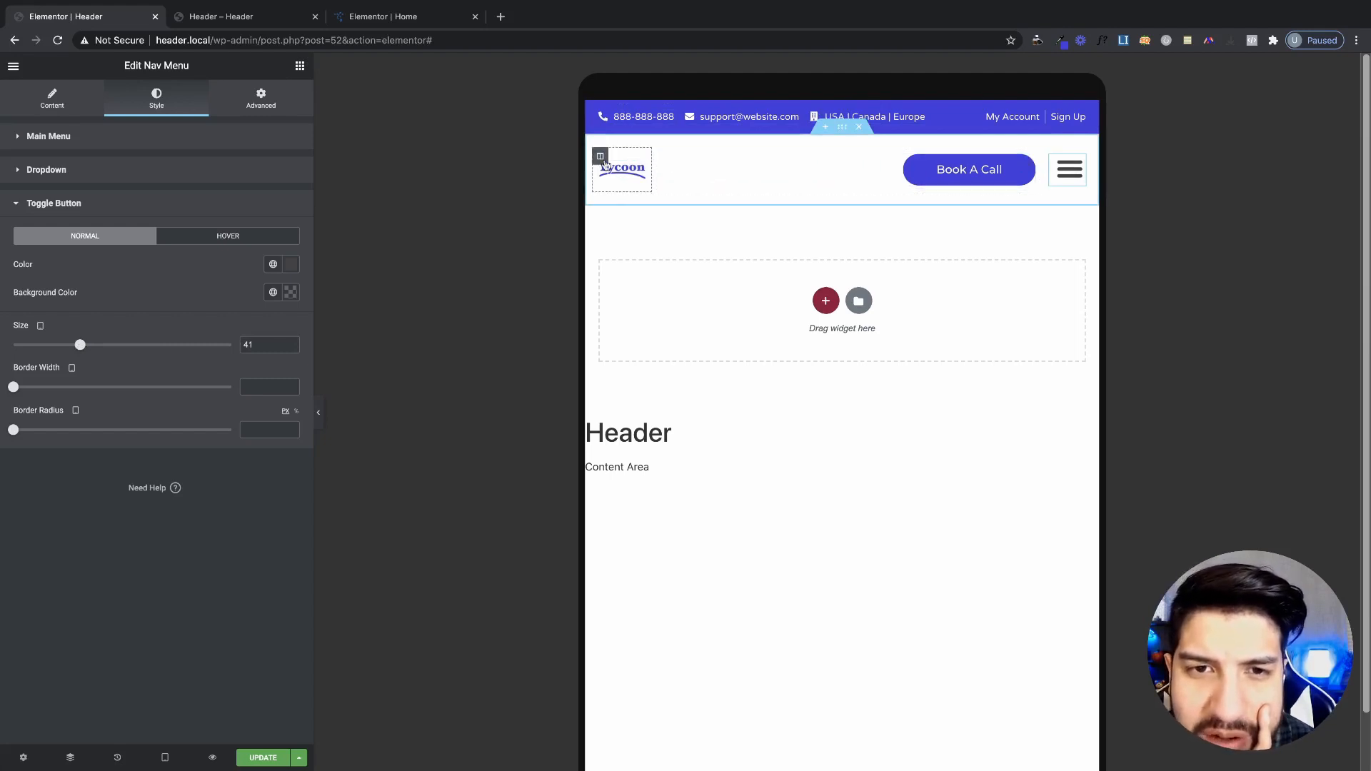
- Set the logo column's tablet width to 17% after trying 20% and 15%
click(601, 159)
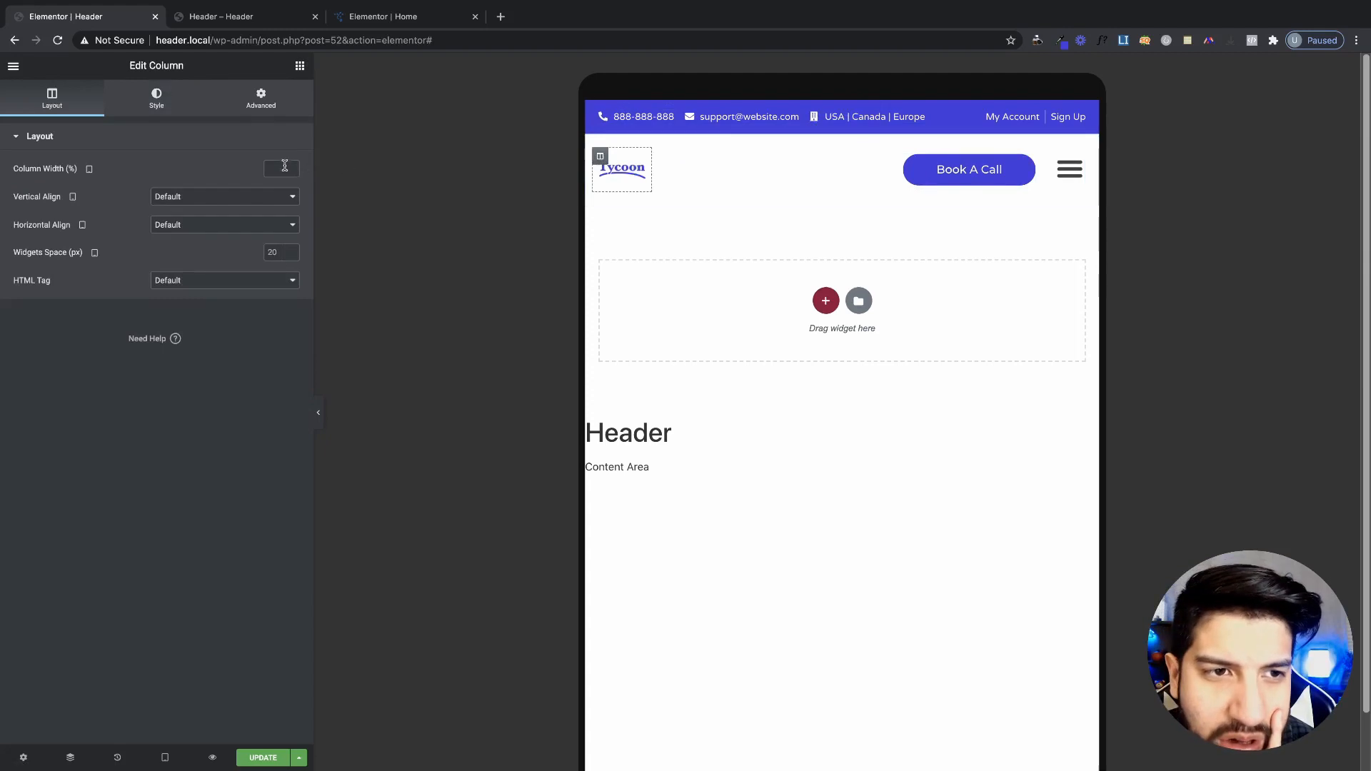
text(20)
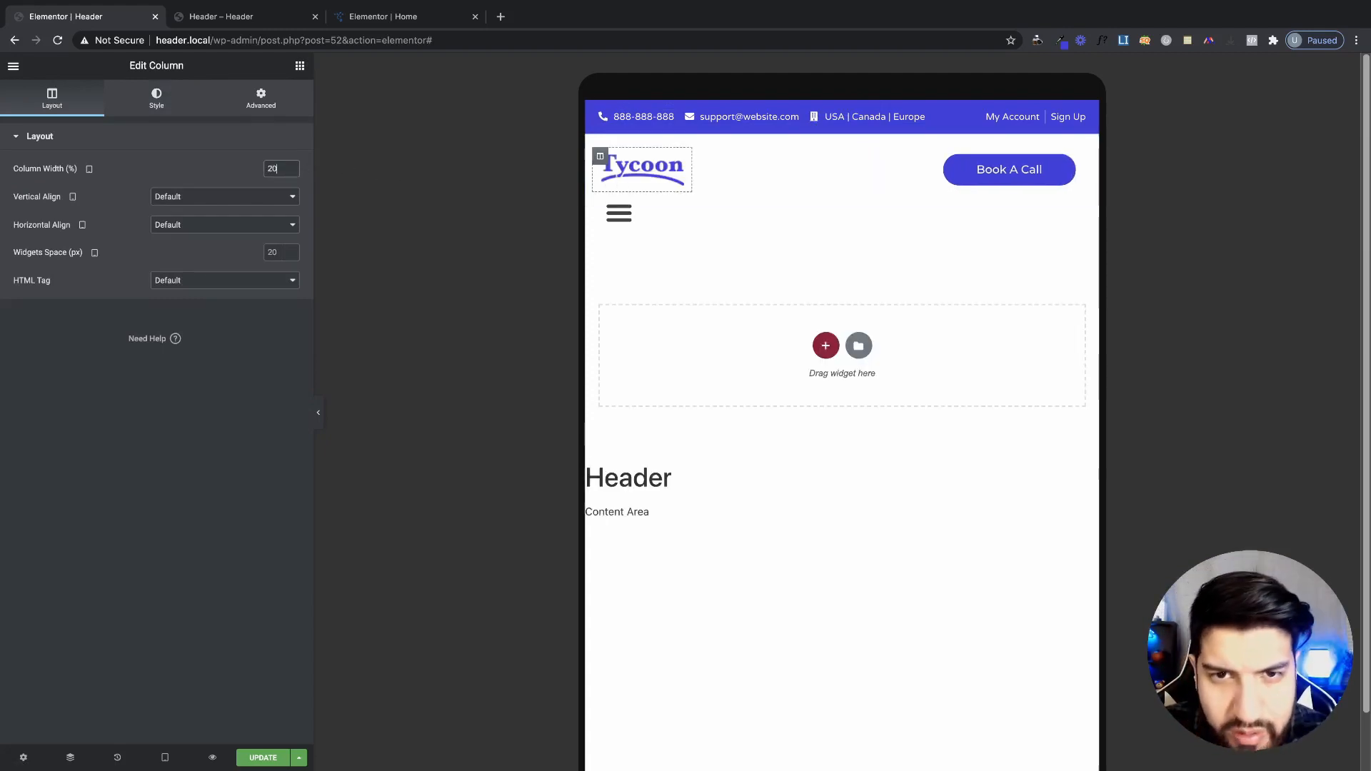
key(BackSpace)
key(BackSpace)
text(1)
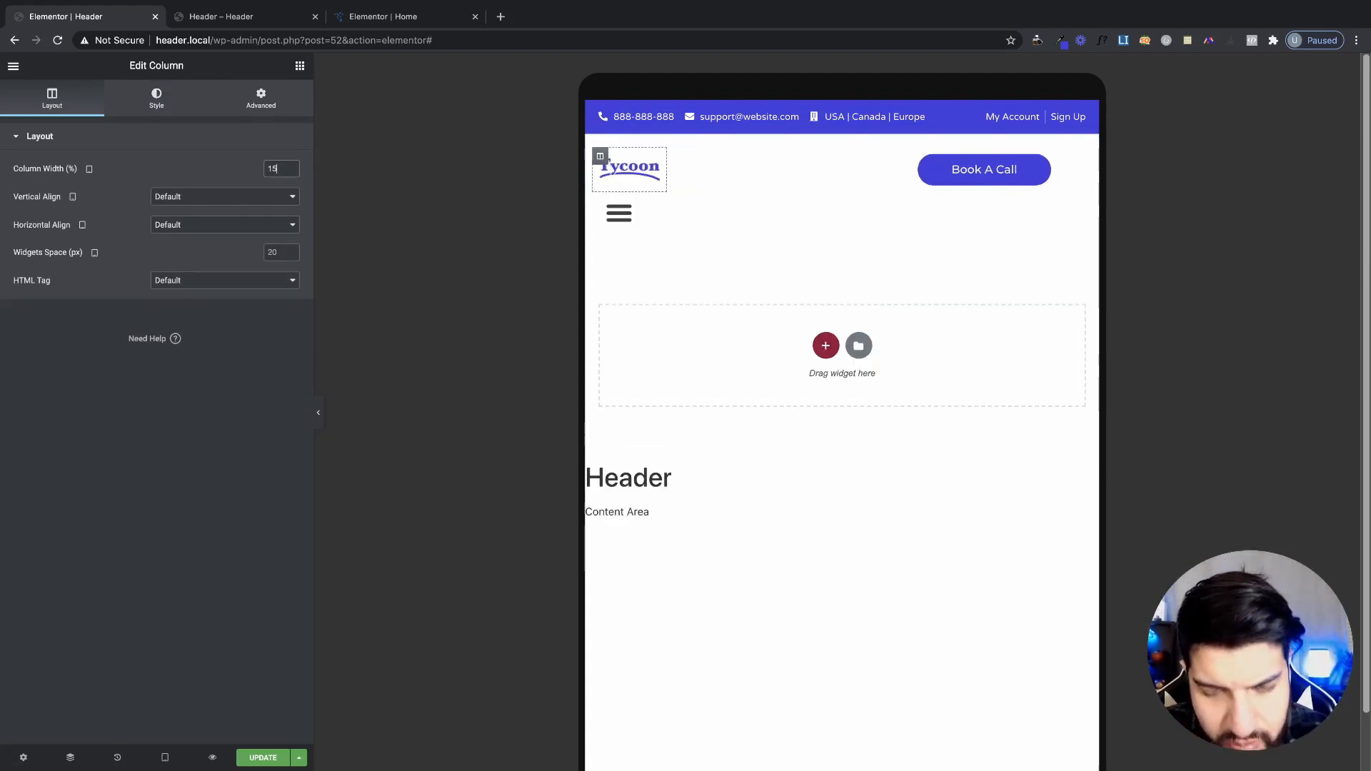
key(BackSpace)
text(20)
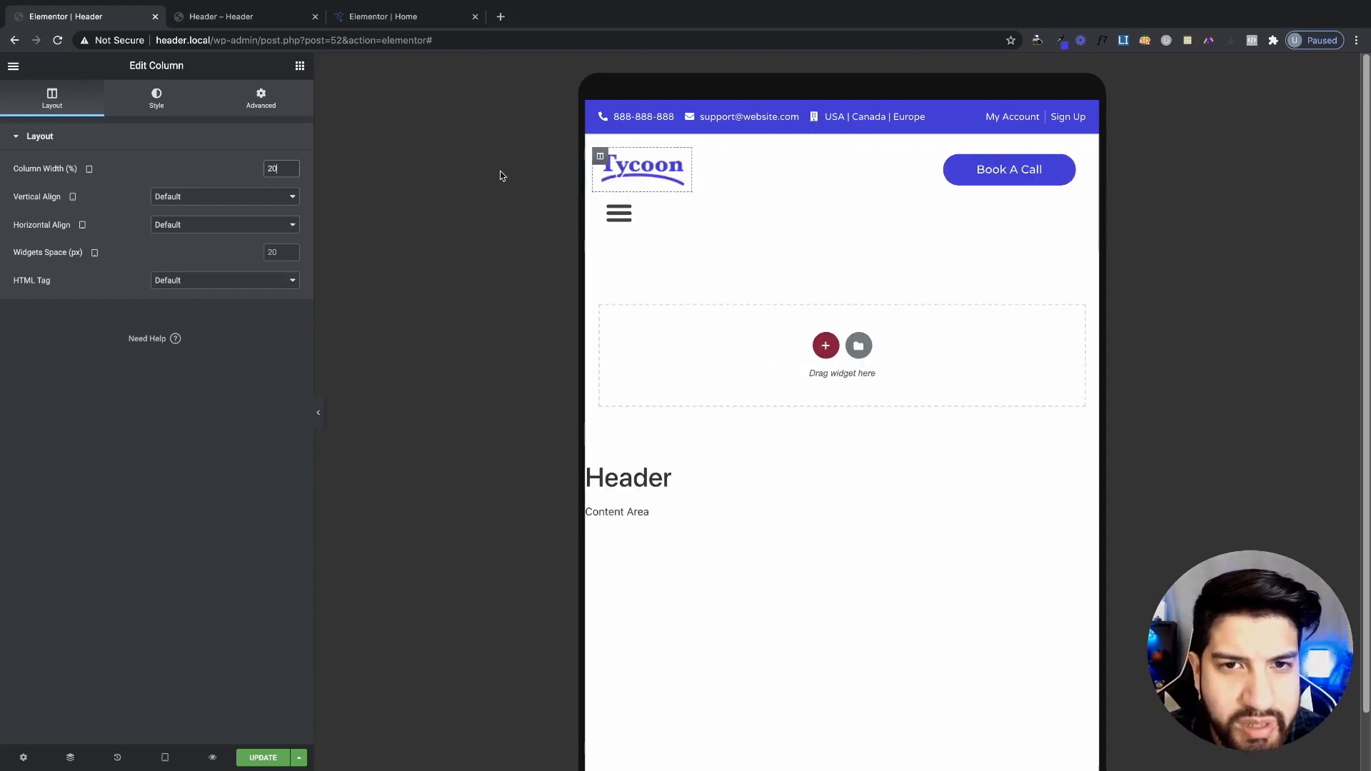
double_click(275, 168)
text(1)
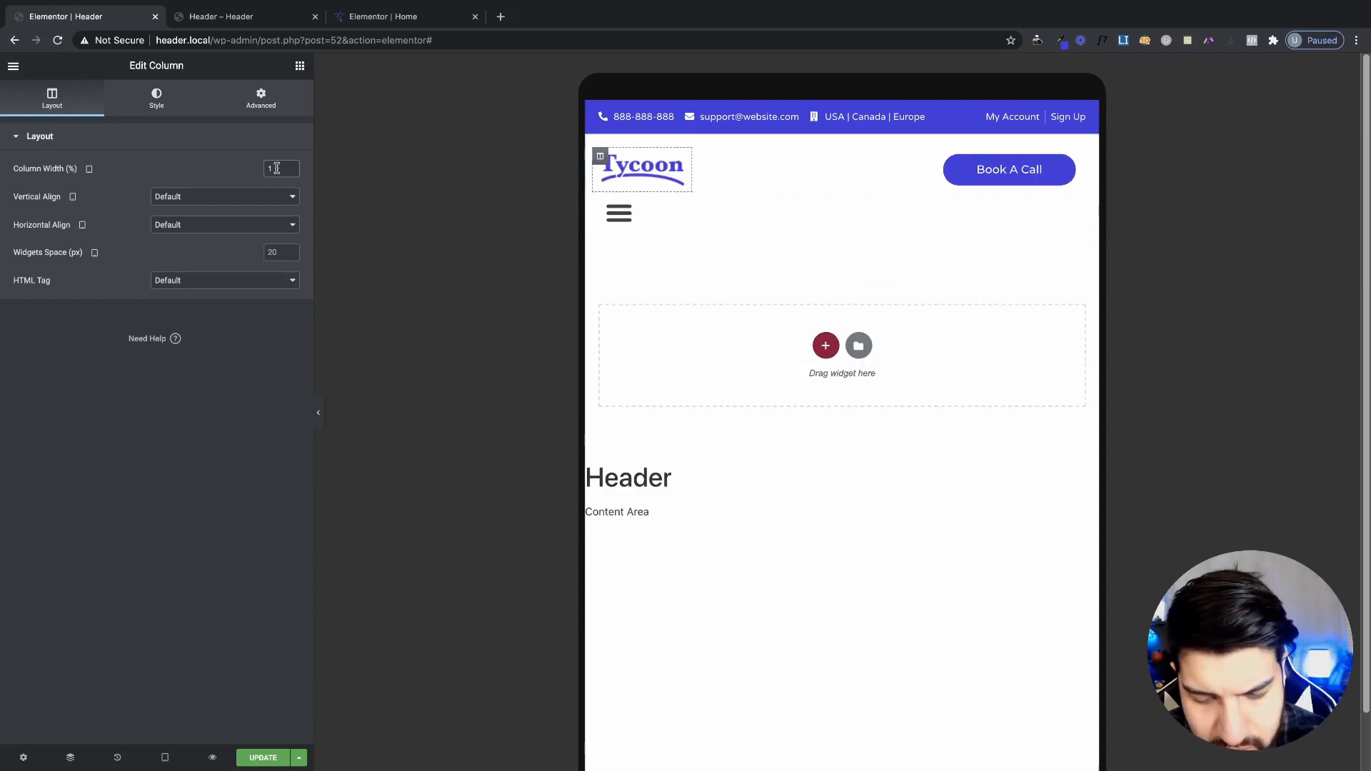
key(BackSpace)
text(20)
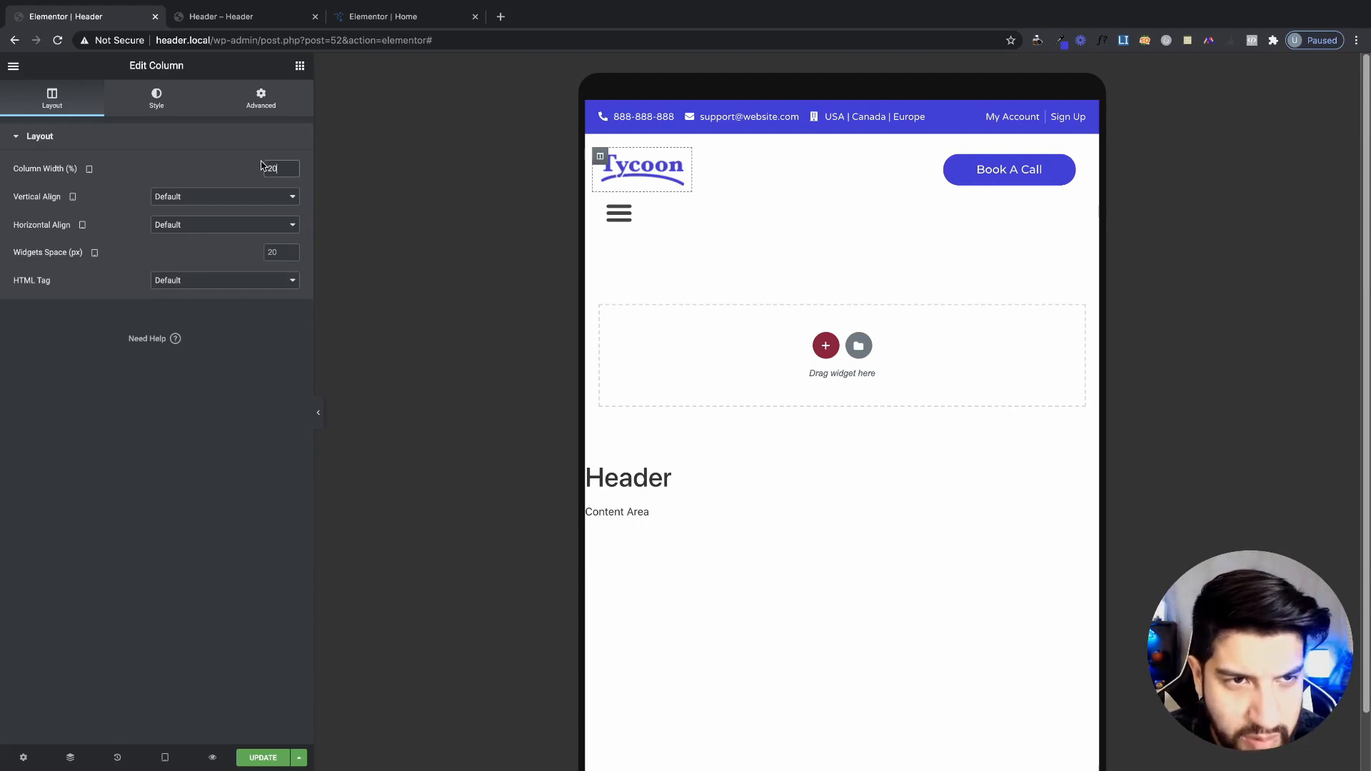
key(BackSpace)
key(BackSpace)
text(17)
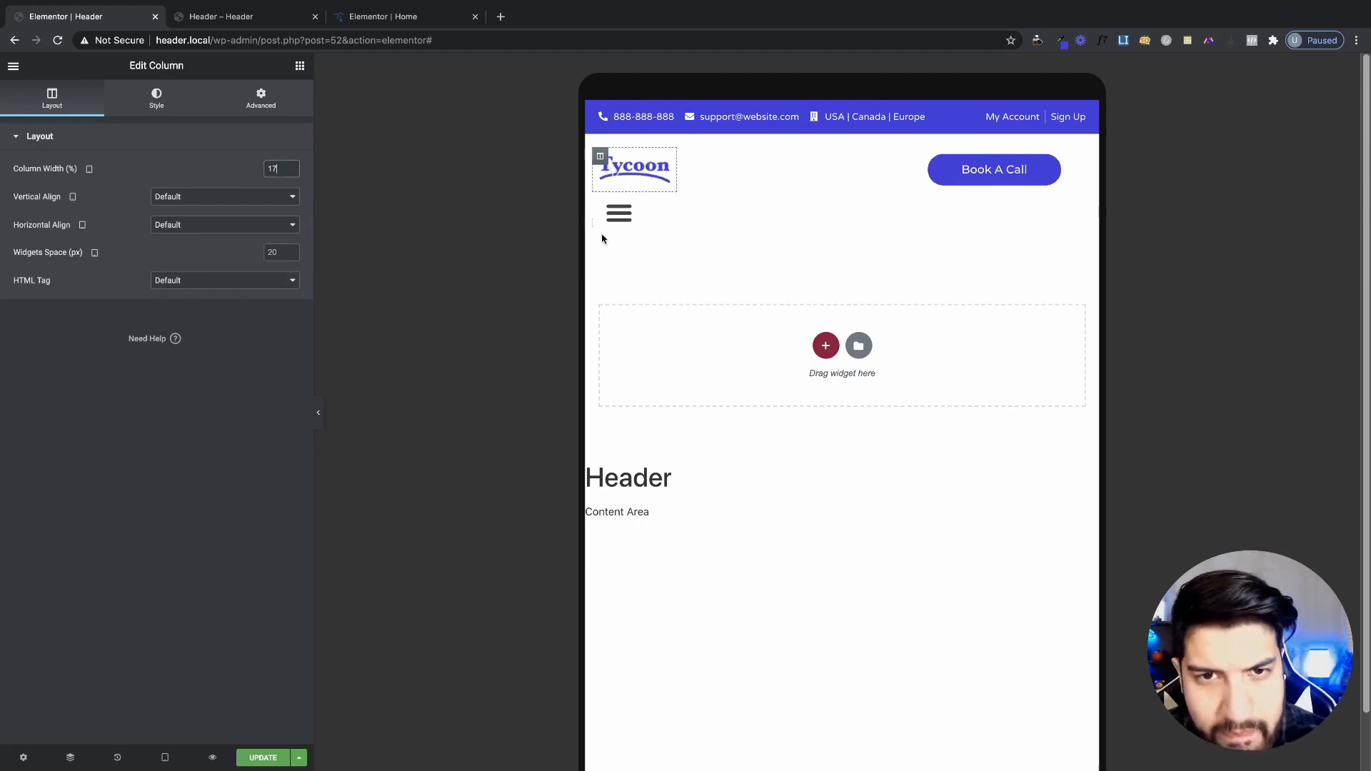
- Set the Book A Call button column's width to 73% and check the header with the editing panel hidden
click(694, 174)
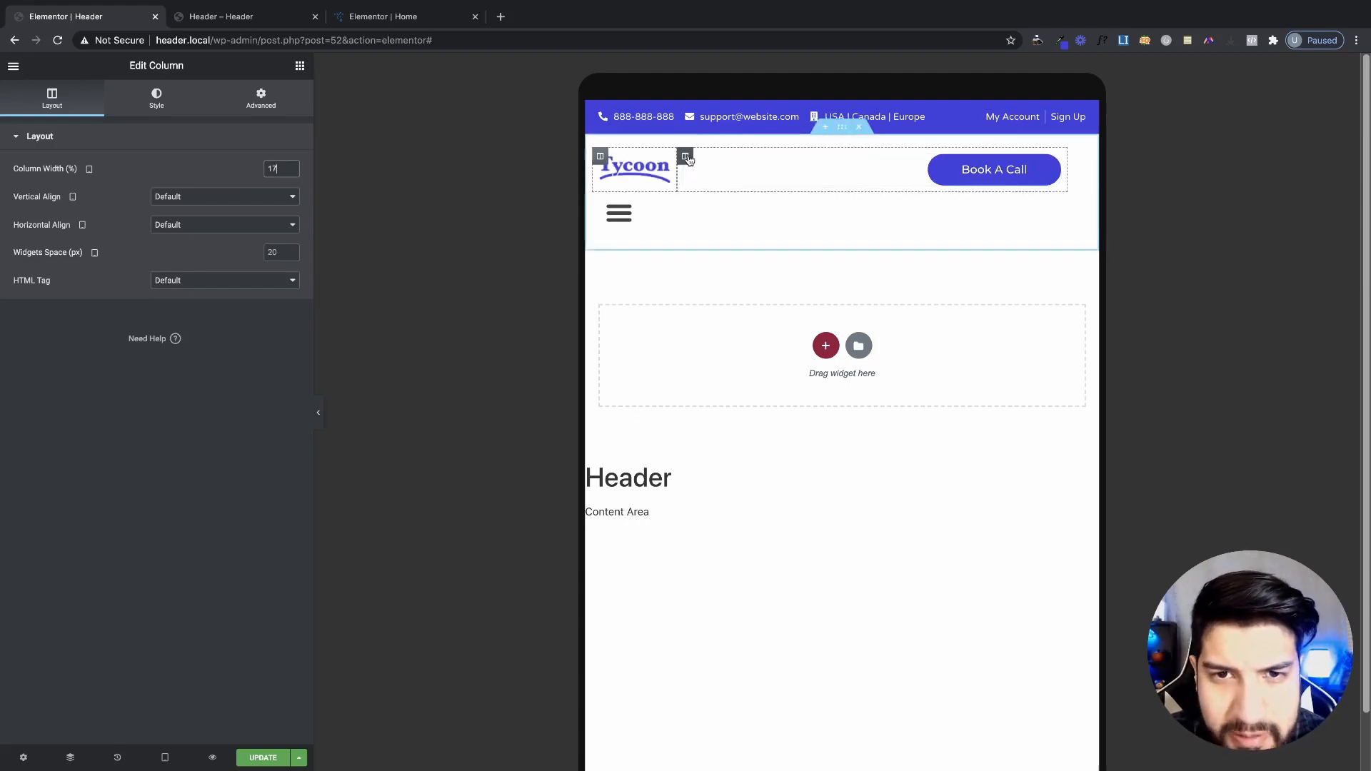
click(283, 165)
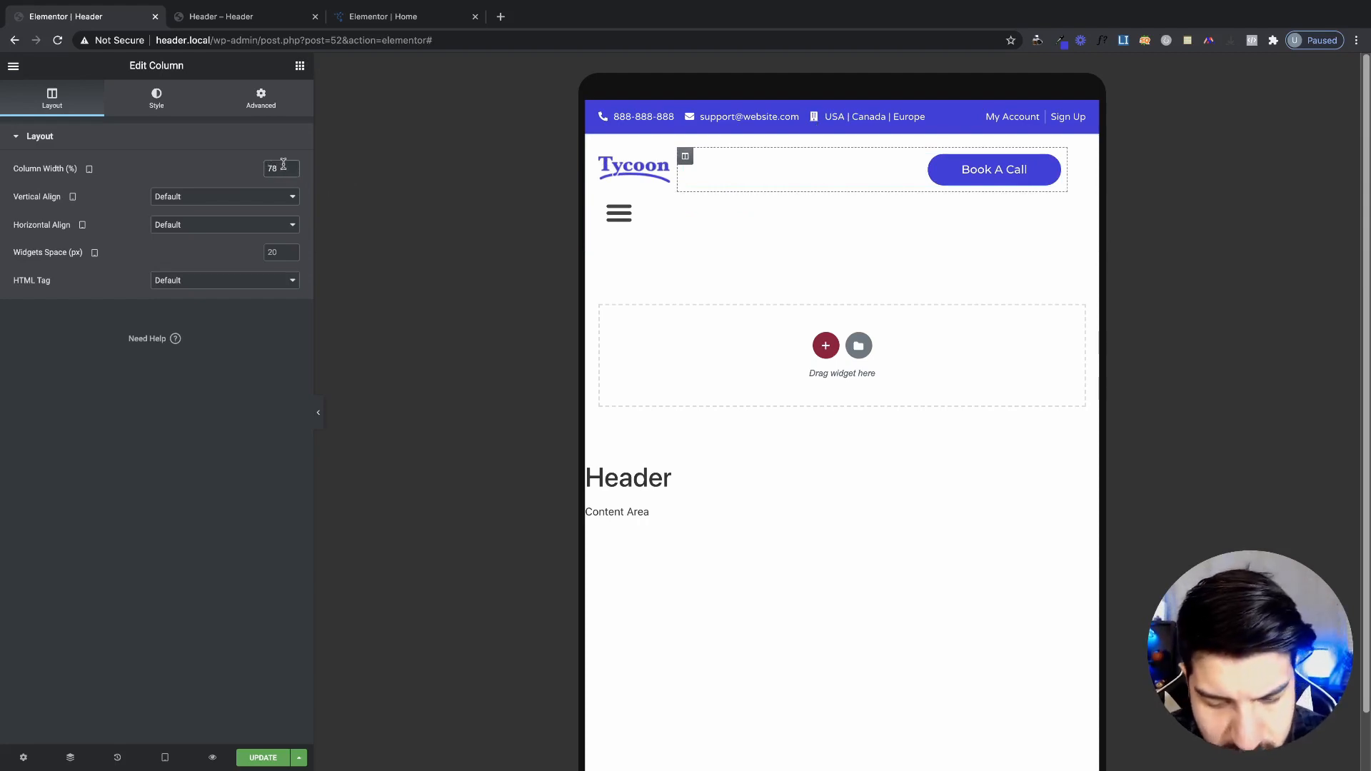
key(BackSpace)
text(0)
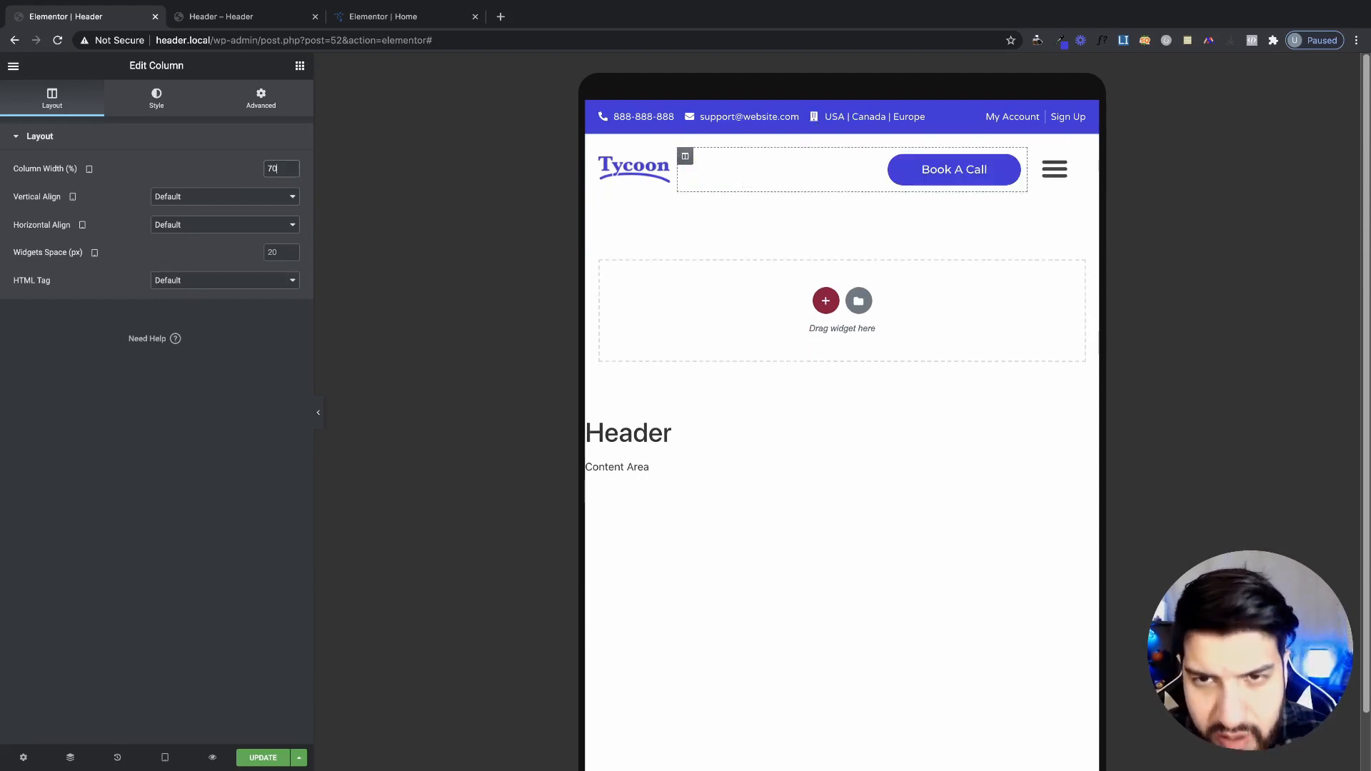
key(BackSpace)
text(0)
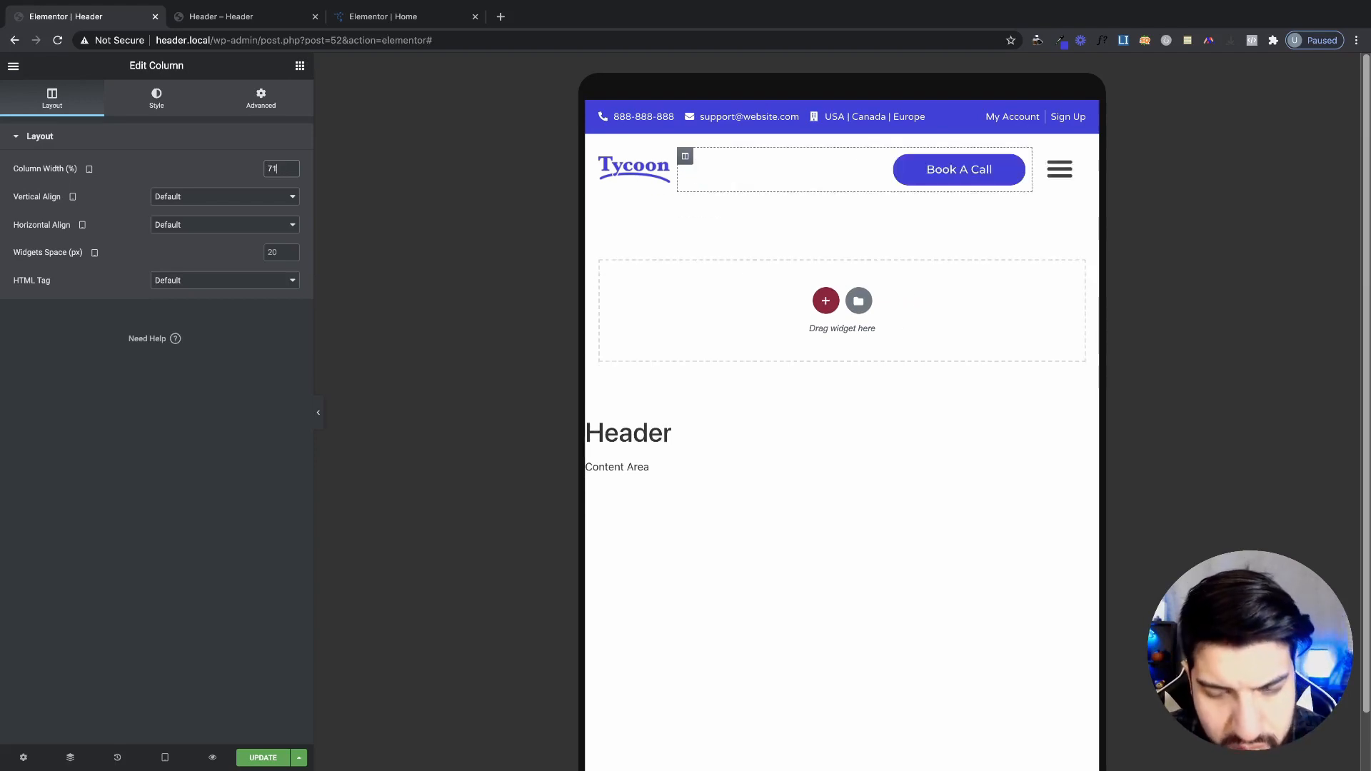
key(BackSpace)
key(BackSpace)
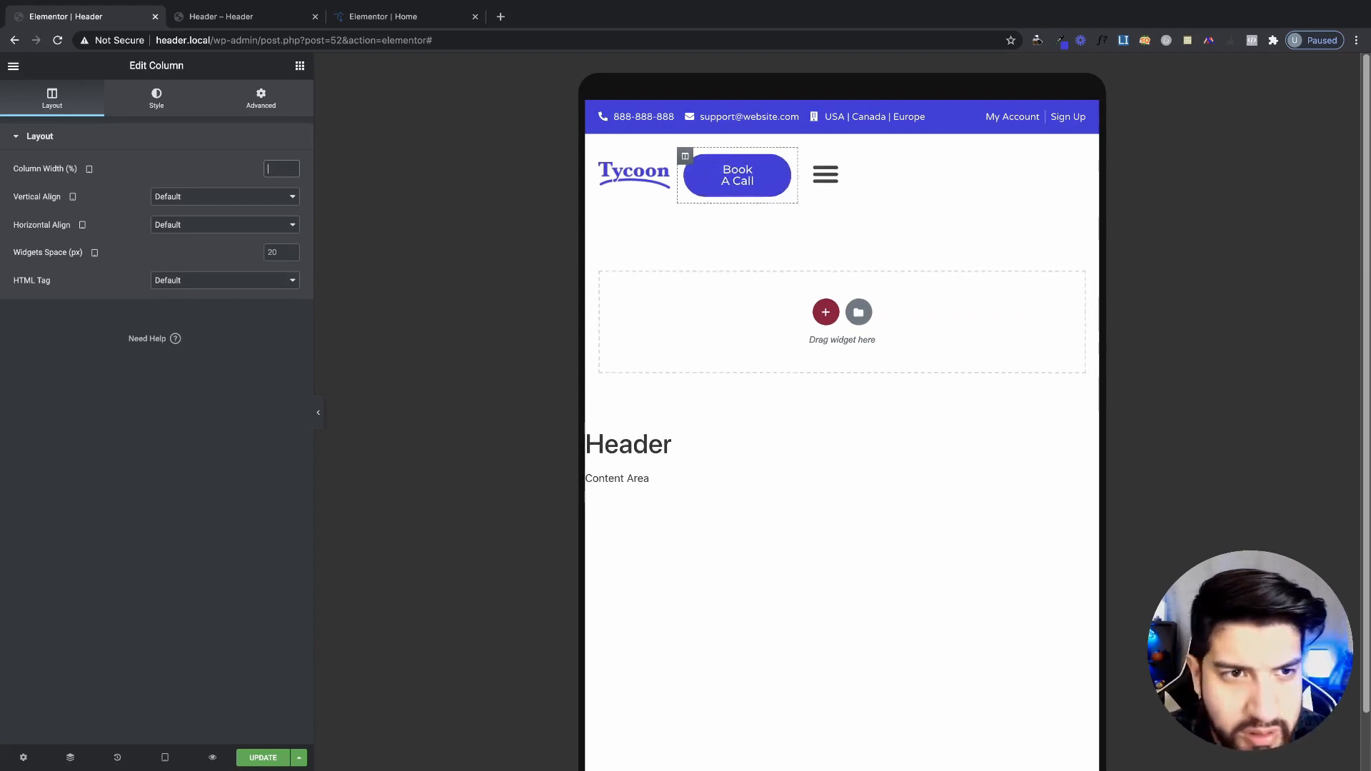
text(70)
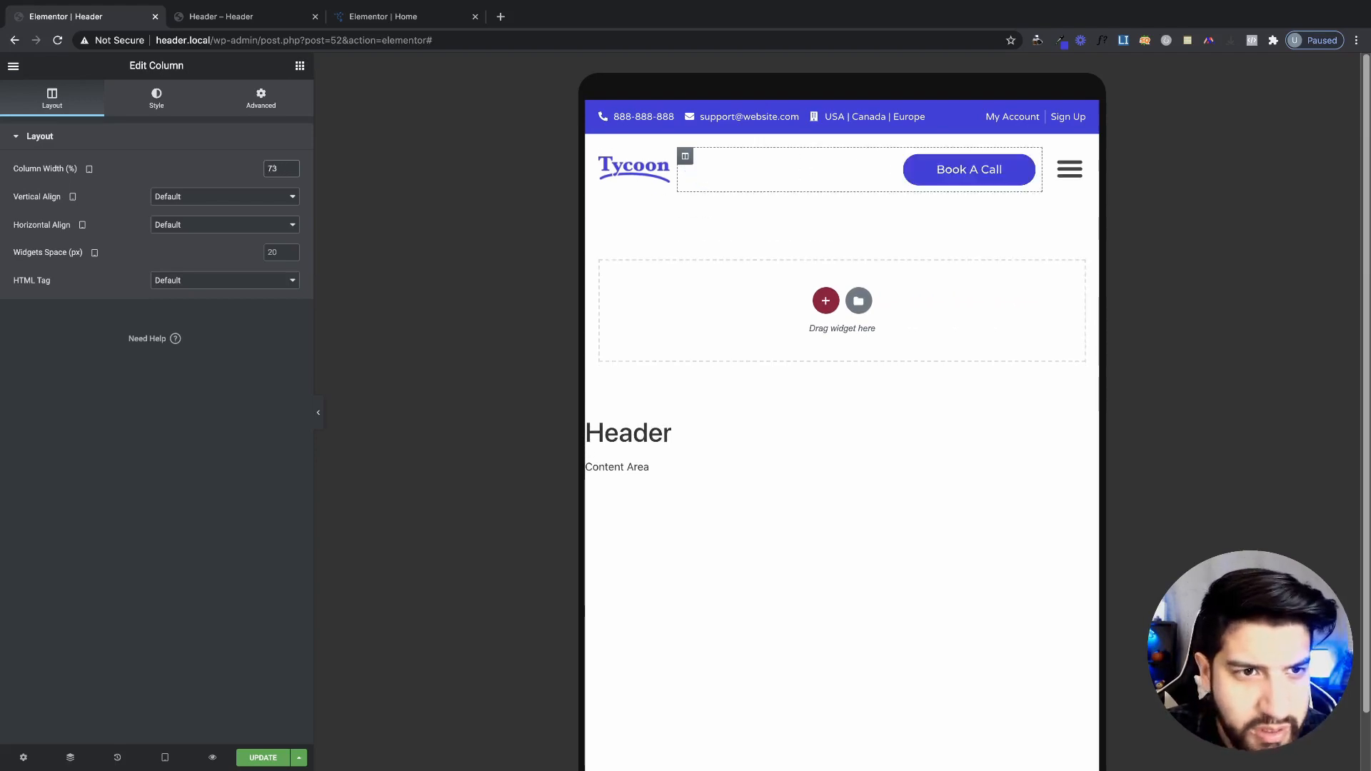
key(BackSpace)
text(0)
key(BackSpace)
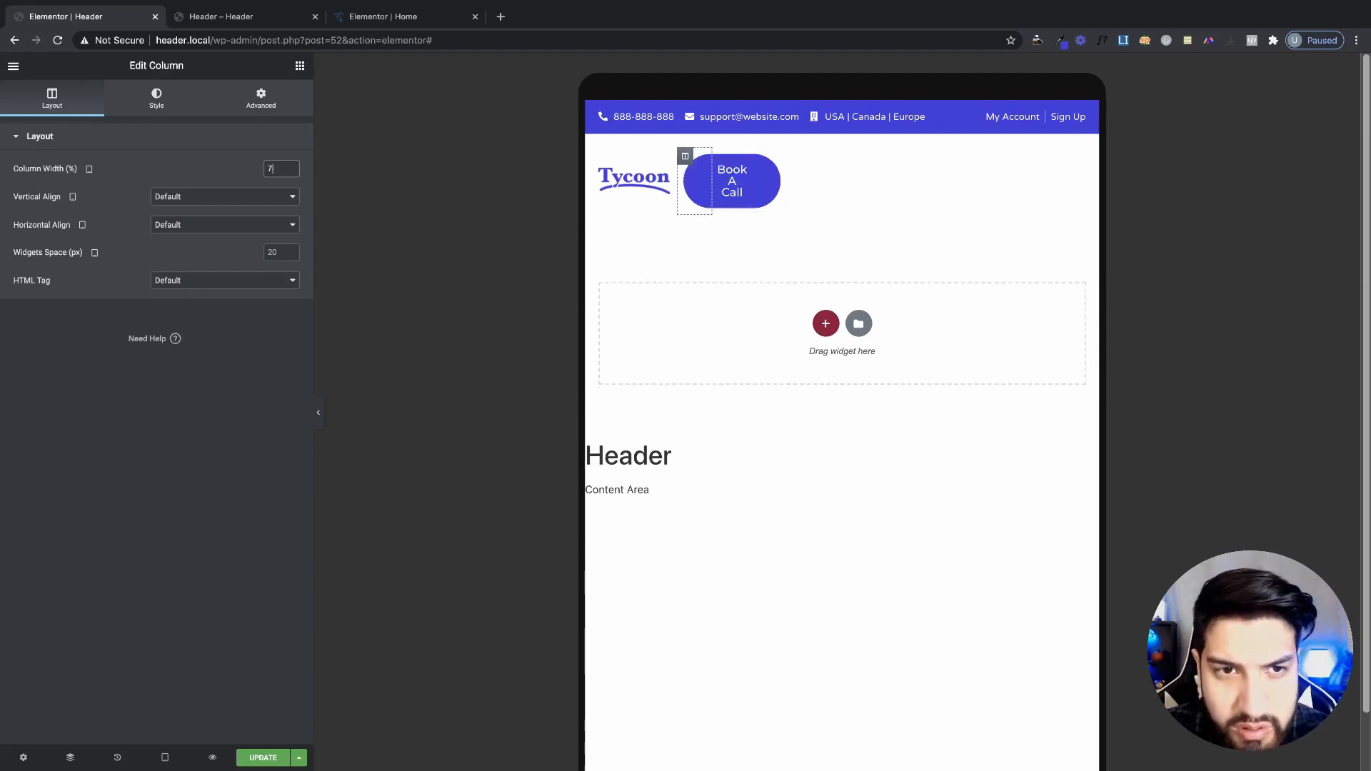
text(3)
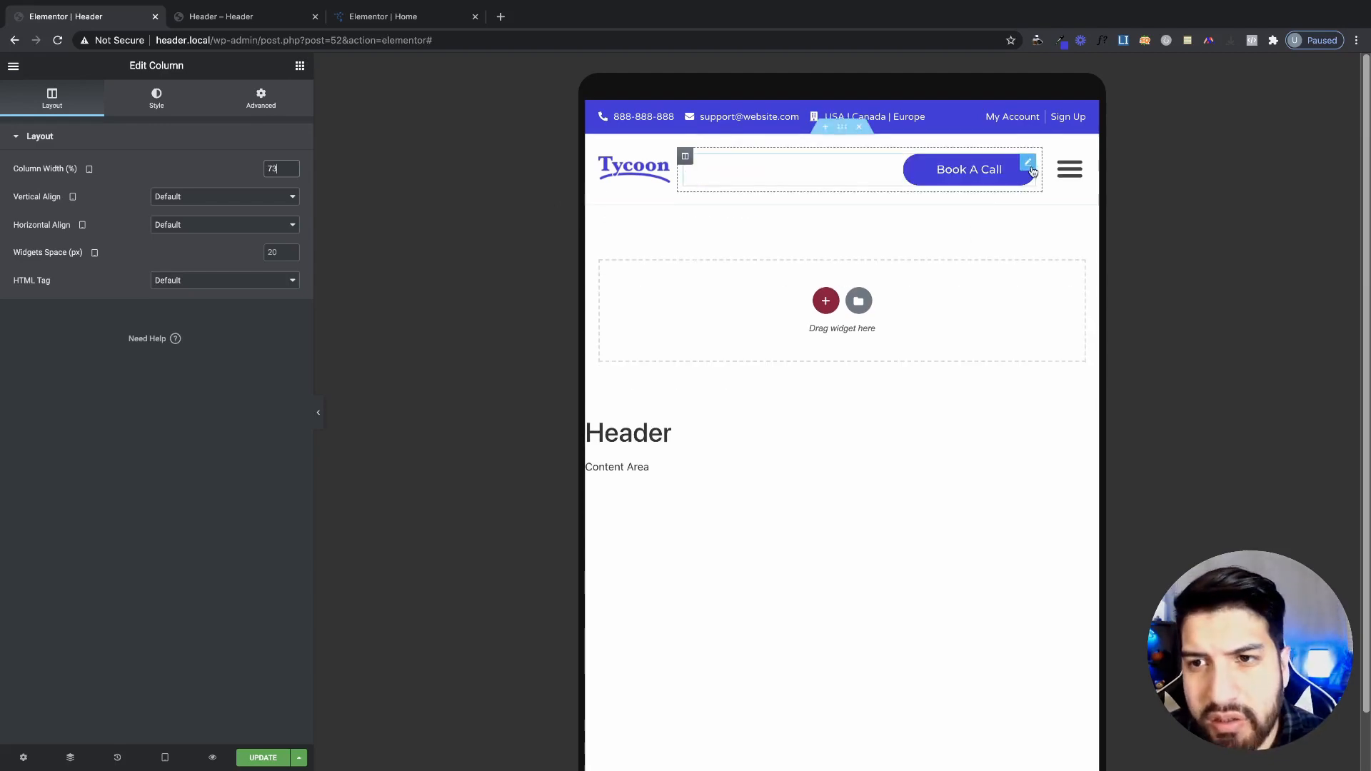
click(319, 413)
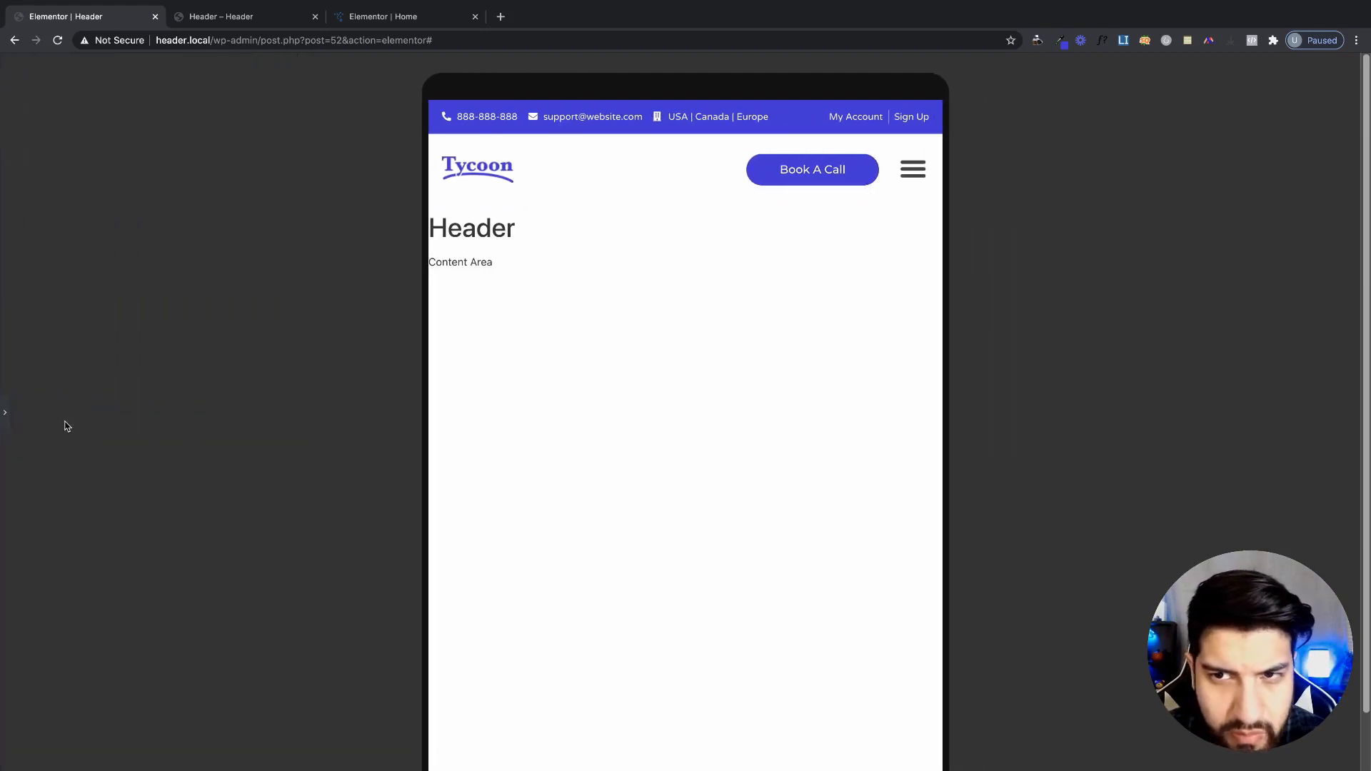
click(5, 413)
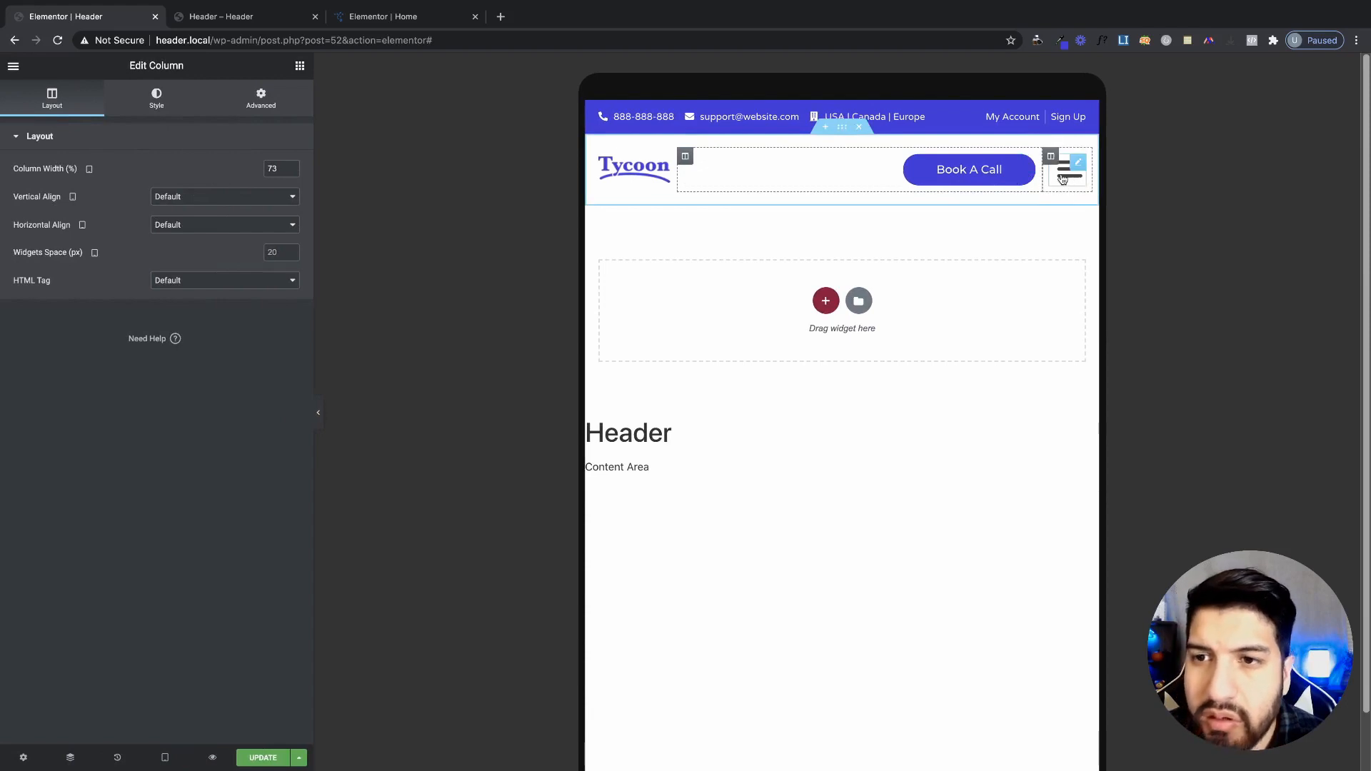
- Update the header template, switch to its browser preview and resize the responsive viewport to 981 px wide
click(1080, 167)
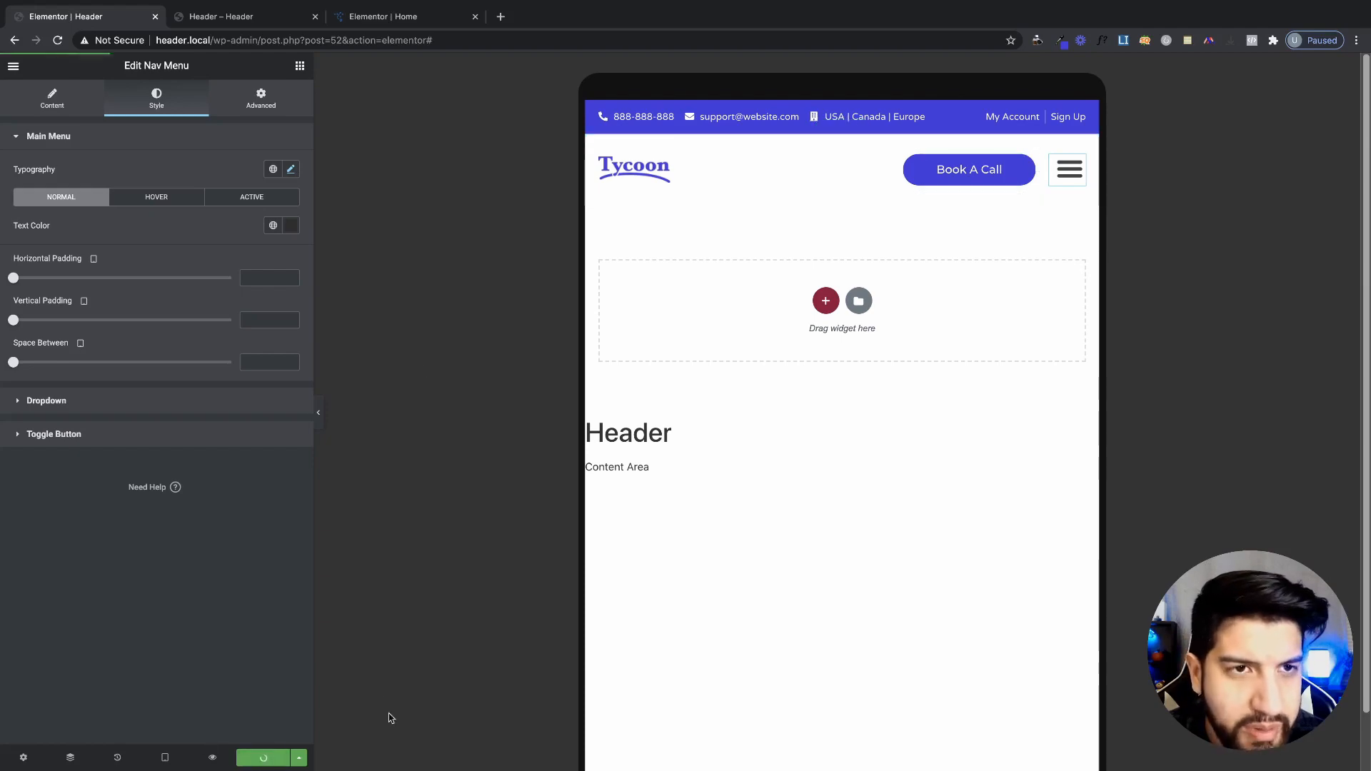
click(221, 16)
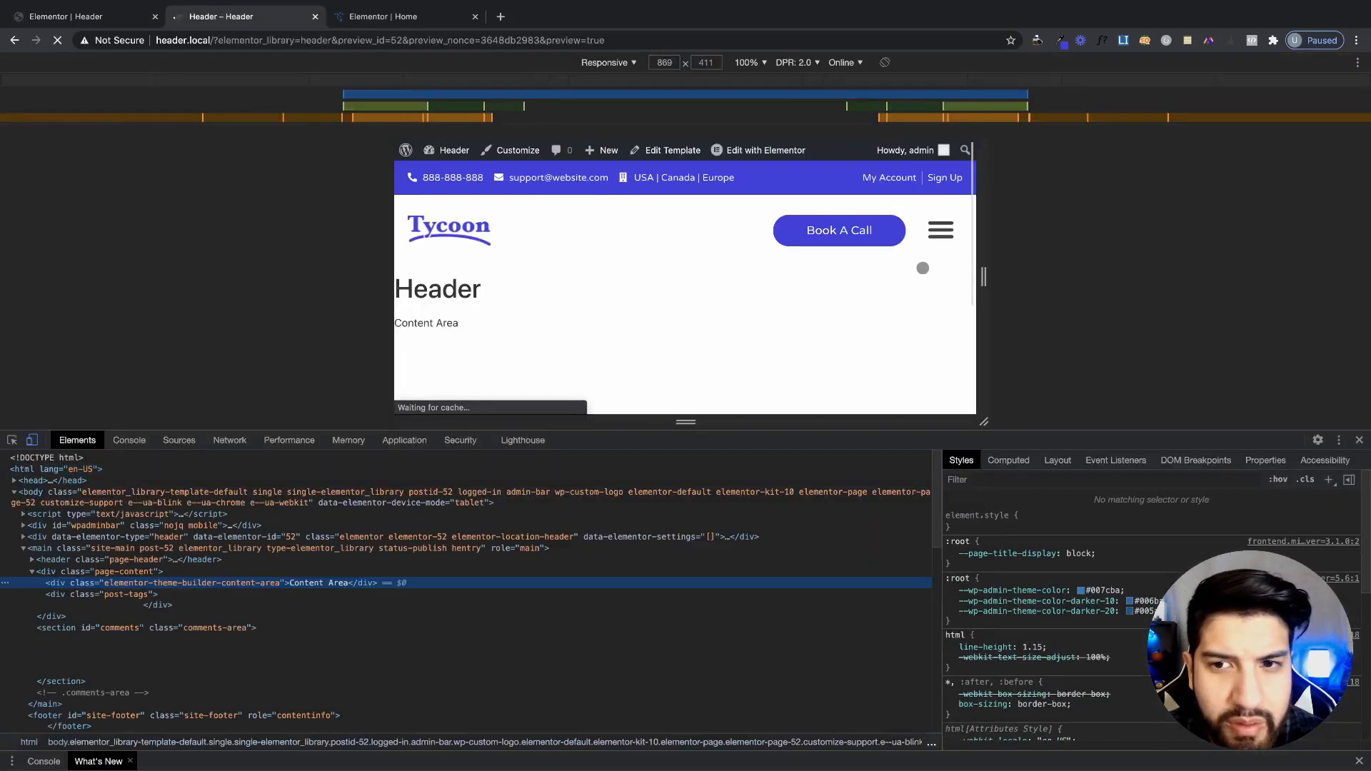
drag(1052, 262, 1017, 272)
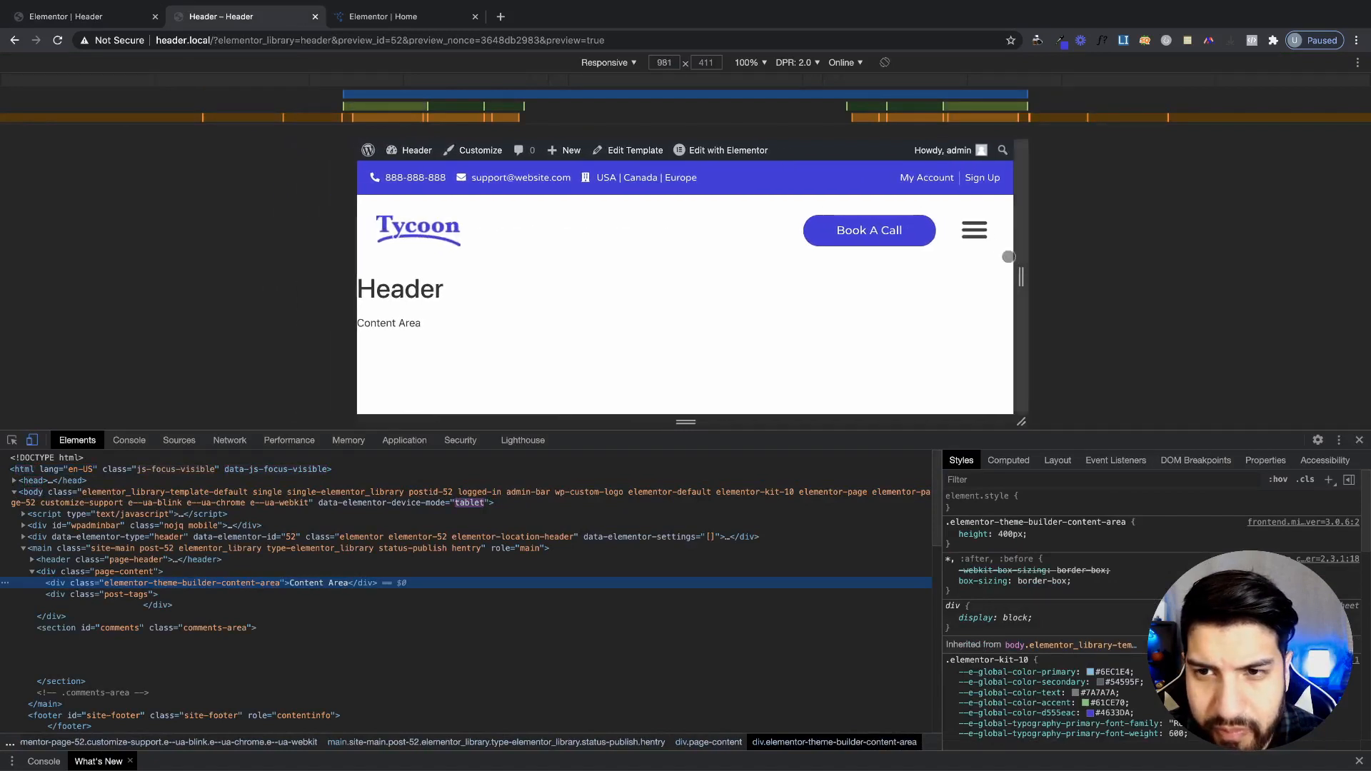
- Open and close the hamburger menu repeatedly in the preview to examine how its dropdown is laid out
click(975, 232)
click(978, 236)
click(978, 236)
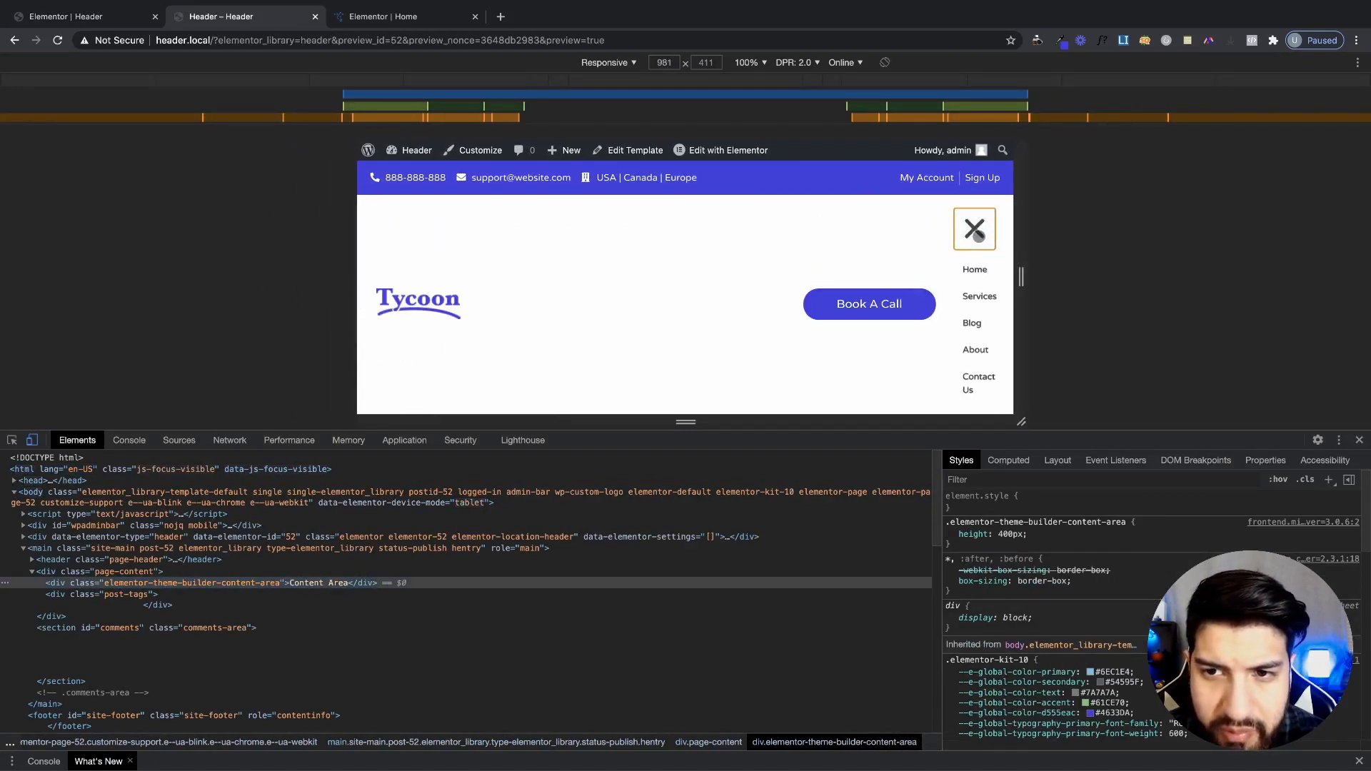
click(978, 236)
click(979, 235)
click(980, 234)
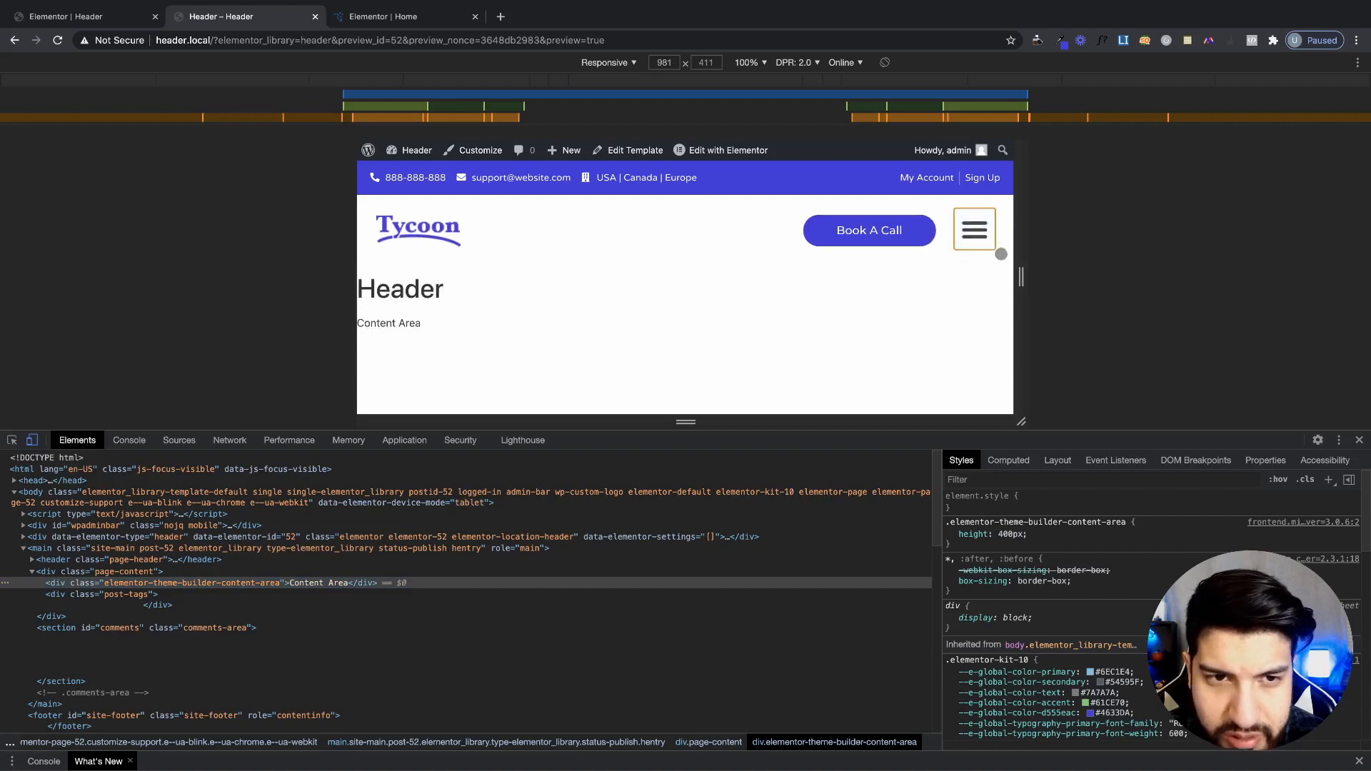
click(979, 234)
click(979, 234)
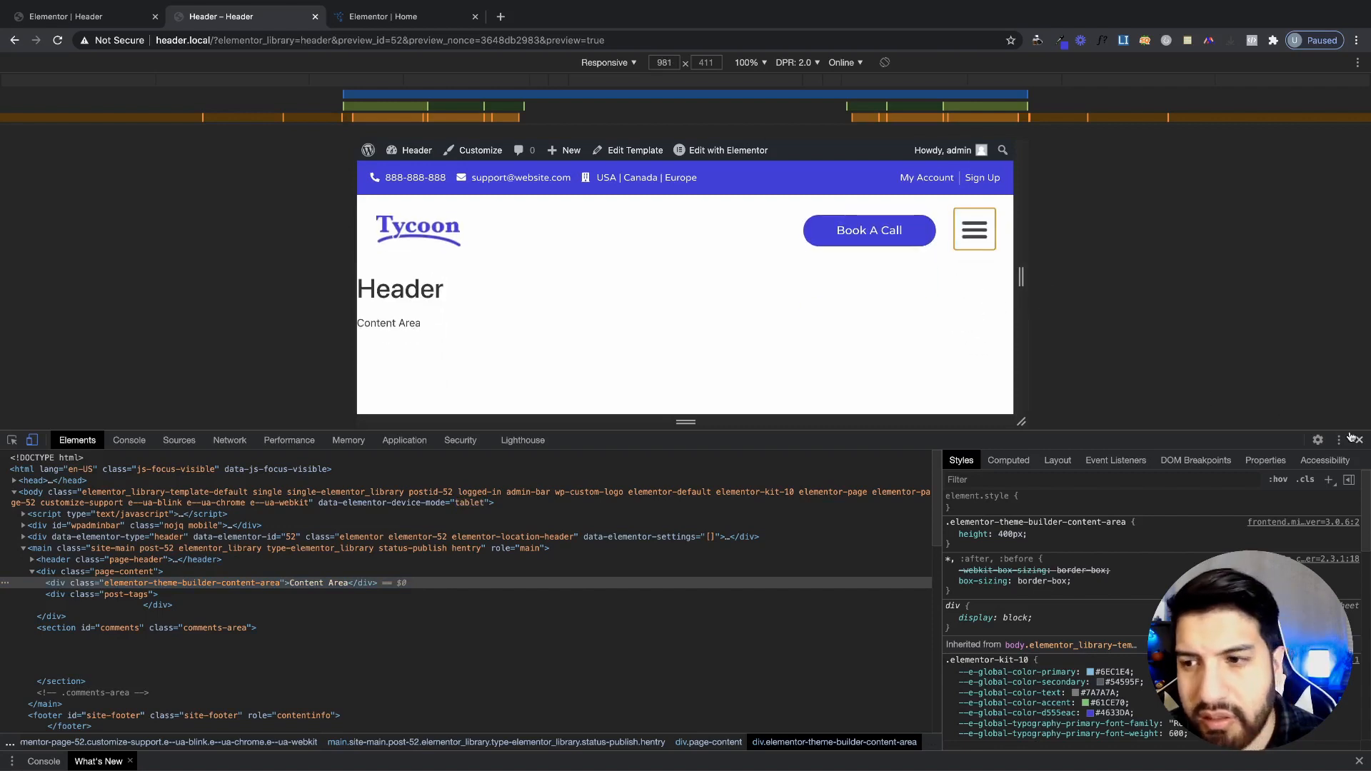
- Back in the Elementor editor, turn on Full Width for the Nav Menu widget's mobile dropdown and update the header
click(64, 17)
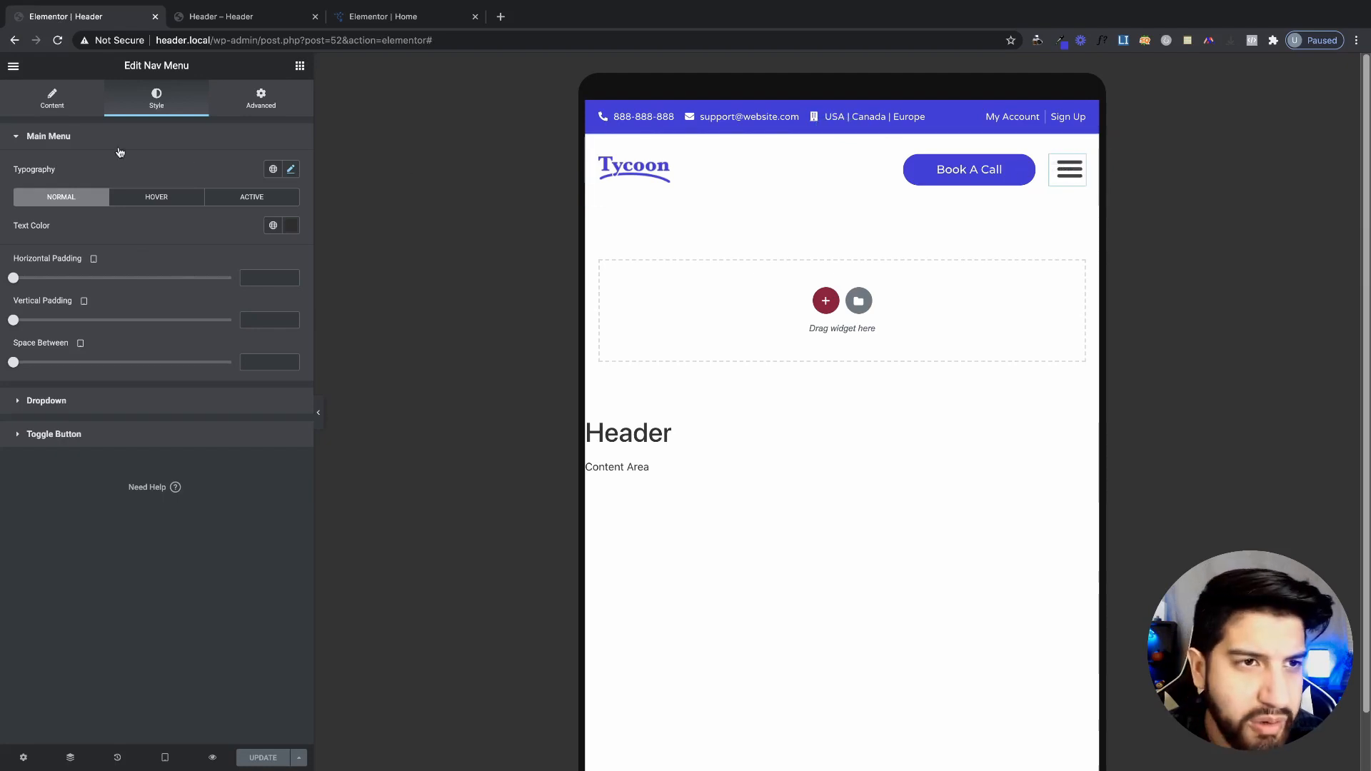
click(61, 113)
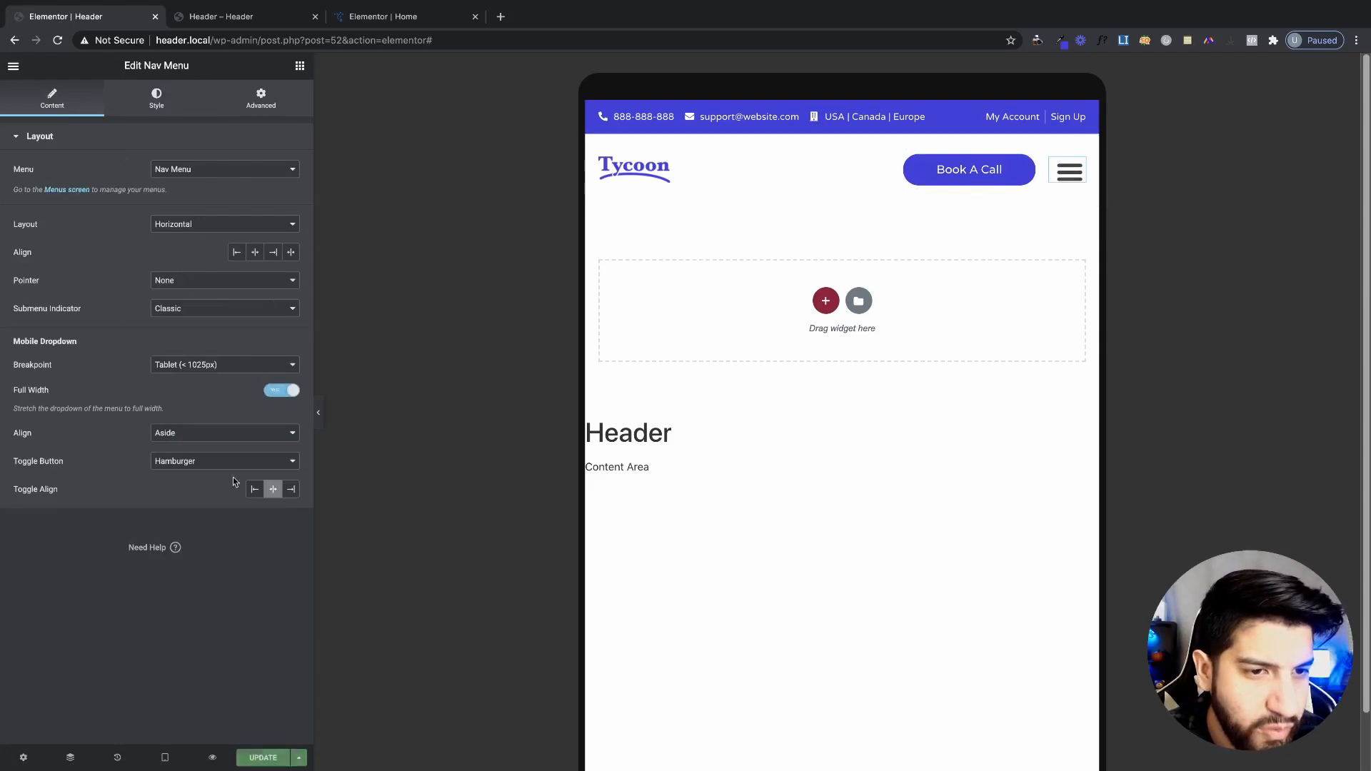
click(268, 757)
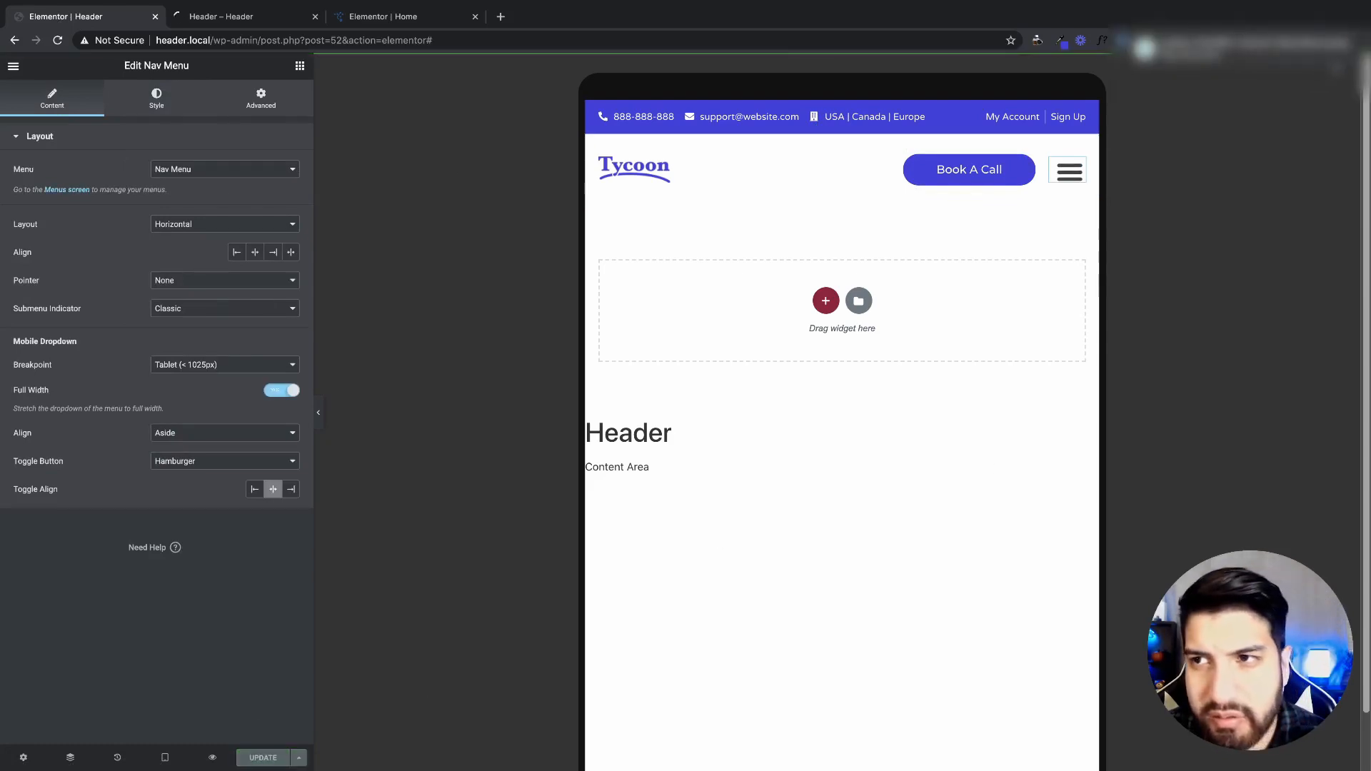
- Switch to the header's browser preview and open and close the hamburger menu to examine its full-width dropdown
click(221, 16)
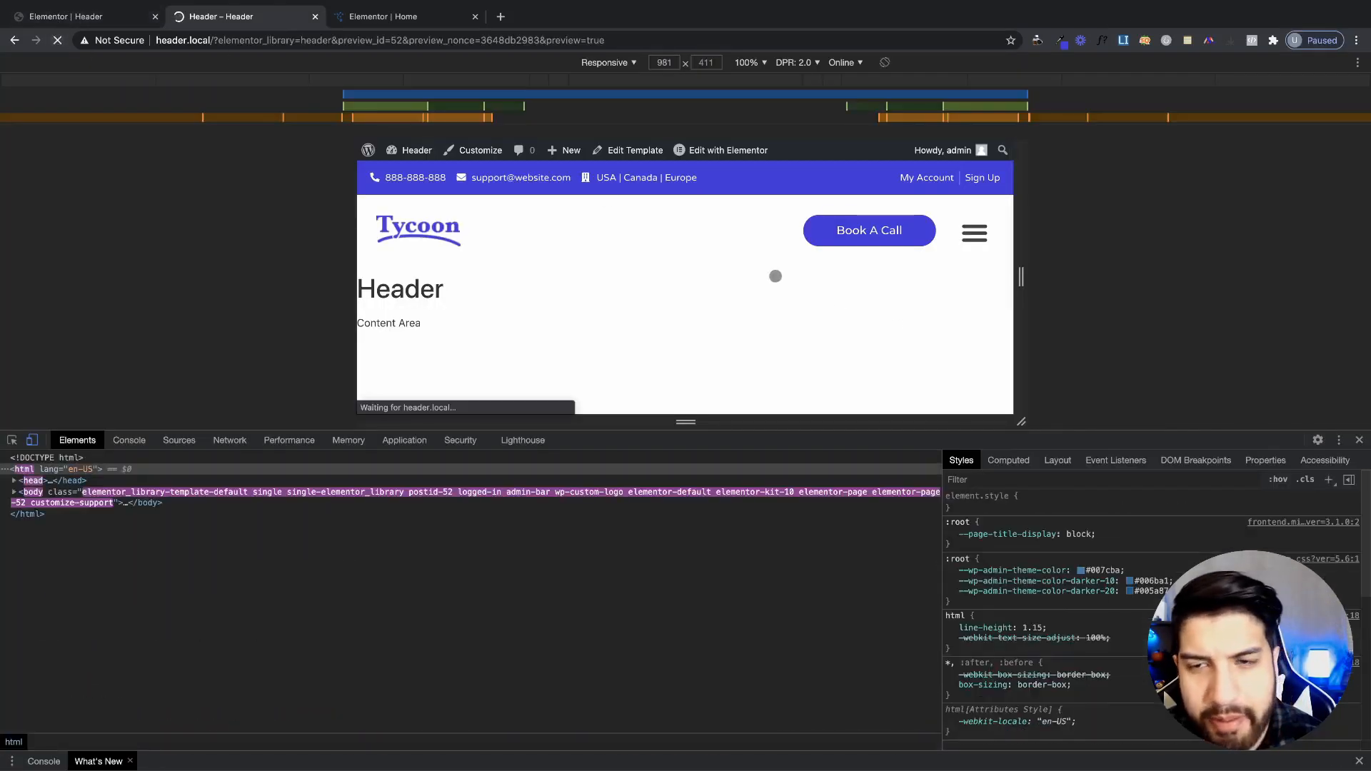
click(984, 234)
click(984, 234)
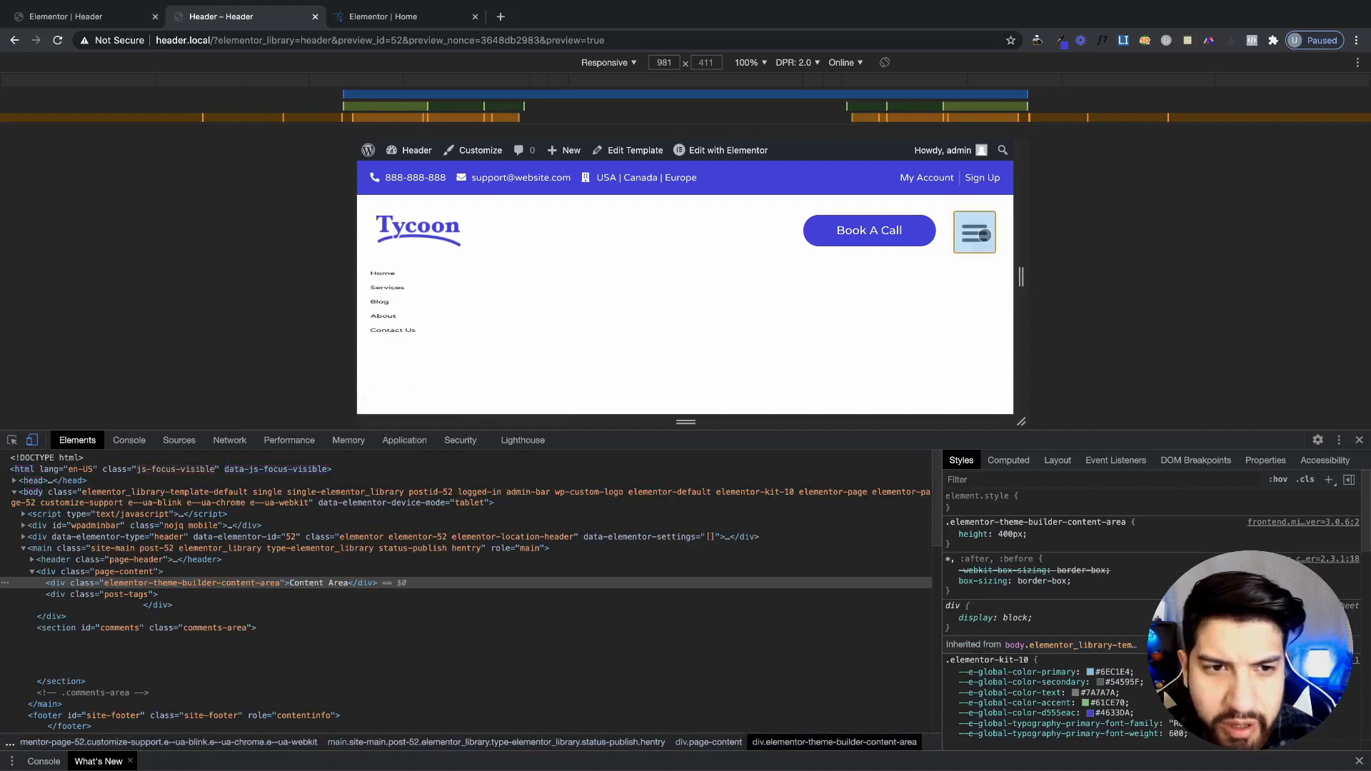
click(984, 234)
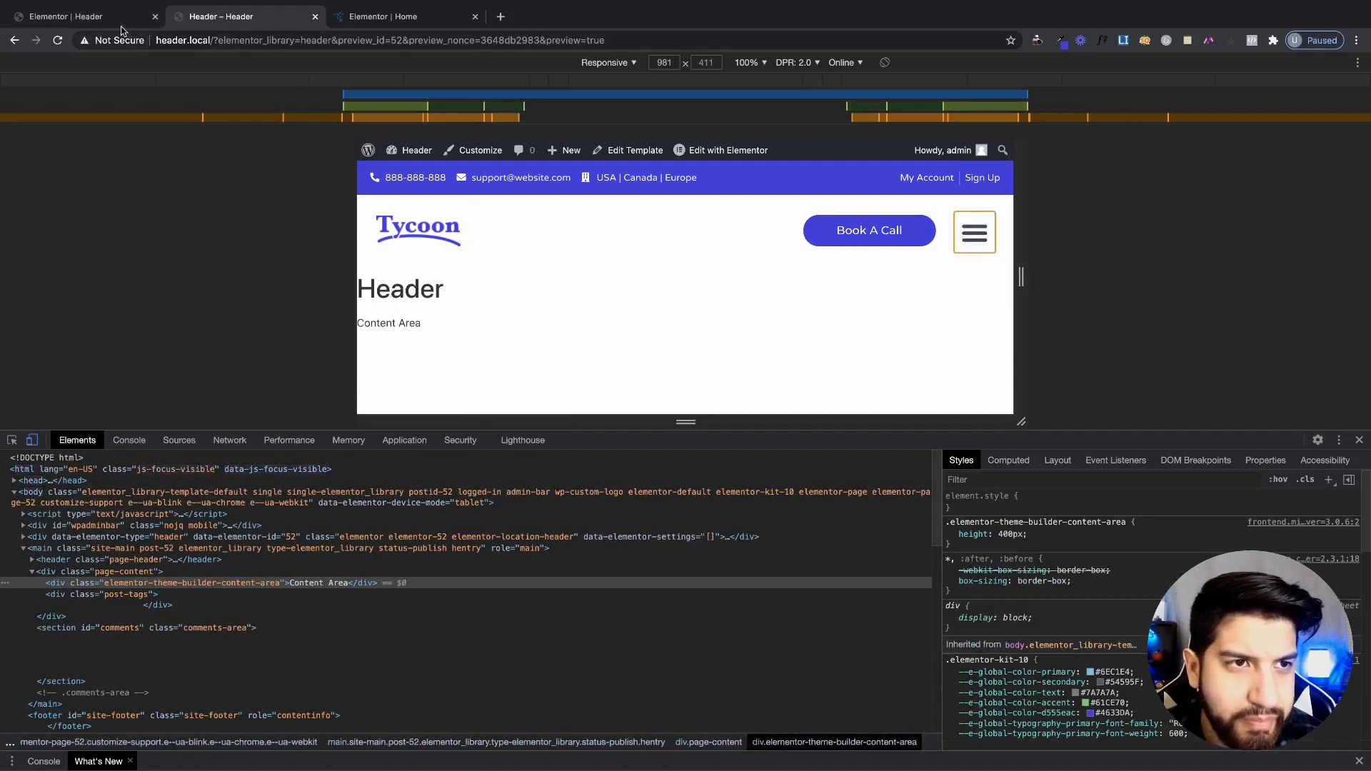
- Back in the Elementor editor, set the Nav Menu dropdown's normal background color to #FFFFFF
click(122, 27)
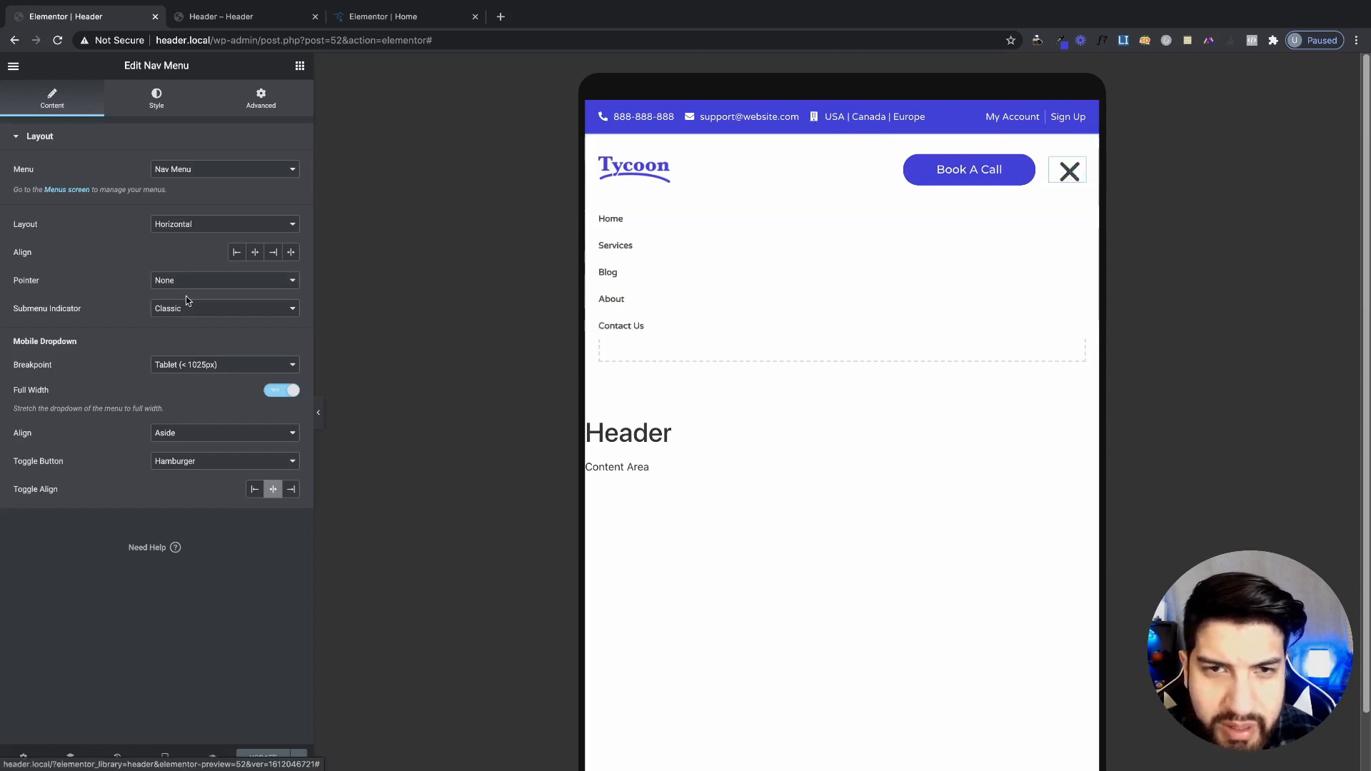
click(142, 105)
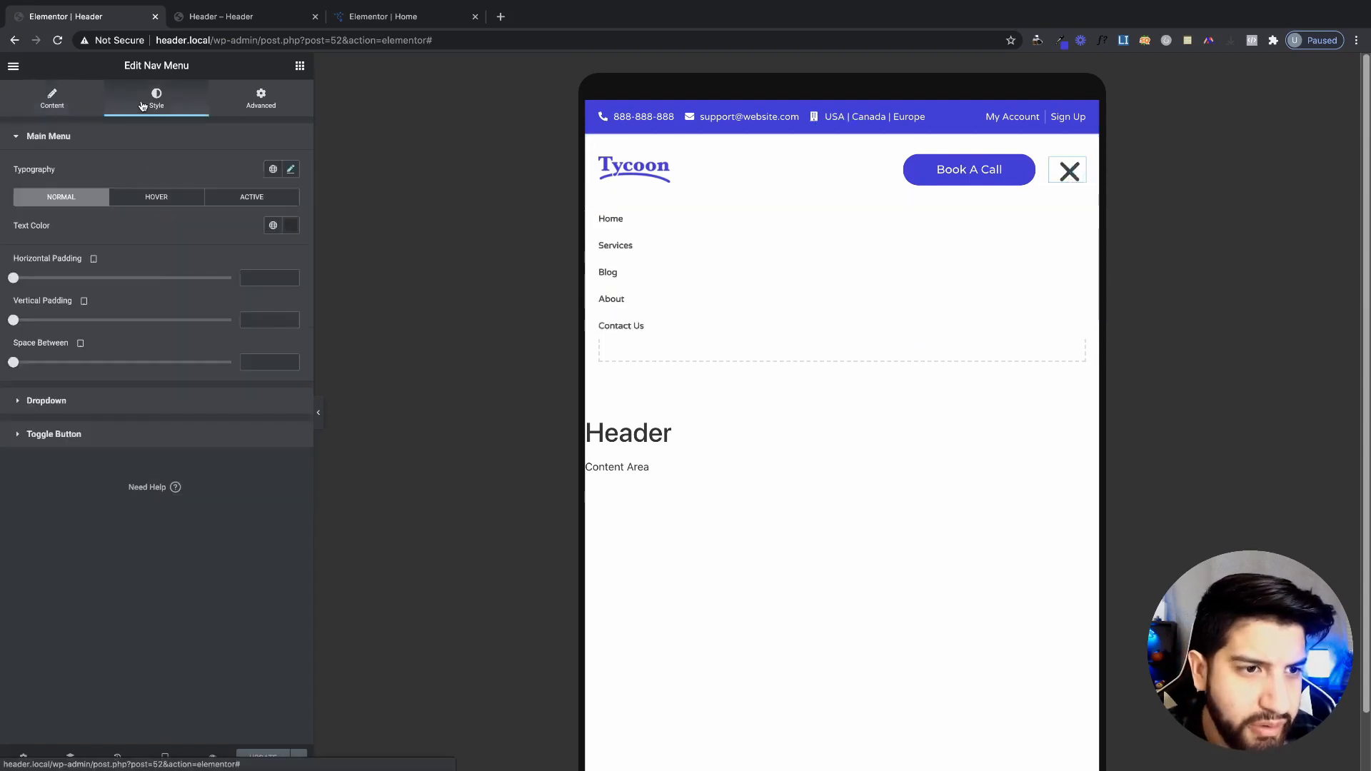
click(142, 397)
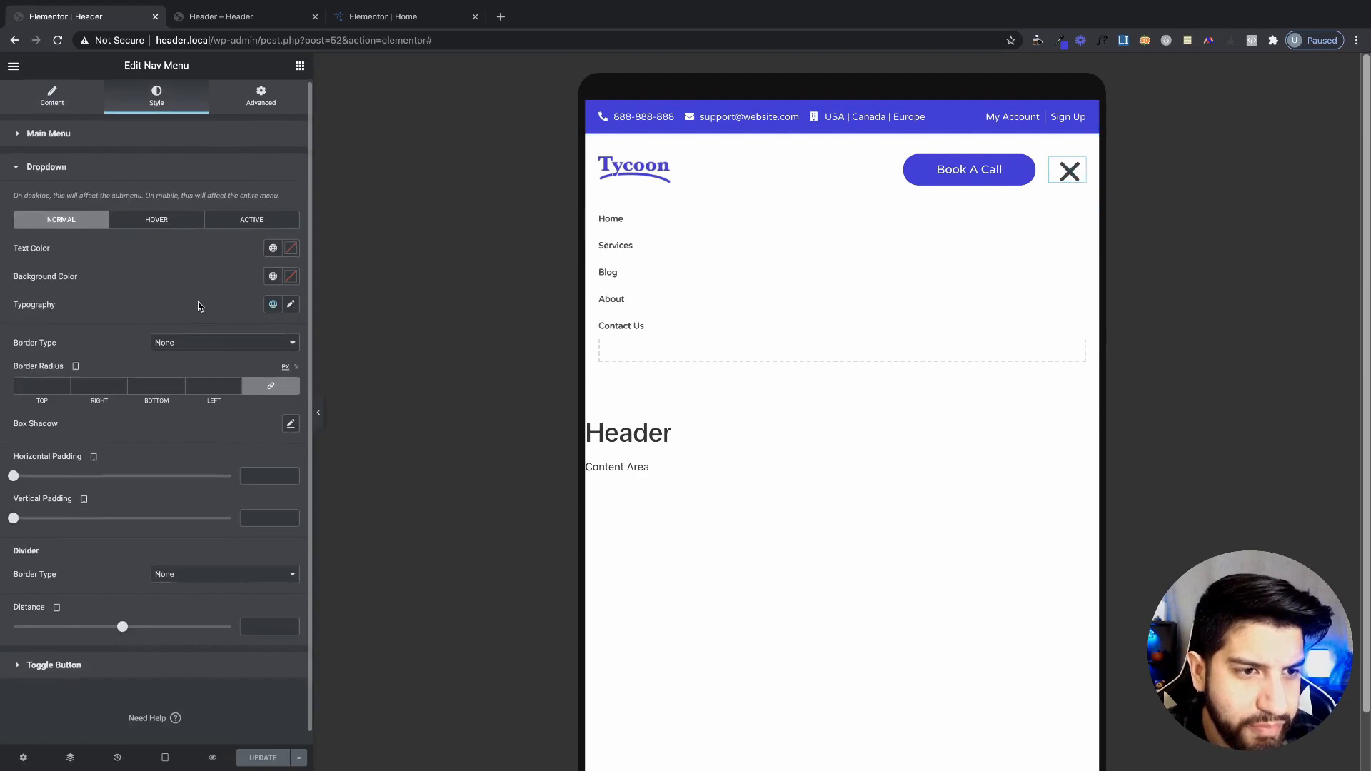
scroll(207, 307, down, 1)
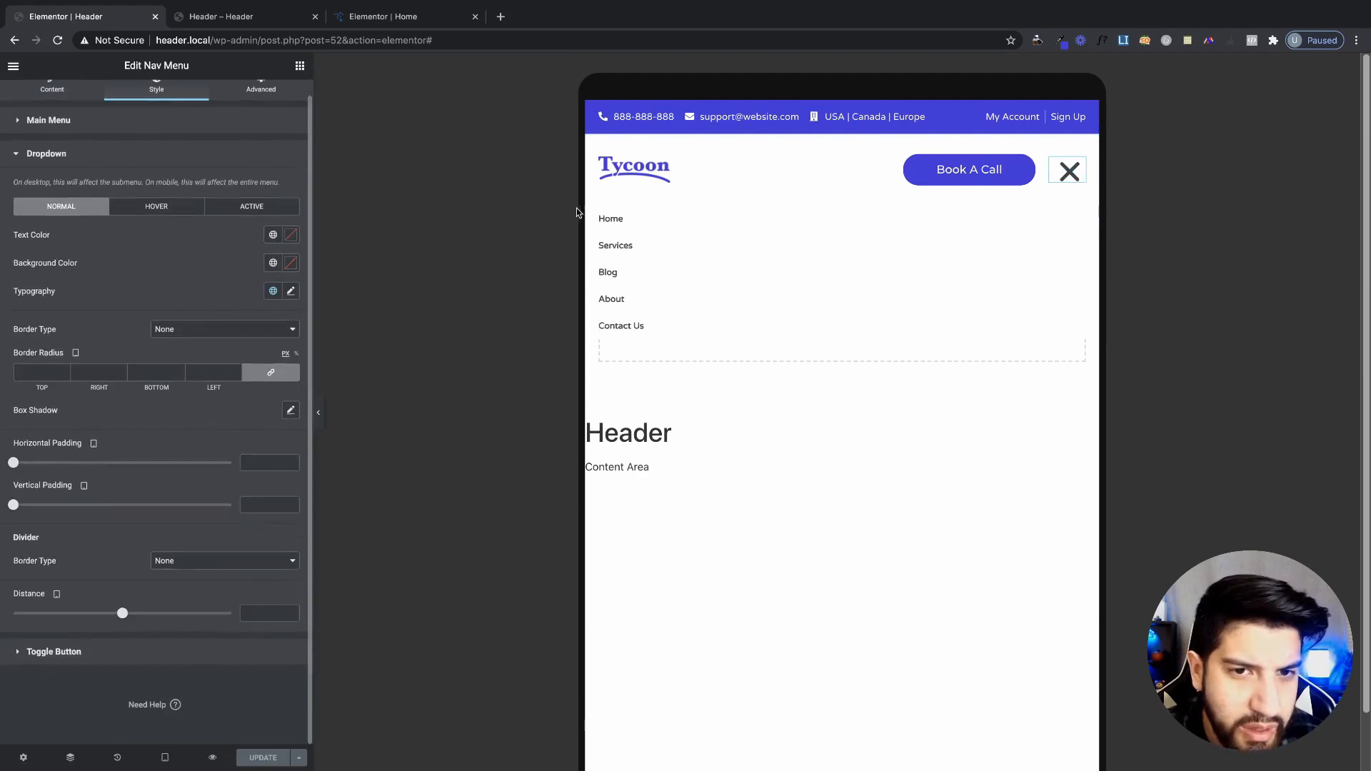
click(273, 263)
click(127, 419)
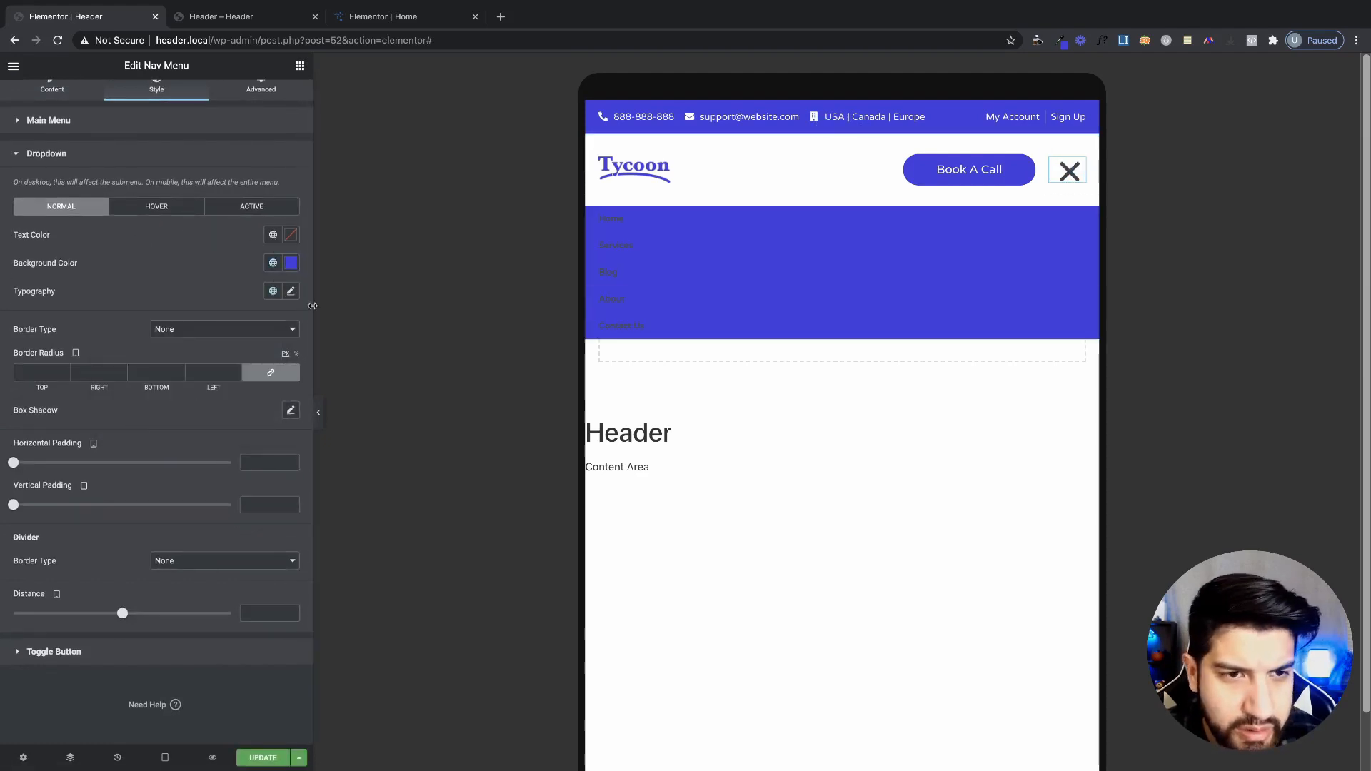
click(286, 264)
drag(268, 373, 66, 292)
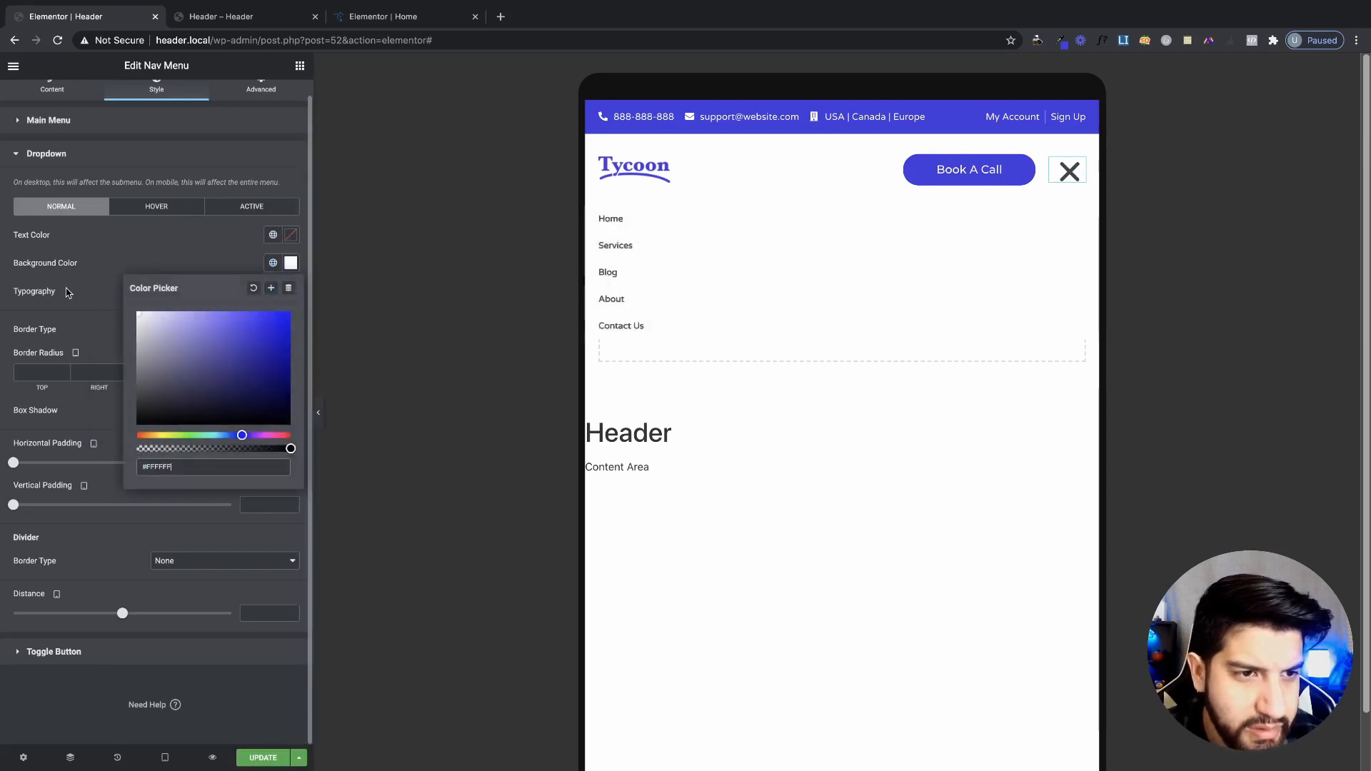
click(155, 246)
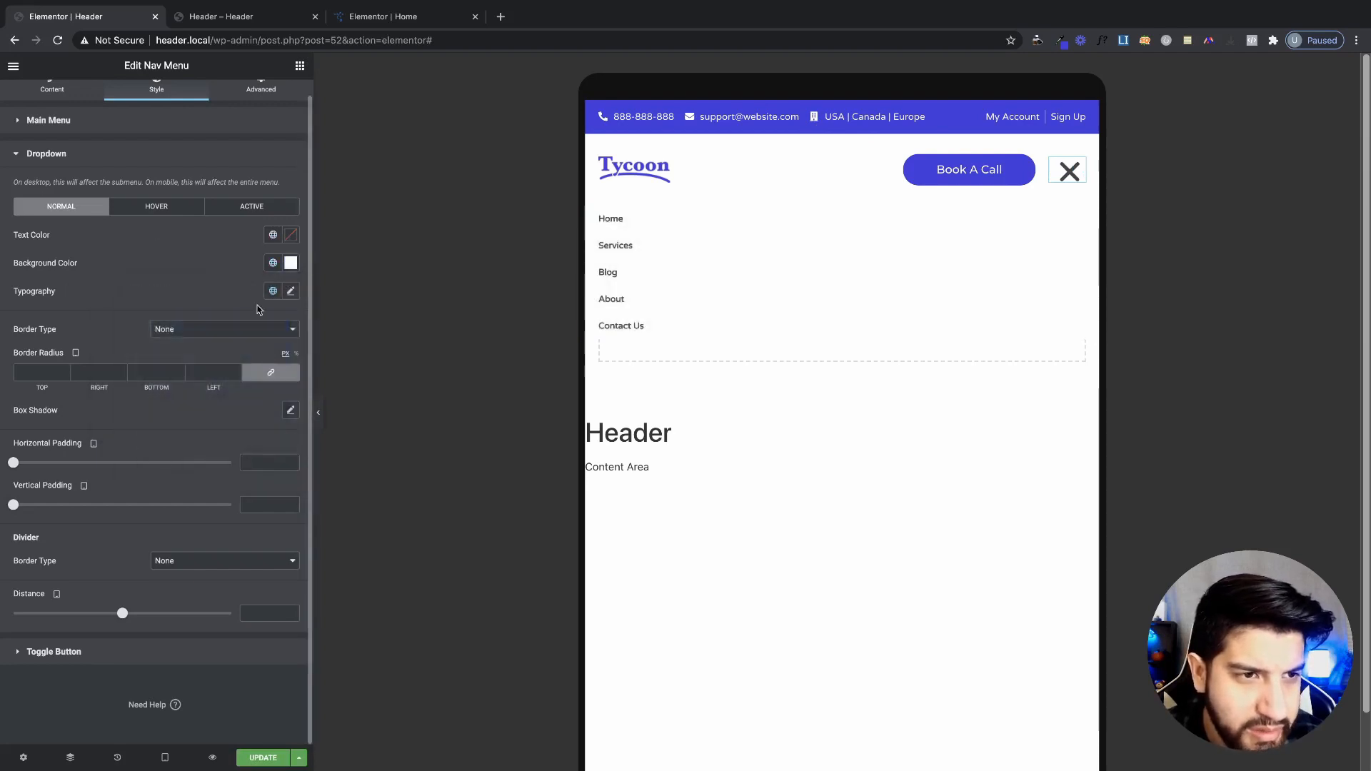
- Set the dropdown's hover and active background colors to New Global Color (#4633DA)
click(154, 210)
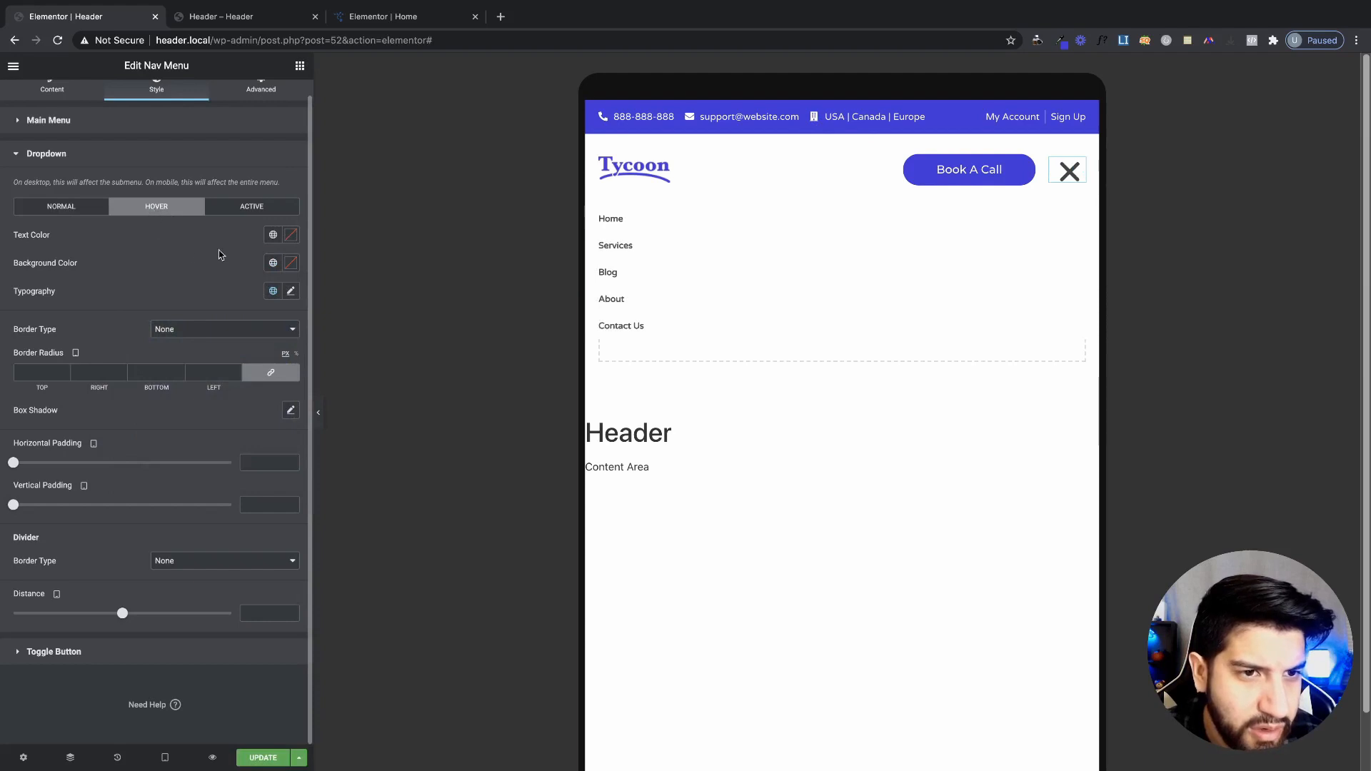
click(277, 265)
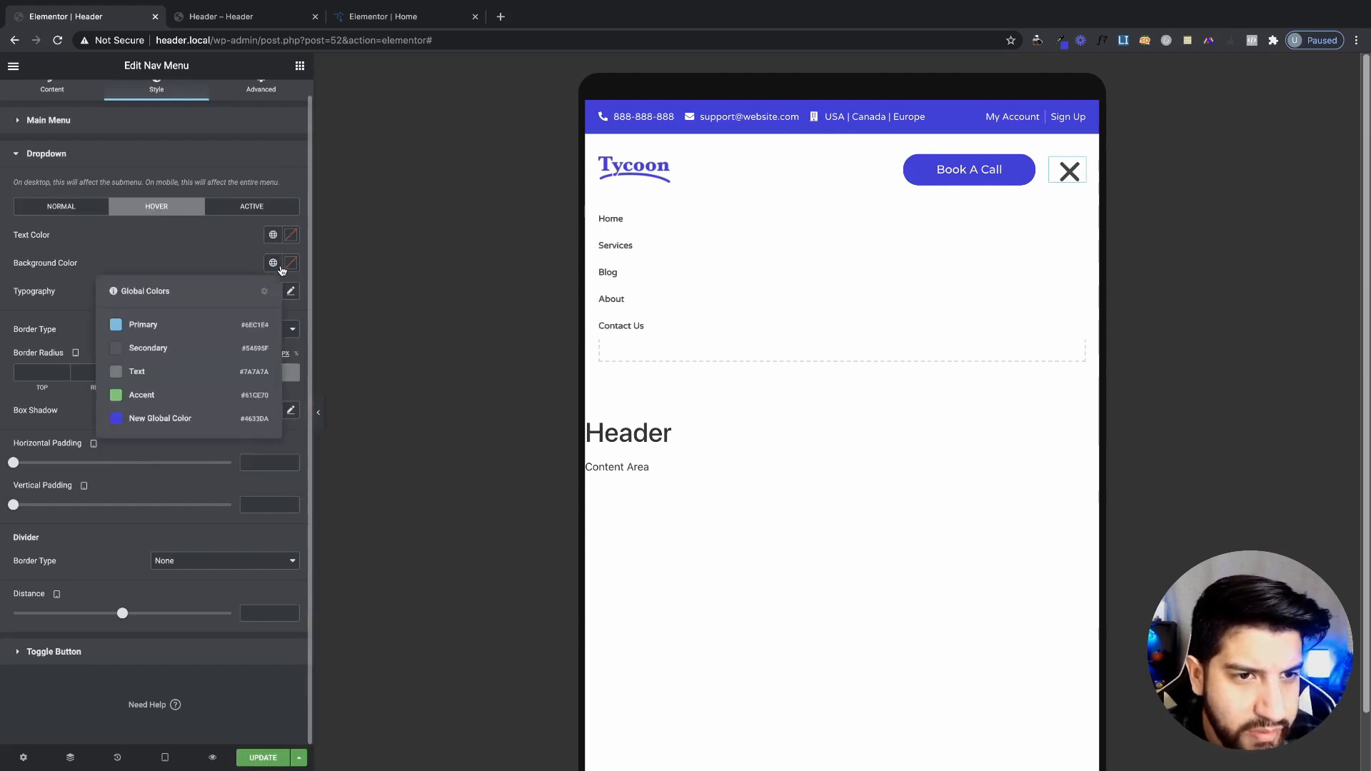
click(158, 418)
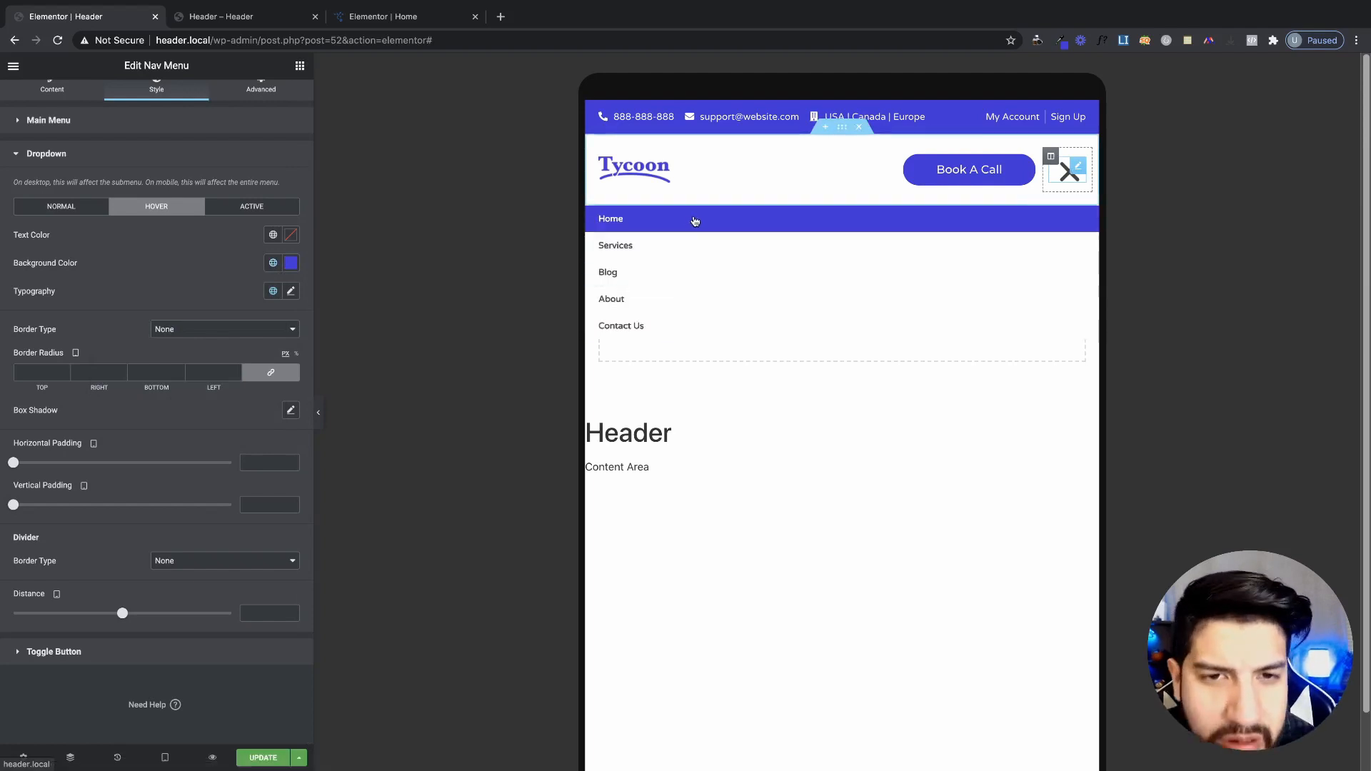
click(251, 205)
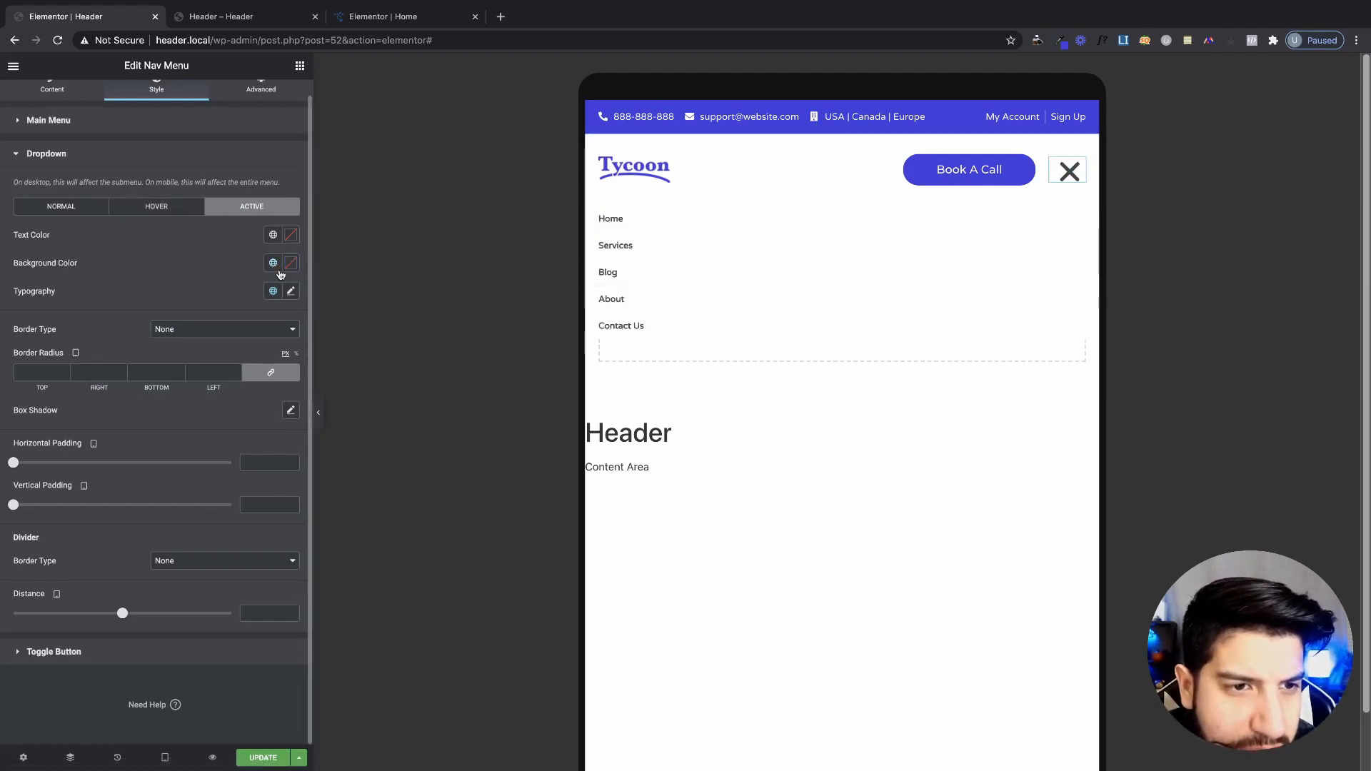
click(273, 262)
click(171, 425)
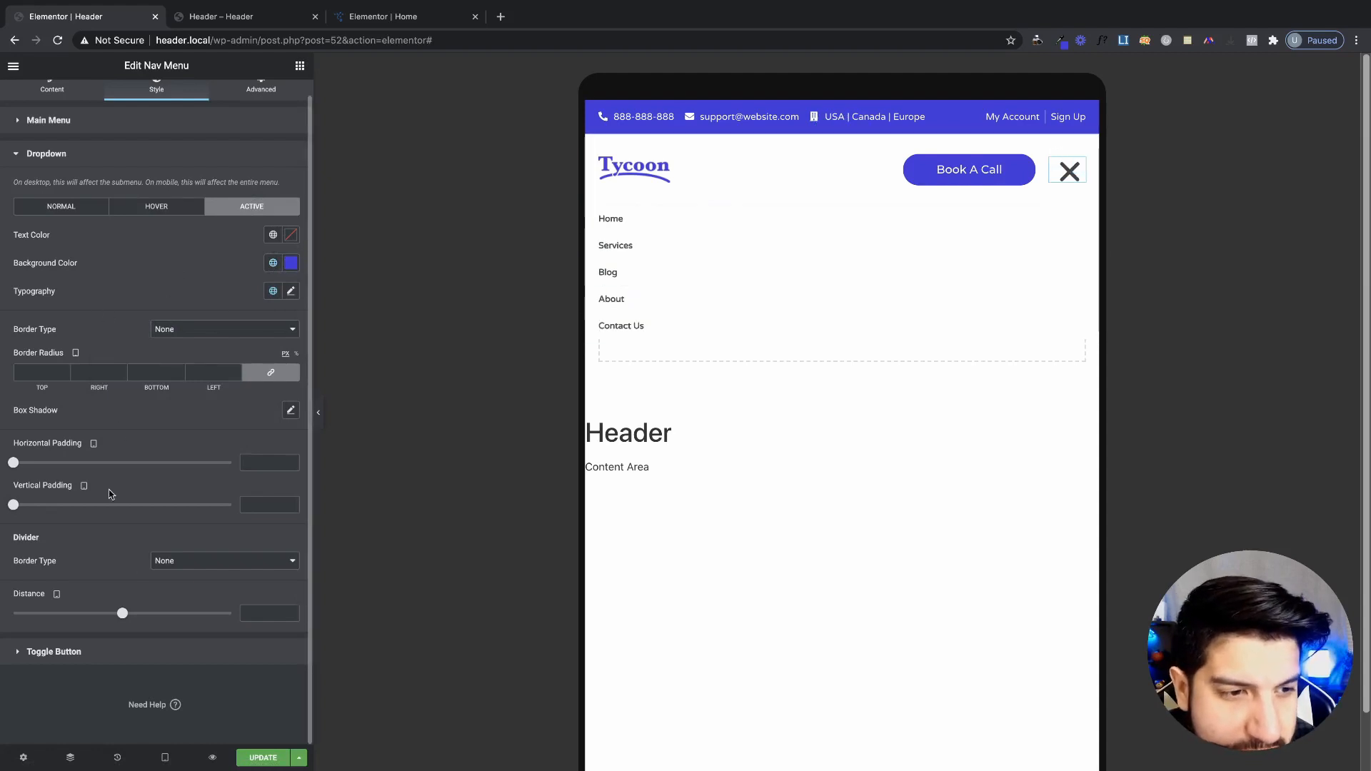
- With the dropdown expanded in the canvas, set its typography size to 16 px
click(291, 290)
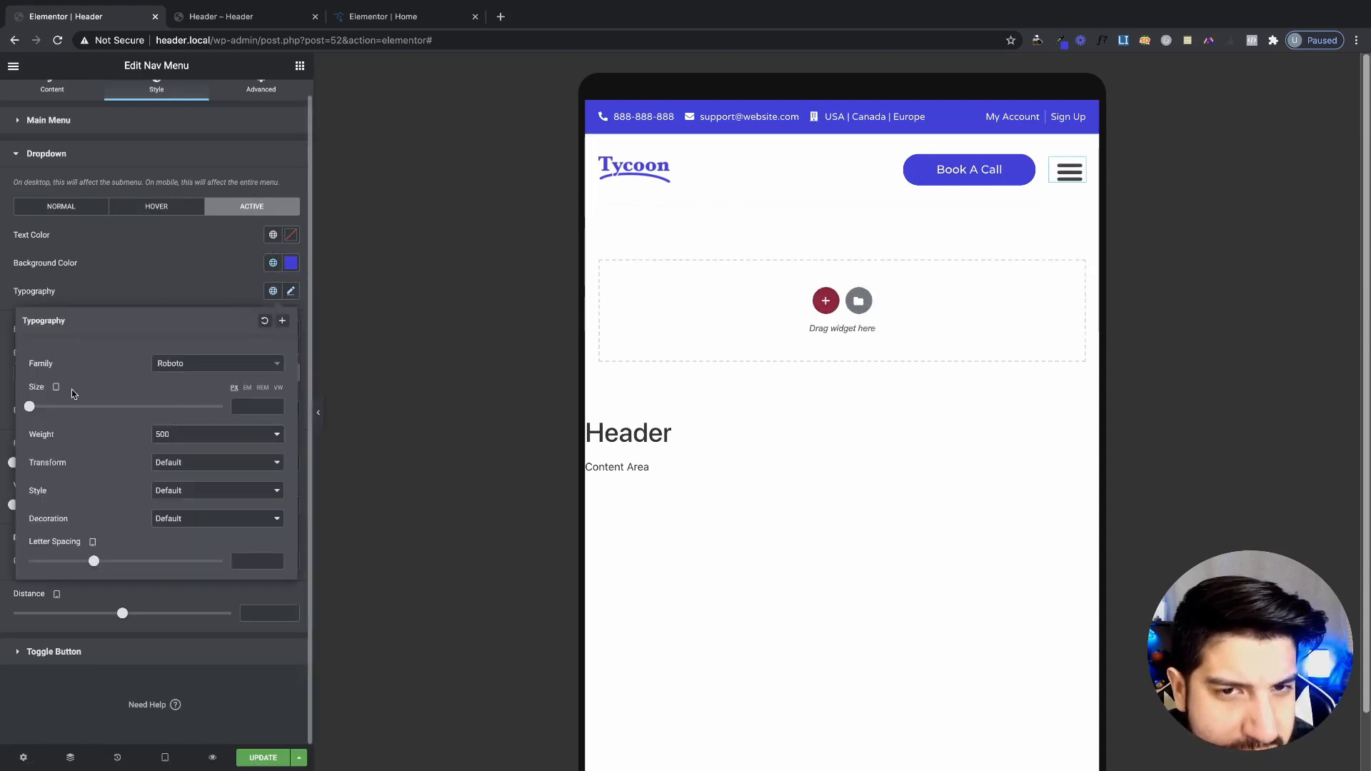
click(1057, 187)
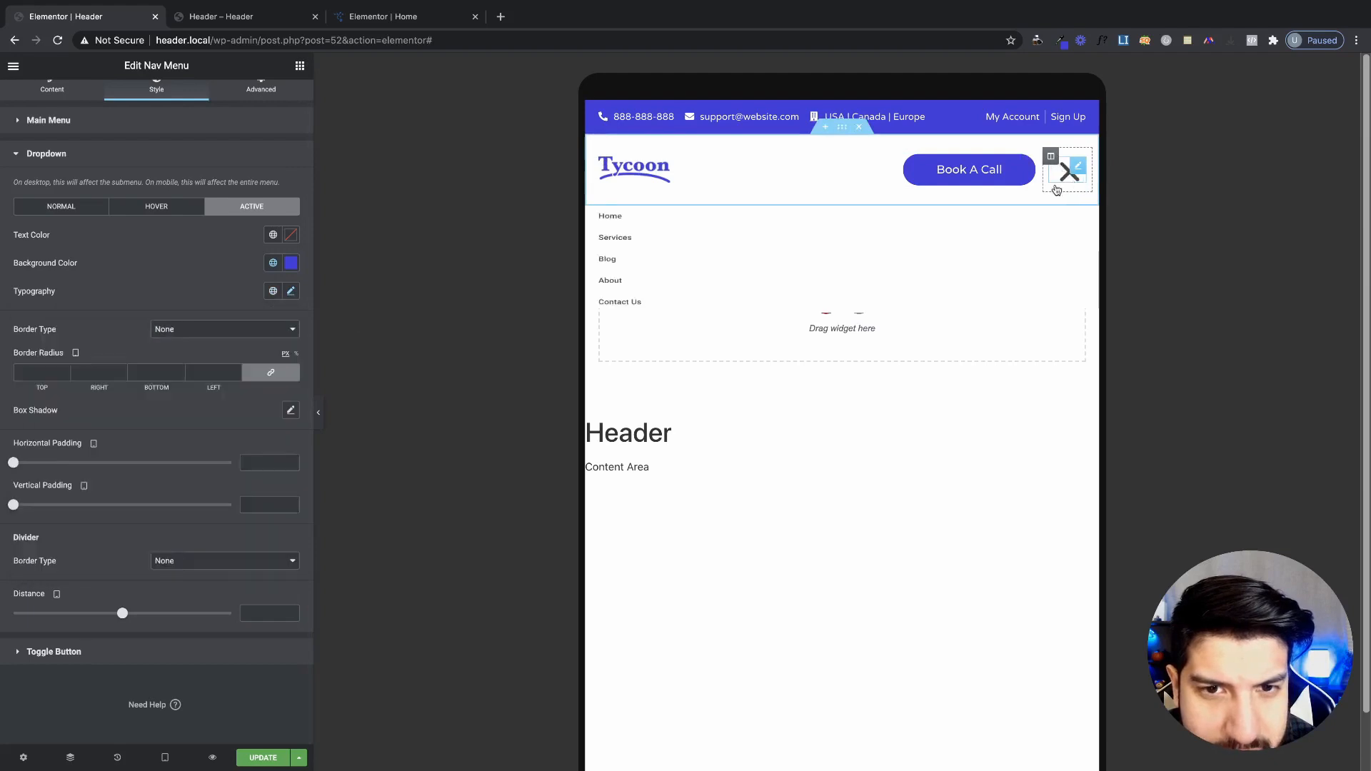
click(291, 291)
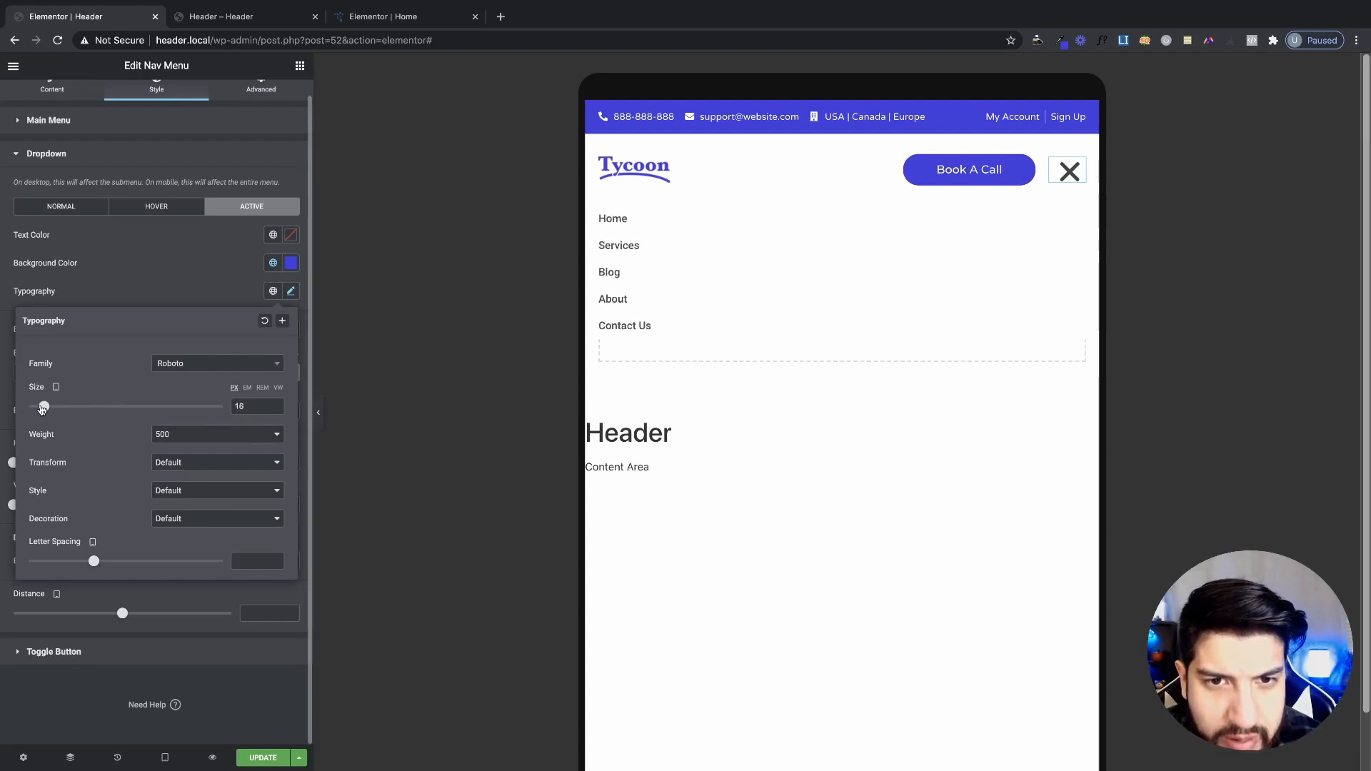
click(197, 267)
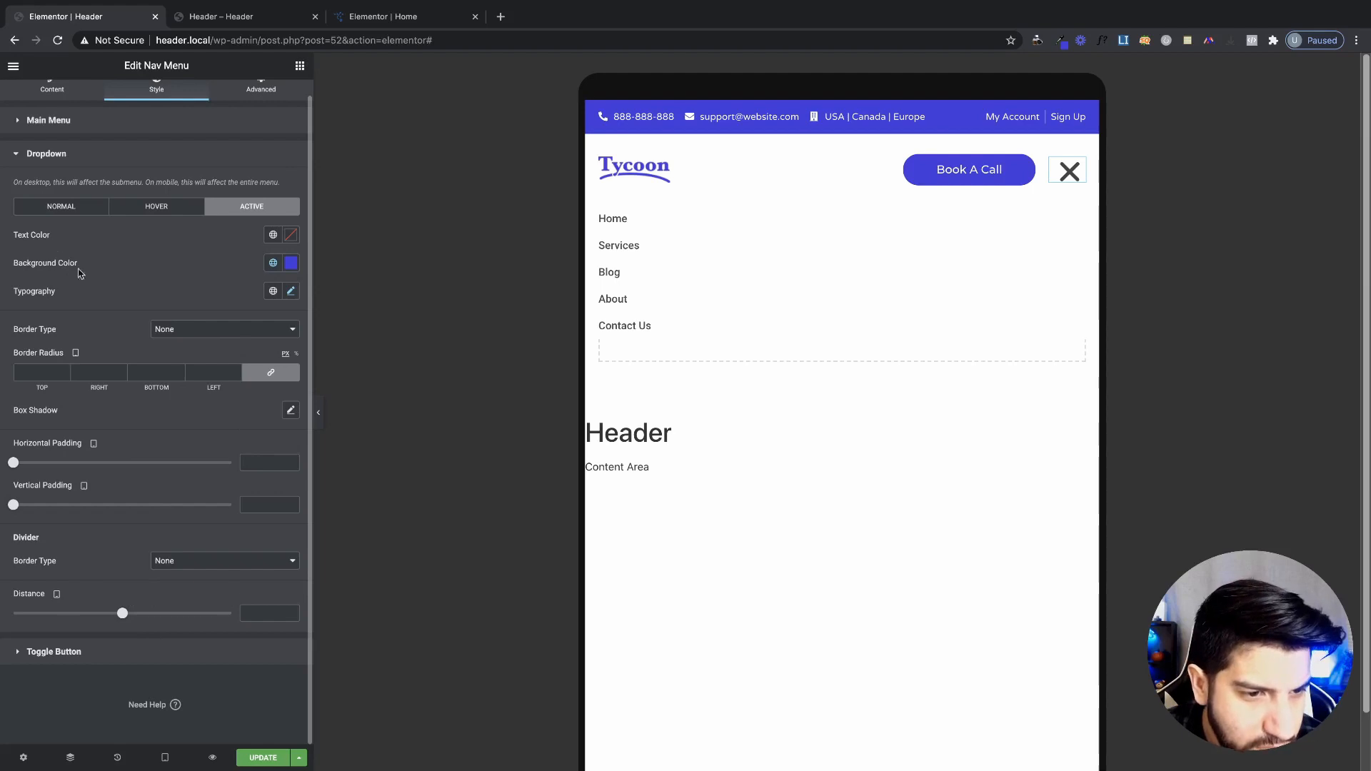
- Try center alignment for the Nav Menu layout, settling on left alignment
scroll(54, 129, up, 1)
click(53, 99)
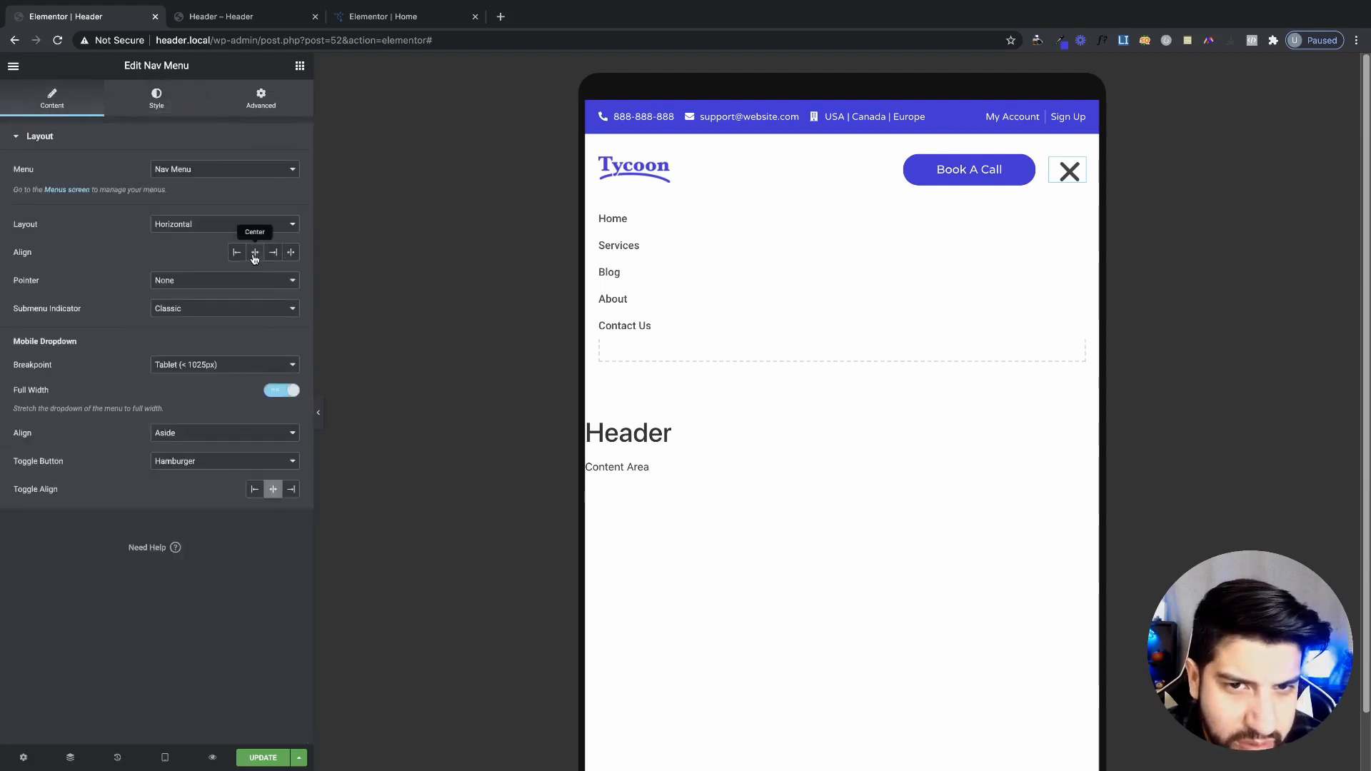
click(255, 256)
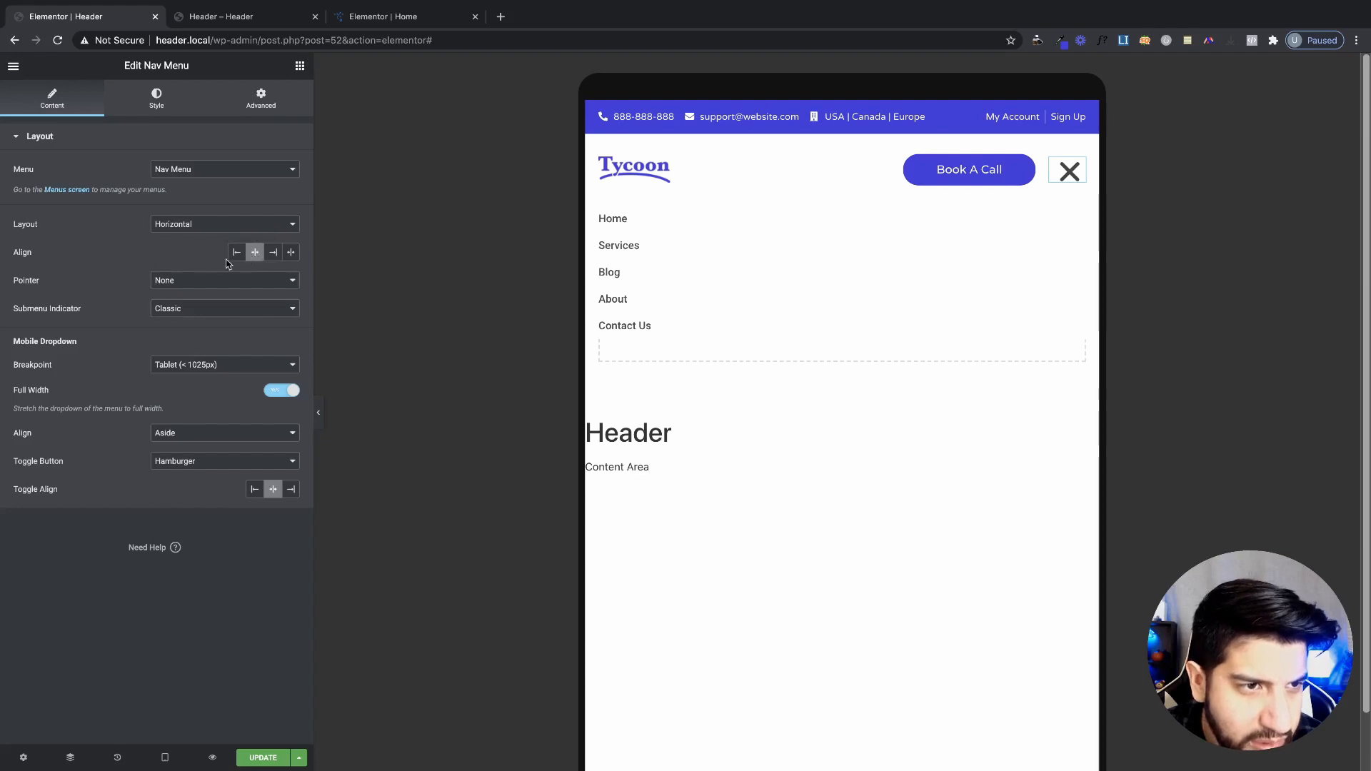
click(243, 259)
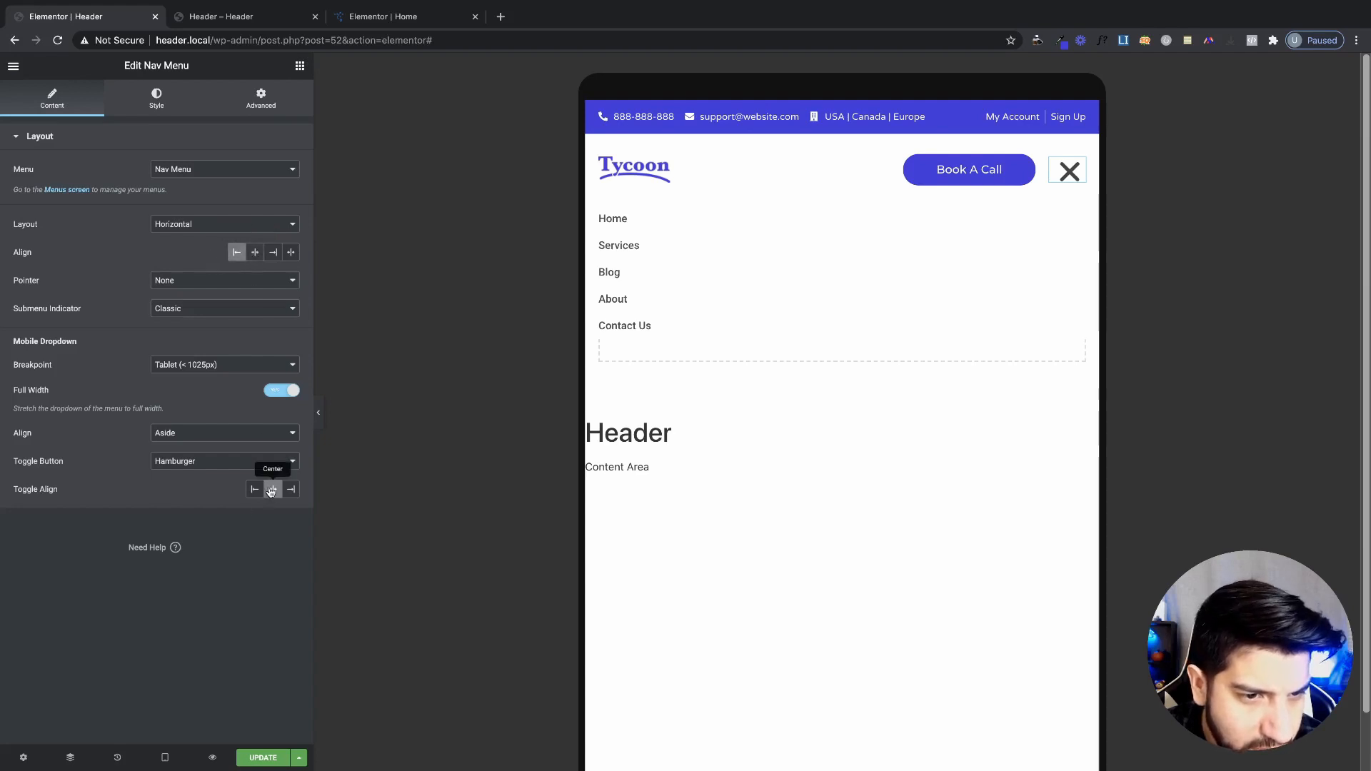
- Try Center alignment for the mobile dropdown's items and restore Aside
click(214, 438)
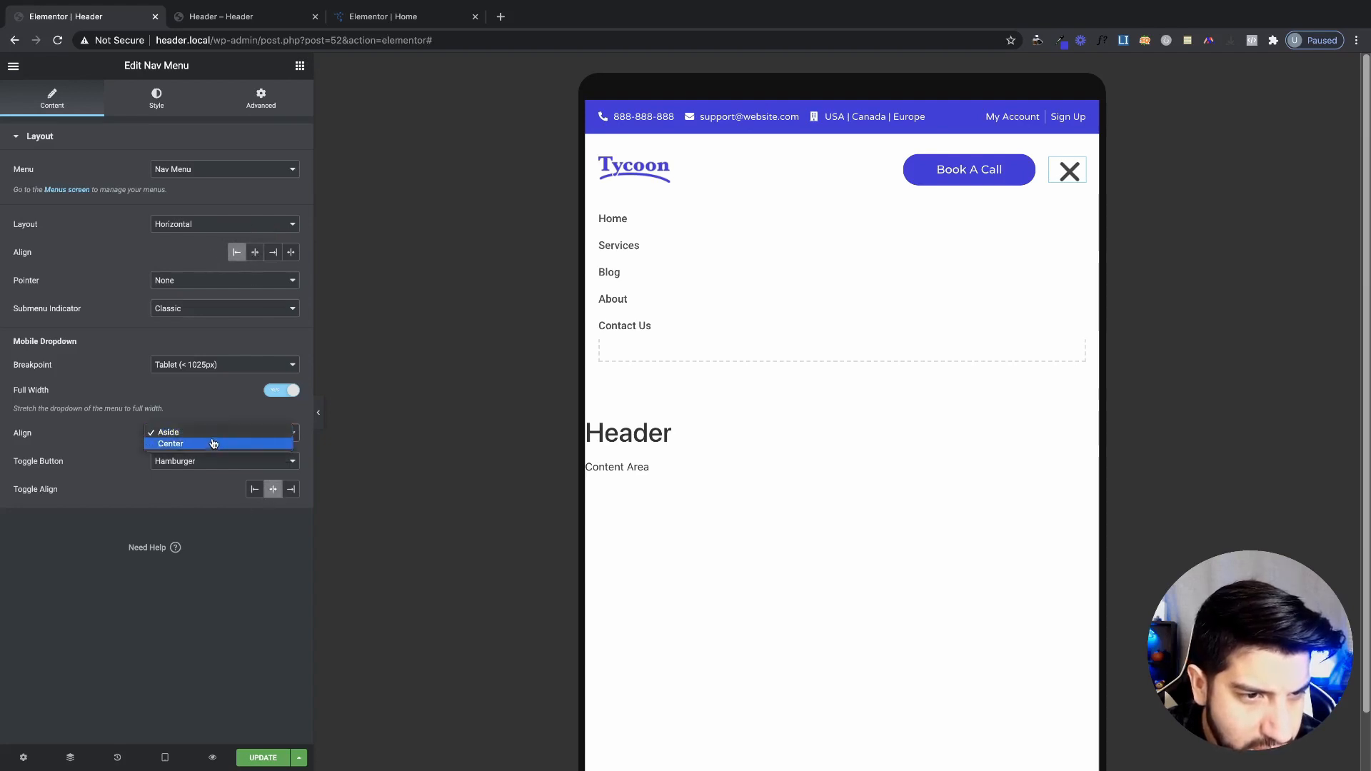
click(211, 445)
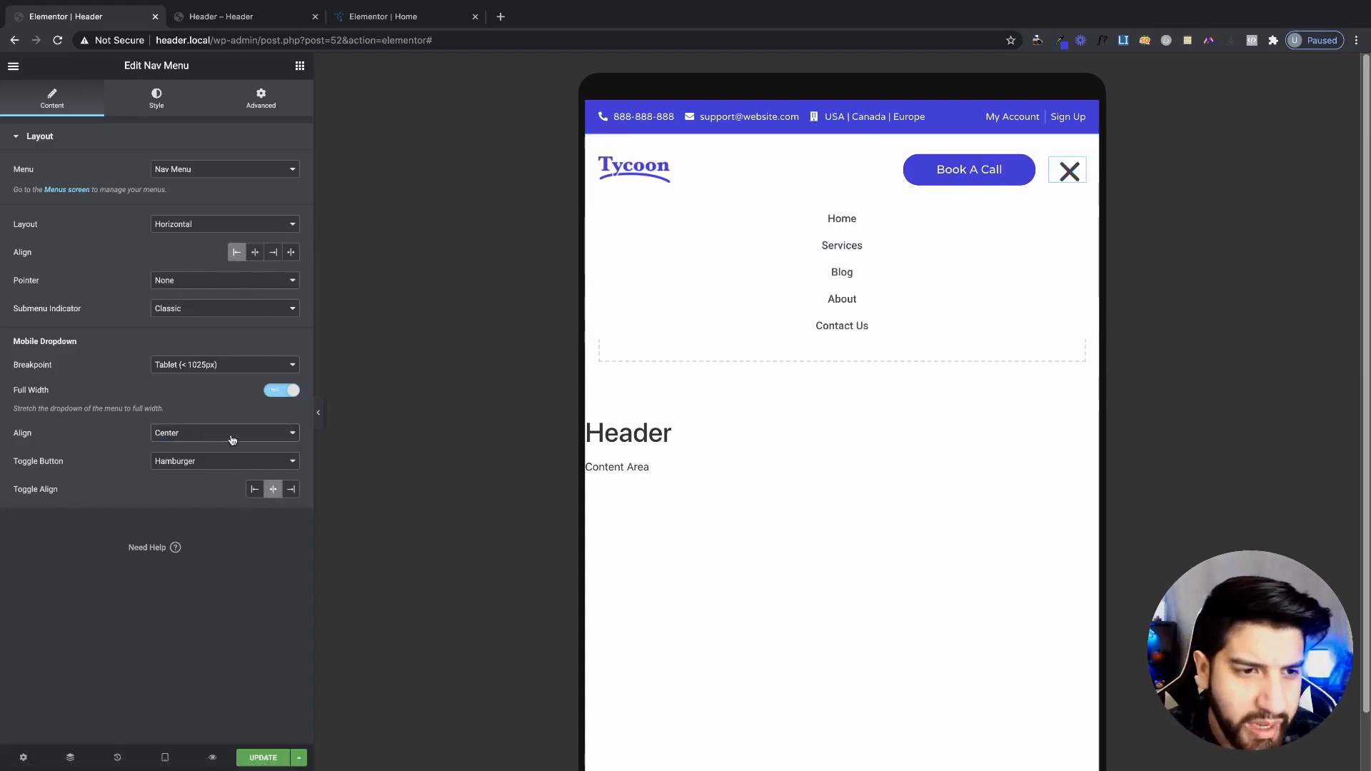
click(229, 435)
click(229, 421)
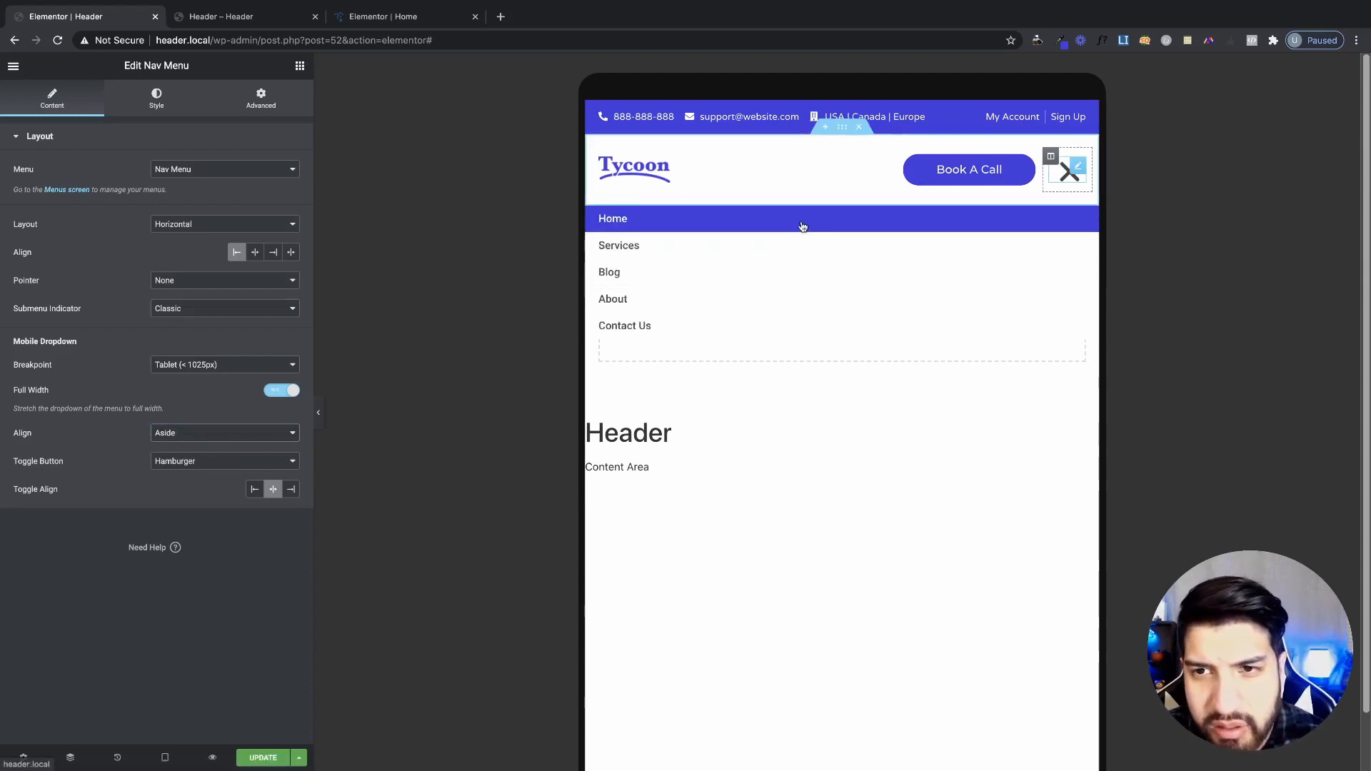
- Set the dropdown's horizontal padding to 23, vertical padding to 8 and distance to -15, and update the header
click(157, 98)
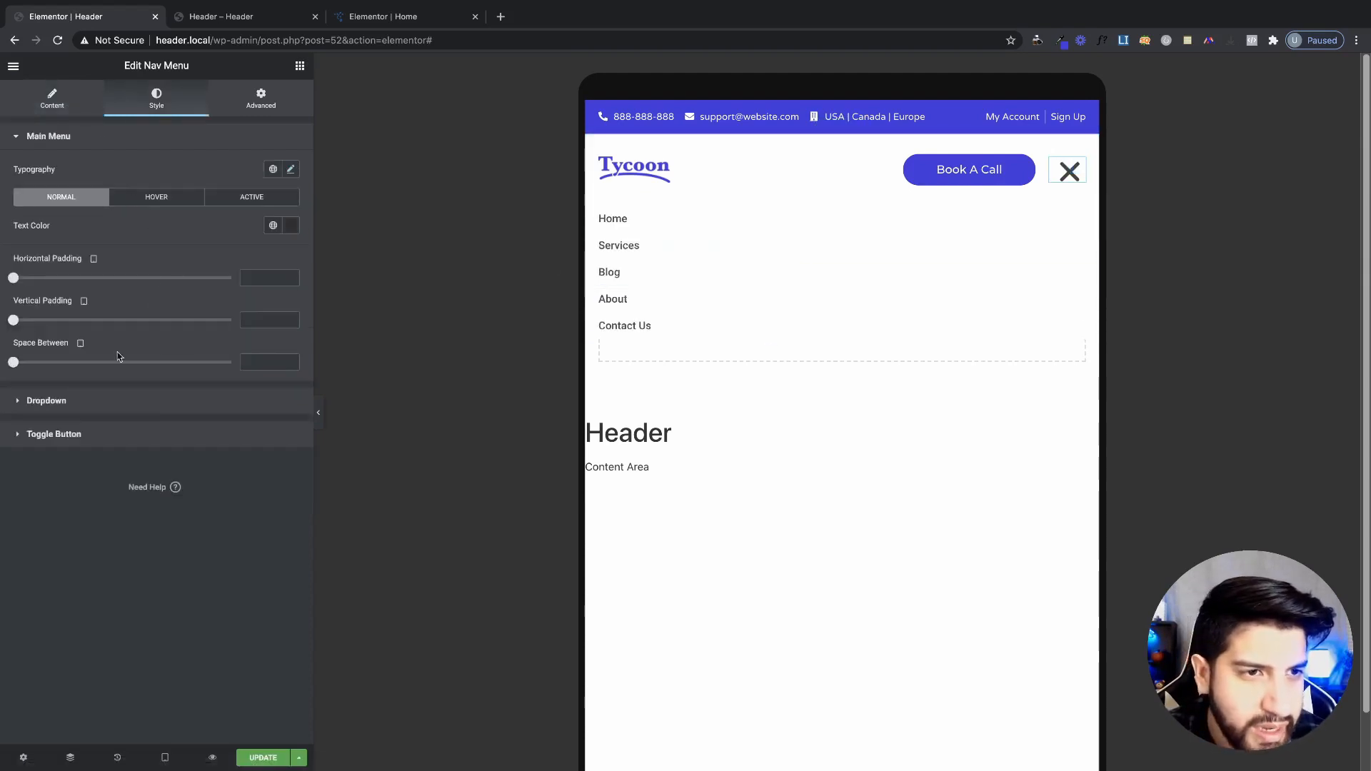
click(118, 401)
scroll(115, 398, down, 1)
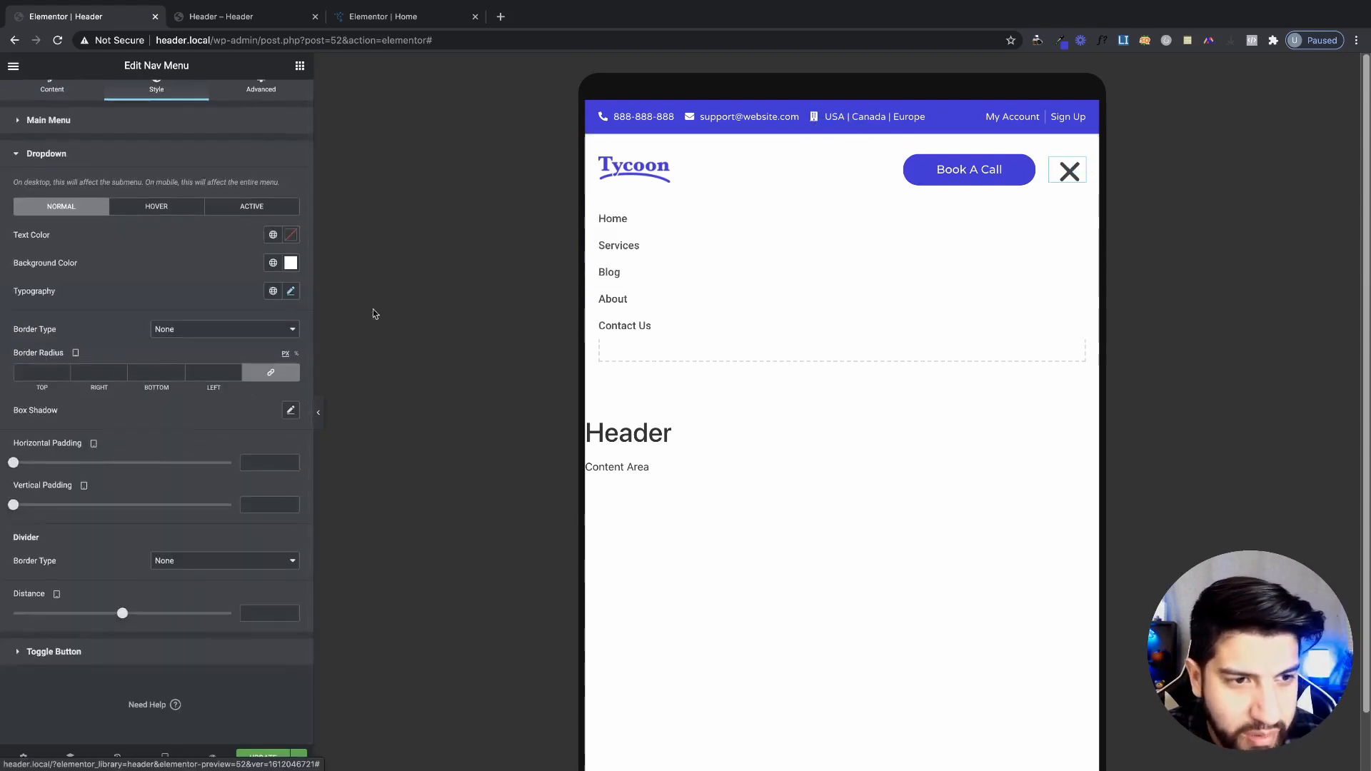
drag(13, 464, 63, 464)
drag(14, 506, 48, 514)
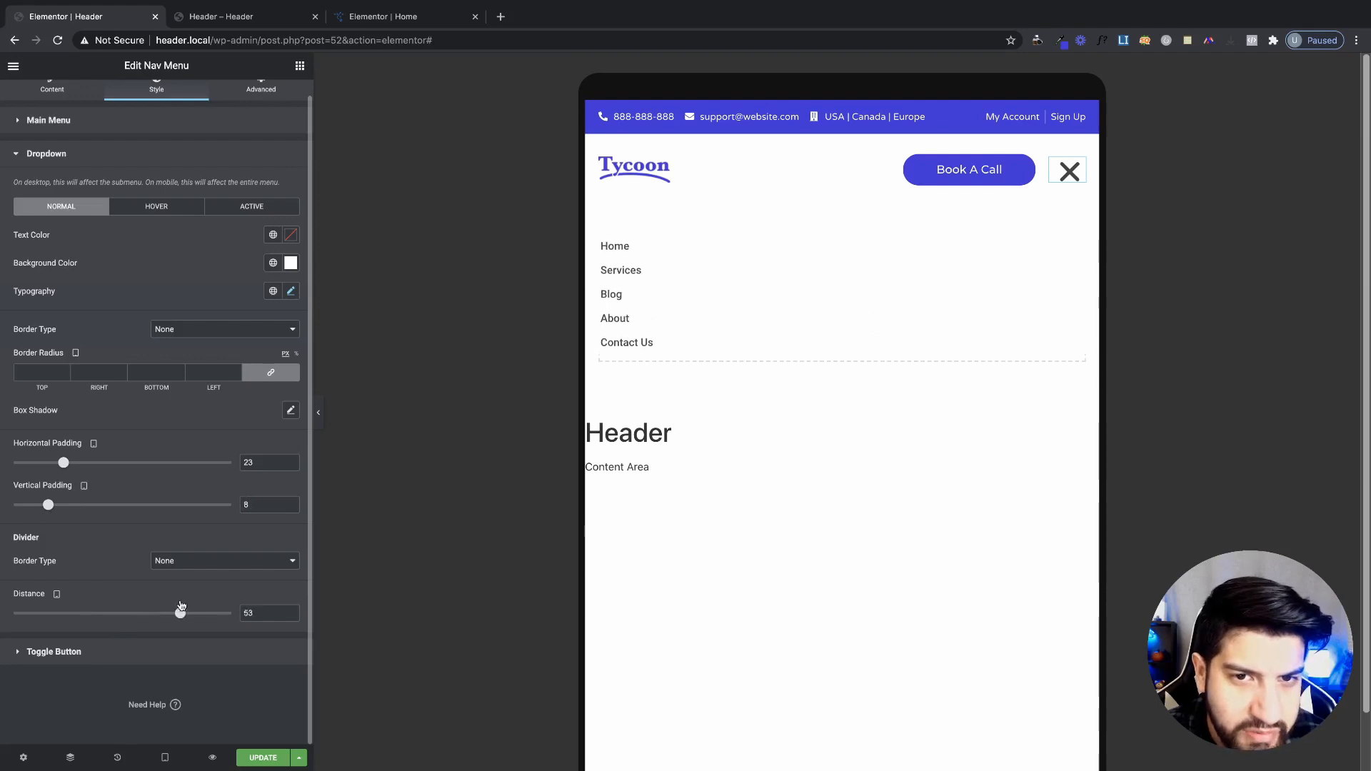
drag(169, 598, 104, 594)
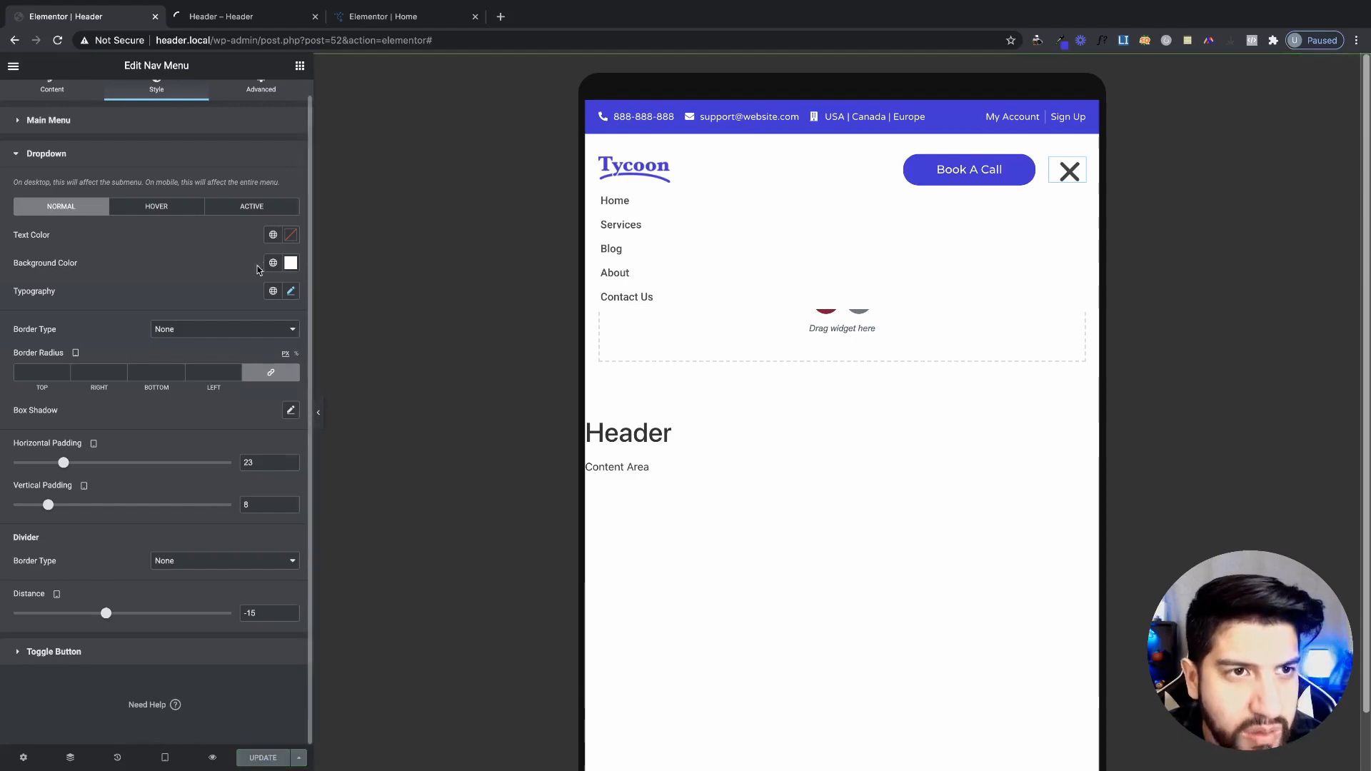
- In the browser preview, go to the home page through the logo and toggle the hamburger menu to examine the dropdown over the page
click(228, 18)
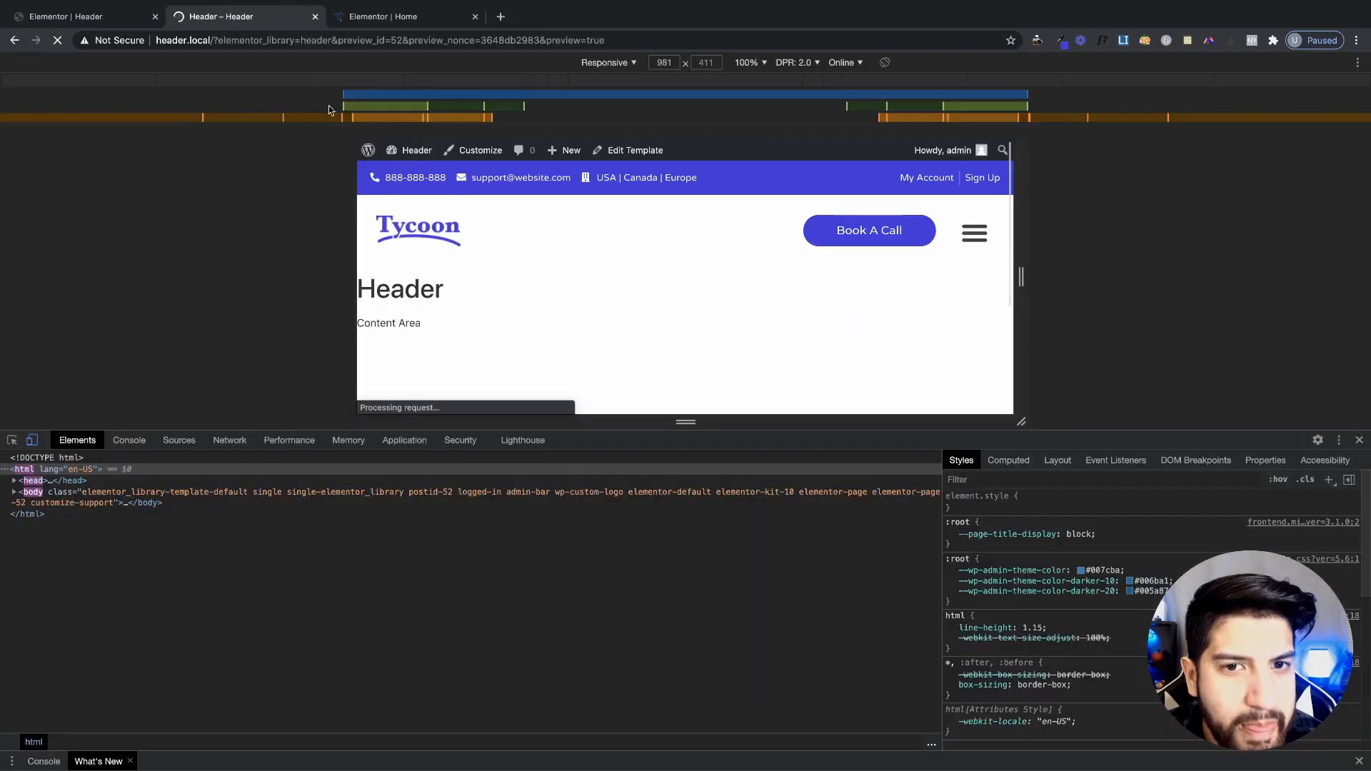
click(973, 233)
click(974, 233)
click(428, 230)
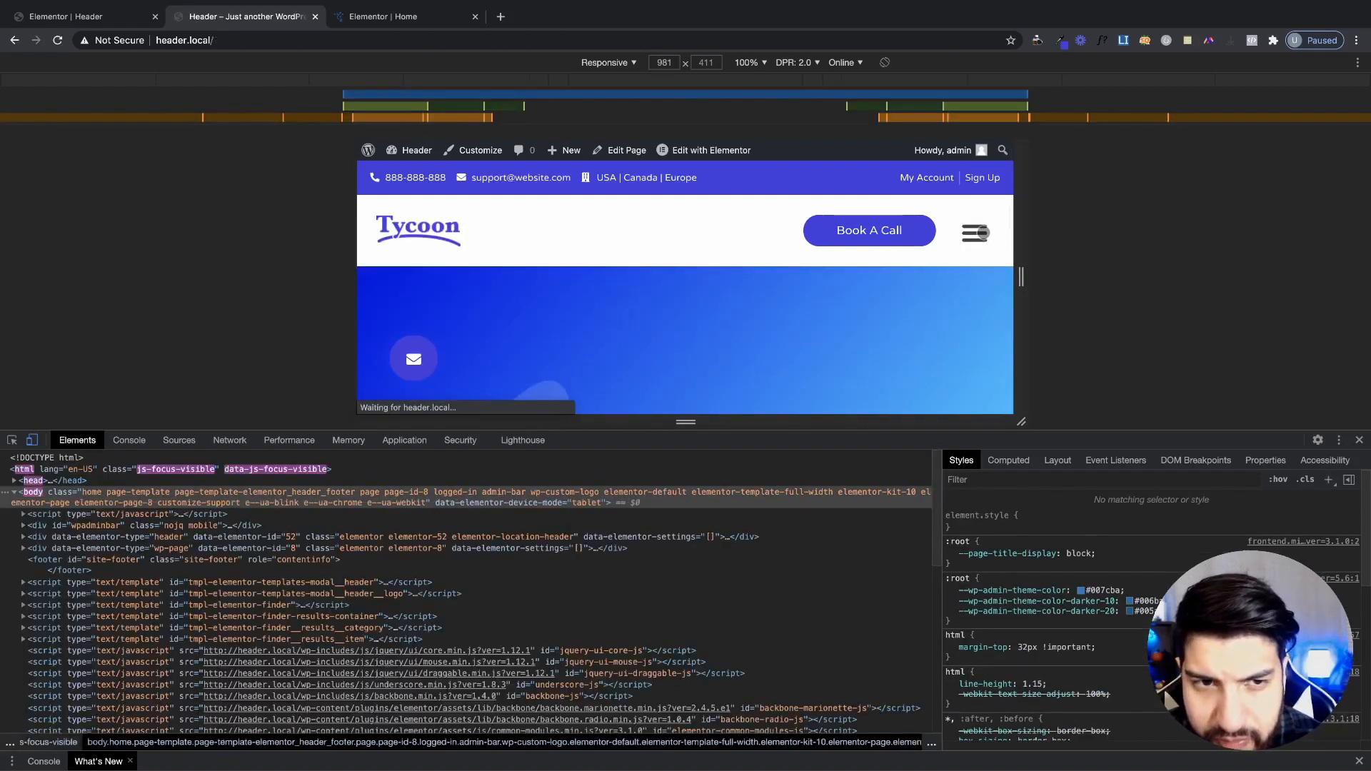
click(983, 232)
click(983, 232)
click(980, 233)
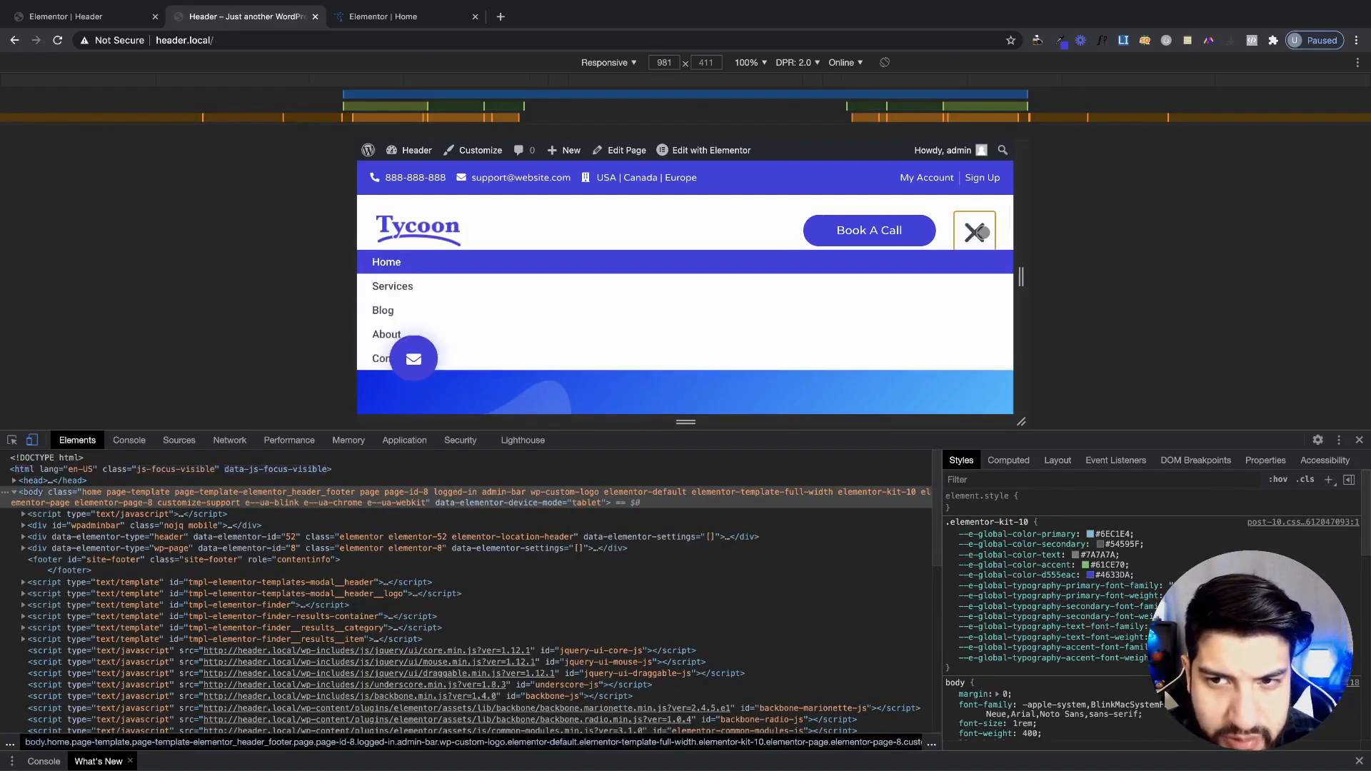
click(977, 233)
click(976, 234)
click(975, 233)
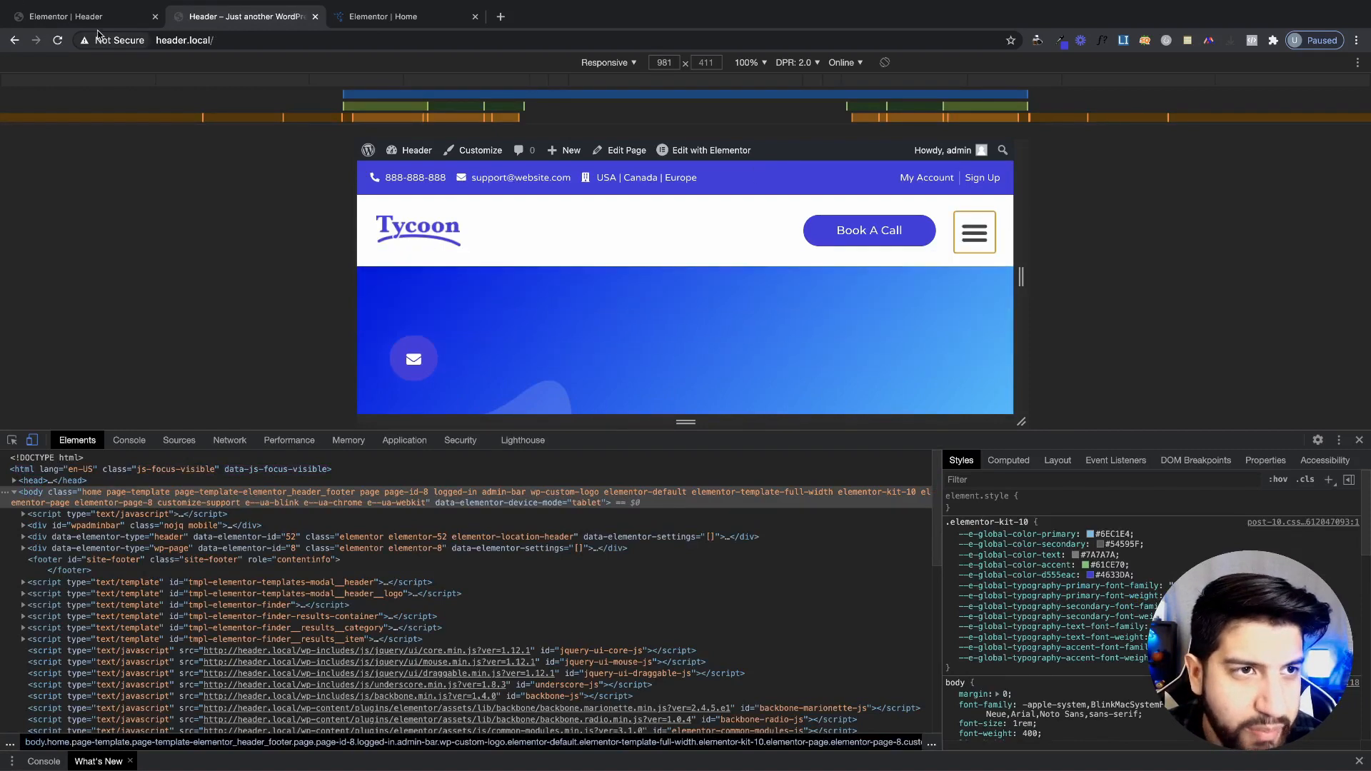
- Increase the dropdown's distance in the Elementor editor, update the header and reload its browser preview
click(66, 16)
drag(106, 612, 123, 613)
click(261, 758)
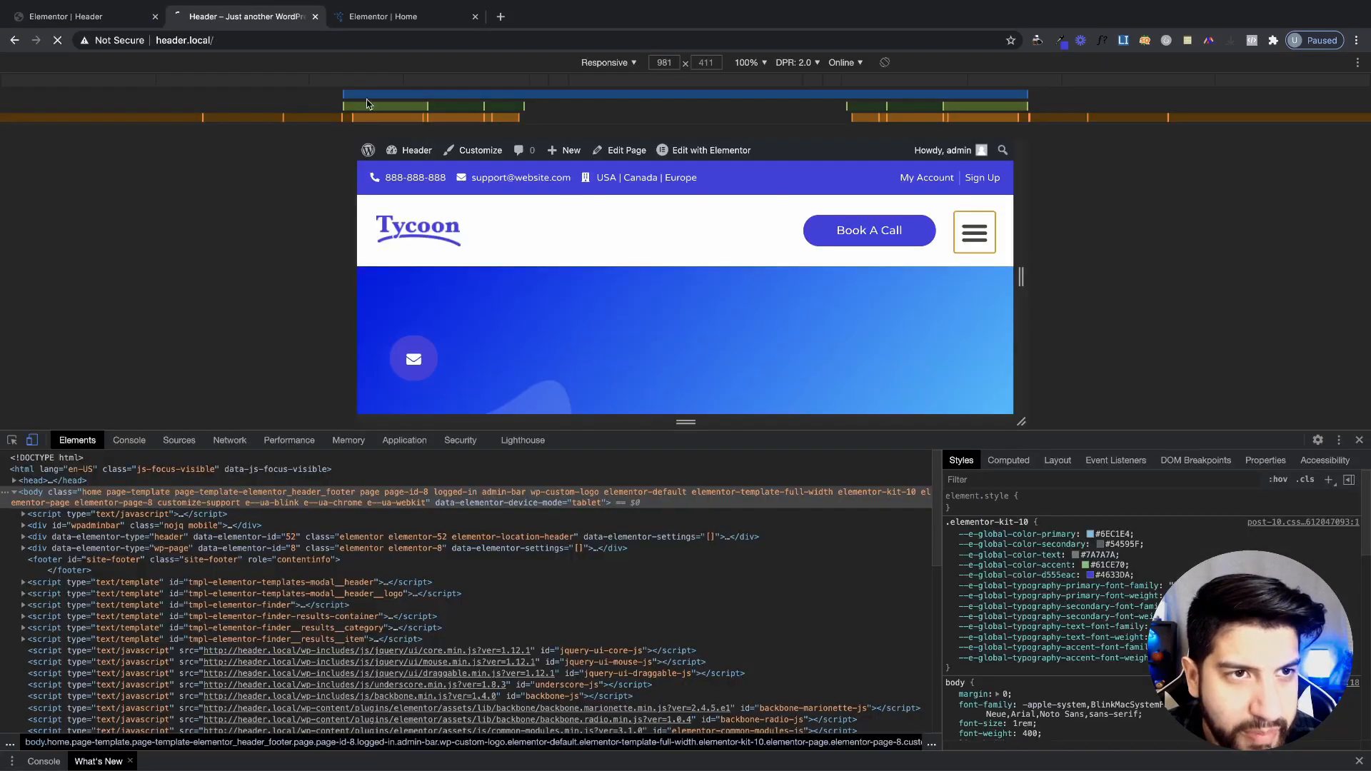
click(214, 16)
key(super+r)
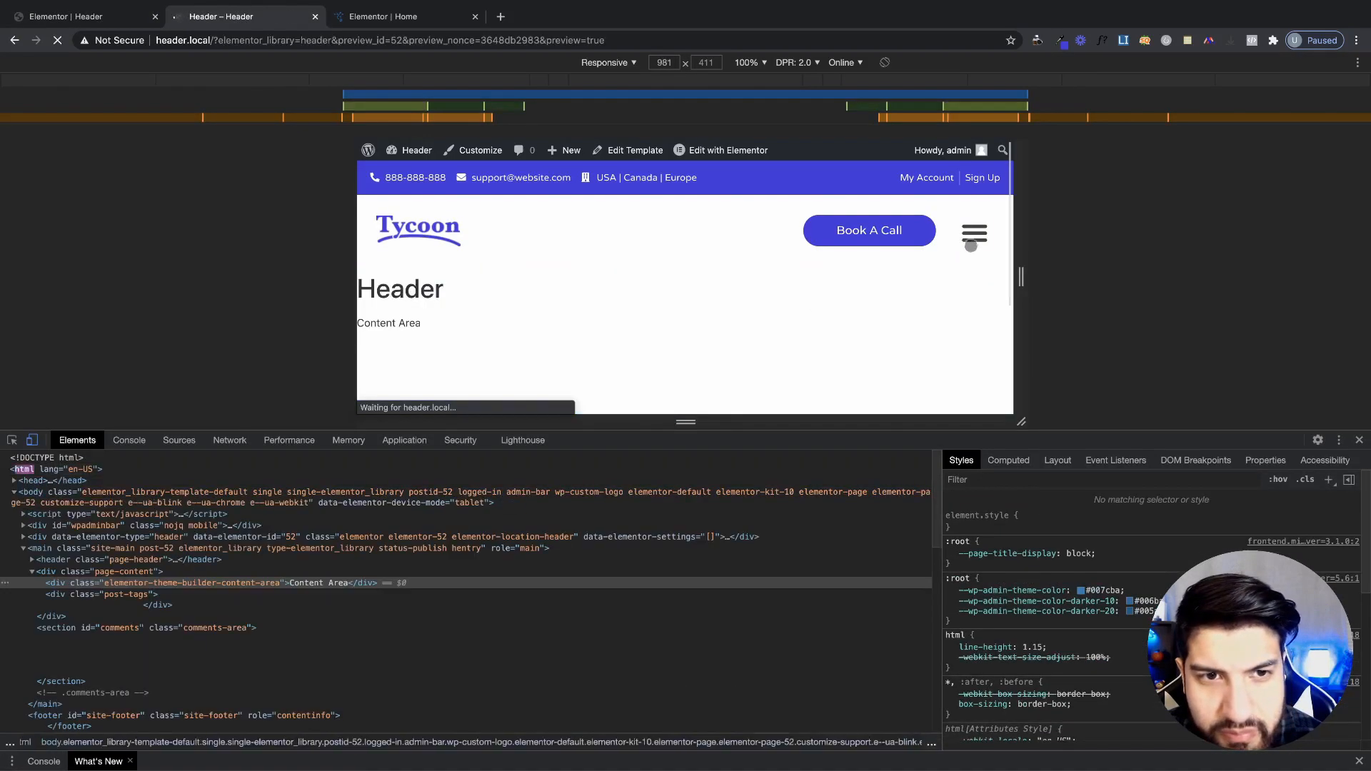
- Go to the site's home page through the logo and repeatedly open and close the hamburger menu to examine the dropdown's position
click(453, 239)
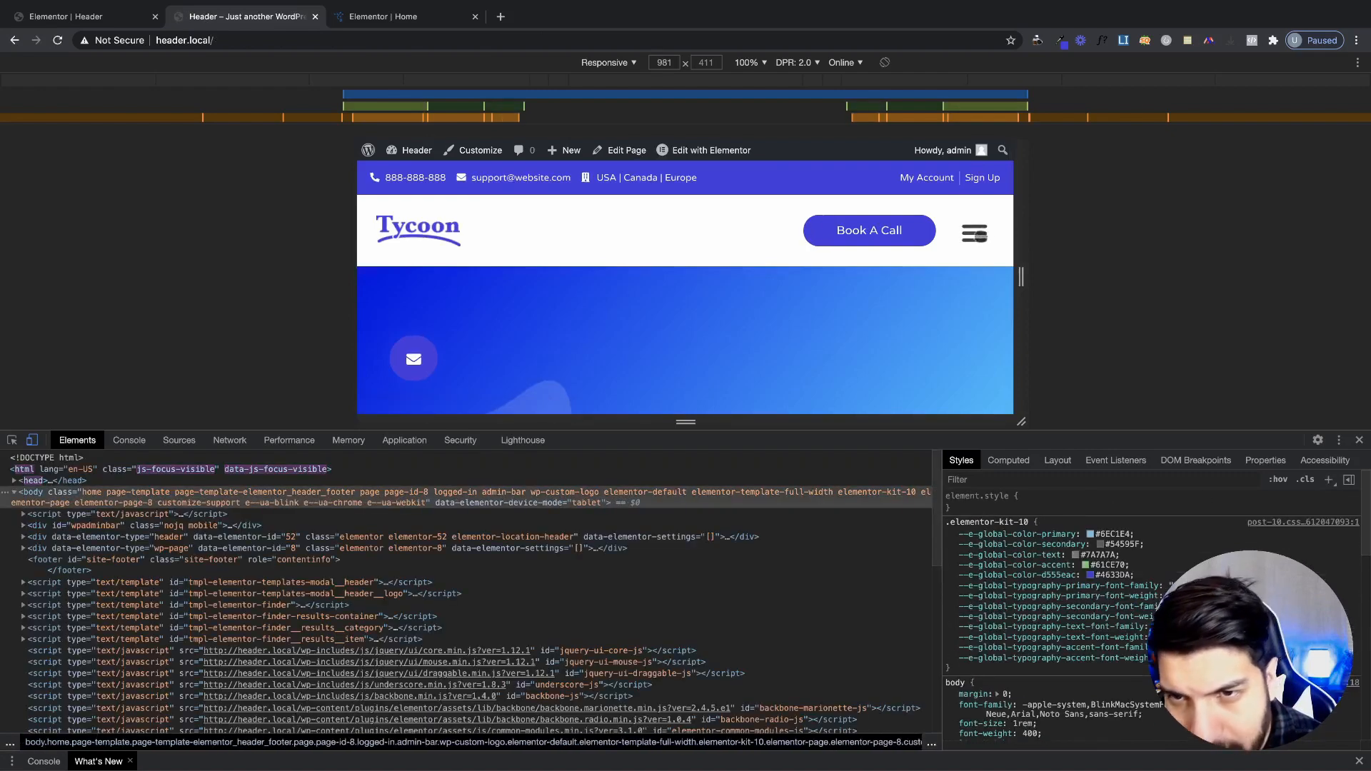
click(980, 233)
click(979, 233)
click(975, 234)
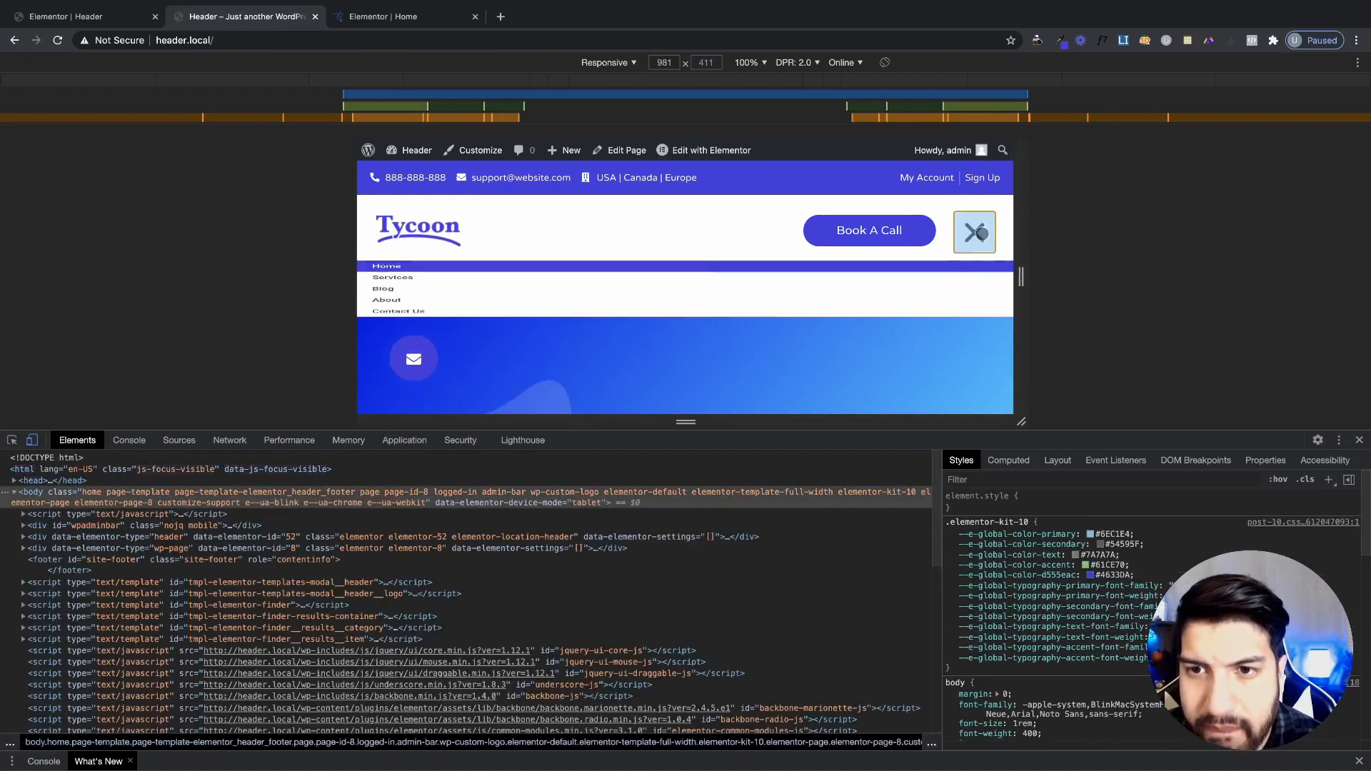
click(970, 238)
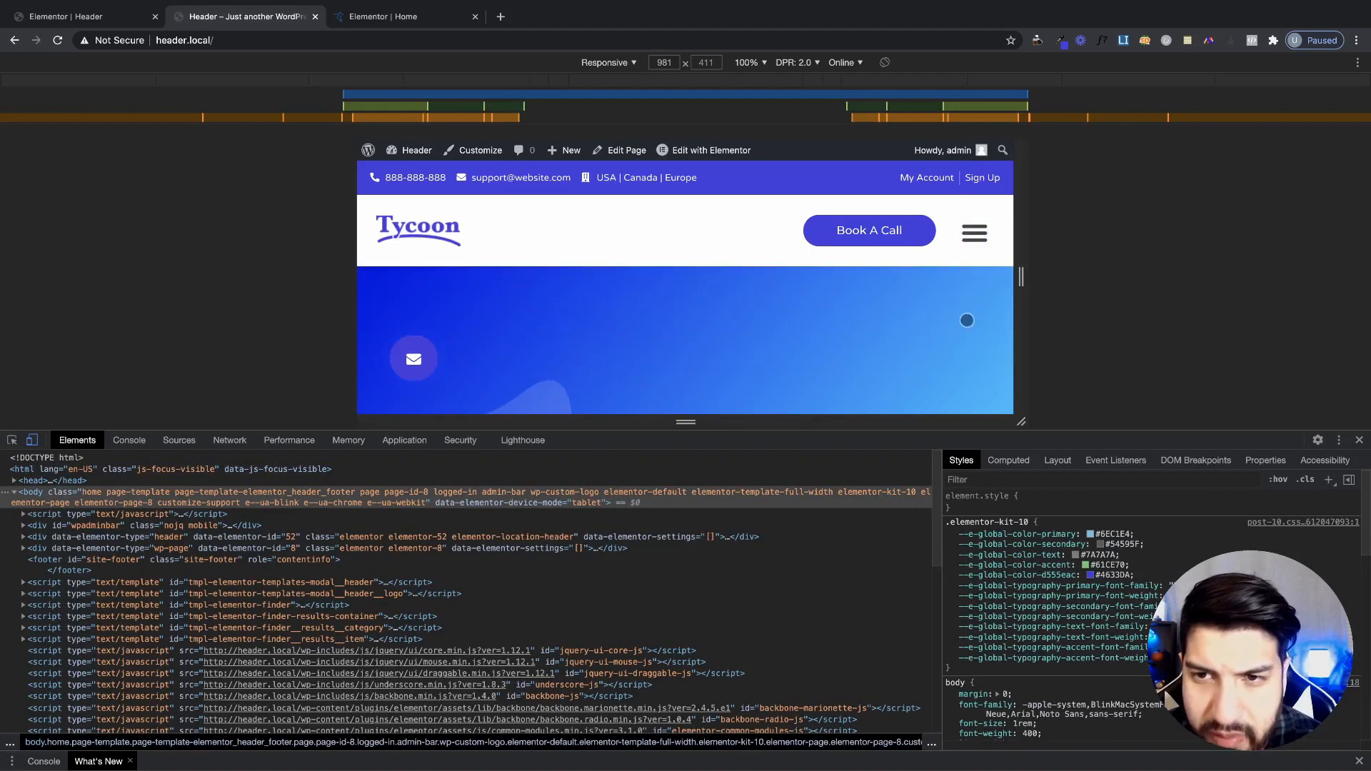
click(974, 233)
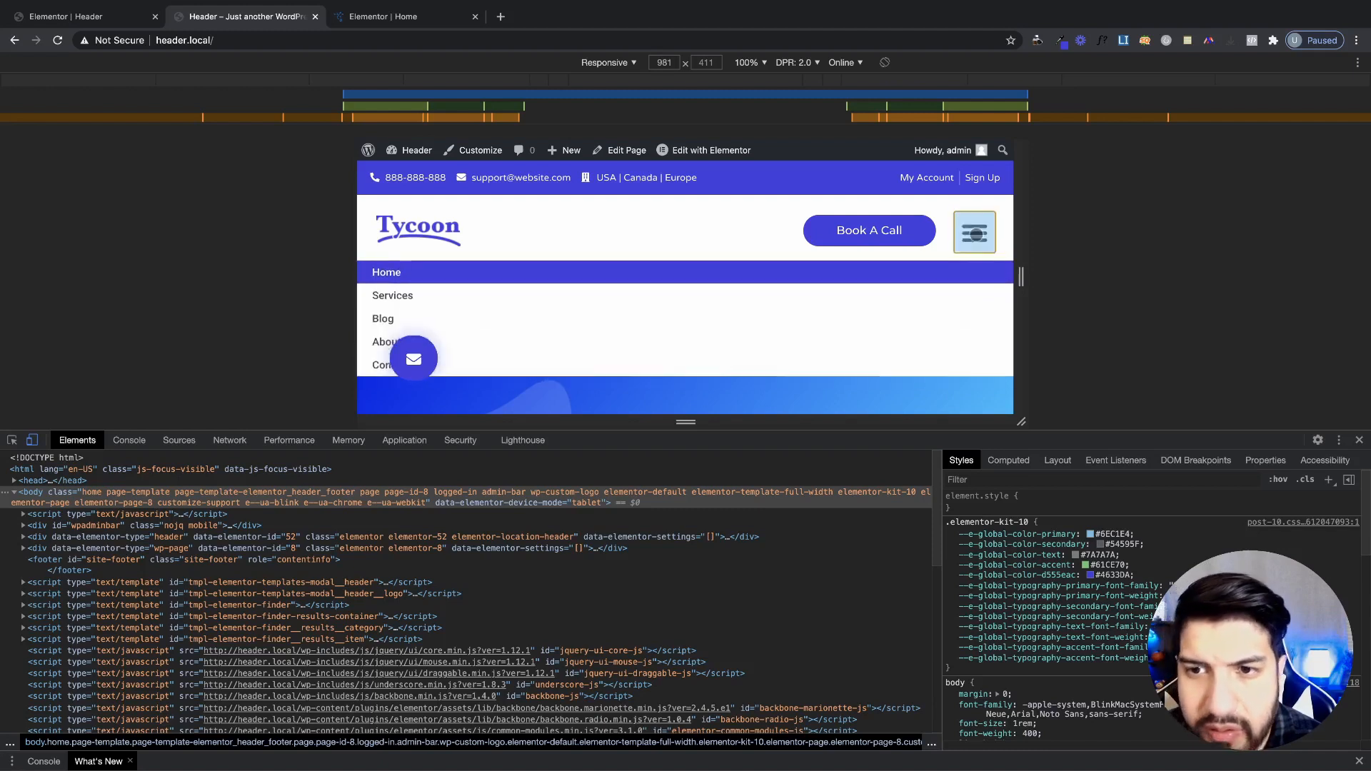
click(974, 232)
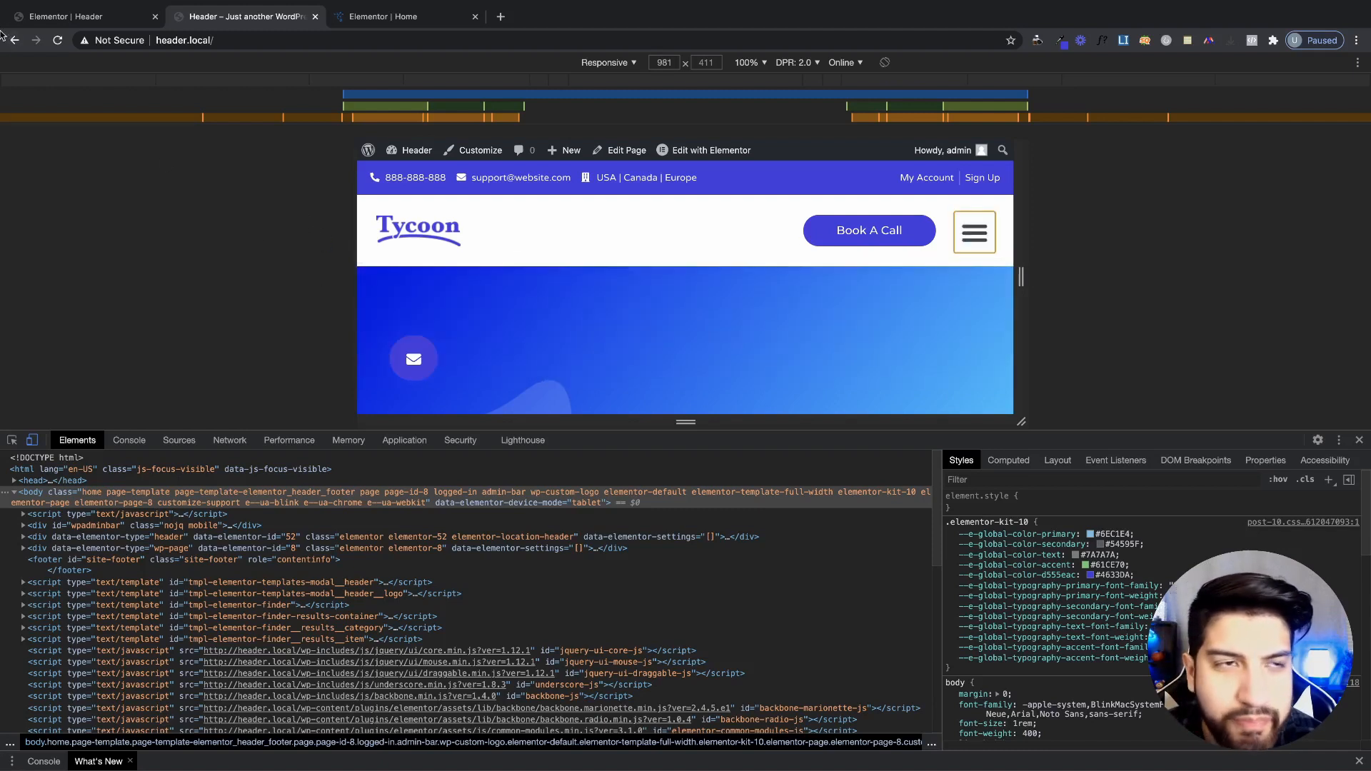
- In the Elementor editor, close the dropdown, set the nav menu's tablet bottom margin to -5 and update the header
click(104, 16)
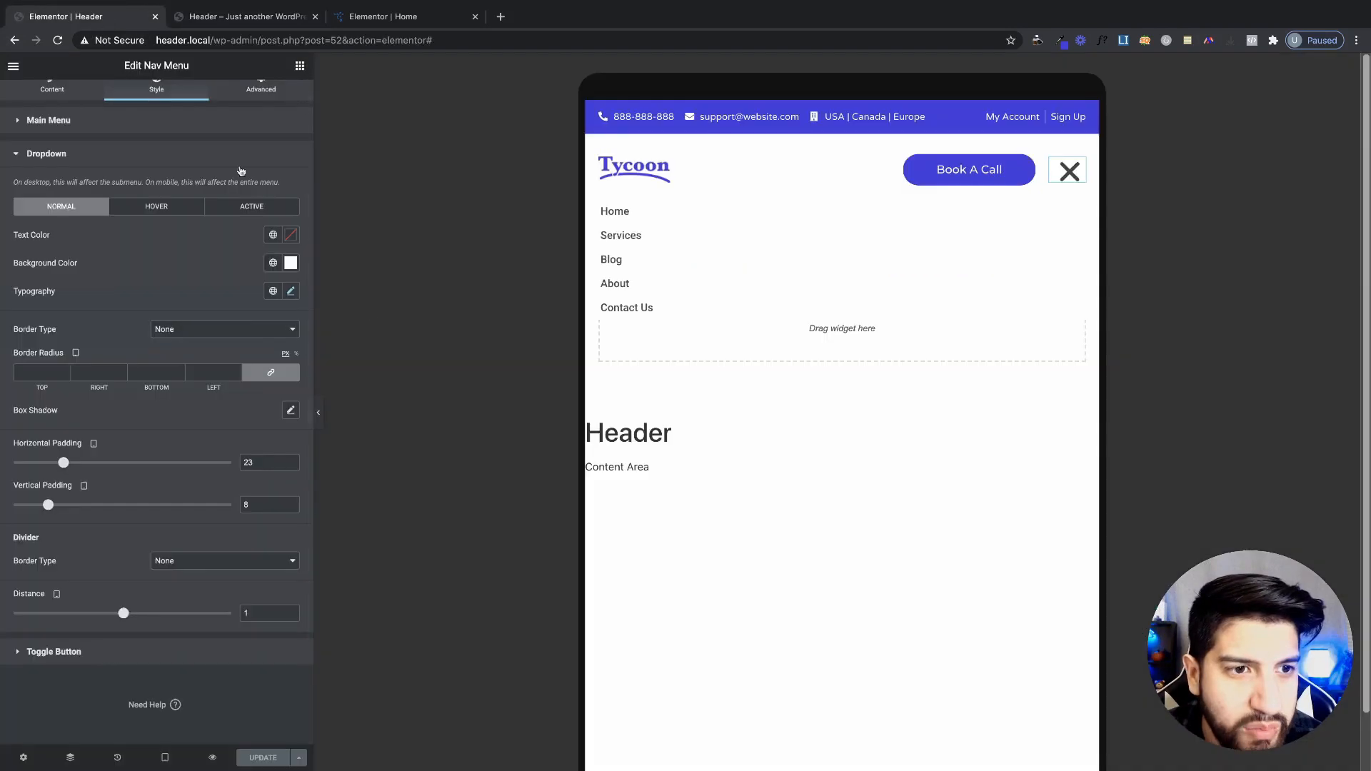
scroll(268, 152, up, 1)
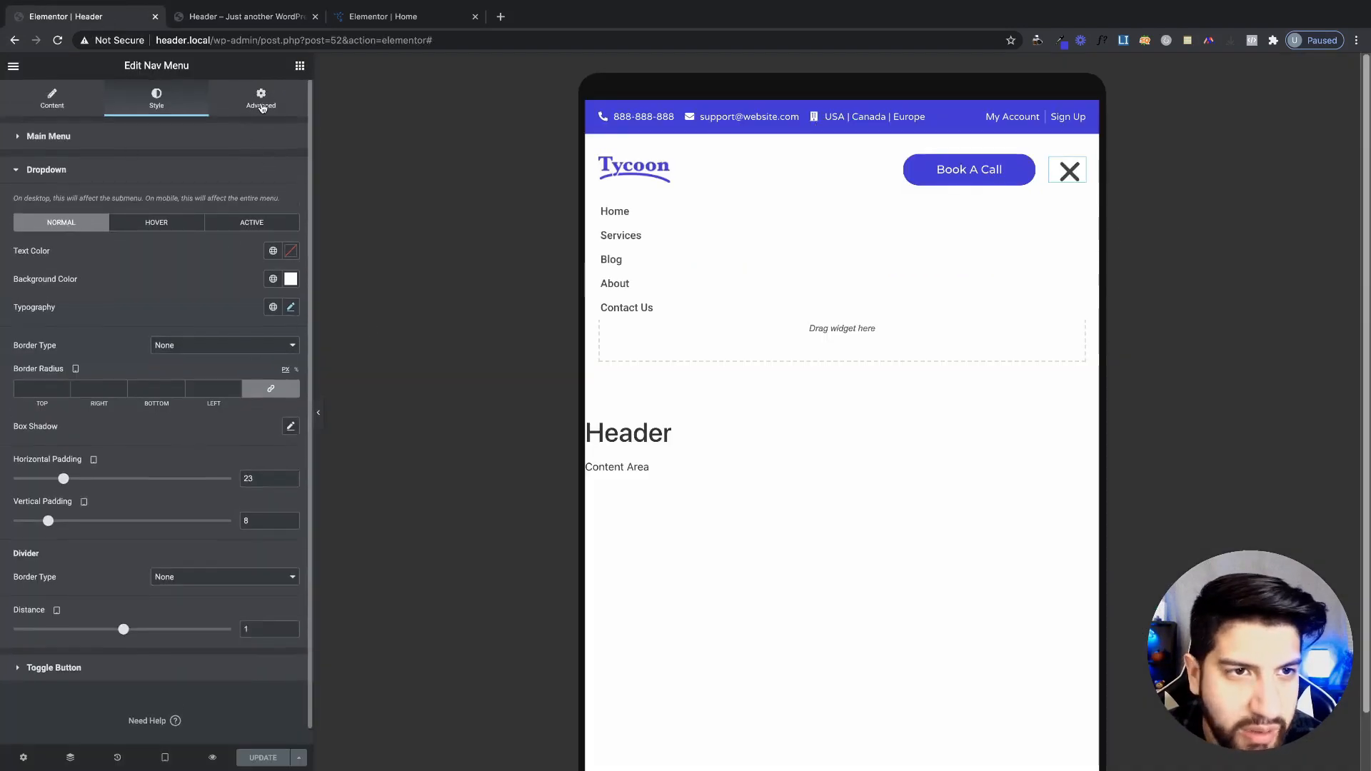
click(261, 98)
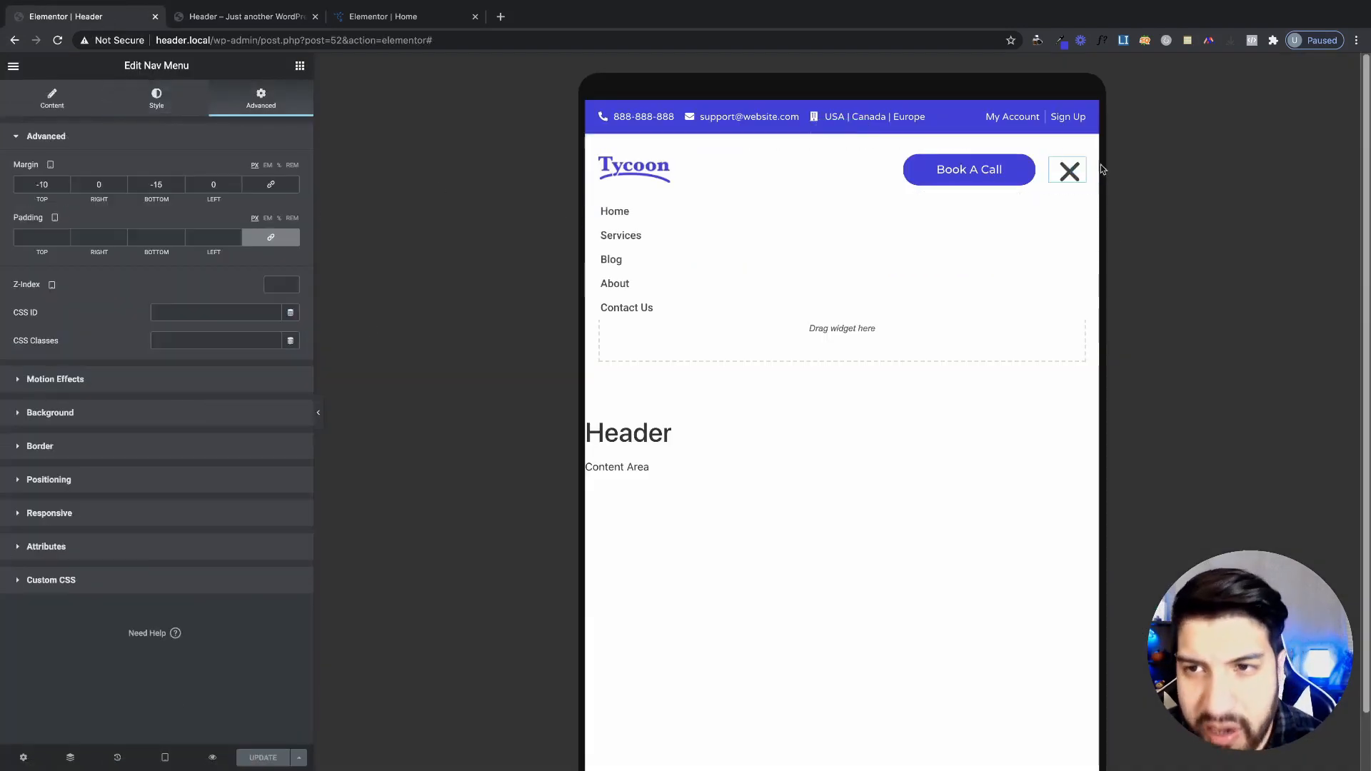
click(1069, 171)
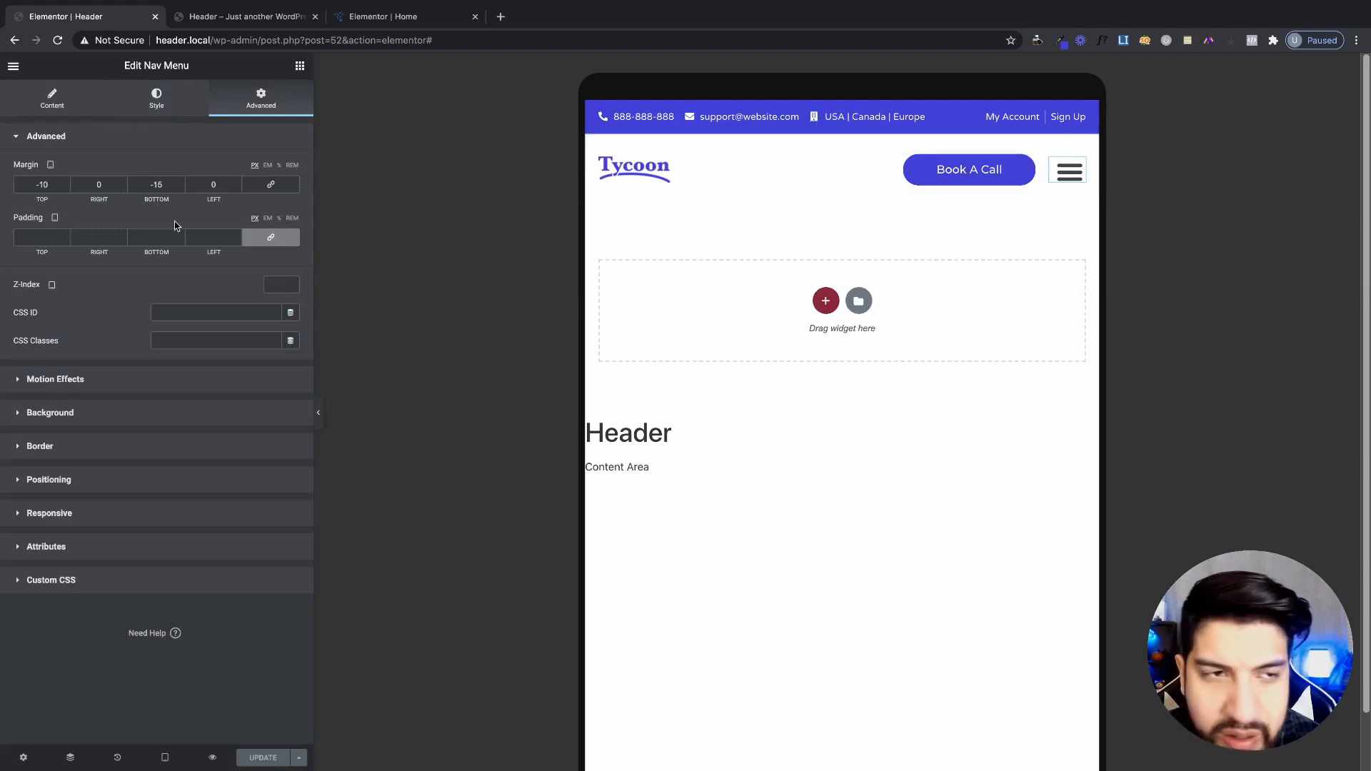
click(165, 186)
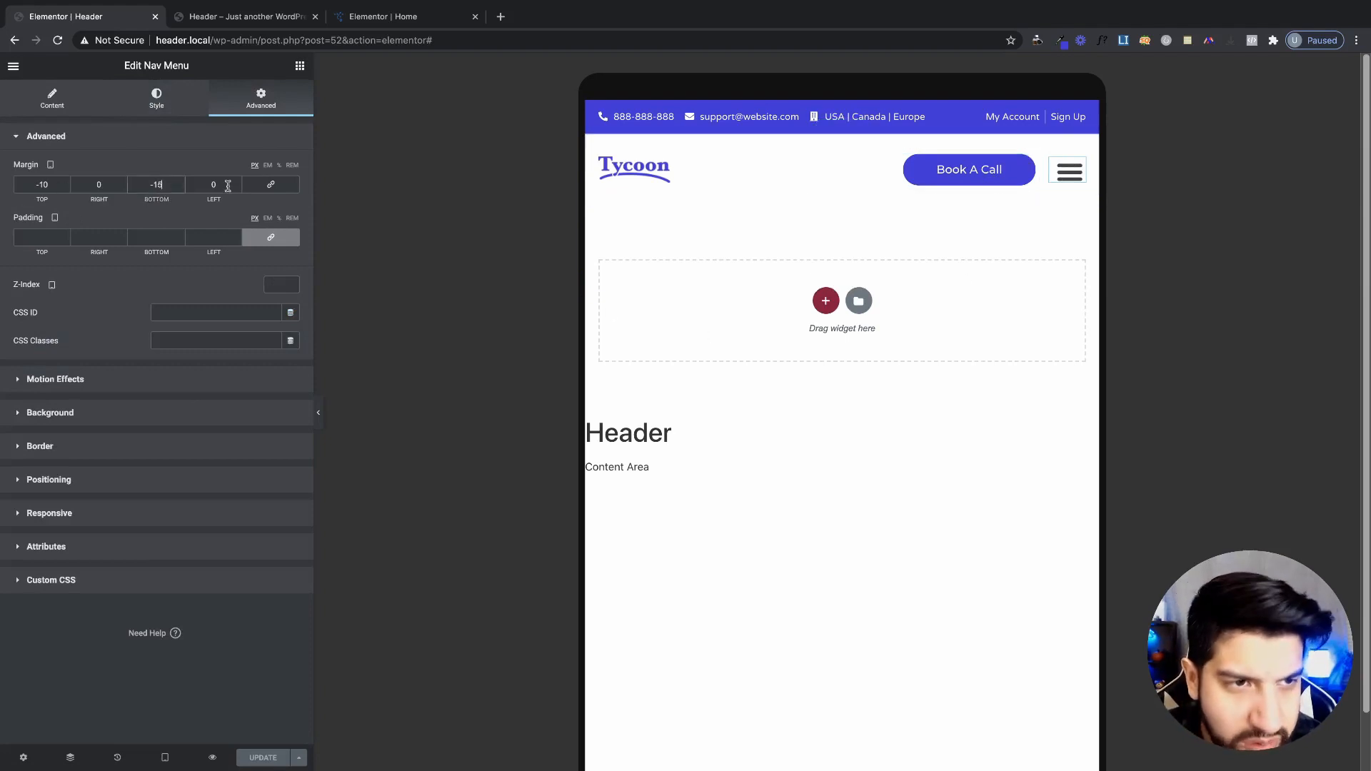
key(BackSpace)
text(3)
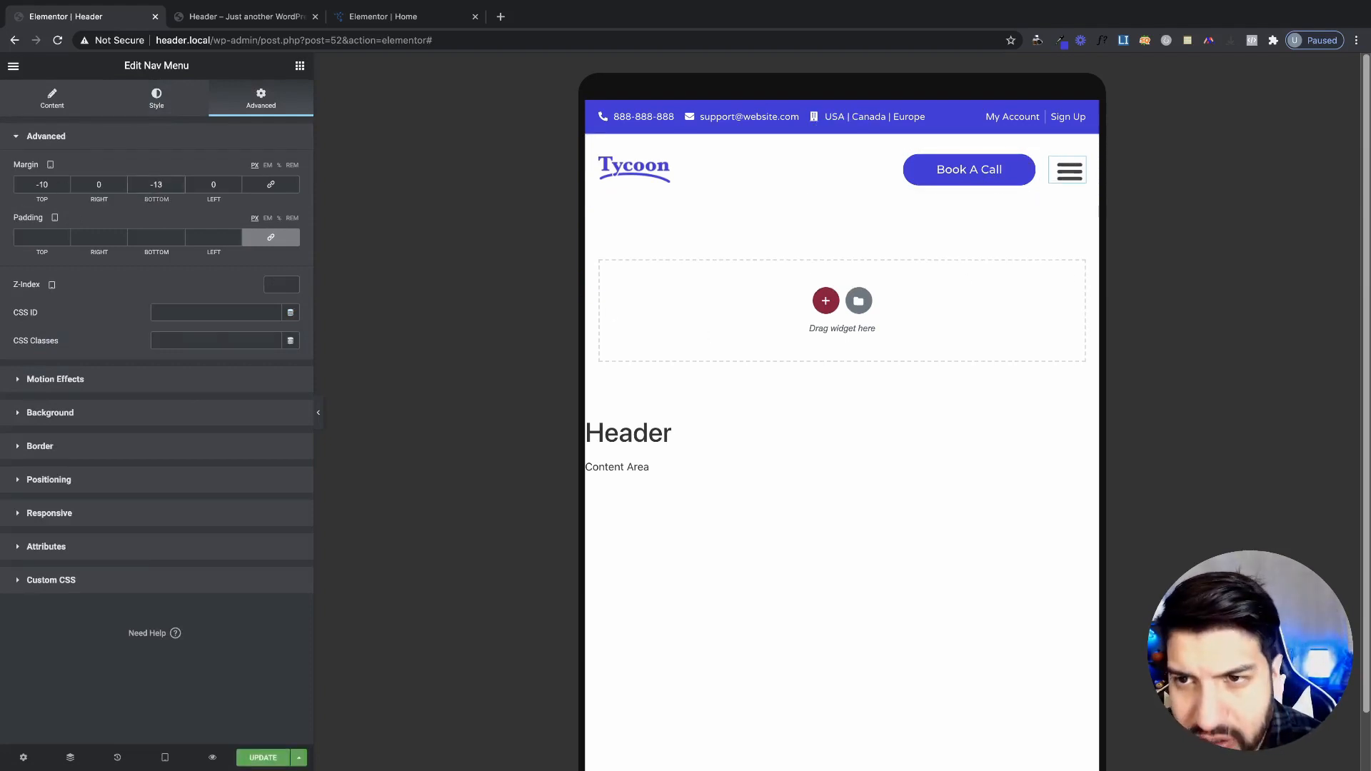
key(BackSpace)
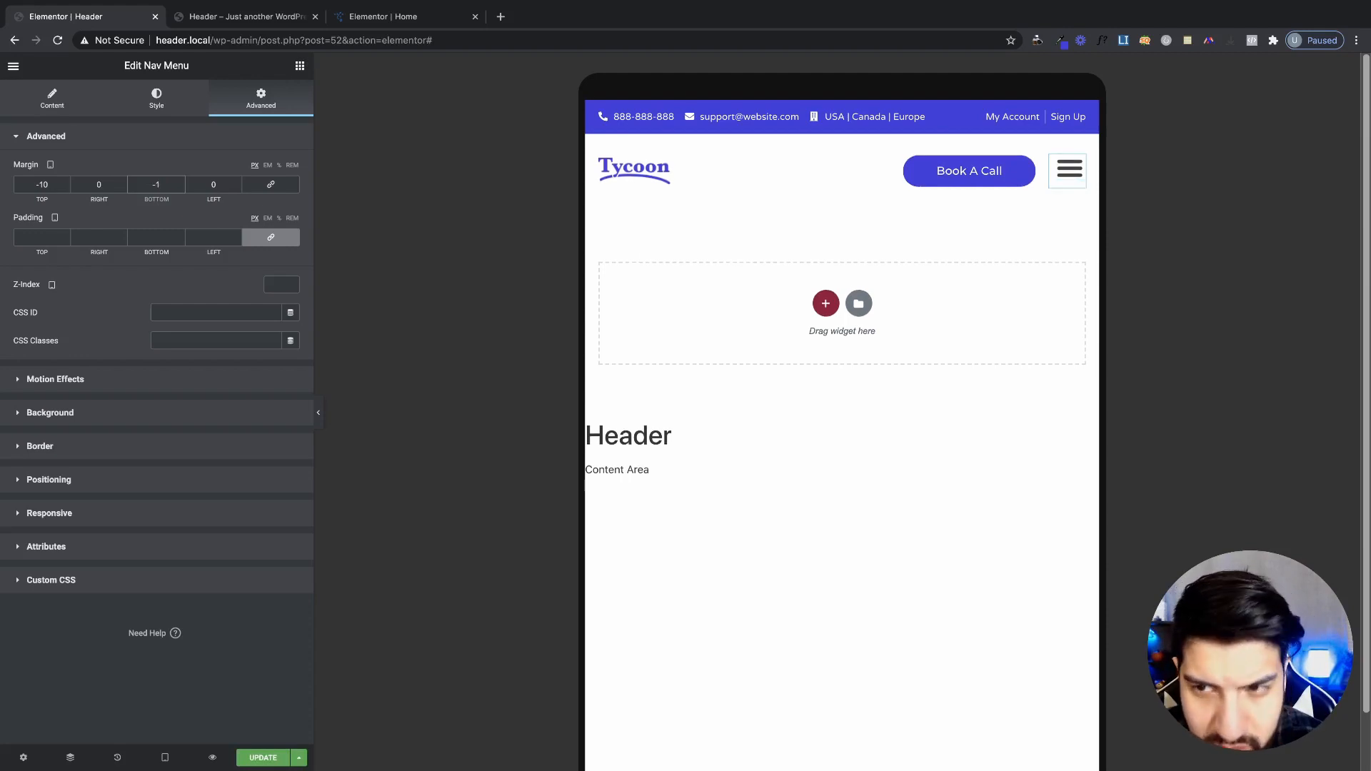
text(0)
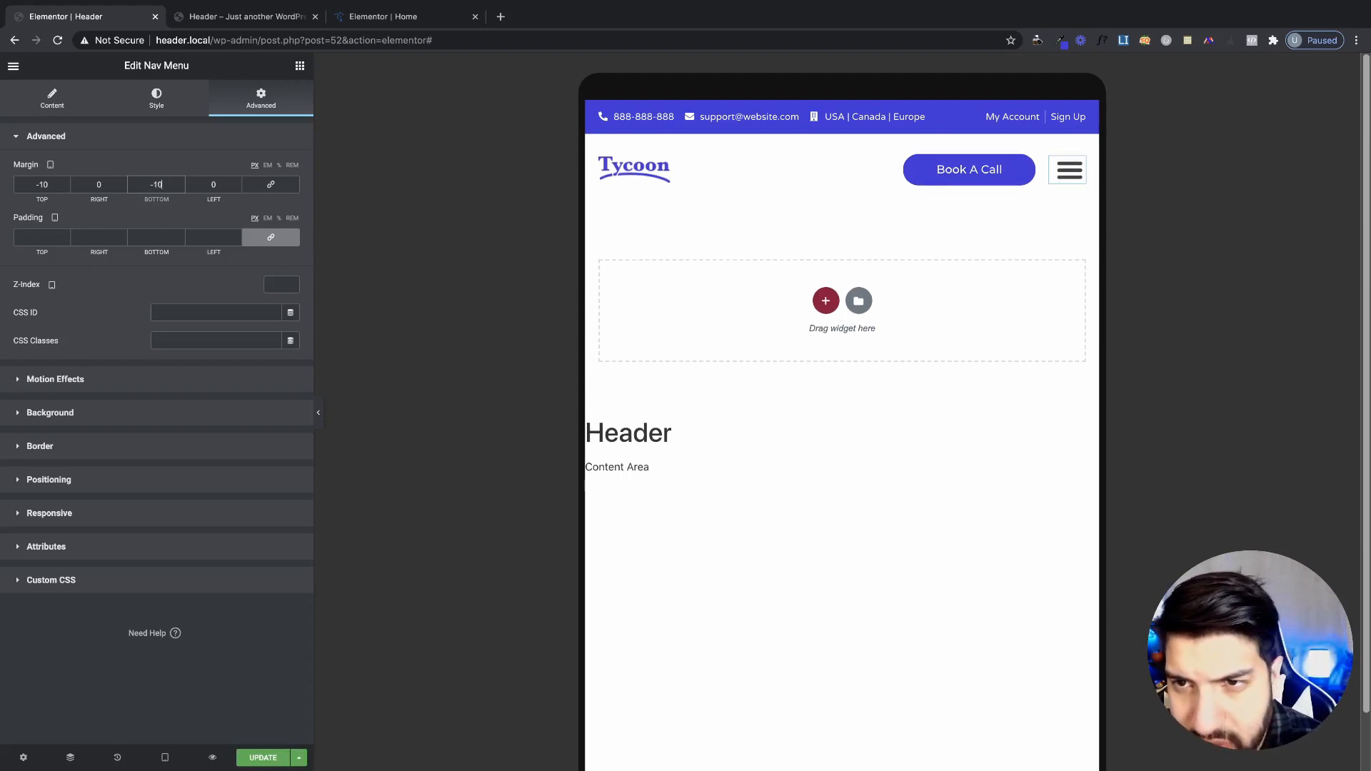
key(BackSpace)
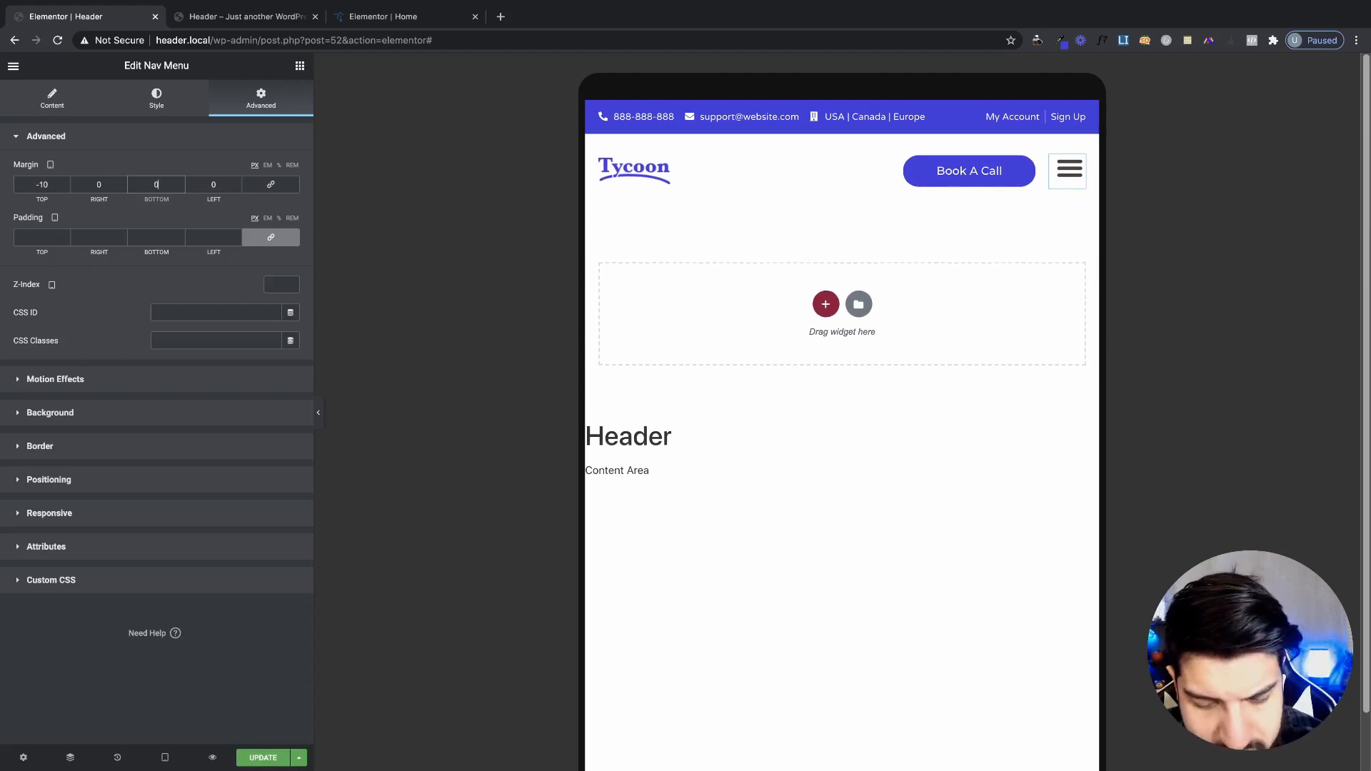
text(6)
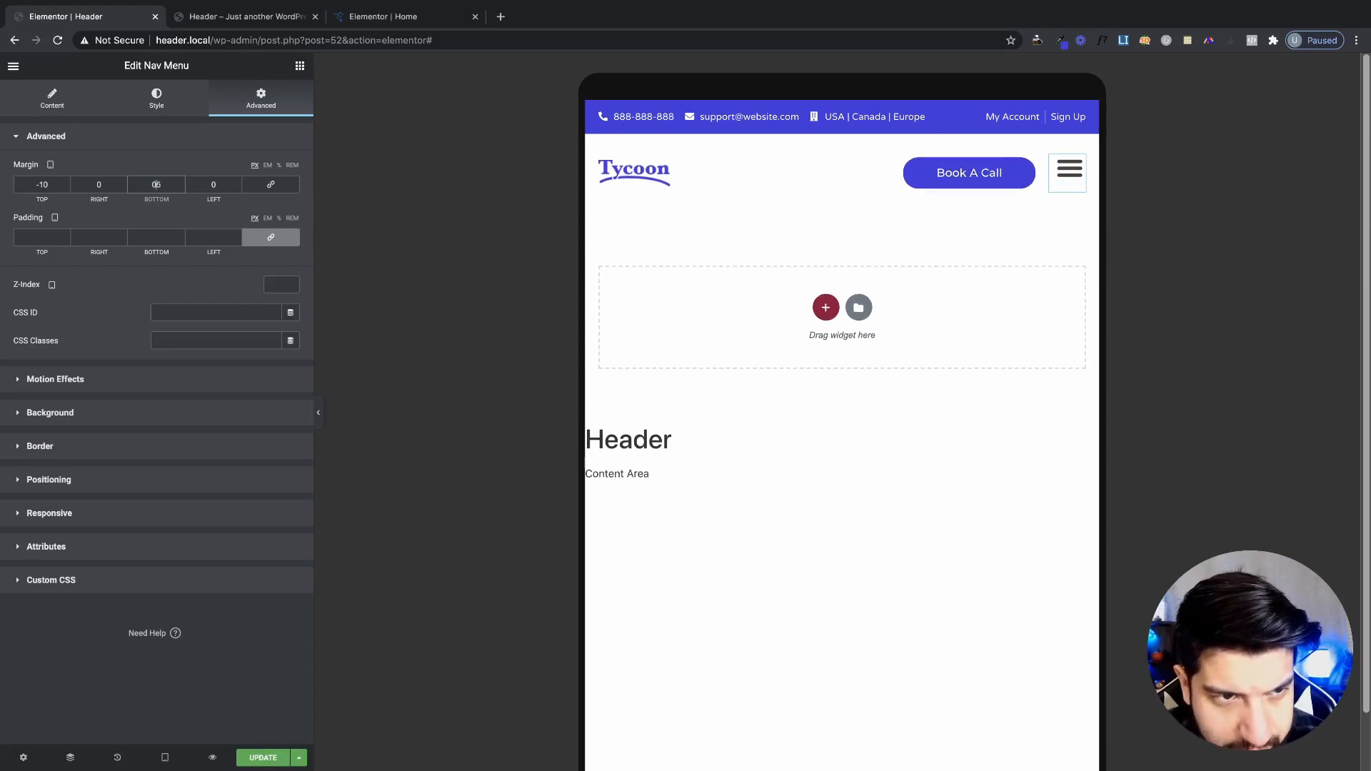
text(-)
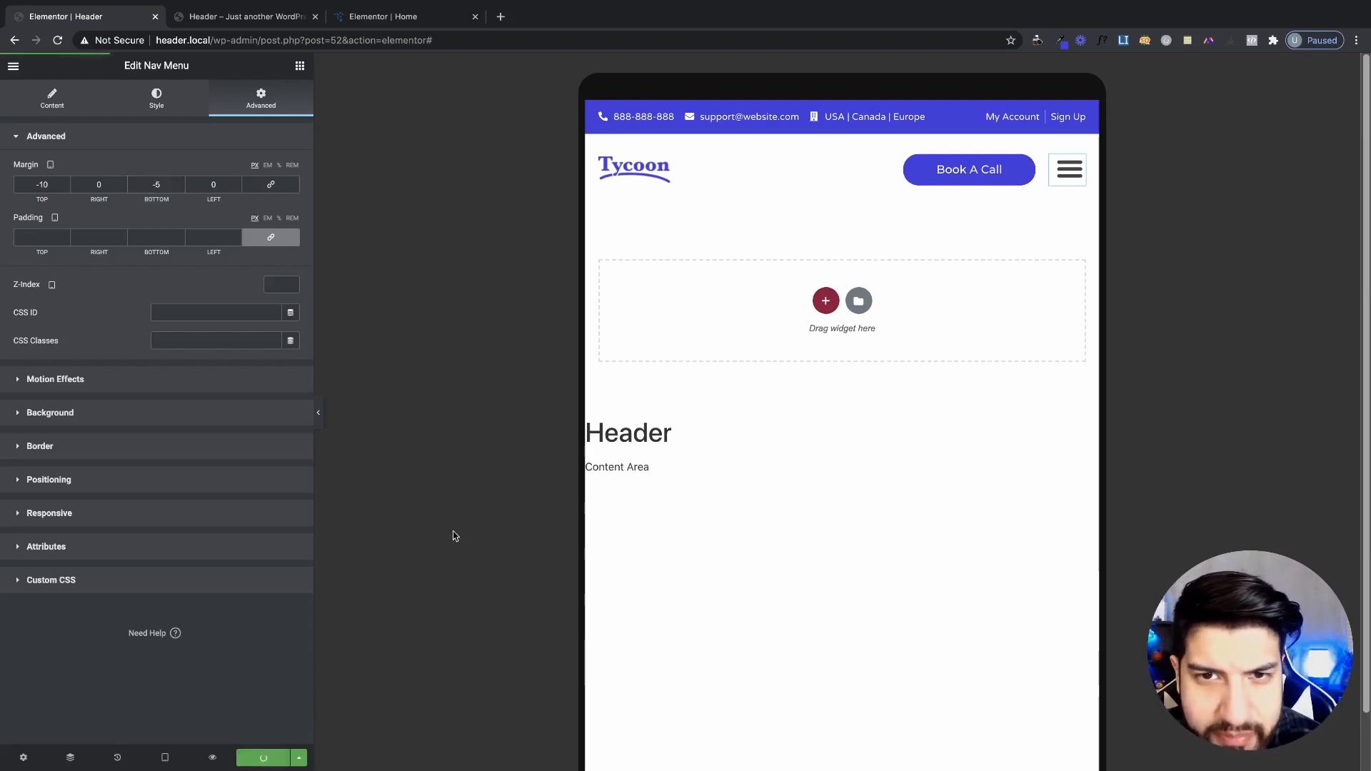
- Return to the browser preview of the header and toggle the hamburger menu to check its vertical alignment
click(206, 24)
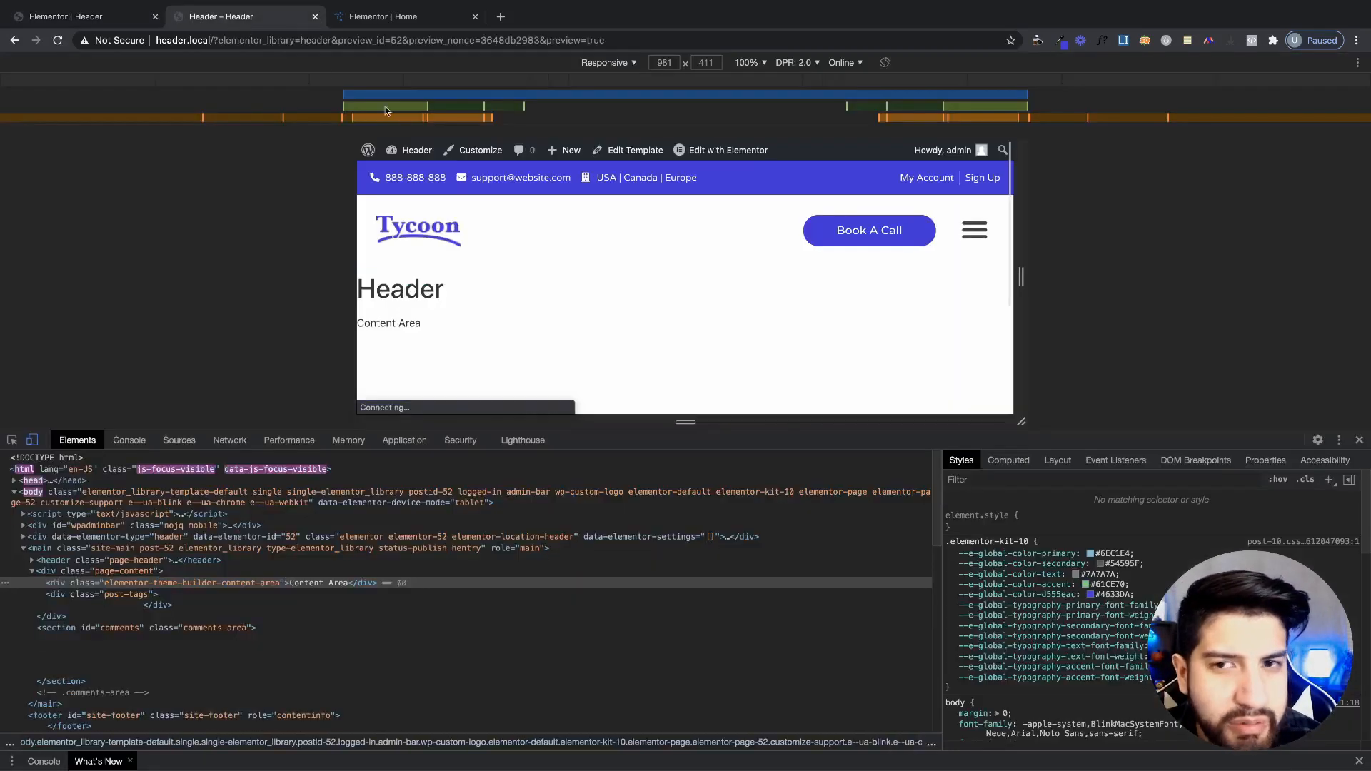
click(975, 228)
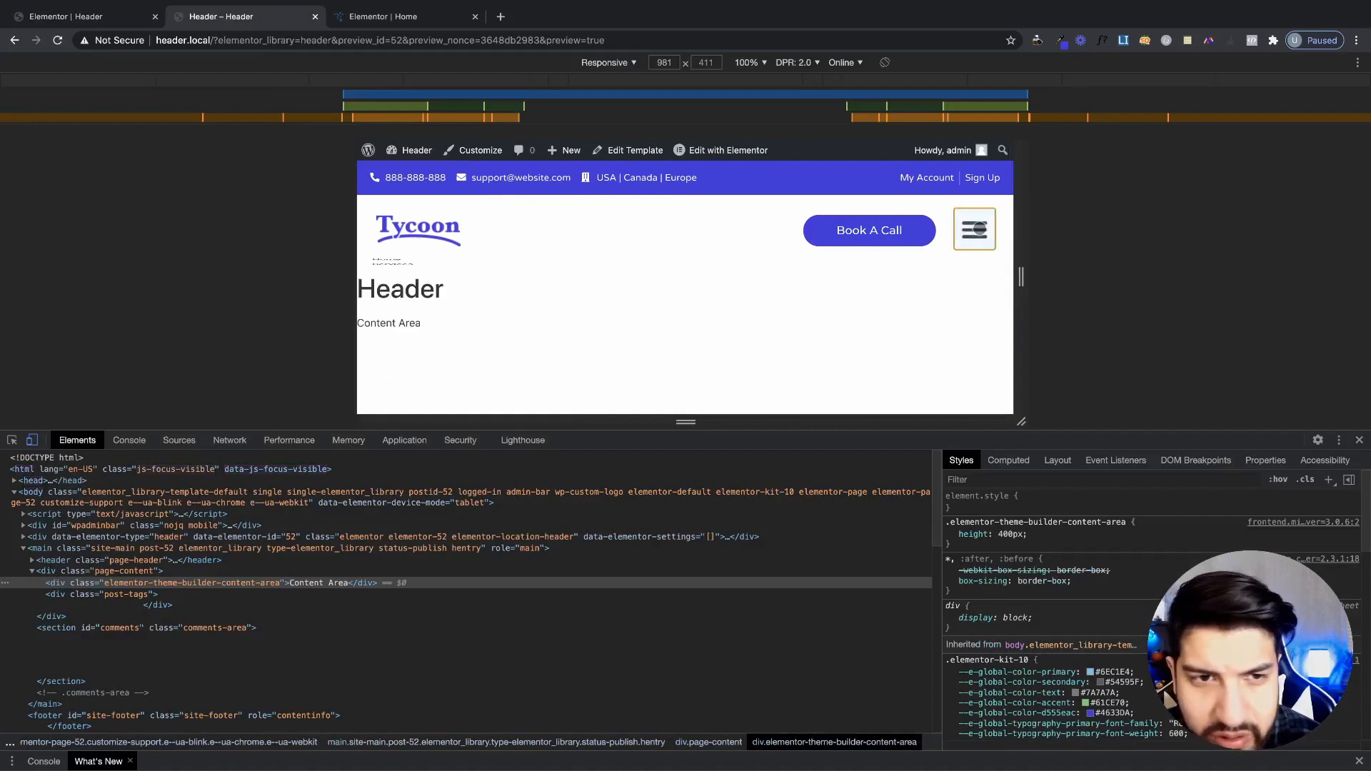
click(974, 228)
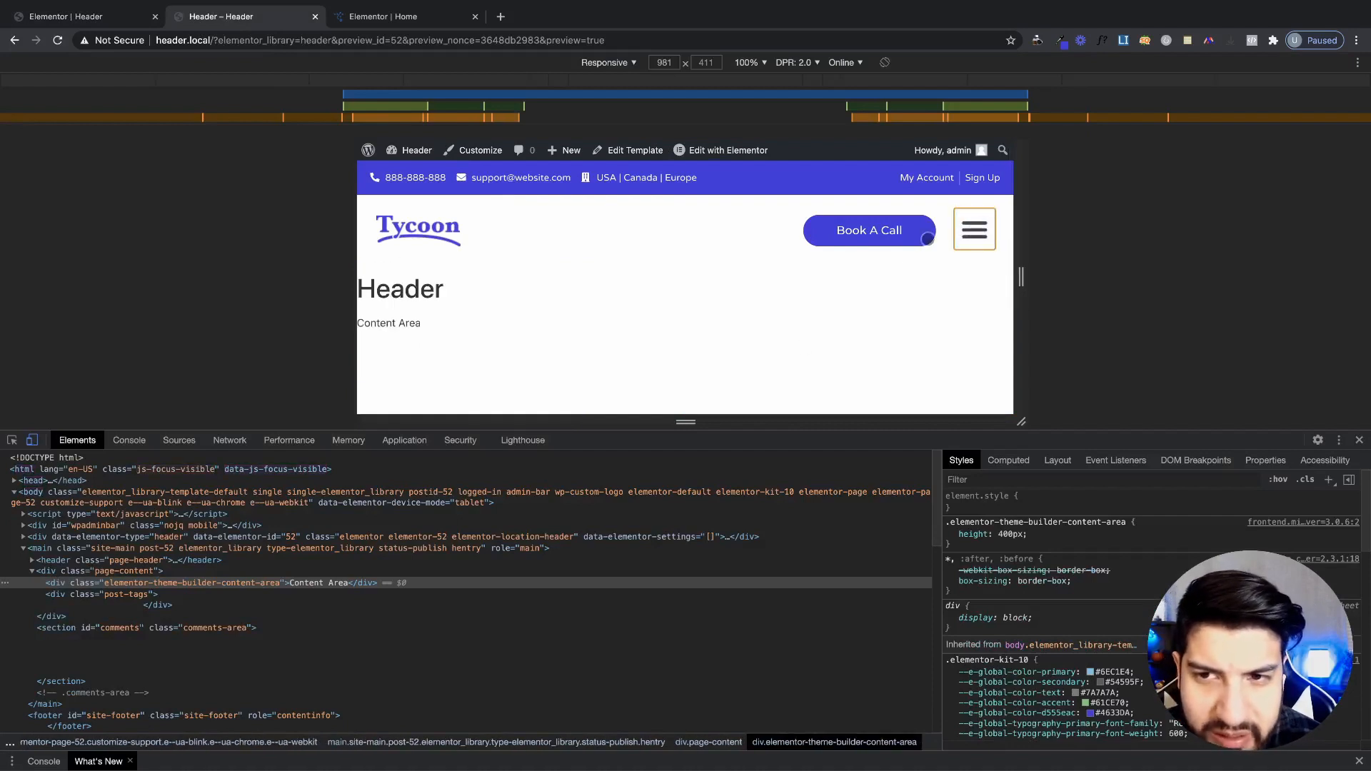
click(987, 232)
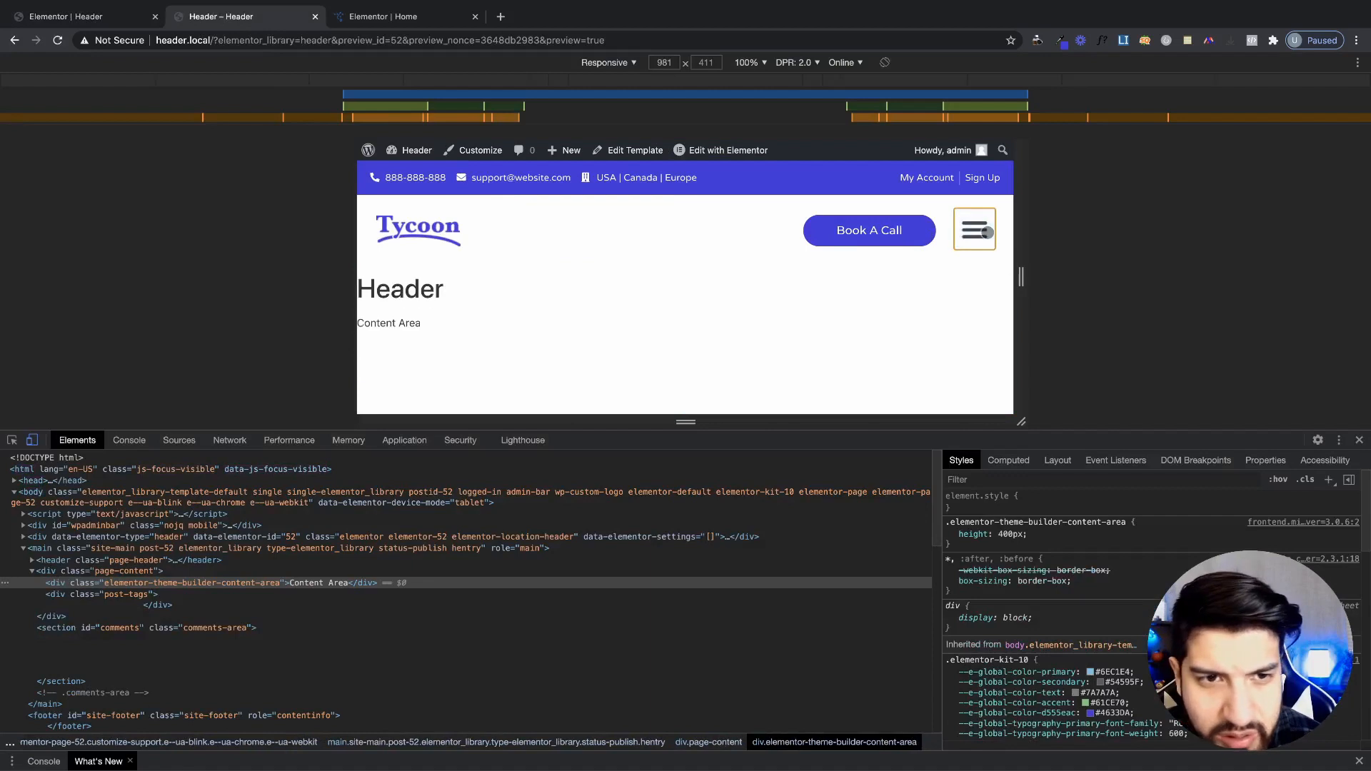
click(985, 229)
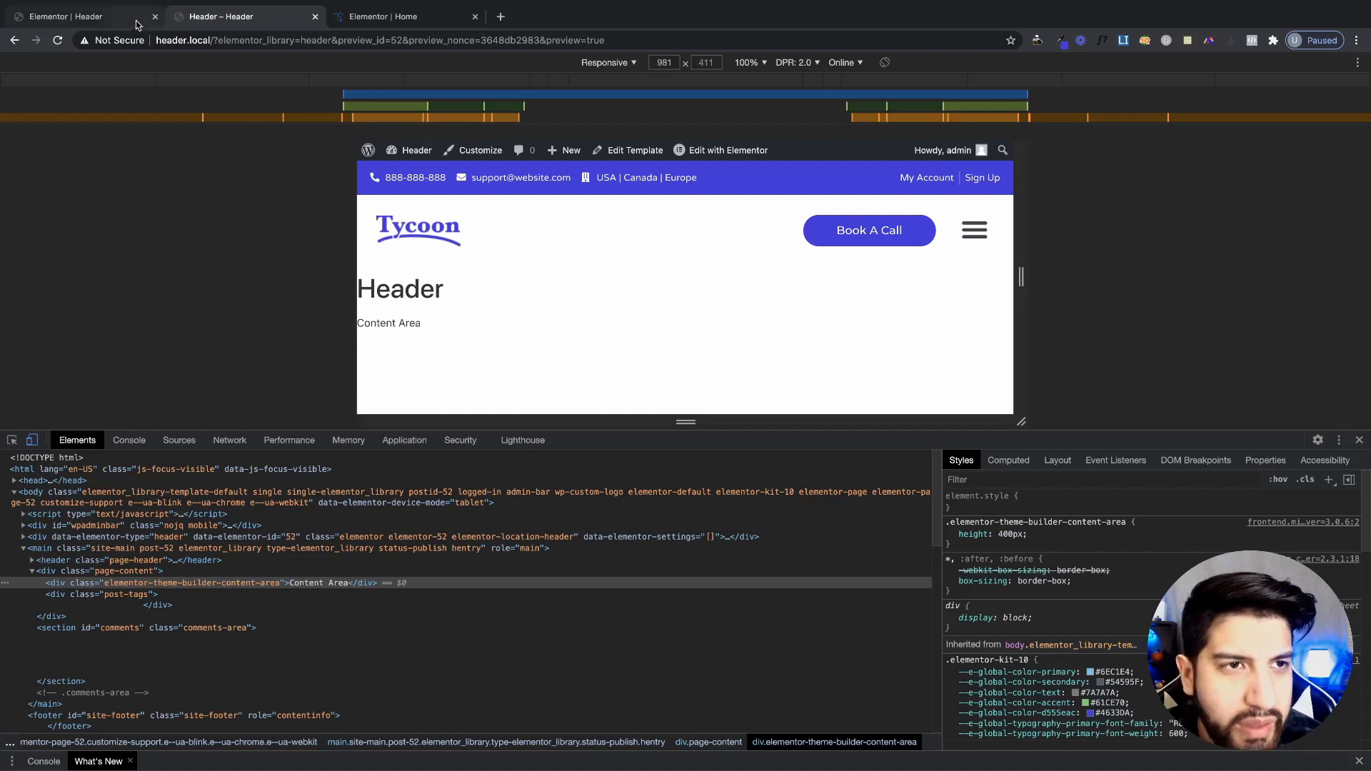
- Switch the Elementor editor to the mobile layout and center-align the top bar's contact details and account links
click(98, 27)
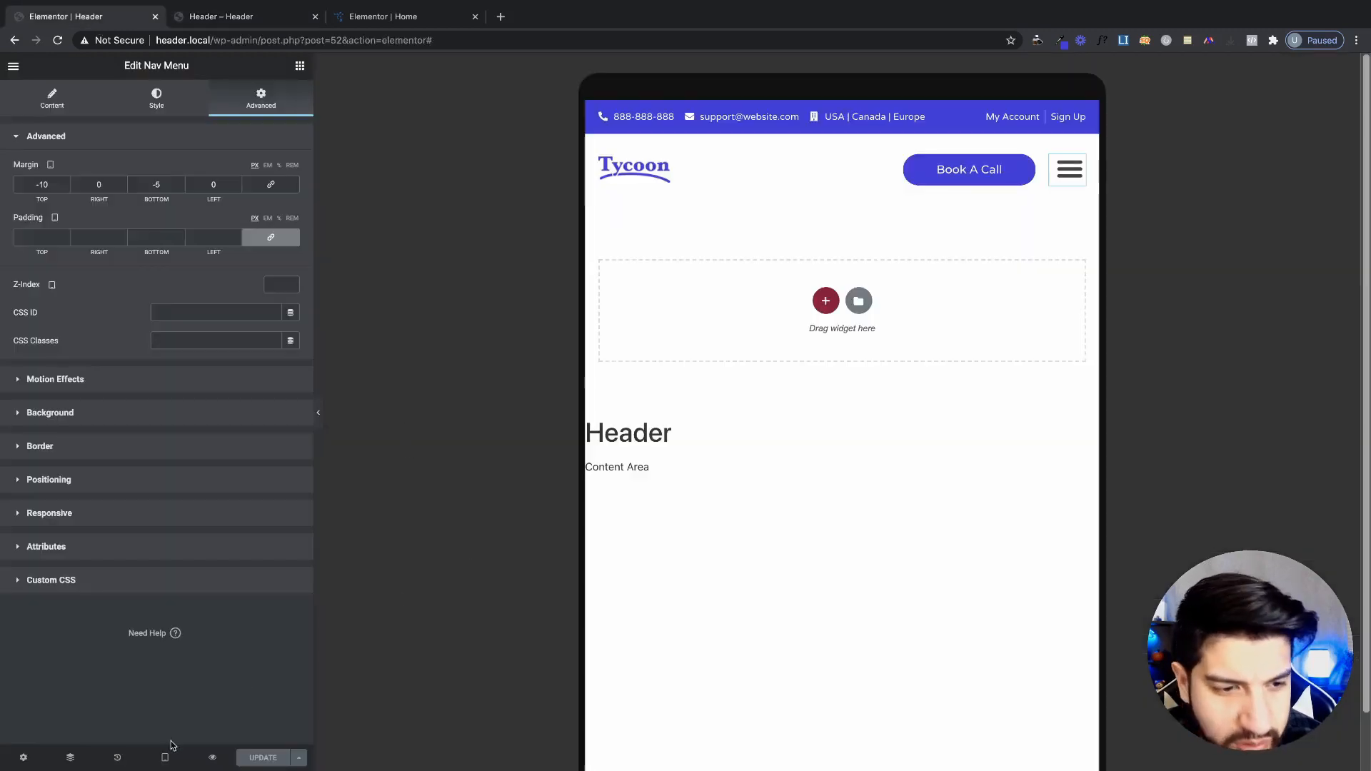
mouse_move(168, 751)
click(153, 726)
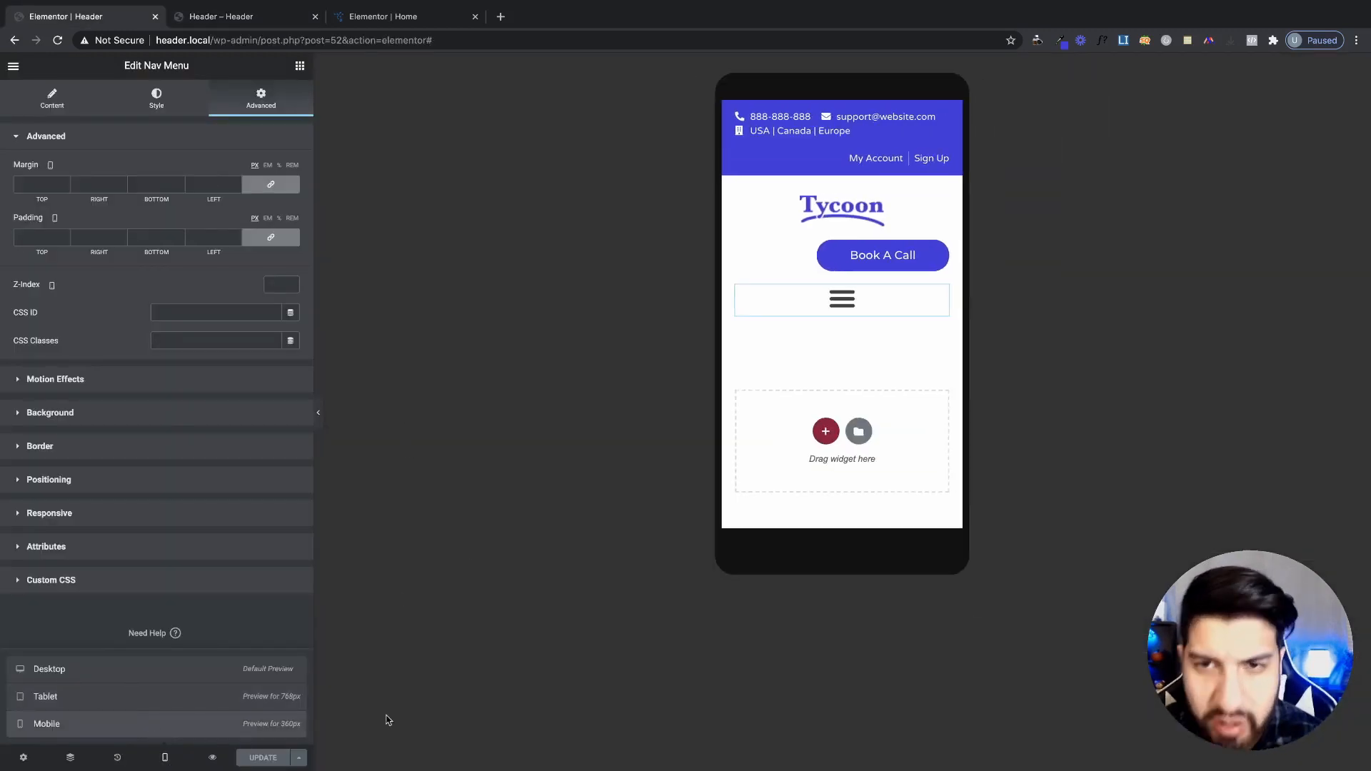
click(107, 696)
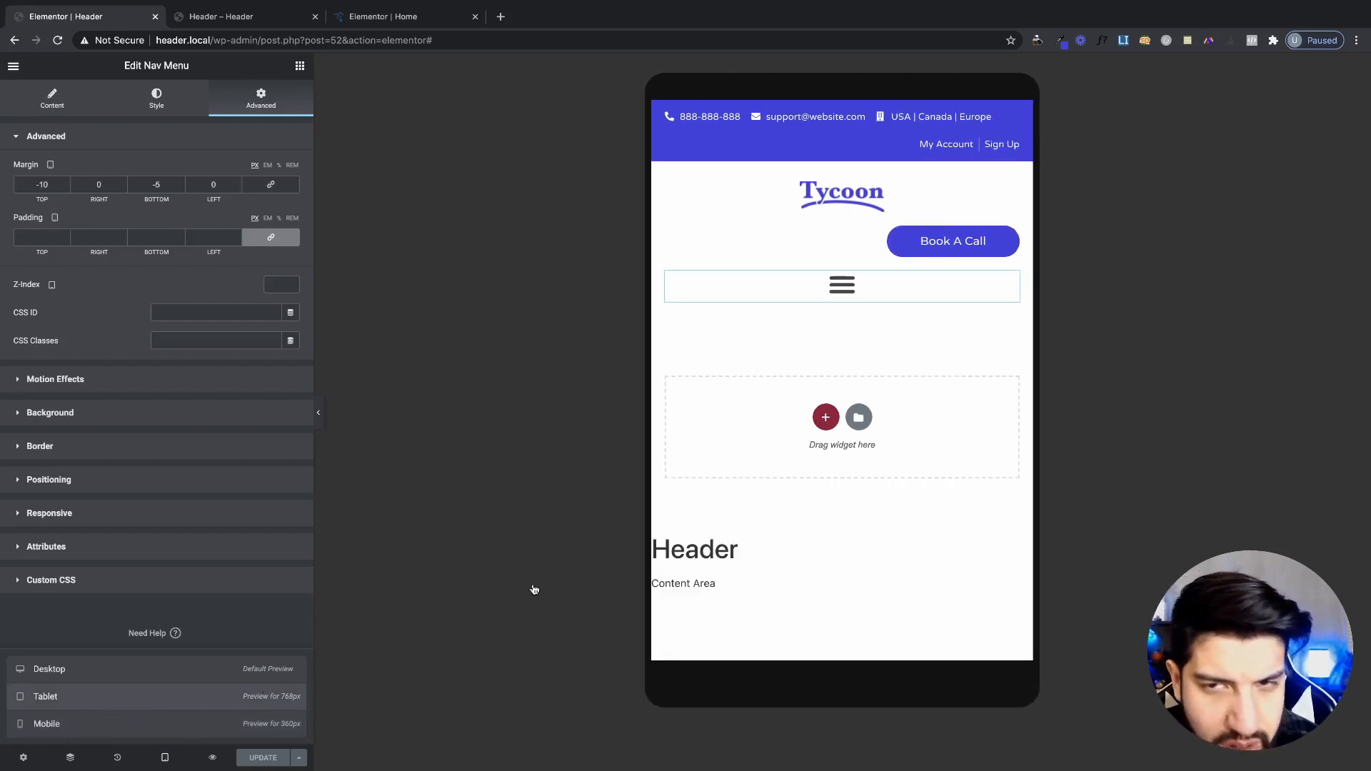
click(97, 727)
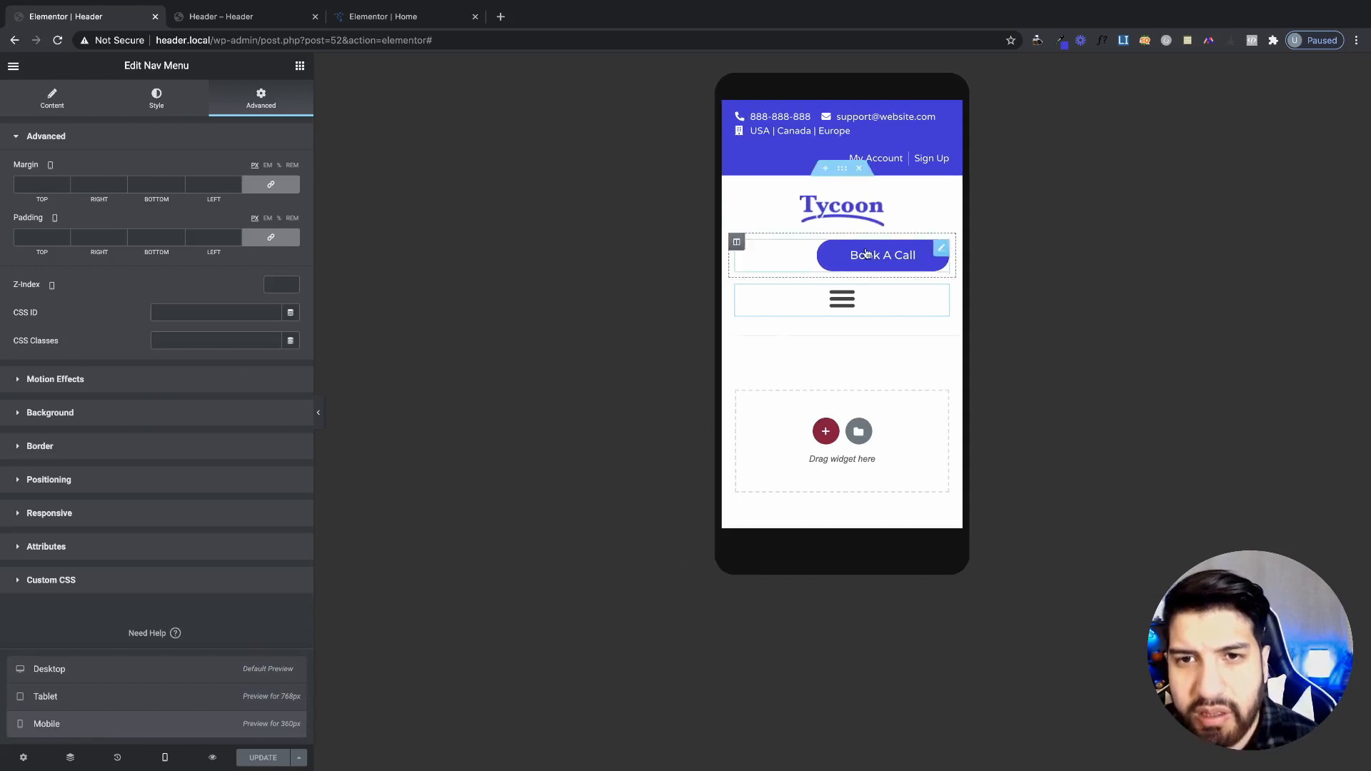
click(895, 133)
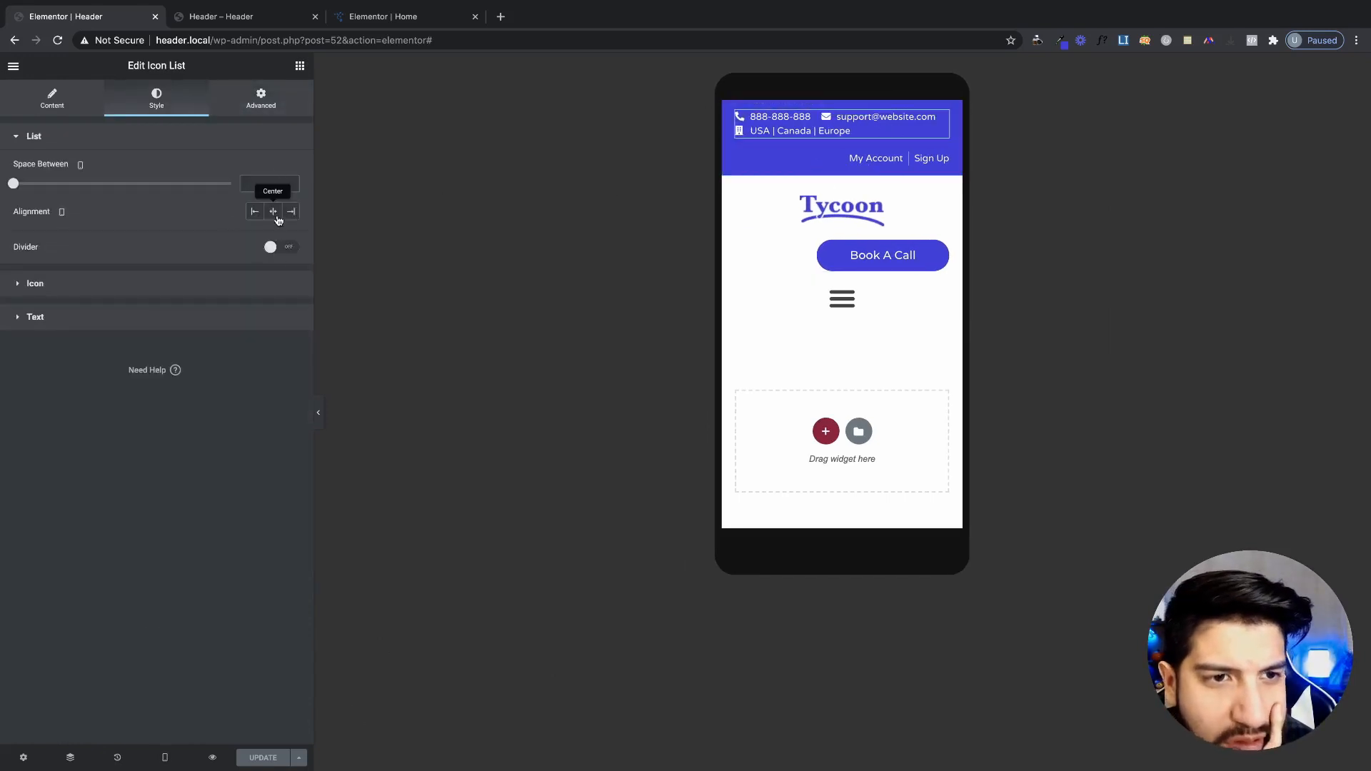
click(810, 159)
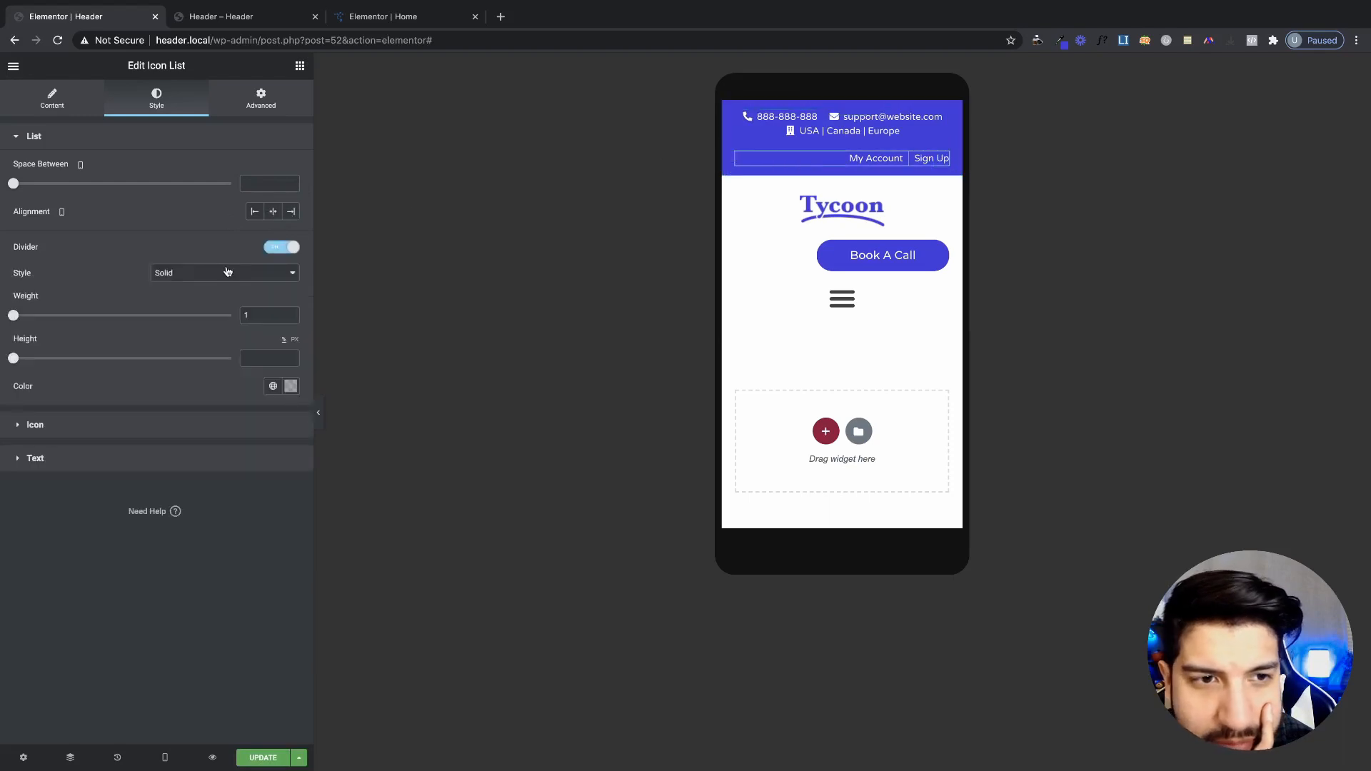
click(273, 211)
- For the contact details list on mobile, set the space between items to 12 and the icon size to 16
click(821, 126)
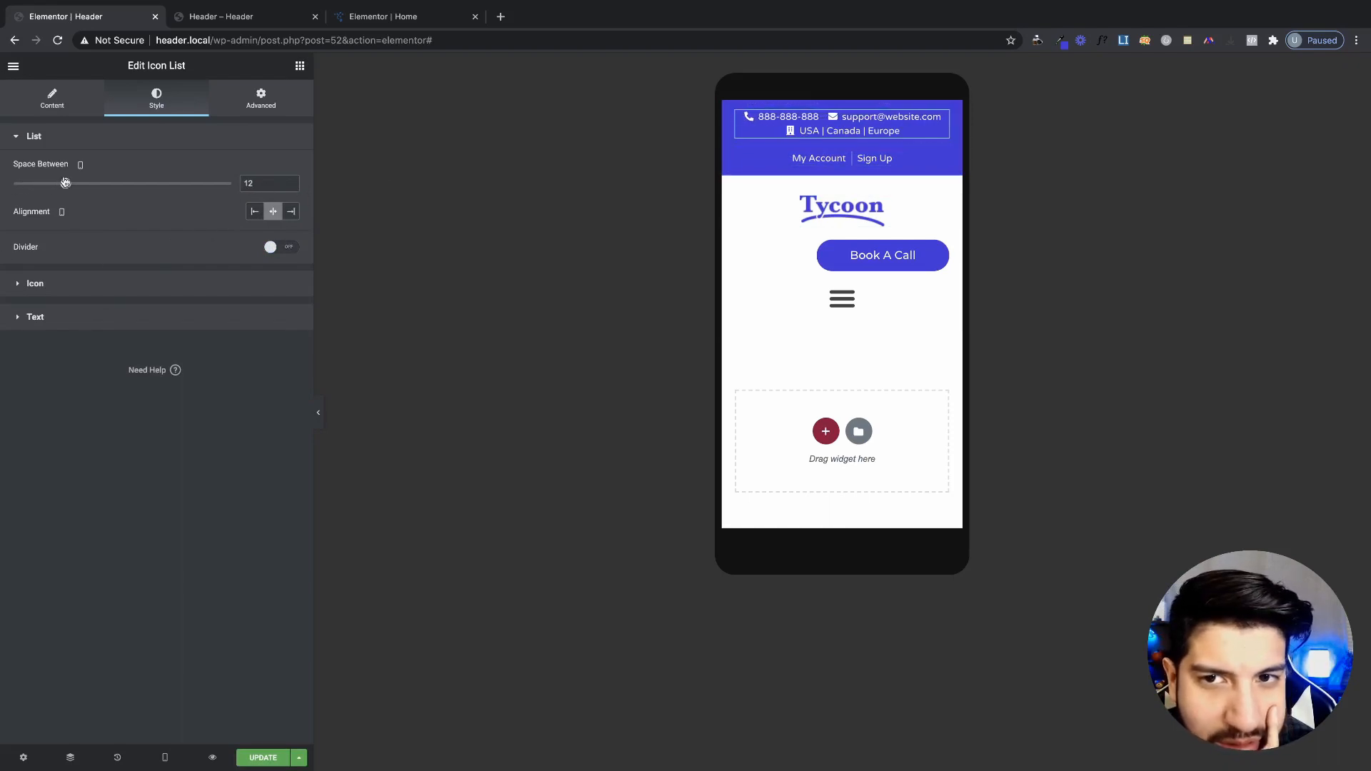
click(87, 285)
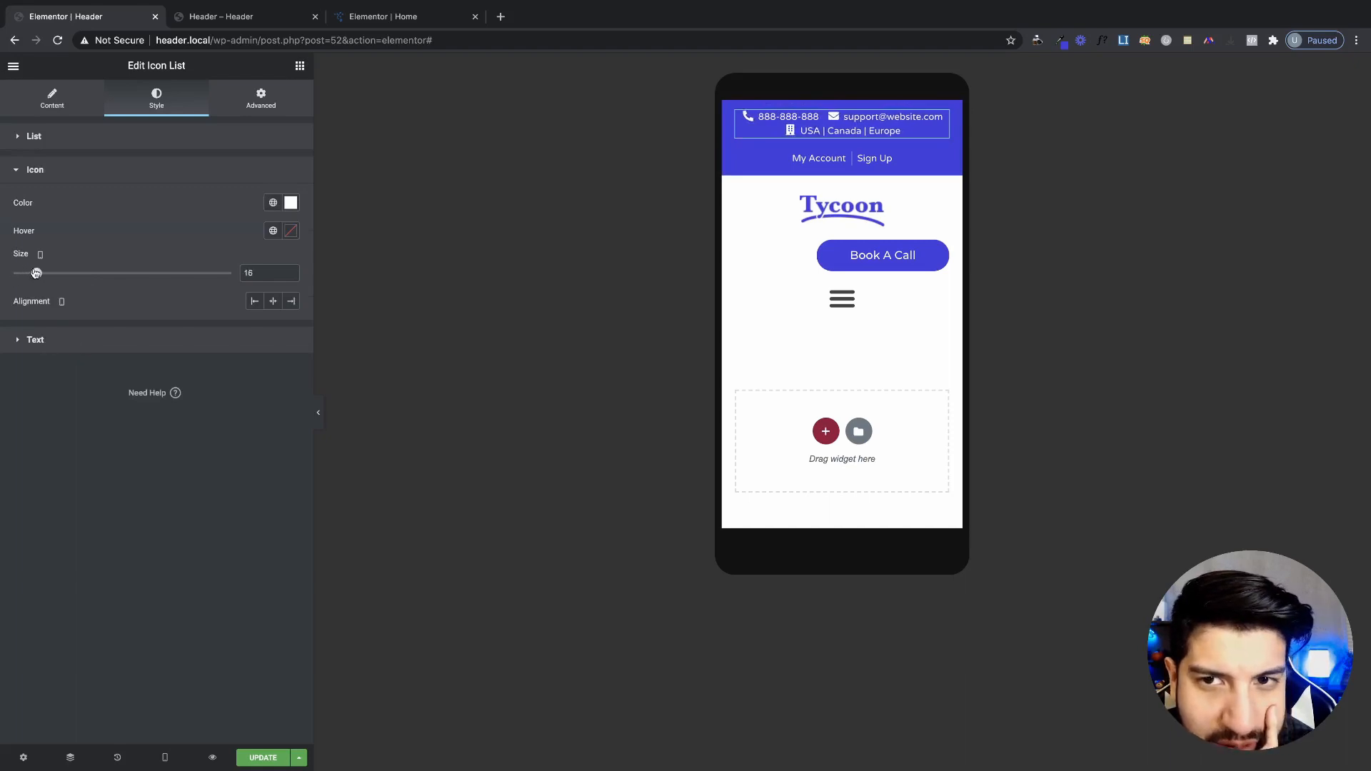
click(41, 342)
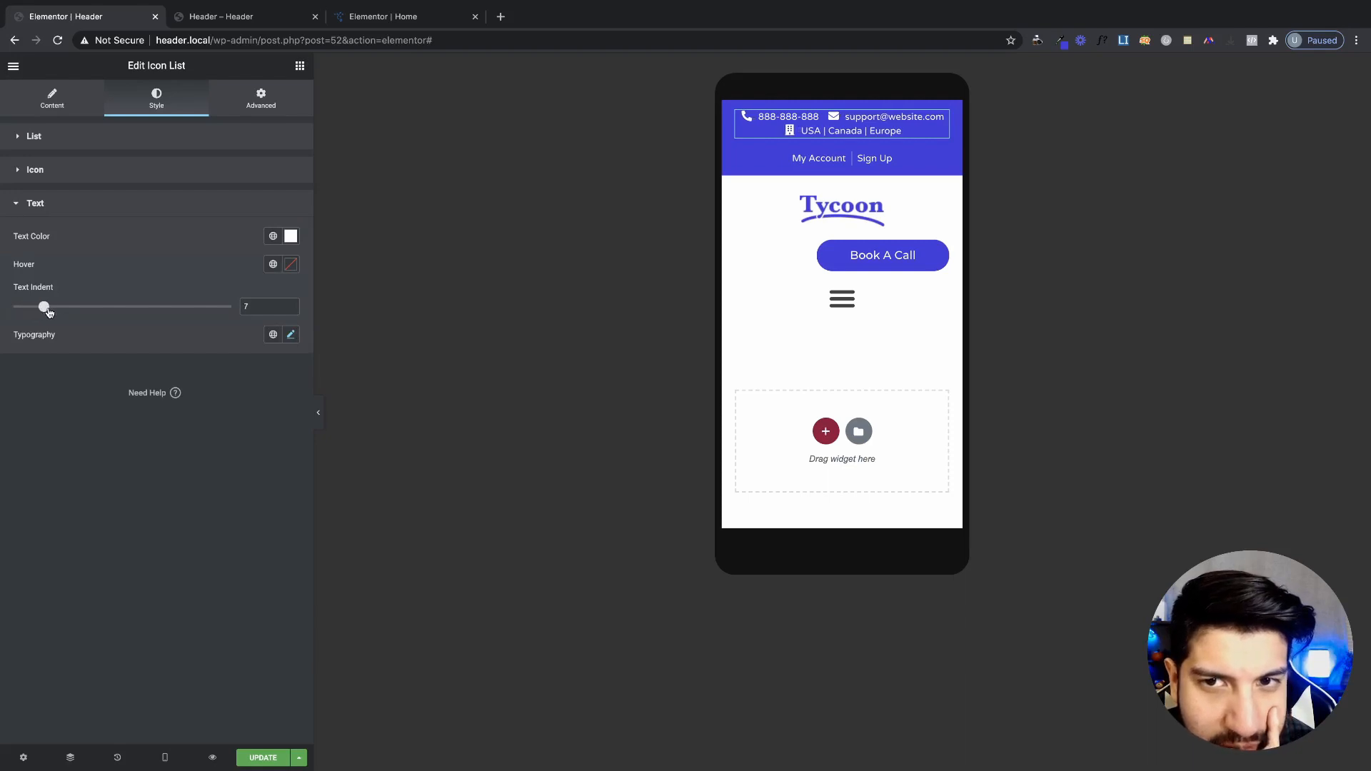
click(30, 103)
click(182, 102)
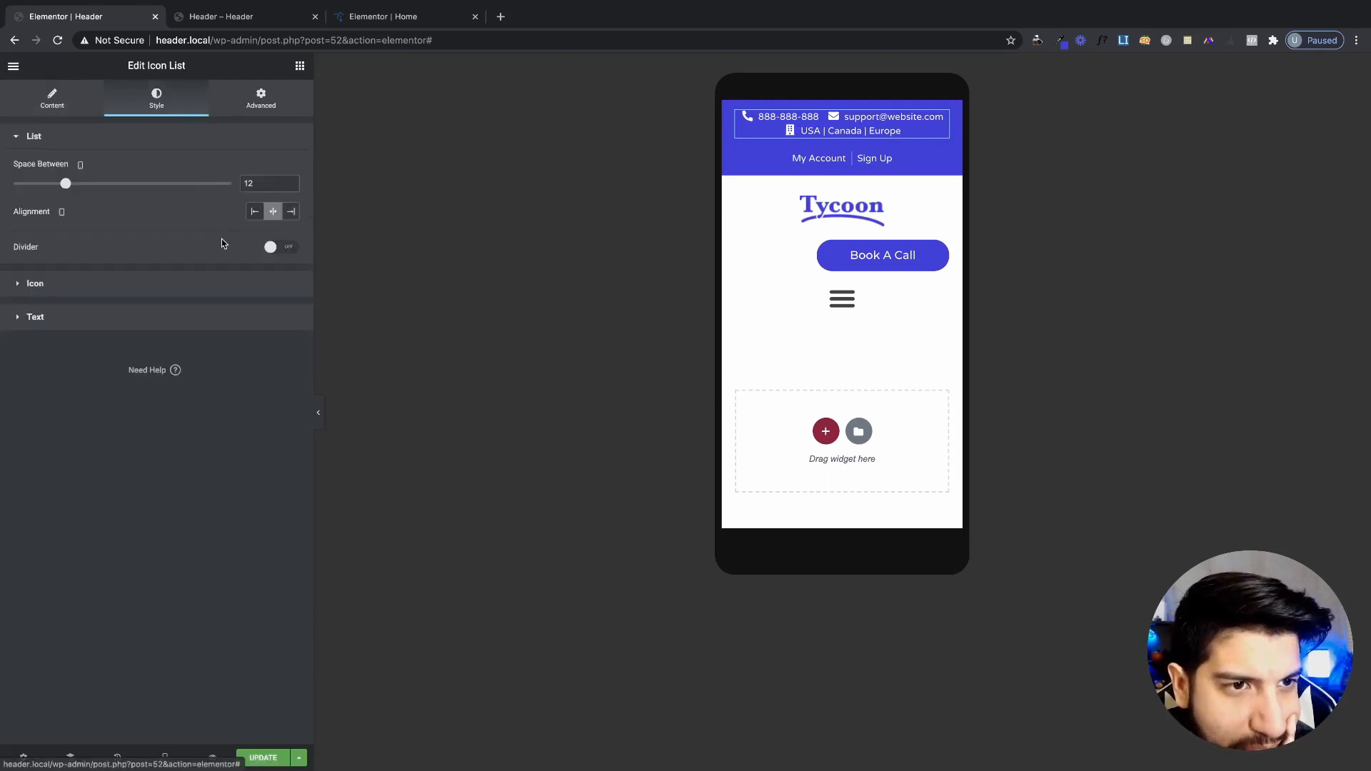
click(116, 286)
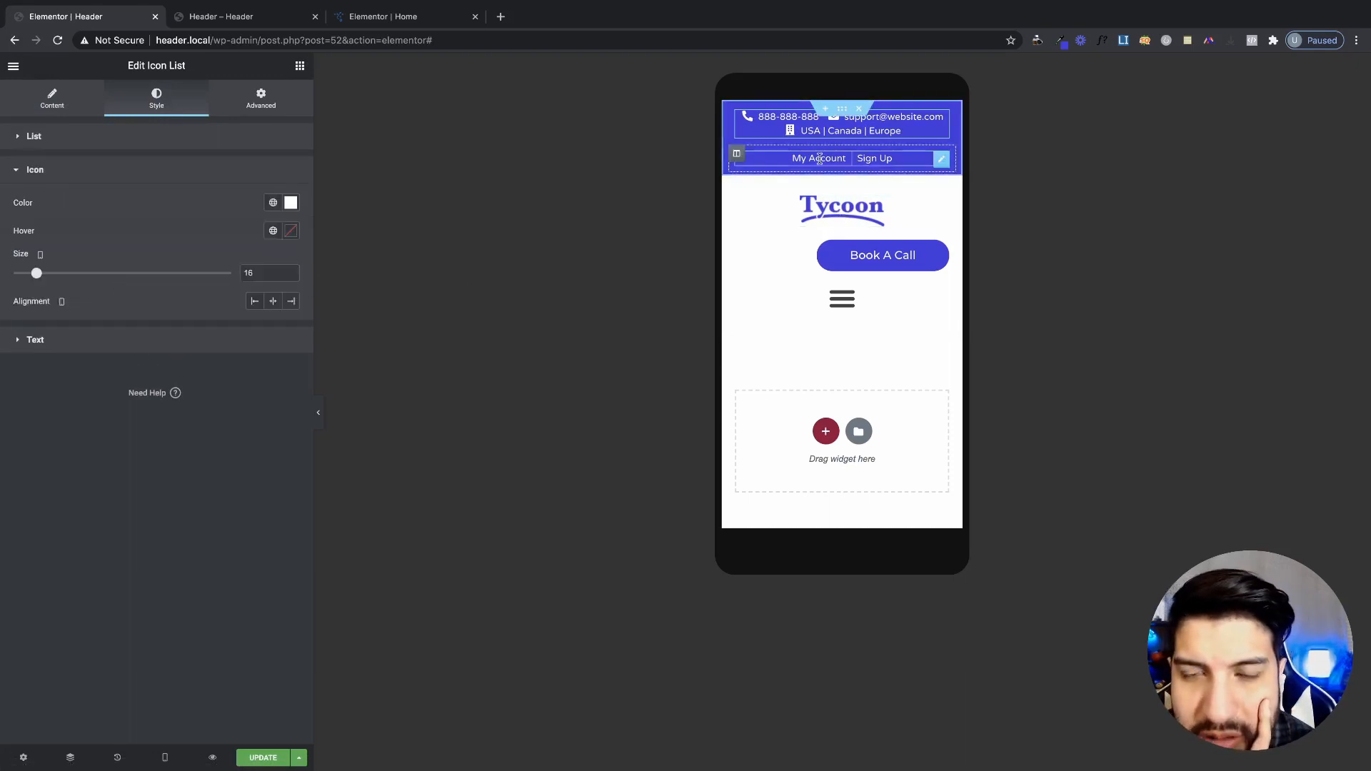
- Preview the mobile header without the editing controls, restore them and switch to the desktop layout to compare the header
click(319, 419)
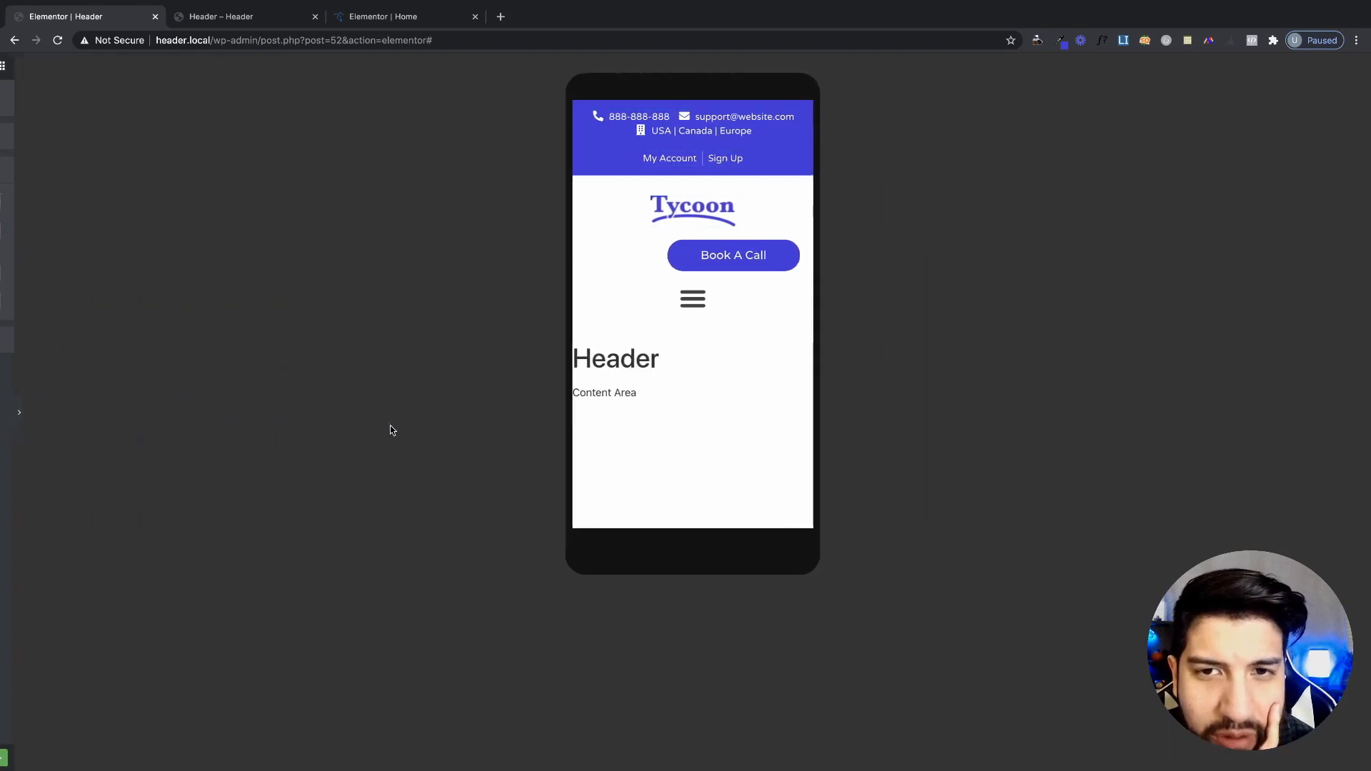
click(4, 412)
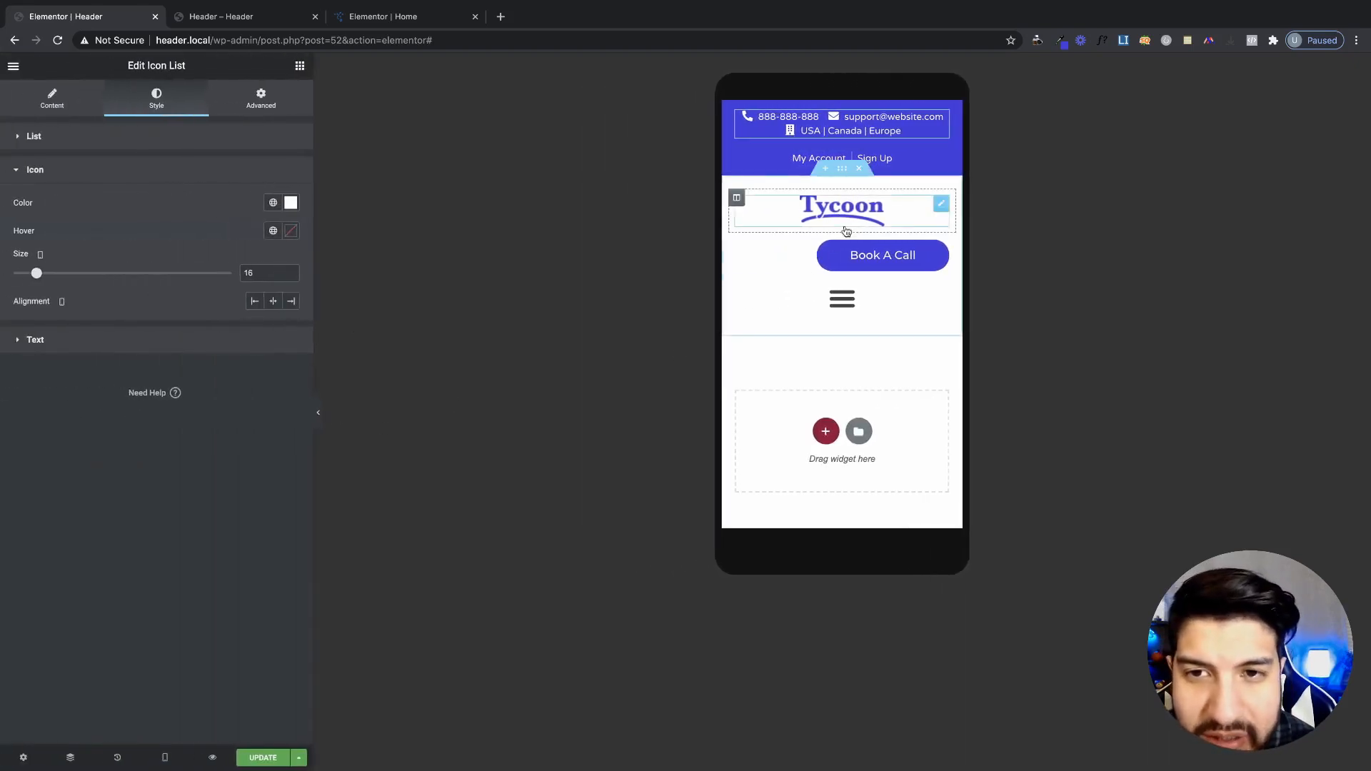
click(167, 759)
click(159, 674)
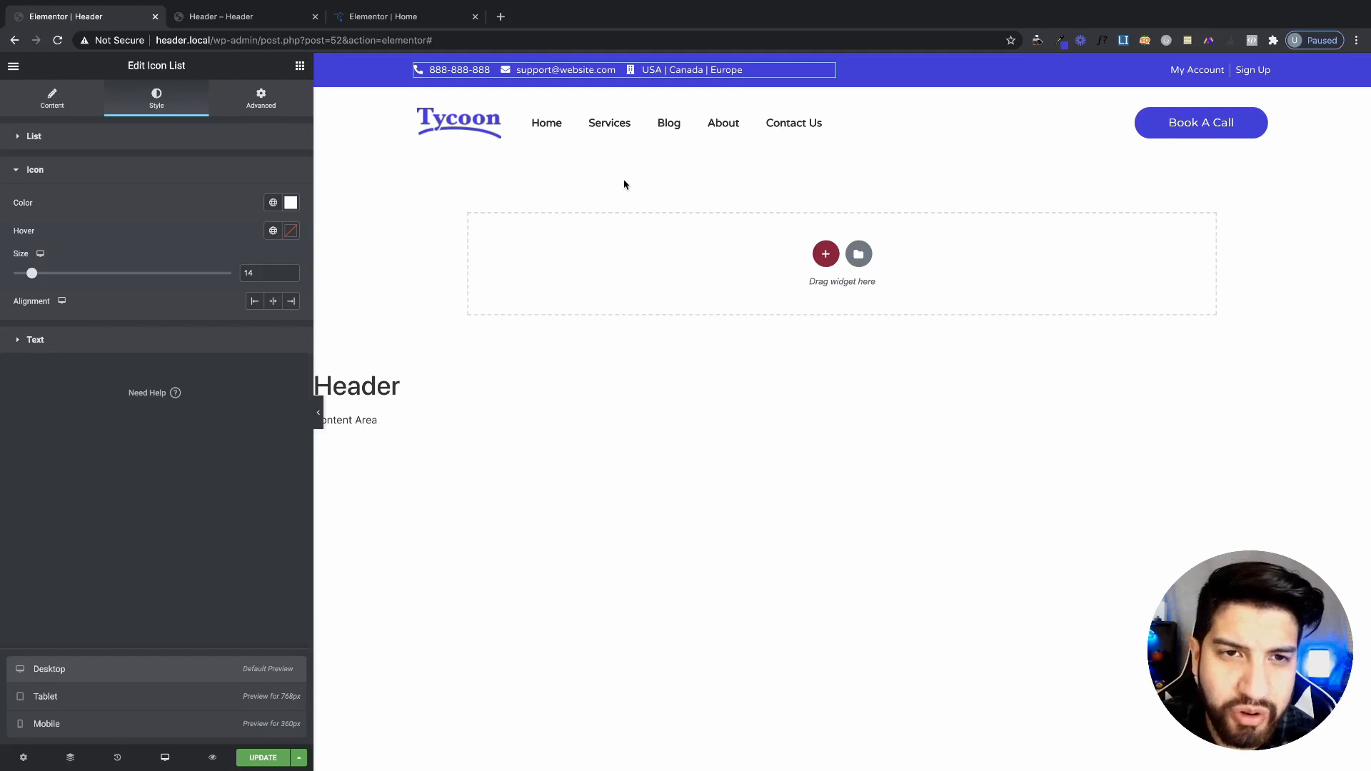
- Duplicate the main header section with the logo, menu and button, and hide the original section on tablet and mobile
right_click(845, 85)
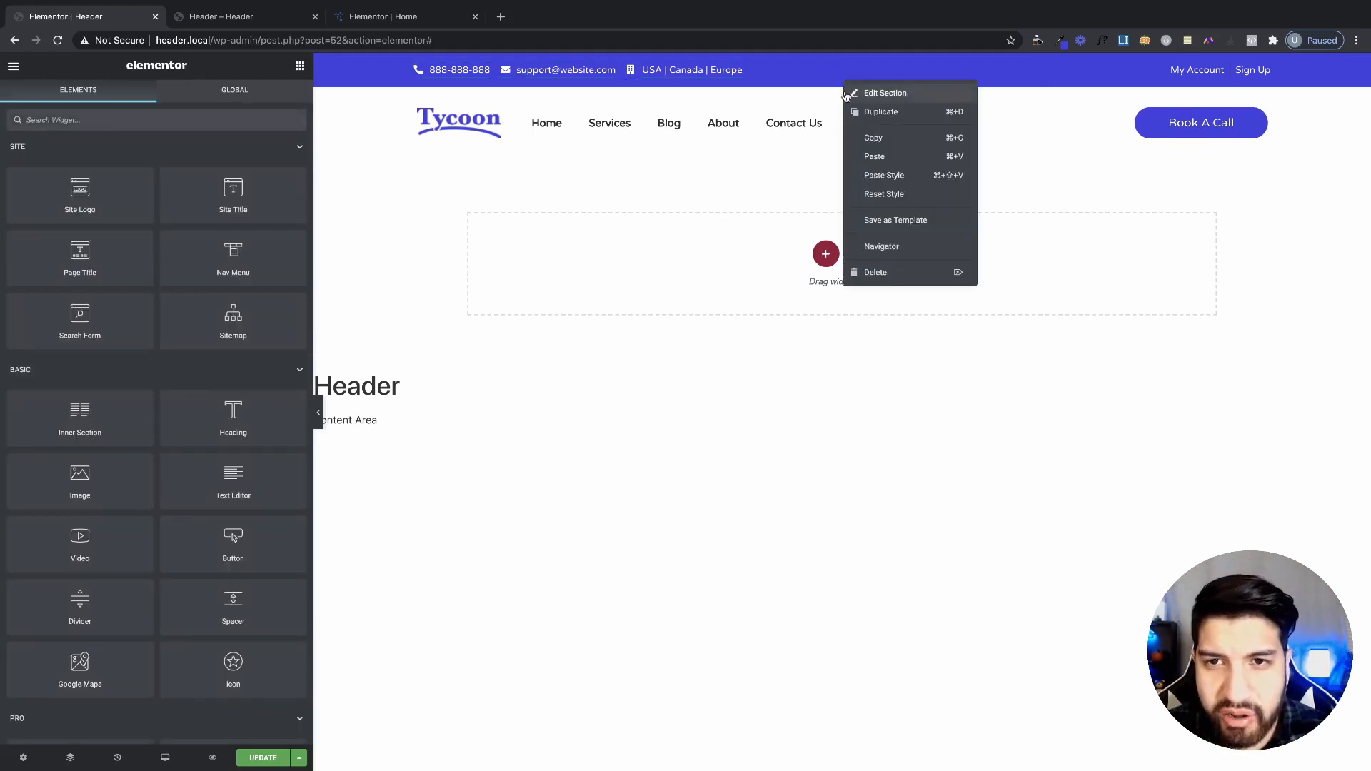
click(855, 112)
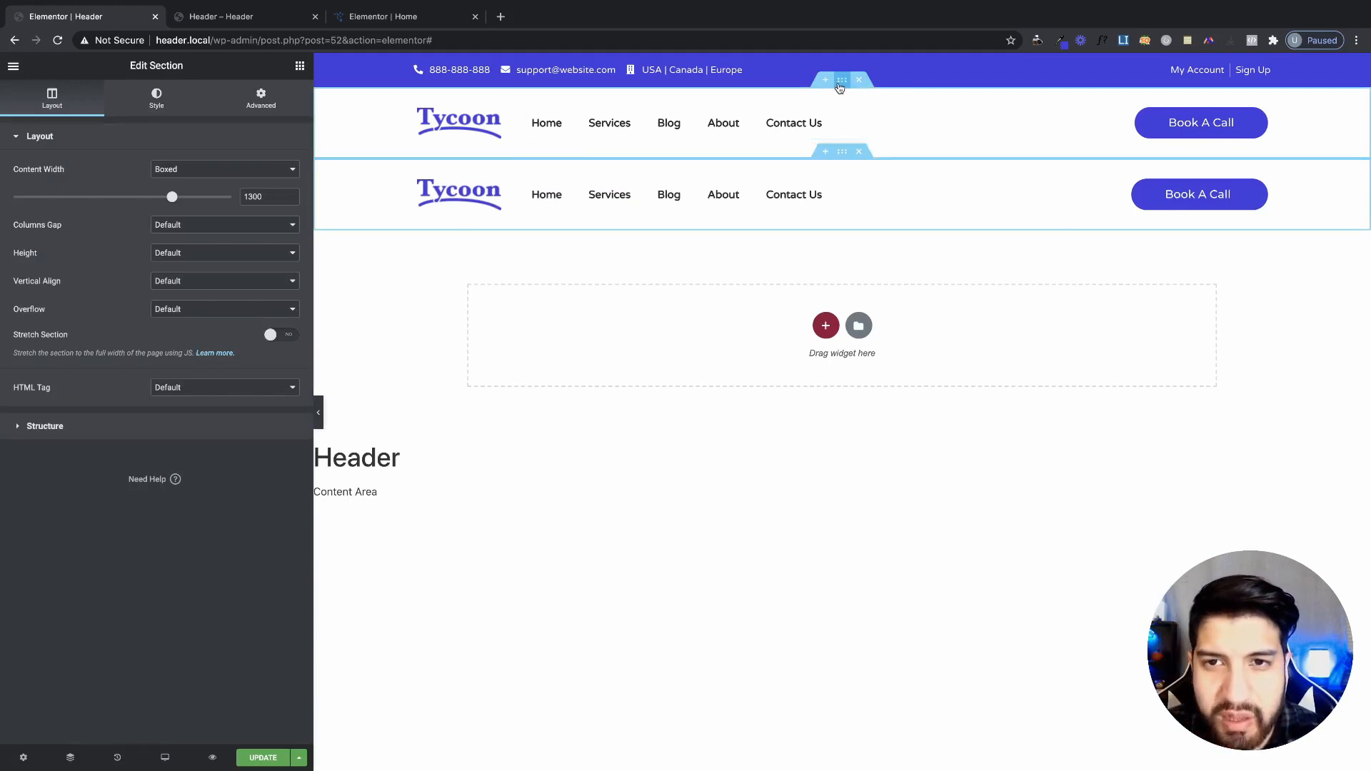
click(840, 84)
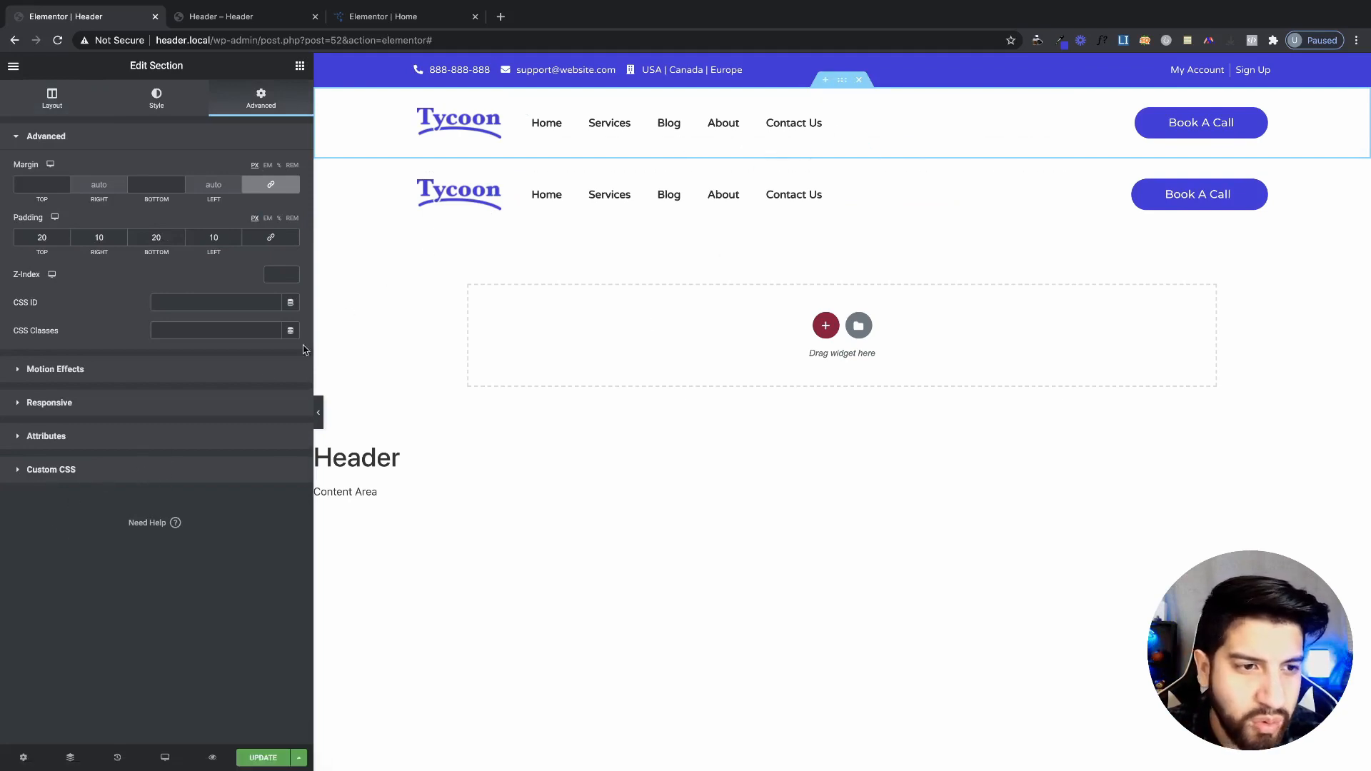
click(148, 406)
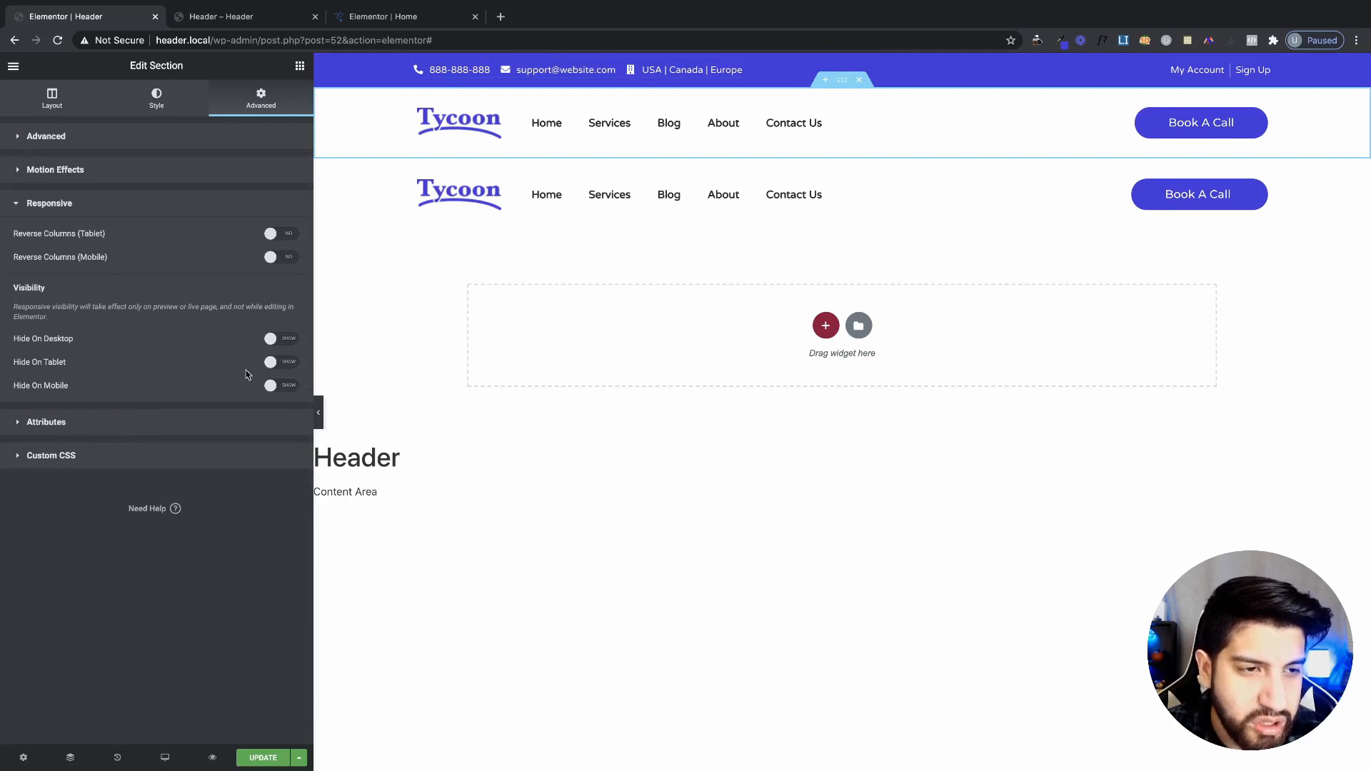
click(281, 387)
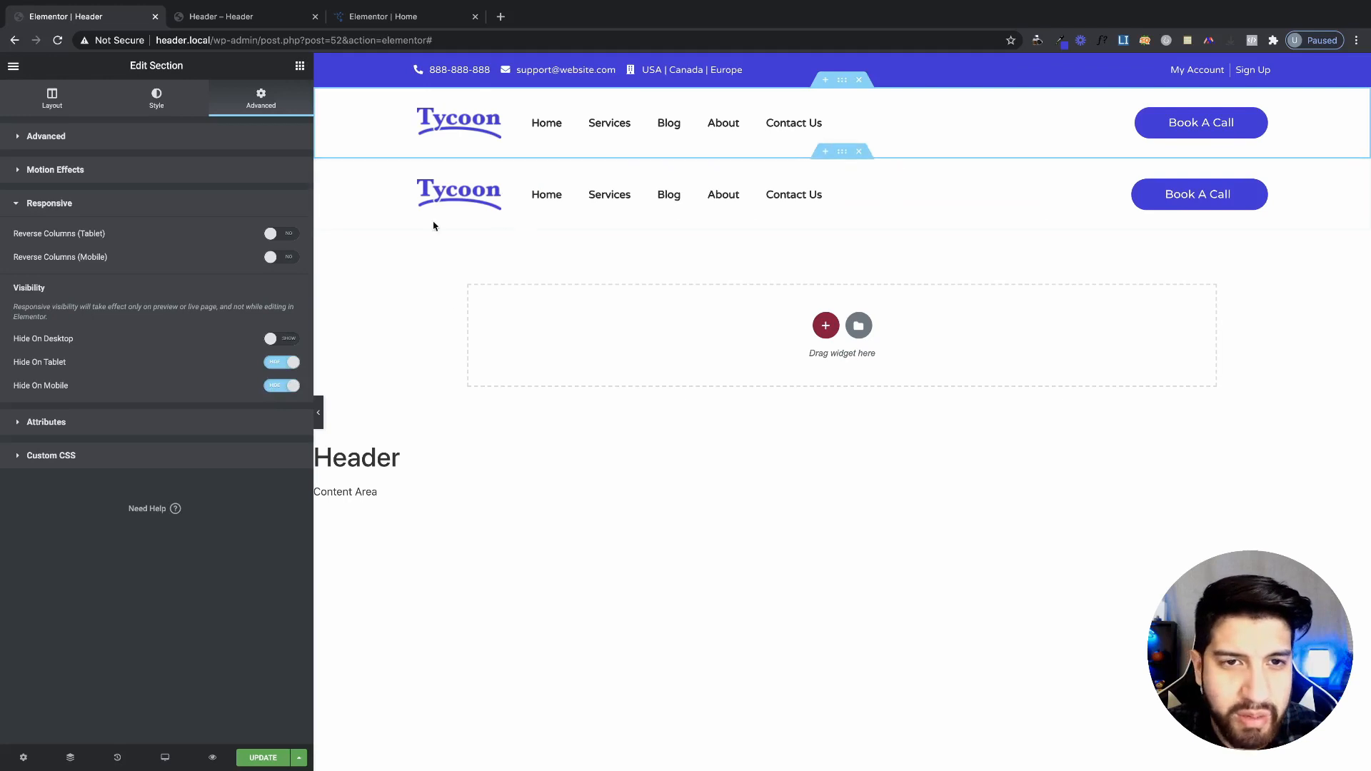
- Hide the duplicated header section on desktop and check the header at tablet and desktop widths in the browser preview
click(840, 153)
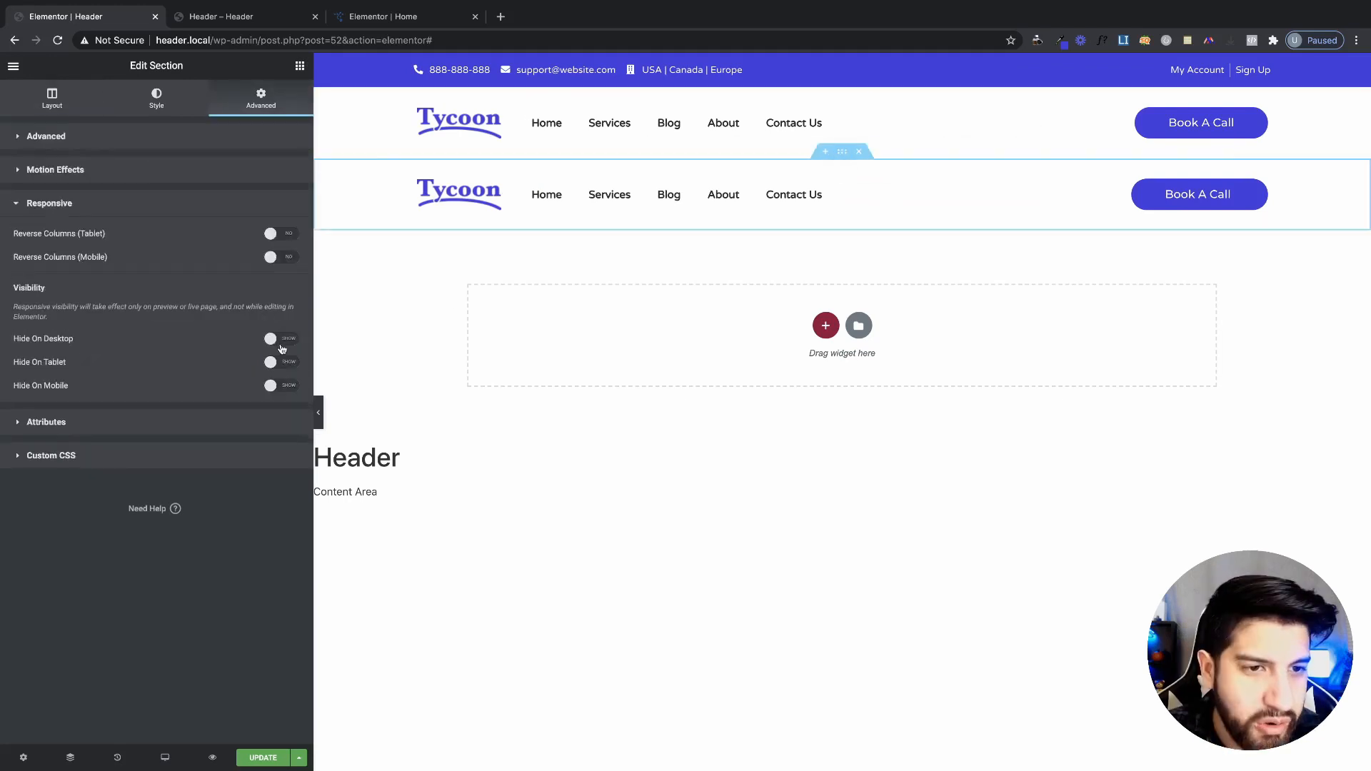
click(279, 346)
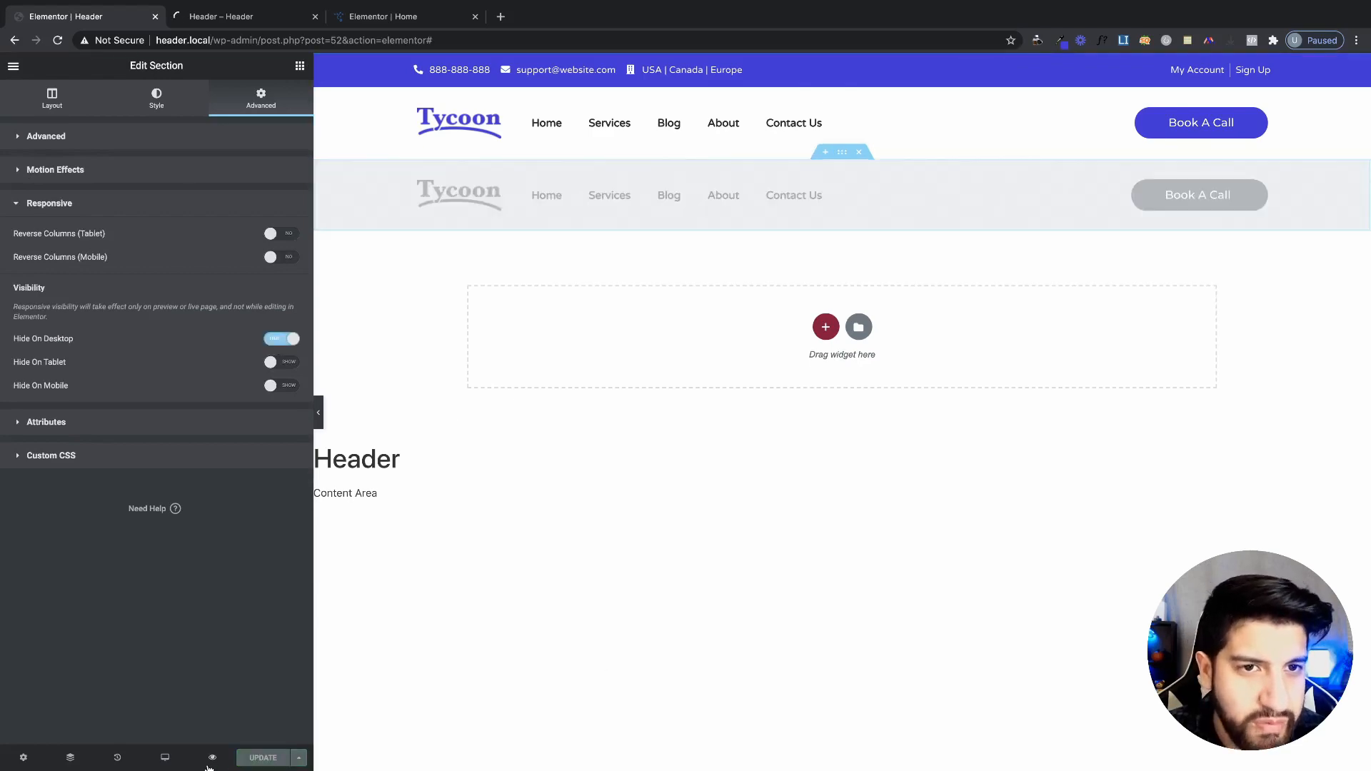
mouse_move(212, 758)
click(228, 722)
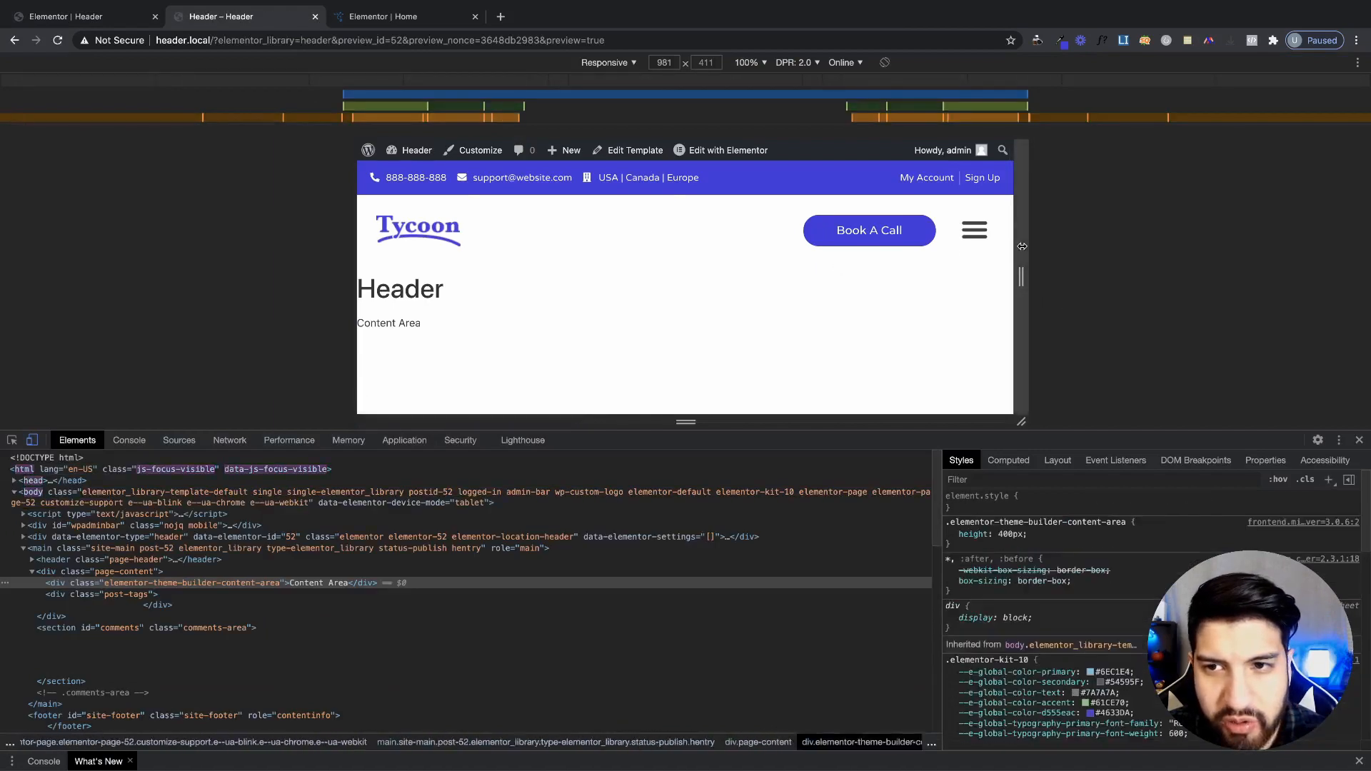
drag(1021, 277, 1124, 275)
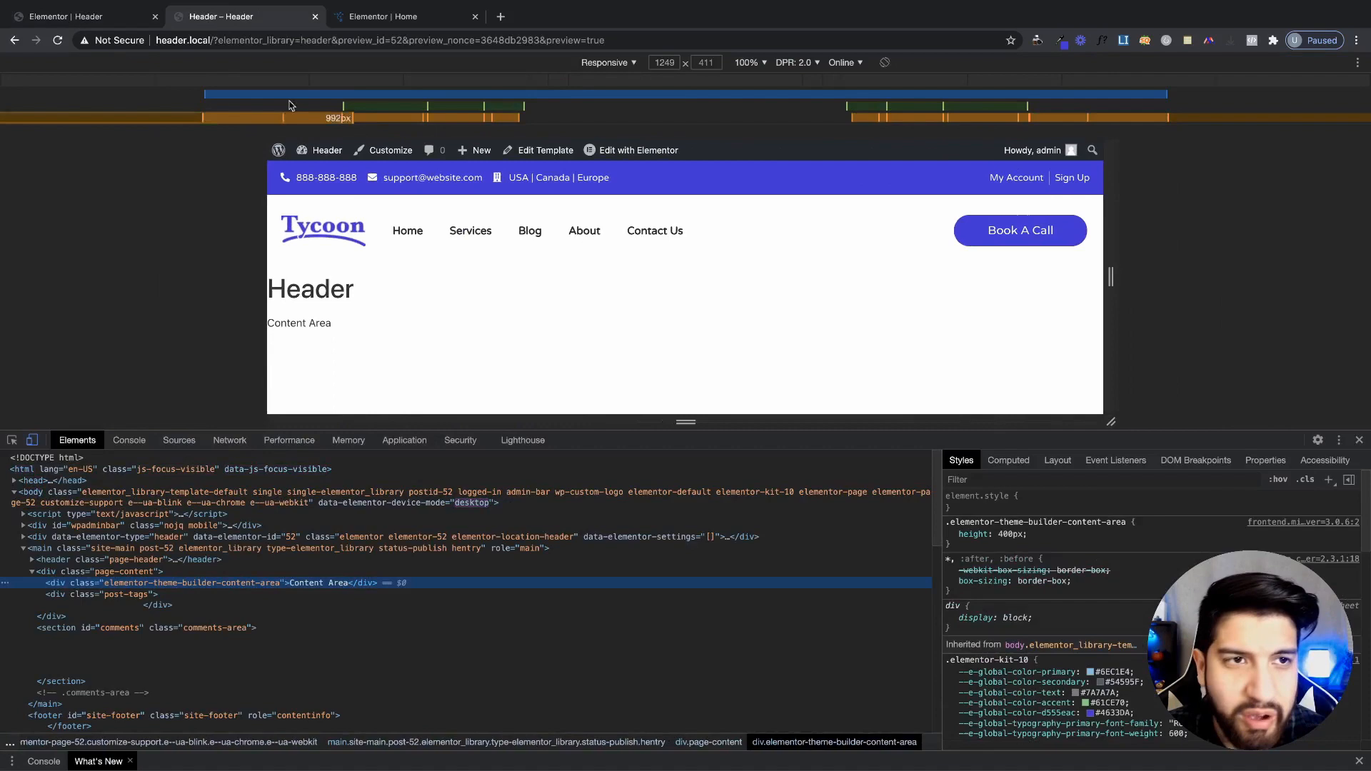
- Return to the Elementor editor, switch to the tablet layout and set the duplicated section's Book A Call button background color to red
click(102, 18)
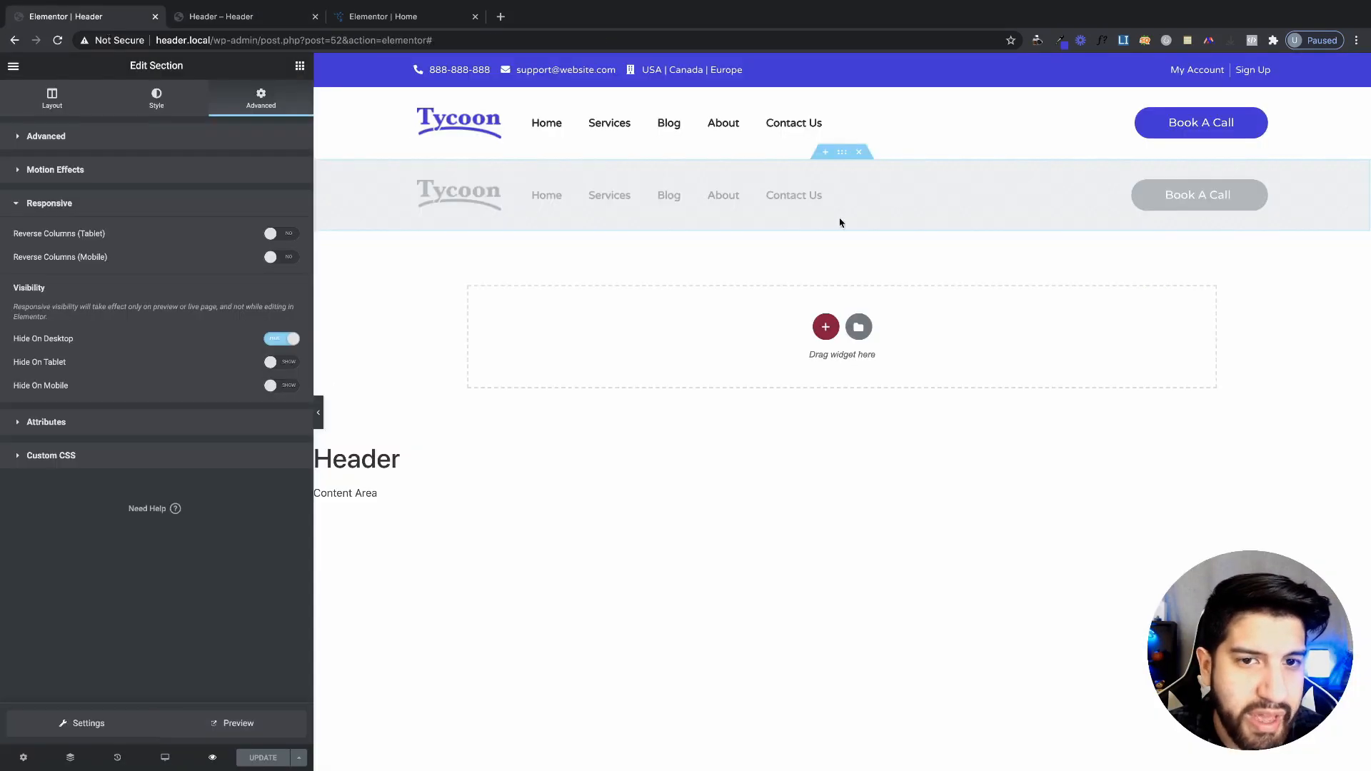
click(165, 757)
click(182, 697)
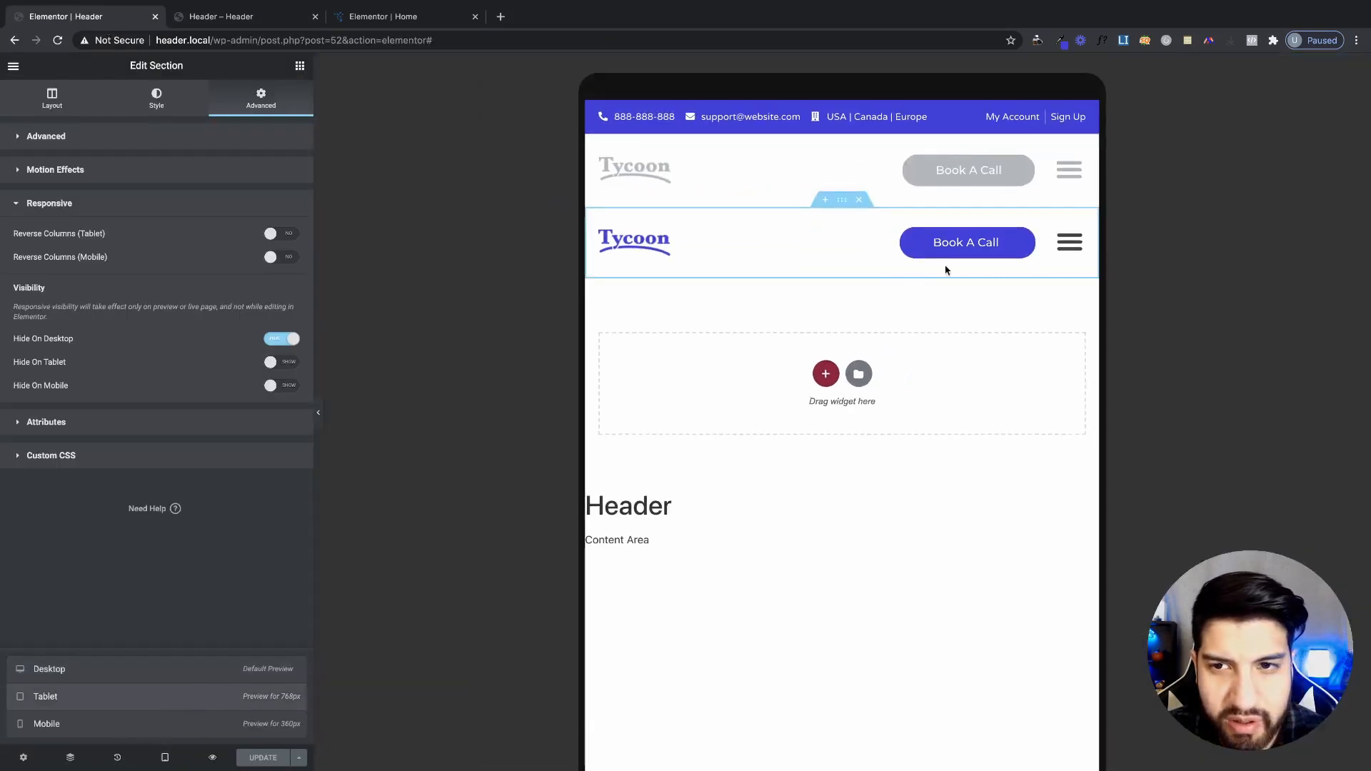
click(1024, 236)
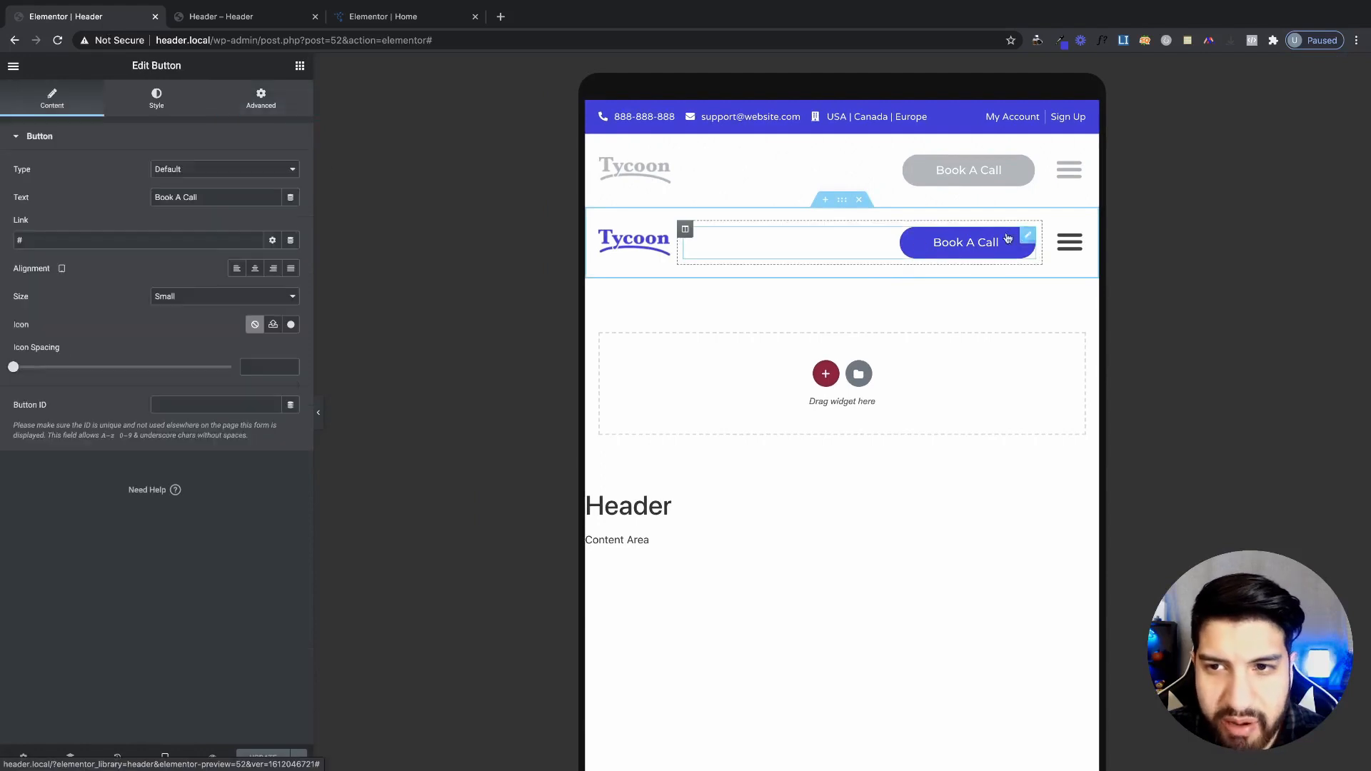
click(187, 100)
click(291, 282)
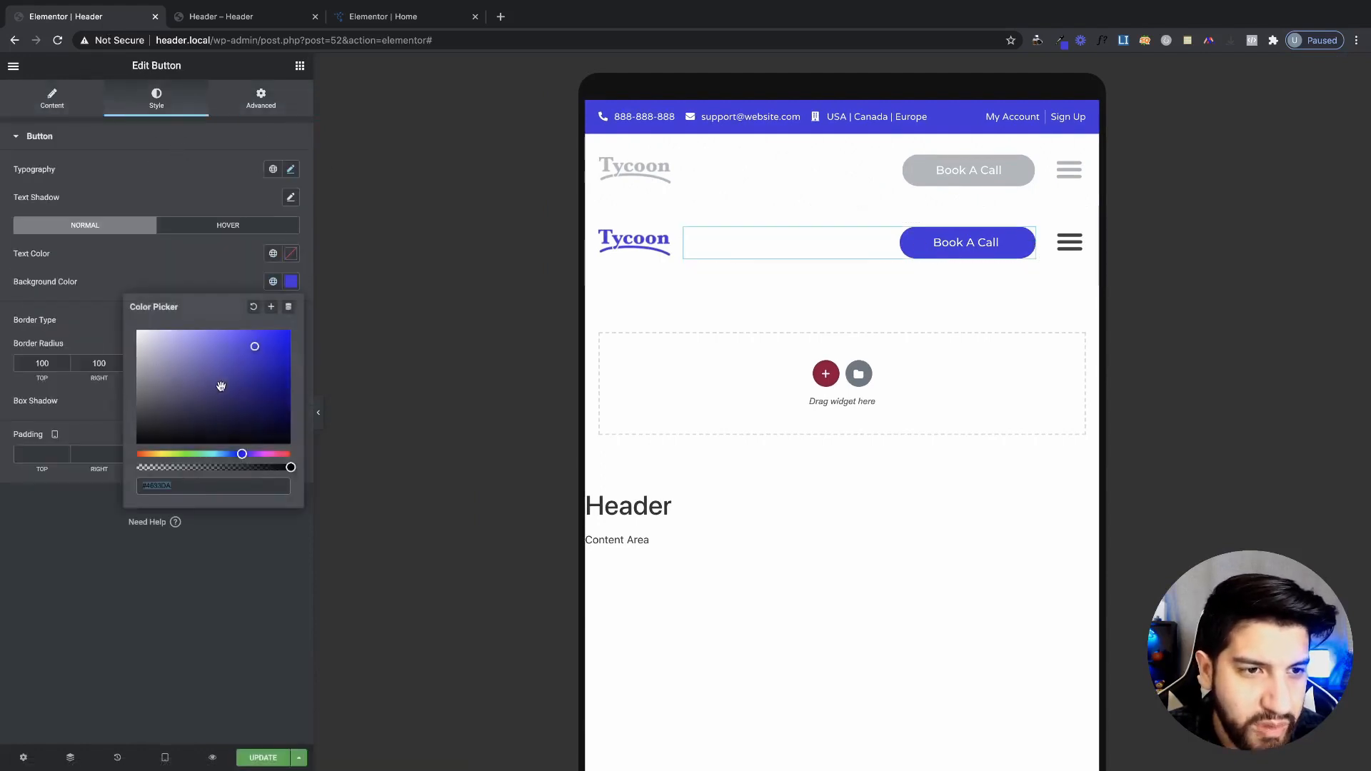
click(139, 454)
click(111, 516)
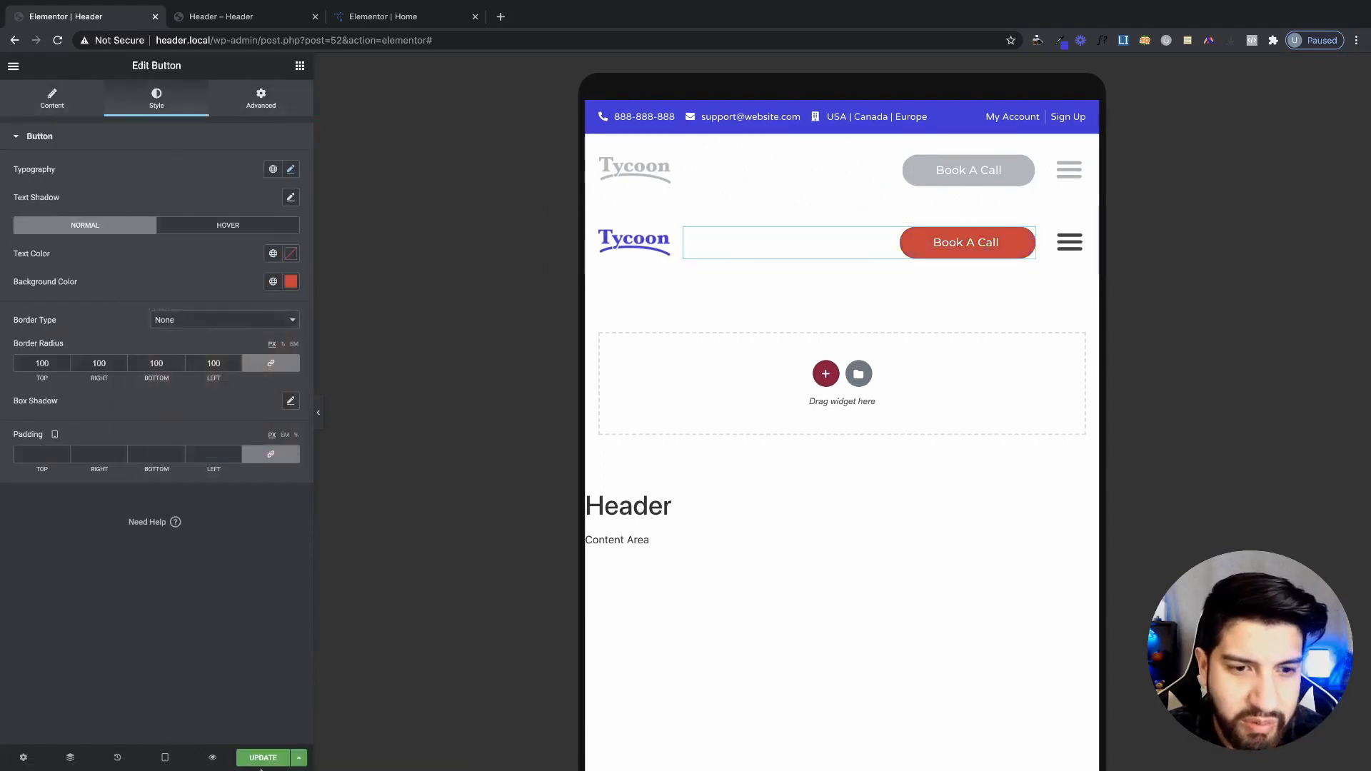
- Update the header template, then reload the browser preview and resize it to check which header section appears
click(261, 763)
click(239, 16)
key(super+r)
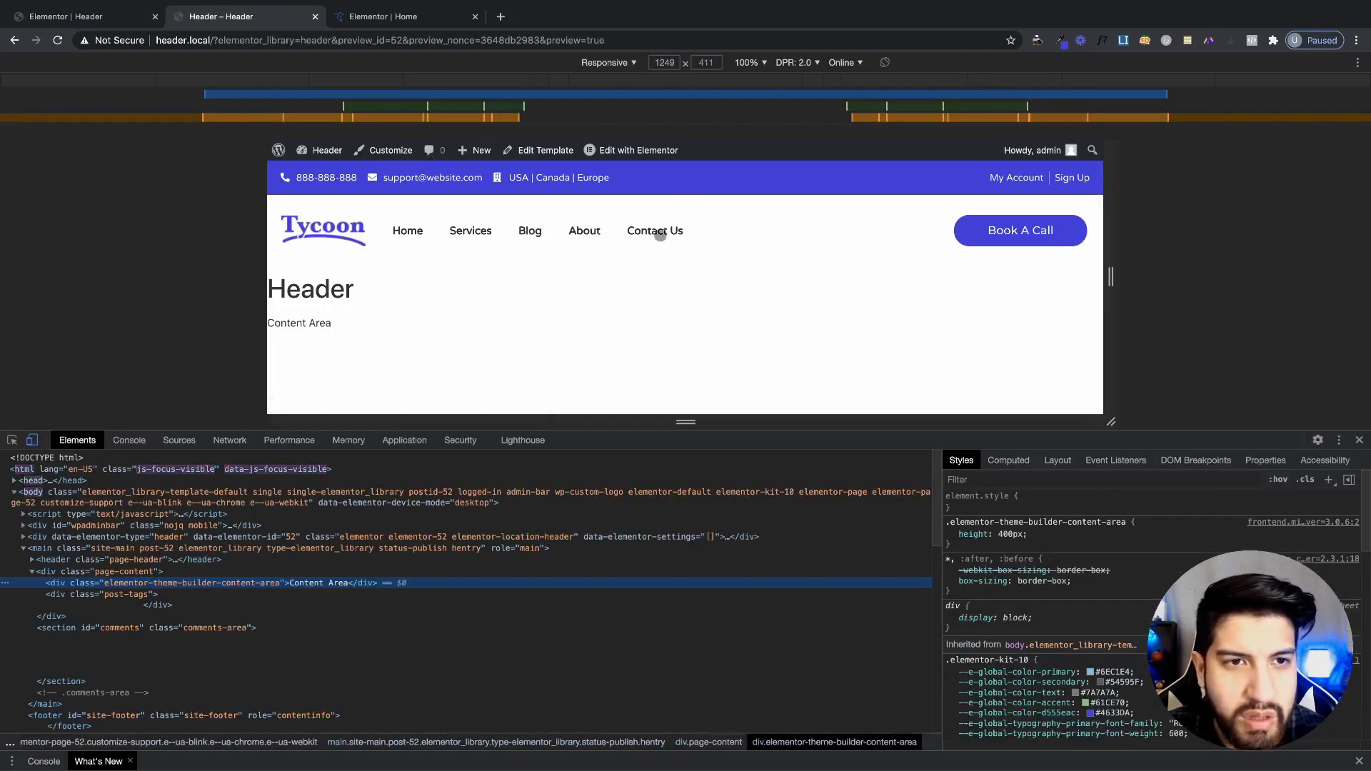
drag(1098, 254, 1068, 268)
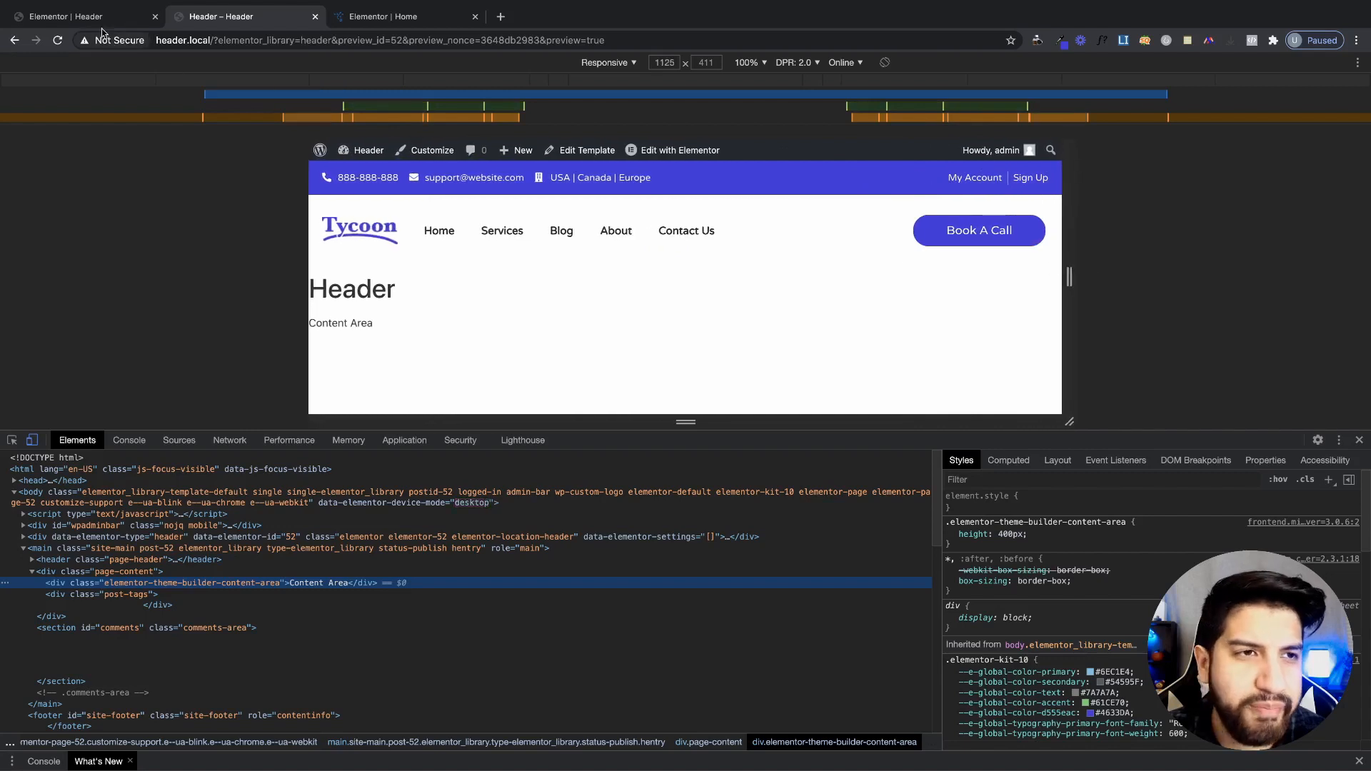
- Back in the Elementor editor, delete the duplicated header section and make the original section visible on tablet and mobile again
click(70, 16)
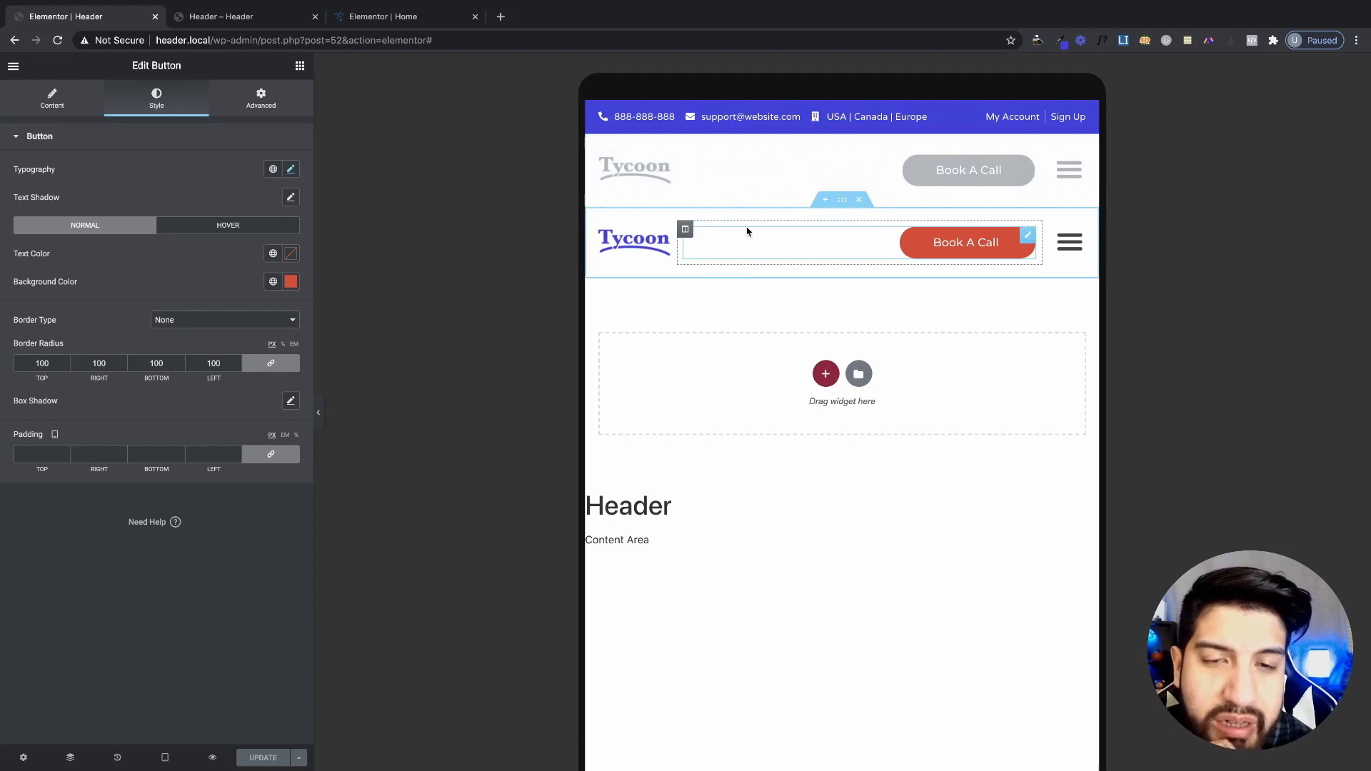
click(858, 199)
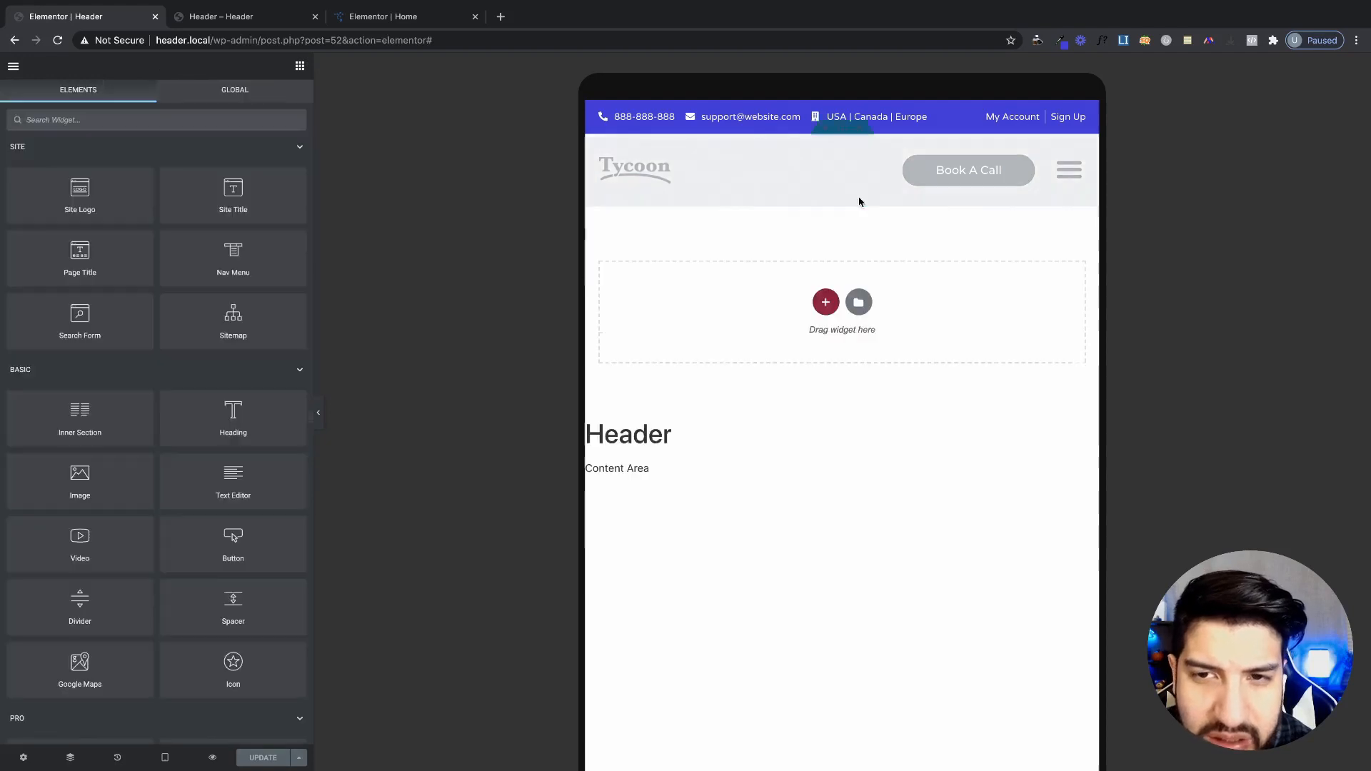
click(848, 136)
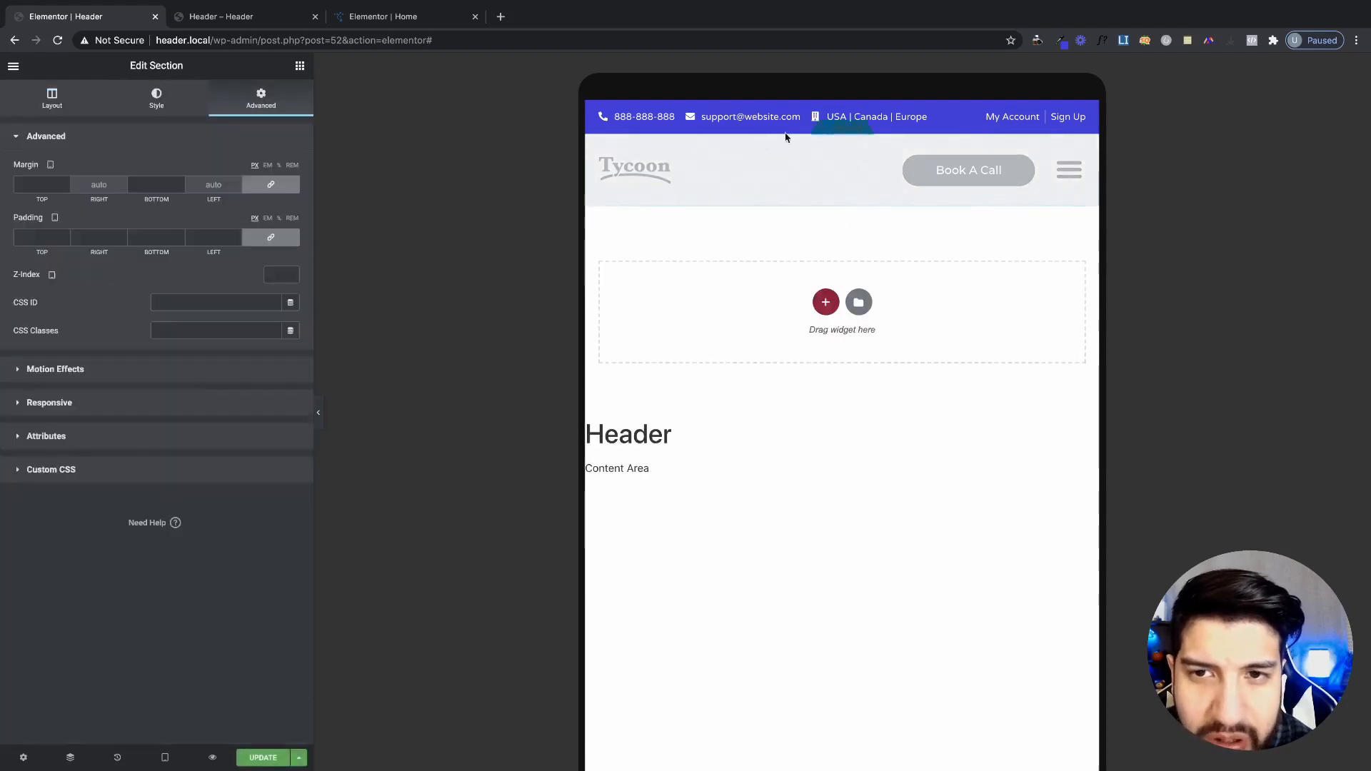
click(96, 404)
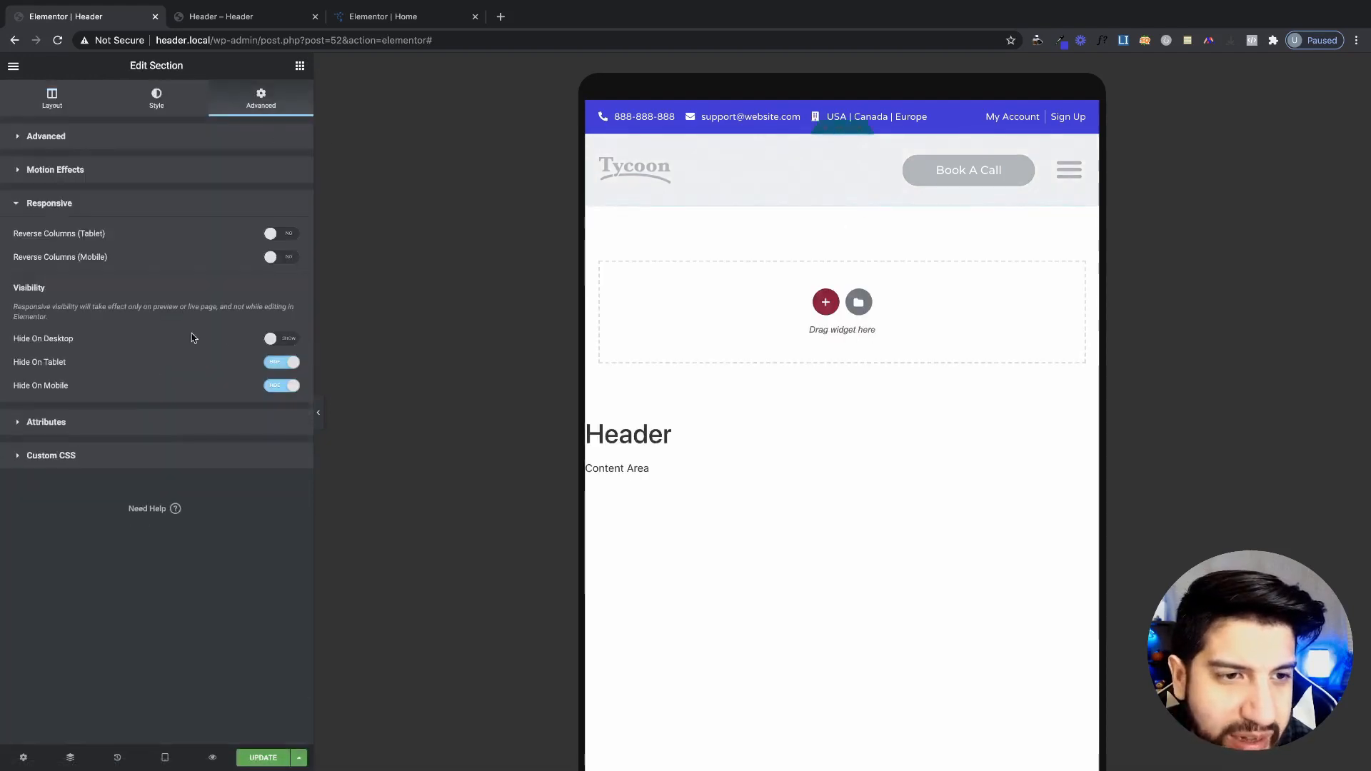
click(284, 363)
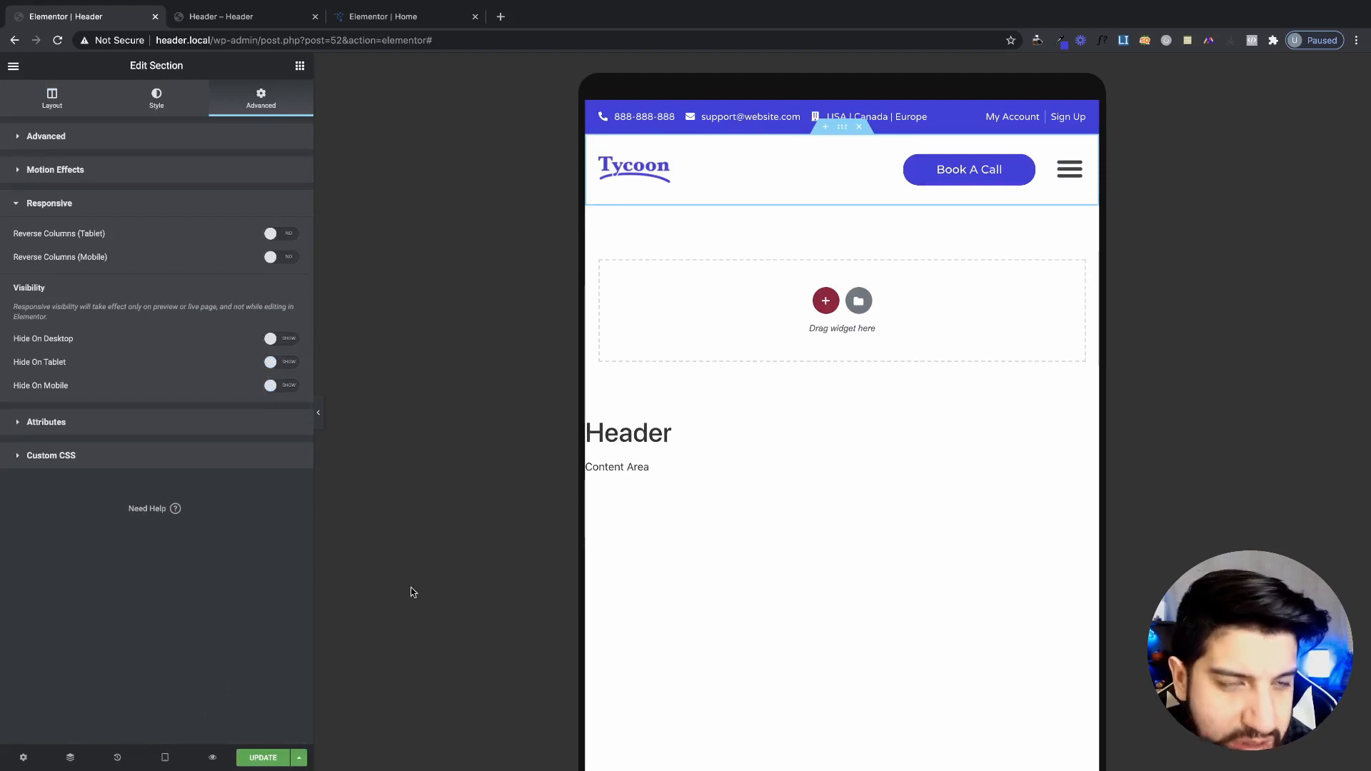
- Switch to the mobile layout and set the logo column's width to 30%
click(165, 759)
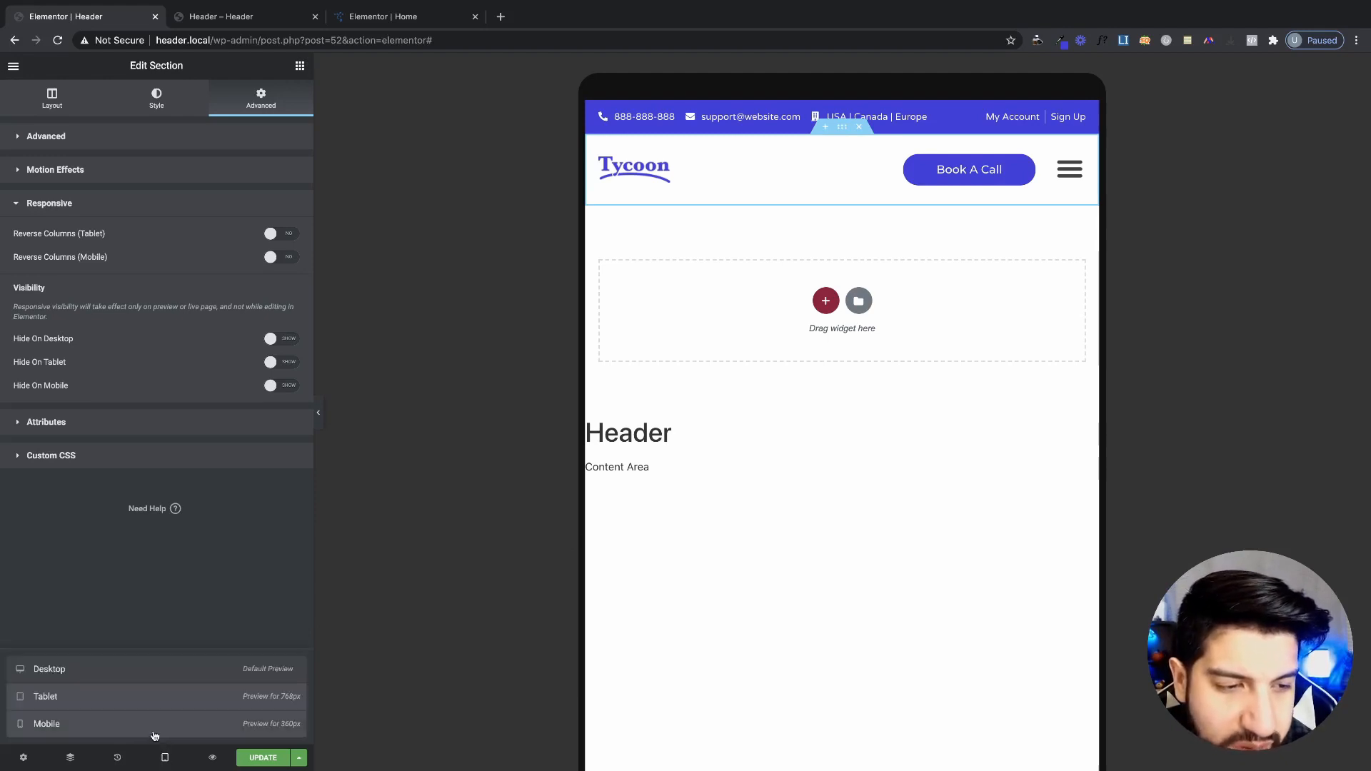
click(154, 725)
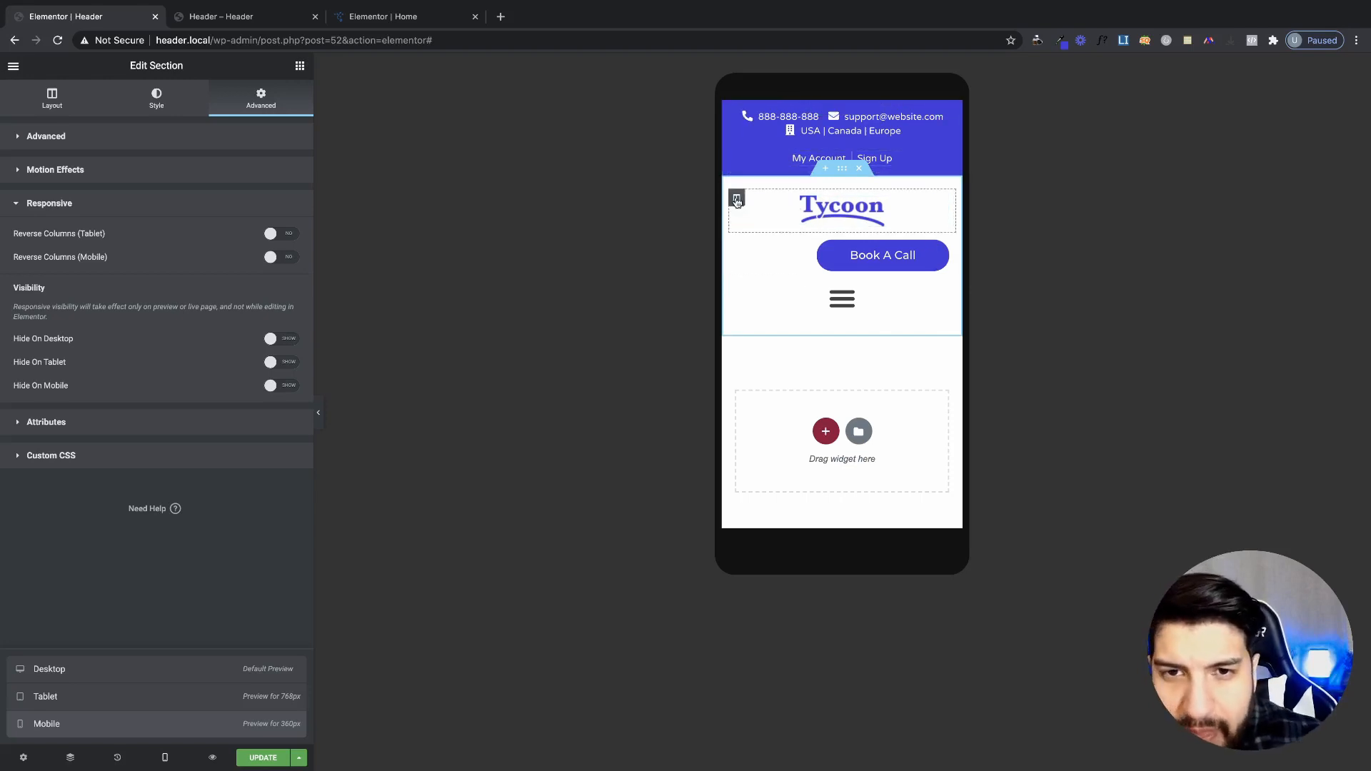
click(866, 288)
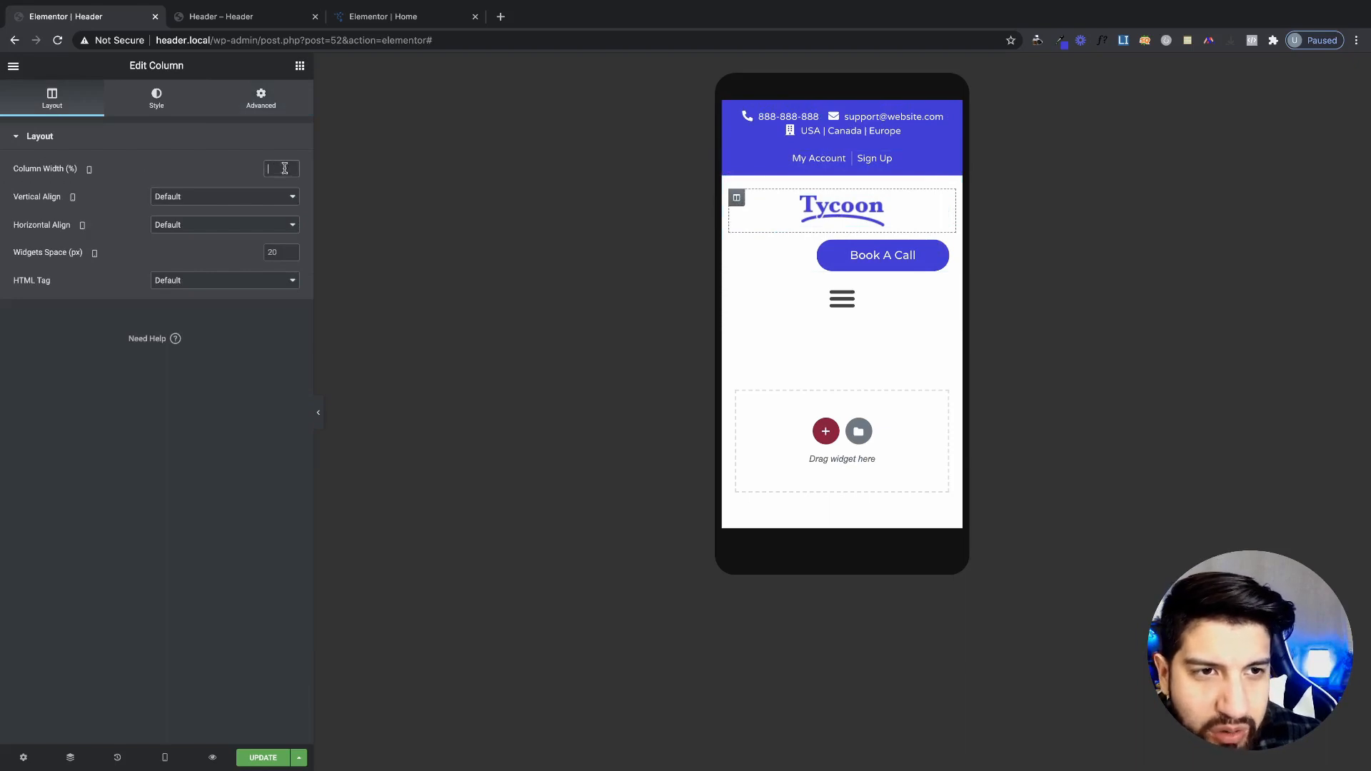
text(10)
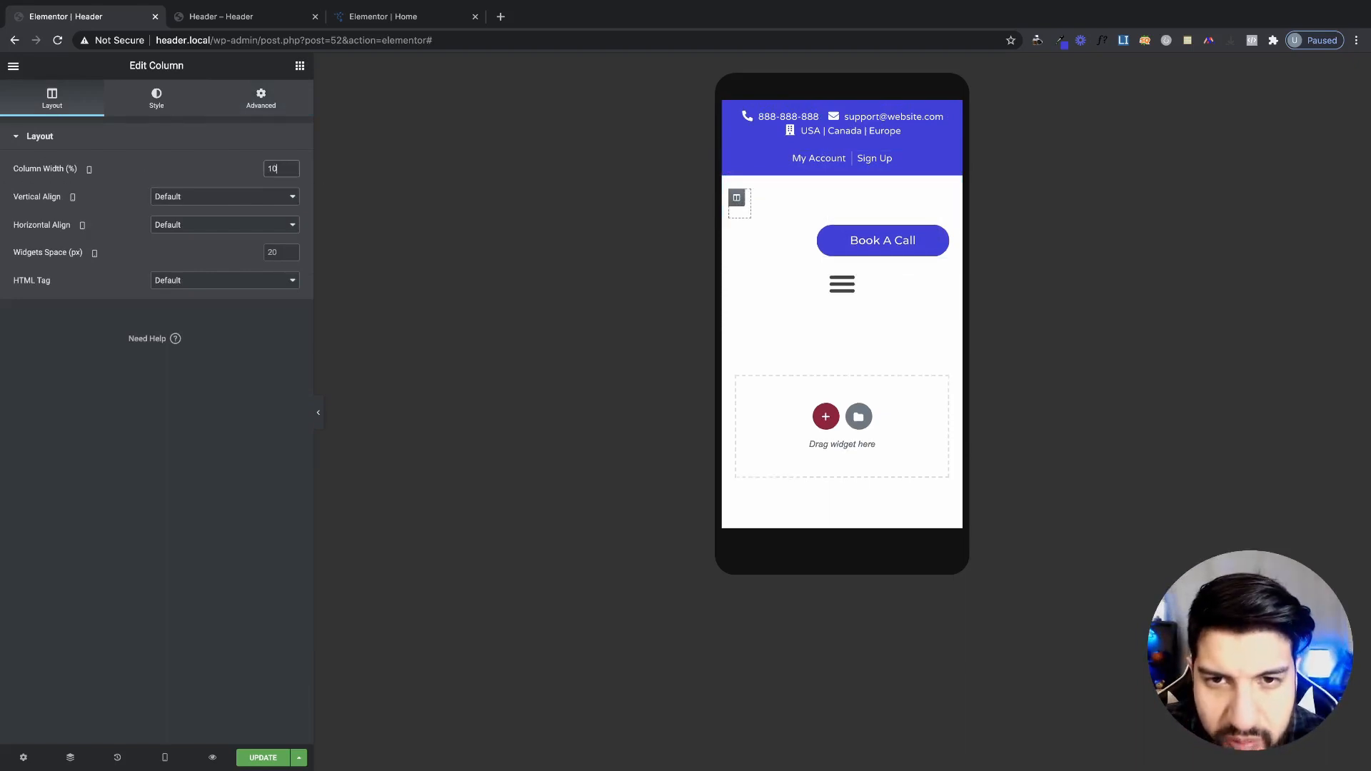
key(BackSpace)
key(BackSpace)
text(20)
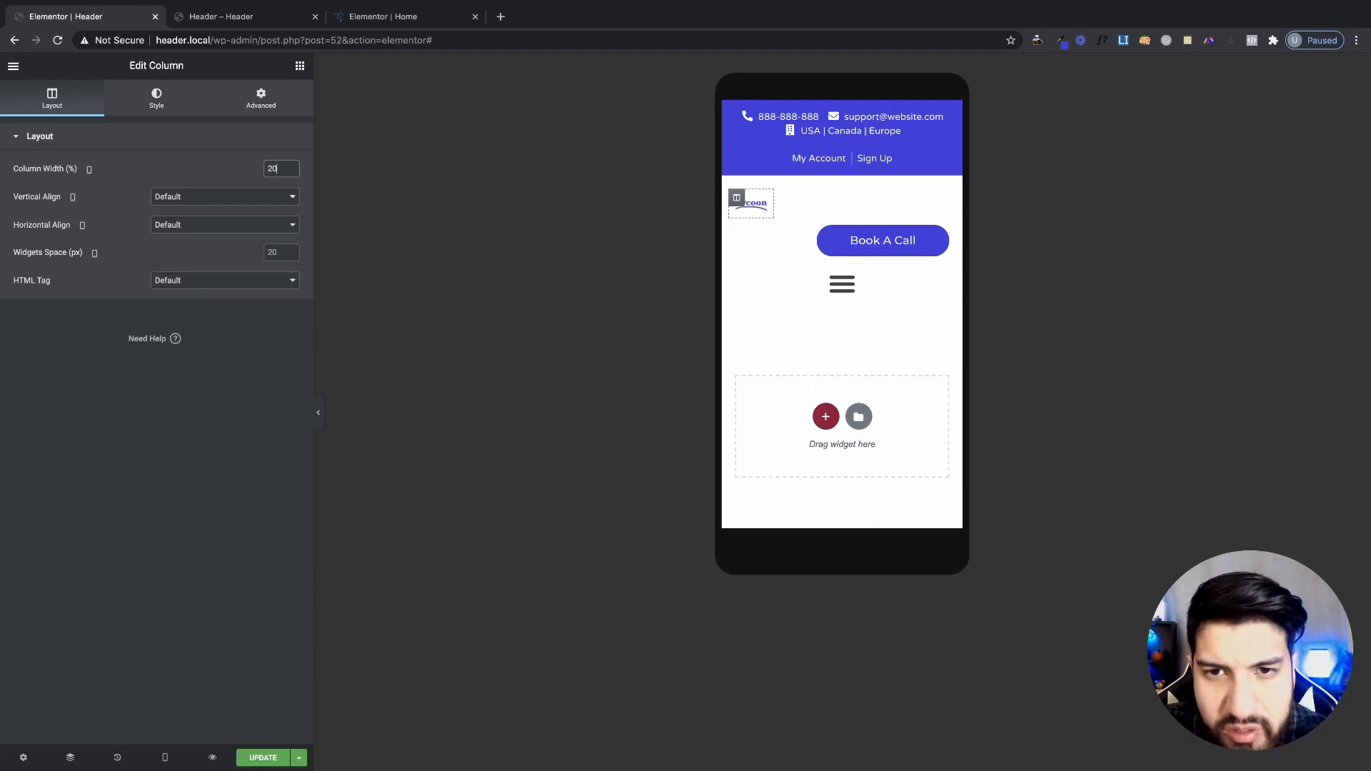
key(BackSpace)
key(BackSpace)
text(25)
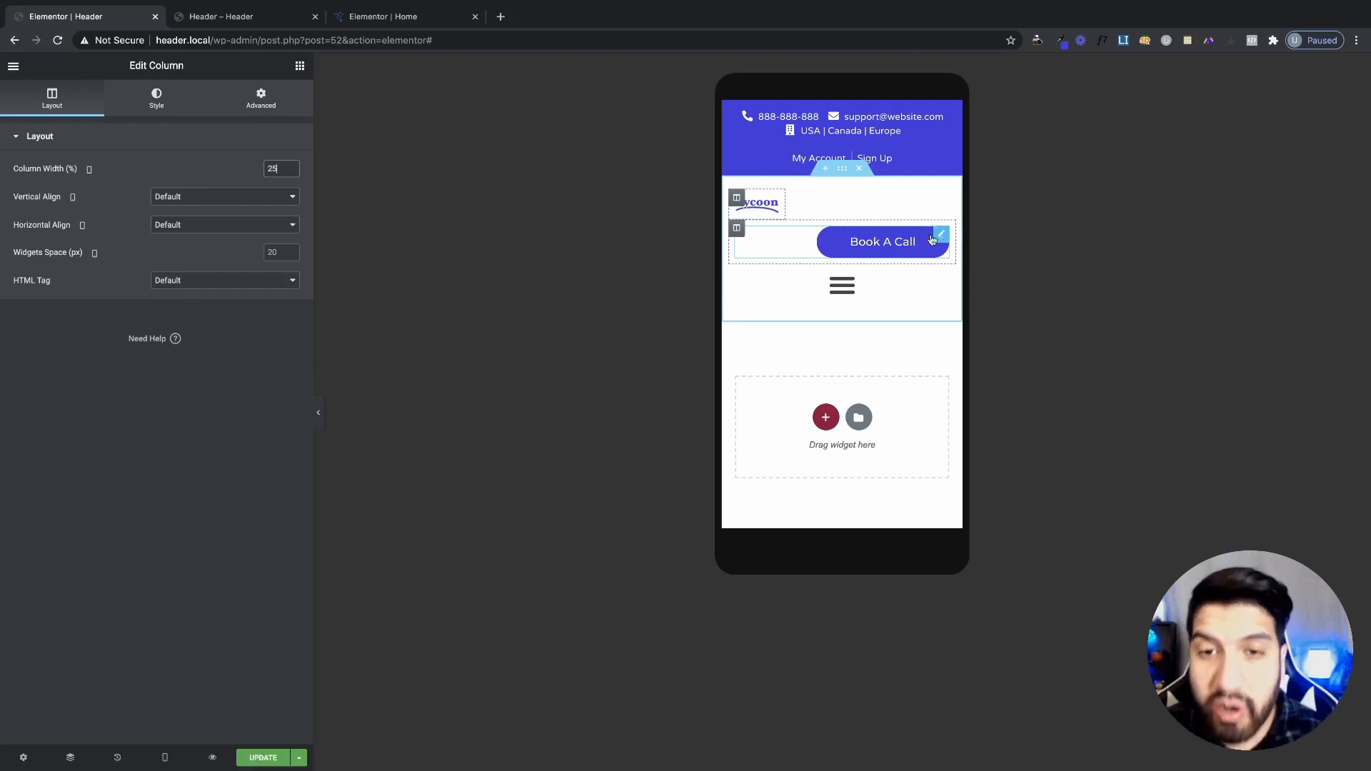
double_click(277, 170)
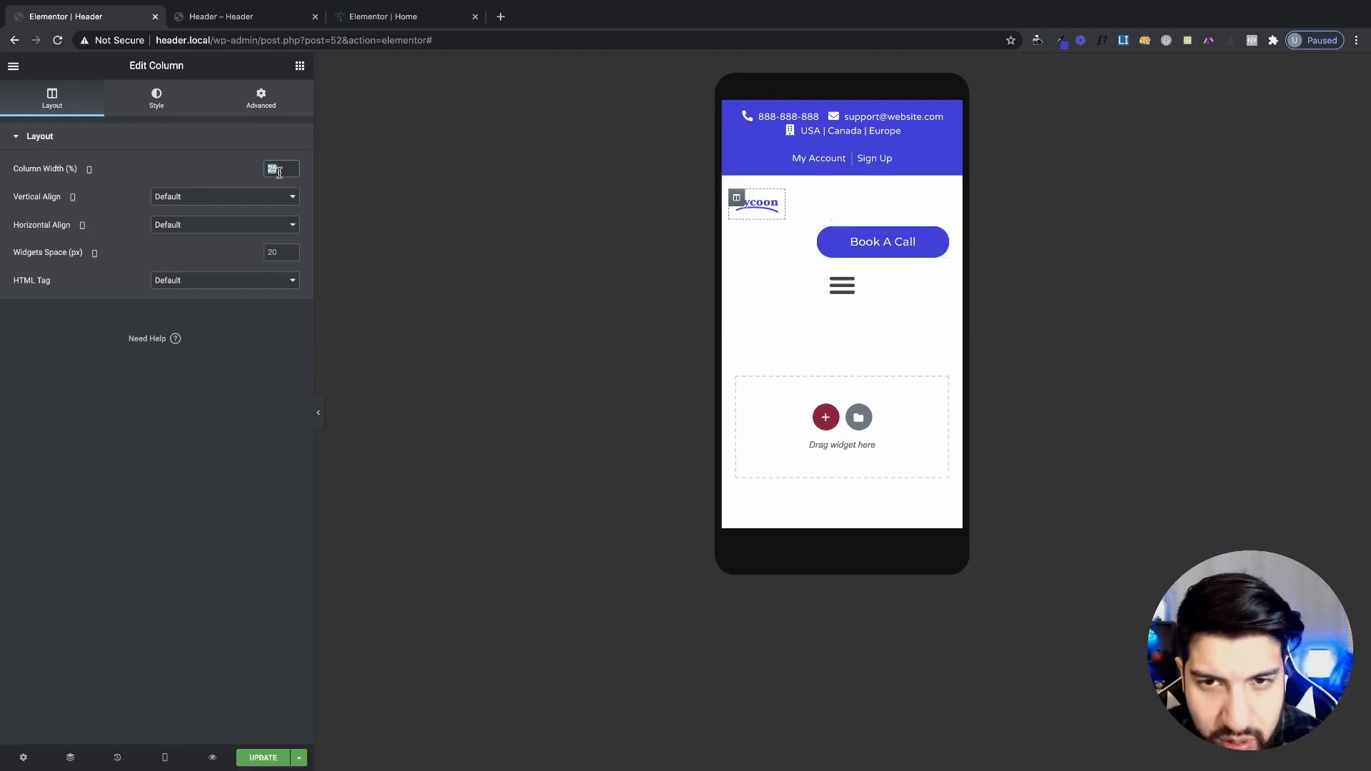
text(30)
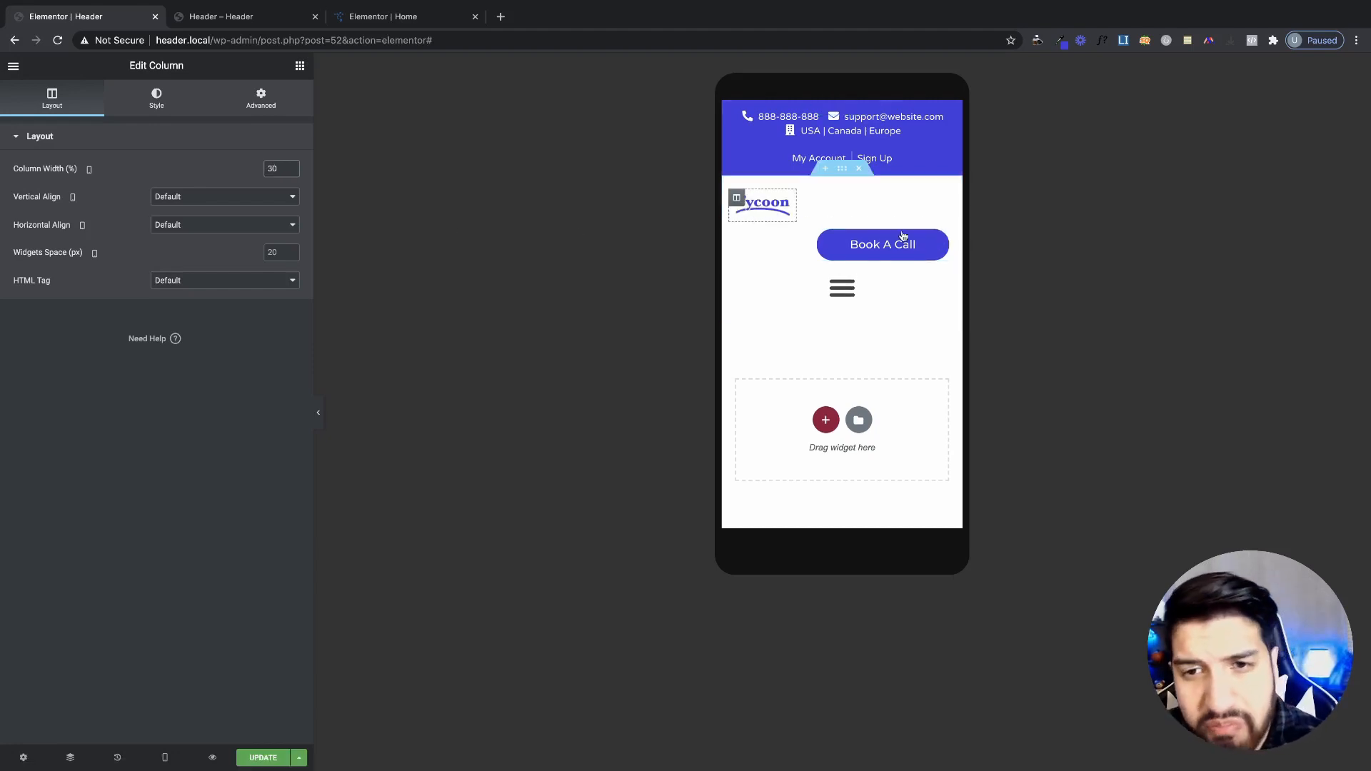
- Unlink the Book A Call button's mobile padding values and set the padding to 0 on all sides
click(943, 238)
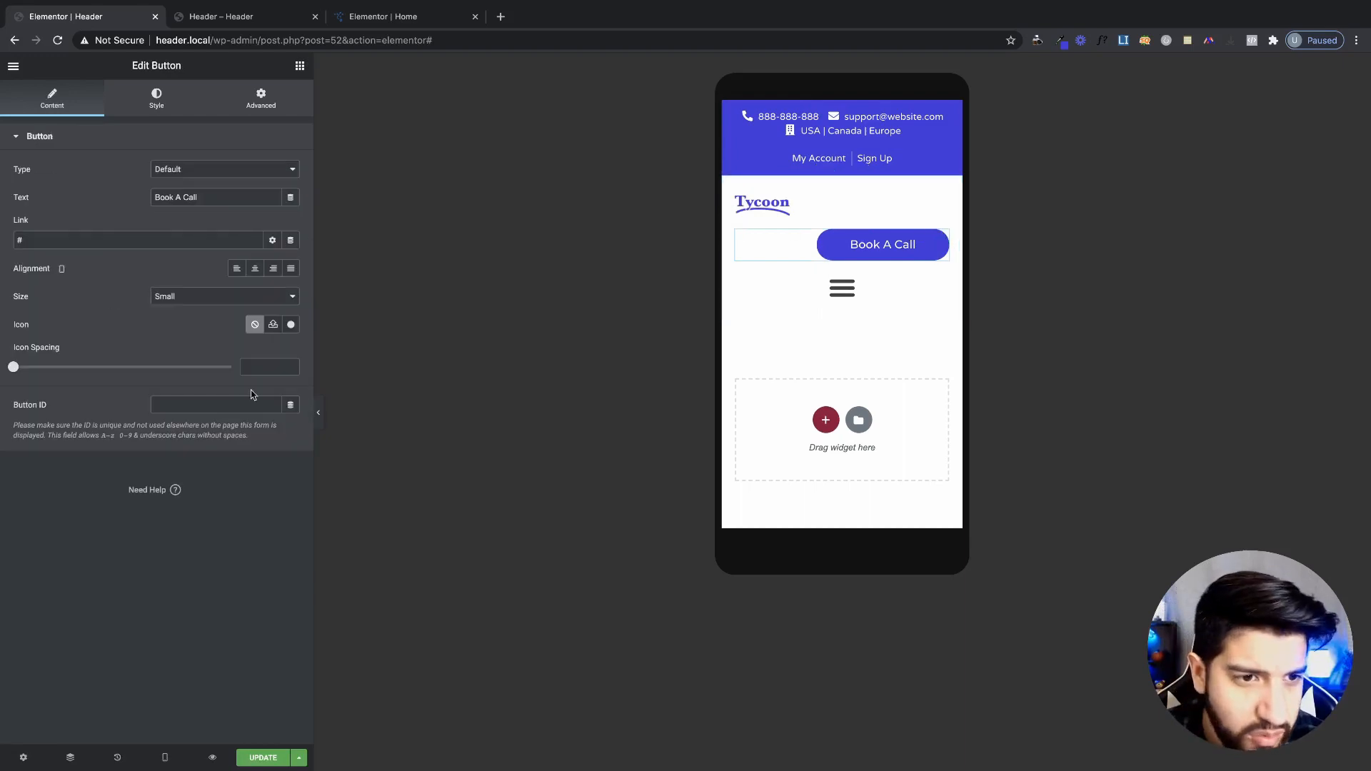
click(163, 107)
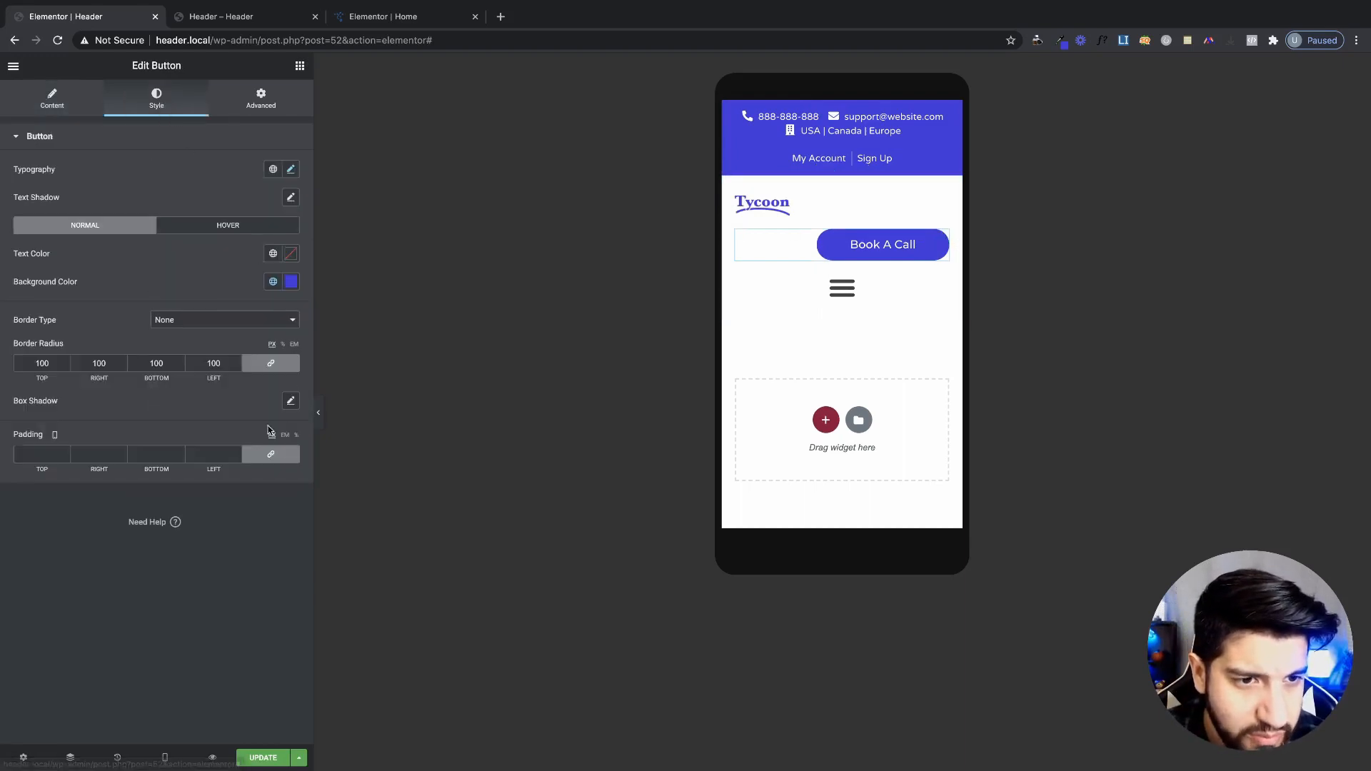
click(270, 454)
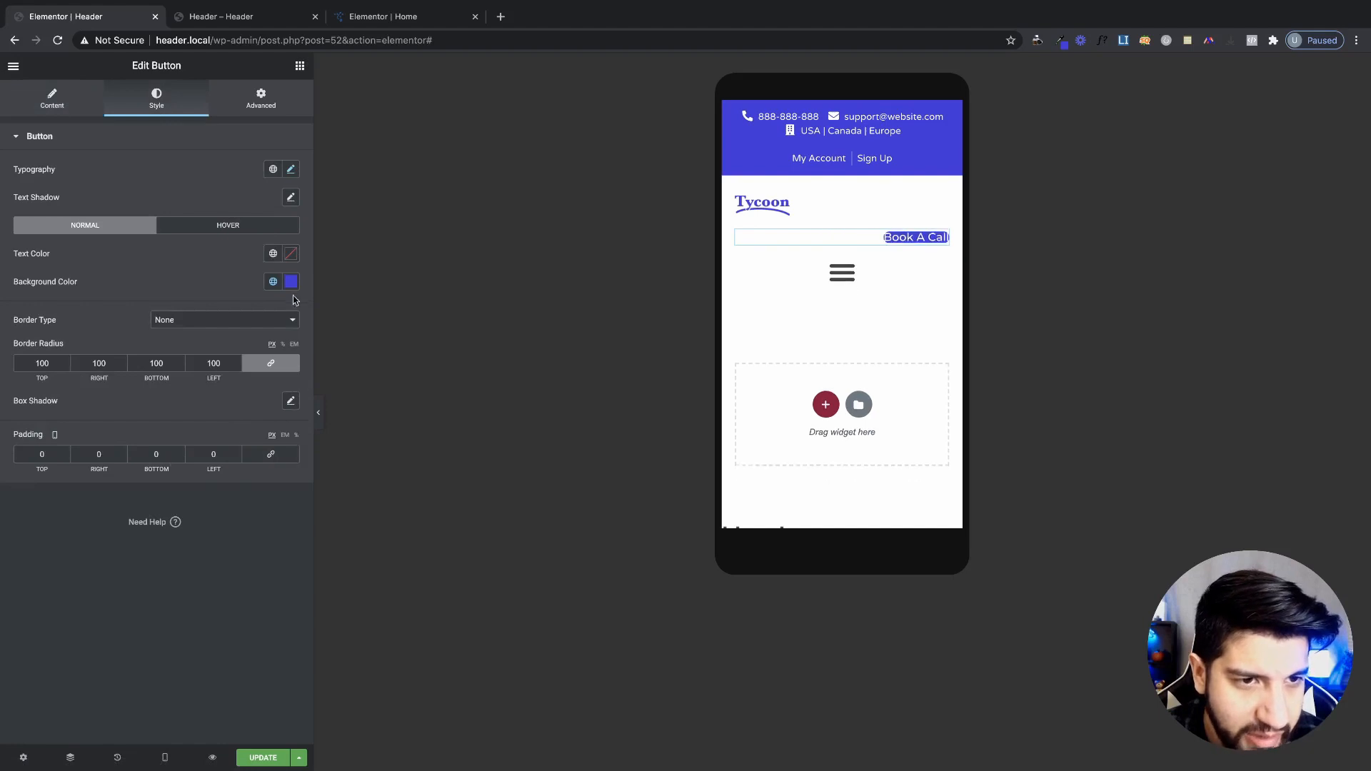
- Clear the Book A Call button's box shadow settings and set its mobile text size to 17 px
click(290, 401)
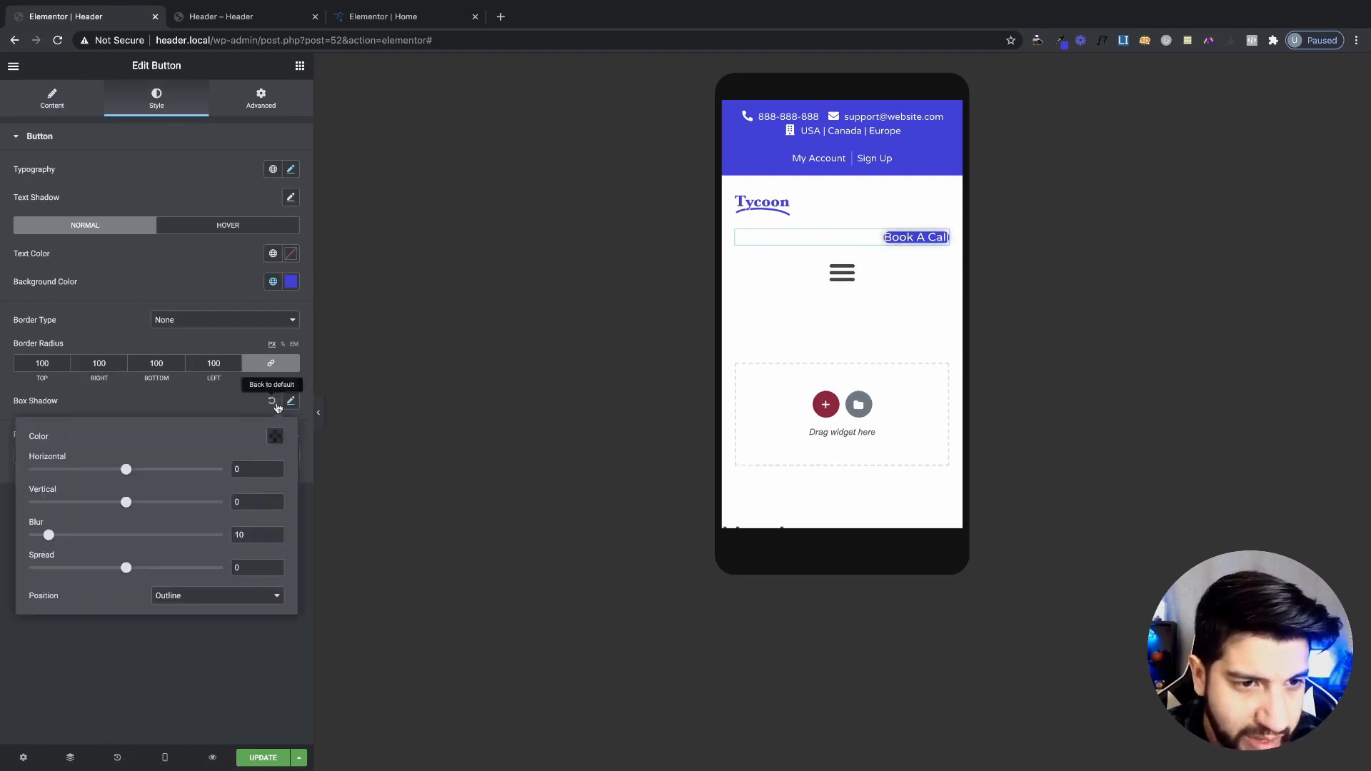
click(274, 402)
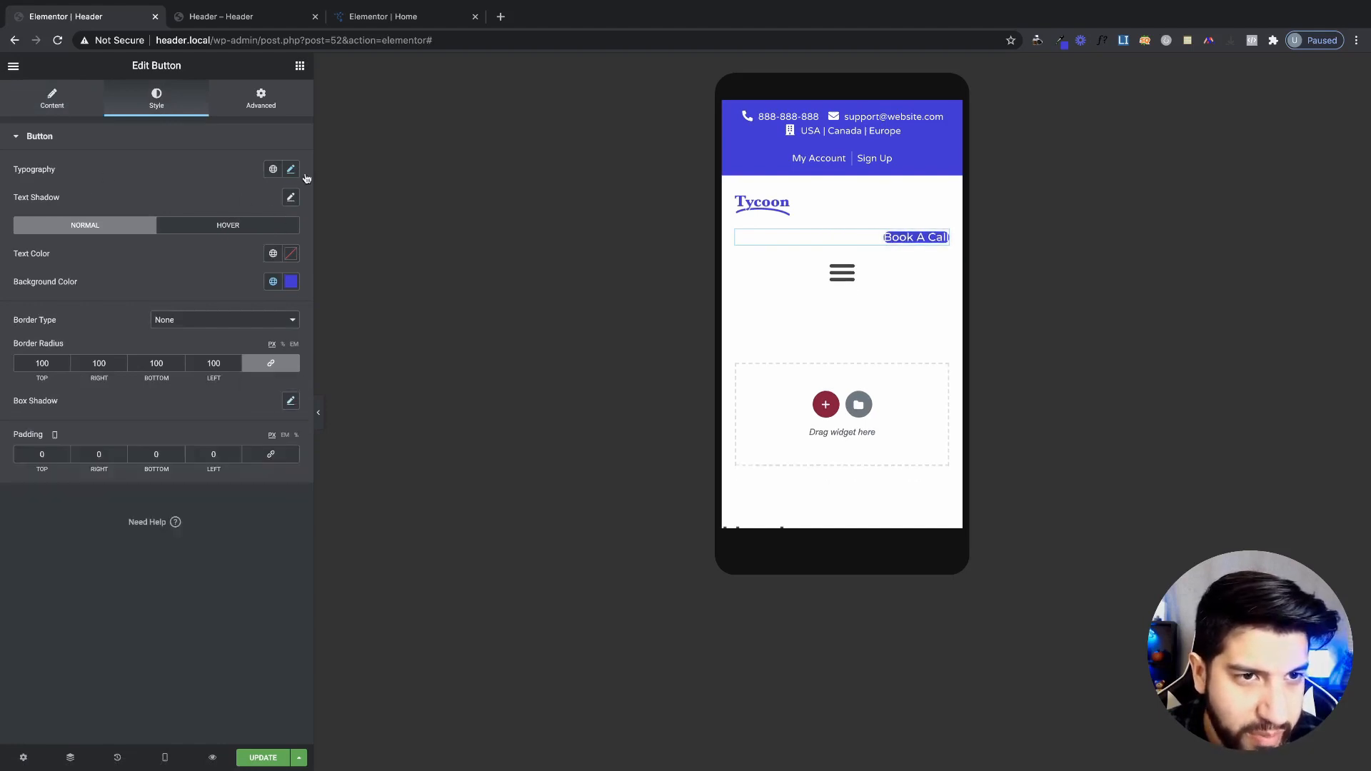
click(290, 169)
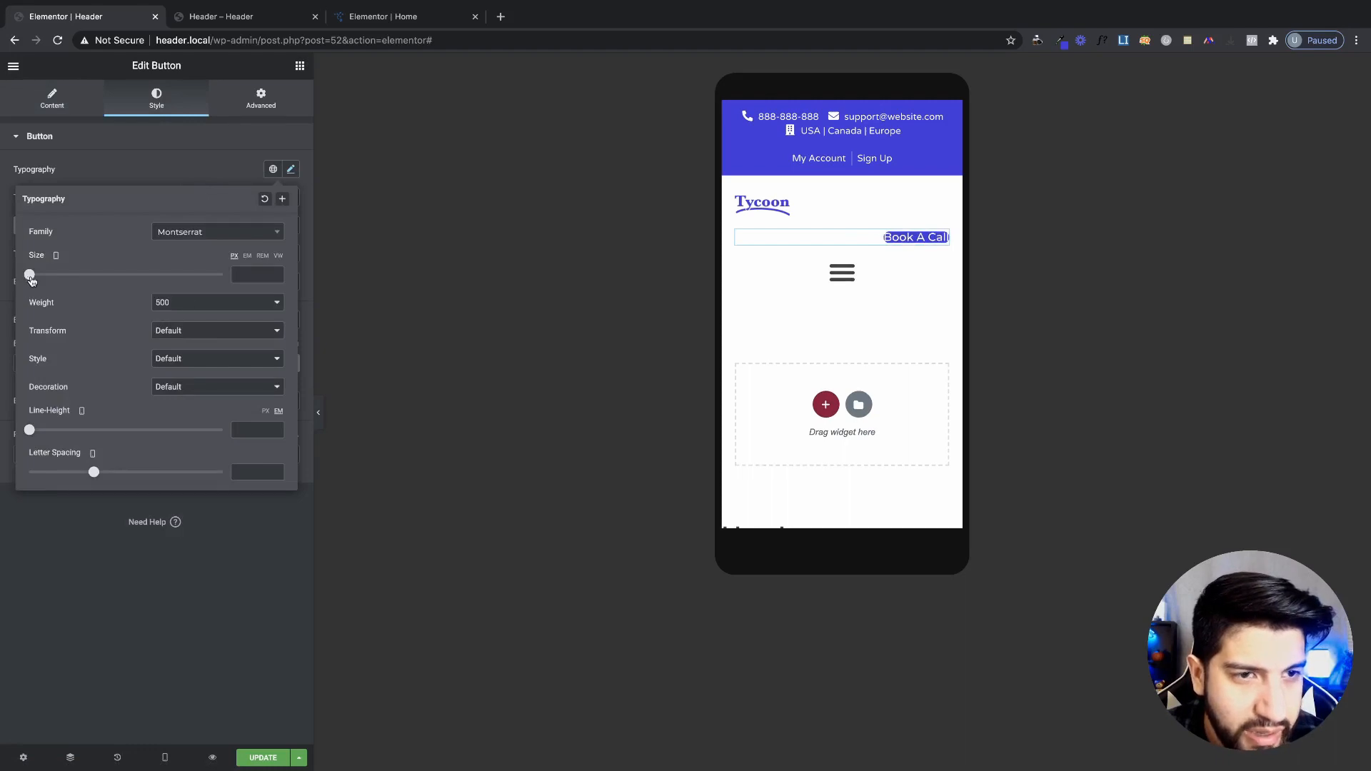
drag(31, 280, 45, 278)
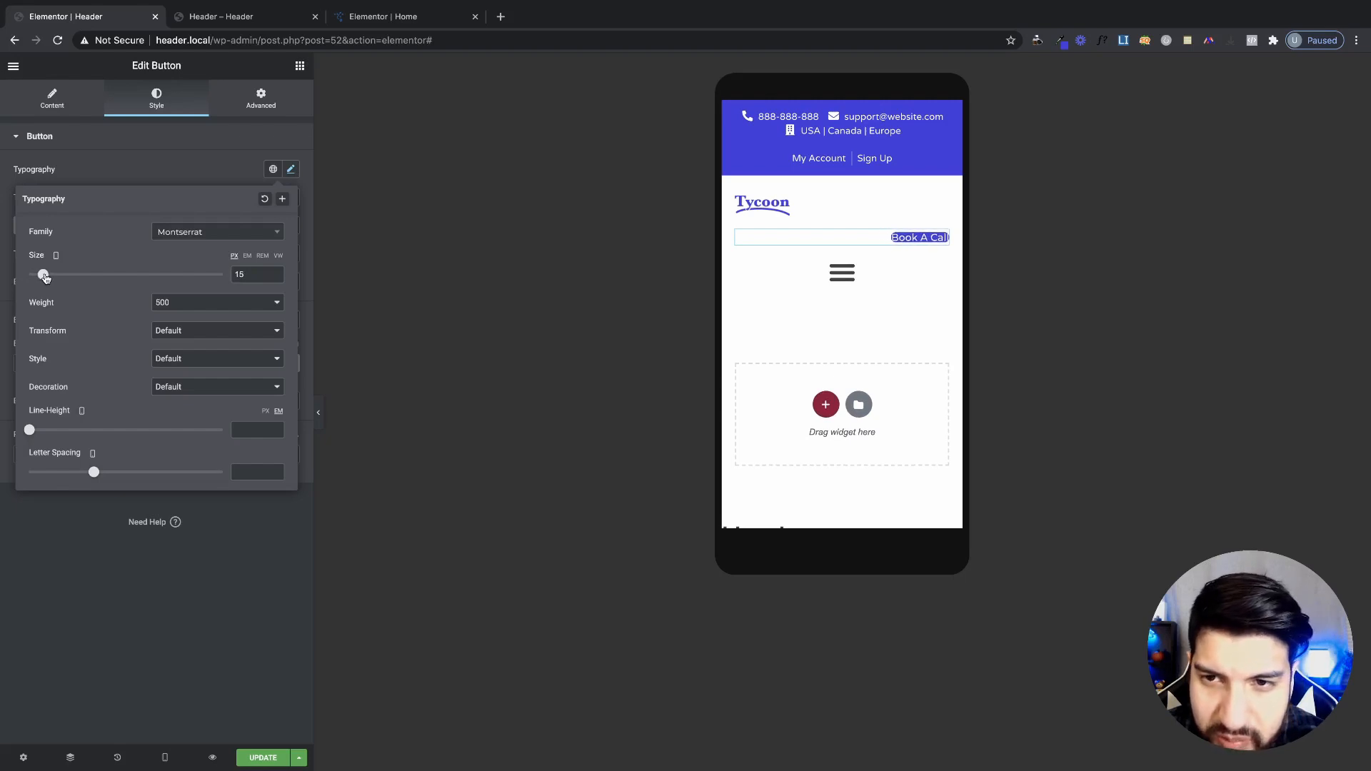
drag(45, 278, 46, 278)
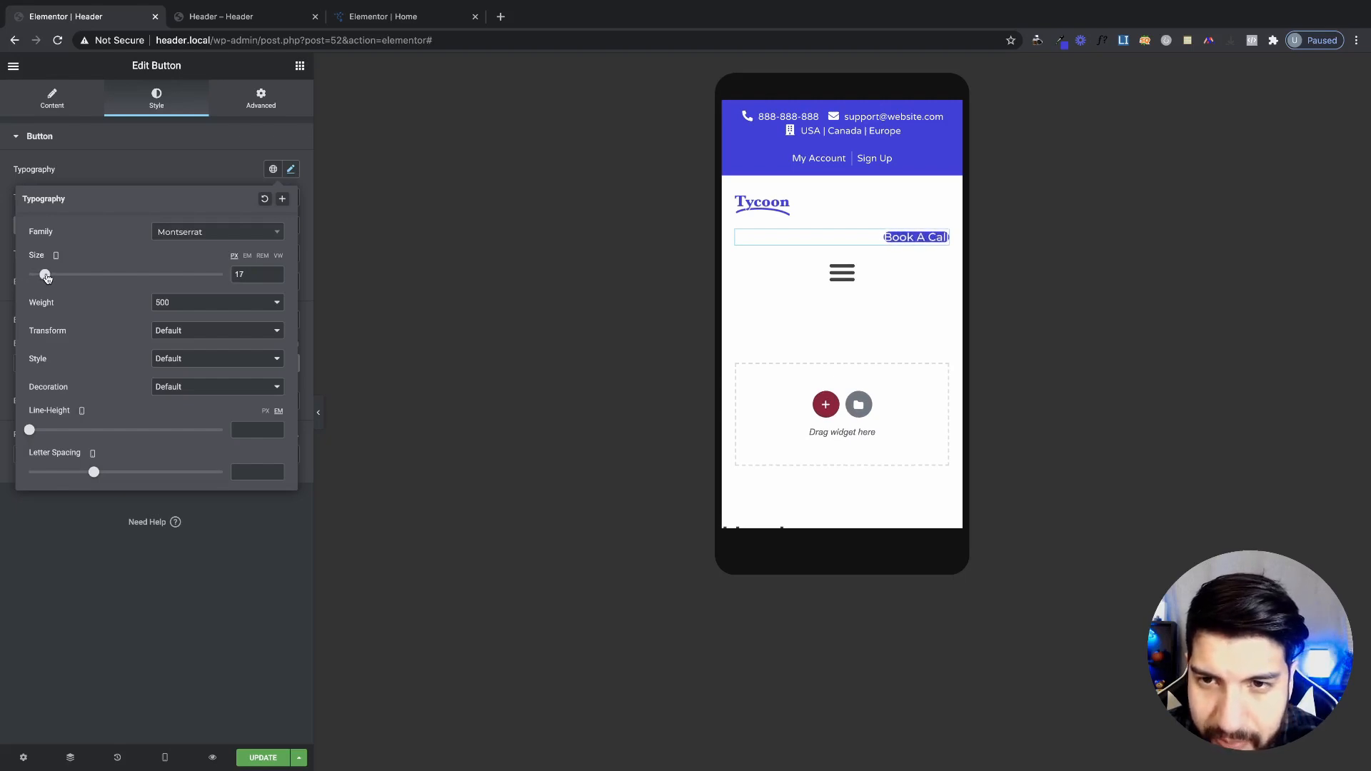
click(125, 171)
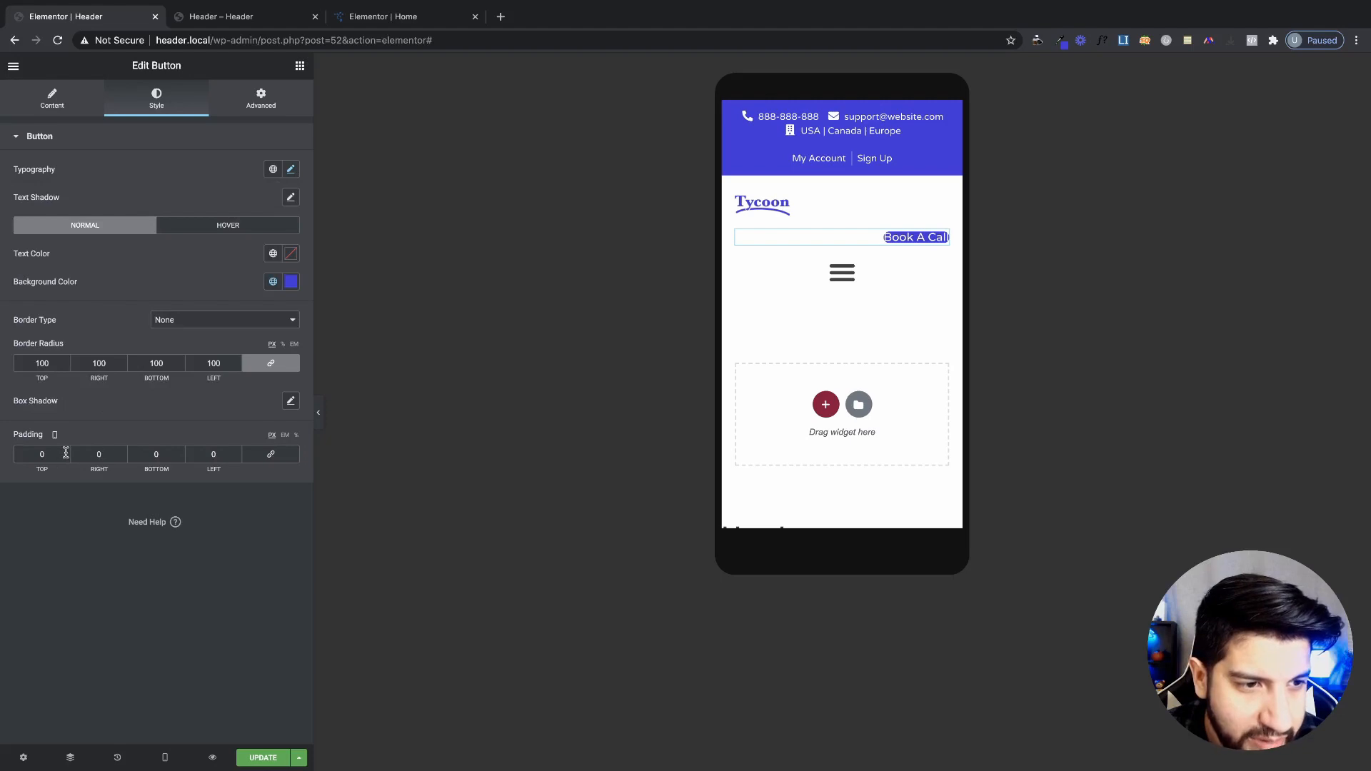
- Set the Book A Call button's mobile padding to 5 px for top and bottom and 10 px for right and left
drag(65, 452, 27, 451)
text(5)
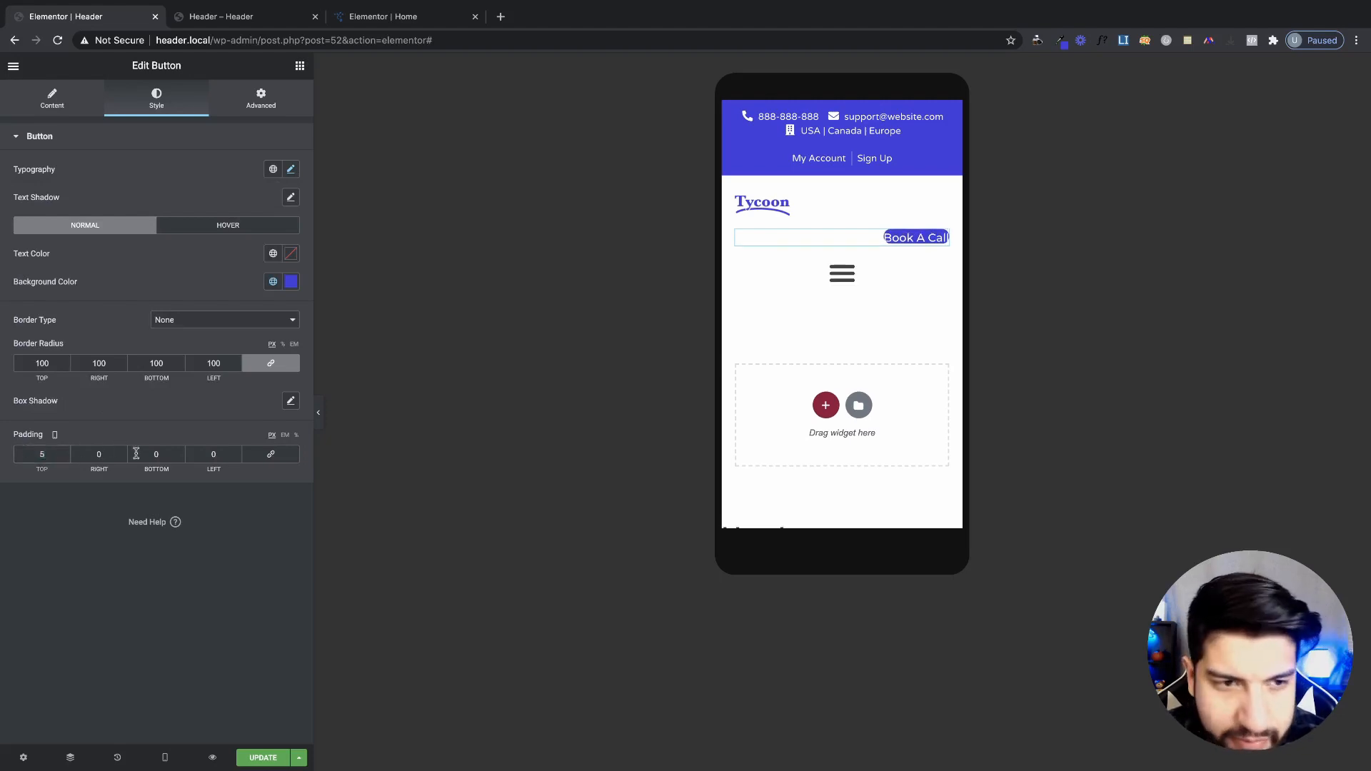
double_click(158, 455)
text(5)
drag(103, 456, 74, 452)
text(10)
double_click(215, 456)
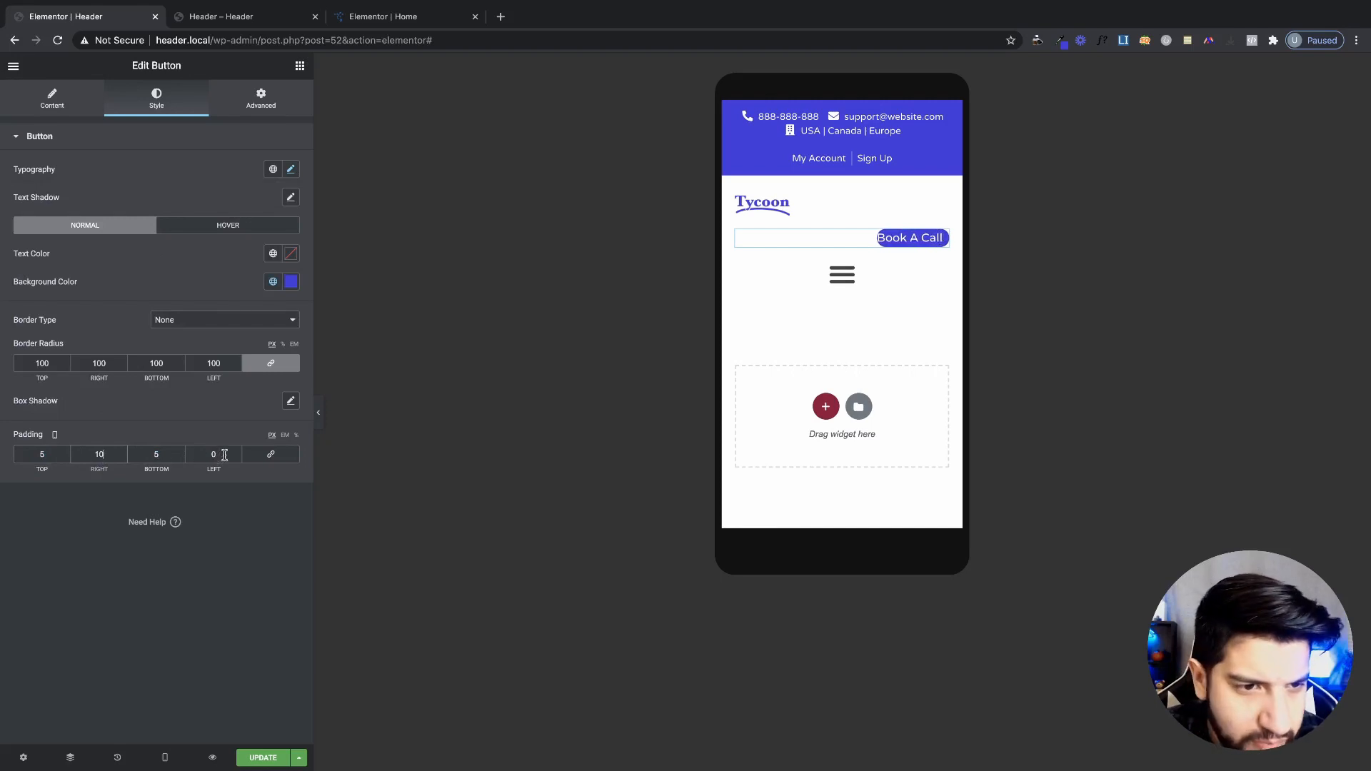
text(1)
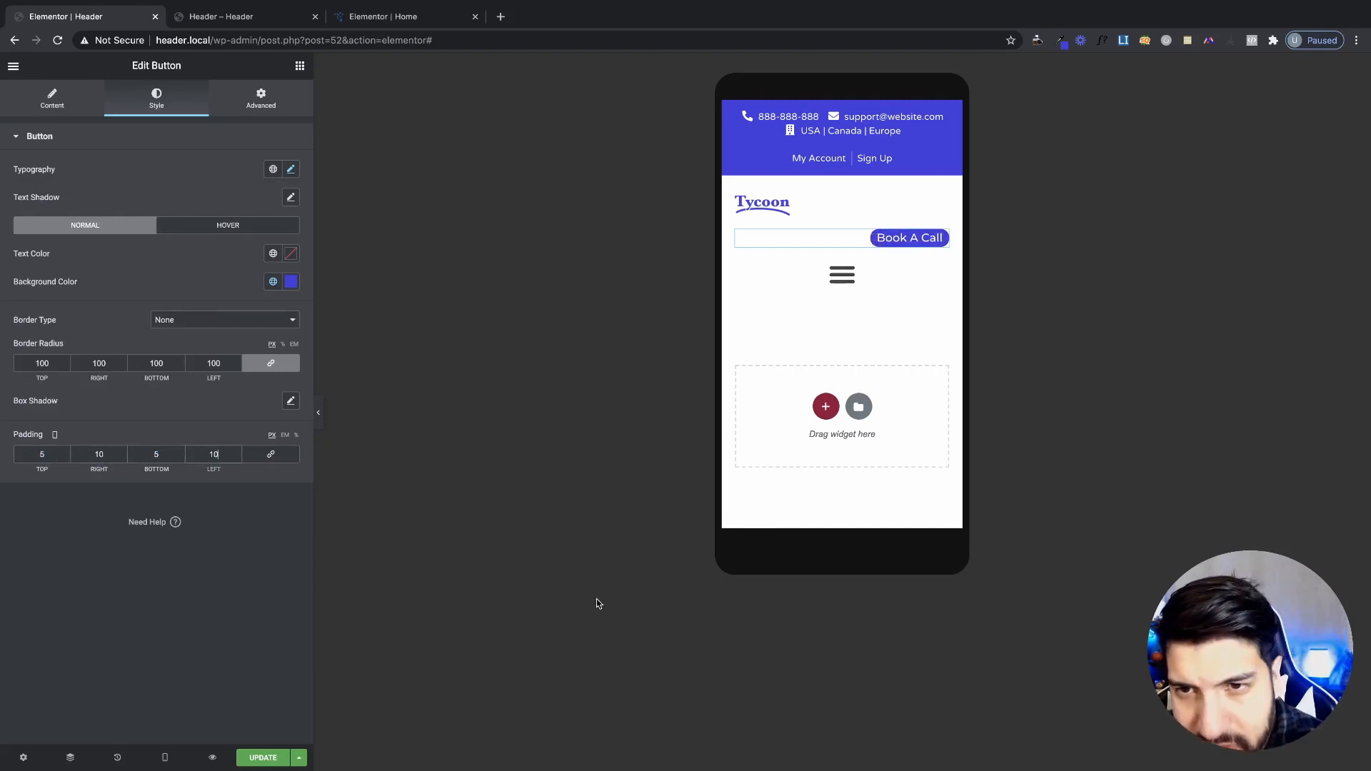
- Set the Book A Call button's mobile padding to 8 px for top and bottom and 15 px for left and right
double_click(45, 454)
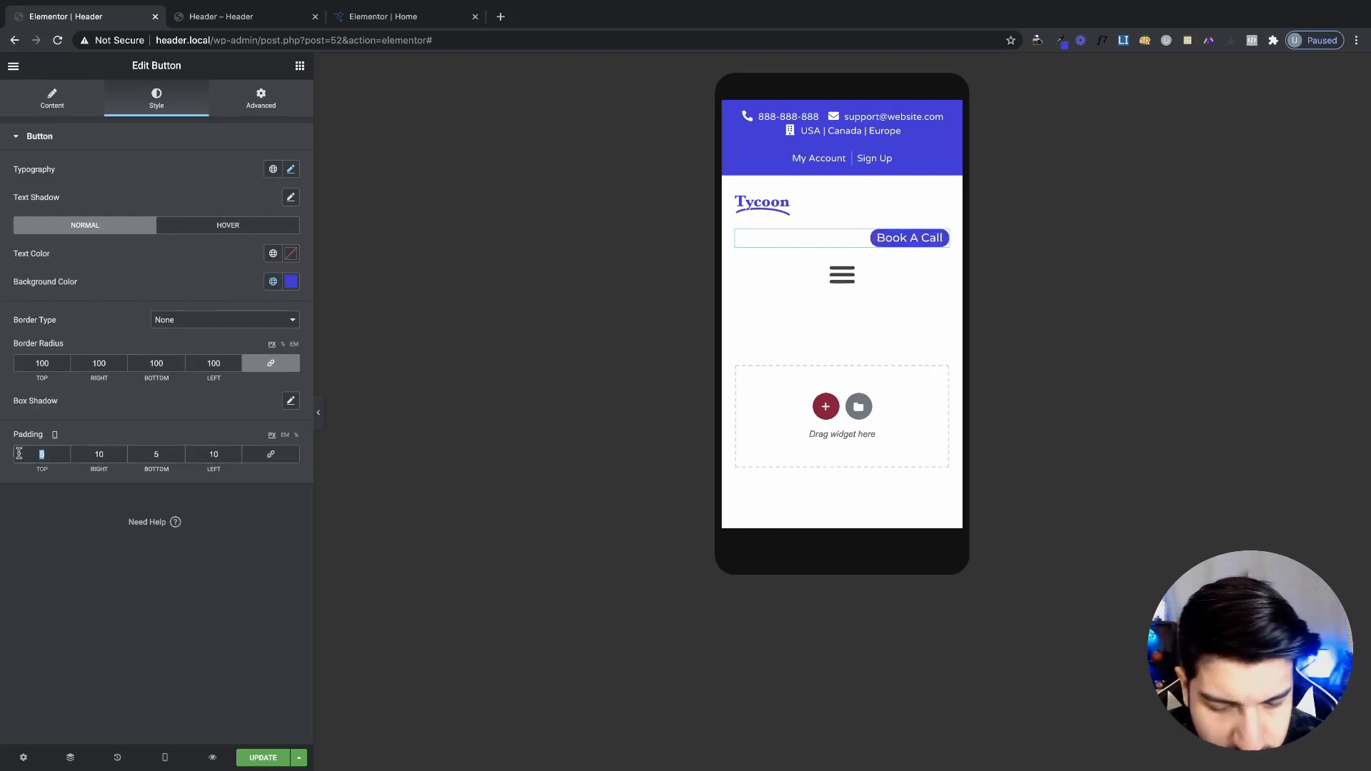
text(8)
double_click(141, 454)
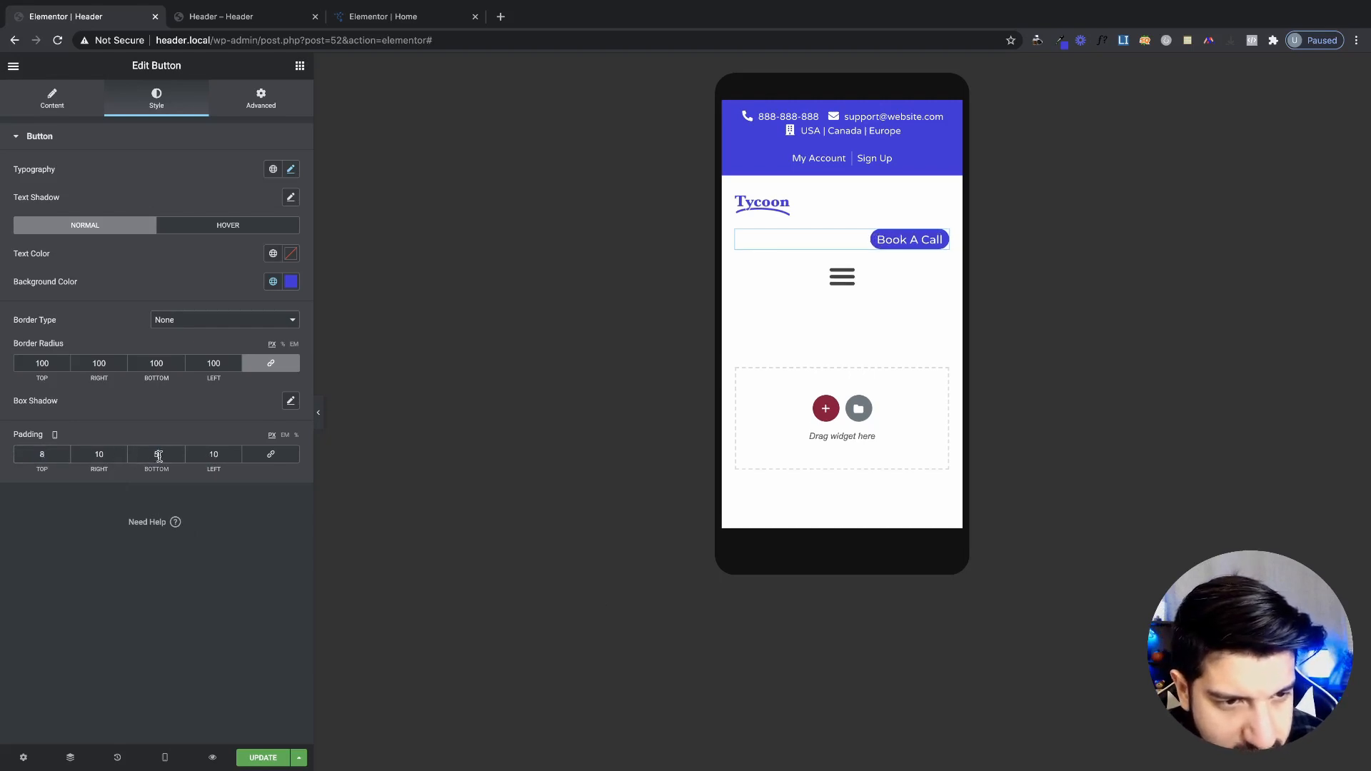
text(8)
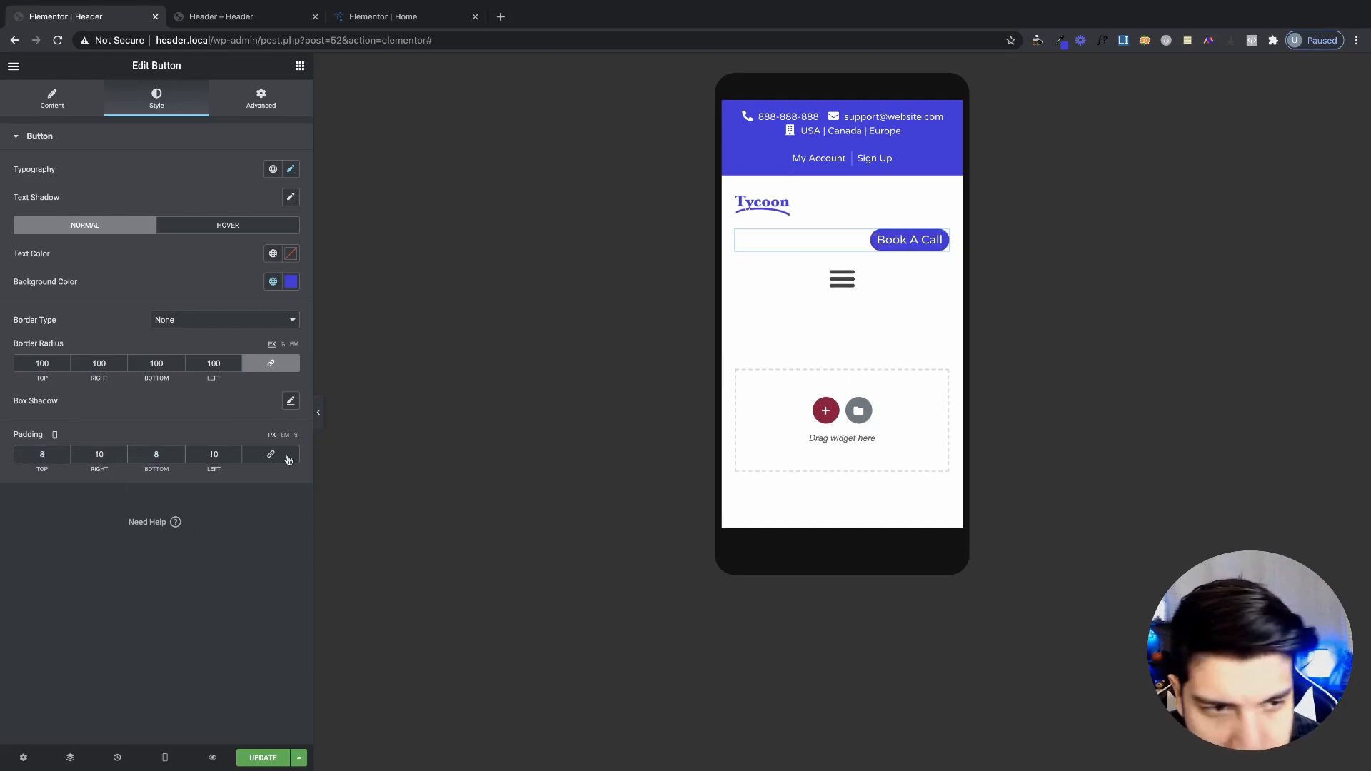
double_click(187, 457)
text(15)
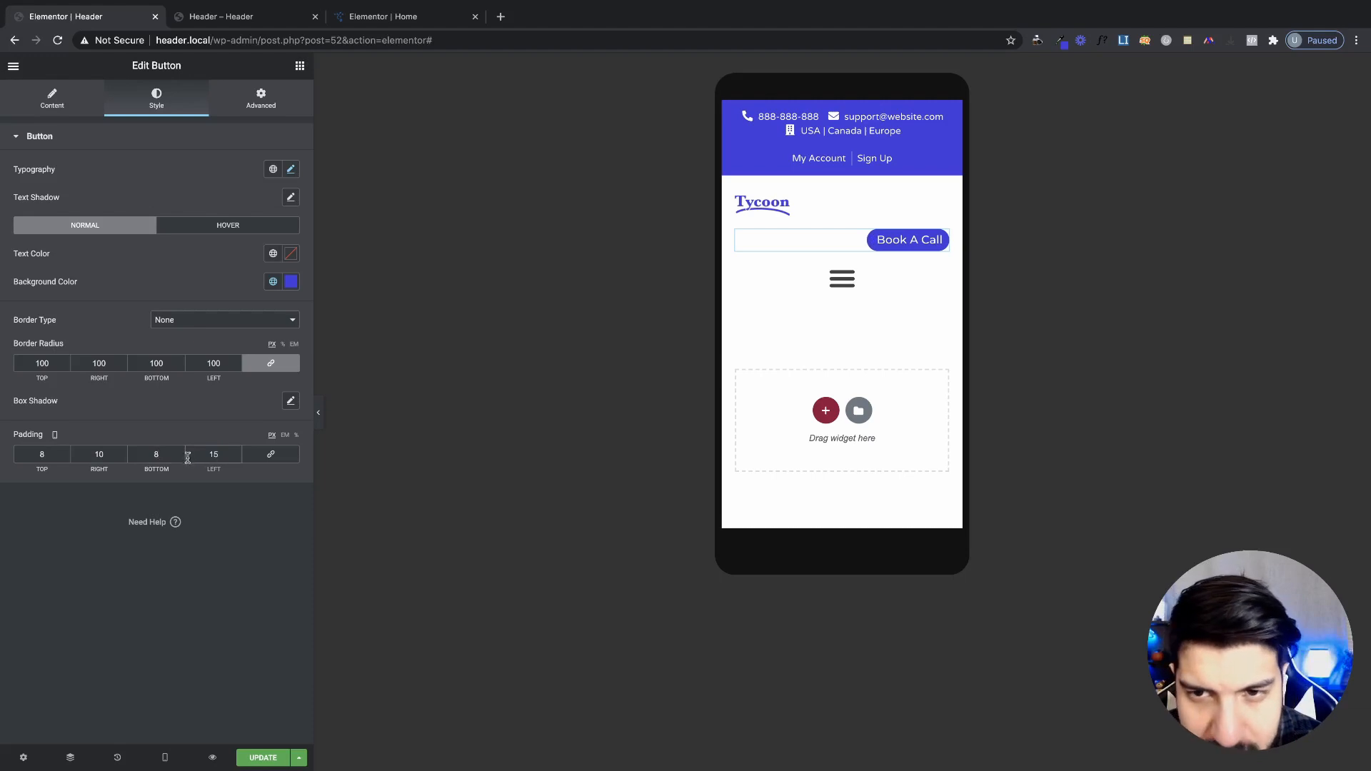
double_click(104, 455)
text(15)
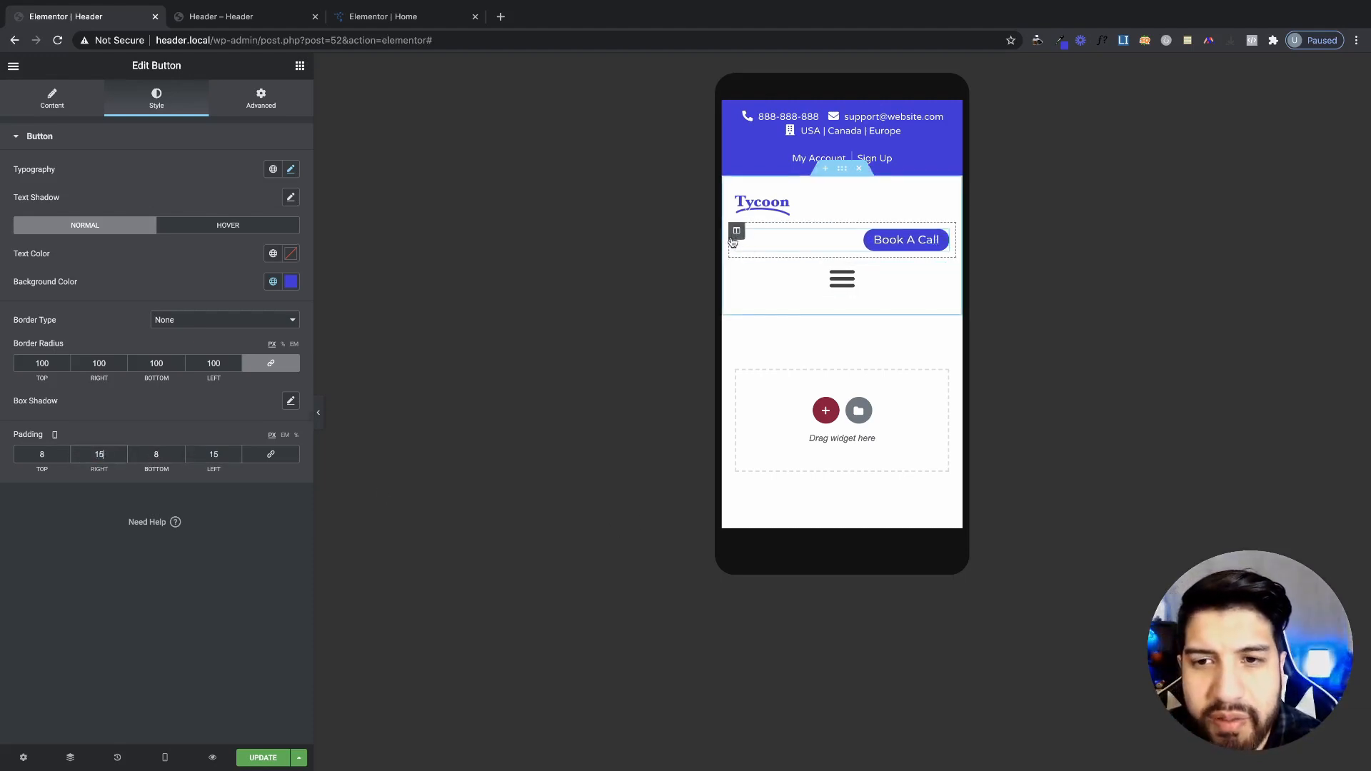
- Set the mobile width of the column containing the Book A Call button to 50%
click(736, 230)
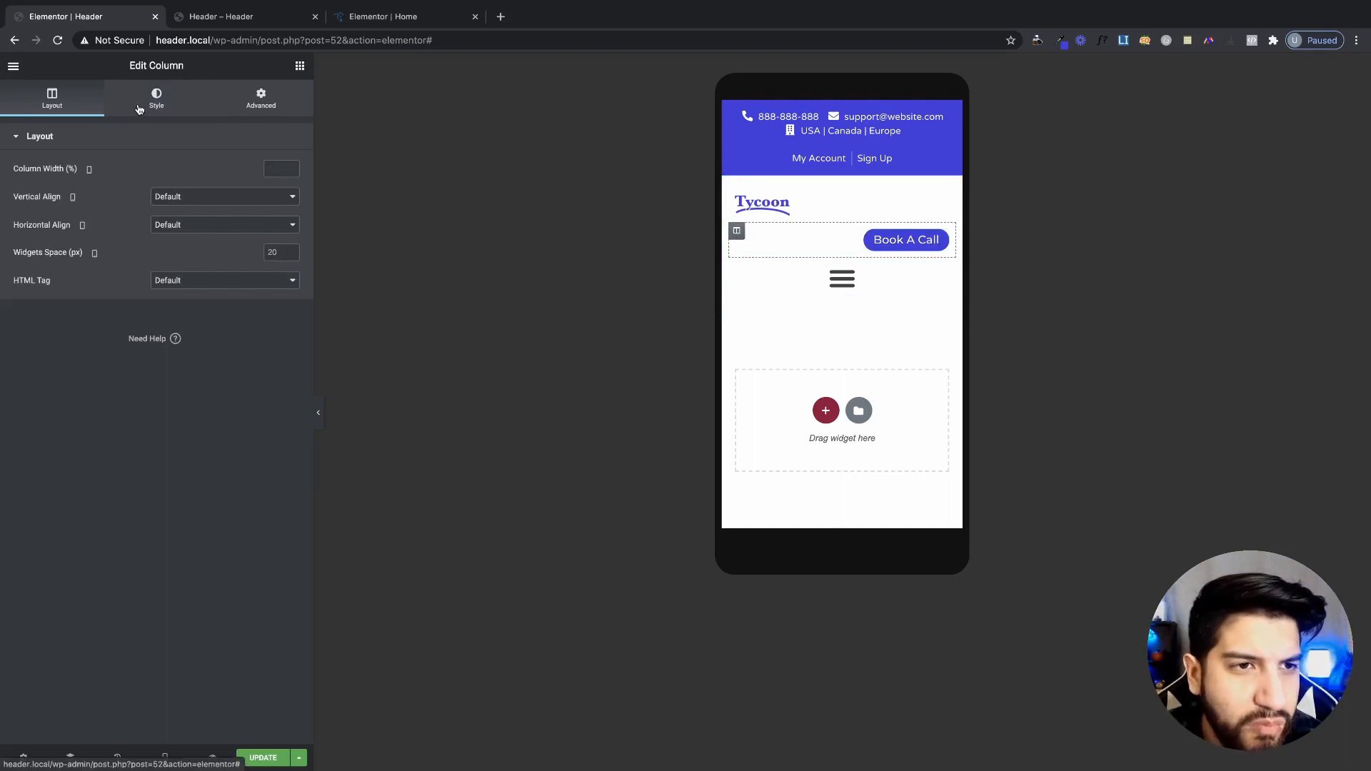
click(277, 167)
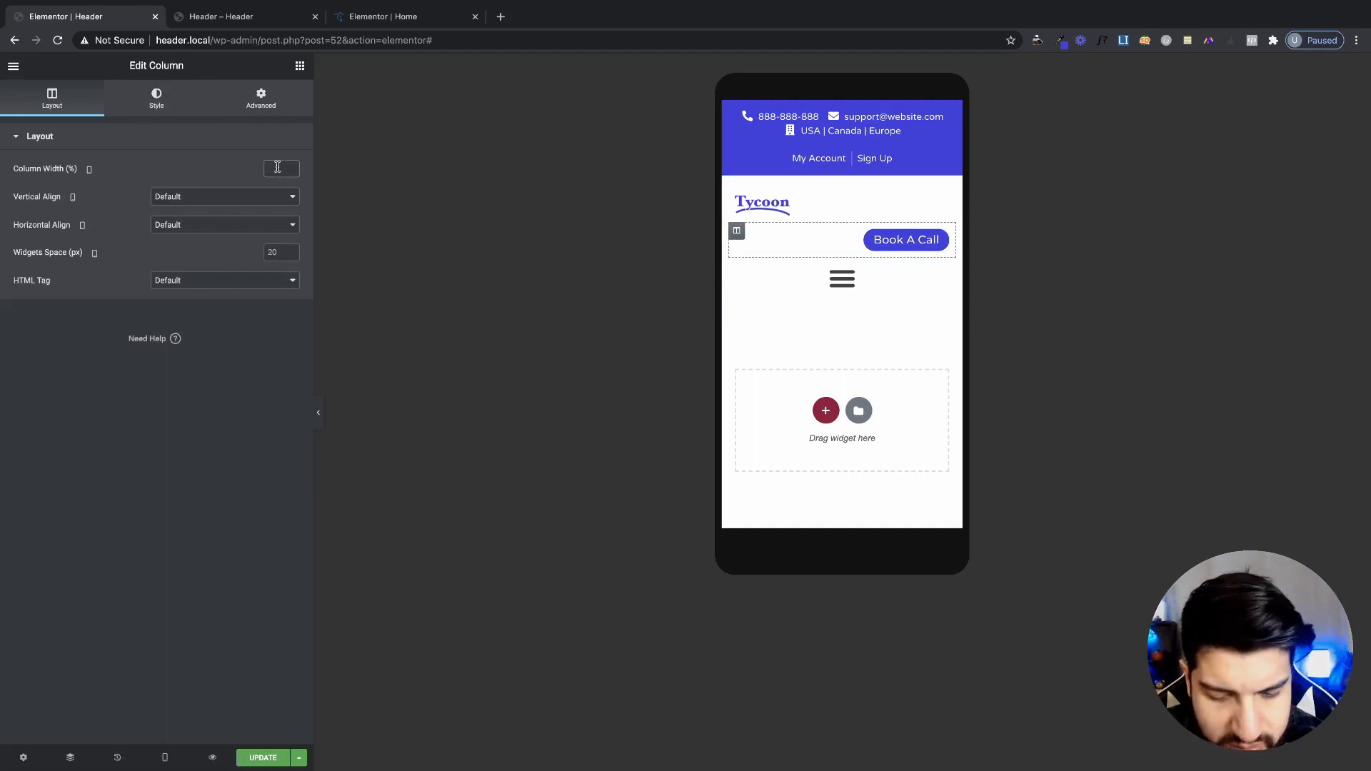
text(20)
key(BackSpace)
key(BackSpace)
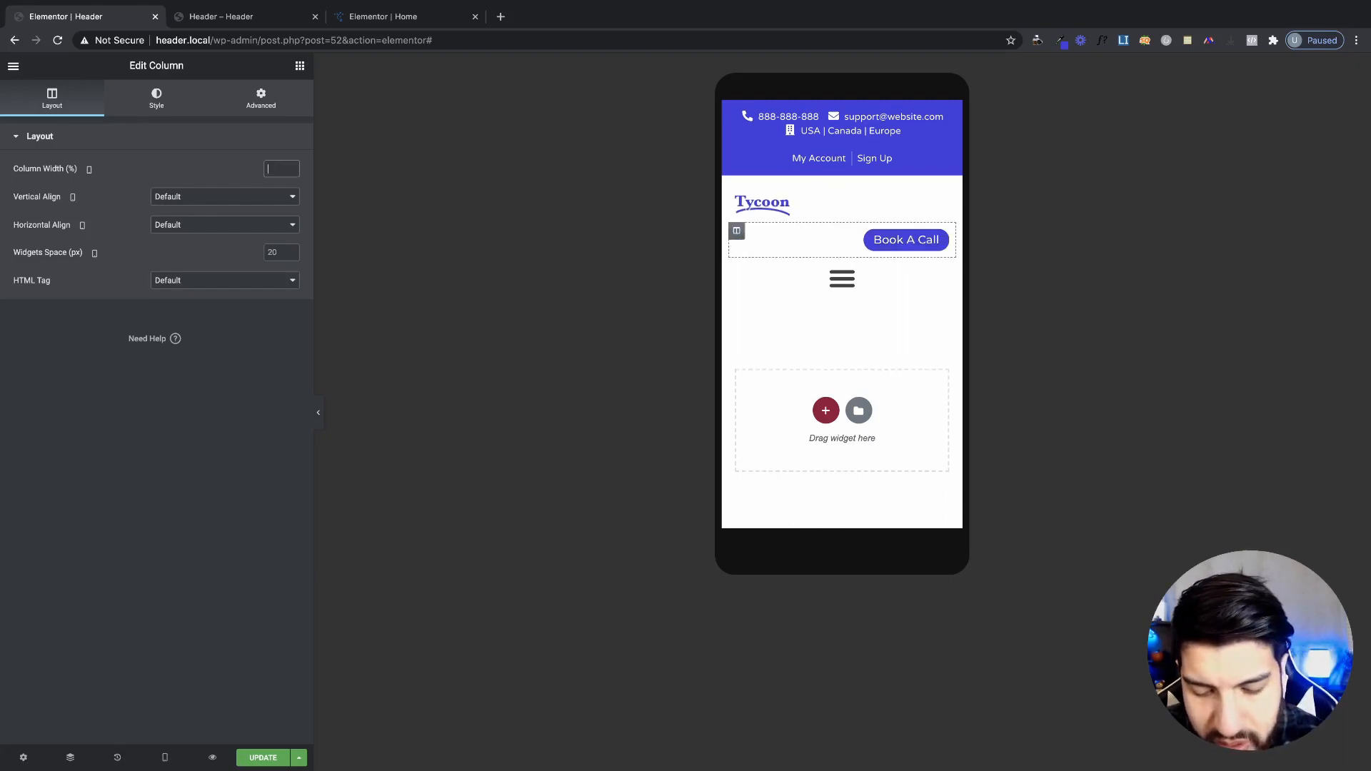
text(50)
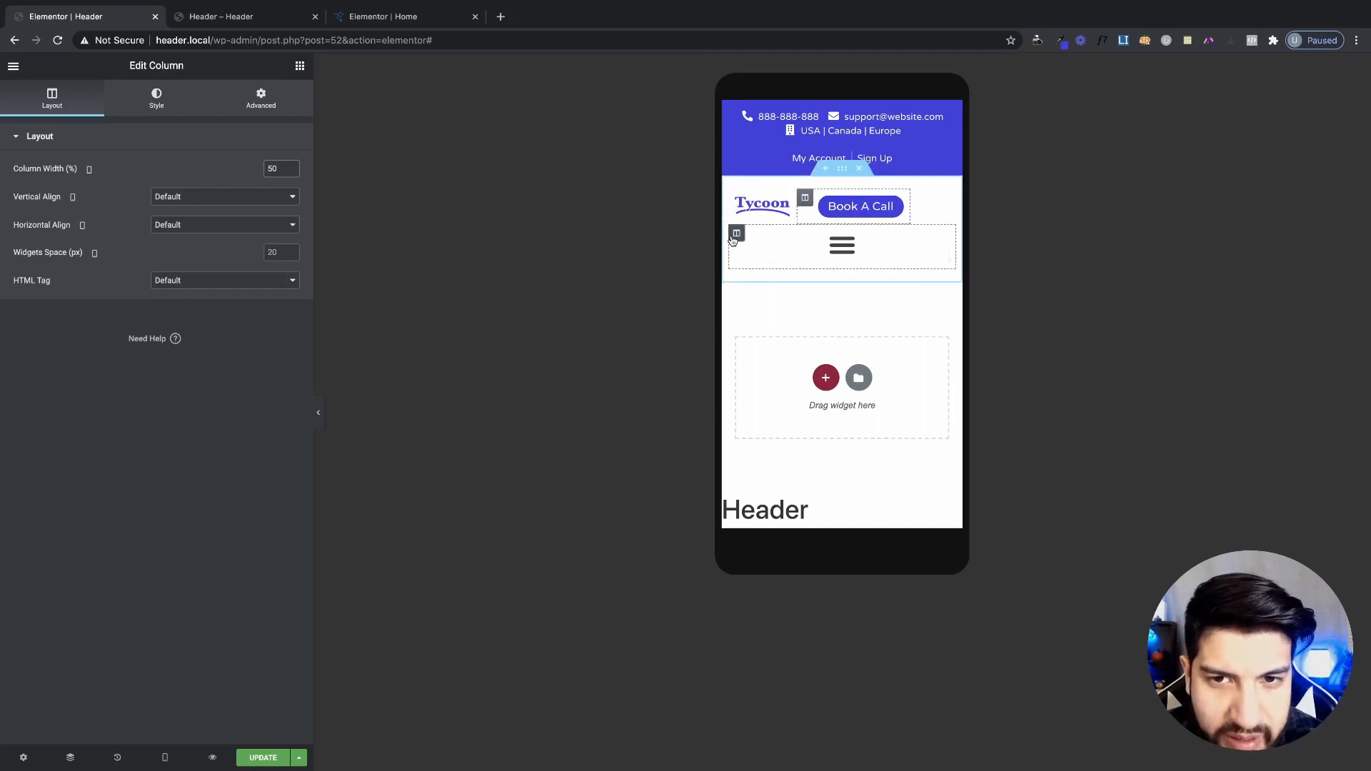
- Check the logo column's width and set the hamburger menu column's mobile width to 20%
click(737, 198)
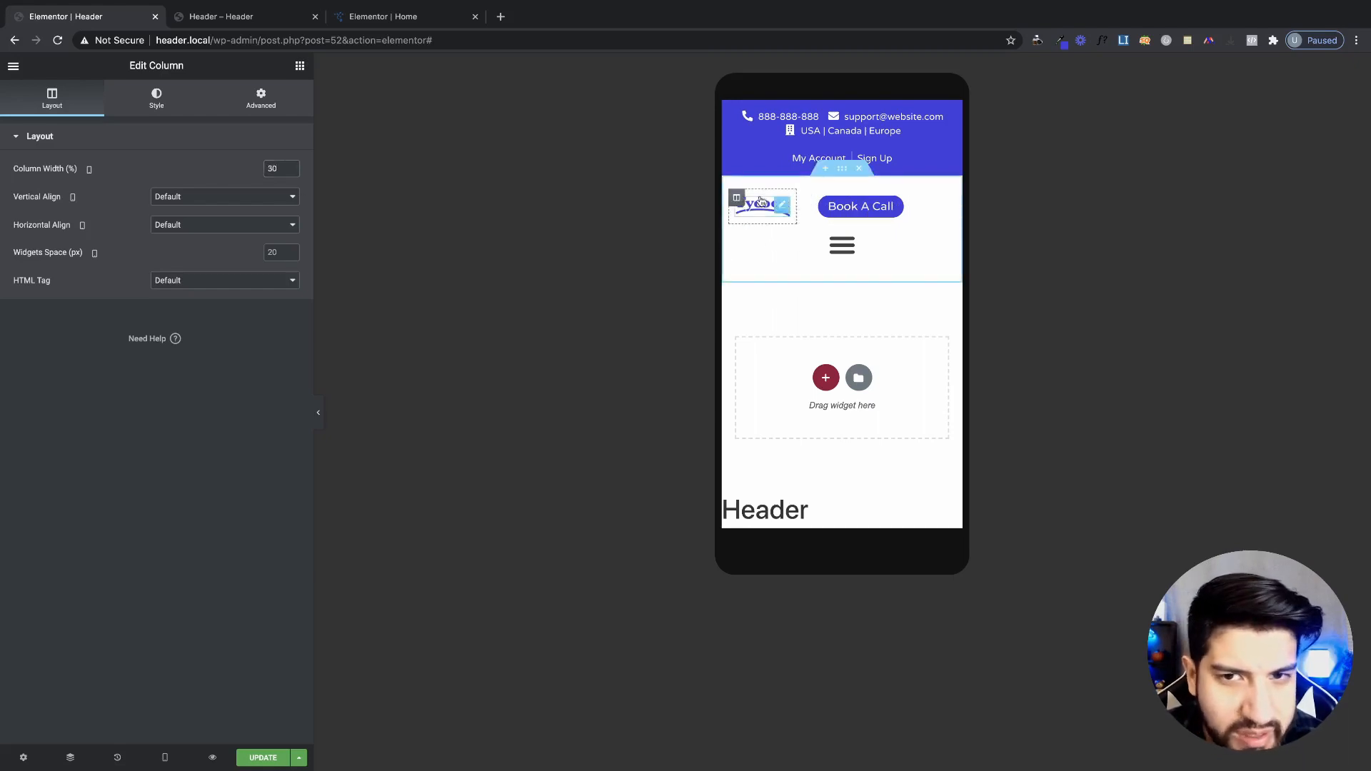
click(736, 233)
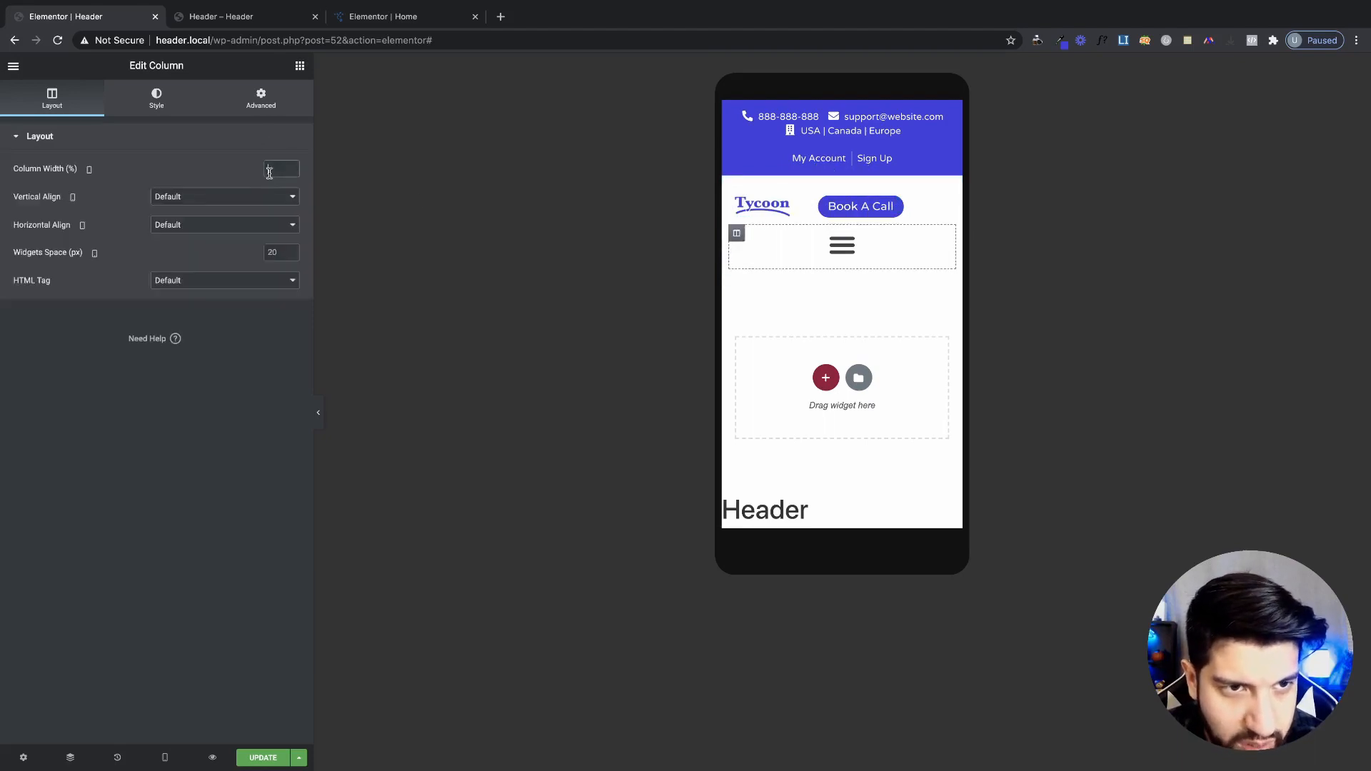
text(20)
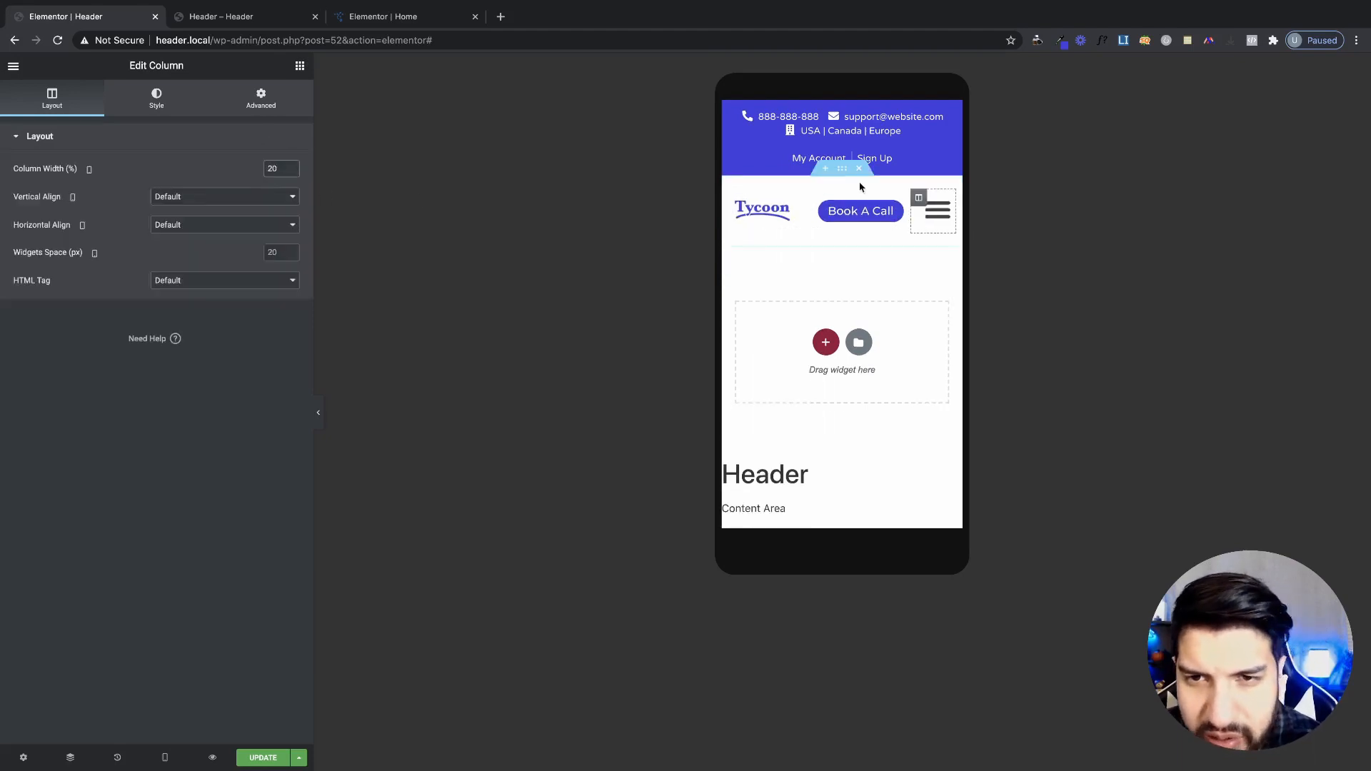
- Set the nav menu's toggle button size to 36 for the mobile layout
click(943, 207)
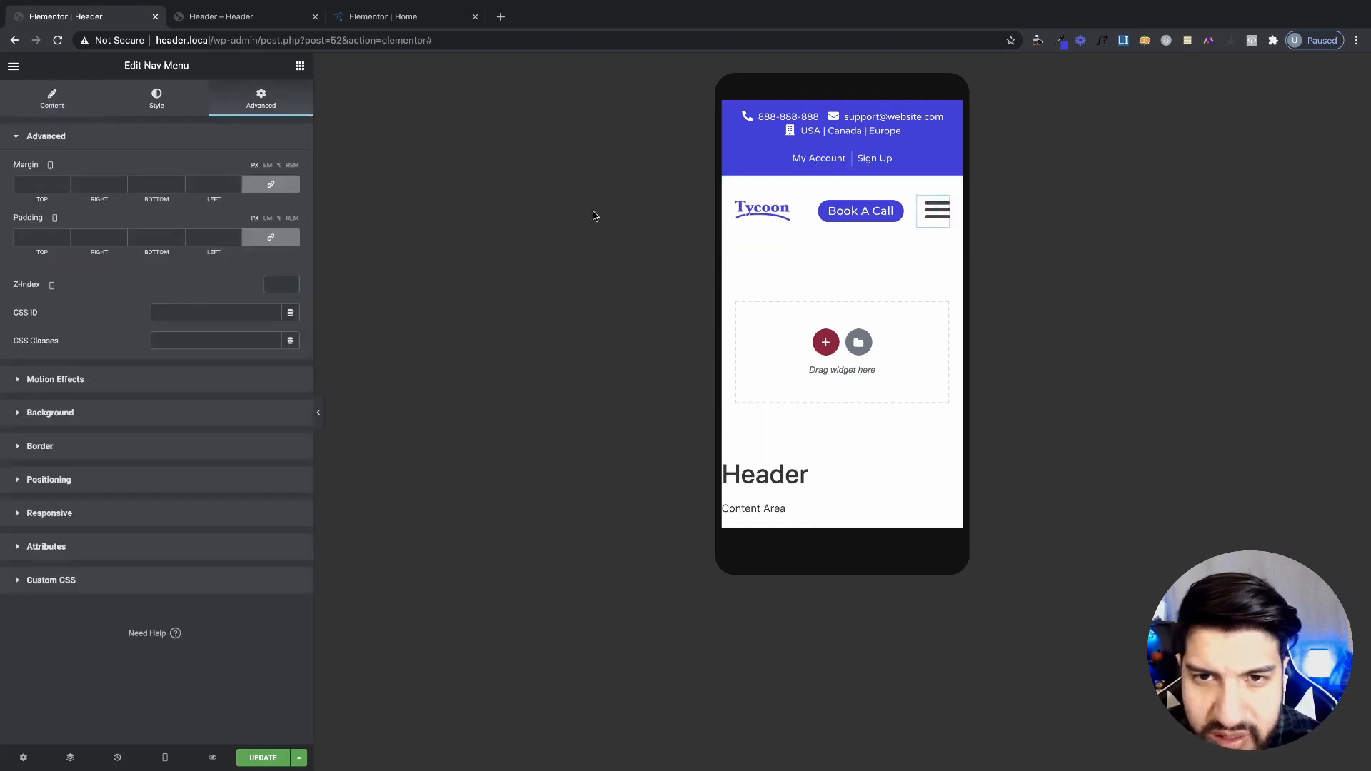
click(157, 98)
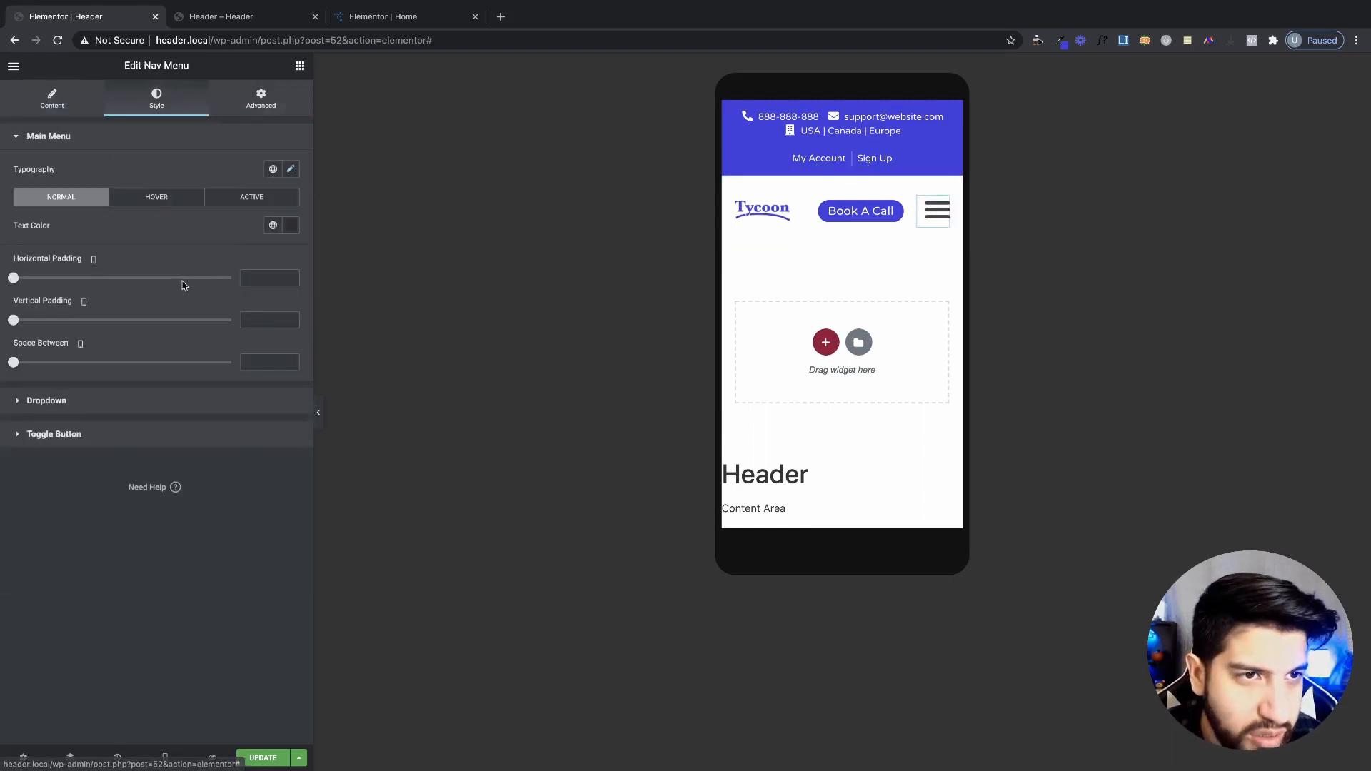
click(24, 406)
click(53, 668)
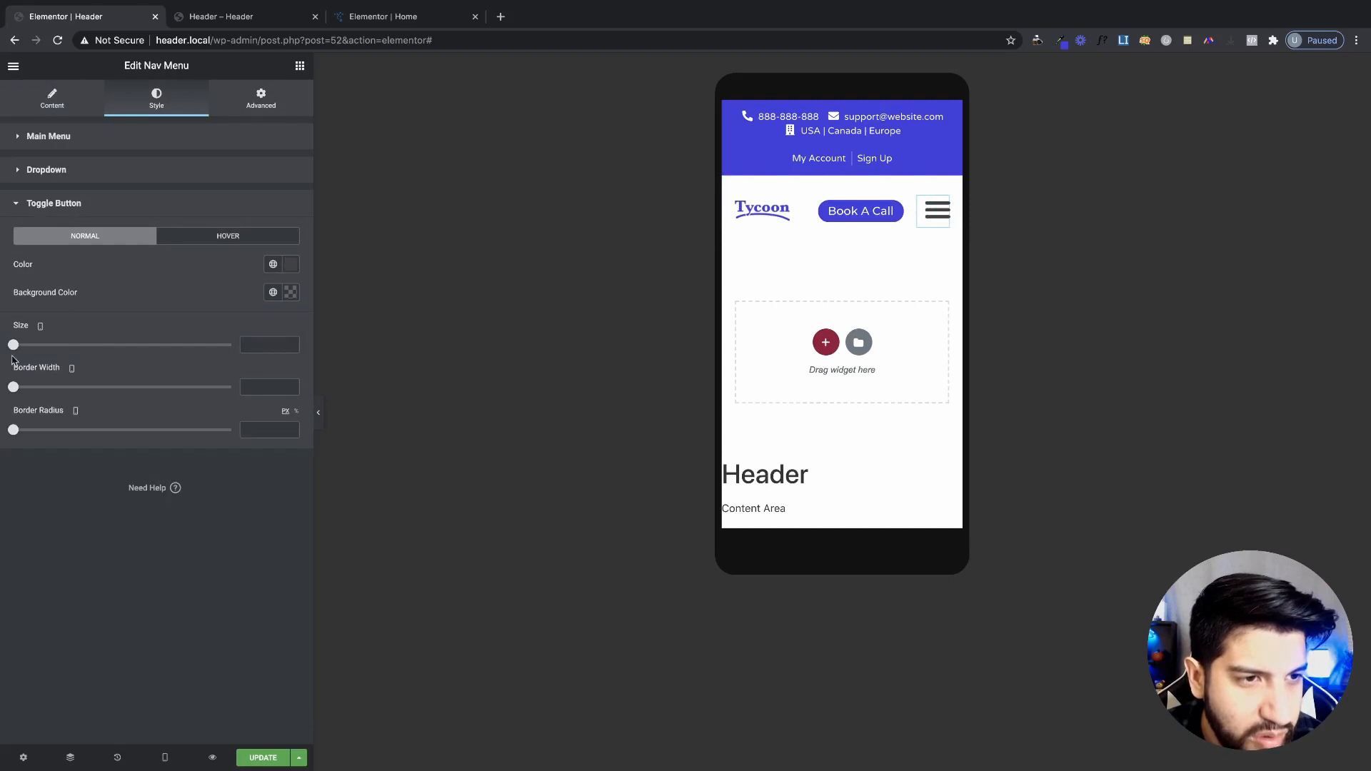
drag(12, 347, 68, 337)
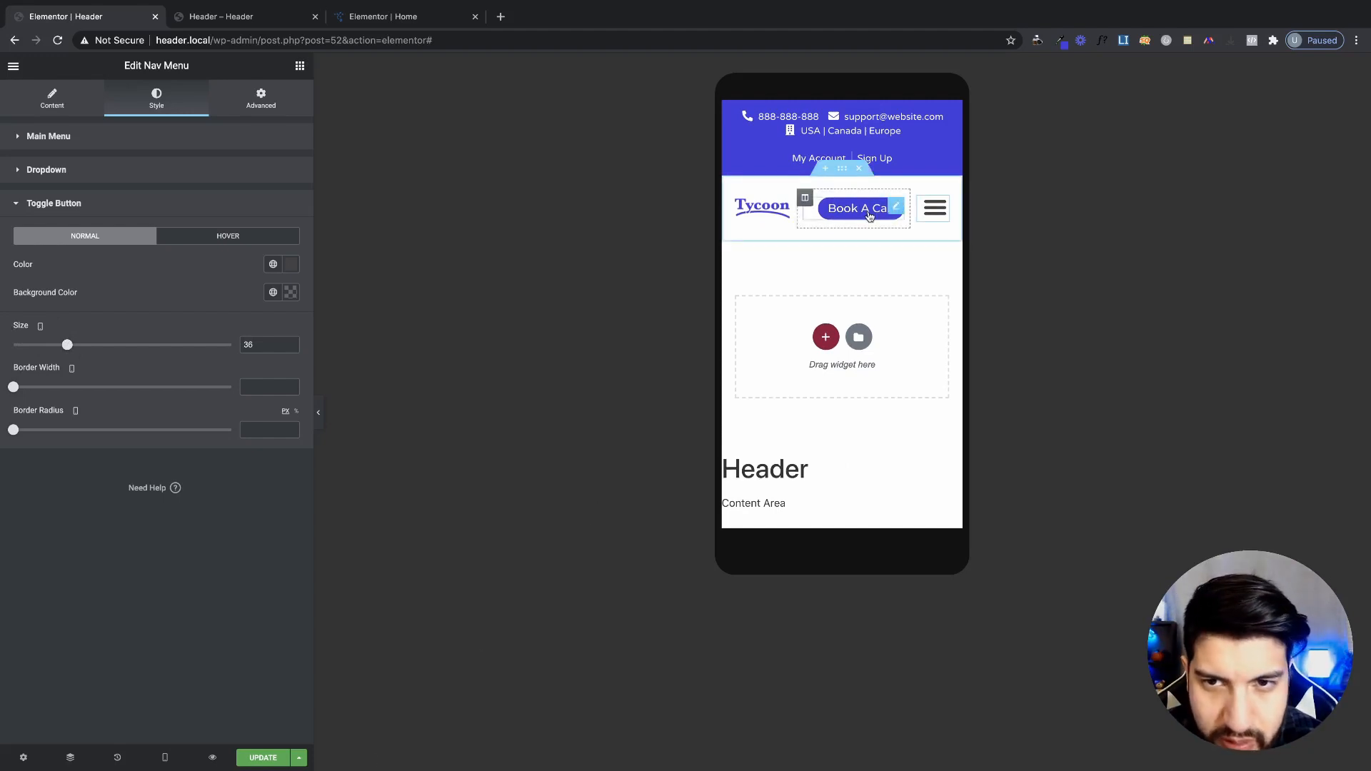
- Unlink the main header section's mobile padding values and set the bottom padding to 10 px
click(842, 168)
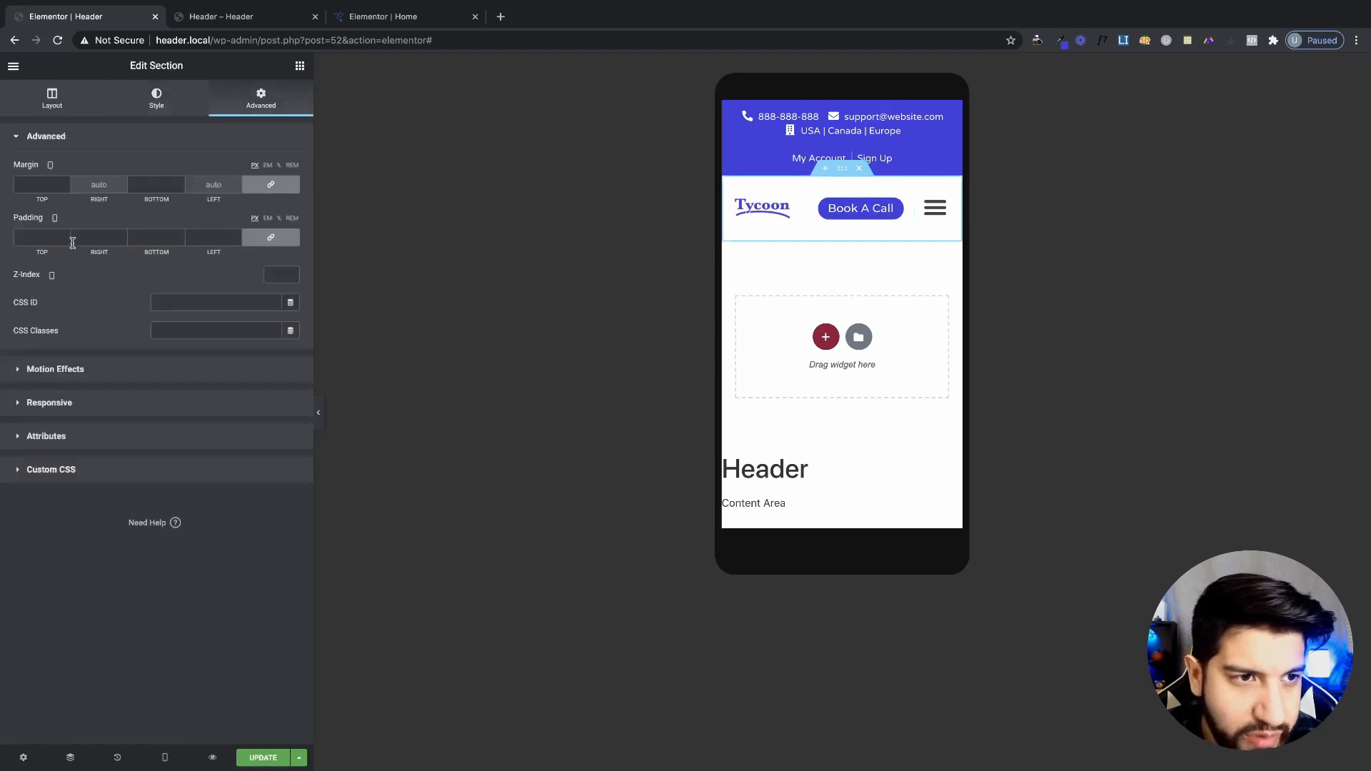
click(271, 237)
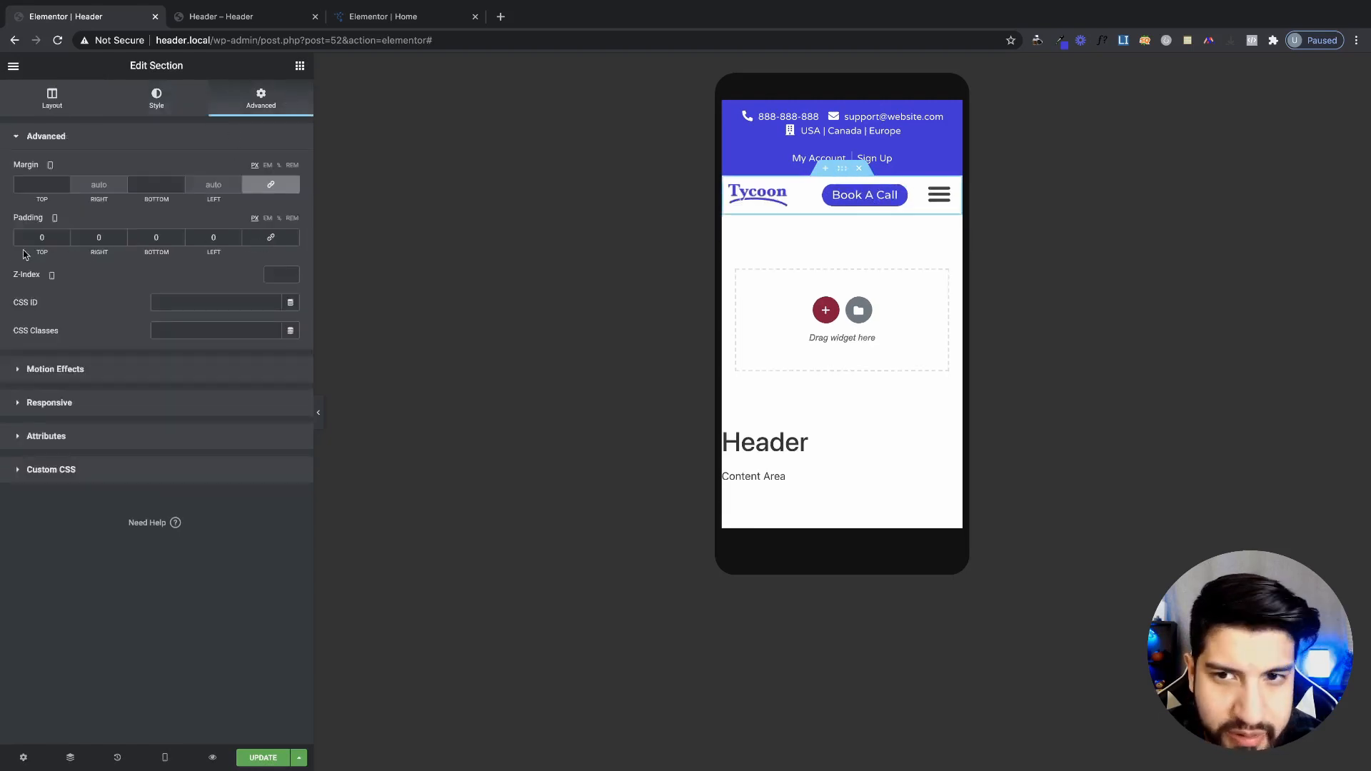
drag(45, 238, 9, 241)
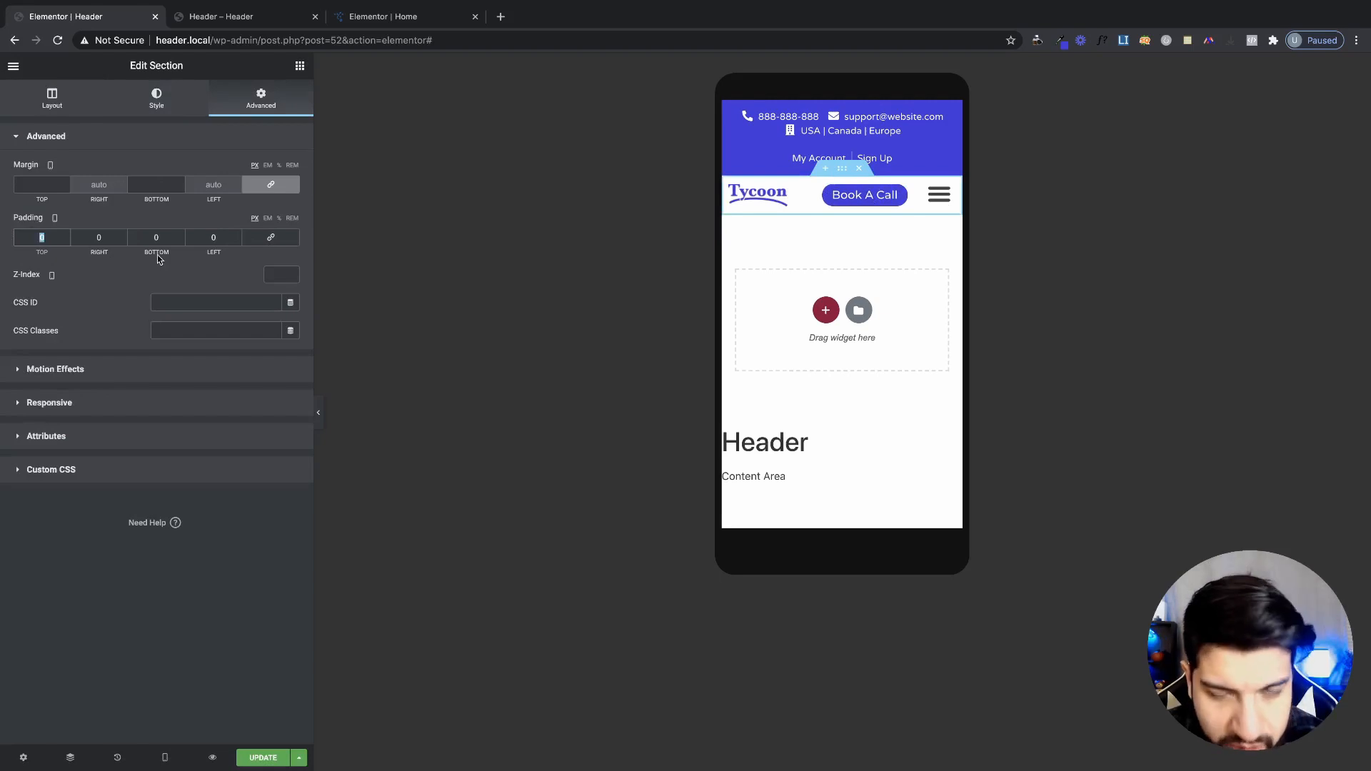
drag(165, 240, 138, 244)
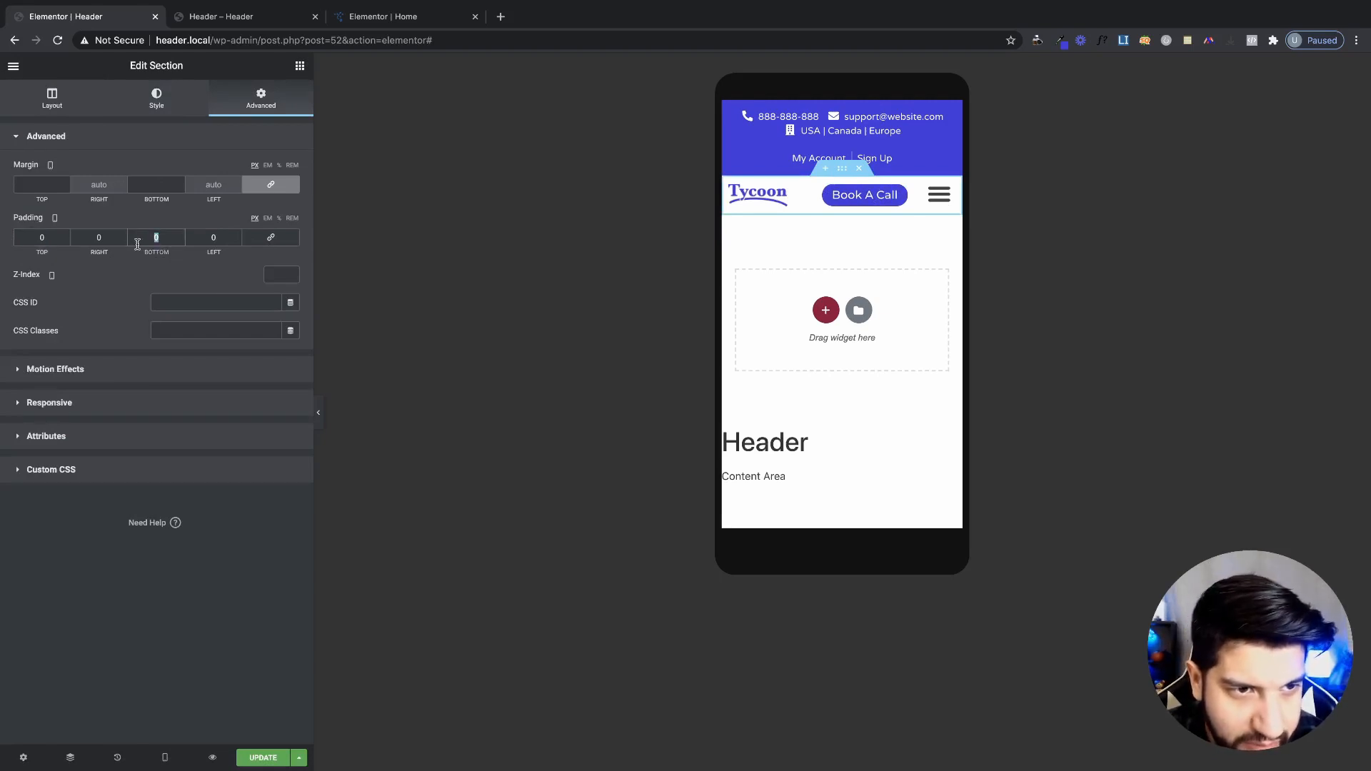
text(10)
key(BackSpace)
key(BackSpace)
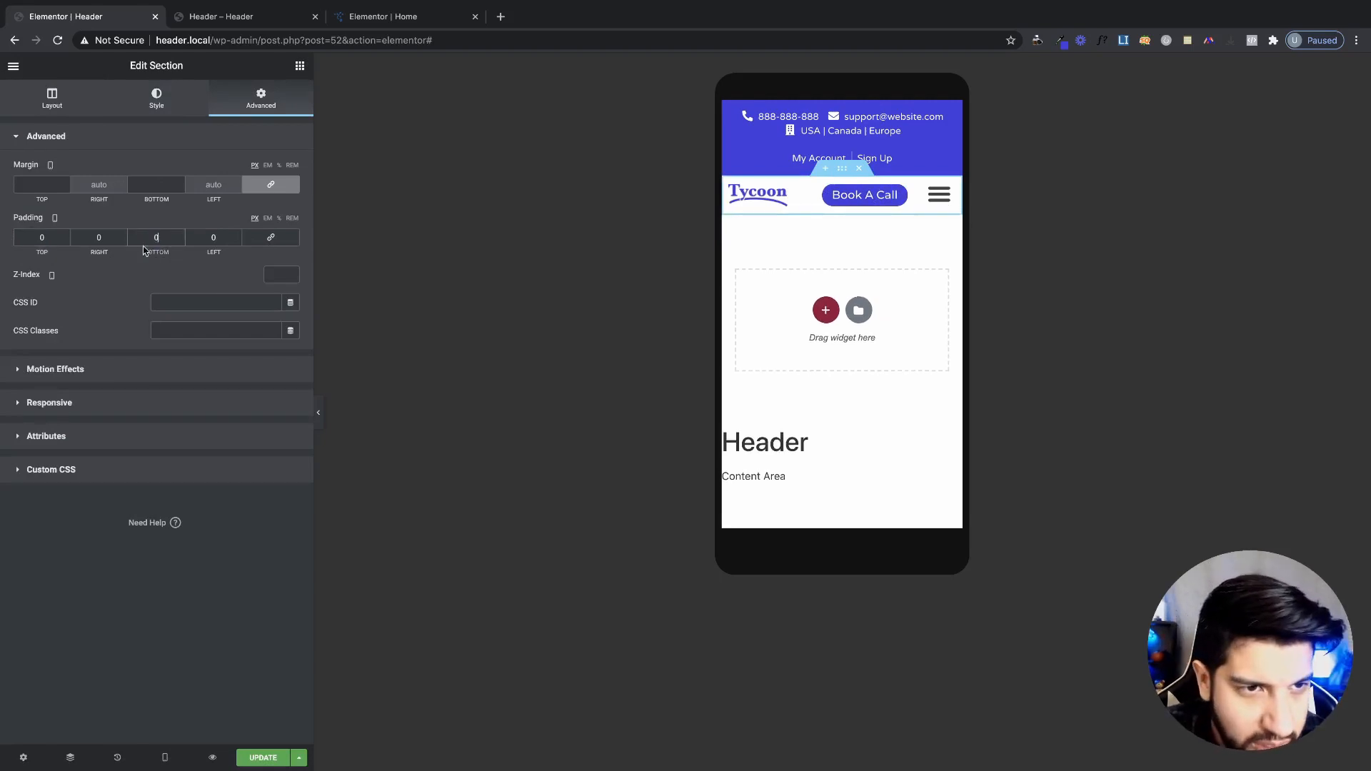
text(10)
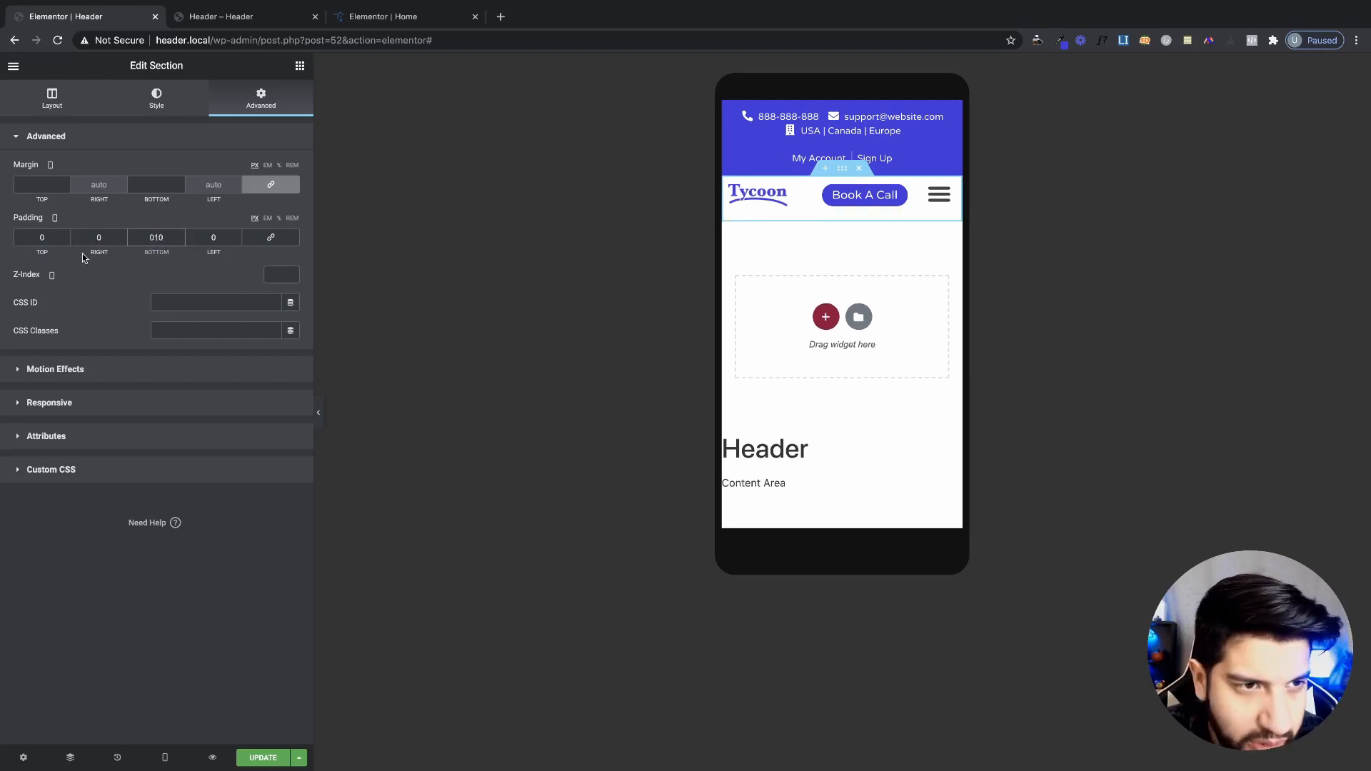
- Set the main header section's top, left and right mobile padding to 10 px each
click(41, 238)
text(10)
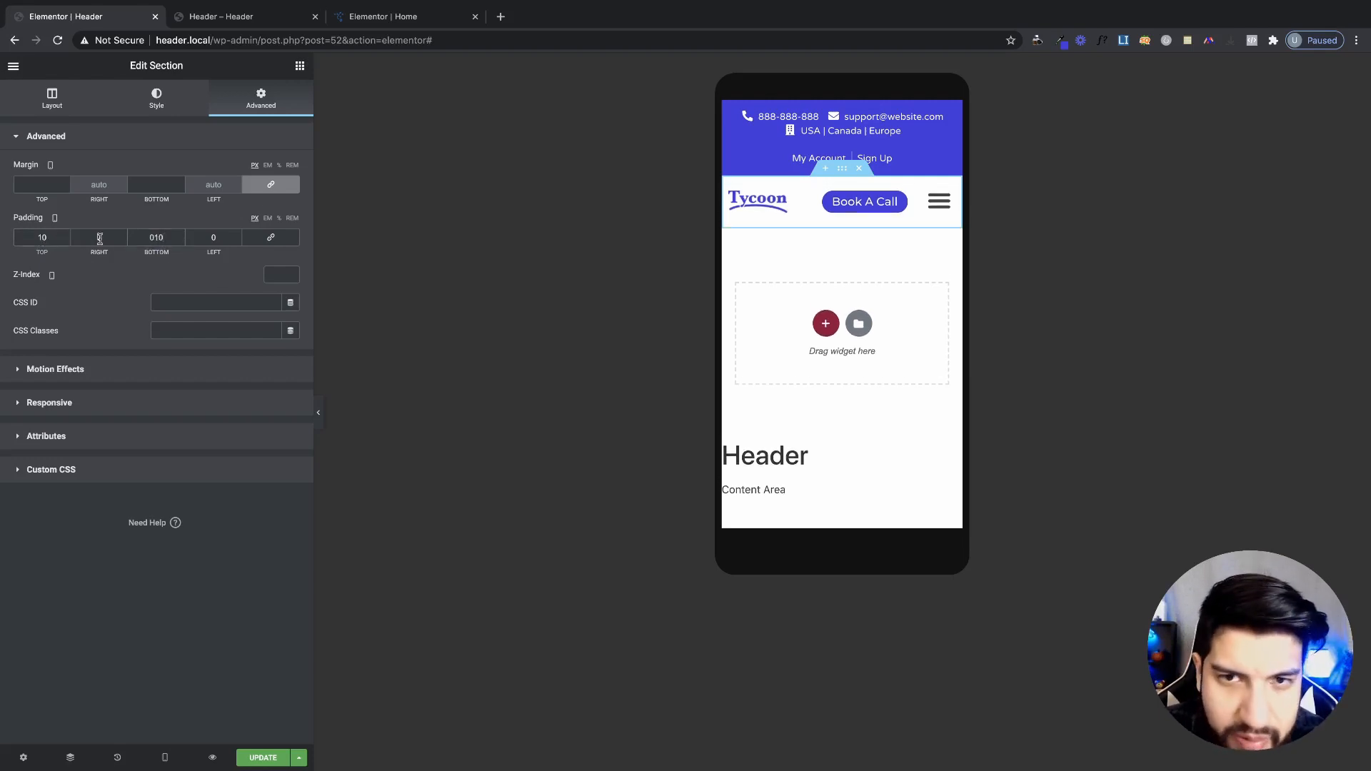
double_click(195, 239)
text(10)
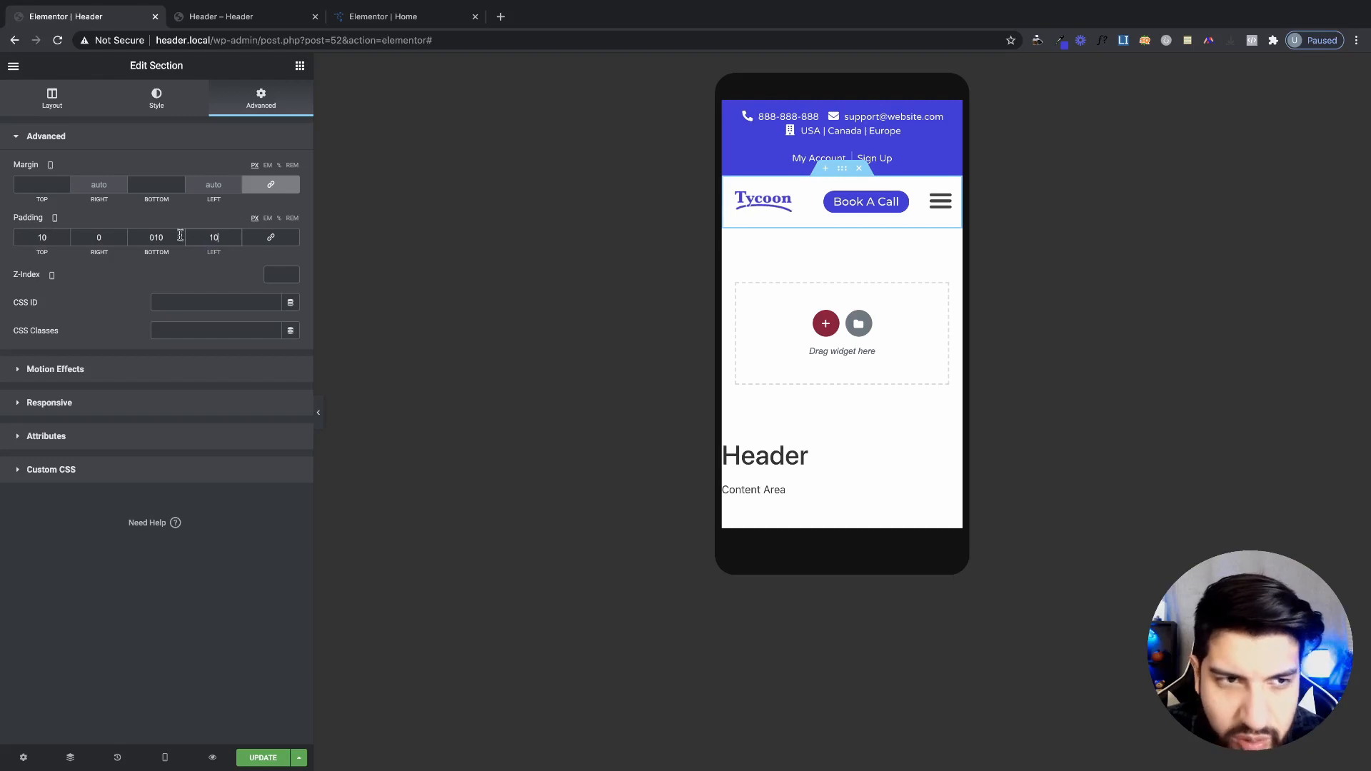
double_click(107, 239)
text(10)
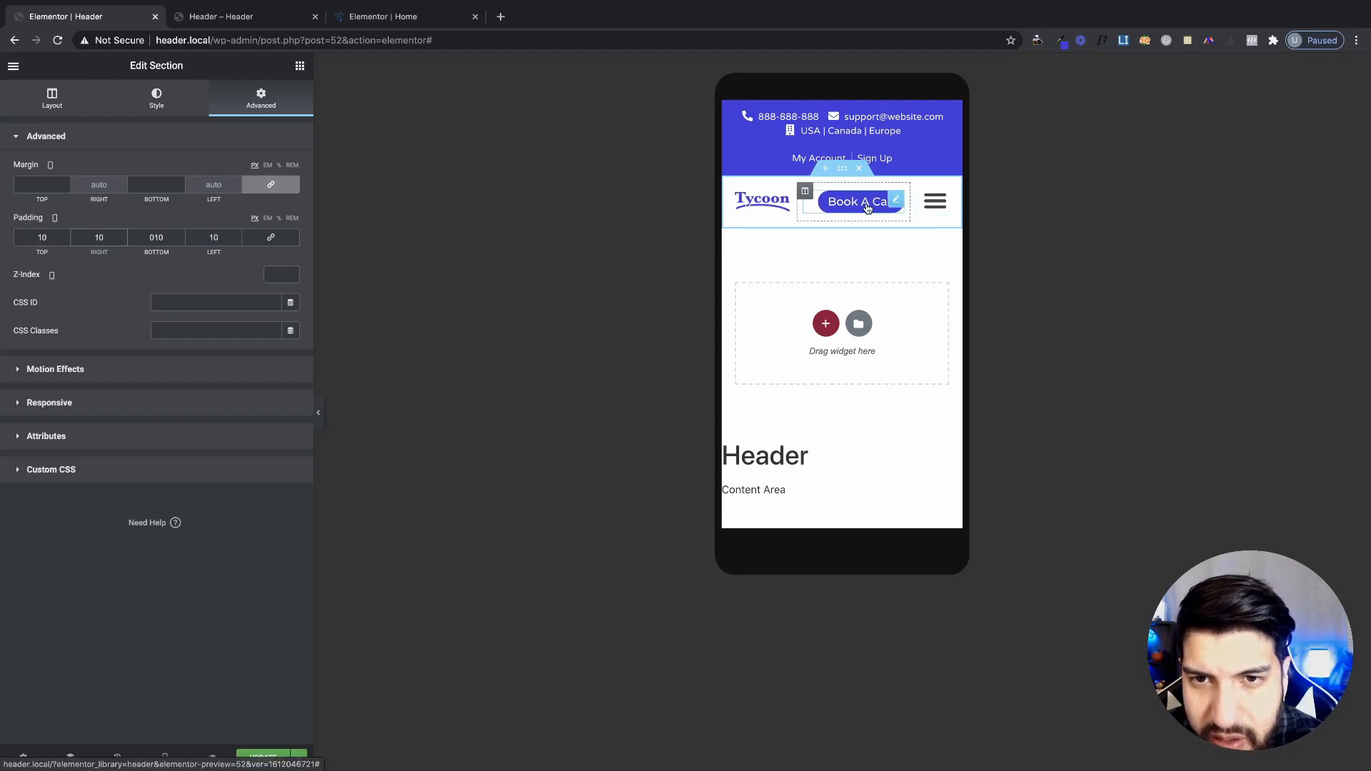
- Unlink the Book A Call button's mobile margin values and set the right margin to -8 px
click(895, 202)
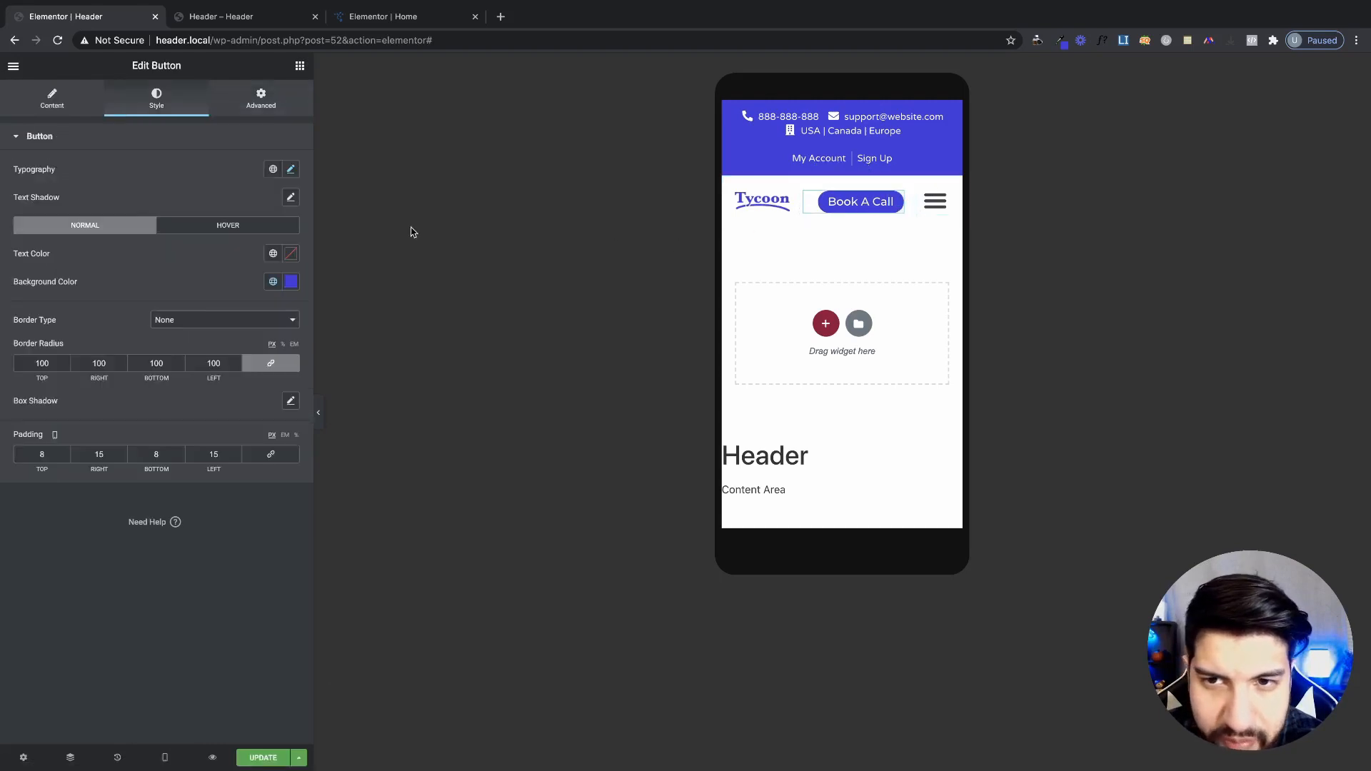
click(261, 99)
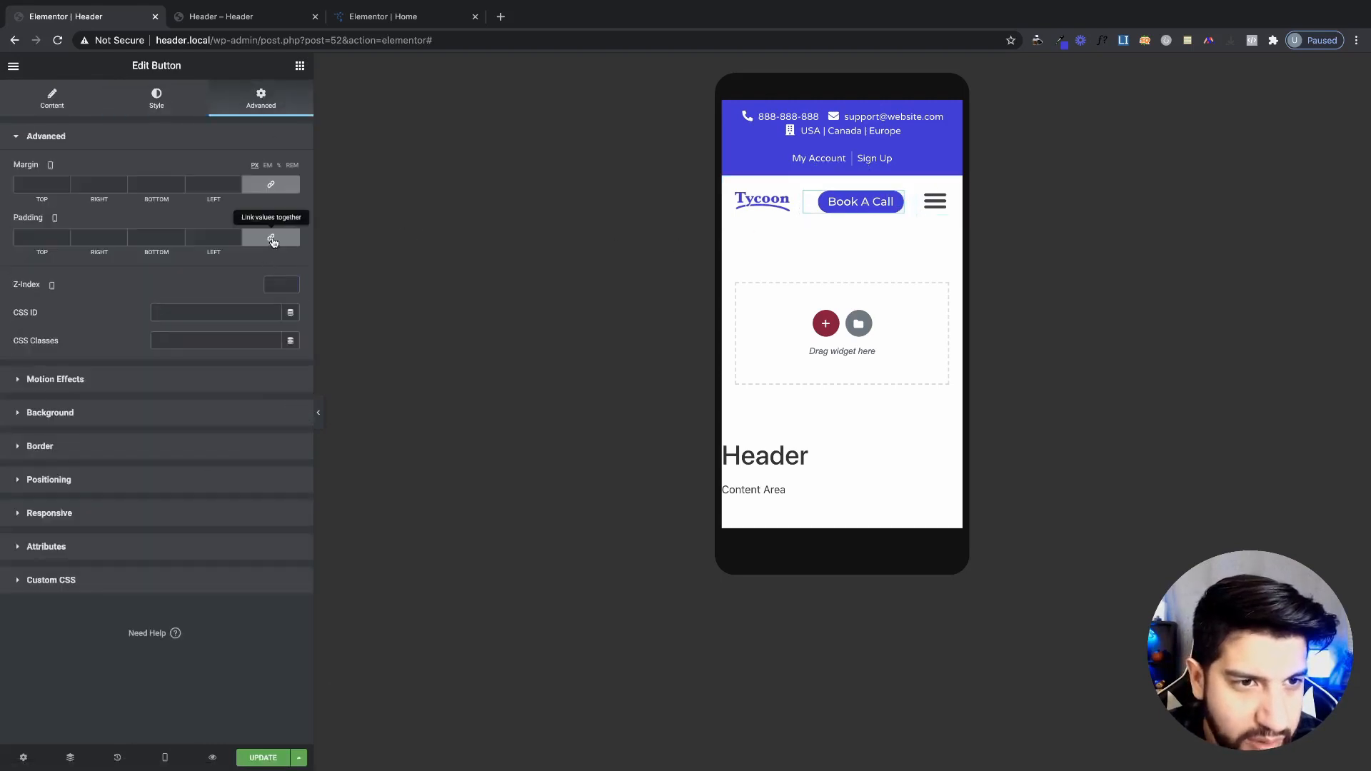
click(259, 190)
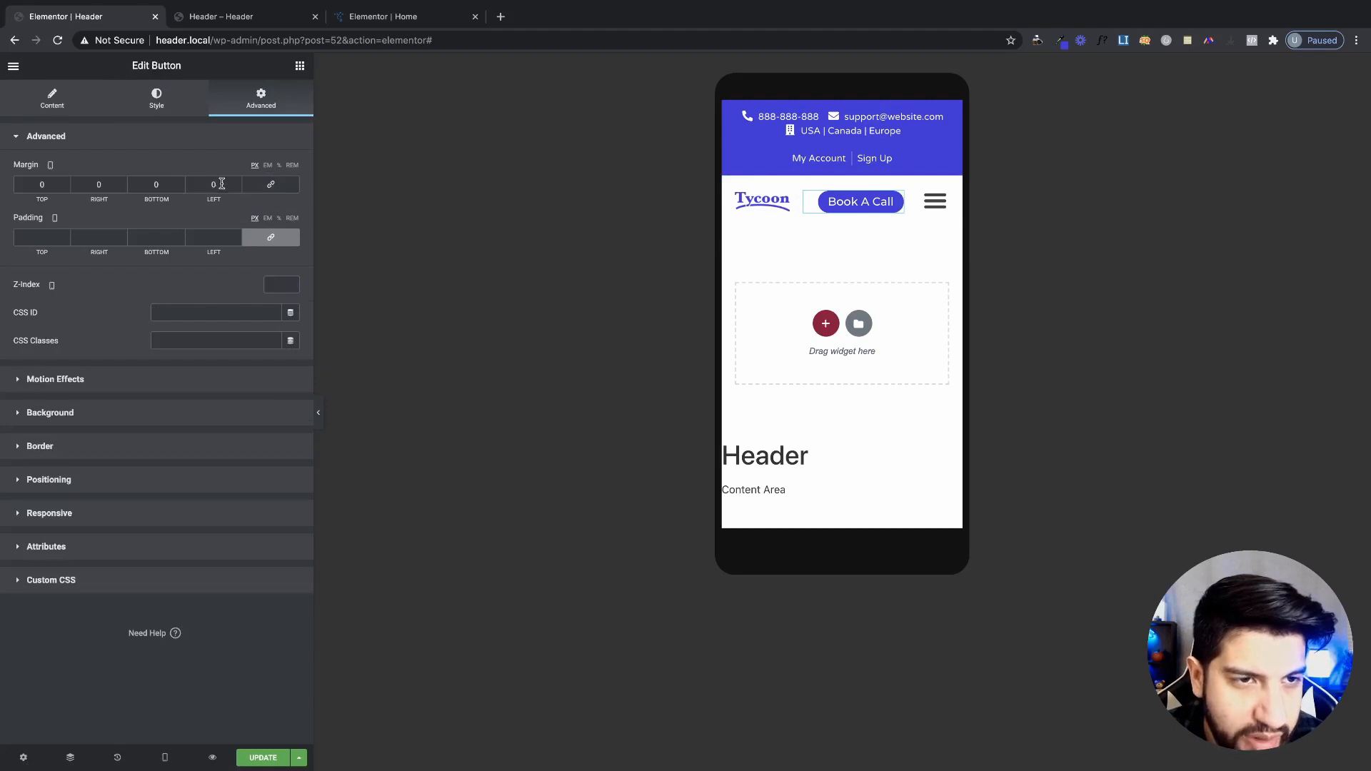
drag(101, 184, 92, 183)
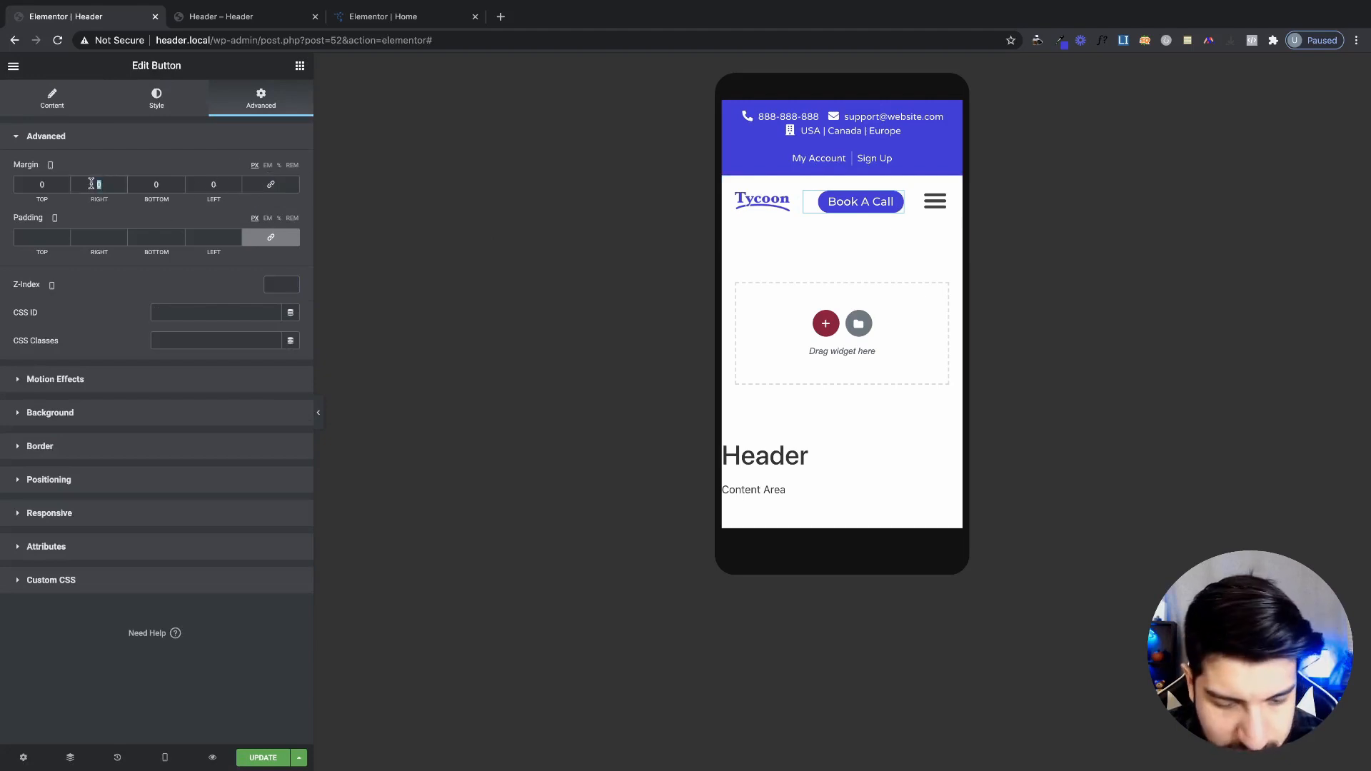
text(5)
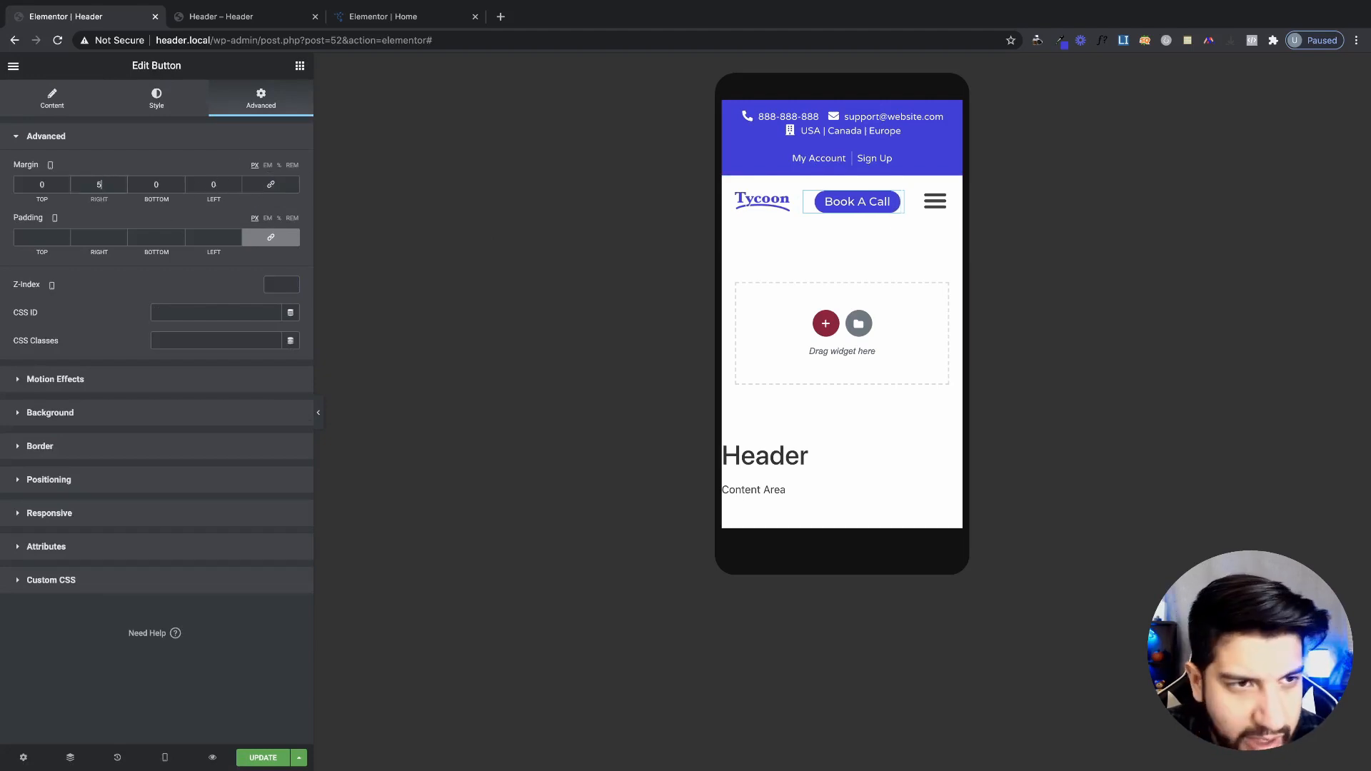
key(Left)
text(-)
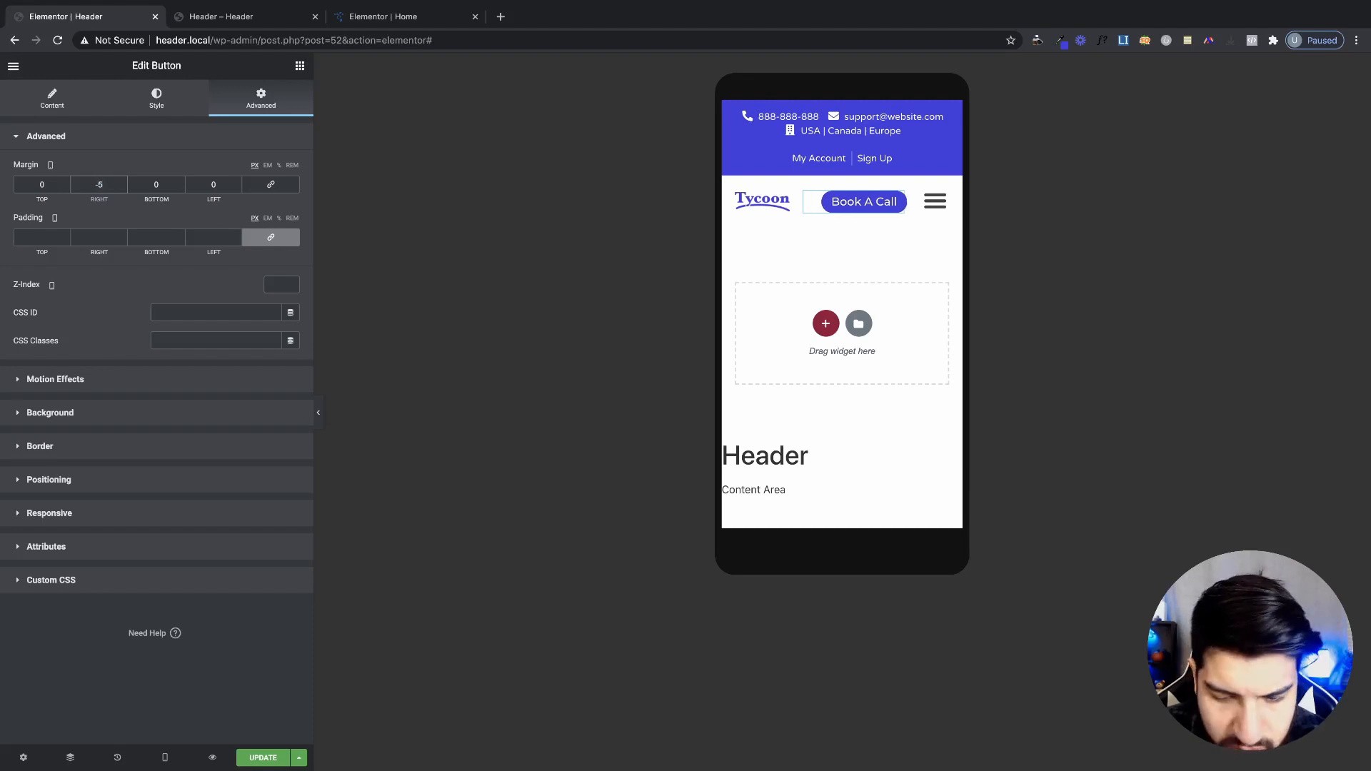
key(BackSpace)
text(8)
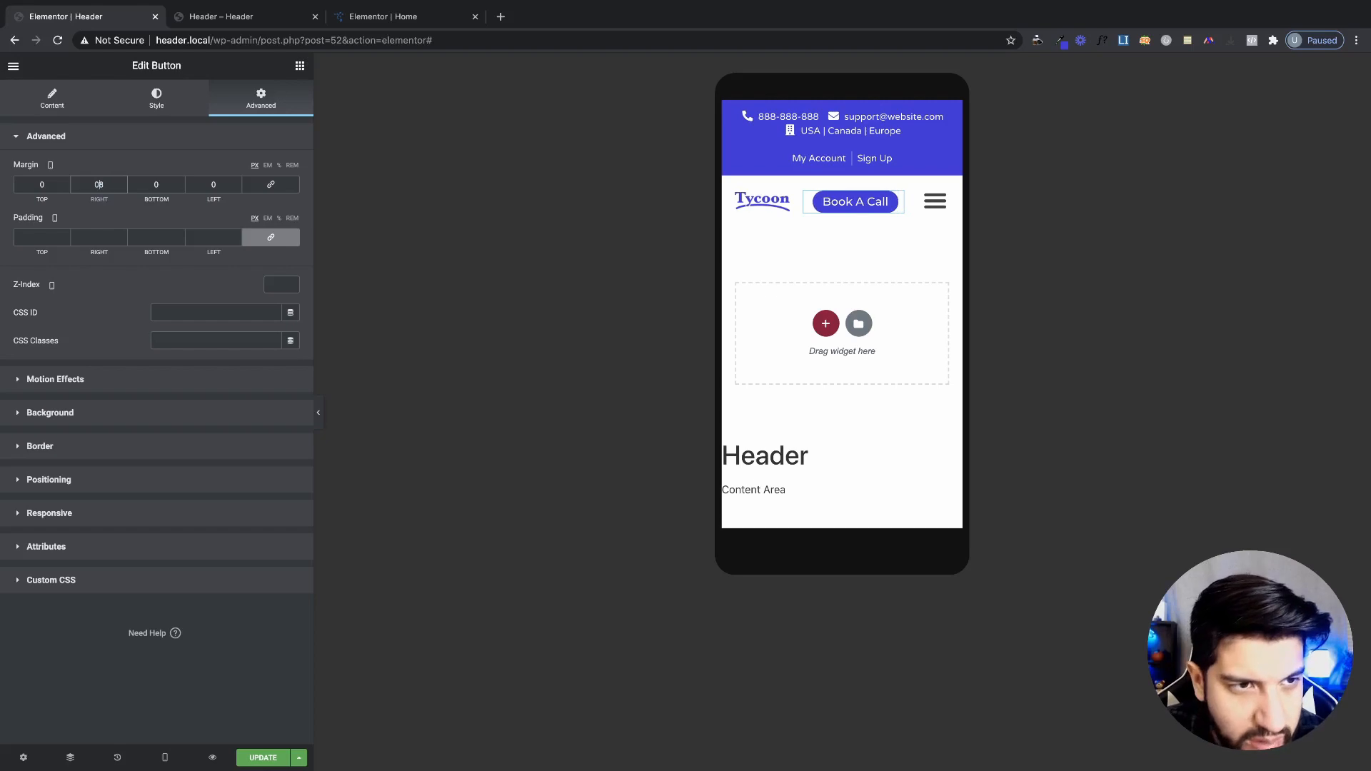
key(Left)
text(-)
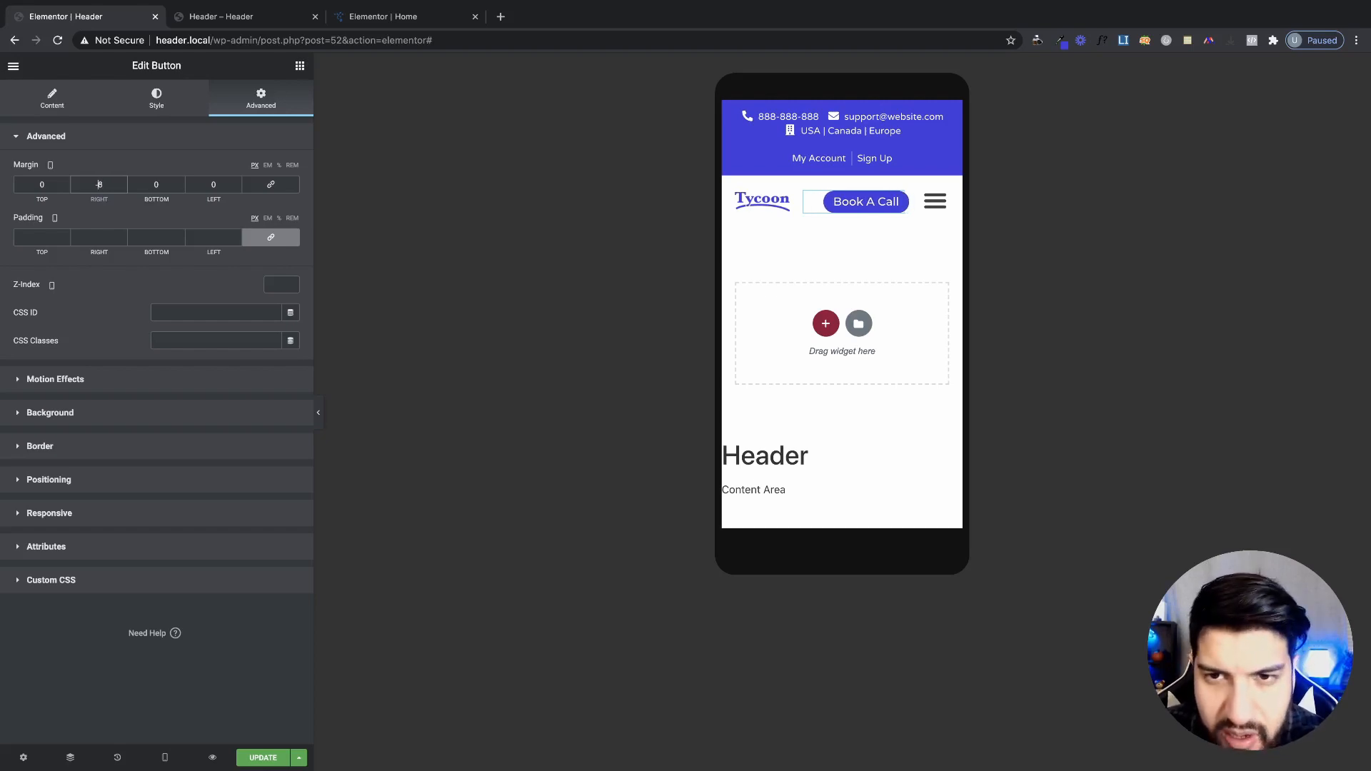
click(117, 185)
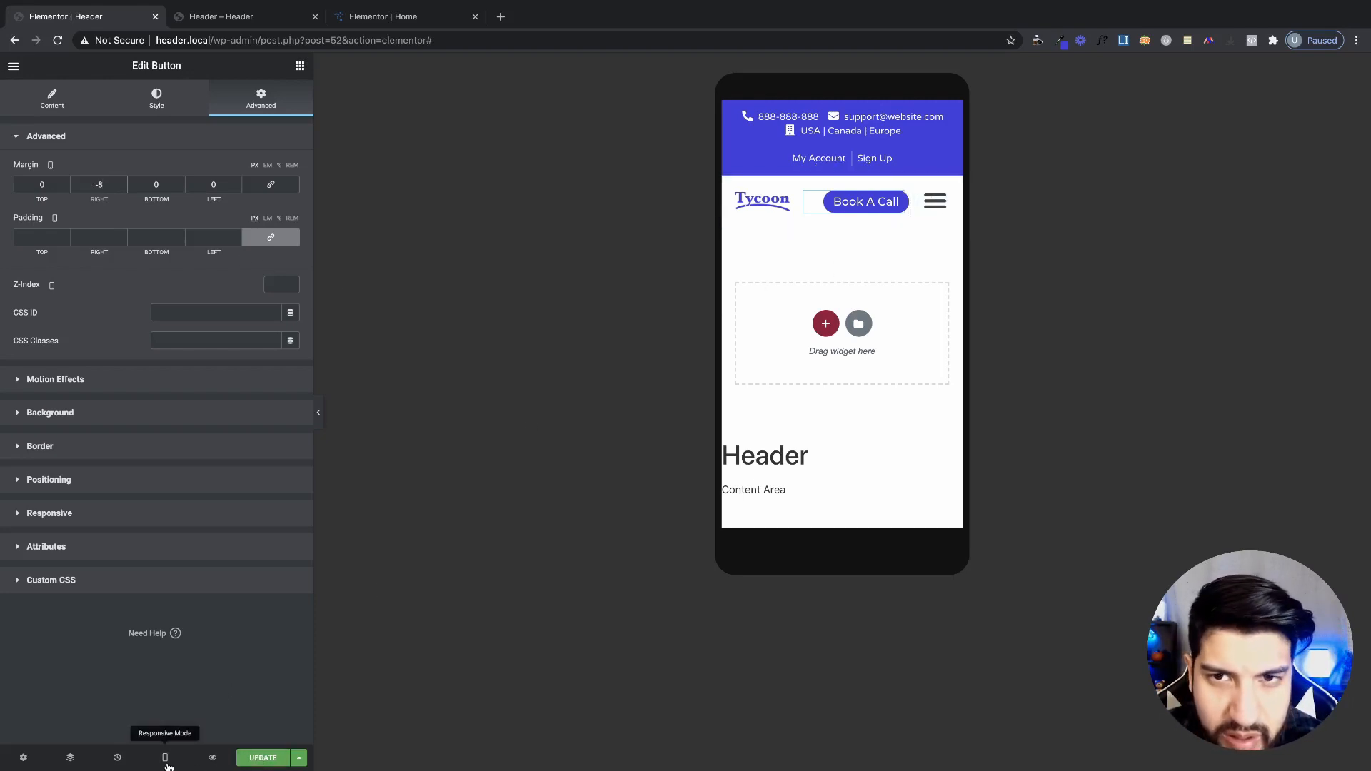
- Look through the top bar contact icon list's content, style and advanced settings
click(899, 131)
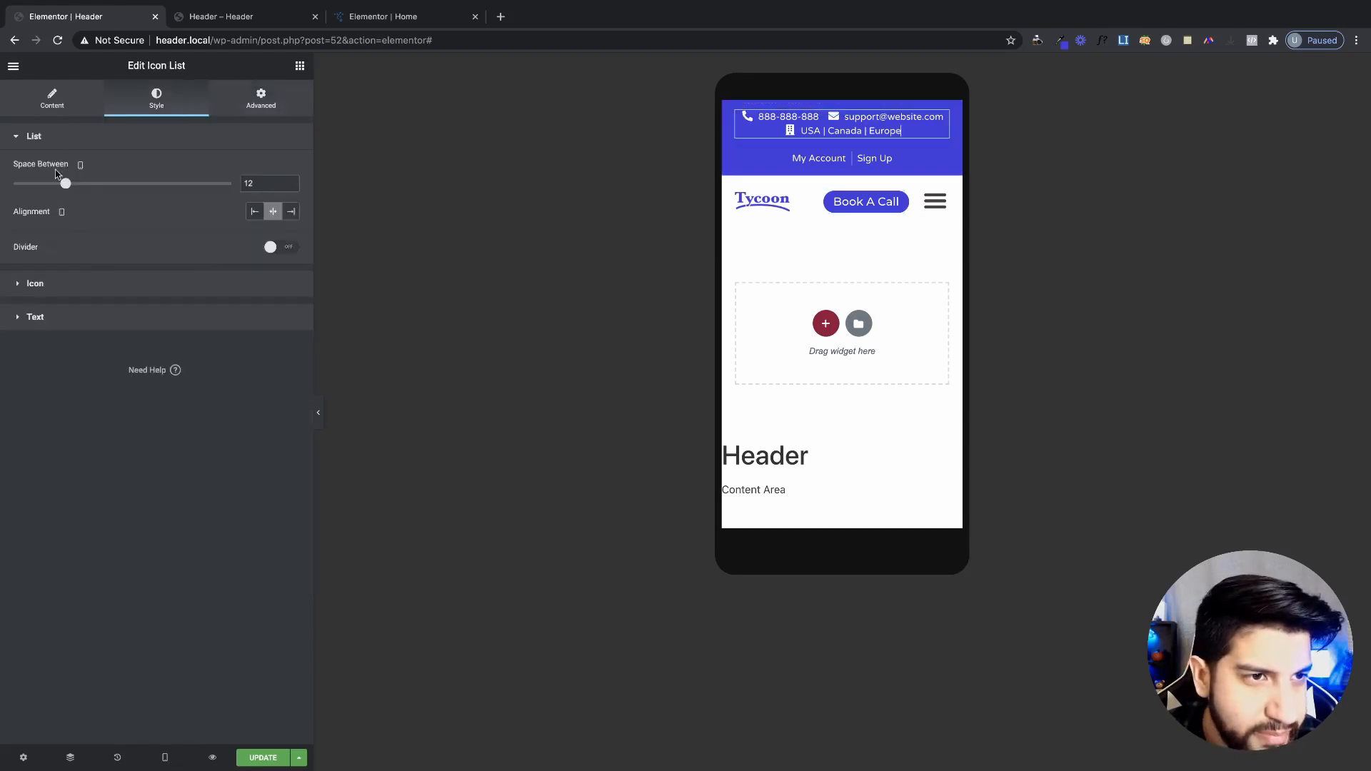
click(63, 111)
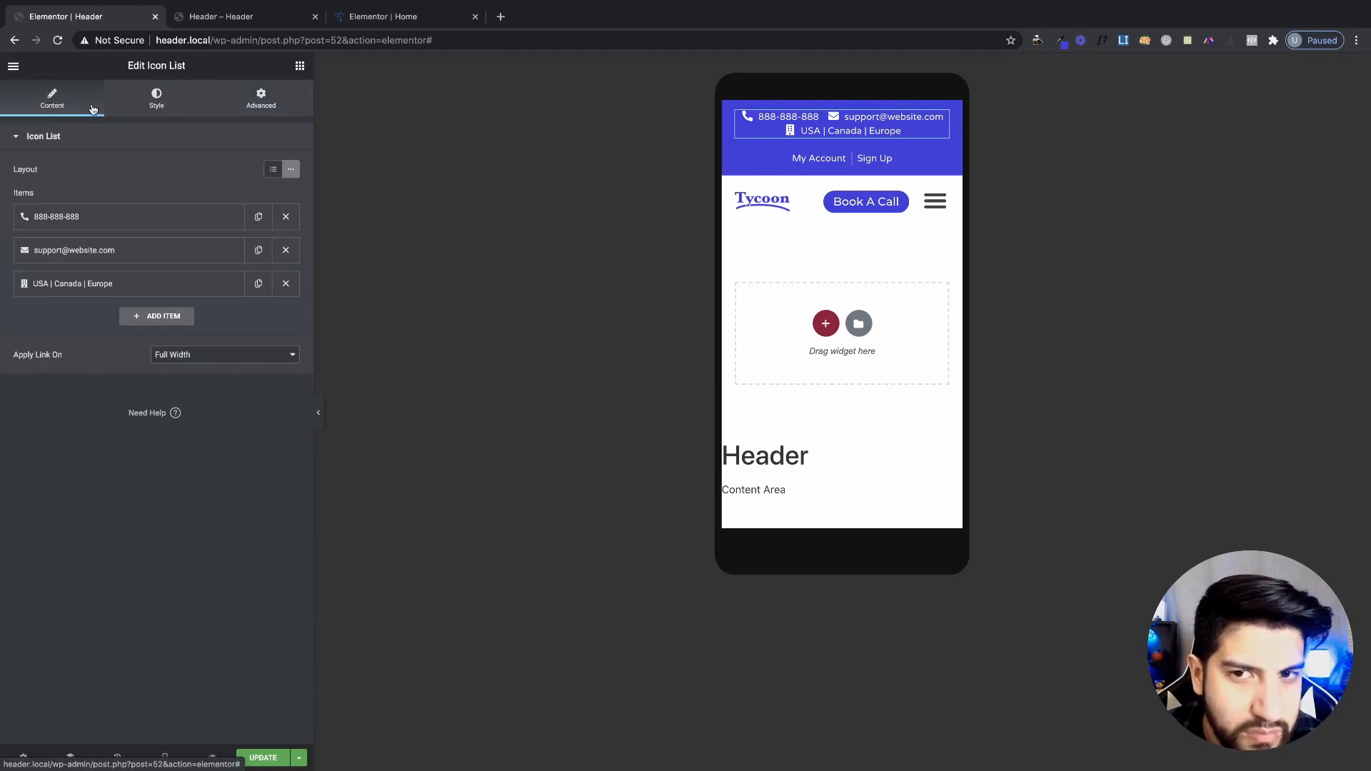
click(185, 100)
click(261, 99)
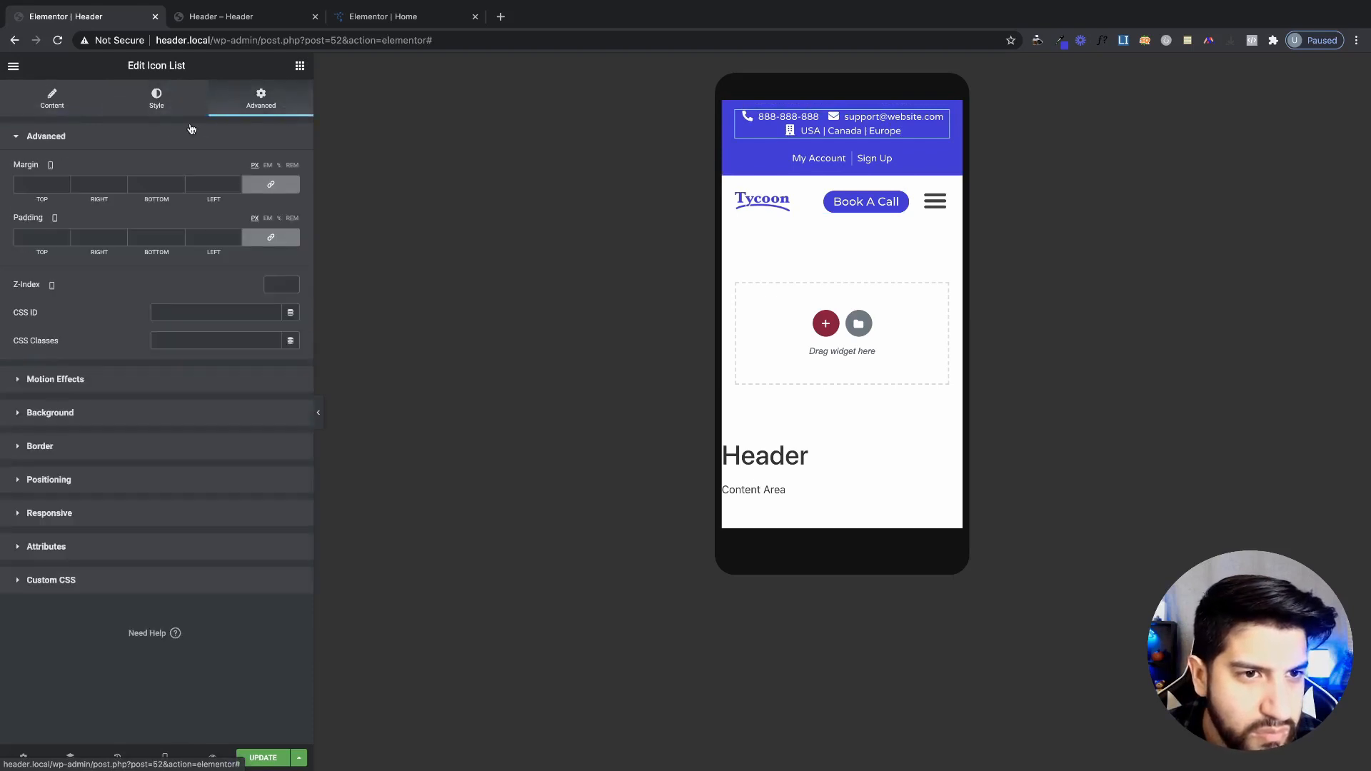
click(156, 99)
click(50, 100)
- Save the header template and check the reloaded preview page at a viewport width of about 443 px
click(263, 758)
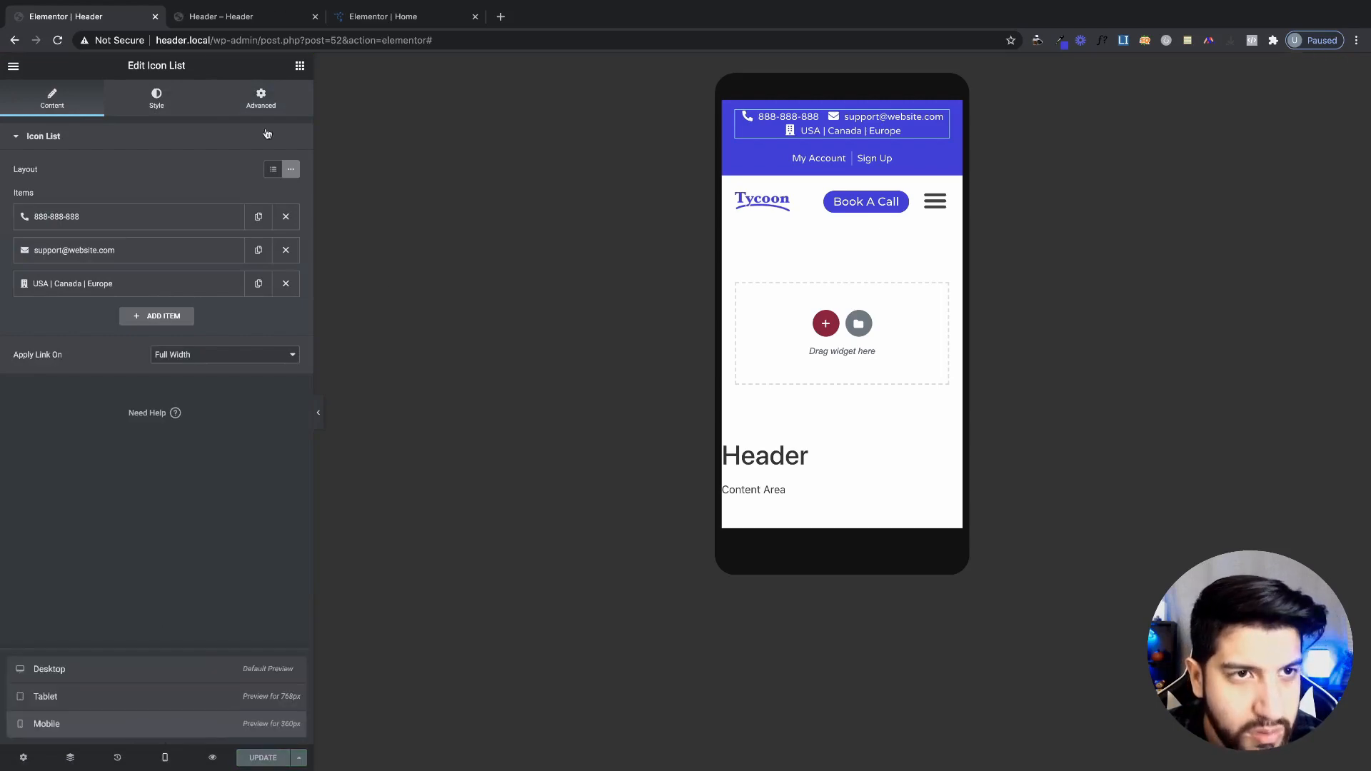
click(223, 16)
click(714, 40)
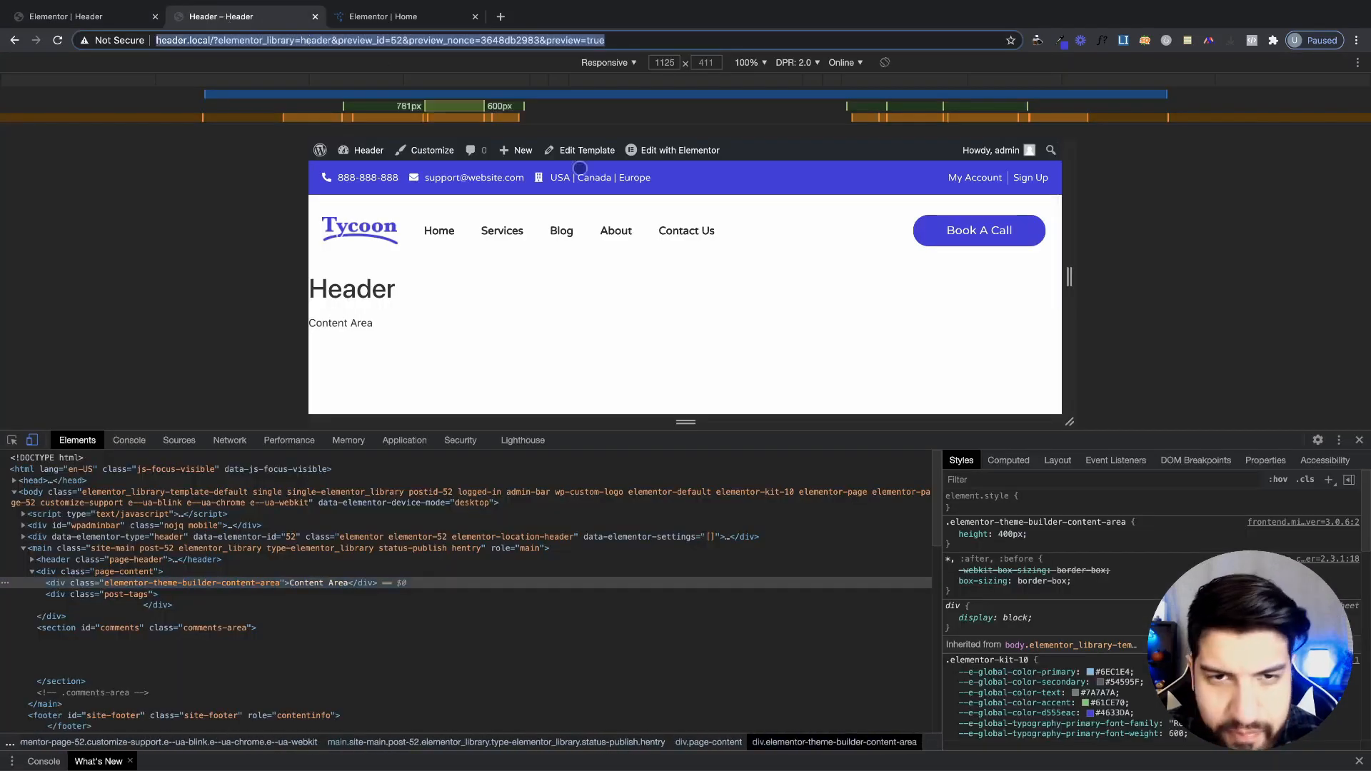
drag(1076, 305, 839, 303)
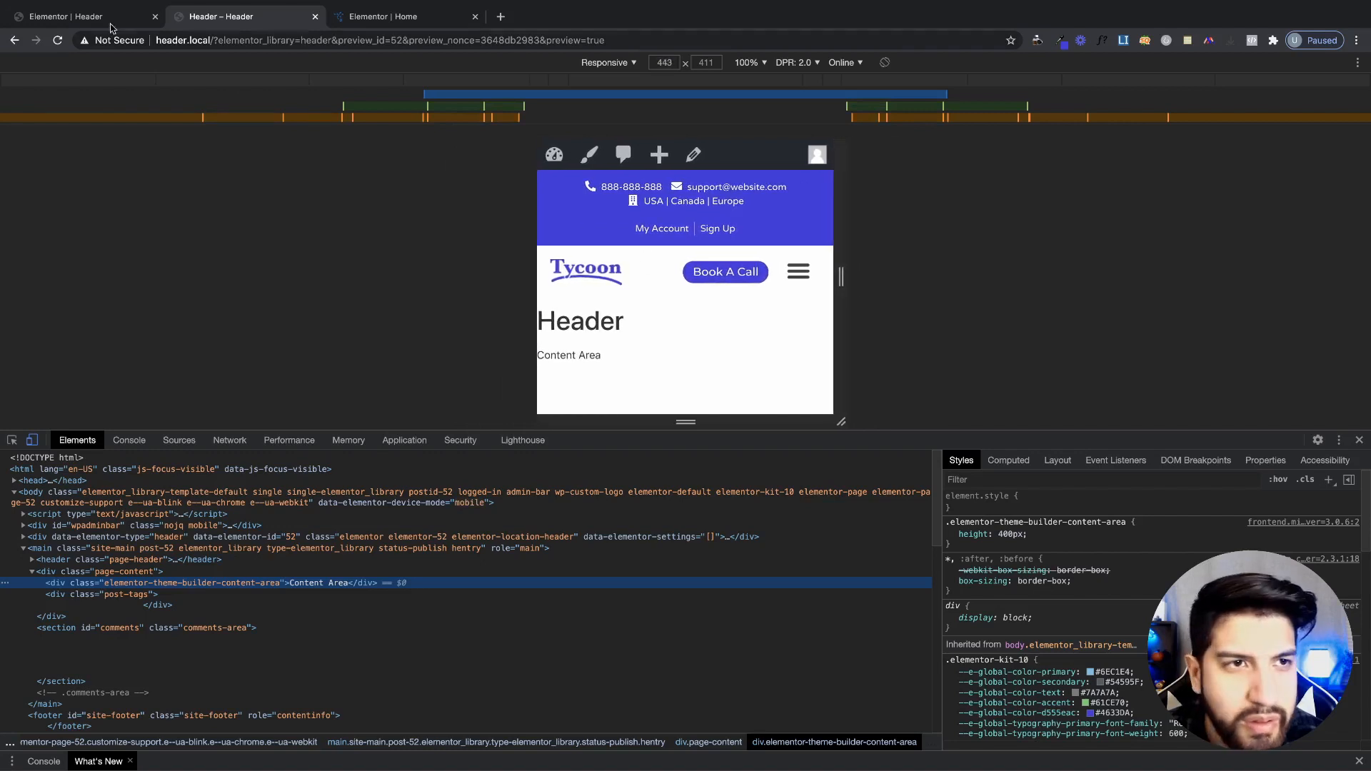
- Return to the header editor and set the hamburger menu column's horizontal alignment to End for mobile
click(60, 14)
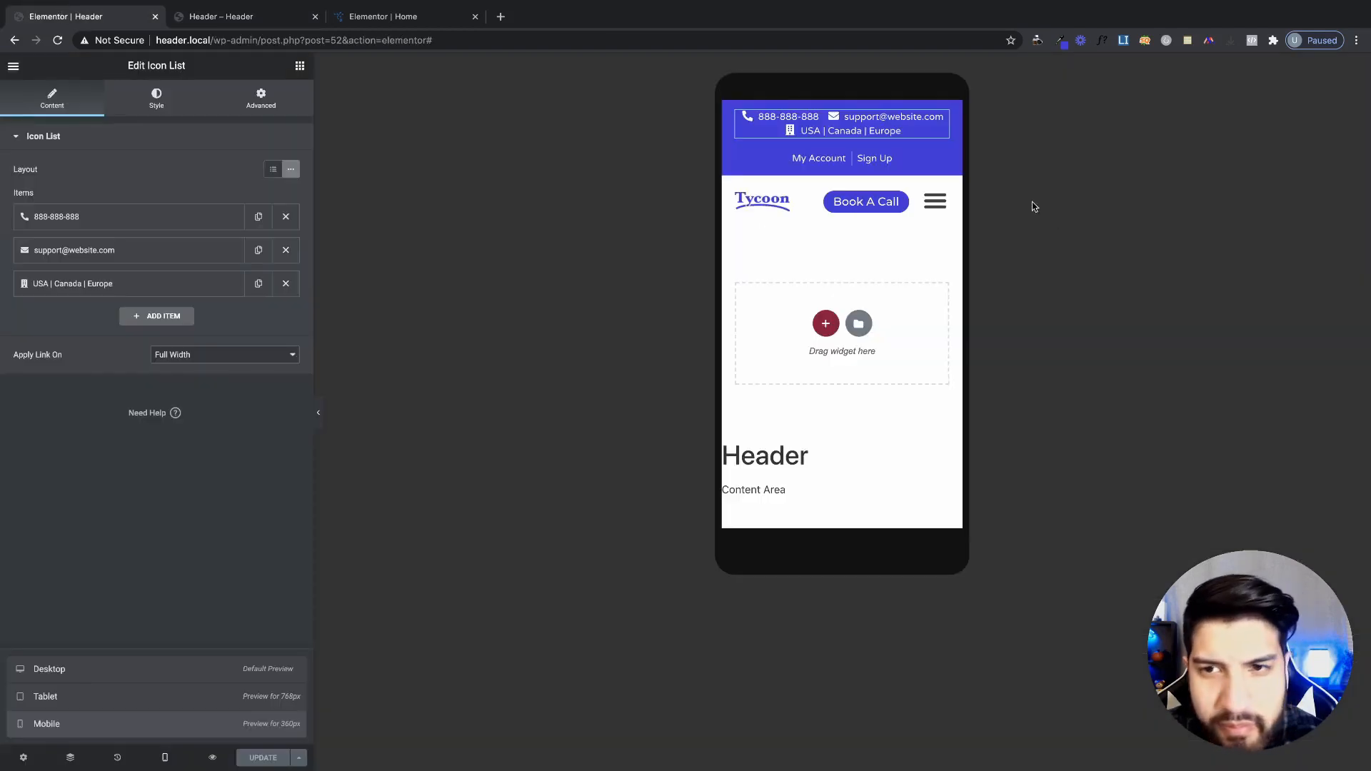
click(920, 197)
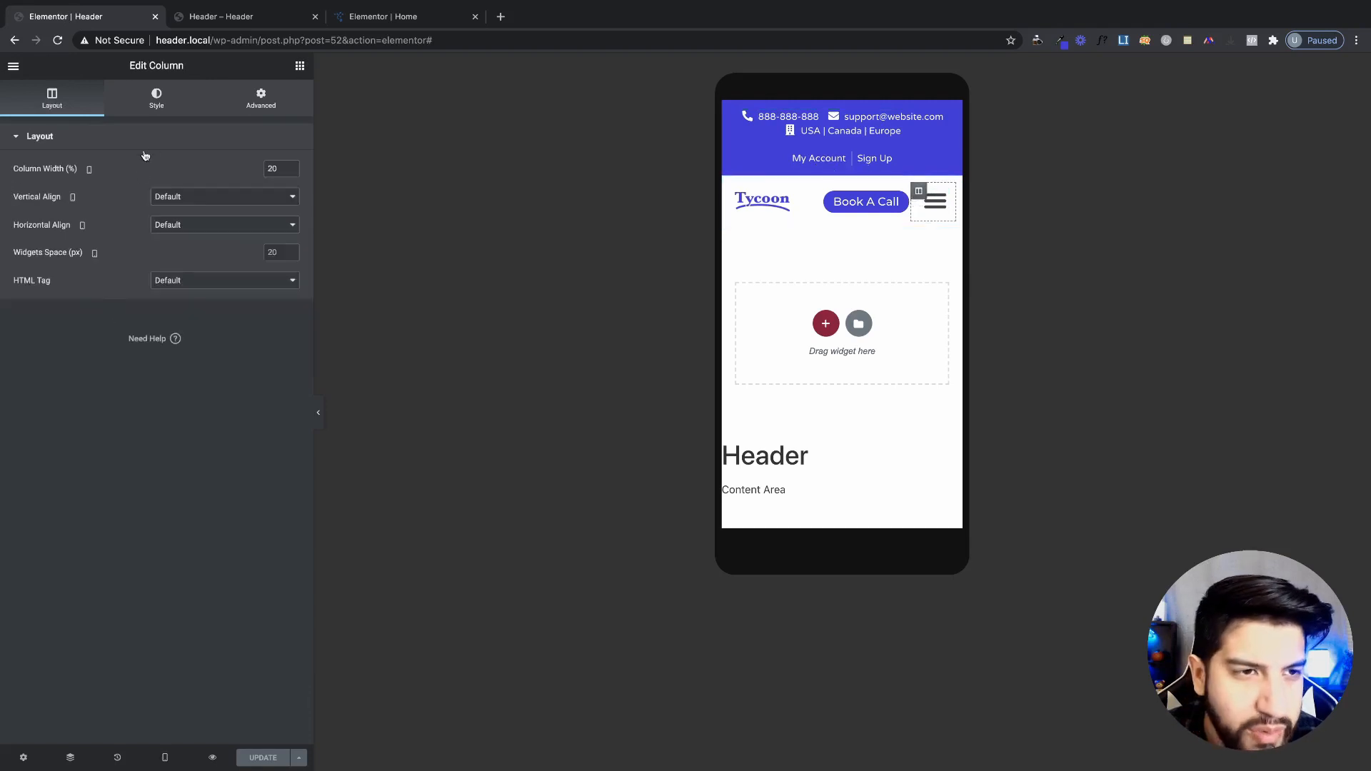
click(194, 224)
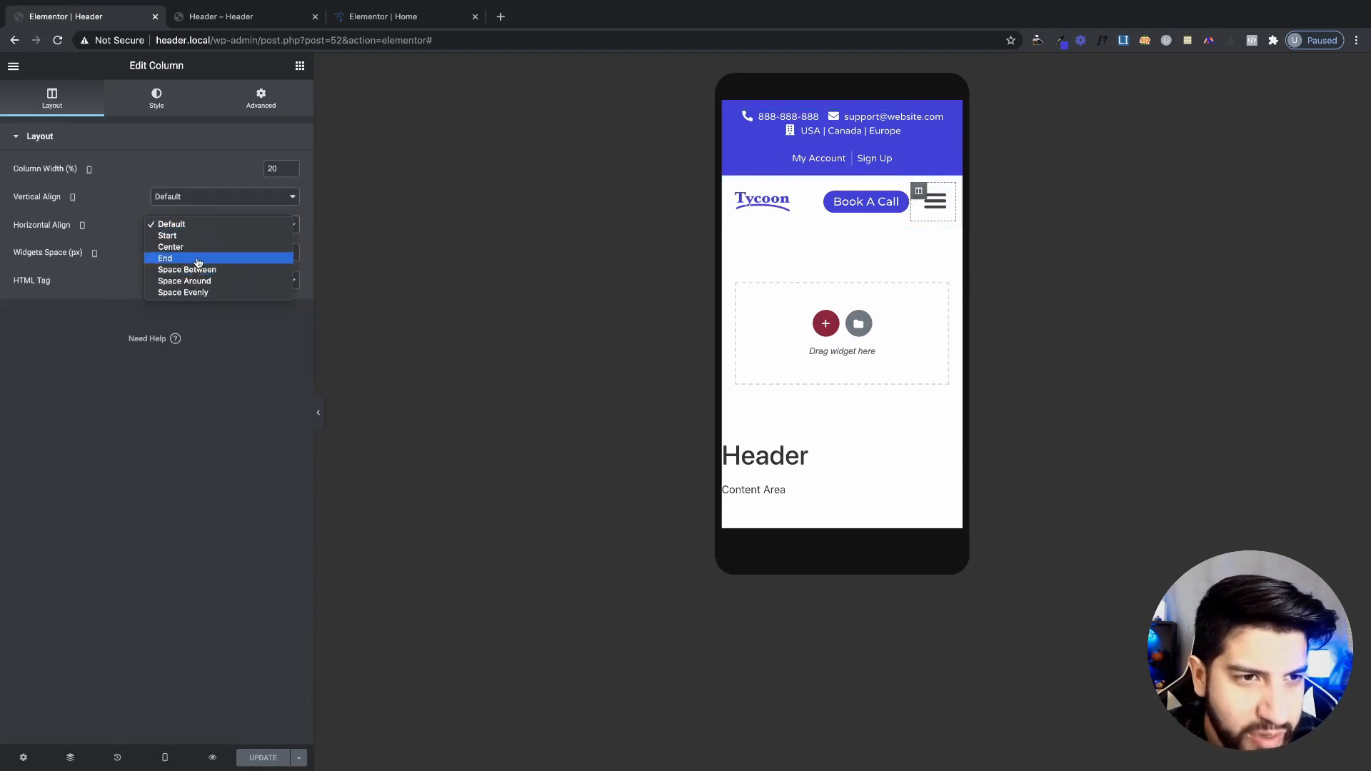
click(198, 259)
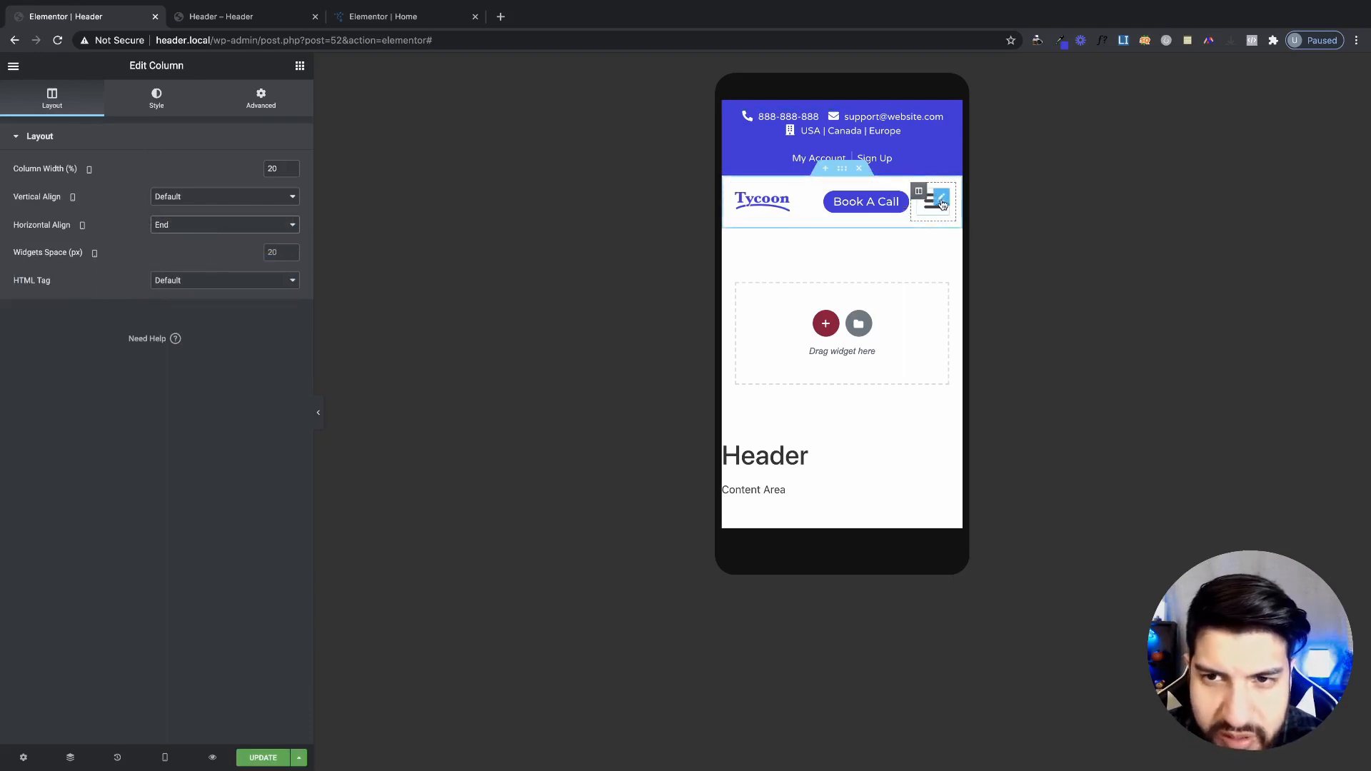
click(280, 100)
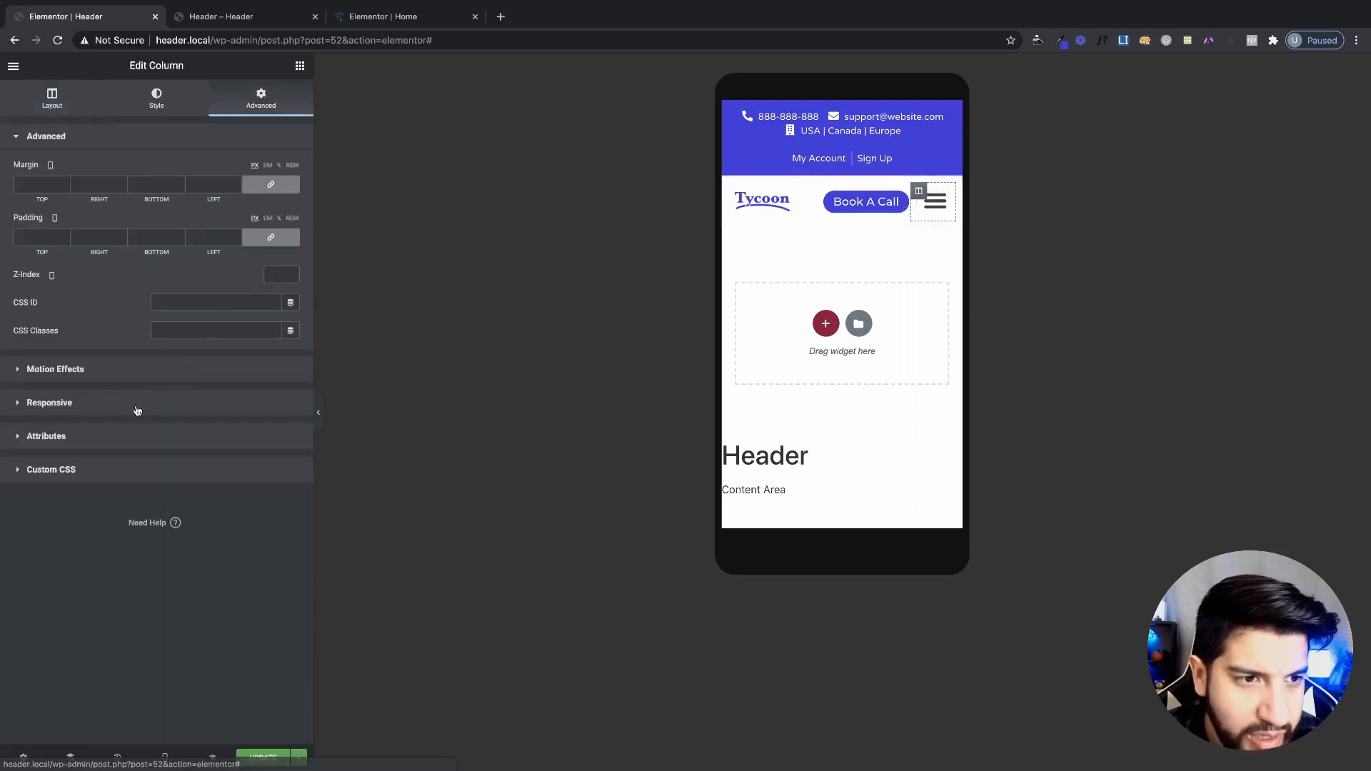
- Try the Inline (auto) mobile width on the nav menu widget and restore its width to Default
click(920, 209)
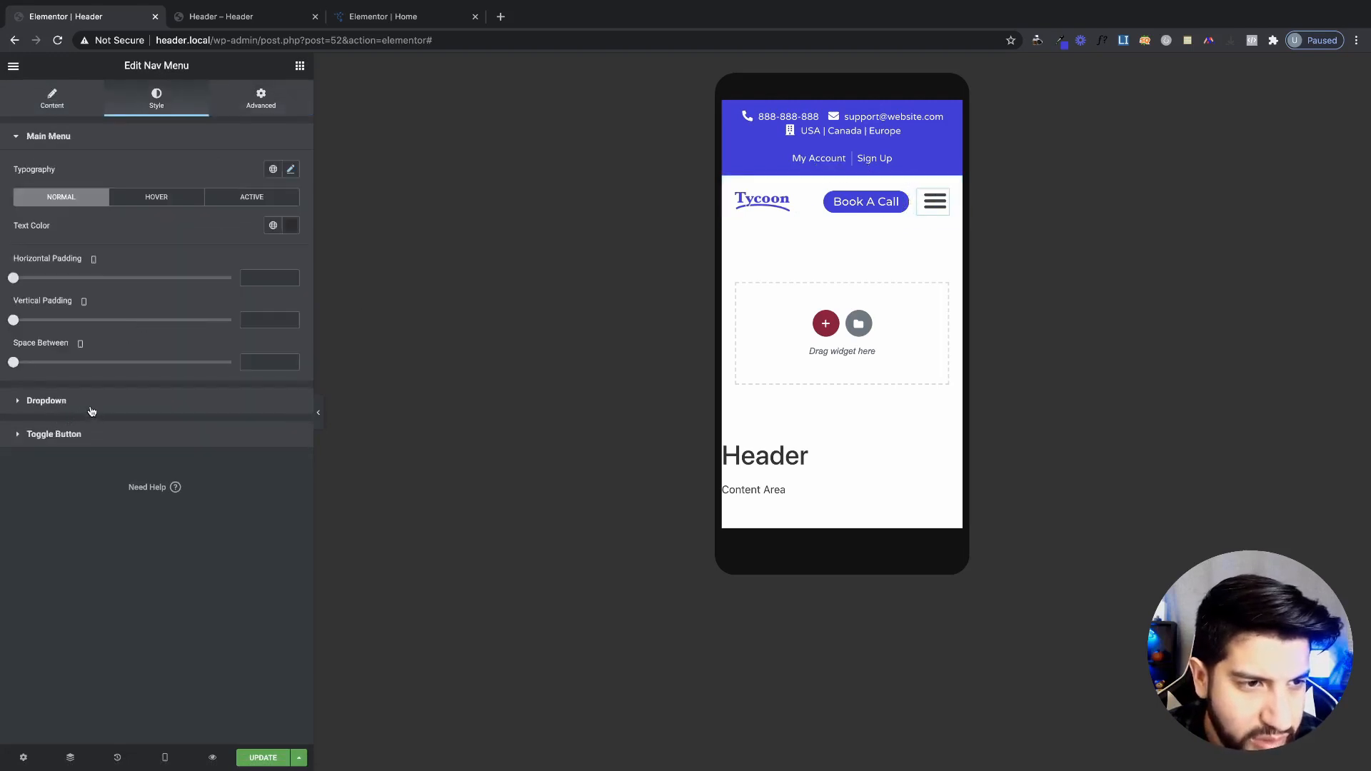
click(284, 112)
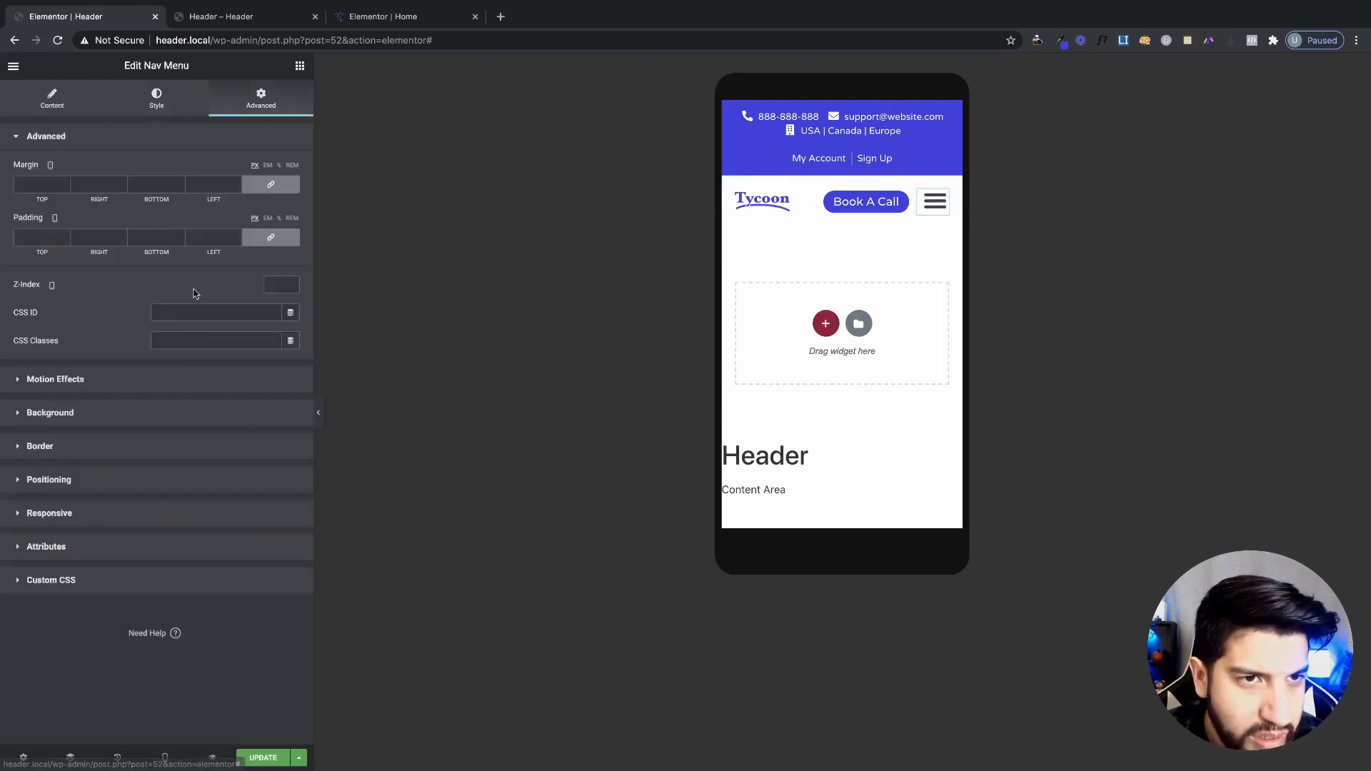
click(89, 482)
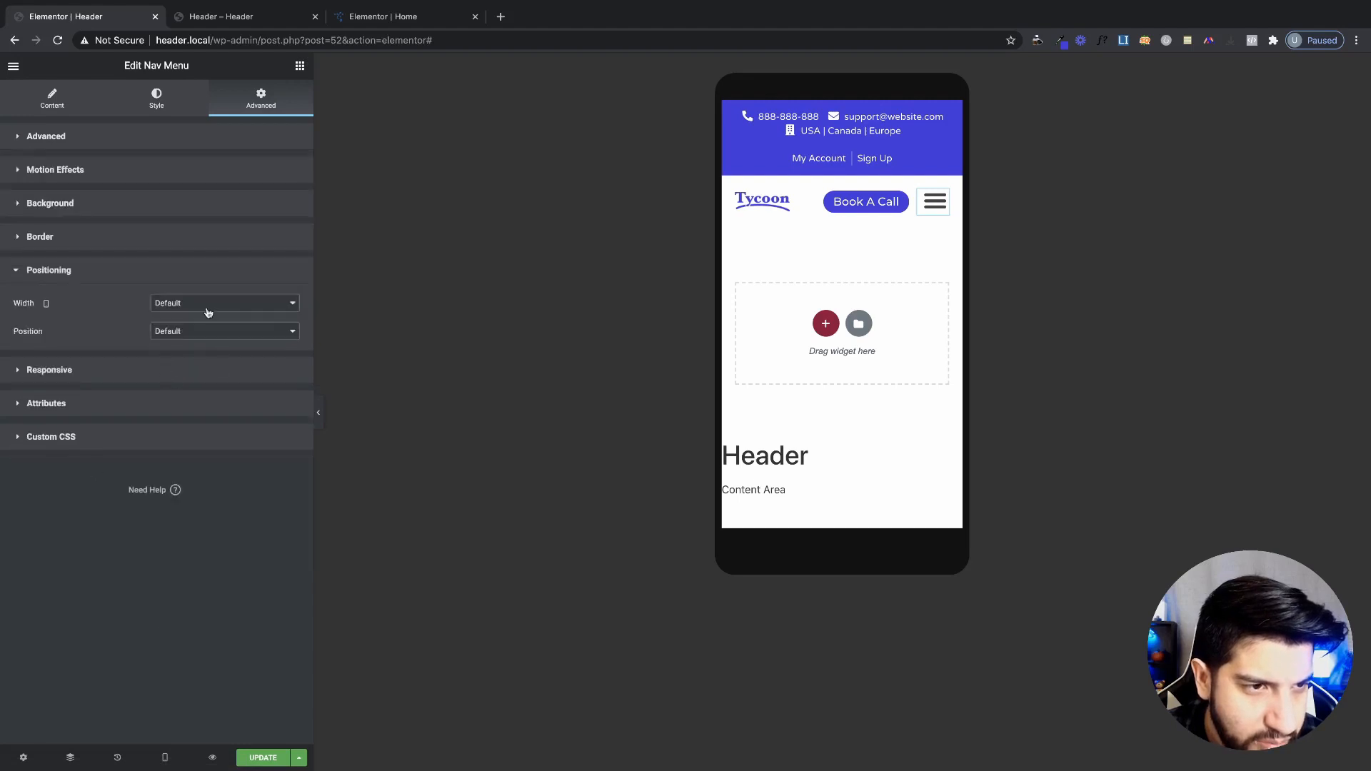
click(208, 307)
click(207, 326)
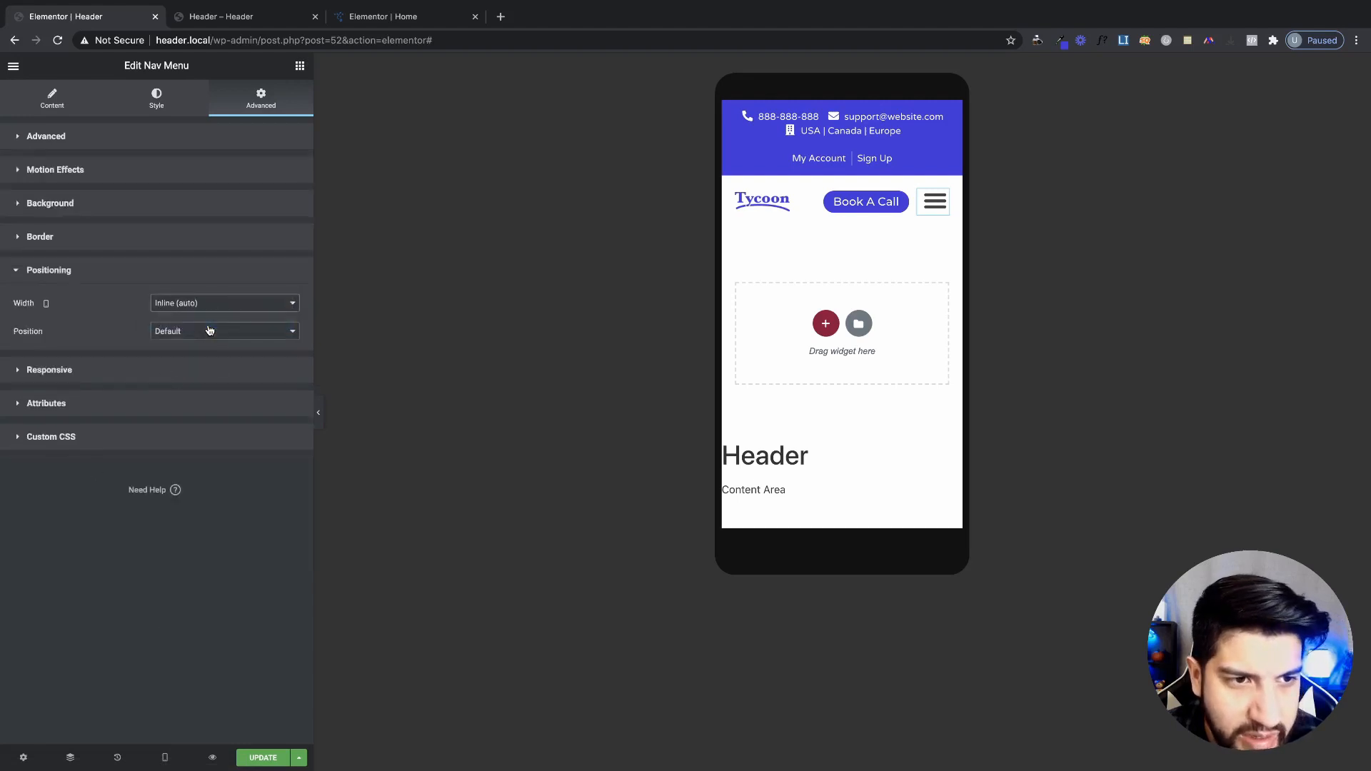
click(291, 302)
click(272, 281)
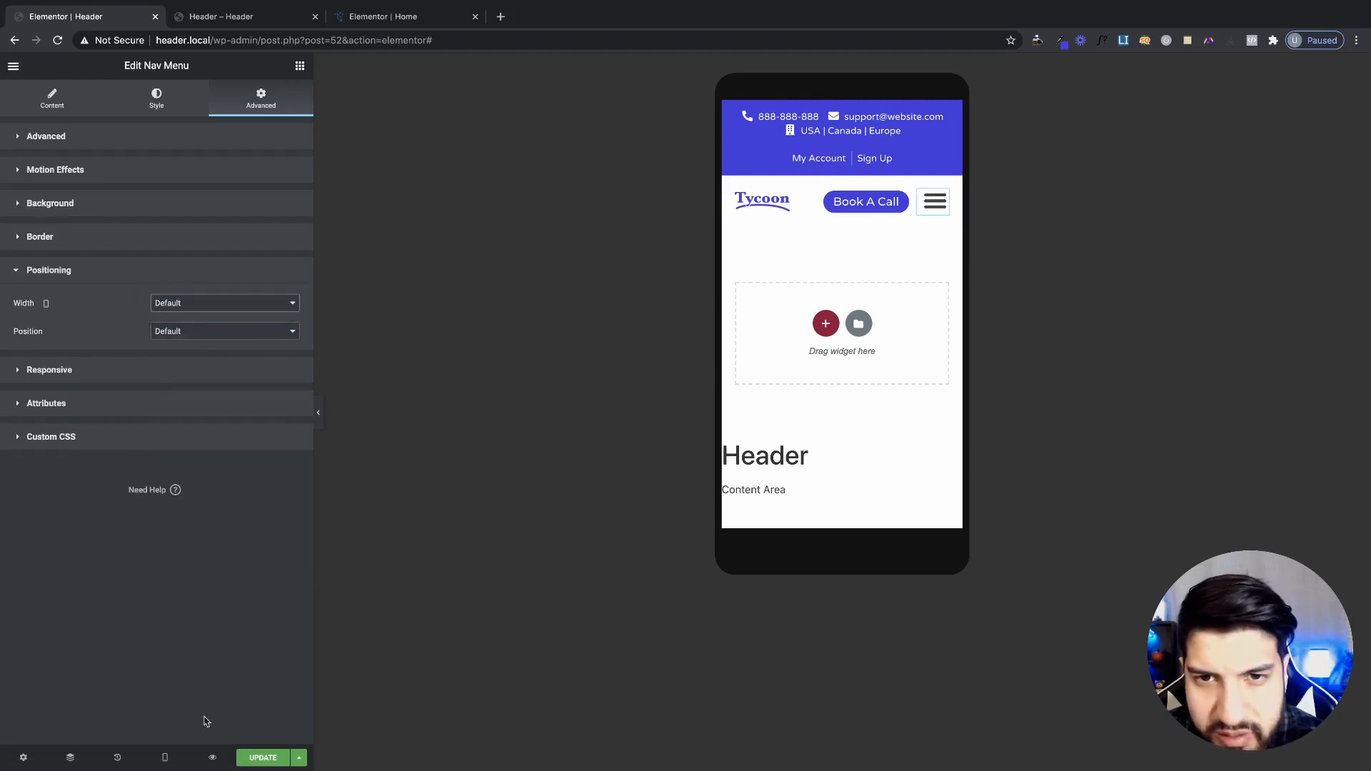
- Save the header template, reload its preview page and narrow the viewport to about 381 px
click(257, 758)
click(243, 16)
key(super+r)
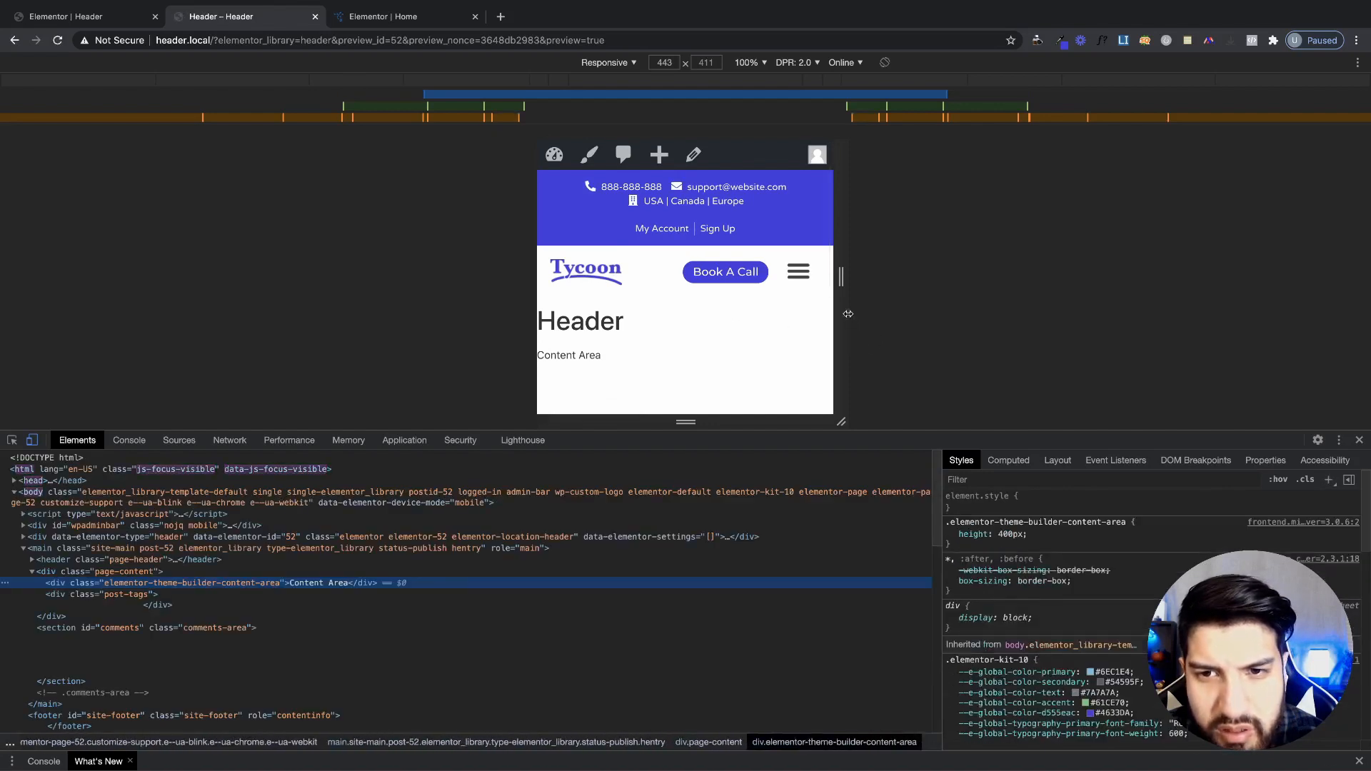
drag(848, 314, 815, 323)
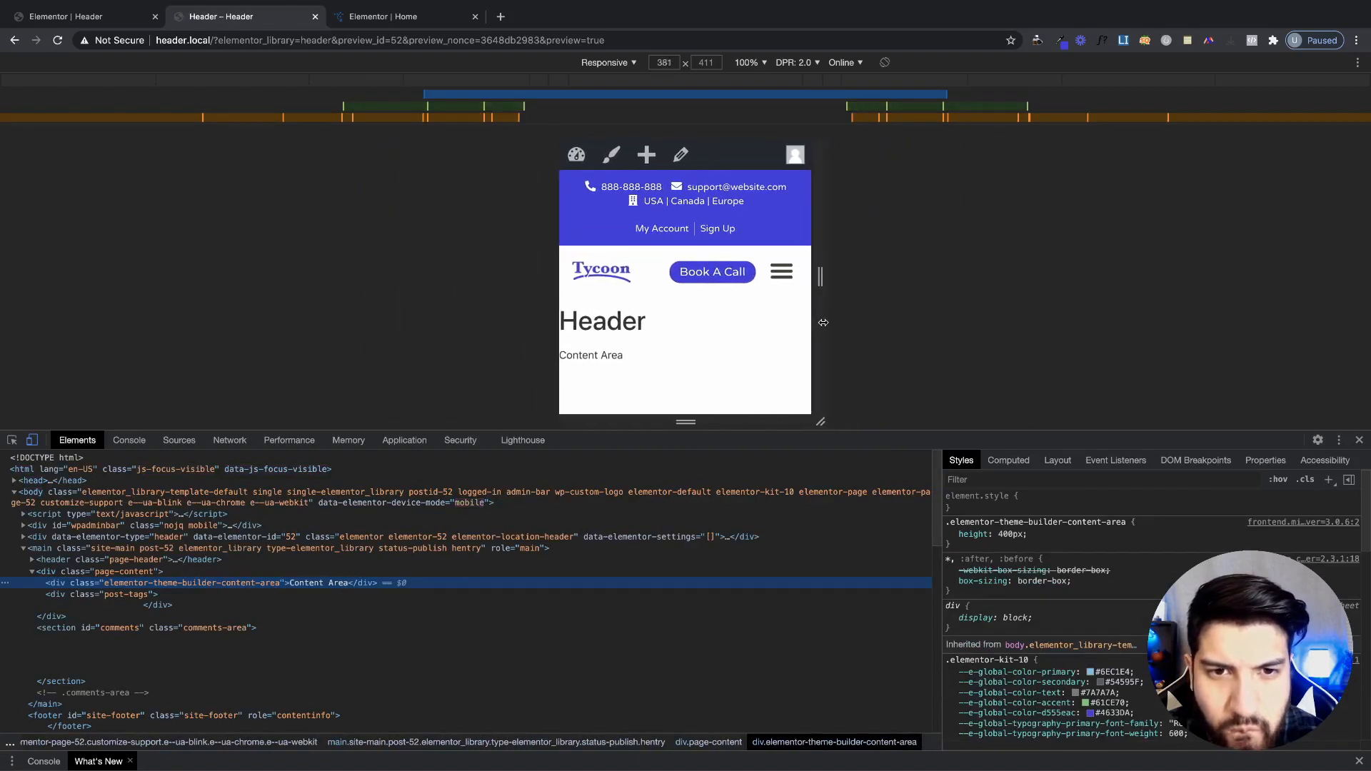
- Back in the header editor, set the main header section's right mobile padding to 0
click(66, 16)
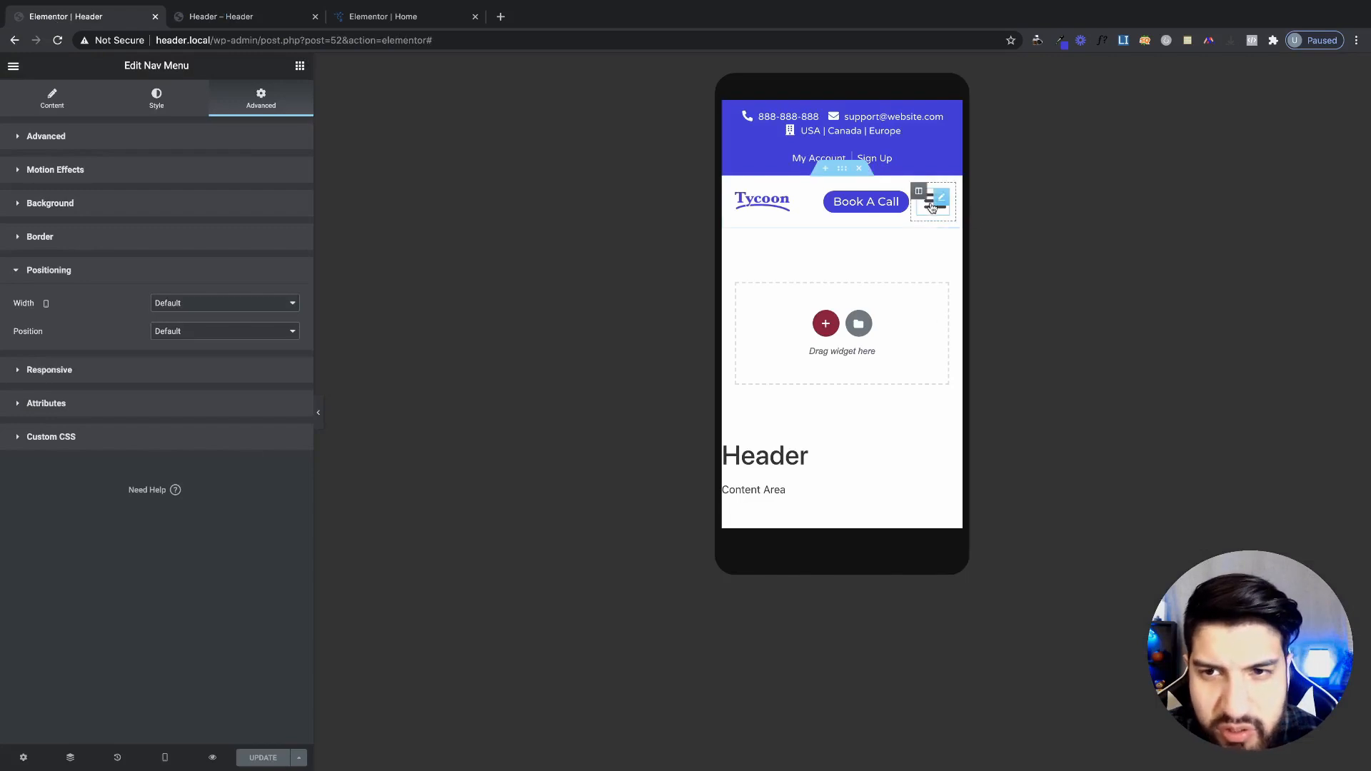
click(841, 169)
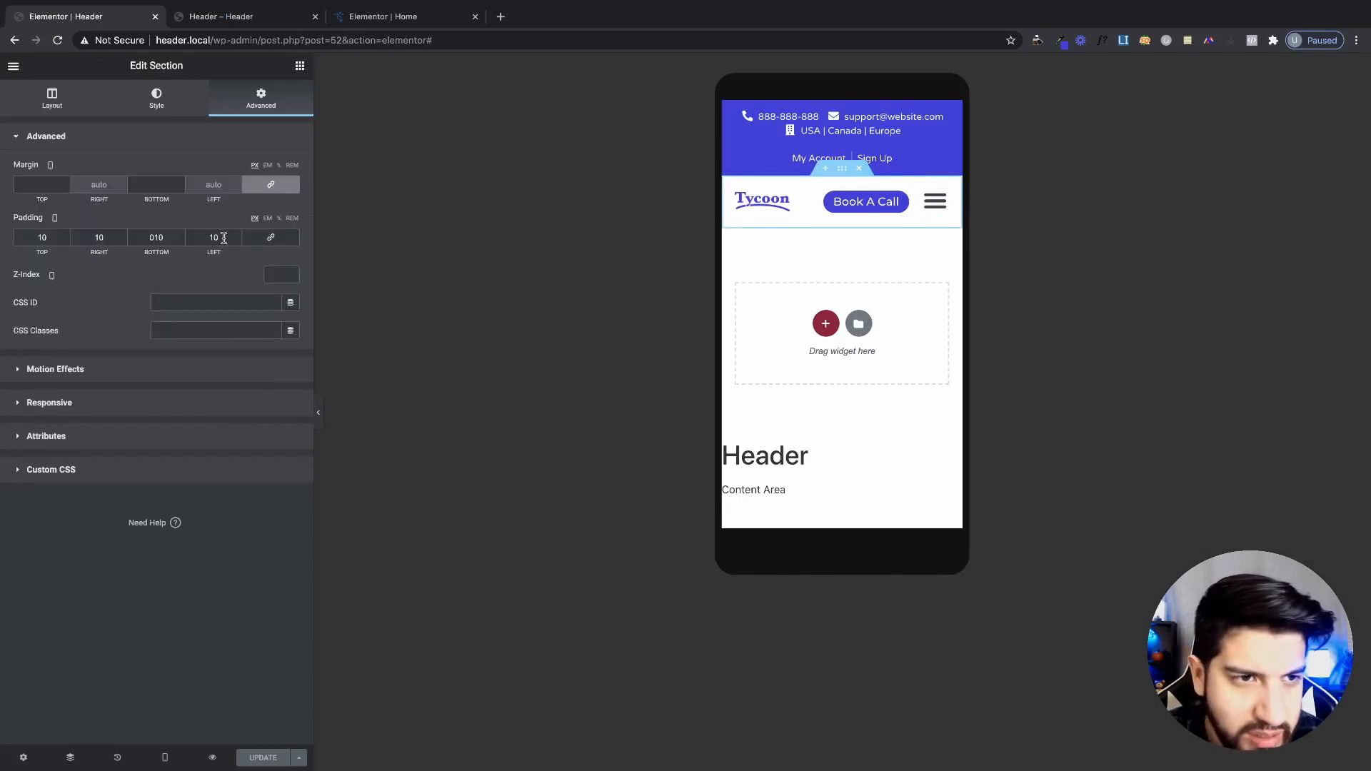
drag(216, 241, 193, 239)
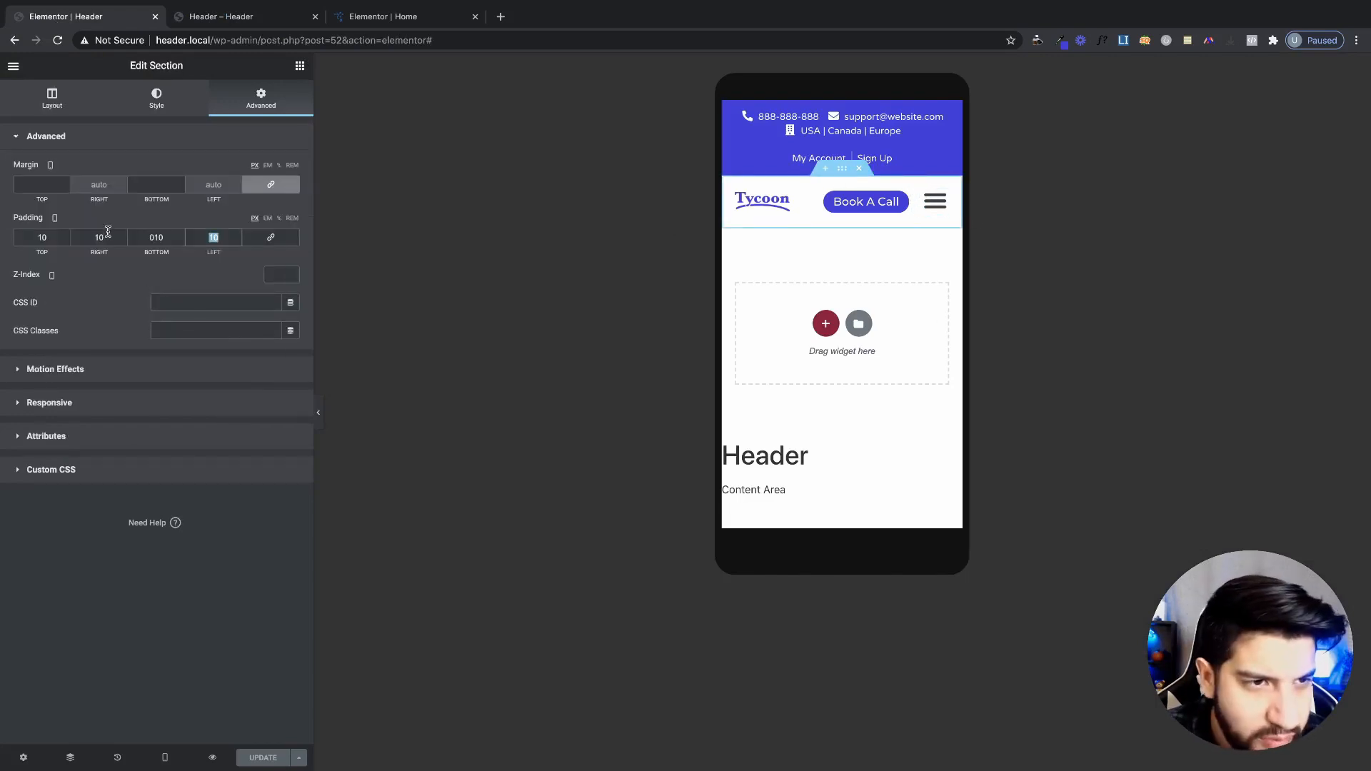
drag(107, 236, 26, 227)
text(0)
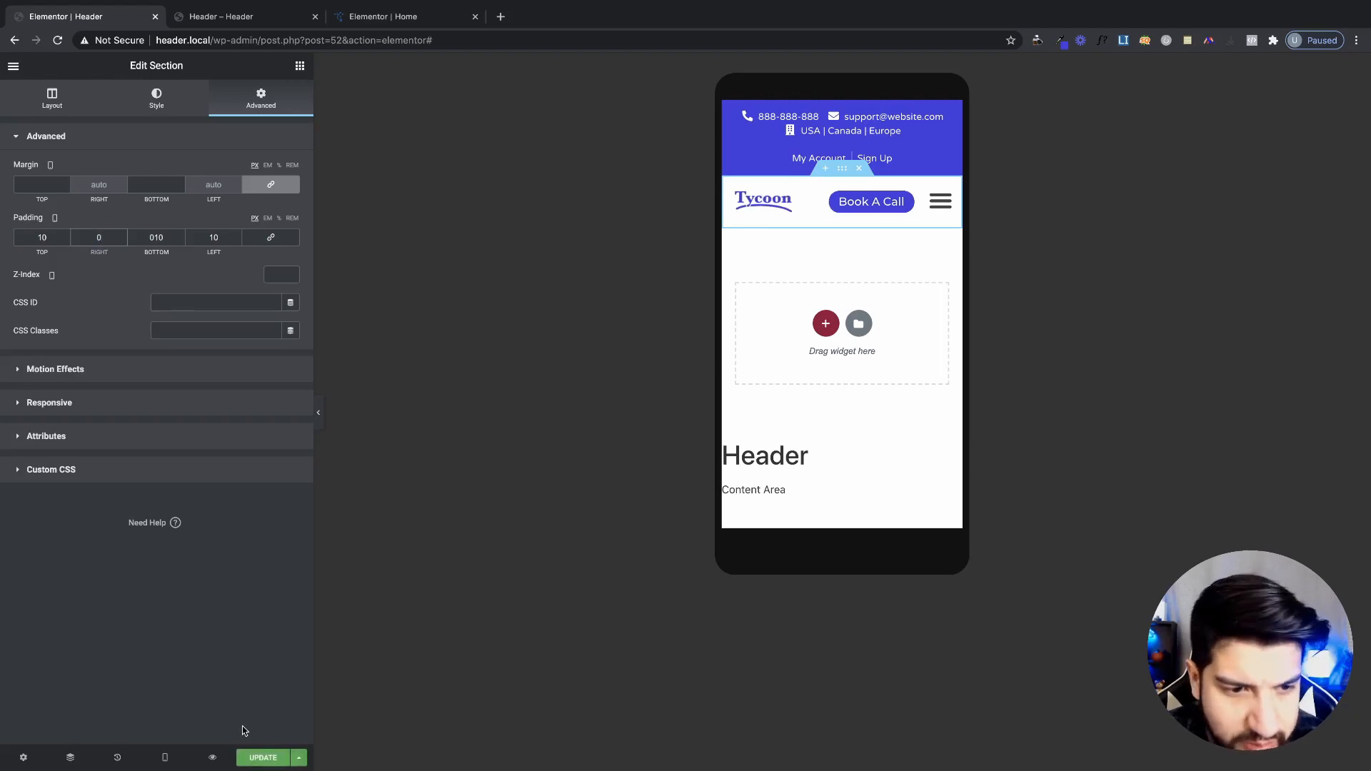
- Save the header template, check its preview at about 329 px wide and close the developer tools
click(263, 757)
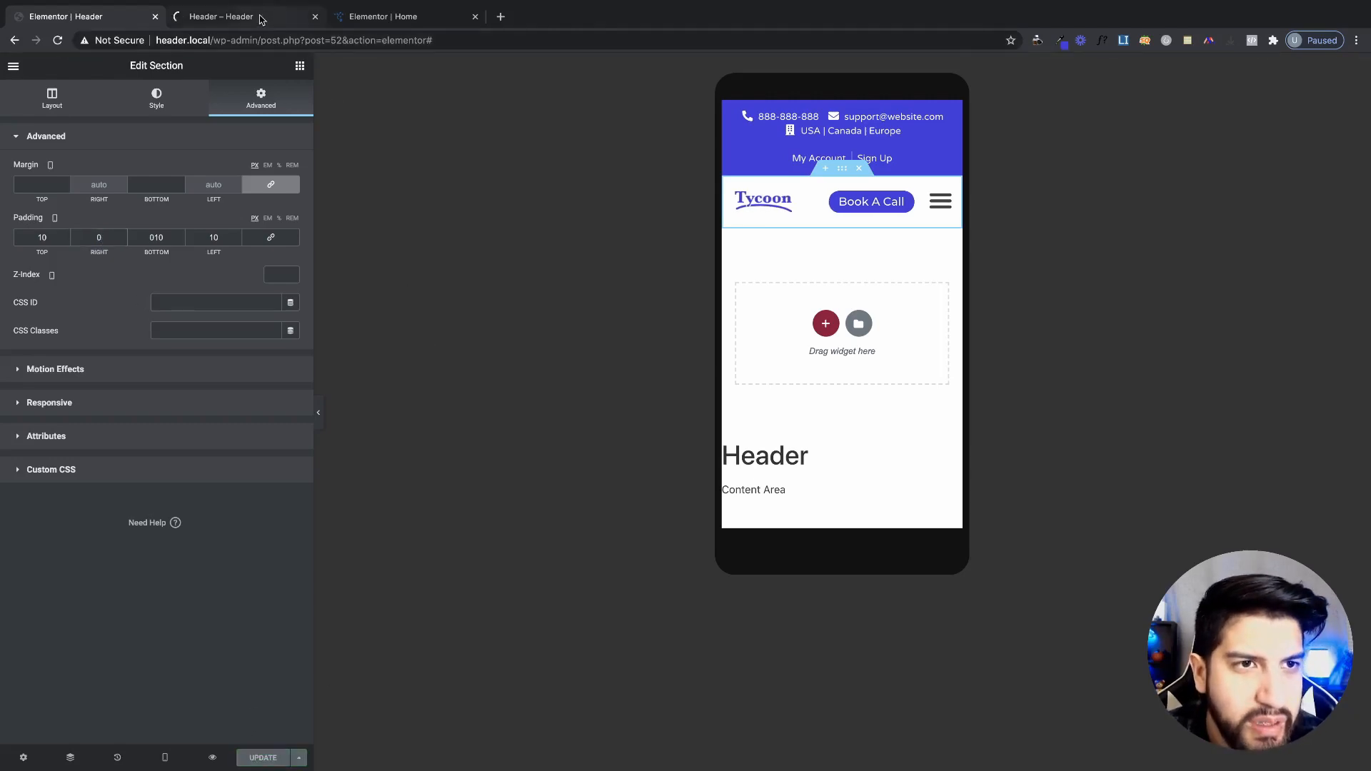
click(261, 19)
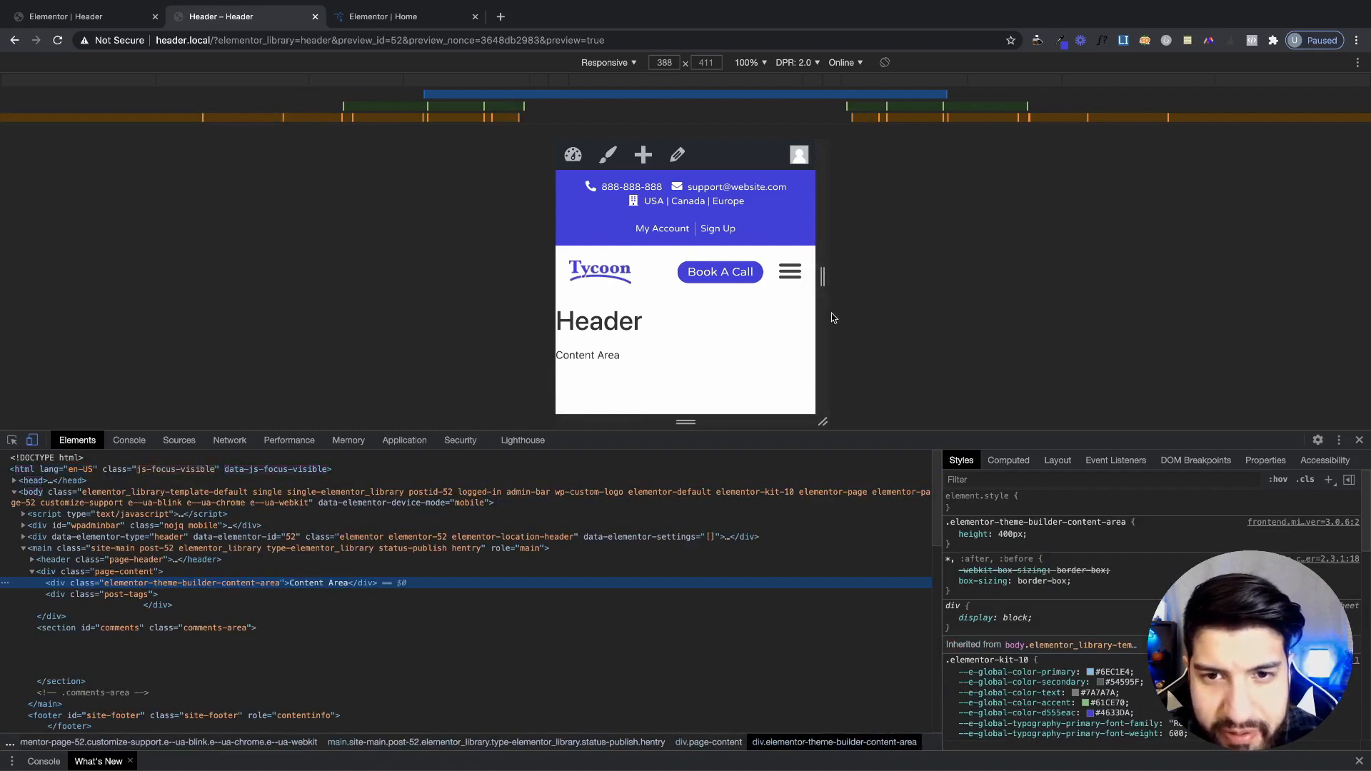
mouse_move(831, 317)
mouse_down()
mouse_move(1171, 316)
mouse_move(805, 311)
mouse_up()
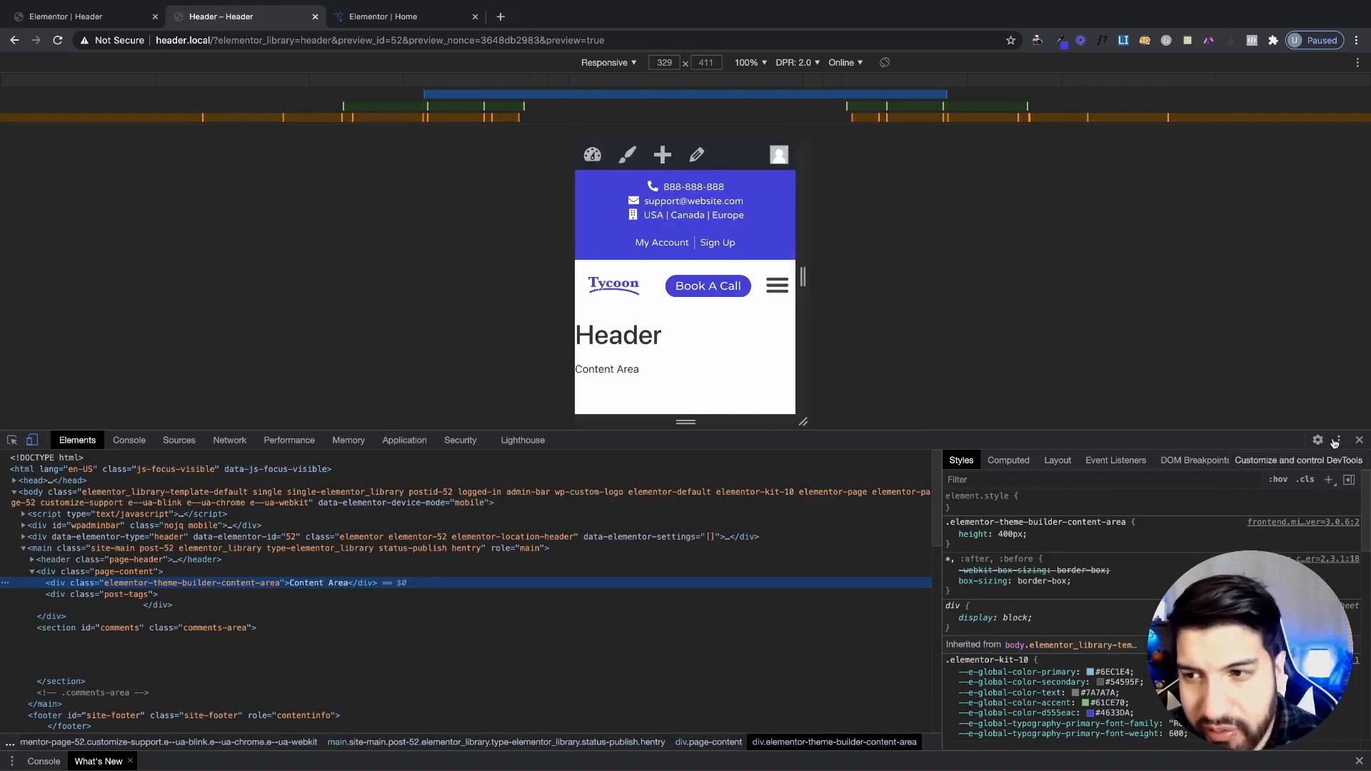
click(1358, 440)
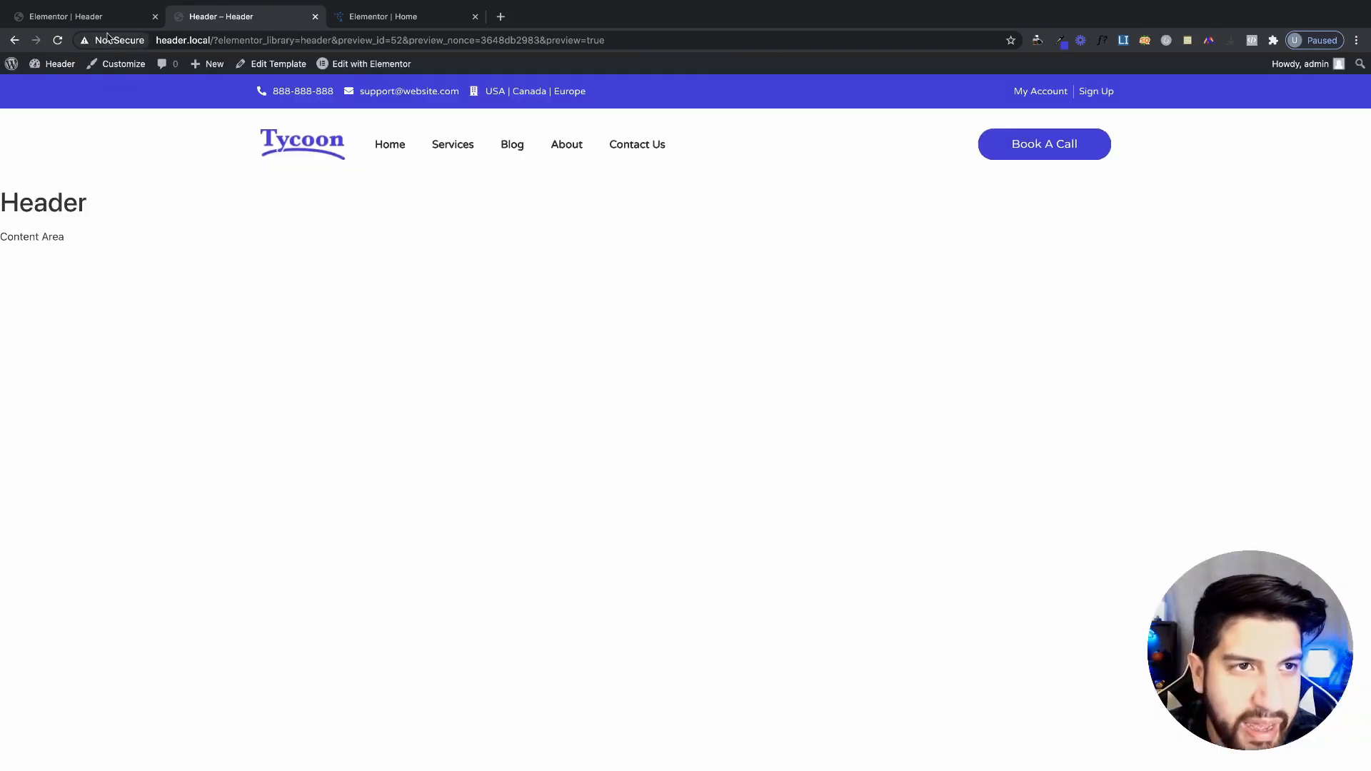
- Back in the header editor, switch to the desktop preview and give the main header section a classic white background
click(107, 22)
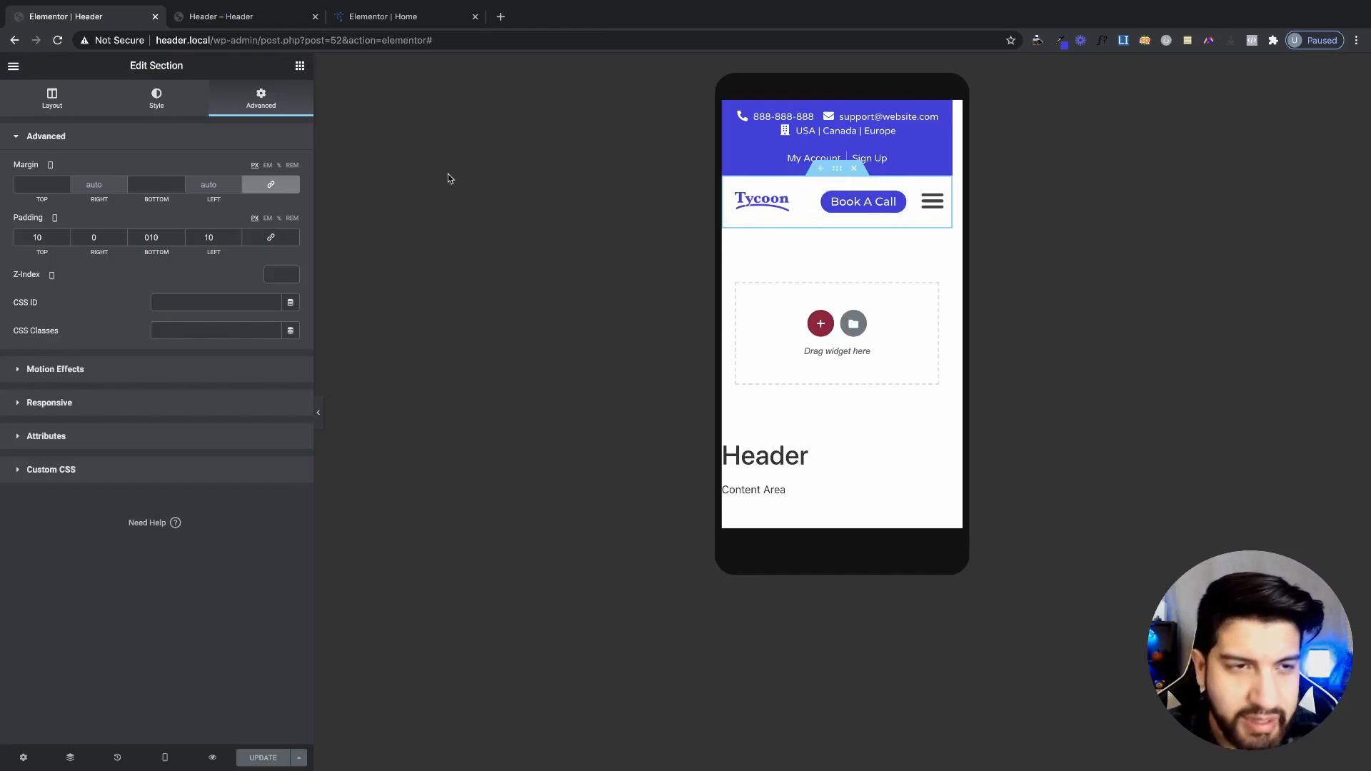
click(157, 759)
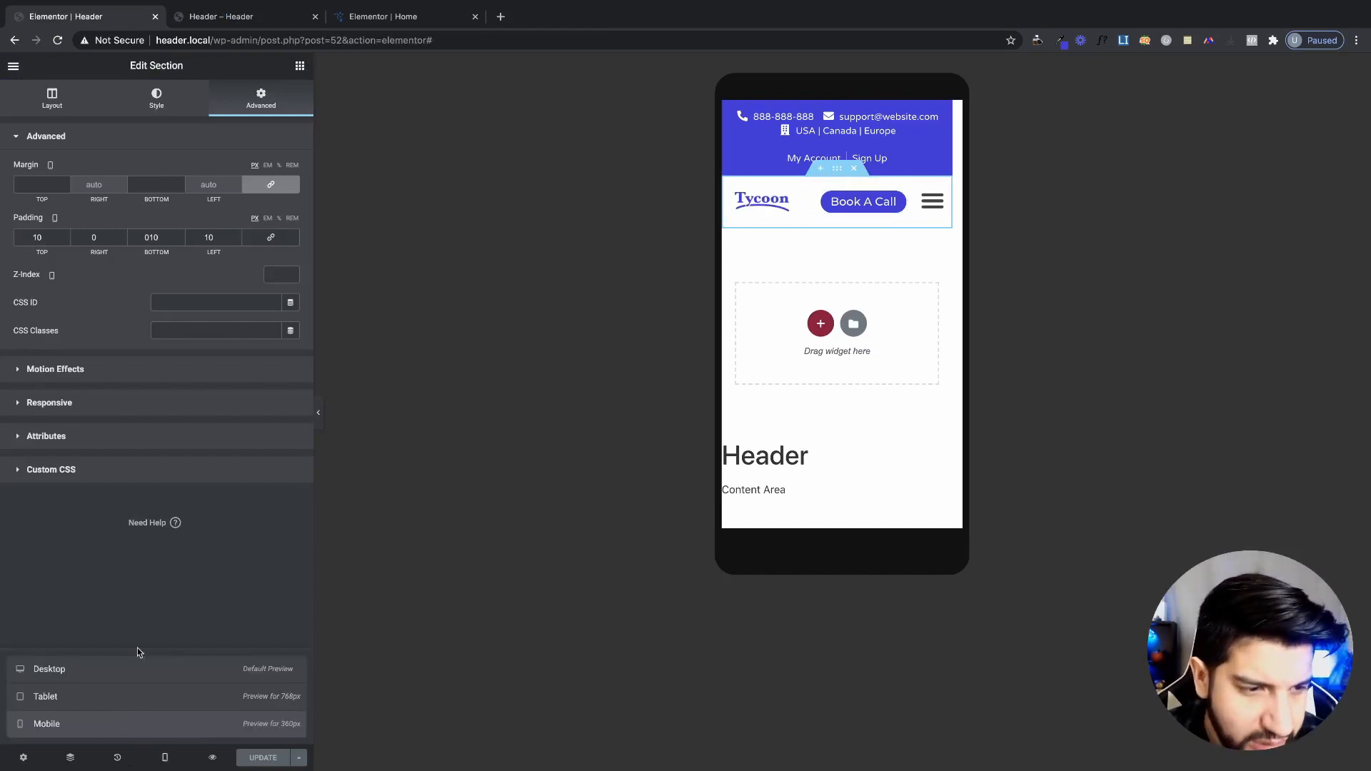
click(165, 758)
click(164, 672)
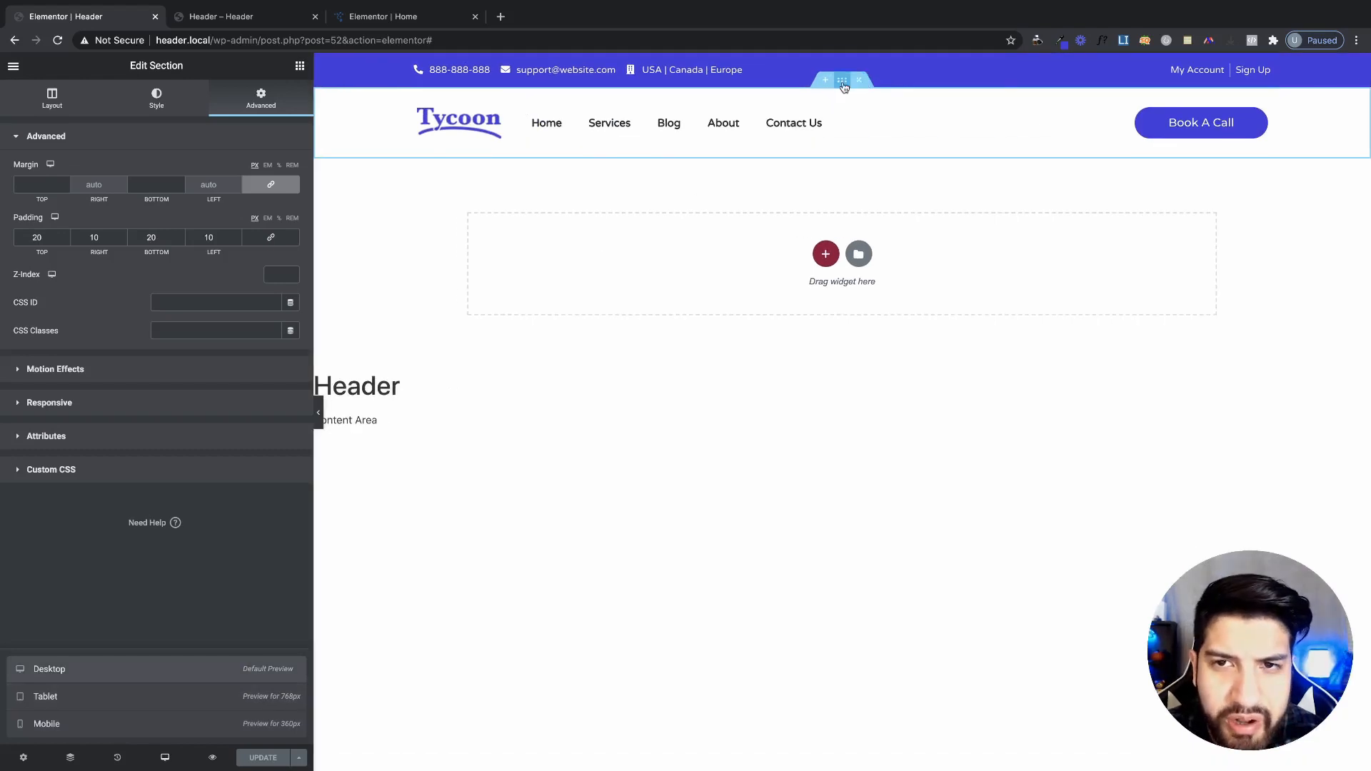
click(172, 107)
click(236, 197)
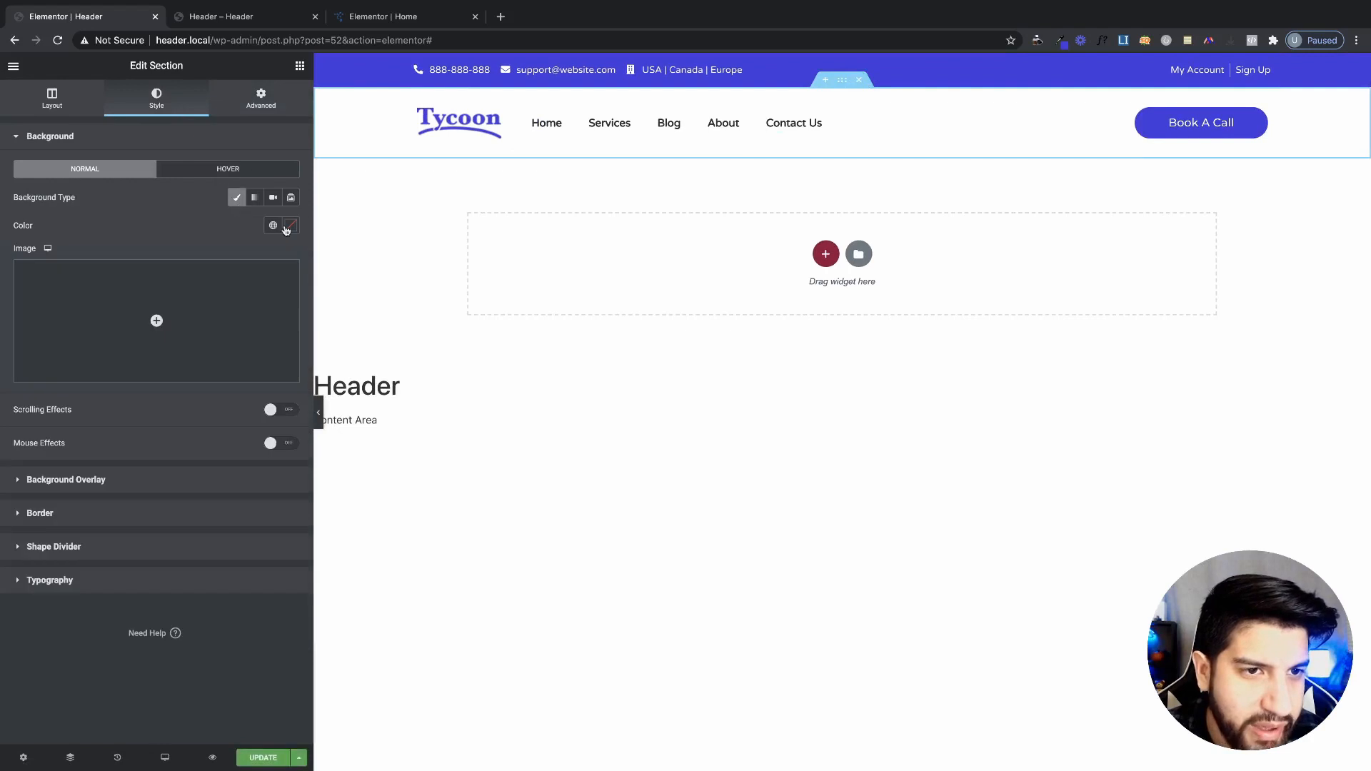
click(290, 225)
drag(240, 297, 134, 270)
click(165, 221)
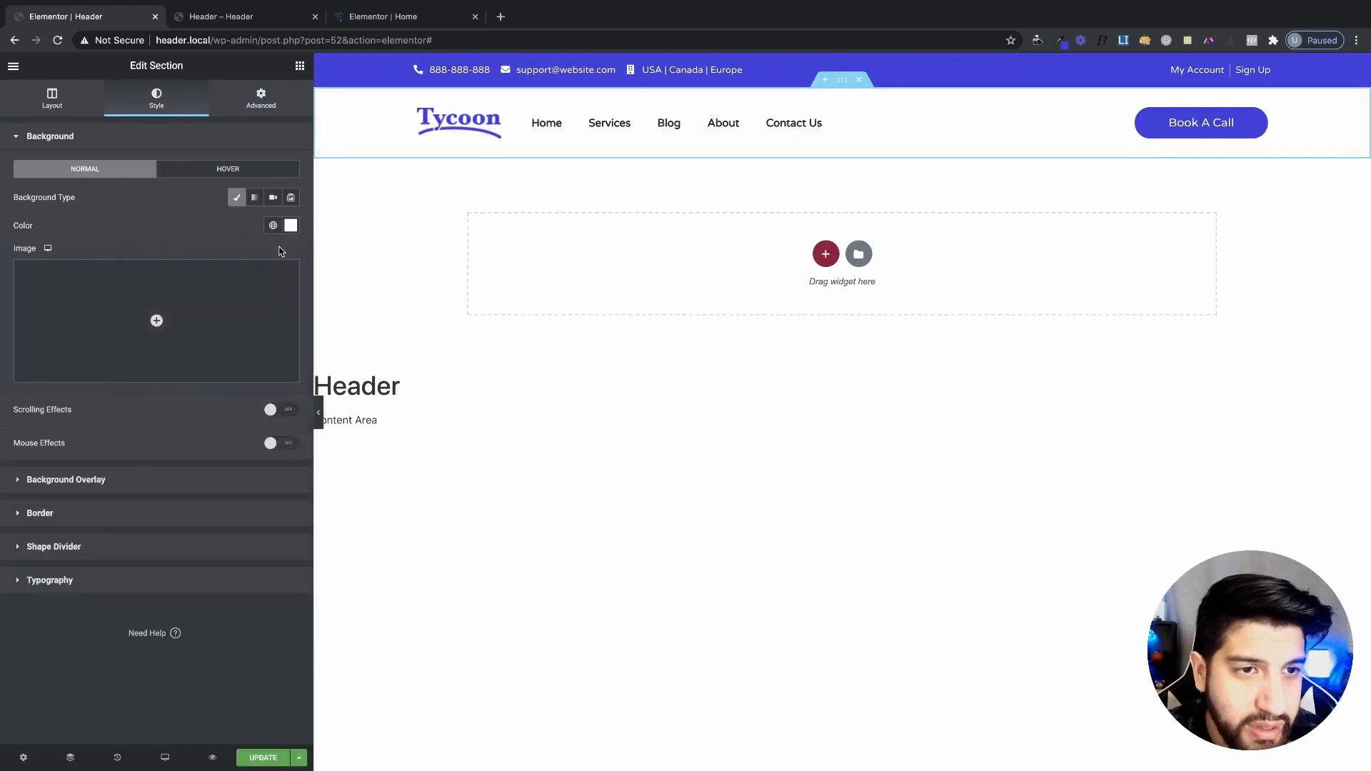
- Make the main header section sticky to the Top in its motion effects and save the header template
click(283, 104)
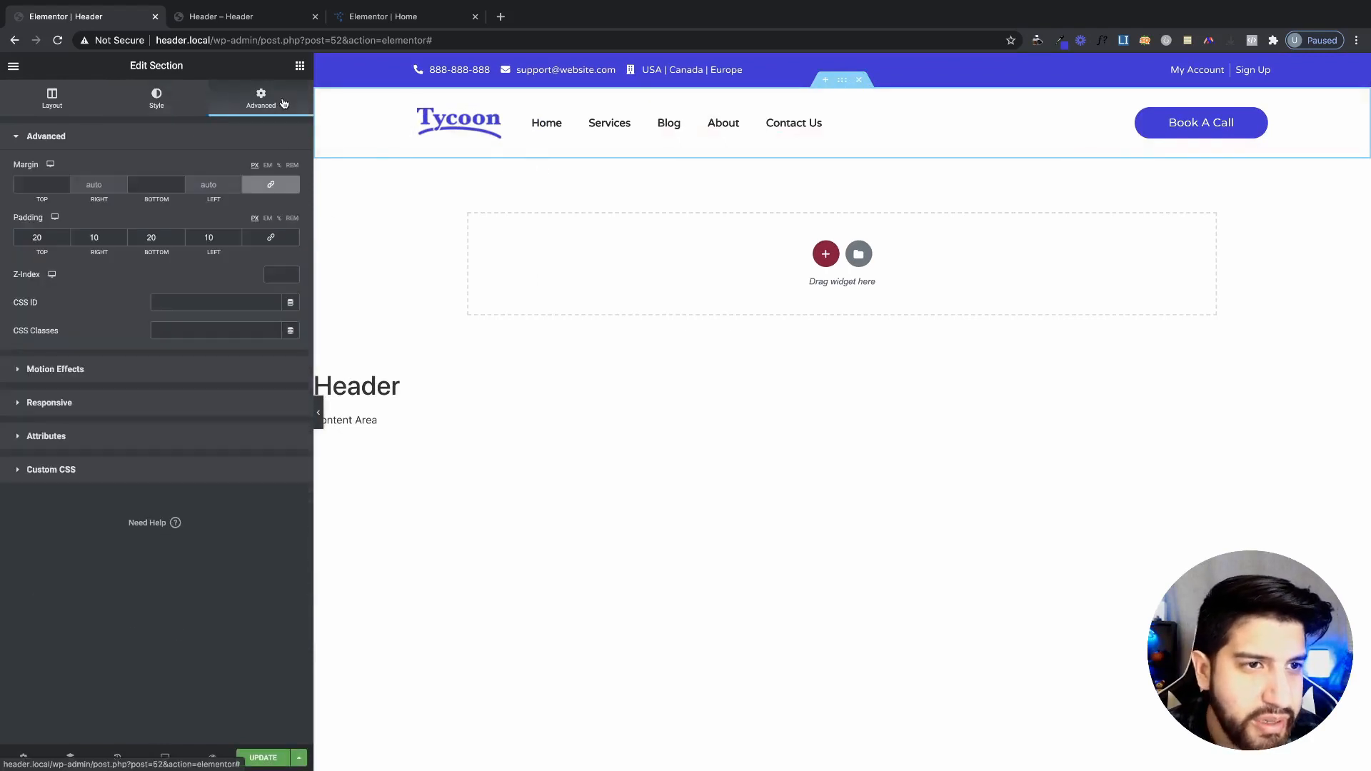
click(112, 373)
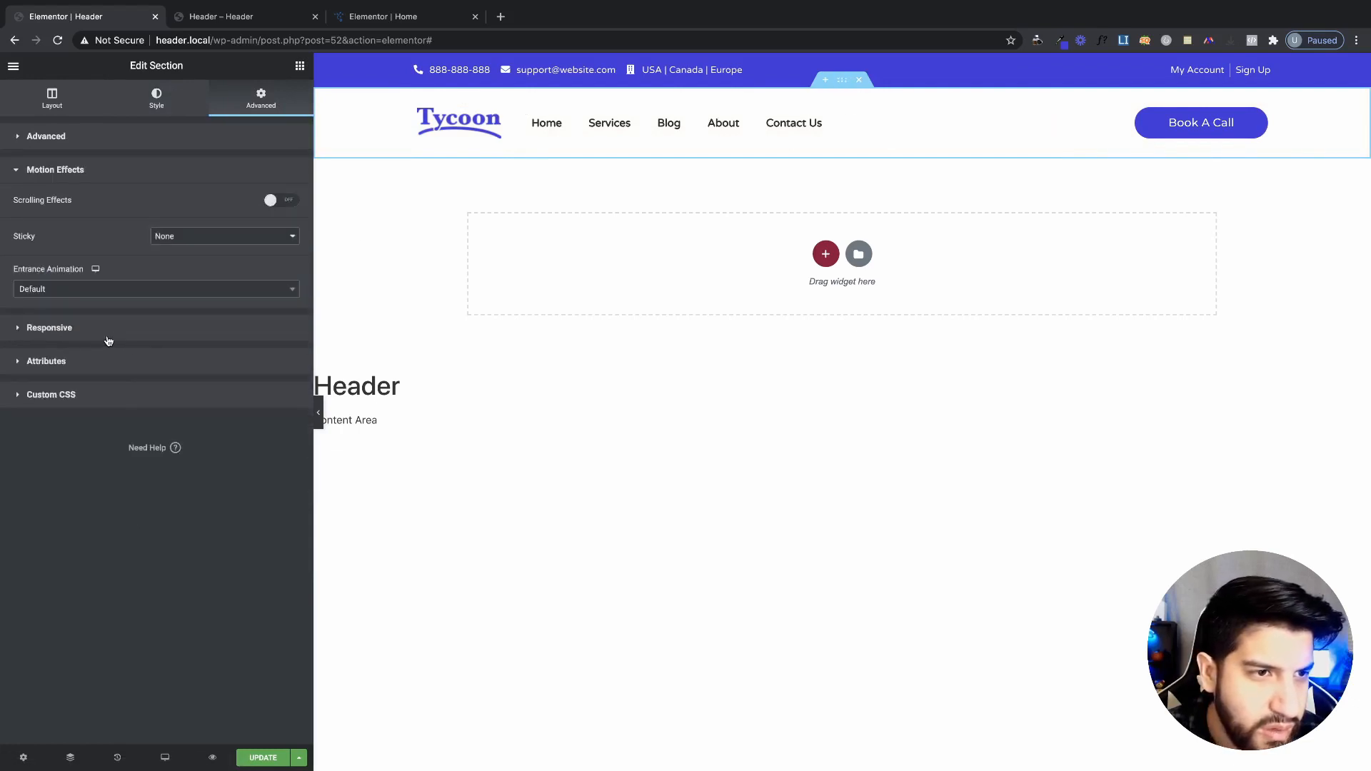
click(221, 236)
click(220, 251)
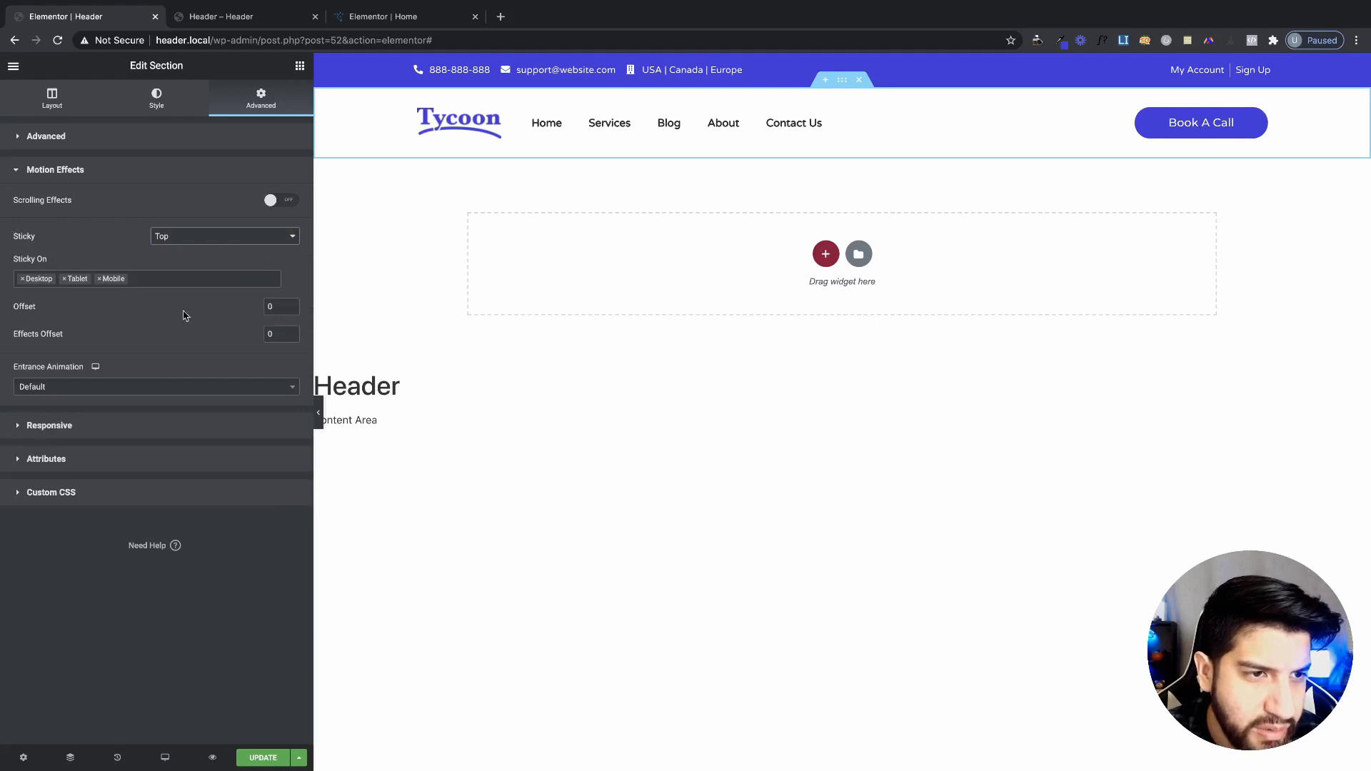
click(263, 758)
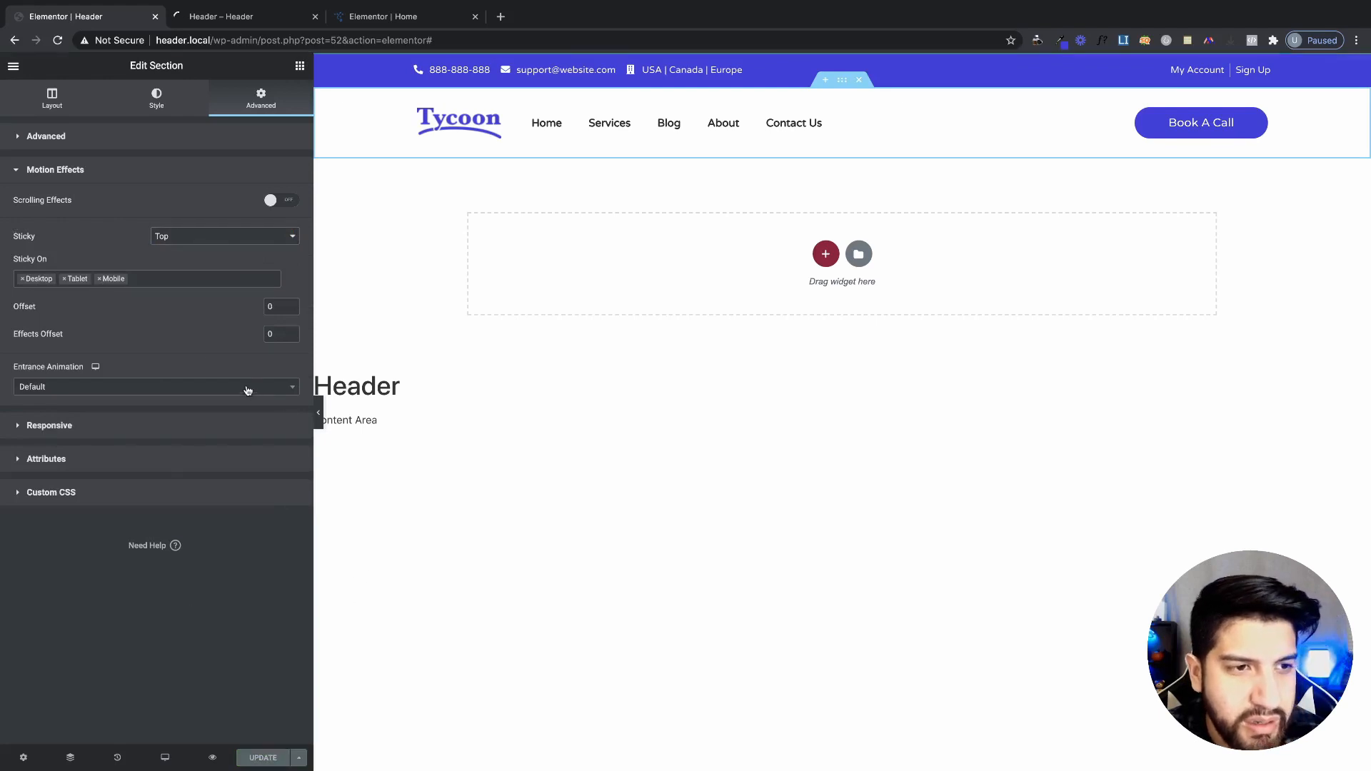
- Load the site's home page at header.local in the preview tab and check the sticky header while scrolling at desktop width
click(222, 17)
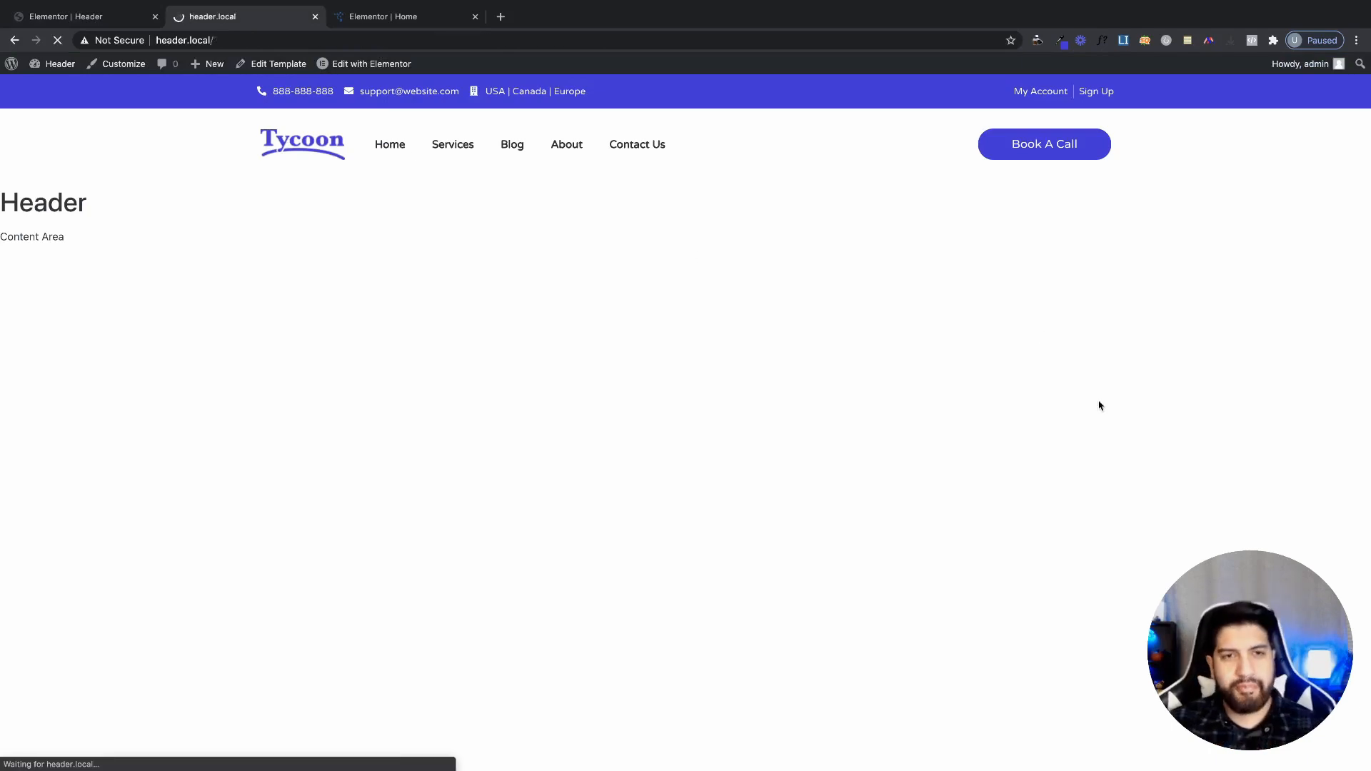
scroll(1082, 442, down, 3)
scroll(1081, 441, down, 20)
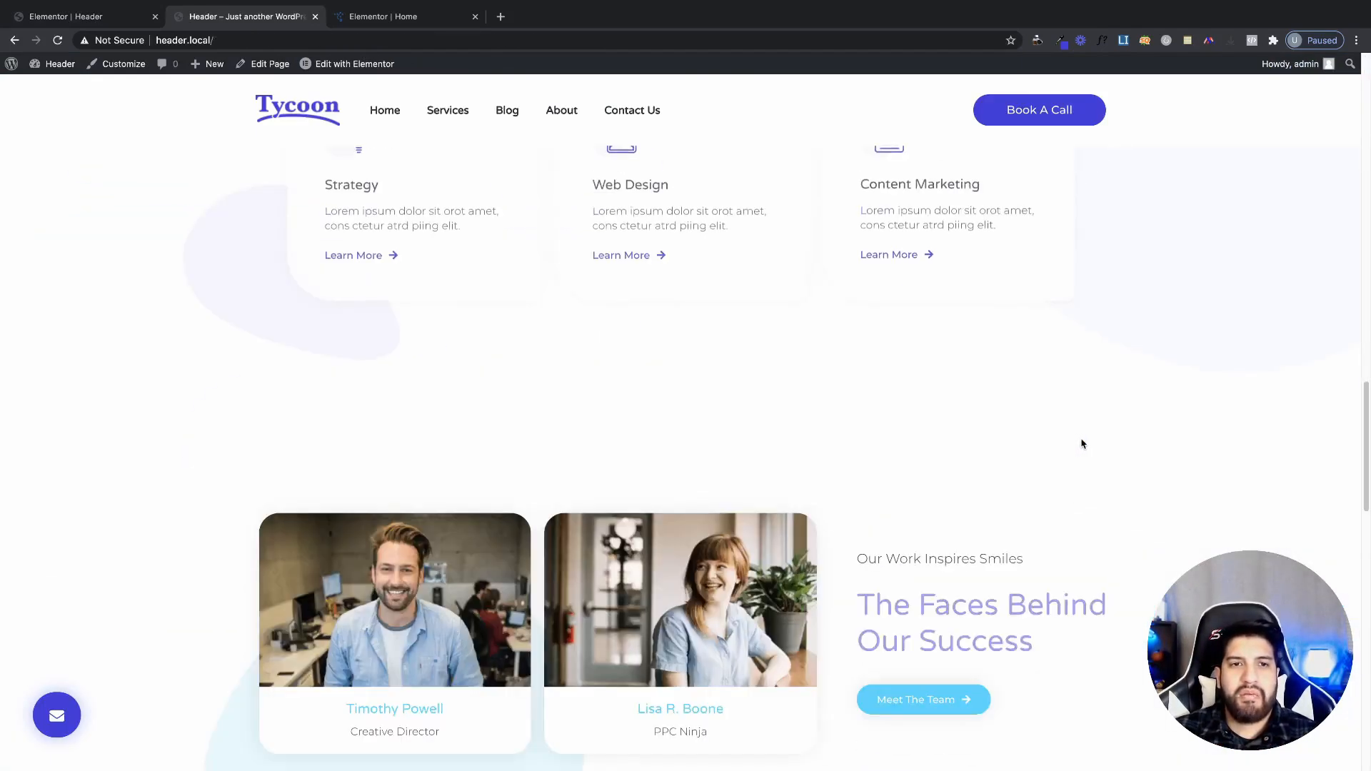
scroll(1092, 475, up, 2)
scroll(1092, 475, up, 15)
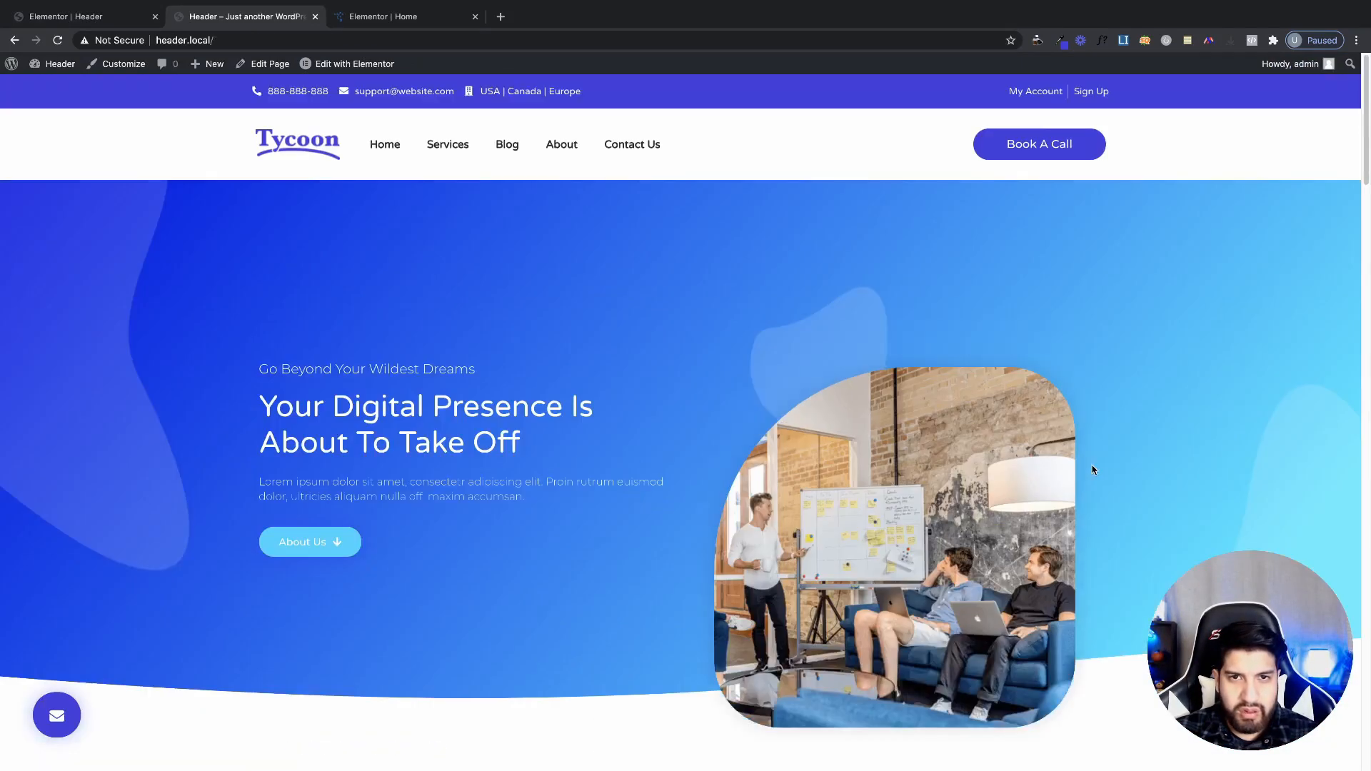
scroll(1092, 468, down, 12)
scroll(1092, 468, up, 12)
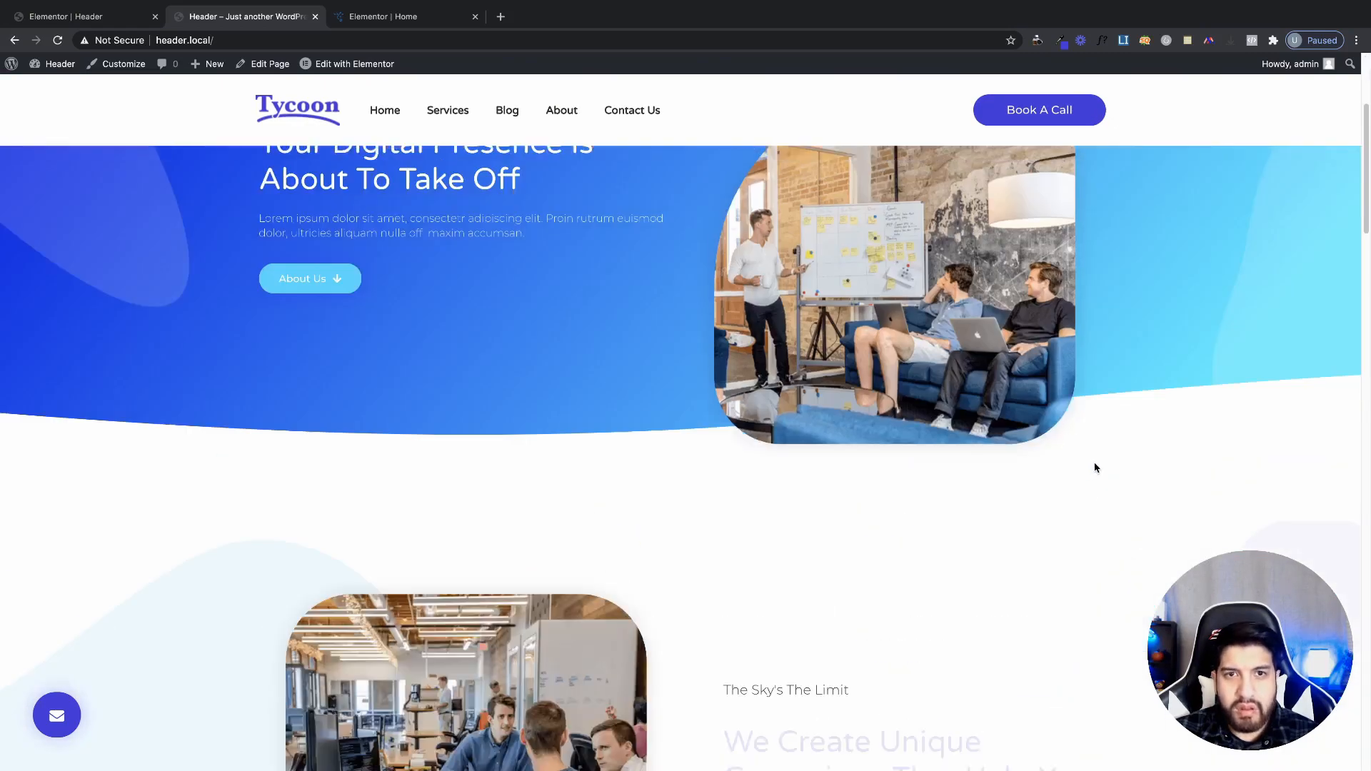
- Inspect the home page at 329 px wide, checking the sticky header while scrolling and expanding and collapsing the hamburger menu
right_click(1137, 405)
click(1184, 545)
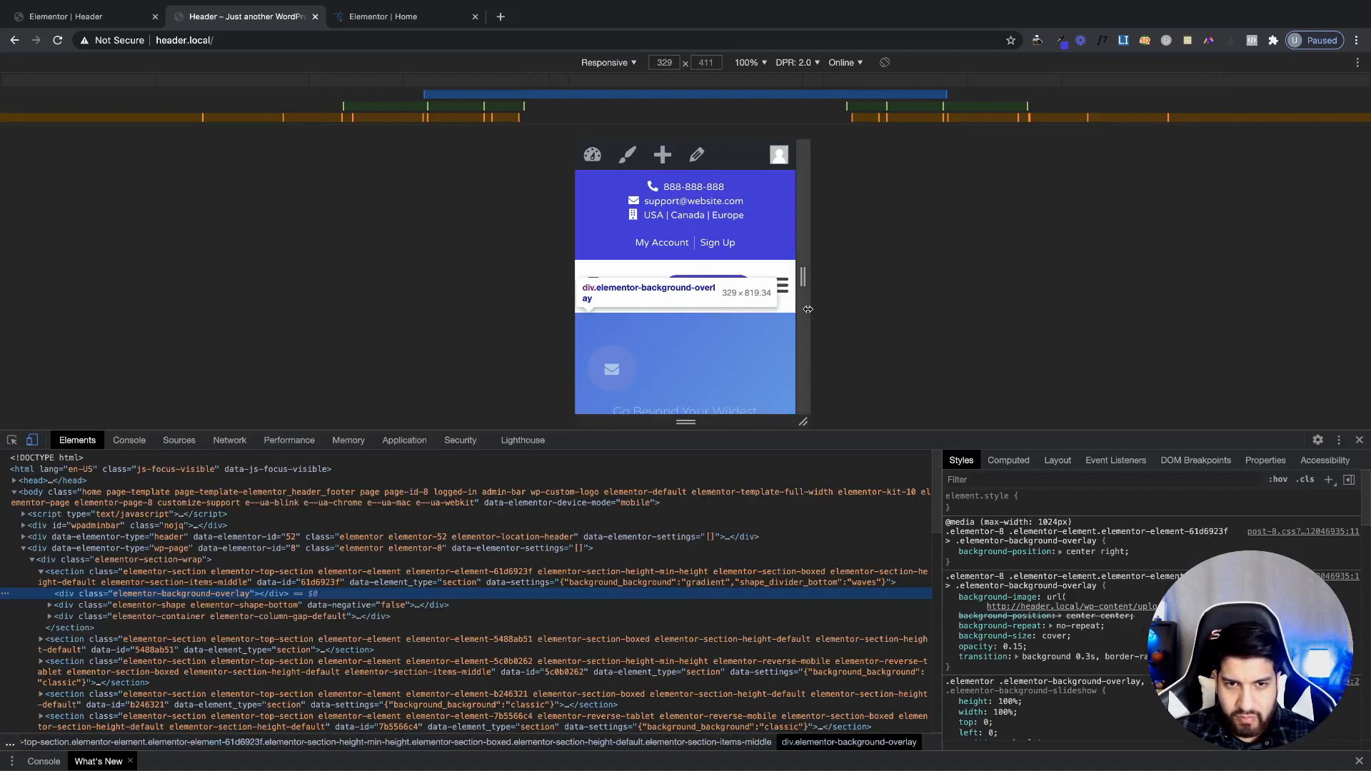
scroll(749, 350, down, 10)
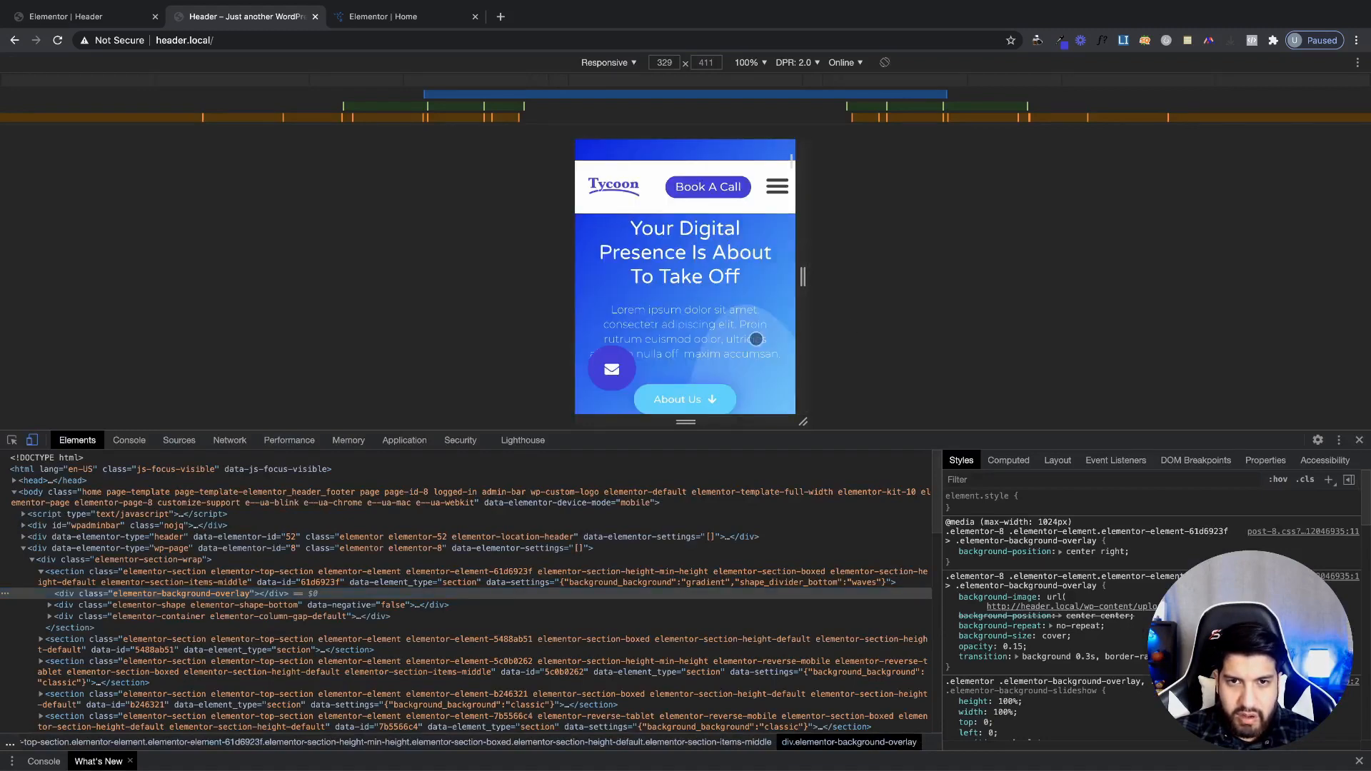
scroll(756, 339, down, 3)
scroll(742, 307, up, 10)
scroll(710, 246, down, 15)
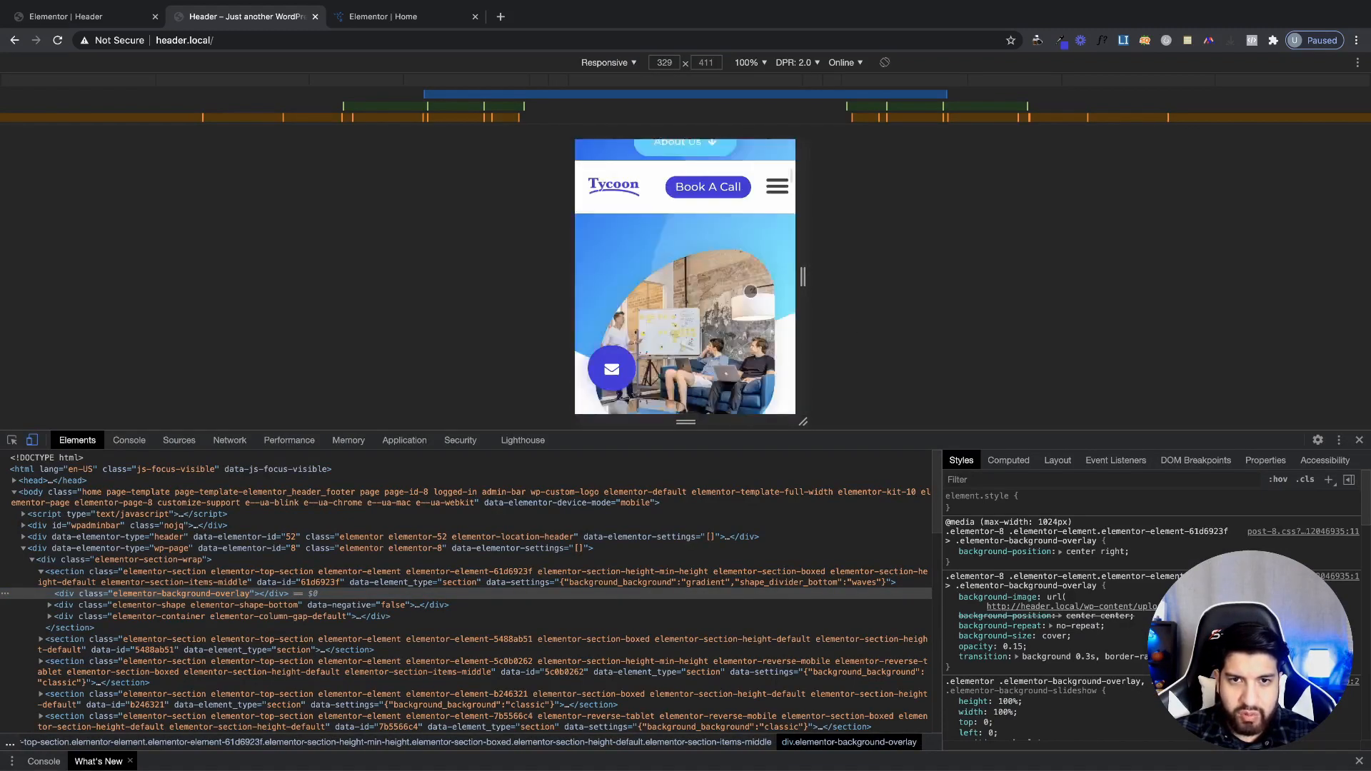
scroll(616, 146, up, 15)
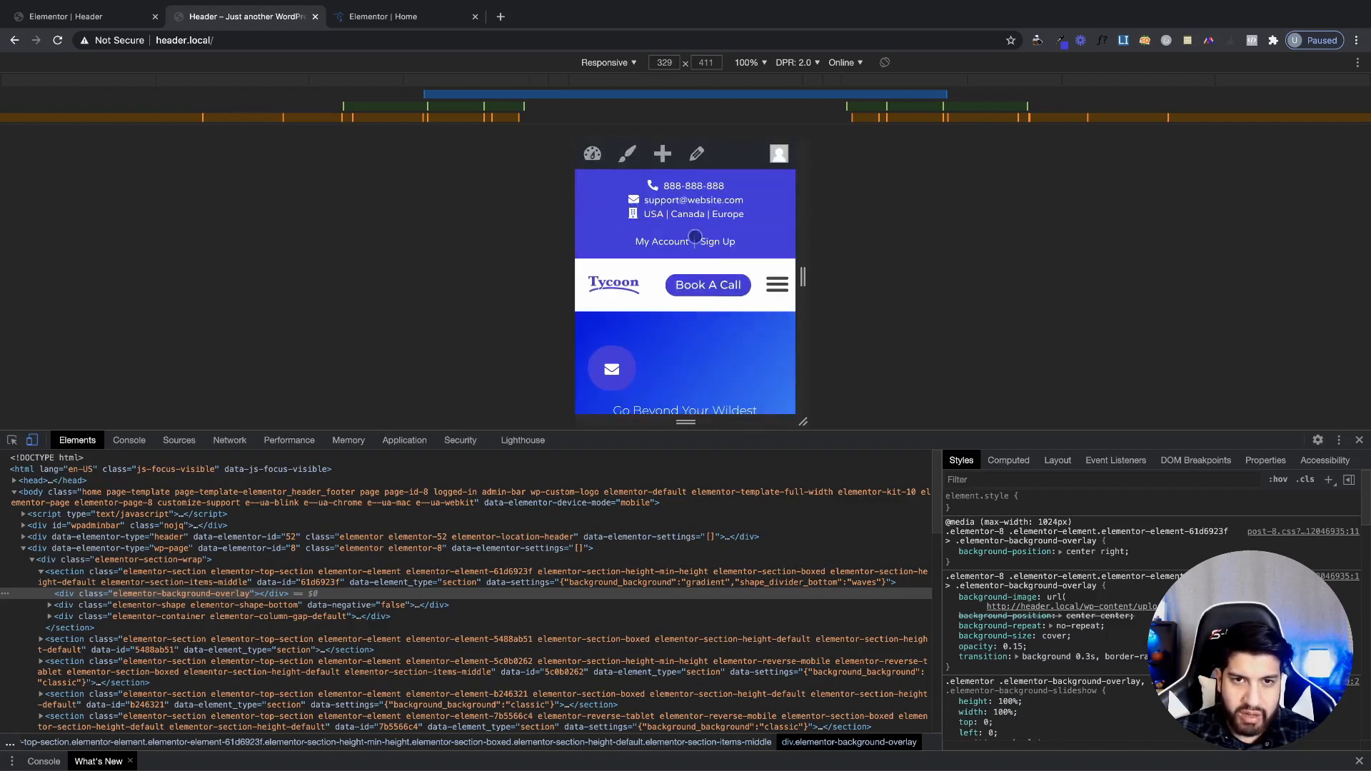
scroll(699, 311, down, 3)
scroll(699, 311, down, 5)
scroll(710, 301, up, 10)
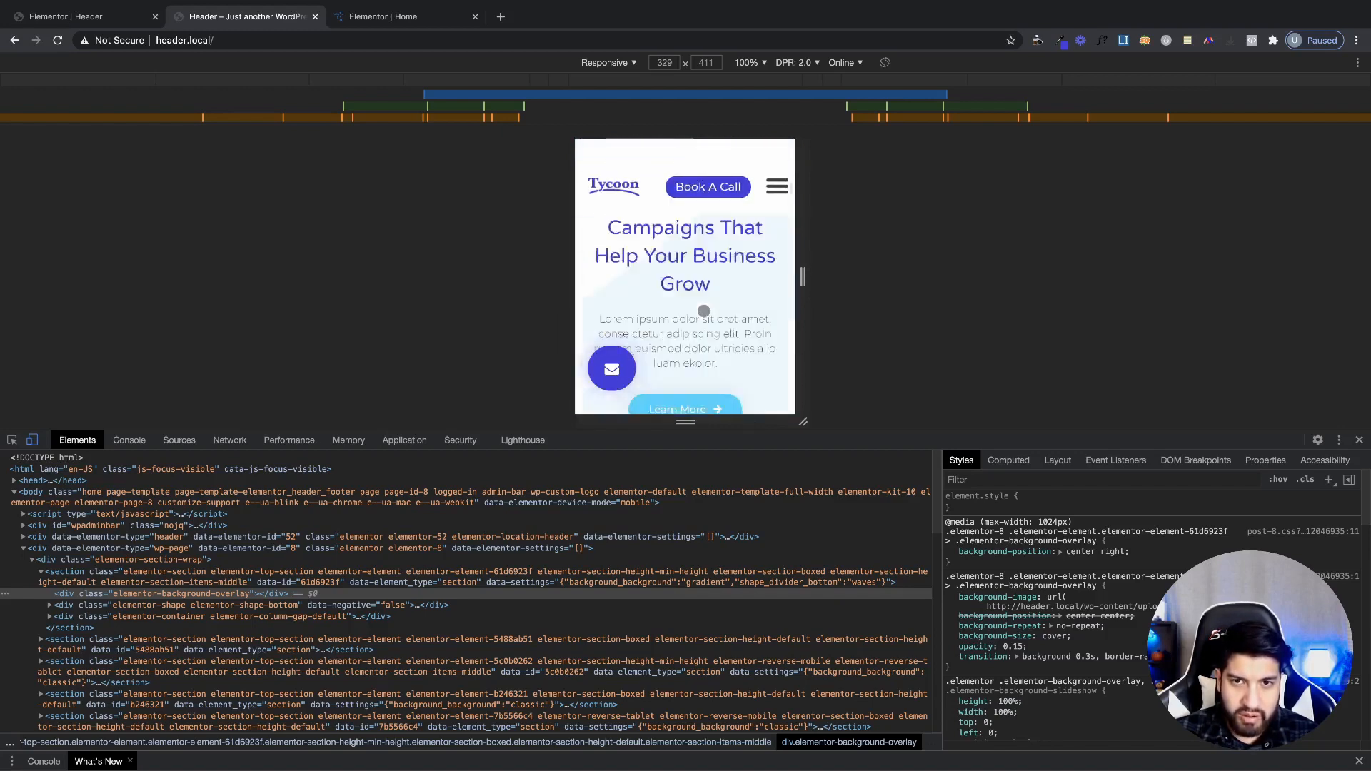
click(776, 285)
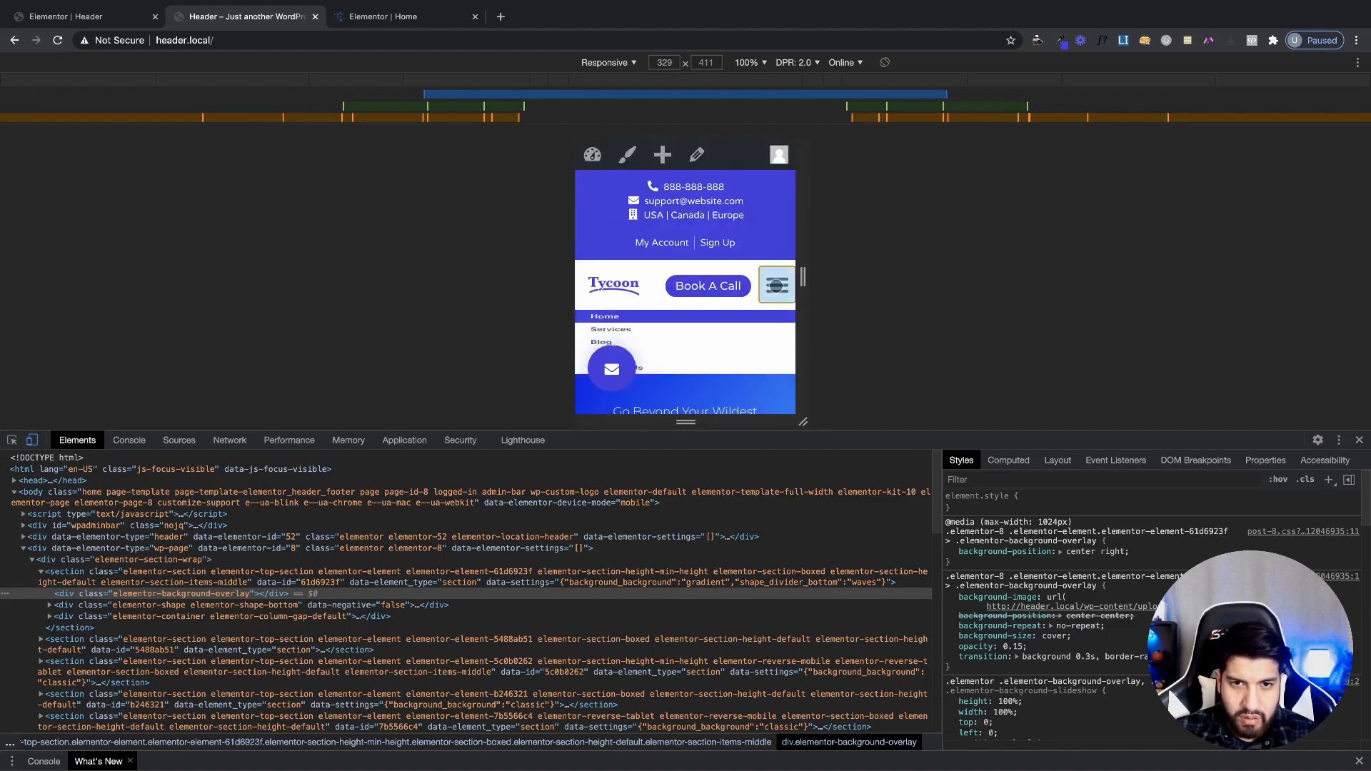
click(777, 286)
- Widen the responsive viewport to 778 px and check the sticky header while scrolling at tablet width
drag(806, 287, 952, 293)
scroll(774, 315, down, 3)
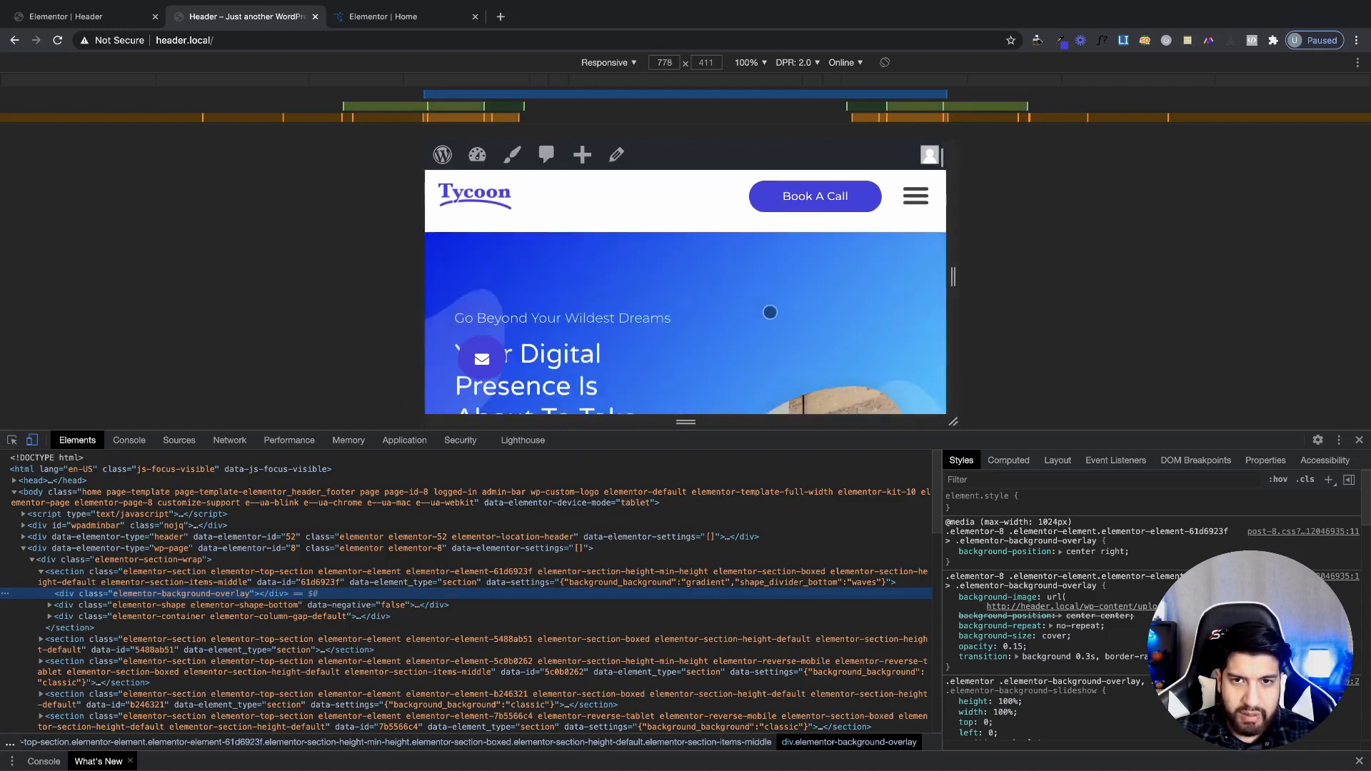
scroll(774, 314, down, 3)
scroll(773, 314, up, 6)
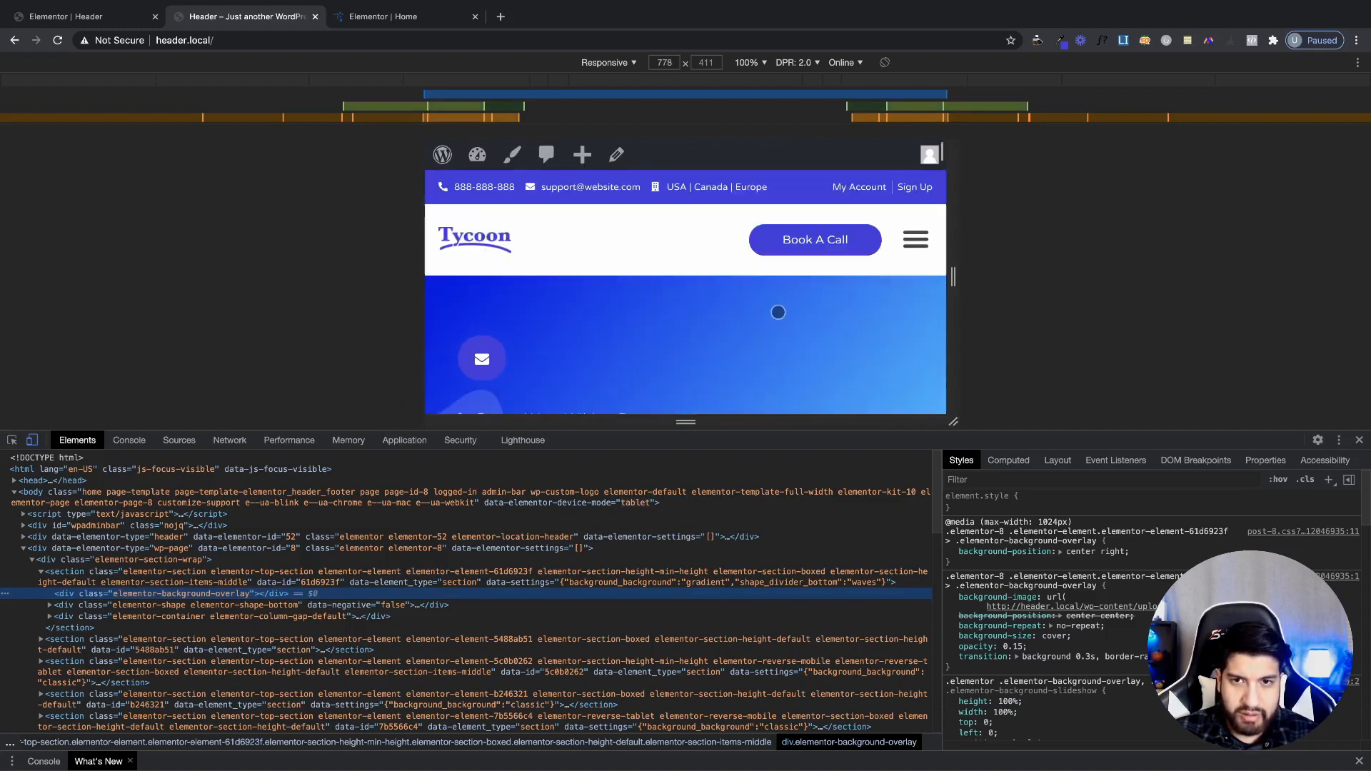
scroll(778, 312, down, 5)
scroll(777, 312, up, 10)
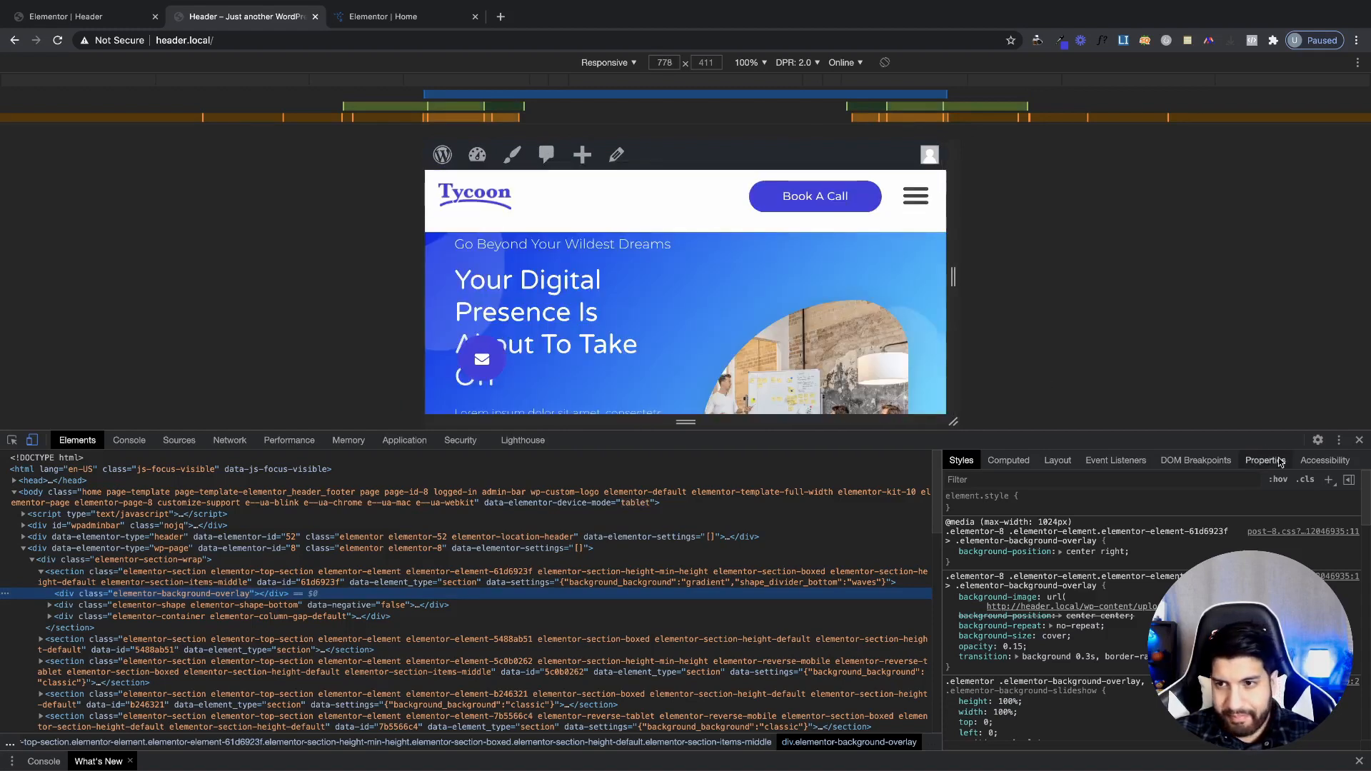
- Close the developer tools and recheck the sticky header on the full-width home page, finishing back at its beginning
click(1358, 440)
scroll(582, 319, down, 10)
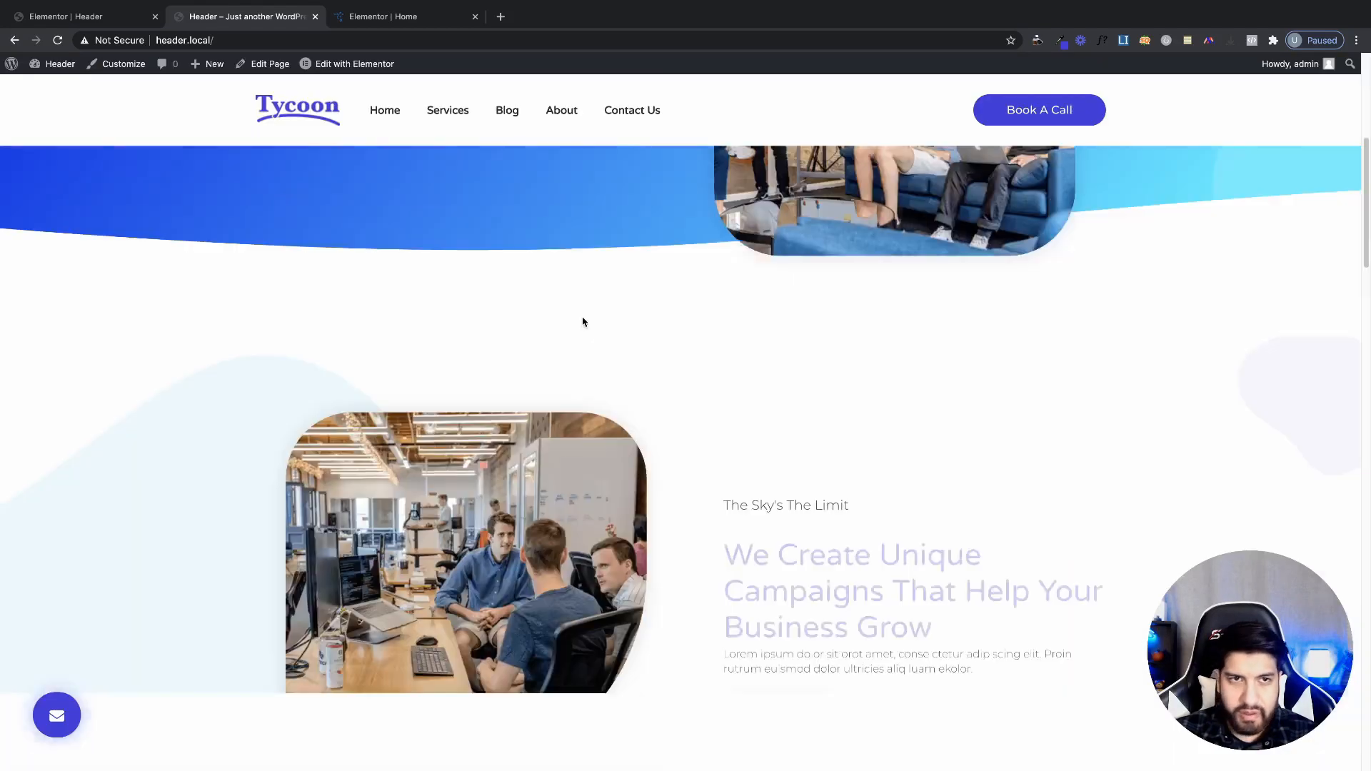
scroll(622, 364, up, 10)
scroll(664, 375, down, 8)
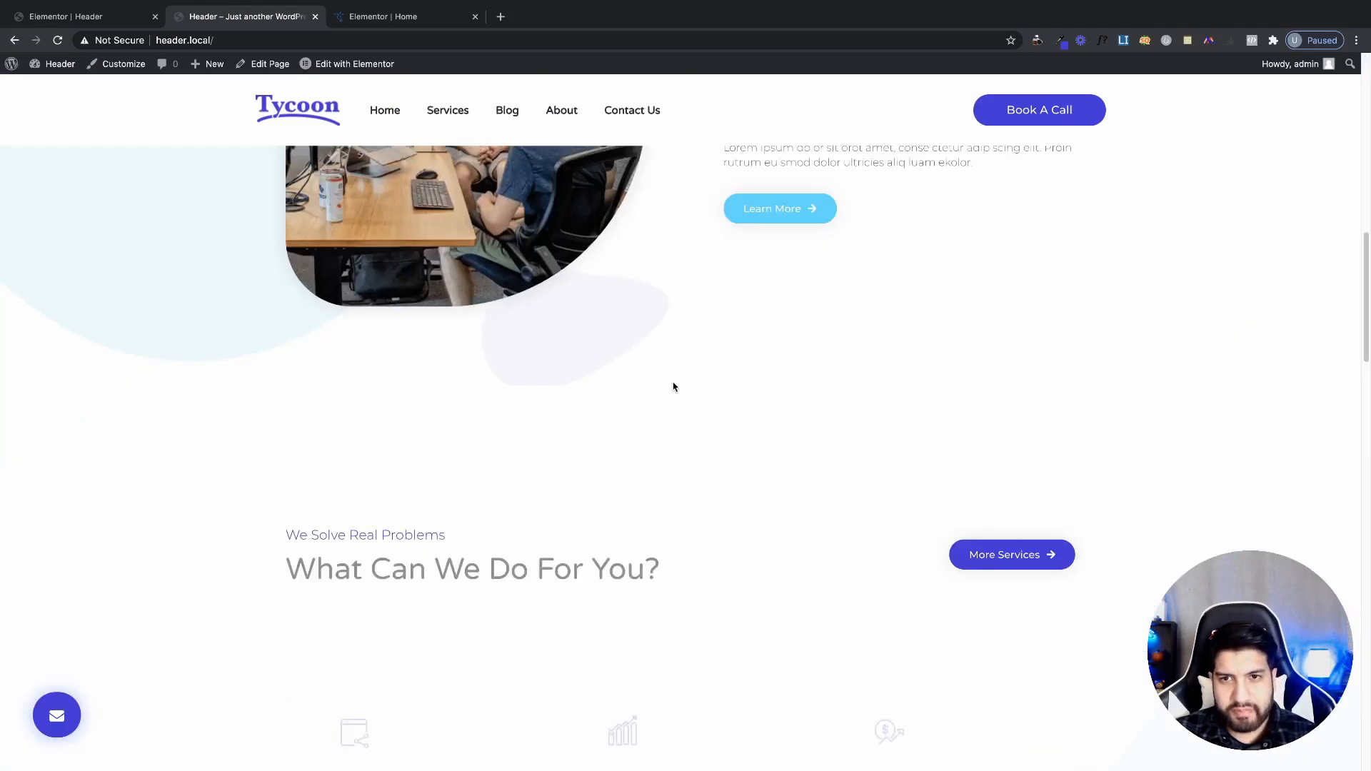
scroll(674, 384, up, 2)
scroll(673, 384, up, 5)
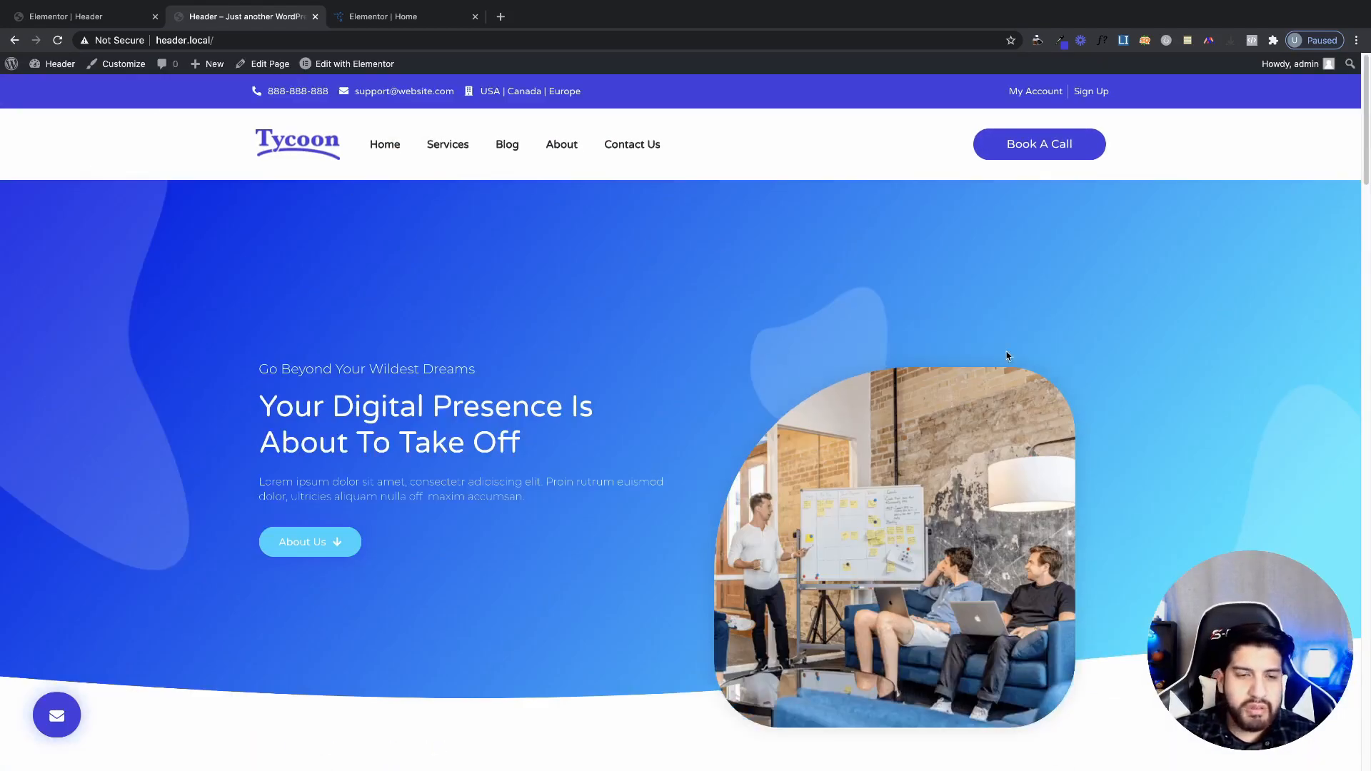